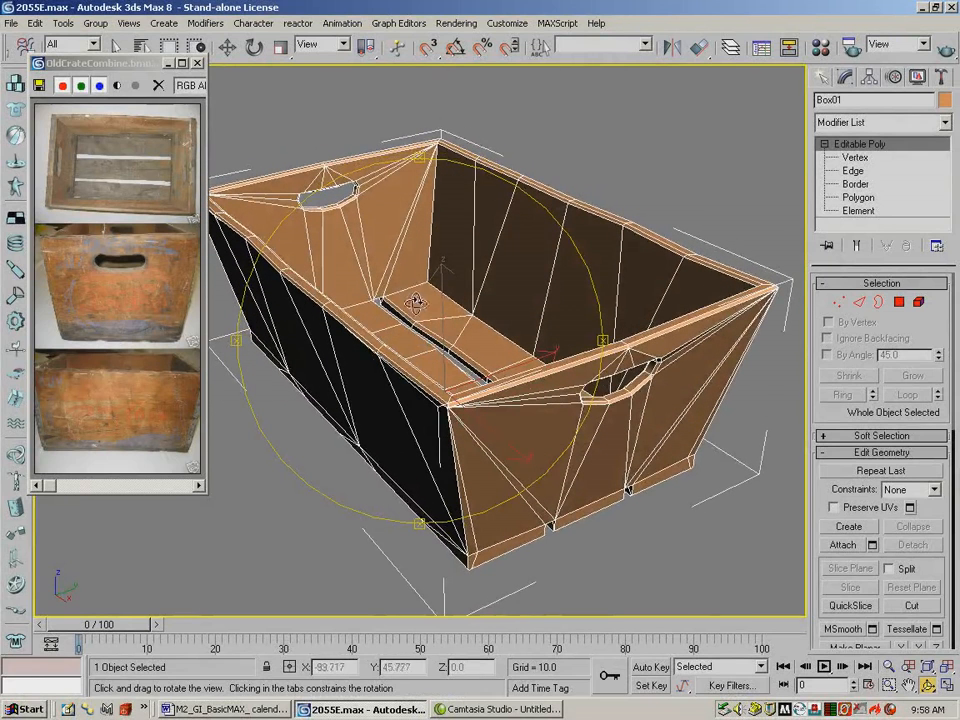
Enter polygon editing on the crate mesh and test-render the perspective view to check its surface shading
click(900, 303)
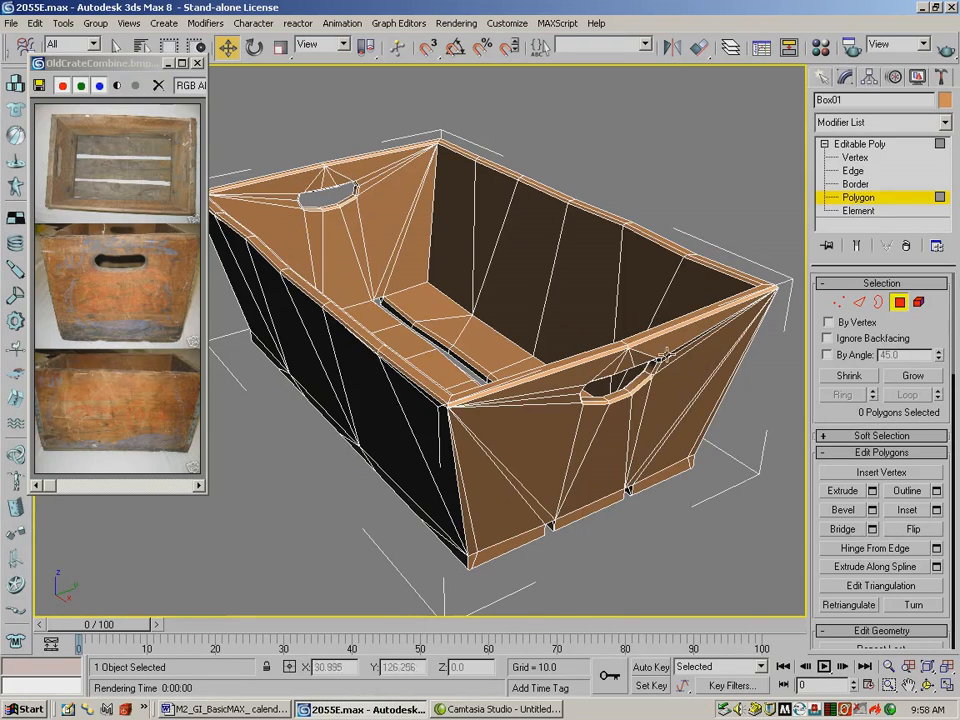
key(shift+q)
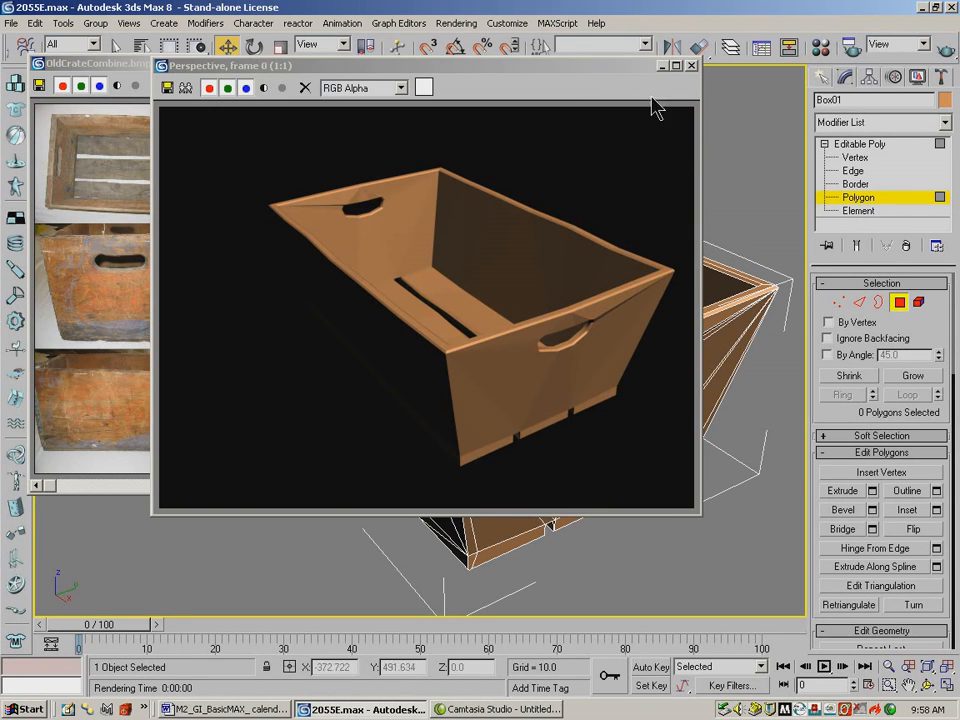
click(690, 65)
Select all the outer polygons of the crate's near end panel around the handle hole, leaving out the bottom slats
click(711, 374)
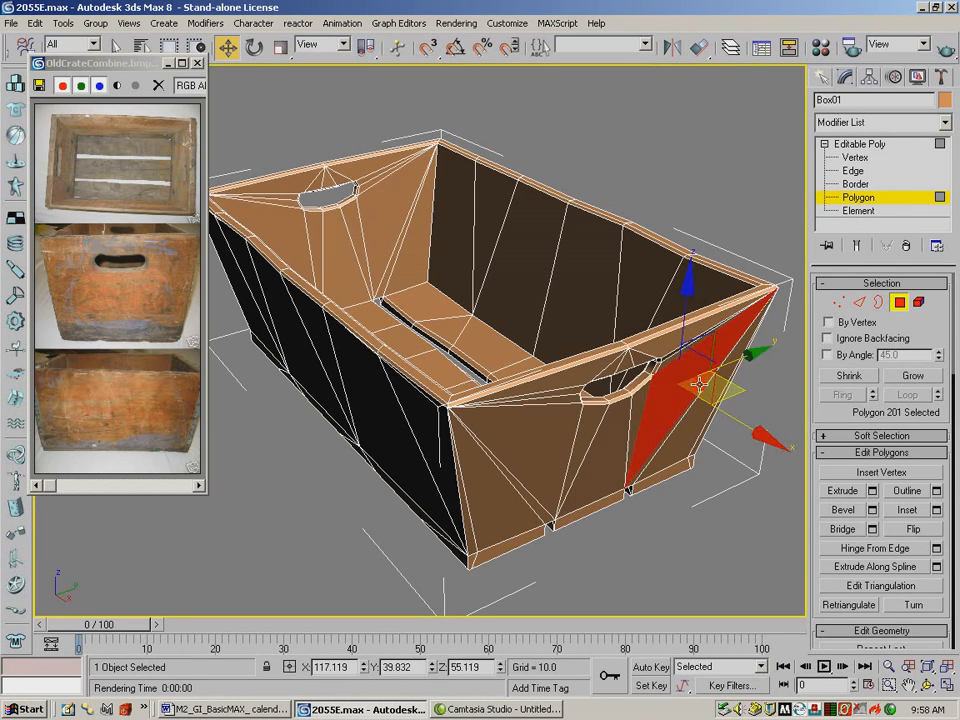
ctrl+click(696, 409)
ctrl+click(687, 413)
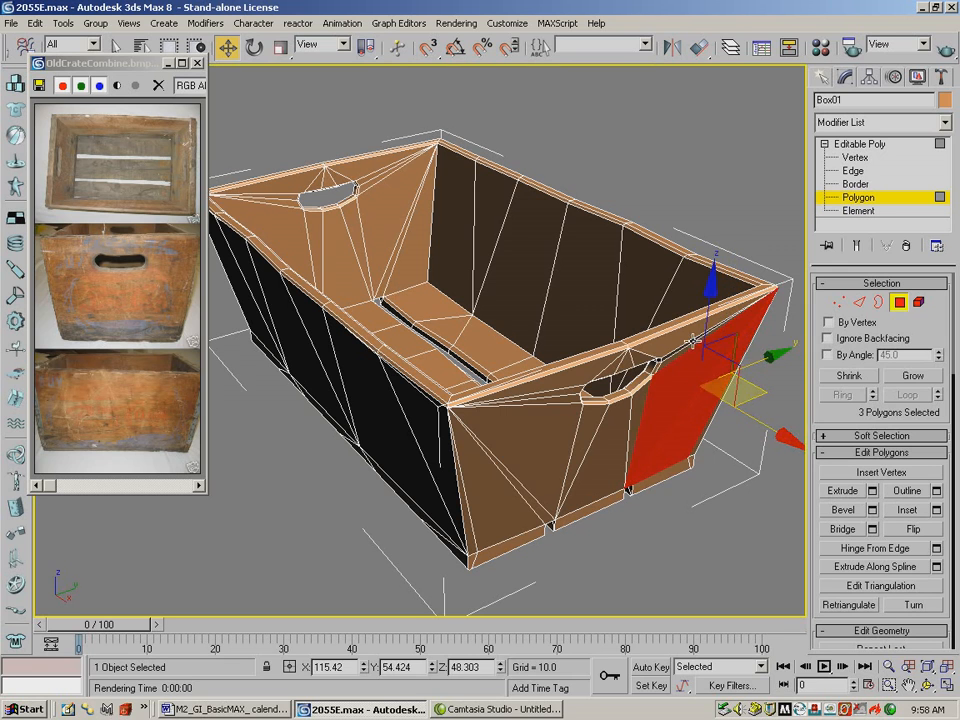
ctrl+click(692, 346)
ctrl+click(688, 364)
ctrl+click(674, 335)
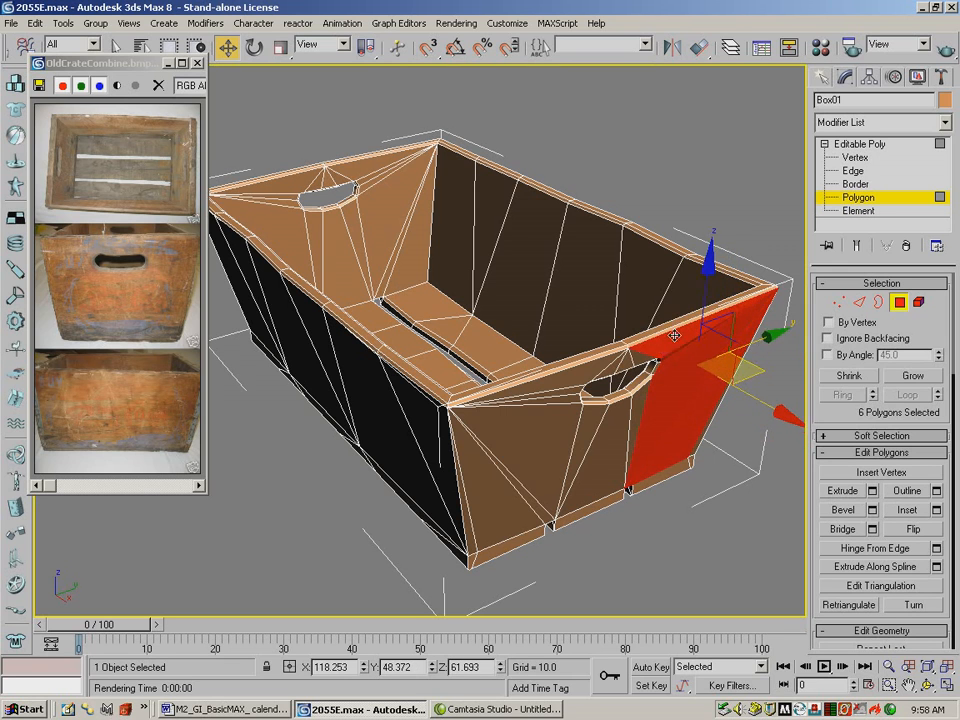
ctrl+click(637, 361)
ctrl+click(622, 361)
ctrl+click(612, 365)
ctrl+click(592, 372)
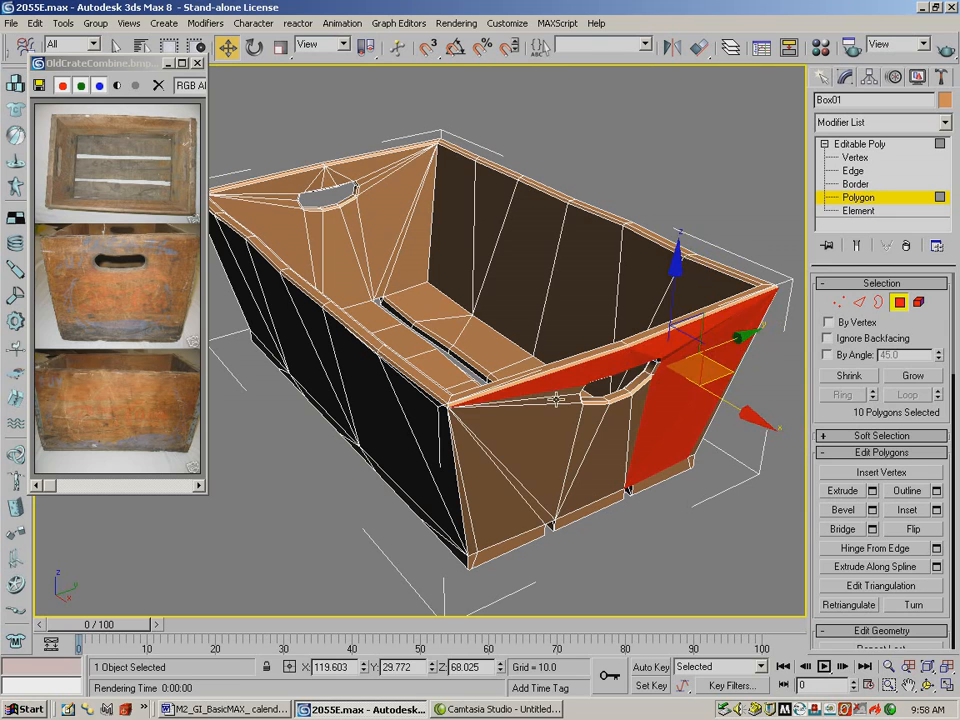
ctrl+click(566, 397)
ctrl+click(505, 428)
ctrl+click(544, 456)
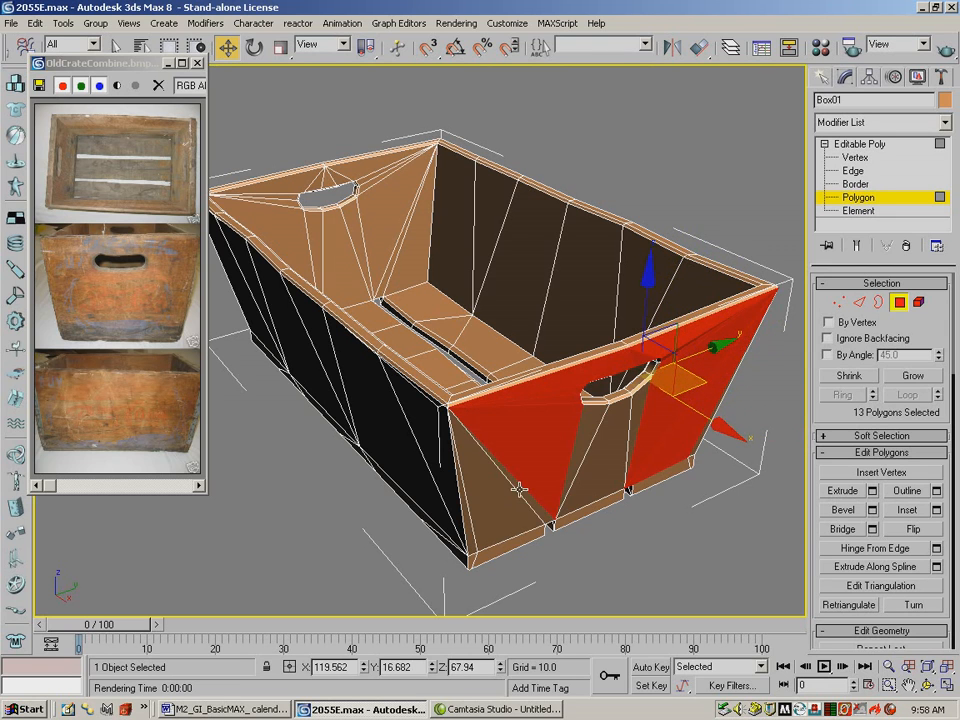
ctrl+click(519, 488)
ctrl+click(504, 505)
ctrl+click(571, 468)
ctrl+click(601, 454)
ctrl+click(630, 423)
ctrl+click(463, 498)
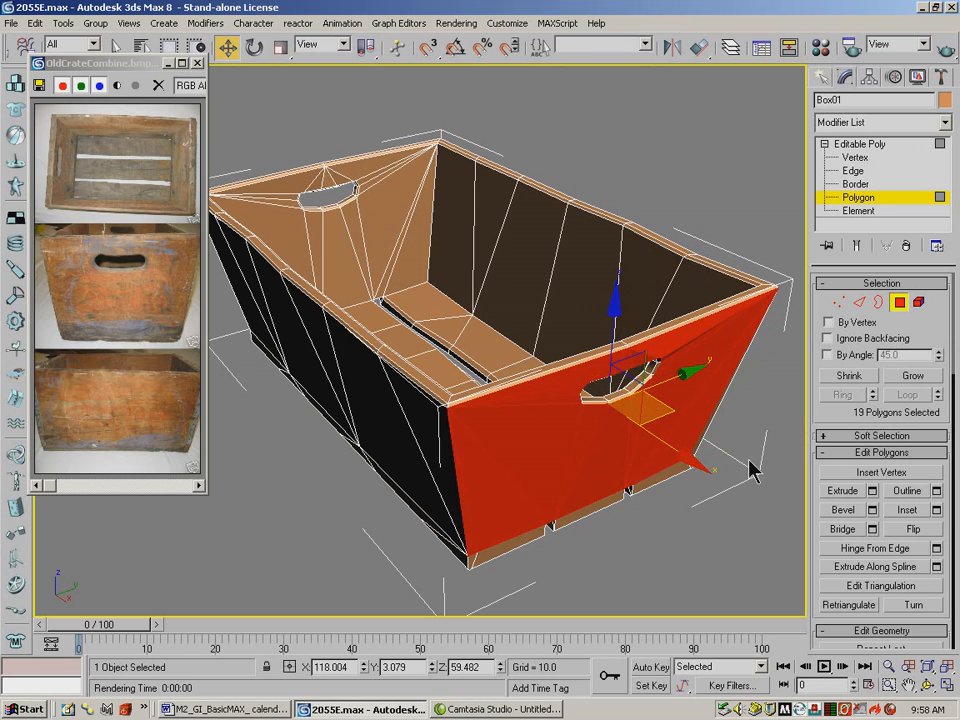
ctrl+click(697, 441)
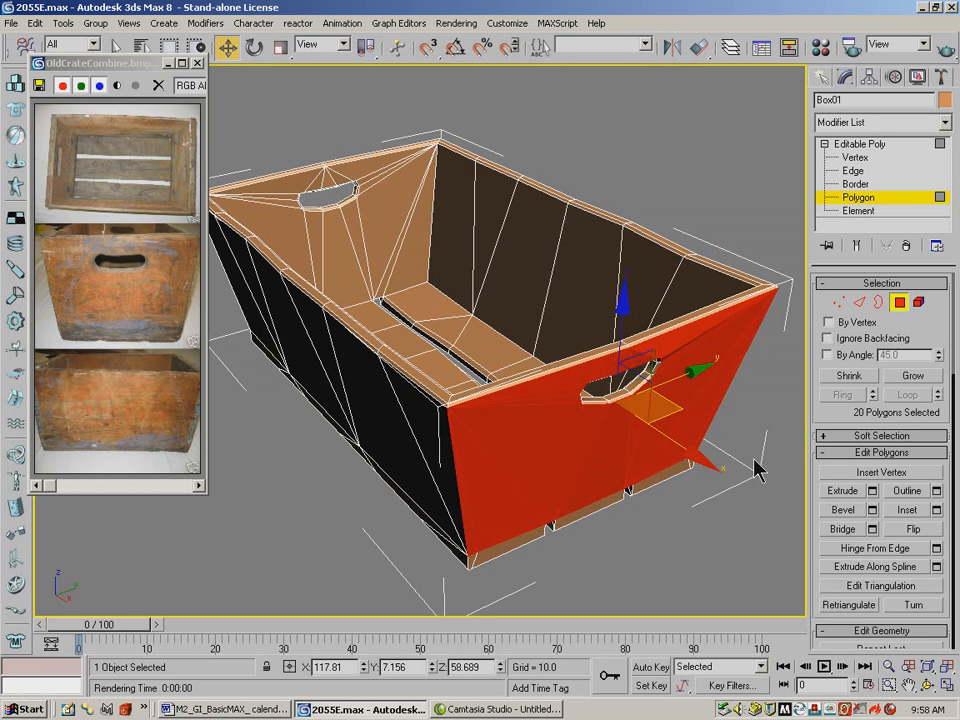
Assign the selected end-panel polygons to smoothing group 1 only, removing them from group 5
click(928, 686)
drag(525, 373, 420, 272)
click(228, 46)
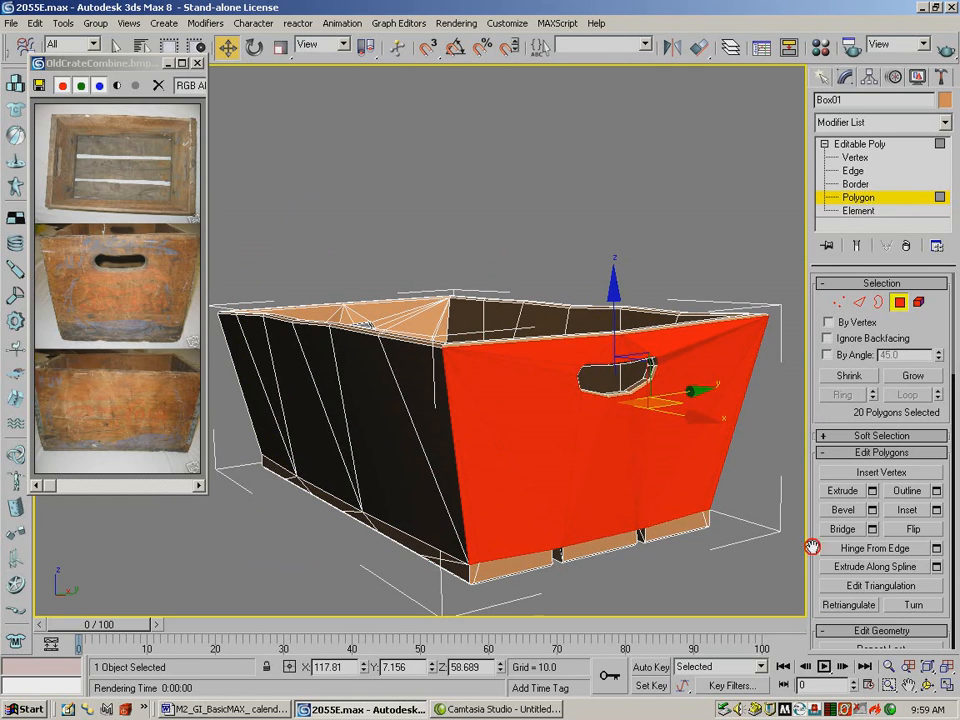
drag(812, 547, 831, 280)
drag(814, 542, 811, 322)
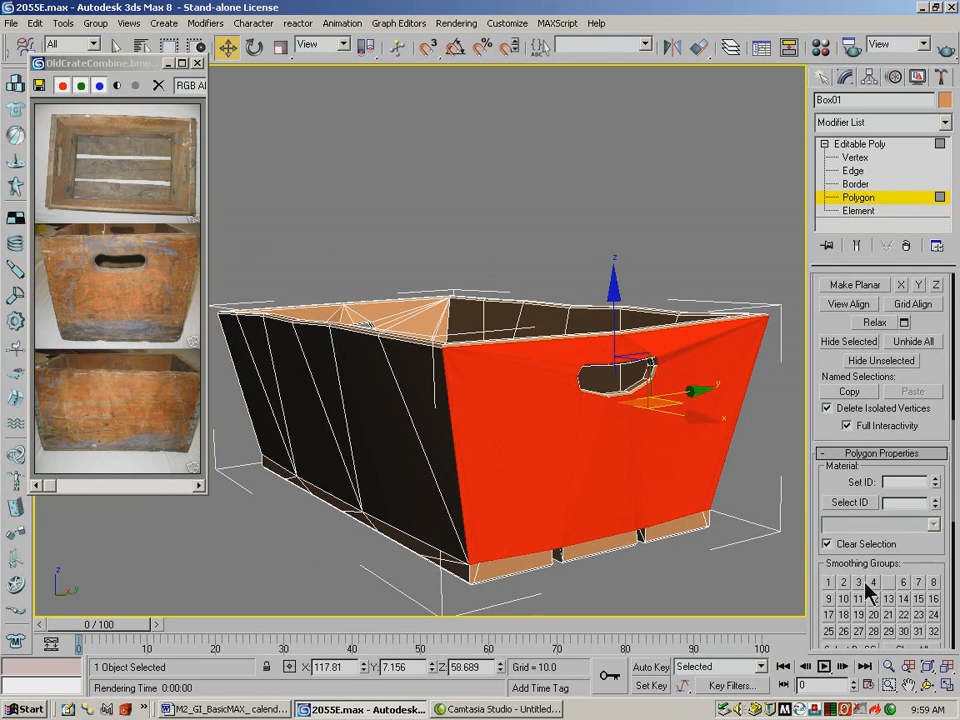
click(889, 583)
click(827, 582)
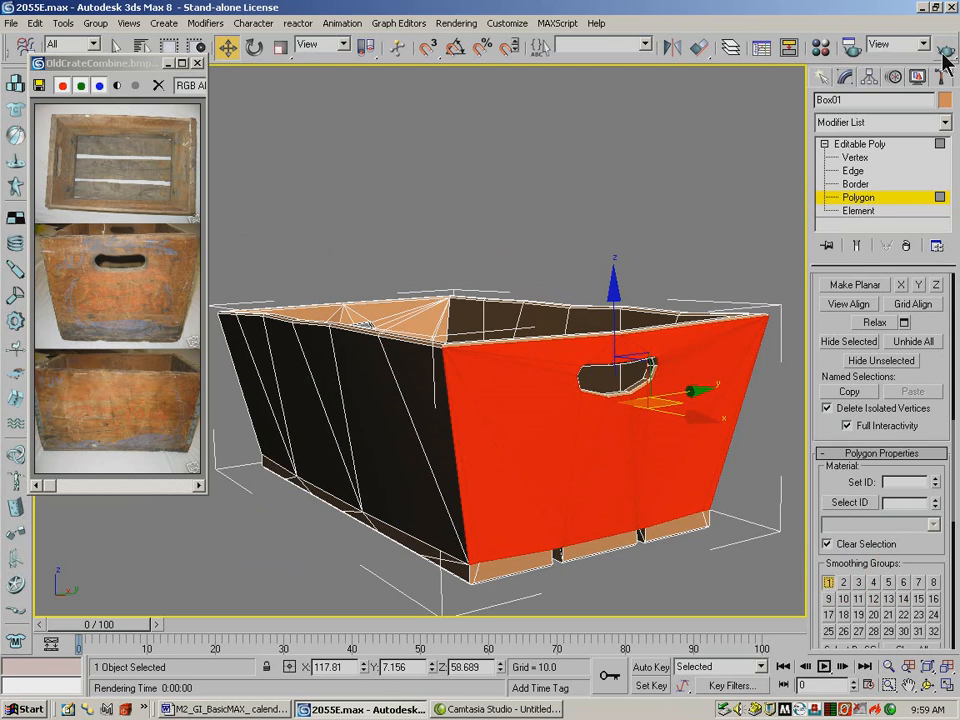
Test-render the perspective view to check the smoothed end panel, and hide the selected end-panel polygons
click(943, 45)
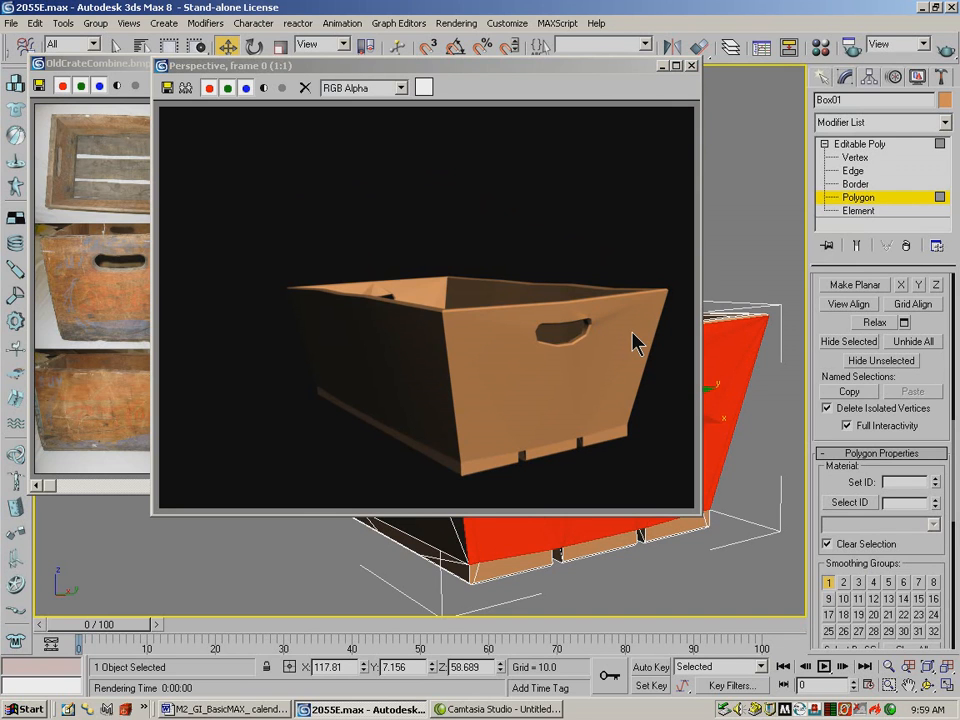
click(690, 65)
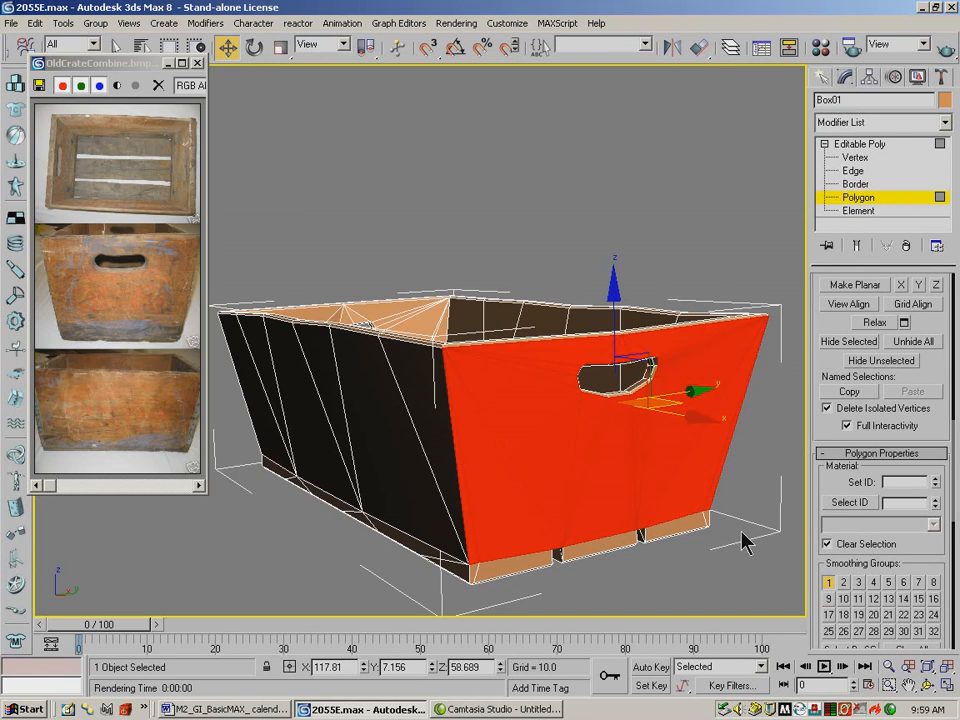
drag(828, 423, 871, 470)
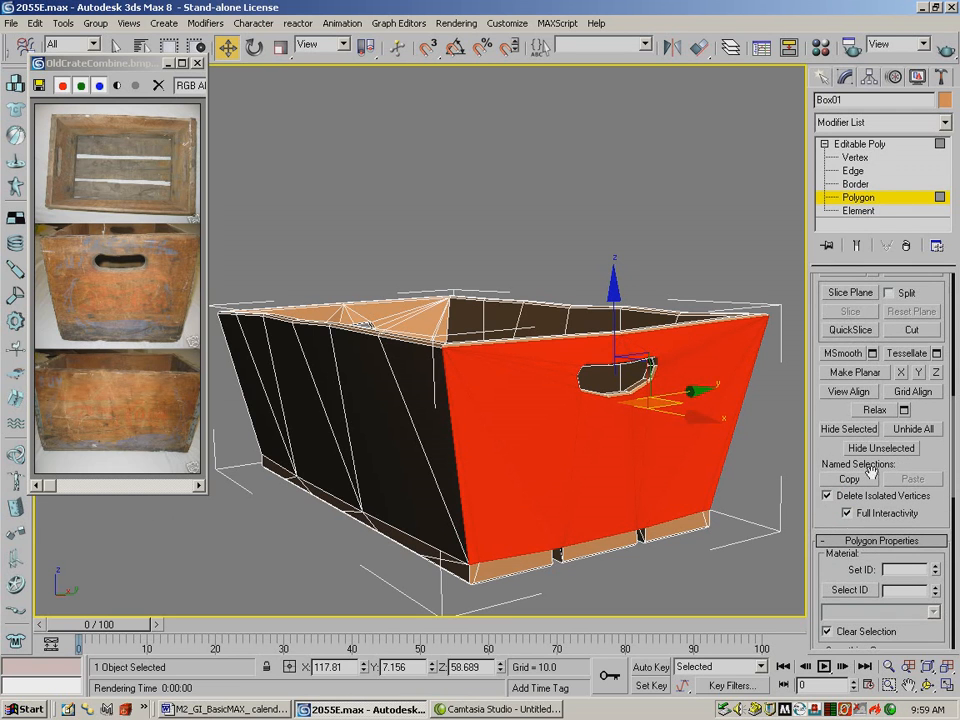
click(848, 429)
Select all the outer polygons of the adjoining long side panel above the bottom boards and assign them to smoothing group 3 only
click(928, 685)
drag(328, 277, 611, 369)
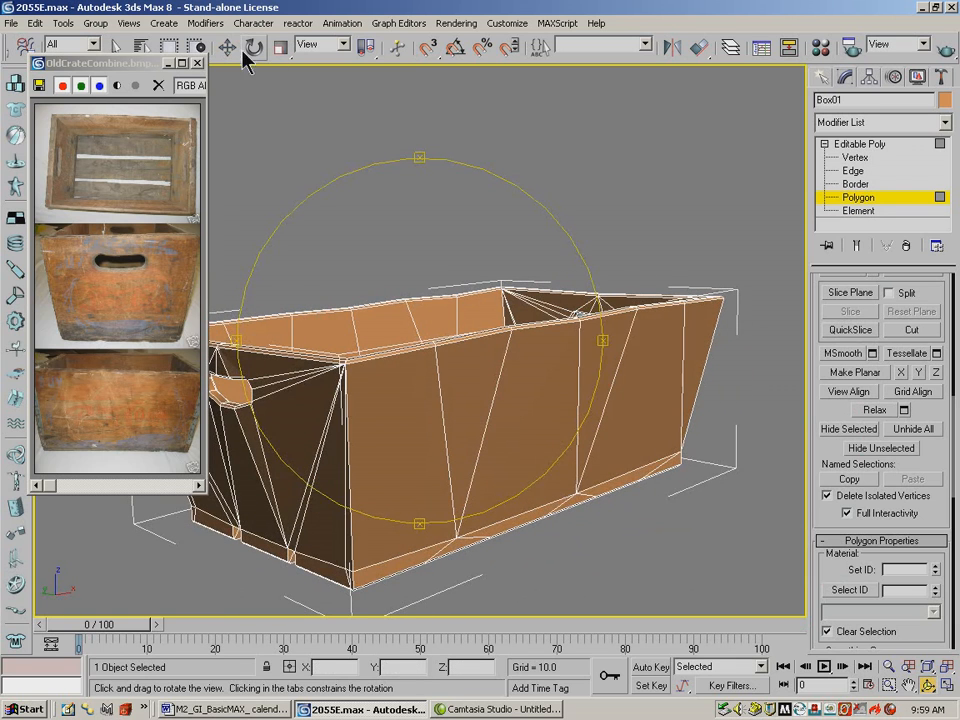
right_click(289, 129)
click(389, 454)
ctrl+click(455, 400)
ctrl+click(510, 410)
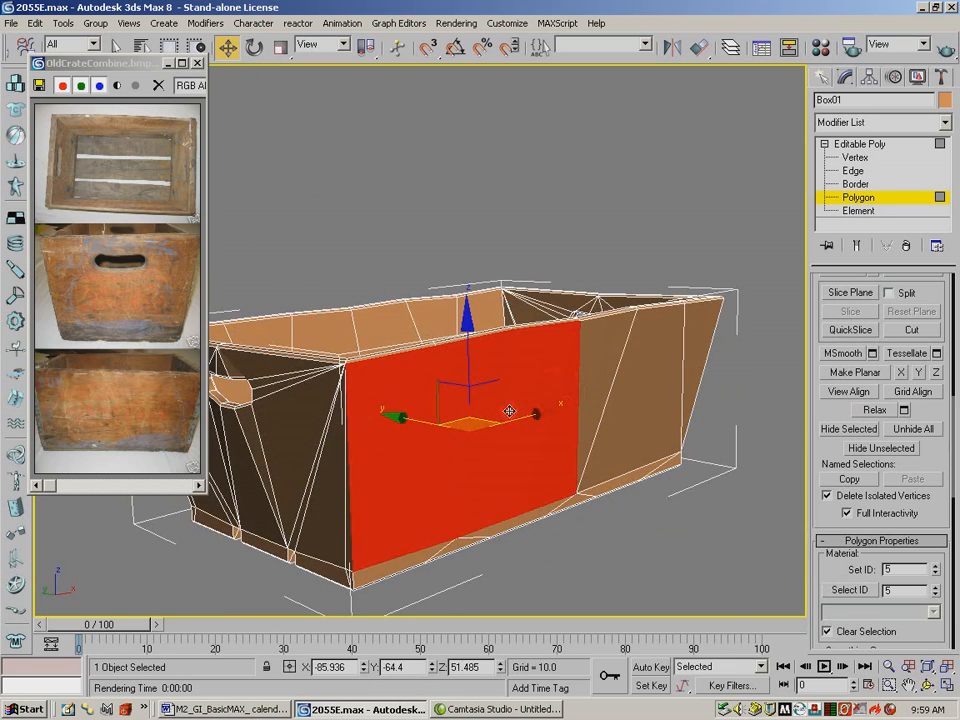
ctrl+click(577, 377)
ctrl+click(598, 364)
ctrl+click(562, 380)
ctrl+click(643, 390)
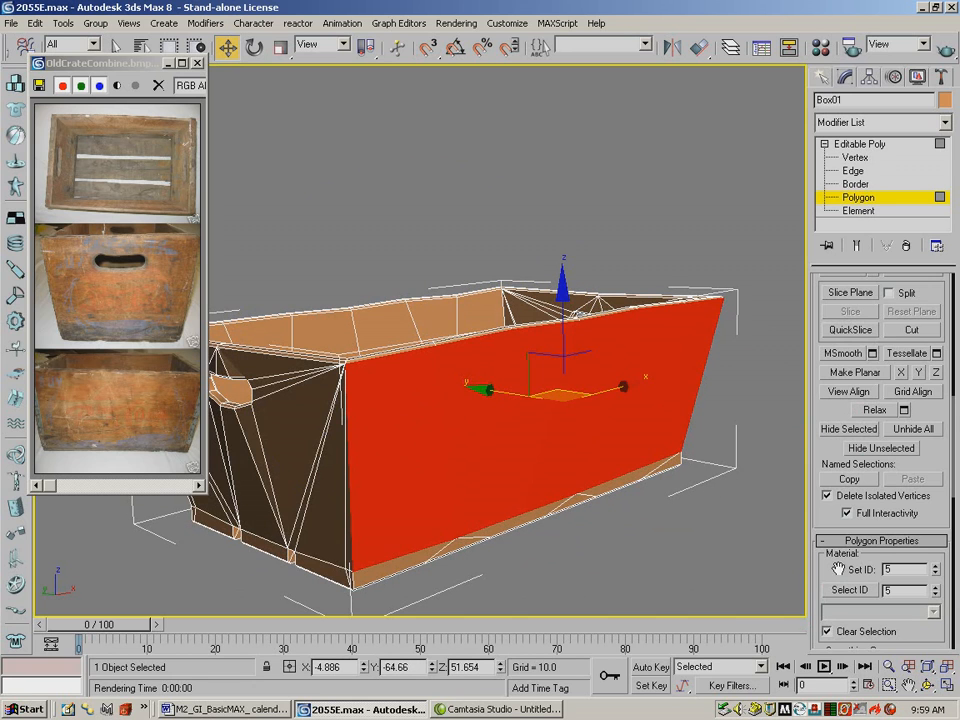
drag(838, 569, 838, 426)
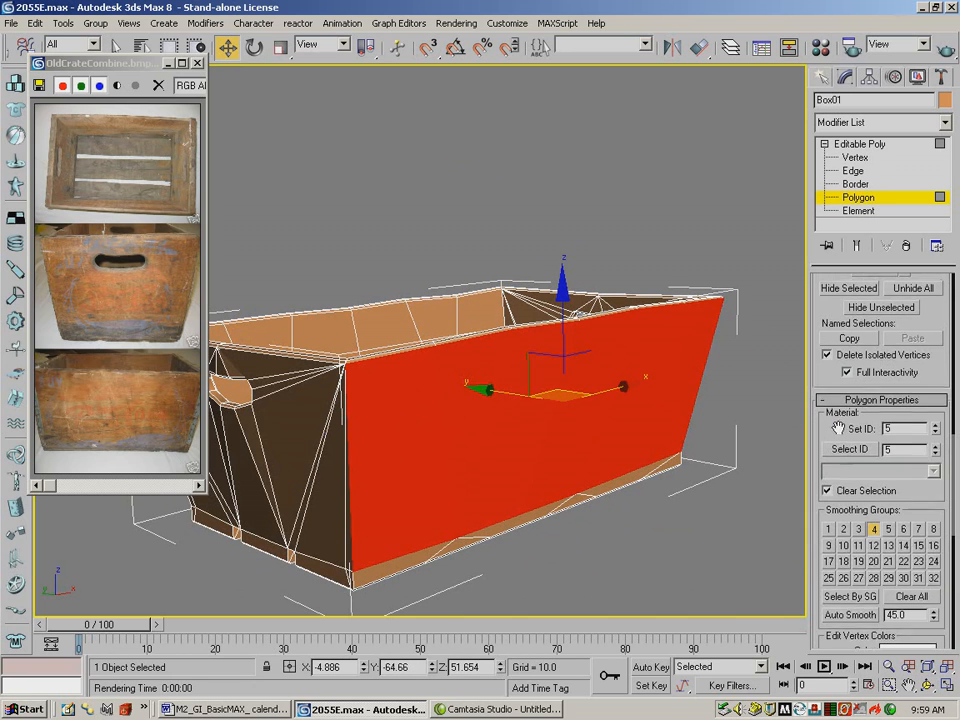
click(858, 526)
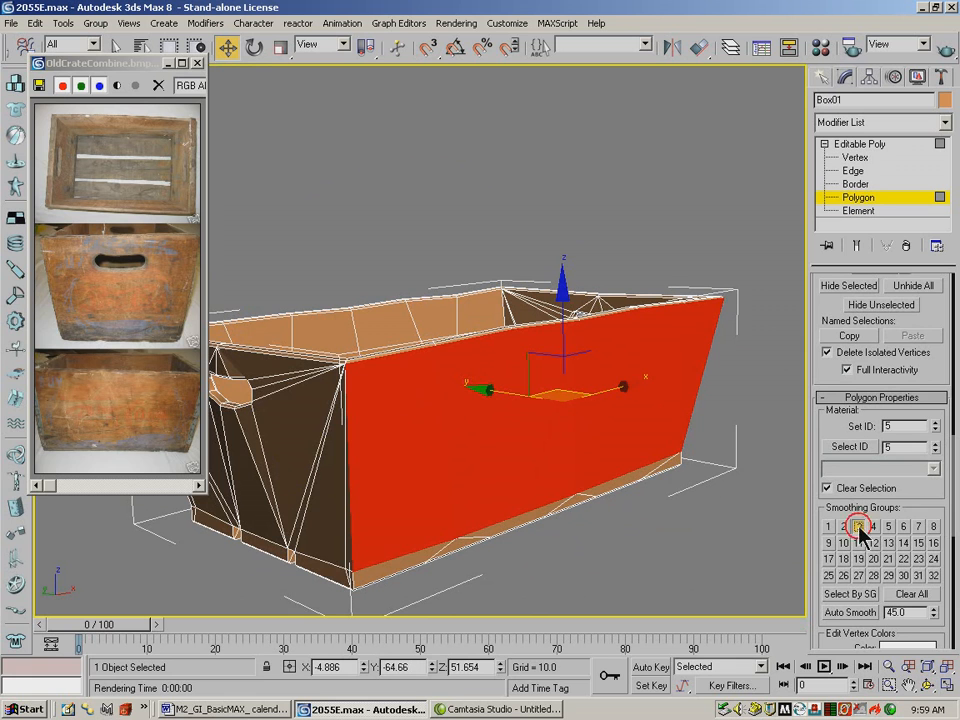
Hide the selected outer polygons of the long side panel
click(928, 685)
drag(525, 455, 455, 430)
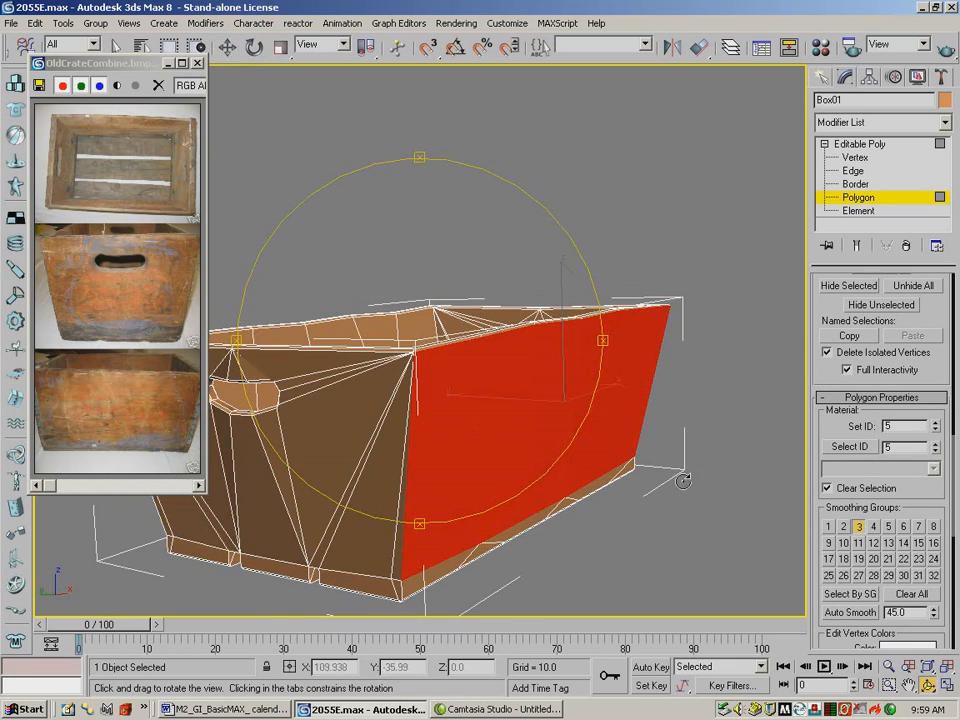
drag(911, 507, 906, 580)
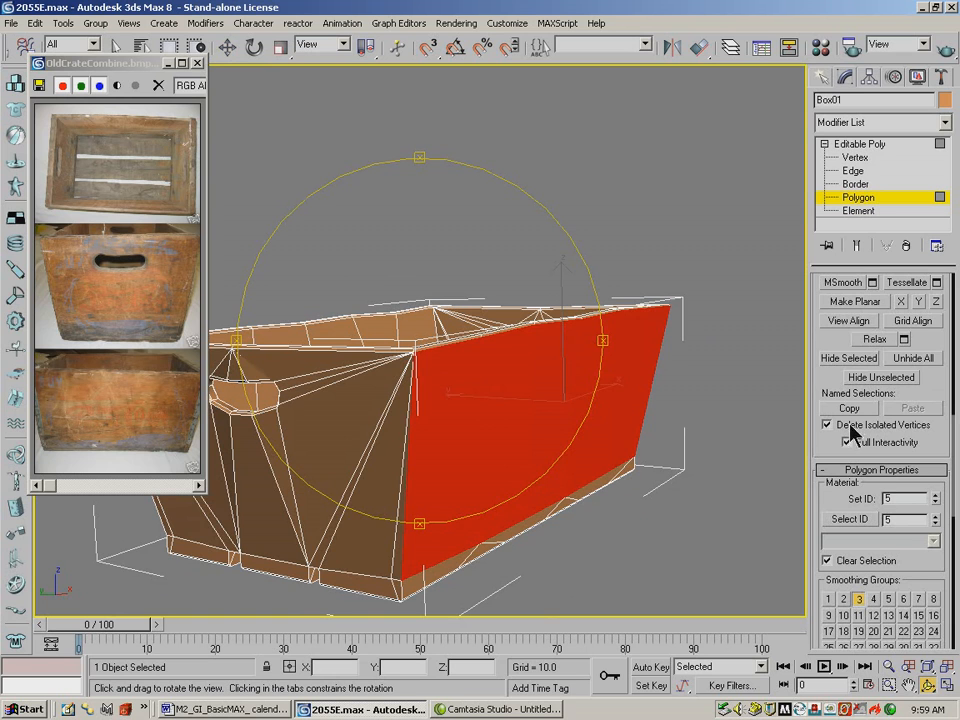
click(850, 359)
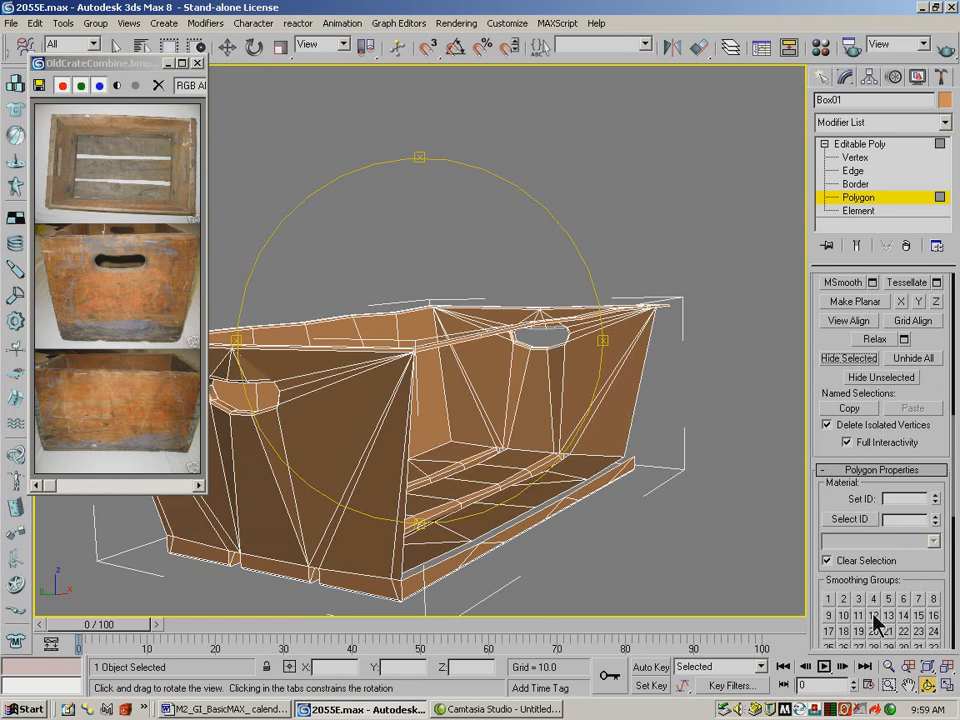
Select all the outer polygons of the opposite end panel around its handle hole, without the slats and rim
drag(317, 308, 550, 393)
click(228, 46)
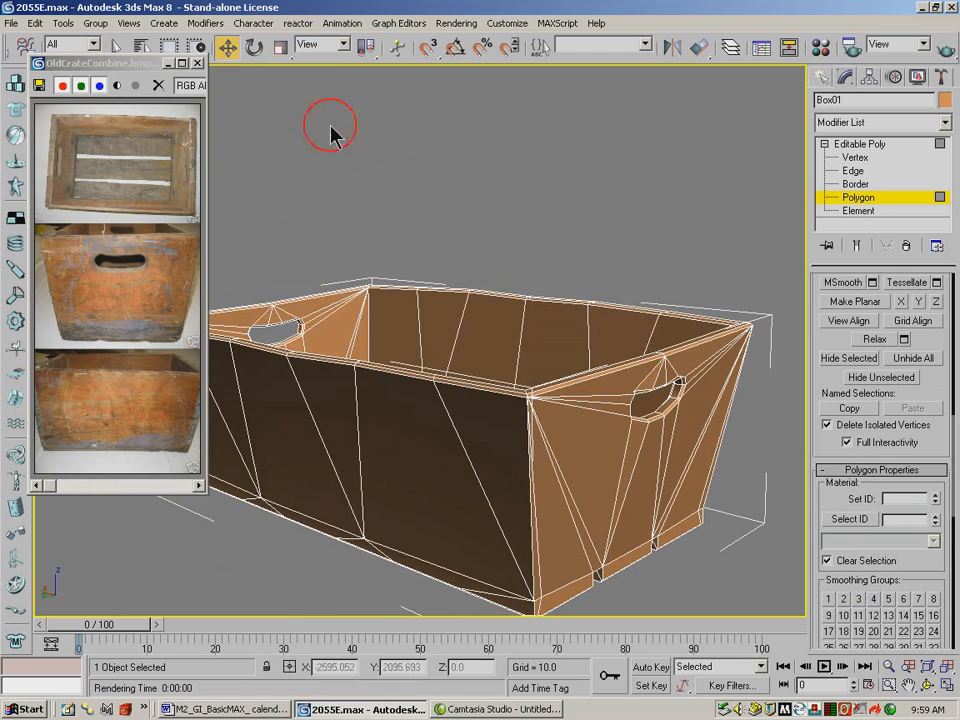
click(668, 377)
click(634, 378)
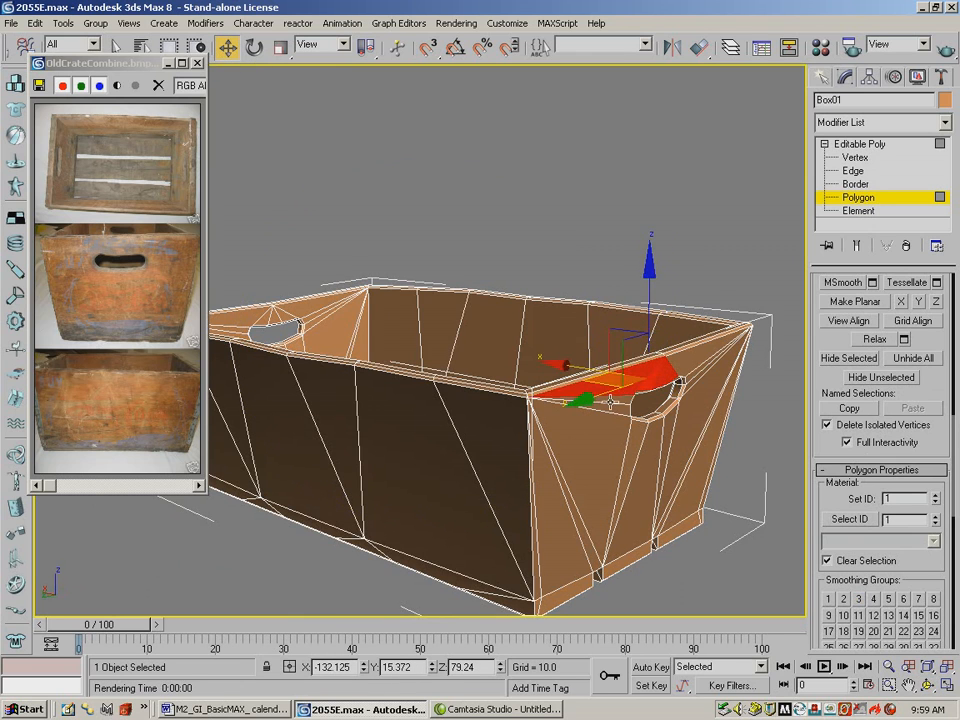
ctrl+click(598, 437)
ctrl+click(561, 475)
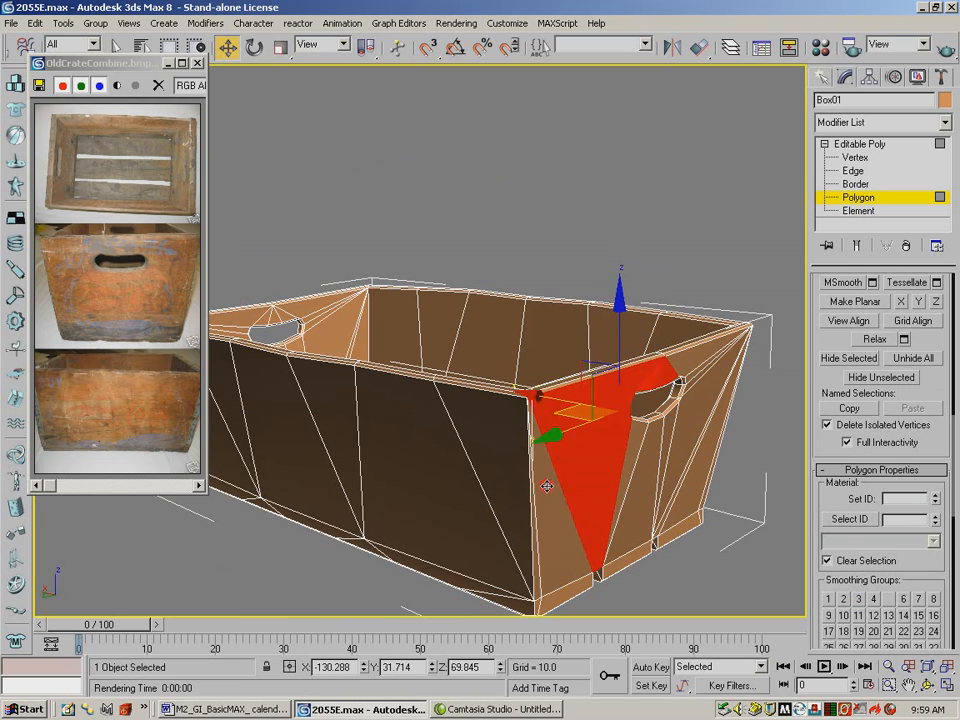
ctrl+click(546, 486)
ctrl+click(534, 533)
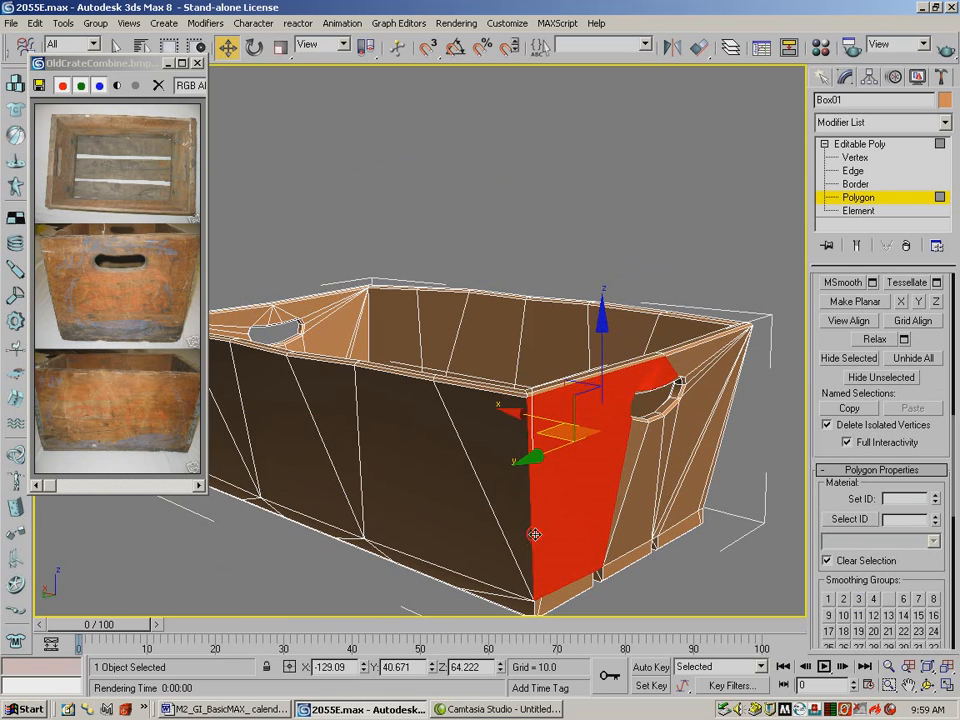
ctrl+click(637, 496)
ctrl+click(682, 455)
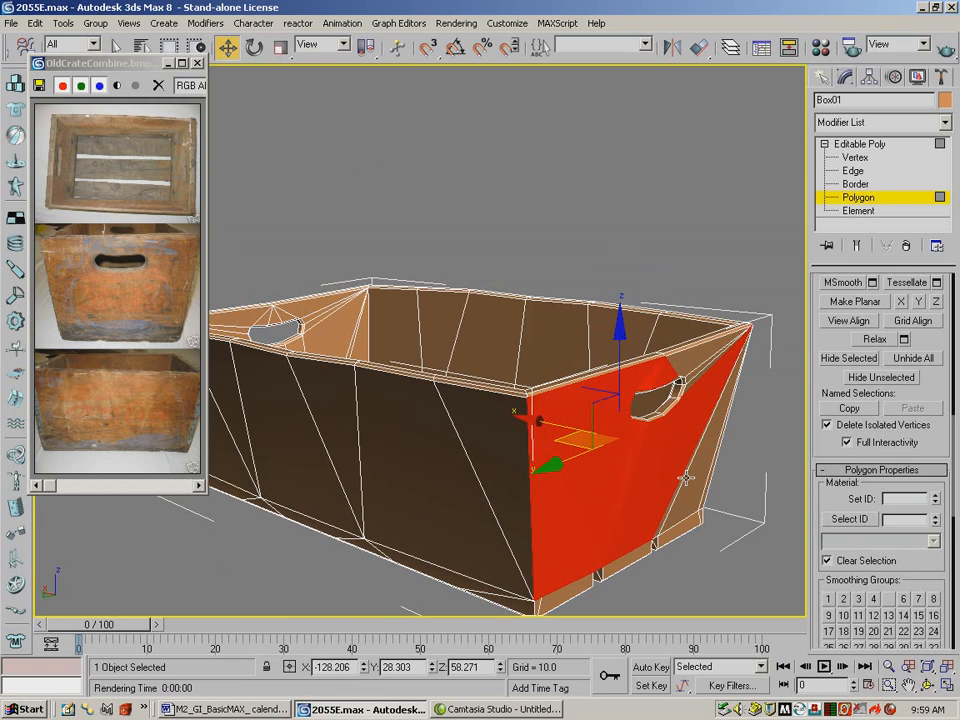
ctrl+click(684, 479)
ctrl+click(686, 472)
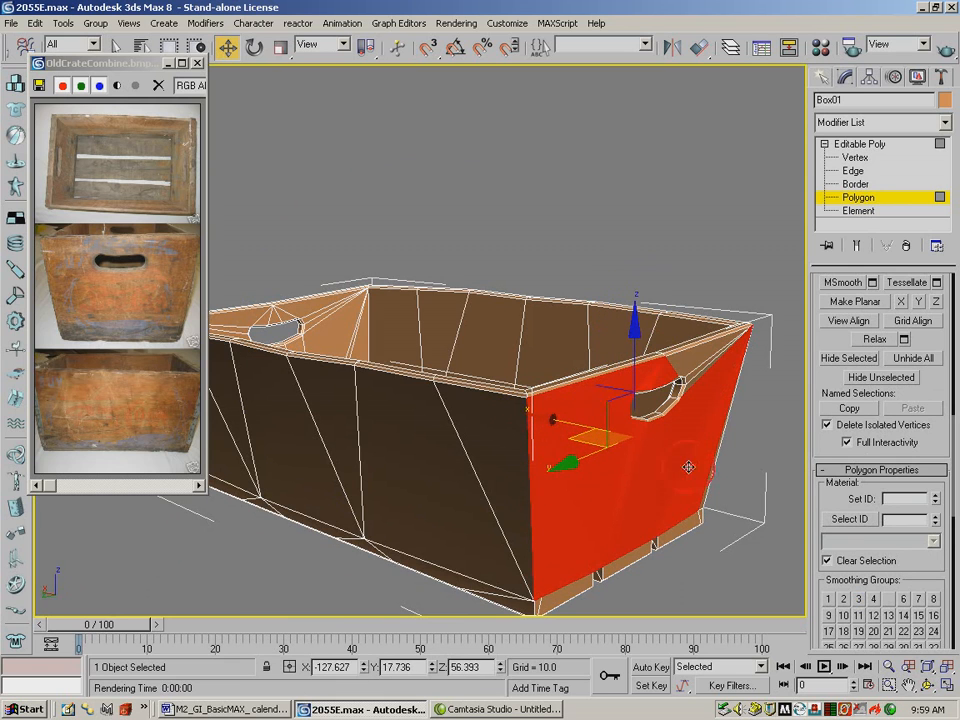
ctrl+click(690, 372)
ctrl+click(695, 373)
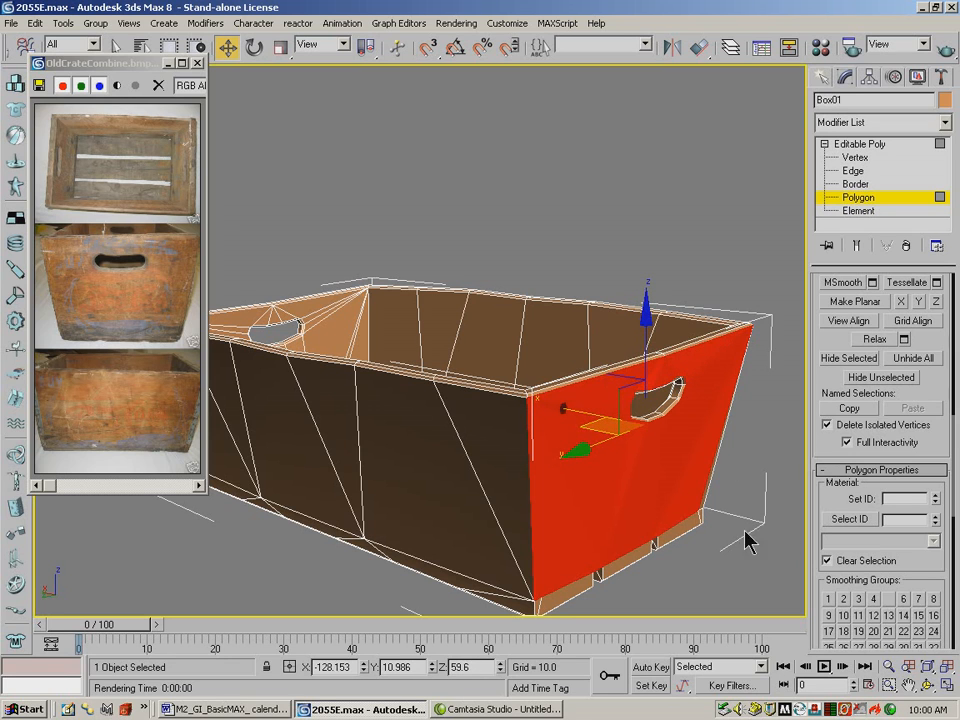
ctrl+click(701, 503)
ctrl+click(702, 504)
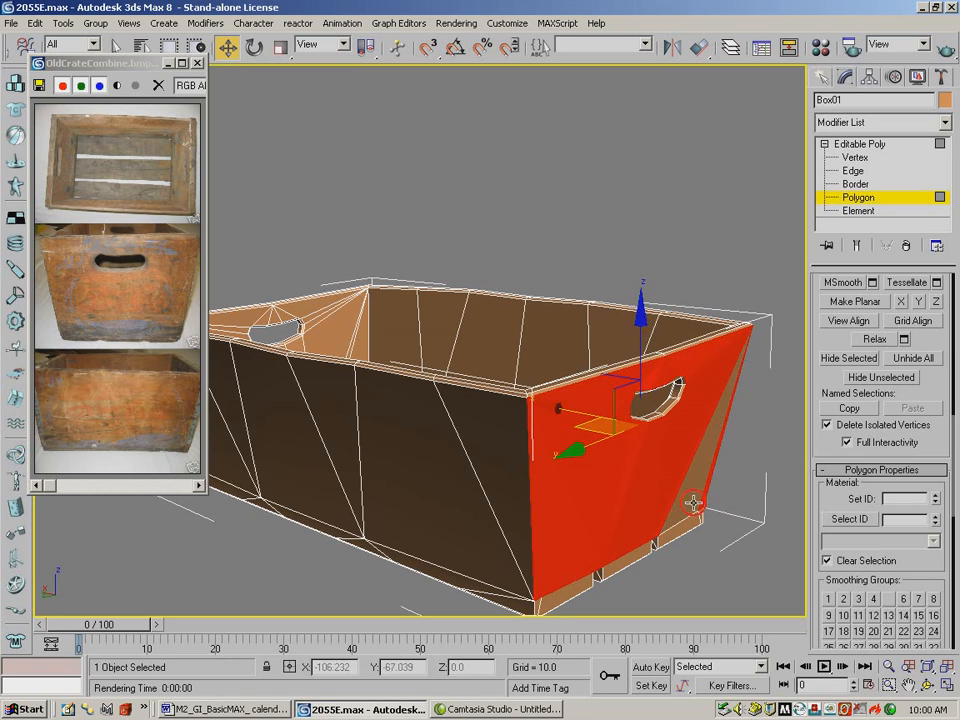
ctrl+click(694, 506)
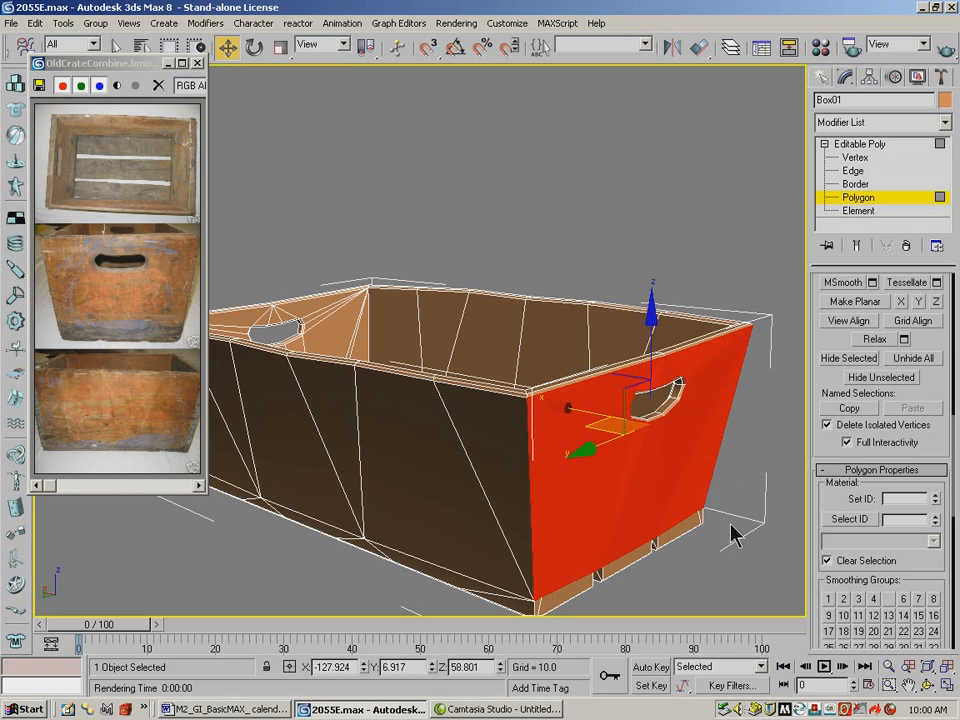
Assign the selected opposite end-panel polygons to smoothing group 4 only and hide them
click(874, 600)
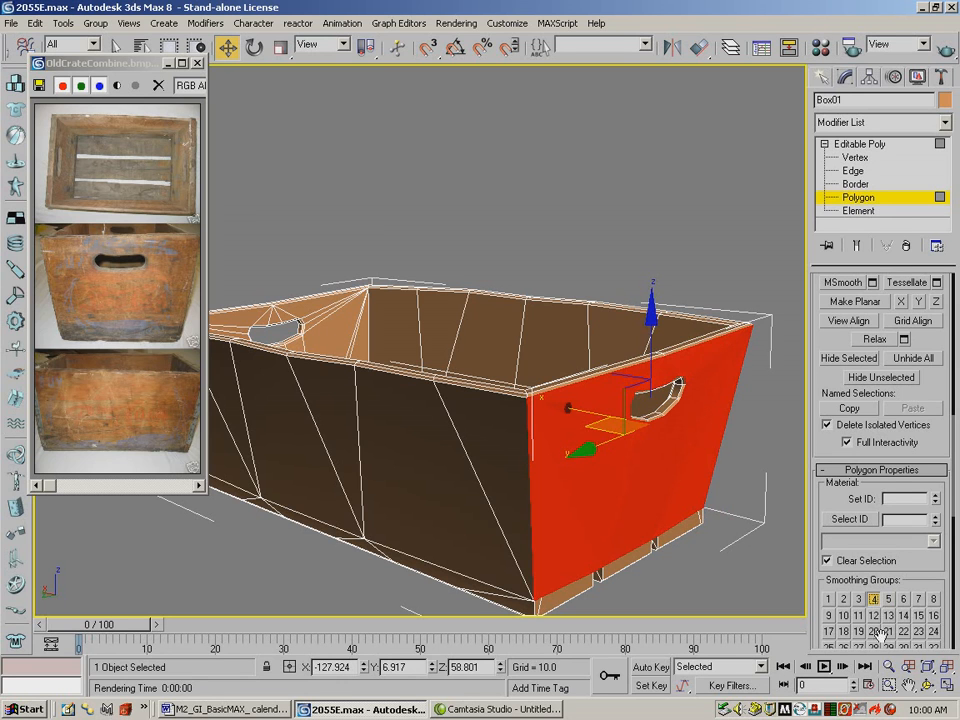
click(849, 357)
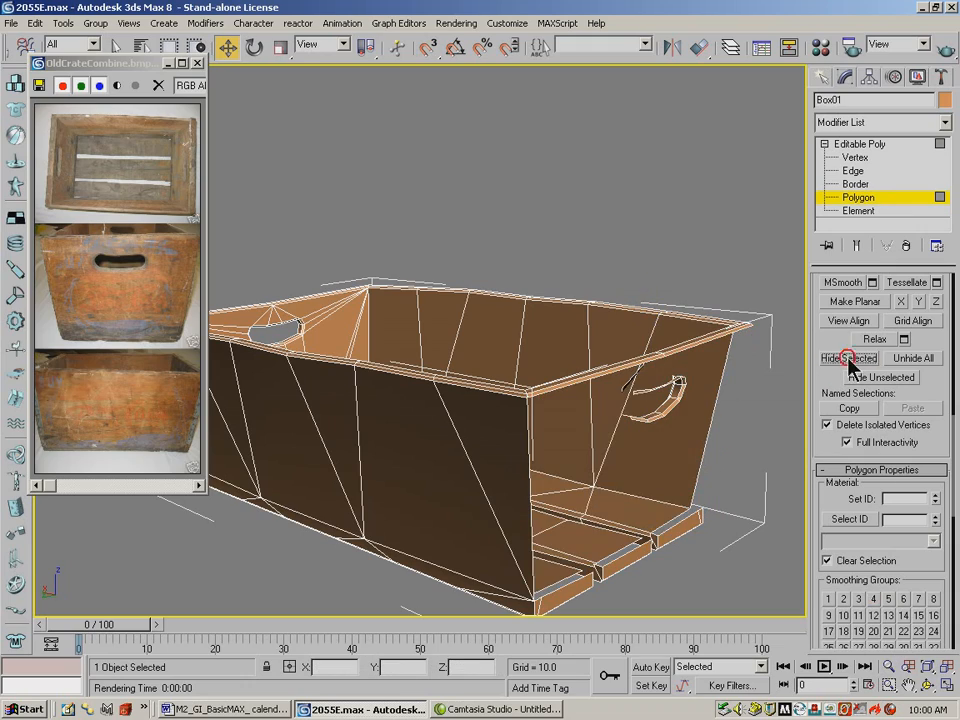
click(928, 685)
drag(495, 410, 300, 370)
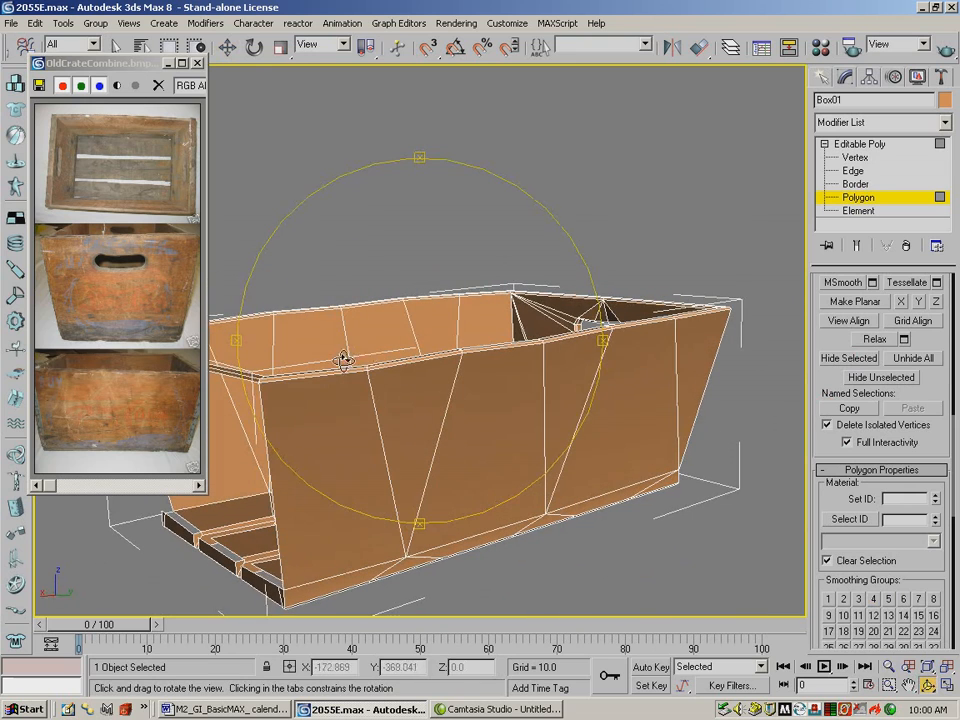
Select all the outer polygons of the remaining long side panel above the bottom boards and assign them to smoothing group 3 only
click(229, 48)
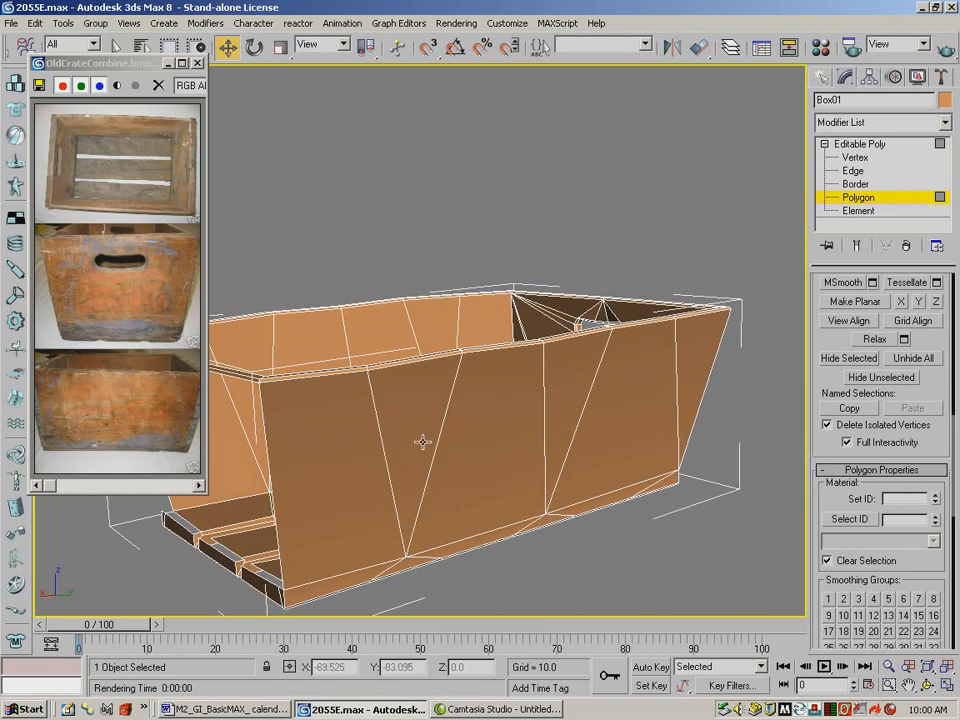
click(373, 446)
ctrl+click(470, 433)
ctrl+click(563, 393)
ctrl+click(645, 388)
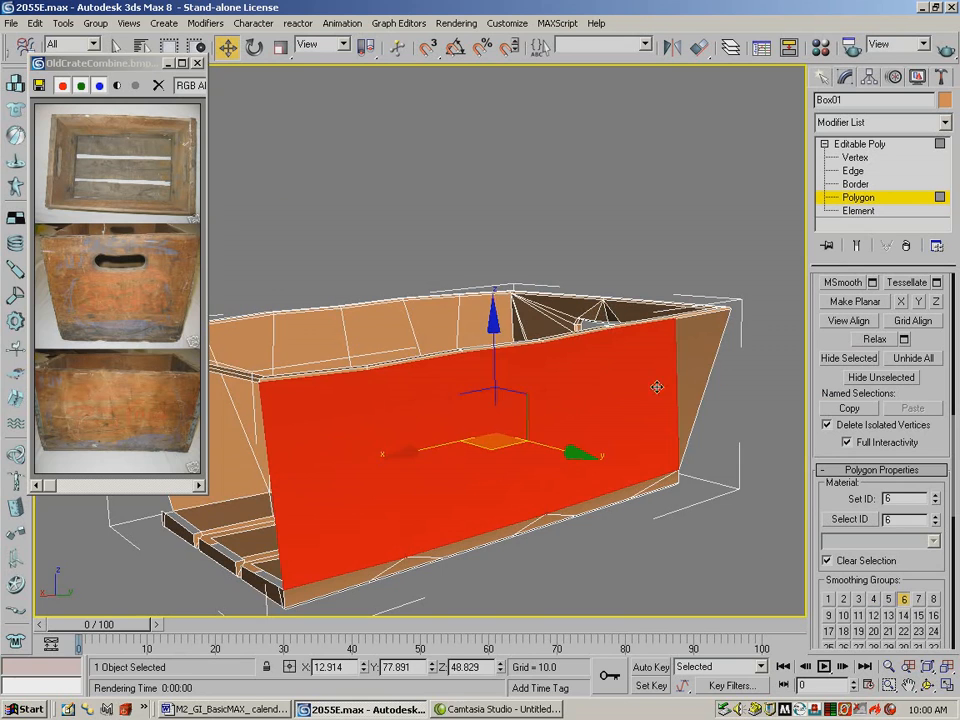
ctrl+click(702, 375)
click(903, 599)
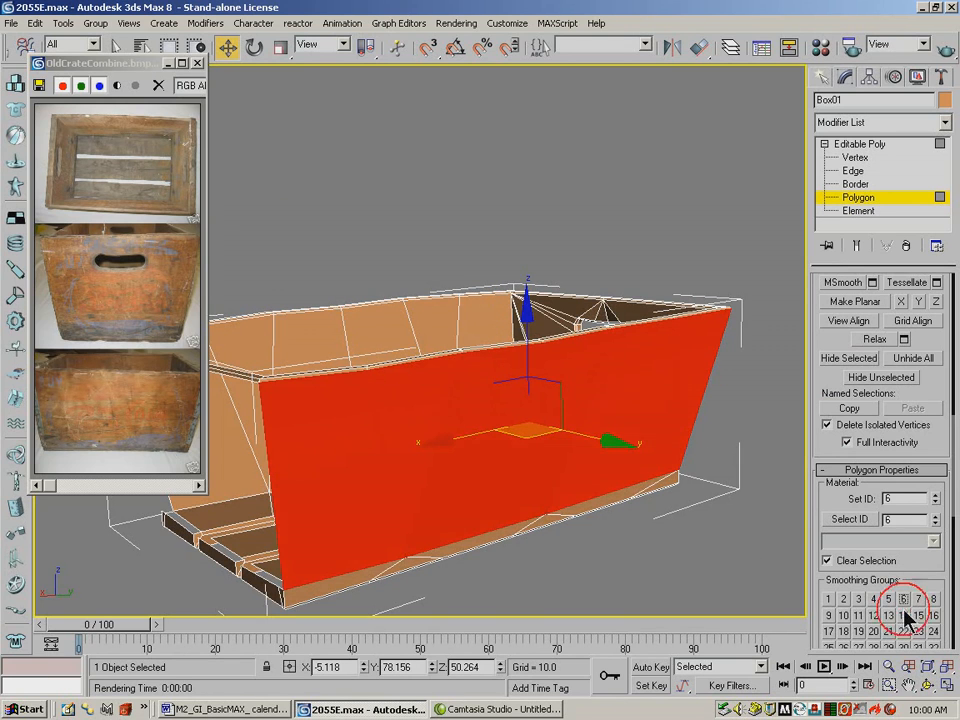
click(856, 600)
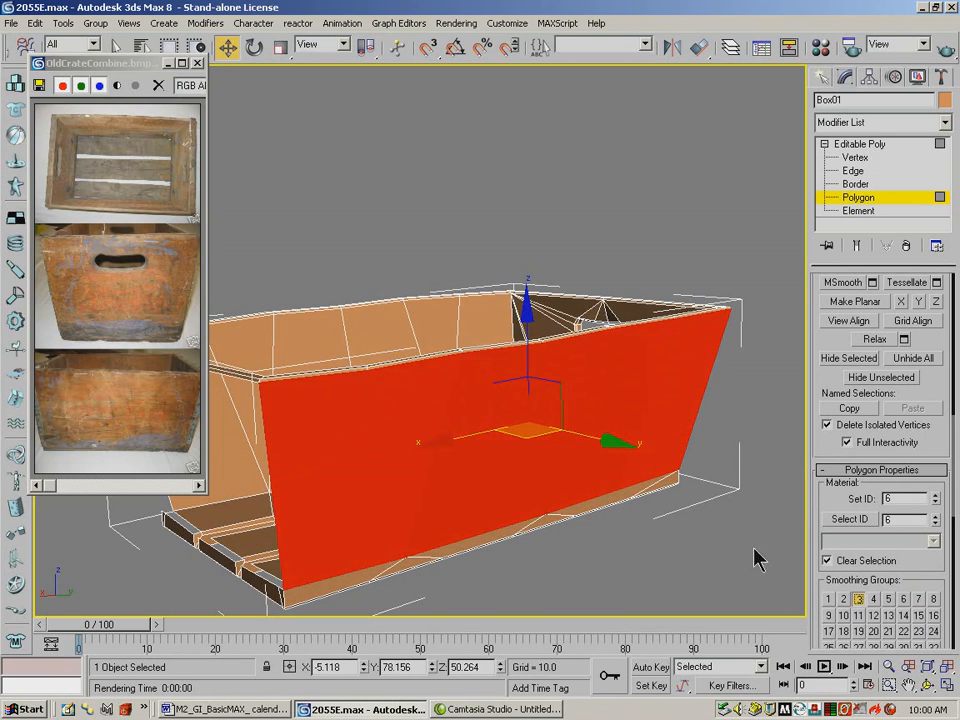
Reselect the outer polygons of the remaining long side panel and hide them
click(724, 527)
click(697, 350)
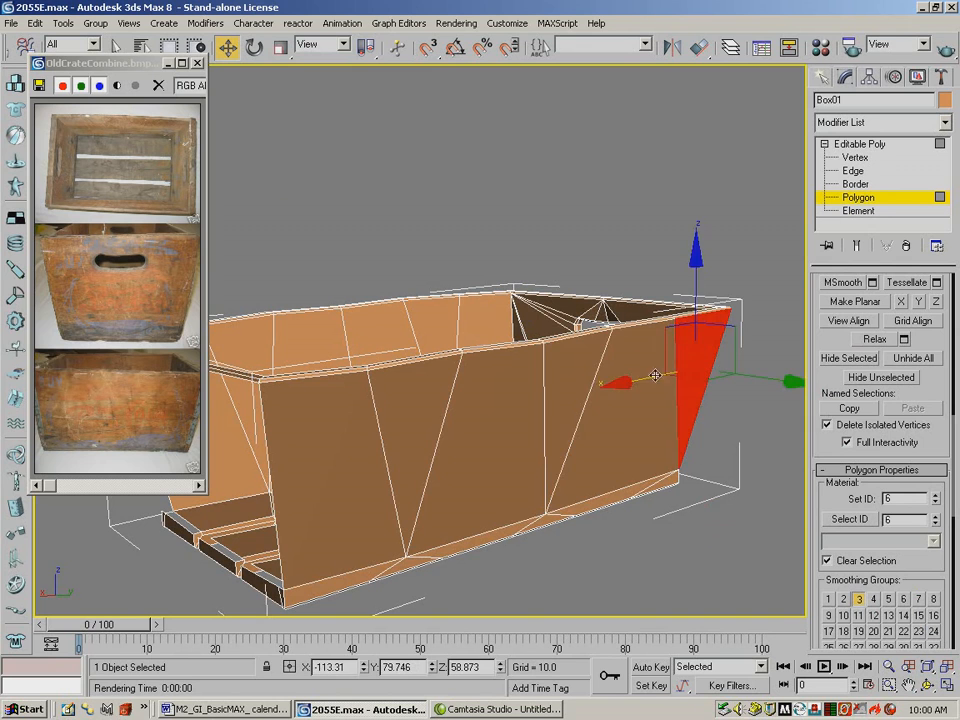
ctrl+click(630, 390)
ctrl+click(434, 403)
ctrl+click(349, 426)
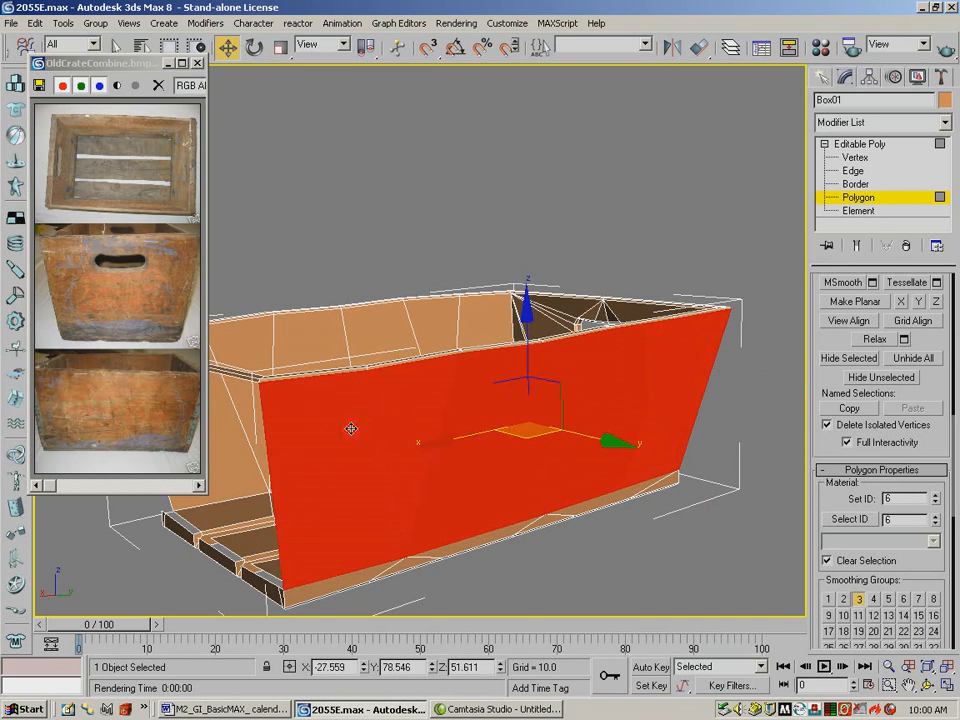
click(844, 362)
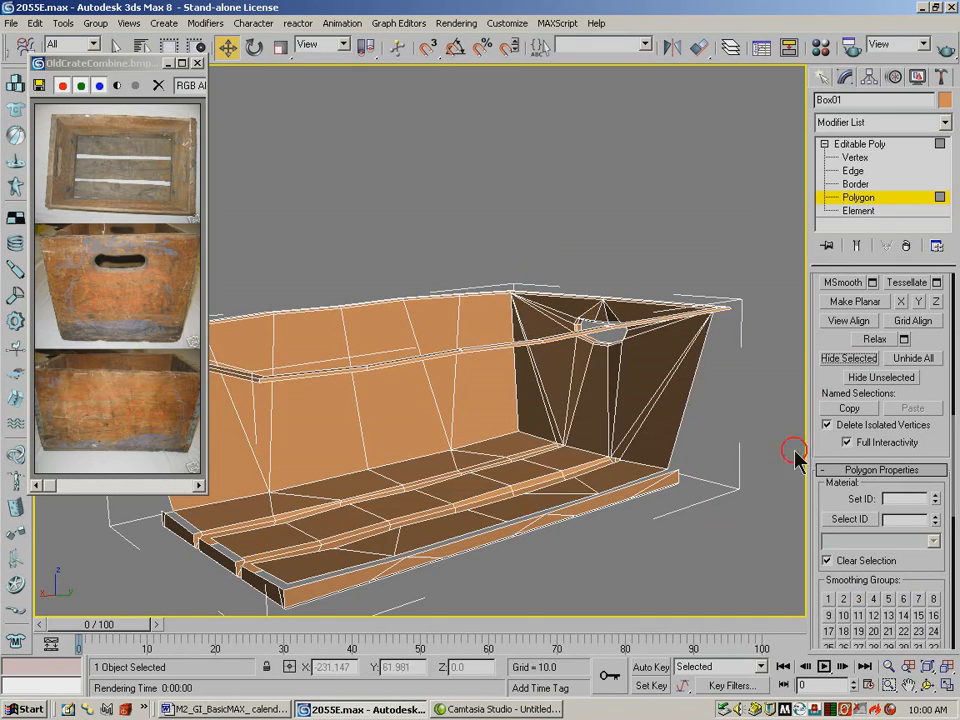
Assign all the inner polygons of the first end panel around its handle hole to smoothing group 5 and hide them
key(ctrl+r)
drag(401, 433, 623, 531)
click(228, 48)
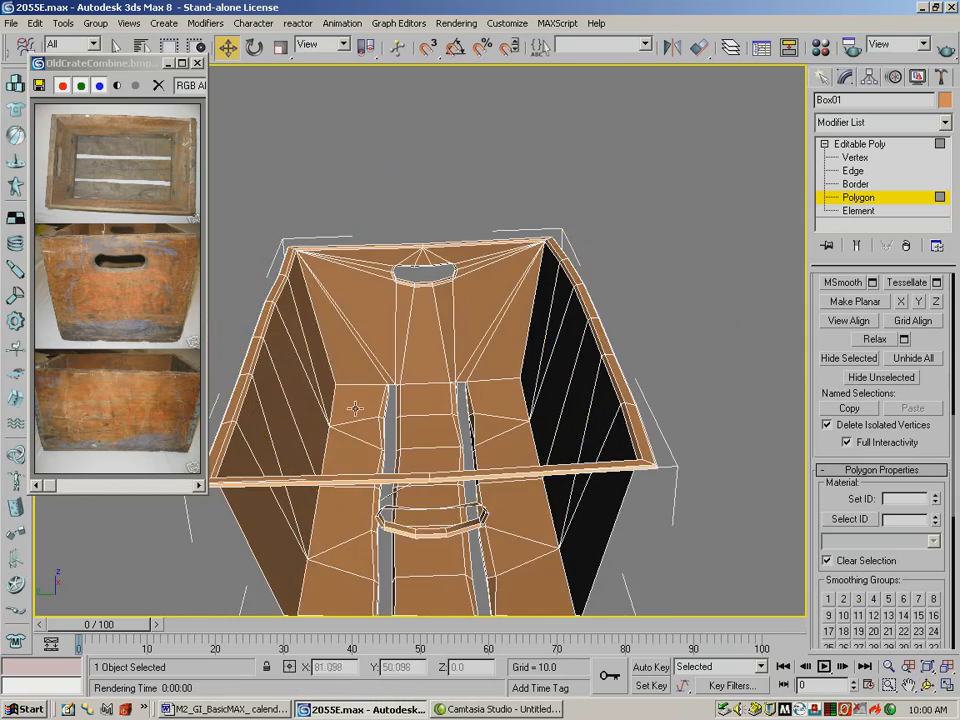
click(345, 367)
ctrl+click(372, 358)
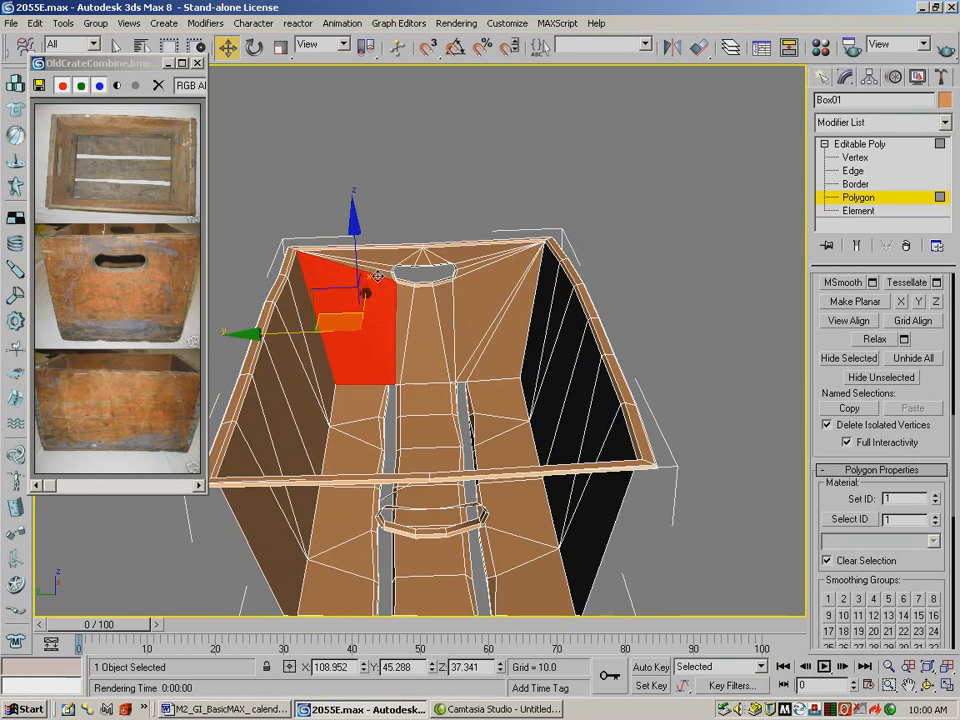
drag(378, 276, 406, 277)
ctrl+click(428, 300)
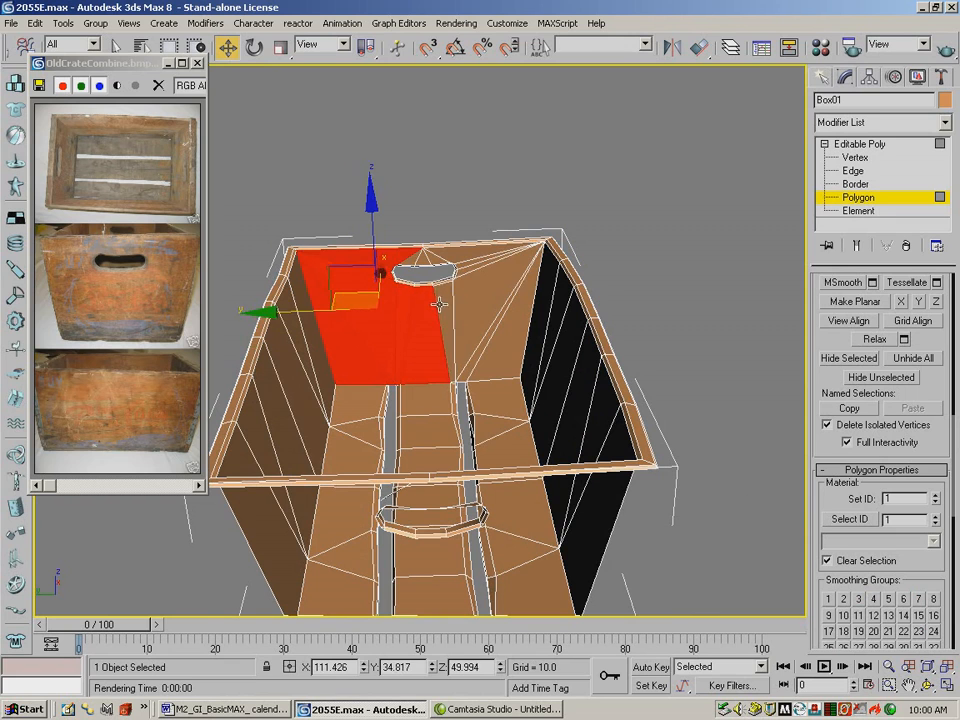
ctrl+click(467, 293)
ctrl+click(487, 332)
drag(410, 275, 426, 259)
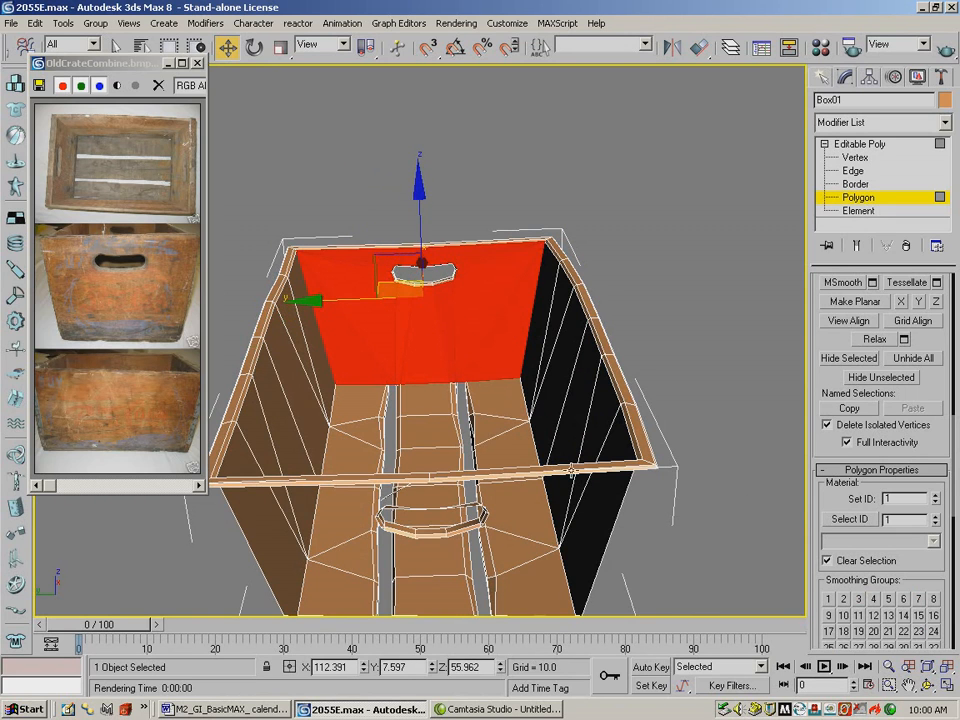
click(888, 599)
click(848, 358)
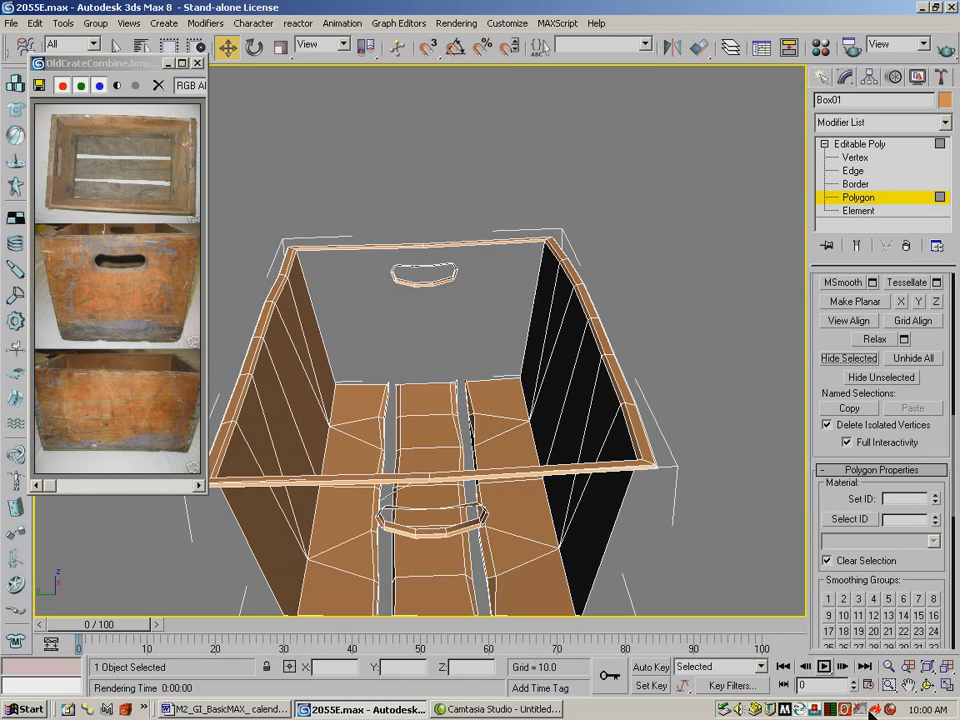
Assign all the inner polygons of the opposite end panel around its handle hole to smoothing group 5 and hide them
click(928, 688)
drag(401, 364, 289, 106)
click(227, 46)
click(408, 318)
drag(410, 315, 553, 316)
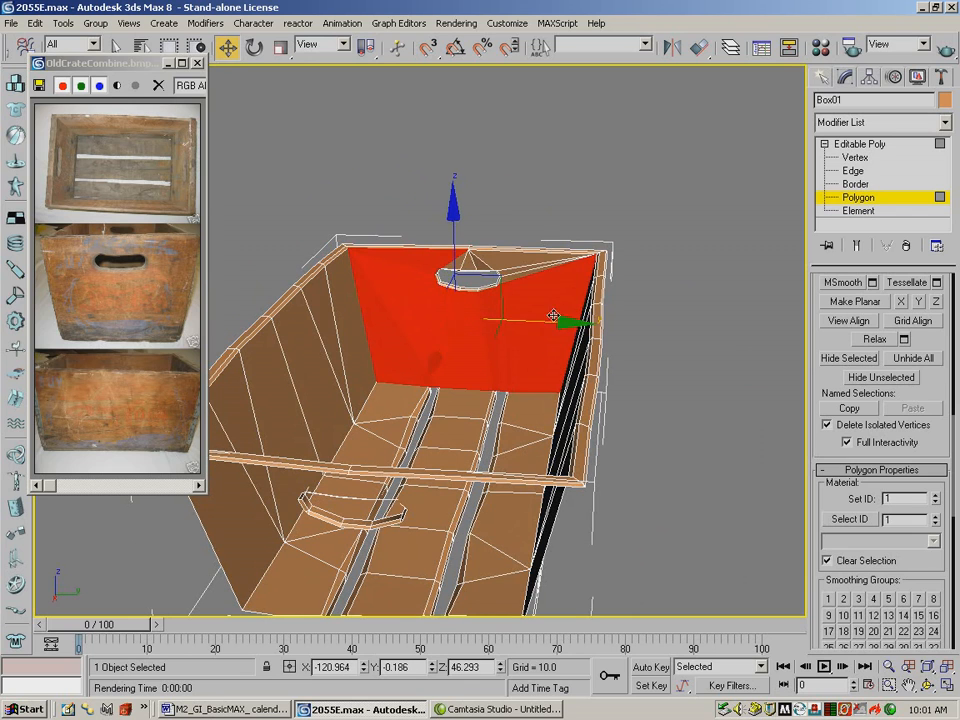
ctrl+click(537, 273)
ctrl+click(527, 267)
ctrl+click(485, 261)
ctrl+click(468, 262)
ctrl+click(458, 262)
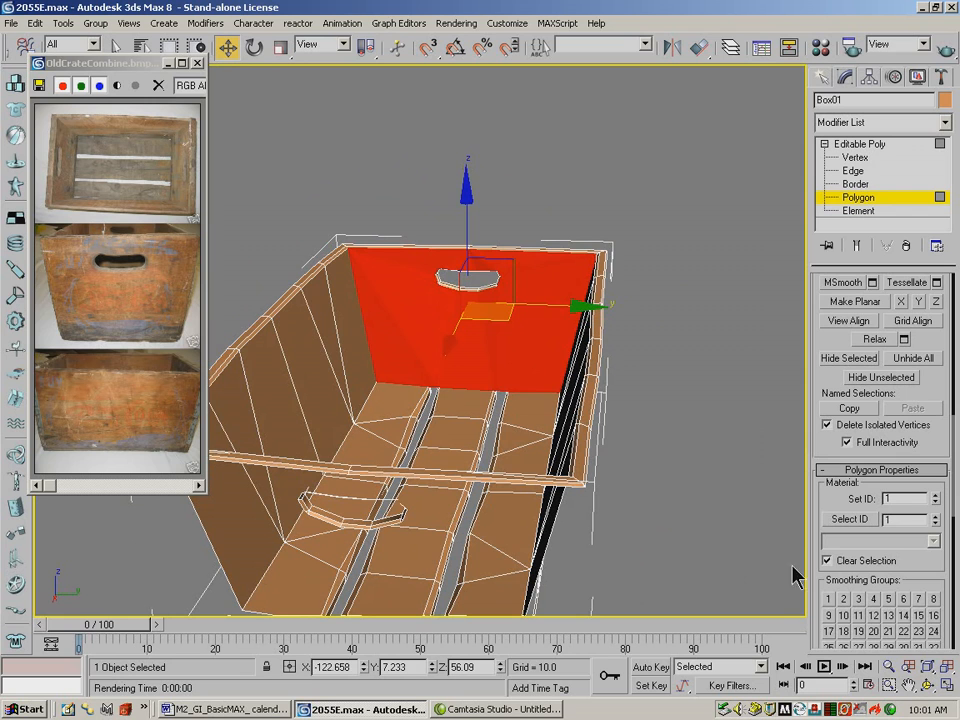
click(889, 599)
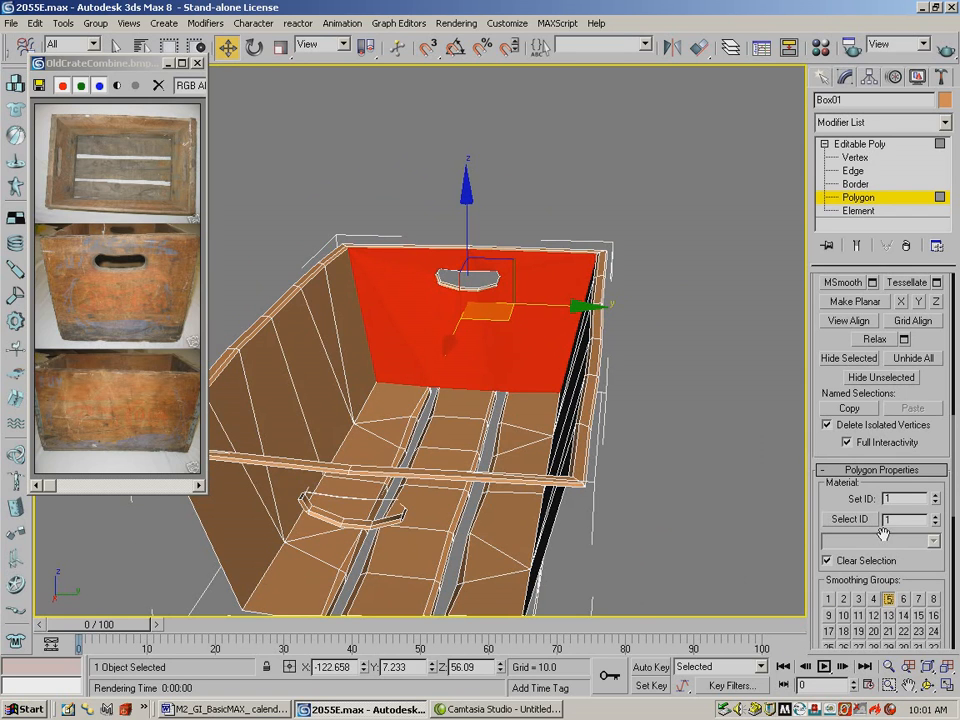
click(850, 360)
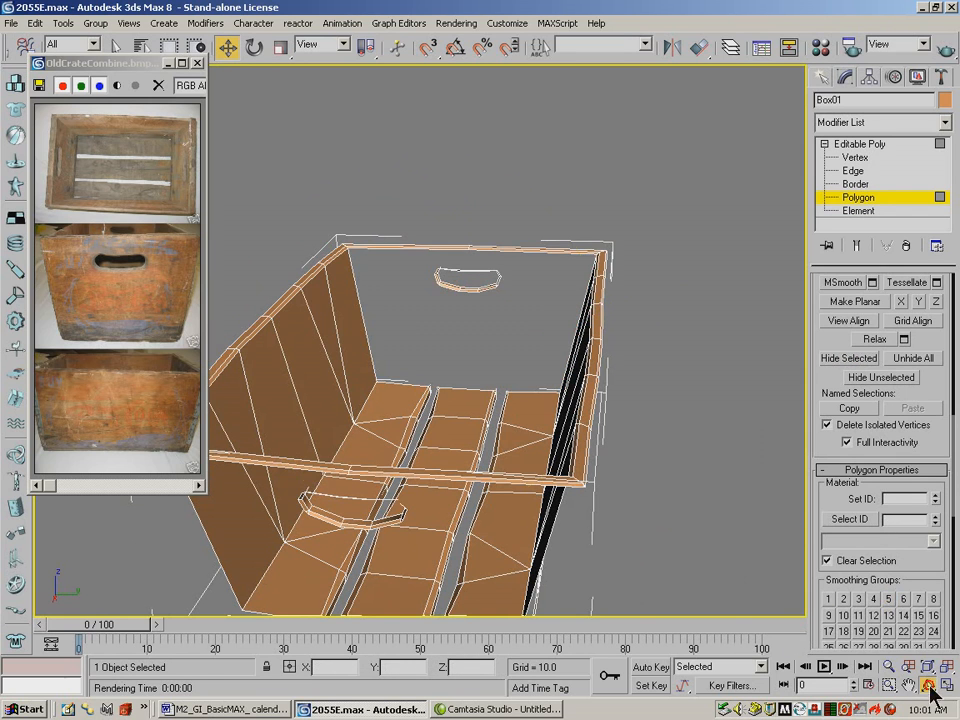
Select all the inner polygons of one long side panel, without the rim and bottom slats
key(ctrl+r)
drag(428, 364, 579, 381)
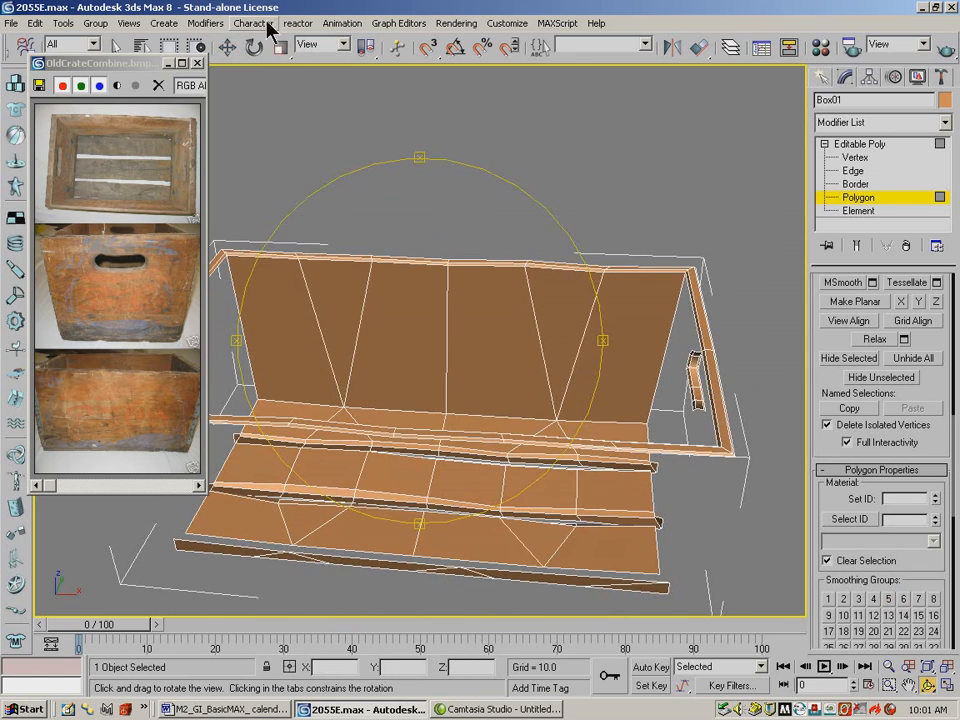
click(228, 46)
click(289, 329)
ctrl+click(320, 320)
ctrl+click(410, 315)
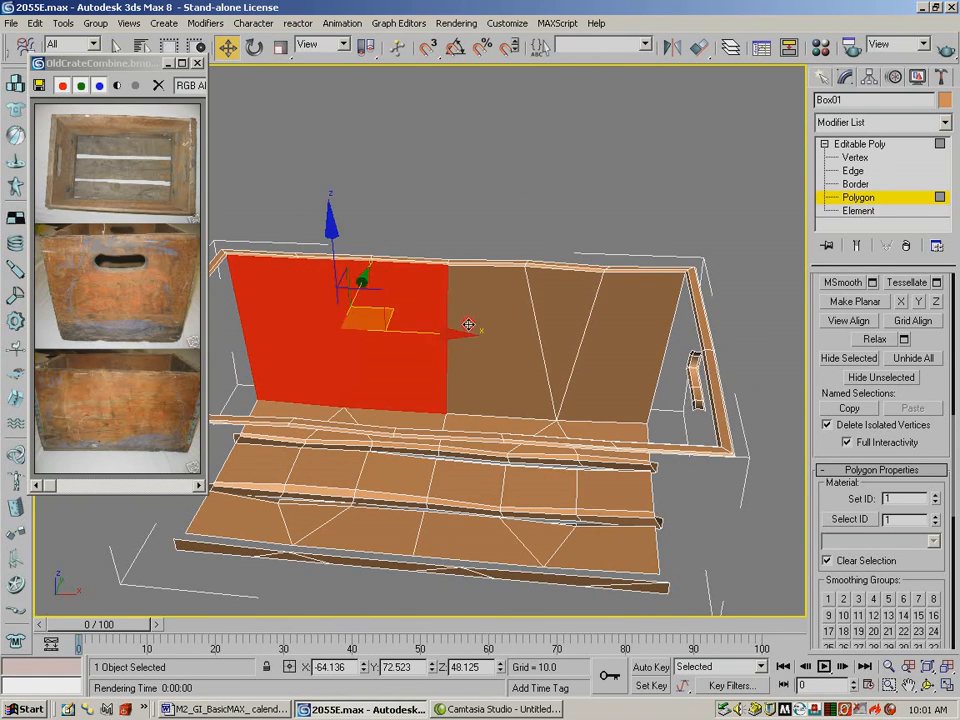
ctrl+click(488, 310)
ctrl+click(551, 300)
ctrl+click(640, 310)
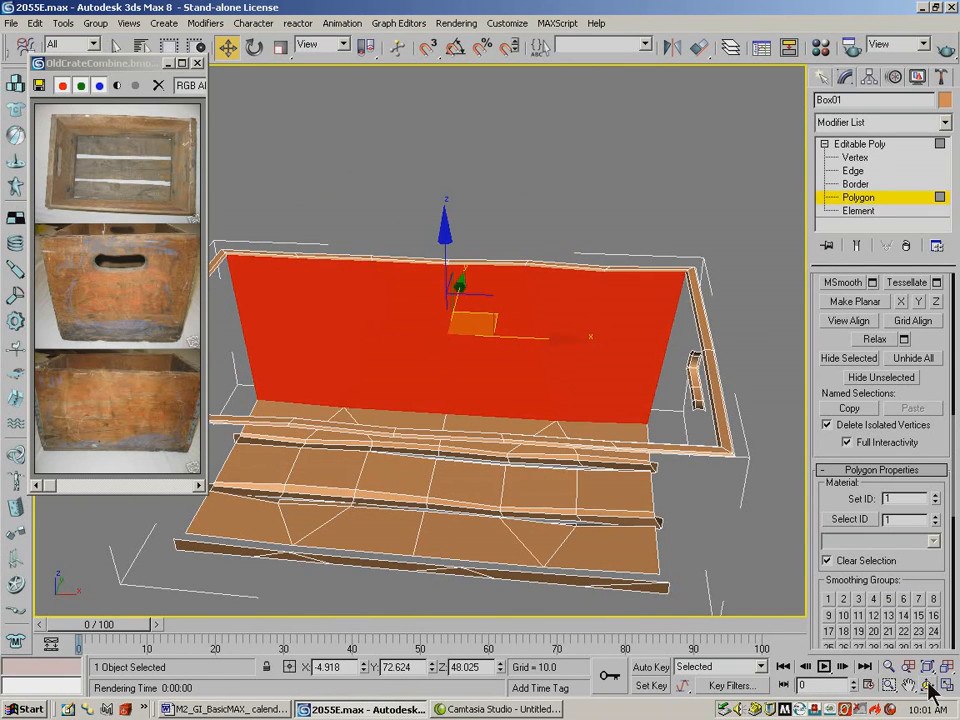
Add the inner polygons of the opposite long side panel to the selection
key(ctrl+r)
drag(280, 320, 624, 456)
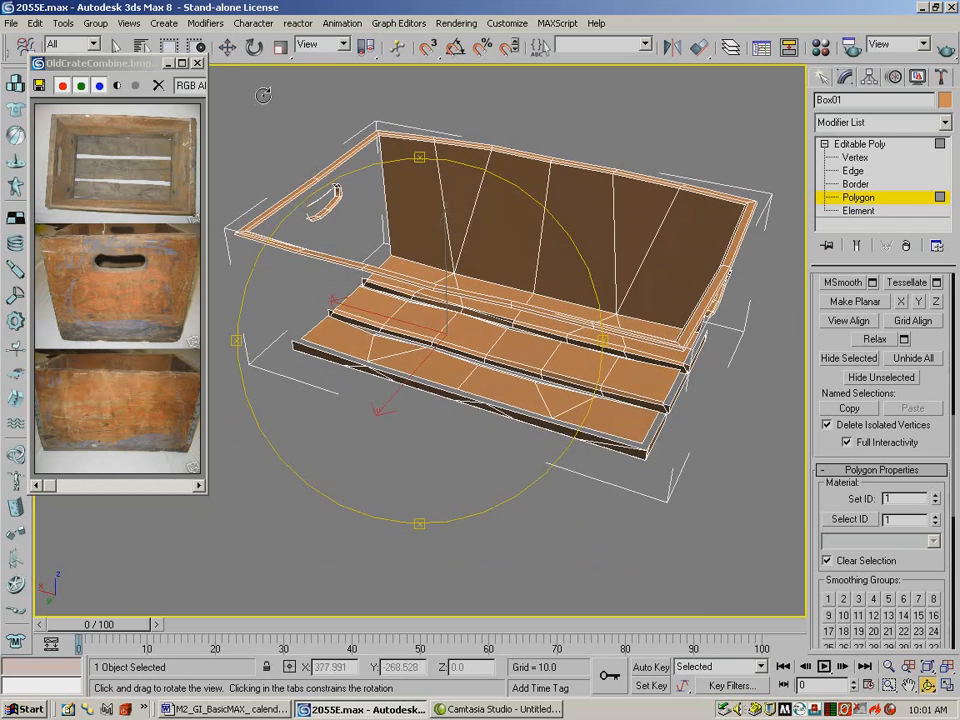
click(228, 48)
ctrl+click(404, 161)
ctrl+click(465, 200)
ctrl+click(506, 186)
ctrl+click(591, 214)
ctrl+click(650, 228)
ctrl+click(712, 225)
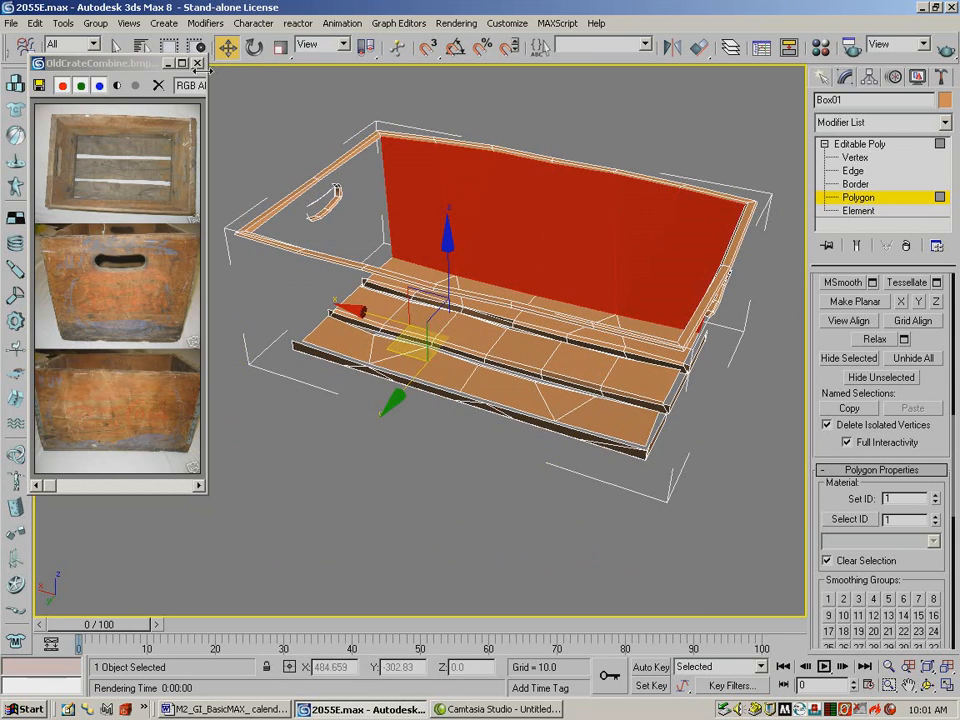
Undo the last polygon picks and add the missing inner polygons of the opposite long side panel again
drag(257, 59, 435, 61)
click(18, 47)
click(16, 45)
click(17, 47)
click(17, 47)
ctrl+click(587, 227)
ctrl+click(690, 245)
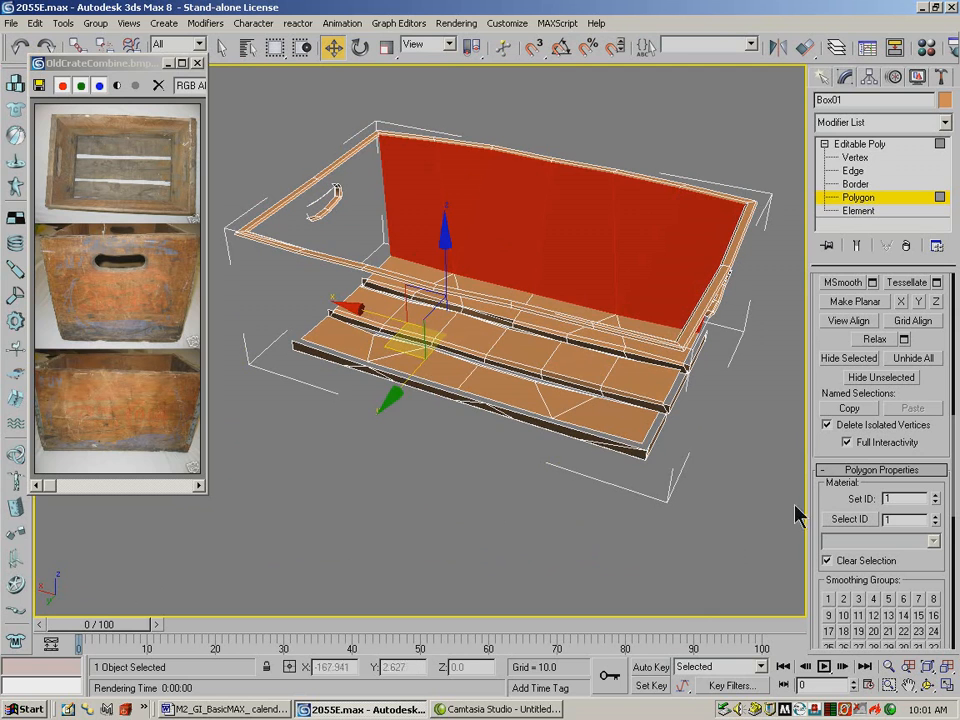
Assign the selected inner polygons of both long side panels to smoothing group 6 and hide them
click(905, 599)
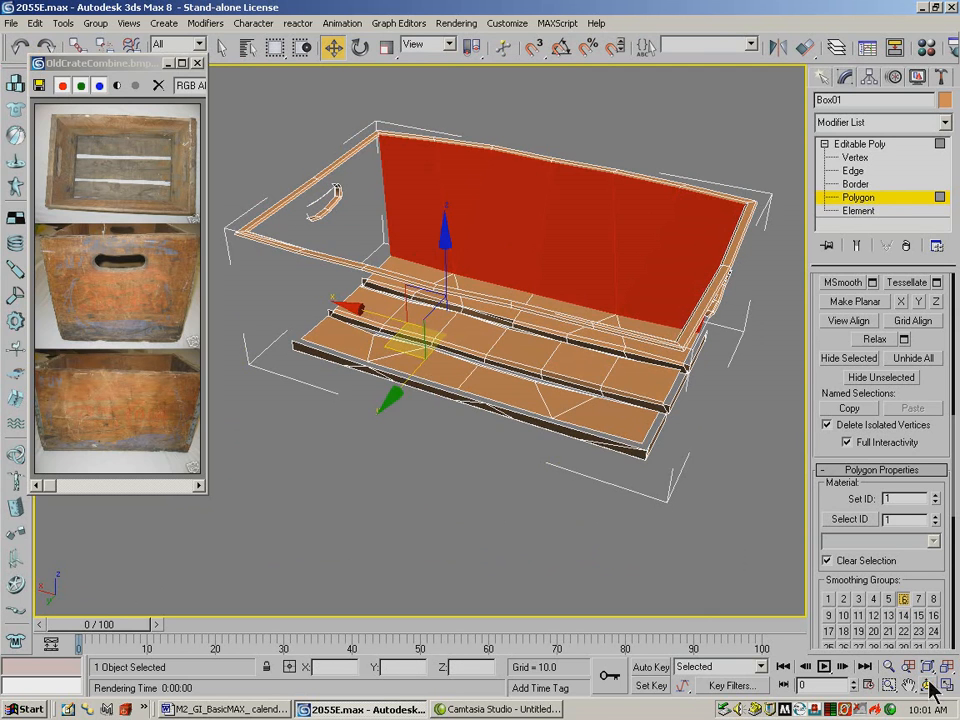
click(928, 685)
drag(414, 349, 560, 360)
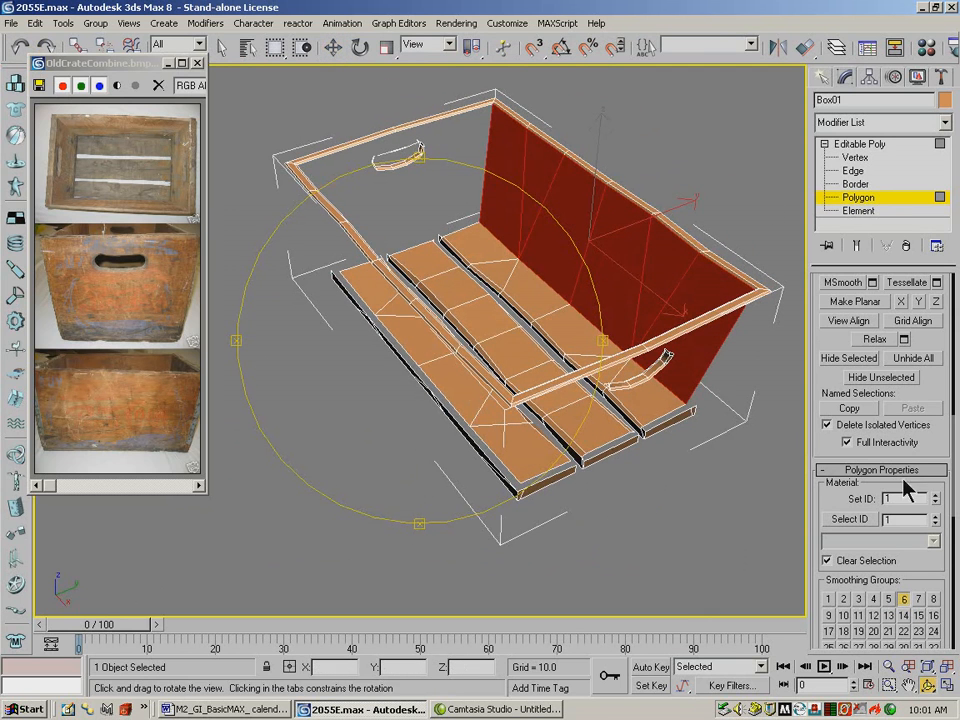
click(858, 359)
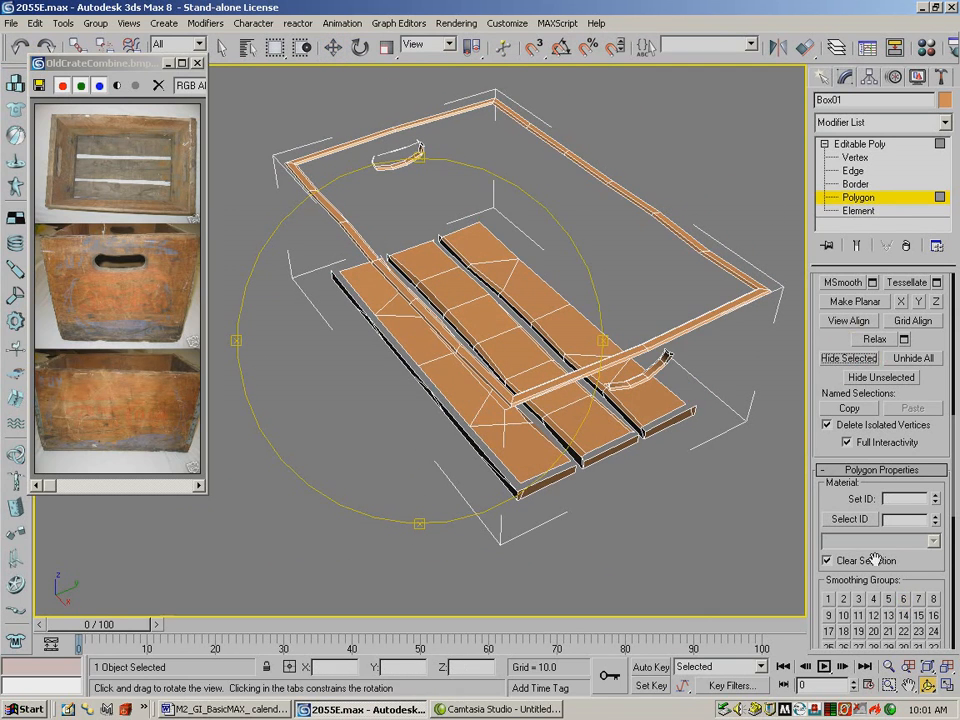
Try to select the end faces of the three bottom slats at one end of the crate
drag(530, 318, 497, 318)
drag(381, 327, 491, 352)
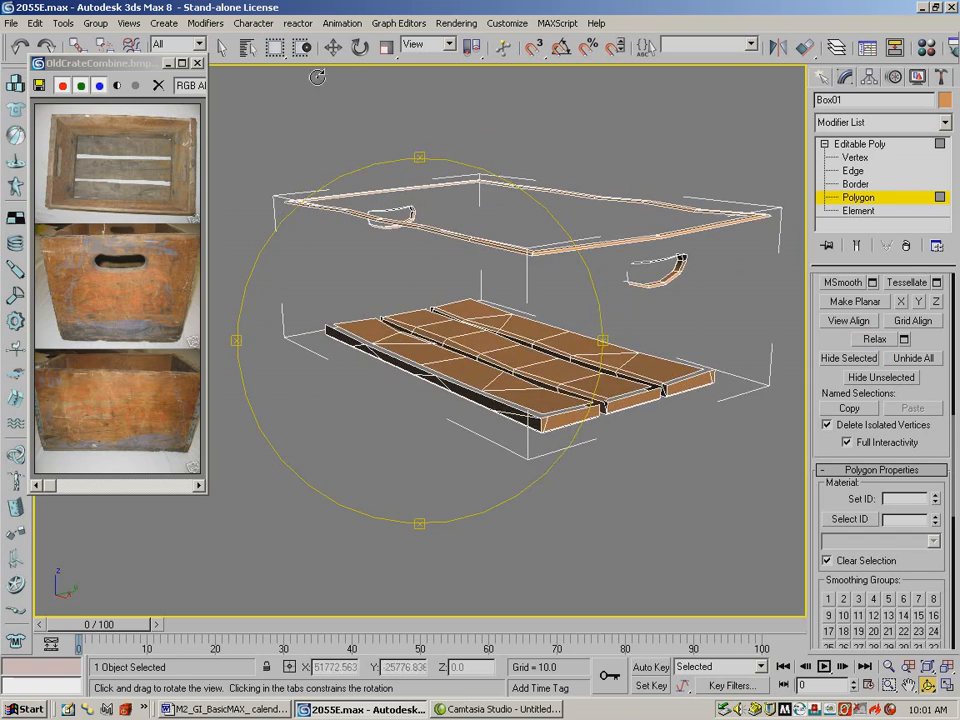
key(w)
click(555, 444)
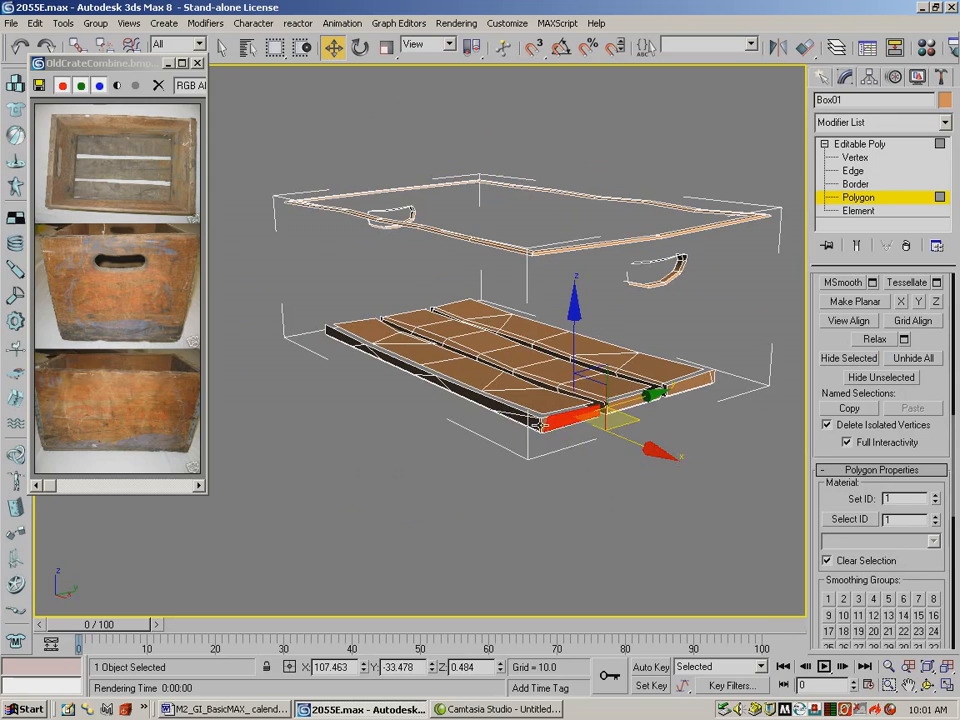
drag(540, 424, 546, 424)
click(545, 424)
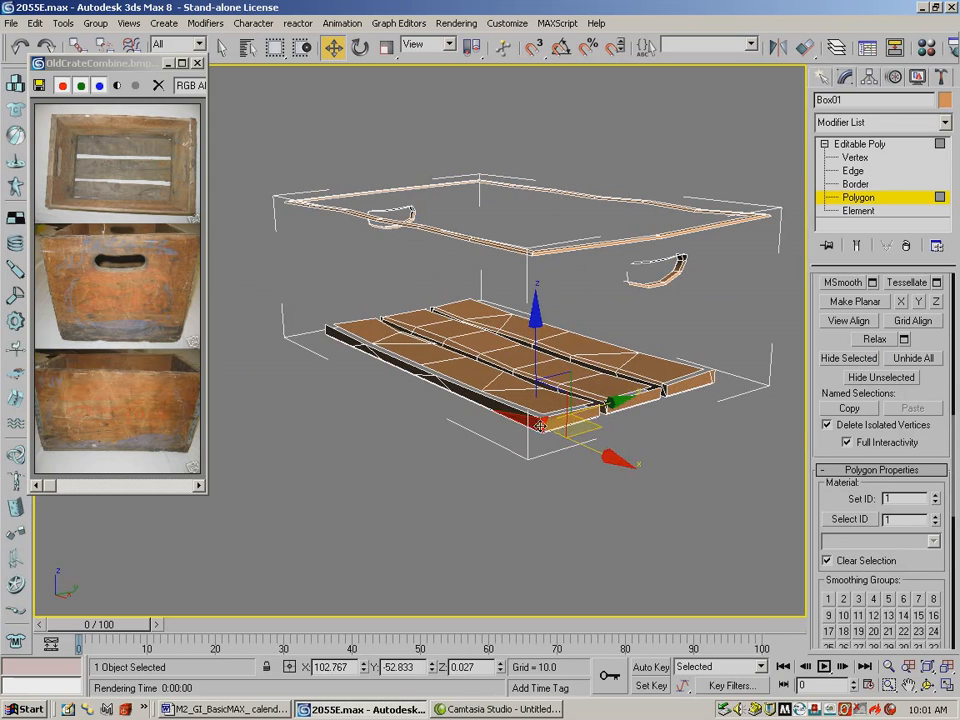
click(529, 421)
click(554, 433)
click(560, 423)
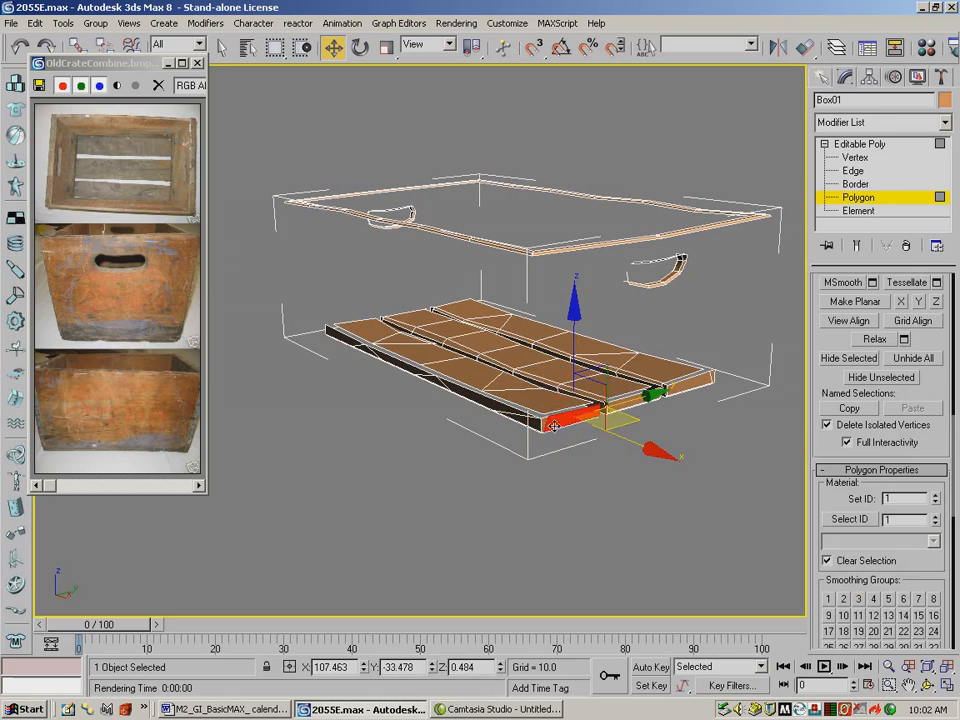
ctrl+click(545, 425)
ctrl+click(632, 398)
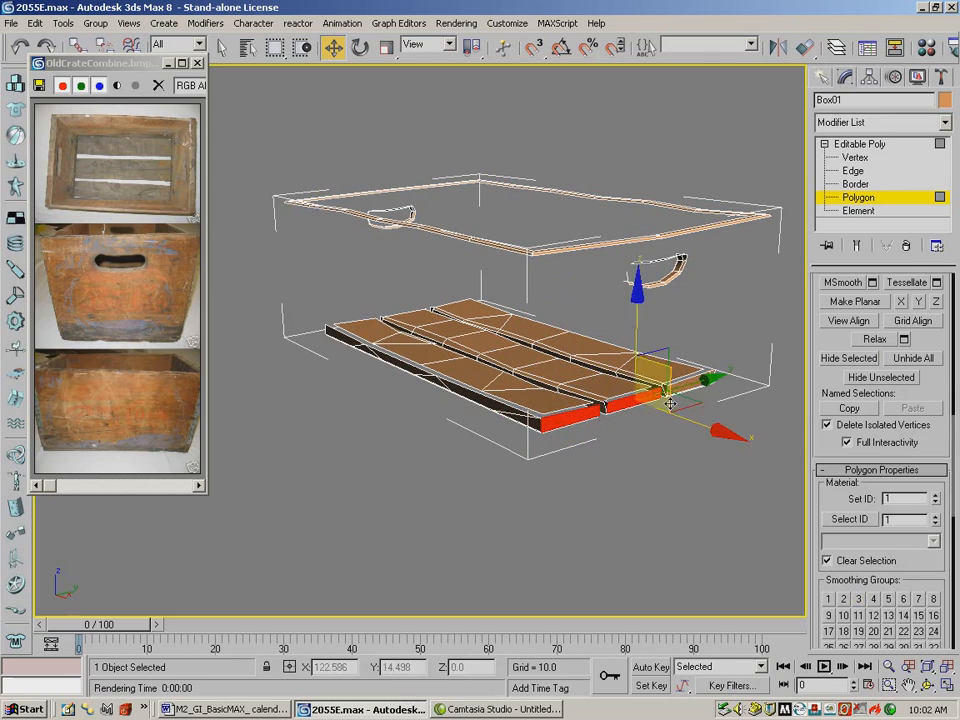
ctrl+click(692, 381)
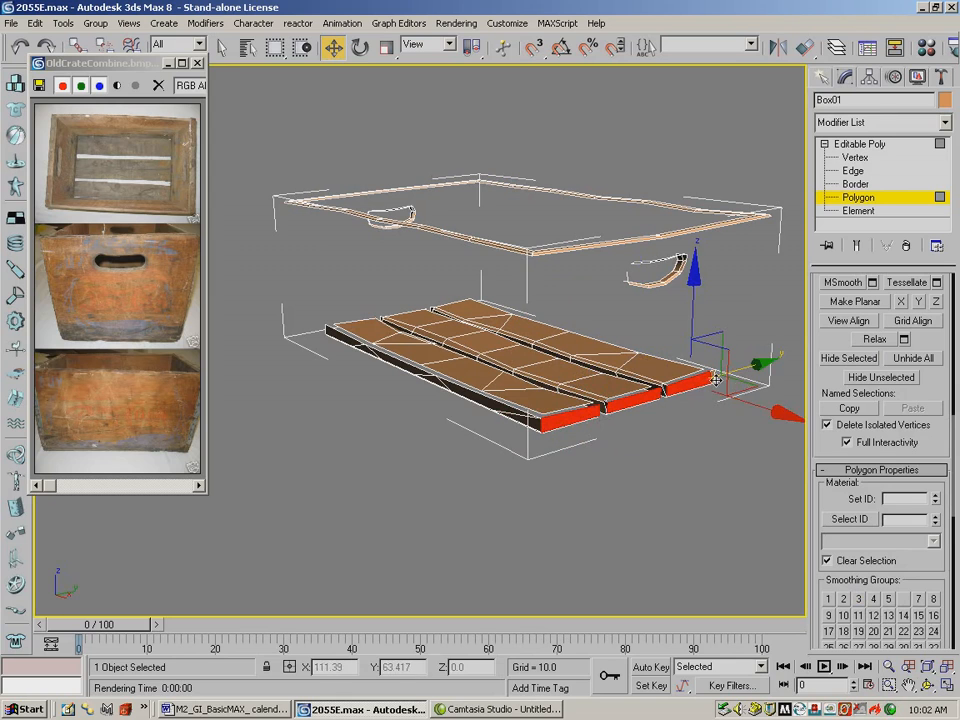
Replace the selection with only the three bottom slats' end faces at that end of the crate
click(715, 374)
click(698, 386)
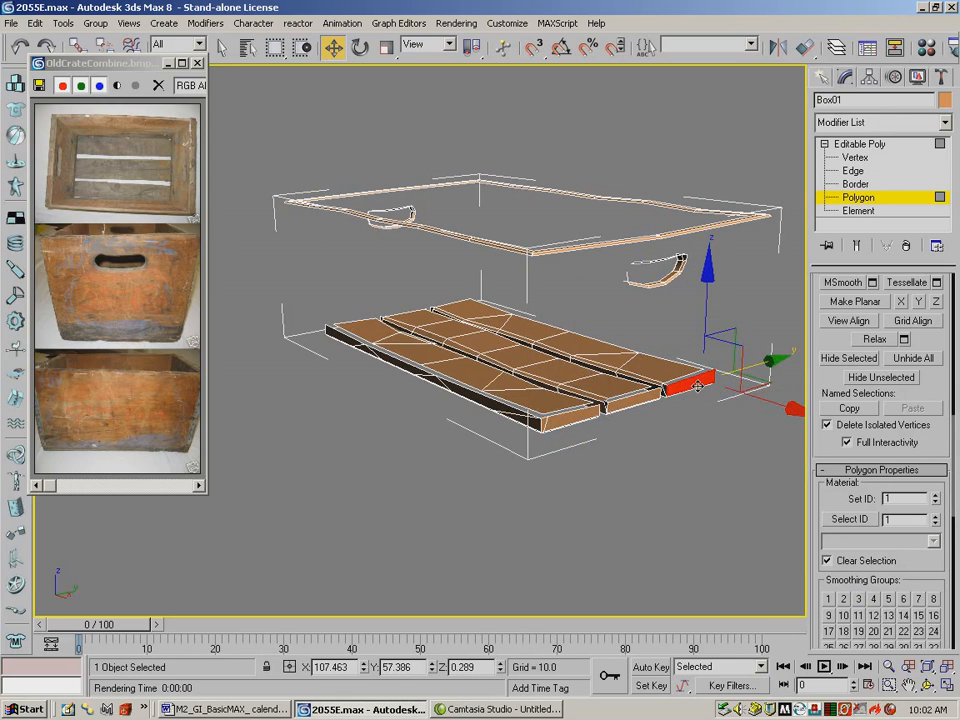
ctrl+click(643, 395)
ctrl+click(566, 424)
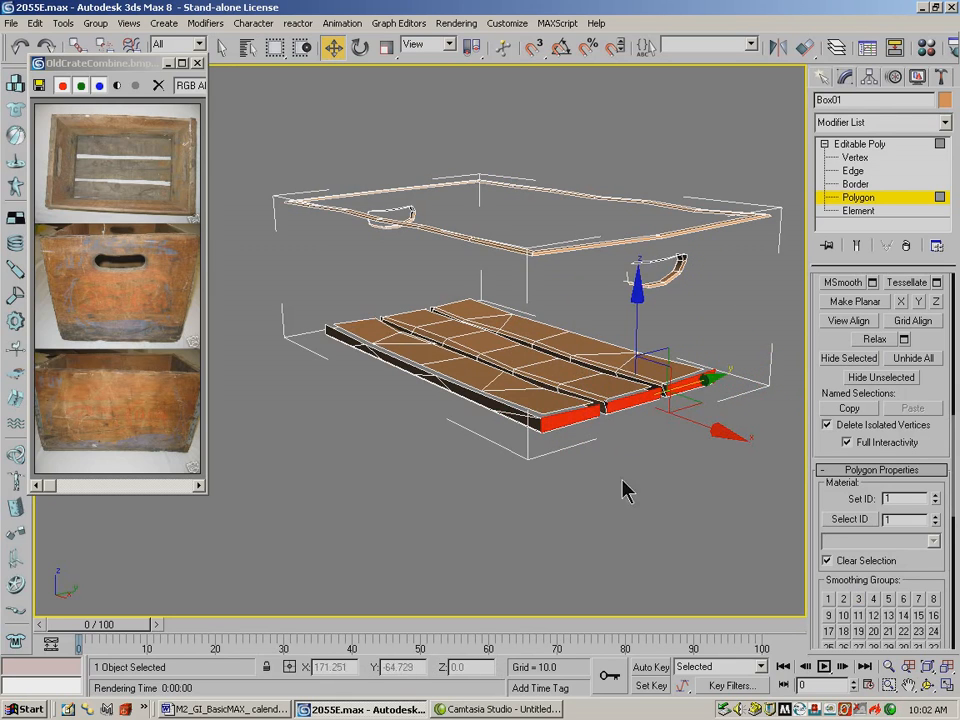
Assign the end faces of the three bottom slats at the opposite end to smoothing group 8 and hide them
key(ctrl+r)
drag(634, 480, 740, 580)
click(909, 690)
drag(586, 606, 553, 464)
click(221, 47)
click(286, 431)
ctrl+click(410, 447)
ctrl+click(626, 476)
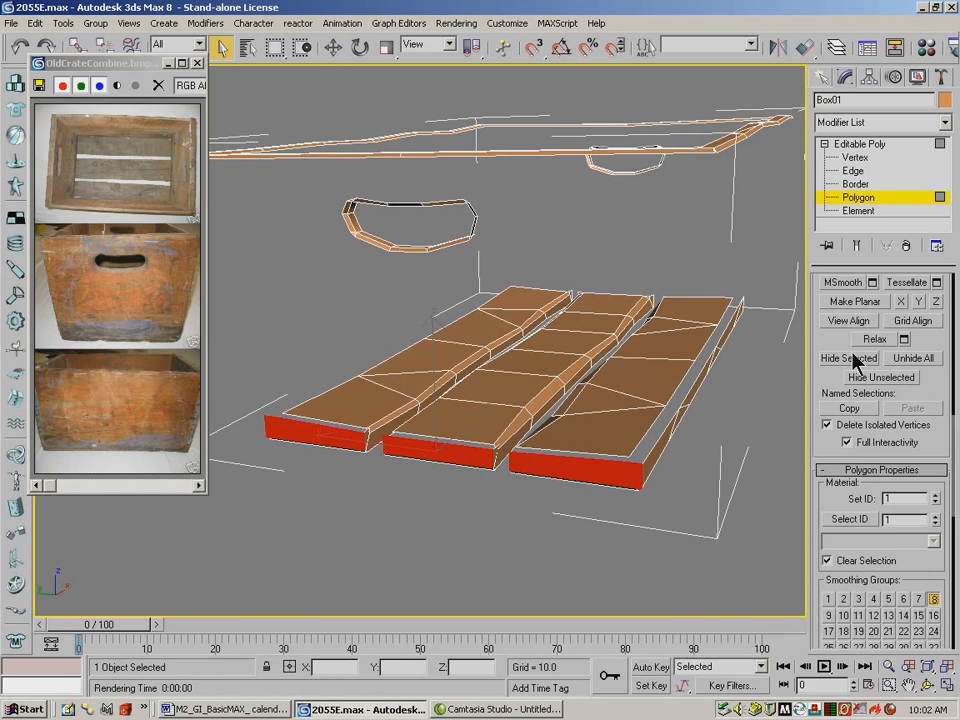
click(852, 358)
Select the outer long side faces of one outer bottom slat
click(928, 686)
drag(570, 395, 470, 405)
click(221, 46)
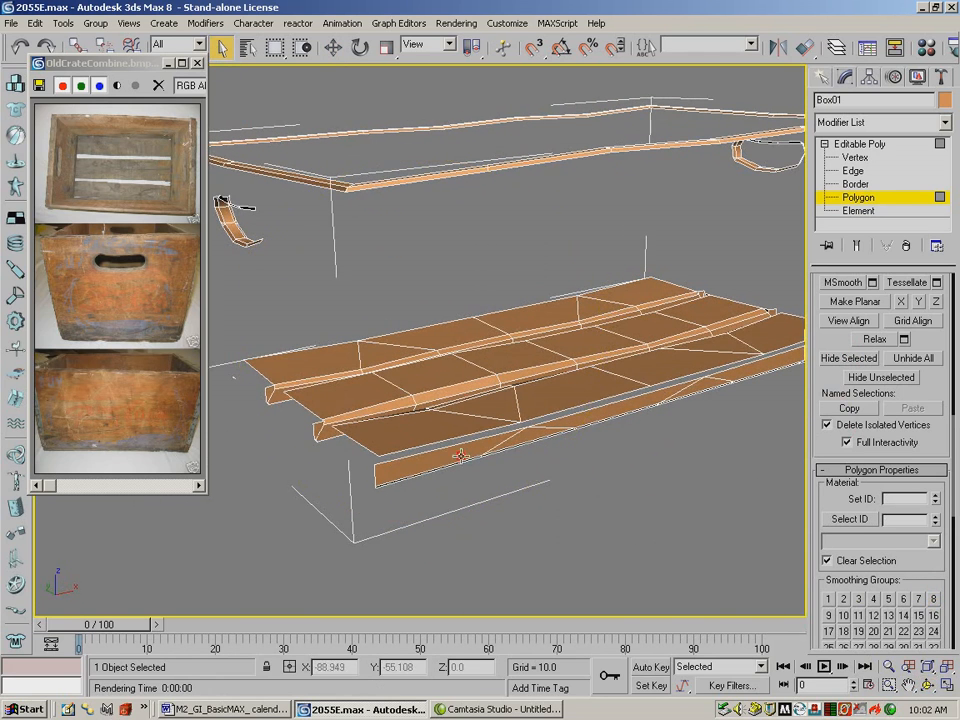
click(460, 455)
ctrl+click(586, 418)
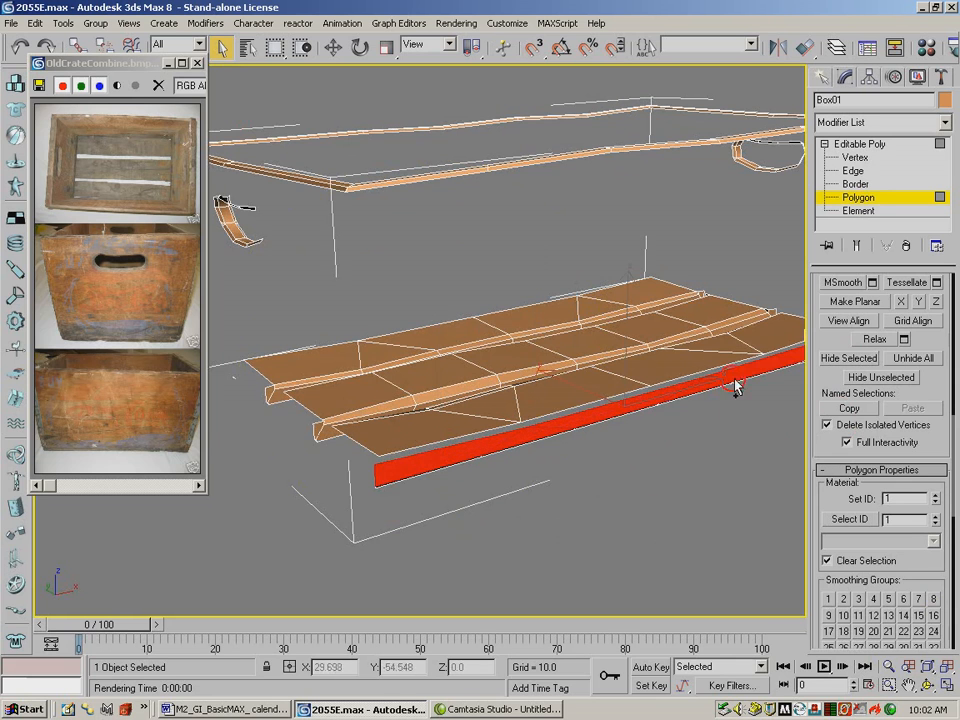
key(ctrl+r)
drag(707, 557, 560, 437)
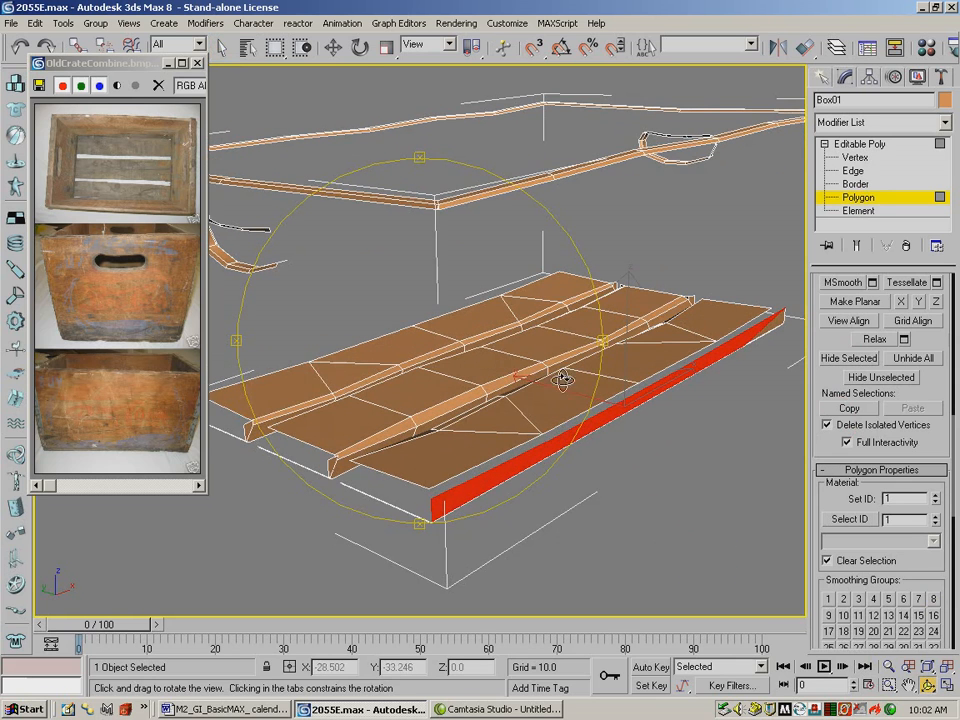
click(332, 47)
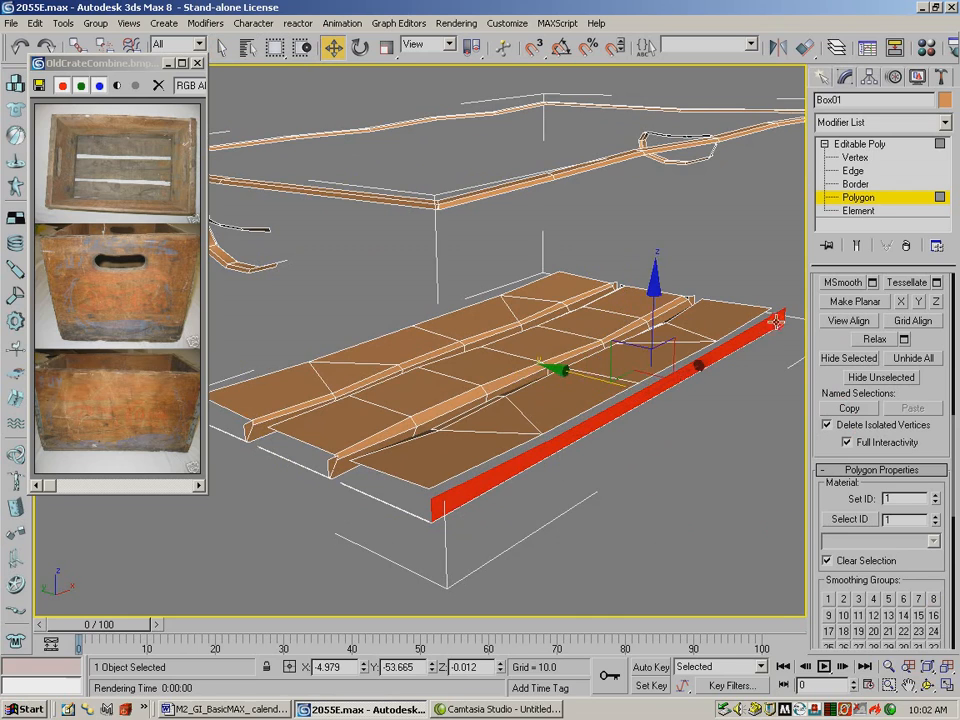
Add the outer long side faces of the opposite outer slat to the selection
click(925, 685)
drag(375, 381, 523, 346)
click(888, 666)
drag(586, 300, 586, 351)
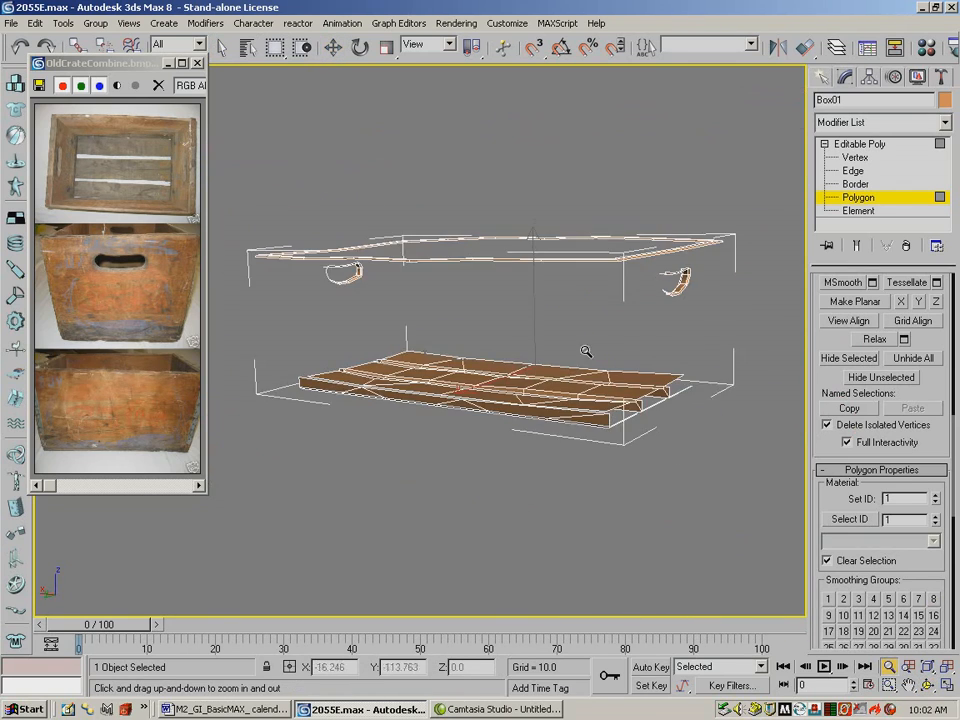
click(222, 47)
click(355, 397)
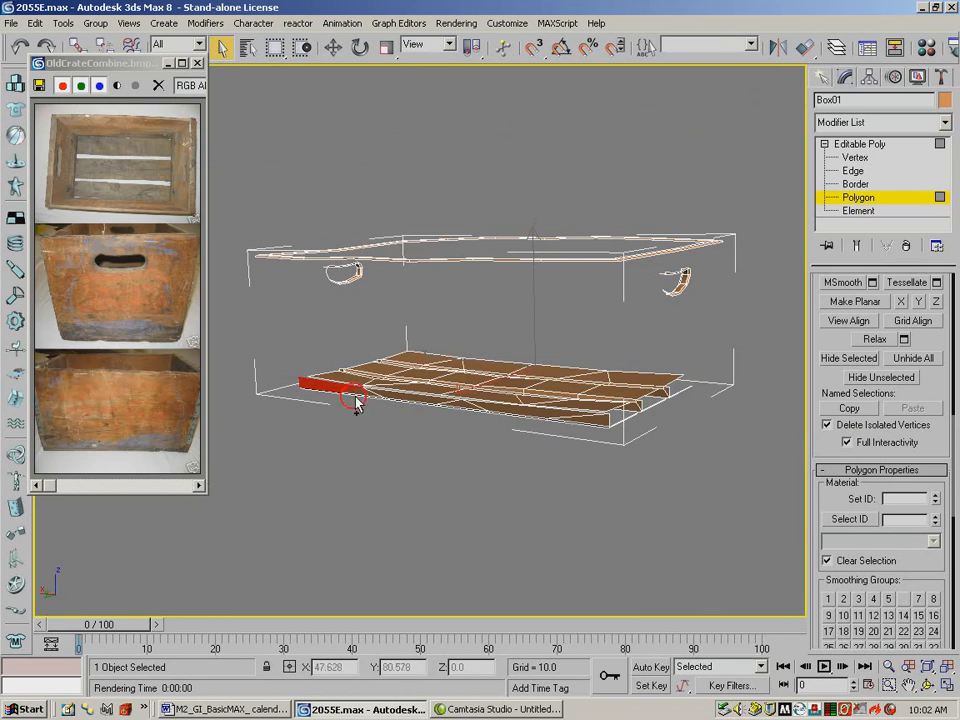
ctrl+click(414, 403)
ctrl+click(560, 414)
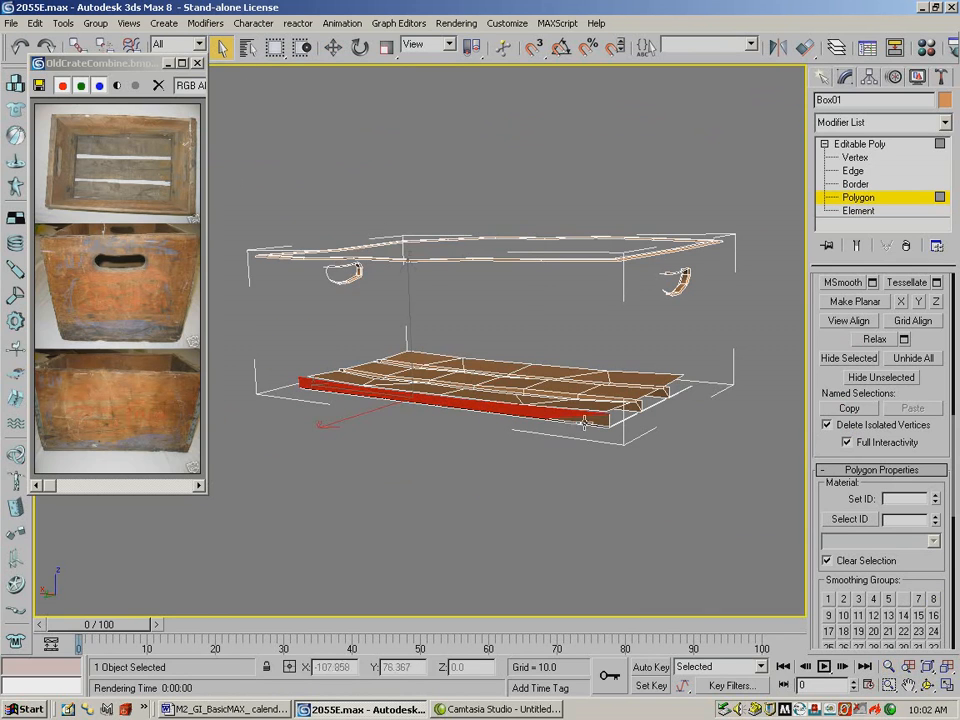
Assign the selected outer side faces of the bottom slats to smoothing group 8 and hide them
click(932, 599)
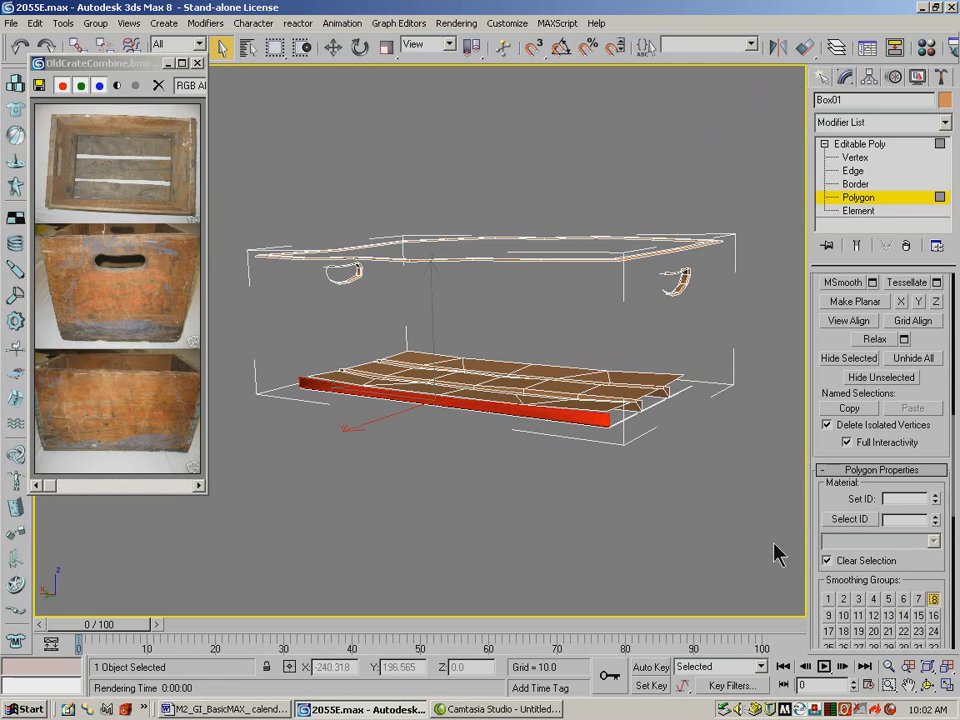
click(928, 685)
drag(470, 440, 565, 457)
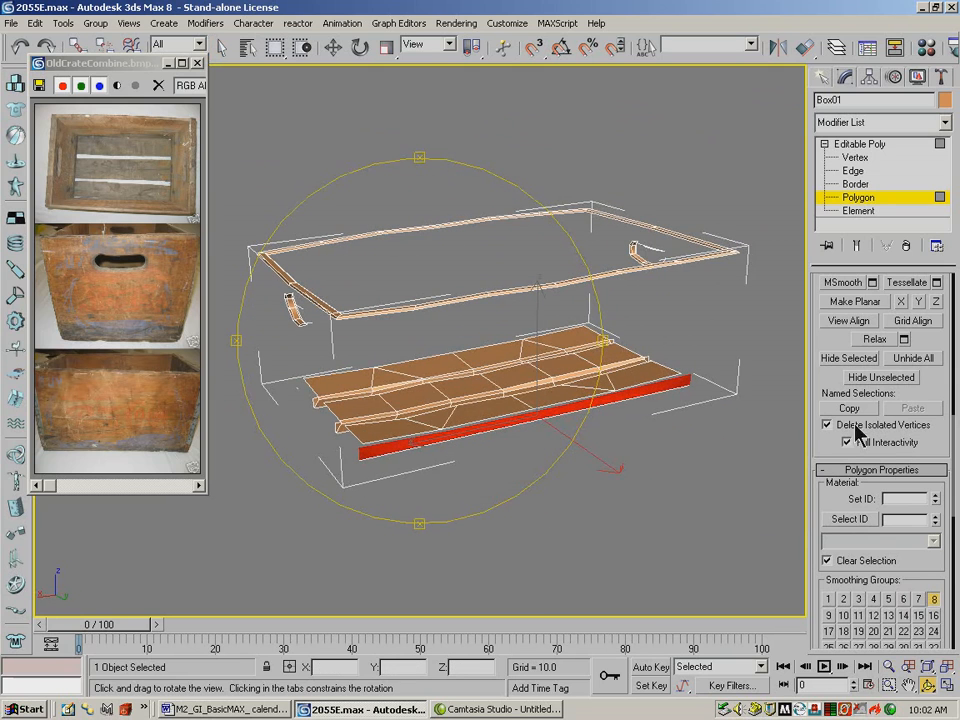
scroll(835, 350, up, 1)
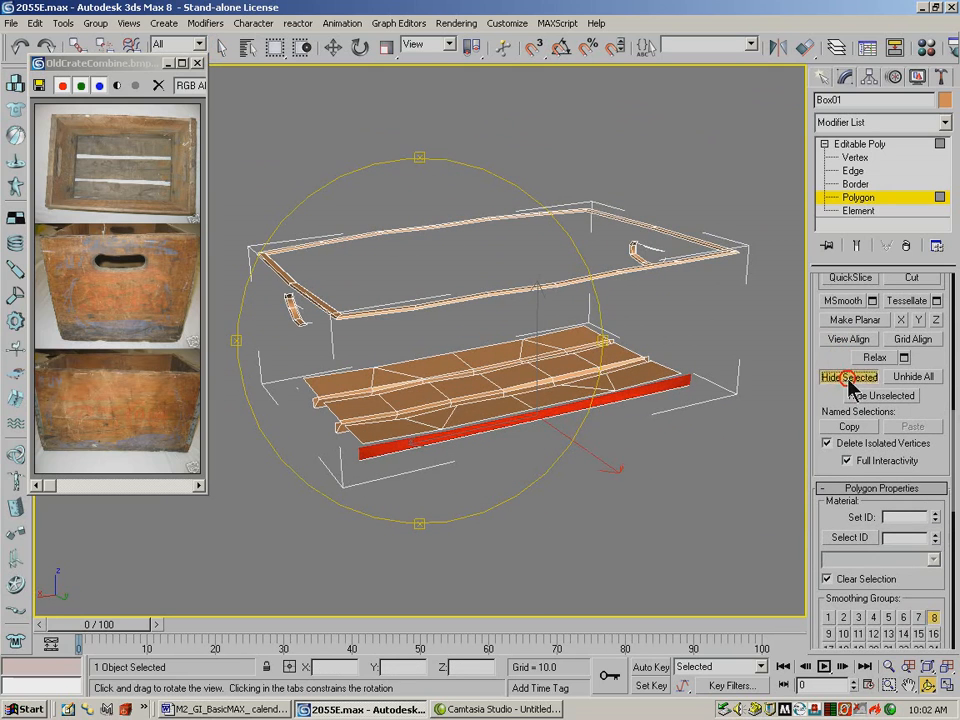
click(851, 377)
Select the underside faces of all three bottom slats and deselect the stray polygon showing on the slats' upper side
drag(535, 444, 537, 283)
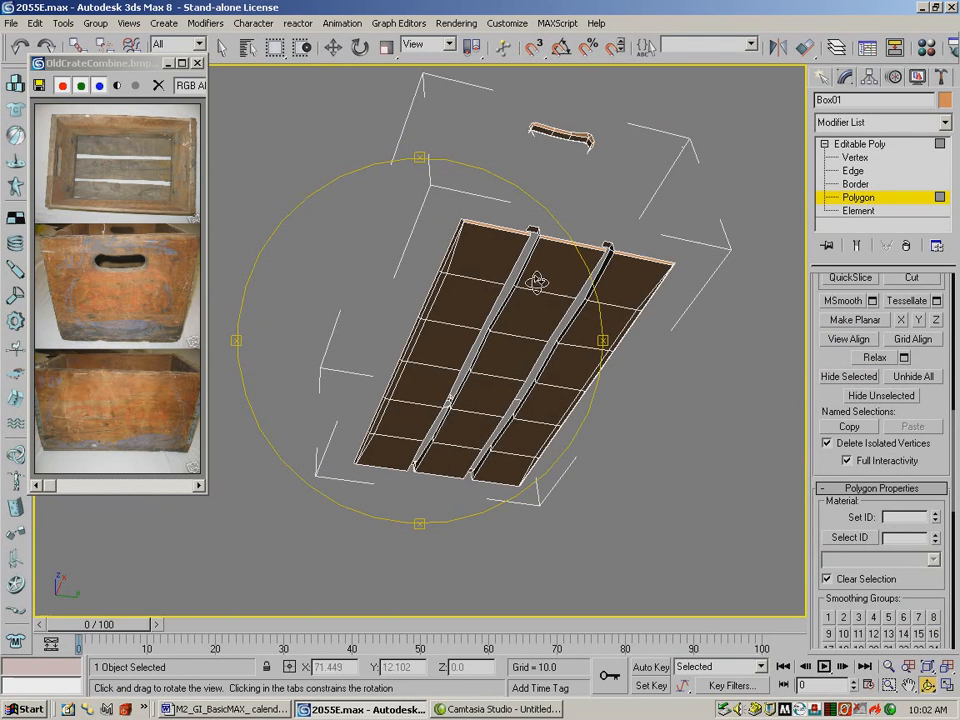
click(220, 48)
mouse_move(475, 252)
mouse_down()
mouse_move(474, 291)
mouse_move(394, 451)
mouse_move(463, 439)
mouse_move(553, 272)
mouse_move(606, 317)
mouse_move(580, 356)
mouse_up()
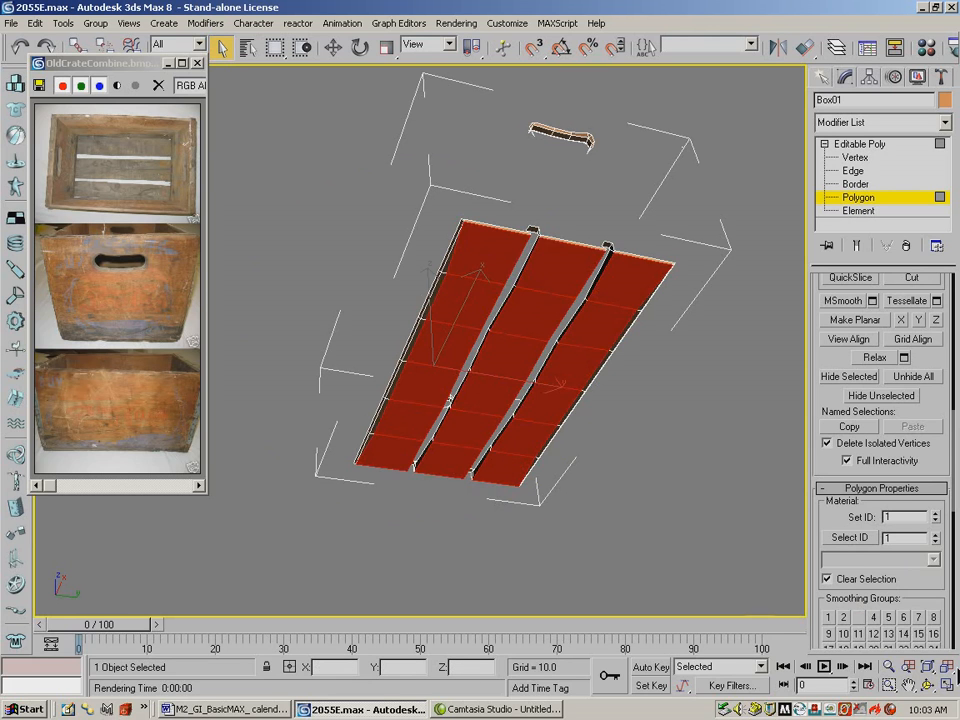
click(931, 686)
drag(440, 380, 690, 461)
click(221, 47)
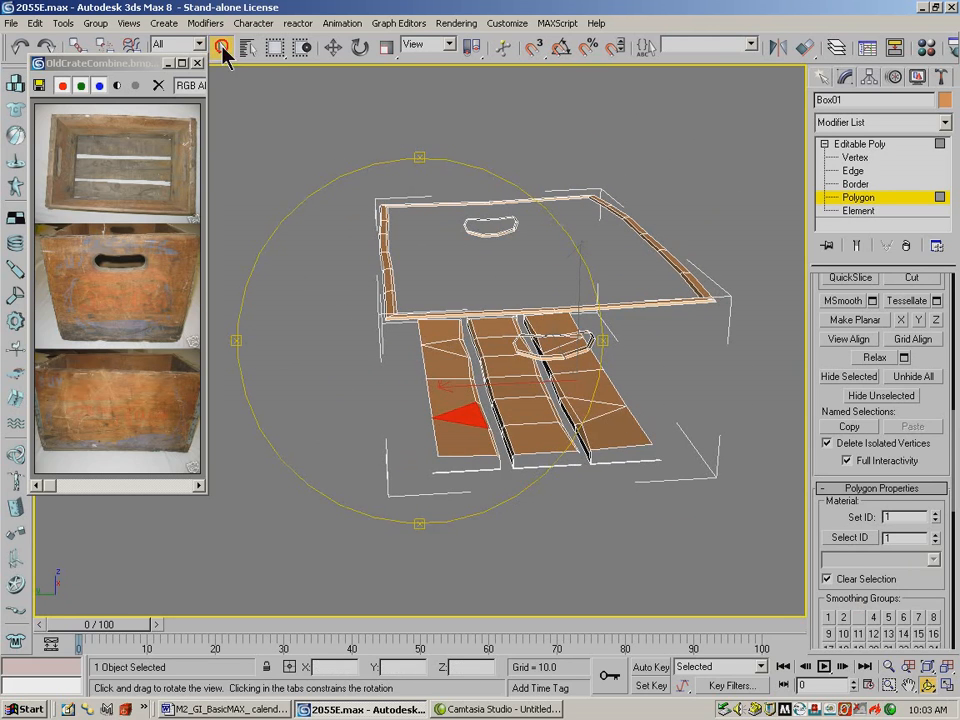
click(459, 416)
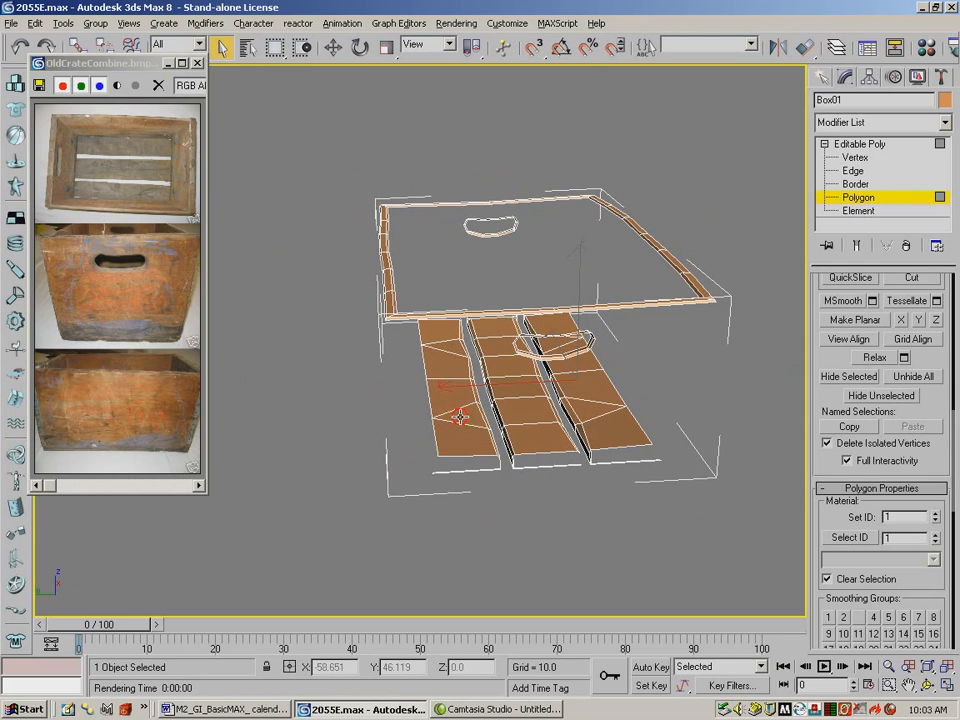
Add the one missing underside polygon of the outer slat to the selection
click(925, 688)
drag(560, 400, 389, 236)
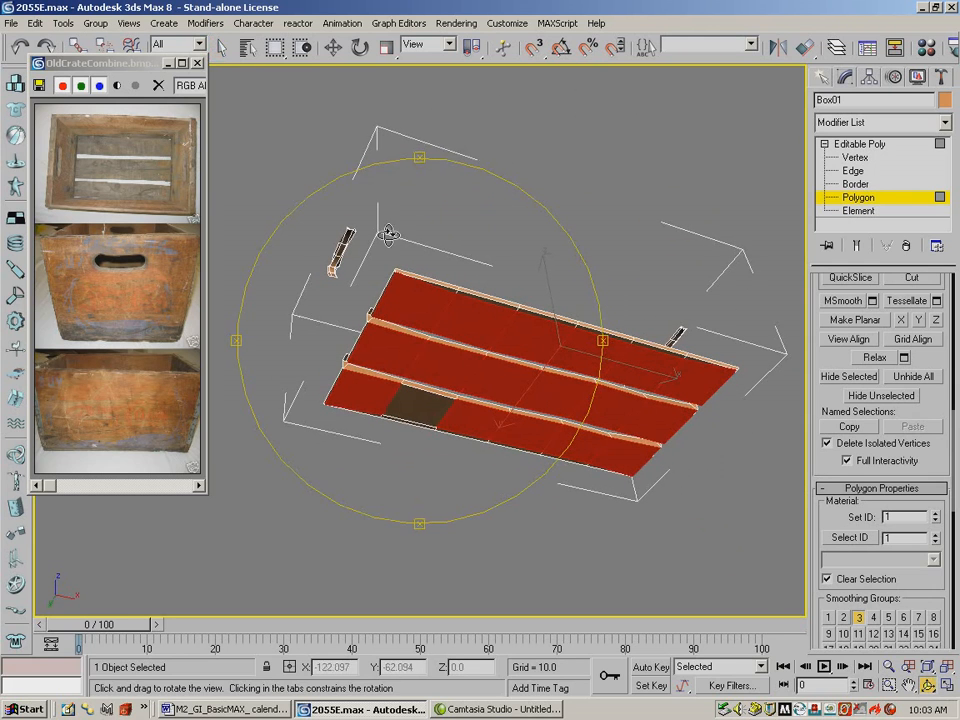
click(221, 47)
click(406, 417)
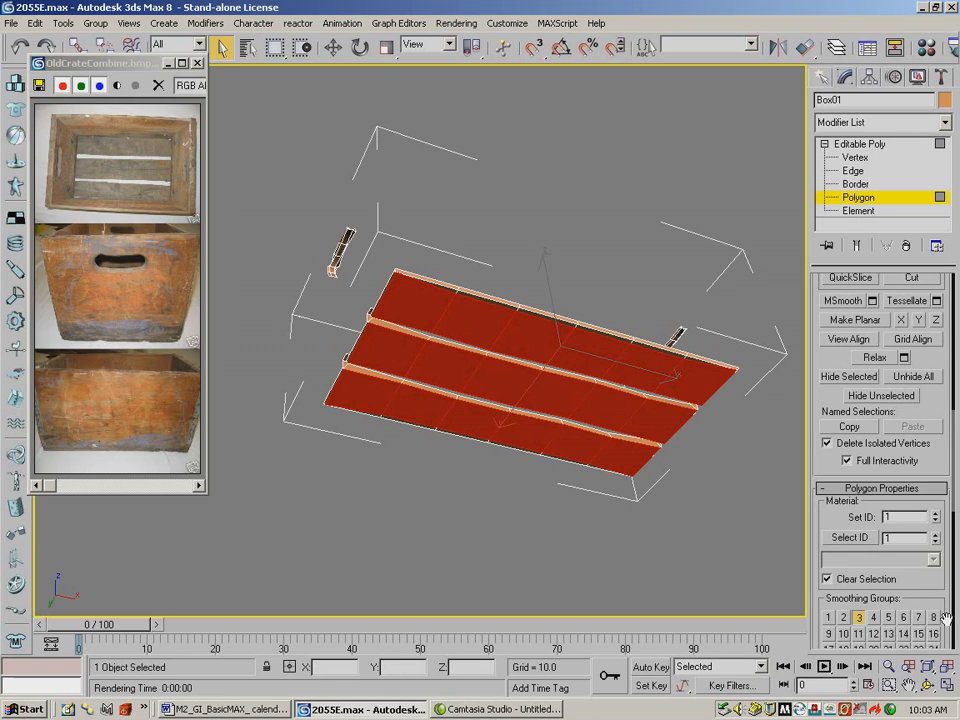
Assign the underside faces of the three bottom slats to smoothing group 10 and hide them
drag(946, 620, 946, 491)
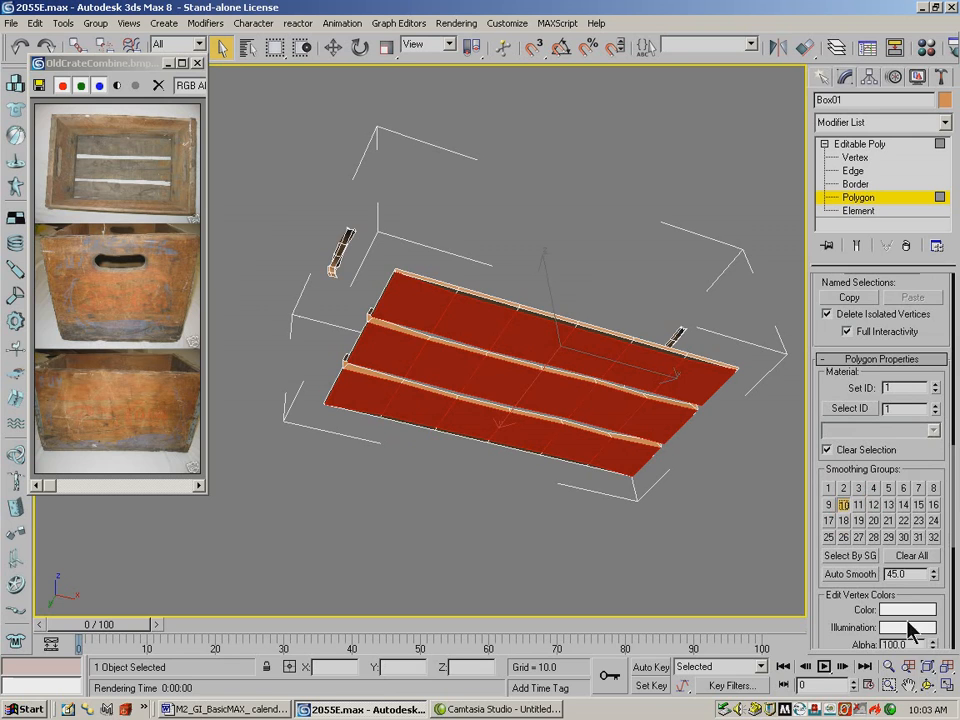
click(929, 688)
drag(415, 290, 466, 412)
drag(835, 388, 893, 476)
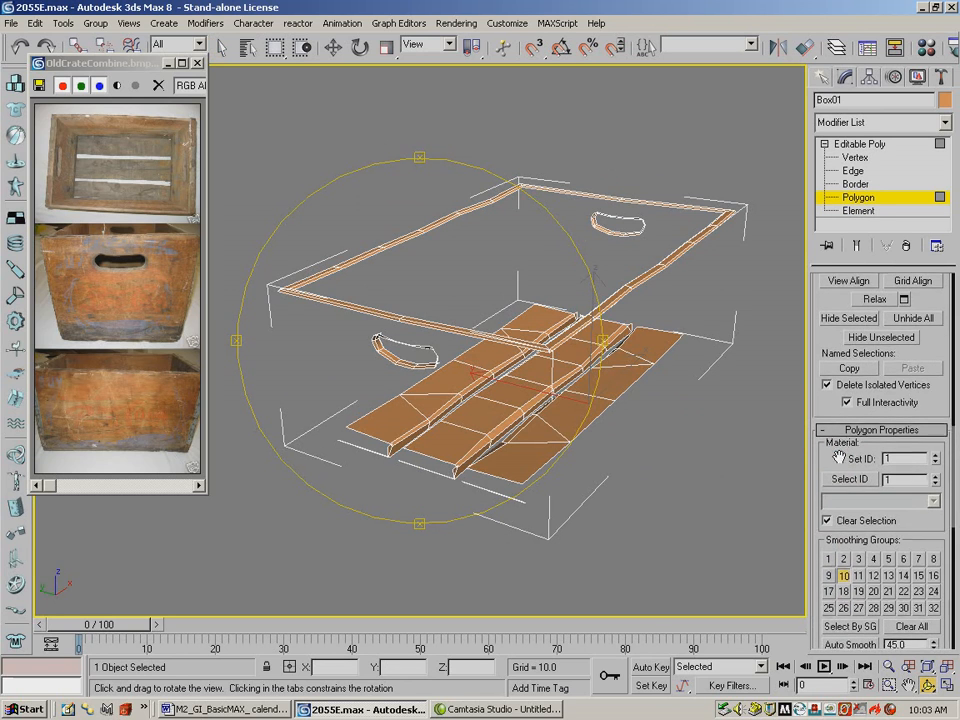
Select all the top face polygons of the three bottom slats
click(221, 47)
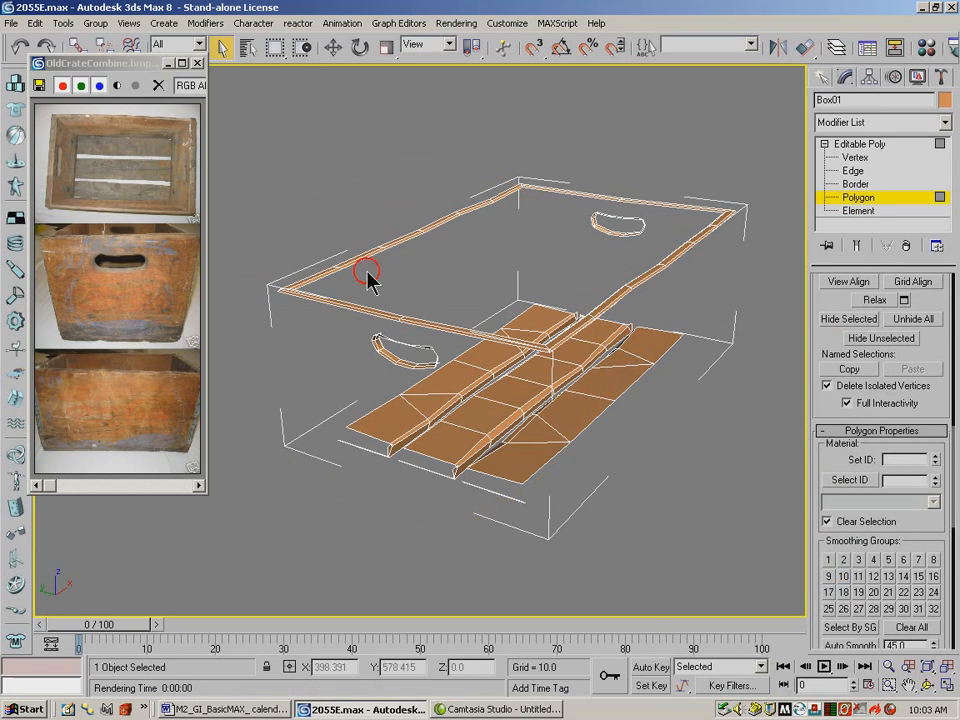
click(394, 425)
ctrl+click(426, 406)
ctrl+click(444, 376)
ctrl+click(480, 353)
ctrl+click(531, 338)
ctrl+click(540, 324)
ctrl+click(602, 337)
ctrl+click(573, 357)
ctrl+click(541, 374)
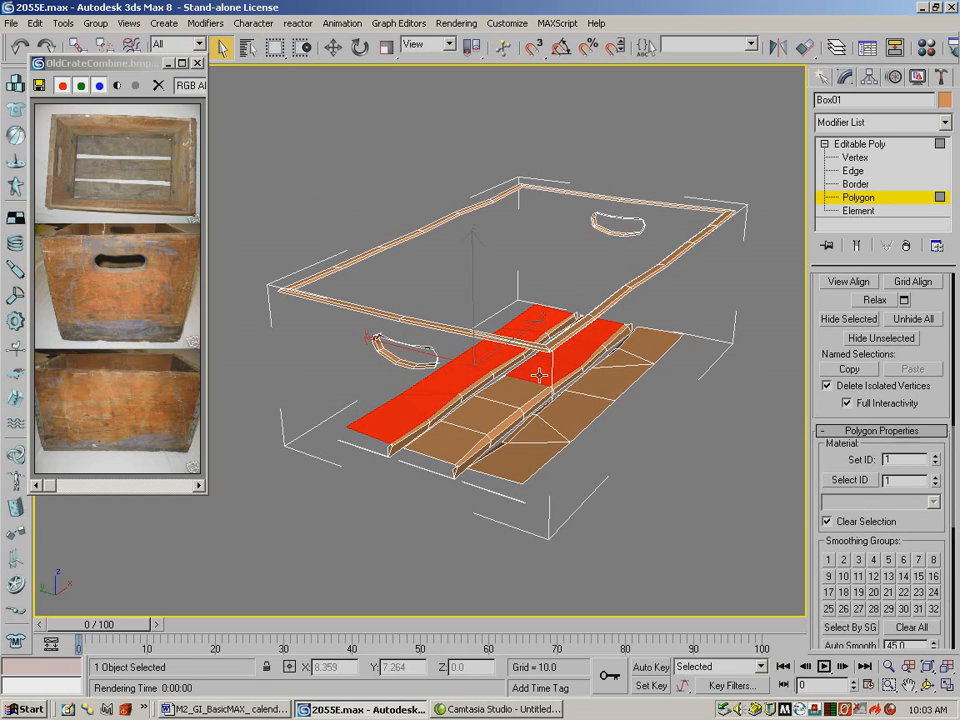
ctrl+click(509, 401)
ctrl+click(452, 439)
ctrl+click(514, 459)
ctrl+click(561, 420)
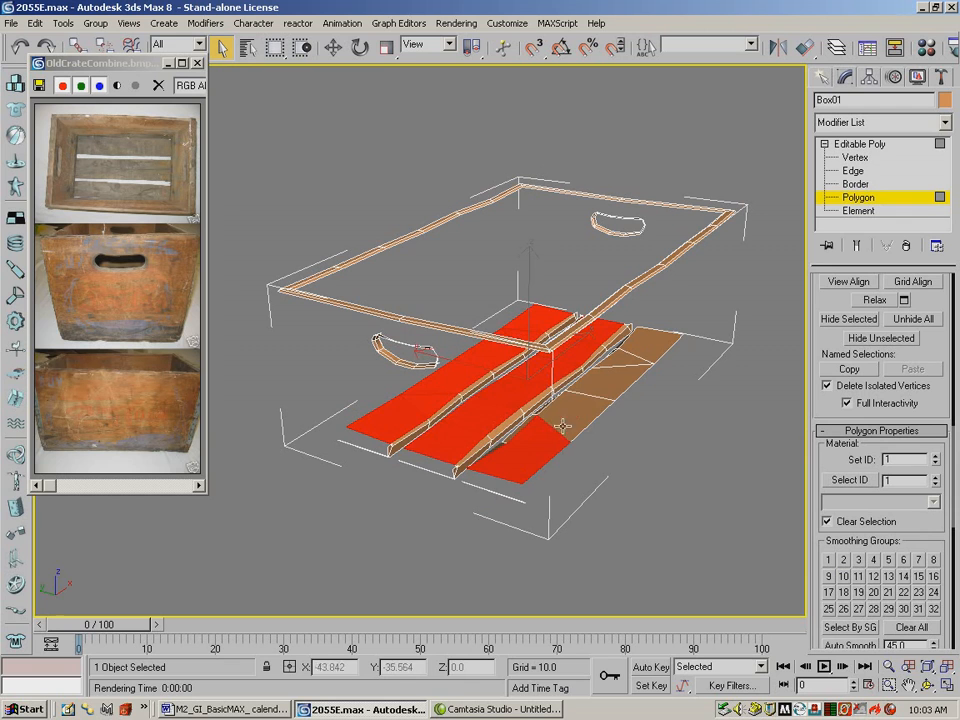
ctrl+click(597, 386)
ctrl+click(624, 359)
ctrl+click(650, 346)
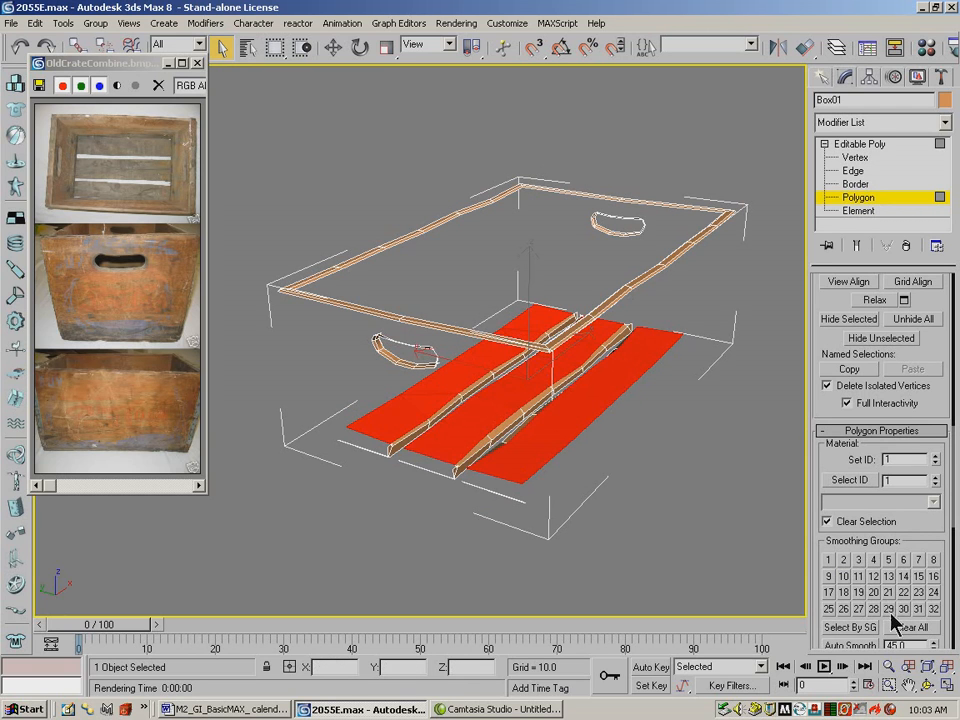
Assign the top faces of the three bottom slats to smoothing group 10 and hide them
click(842, 577)
click(928, 685)
drag(471, 364, 808, 365)
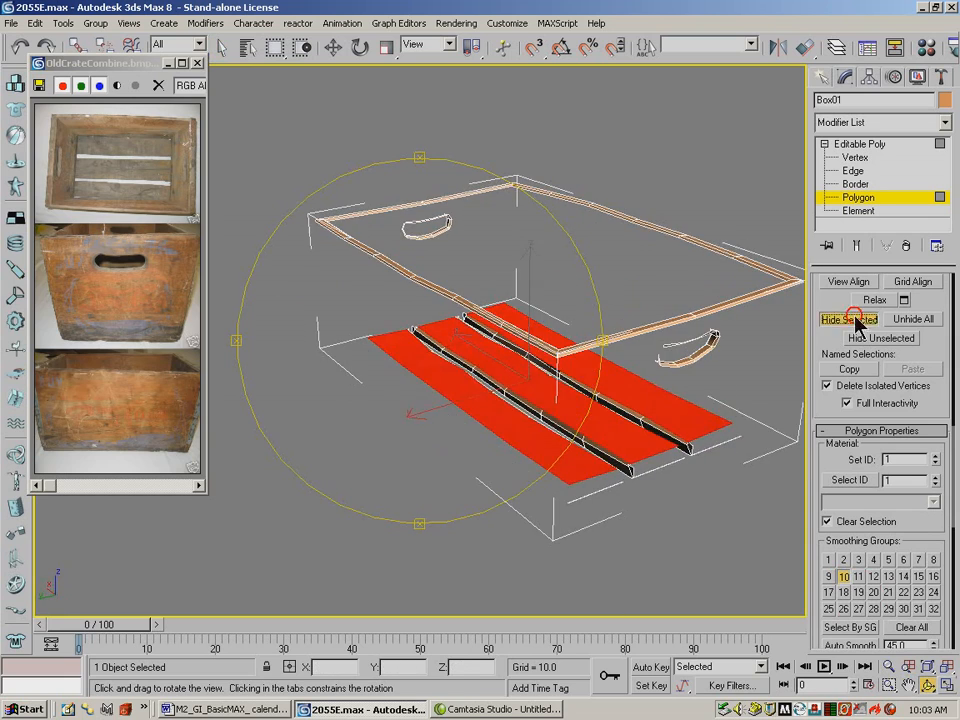
click(848, 318)
Select the rim polygons along all four upper edges of the crate
drag(649, 402, 524, 352)
click(222, 48)
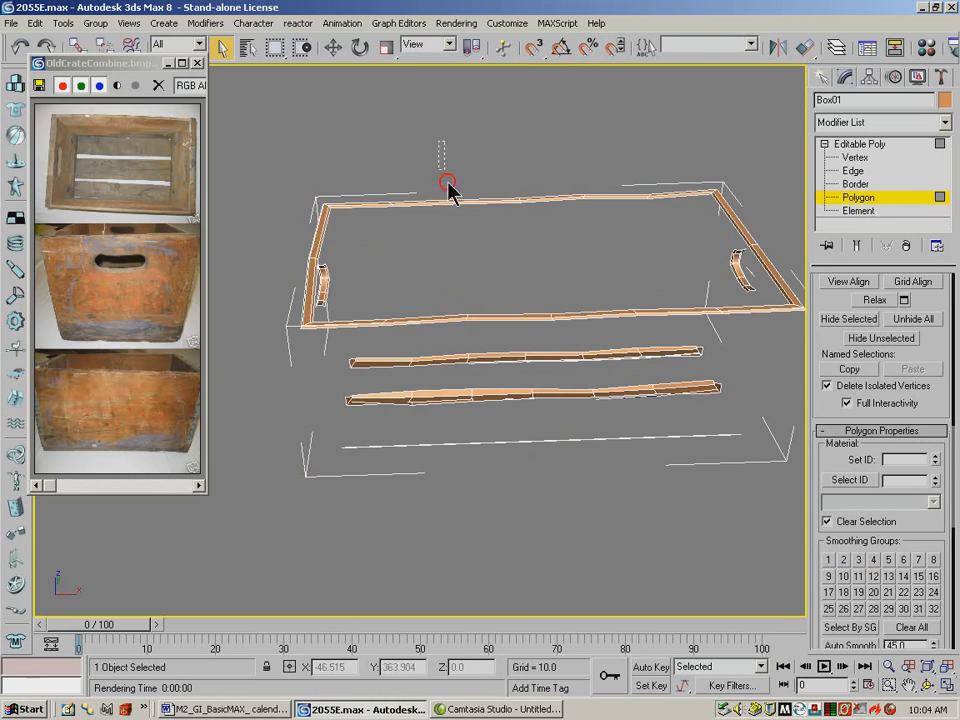
click(447, 184)
drag(678, 155, 291, 287)
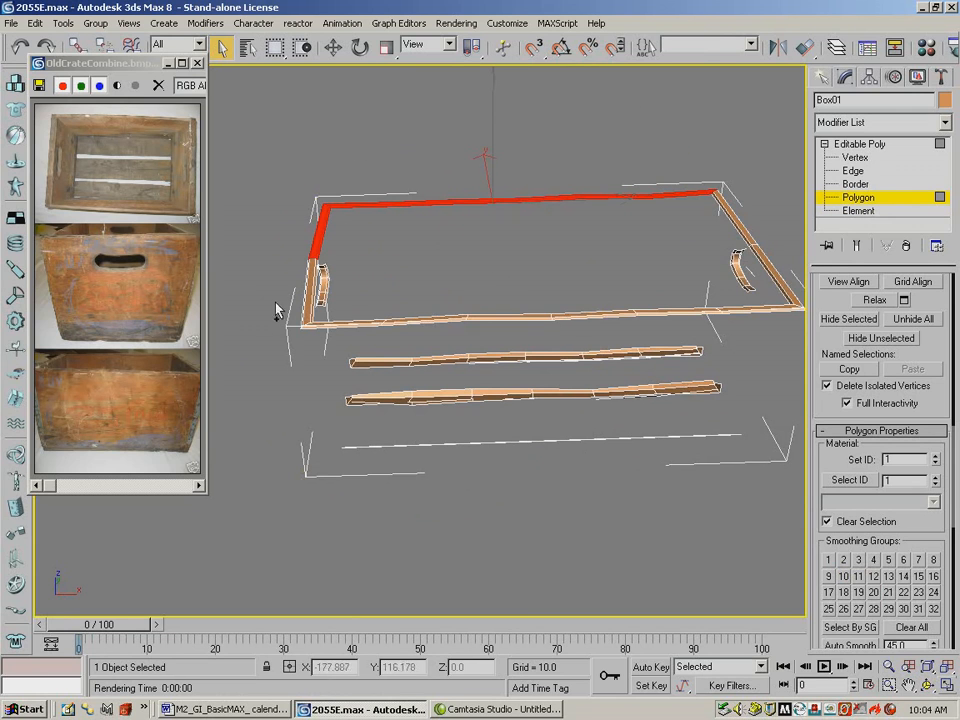
ctrl+click(310, 340)
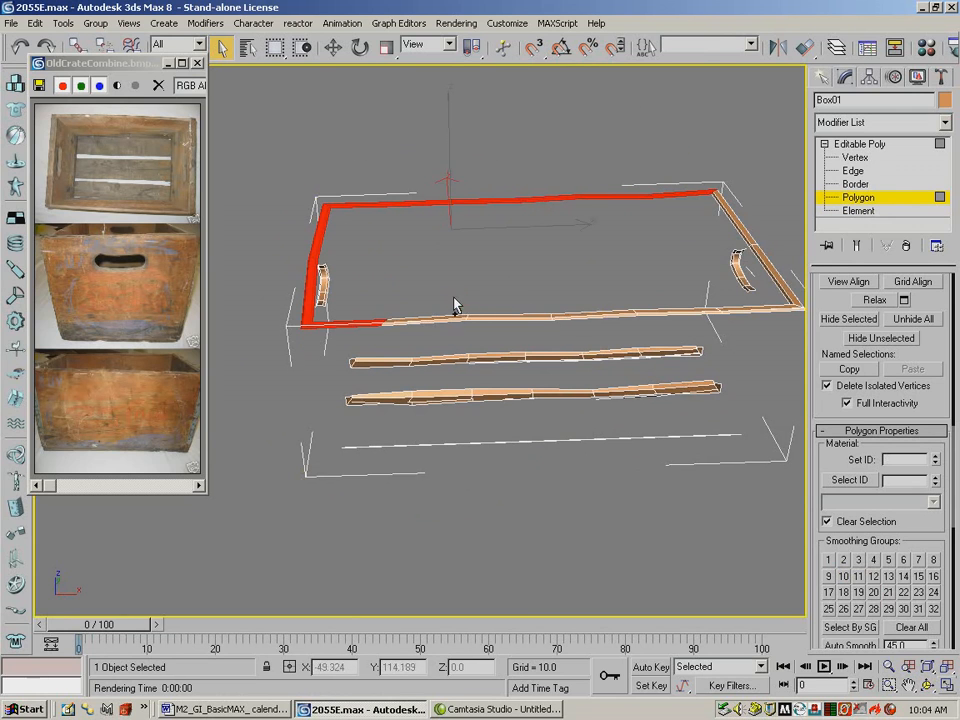
ctrl+drag(454, 298, 493, 329)
ctrl+drag(658, 338, 700, 335)
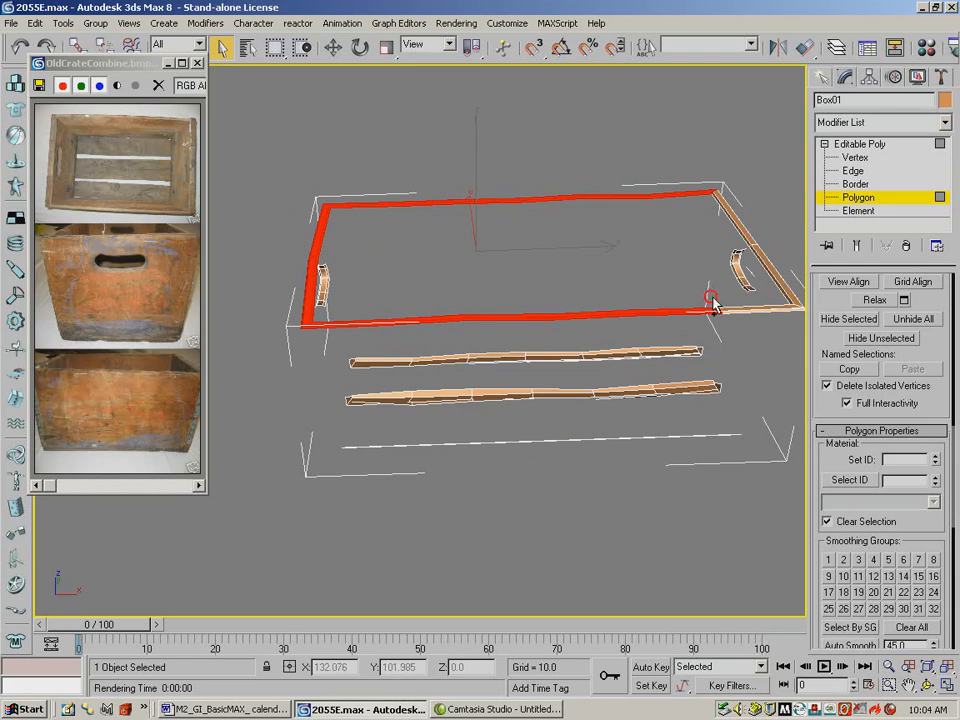
ctrl+click(771, 289)
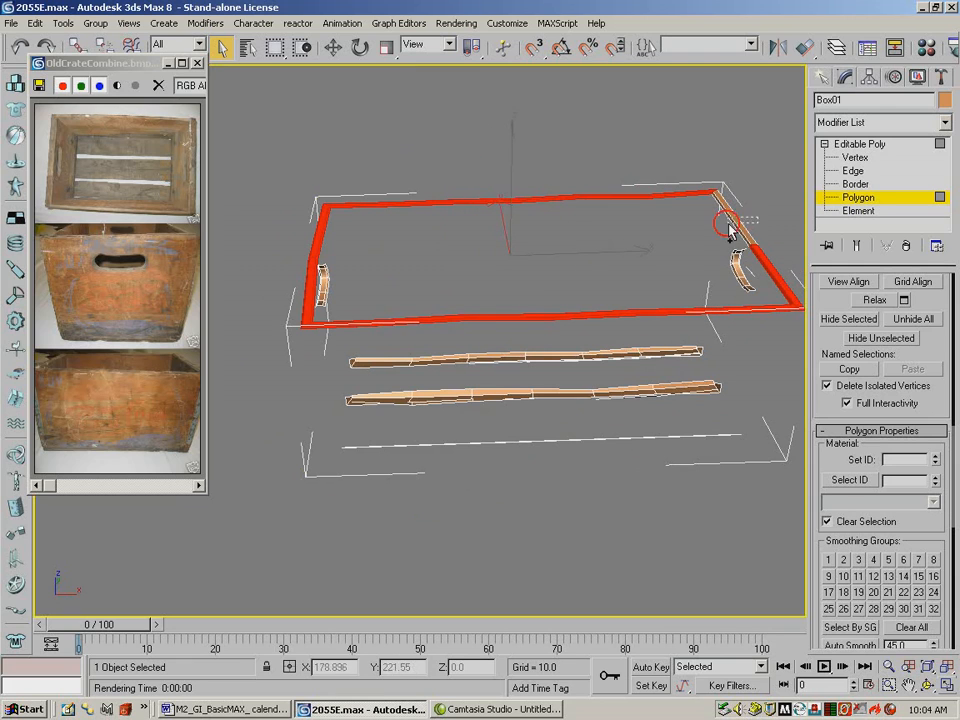
ctrl+drag(730, 230, 734, 236)
Deselect the rim polygons along both short ends, keeping only the two long sides of the rim selected
click(929, 683)
drag(560, 310, 439, 398)
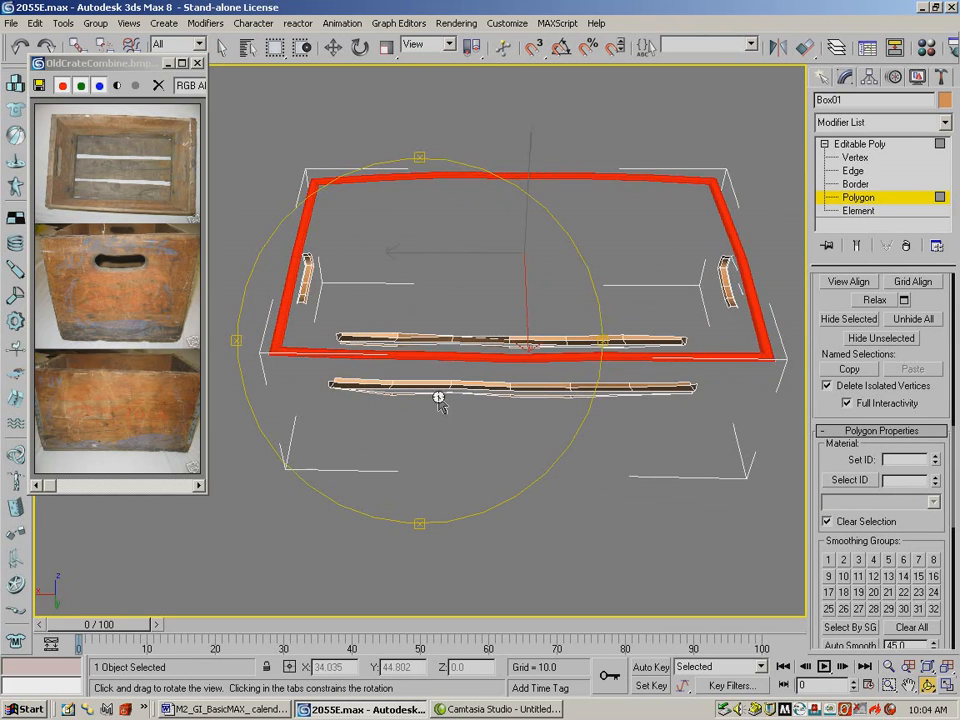
click(221, 46)
mouse_move(327, 207)
alt+mouse_down()
mouse_move(262, 245)
mouse_move(322, 297)
alt+mouse_up()
alt+drag(677, 244, 781, 290)
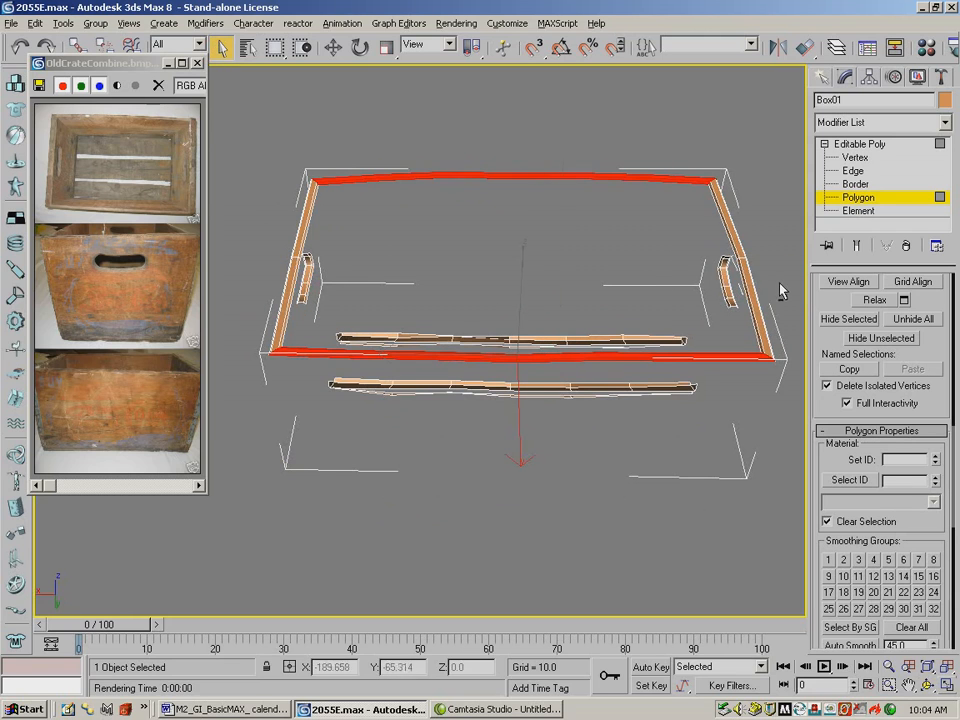
Assign the rim polygons of both long sides to smoothing group 11 and hide them
drag(915, 522, 915, 435)
click(859, 489)
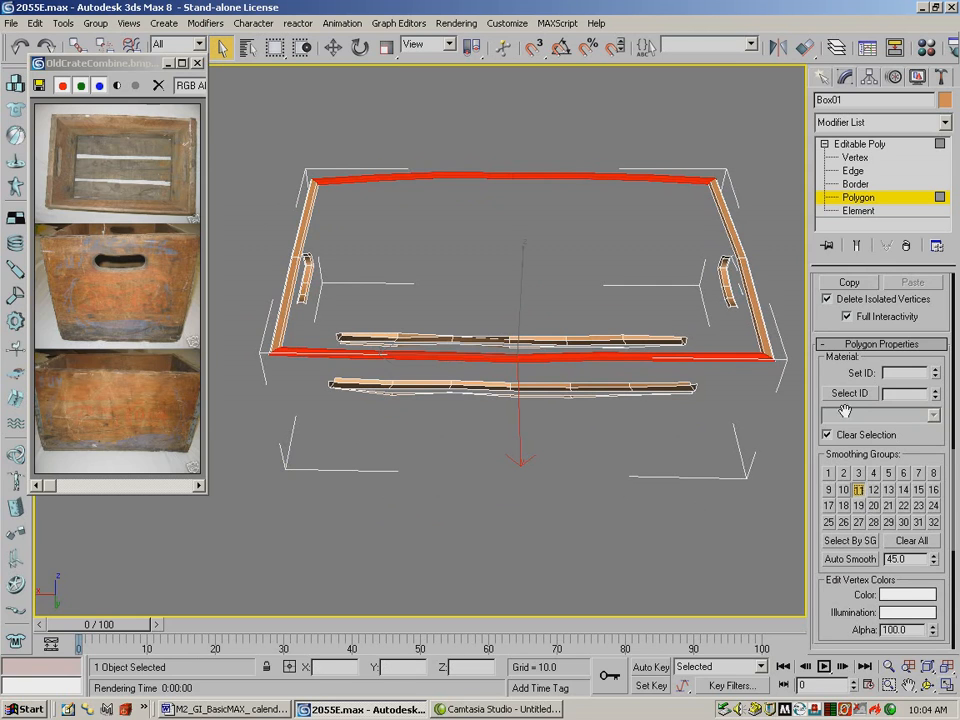
scroll(845, 410, up, 3)
click(843, 336)
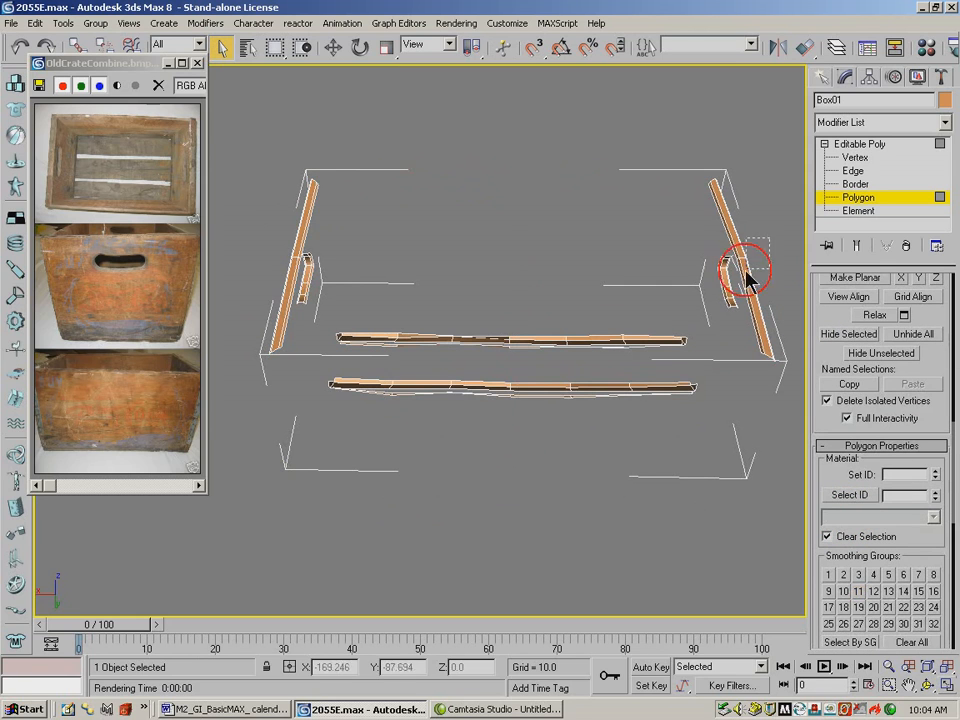
Select the remaining rim polygons along both short ends of the crate
click(737, 271)
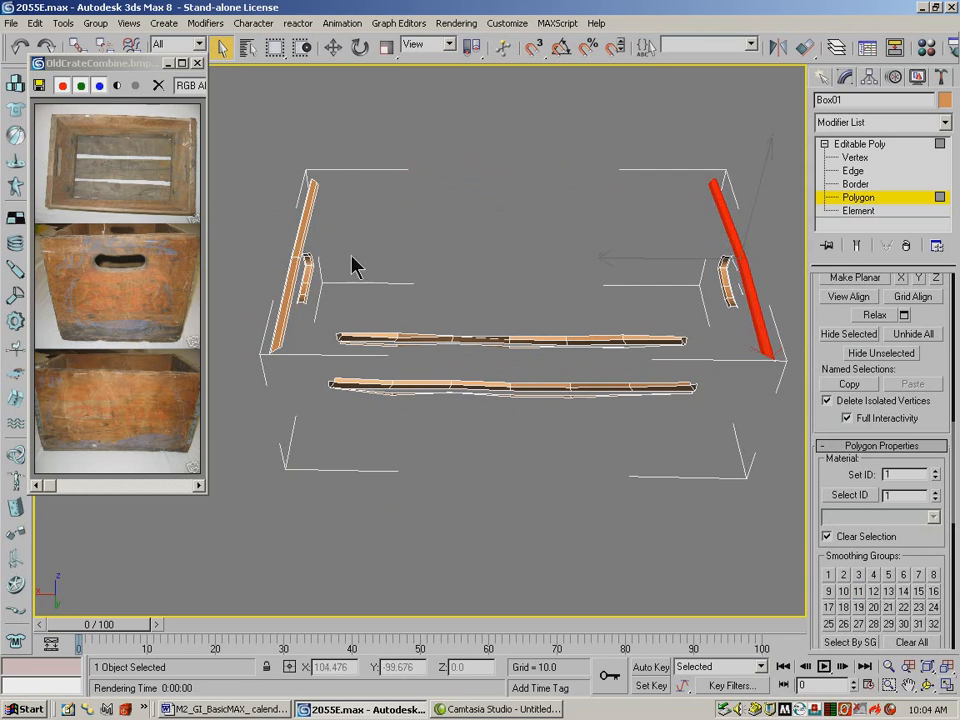
ctrl+click(296, 250)
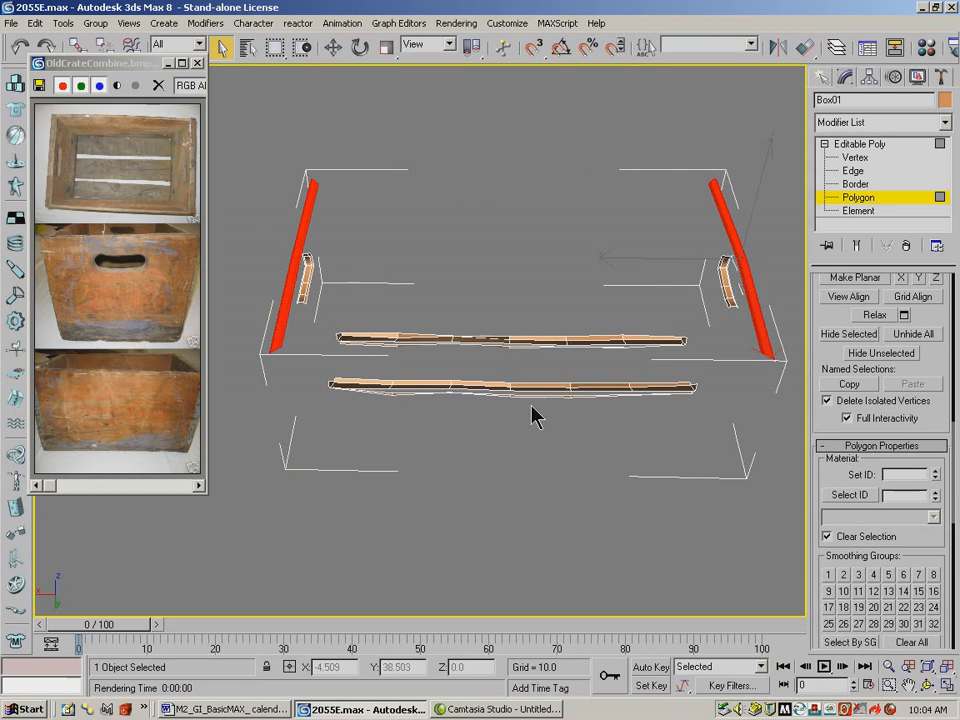
click(928, 685)
drag(600, 345, 647, 355)
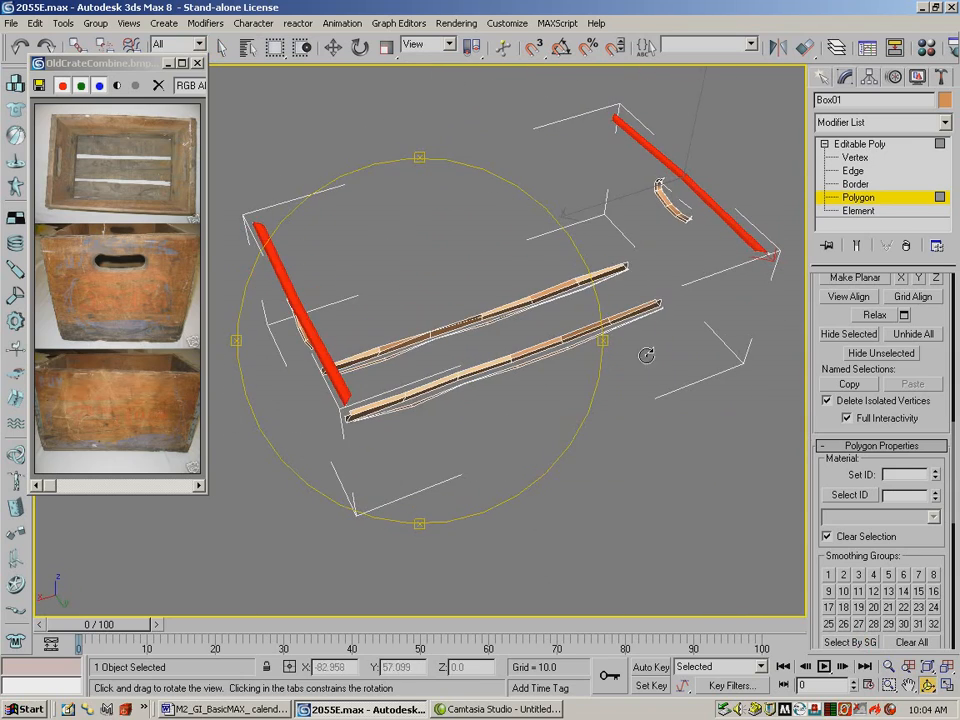
Assign the selected rim polygons of both short ends to smoothing group 12 and hide them
click(874, 592)
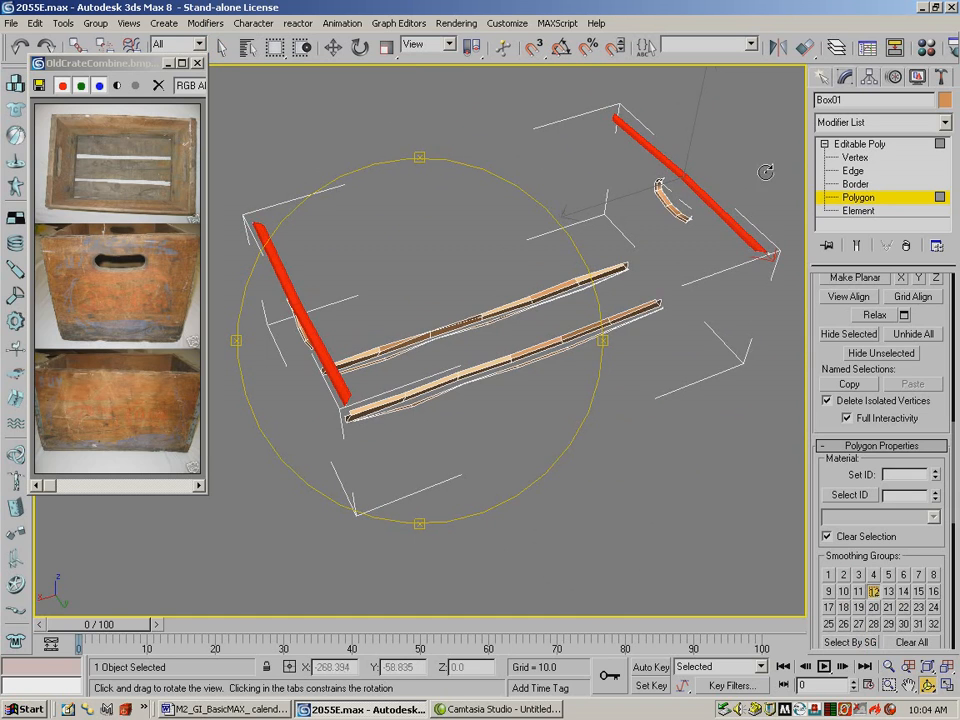
drag(816, 280, 843, 537)
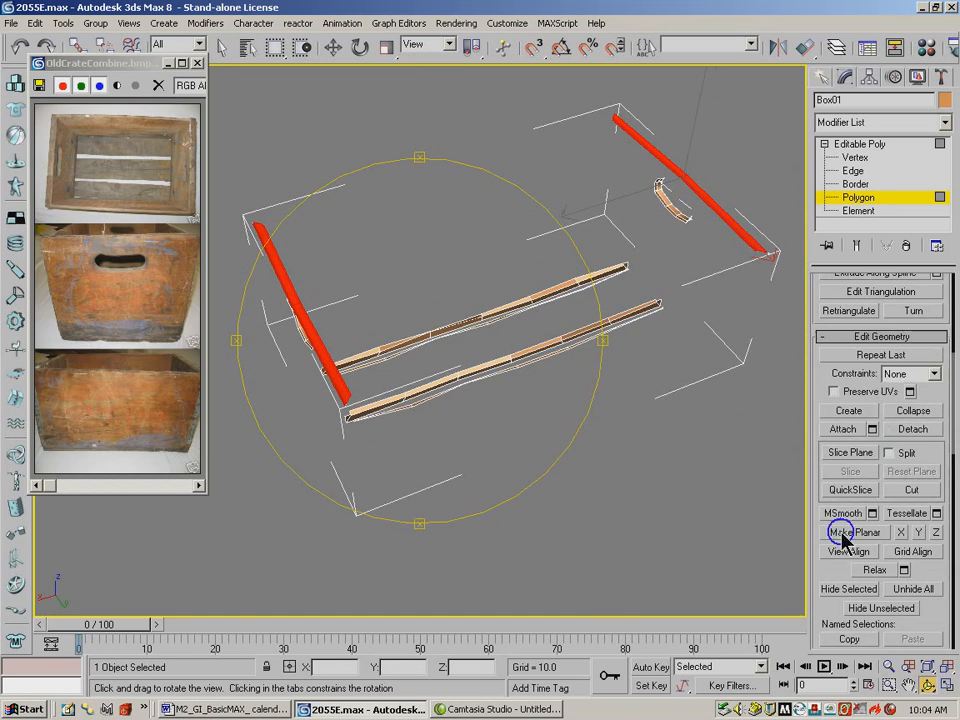
drag(819, 415, 819, 272)
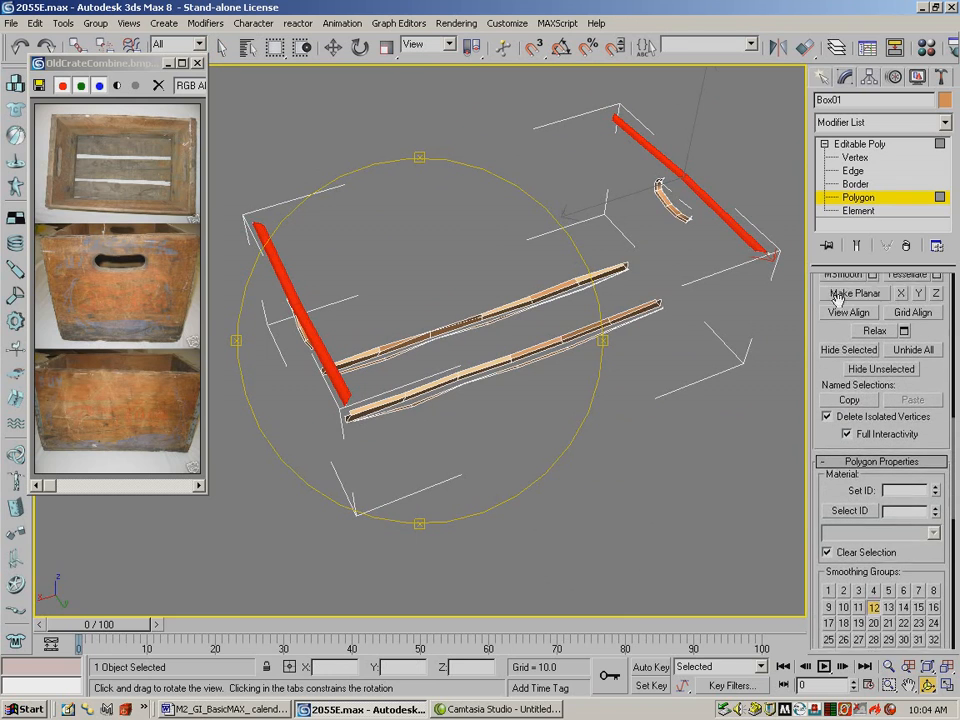
click(812, 334)
Select the inner polygons of both handle holes, assign them to smoothing group 13 and hide them
drag(521, 318, 642, 229)
right_click(362, 152)
drag(465, 246, 565, 283)
click(873, 579)
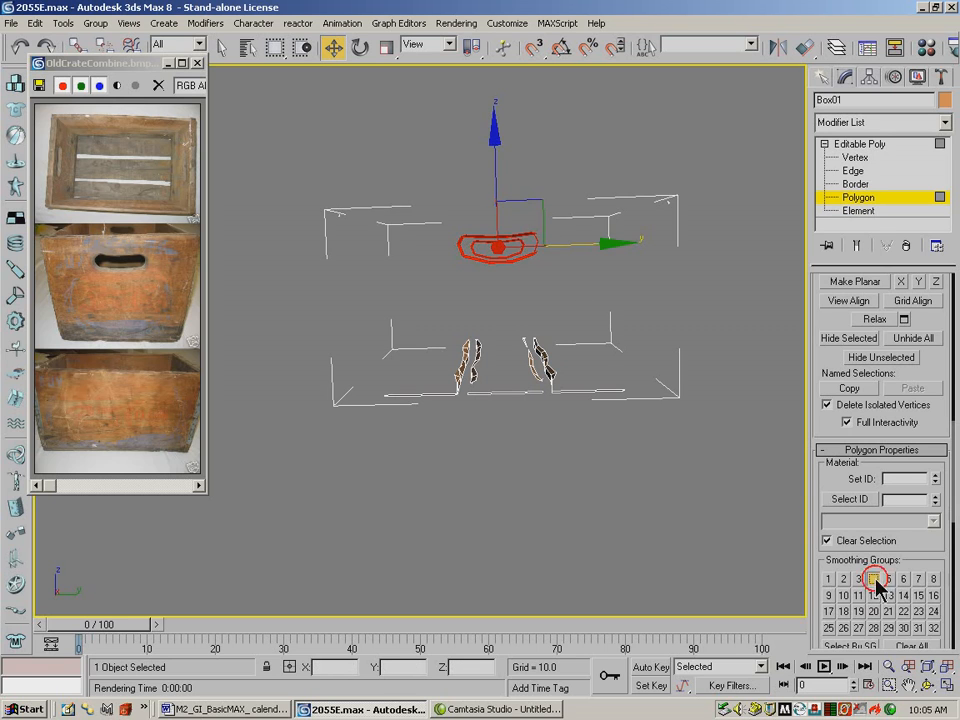
click(889, 596)
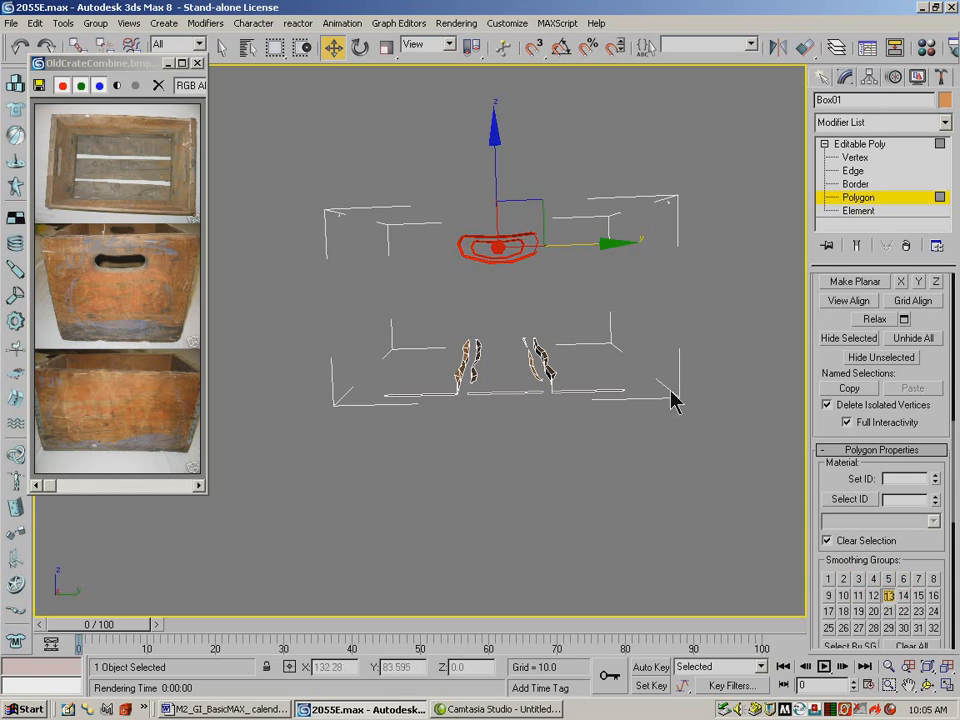
click(927, 686)
drag(634, 437, 395, 345)
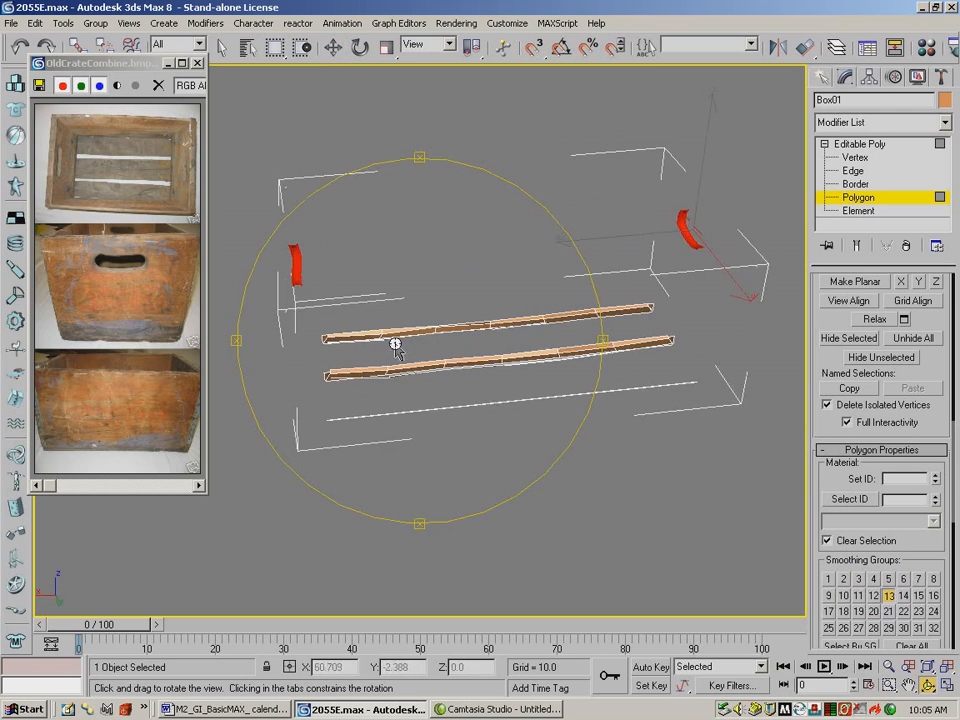
click(847, 337)
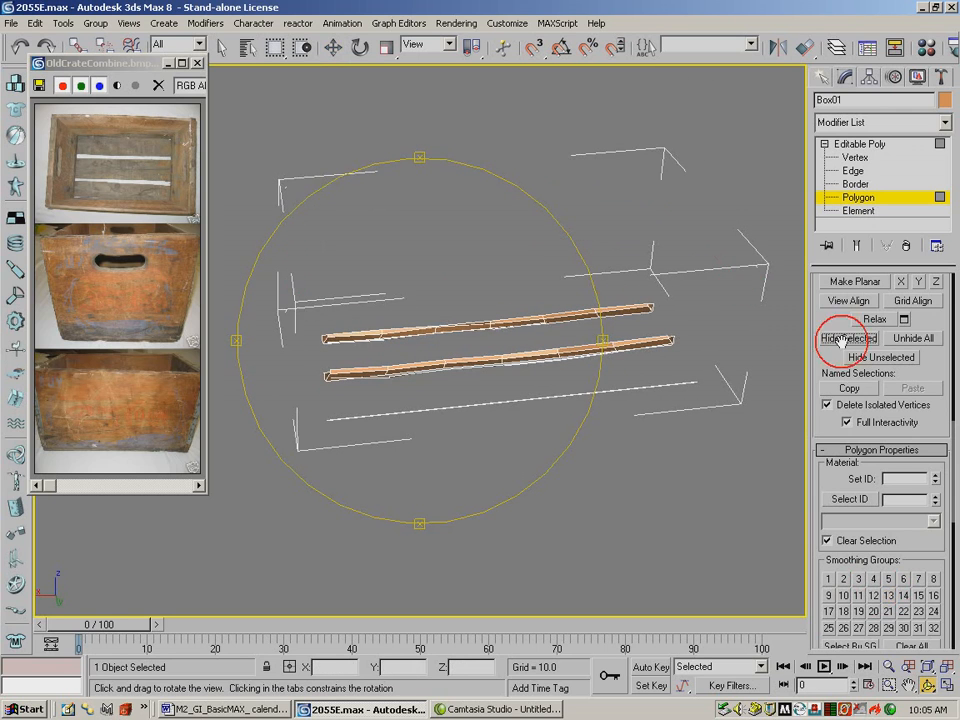
Select all remaining edge polygons of the bottom slats and assign them to smoothing group 14
drag(482, 375, 544, 312)
click(221, 47)
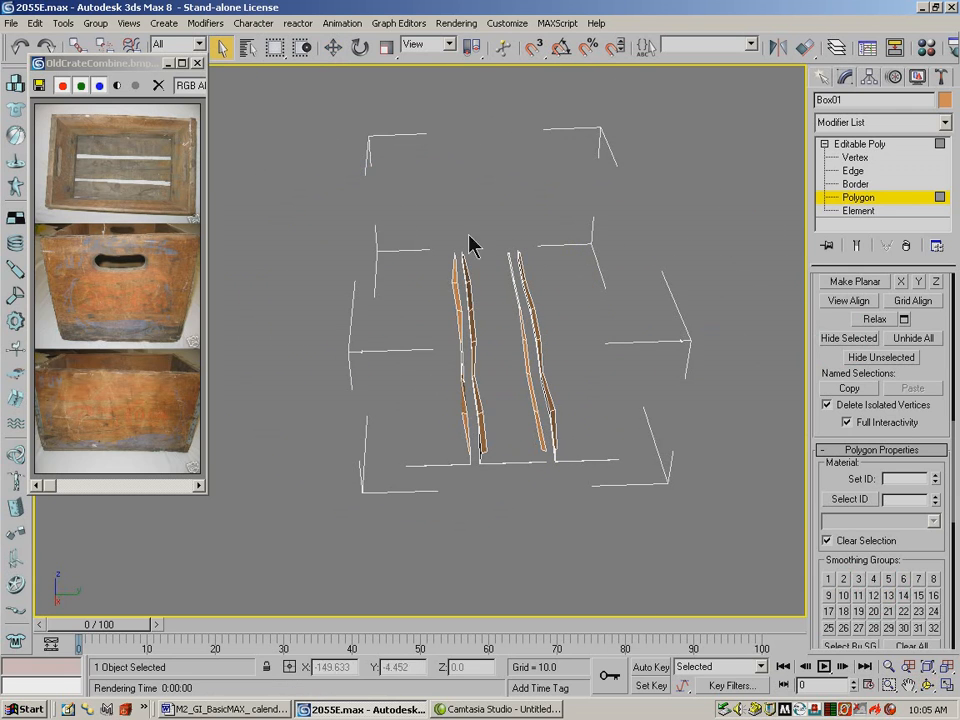
drag(520, 428, 570, 495)
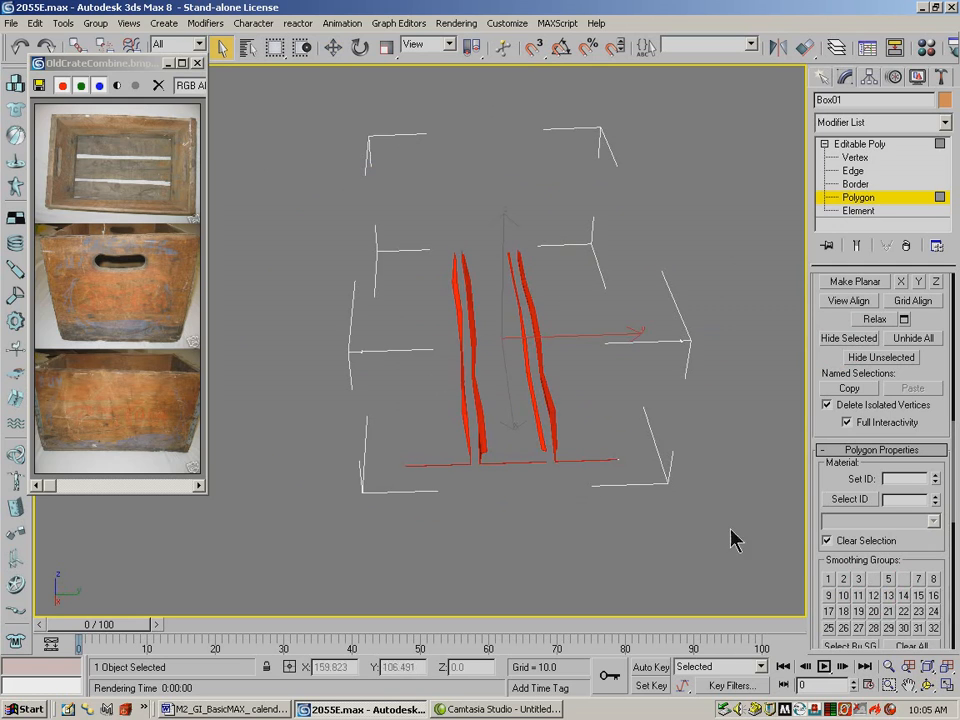
click(928, 686)
drag(425, 345, 474, 313)
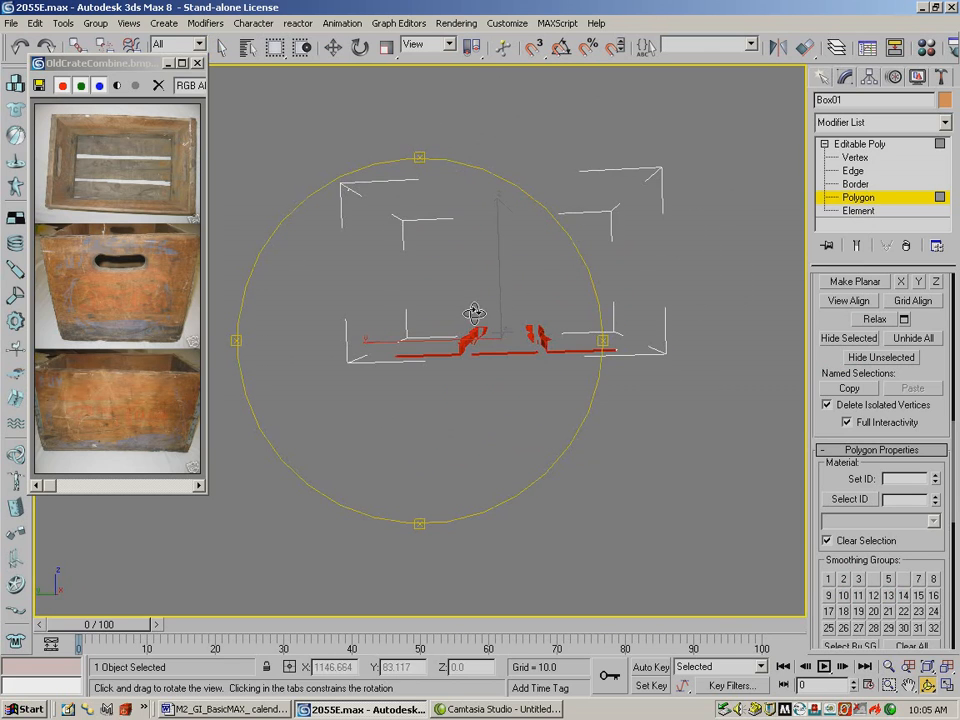
click(333, 47)
click(878, 577)
click(905, 577)
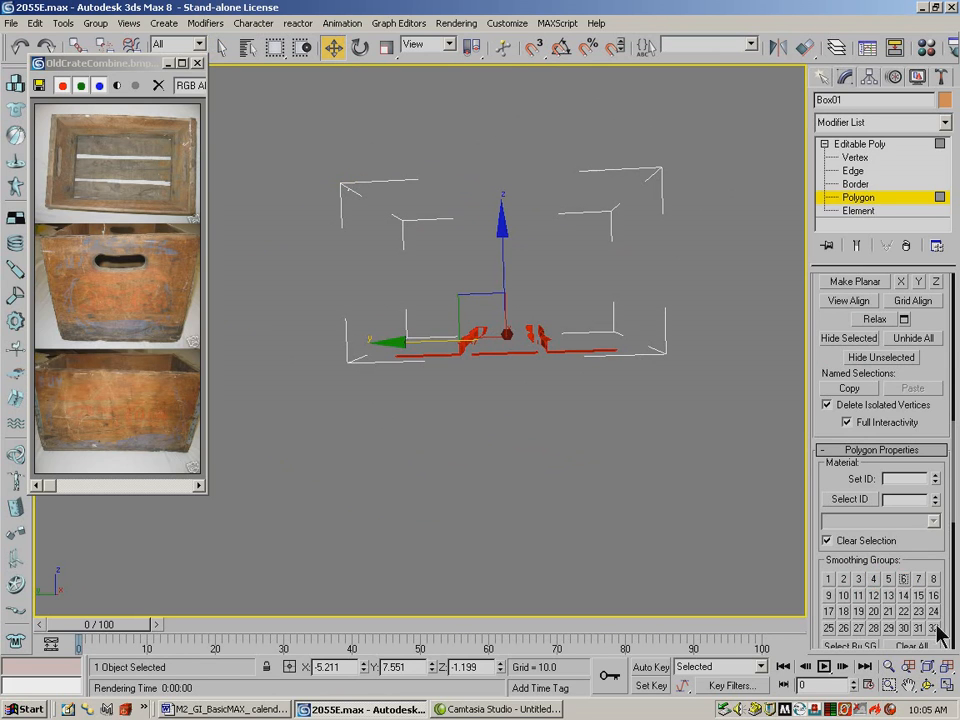
key(ctrl+r)
drag(543, 387, 504, 246)
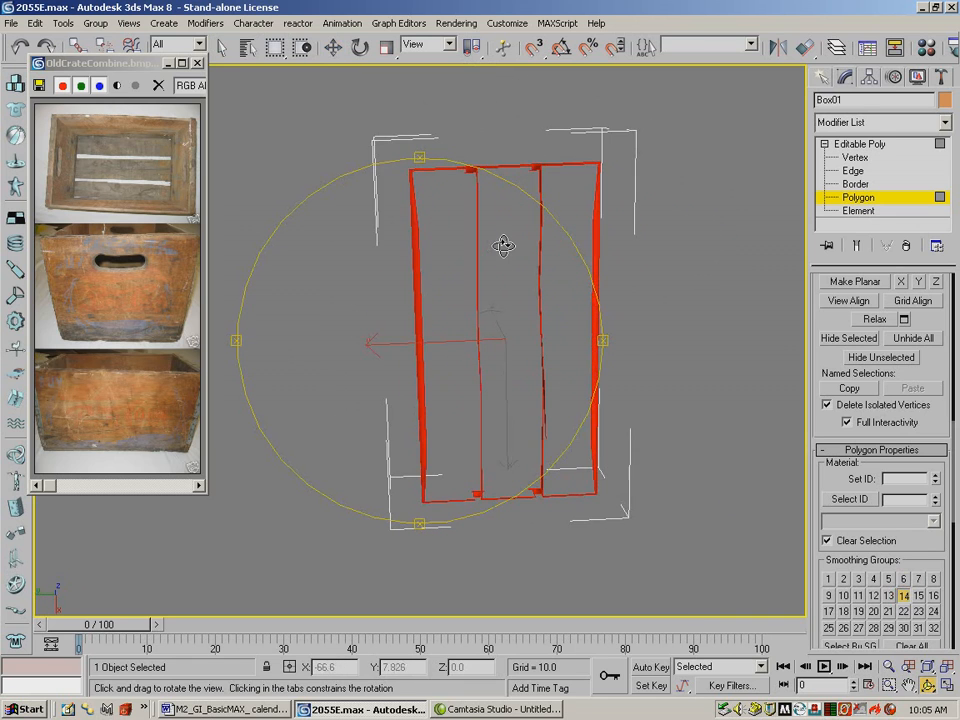
Deselect the slat end faces at both short ends of the crate and hide the long slat edge polygons that stay selected
click(332, 47)
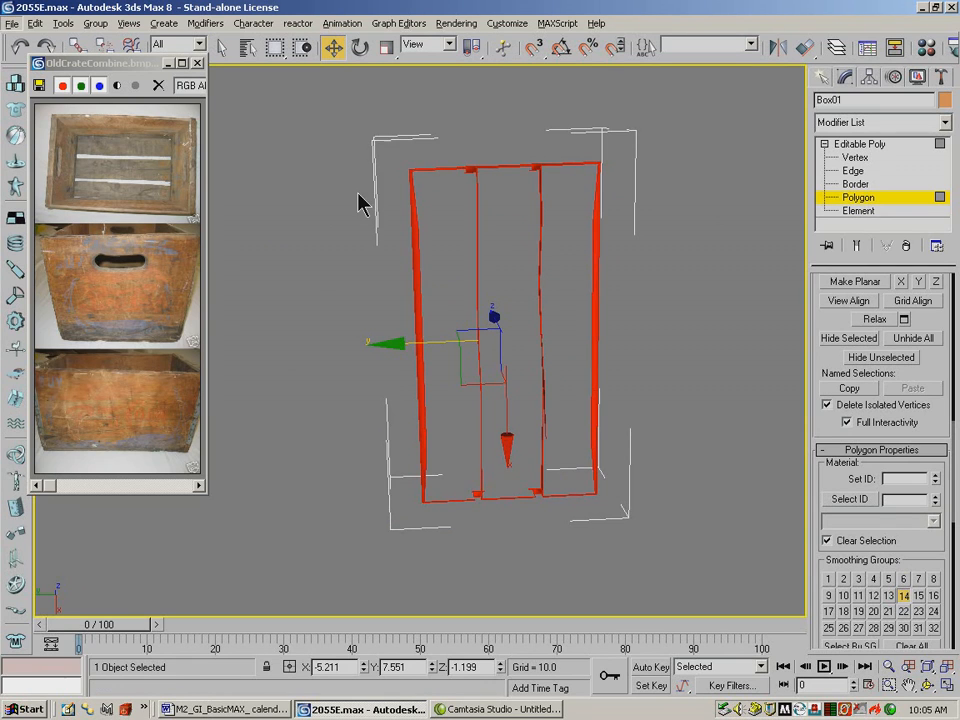
alt+drag(503, 144, 513, 195)
alt+drag(569, 148, 573, 192)
alt+drag(568, 477, 576, 528)
alt+drag(514, 508, 450, 489)
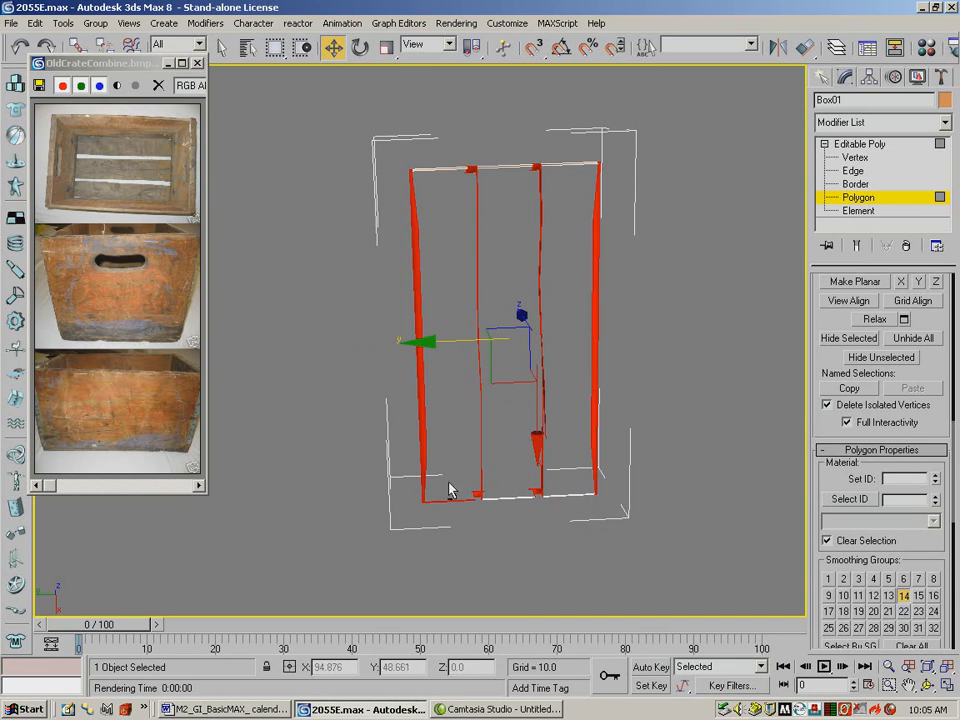
click(928, 686)
drag(600, 470, 435, 383)
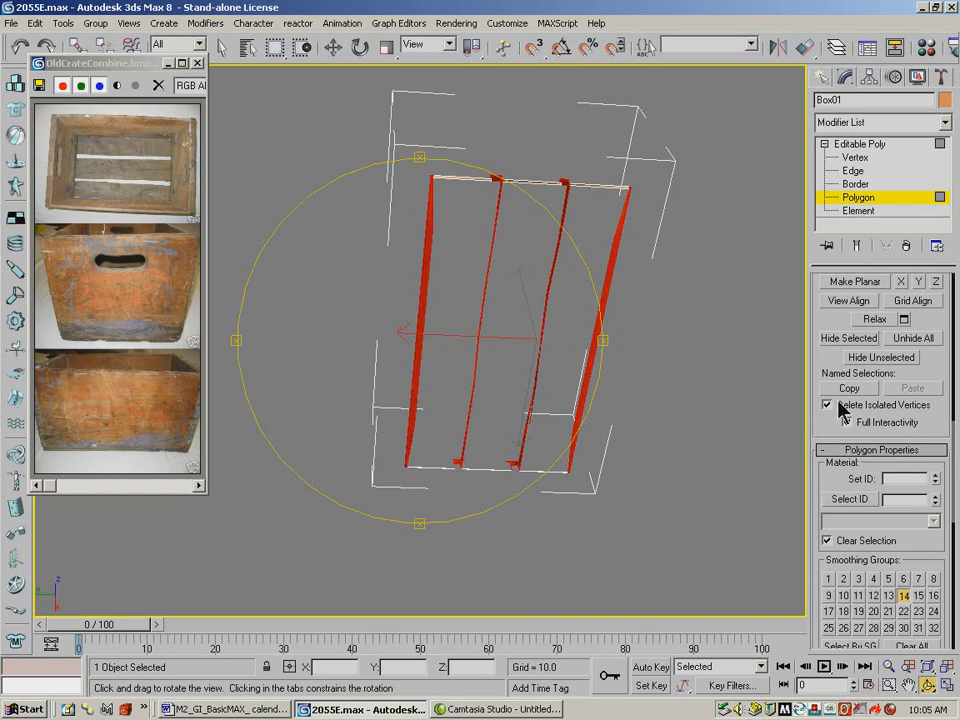
click(846, 339)
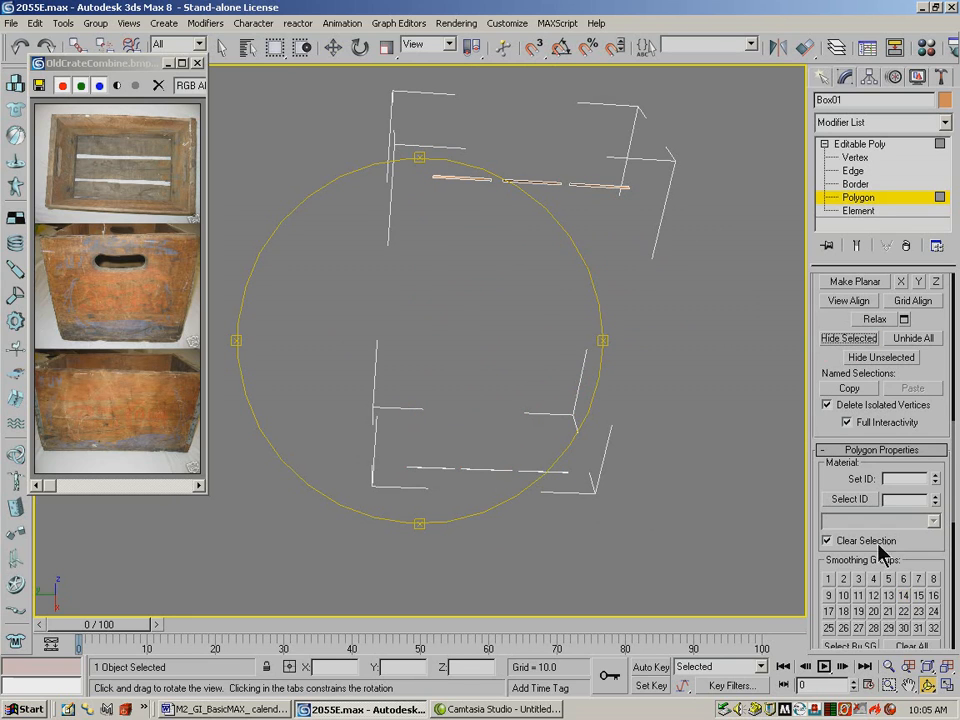
Select the slat end faces at both short ends, assign them to smoothing group 15 and hide them
click(224, 47)
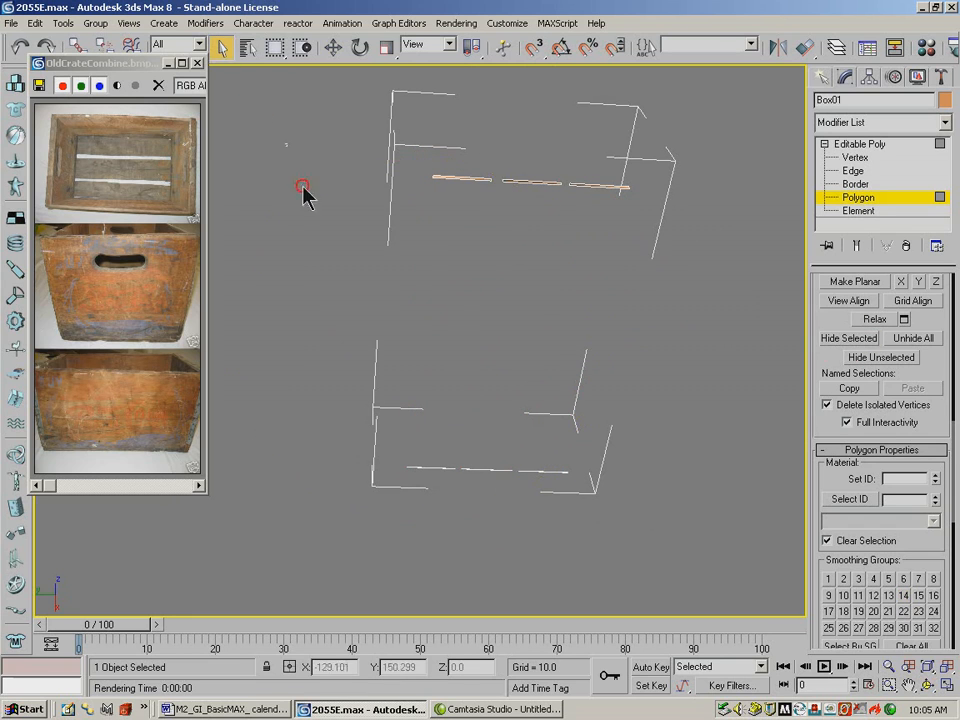
click(918, 596)
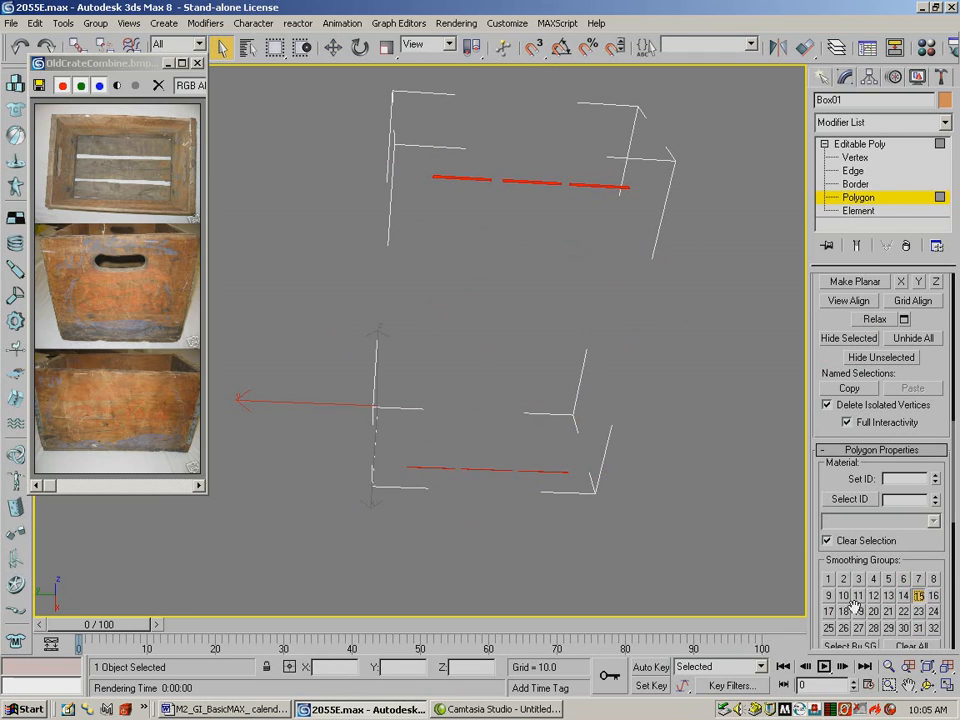
click(928, 686)
drag(501, 266, 668, 362)
click(845, 340)
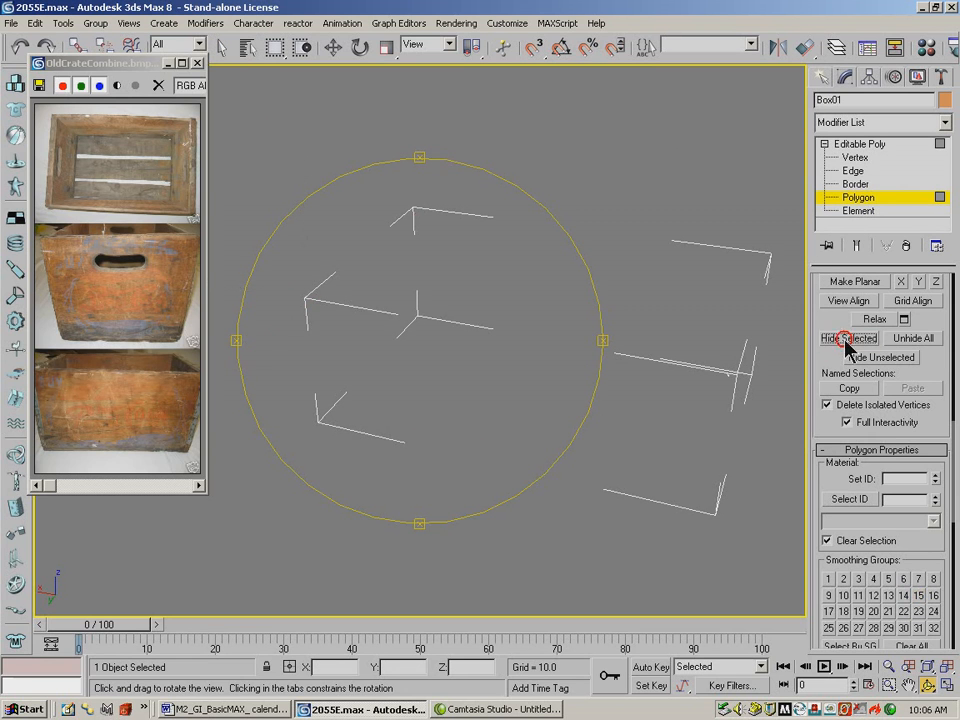
Unhide all polygons of the crate and render it from above one short end to check the shading
click(910, 340)
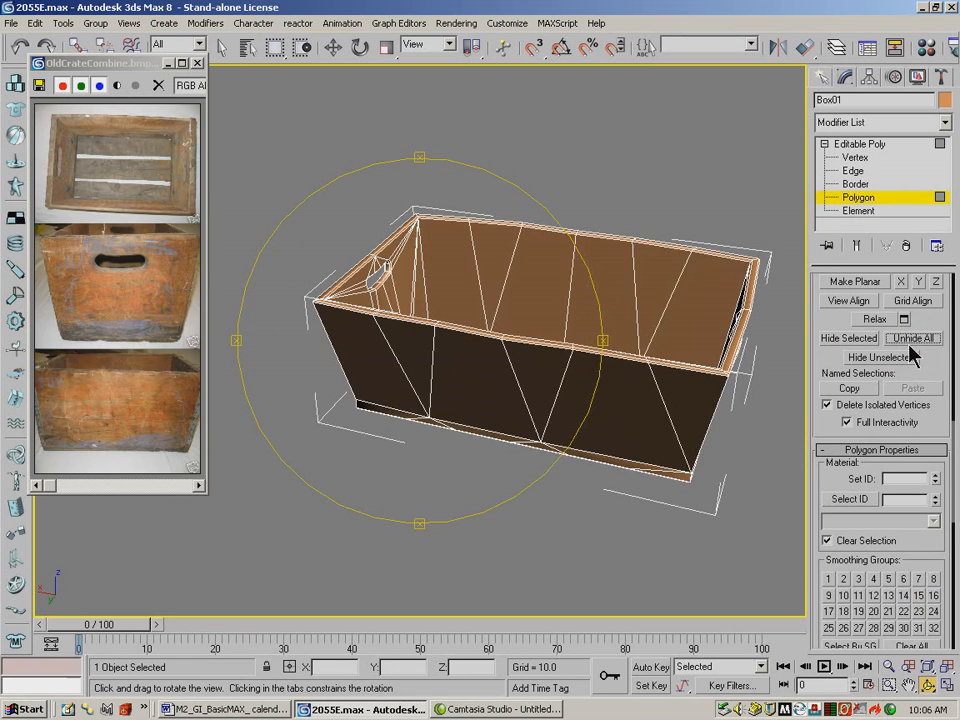
drag(589, 386, 346, 459)
click(909, 686)
drag(741, 57, 490, 51)
click(946, 50)
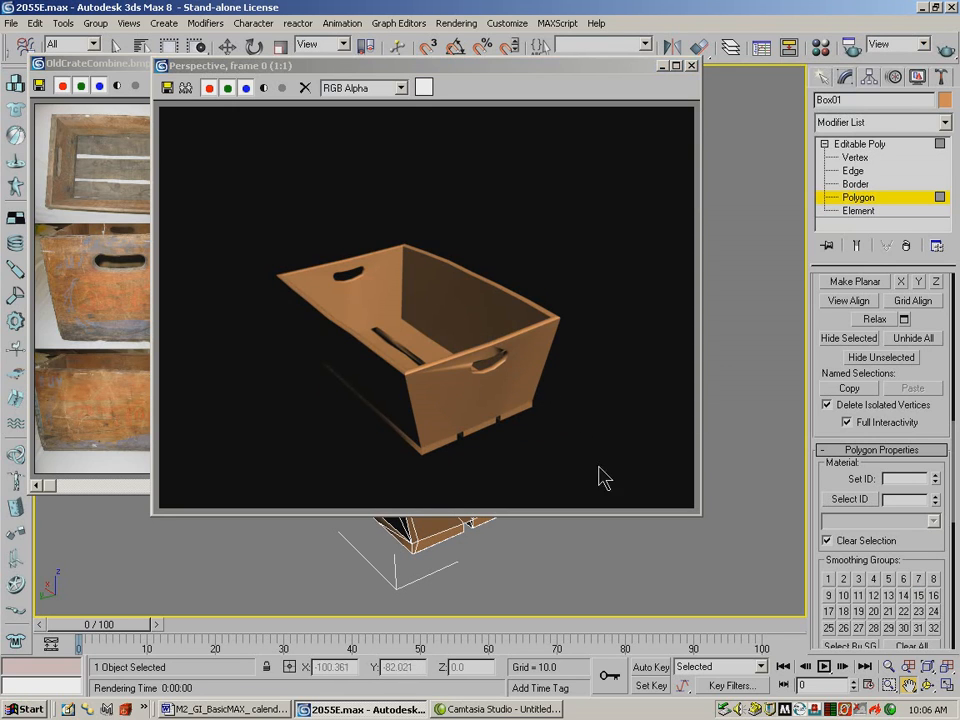
click(691, 65)
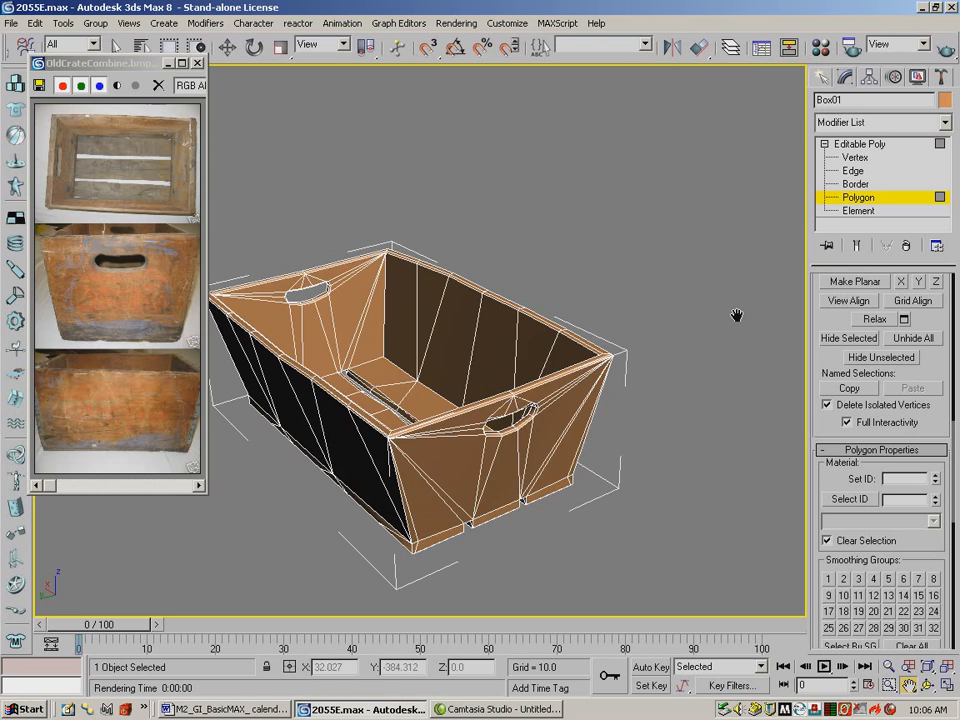
Render the crate from a low angle facing one long side to check the shading
click(926, 688)
drag(546, 456, 509, 392)
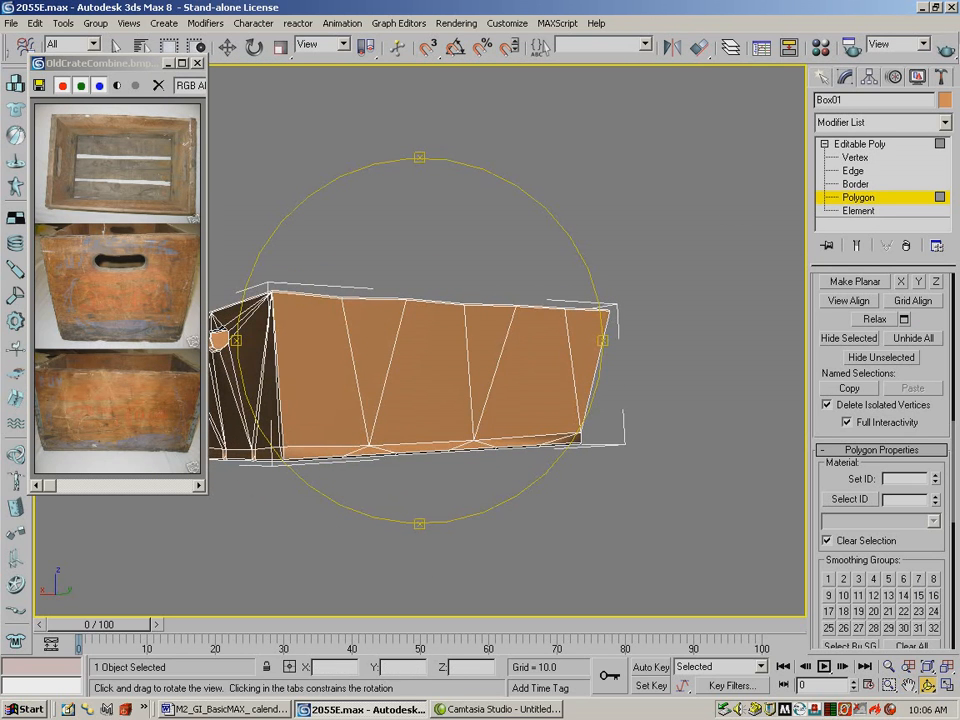
key(shift+q)
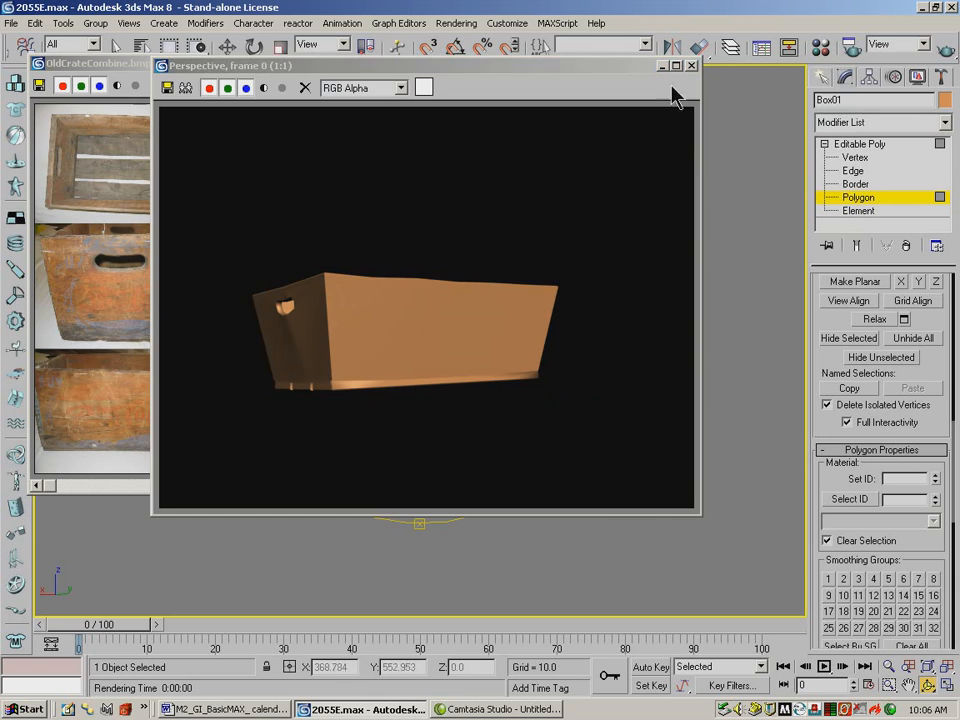
click(690, 65)
Select only the strip of polygons along the bottom edge of the crate's long side
drag(454, 381, 452, 392)
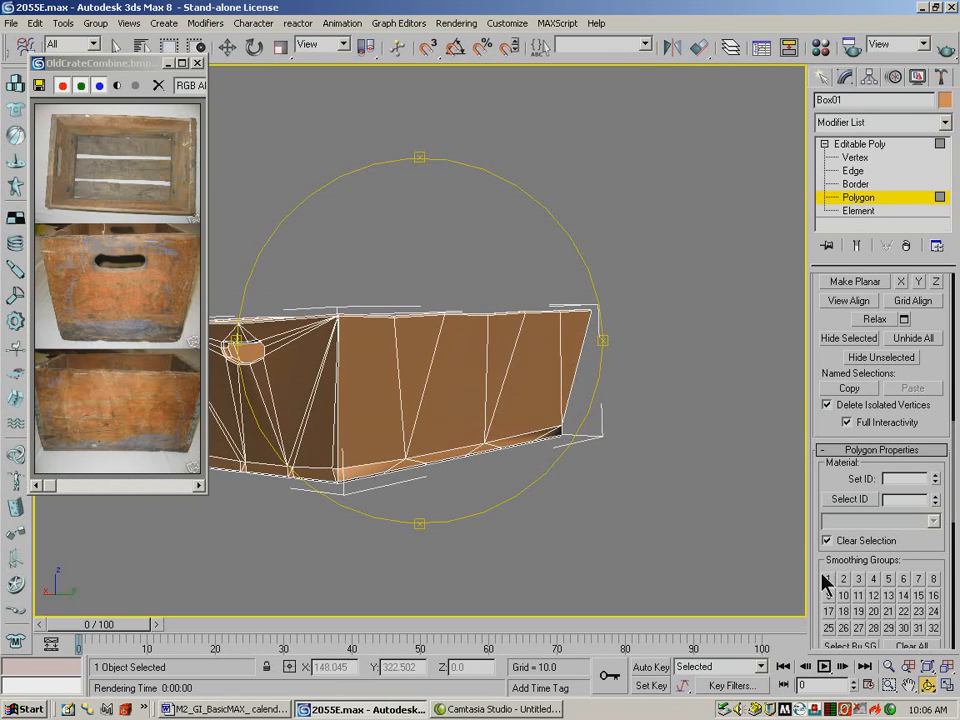
click(908, 686)
drag(510, 392, 521, 273)
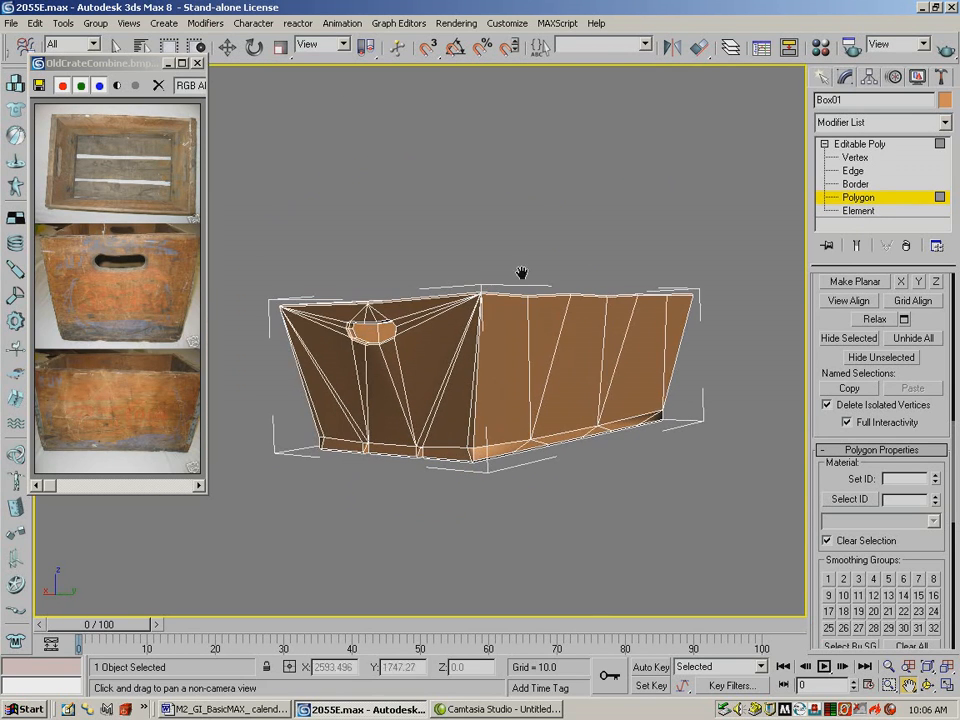
click(226, 48)
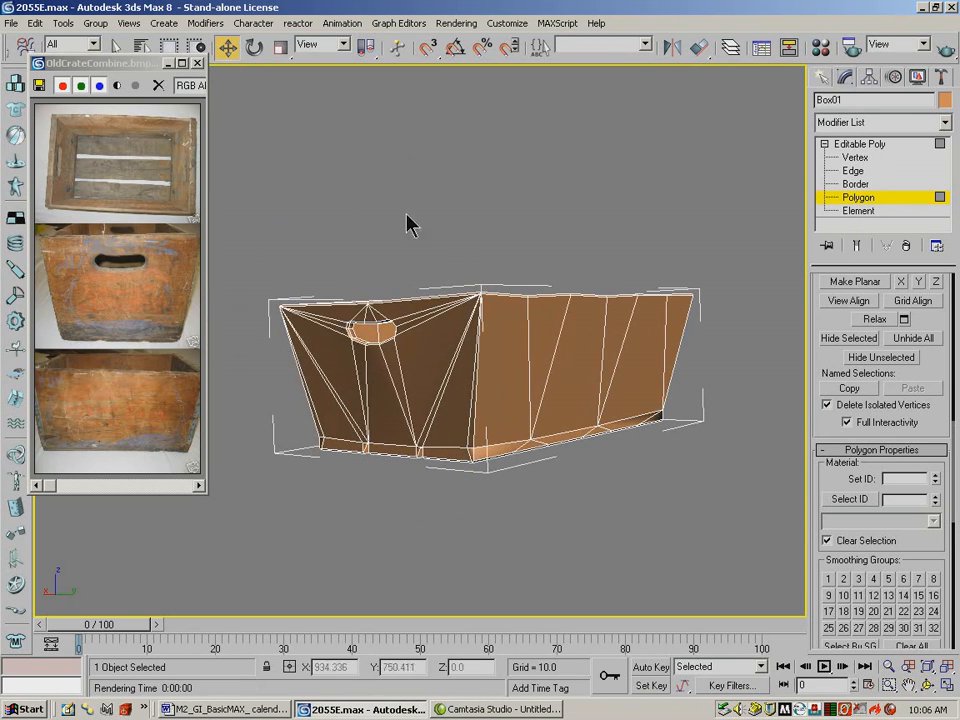
click(657, 416)
ctrl+click(573, 432)
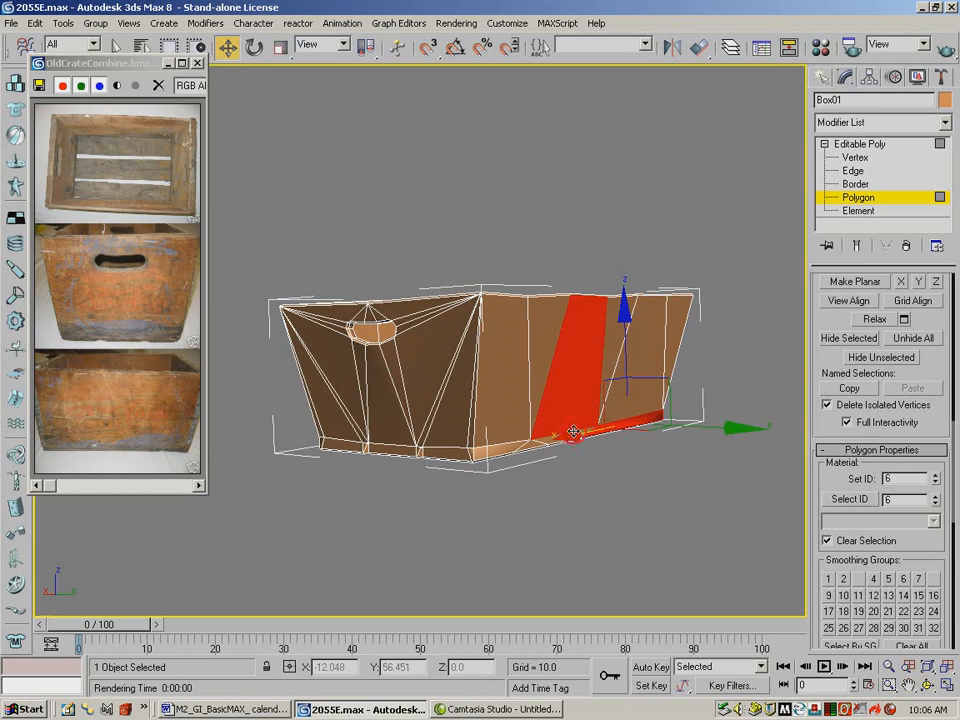
ctrl+click(573, 437)
ctrl+click(555, 433)
ctrl+click(535, 442)
ctrl+click(531, 442)
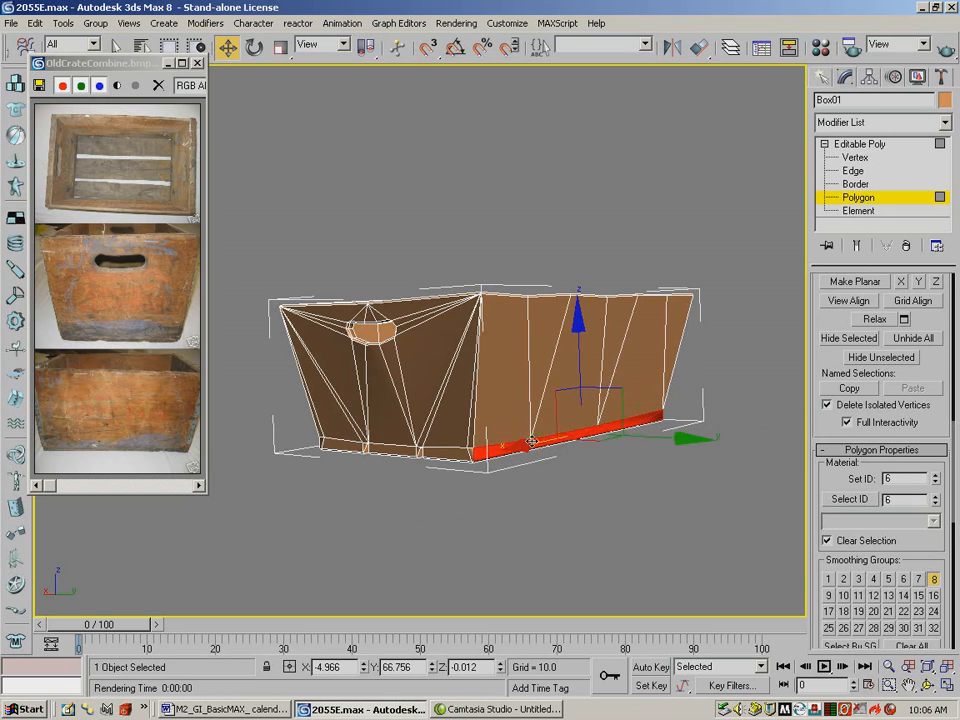
Remove the selected bottom strip from smoothing group 8 and render the crate again
click(927, 684)
drag(545, 395, 440, 295)
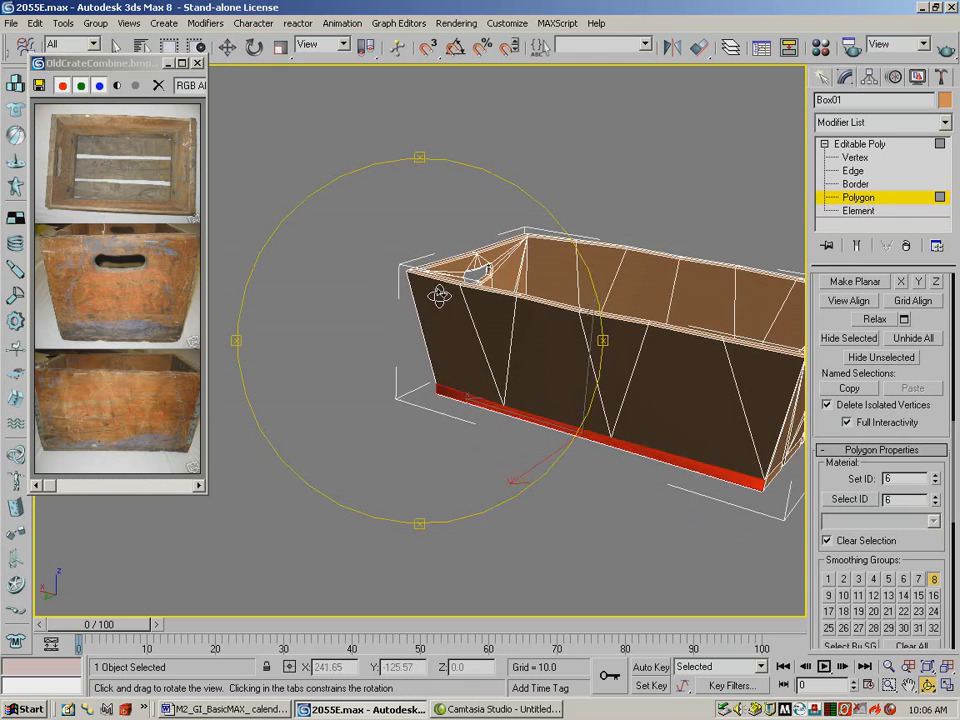
click(932, 580)
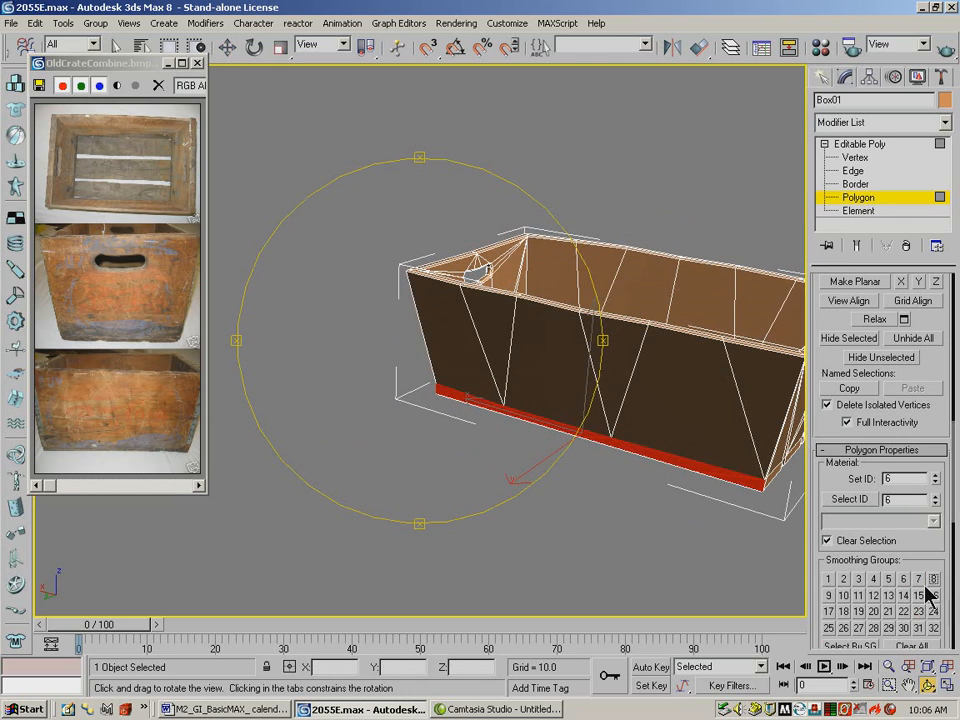
drag(486, 404, 642, 373)
click(944, 47)
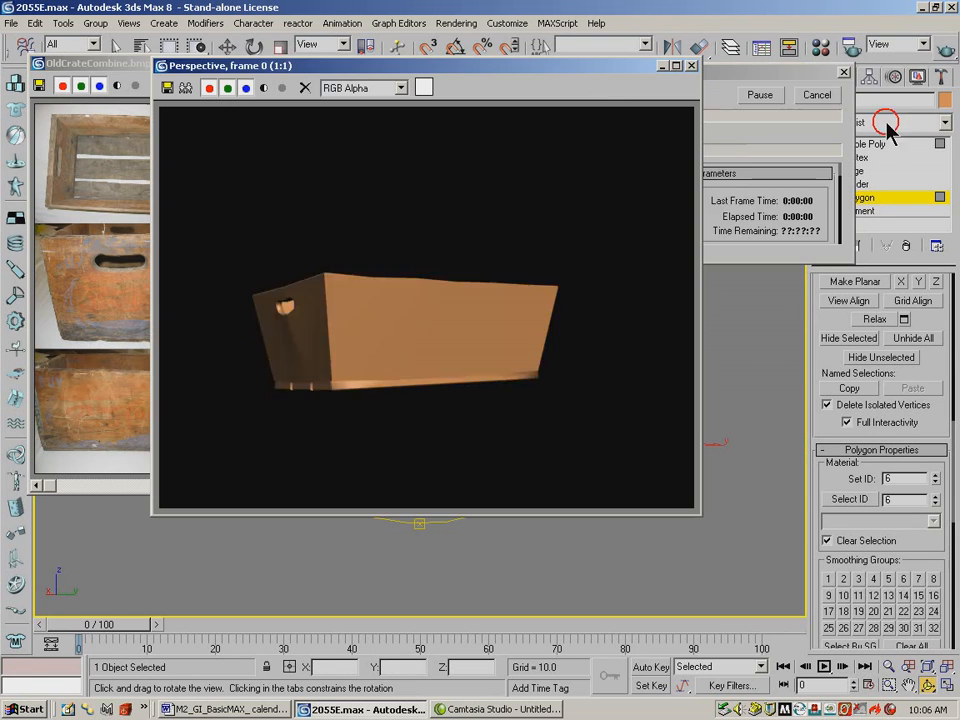
click(690, 65)
Select the bottom strip polygons along the opposite long side and remove them from smoothing group 8
drag(542, 377, 510, 367)
right_click(261, 171)
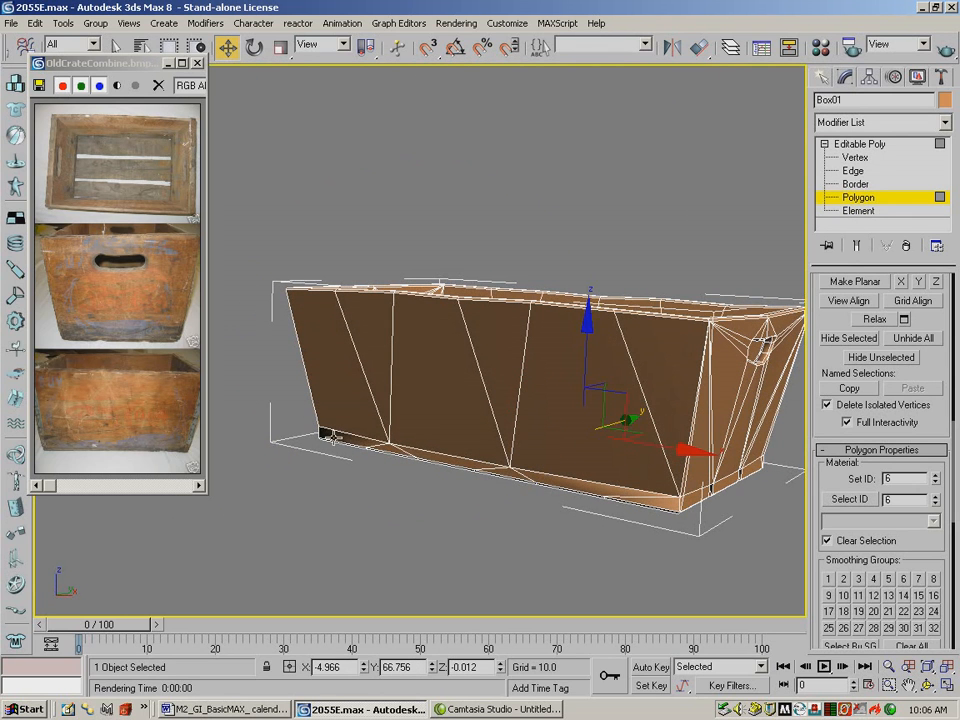
click(379, 454)
drag(419, 456, 585, 503)
drag(661, 504, 690, 506)
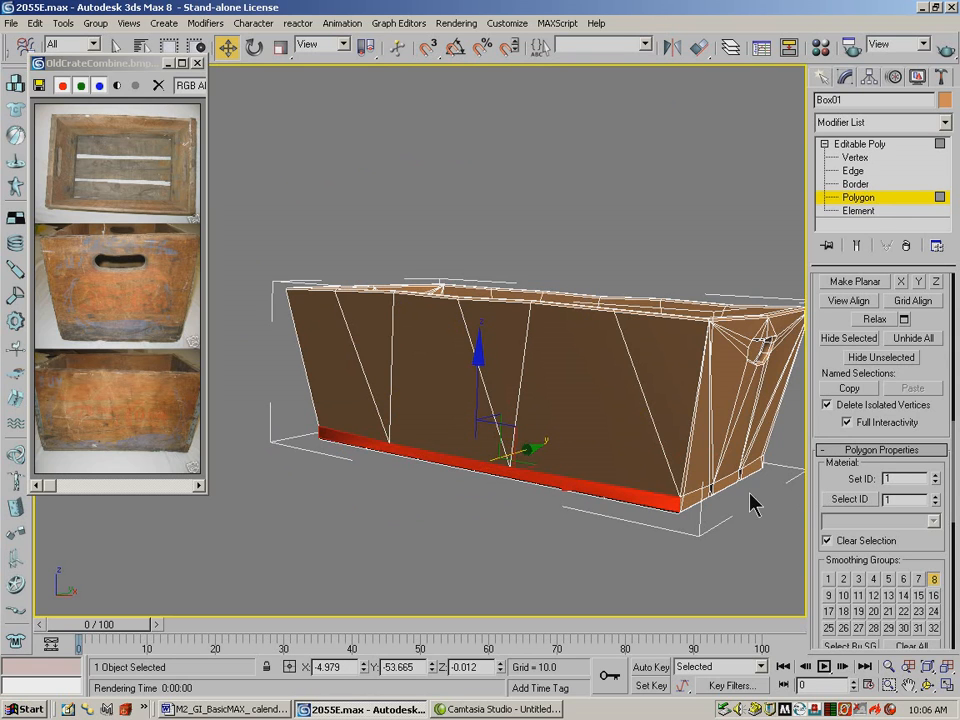
click(420, 452)
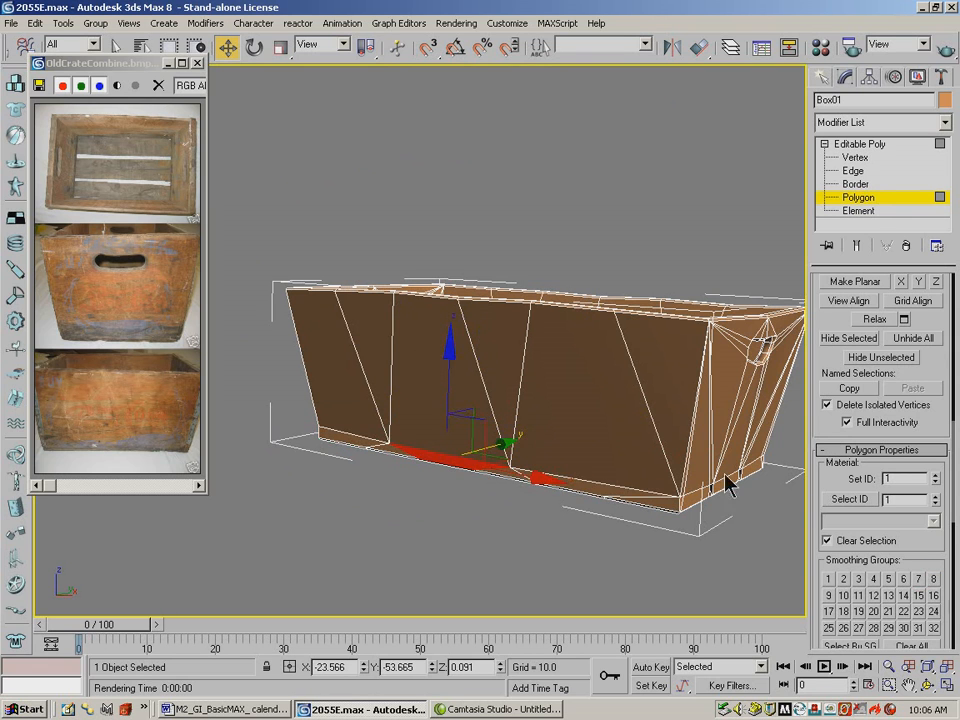
Render the crate from two angles facing its handle ends to check the shading
click(922, 683)
drag(590, 365, 474, 367)
click(940, 50)
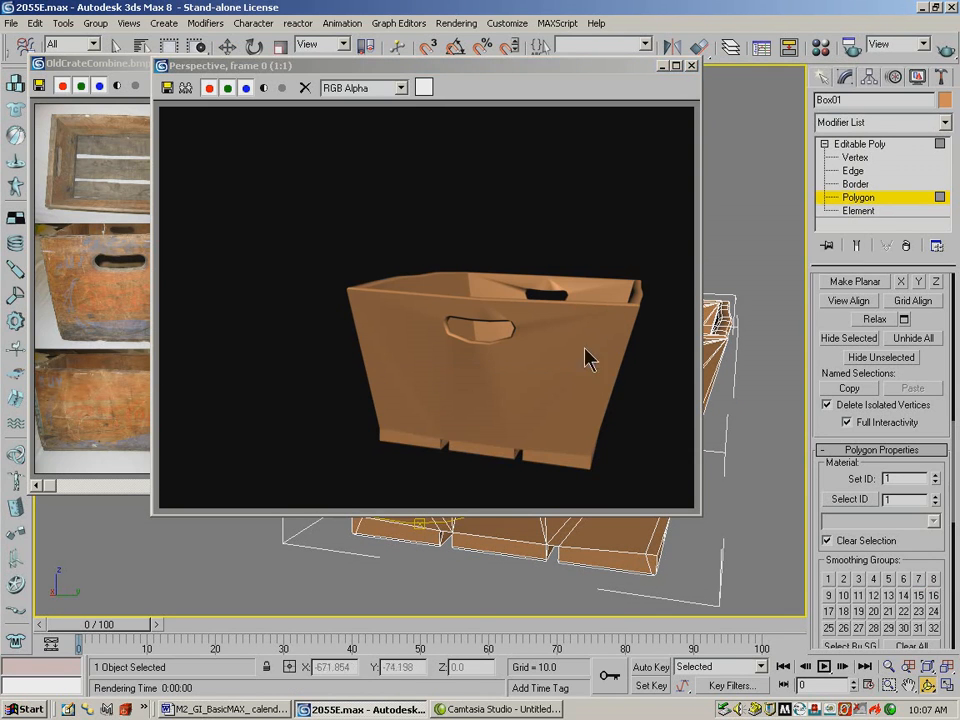
click(691, 65)
drag(518, 316, 640, 400)
click(945, 49)
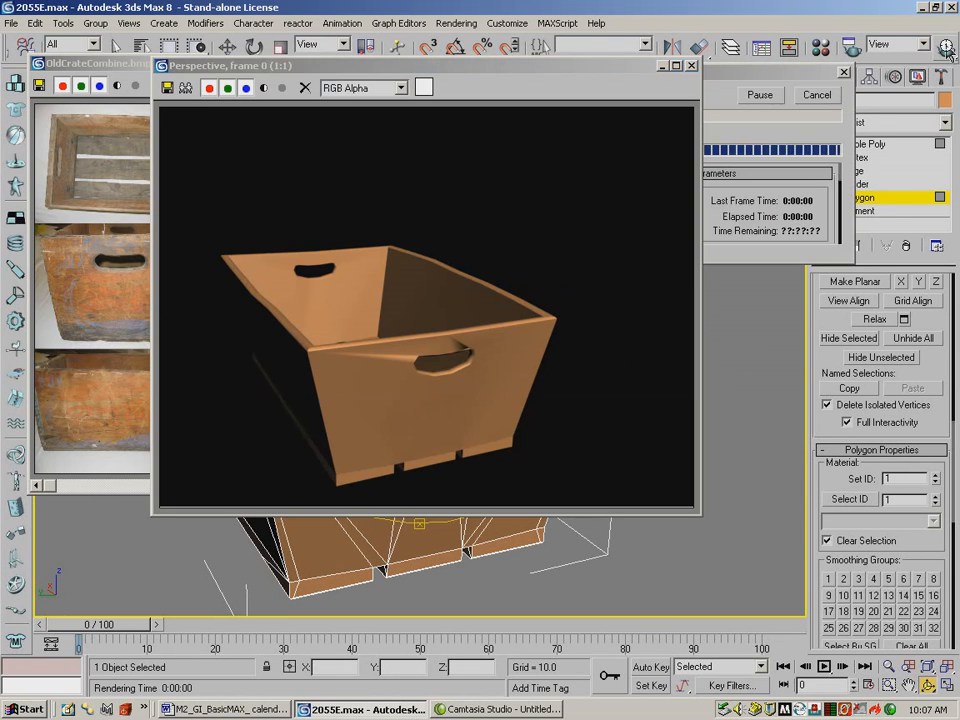
click(691, 65)
Select the large outer polygons of the crate's handle end face around the hole
key(w)
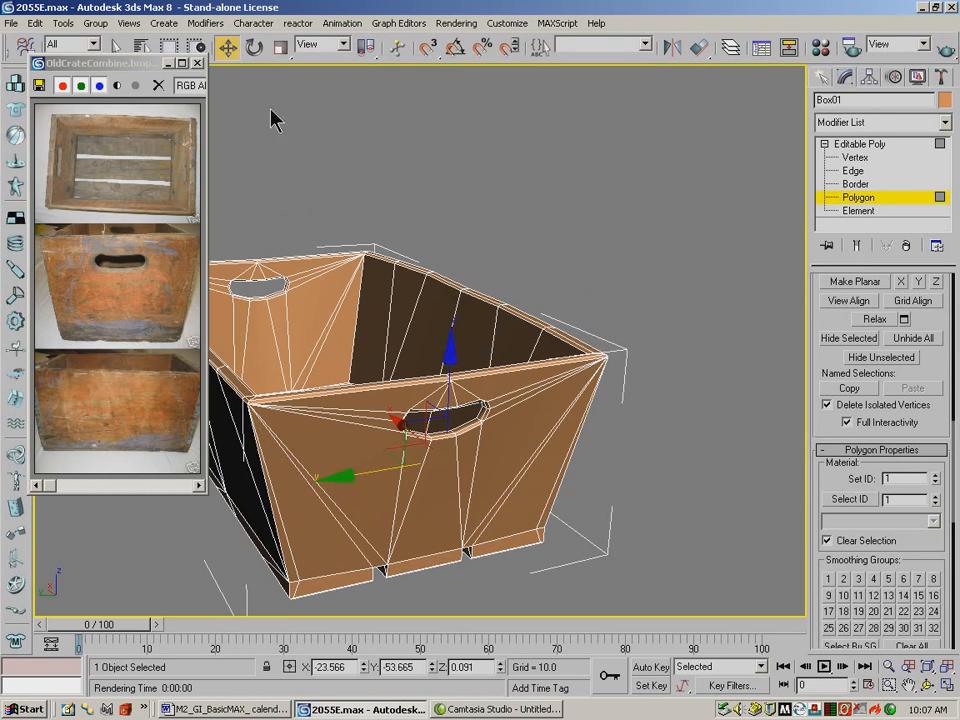
click(545, 368)
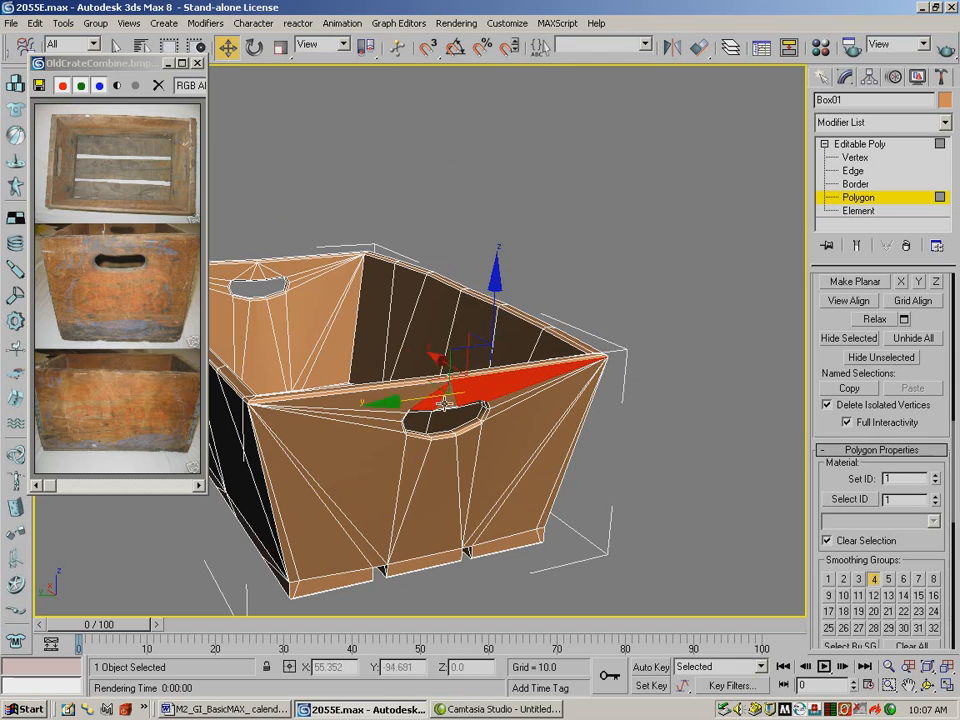
ctrl+click(411, 396)
click(414, 462)
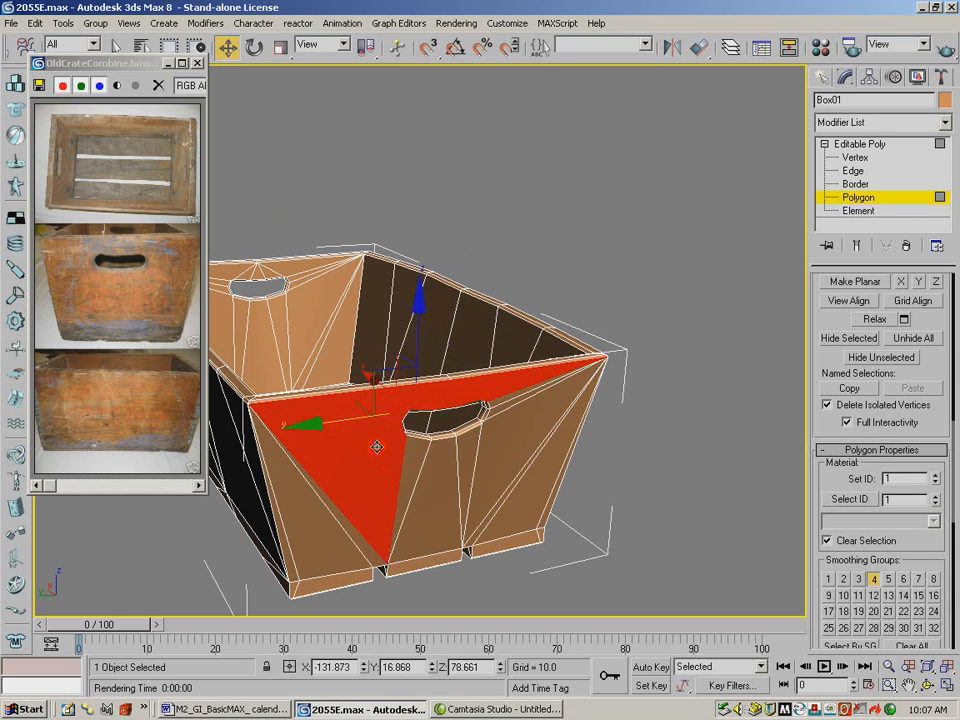
ctrl+click(503, 410)
click(504, 432)
ctrl+click(533, 462)
ctrl+click(542, 468)
ctrl+click(349, 534)
ctrl+click(338, 537)
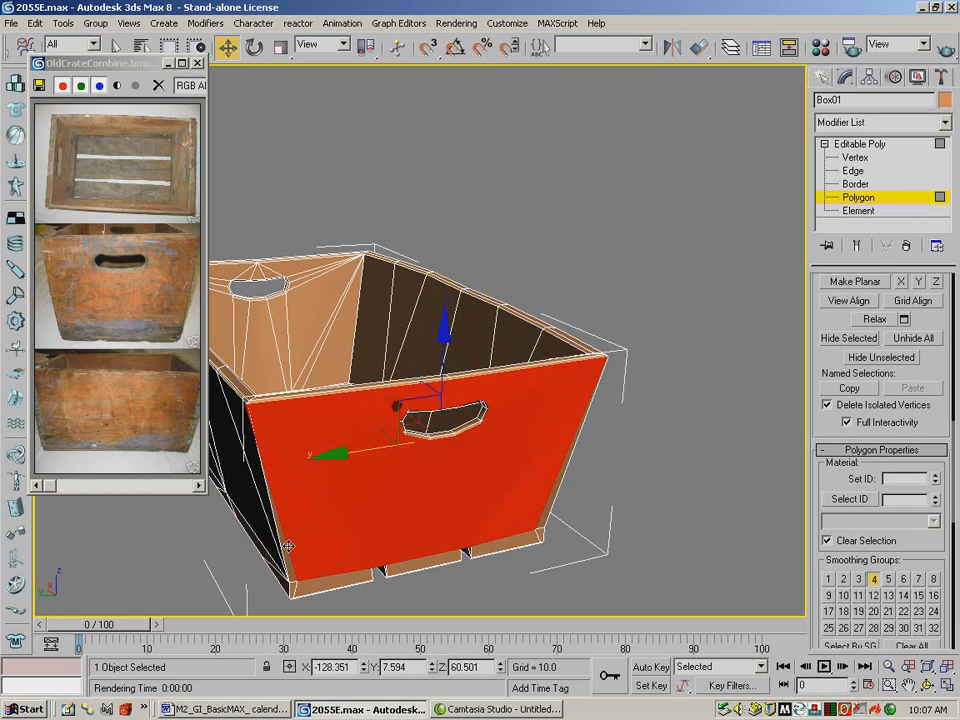
Undo the last selection change and add the remaining sliver polygons along both slanted sides of the end face
drag(13, 62, 160, 63)
click(20, 50)
ctrl+click(298, 574)
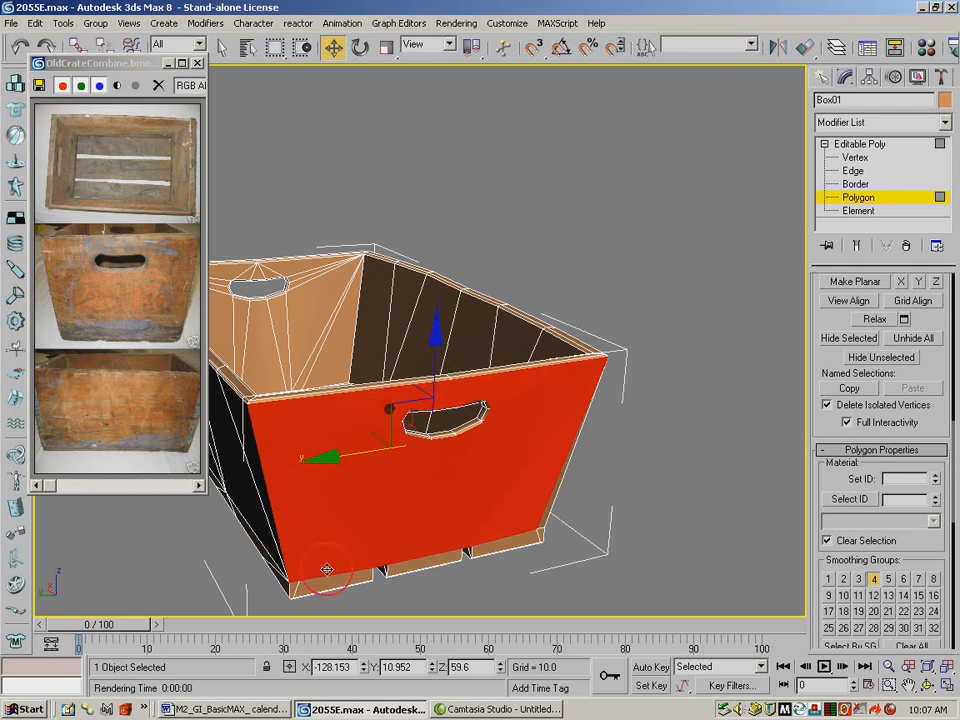
ctrl+click(547, 509)
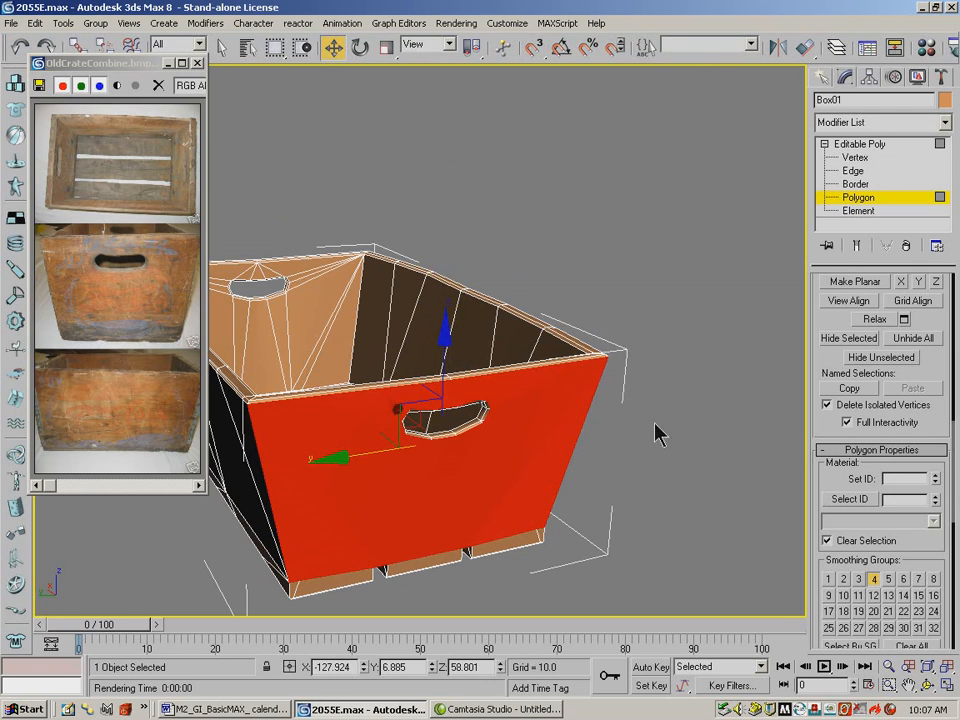
Change the selected end face from smoothing group 4 to group 23, rendering the crate after each change
click(873, 578)
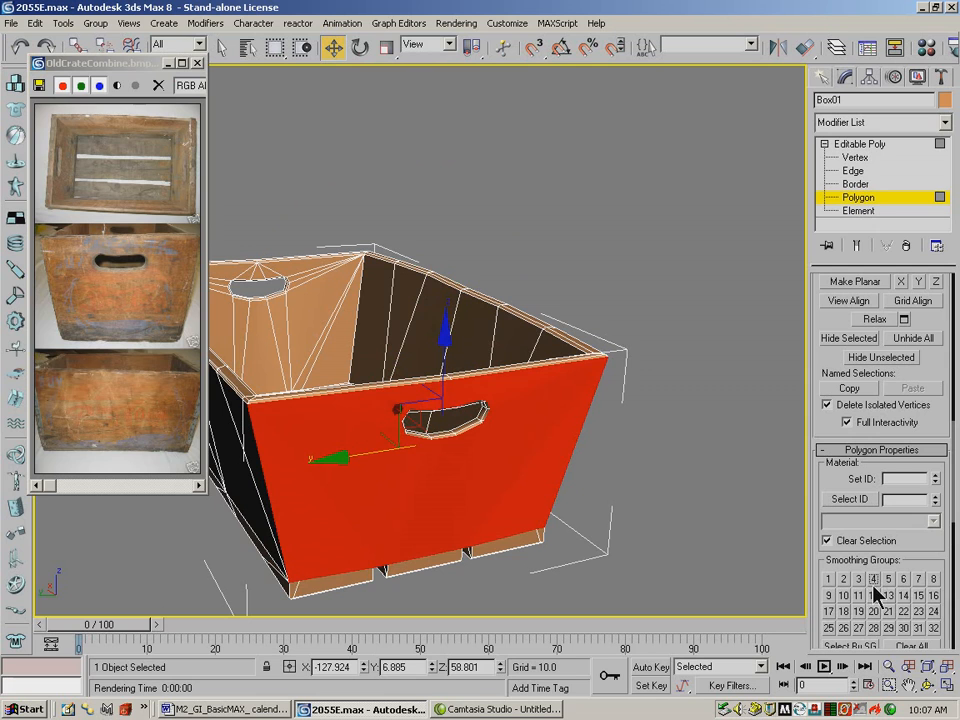
drag(870, 58, 648, 57)
click(948, 51)
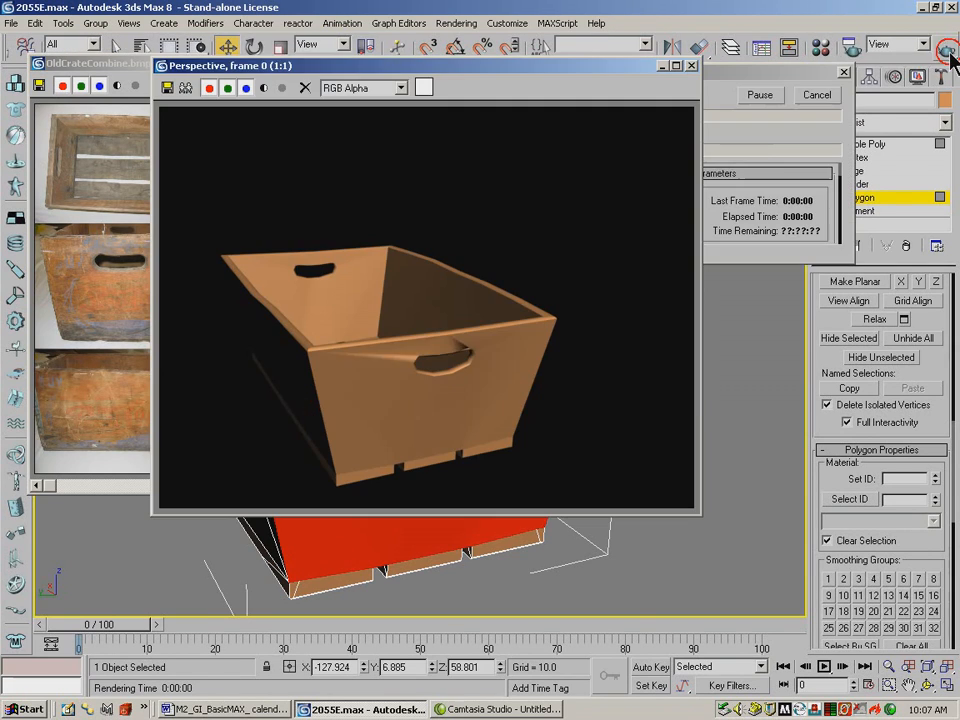
click(691, 65)
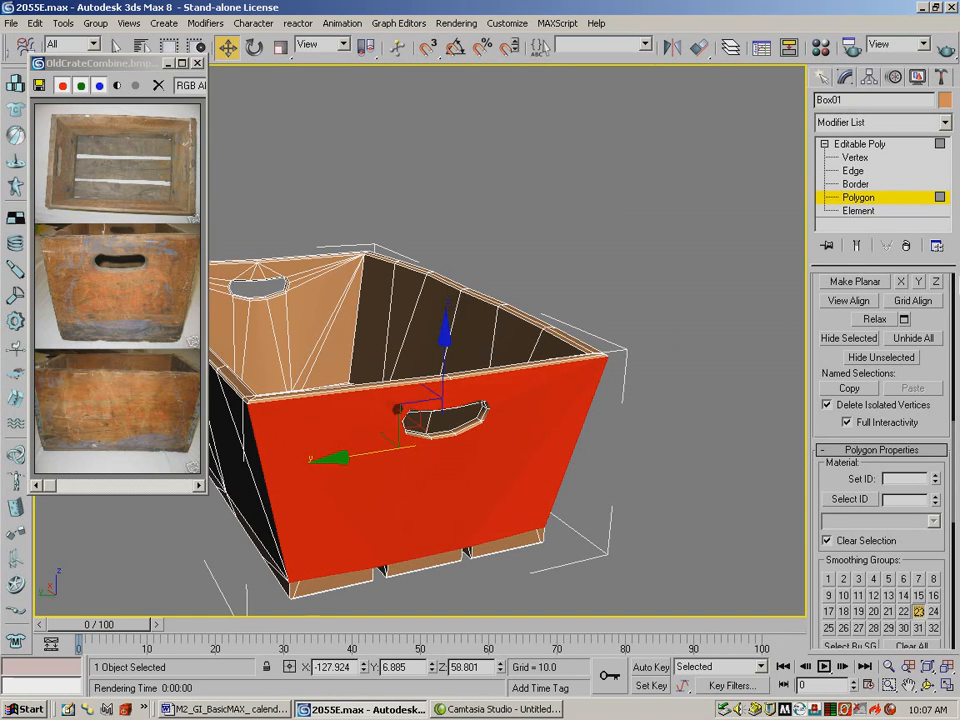
click(940, 52)
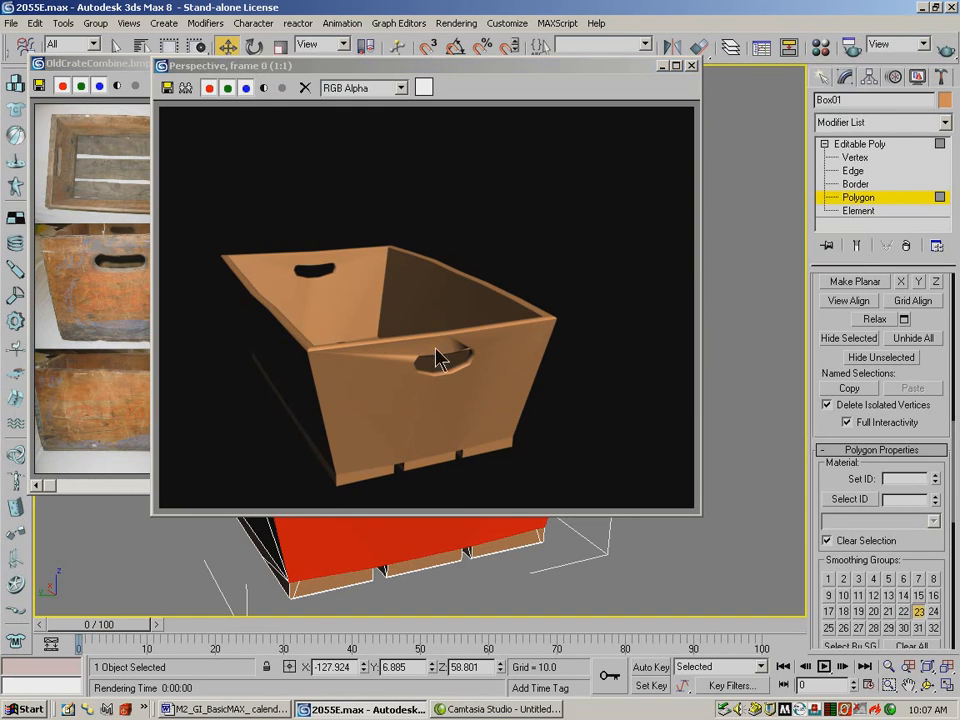
click(691, 65)
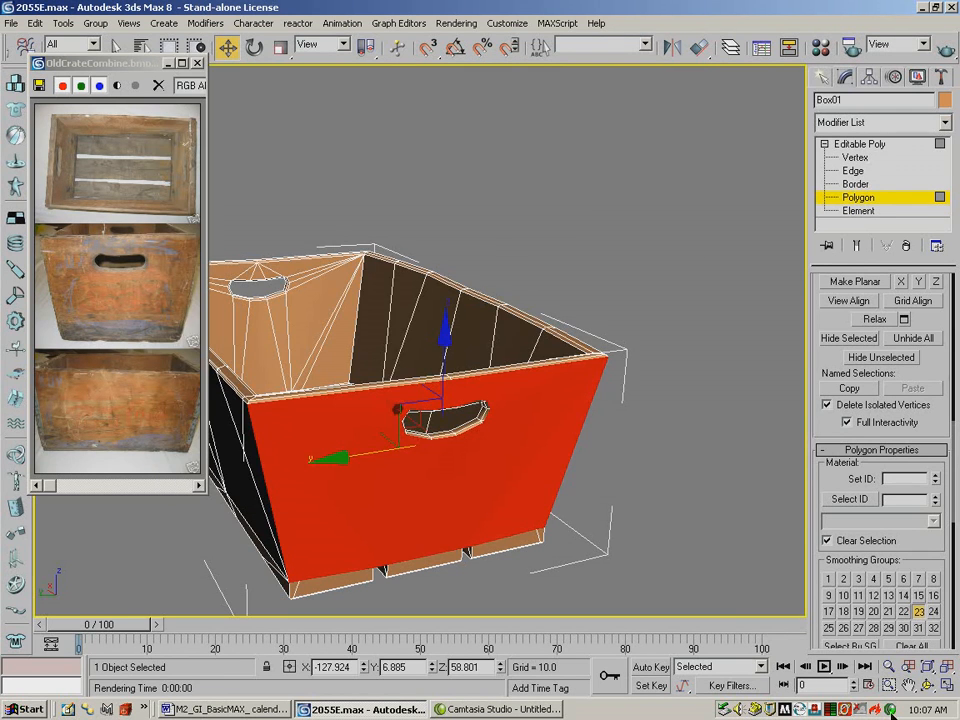
Select the rim polygons along the upper edge and the corners of the handle hole in the end face
click(888, 684)
drag(484, 405, 437, 364)
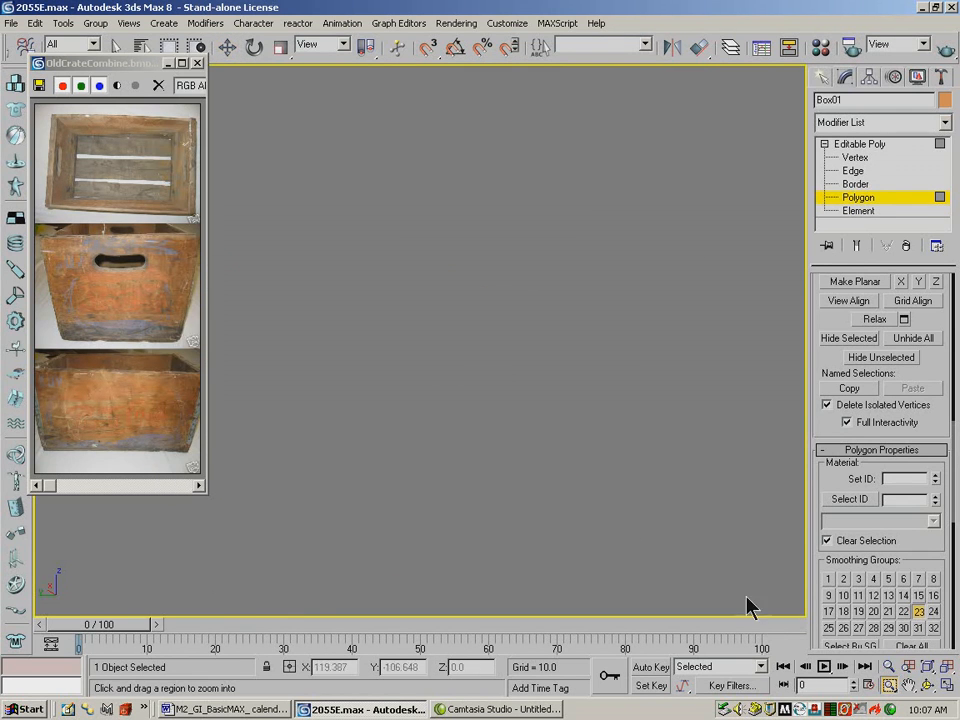
click(889, 666)
drag(546, 409, 507, 363)
click(908, 686)
drag(615, 499, 260, 337)
click(928, 686)
drag(525, 382, 458, 300)
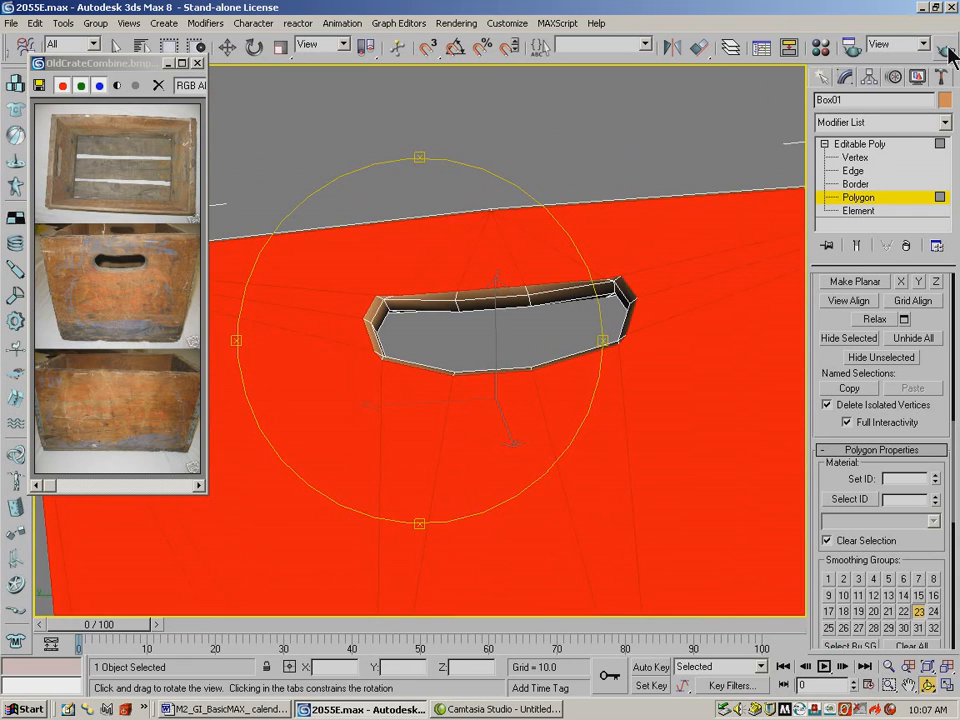
click(117, 46)
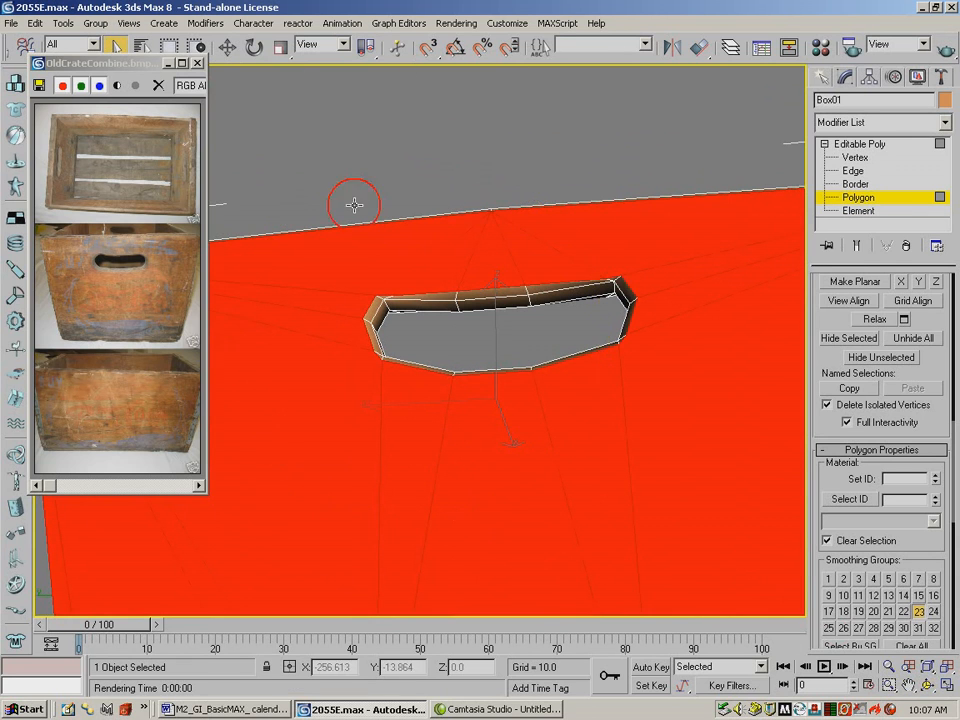
click(617, 290)
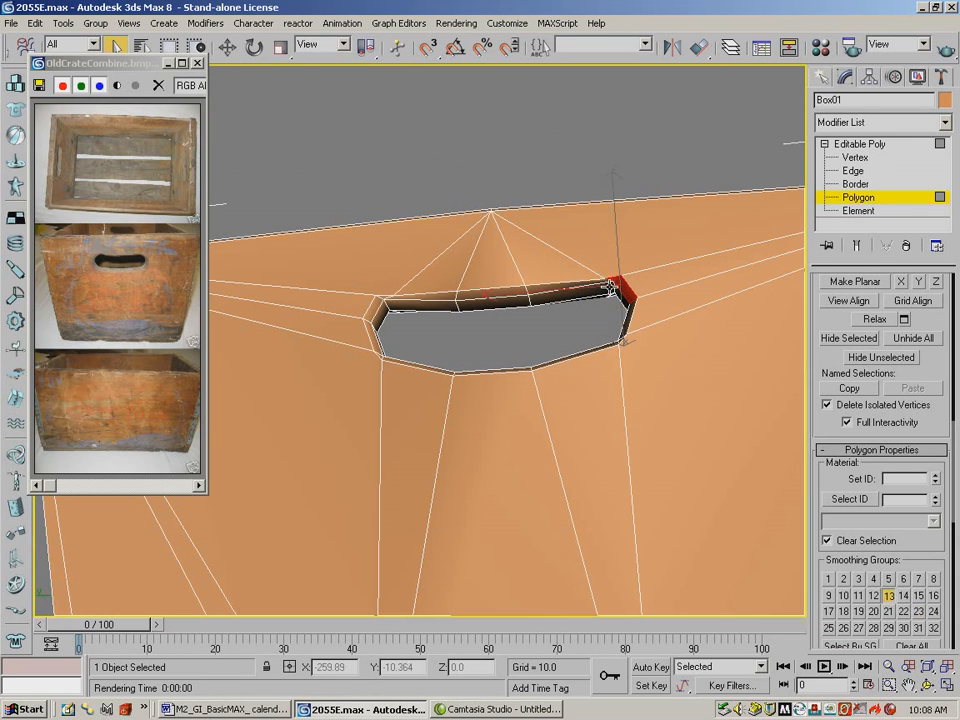
ctrl+click(589, 285)
ctrl+click(490, 298)
ctrl+click(416, 313)
ctrl+click(378, 312)
ctrl+click(388, 354)
Add the rim polygons along the handle hole's lower edge to the selection to complete the ring
click(930, 686)
drag(438, 268, 464, 362)
click(116, 45)
ctrl+click(430, 365)
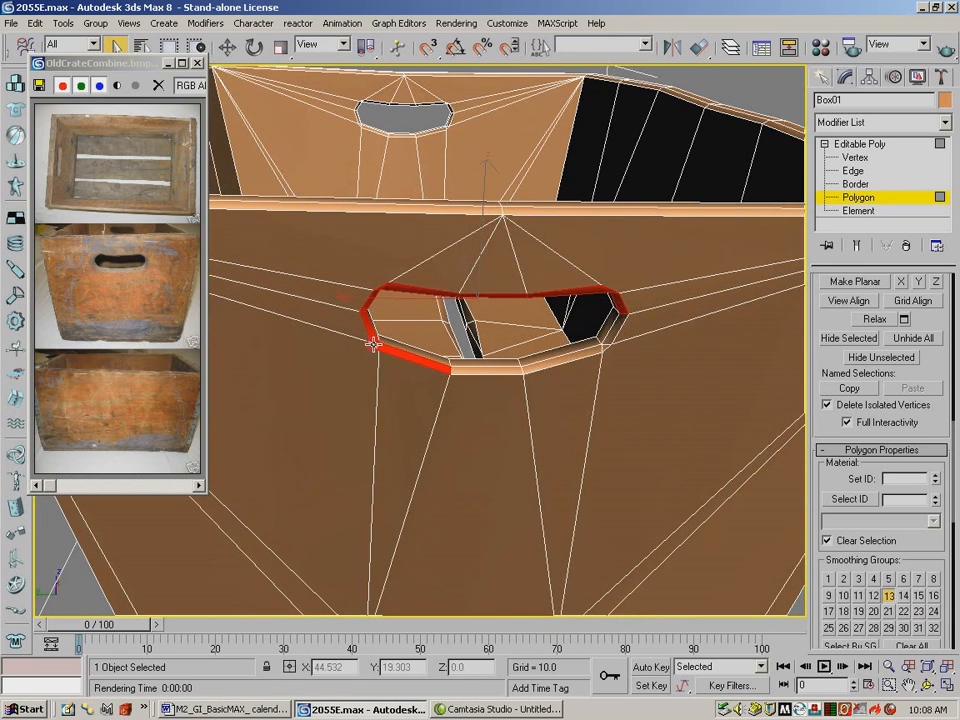
ctrl+click(527, 370)
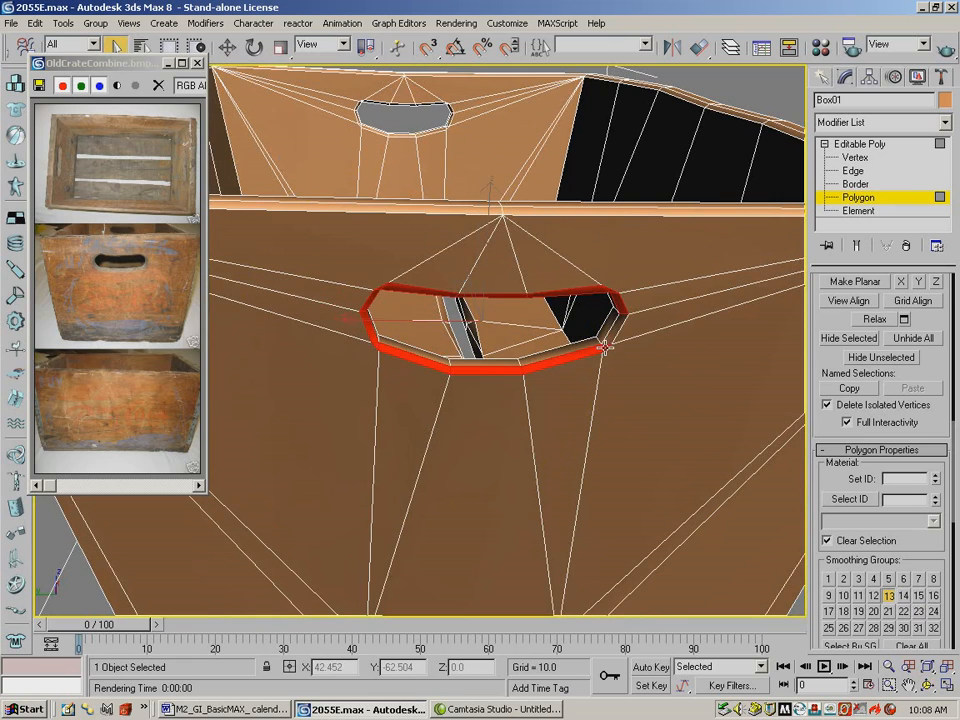
Render a close-up of the handle hole with its rim in smoothing group 13 to check the shading
click(889, 596)
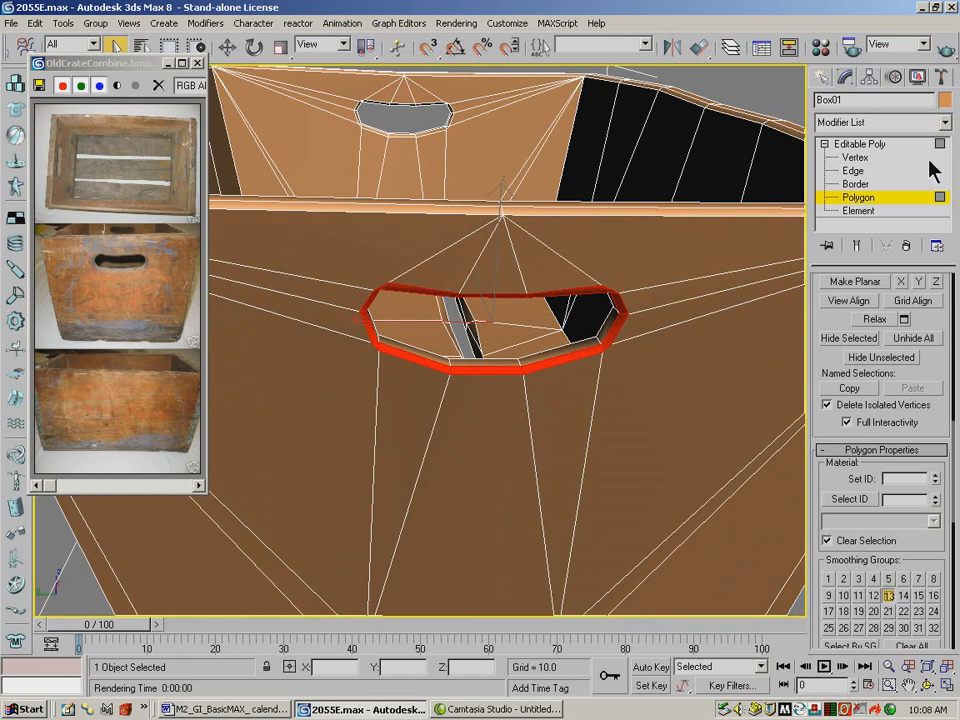
click(944, 44)
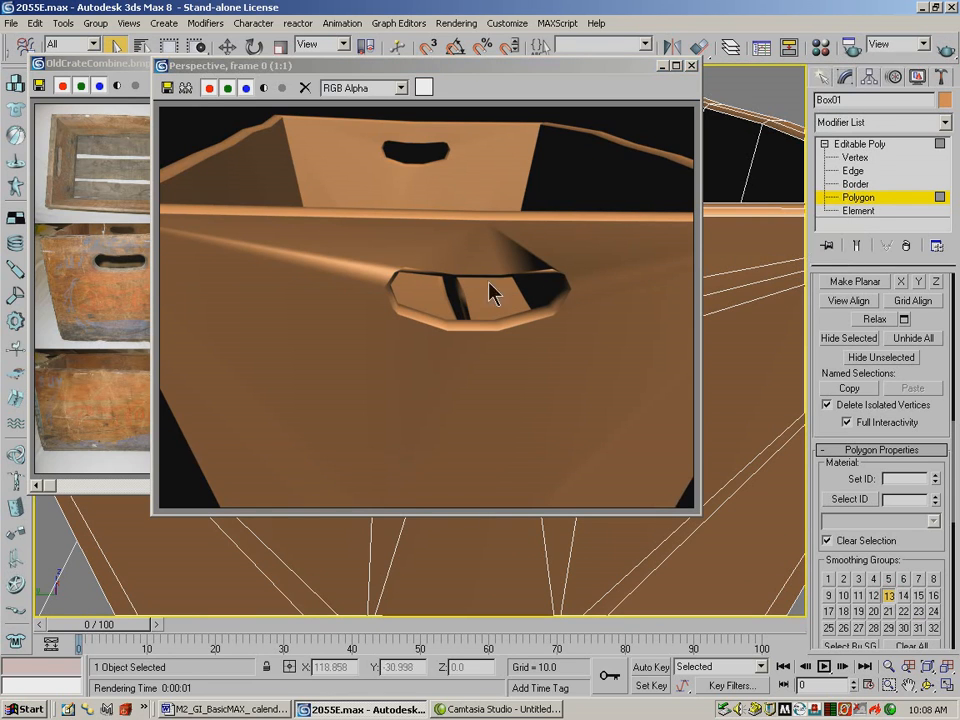
click(690, 65)
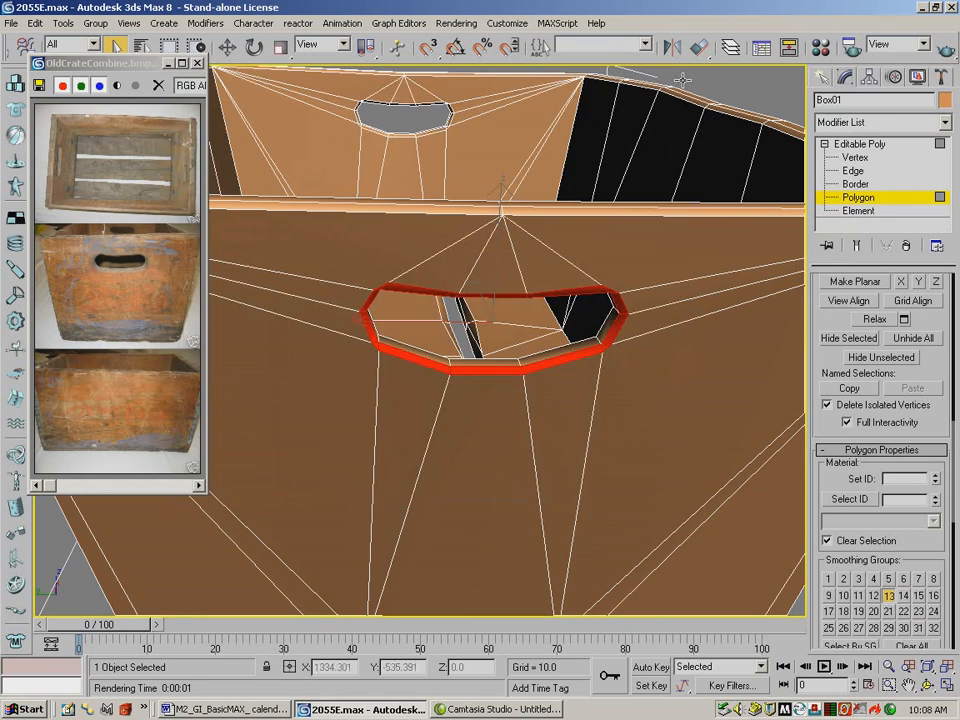
Try rendering the handle hole with its rim removed from smoothing group 13, and restore the group
click(890, 596)
click(944, 44)
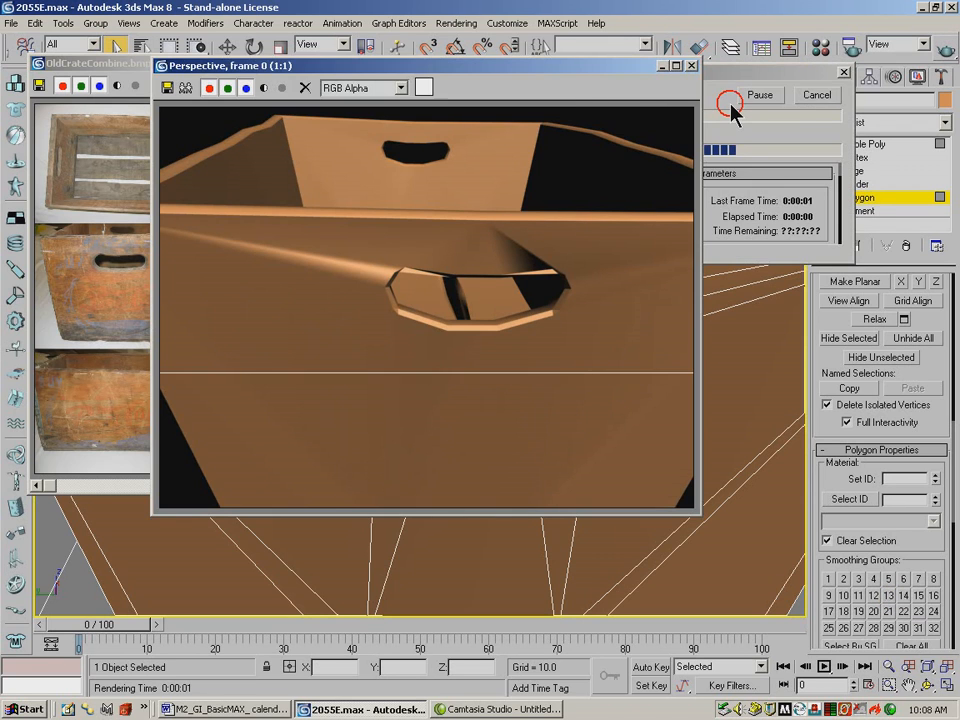
click(690, 65)
click(888, 595)
Inspect the outer polygon beside the handle hole's upper corner from the side and select the vertex at that corner
click(621, 263)
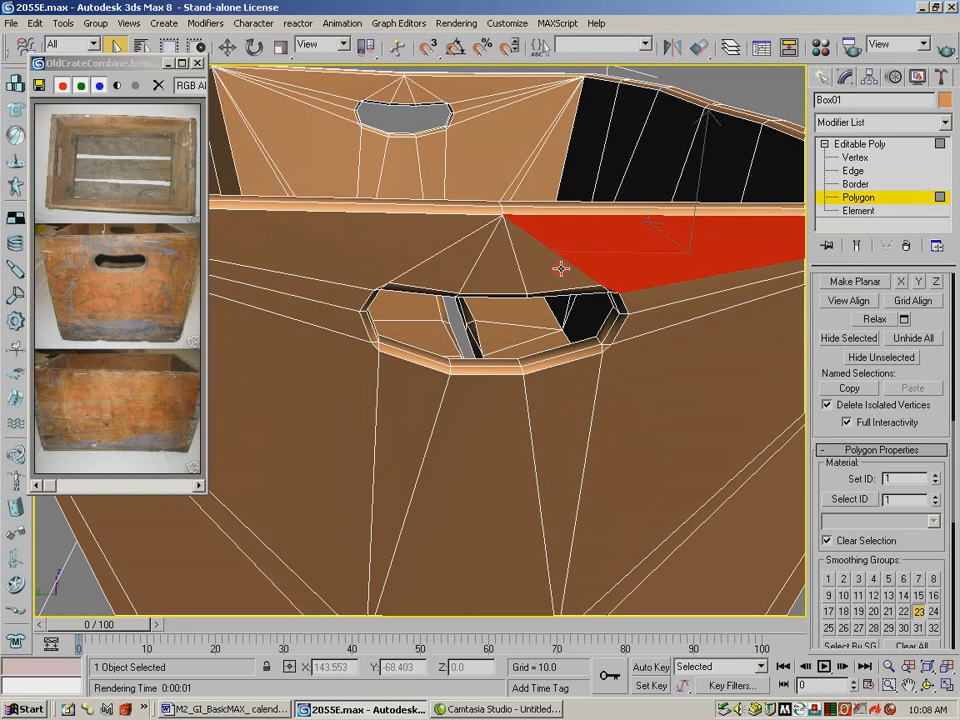
click(642, 268)
click(926, 686)
drag(550, 330, 662, 307)
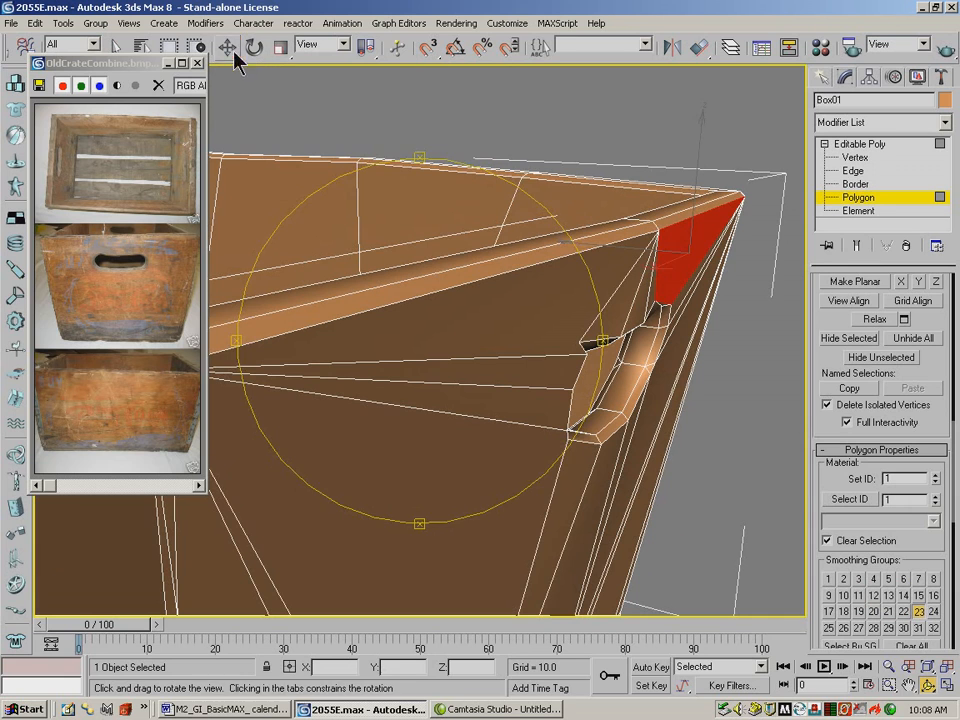
click(228, 47)
drag(818, 280, 803, 615)
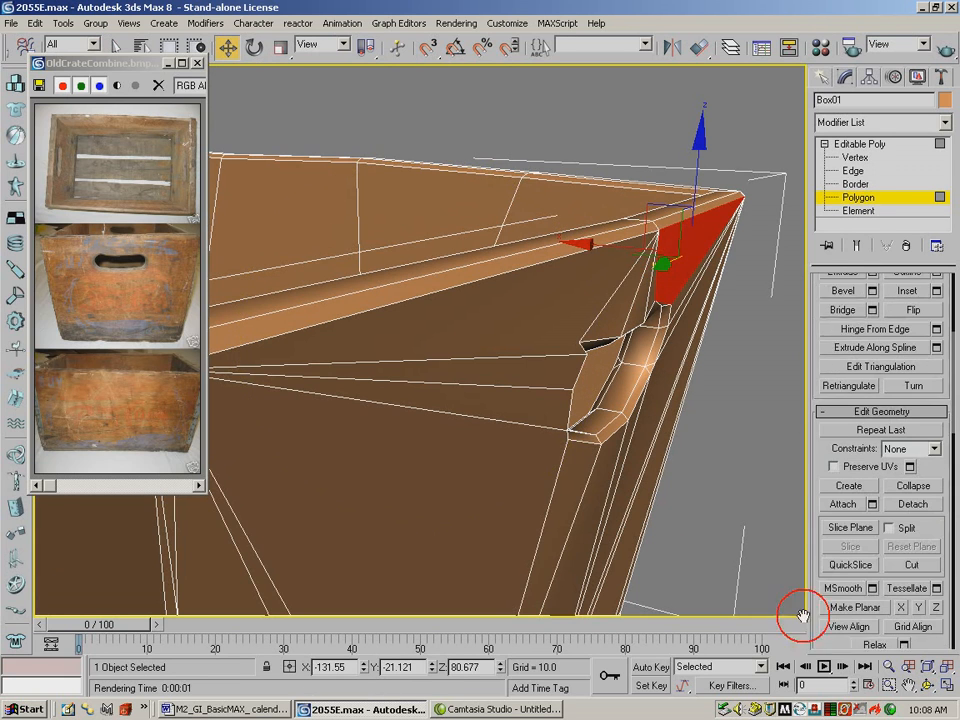
drag(815, 282, 821, 626)
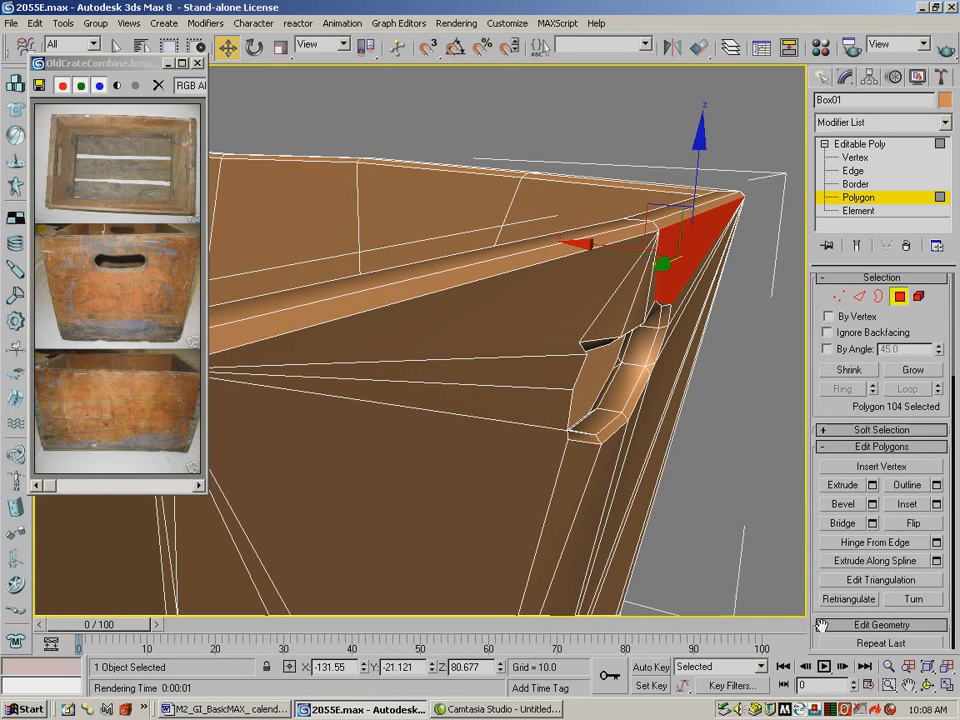
click(840, 298)
click(652, 301)
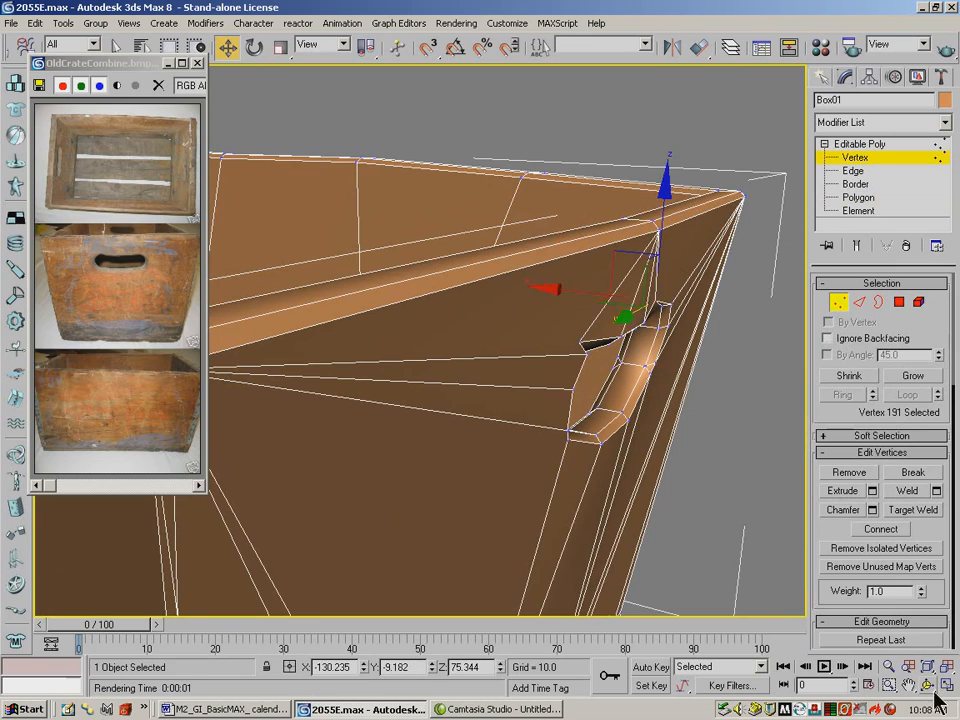
Nudge the selected handle corner vertex along X in two small moves of about -0.6 each to flatten the end face
click(930, 684)
drag(553, 369, 497, 277)
click(228, 47)
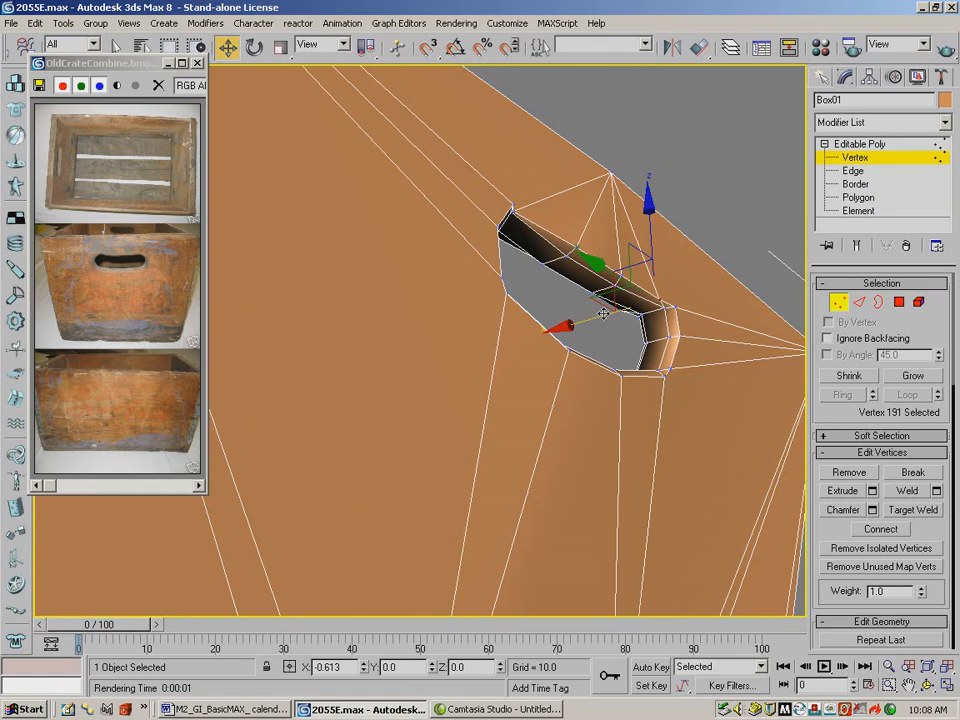
drag(604, 313, 418, 140)
click(928, 685)
click(229, 48)
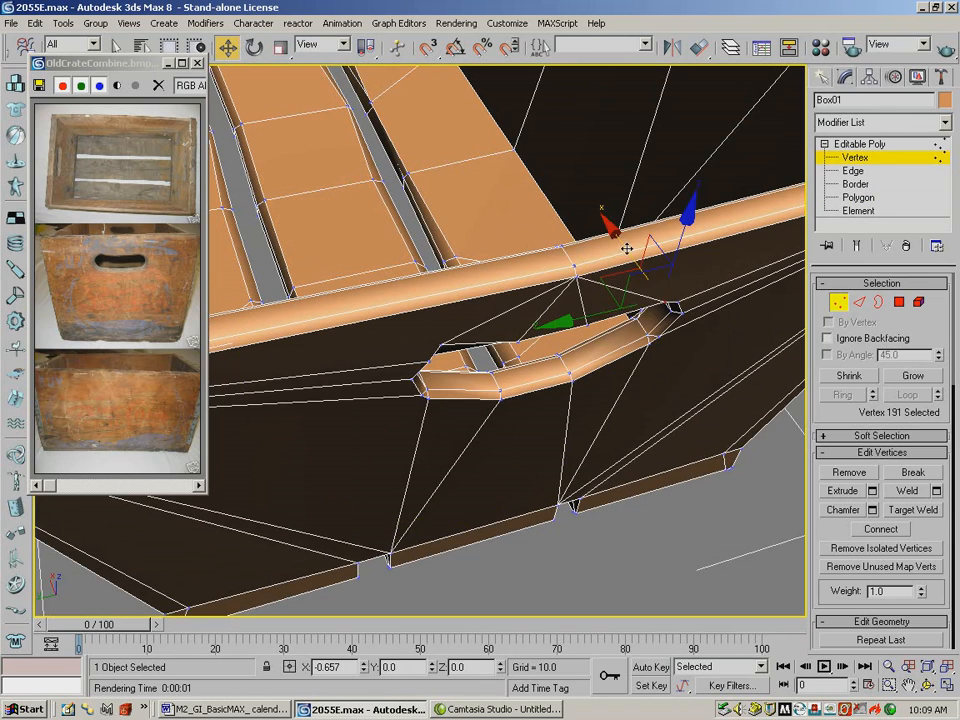
drag(627, 249, 633, 247)
Render the outer end face close to the handle hole to check the shading at the adjusted corner
click(925, 686)
drag(612, 392, 541, 250)
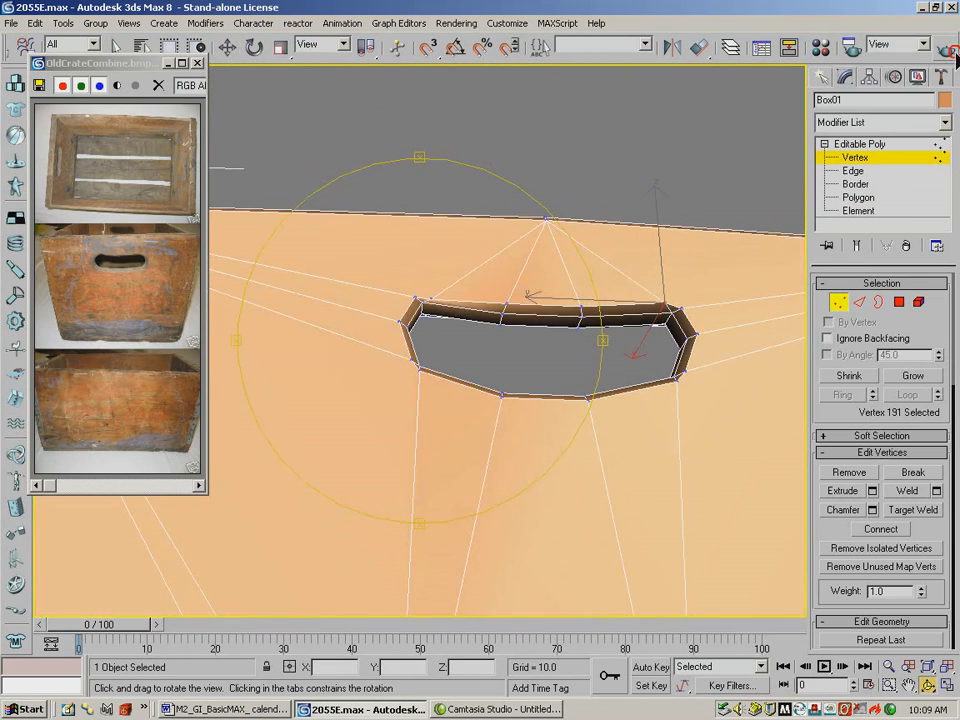
click(946, 48)
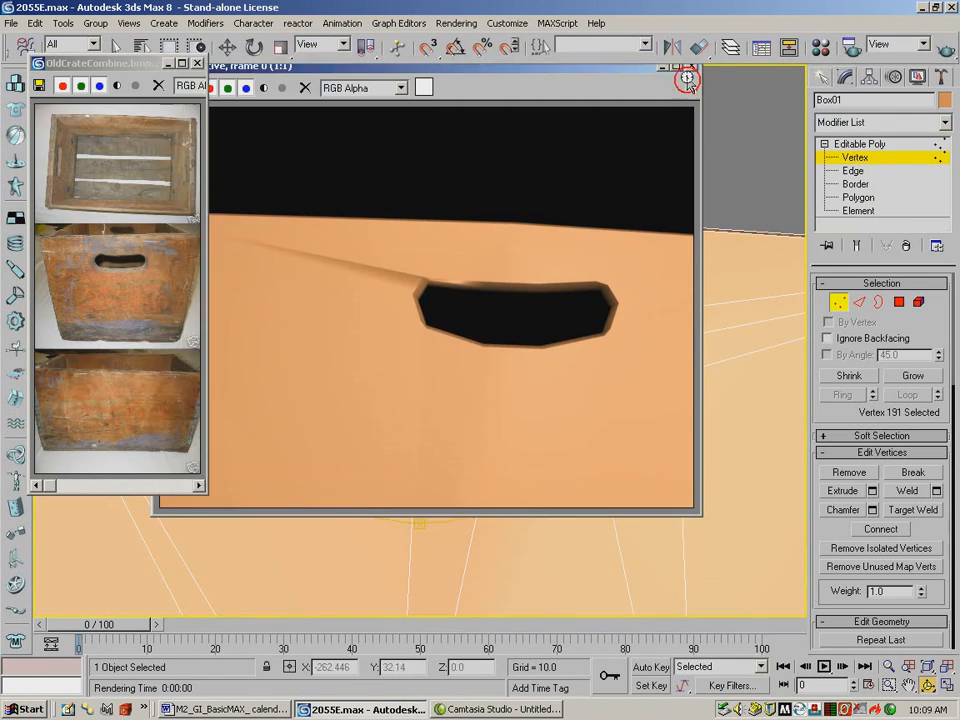
click(688, 72)
Select the vertex at the handle hole's opposite upper corner and move it along X to about -131.7
drag(508, 360, 317, 161)
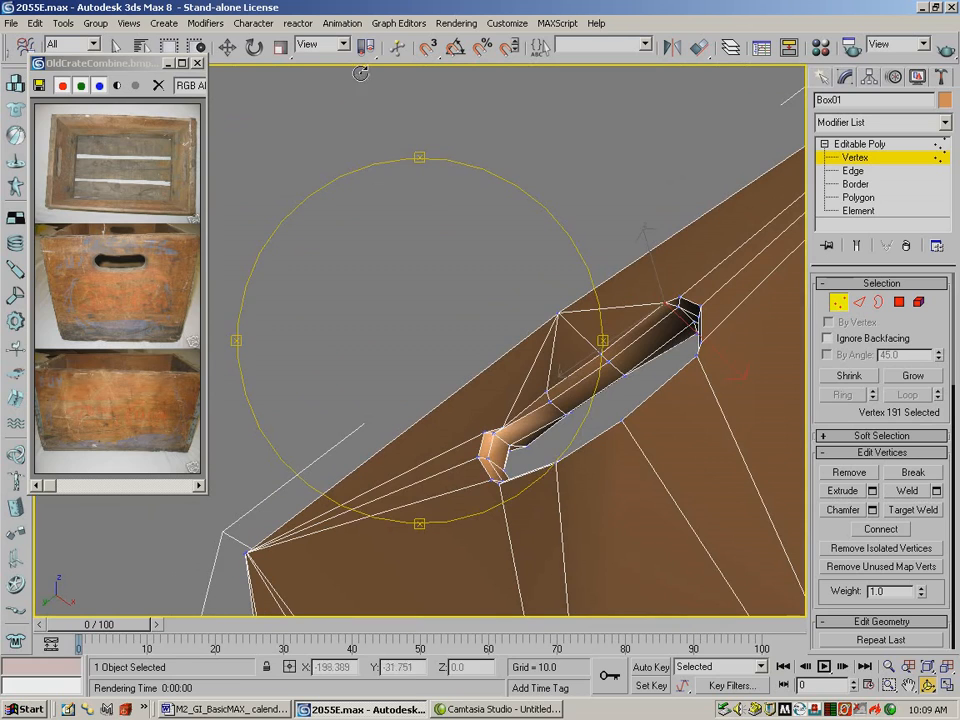
click(224, 47)
click(504, 426)
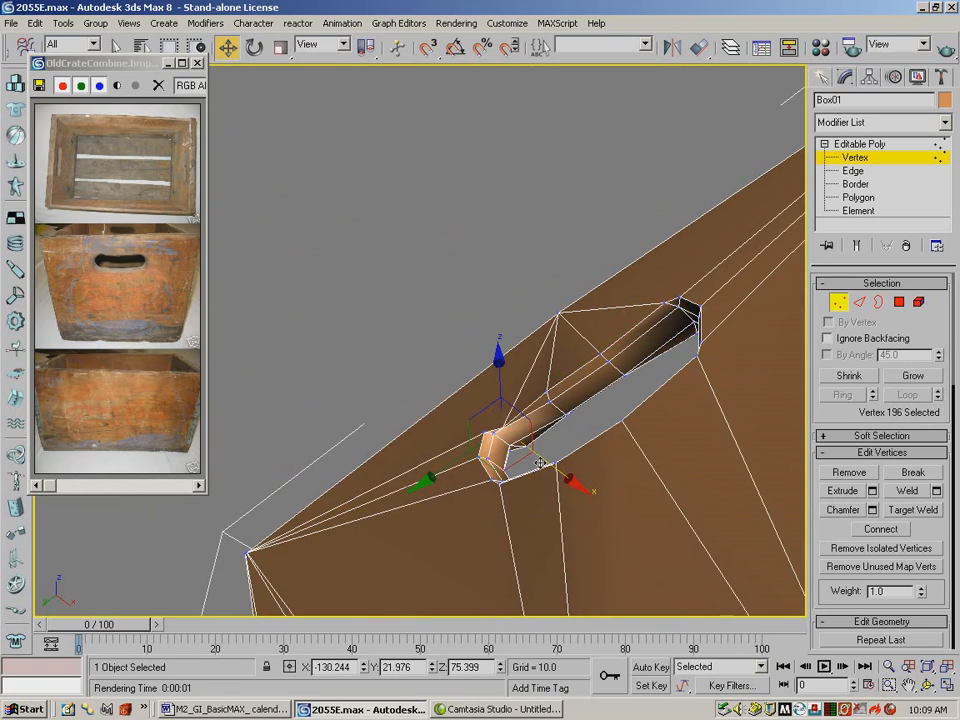
drag(548, 459, 554, 458)
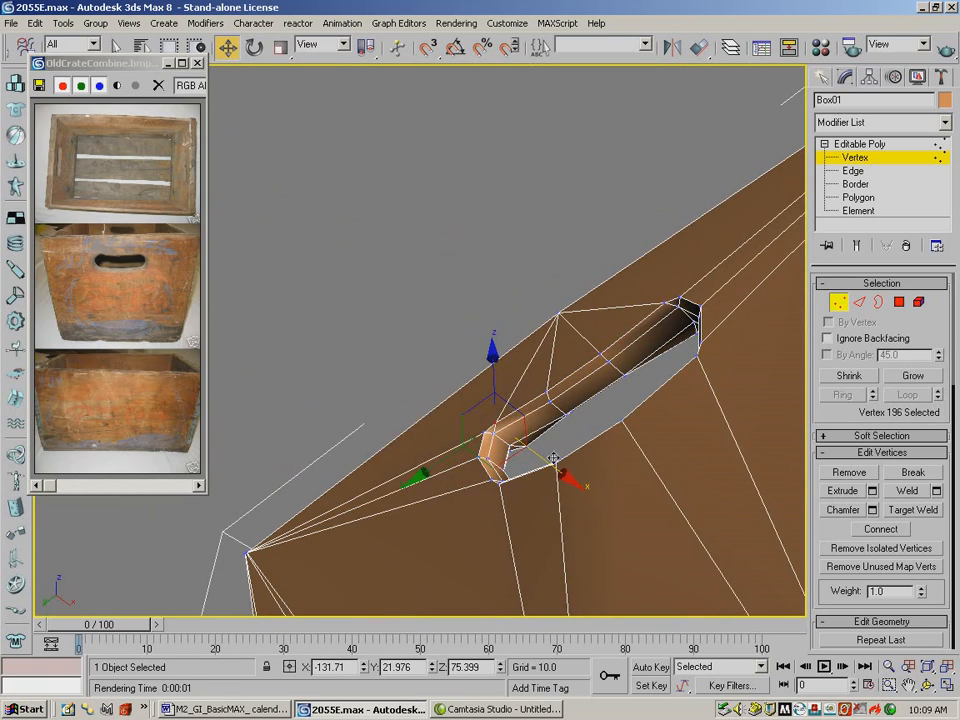
Render the outer end face around the handle hole to check the shading at the adjusted corner
key(ctrl+r)
drag(471, 328, 607, 365)
click(952, 56)
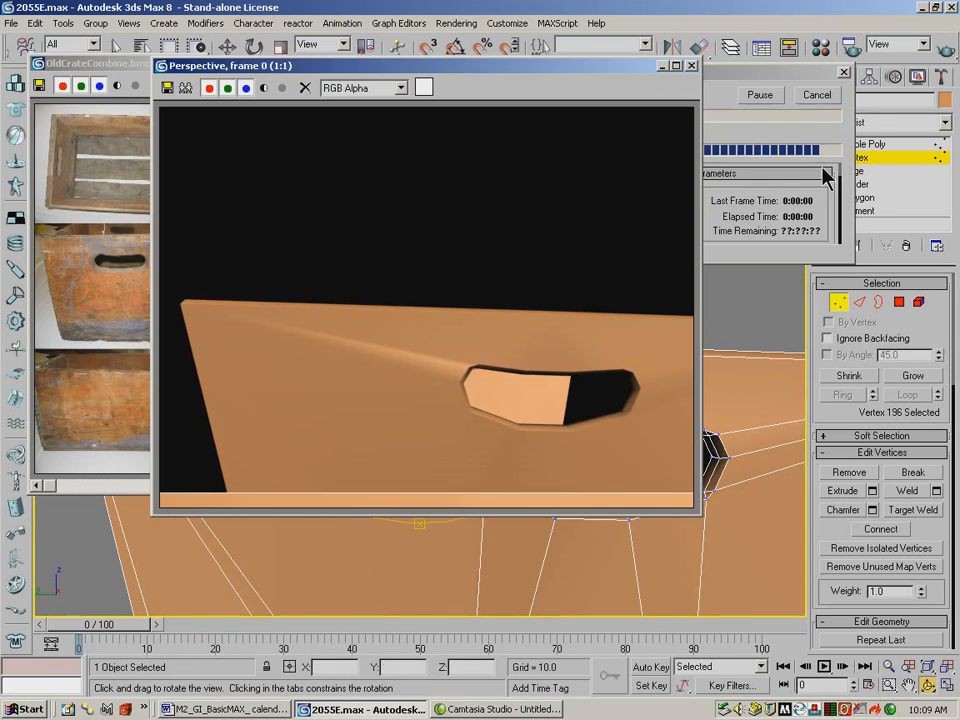
click(692, 66)
Select the rim vertex beside the handle hole's upper corner and move it along X to about -131.5
drag(553, 444, 414, 412)
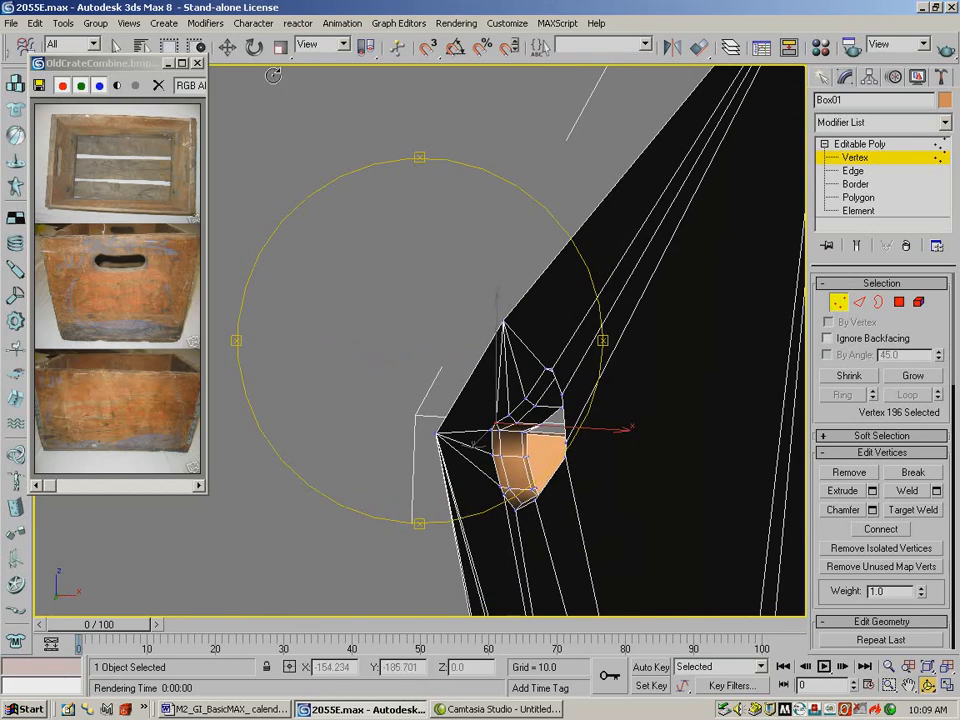
right_click(236, 92)
click(493, 433)
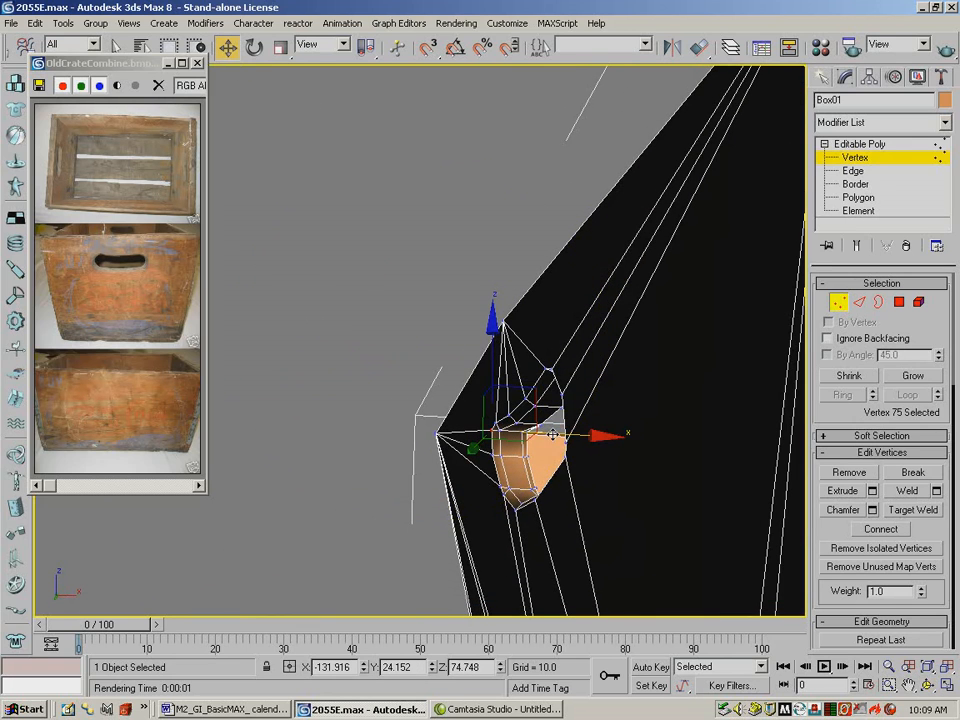
drag(556, 433, 576, 431)
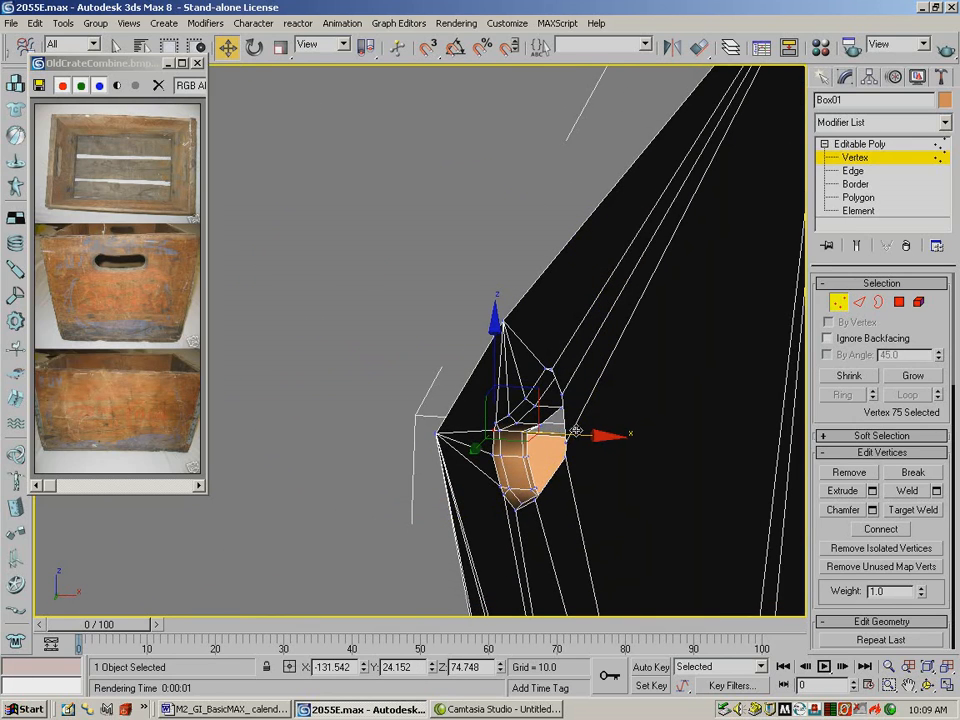
Render the handle hole edge-on and again facing the outer end face to check the shading after the vertex move
click(945, 47)
click(688, 100)
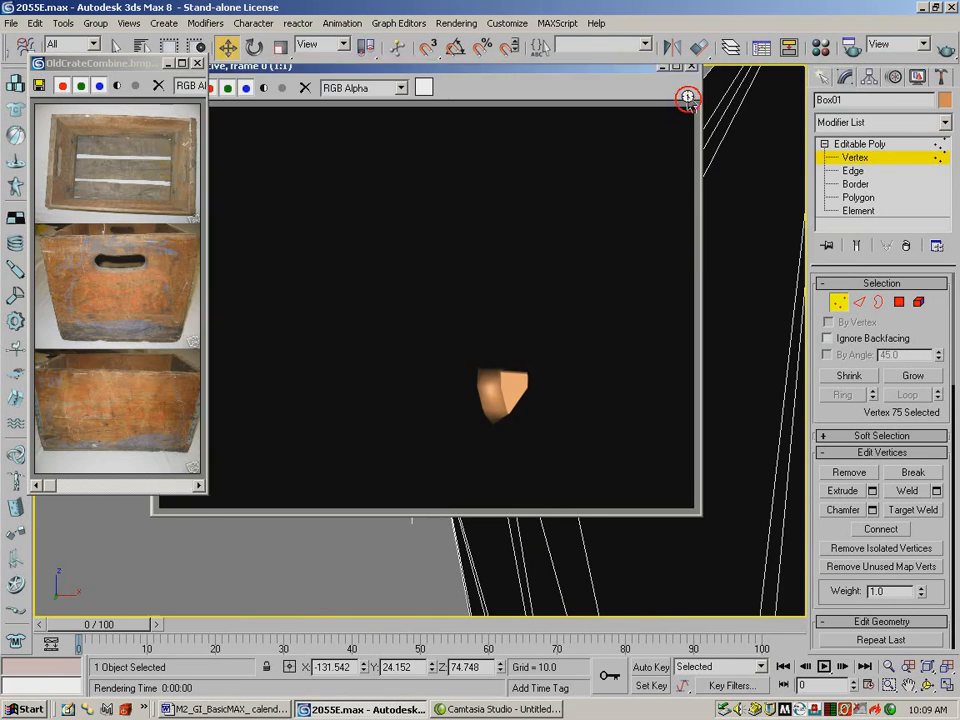
click(691, 67)
click(928, 685)
drag(750, 542, 717, 305)
click(945, 50)
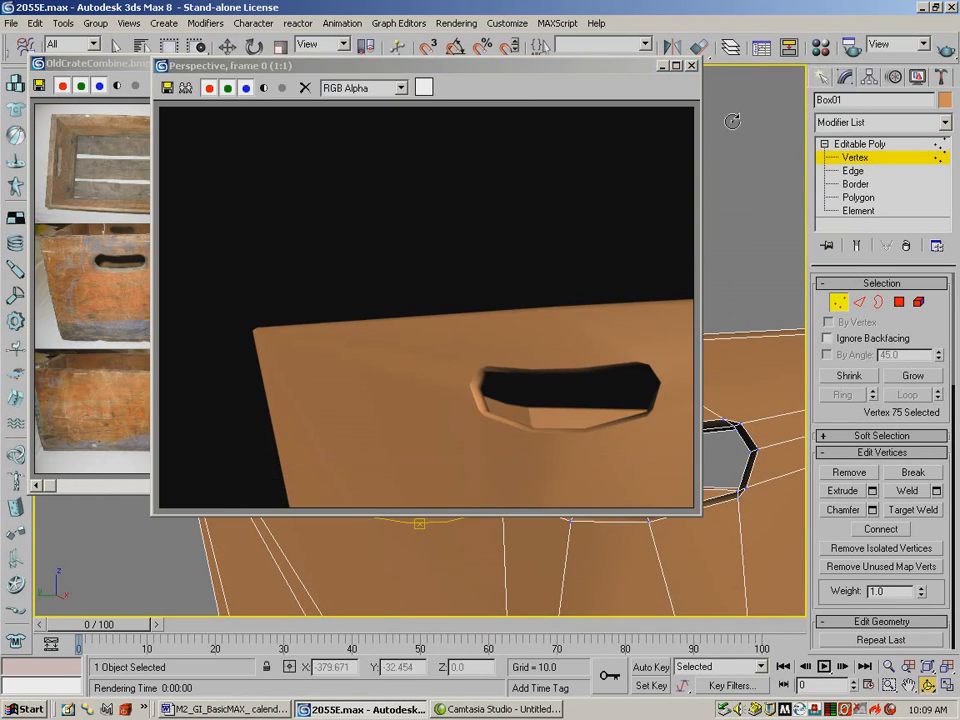
click(691, 67)
Render the whole crate from above to review the shading of the interior and rim
drag(476, 439, 541, 483)
click(888, 667)
drag(577, 260, 580, 394)
click(924, 686)
drag(461, 349, 392, 396)
click(945, 47)
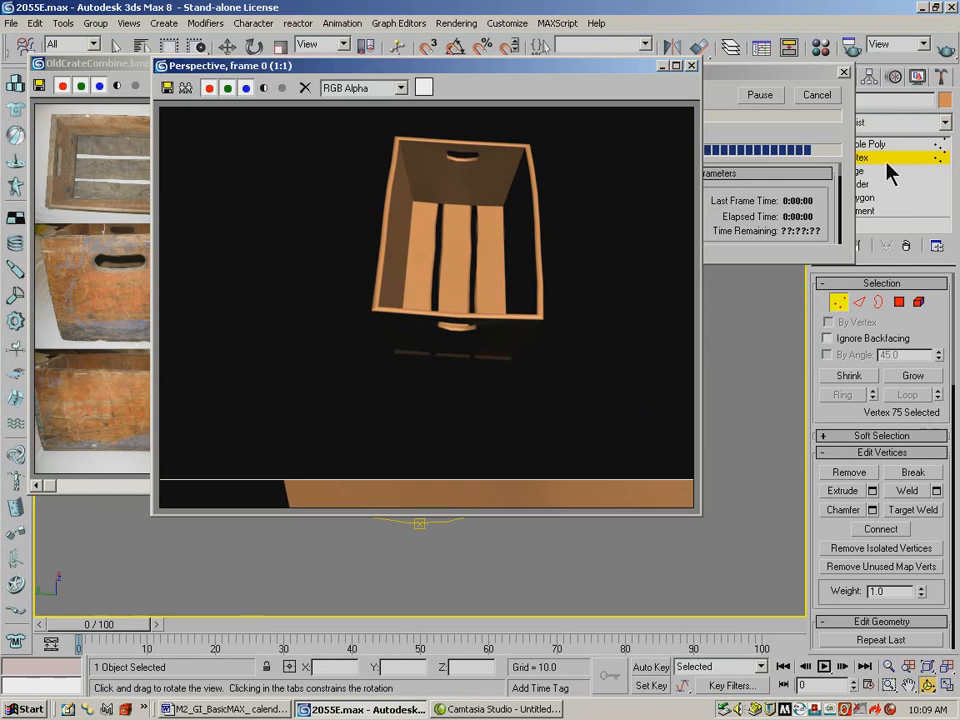
click(692, 66)
Render the whole crate from the long side and then its opposite end face to compare the shading
drag(426, 334, 432, 382)
click(943, 58)
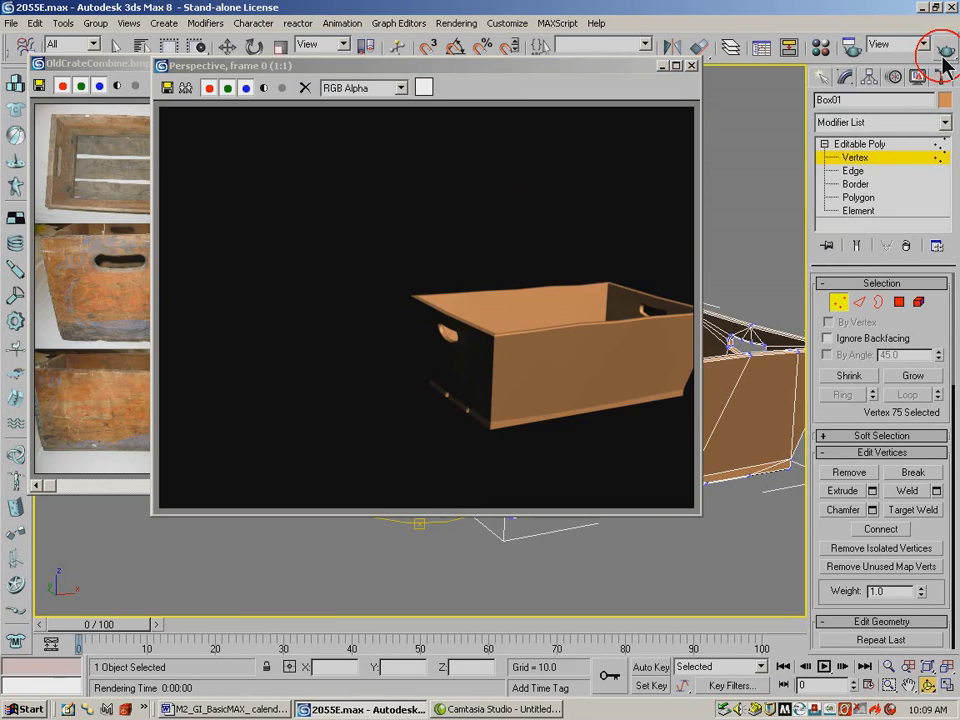
click(690, 66)
drag(634, 448, 481, 420)
click(940, 43)
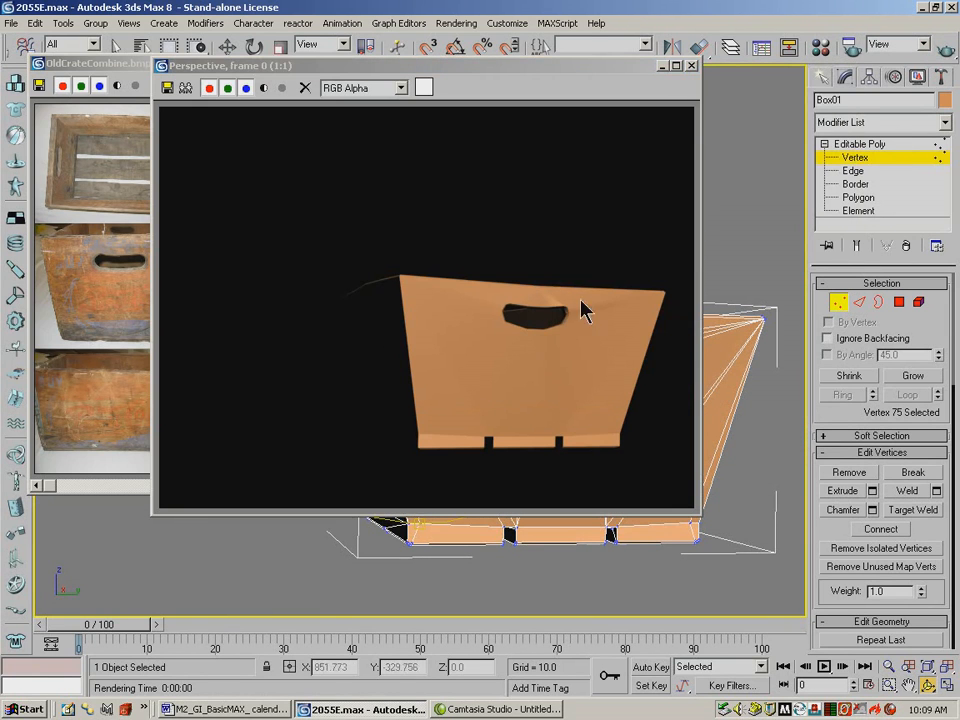
click(690, 66)
On the opposite end, adjust the handle hole's upper corner vertices along X, placing the outer one at about 121.6
click(888, 665)
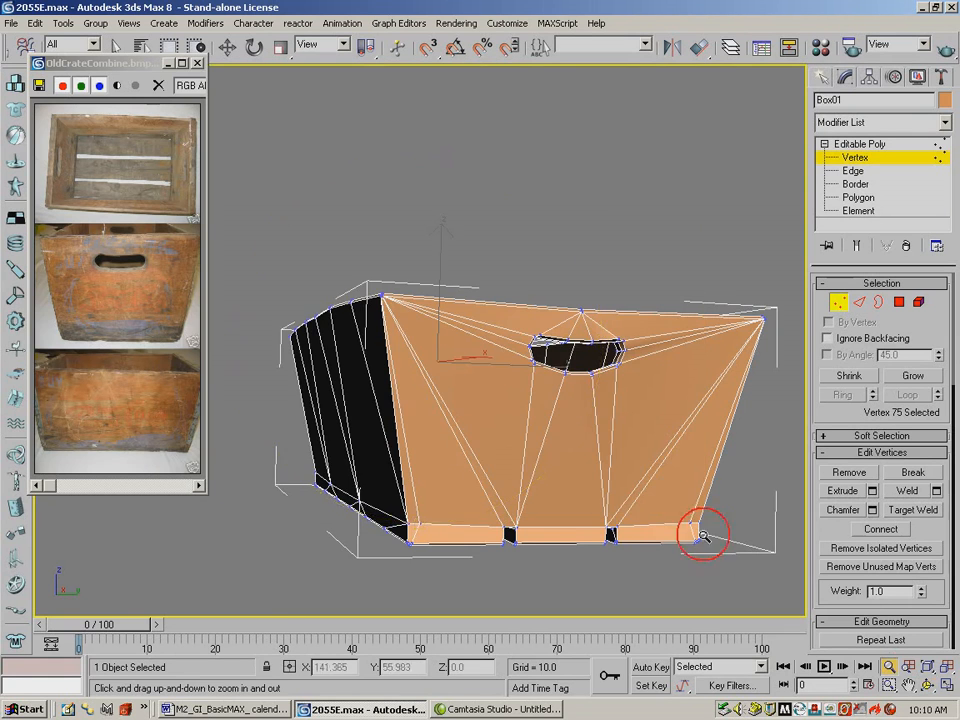
drag(701, 527, 593, 440)
click(908, 685)
drag(684, 444, 641, 441)
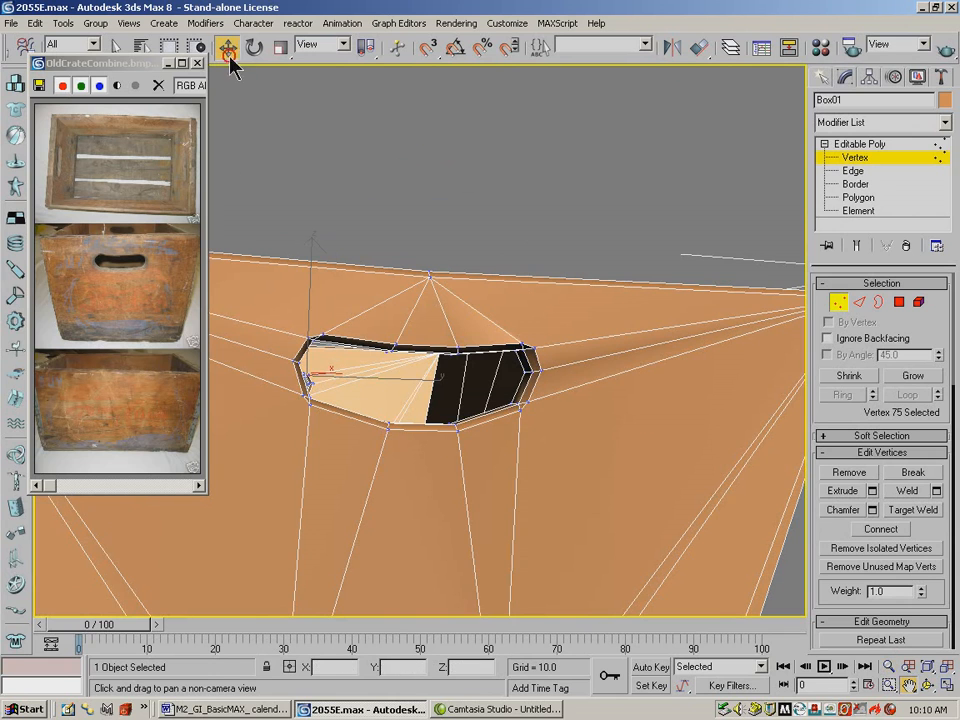
click(229, 55)
click(928, 685)
drag(520, 380, 527, 398)
click(228, 47)
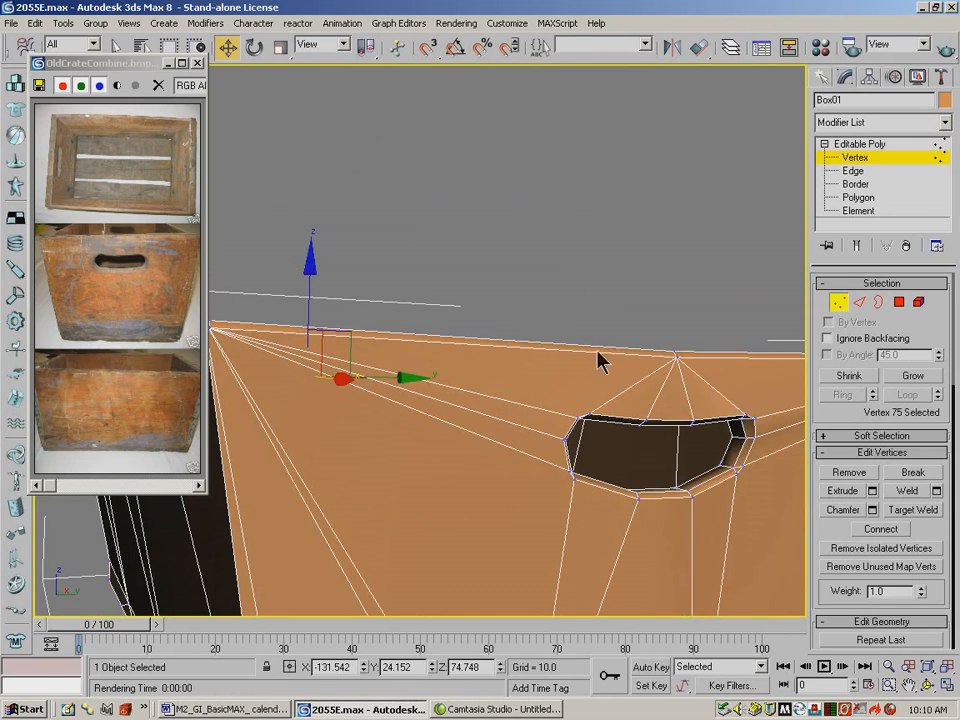
click(744, 415)
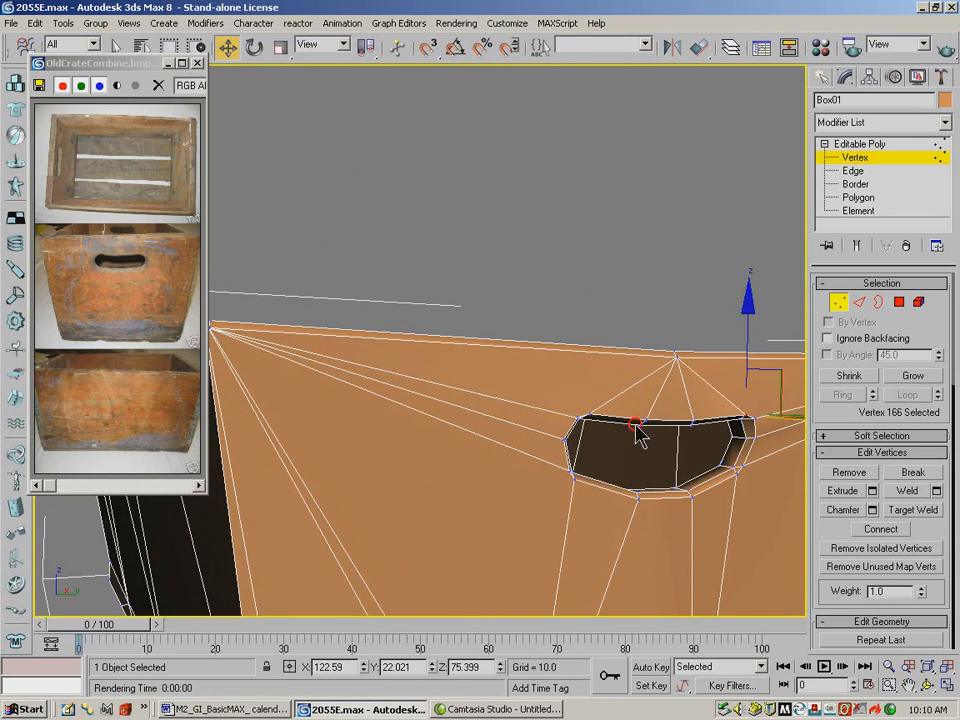
click(745, 490)
click(745, 413)
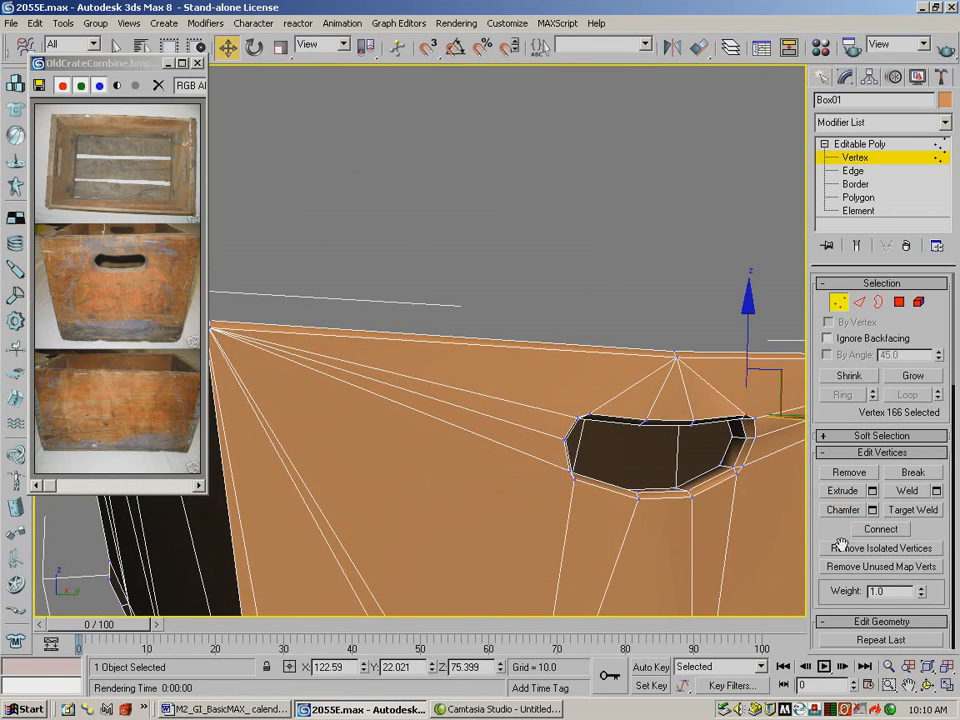
click(928, 685)
drag(761, 531, 575, 272)
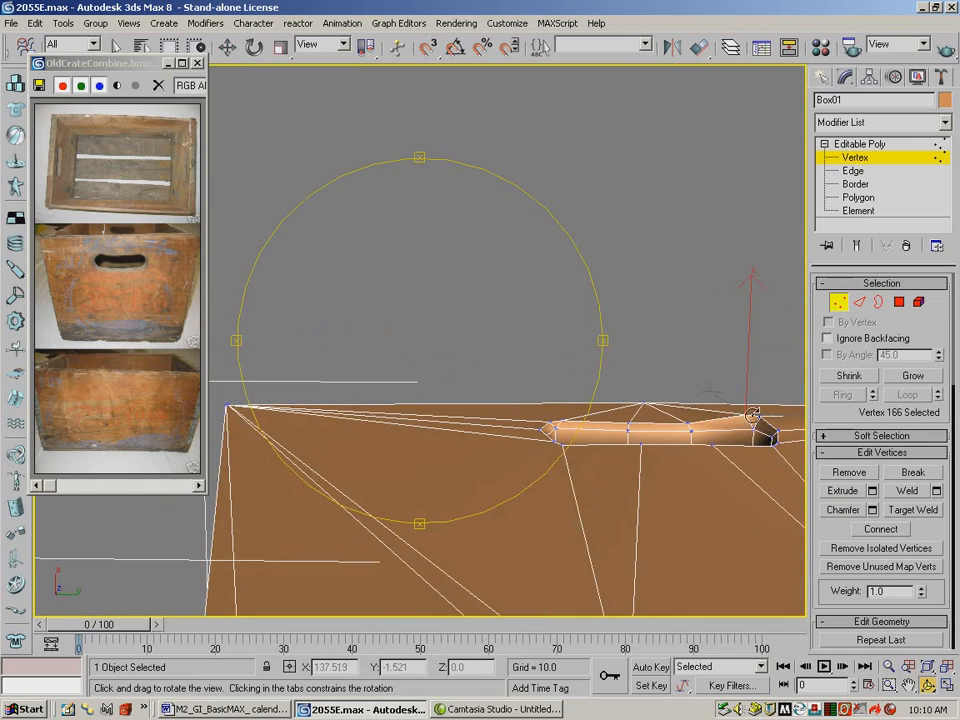
right_click(671, 365)
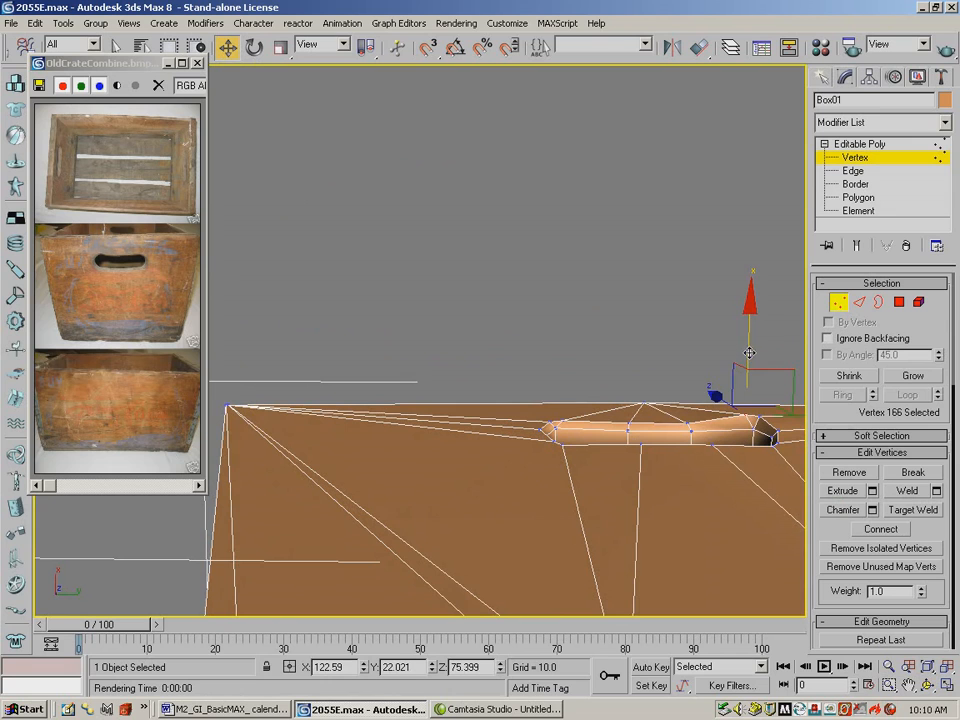
drag(749, 352, 765, 348)
click(762, 414)
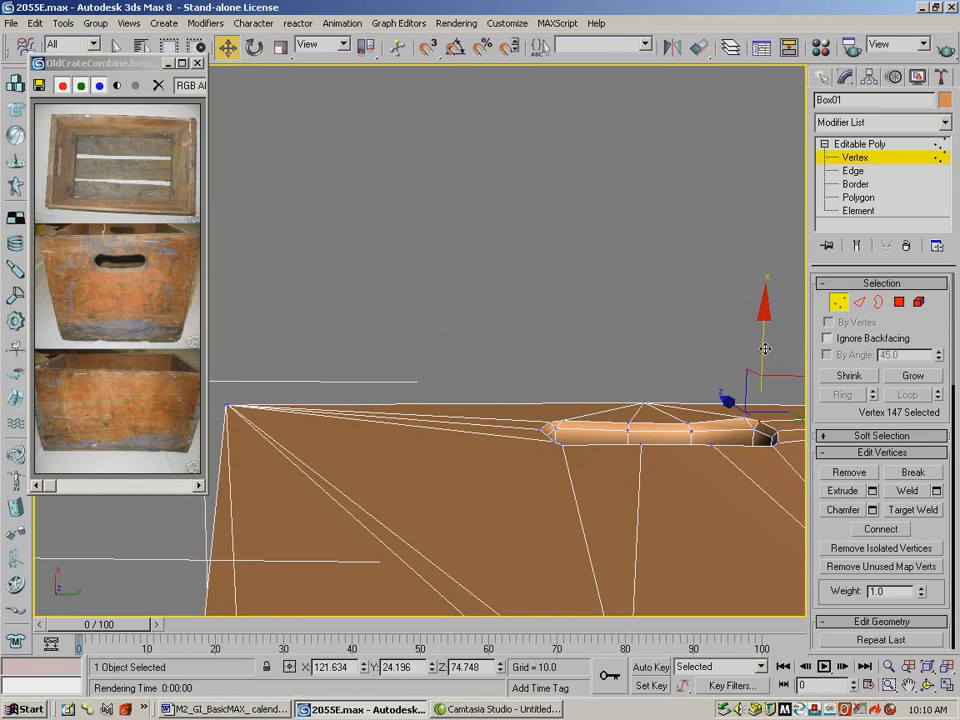
Nudge the two middle vertices on the handle hole's upper edge along X, placing the second at about 121.5
click(688, 423)
drag(692, 368, 693, 368)
click(644, 401)
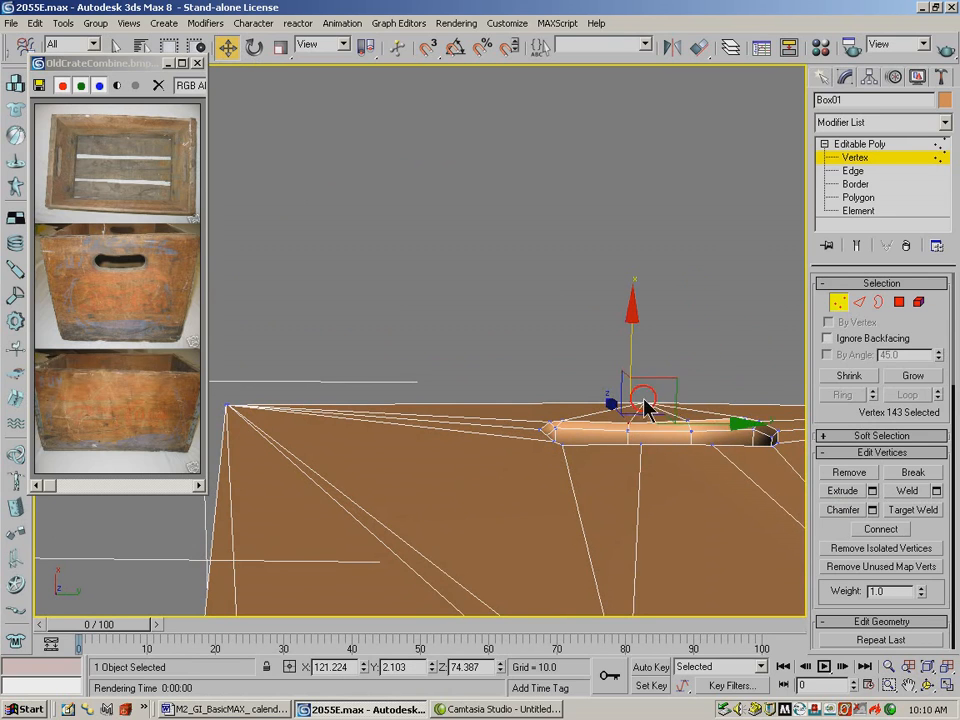
drag(633, 367, 634, 367)
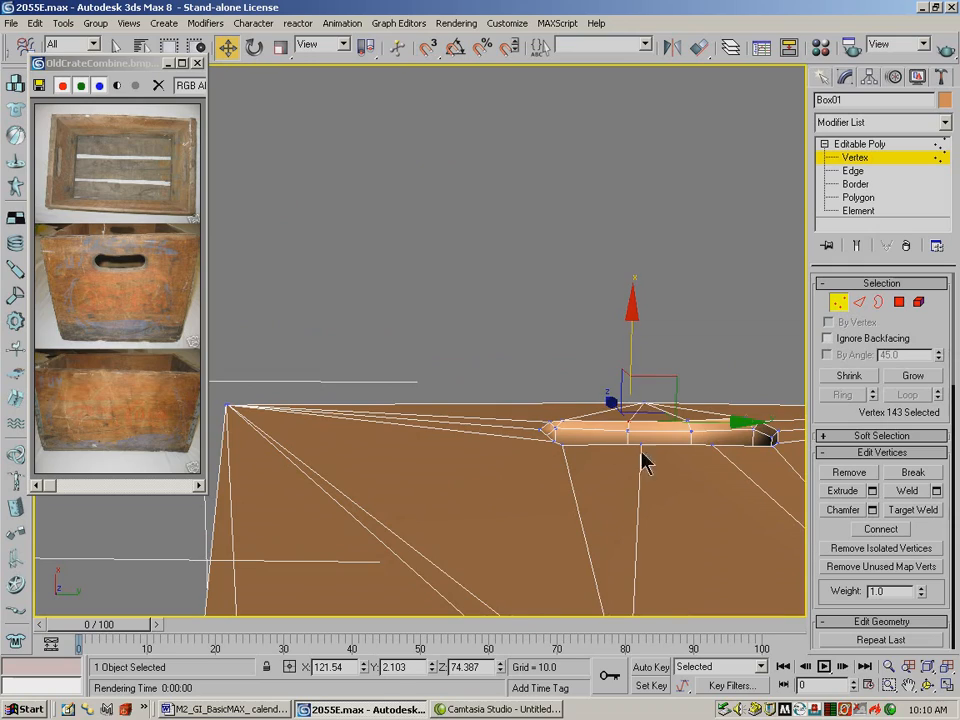
Render the opposite end face at an angle to check the shading around its handle hole
click(928, 686)
drag(551, 354, 615, 475)
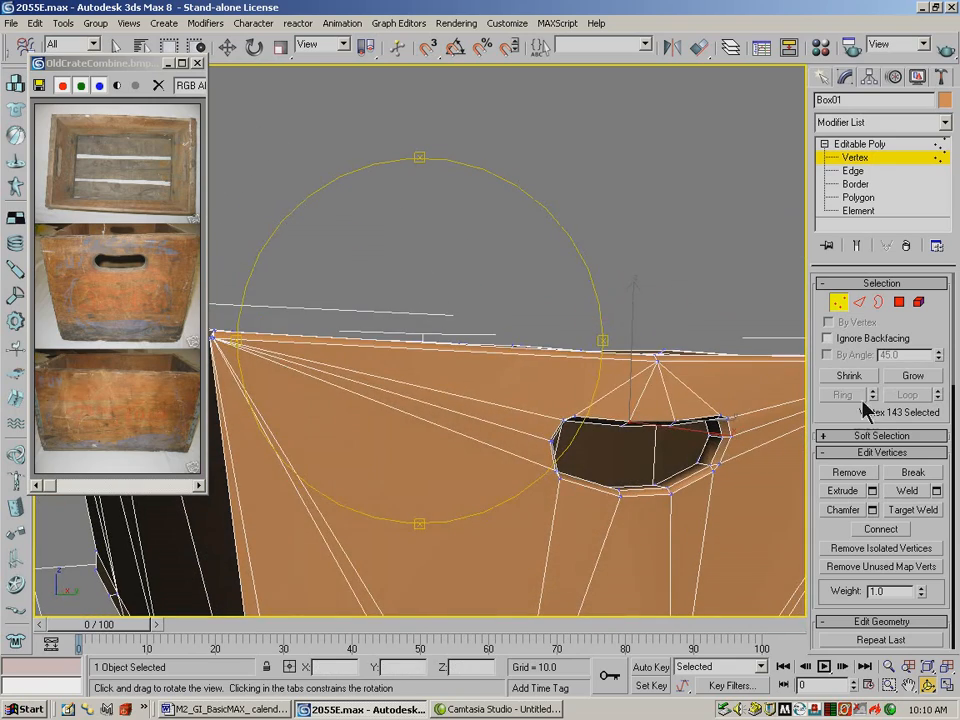
click(944, 46)
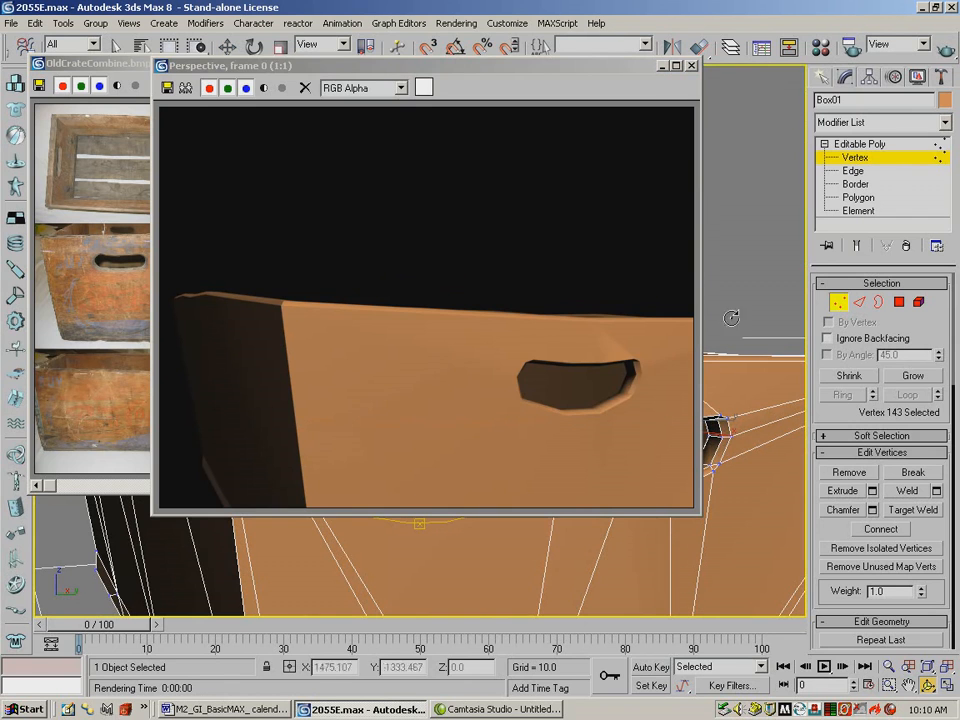
click(691, 66)
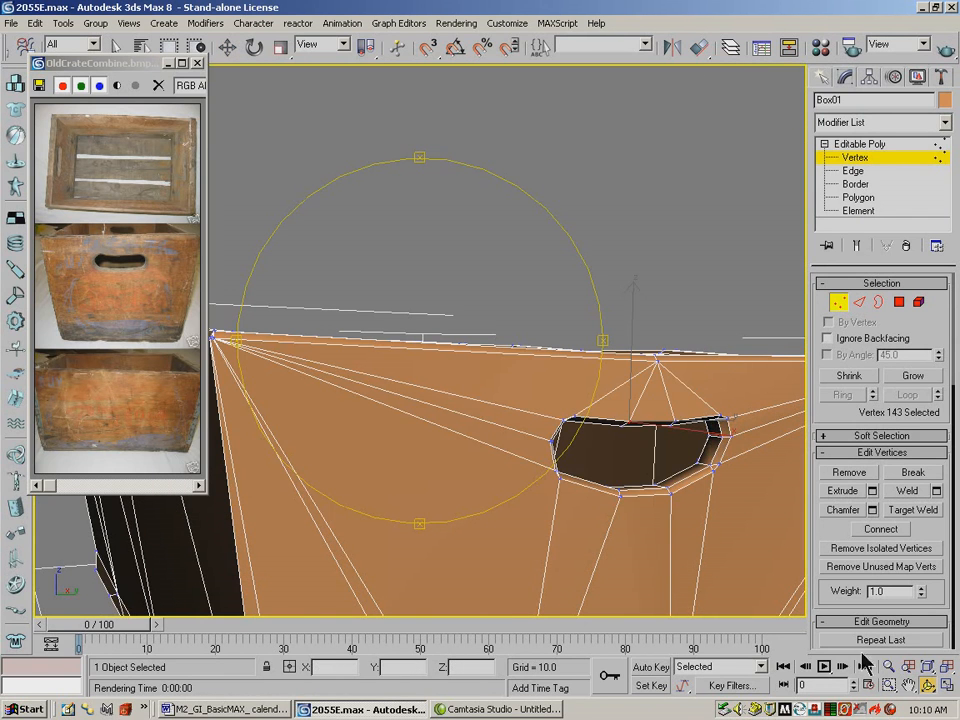
Reselect the vertex at this handle hole's upper corner and move it along X to about 121.7
click(906, 686)
mouse_move(628, 441)
mouse_down()
mouse_move(600, 435)
mouse_move(626, 441)
mouse_up()
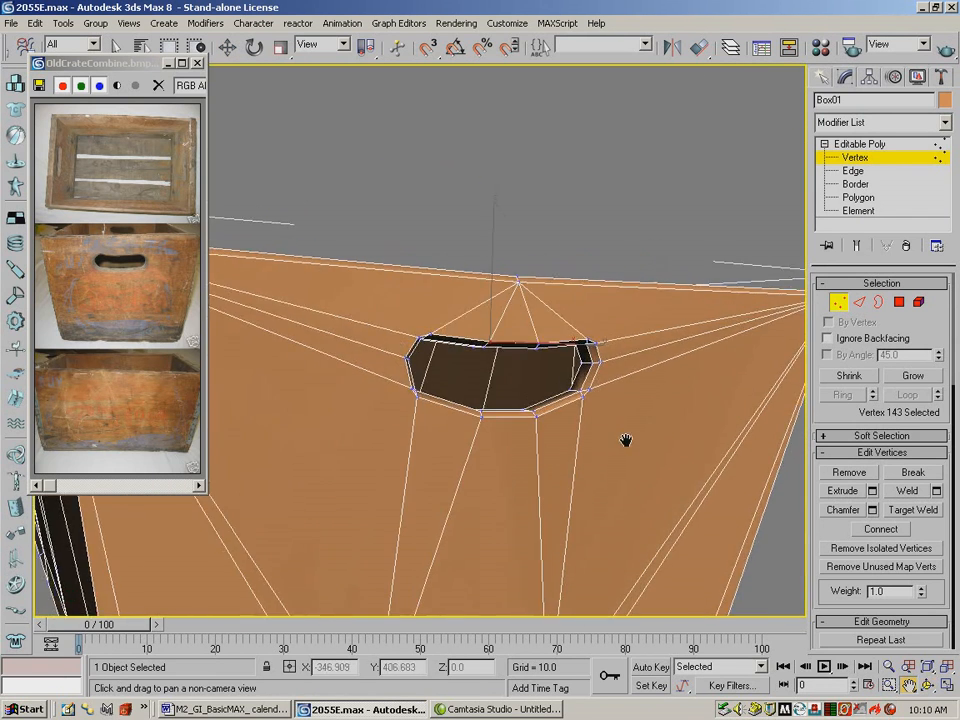
click(888, 667)
scroll(624, 473, up, 2)
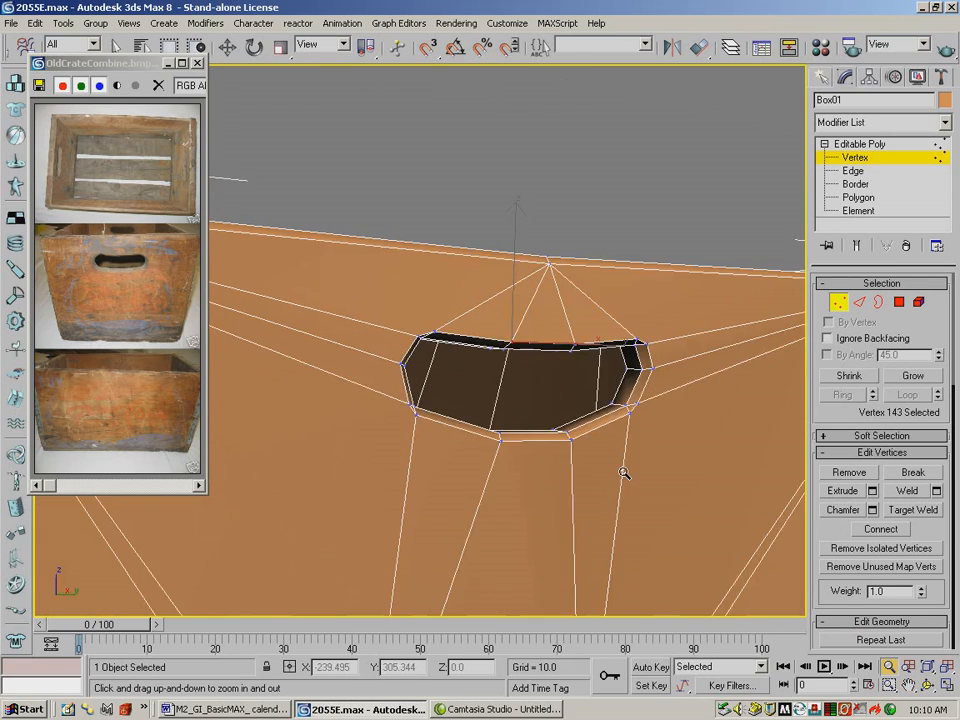
scroll(624, 471, up, 2)
click(927, 685)
drag(674, 396, 670, 384)
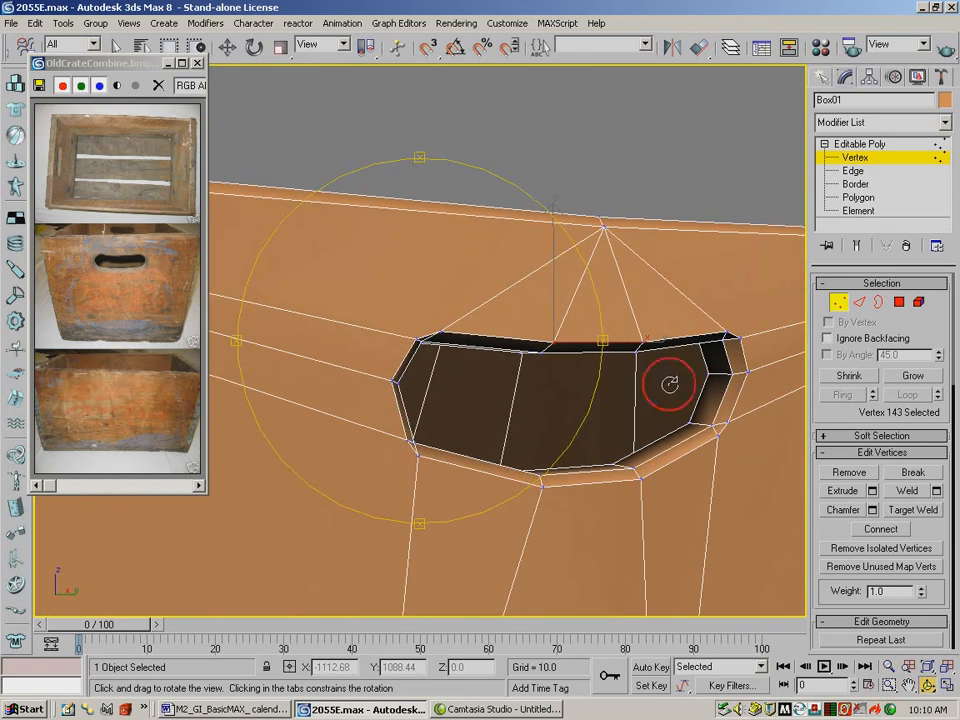
drag(530, 373, 540, 249)
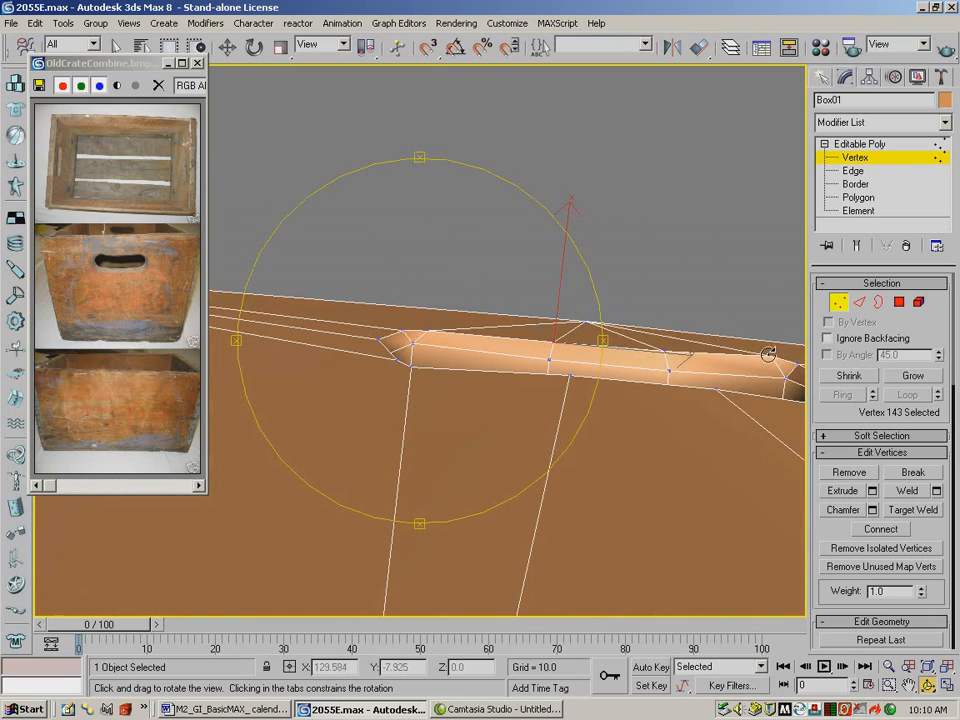
right_click(245, 64)
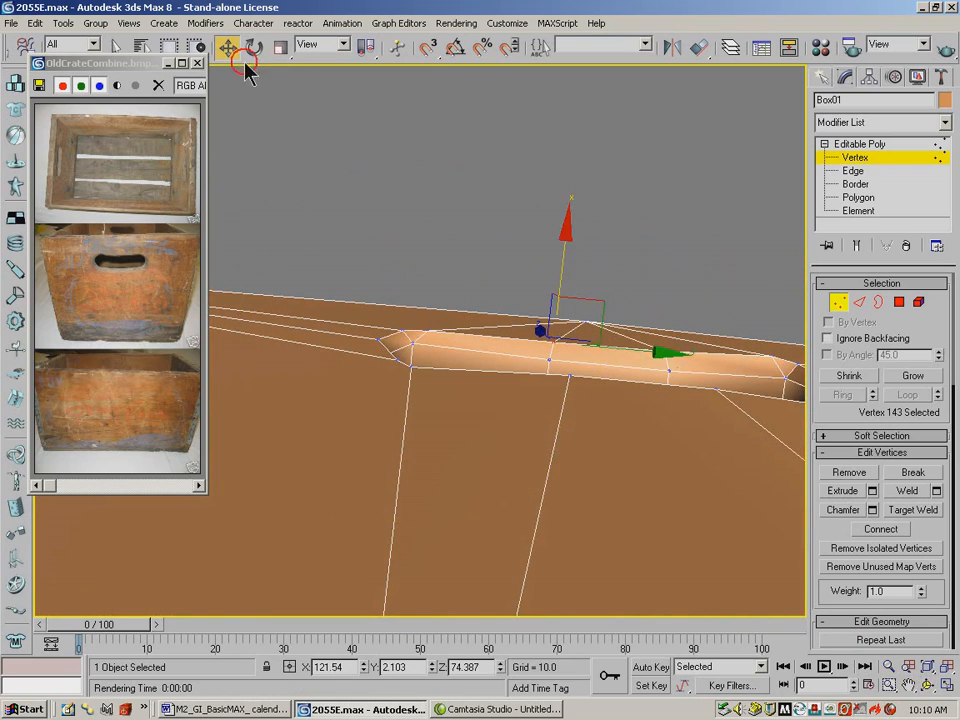
click(763, 345)
drag(784, 291, 782, 298)
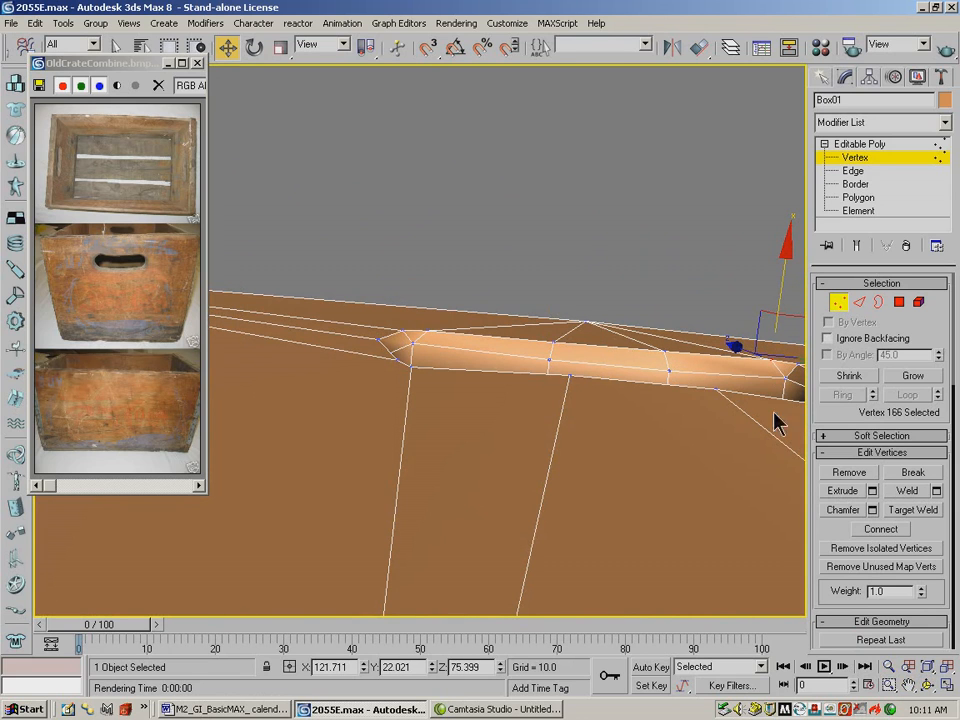
Select the bevel vertex next to the upper corner and examine the handle hole's rim from the side
click(784, 378)
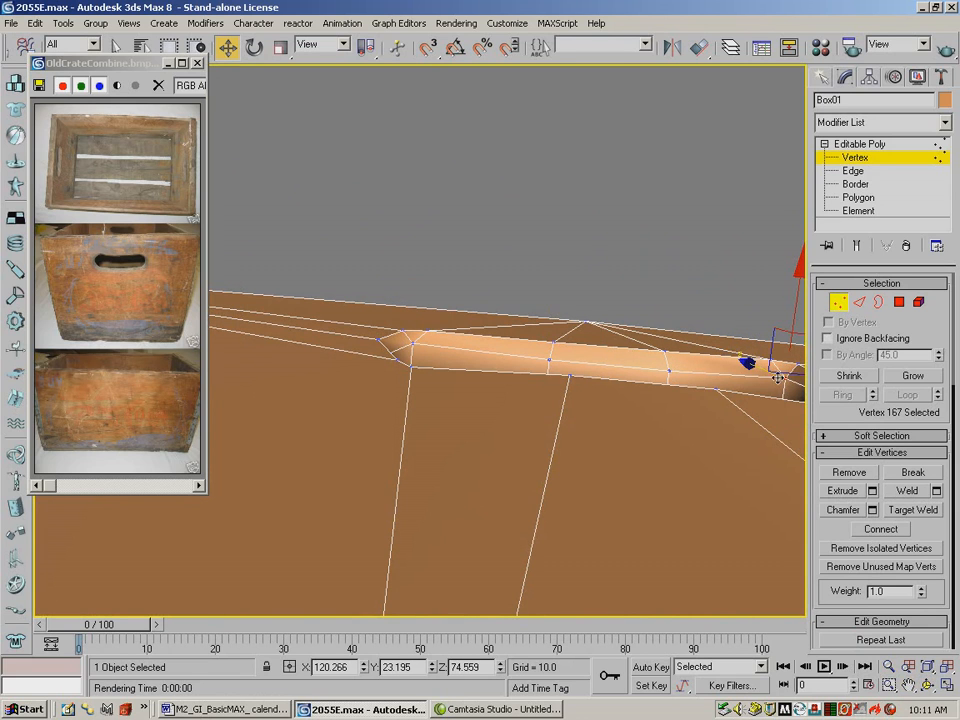
key(ctrl+r)
drag(540, 368, 574, 476)
right_click(908, 688)
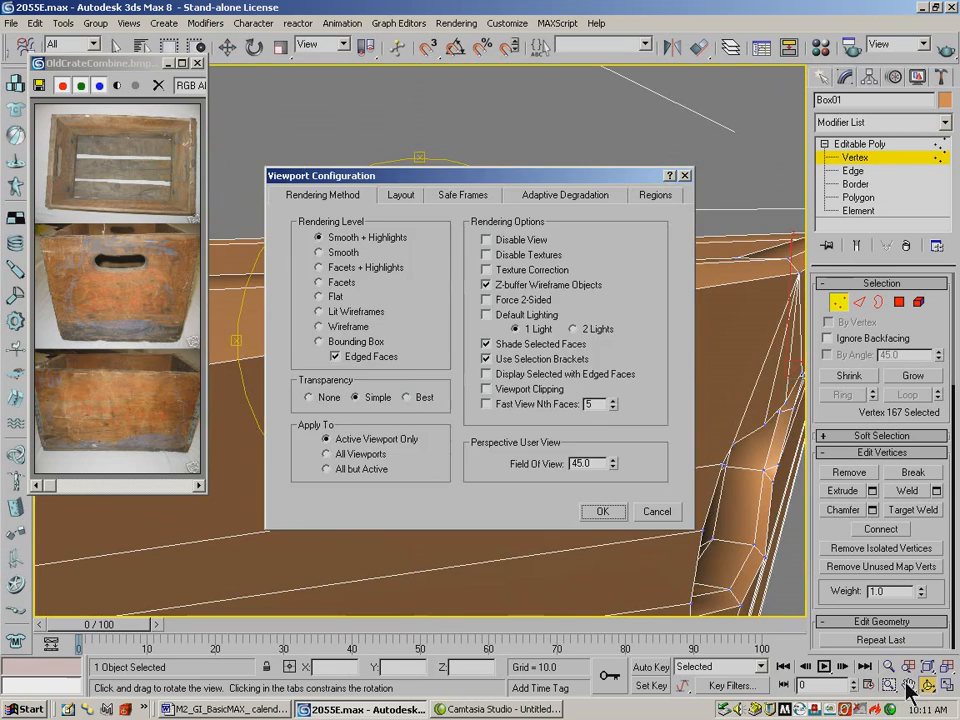
click(656, 511)
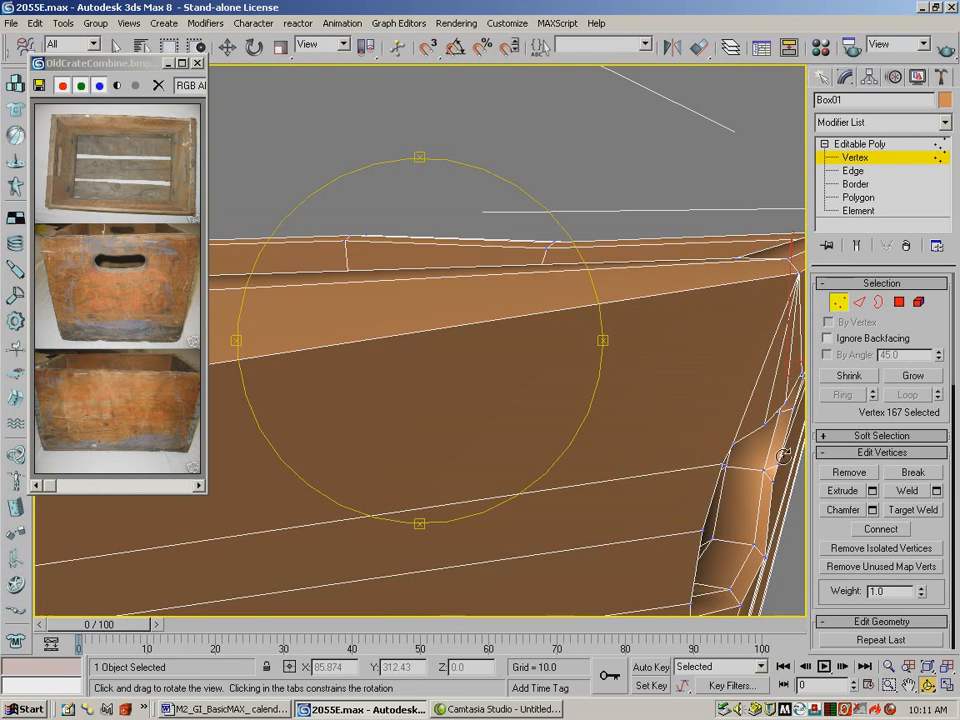
click(907, 685)
drag(688, 510, 685, 452)
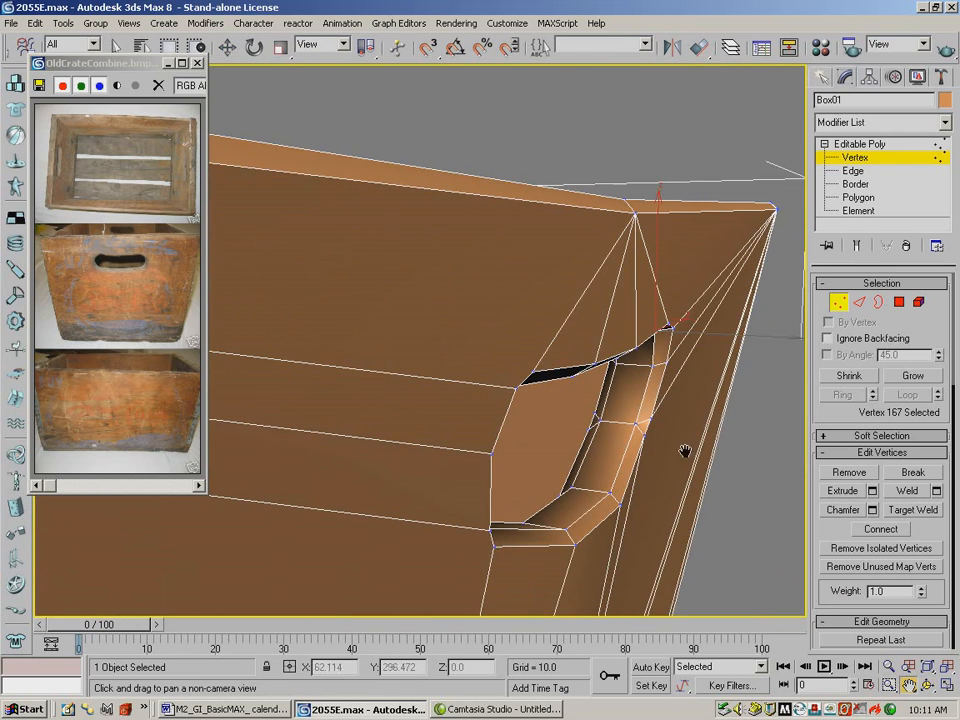
Render the end face straight on at the handle hole to check the smoothed shading around the rim
click(928, 685)
drag(507, 407, 402, 390)
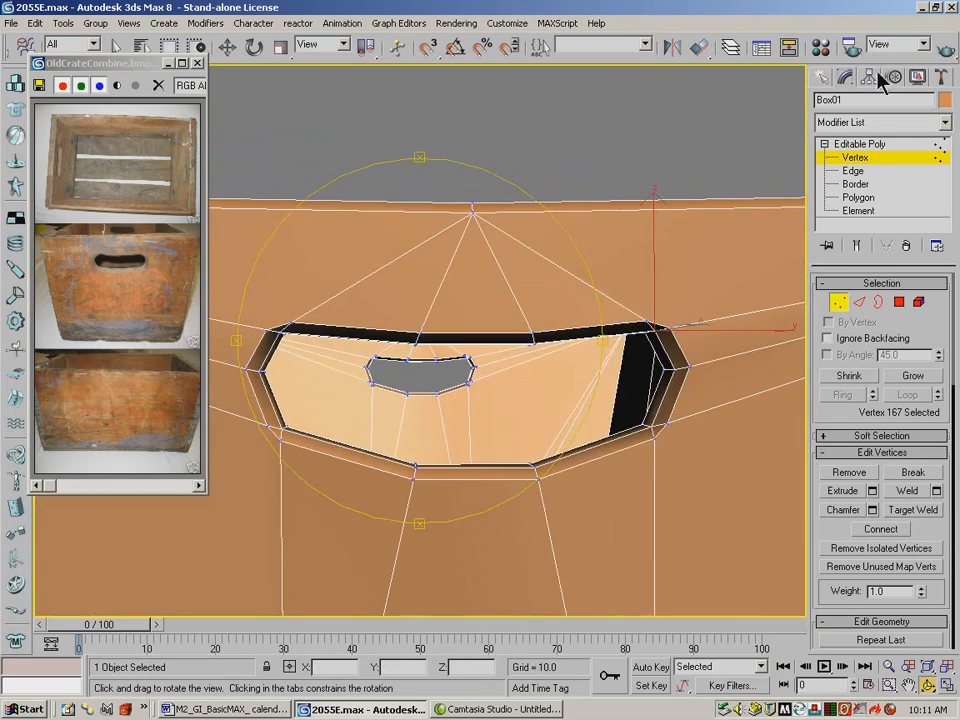
click(945, 50)
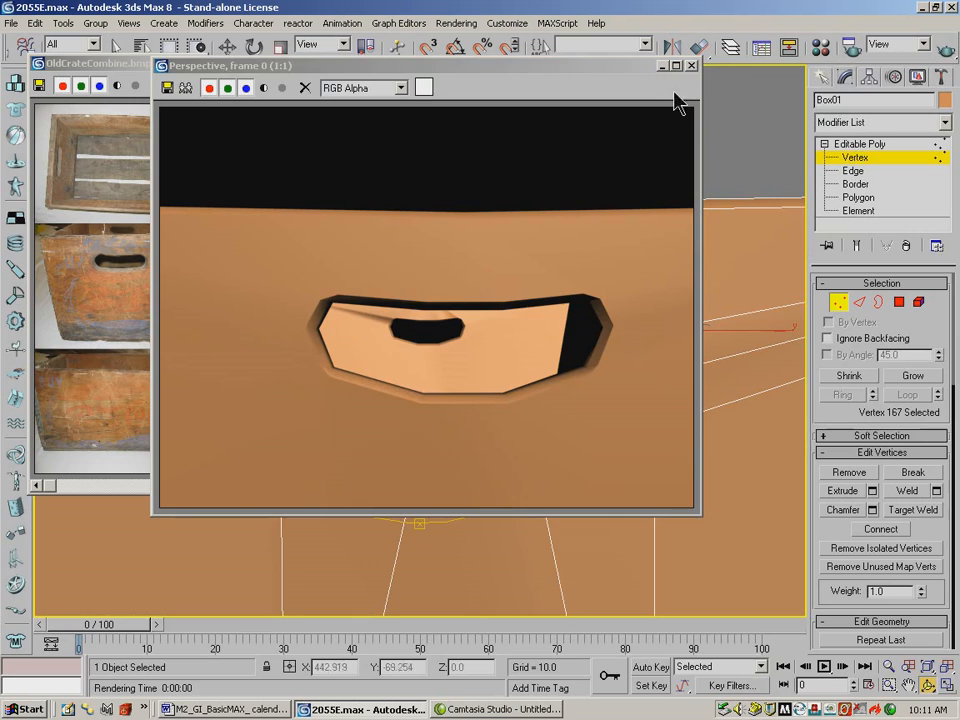
click(691, 65)
drag(444, 321, 447, 350)
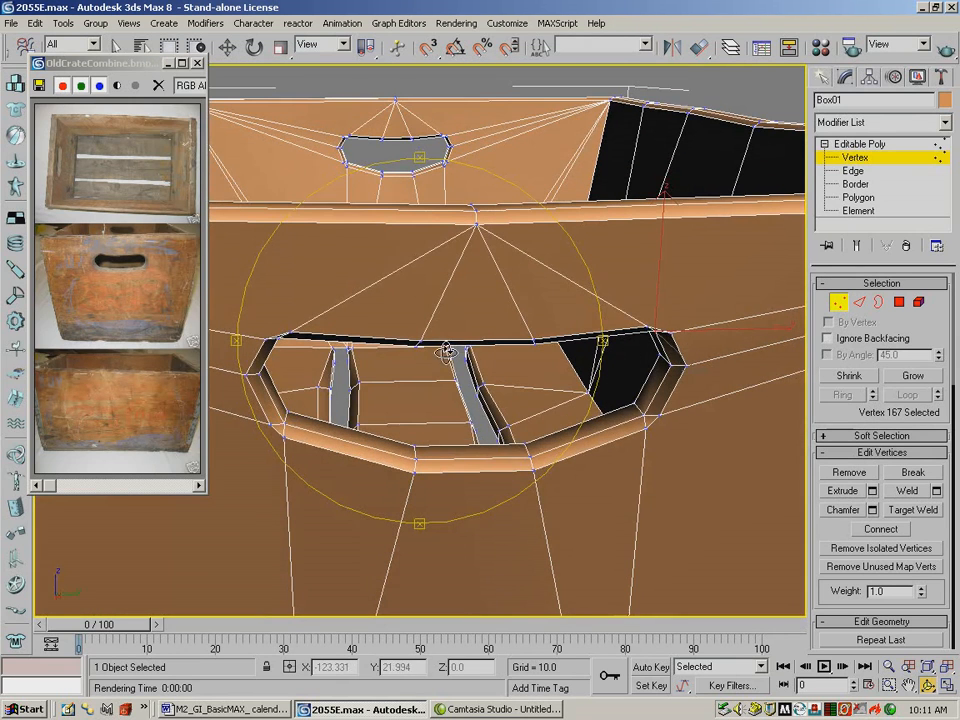
Render the inner end face around its handle hole to check the shading there
click(888, 666)
scroll(512, 365, up, 10)
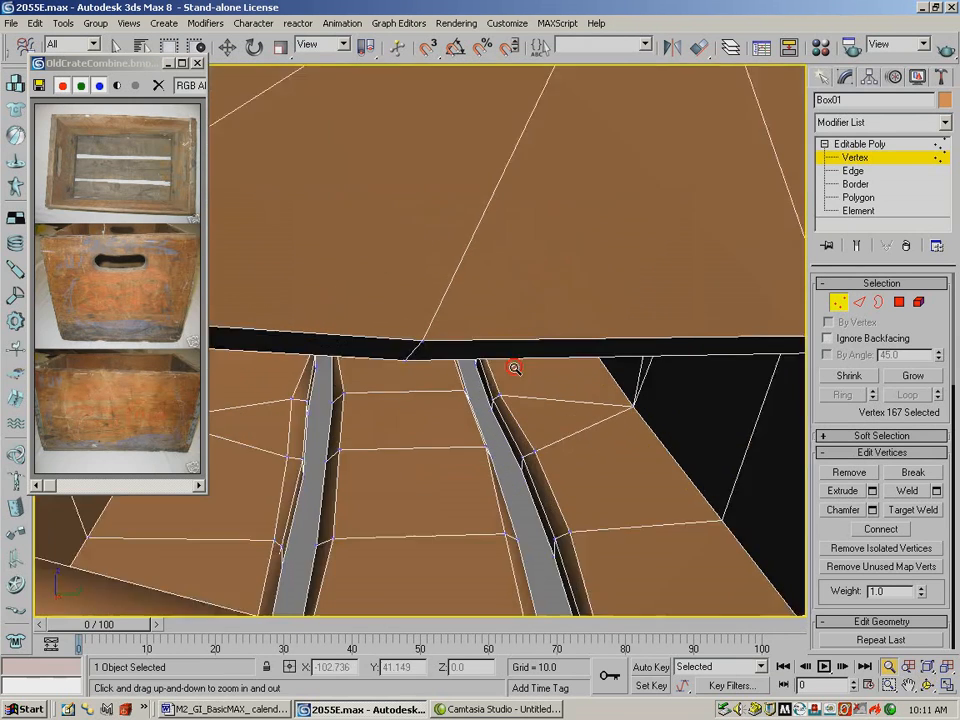
click(908, 685)
drag(767, 540, 730, 204)
click(937, 52)
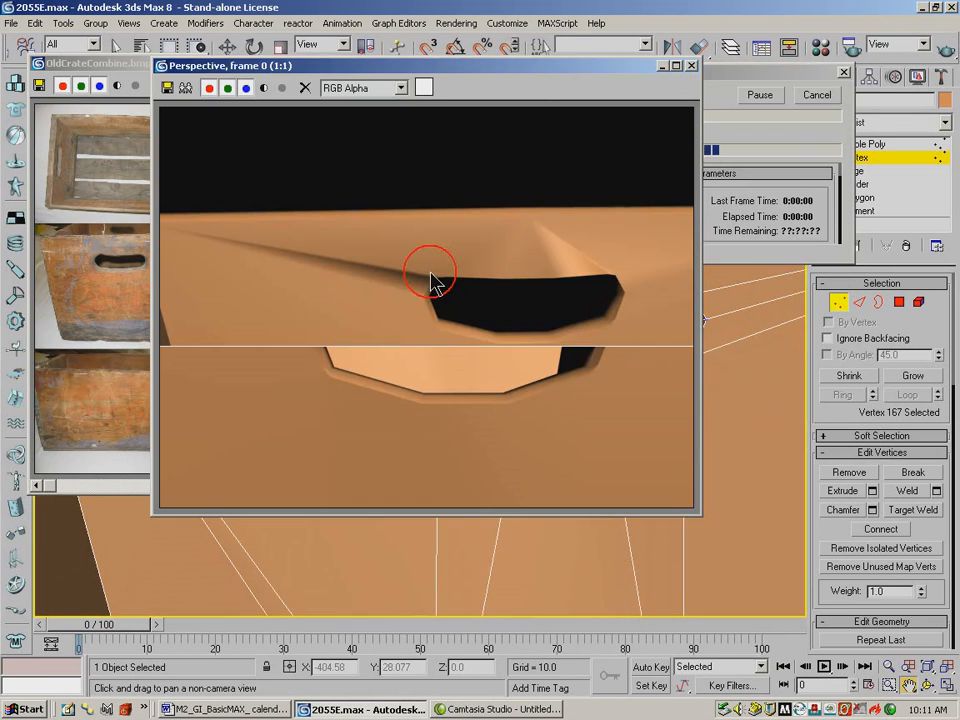
click(690, 65)
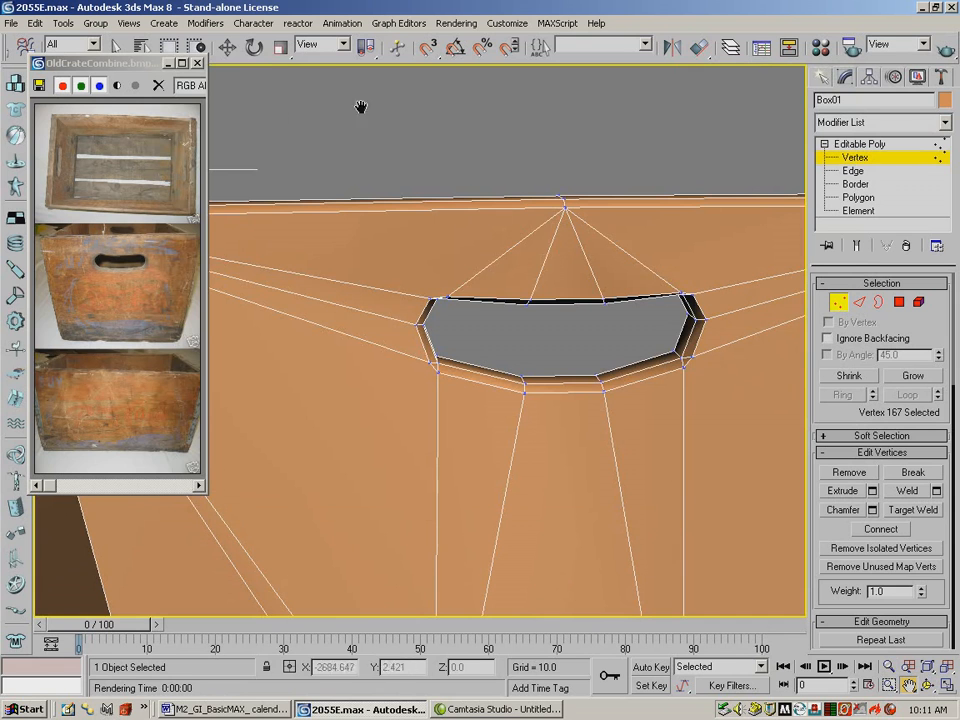
Move the rim vertices at the inner handle hole's two upper corners along X, to about -126.1 and -126.3
click(231, 46)
click(928, 686)
drag(585, 398, 553, 386)
right_click(363, 190)
click(514, 283)
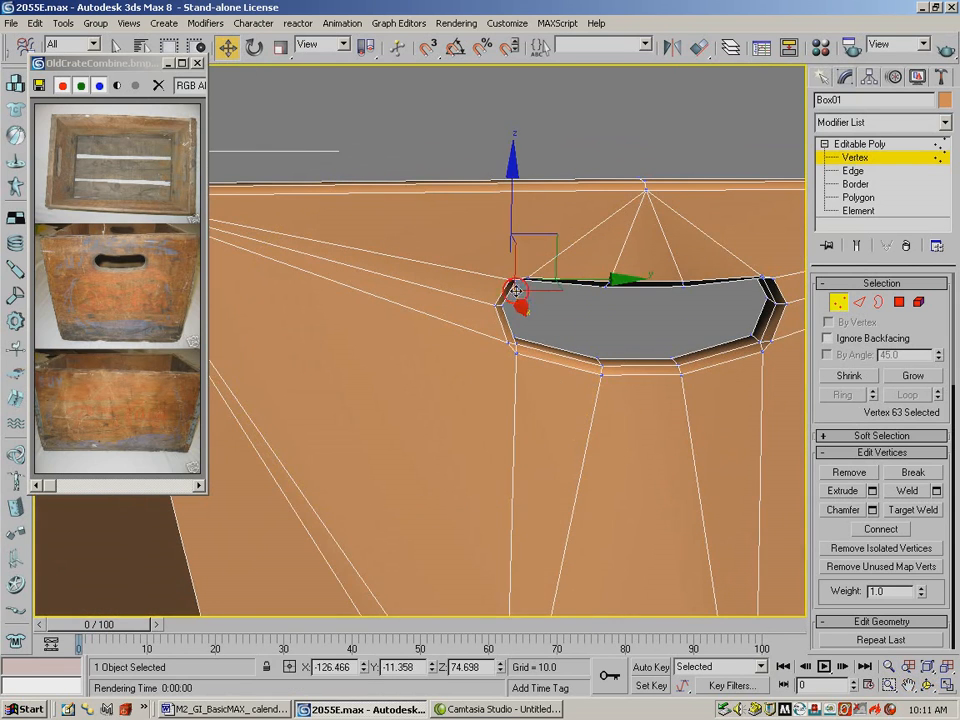
click(928, 686)
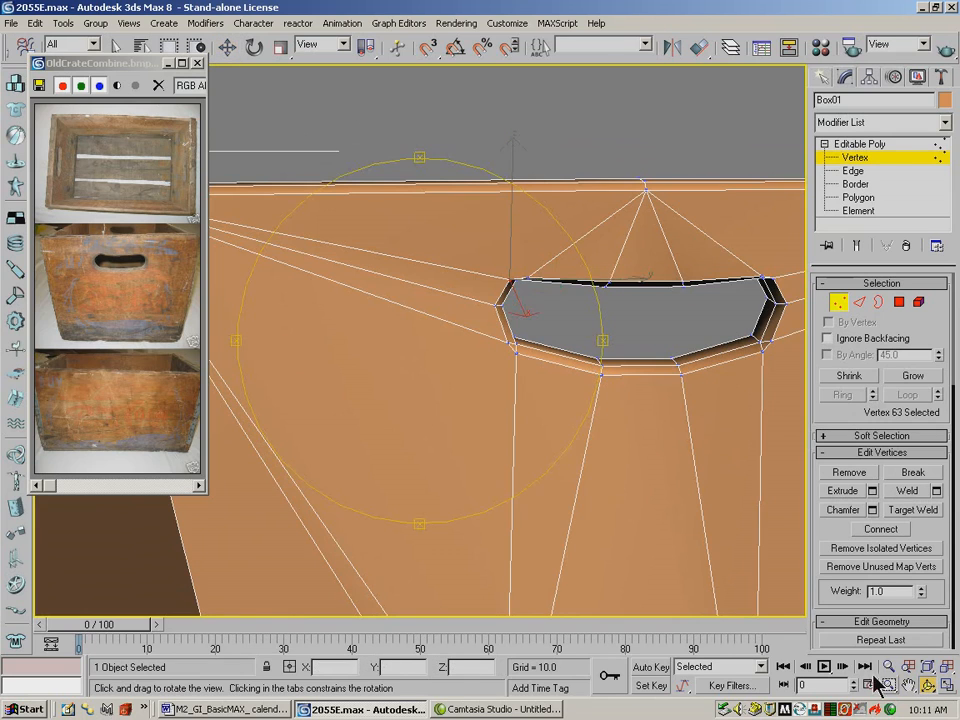
drag(482, 388, 398, 283)
click(228, 46)
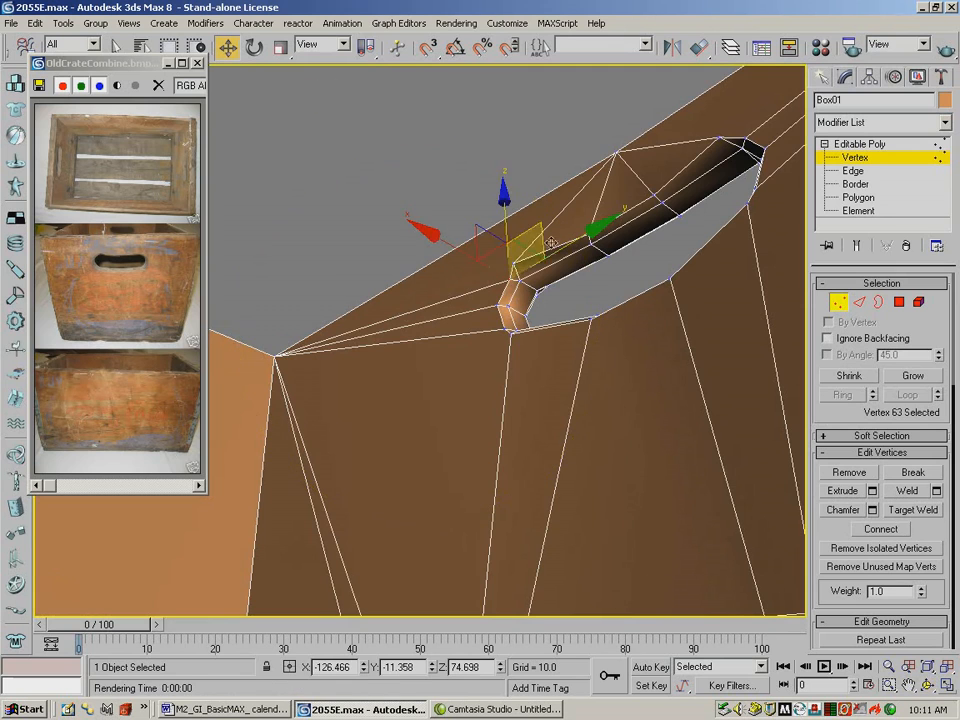
click(521, 252)
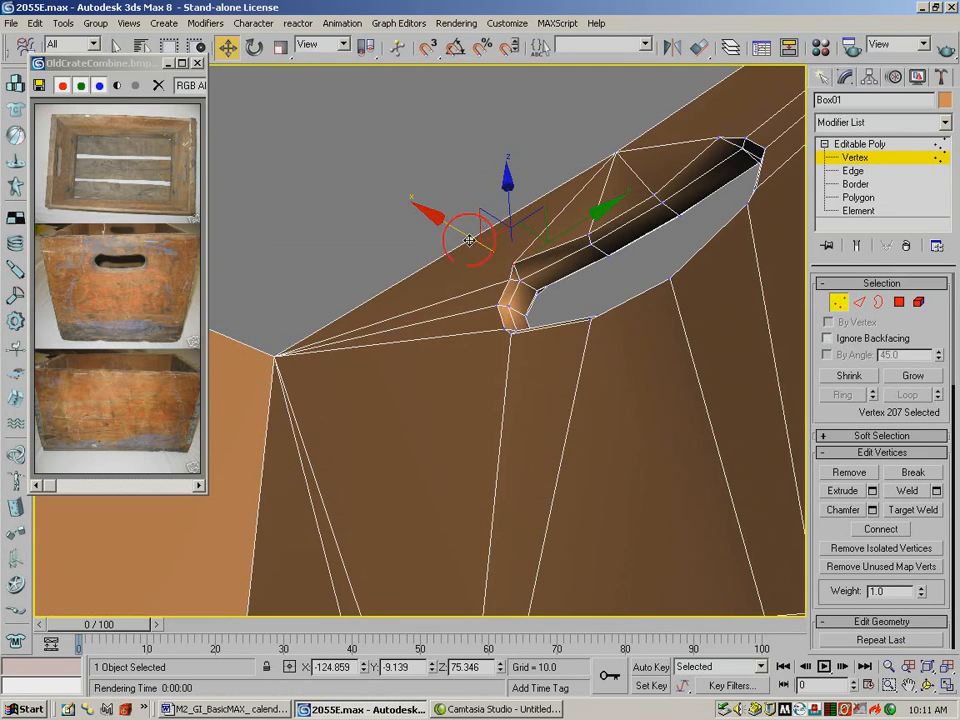
drag(472, 240, 481, 241)
click(688, 110)
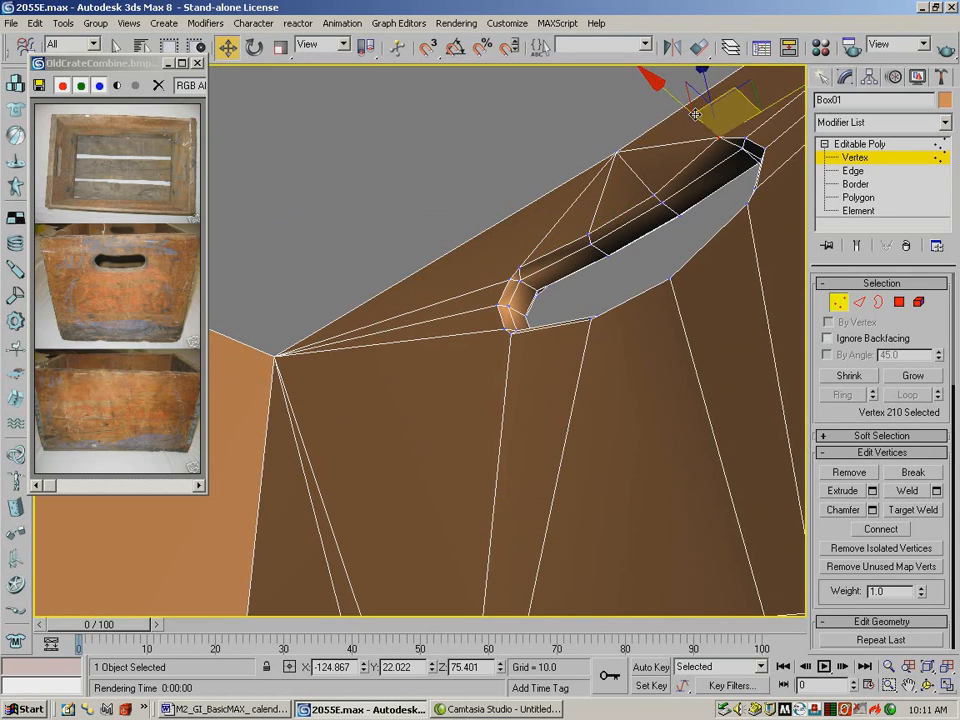
drag(688, 110, 701, 114)
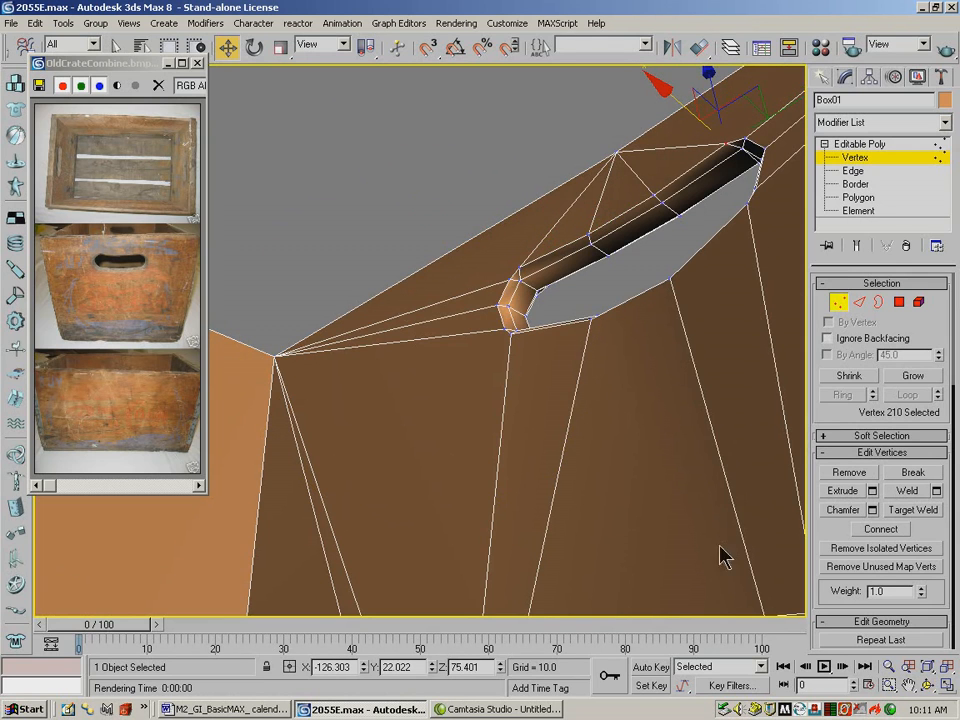
Render the inner end face from the front to check the shading at the moved corner vertices
click(929, 685)
drag(461, 321, 520, 390)
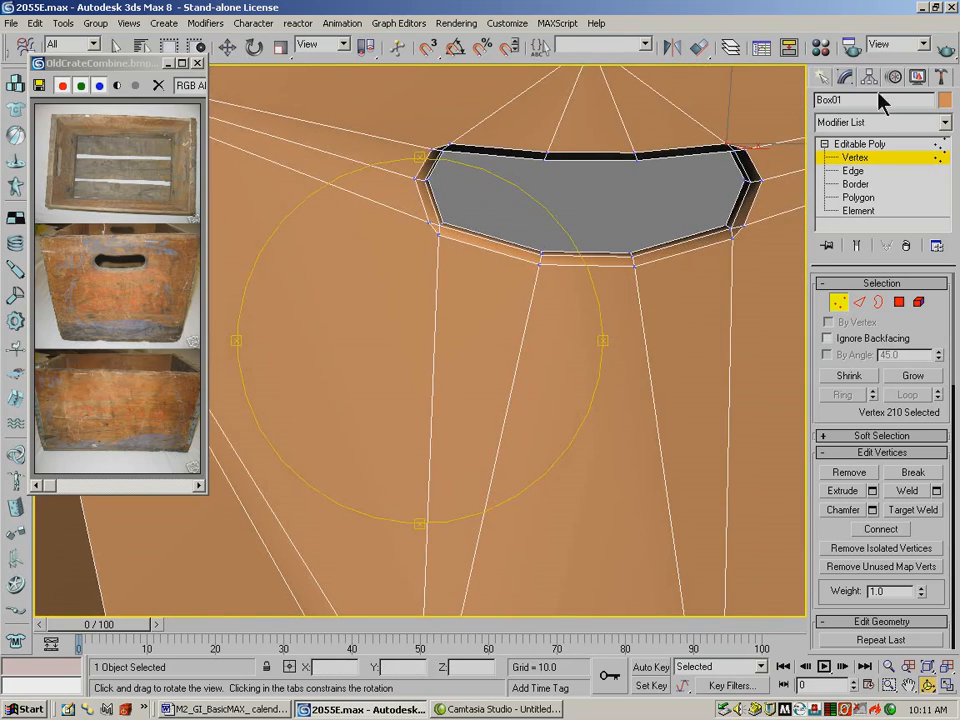
click(945, 47)
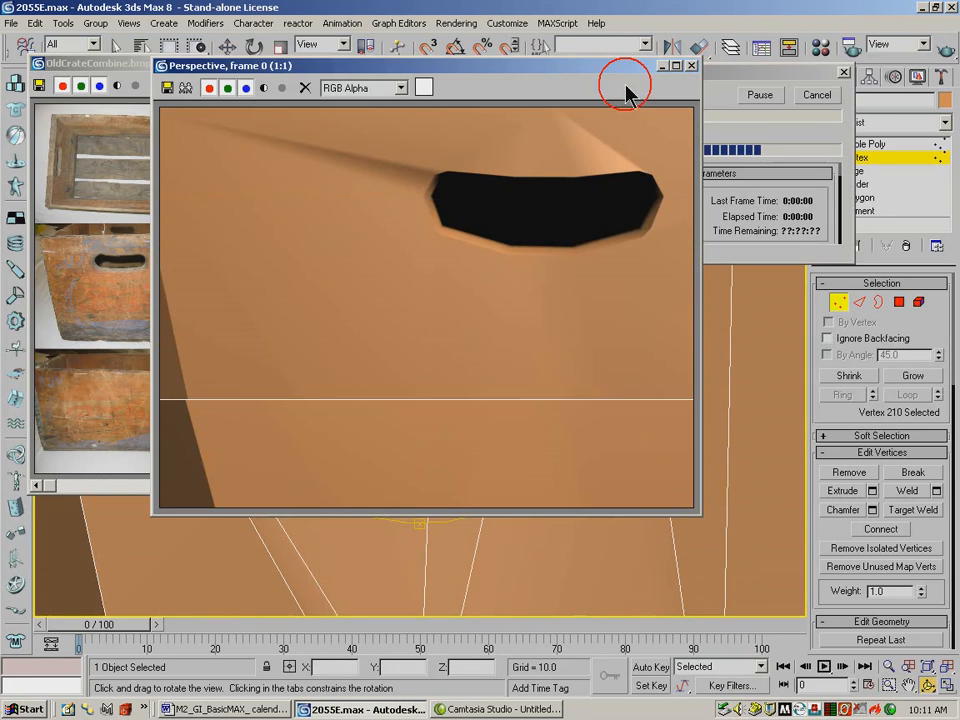
click(691, 65)
Reselect the rim vertex at the handle hole's first upper corner and fine-tune its X position to about -126.07
drag(577, 220, 476, 289)
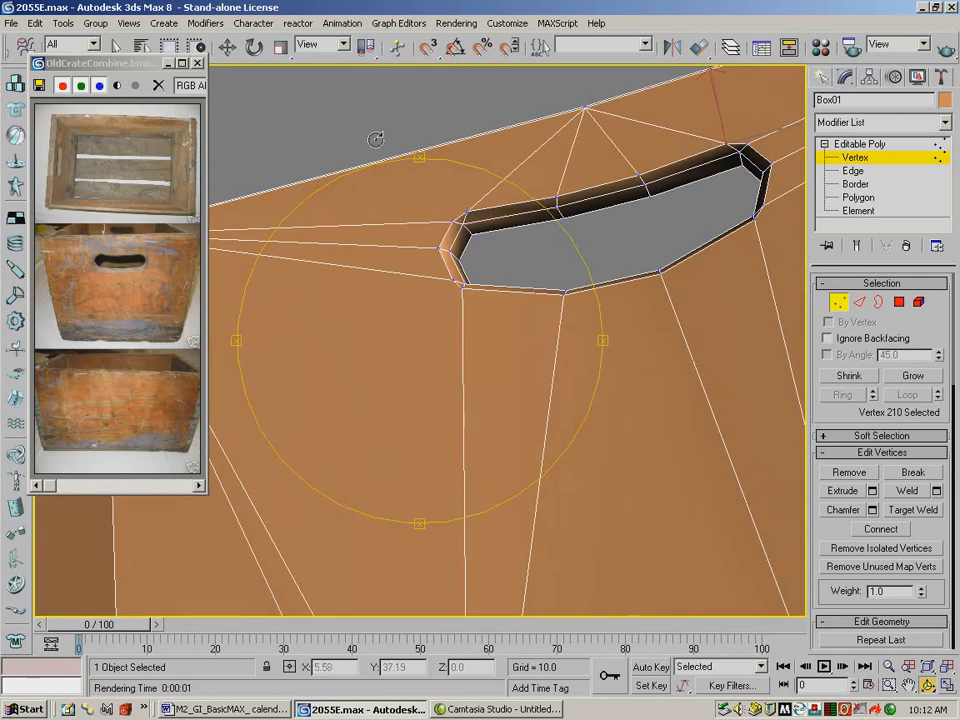
click(228, 47)
click(468, 213)
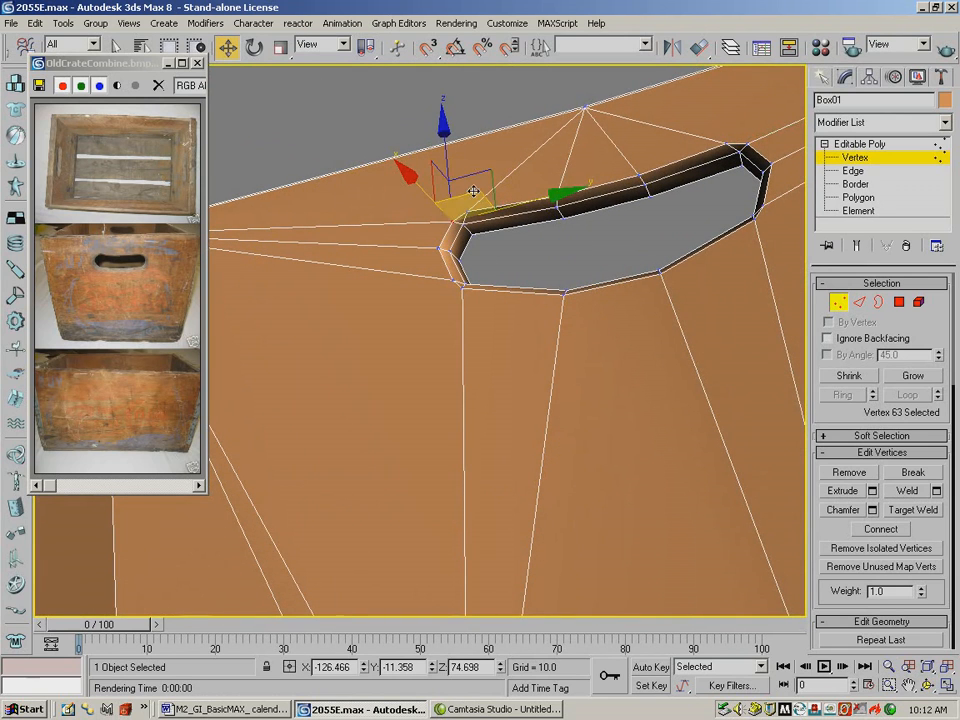
drag(449, 167, 449, 164)
click(473, 213)
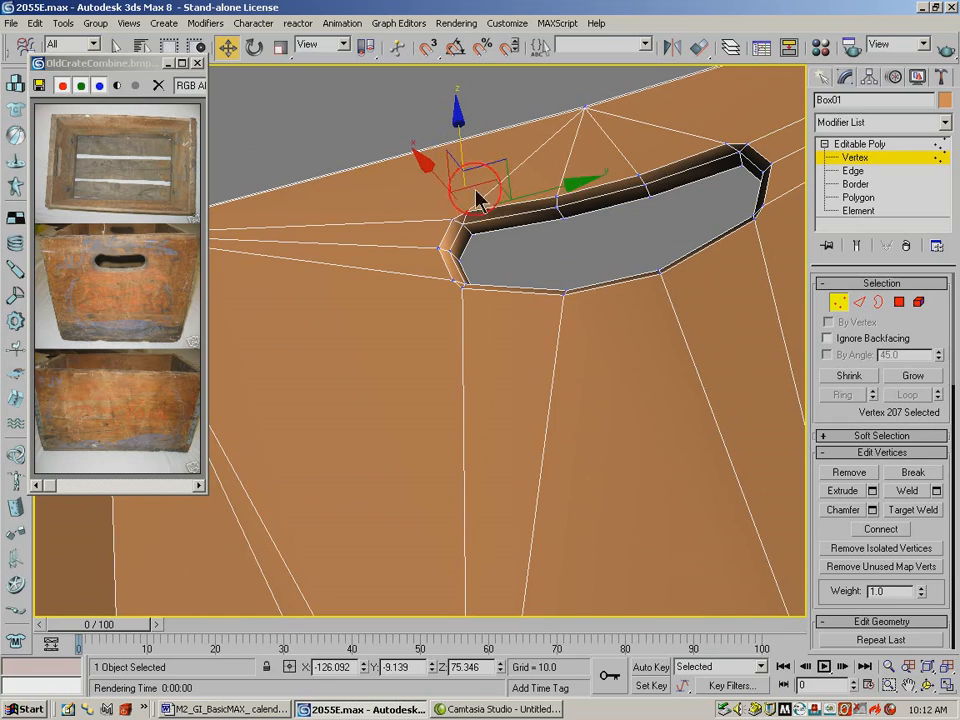
drag(437, 177, 434, 178)
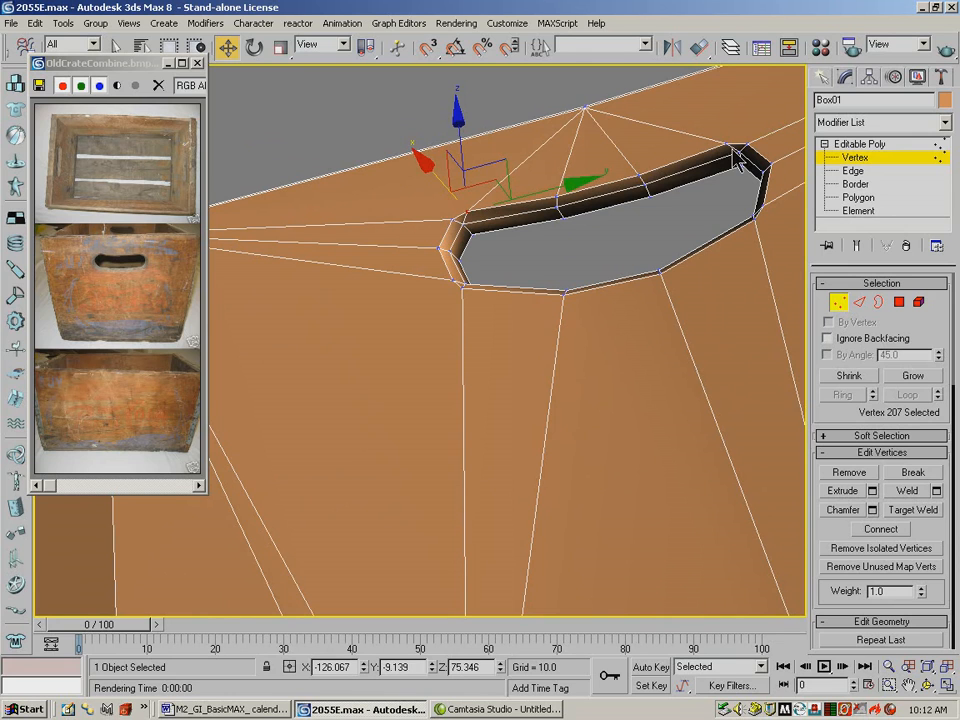
Slide the rim vertex at the handle hole's opposite upper corner along Y, working from a straighter view of the face
click(729, 145)
drag(789, 130, 794, 129)
click(928, 685)
drag(534, 228, 550, 297)
click(231, 48)
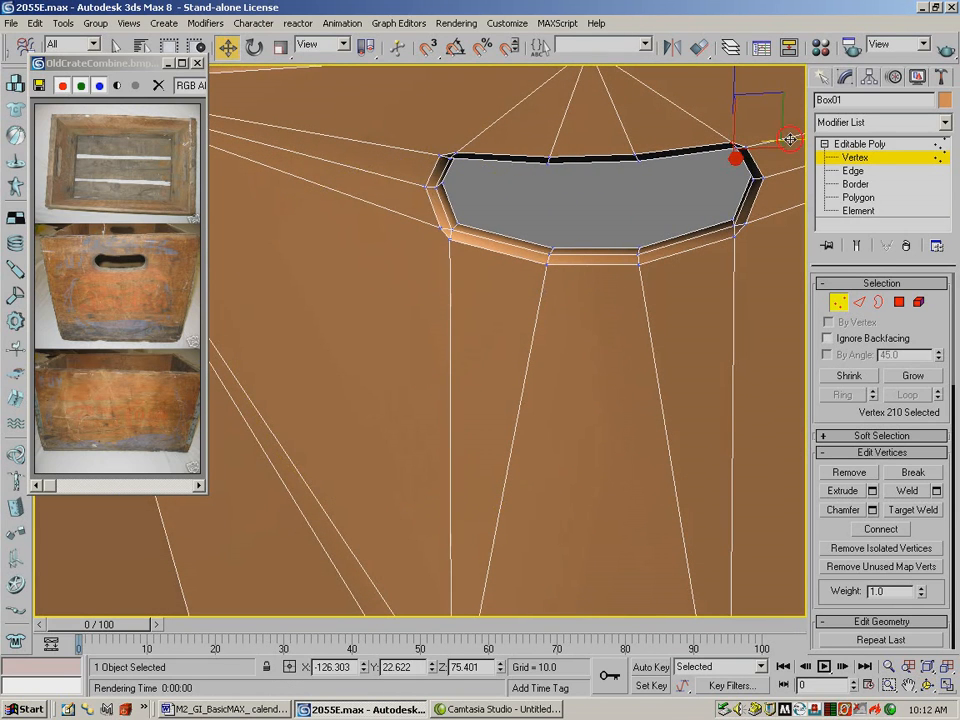
mouse_move(788, 139)
mouse_down()
mouse_move(773, 141)
mouse_move(797, 148)
mouse_up()
click(740, 152)
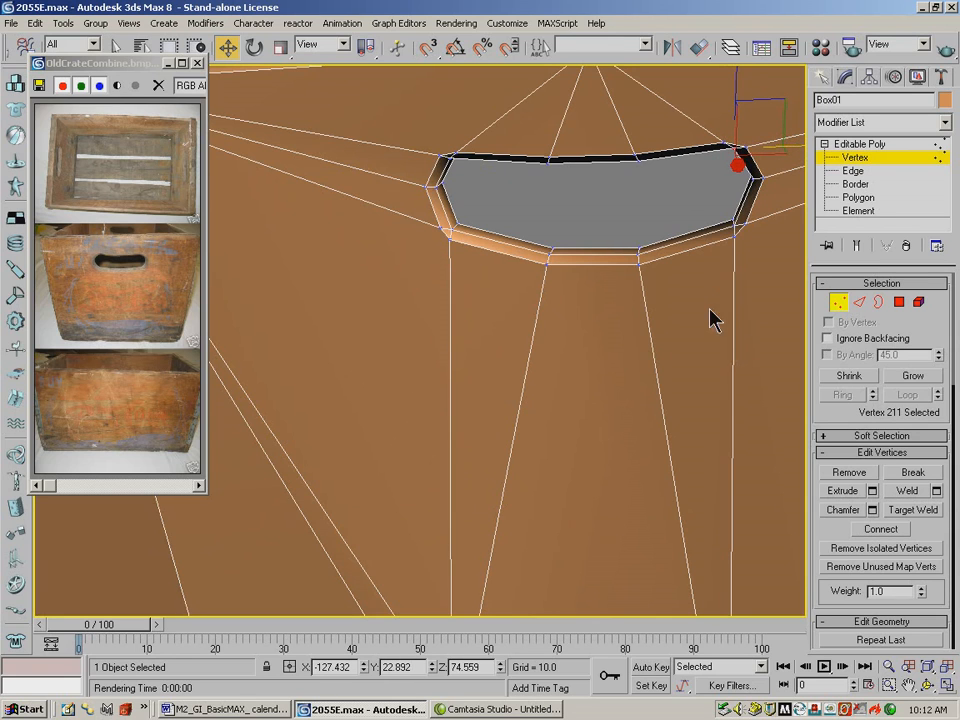
Slide the first upper-corner rim vertex inward along Y and render the end face to check the shading
click(457, 153)
drag(506, 151, 526, 157)
click(452, 158)
click(624, 296)
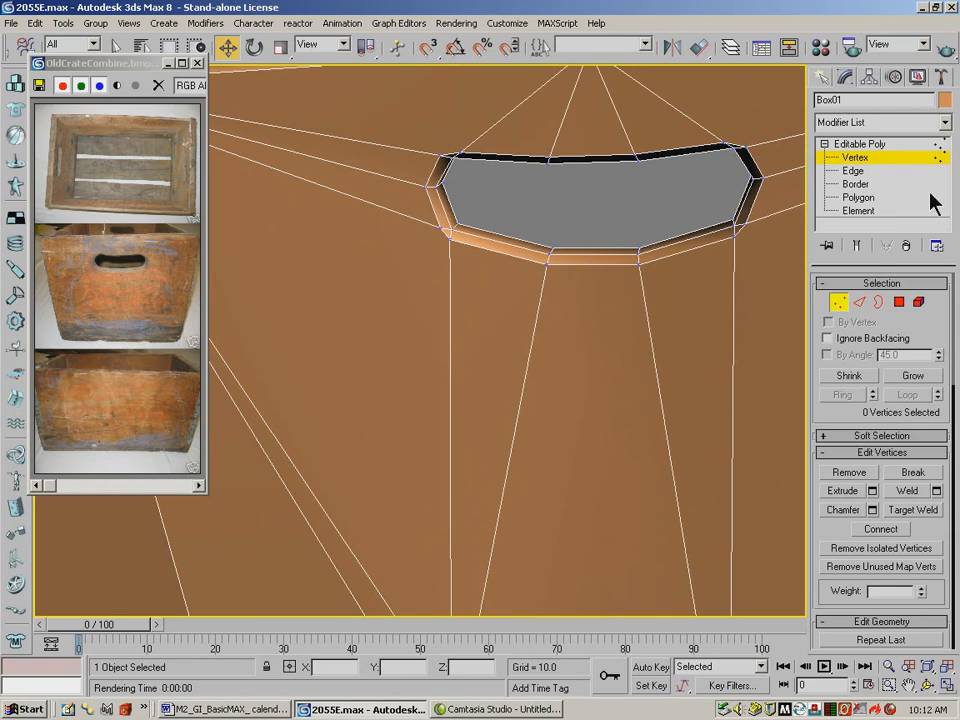
click(950, 52)
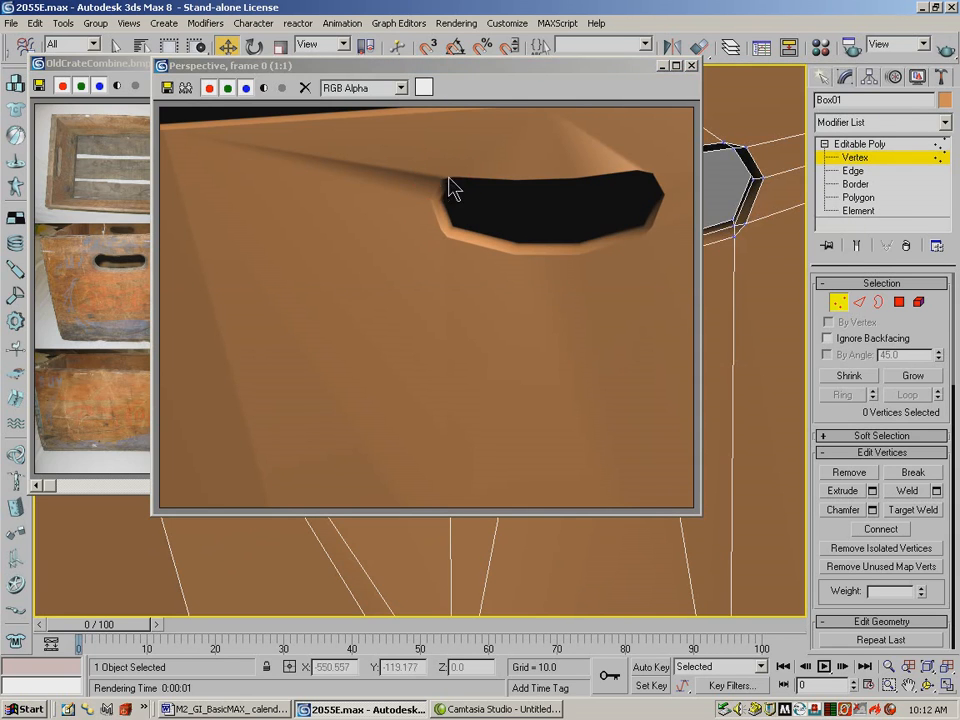
click(690, 65)
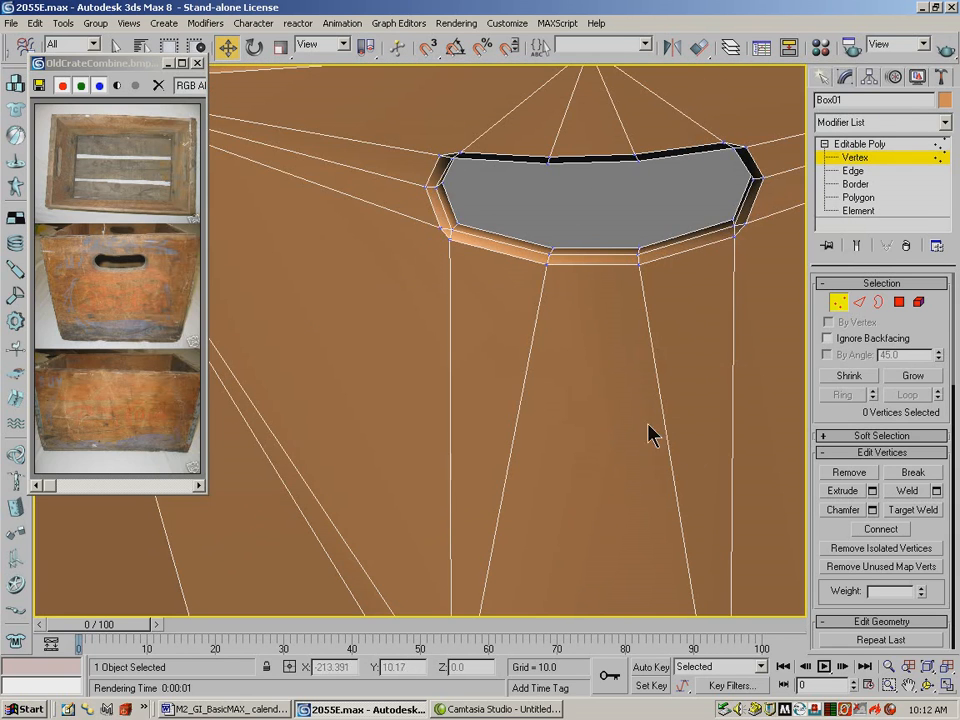
Raise the first upper-corner rim vertex along Z to about 76.2 and render the area to check its shading
click(928, 685)
mouse_move(399, 332)
mouse_down()
mouse_move(409, 309)
mouse_move(392, 315)
mouse_up()
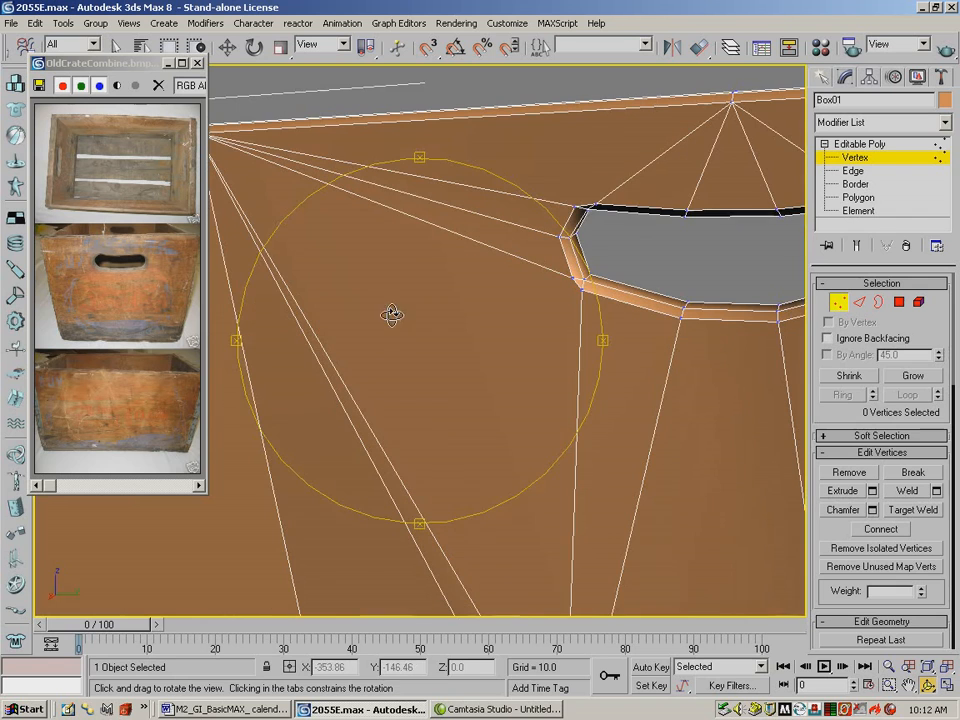
click(228, 52)
click(557, 240)
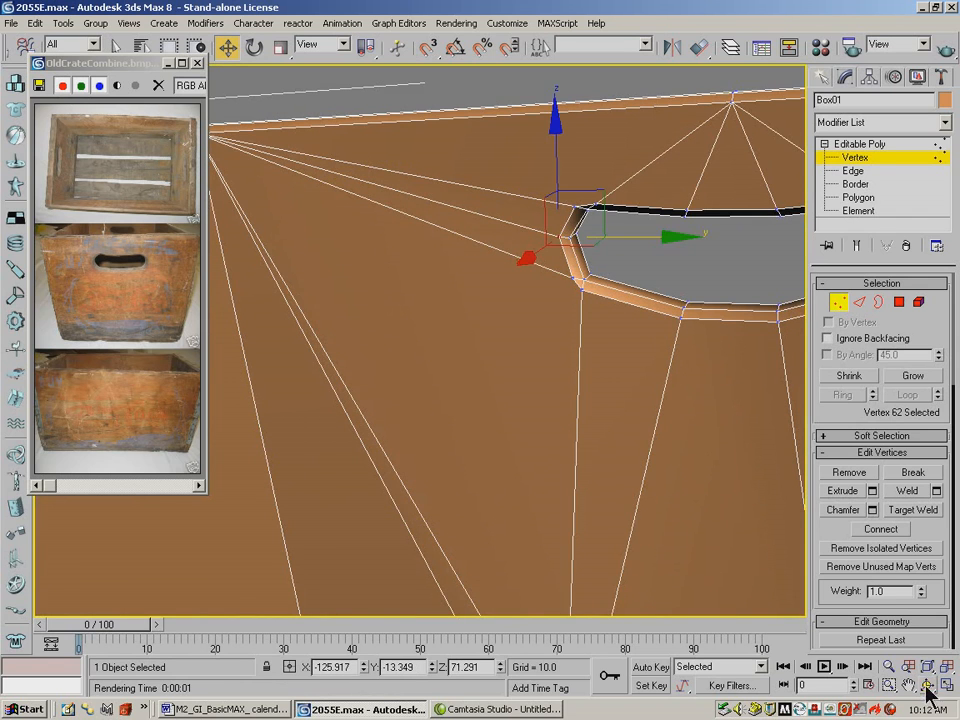
click(927, 686)
mouse_move(497, 306)
mouse_down()
mouse_move(452, 210)
mouse_move(414, 238)
mouse_move(407, 268)
mouse_move(429, 315)
mouse_move(386, 315)
mouse_move(665, 340)
mouse_move(542, 328)
mouse_move(495, 311)
mouse_up()
click(228, 47)
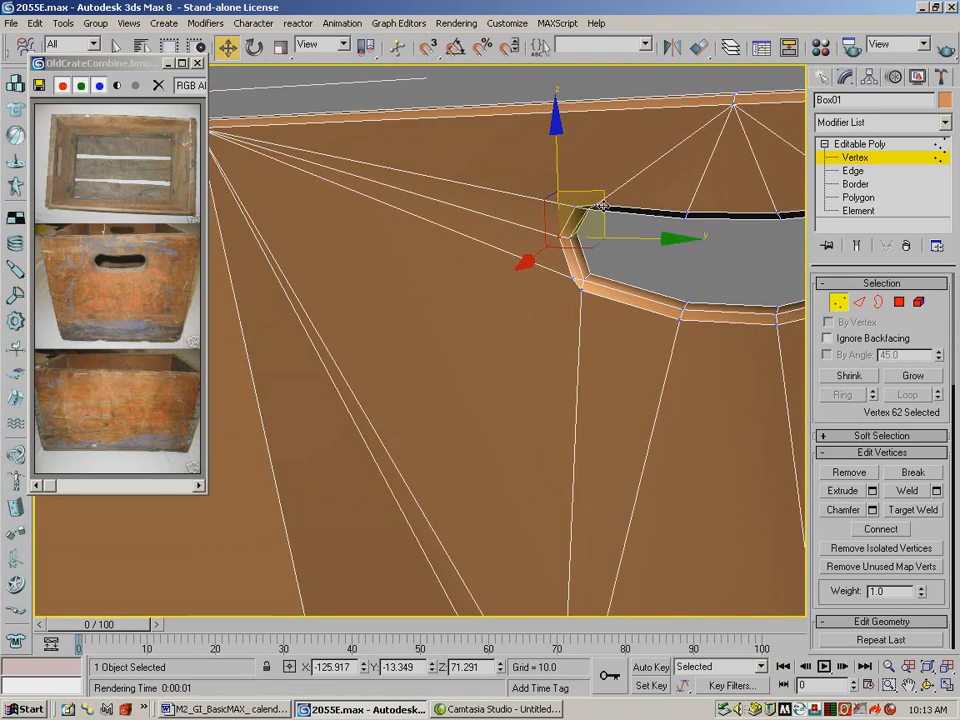
drag(591, 203, 593, 145)
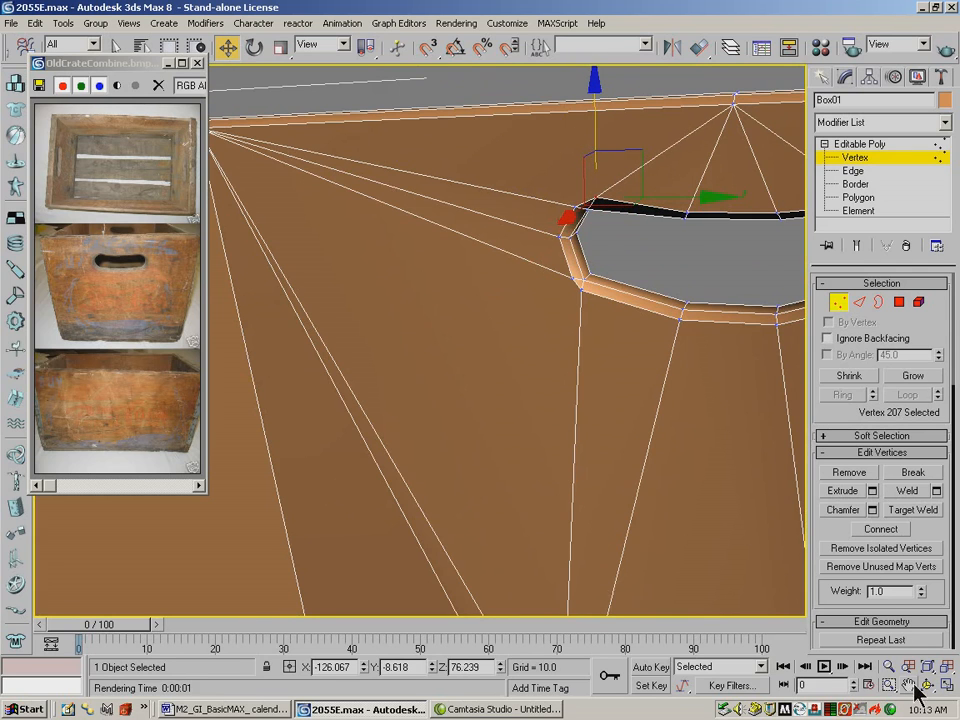
key(shift+q)
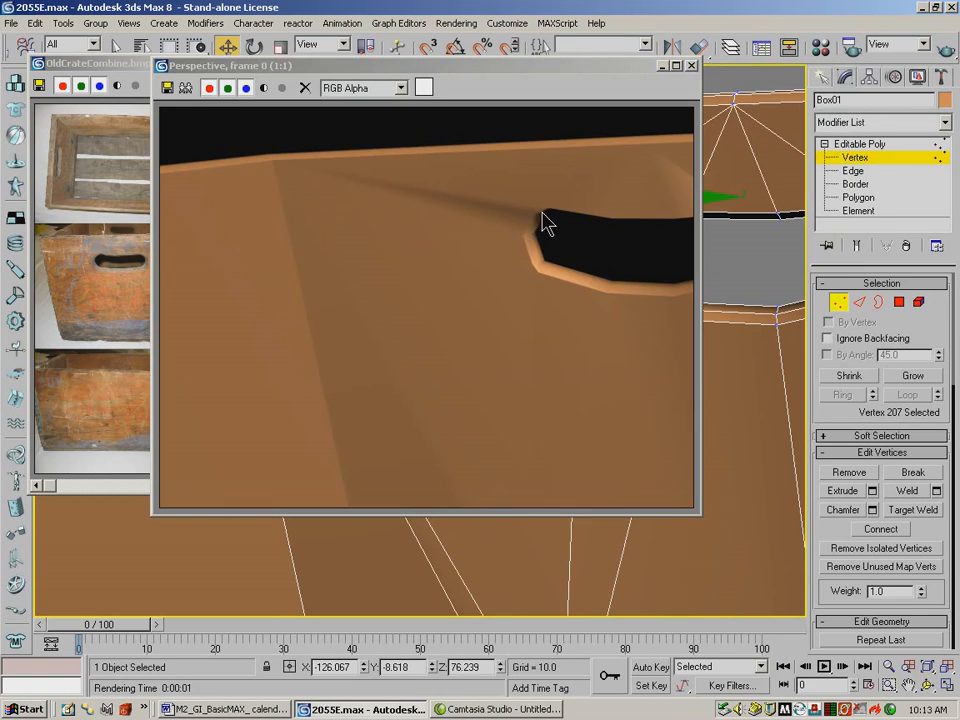
click(691, 66)
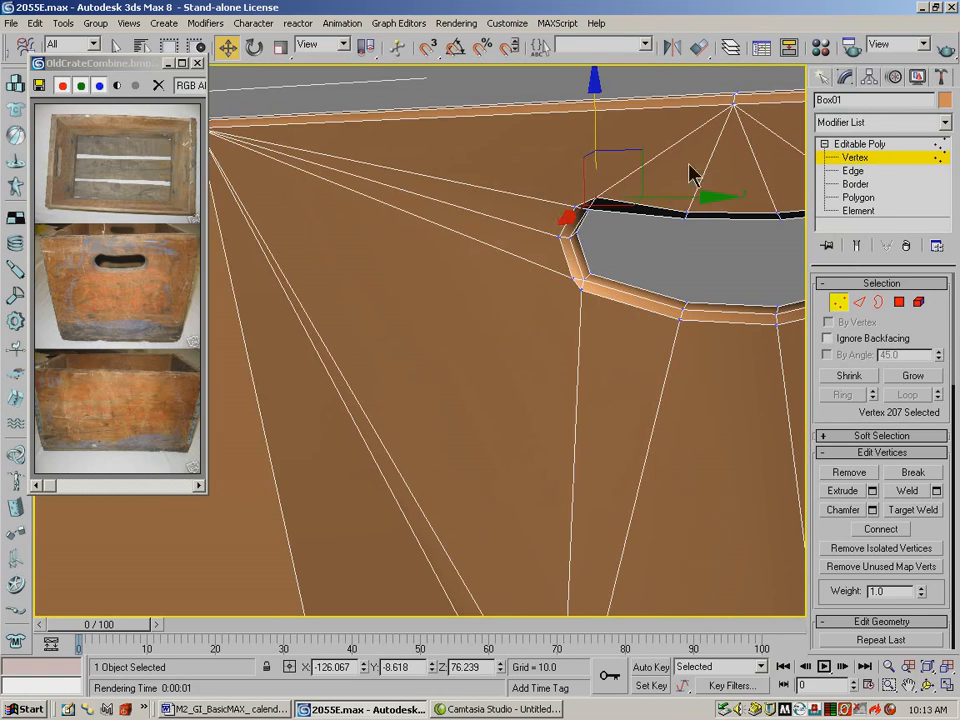
Select all the polygons that make up the inner end face around the handle hole
click(889, 667)
drag(594, 240, 585, 303)
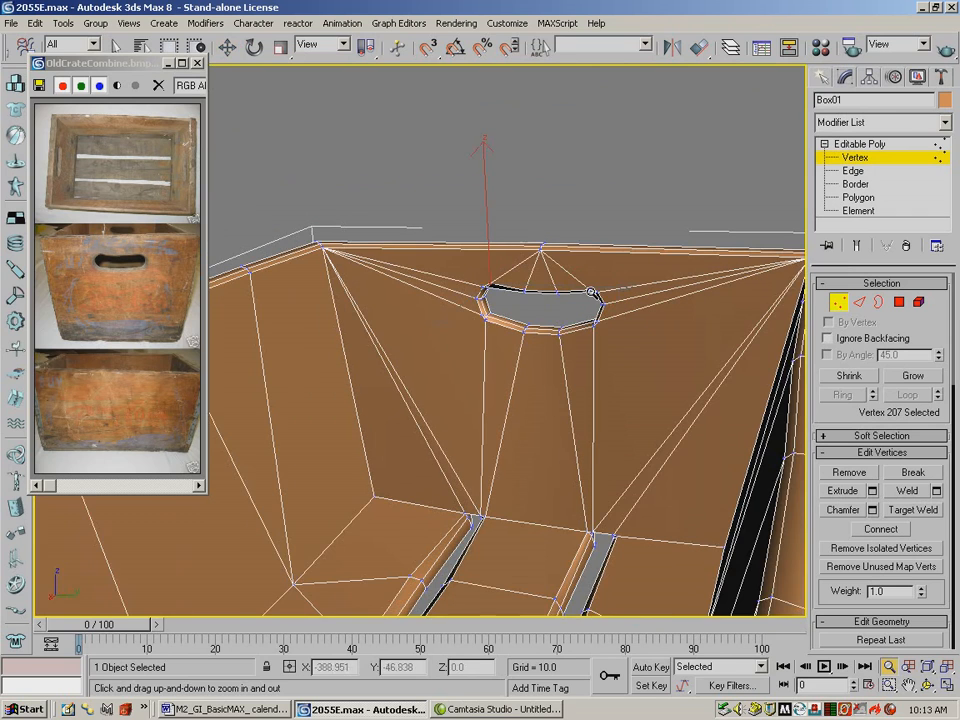
click(229, 47)
click(918, 301)
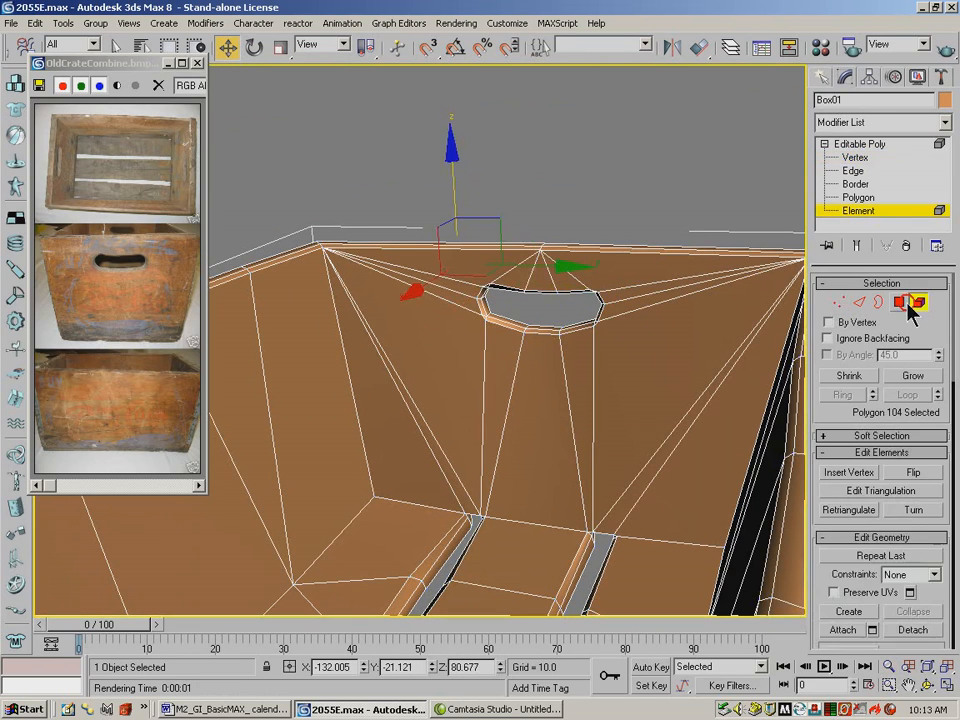
click(899, 301)
click(678, 265)
ctrl+click(528, 276)
ctrl+click(510, 281)
ctrl+click(488, 284)
ctrl+click(470, 288)
ctrl+click(458, 299)
ctrl+click(459, 306)
ctrl+click(462, 328)
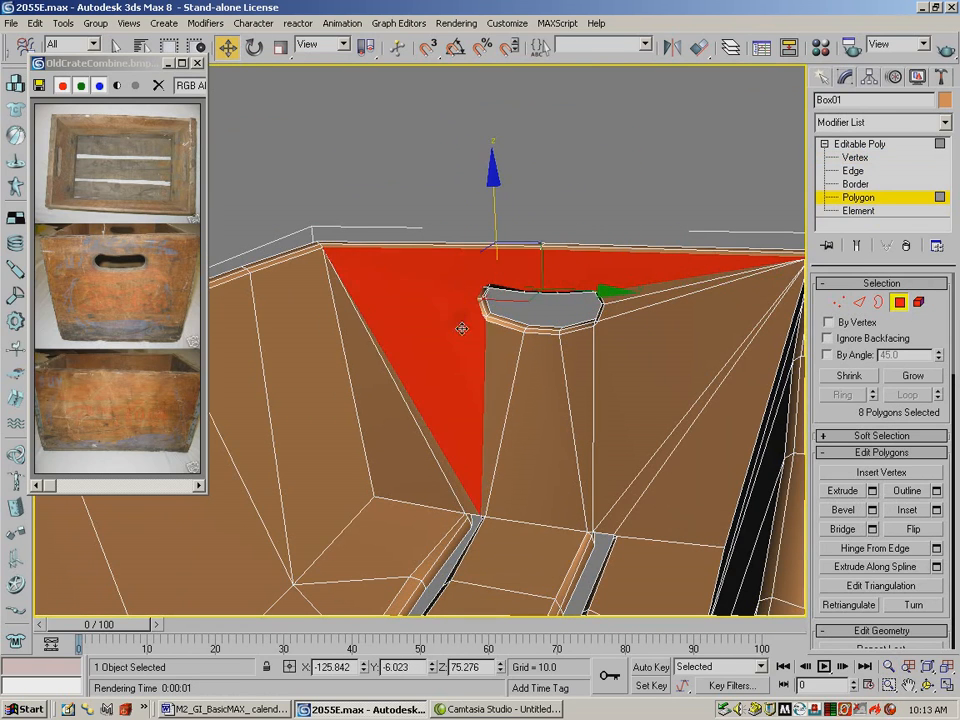
ctrl+click(495, 369)
ctrl+click(538, 372)
ctrl+click(576, 374)
ctrl+click(615, 368)
ctrl+click(629, 311)
ctrl+click(633, 299)
ctrl+click(706, 400)
ctrl+click(716, 425)
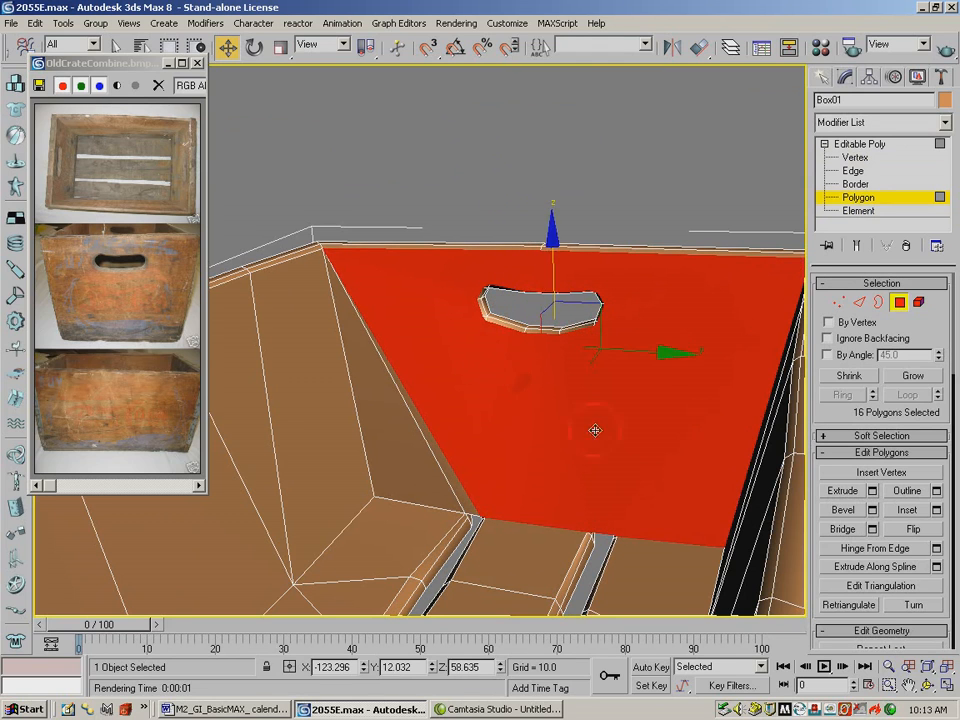
ctrl+click(435, 450)
Try switching the selected inner end-face polygons from smoothing group 5 to 30 and render the crate
drag(814, 581, 853, 2)
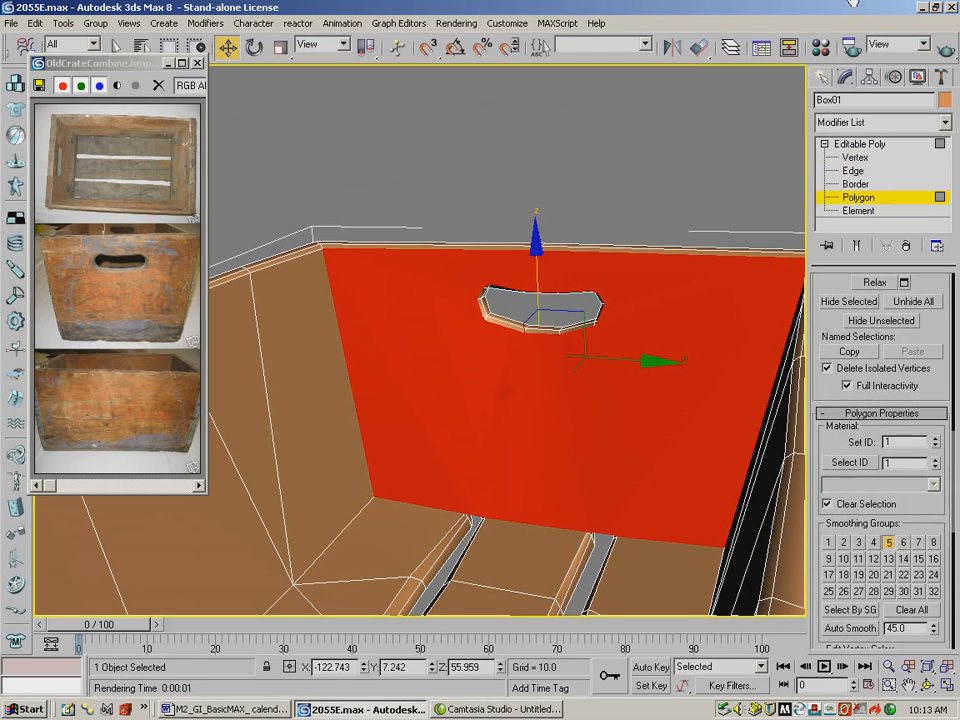
click(888, 543)
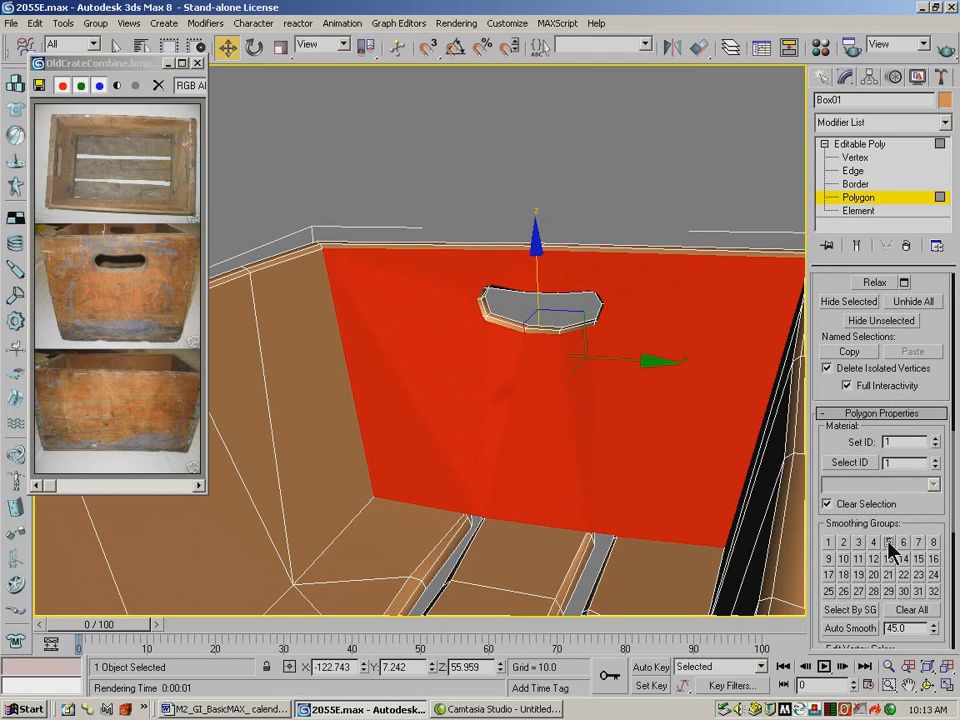
click(901, 591)
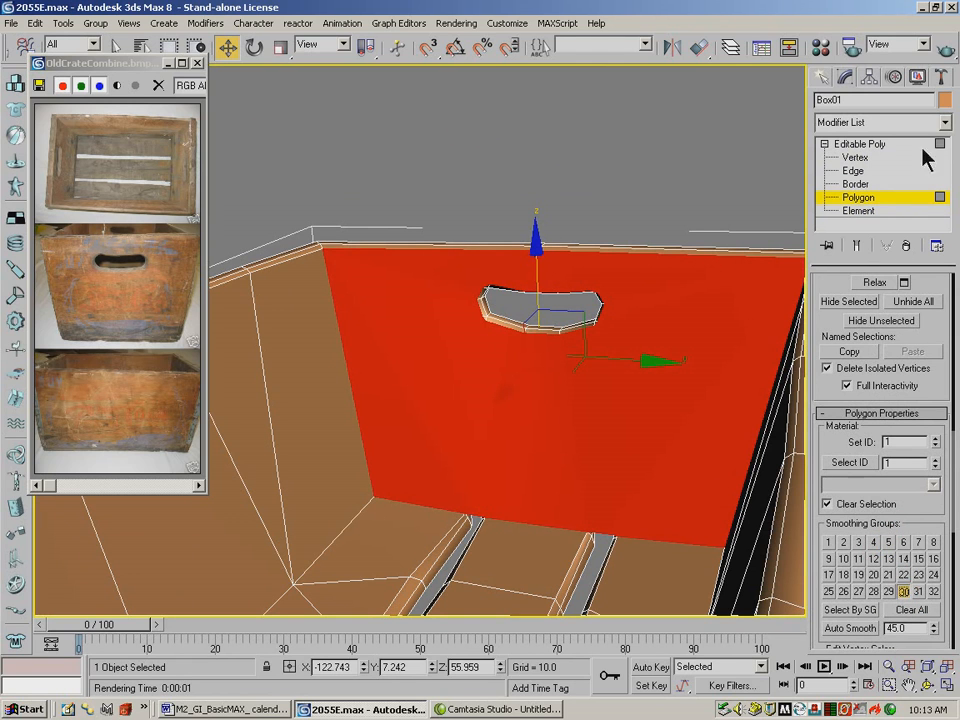
click(945, 55)
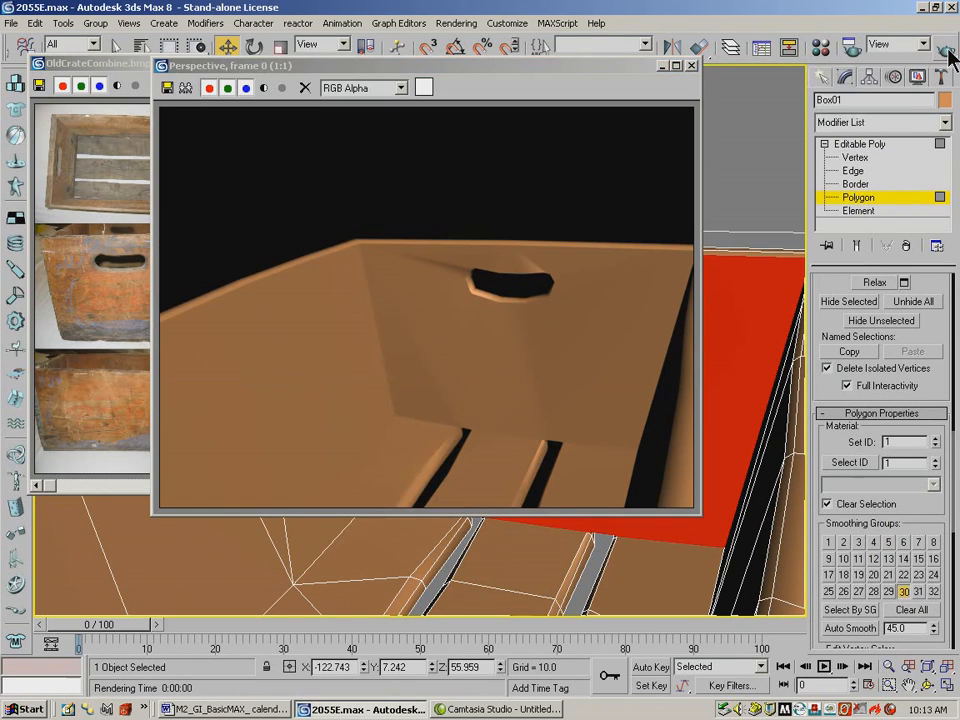
click(690, 66)
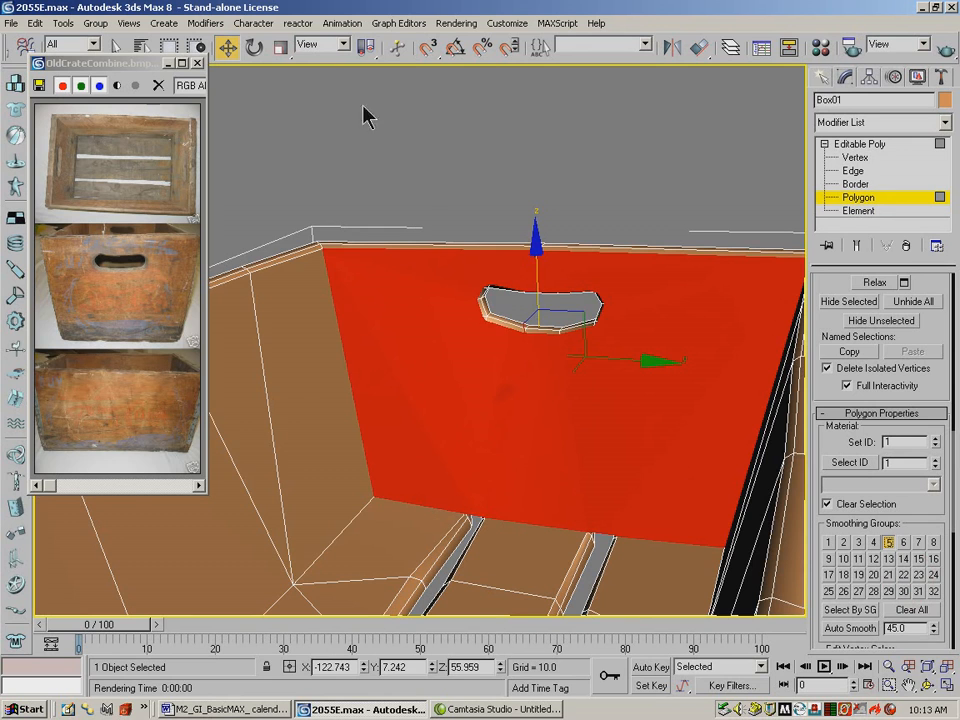
Select the narrow rim polygons along the upper edge of the inner handle hole, leaving out the adjoining end-face triangle
click(893, 666)
drag(598, 430, 596, 386)
click(906, 683)
drag(648, 407, 623, 408)
click(228, 47)
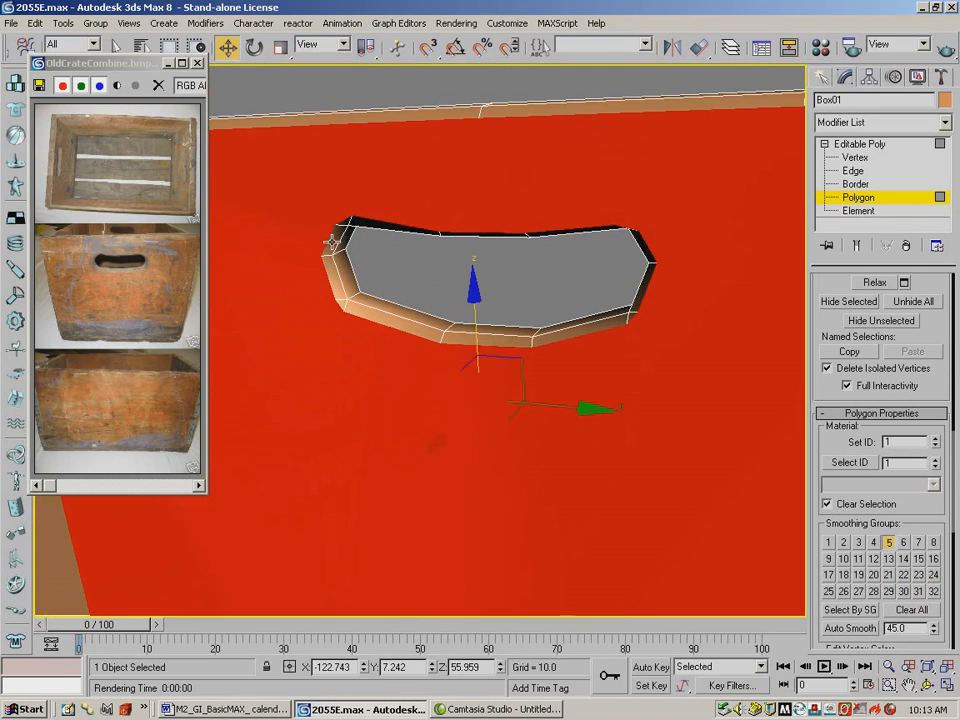
click(338, 230)
ctrl+click(345, 222)
click(333, 243)
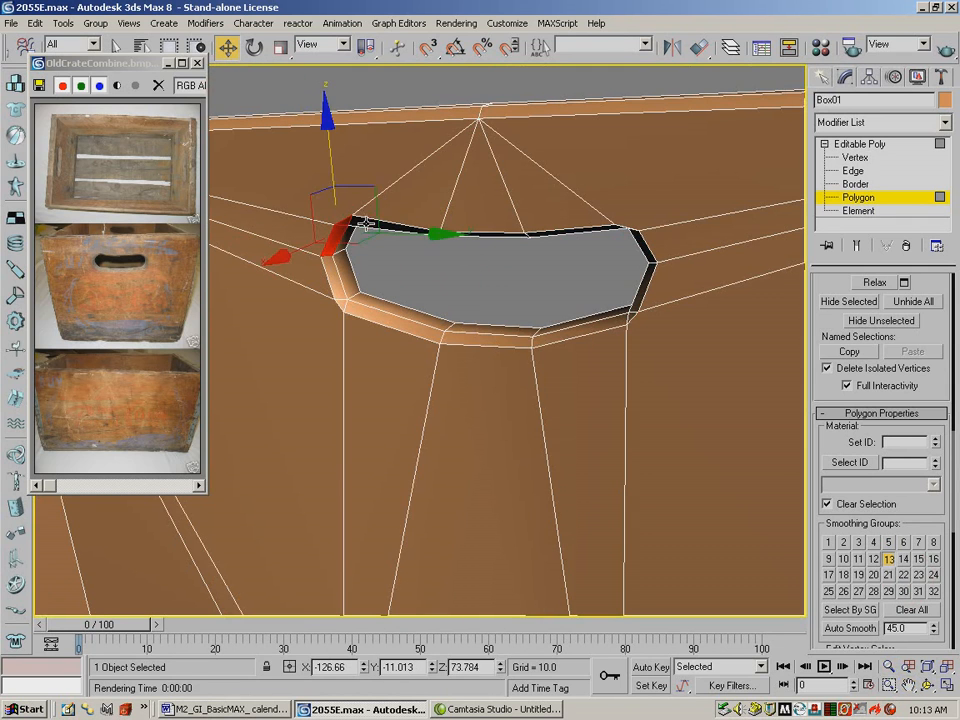
ctrl+click(530, 200)
ctrl+click(536, 229)
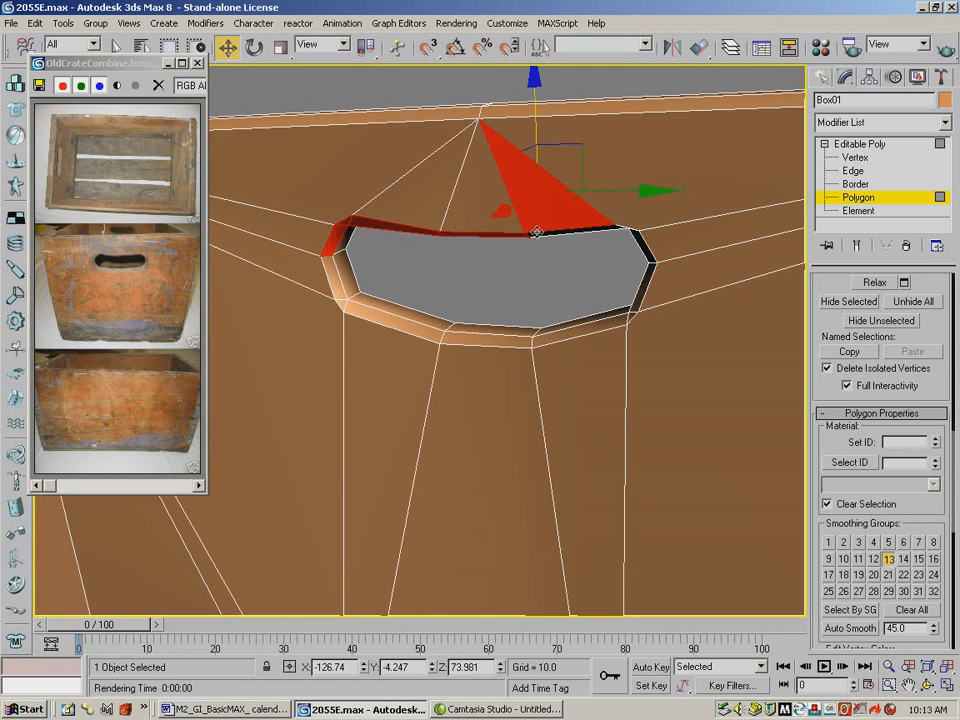
alt+click(582, 219)
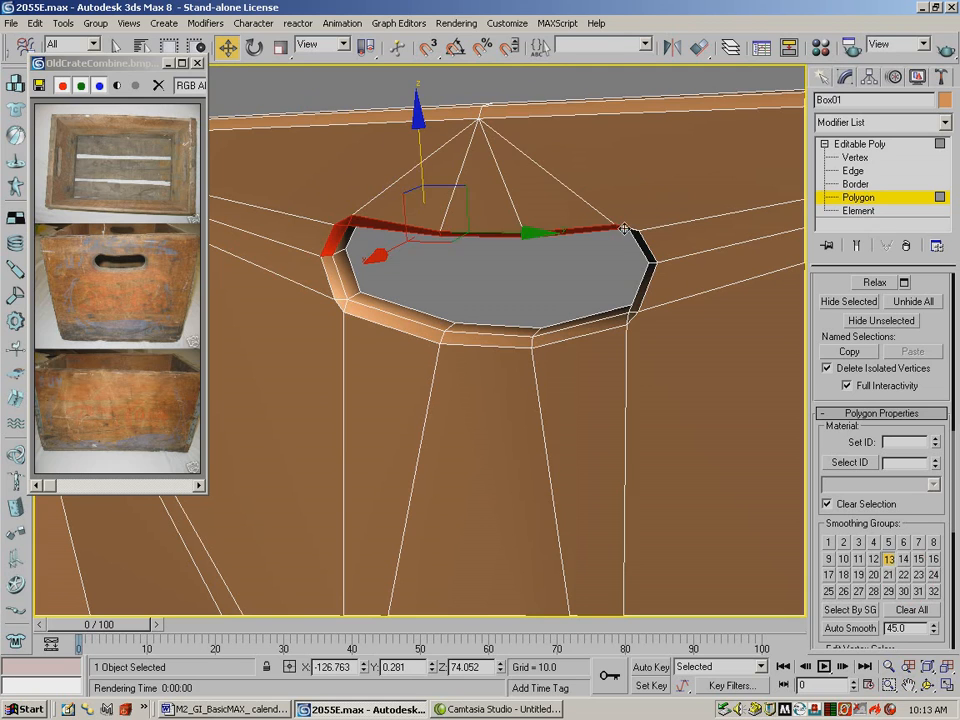
Add the remaining side and lower rim polygons around the handle hole to the selection
ctrl+click(629, 231)
alt+click(634, 233)
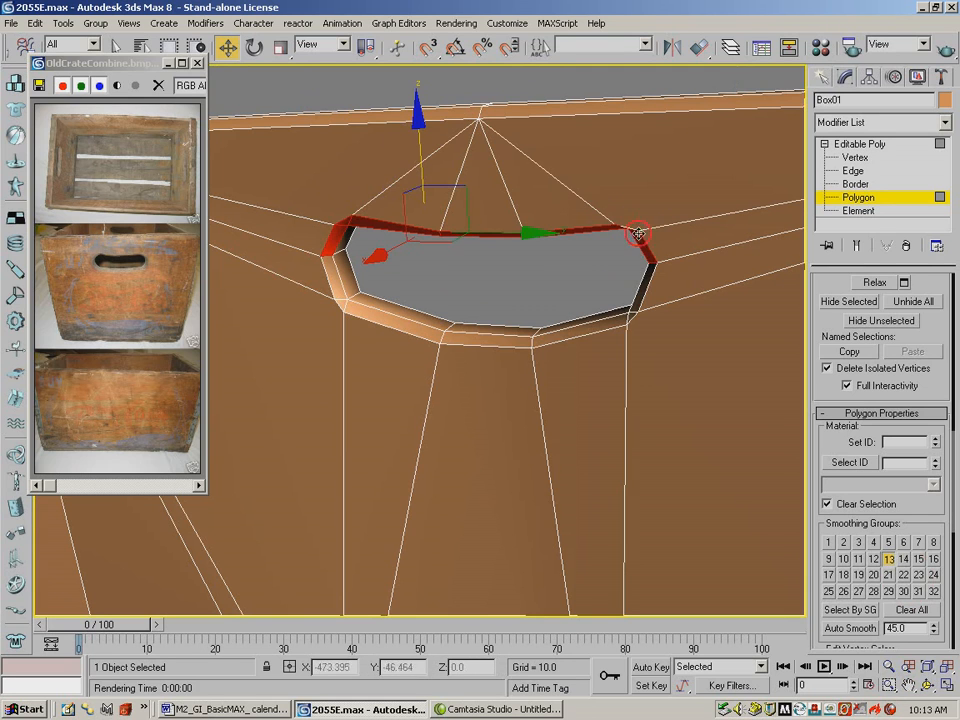
ctrl+click(628, 318)
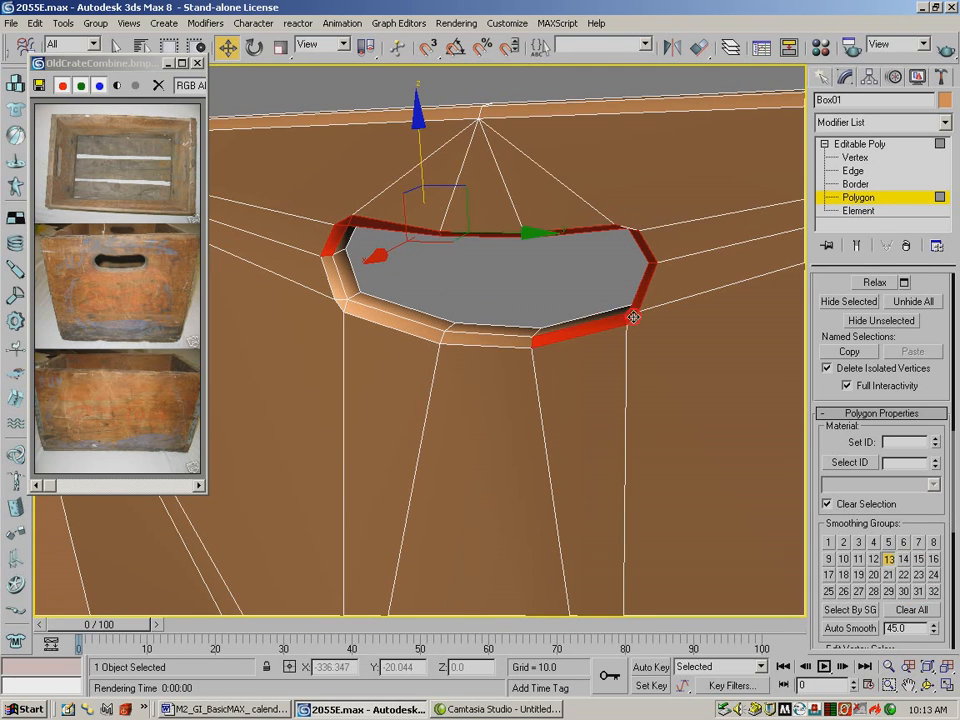
ctrl+click(524, 344)
ctrl+click(380, 323)
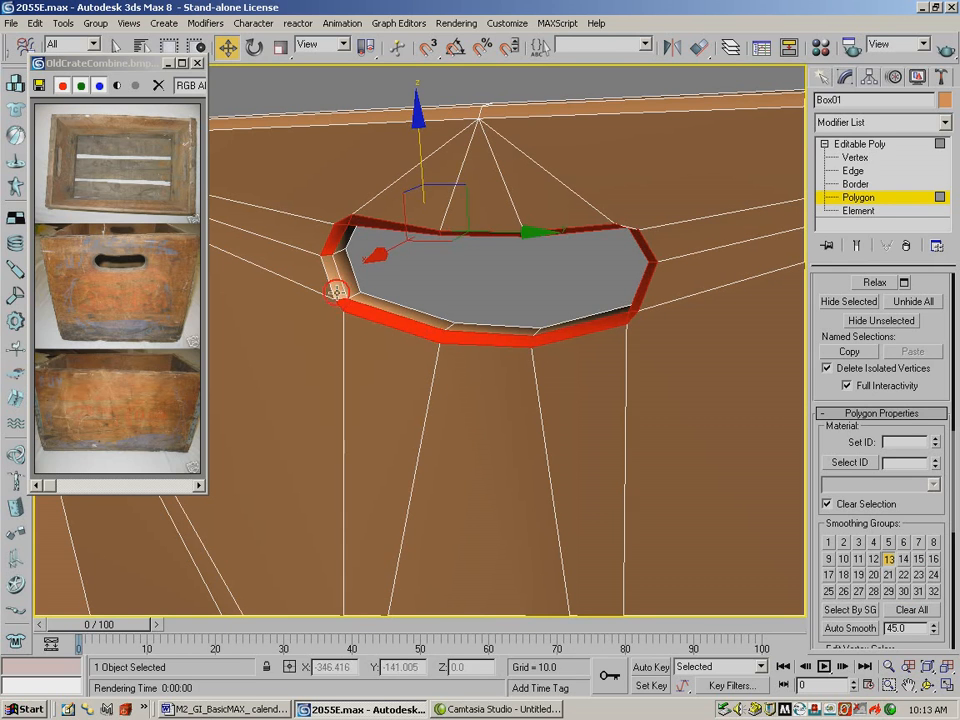
ctrl+click(336, 291)
Add the missed upper-corner polygon to the rim selection and render the handle area from the outer side
click(928, 685)
drag(692, 474, 548, 313)
click(229, 47)
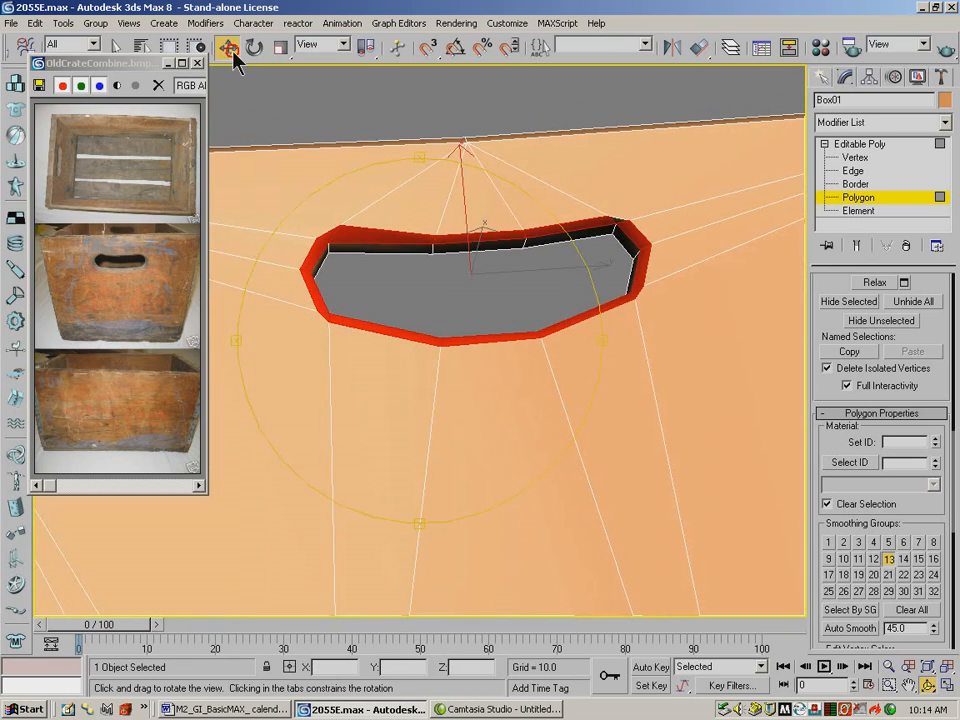
ctrl+click(619, 224)
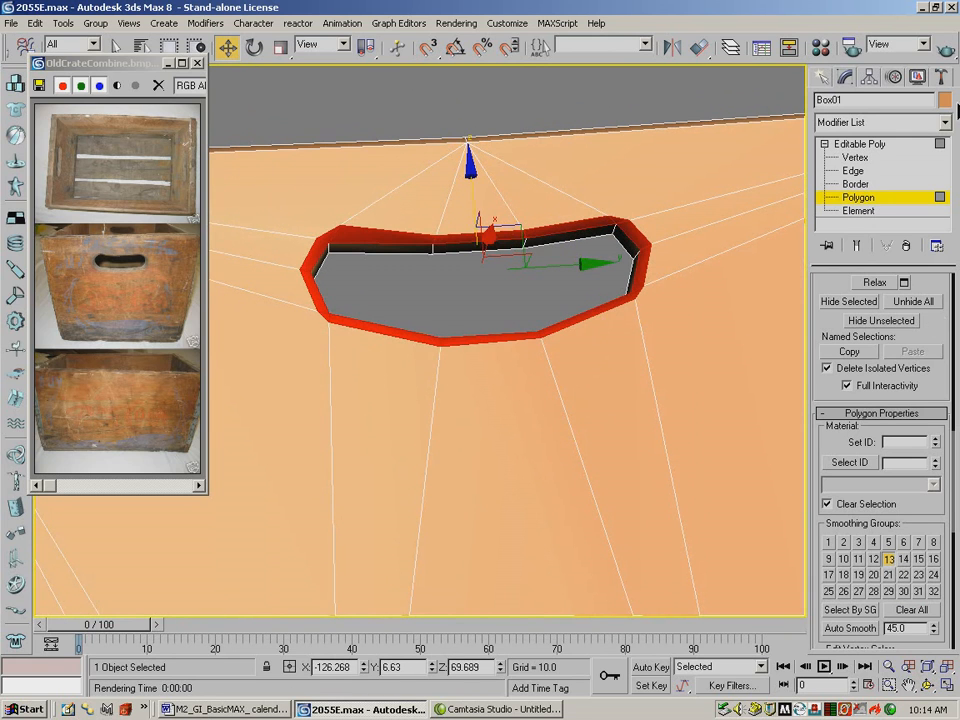
click(946, 47)
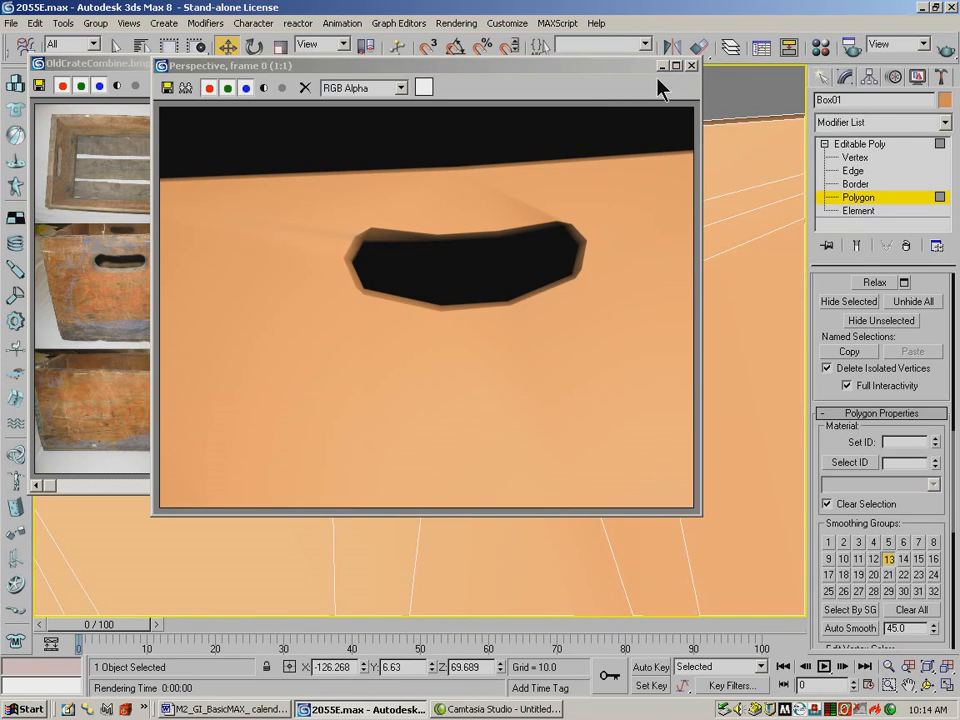
click(691, 66)
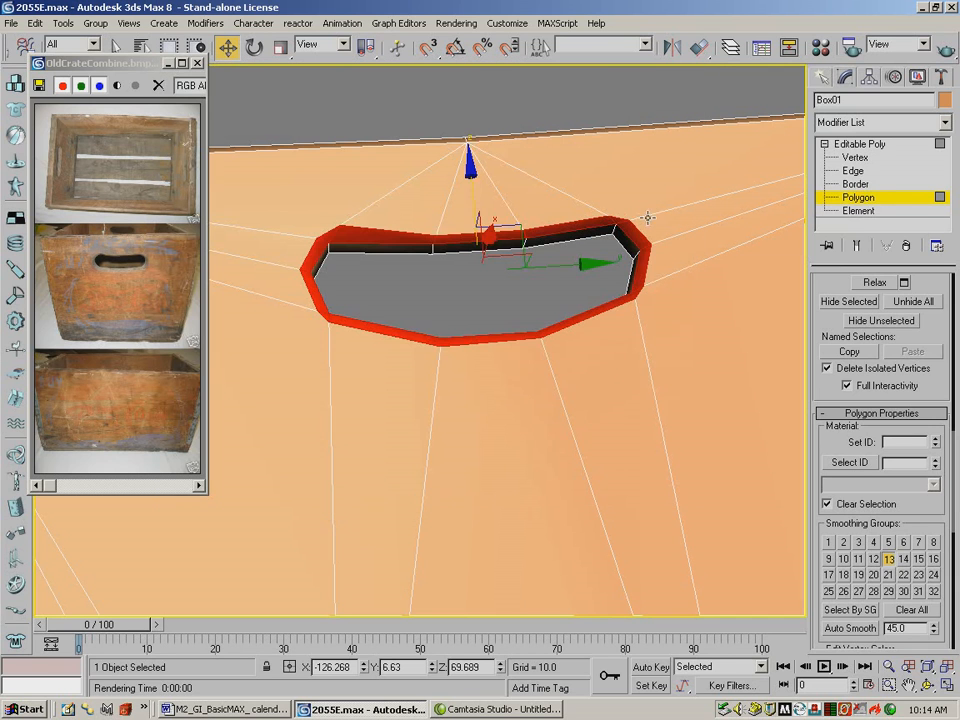
Leave polygon editing and render the crate interior with the handle end in view to check its shading
click(929, 686)
drag(459, 315, 444, 340)
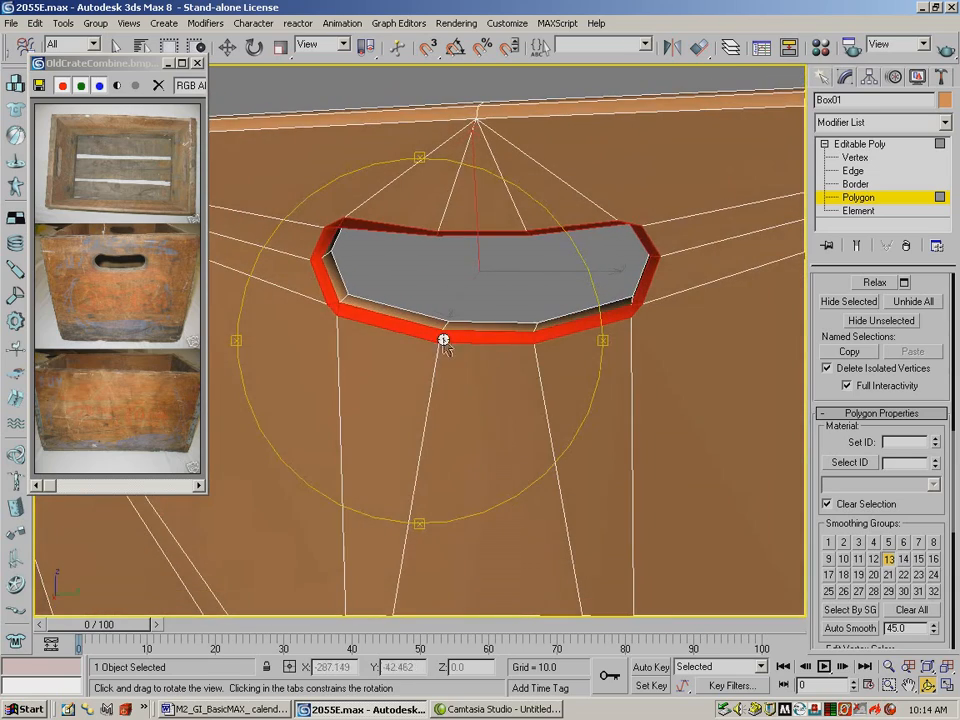
click(887, 665)
drag(580, 240, 584, 364)
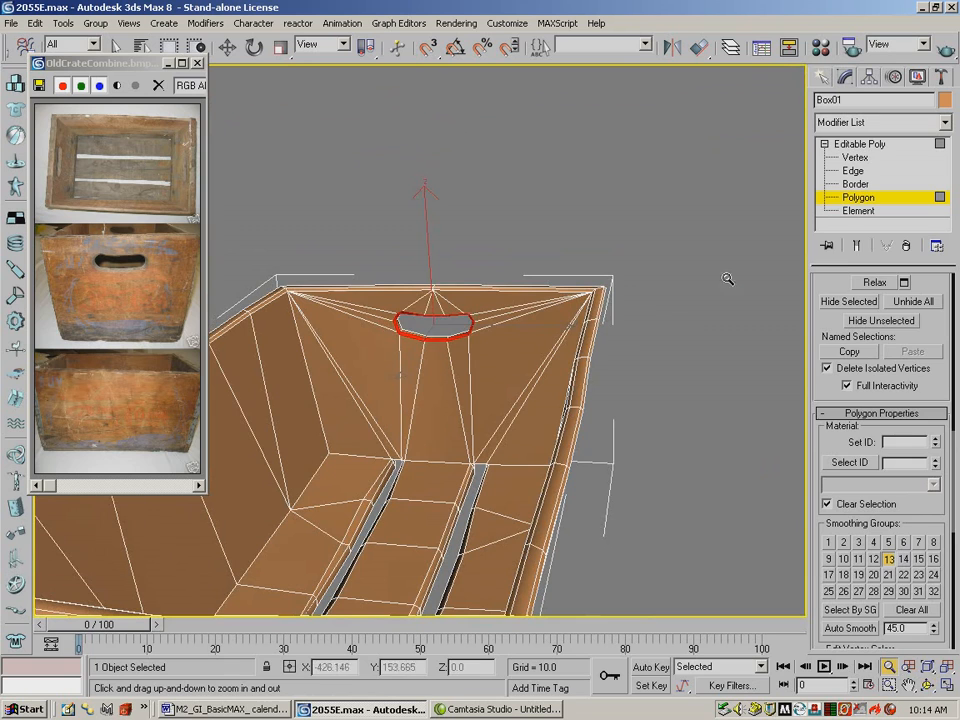
click(857, 200)
click(944, 46)
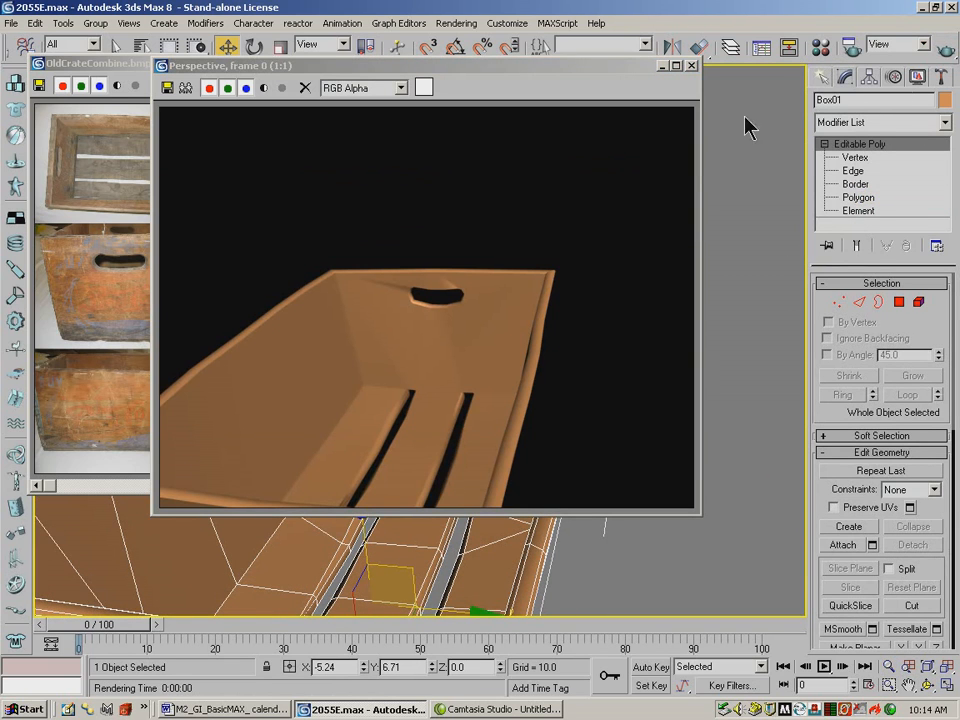
click(691, 66)
Render the crate from a rotated angle that shows the handle end and the dark inner side wall
click(928, 687)
drag(388, 240, 295, 333)
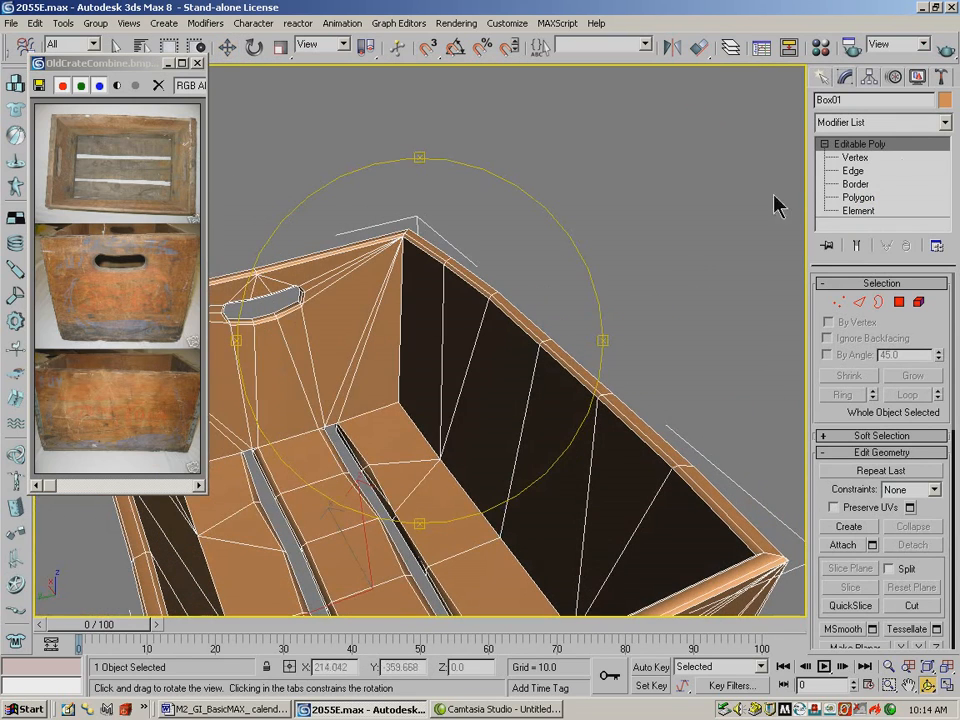
click(943, 47)
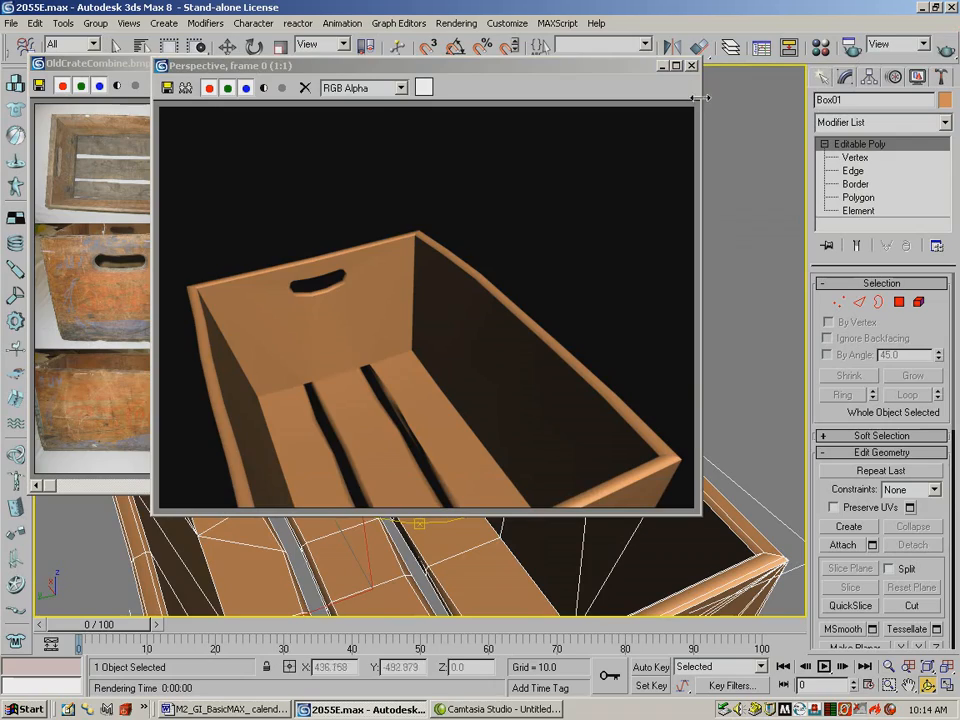
click(691, 66)
Apply a UVW Map modifier with Box mapping to the whole crate and collapse it into the Editable Poly
drag(401, 339, 563, 394)
click(888, 666)
drag(413, 308, 562, 434)
click(906, 683)
drag(507, 534, 627, 424)
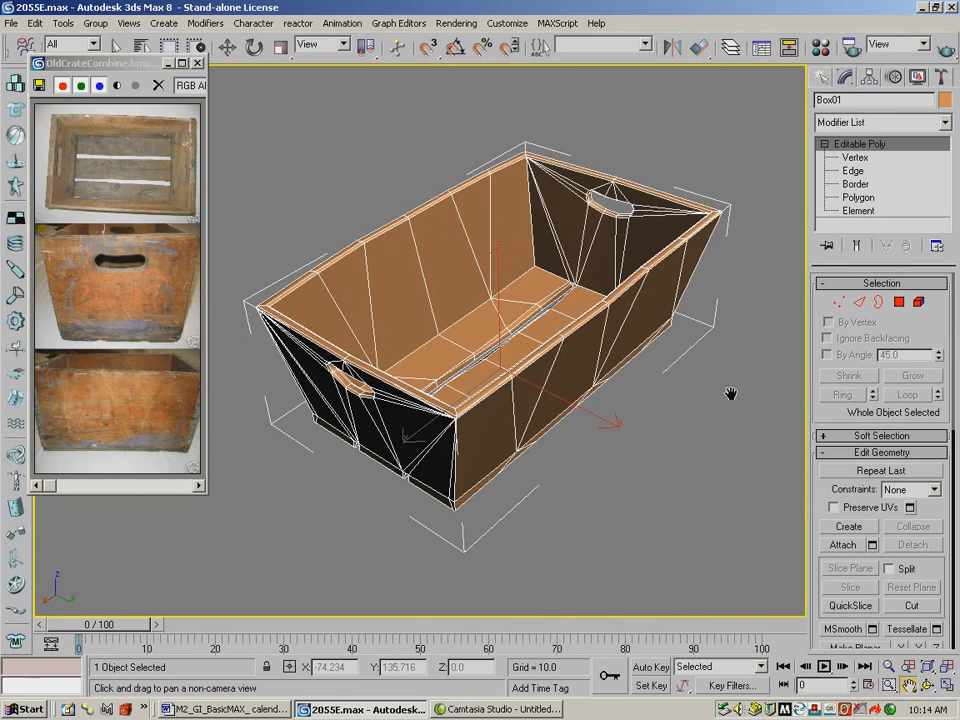
click(825, 145)
click(944, 122)
scroll(900, 300, down, 15)
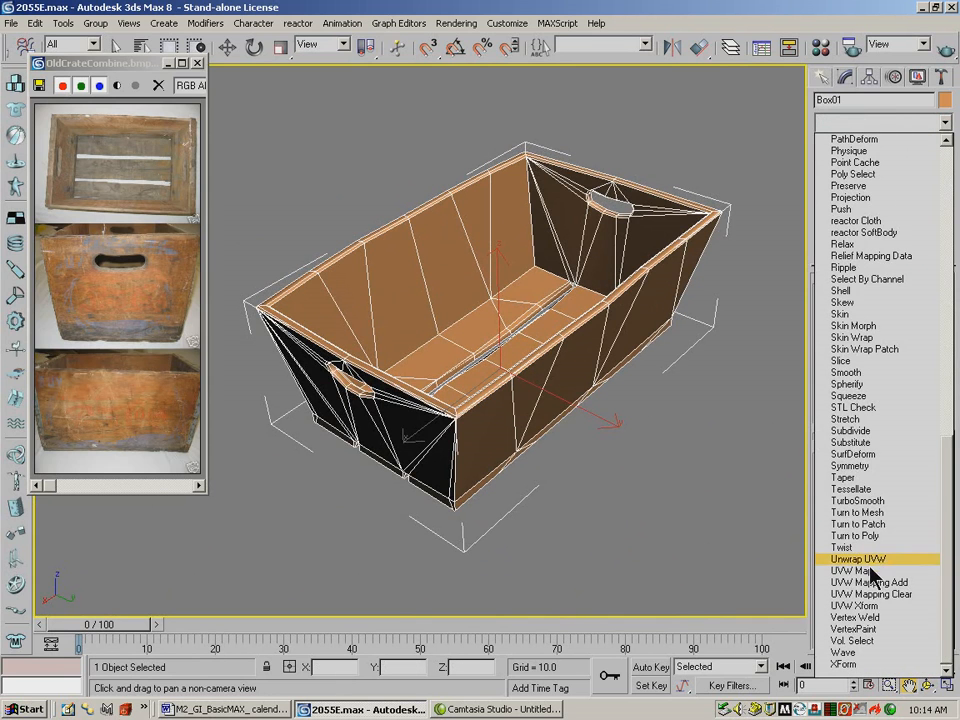
click(852, 571)
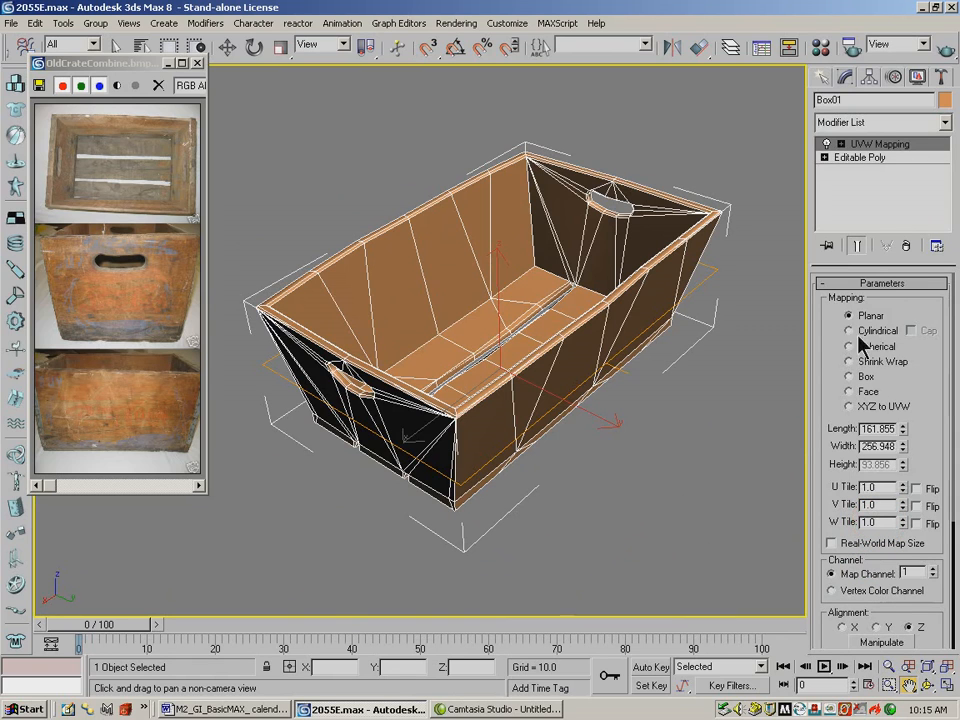
click(858, 377)
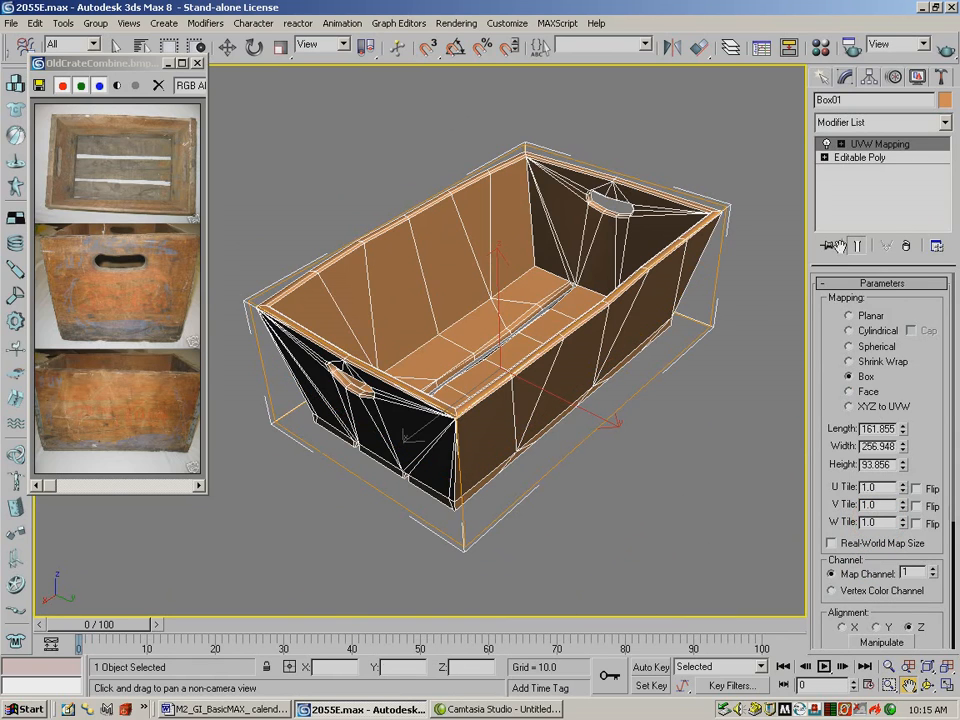
right_click(866, 150)
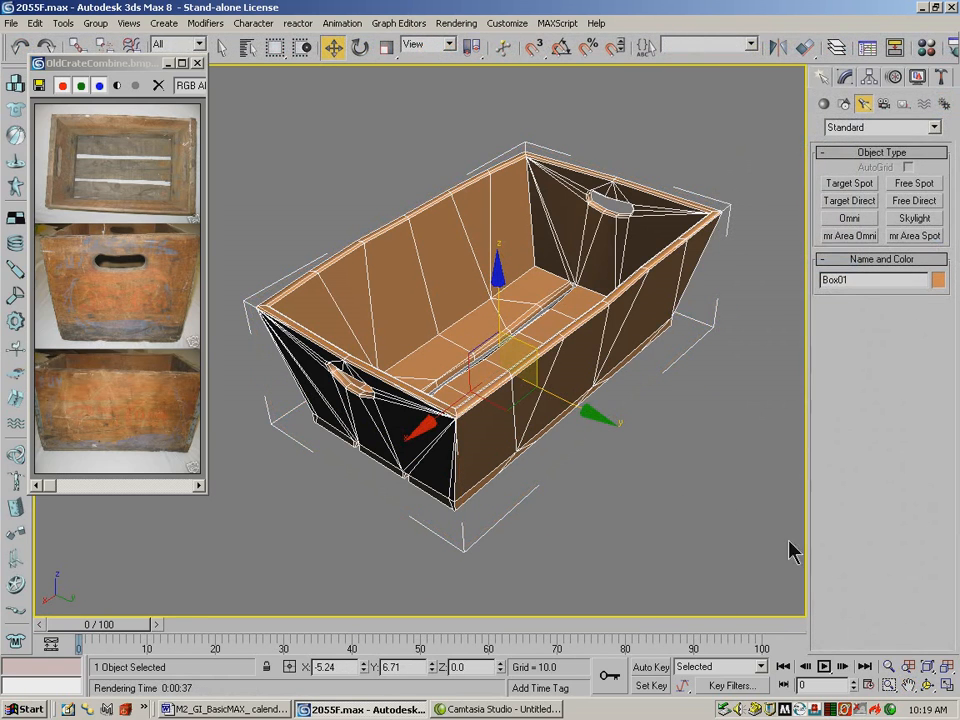
Add an Unwrap UVW modifier to the crate
click(928, 686)
drag(540, 400, 521, 370)
click(845, 77)
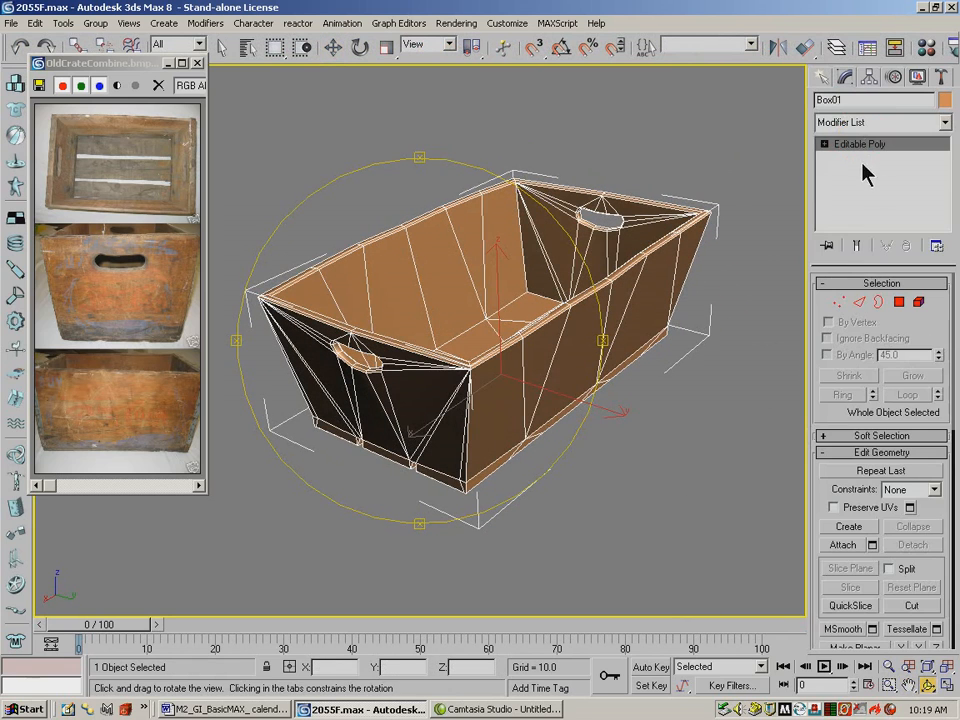
click(943, 123)
scroll(885, 400, down, 18)
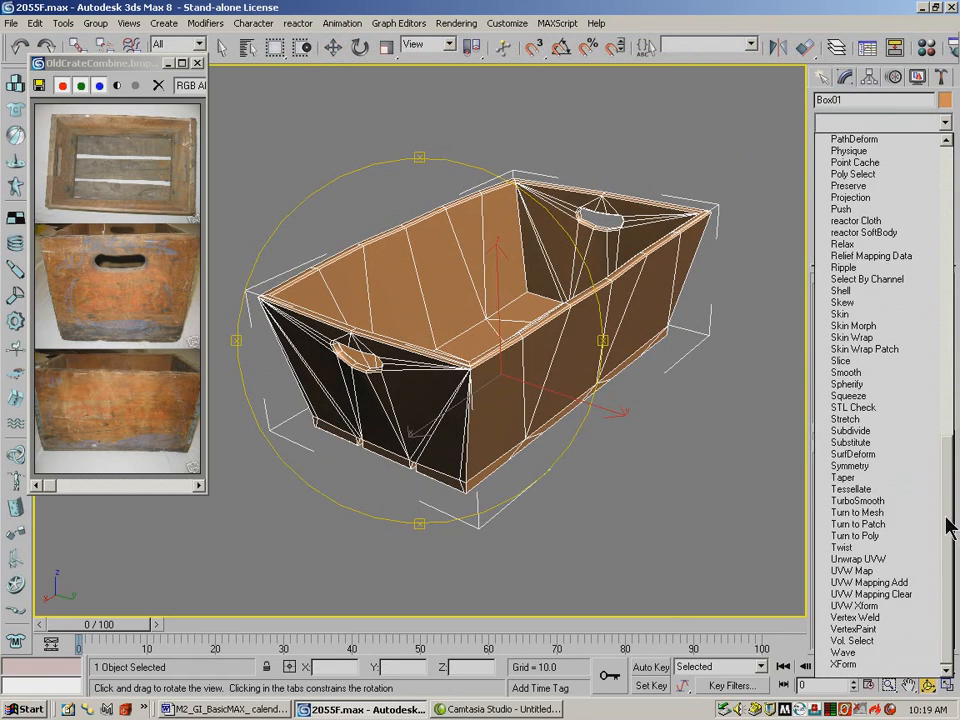
click(866, 558)
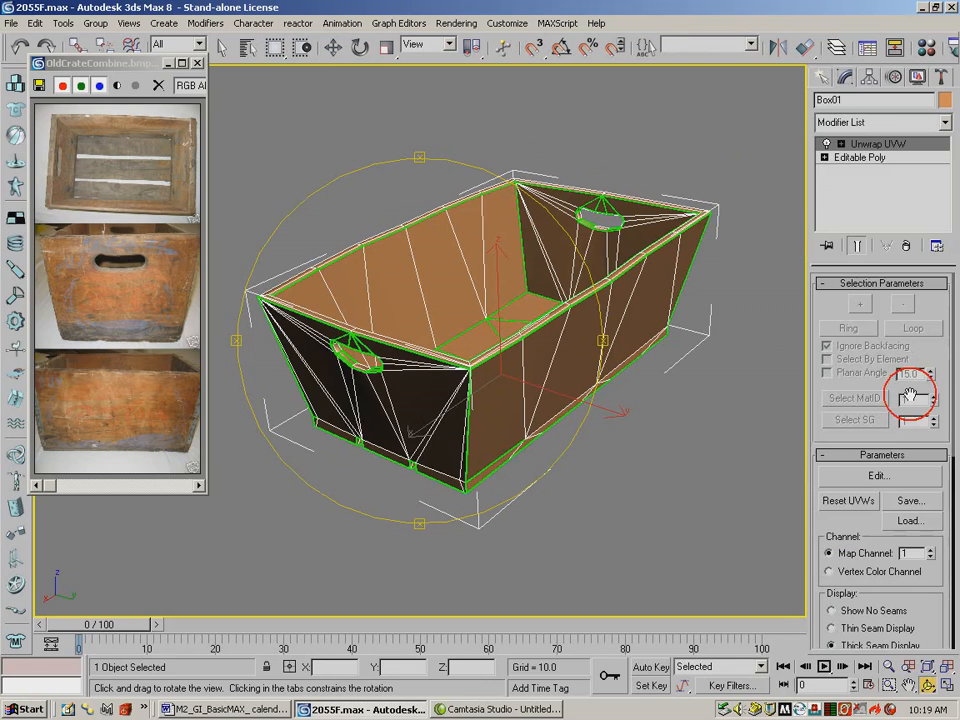
Enter the Unwrap UVW Face level, open the UVW editor, and filter its display to the selected faces
click(841, 144)
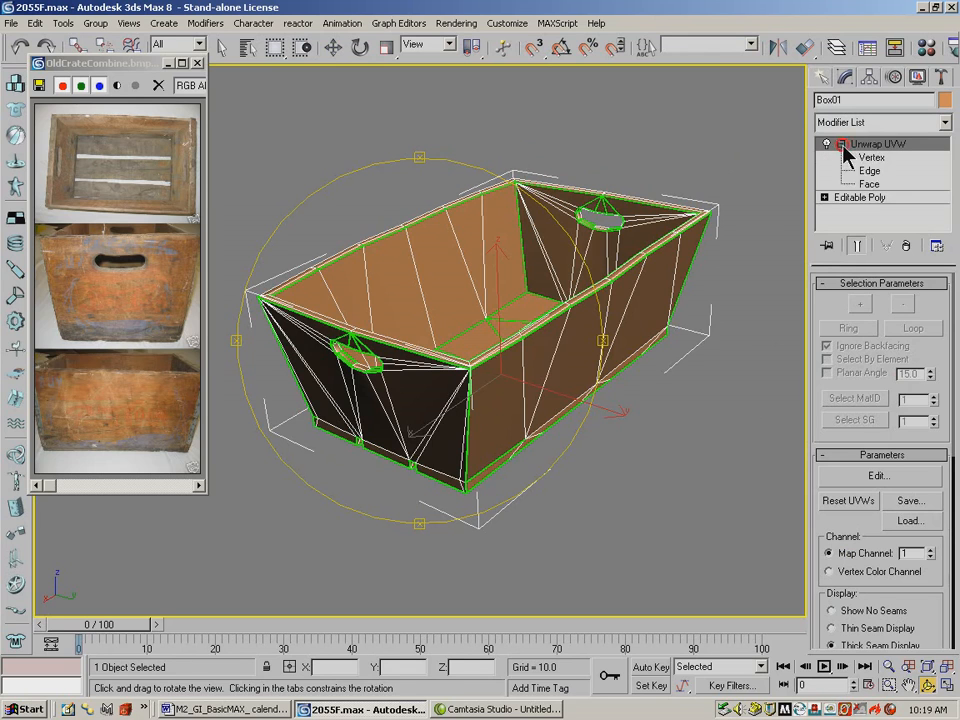
click(880, 184)
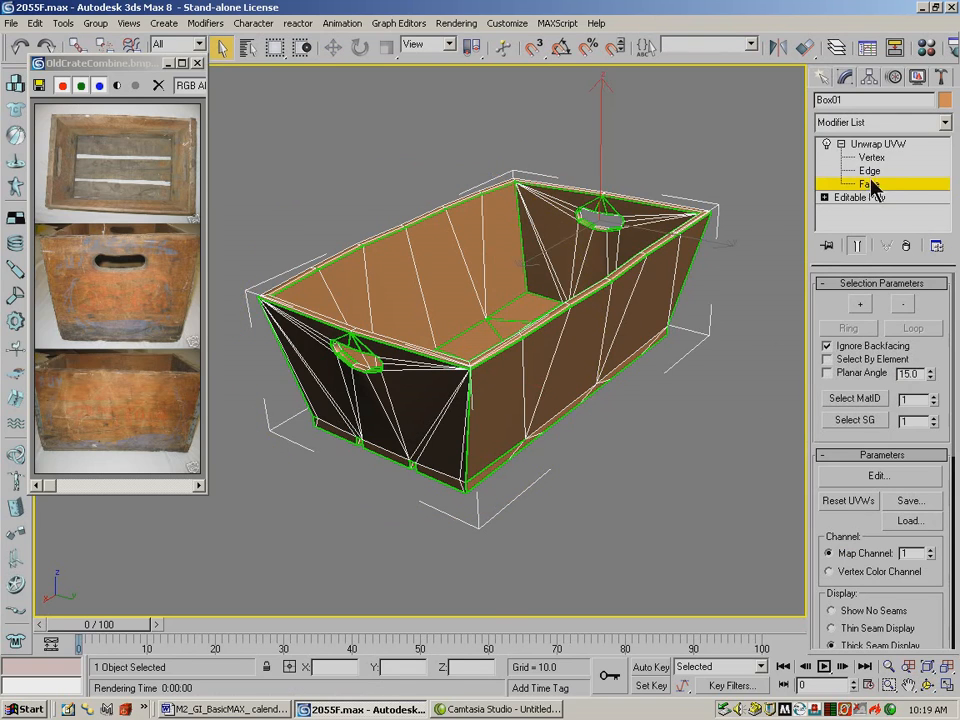
click(879, 476)
click(220, 93)
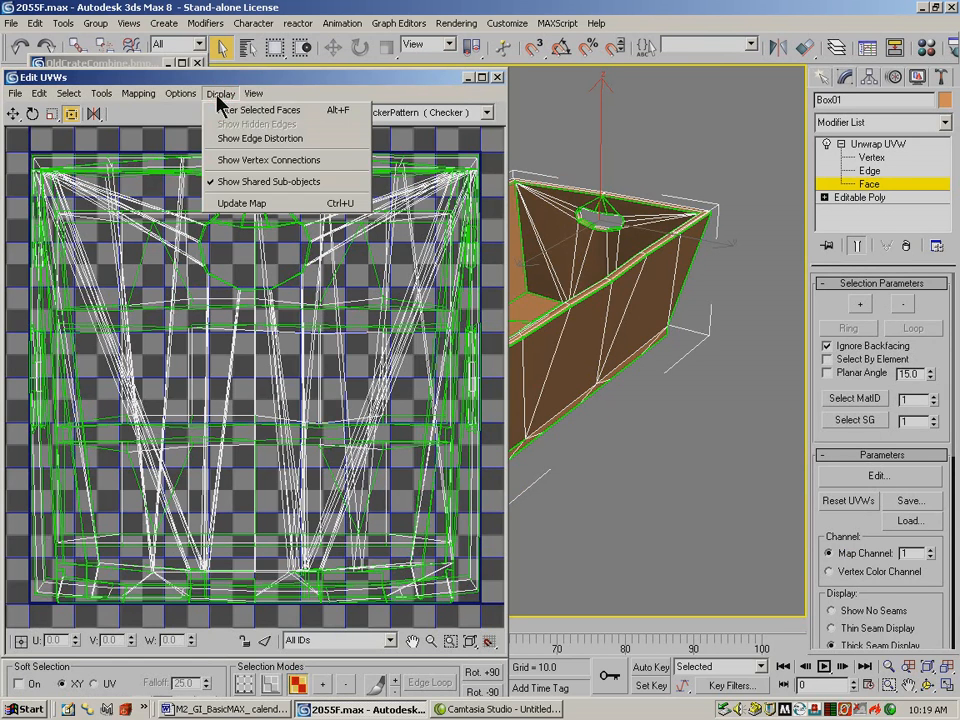
click(224, 110)
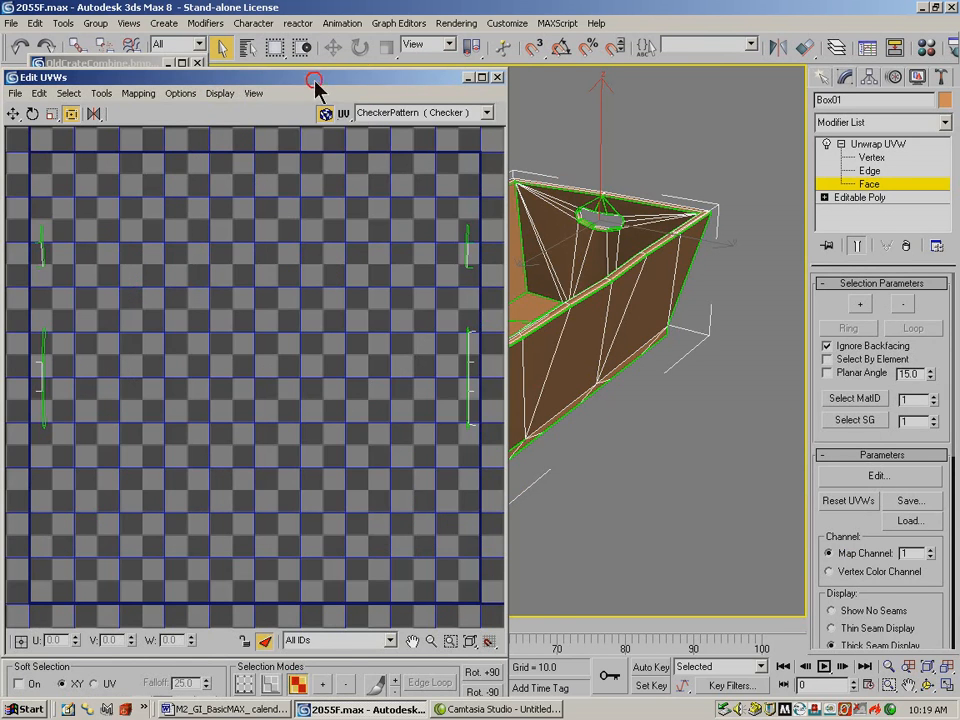
Expand the UVW editor's options and turn off Tile Bitmap
drag(315, 87, 366, 7)
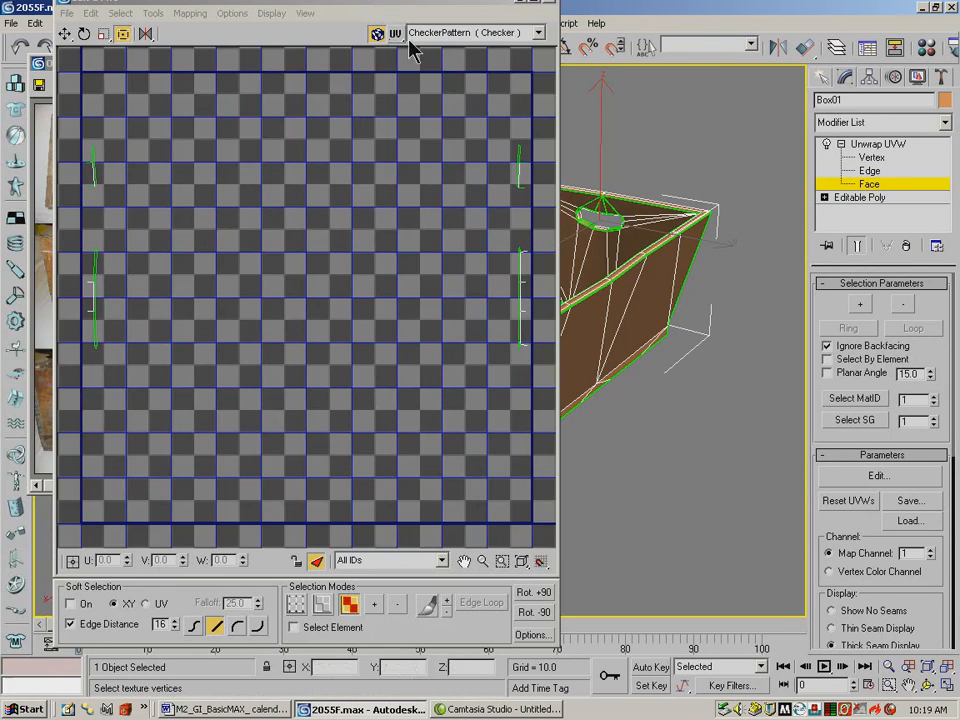
click(540, 636)
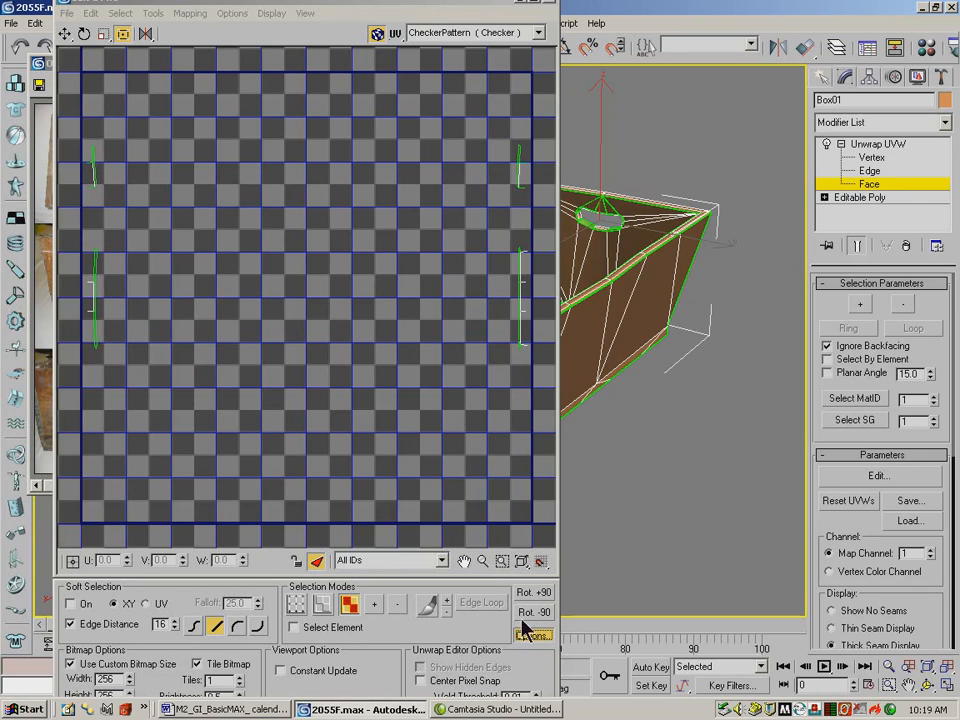
click(197, 663)
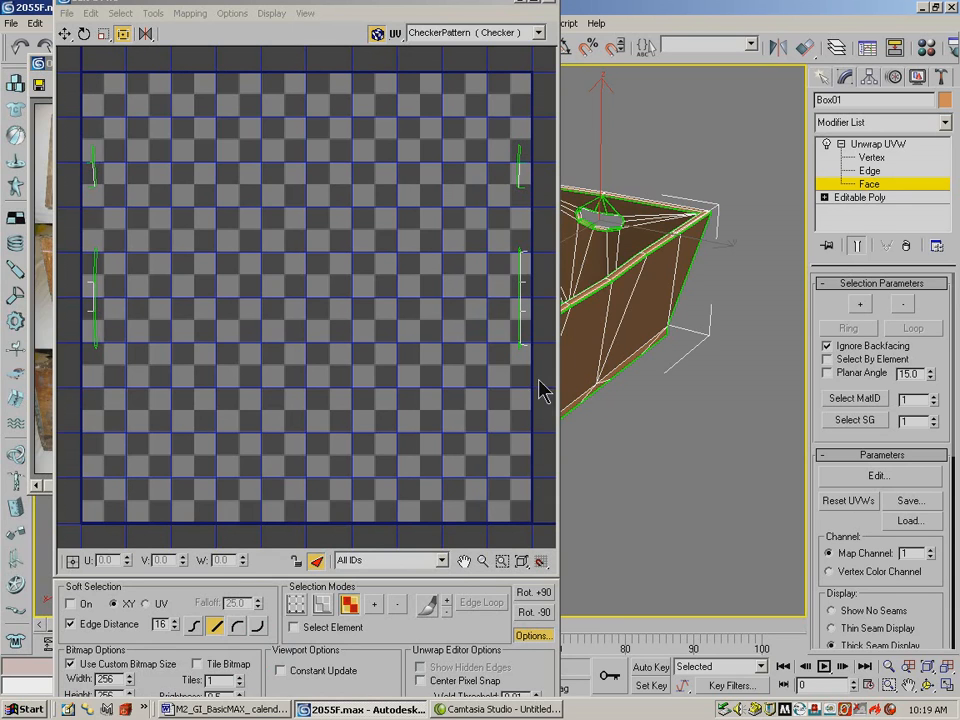
Arrange a smaller Edit UVWs window beside the crate view, with the OldCrateCombine.bmp reference image minimized
click(436, 22)
drag(436, 24, 456, 50)
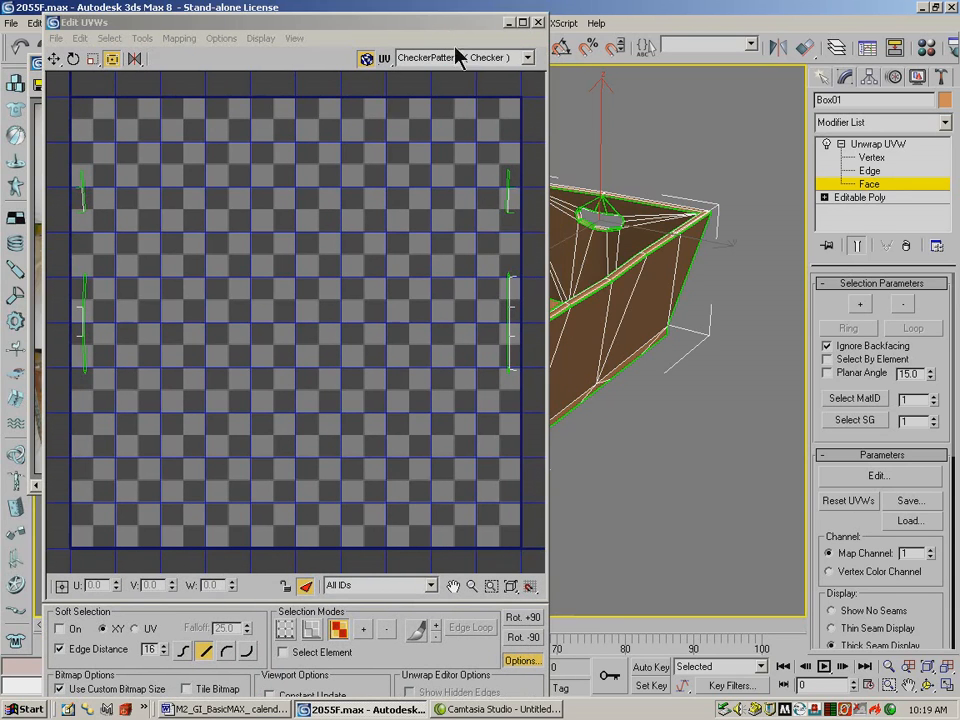
click(533, 21)
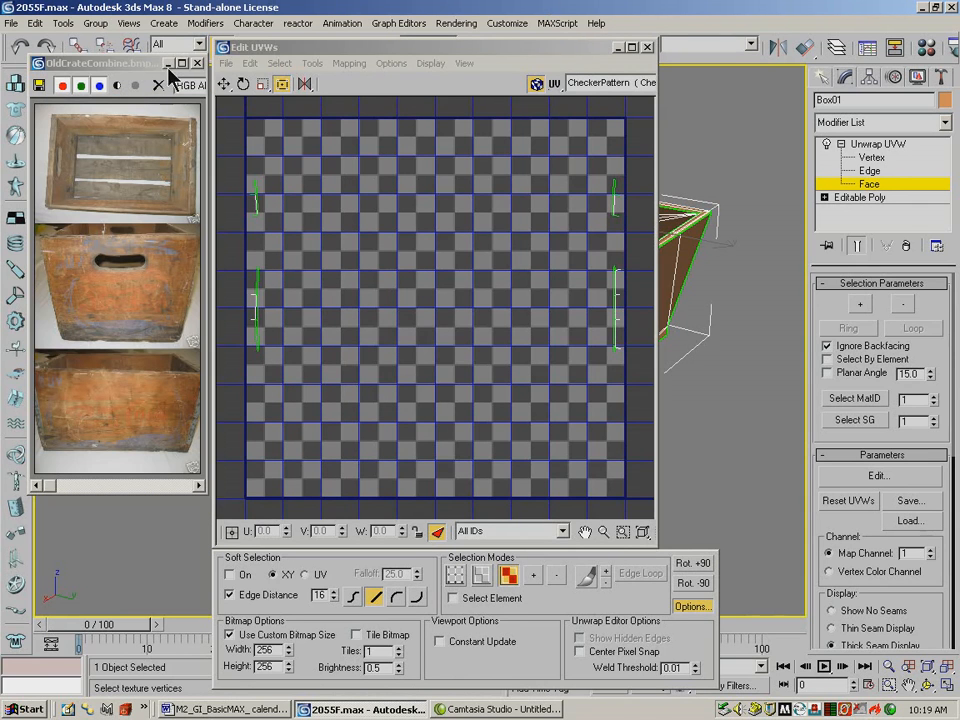
click(168, 63)
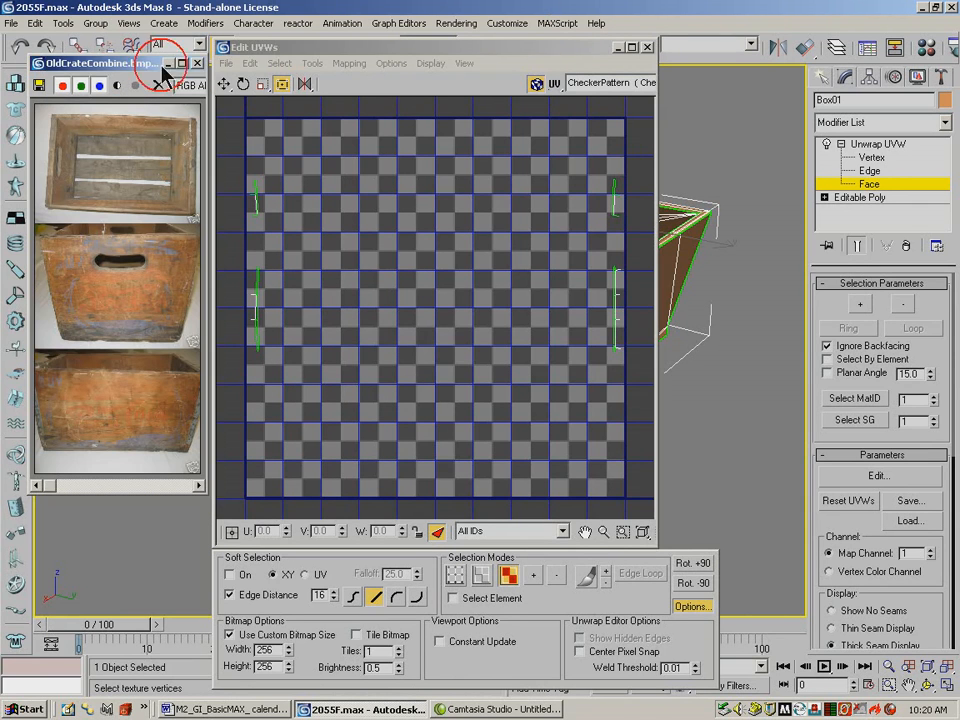
drag(182, 46, 105, 32)
click(914, 688)
drag(575, 346, 610, 345)
click(889, 666)
click(909, 688)
drag(604, 394, 632, 399)
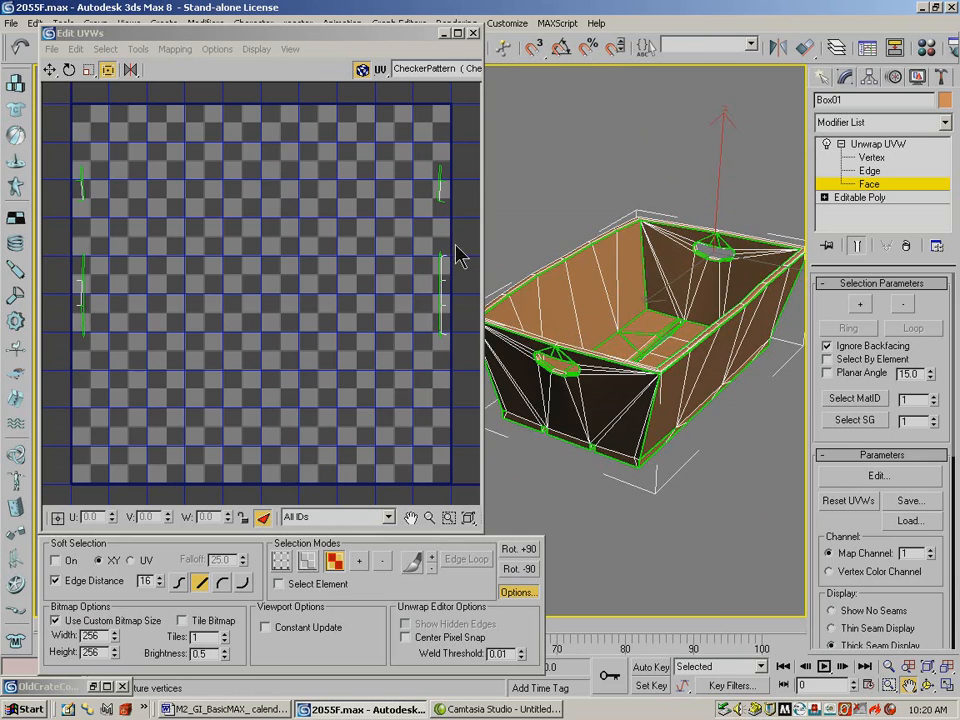
Move the Edit UVWs window down clear of the main toolbar, check one side face's UVs, and clear the selection
drag(375, 34, 371, 54)
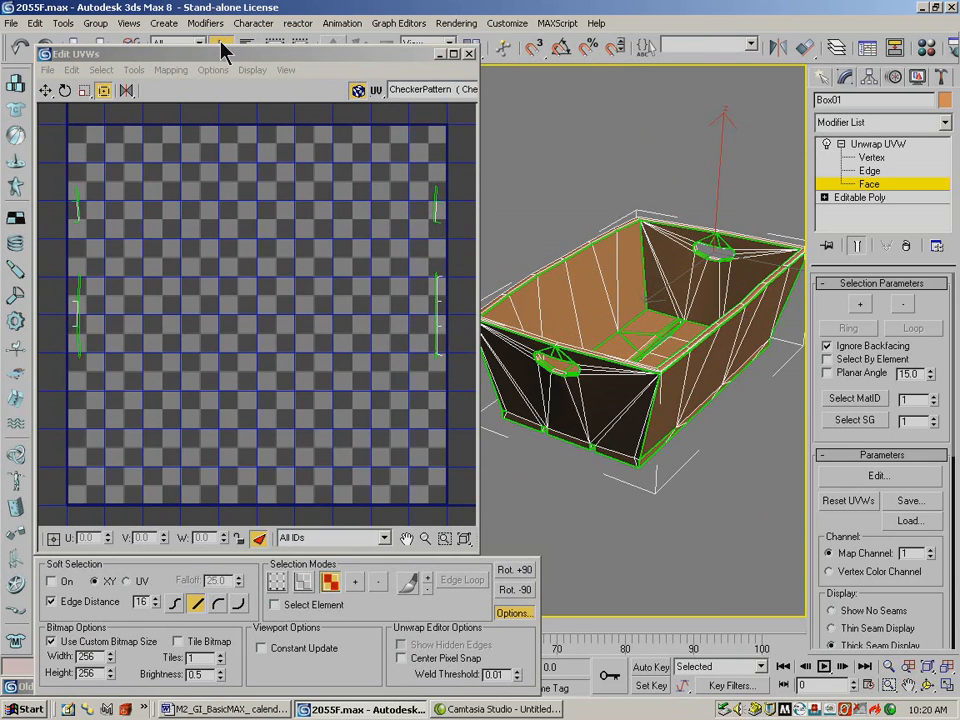
drag(235, 55, 237, 62)
click(676, 398)
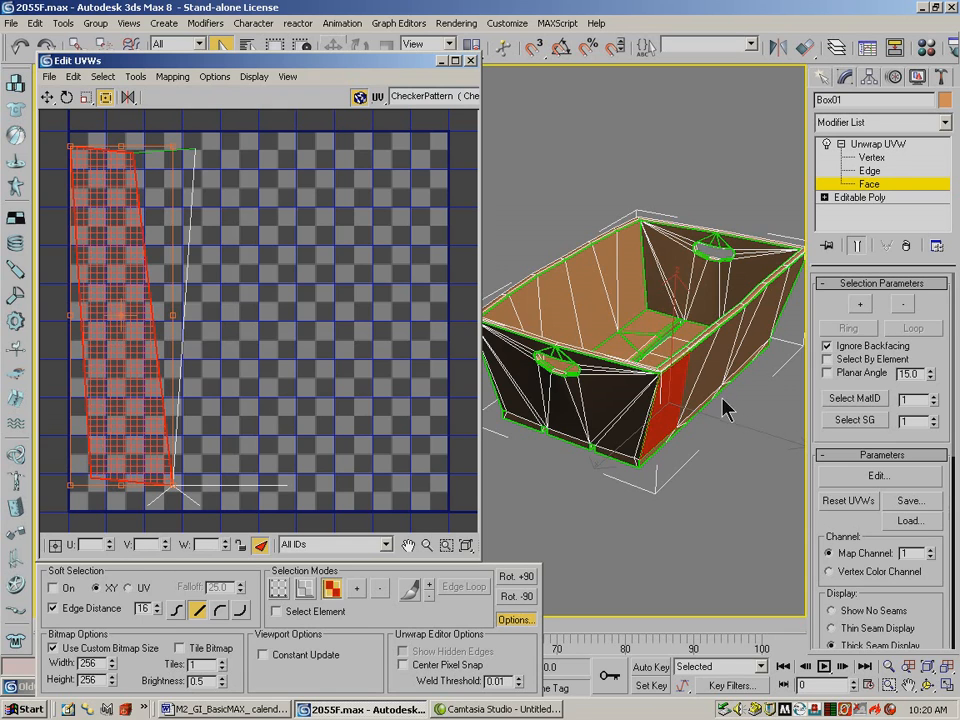
click(568, 214)
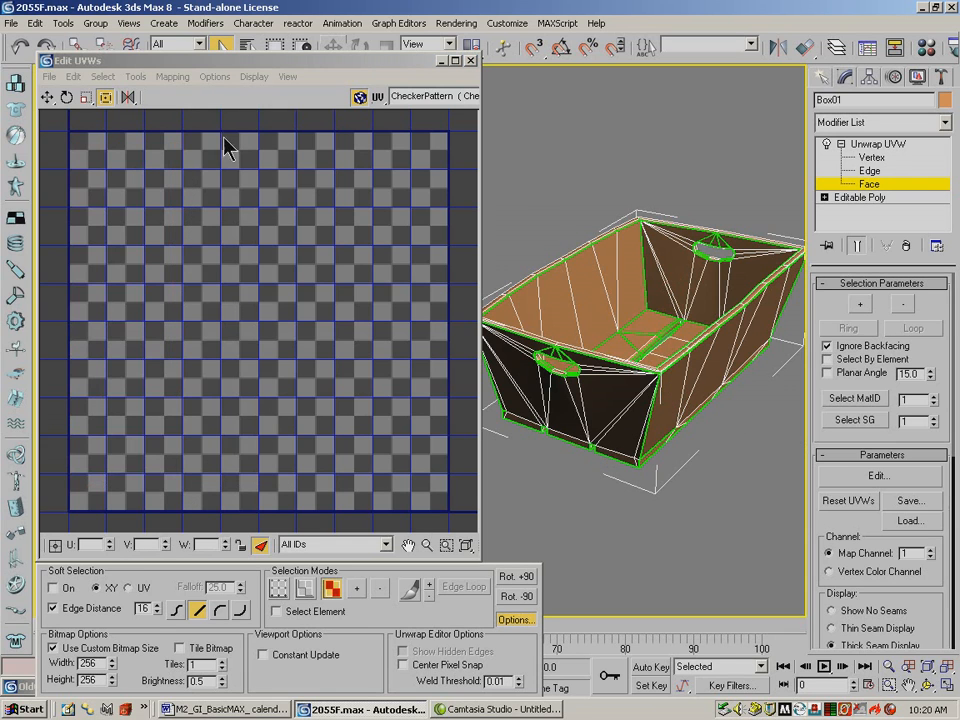
Apply Normal Mapping with the Box Mapping method while no faces are selected
click(183, 76)
click(194, 115)
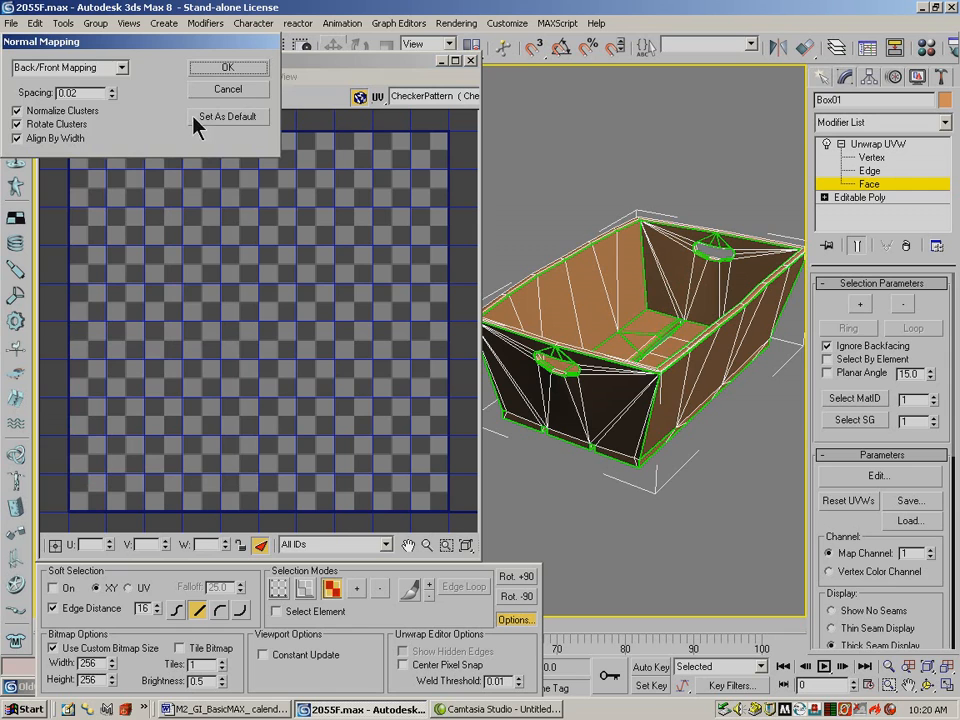
click(124, 68)
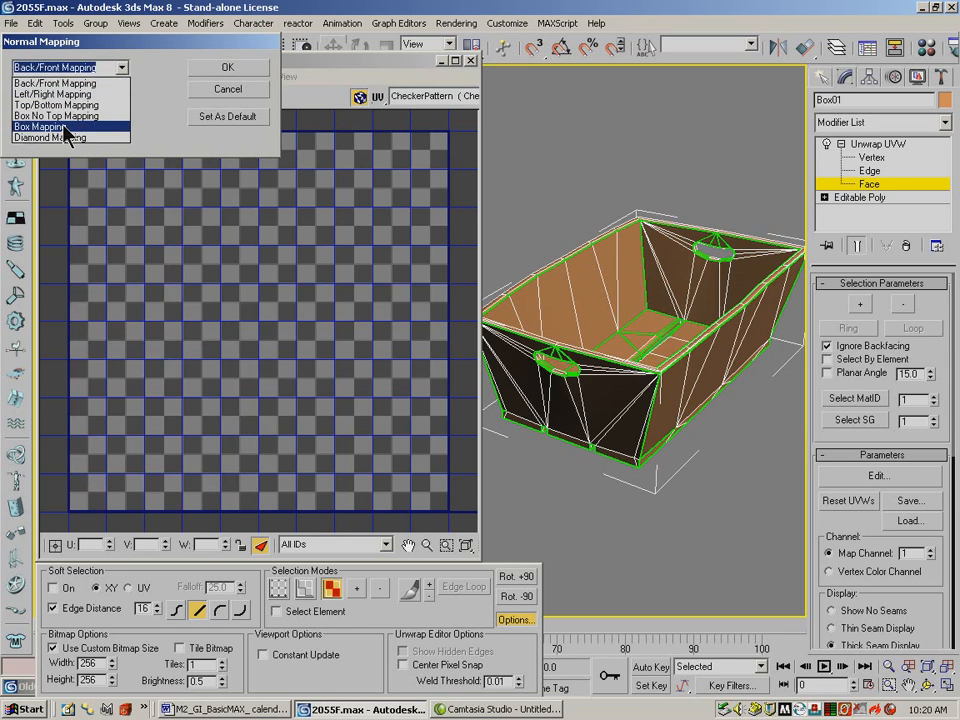
click(63, 128)
click(228, 70)
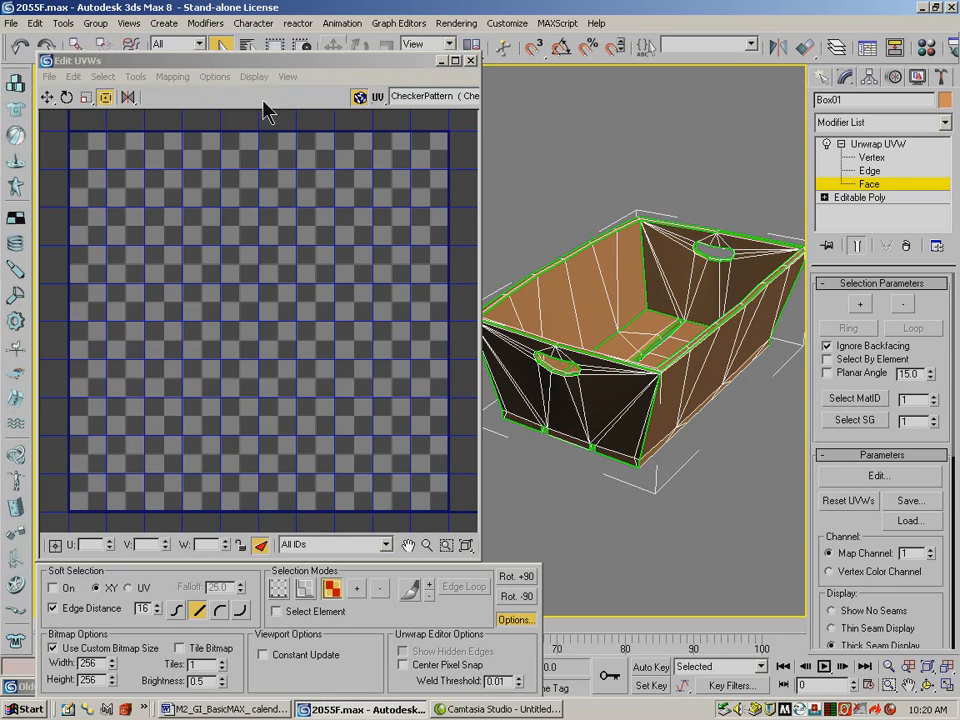
Select all of the crate's faces, apply Normal Mapping with the Box Mapping method, and clear the selection
drag(497, 142, 942, 531)
drag(759, 503, 345, 155)
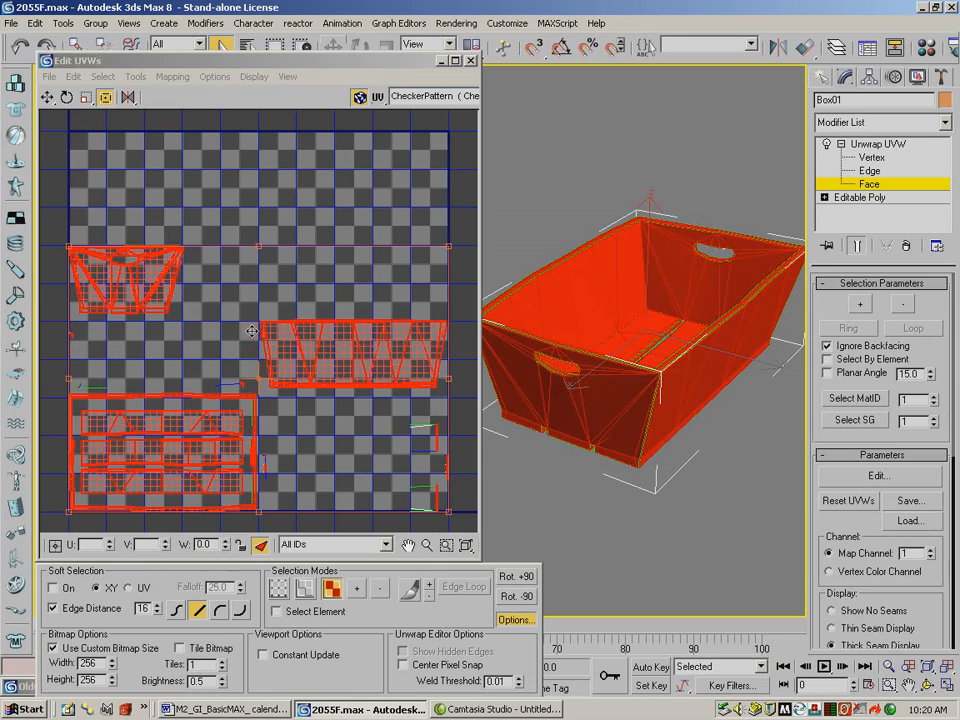
click(158, 76)
click(190, 112)
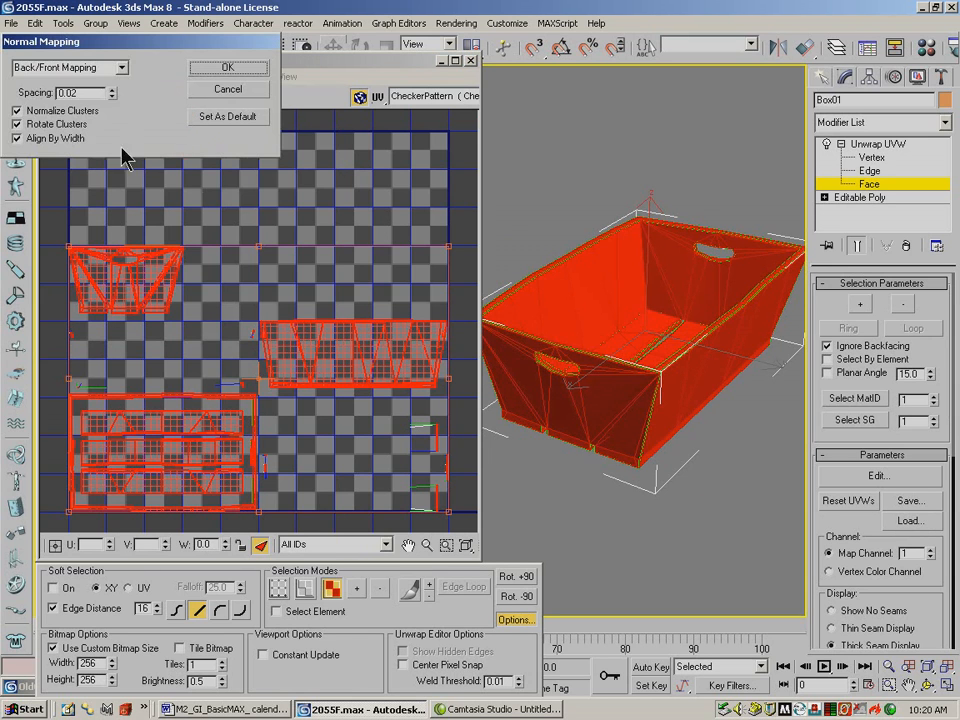
click(123, 70)
click(62, 124)
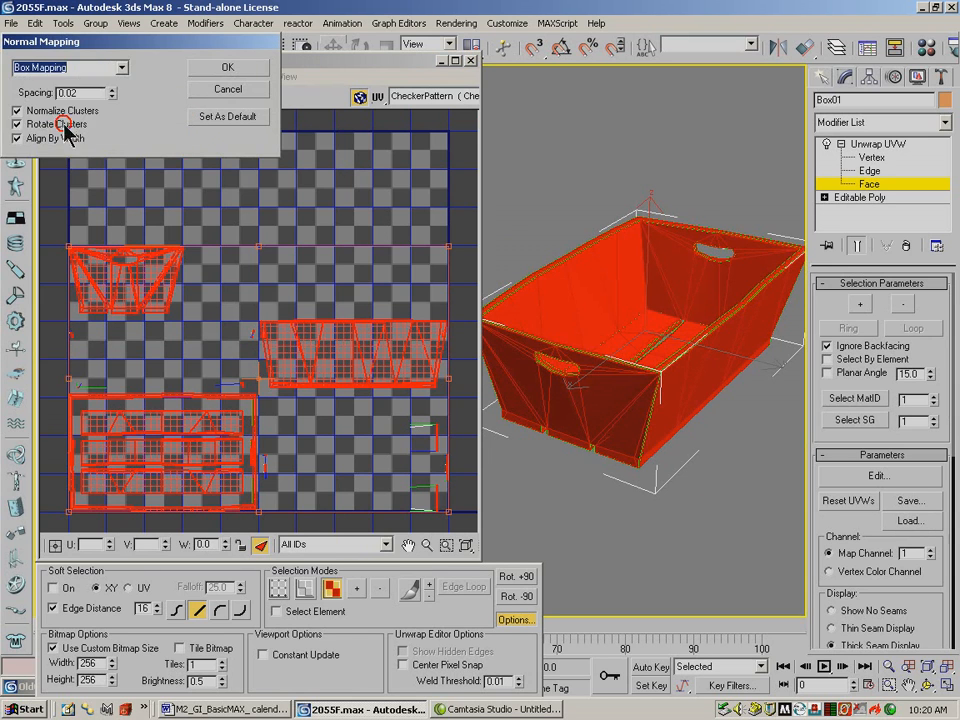
click(227, 67)
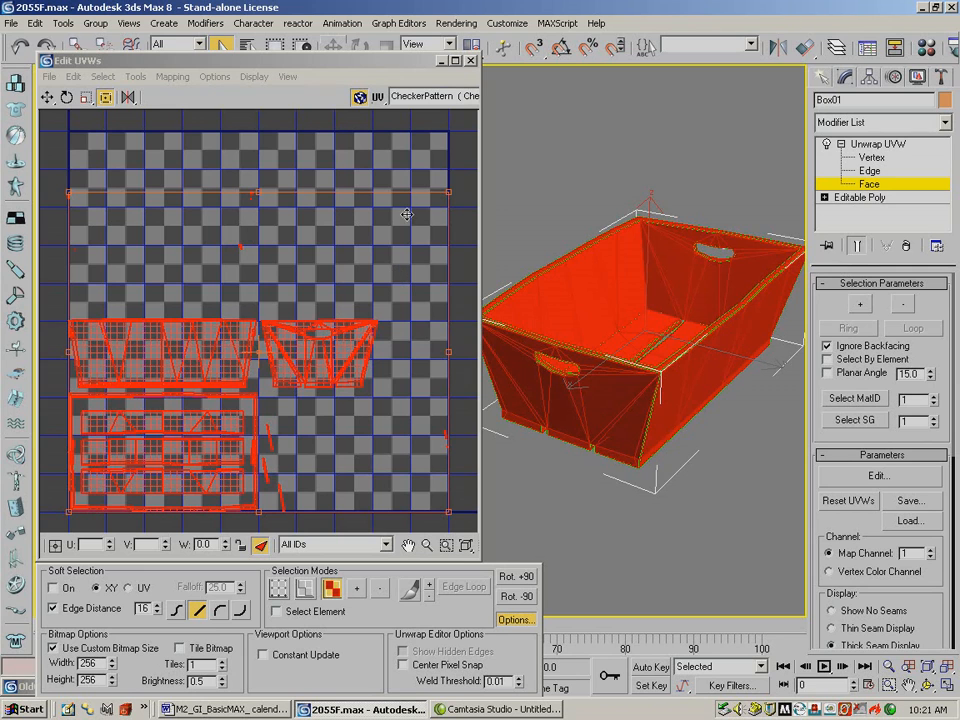
click(463, 165)
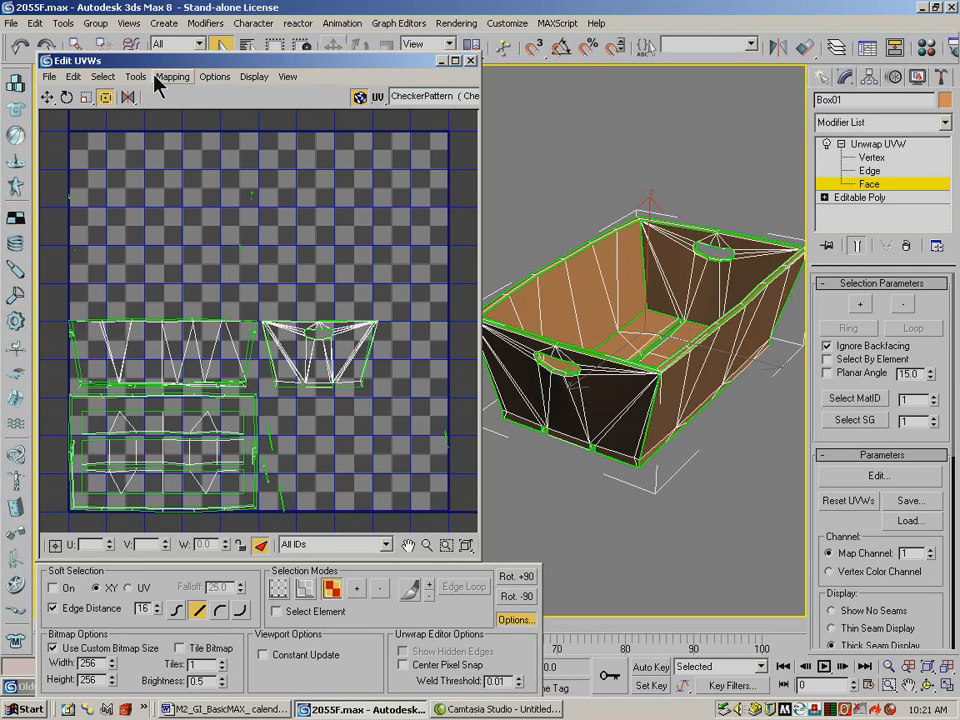
Break the outer faces of the crate's long side into their own UV cluster and move it past the UV square's left edge
click(160, 78)
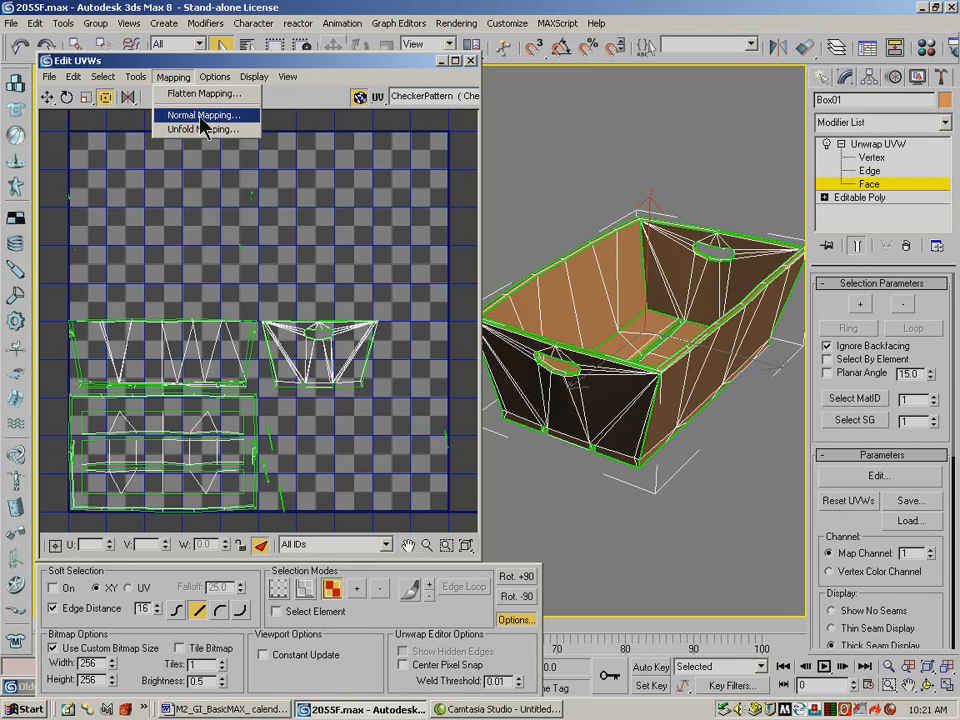
click(676, 410)
ctrl+click(699, 364)
ctrl+click(732, 349)
ctrl+click(751, 316)
ctrl+click(773, 318)
ctrl+click(789, 288)
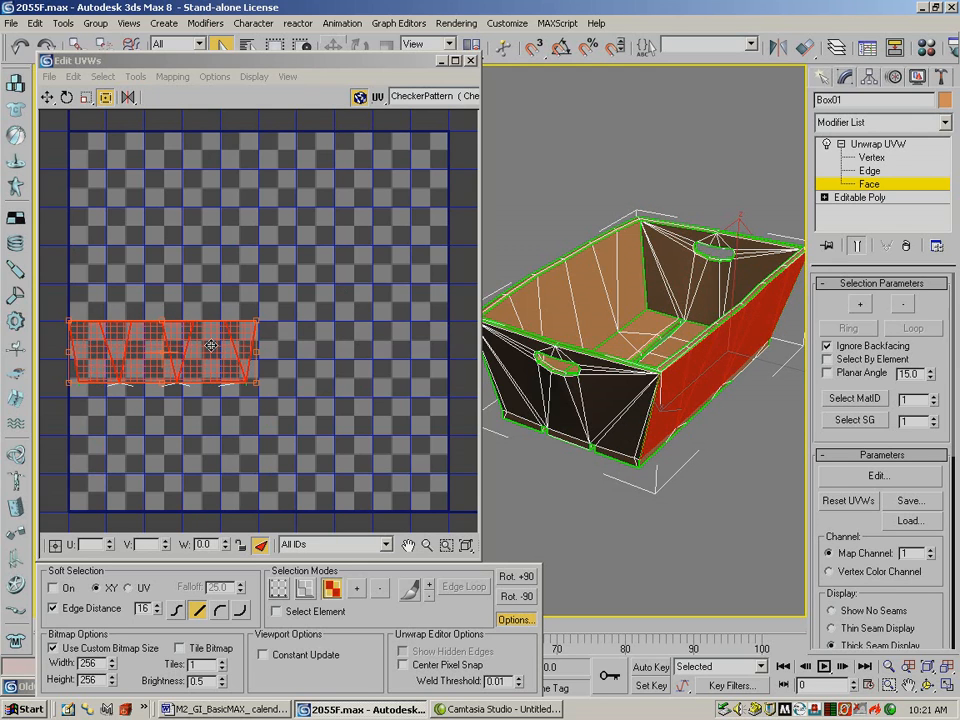
click(136, 77)
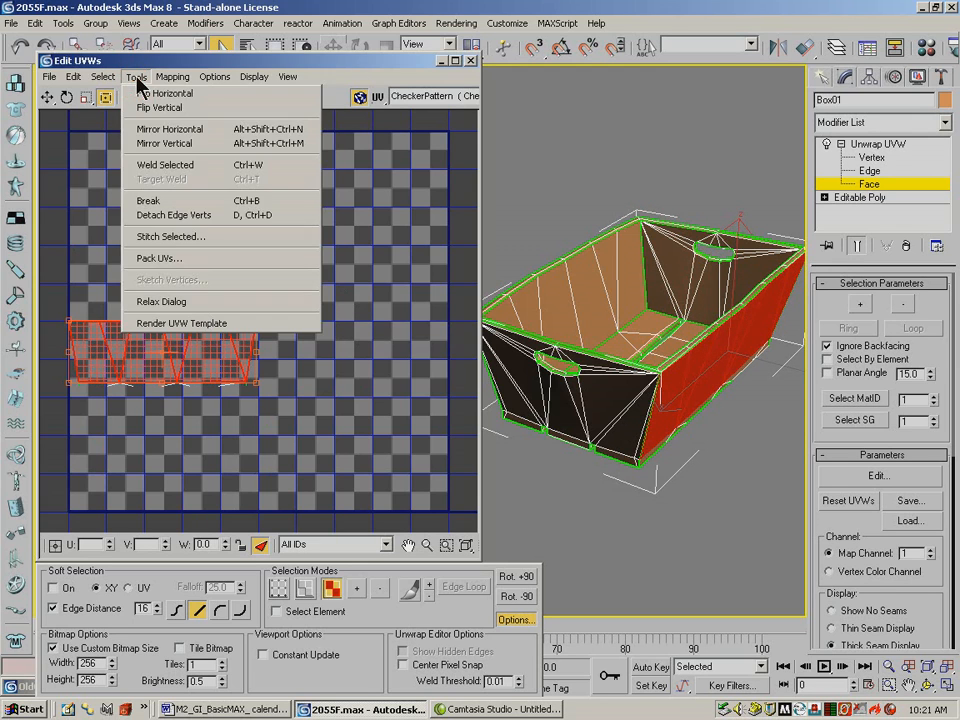
click(165, 201)
drag(251, 338, 431, 350)
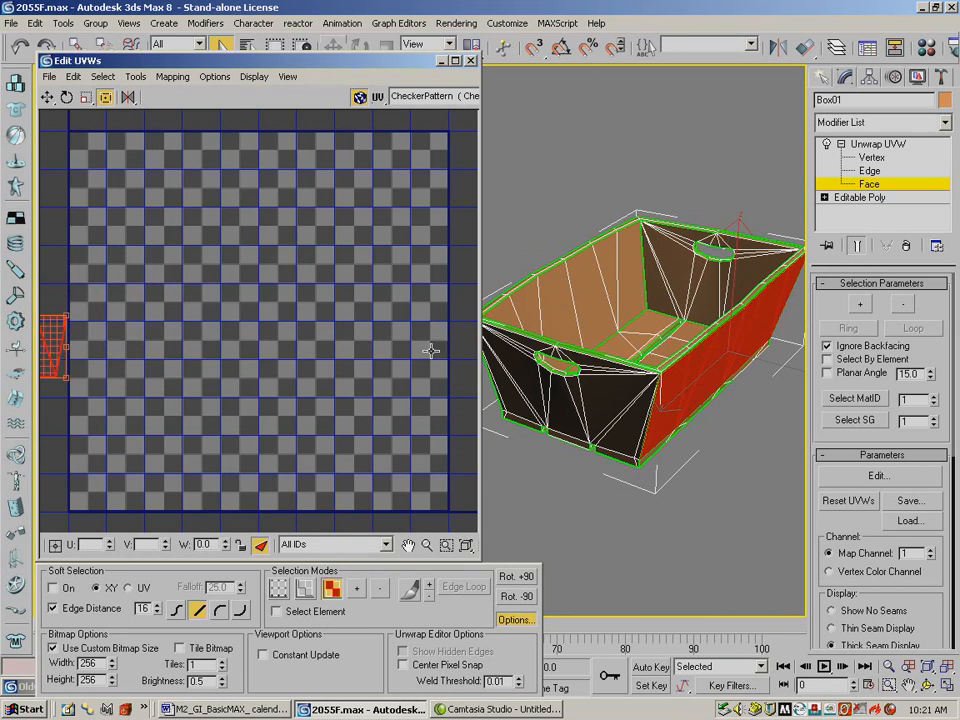
Break all outer faces of the crate's handled end wall into a UV cluster and move it past the UV square's lower left edge
click(928, 686)
drag(700, 345, 590, 342)
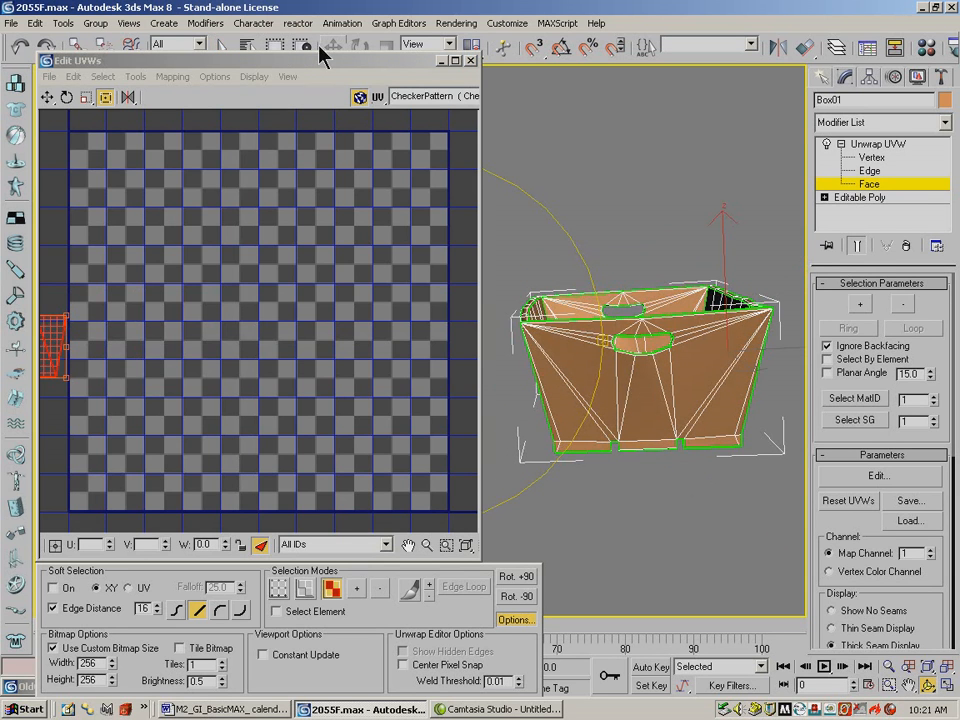
click(220, 44)
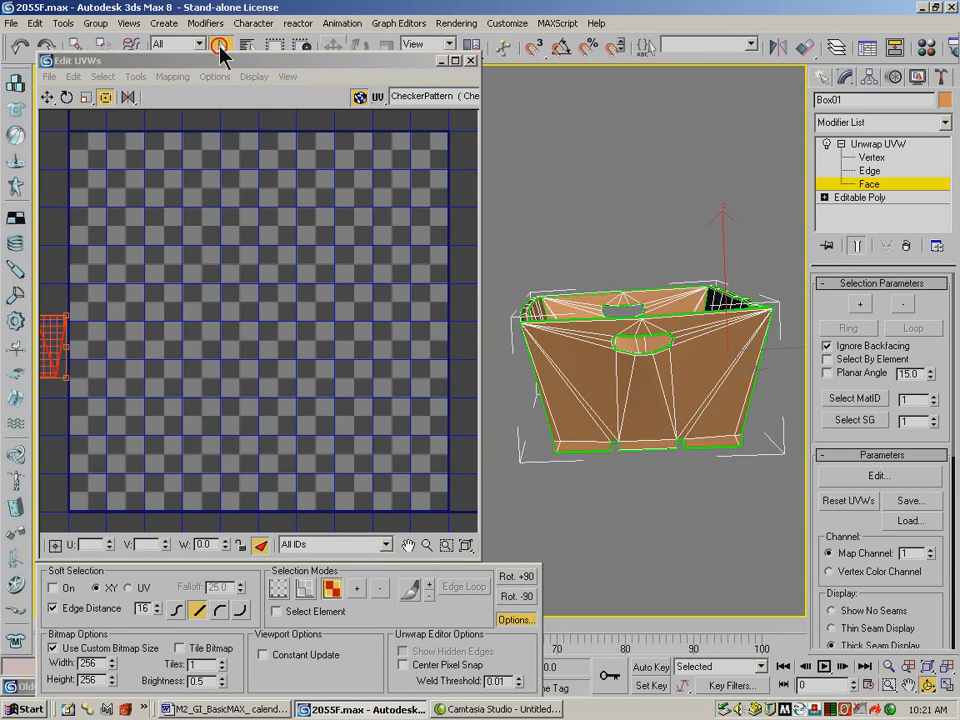
click(741, 413)
ctrl+click(721, 409)
ctrl+click(703, 403)
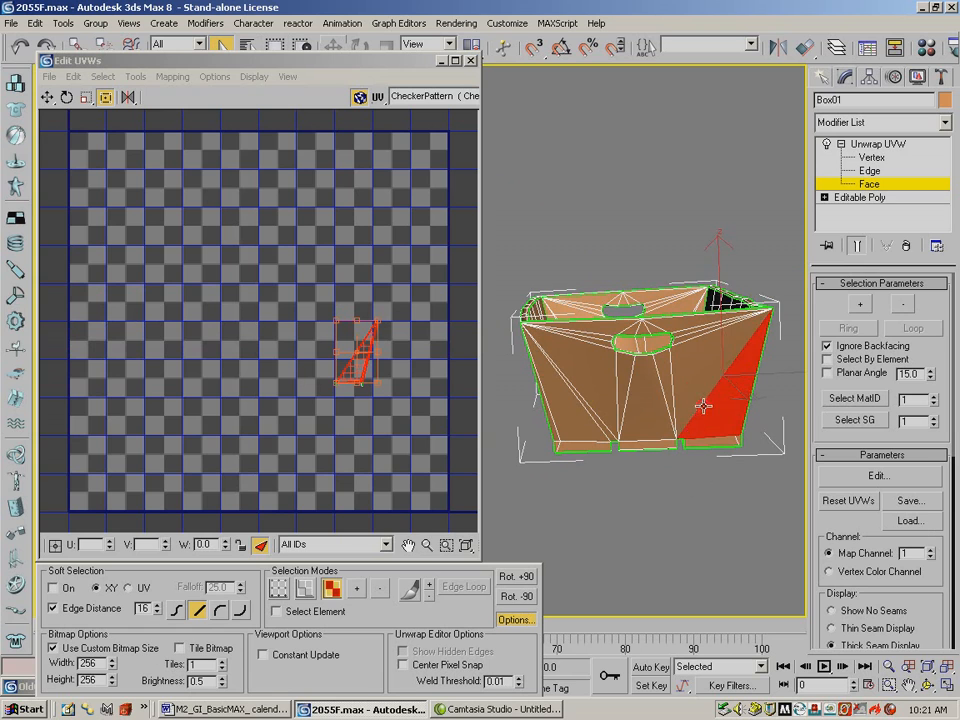
ctrl+click(695, 393)
ctrl+click(668, 390)
ctrl+click(630, 396)
ctrl+click(600, 396)
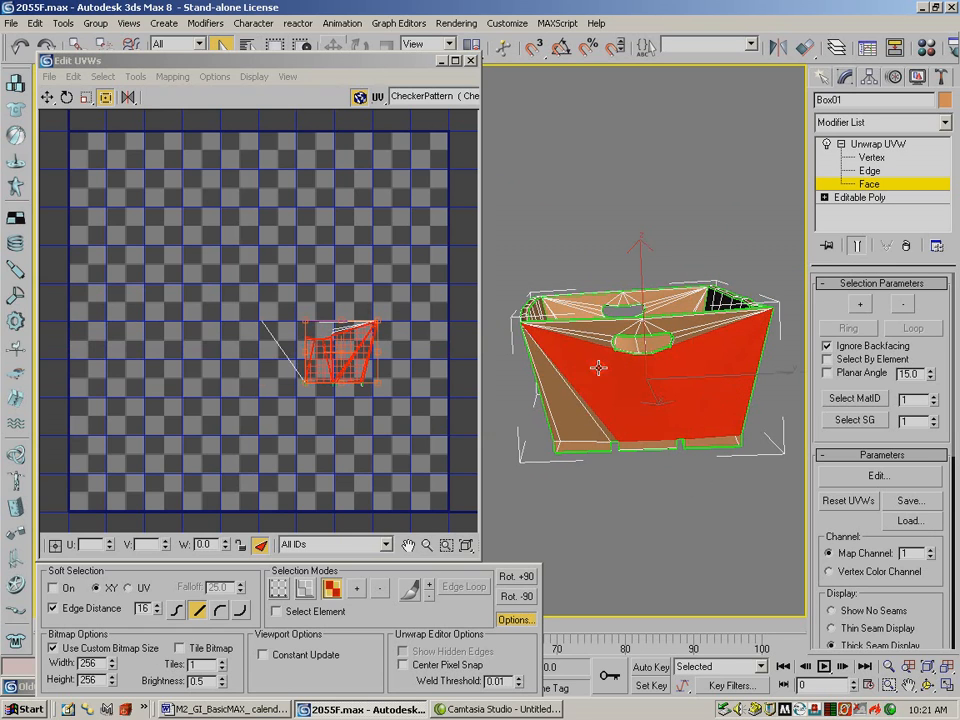
ctrl+click(581, 401)
ctrl+click(557, 411)
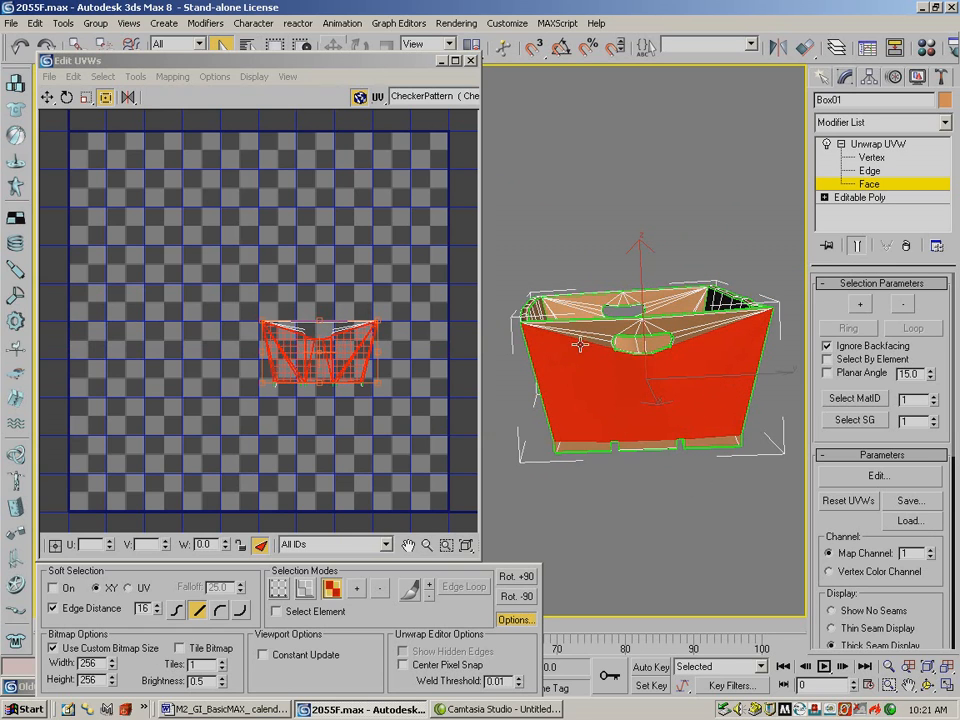
ctrl+click(631, 322)
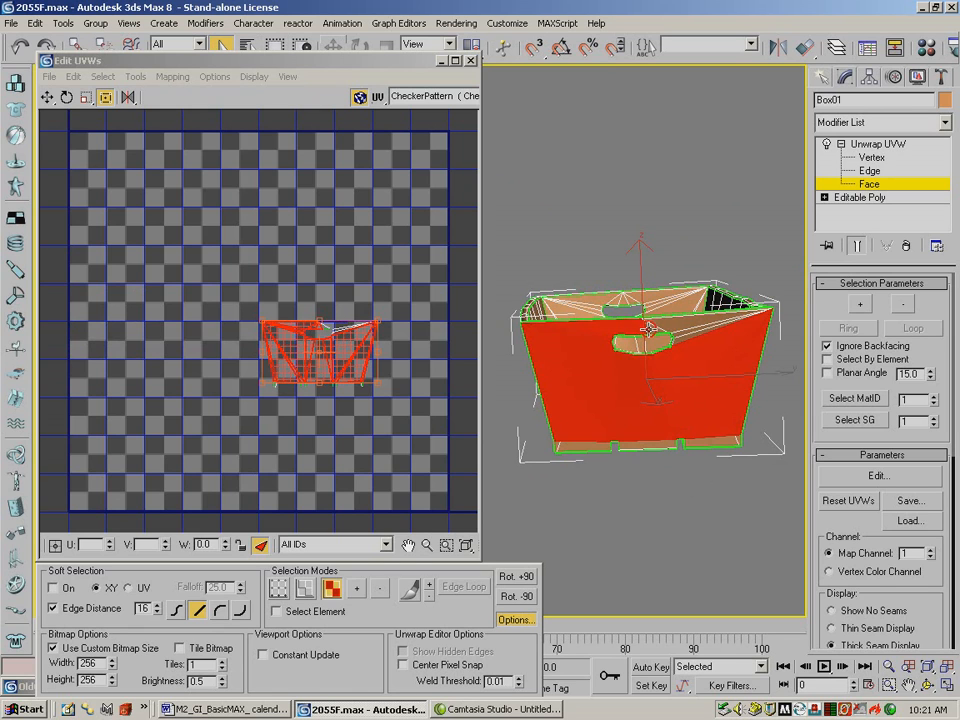
ctrl+click(679, 333)
ctrl+click(686, 335)
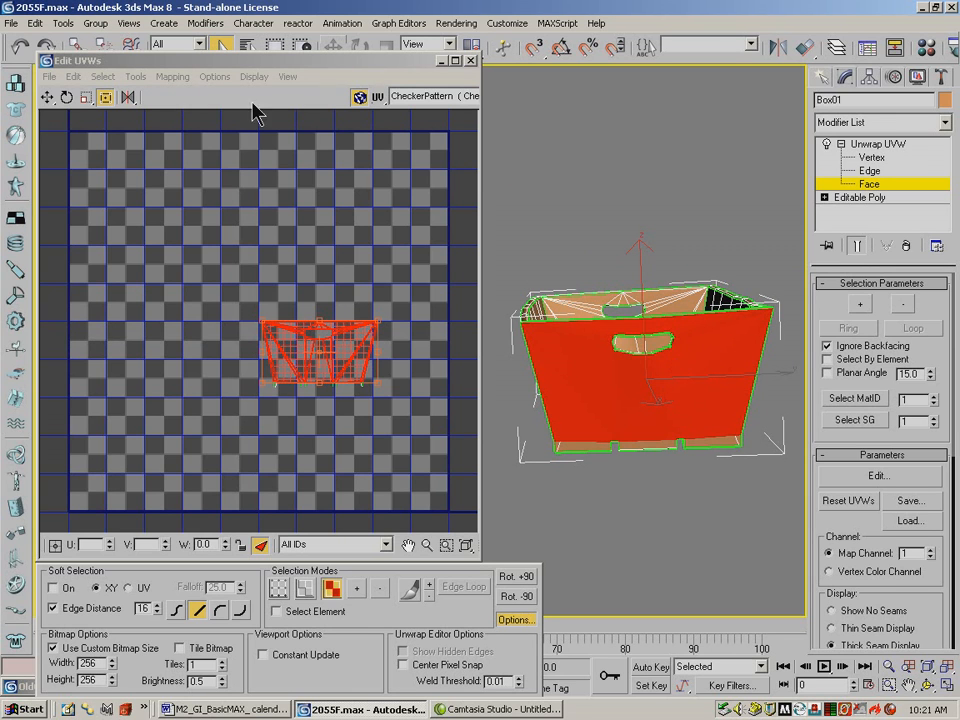
click(135, 76)
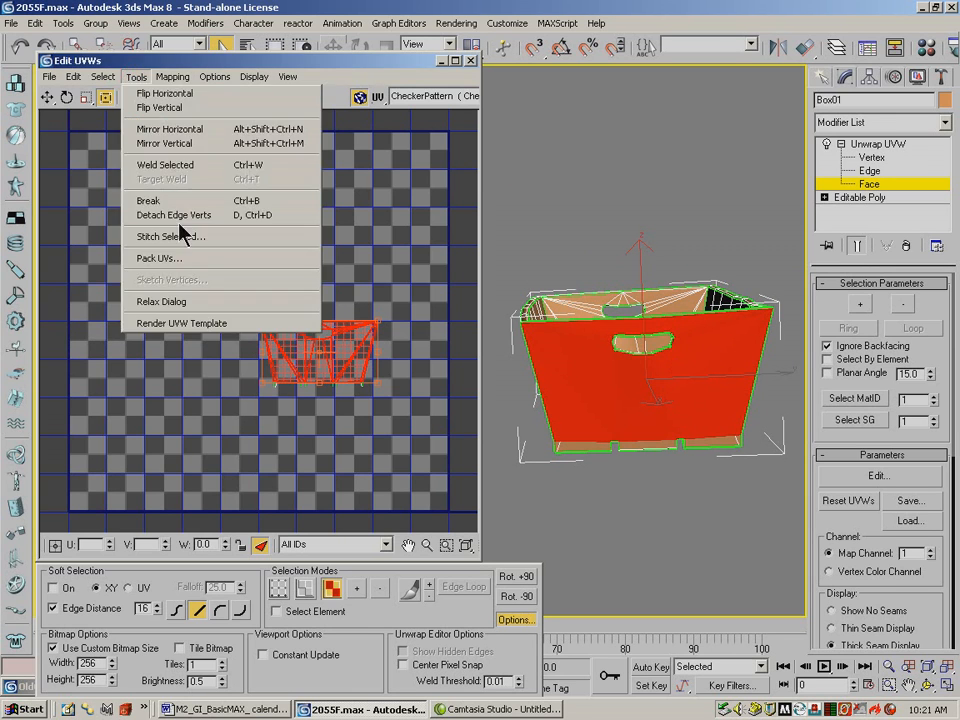
click(163, 201)
drag(370, 335, 57, 470)
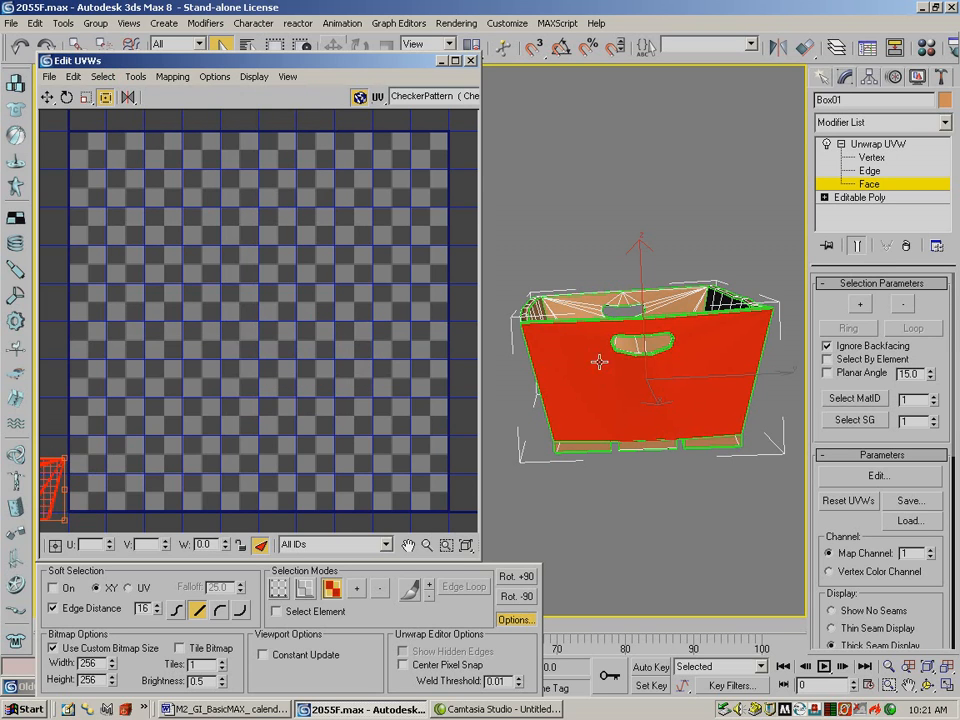
Bring the crate's opposite long outer side into full view and return to selecting faces
click(926, 684)
drag(562, 391, 775, 402)
click(888, 666)
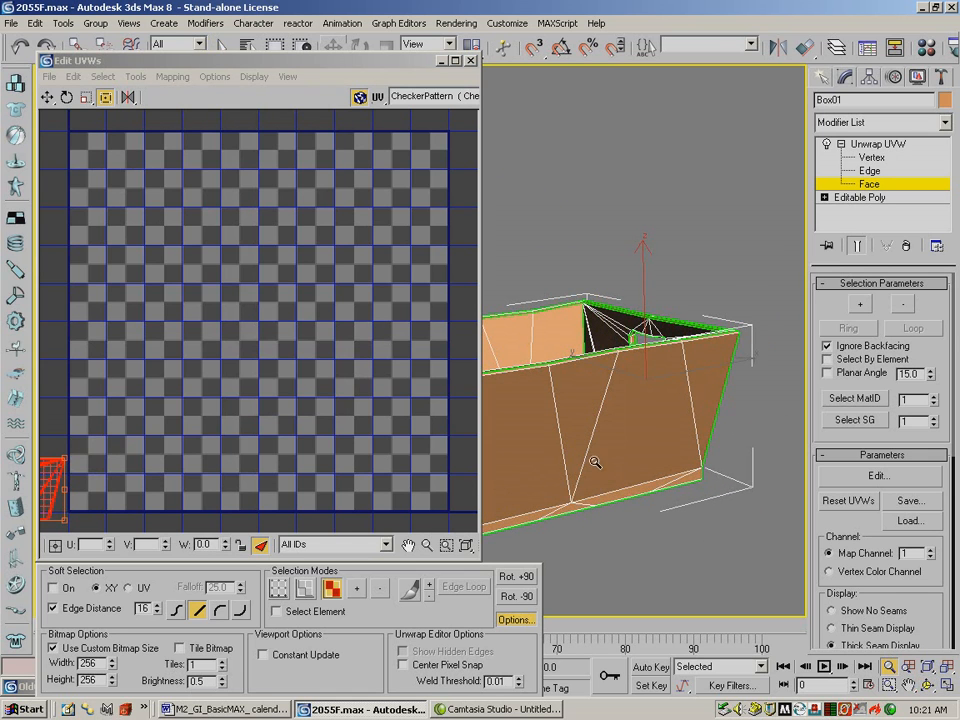
click(911, 685)
drag(619, 456, 664, 474)
click(888, 667)
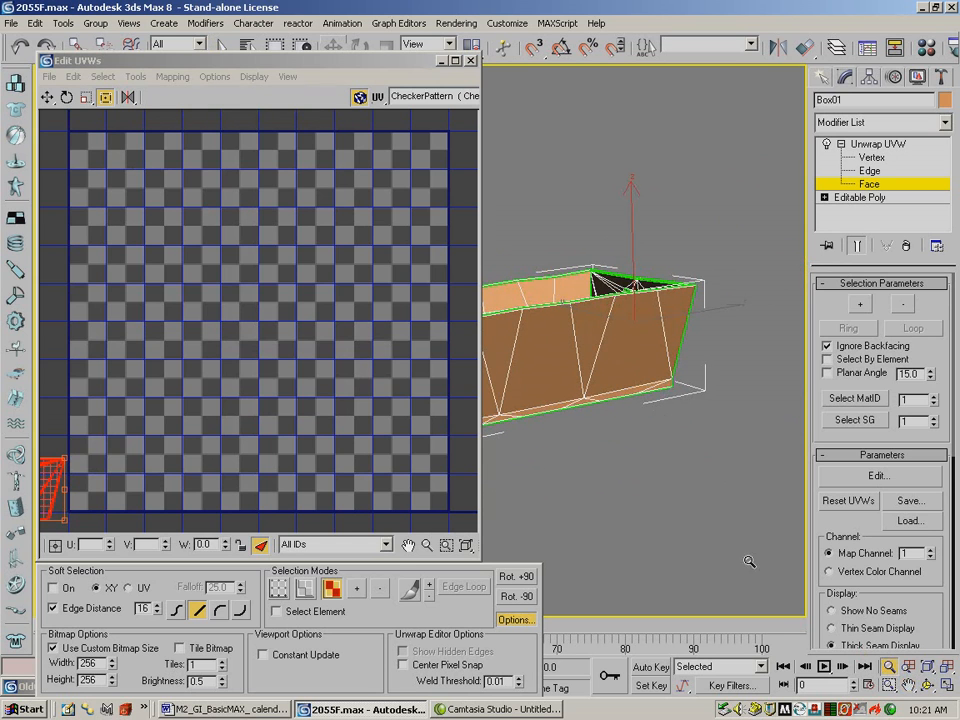
click(908, 685)
drag(639, 420, 686, 419)
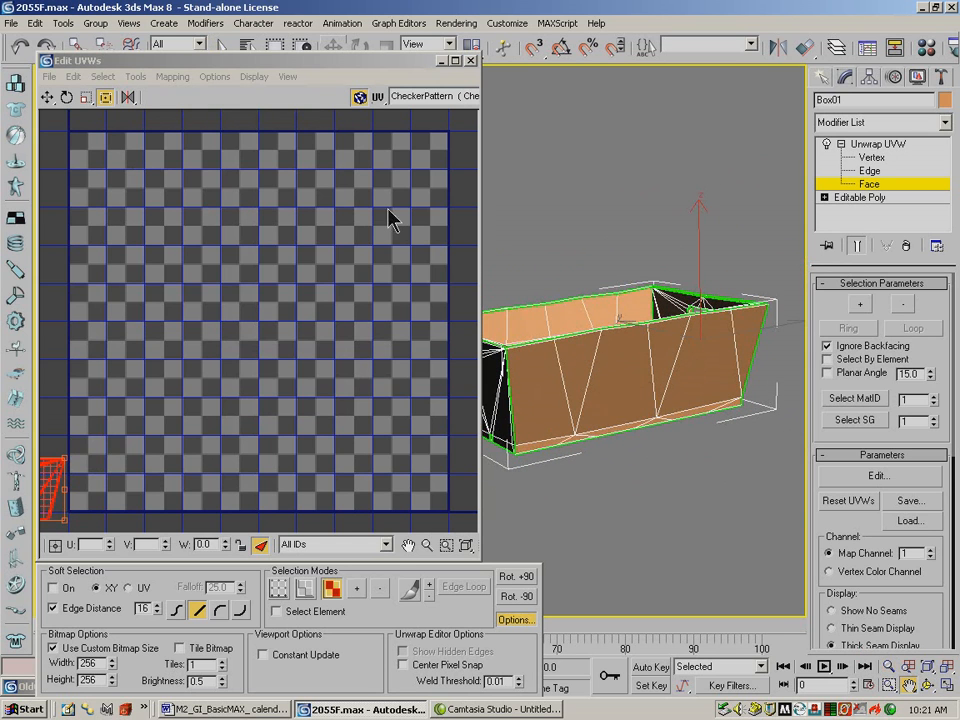
click(225, 46)
click(561, 407)
ctrl+click(582, 386)
ctrl+click(621, 381)
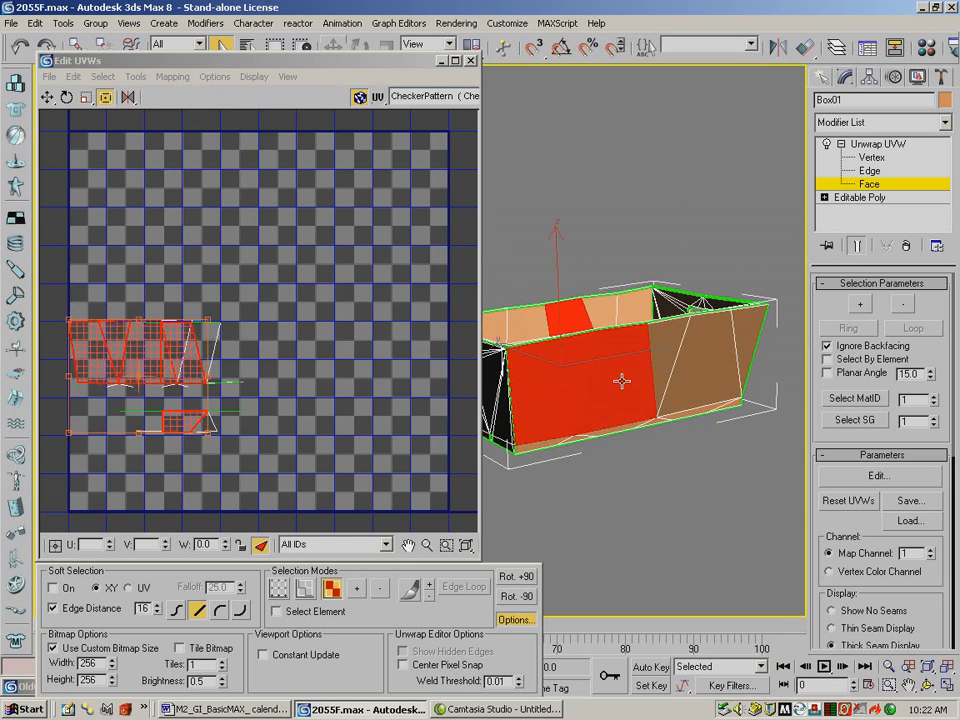
ctrl+click(657, 356)
ctrl+click(690, 370)
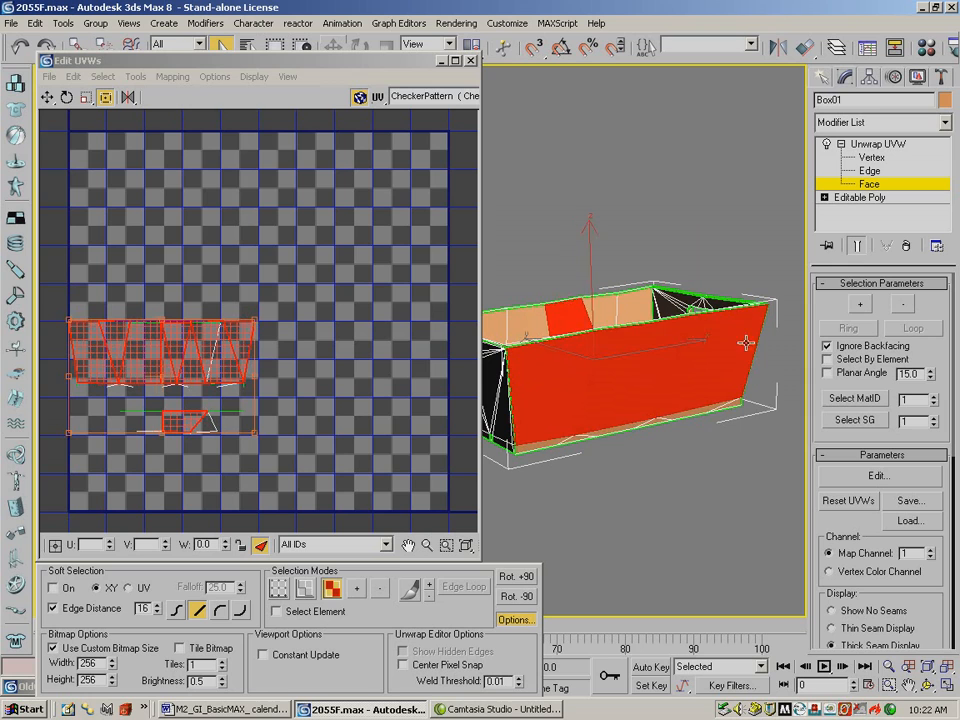
alt+click(578, 316)
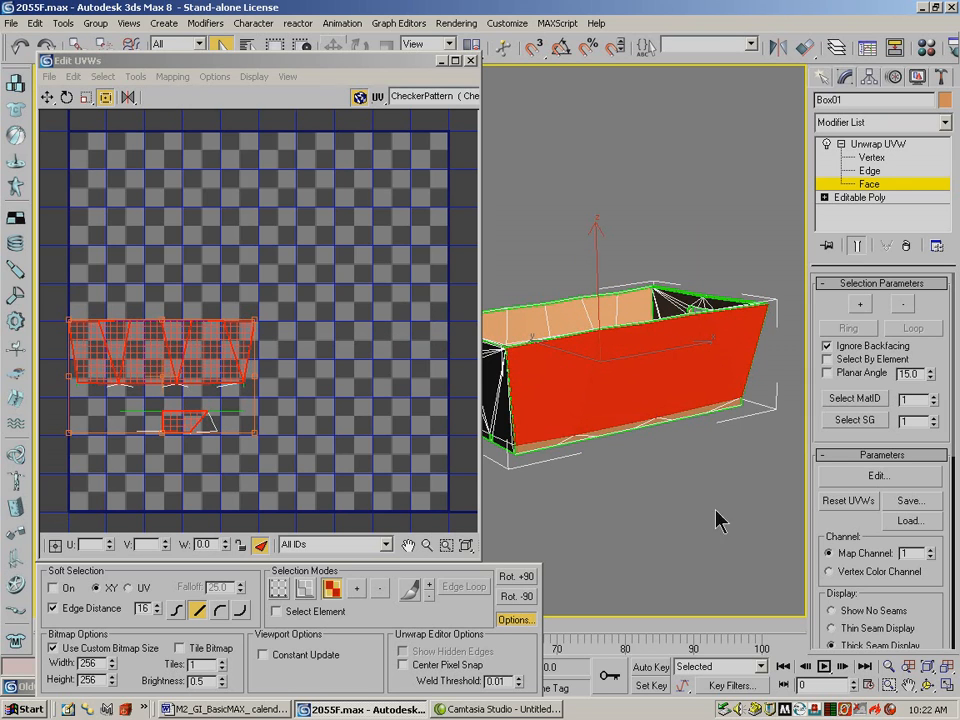
click(735, 465)
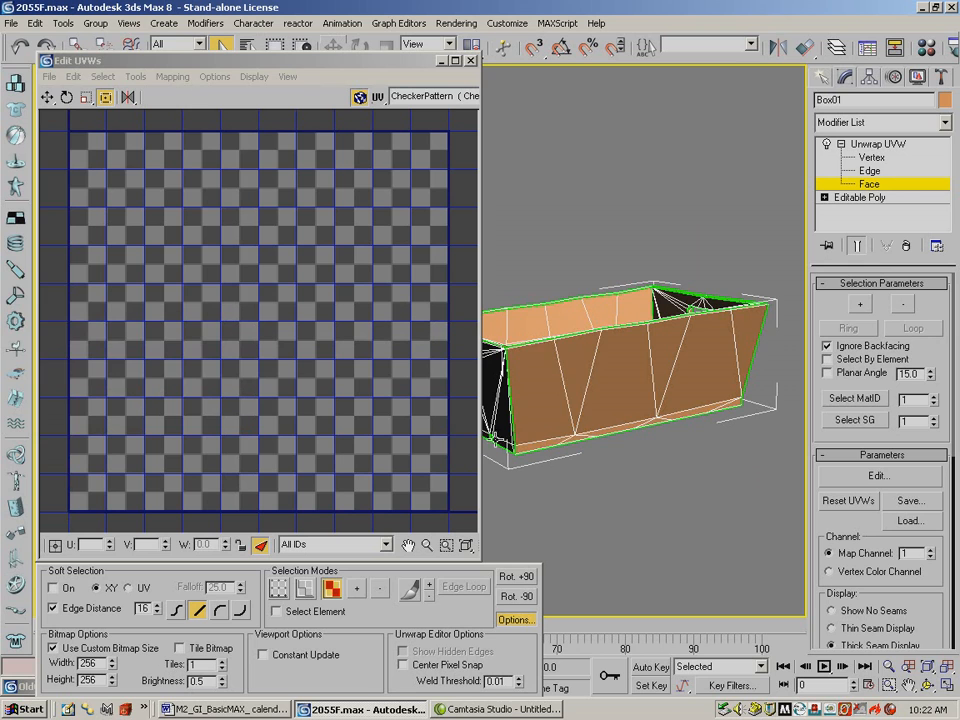
Break the outer faces of the opposite long side into a UV cluster and move it past the UV square's upper left edge
click(553, 401)
ctrl+click(583, 370)
ctrl+click(647, 356)
ctrl+click(699, 356)
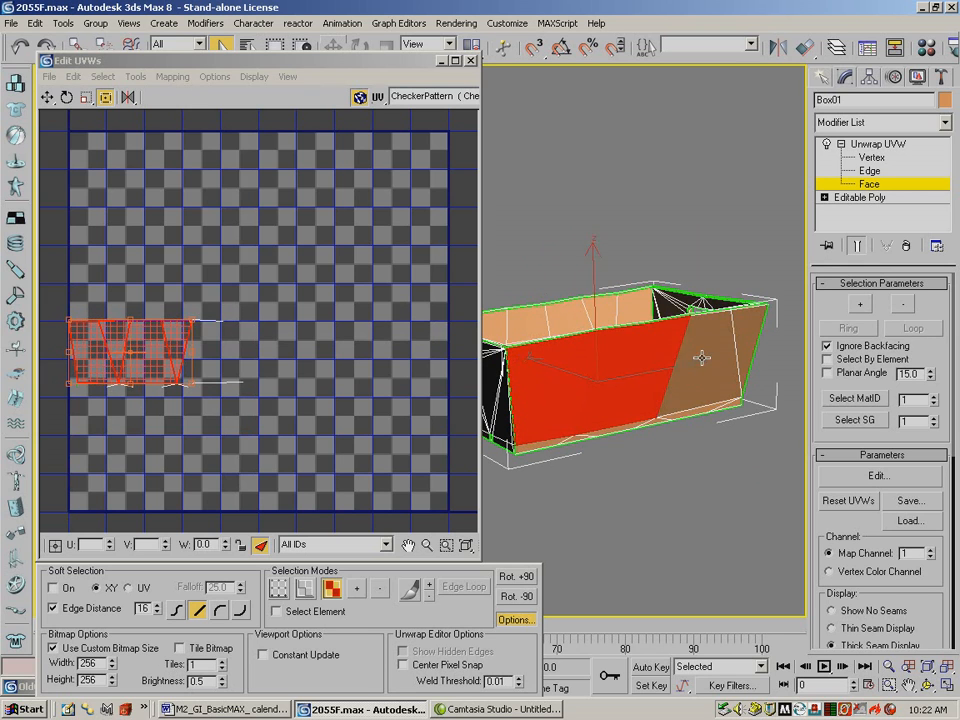
ctrl+click(740, 365)
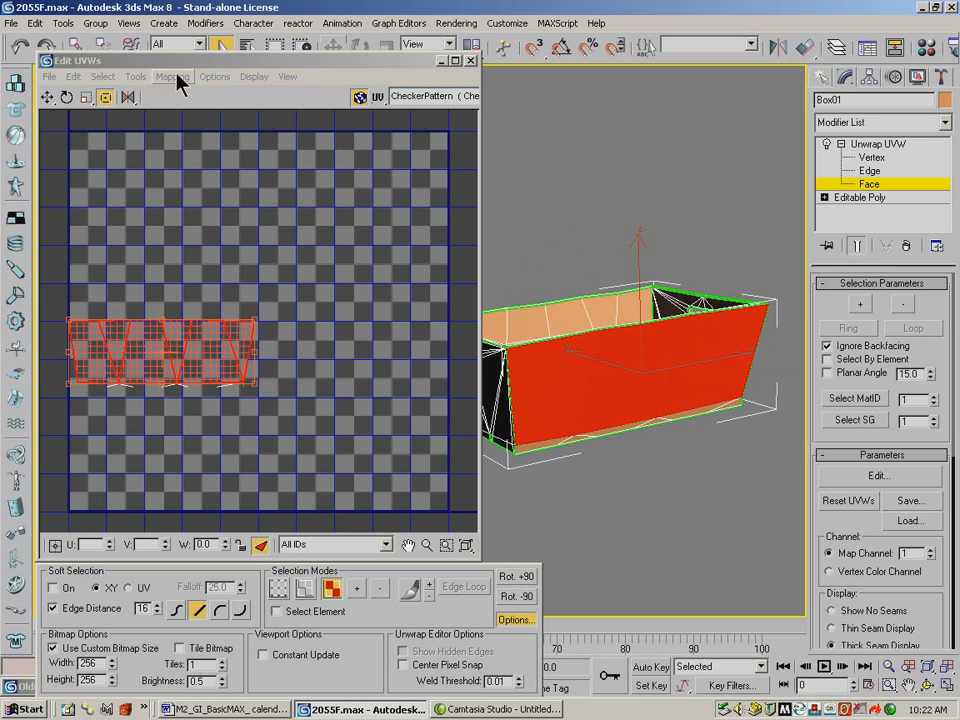
click(136, 76)
click(172, 204)
drag(247, 334, 52, 162)
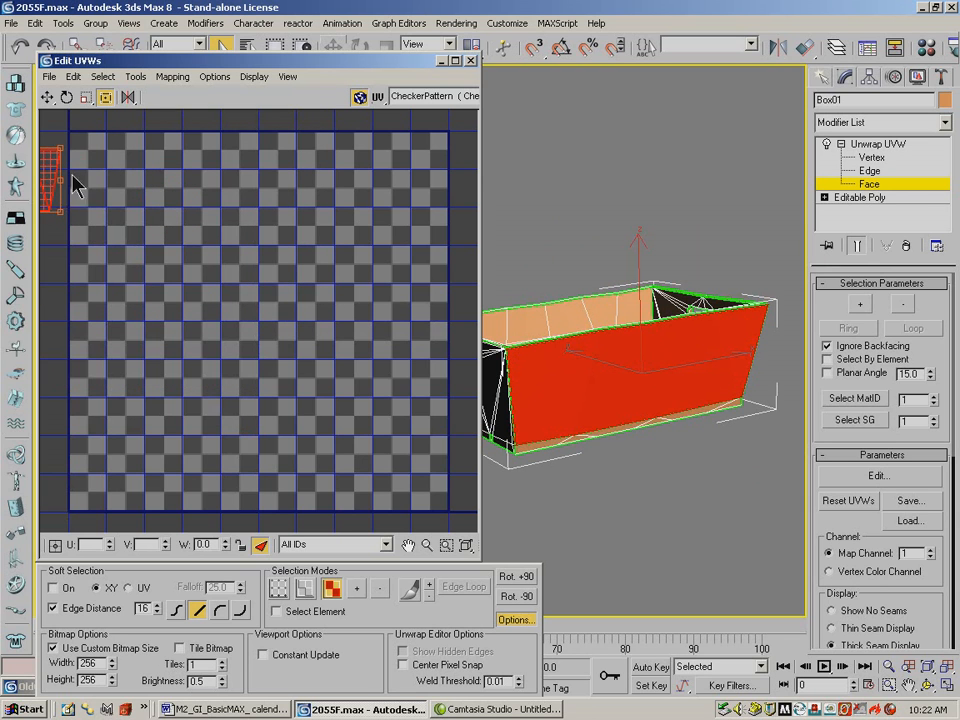
Break all outer faces of the crate's remaining handled end wall into a UV cluster and move it off the UV square's upper left corner
click(928, 685)
drag(560, 355, 645, 350)
click(223, 46)
click(575, 462)
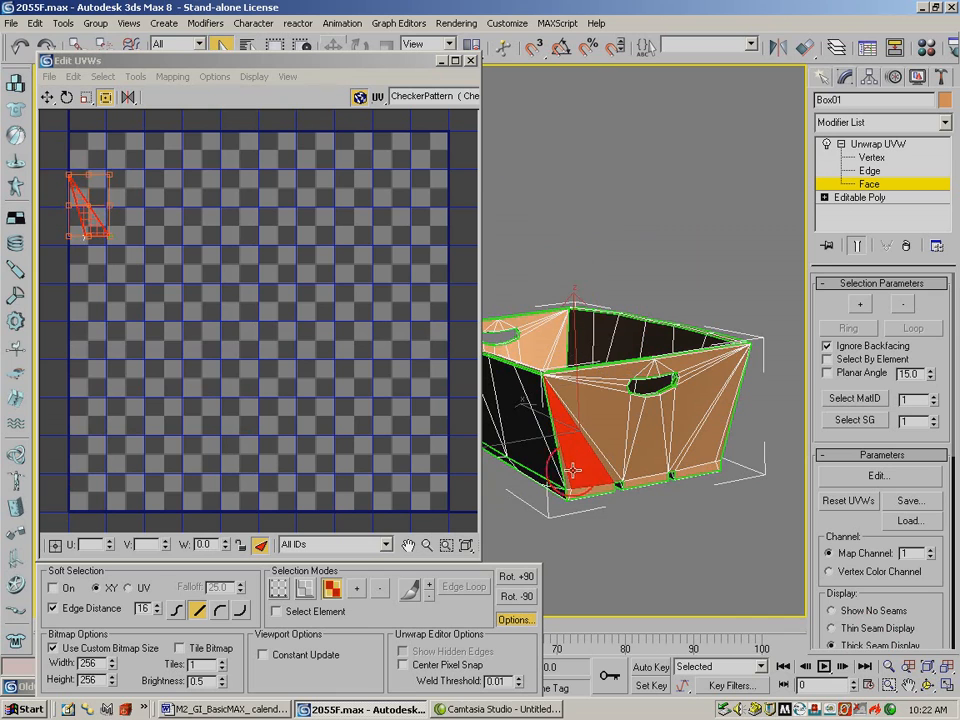
ctrl+click(614, 456)
ctrl+click(605, 425)
ctrl+click(598, 390)
ctrl+click(606, 384)
ctrl+click(634, 372)
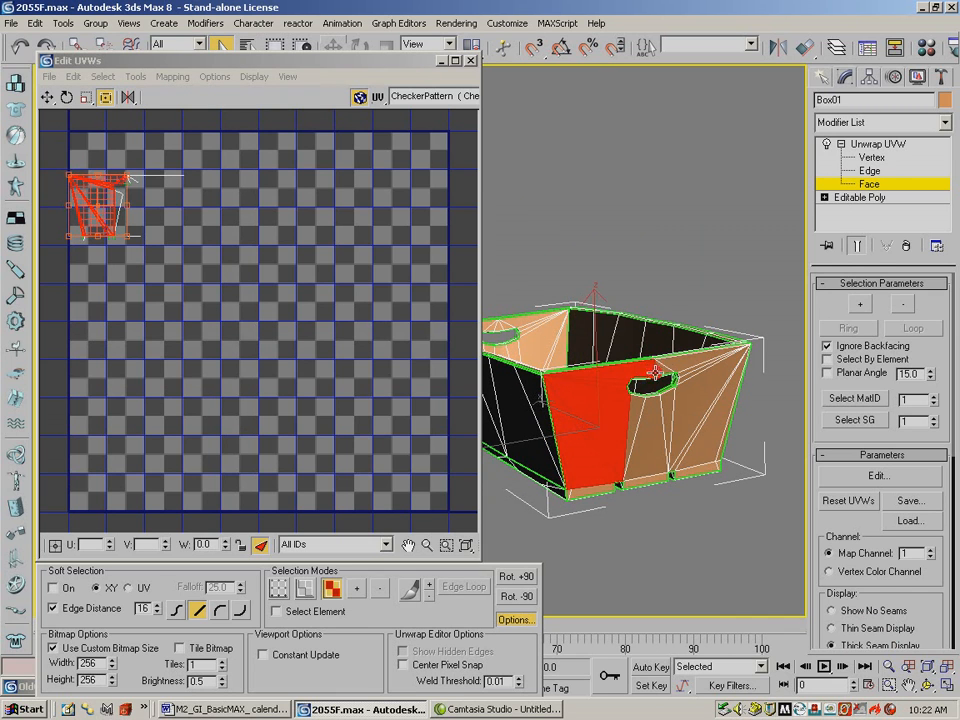
ctrl+click(690, 374)
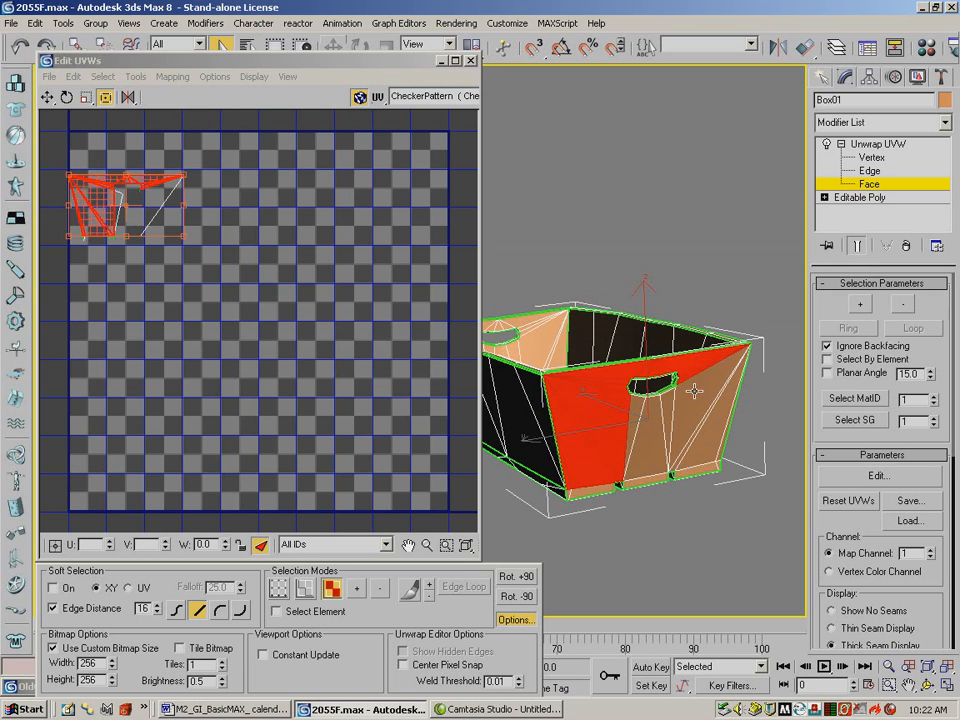
ctrl+click(702, 395)
ctrl+click(702, 420)
ctrl+click(712, 427)
ctrl+click(723, 443)
ctrl+click(667, 430)
ctrl+click(636, 420)
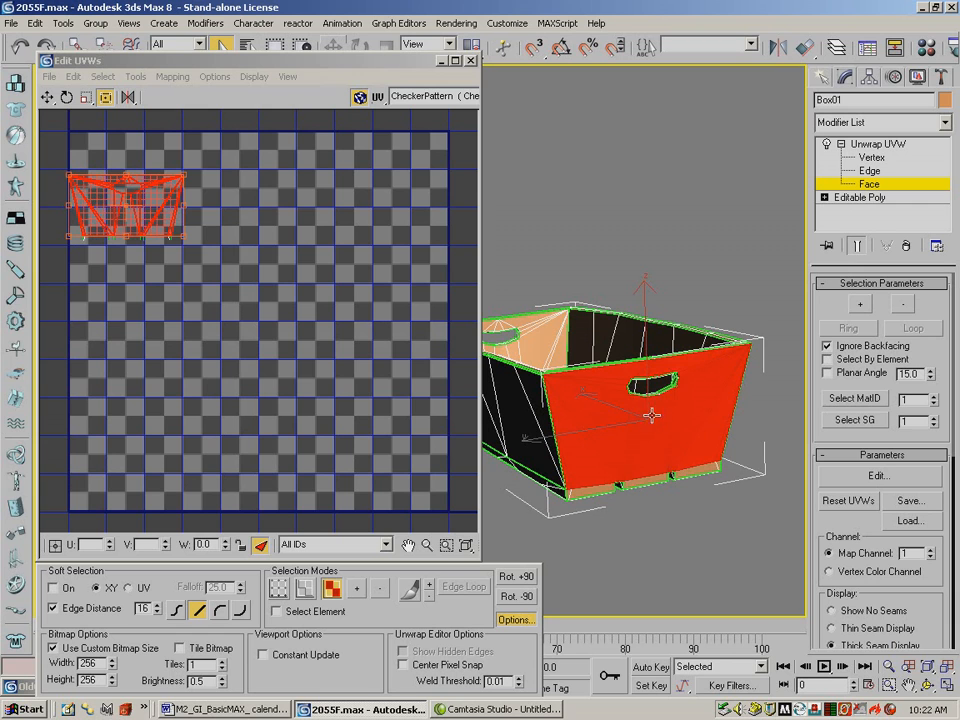
click(137, 76)
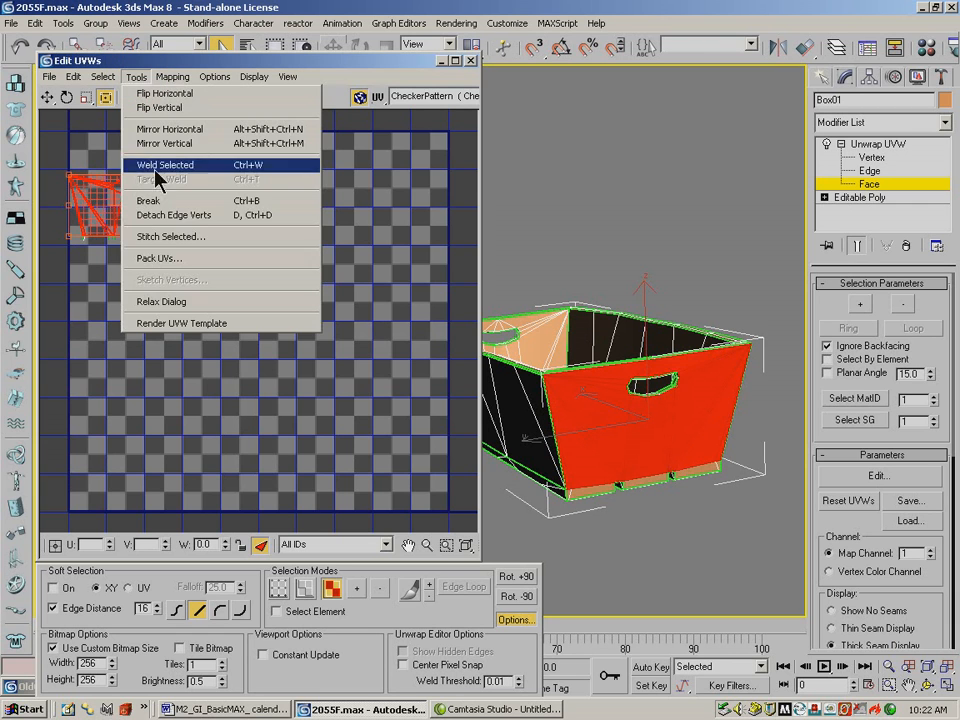
click(186, 208)
drag(177, 185, 49, 124)
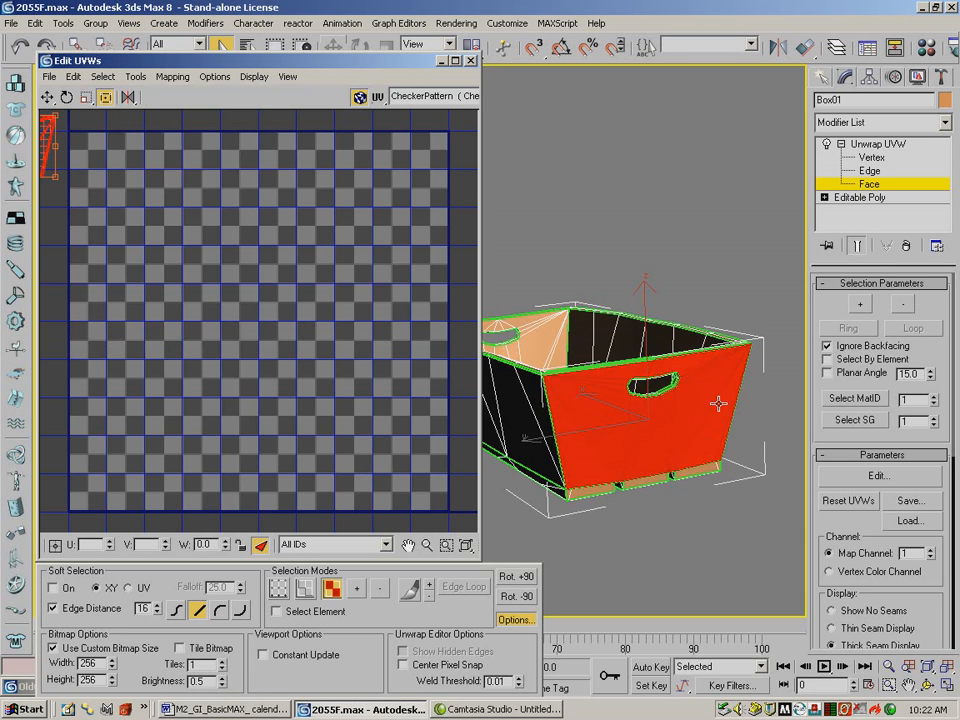
Break the inner faces of one long wall into their own UV cluster and move it above the left half of the UV square
click(928, 686)
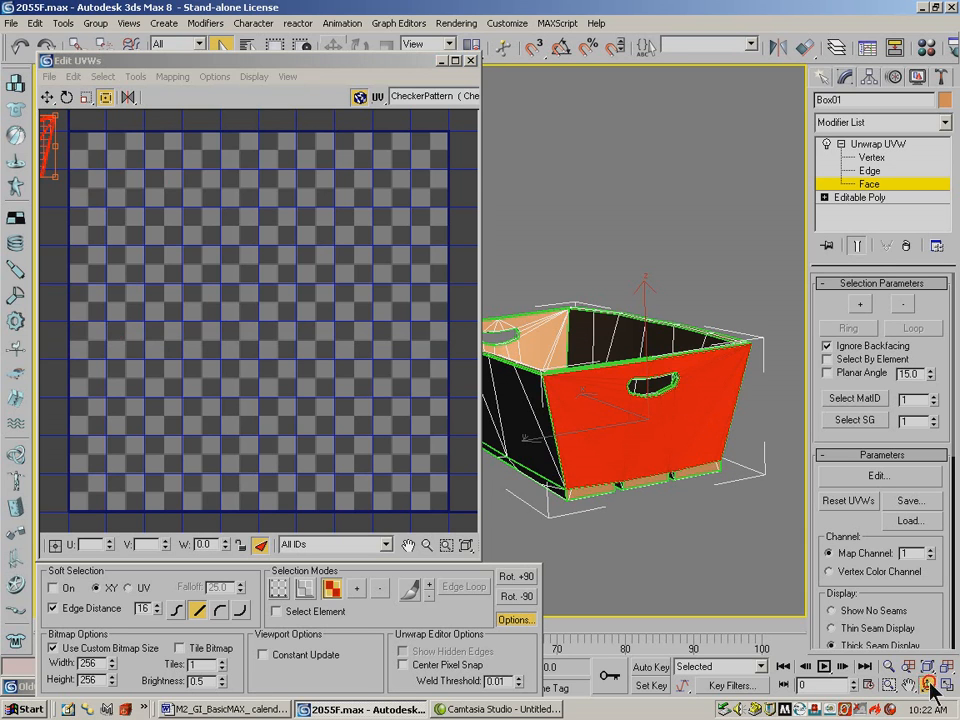
drag(541, 379, 614, 441)
click(909, 686)
drag(511, 324, 588, 390)
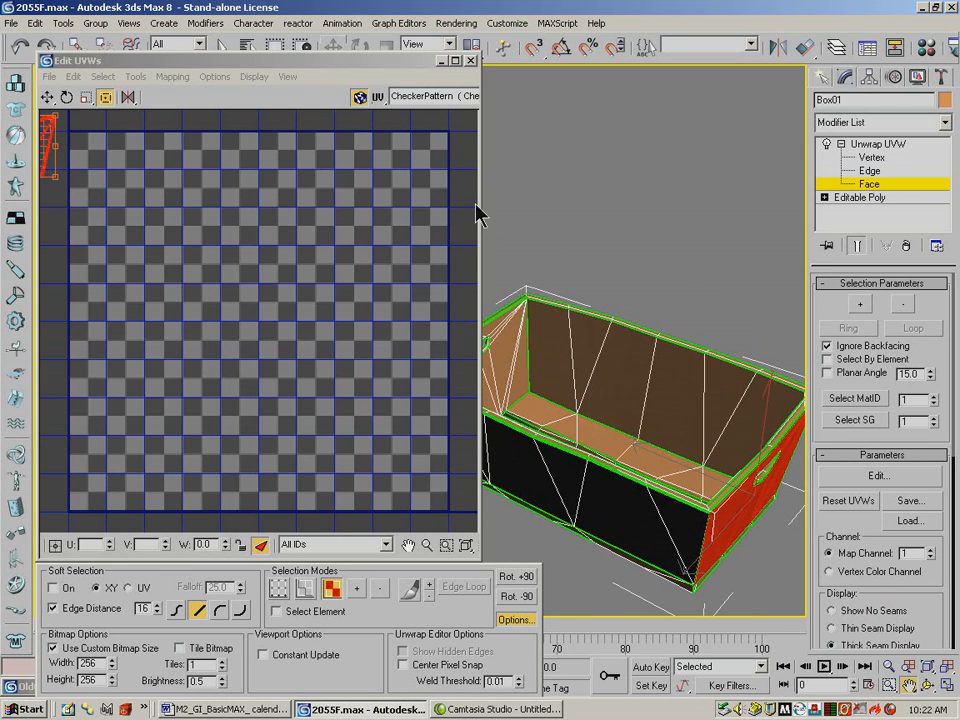
click(222, 46)
click(551, 362)
ctrl+click(582, 340)
ctrl+click(617, 379)
ctrl+click(673, 394)
ctrl+click(711, 397)
ctrl+click(742, 426)
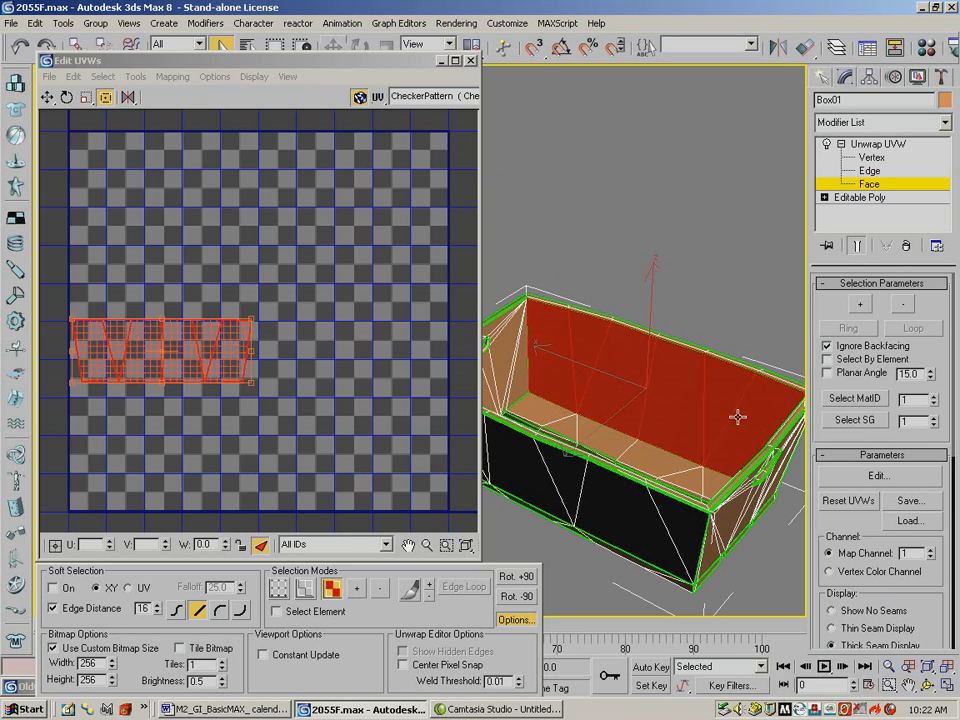
click(135, 76)
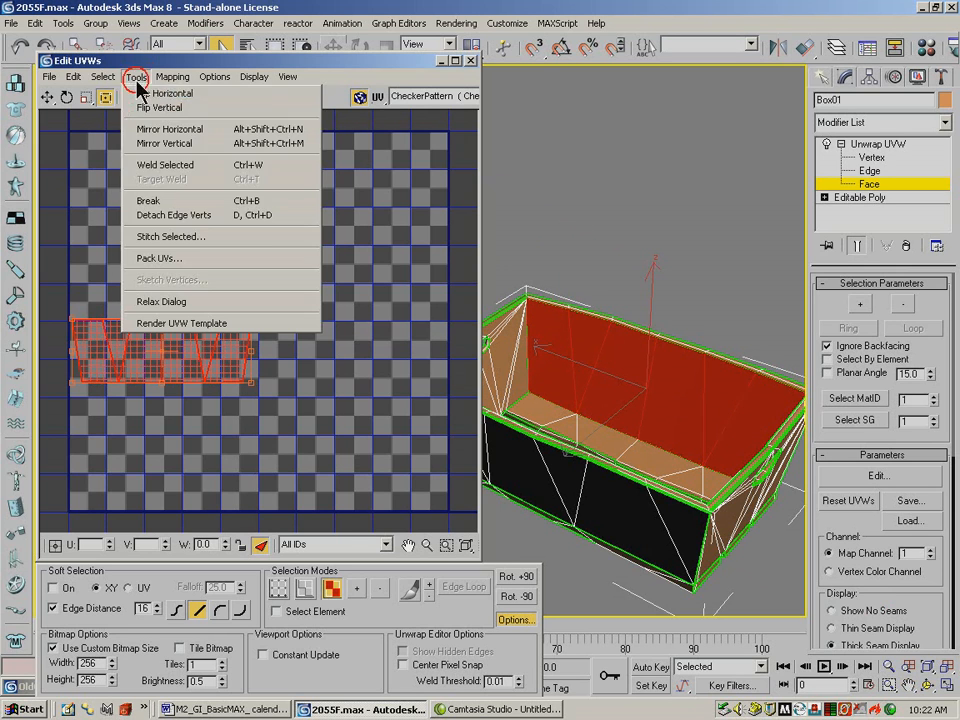
click(170, 200)
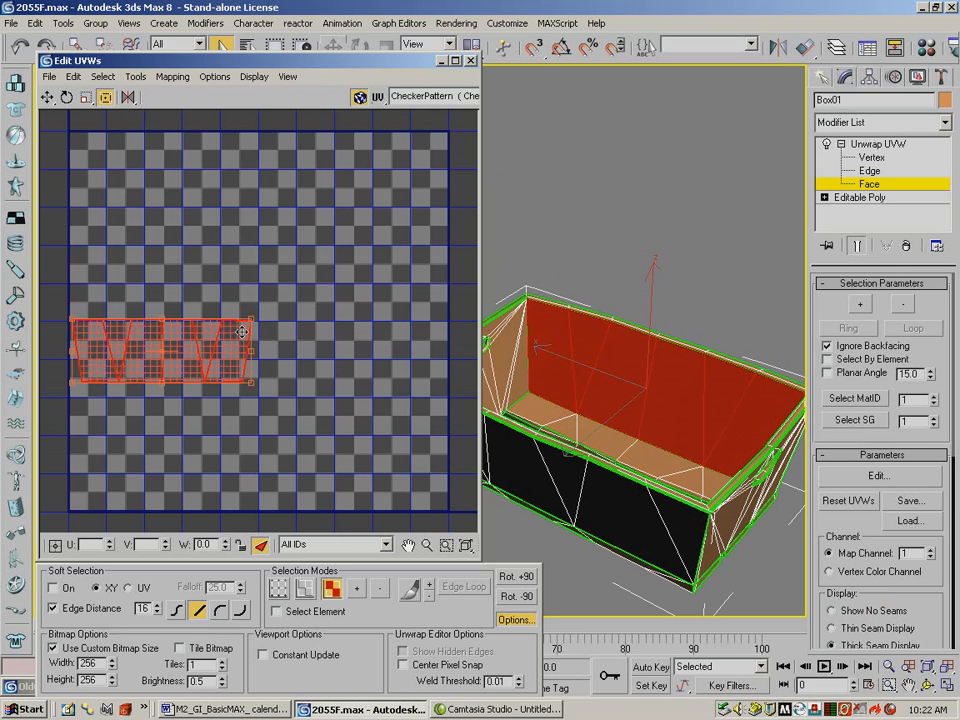
drag(229, 376, 239, 117)
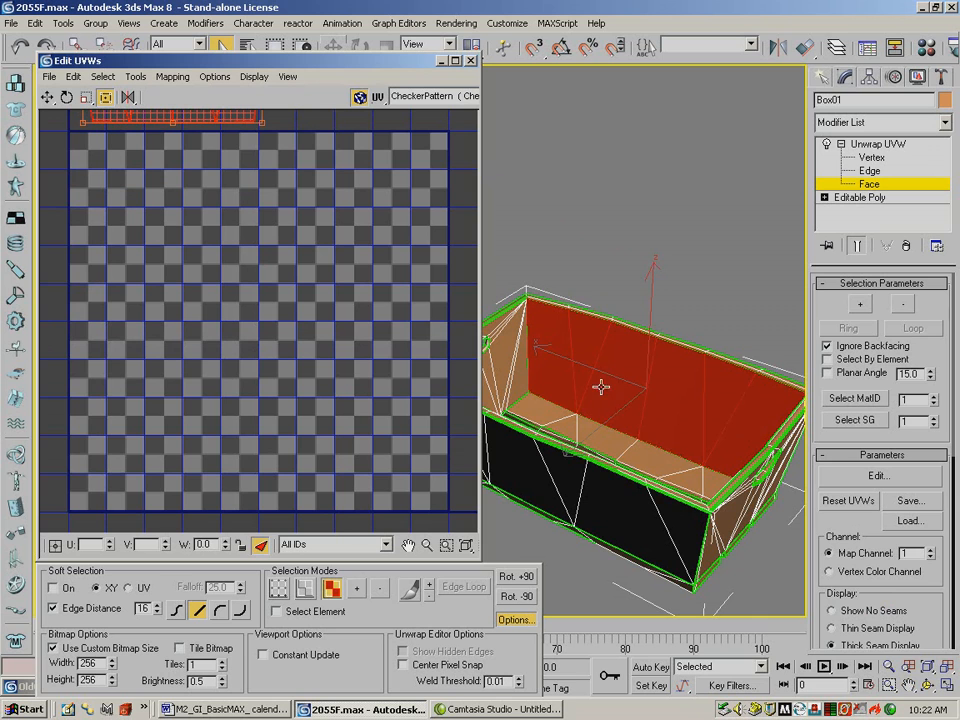
Break all inner faces of one handled end wall into a UV cluster and move it above the middle of the UV square
click(928, 688)
drag(604, 375, 555, 373)
click(909, 684)
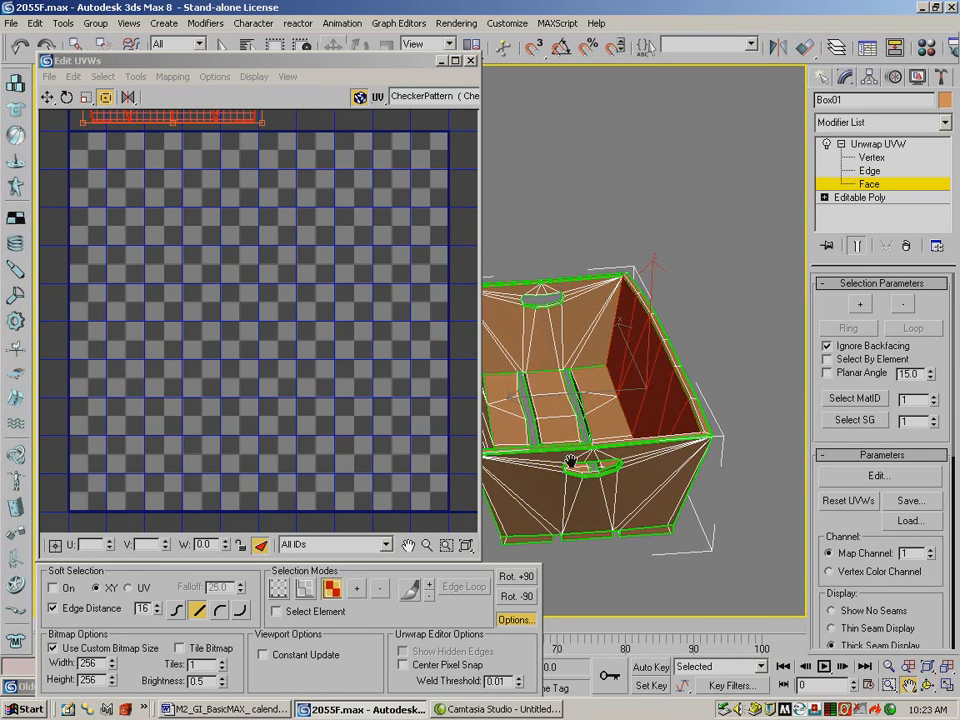
drag(570, 462, 590, 447)
click(221, 44)
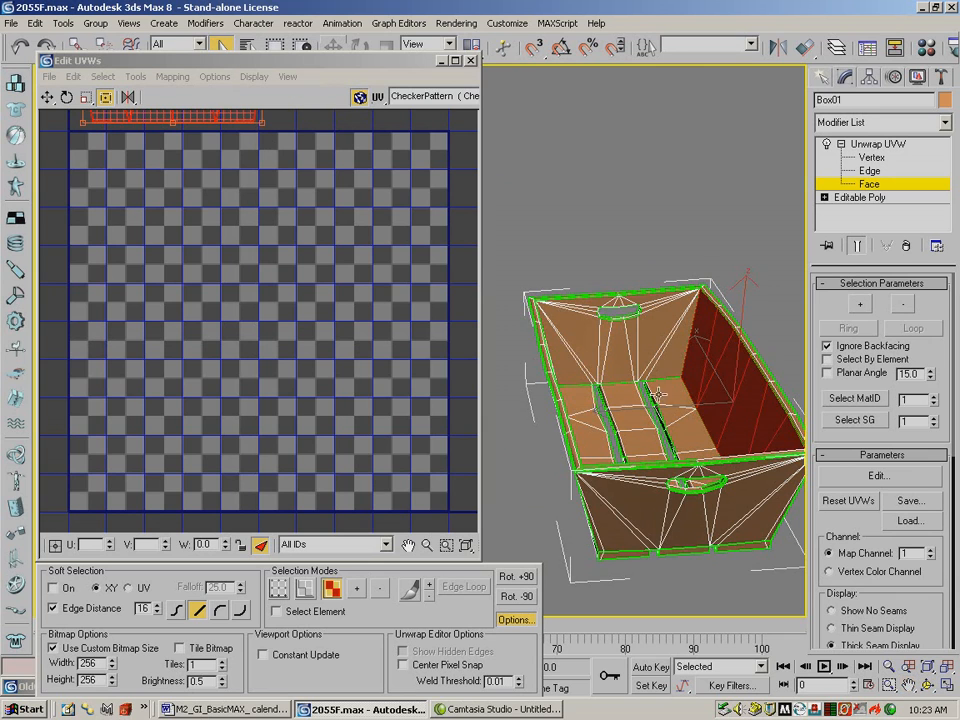
click(579, 366)
ctrl+click(565, 367)
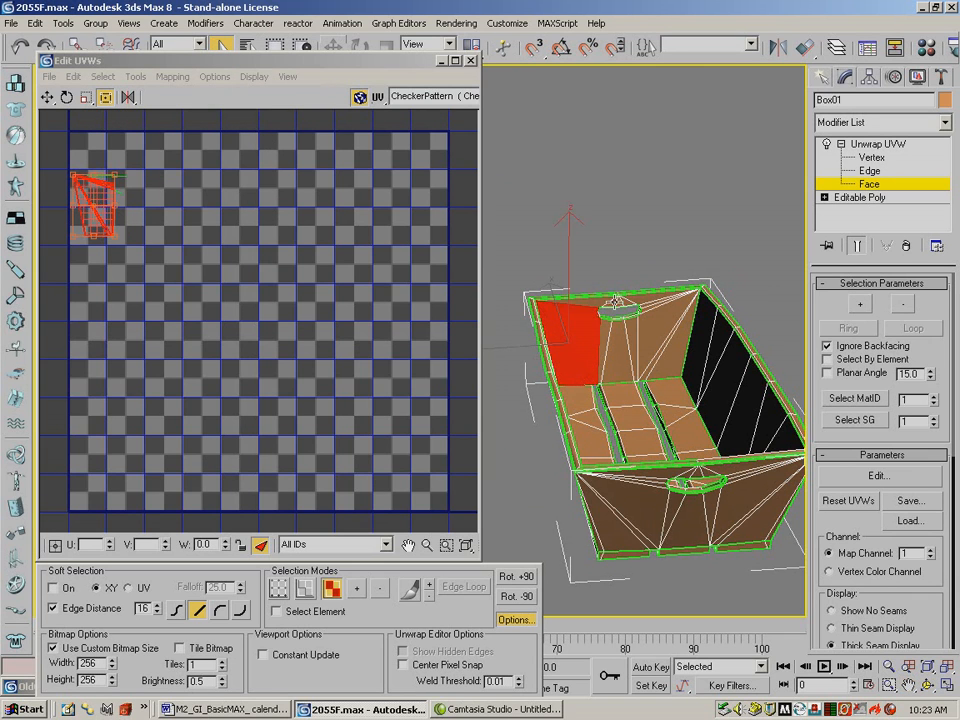
ctrl+click(613, 302)
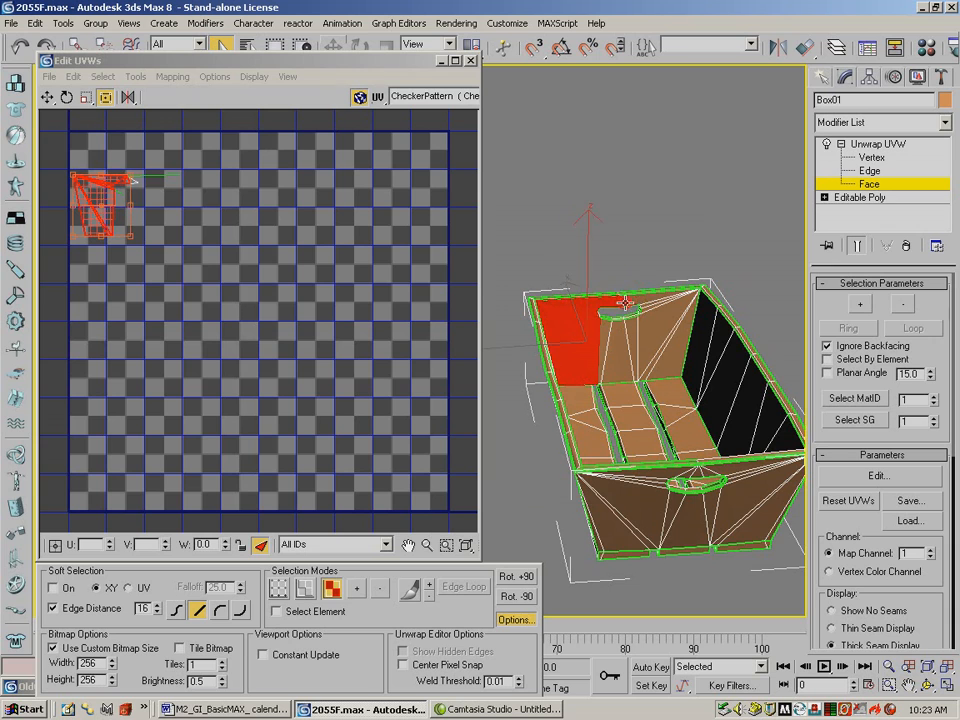
ctrl+click(646, 300)
ctrl+click(645, 316)
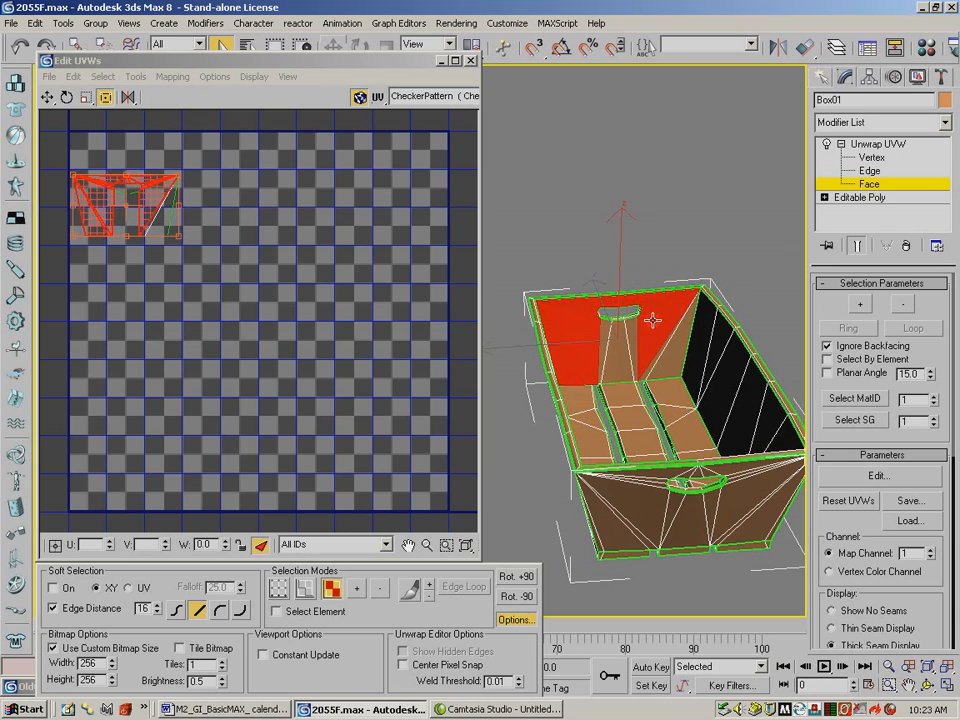
ctrl+click(605, 340)
ctrl+click(678, 368)
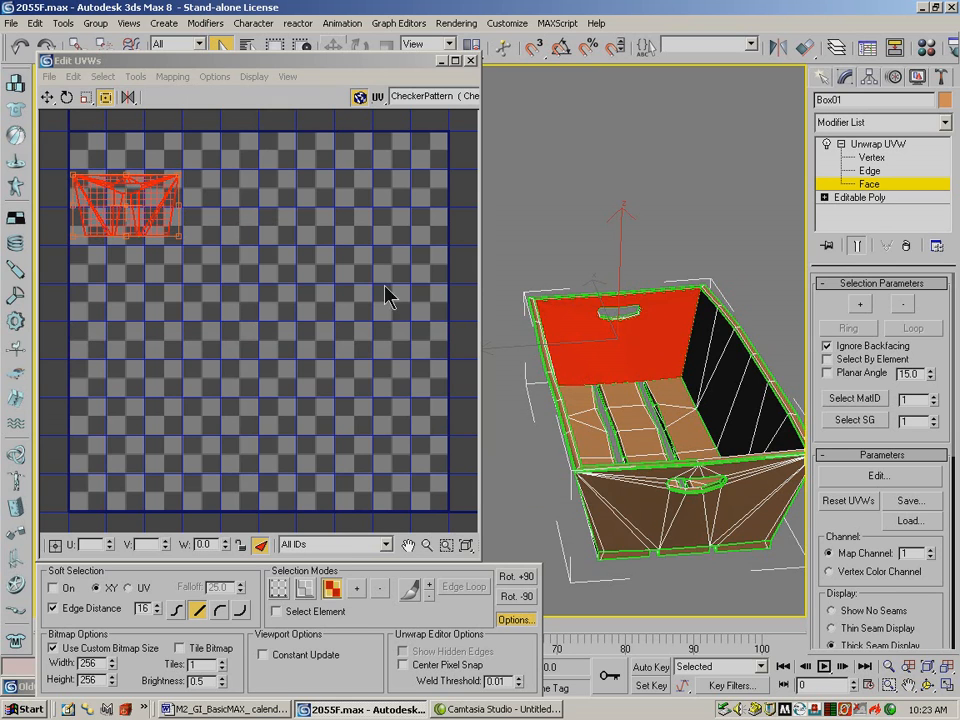
click(135, 76)
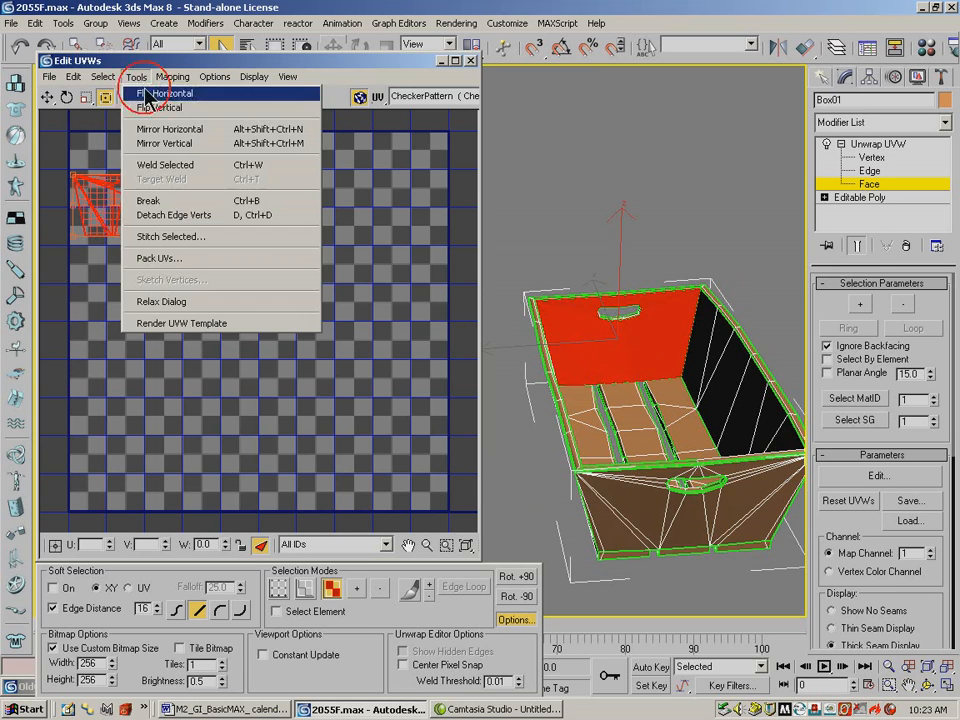
click(150, 201)
drag(118, 211, 234, 98)
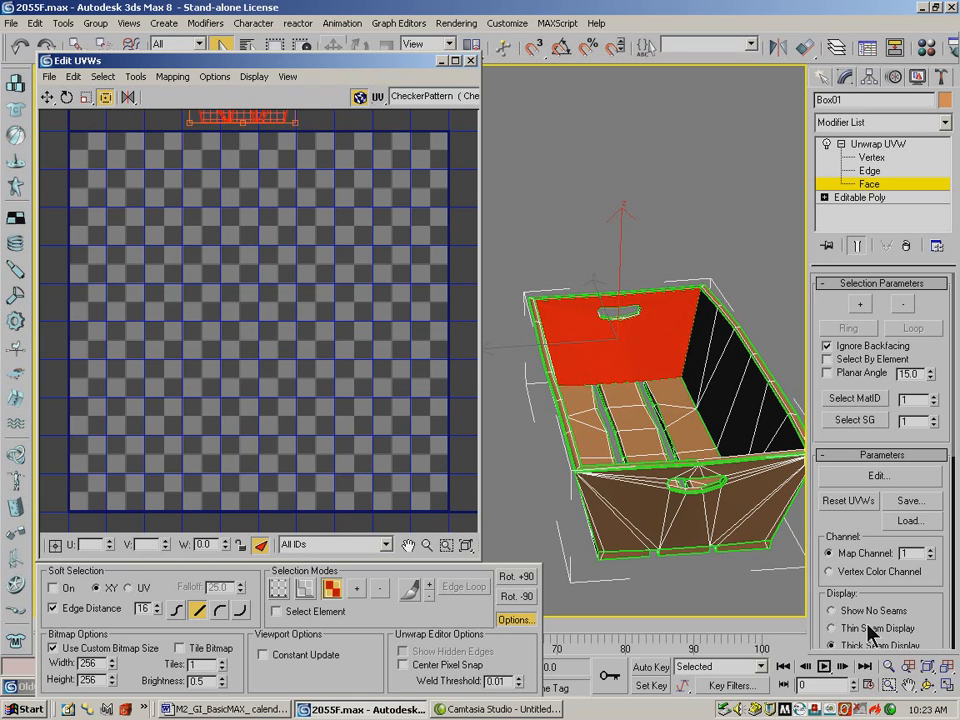
Break the inner faces of the opposite long wall into a UV cluster and move it above the right half of the UV square
click(932, 687)
mouse_move(704, 464)
mouse_down()
mouse_move(686, 470)
mouse_move(694, 457)
mouse_up()
drag(634, 398, 541, 393)
drag(738, 557, 628, 428)
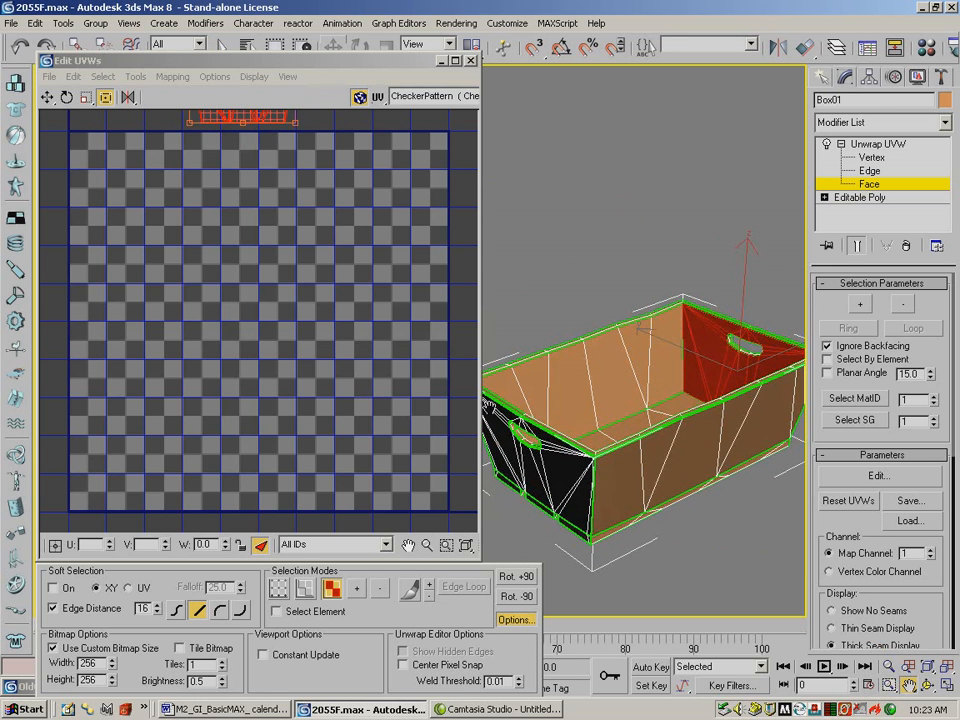
click(221, 44)
click(669, 348)
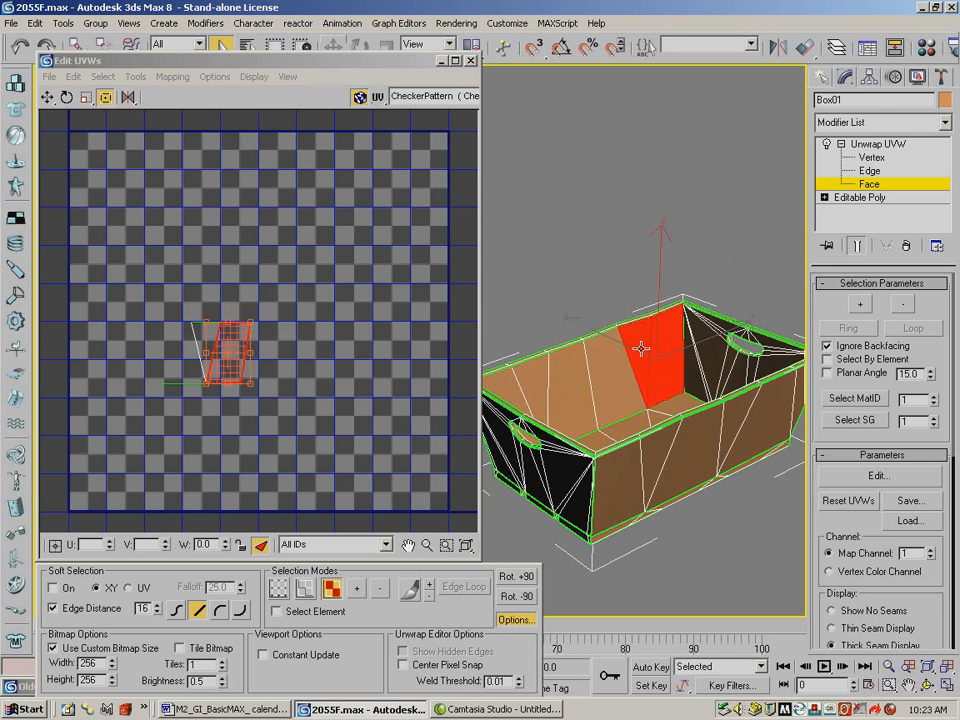
ctrl+click(515, 395)
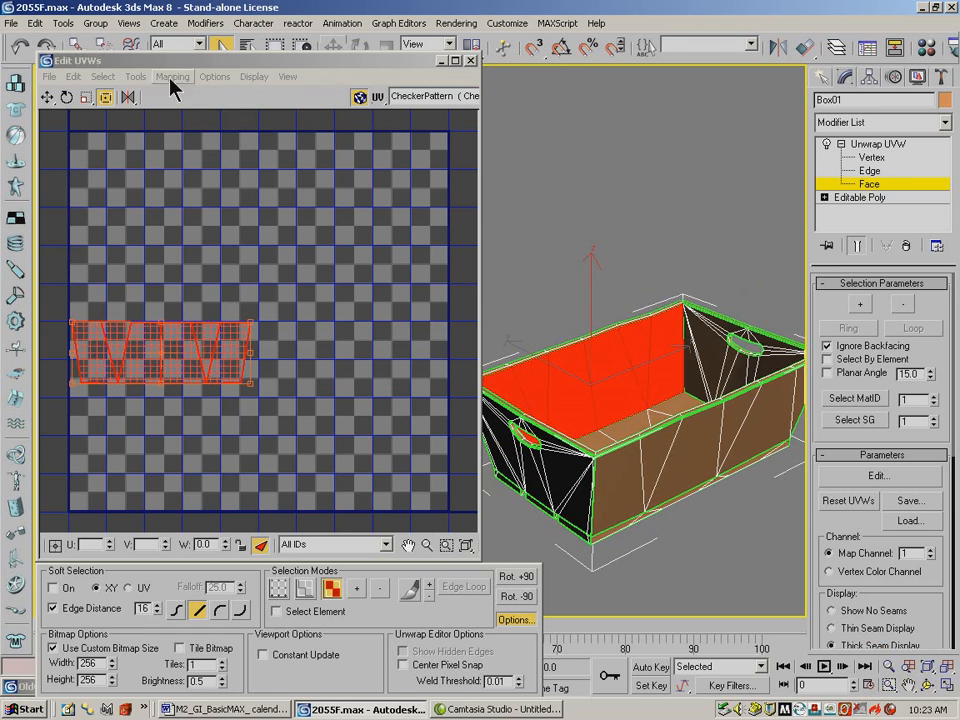
click(136, 77)
click(152, 201)
drag(157, 367, 344, 114)
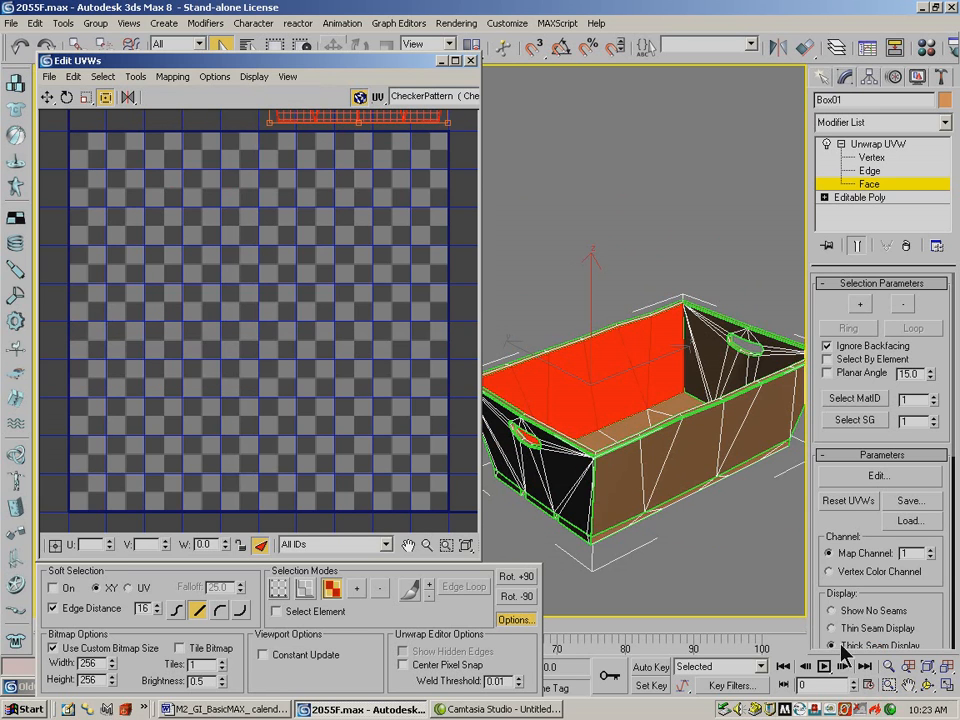
Separate the inner faces of the opposite handled end wall into a UV cluster and move it above the right part of the UV square
click(927, 684)
drag(664, 369, 392, 396)
click(909, 686)
drag(542, 398, 664, 408)
click(927, 685)
drag(560, 390, 516, 340)
click(47, 97)
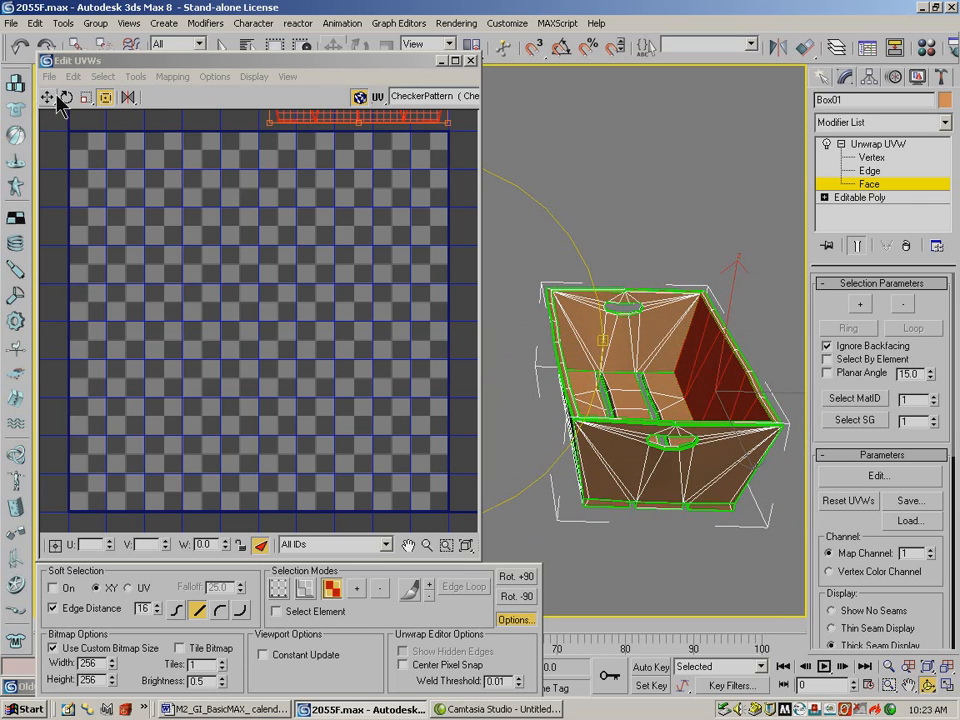
click(222, 46)
click(577, 347)
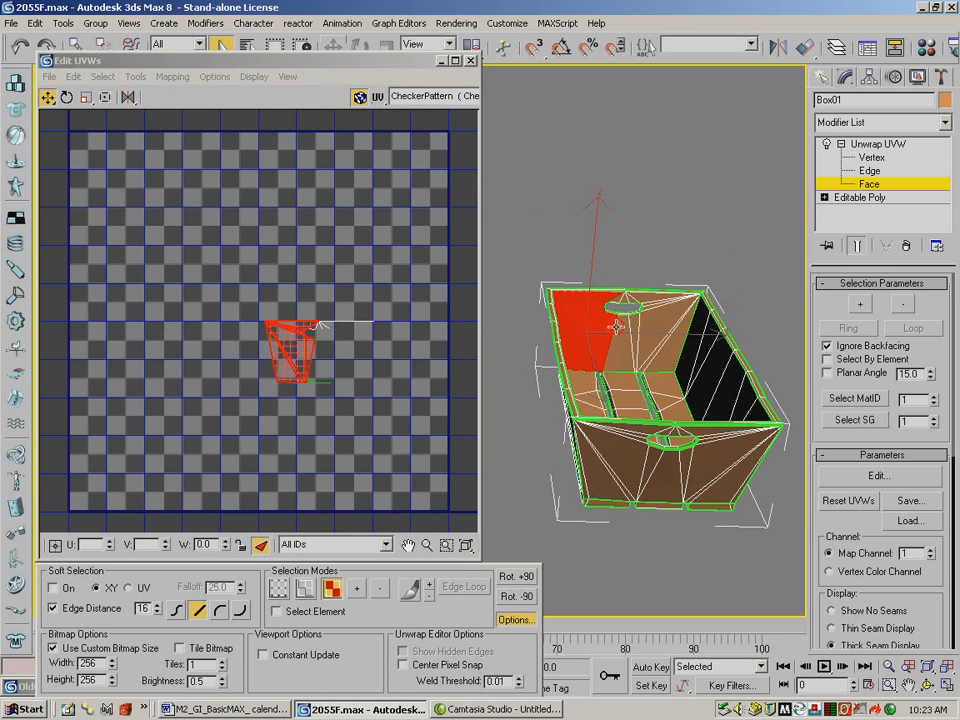
ctrl+click(654, 323)
ctrl+click(668, 344)
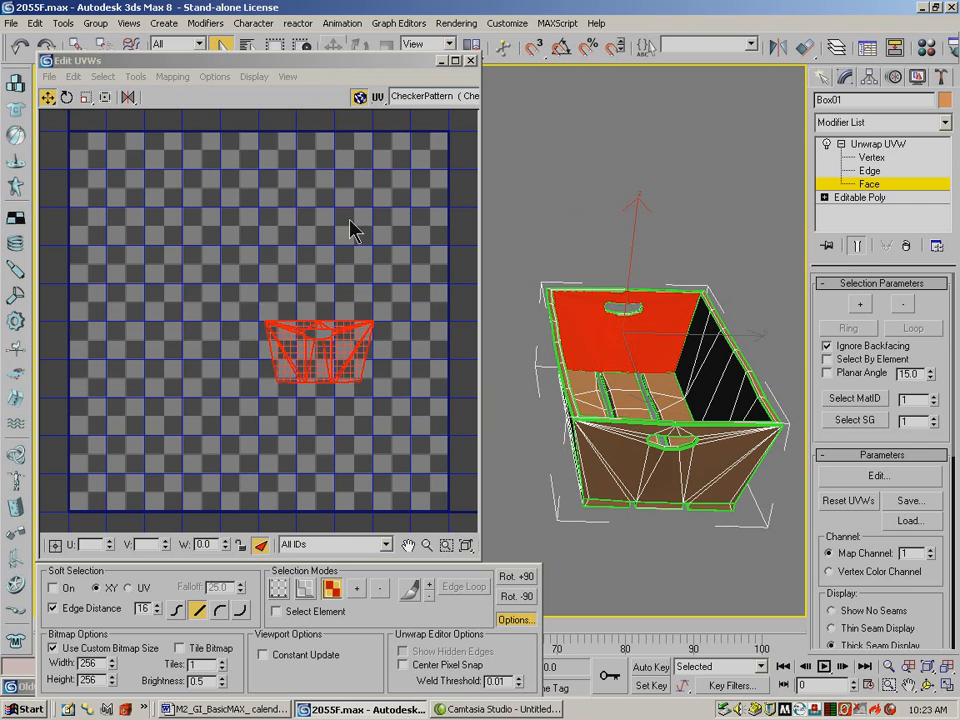
click(130, 77)
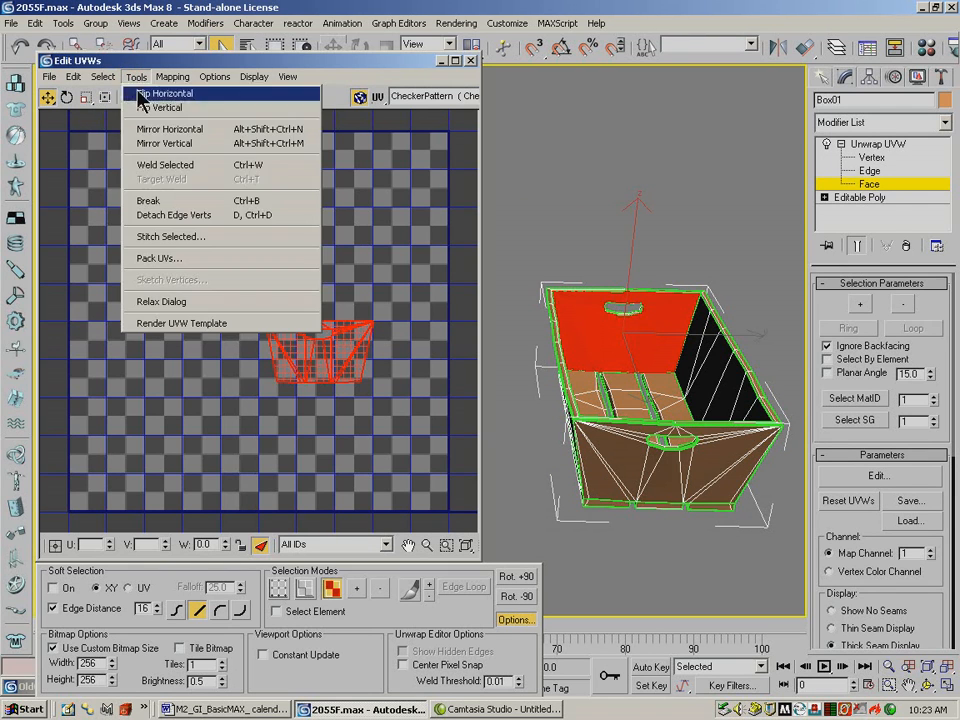
click(190, 222)
drag(325, 368, 364, 105)
Look down into the crate and select all inner faces of the floor slat farthest from the black long wall
click(928, 686)
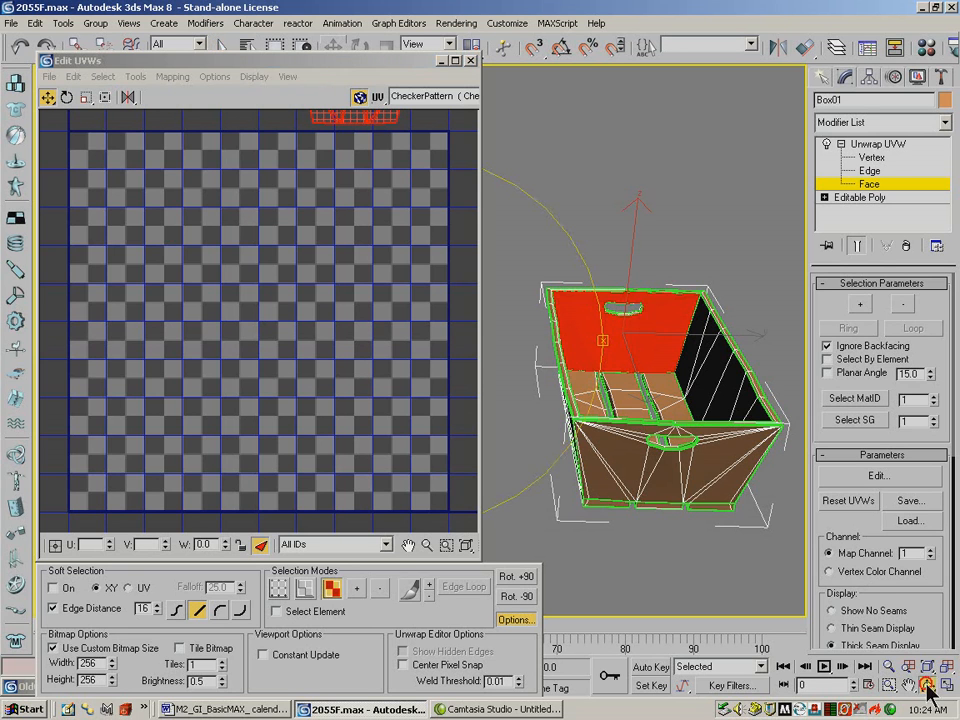
drag(650, 402, 754, 389)
drag(572, 215, 536, 347)
click(221, 44)
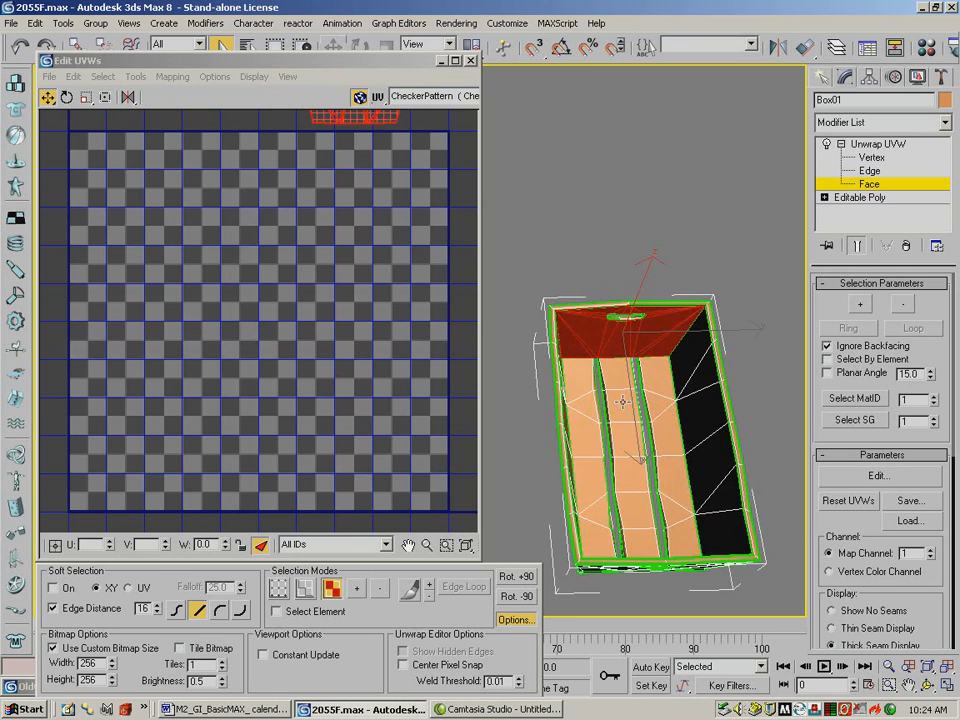
click(574, 385)
ctrl+click(593, 411)
ctrl+click(591, 443)
ctrl+click(594, 482)
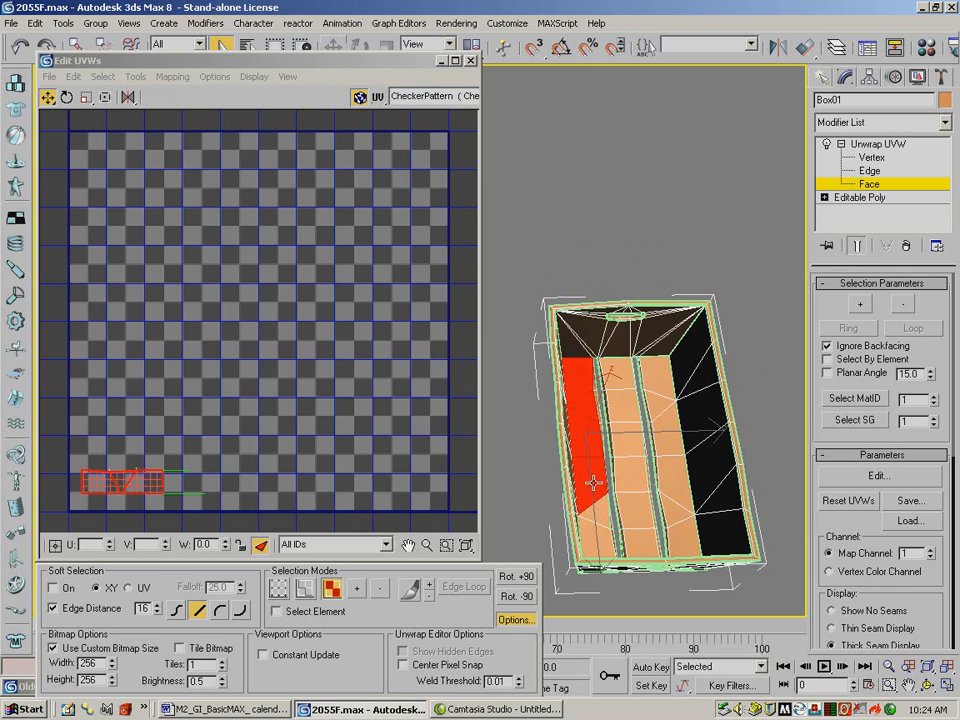
ctrl+click(602, 521)
ctrl+click(597, 541)
Add all inner faces of the crate floor's middle slat to the face selection
ctrl+click(636, 545)
ctrl+click(638, 508)
ctrl+click(635, 470)
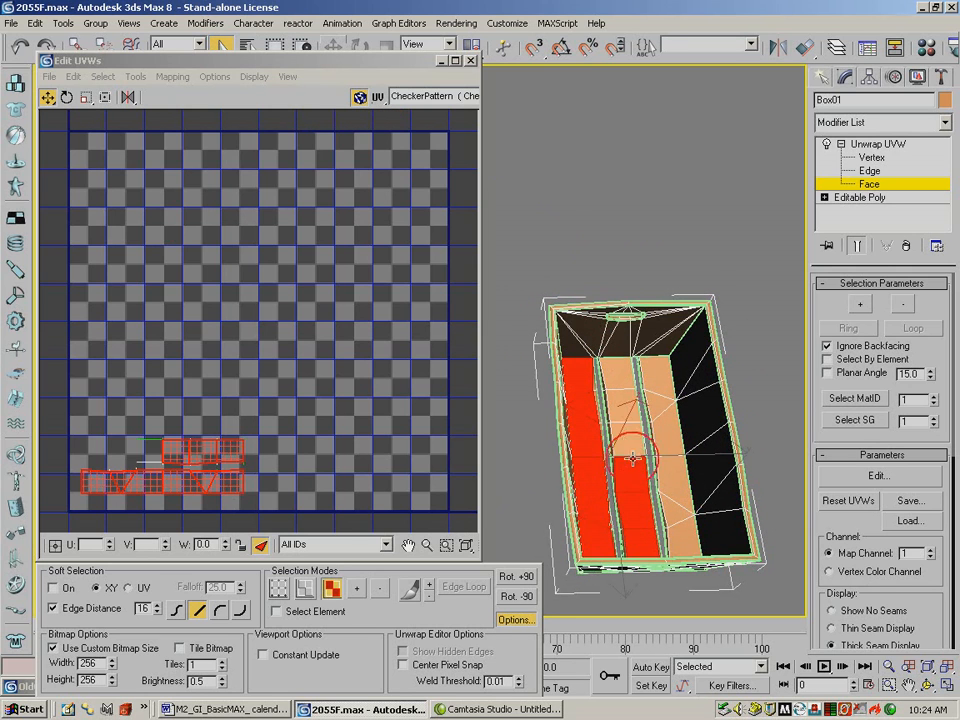
ctrl+click(633, 438)
ctrl+click(628, 411)
ctrl+click(624, 379)
Add all inner faces of the floor slat beside the black long wall to the face selection
ctrl+click(658, 375)
ctrl+click(661, 403)
ctrl+click(666, 436)
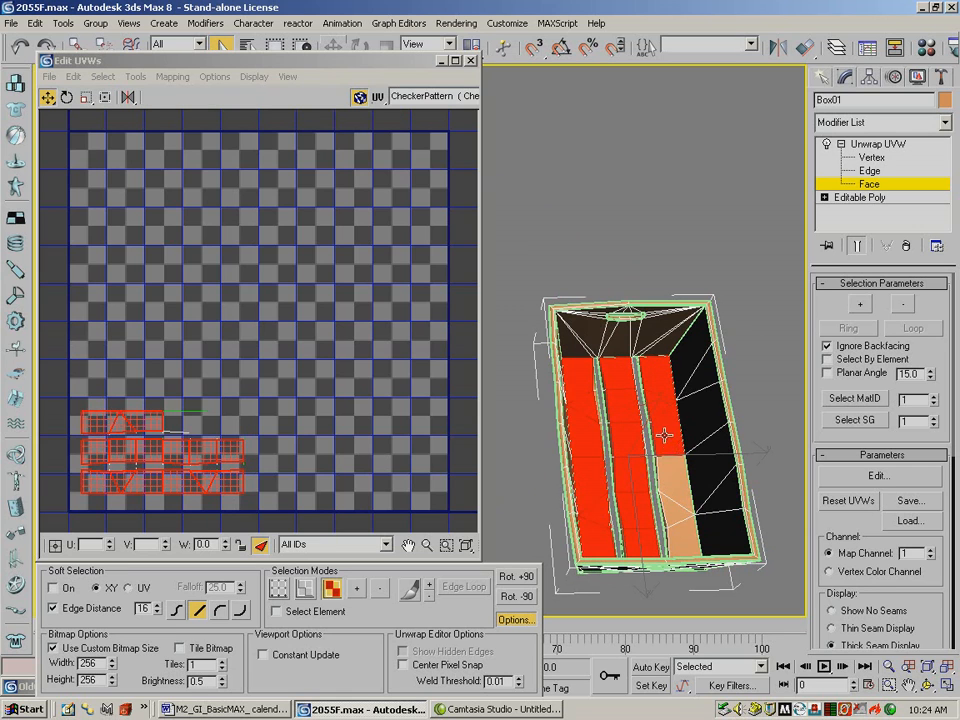
ctrl+click(673, 477)
ctrl+click(680, 509)
ctrl+click(684, 538)
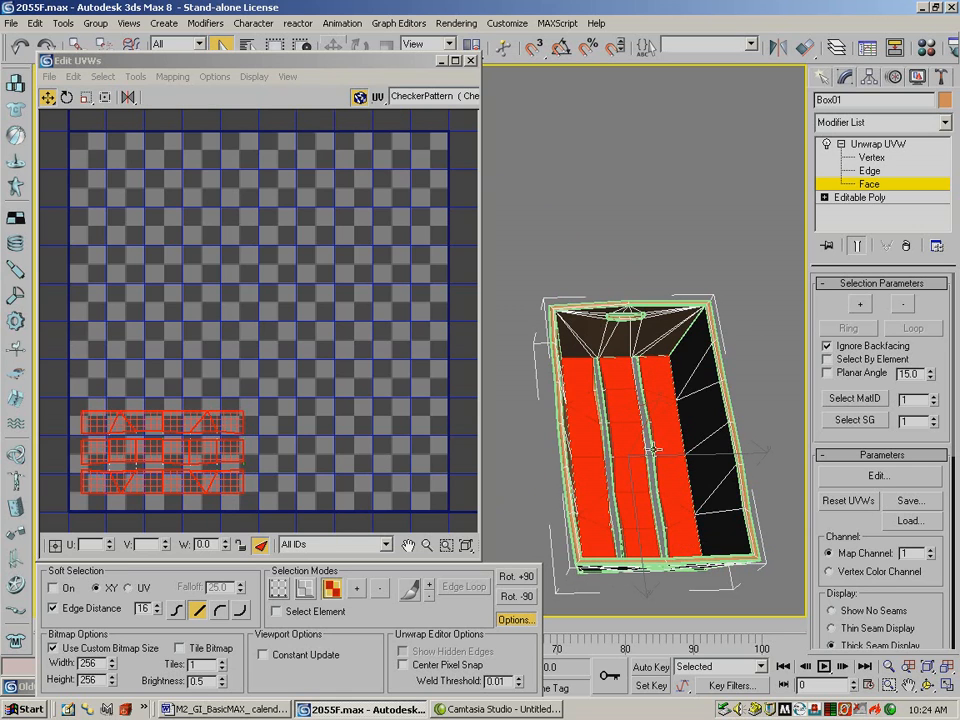
Break the selected inner floor faces into a UV cluster and move it to the right of the UV square, near its upper corner
click(135, 76)
click(125, 155)
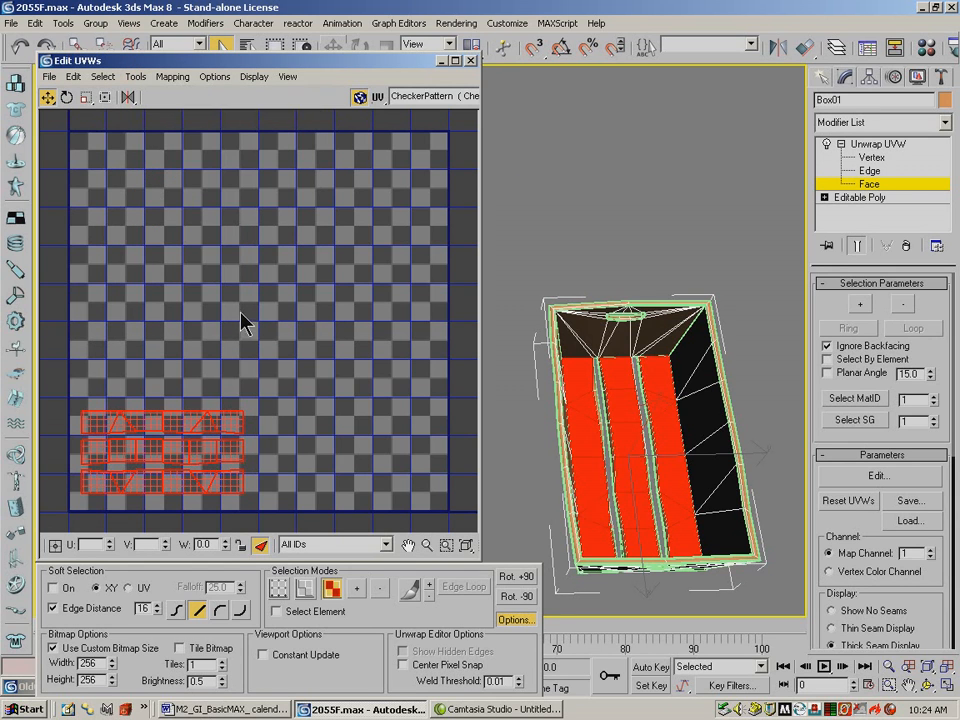
drag(87, 428, 456, 160)
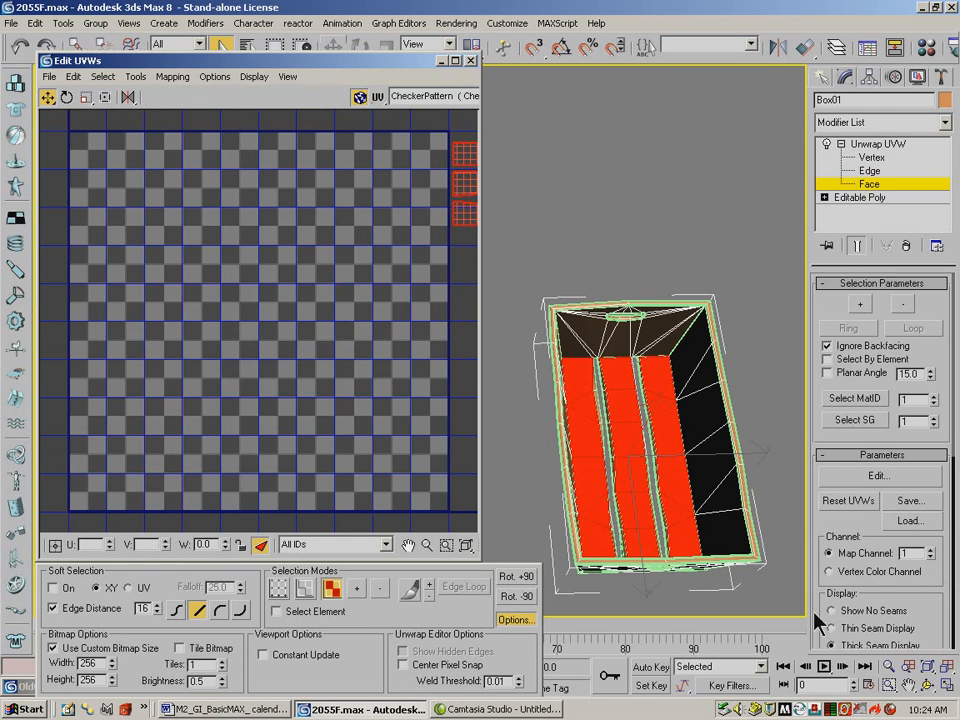
Select the underside faces of the three floor slats, break them into a UV cluster and move it right of the UV square at mid-height
click(928, 685)
drag(650, 500, 498, 198)
click(222, 44)
mouse_move(606, 375)
mouse_down()
mouse_move(592, 479)
mouse_move(598, 520)
mouse_move(615, 536)
mouse_move(640, 362)
mouse_move(686, 429)
mouse_move(640, 520)
mouse_move(517, 512)
mouse_up()
click(133, 77)
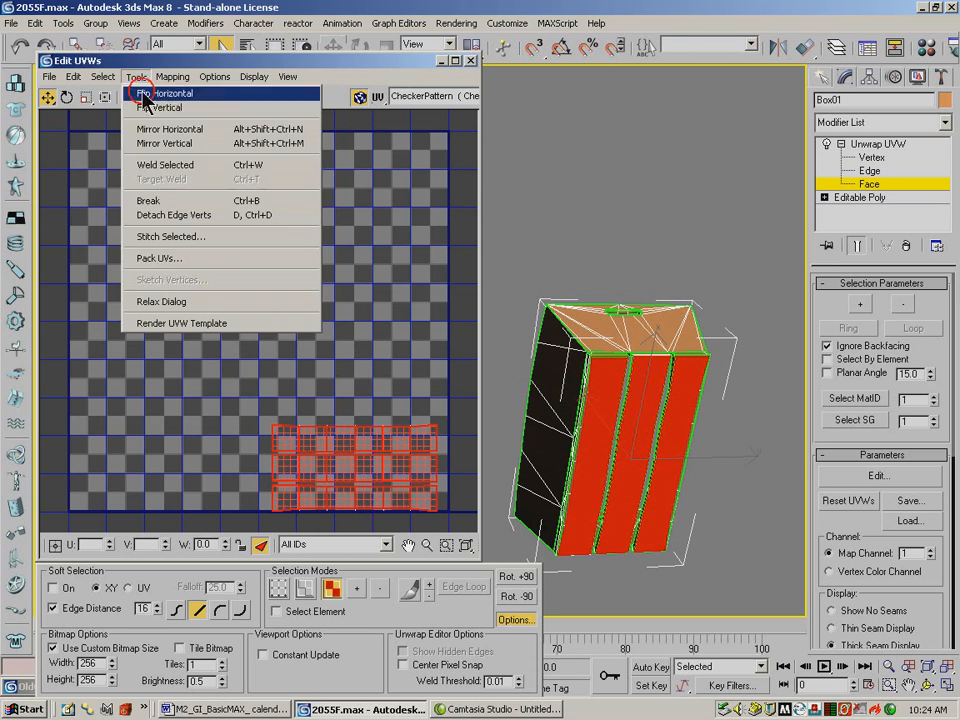
click(152, 200)
drag(308, 444, 472, 341)
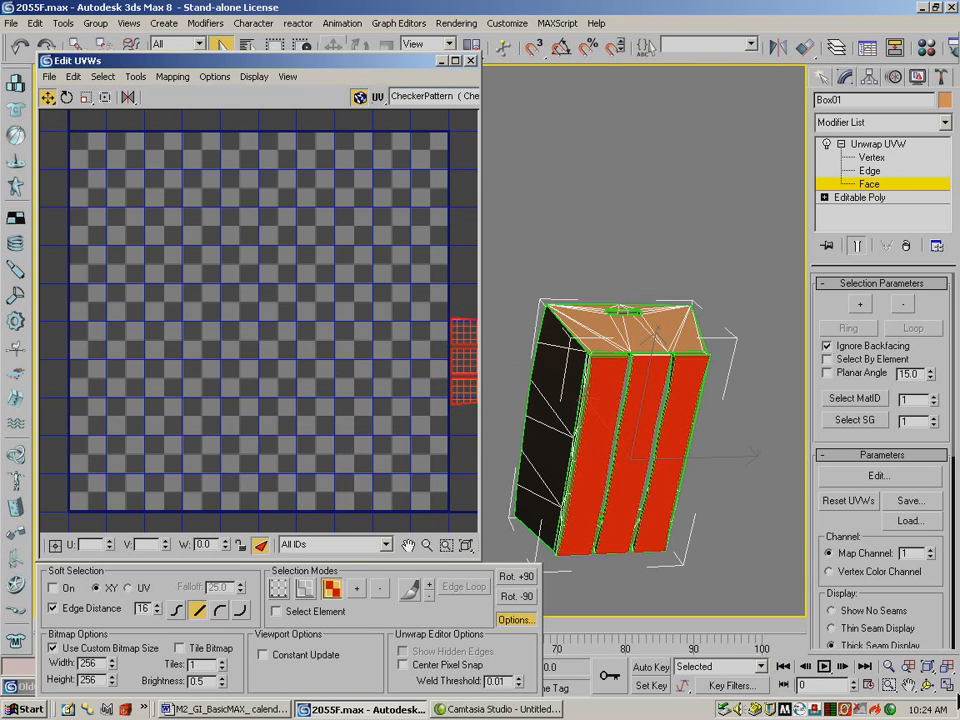
Look closely at a corner of the crate's top rim, then show all four viewports with the UV editor minimized
alt+middle_drag(585, 372, 565, 447)
drag(326, 61, 321, 76)
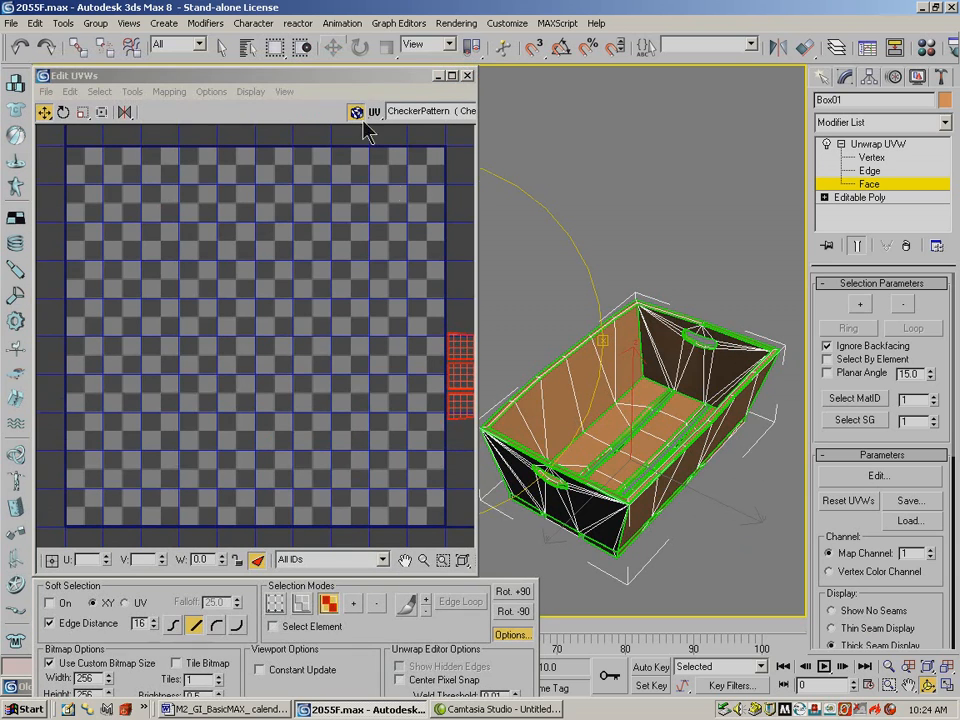
click(221, 45)
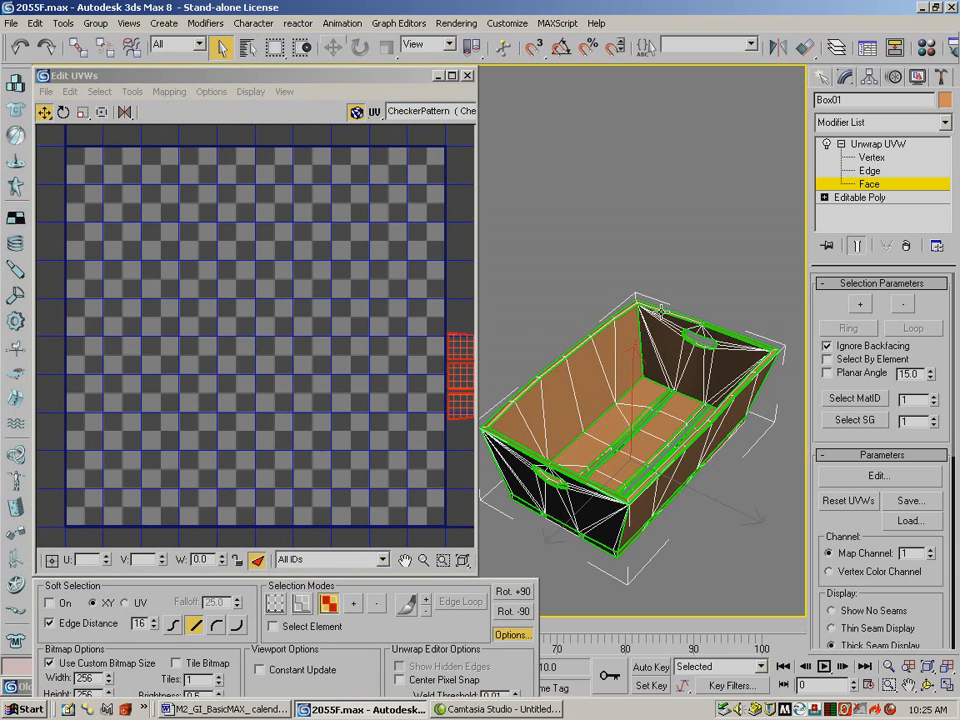
click(892, 666)
drag(662, 500, 630, 387)
click(908, 685)
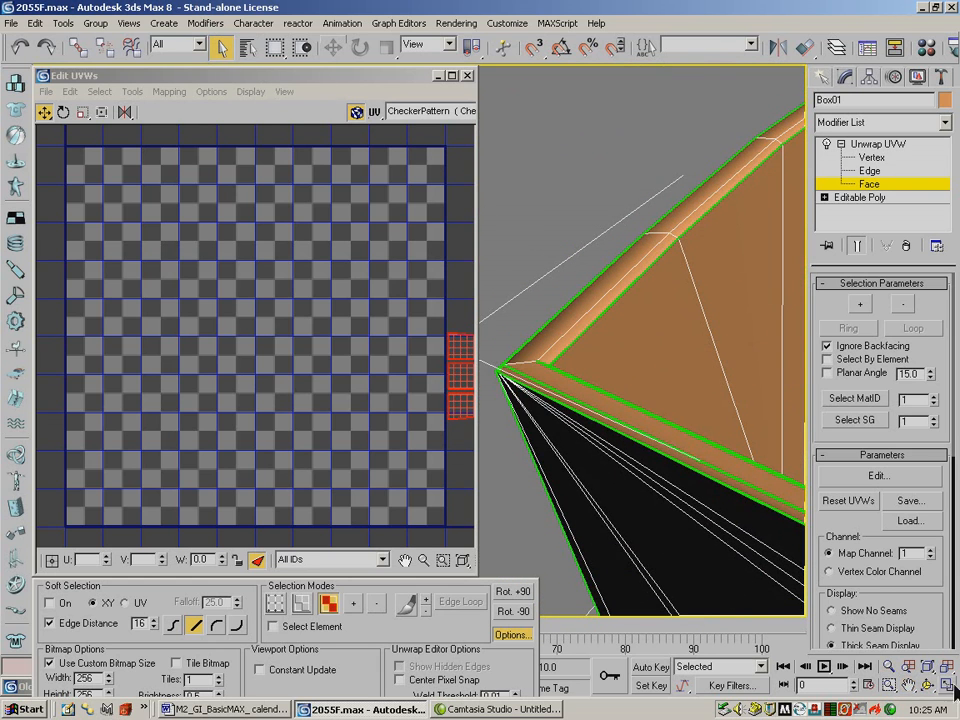
key(alt+w)
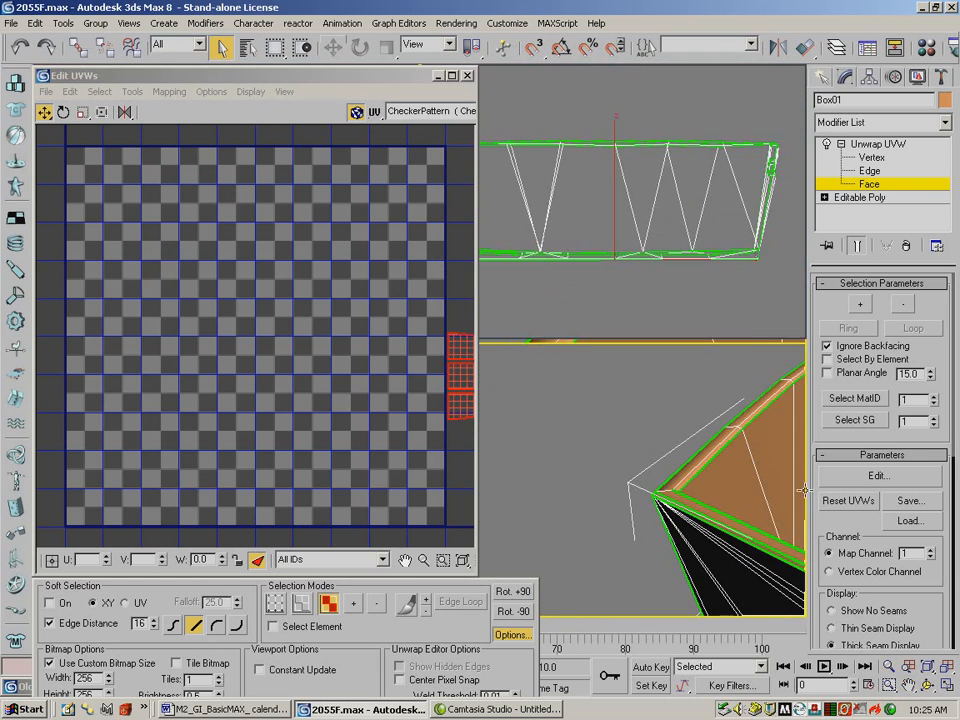
click(437, 75)
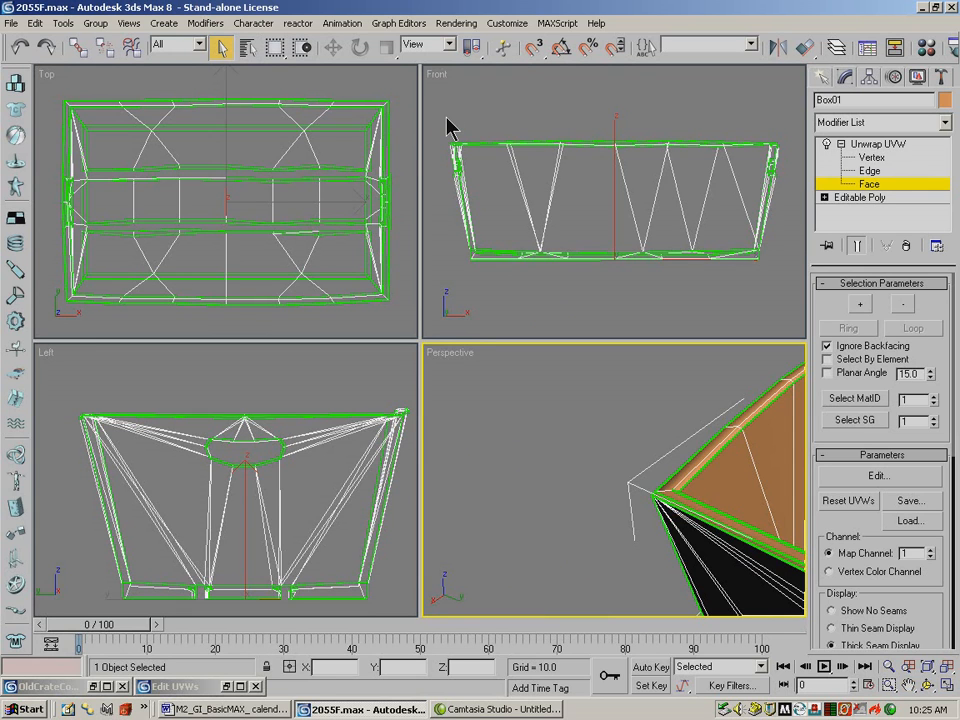
Select only the crate's top rim faces all around in the Front view, with Ignore Backfacing turned off
drag(445, 120, 441, 294)
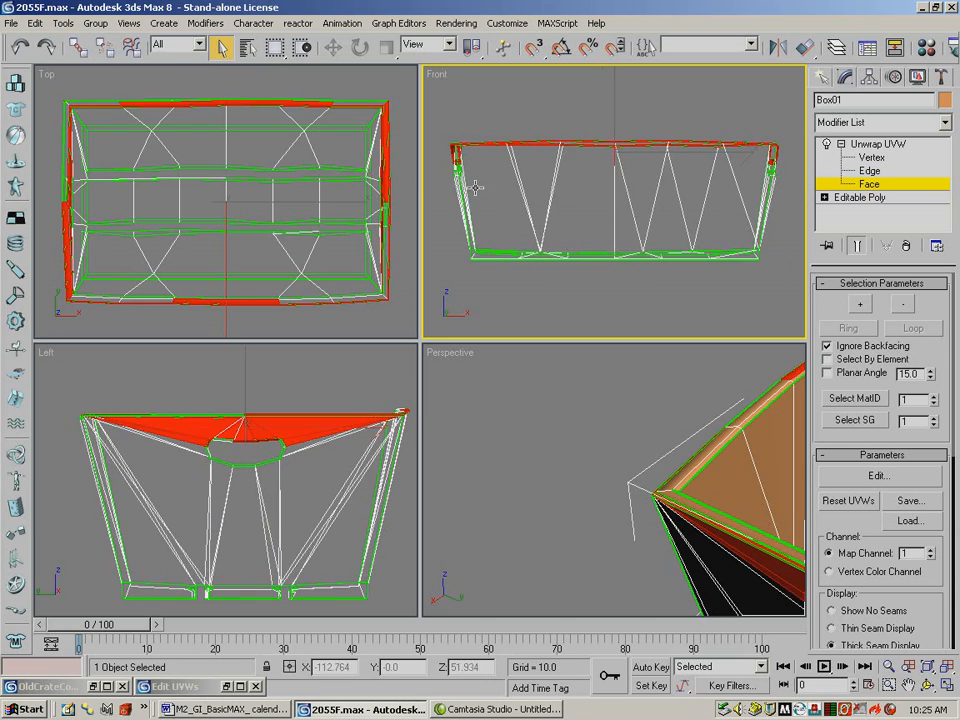
alt+drag(426, 173, 834, 152)
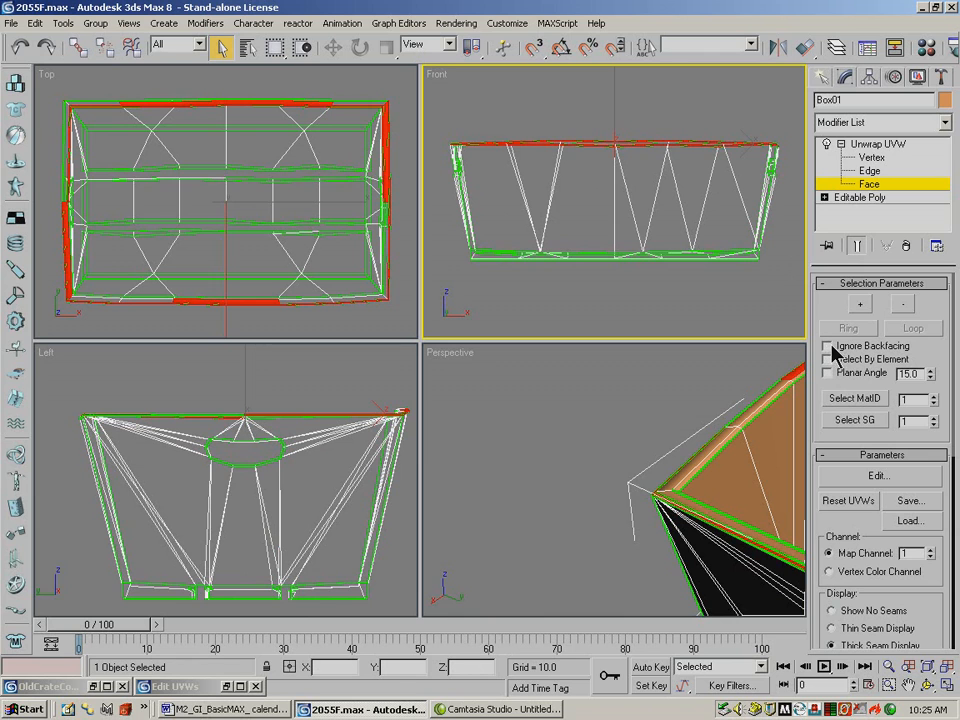
drag(430, 117, 790, 160)
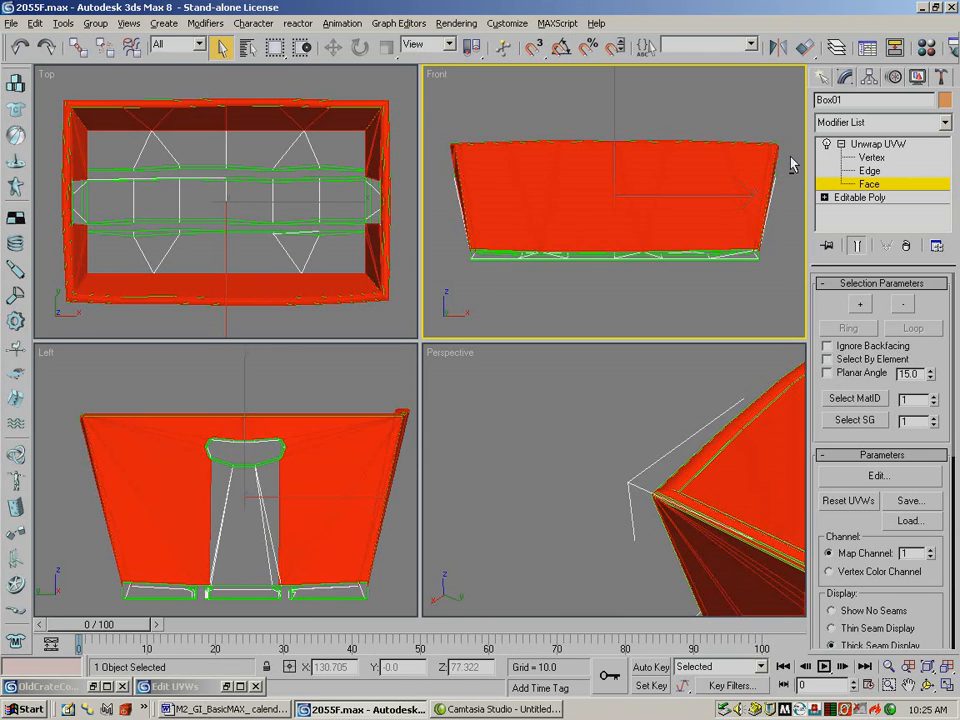
alt+drag(732, 190, 422, 286)
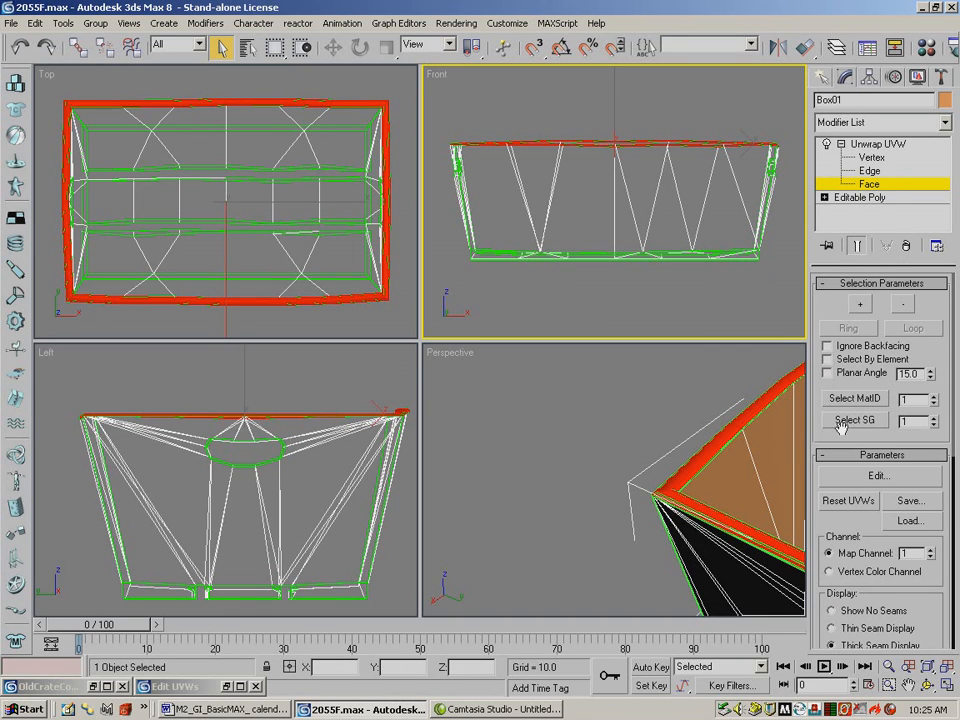
Reopen the UV editor, limit the rim selection to the rectangular outline and move it beyond the UV square's lower right corner
right_click(735, 376)
click(946, 686)
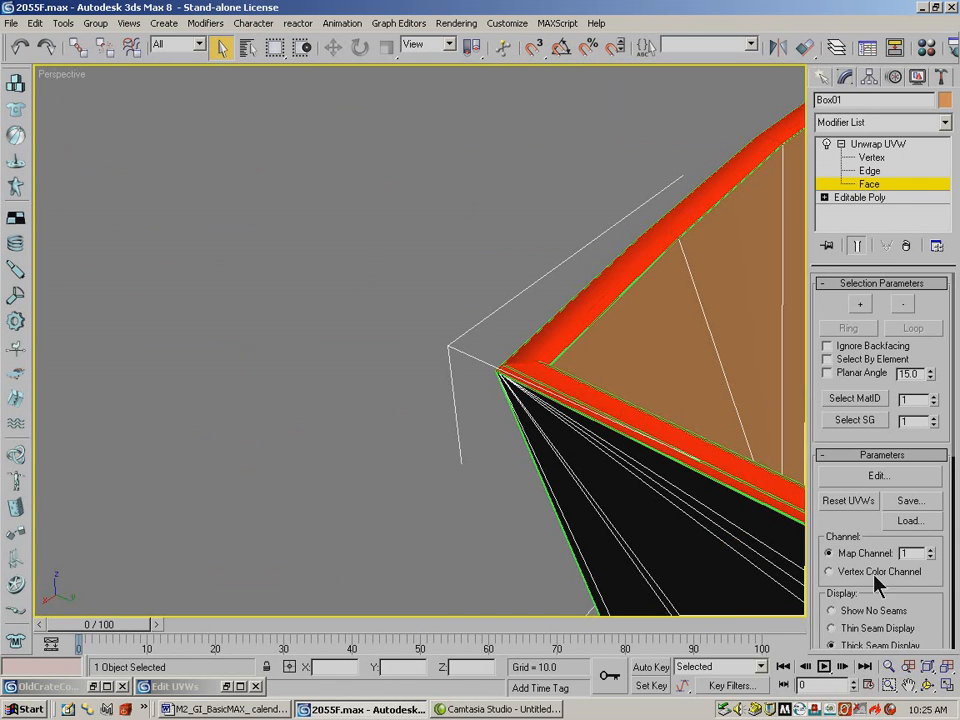
click(888, 667)
drag(662, 317, 662, 362)
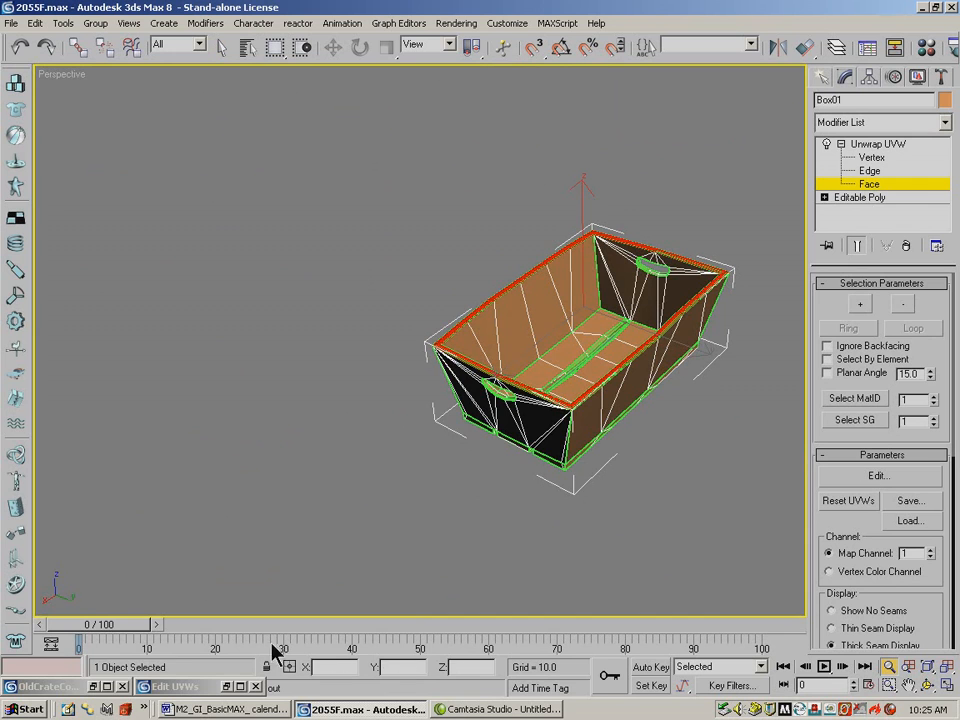
click(238, 687)
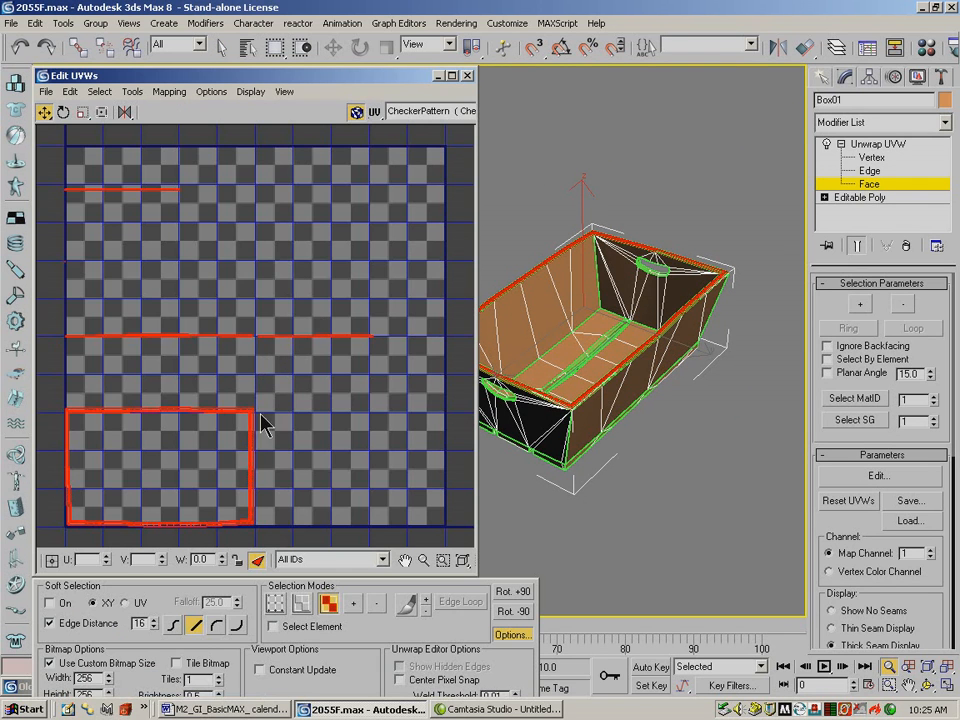
drag(52, 390, 293, 540)
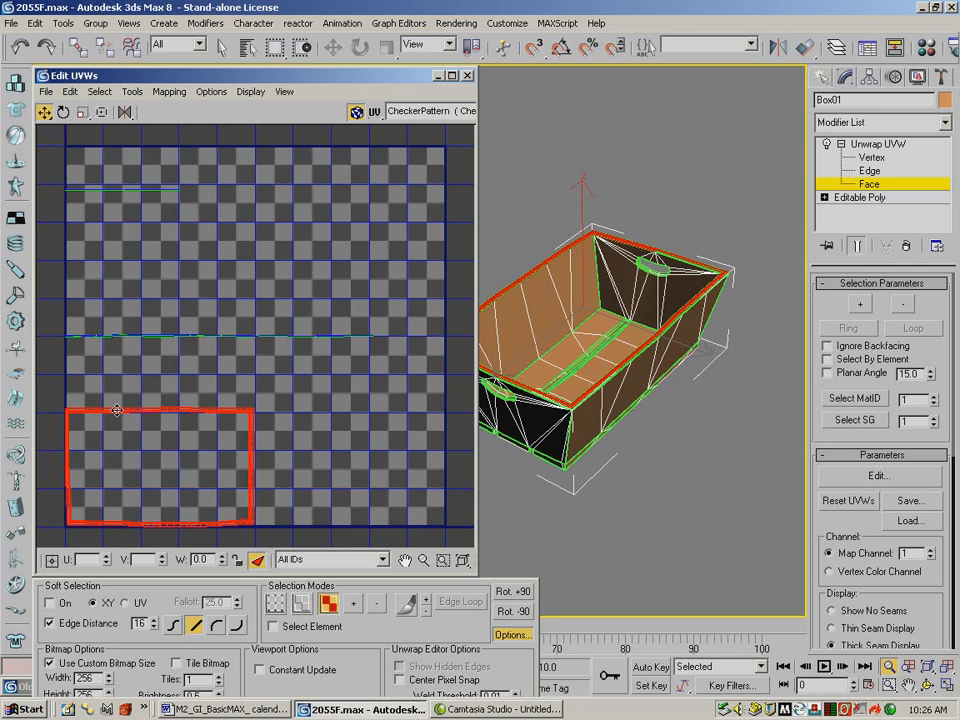
drag(117, 410, 455, 500)
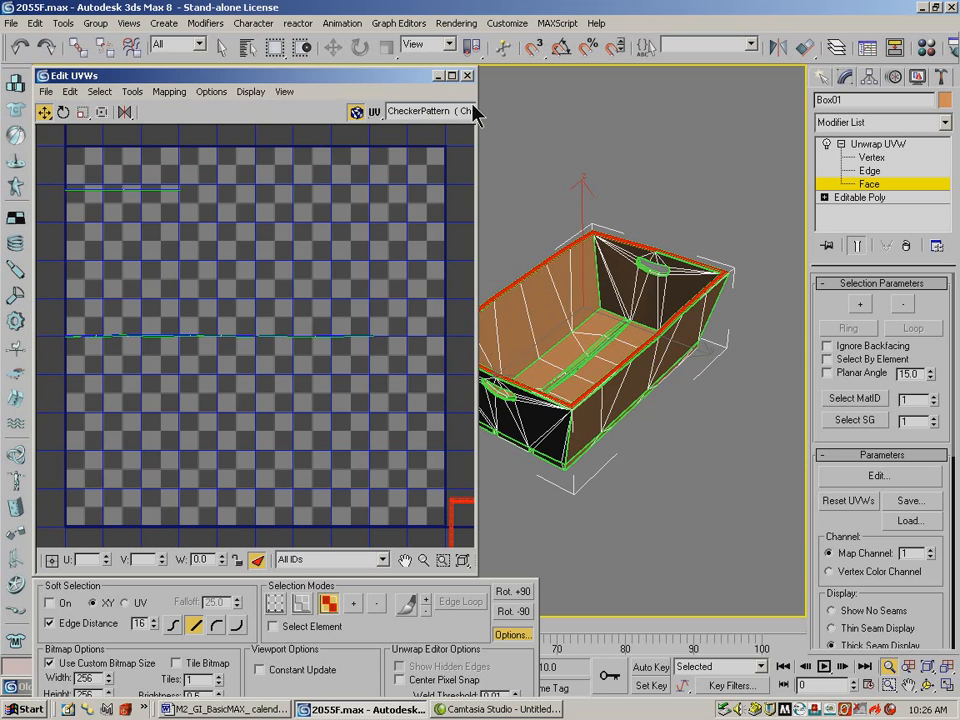
Minimize the UV editor and show all four viewports of the crate
click(437, 75)
click(681, 439)
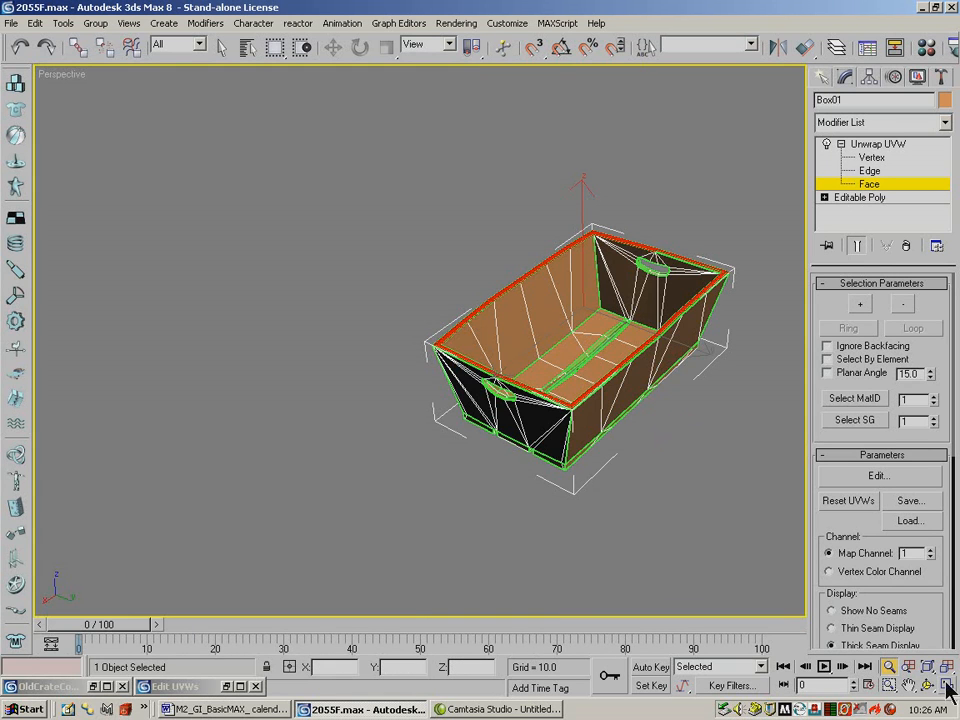
key(alt+w)
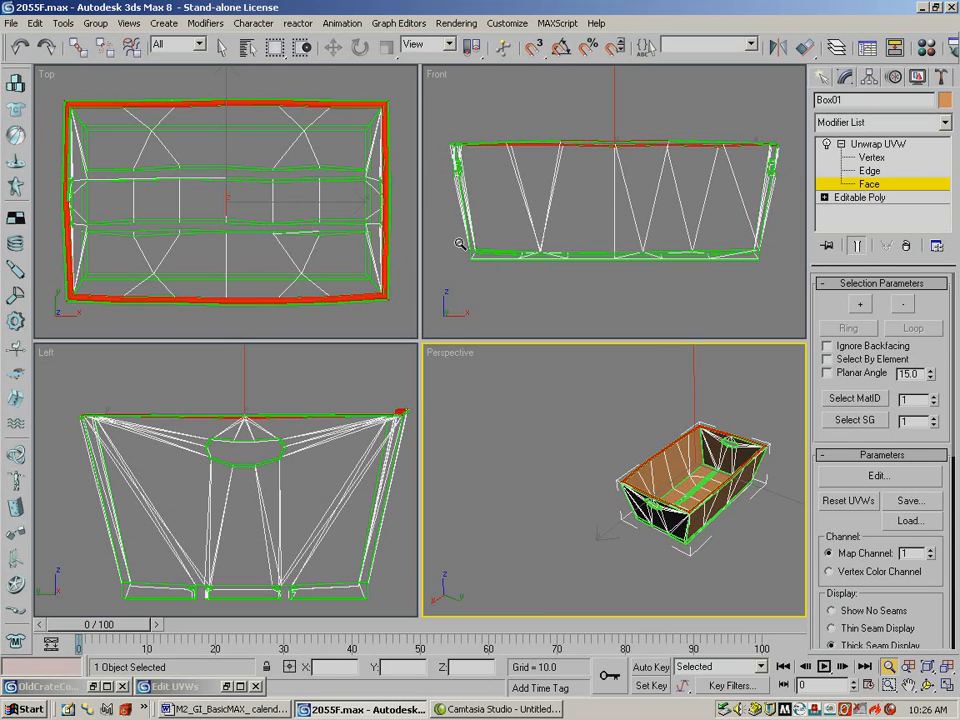
Select only the side faces along the gaps between the crate's floor boards, working in the Top view
click(220, 47)
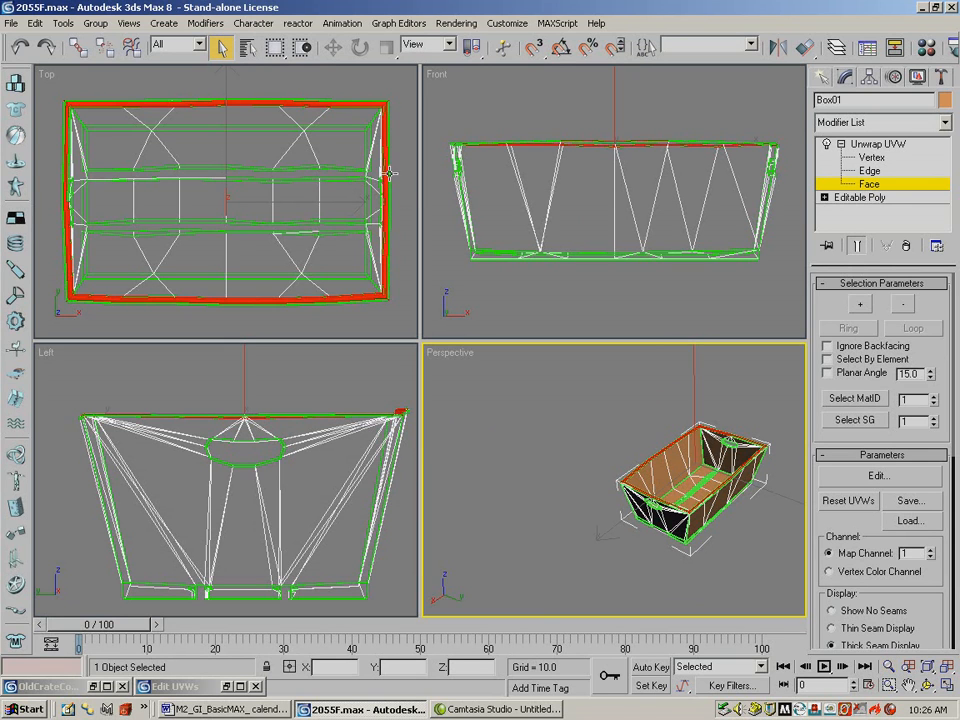
drag(400, 173, 47, 201)
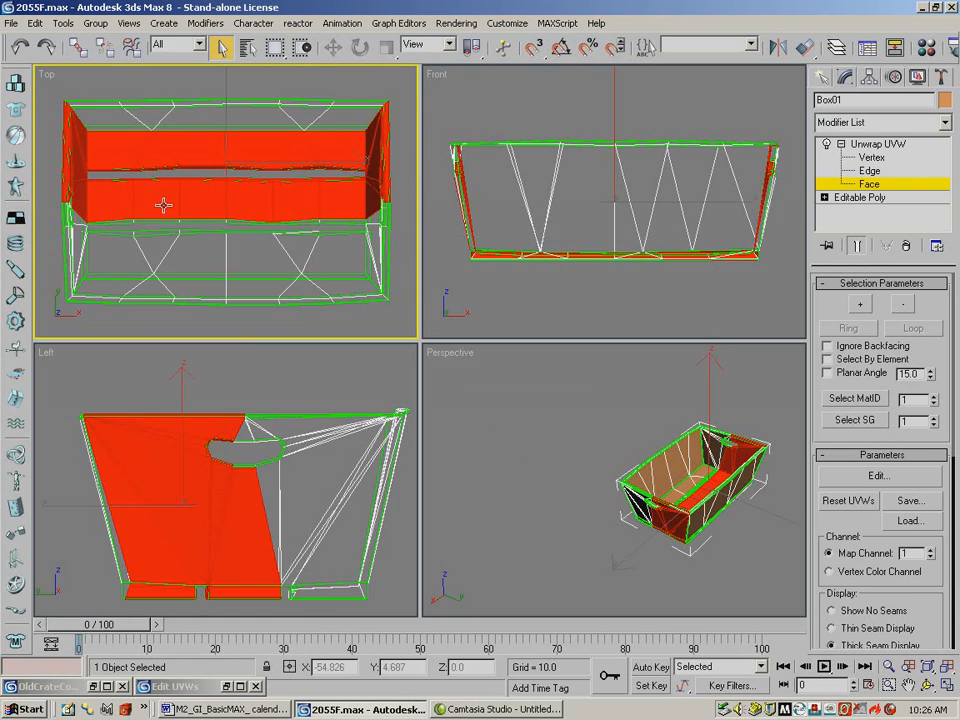
drag(47, 160, 405, 260)
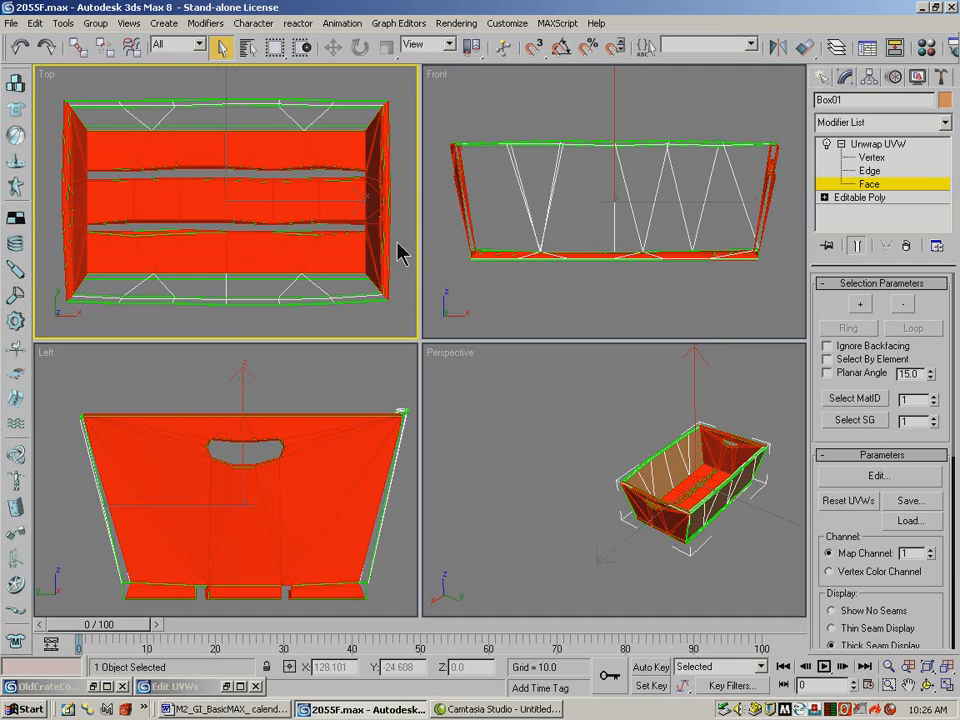
alt+drag(41, 328, 410, 205)
mouse_move(397, 150)
alt+mouse_down()
mouse_move(360, 159)
mouse_move(154, 152)
mouse_move(42, 118)
mouse_move(71, 285)
alt+mouse_up()
alt+drag(404, 107, 380, 300)
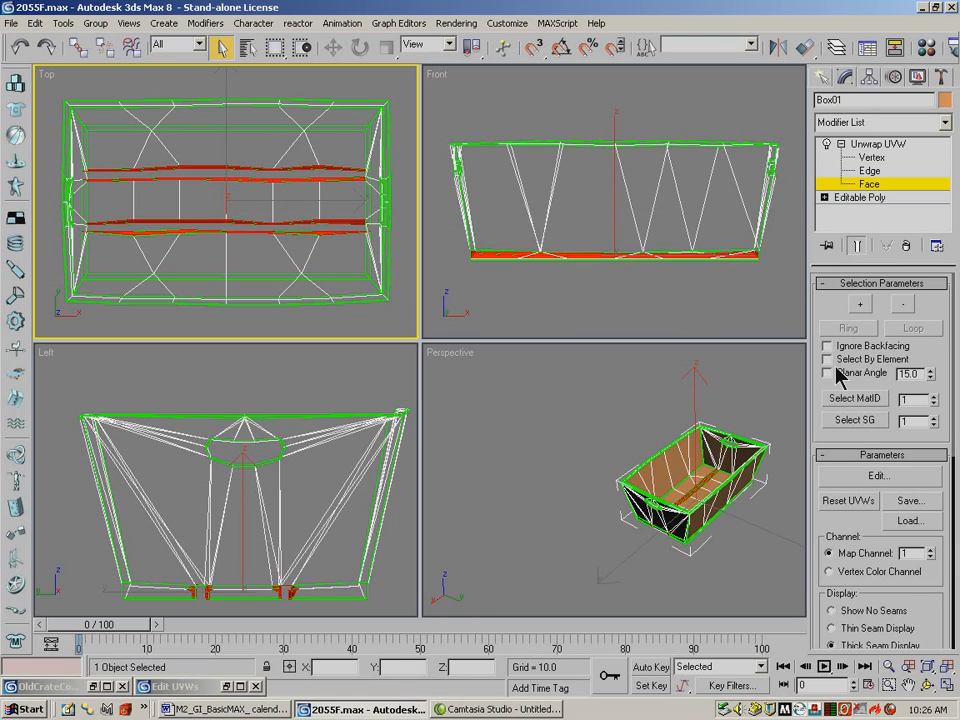
Maximize the Perspective view and restore the Edit UVWs window beside the crate
right_click(802, 580)
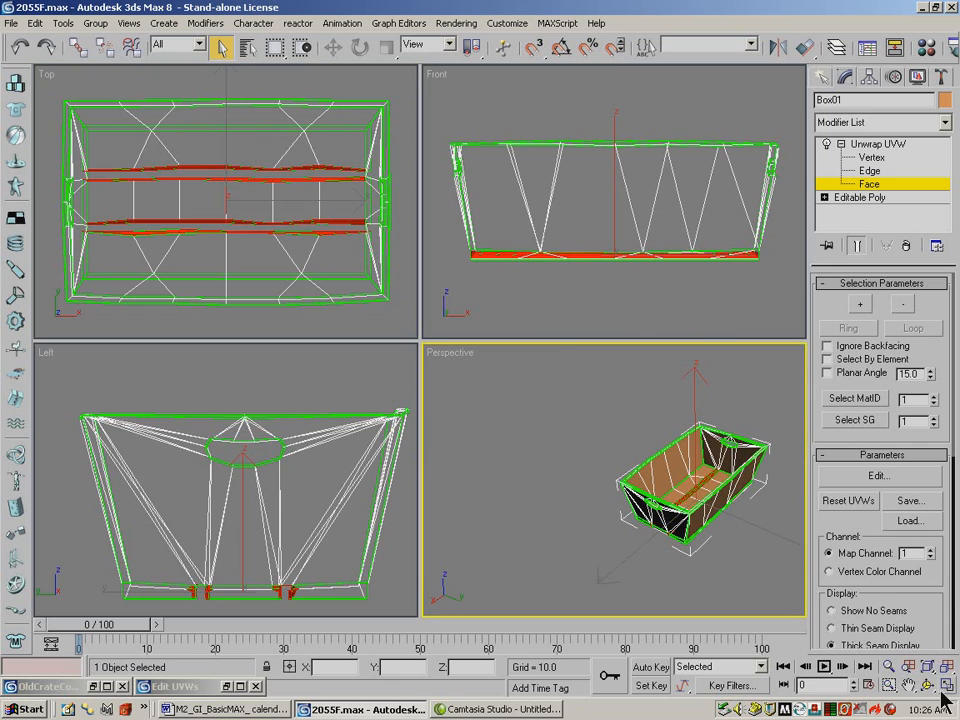
click(947, 685)
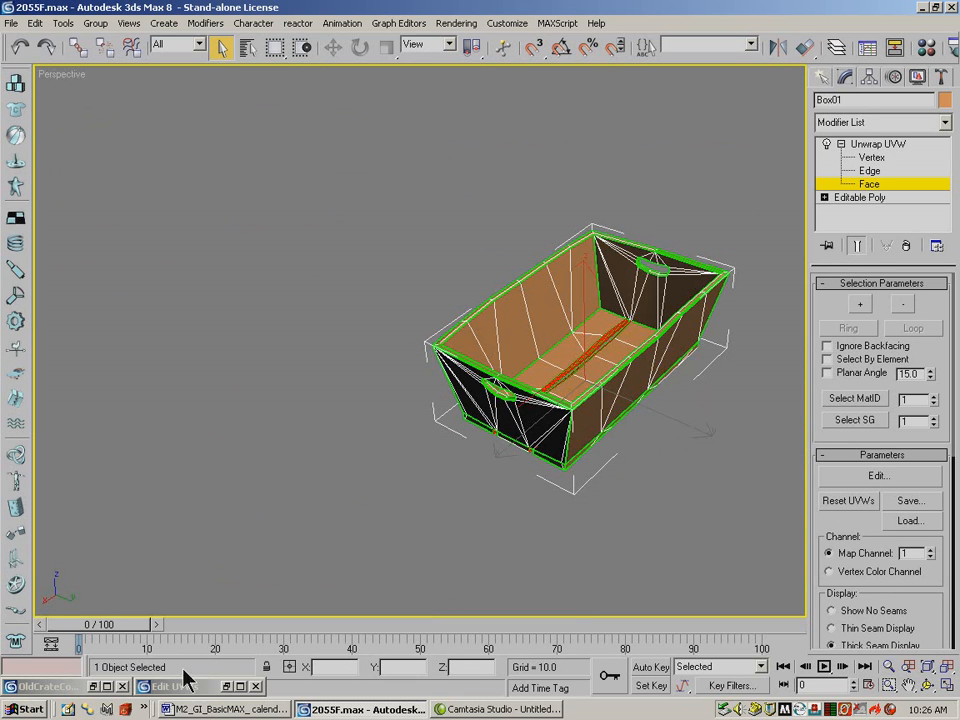
click(226, 687)
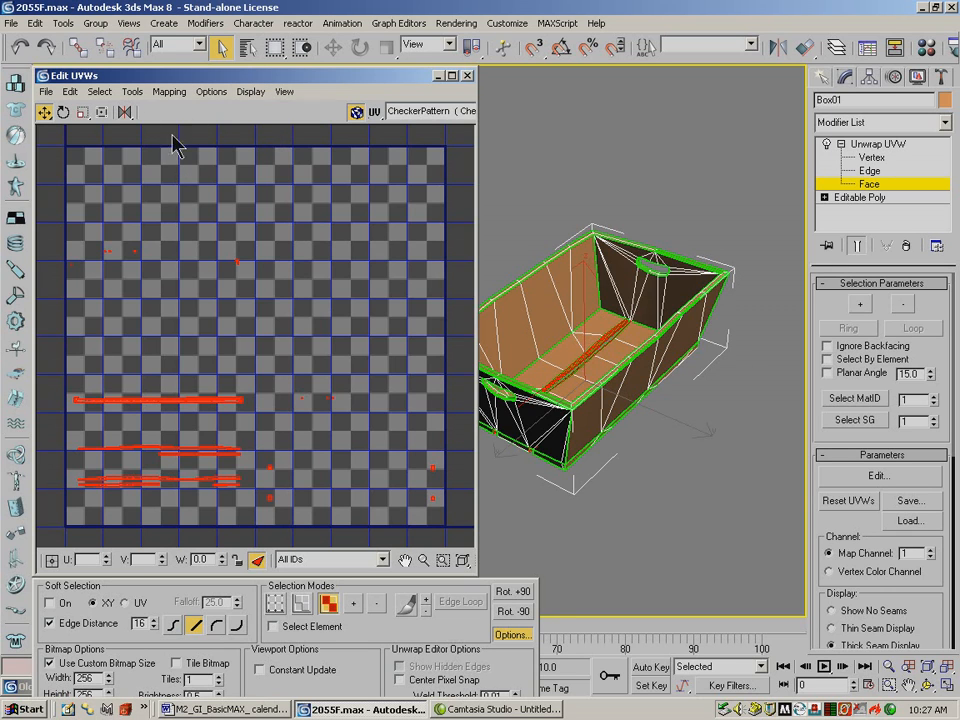
Try normal mapping with Left/Right Mapping on the selected floor-board side faces
click(134, 92)
mouse_move(168, 92)
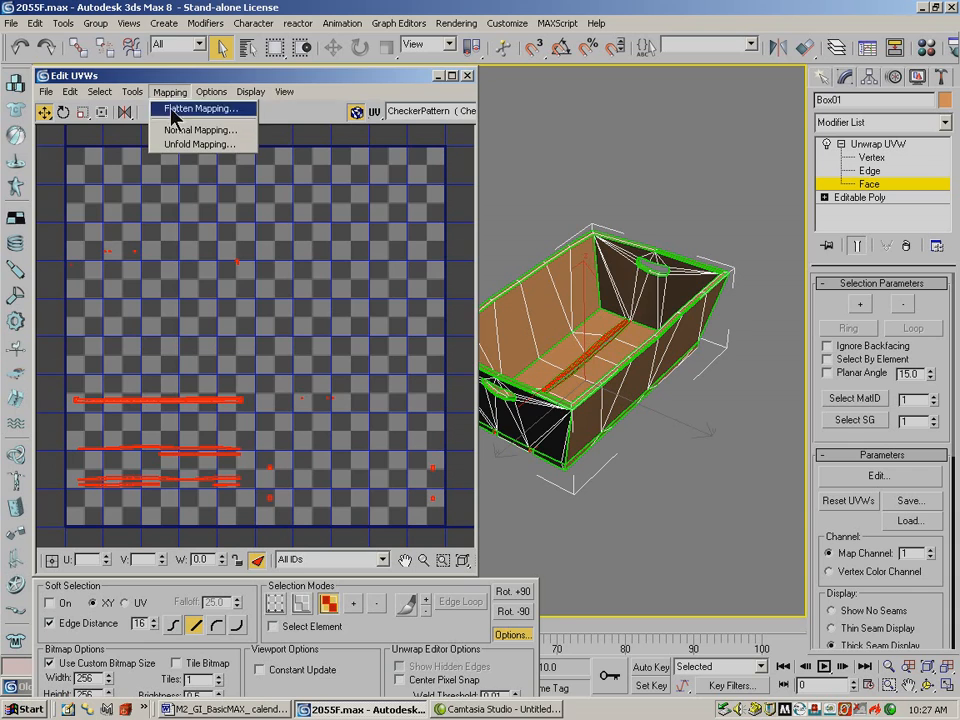
click(176, 128)
click(122, 68)
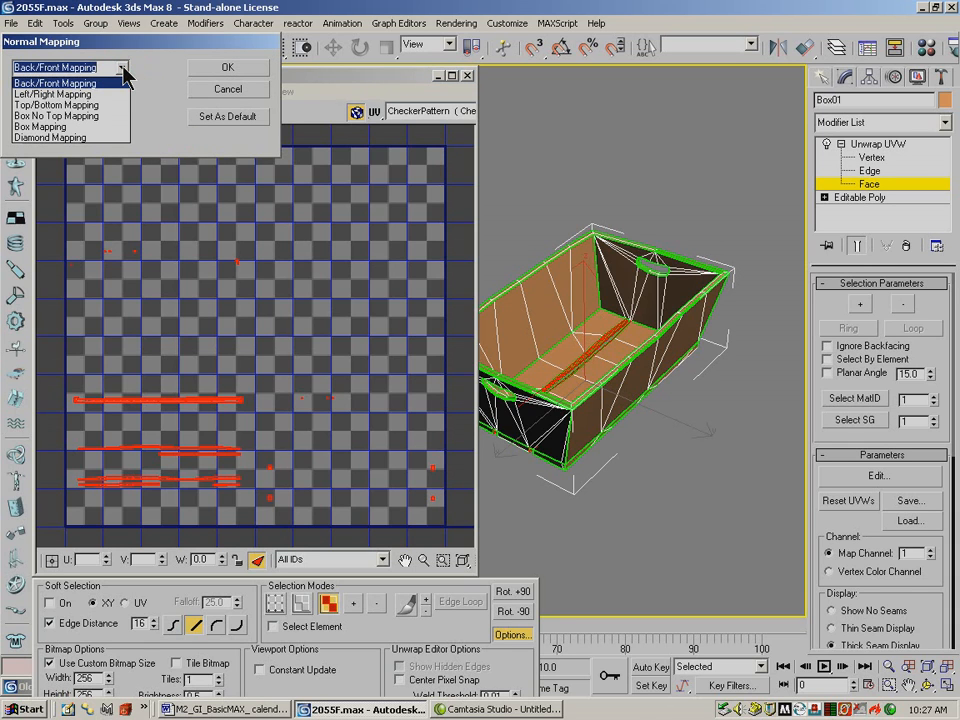
click(74, 94)
click(230, 68)
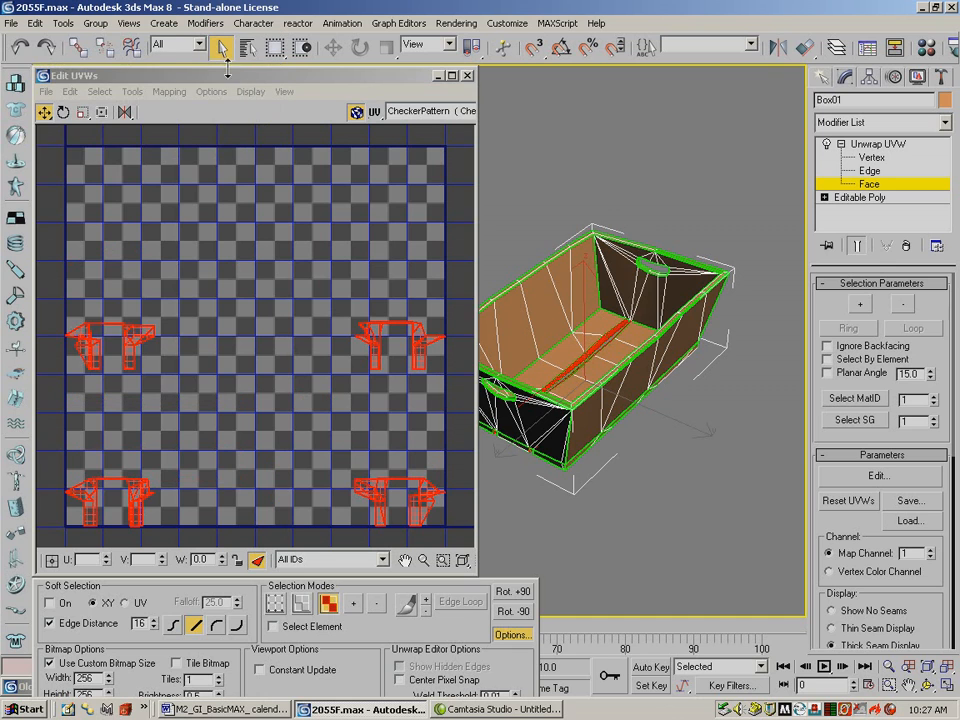
Reapply Left/Right Mapping through the normal mapping options twice on the same selected faces
click(131, 92)
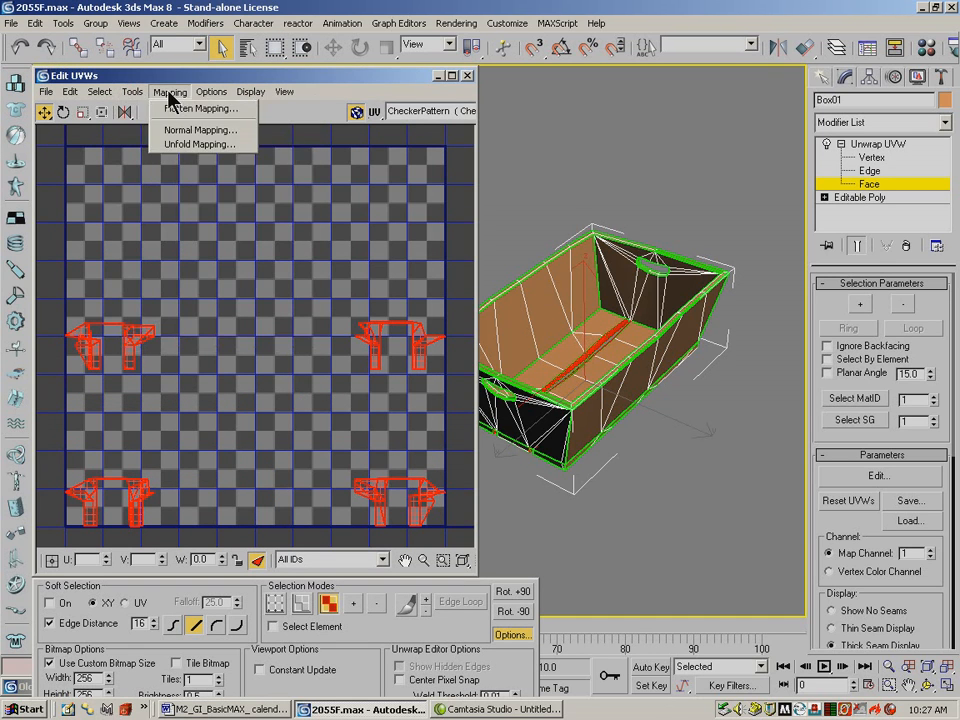
click(168, 123)
click(120, 67)
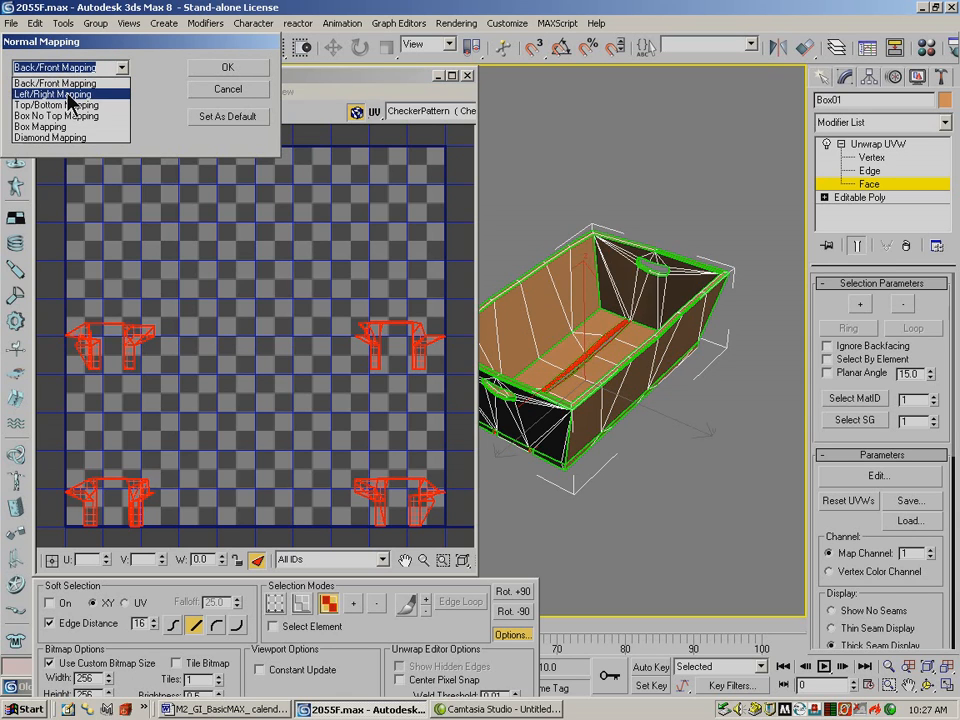
click(70, 94)
click(238, 74)
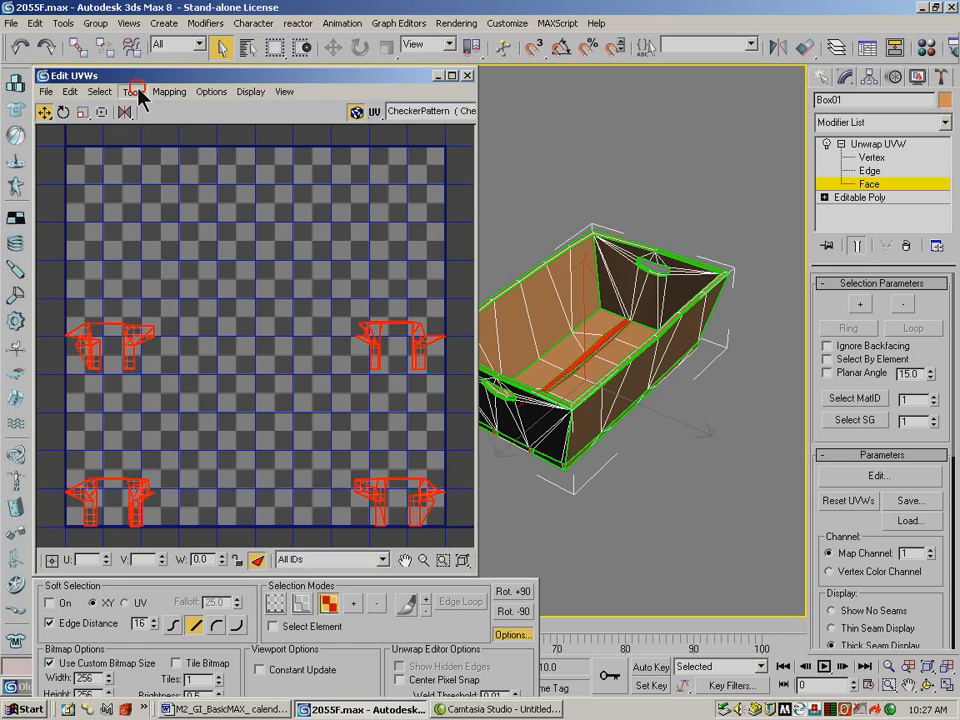
click(168, 91)
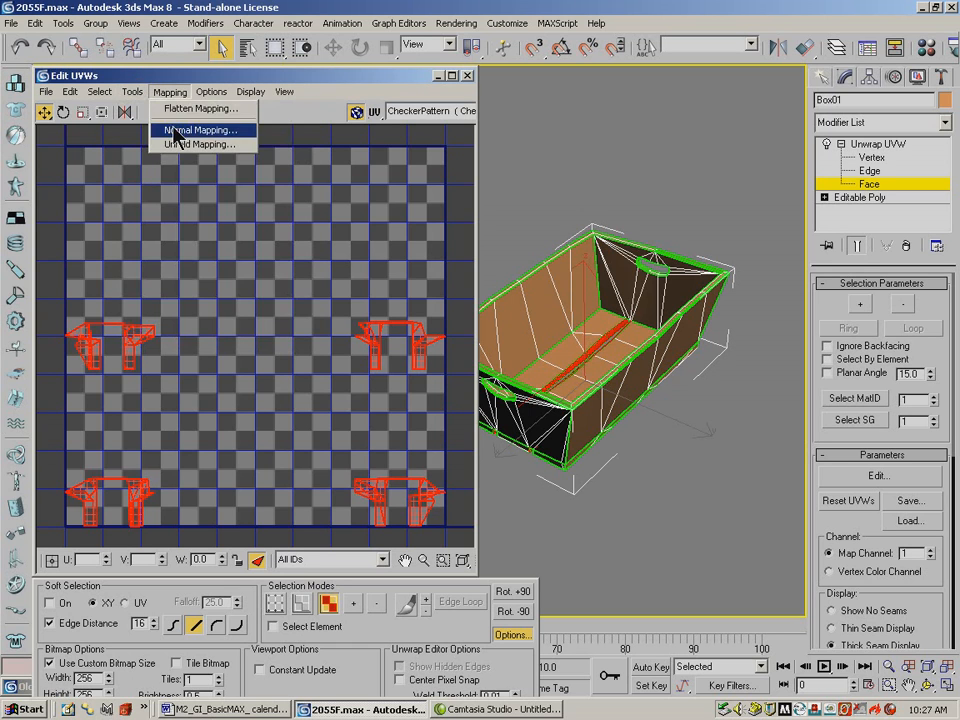
click(155, 129)
click(124, 67)
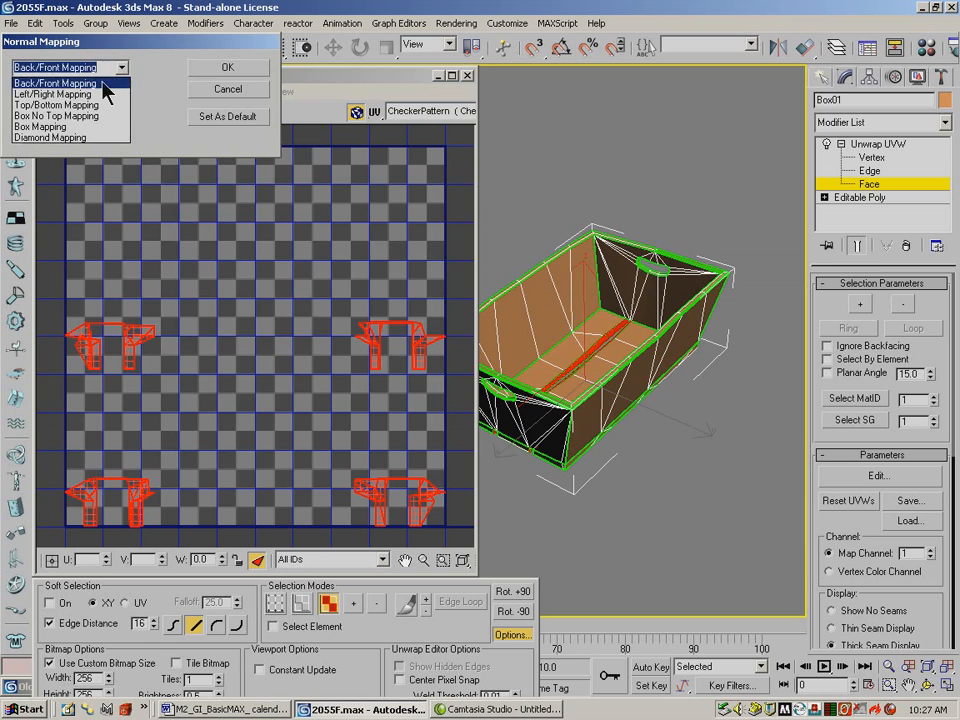
click(86, 93)
click(240, 70)
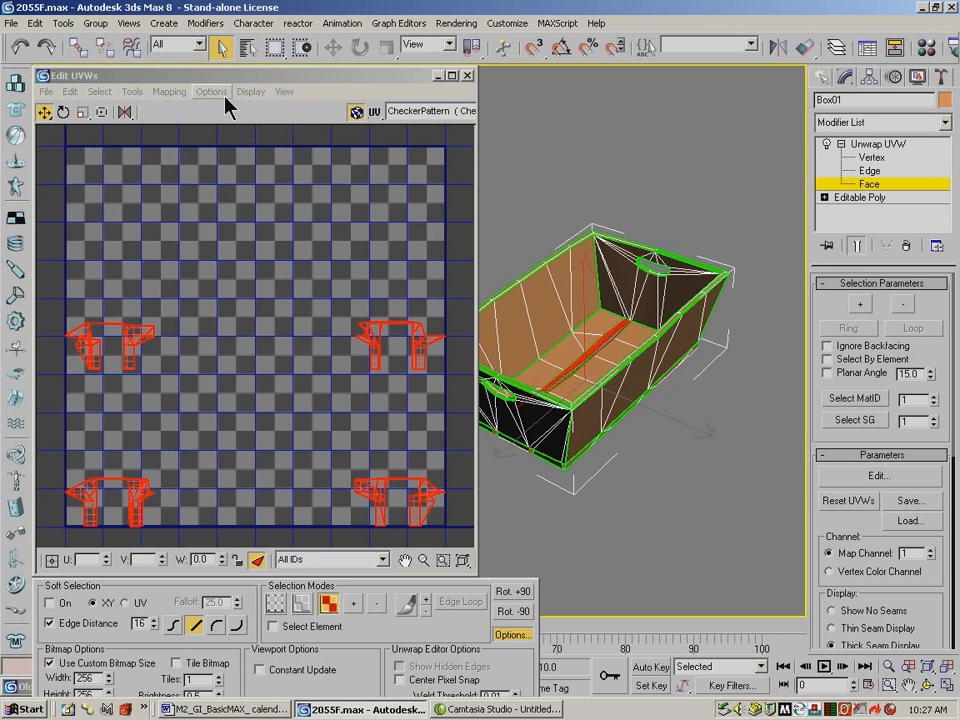
Try normal mapping with Box Mapping on the selected floor-board side faces
click(133, 92)
mouse_move(160, 95)
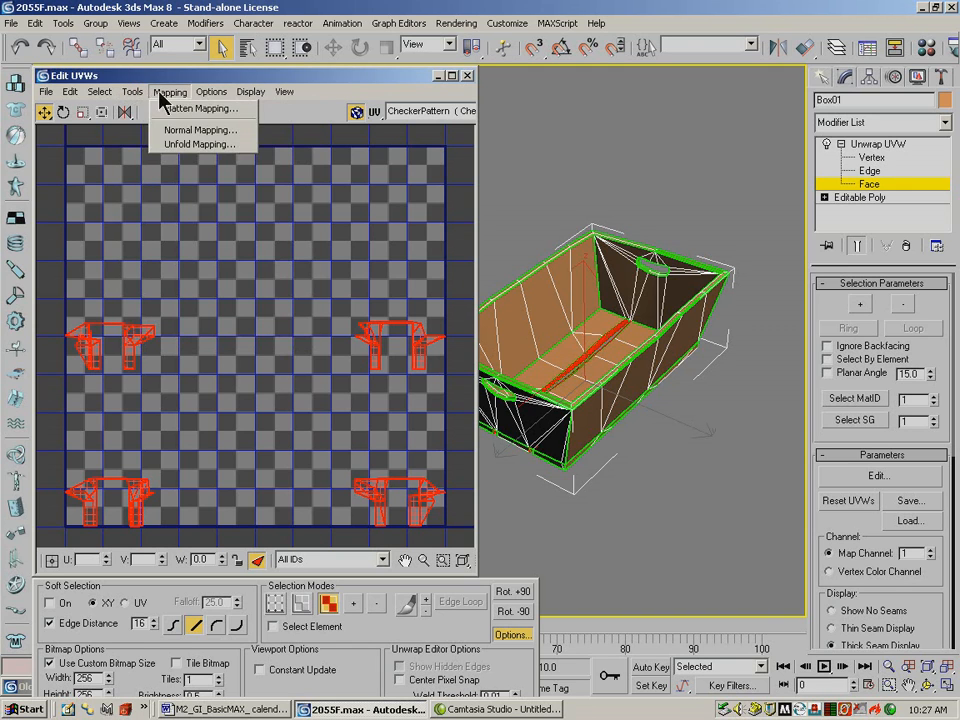
click(150, 129)
click(122, 66)
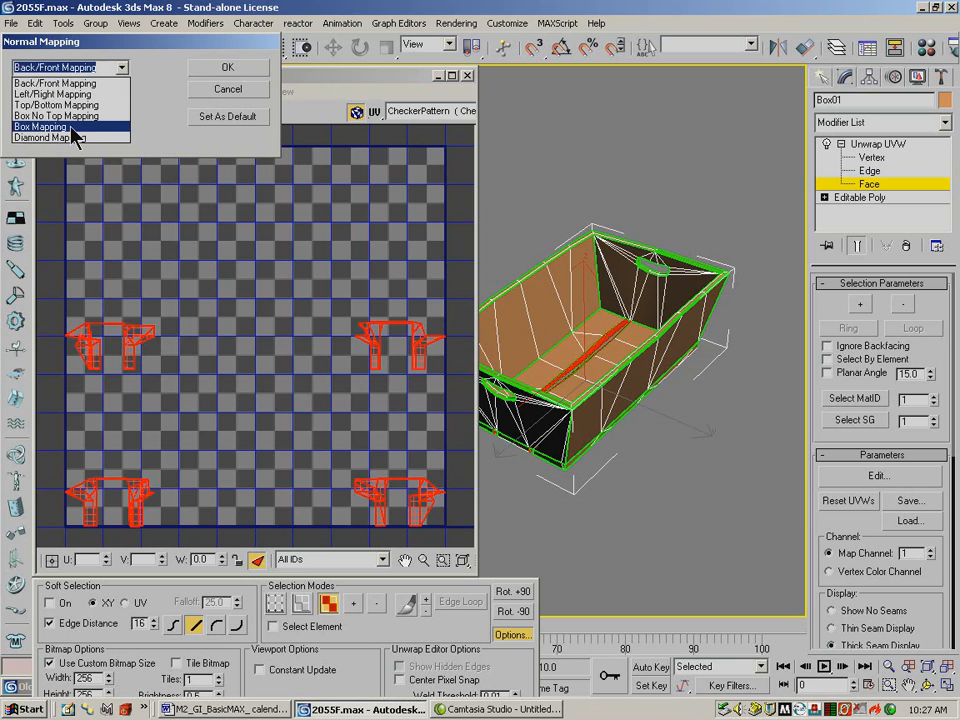
click(72, 127)
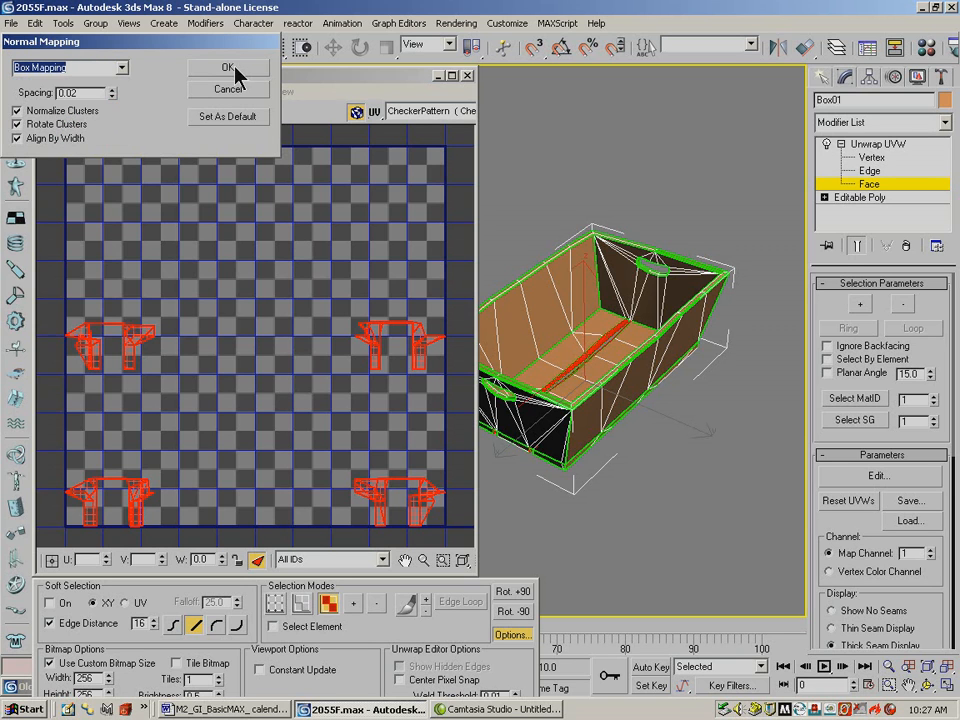
click(236, 74)
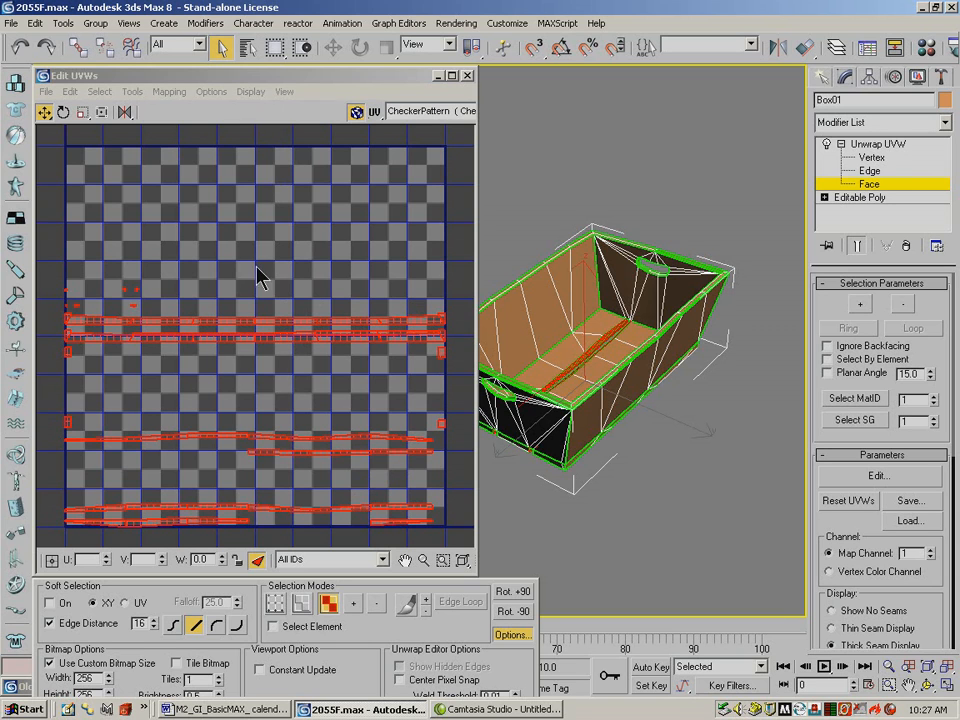
Apply normal mapping with Back/Front Mapping to the selected floor-board side faces
click(133, 91)
mouse_move(160, 97)
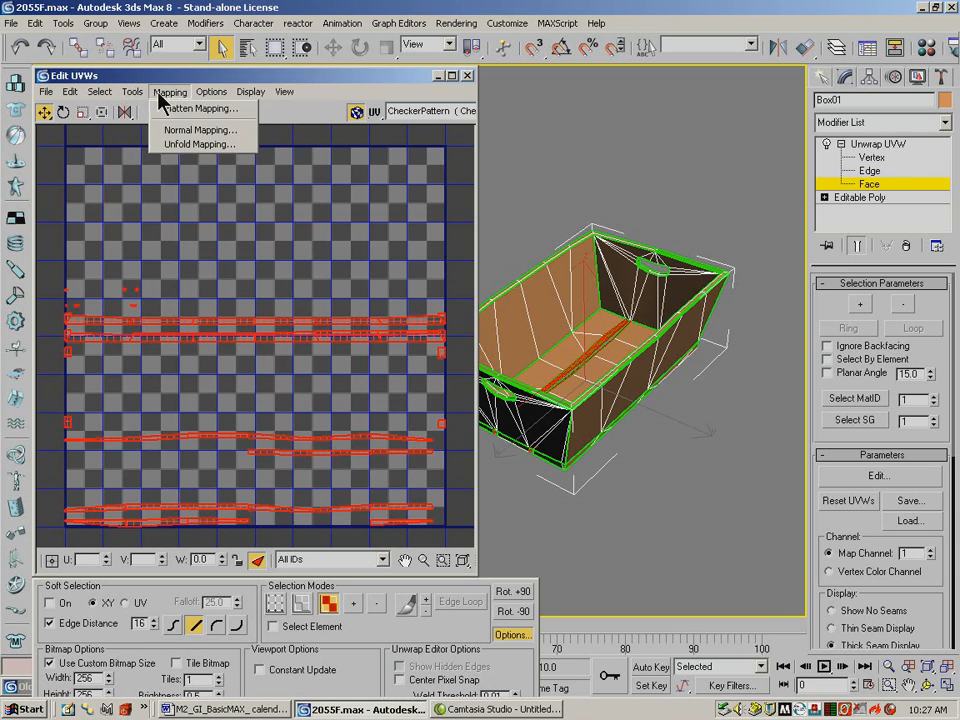
click(190, 130)
click(120, 67)
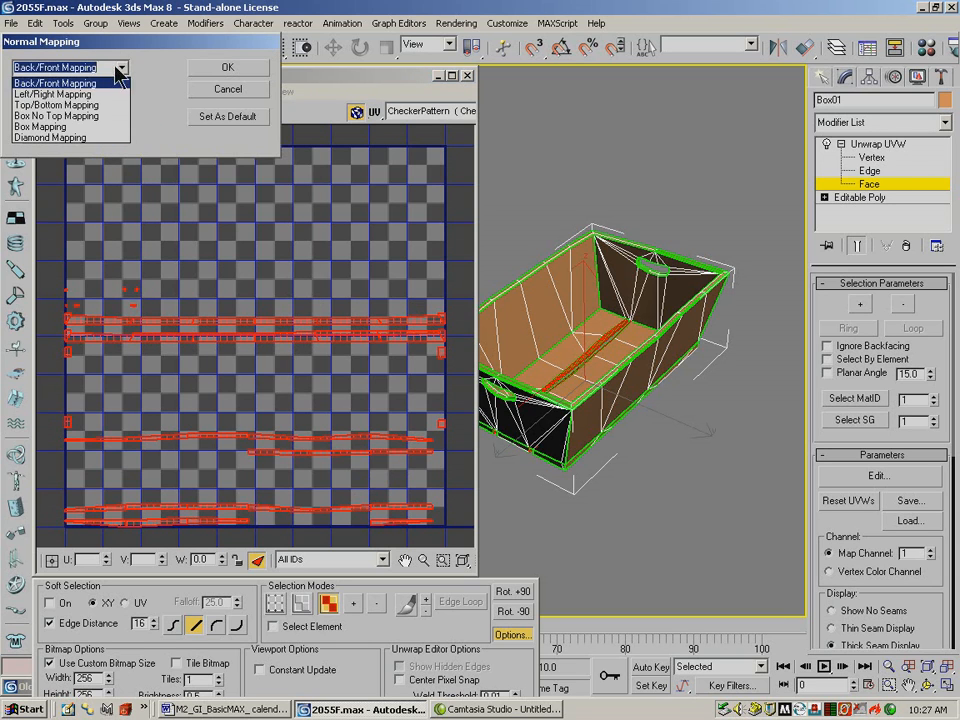
click(62, 83)
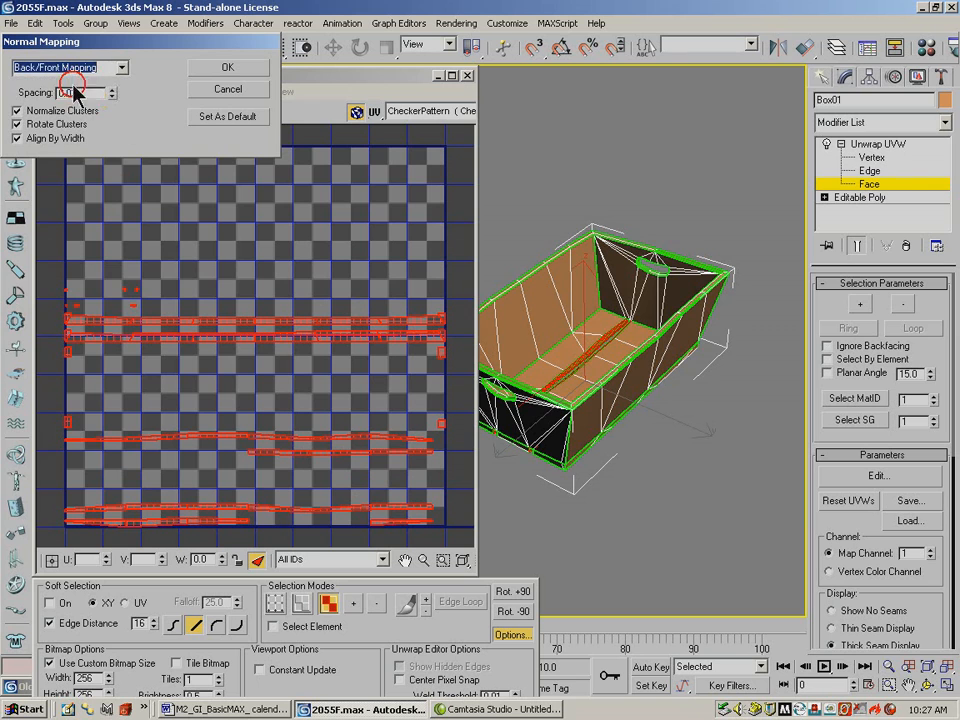
click(227, 70)
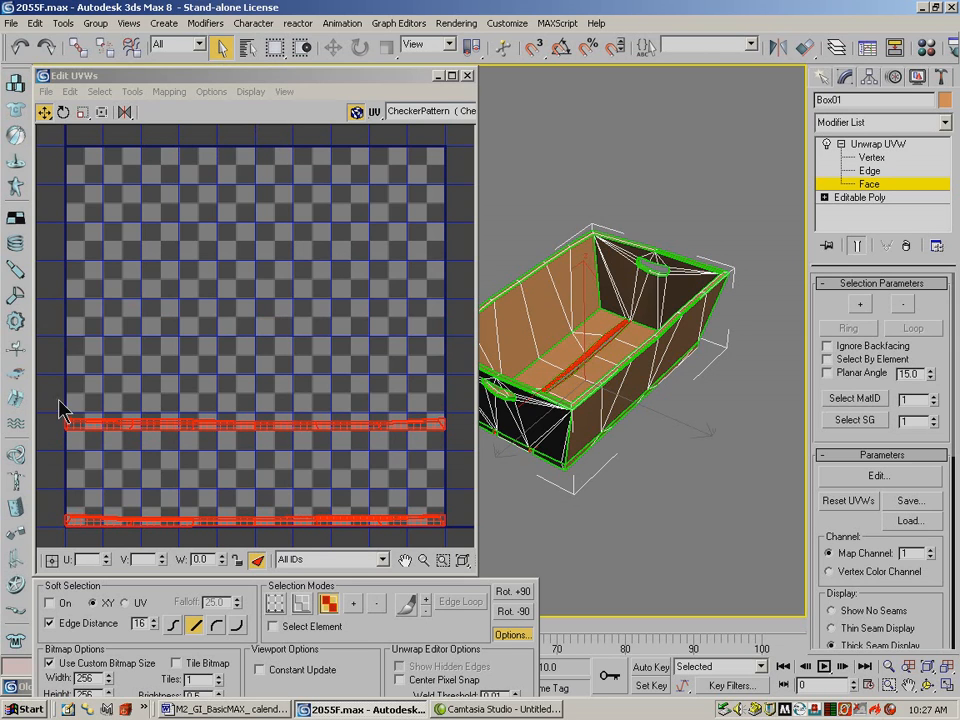
Move the lowest UV cluster above the other one and separate its two overlapping strips vertically by growing a face selection
drag(52, 478, 501, 564)
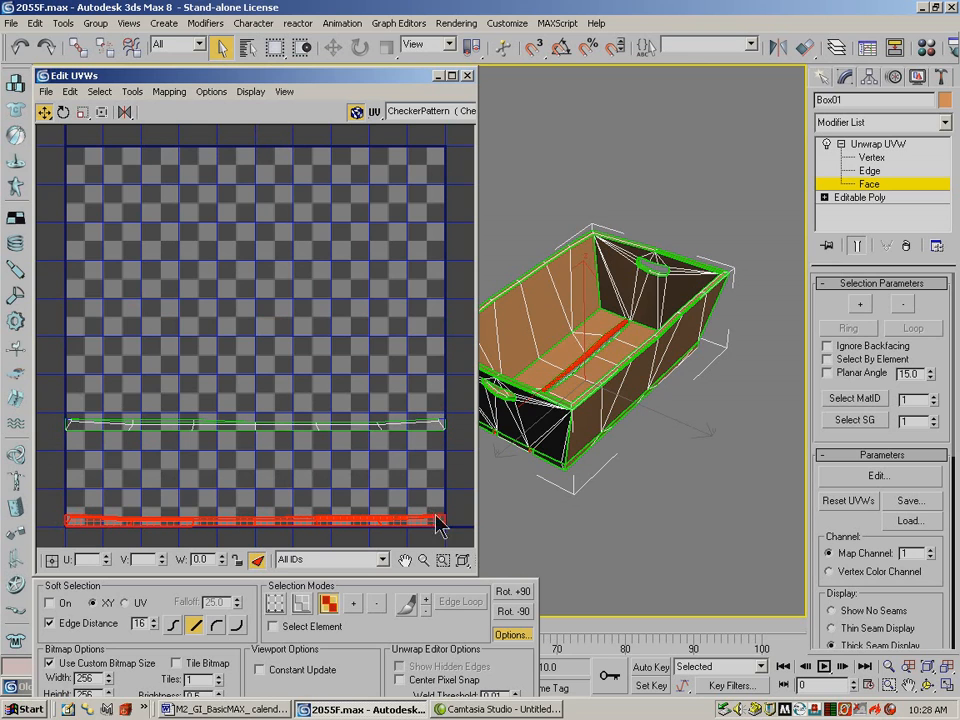
drag(434, 521, 430, 357)
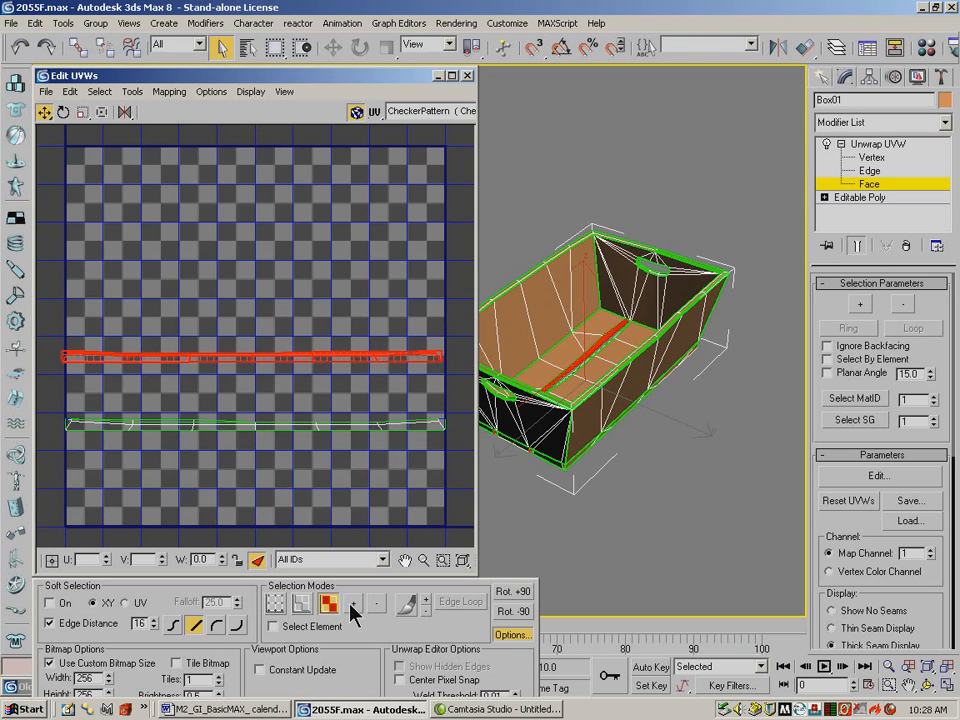
click(435, 358)
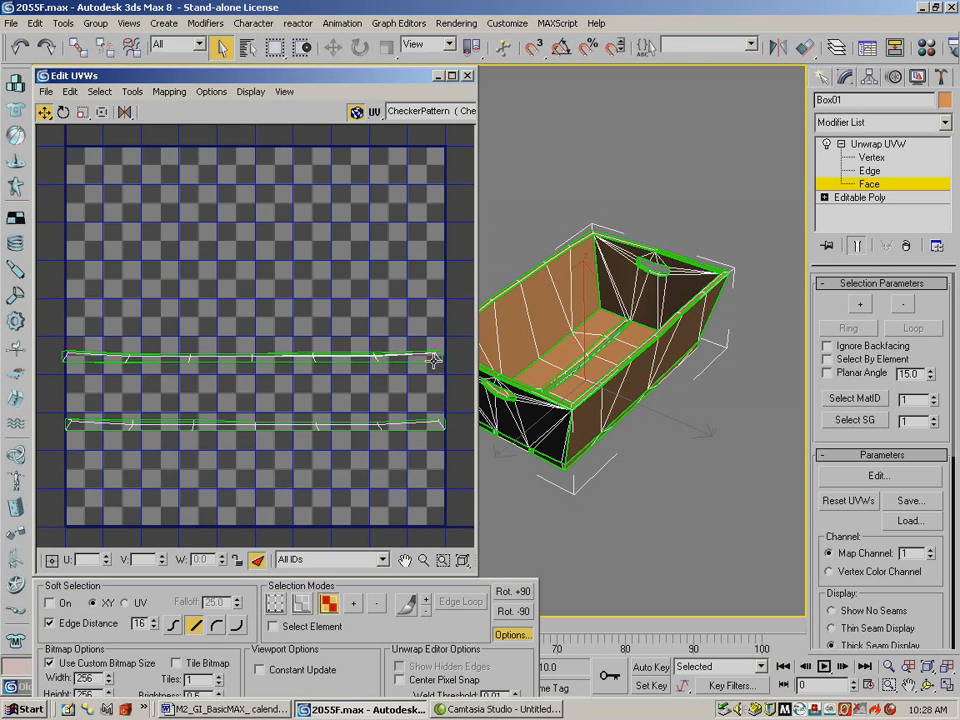
click(352, 603)
click(352, 603)
click(352, 603)
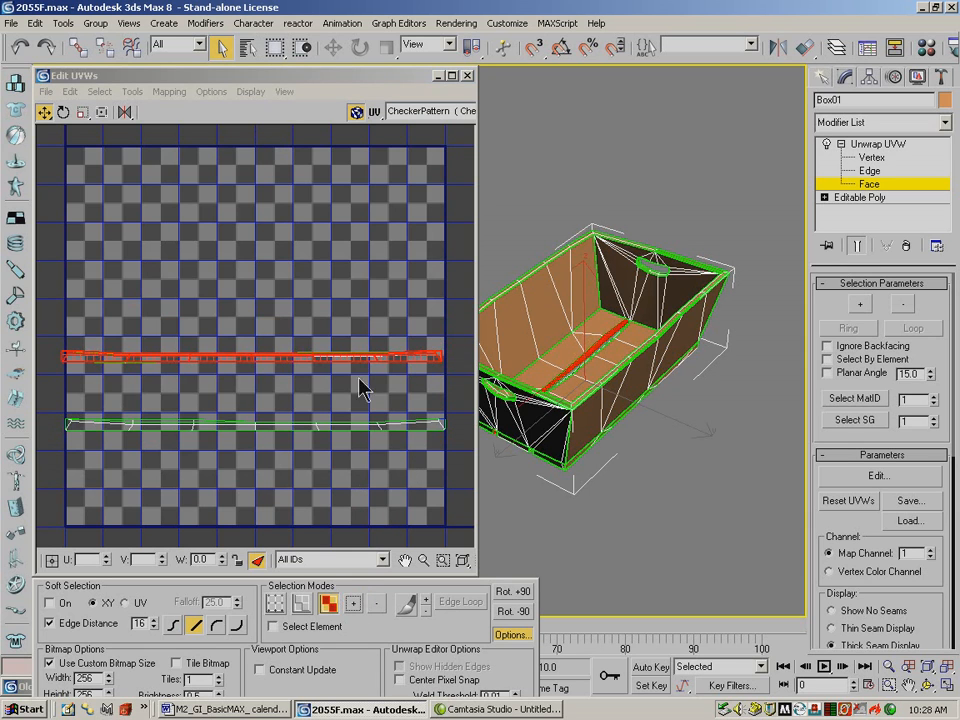
drag(365, 357, 372, 323)
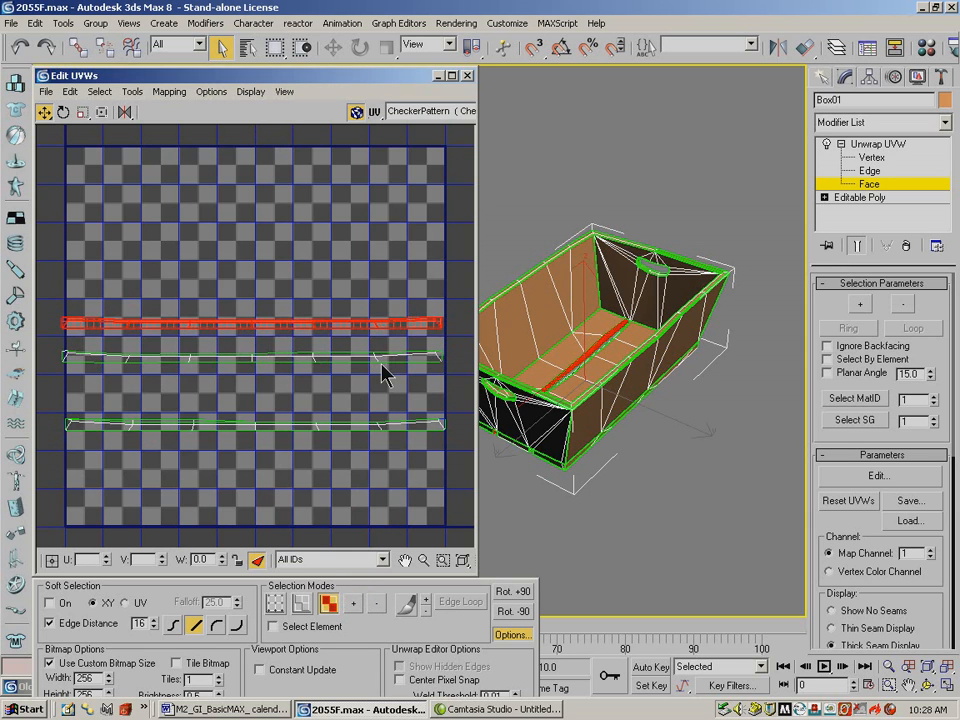
Grow a face selection over one strip in the lower UV cluster and move it up off the overlapping strip
click(415, 426)
click(354, 604)
click(354, 604)
click(354, 604)
drag(335, 427, 336, 398)
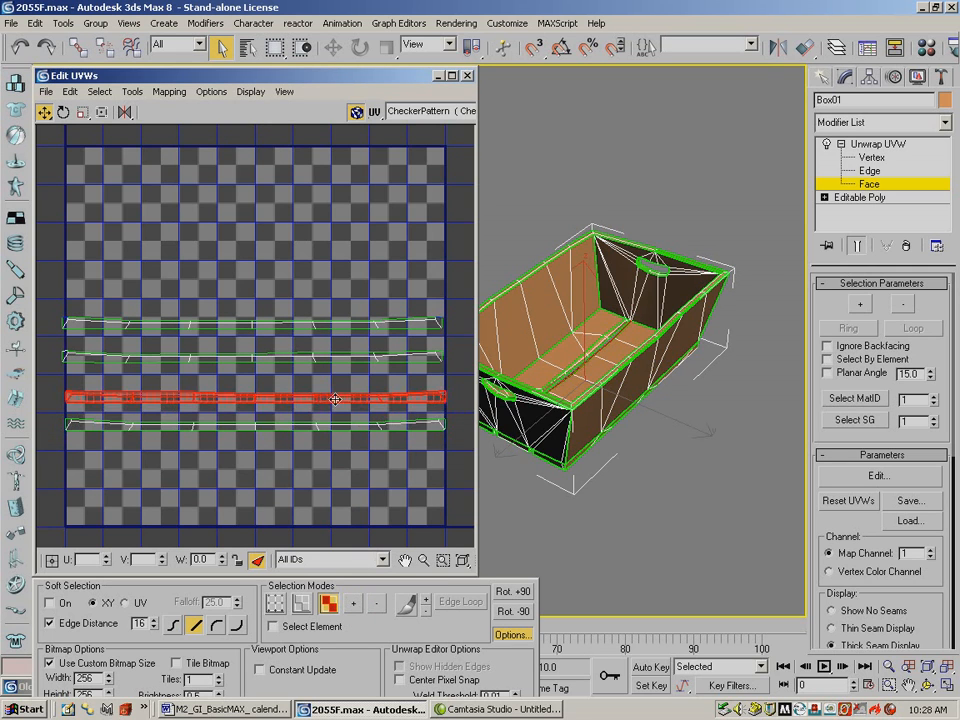
Check the lowest UV strip for further overlapping faces by growing a selection across it, and clear the selection
click(412, 426)
click(354, 604)
click(354, 604)
click(354, 604)
click(354, 604)
click(354, 604)
drag(330, 424, 334, 423)
click(372, 468)
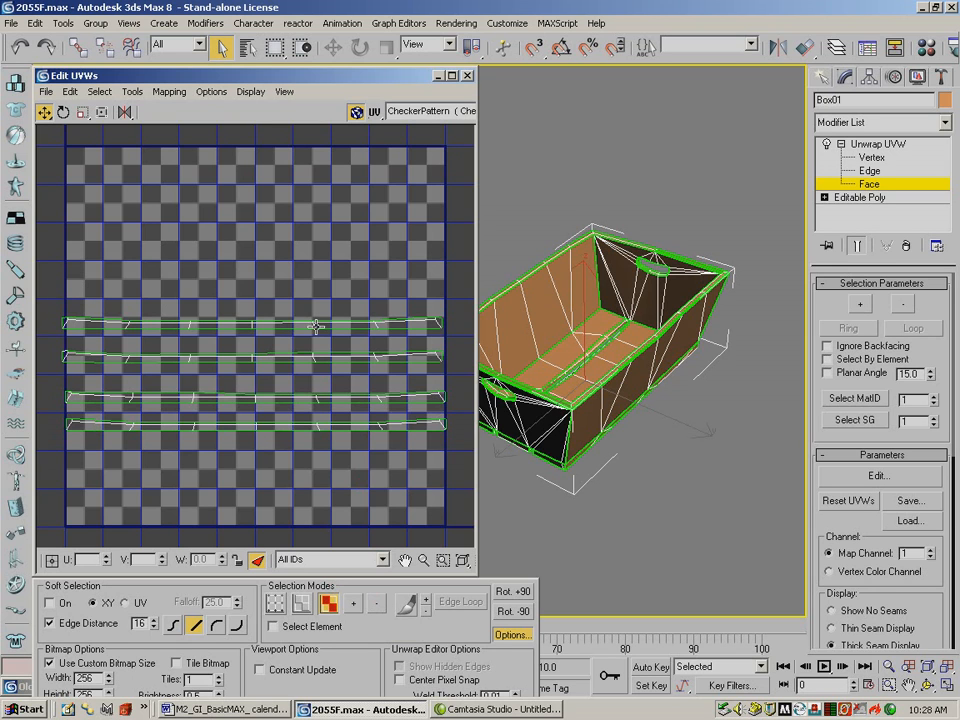
Select all four separated UV strips, move them below the checkered texture tile, and minimize the UV editor
drag(54, 290, 472, 471)
drag(75, 320, 186, 540)
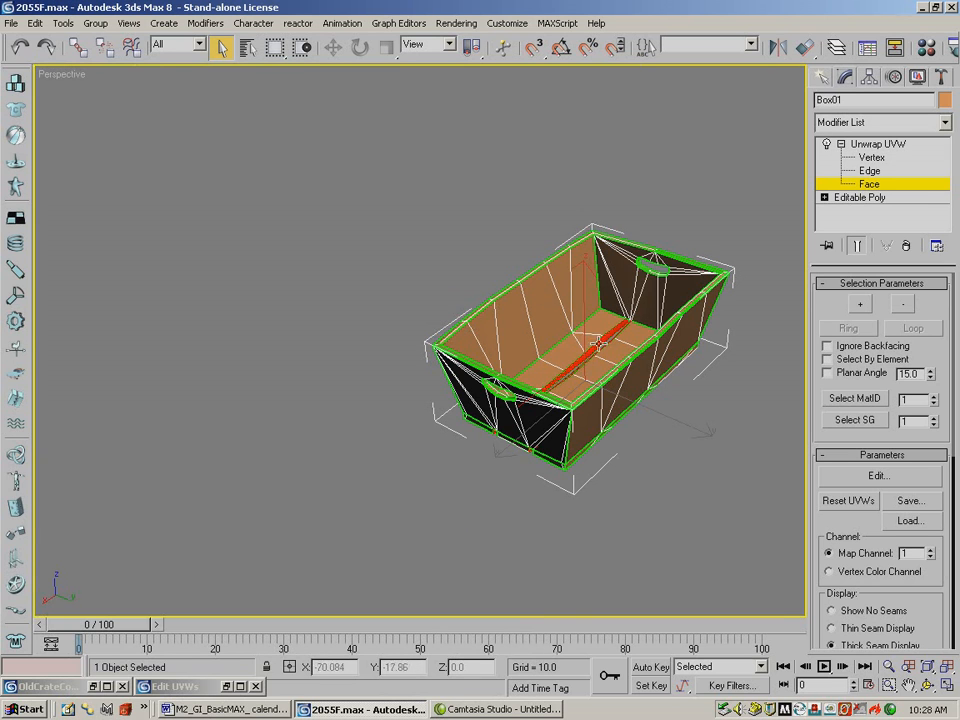
Select the faces along the crate's bottom edge in the Front view and remove the inner slat faces from the selection in the Top view
click(946, 686)
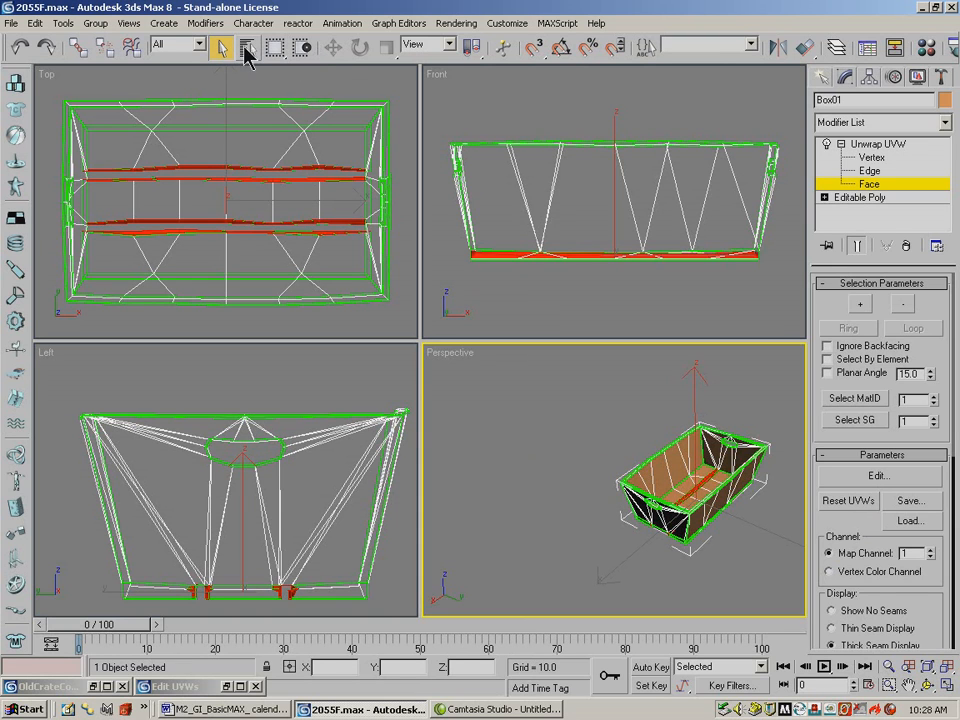
click(491, 285)
drag(445, 260, 778, 259)
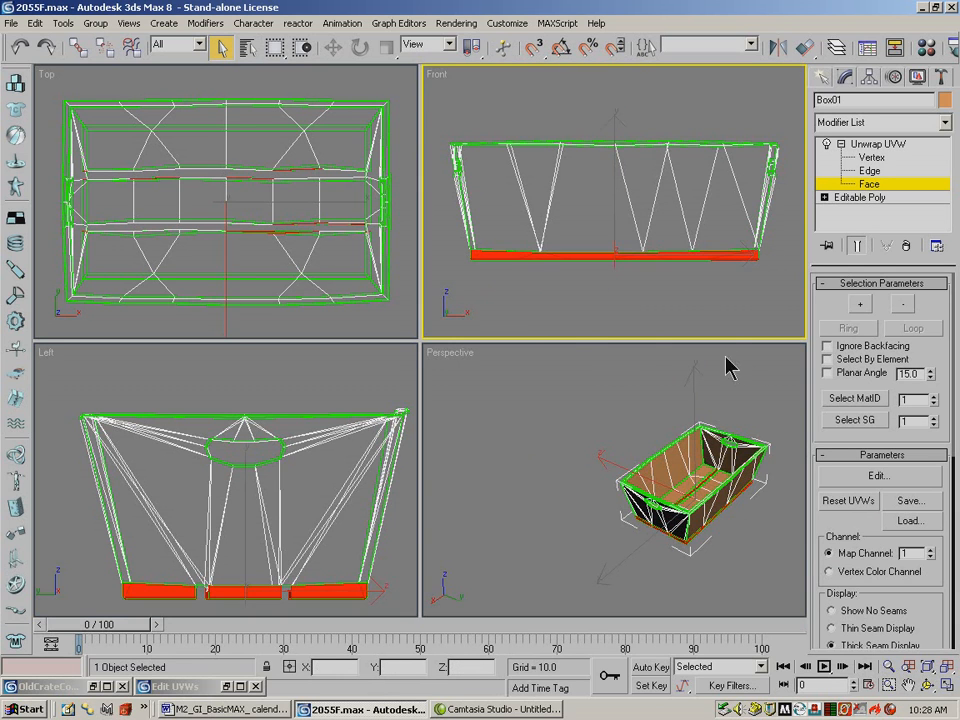
click(471, 272)
drag(461, 259, 778, 260)
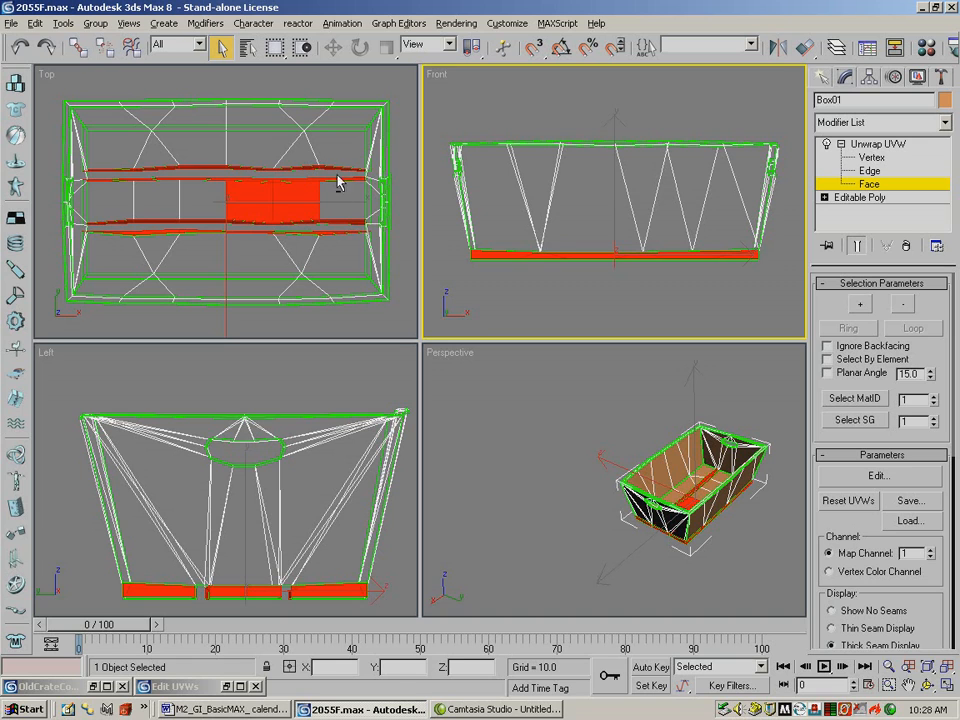
drag(347, 156, 97, 257)
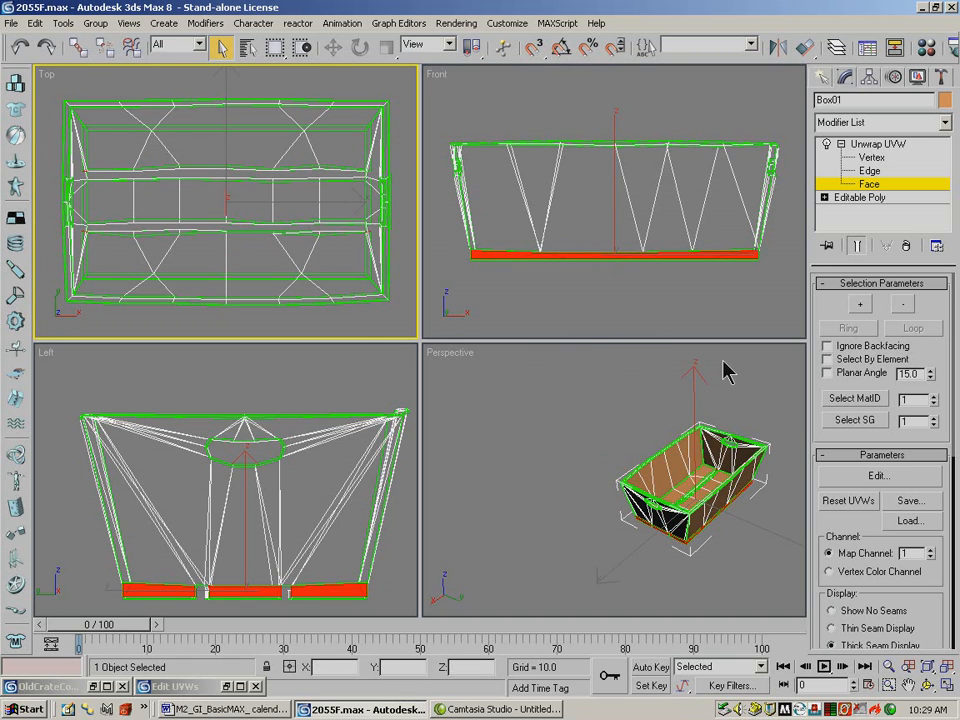
Try to refine the face selection along the bottom edge of one crate end, and undo the attempt
click(927, 685)
drag(770, 520, 672, 482)
key(alt+w)
drag(563, 377, 736, 366)
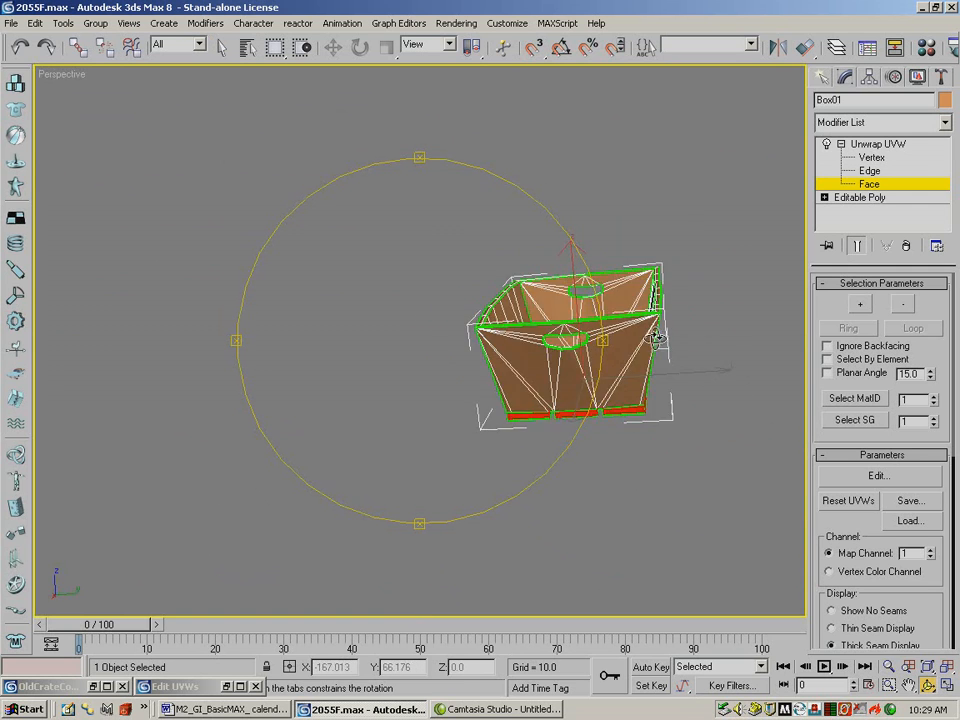
drag(523, 349, 564, 358)
click(222, 47)
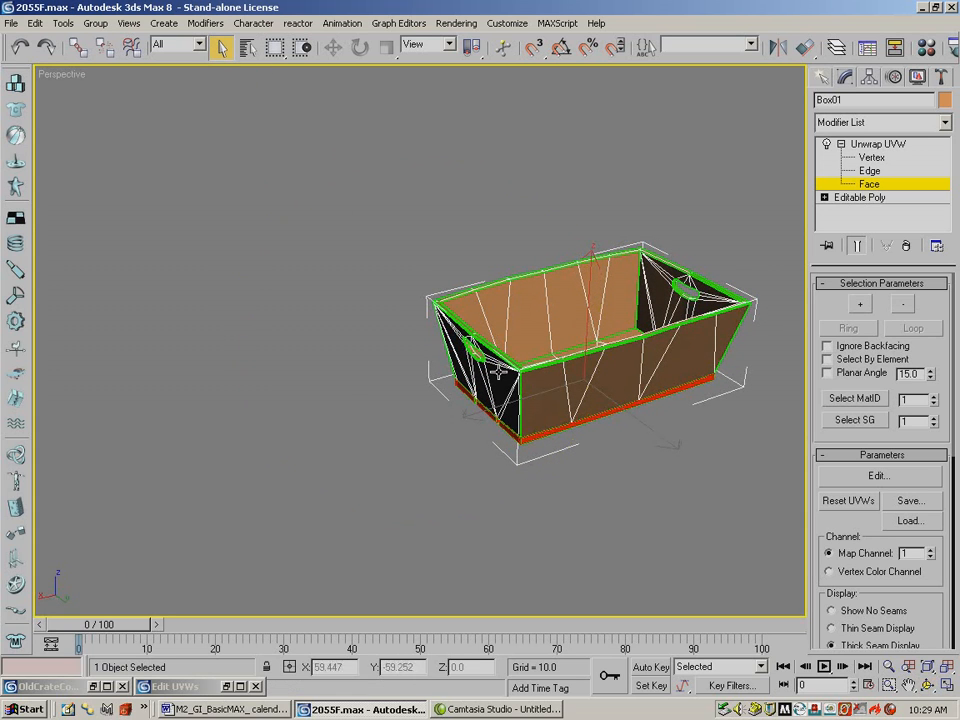
click(484, 416)
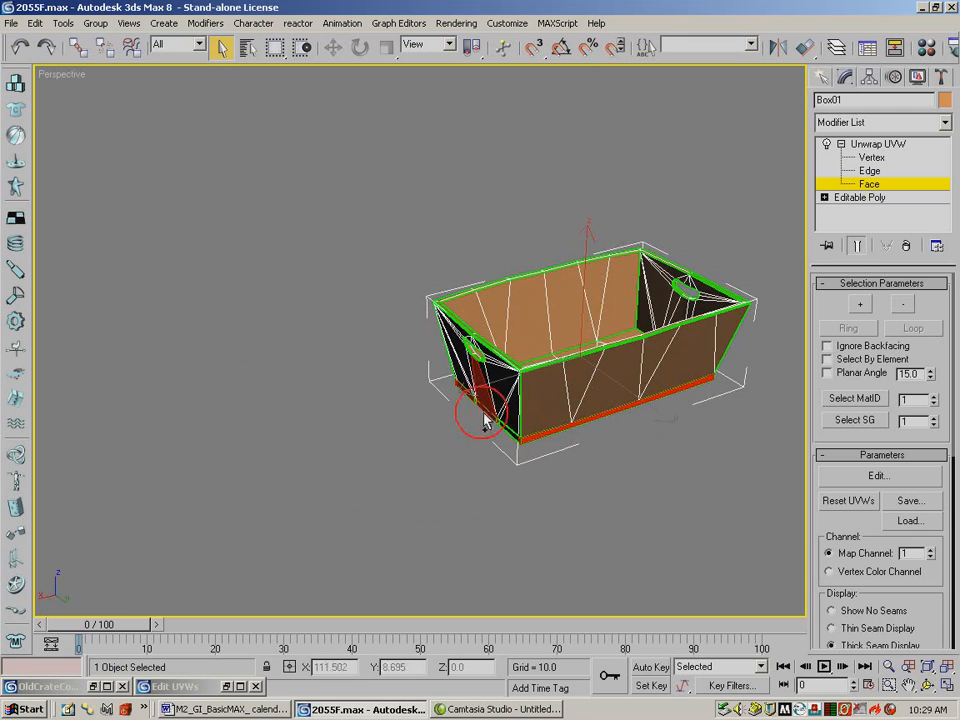
click(472, 405)
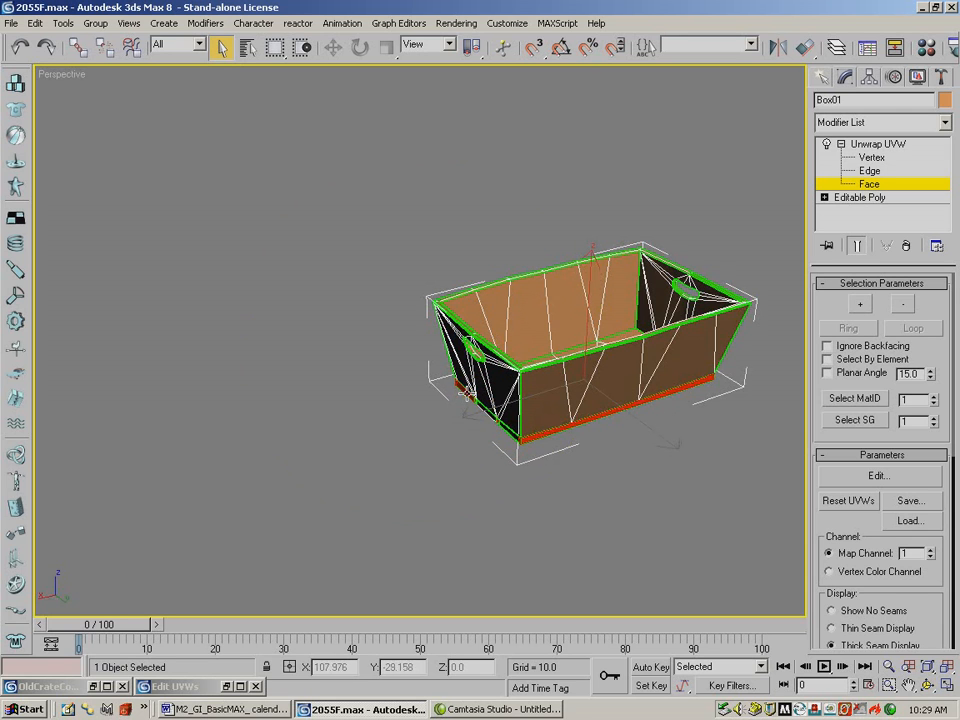
click(928, 686)
drag(449, 262, 566, 330)
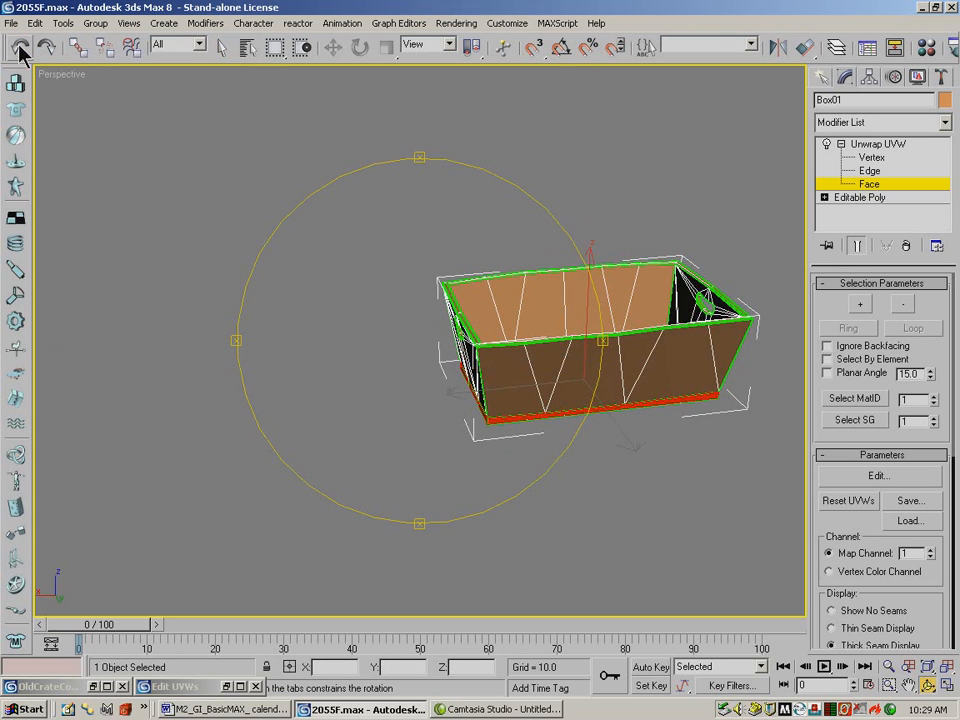
drag(439, 329, 505, 338)
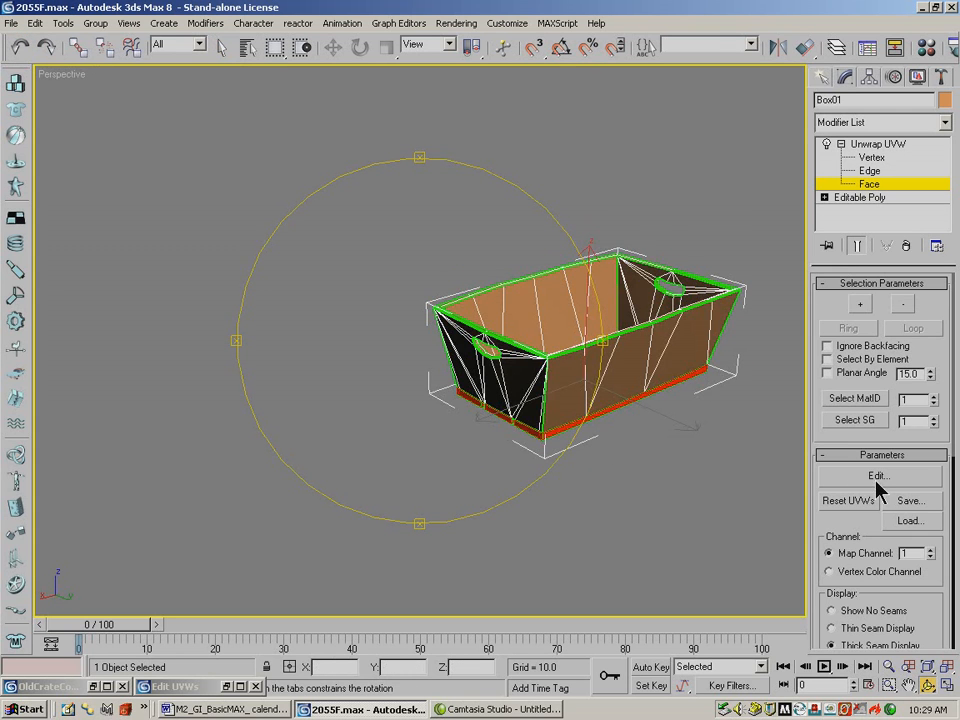
Restore the UV editor and add the thin faces beneath the first two bottom-edge strips at the crate's end to the selection
click(232, 687)
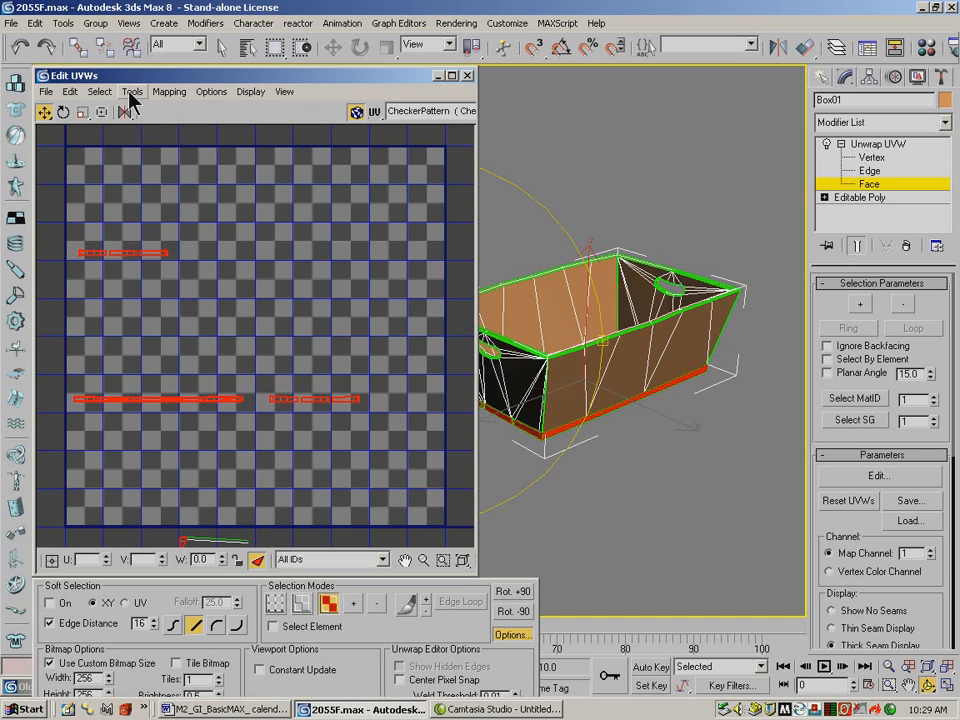
drag(621, 373, 726, 467)
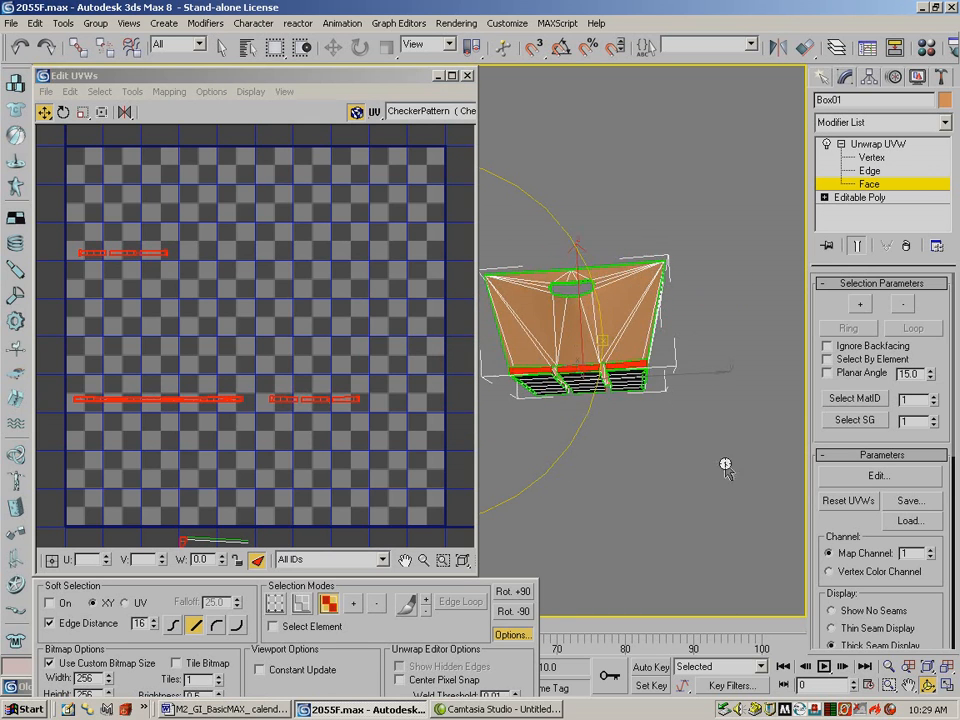
click(888, 666)
drag(729, 553, 577, 404)
click(909, 685)
drag(673, 465, 624, 455)
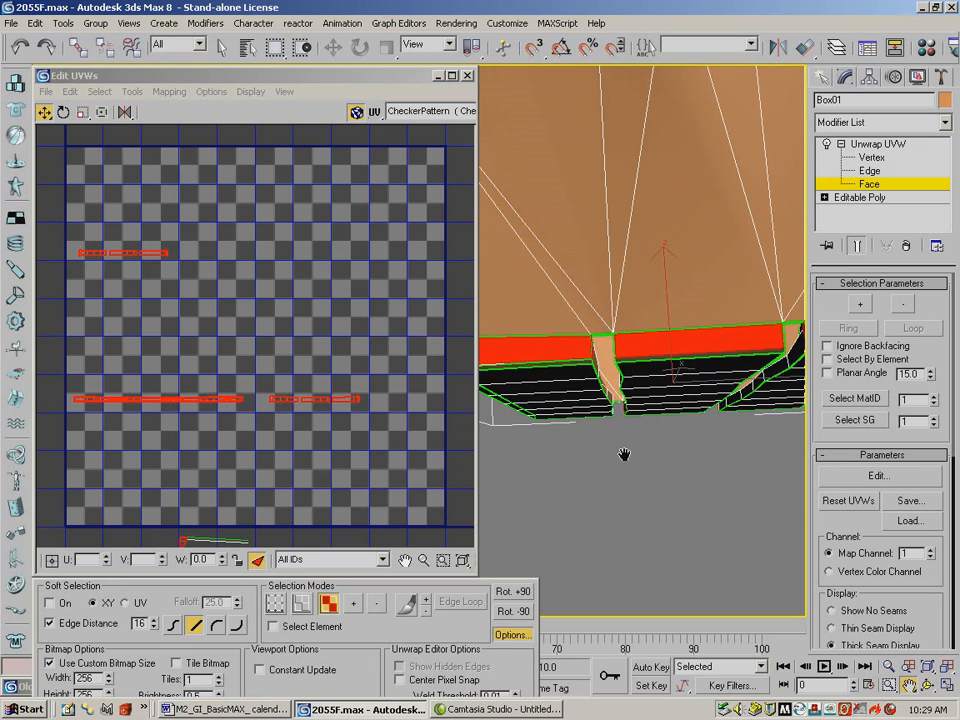
click(221, 47)
ctrl+click(550, 365)
ctrl+click(671, 358)
Add the thin face beneath the corner board's bottom-edge strip at the same crate end to the selection
click(909, 685)
drag(730, 408, 628, 396)
click(222, 48)
ctrl+click(626, 372)
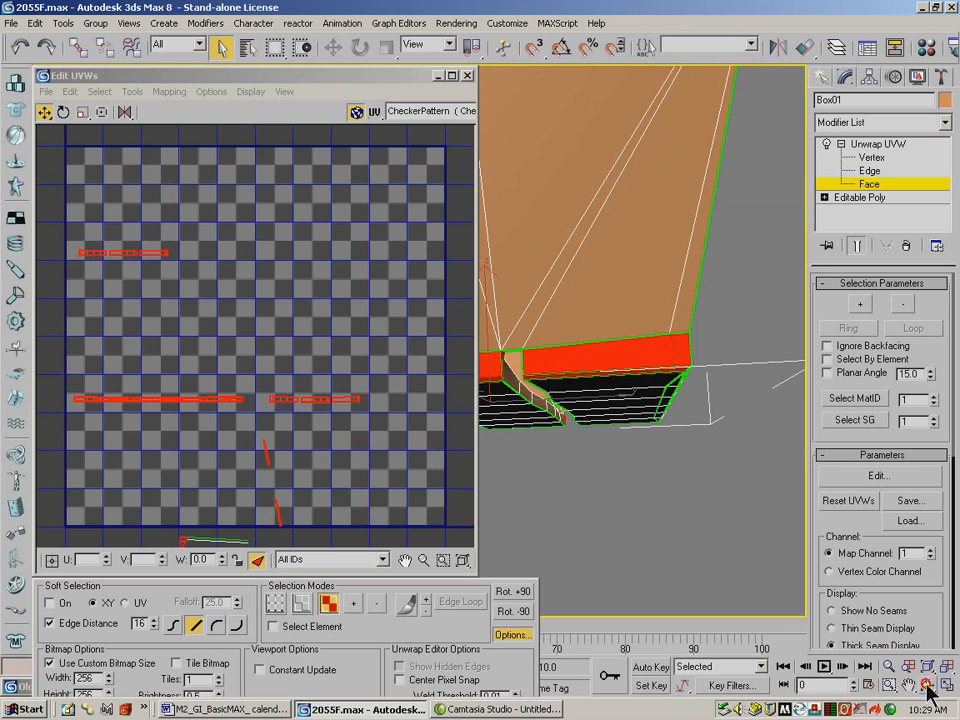
click(604, 312)
click(40, 50)
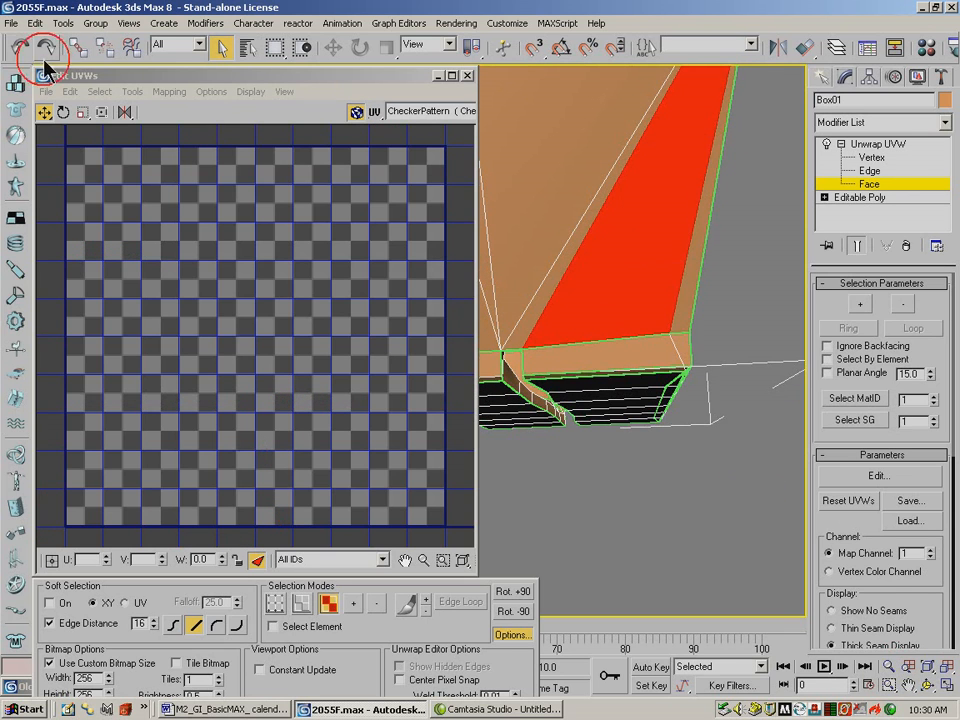
click(17, 48)
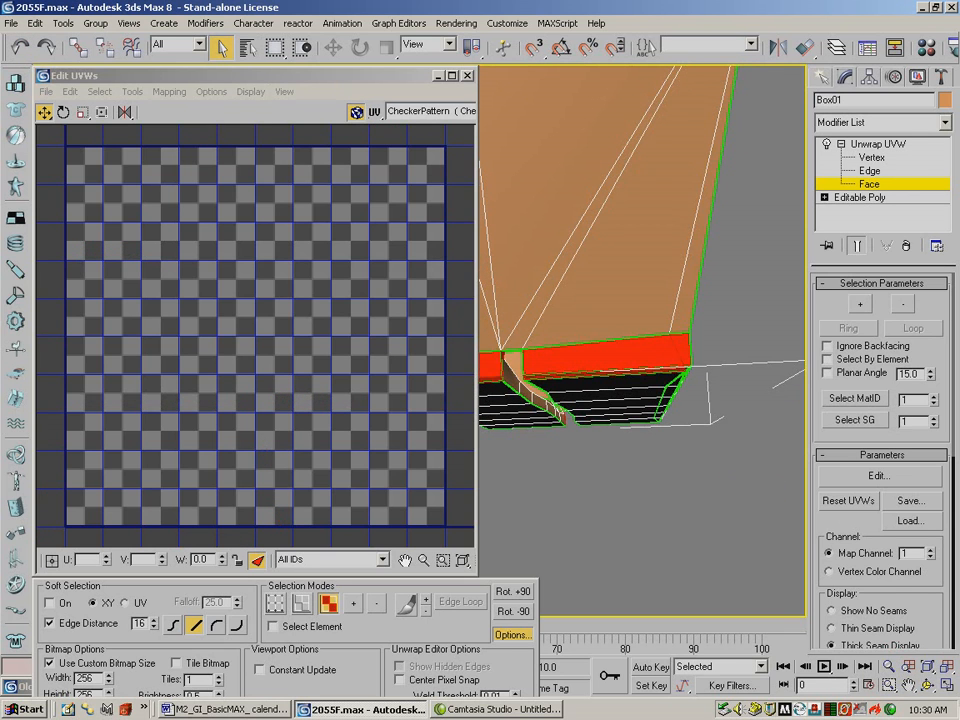
Add the thin face beneath the bottom-edge strip along the adjoining long side of the crate to the selection
click(929, 688)
drag(601, 340, 566, 339)
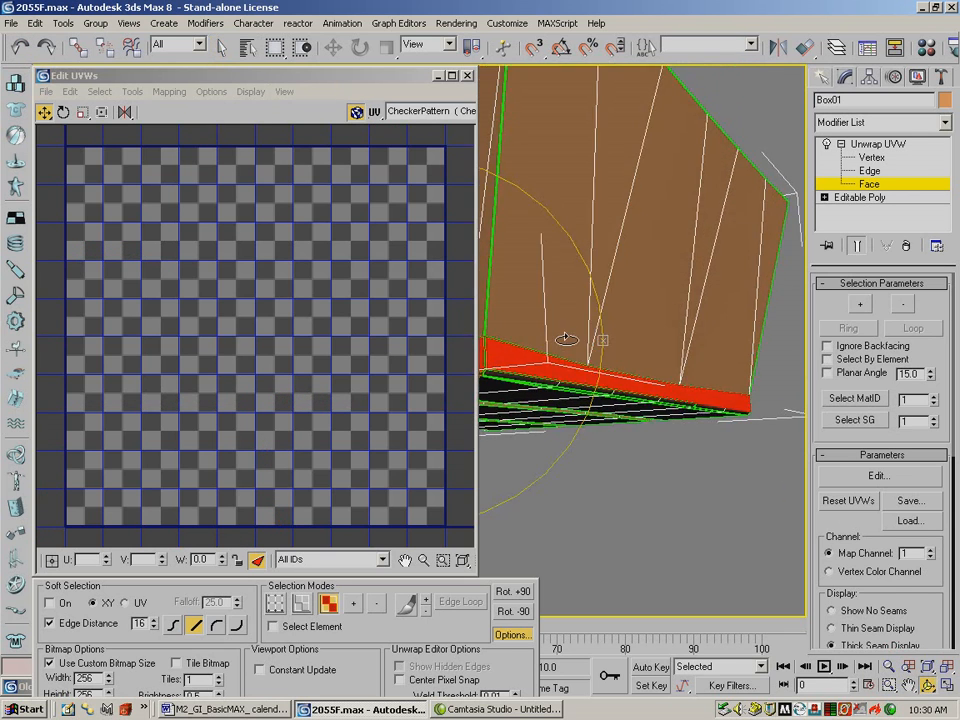
drag(527, 376, 574, 354)
click(221, 48)
click(605, 358)
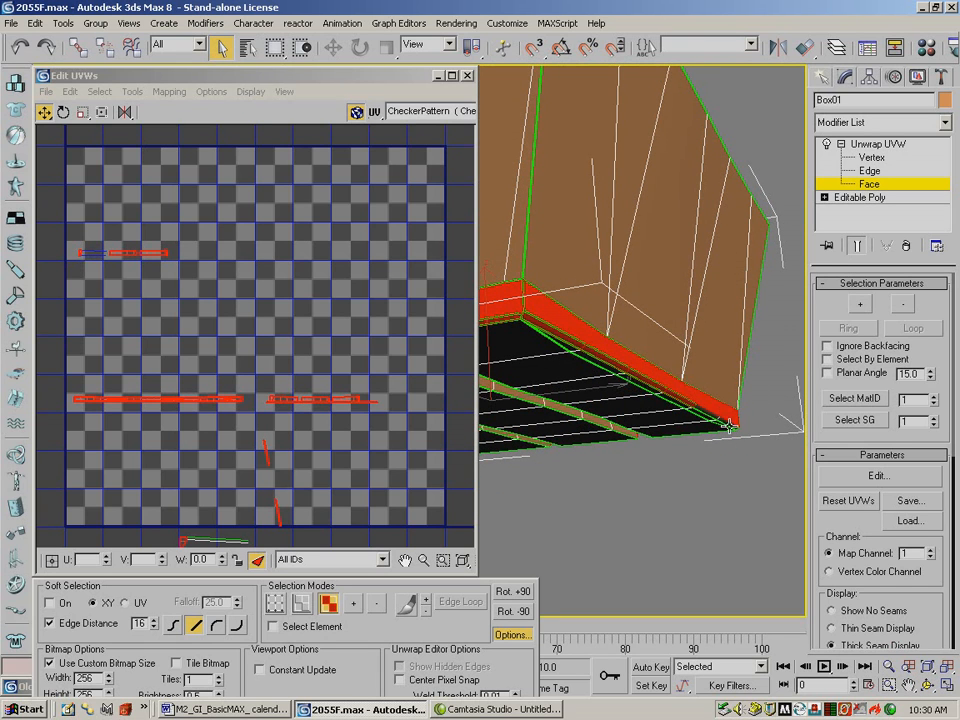
Add the thin faces beneath the bottom-edge strips of the boards at the opposite crate end to the selection
click(932, 682)
drag(639, 364, 429, 304)
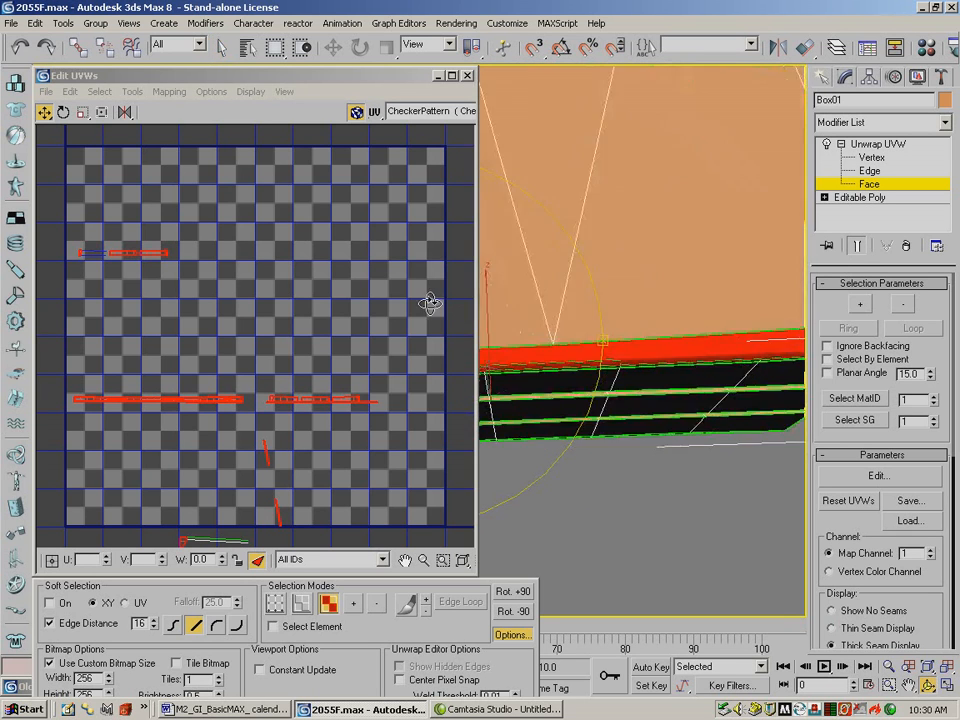
drag(624, 285, 450, 302)
click(221, 47)
click(611, 370)
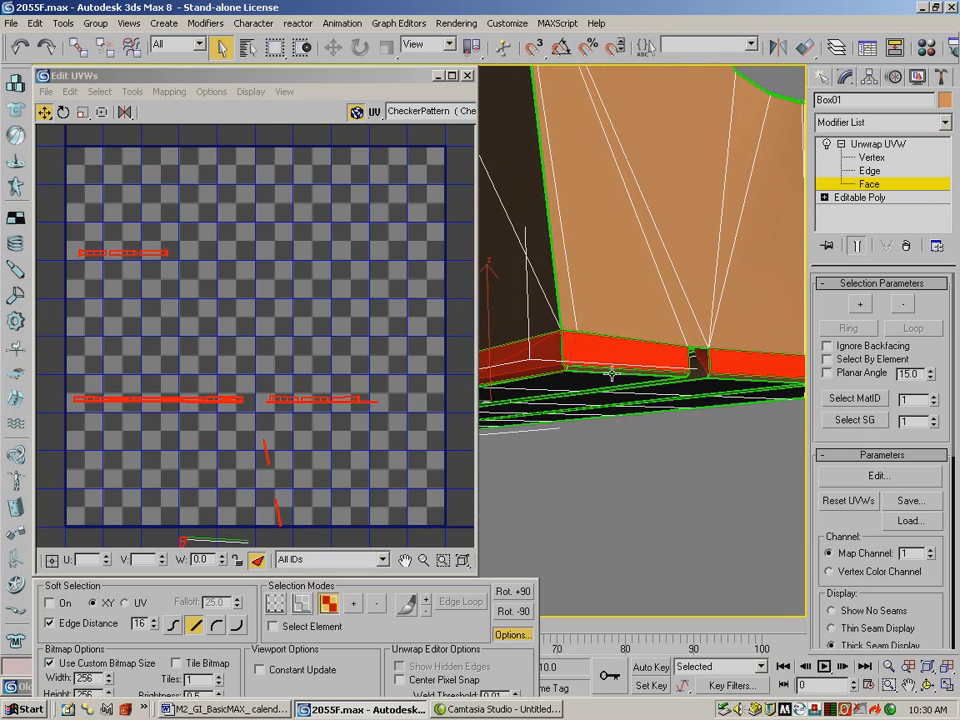
click(734, 379)
click(909, 685)
drag(758, 469, 674, 356)
click(222, 47)
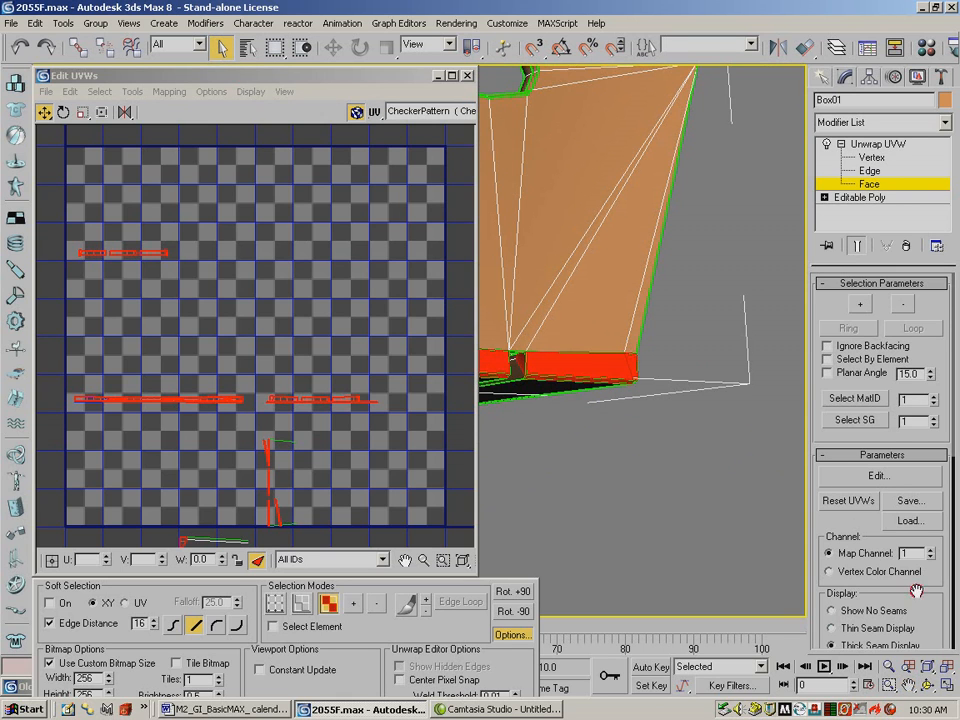
Try the thin seam display and restore the thick seam display
scroll(916, 592, down, 2)
click(831, 580)
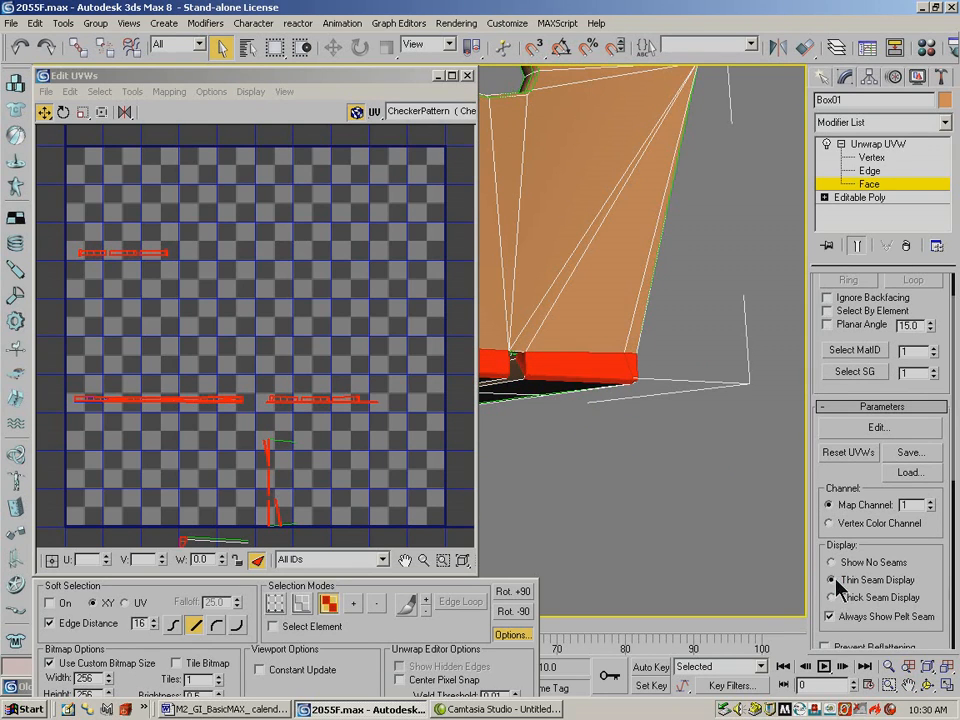
click(831, 598)
Add the unselected bottom-edge face near the corner of the crate's long side to the selection
click(928, 686)
drag(521, 317, 457, 304)
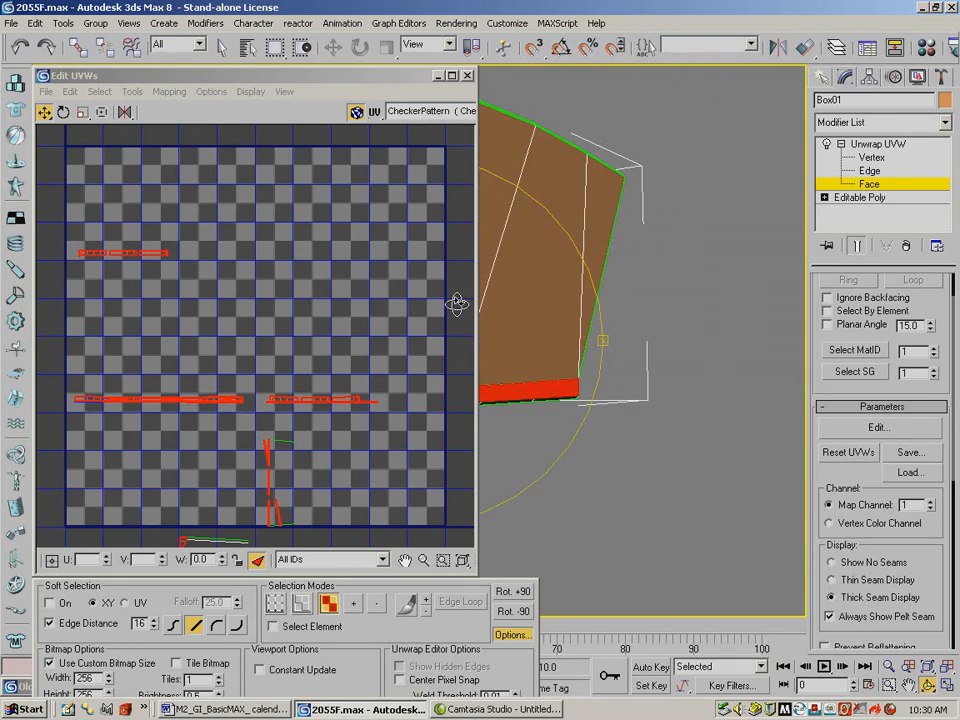
click(909, 686)
drag(478, 405, 465, 382)
alt+middle_drag(523, 386, 568, 359)
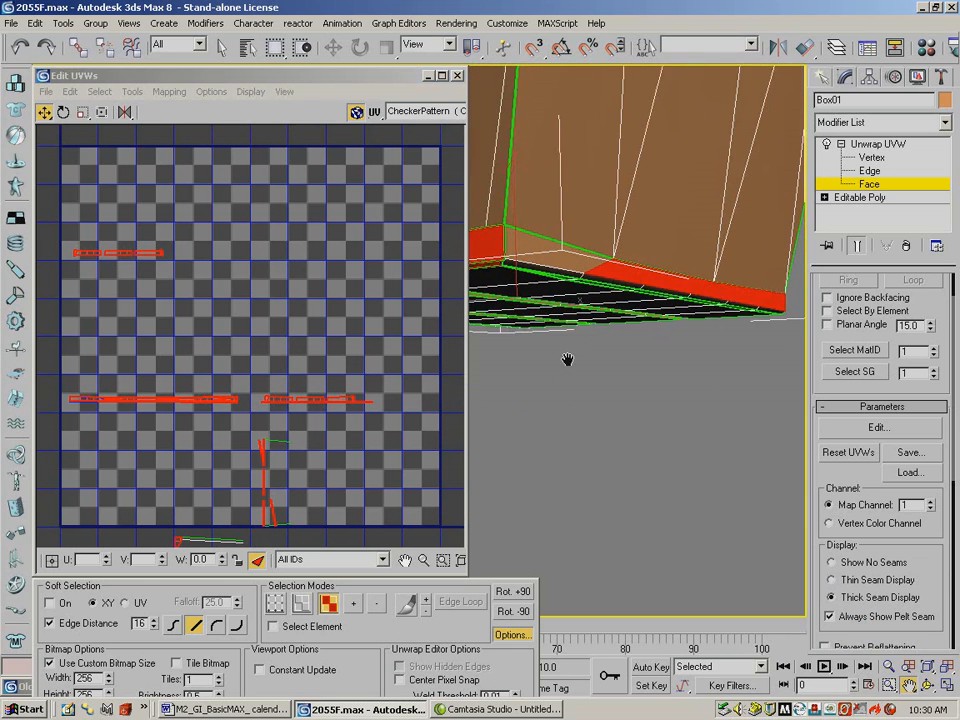
drag(567, 359, 557, 350)
click(222, 47)
ctrl+click(540, 239)
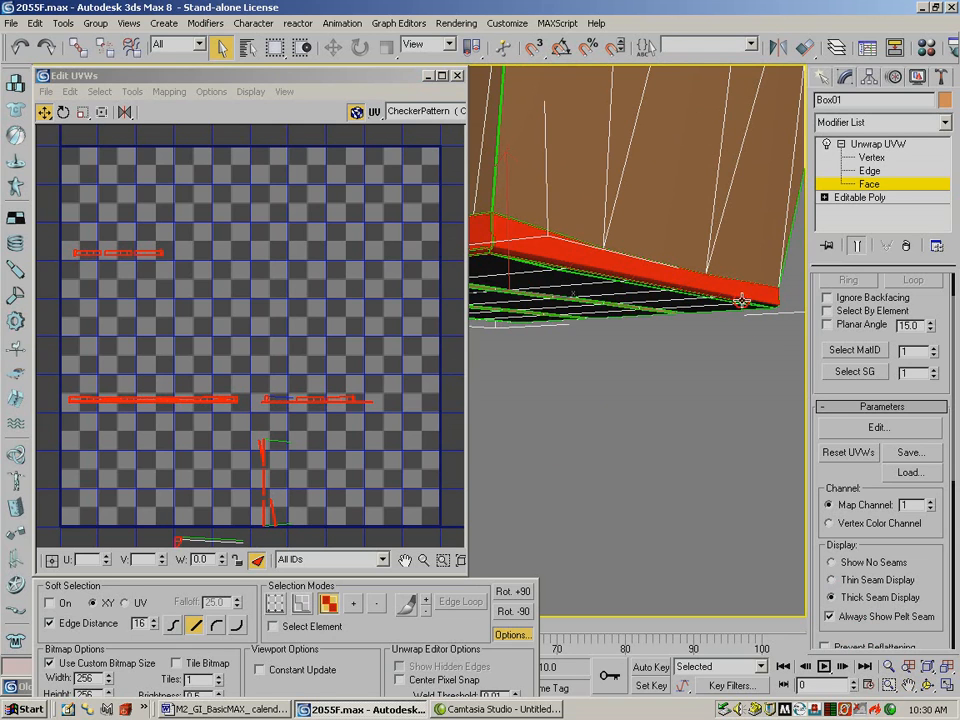
Add the unselected bottom-edge face of the corner board at the crate's end, keeping the end wall out of the selection
click(928, 686)
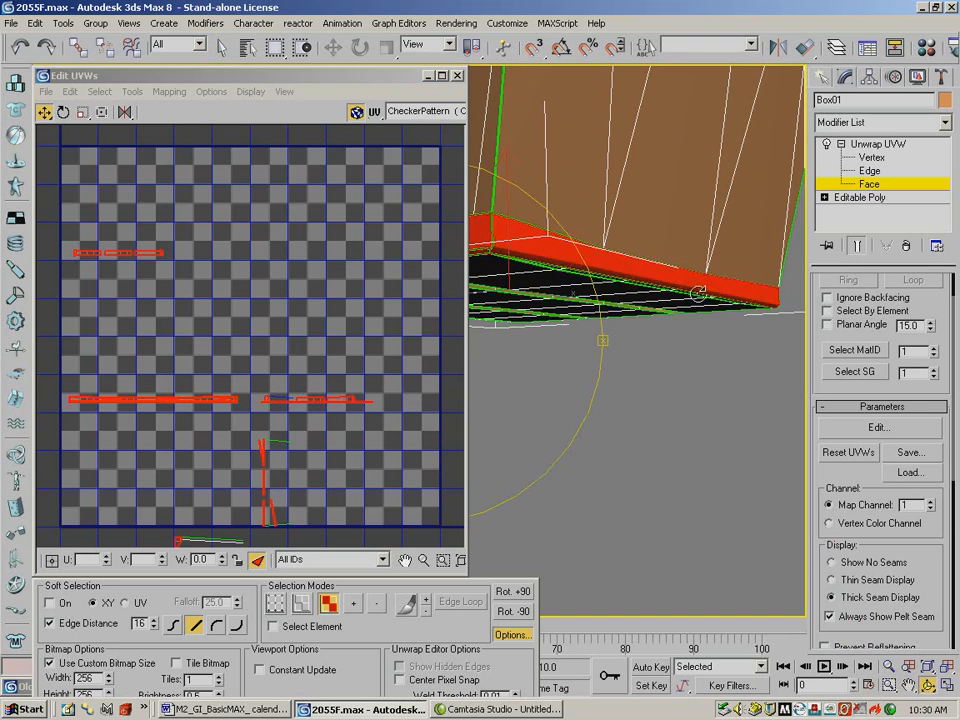
drag(638, 250, 318, 250)
click(221, 46)
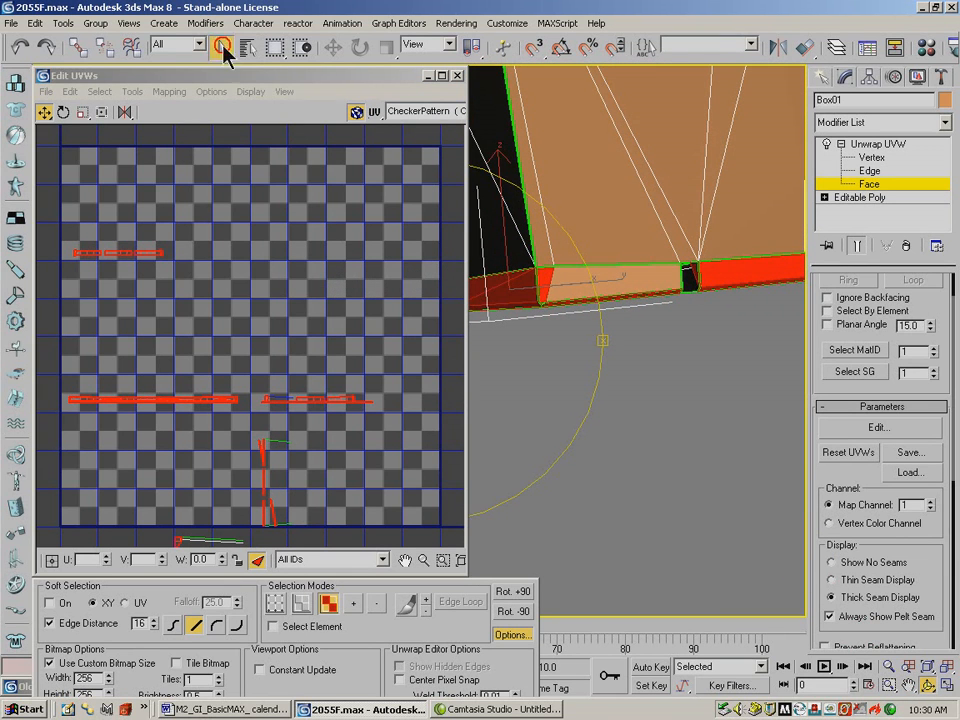
ctrl+click(679, 271)
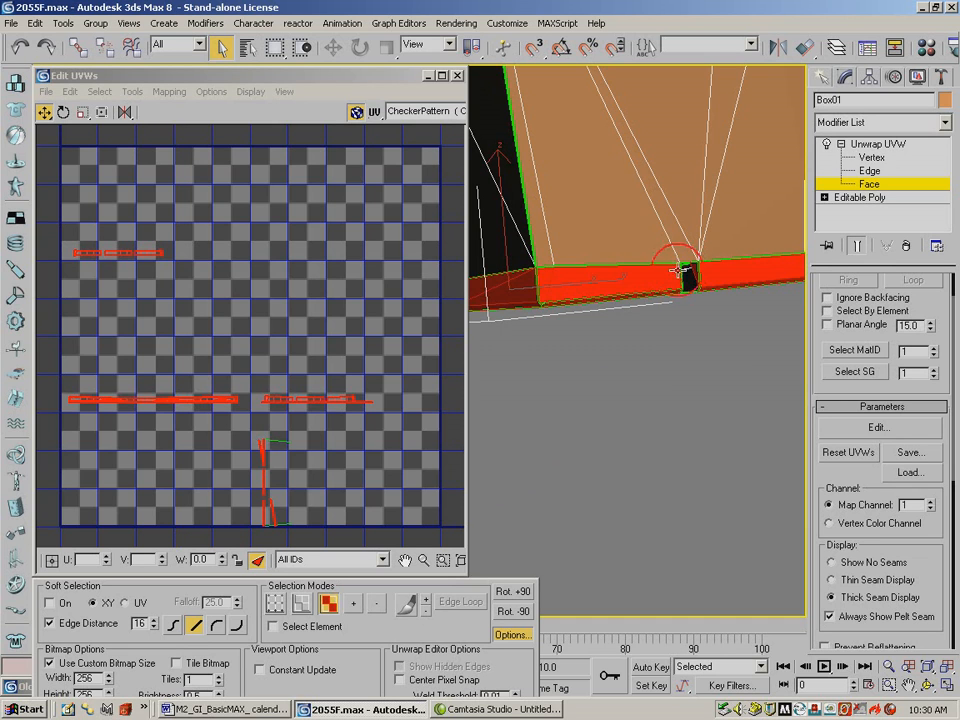
click(21, 47)
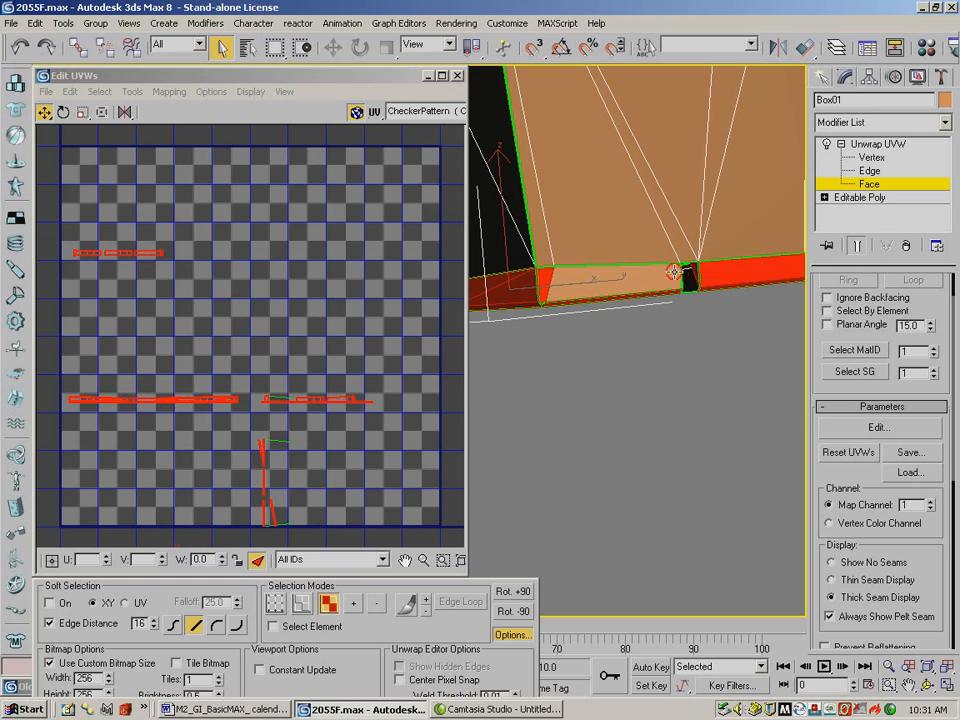
ctrl+click(676, 262)
ctrl+click(656, 272)
alt+click(622, 233)
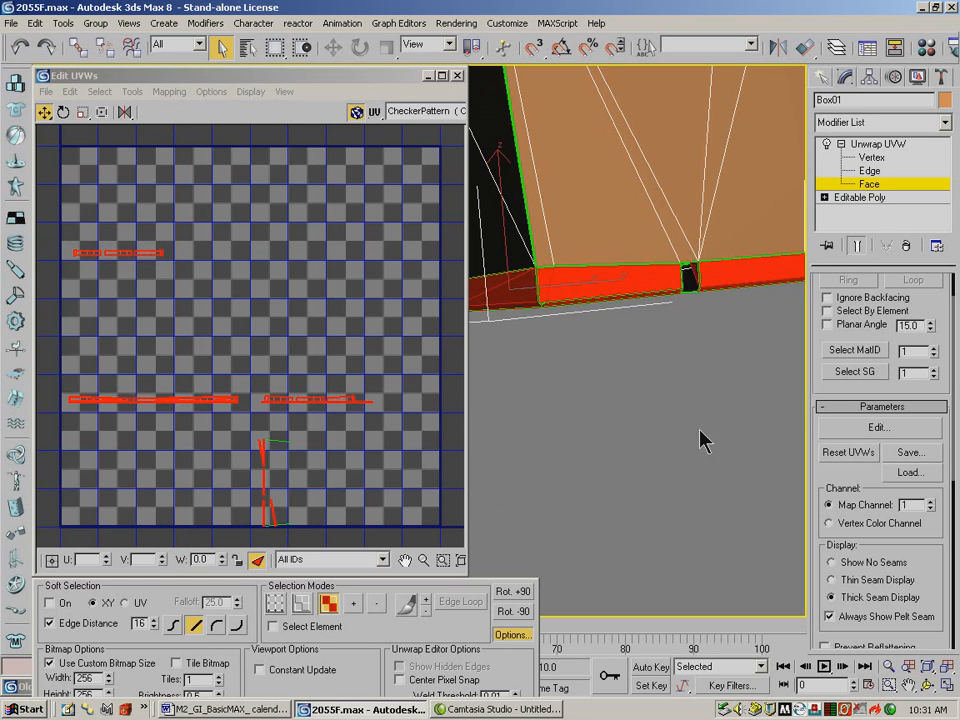
Check the crate's underside and board gaps, and add the remaining unselected bottom-edge face on the long side to the selection
click(927, 684)
drag(600, 301, 598, 262)
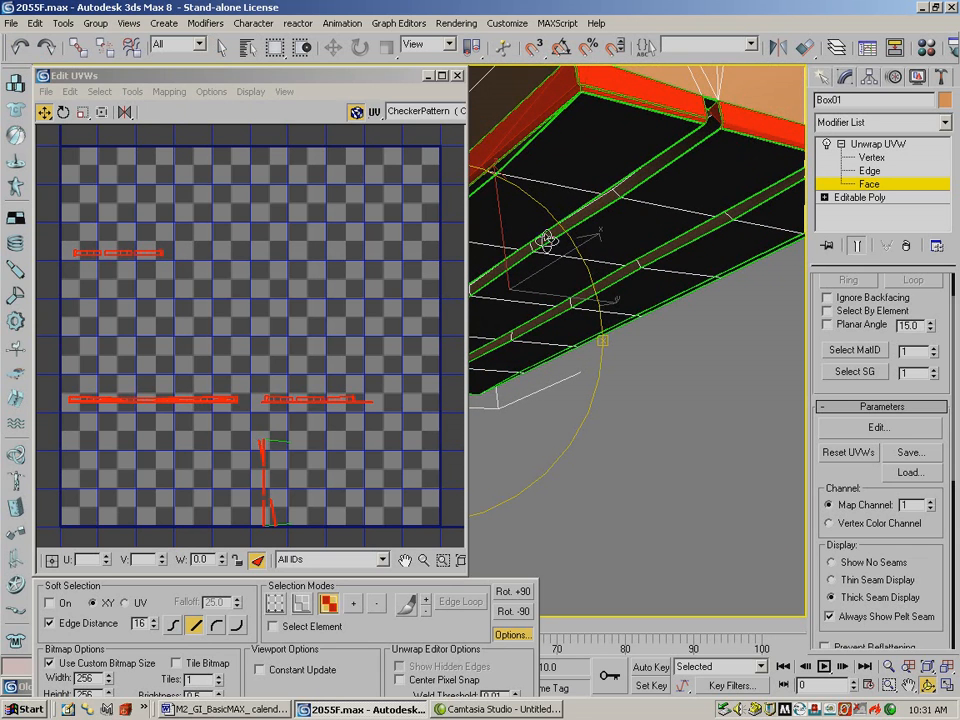
click(220, 45)
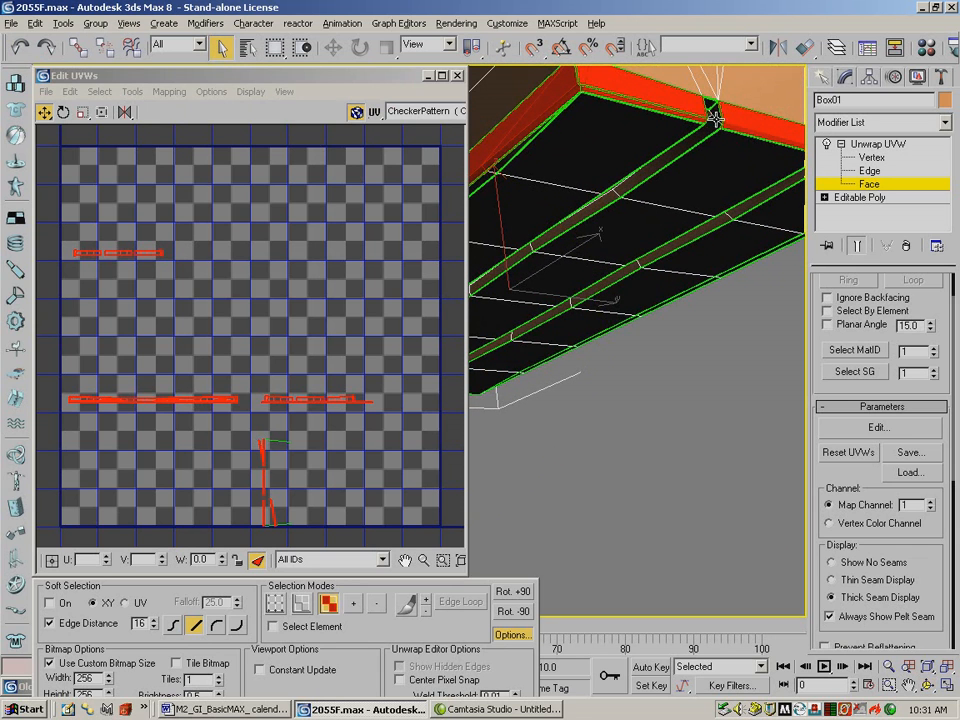
click(929, 688)
drag(617, 197, 612, 236)
click(220, 45)
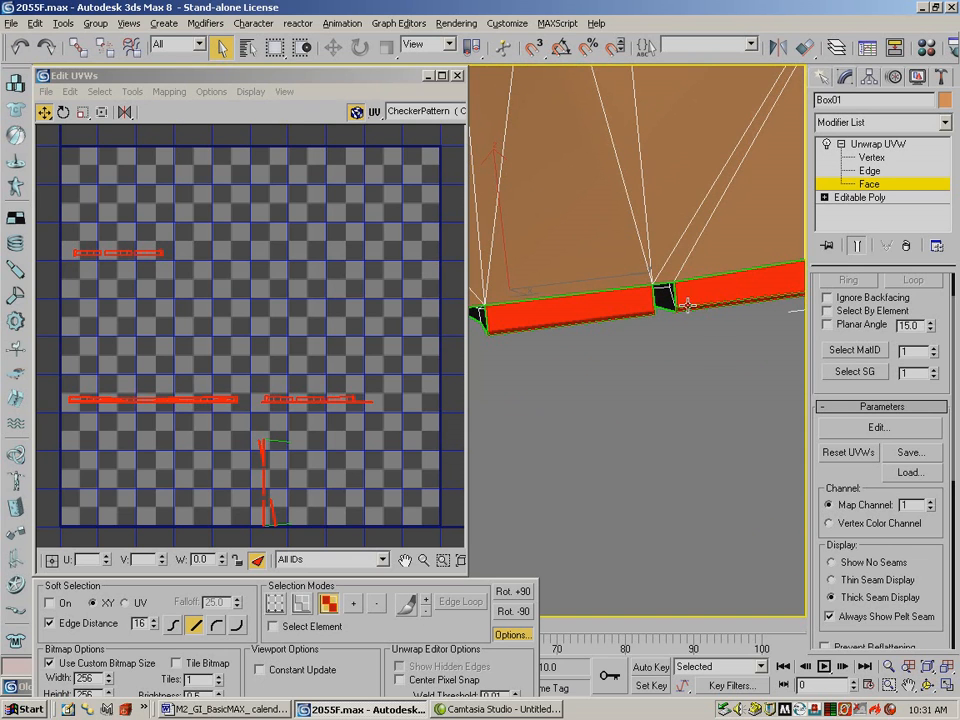
click(929, 687)
drag(560, 322, 354, 101)
click(220, 45)
ctrl+click(686, 292)
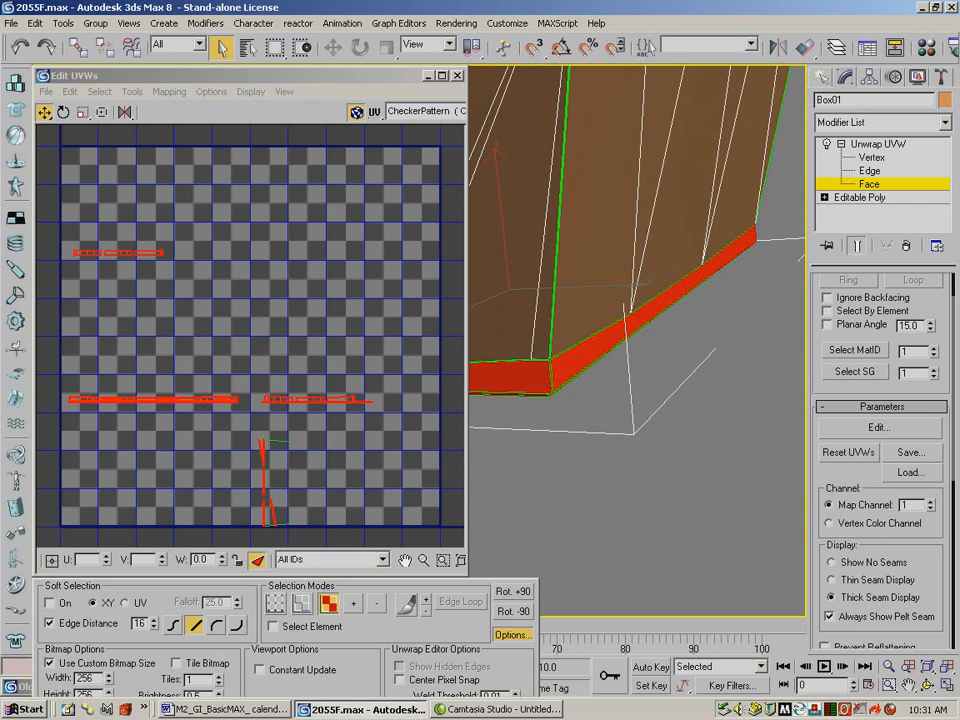
alt+middle_drag(583, 347, 354, 342)
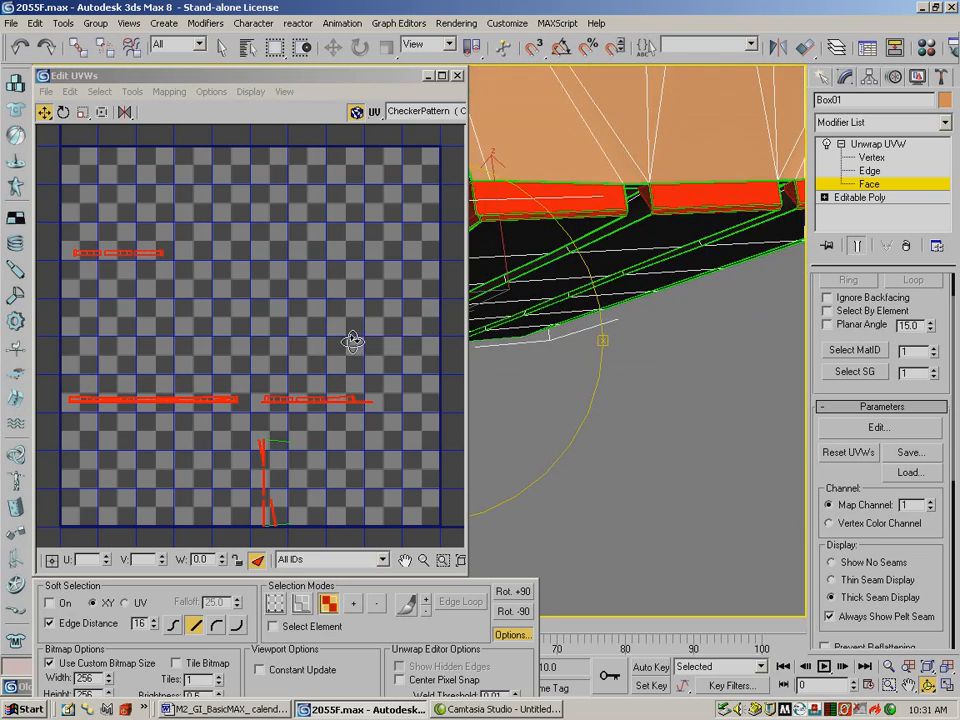
Inspect the crate's bottom edge and the gaps between its boards from several angles for any face missing from the selection
drag(353, 342, 349, 342)
click(222, 48)
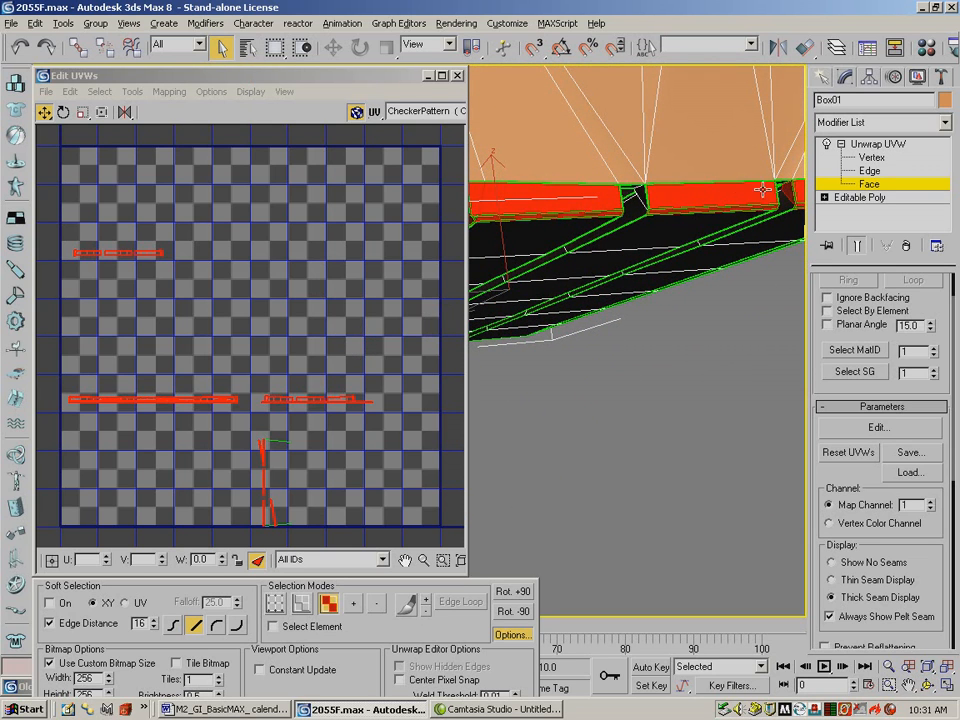
click(930, 685)
drag(511, 297, 607, 341)
click(907, 684)
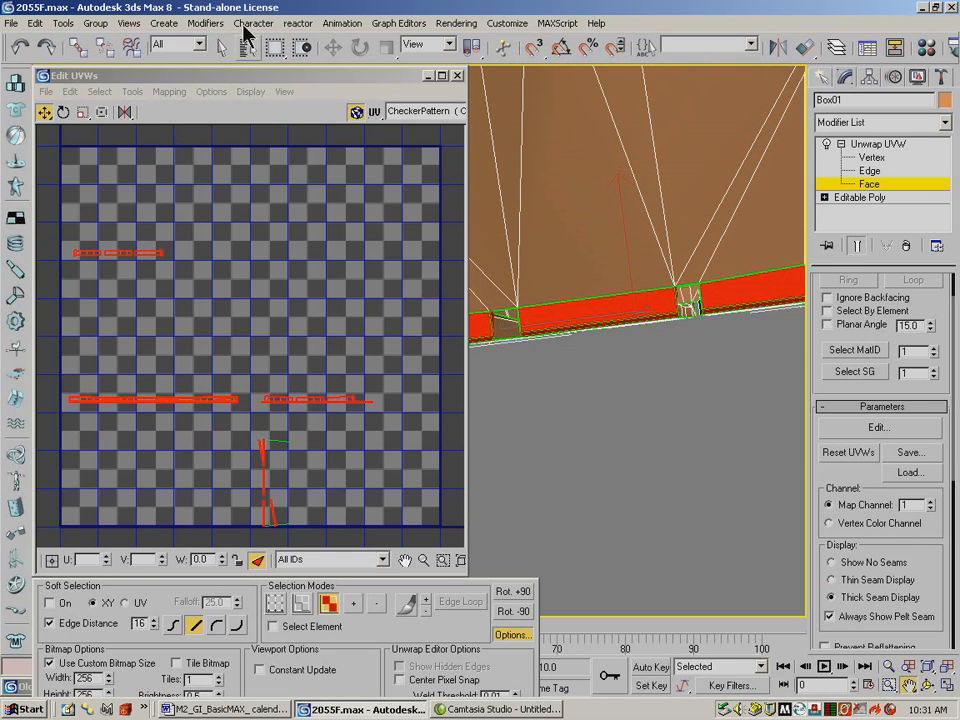
click(930, 687)
drag(542, 307, 517, 311)
click(908, 685)
drag(703, 525, 578, 376)
click(221, 47)
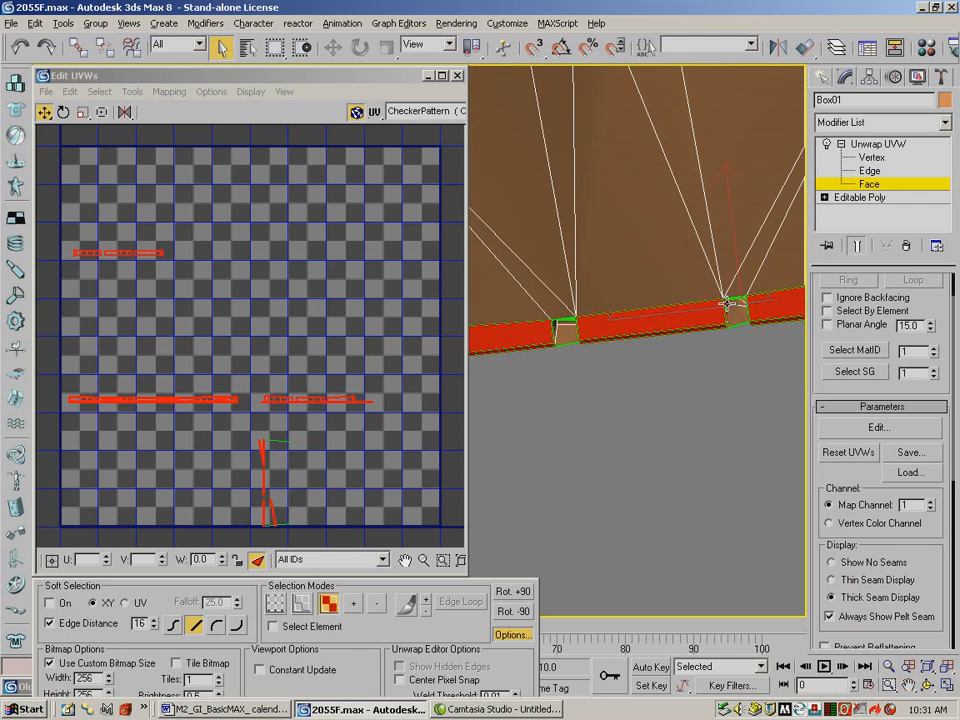
click(927, 685)
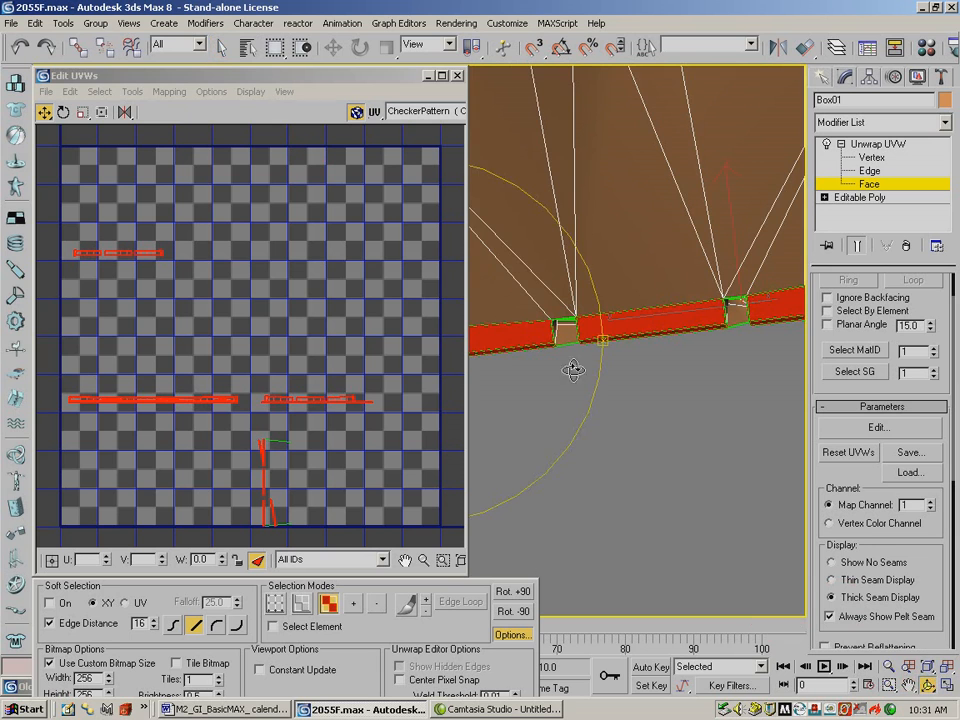
drag(531, 326, 808, 321)
click(222, 46)
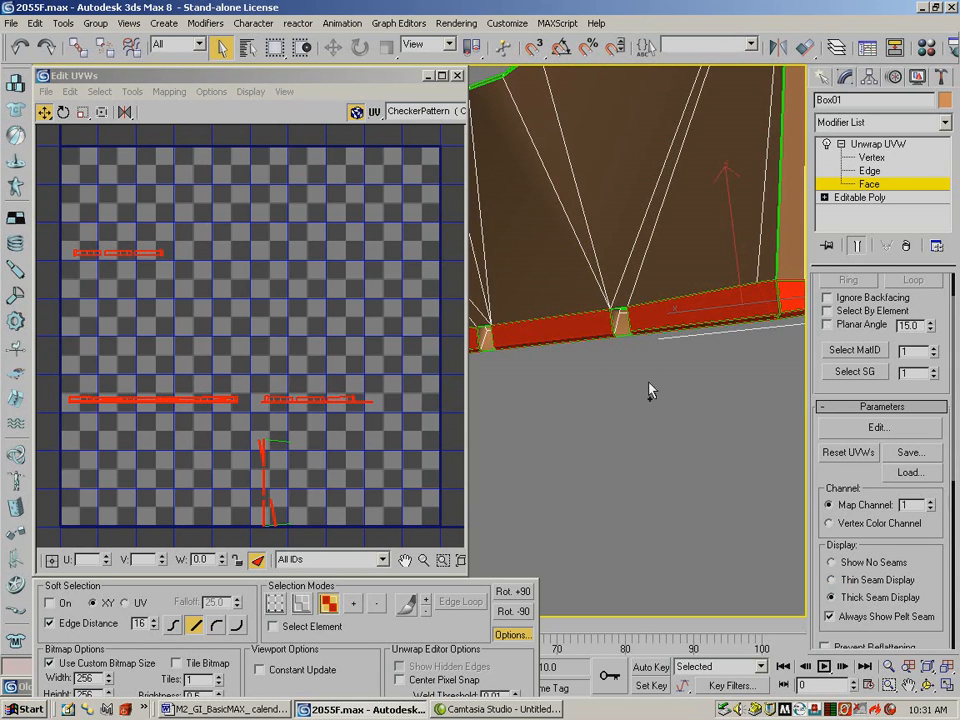
click(930, 685)
drag(583, 364, 682, 323)
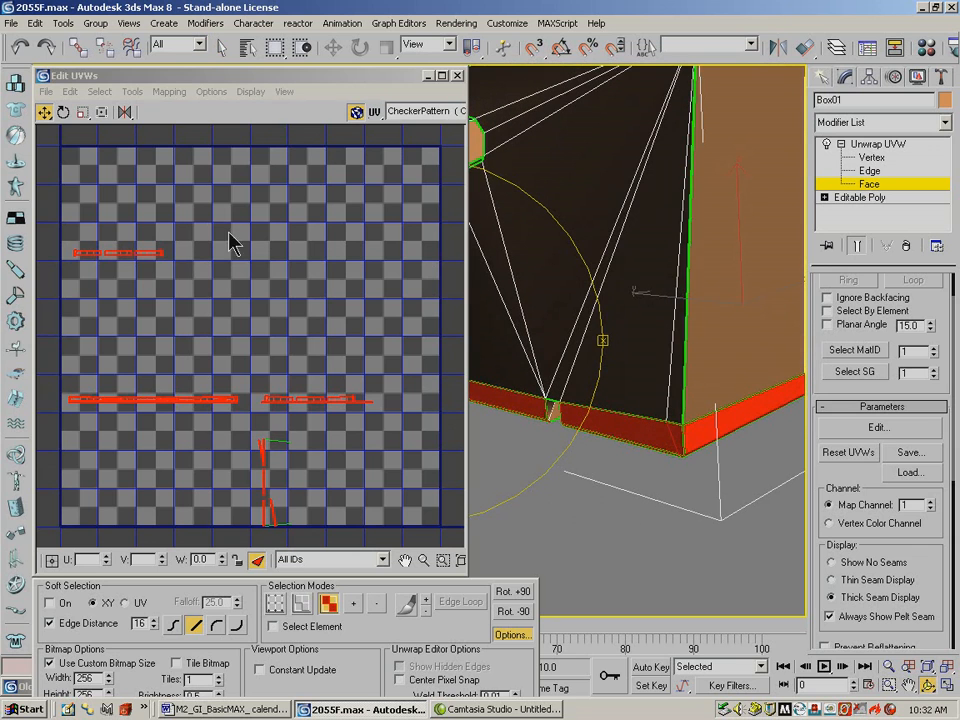
Apply Normal Mapping with the Box Mapping option to the selected bottom-edge faces
click(163, 91)
click(195, 127)
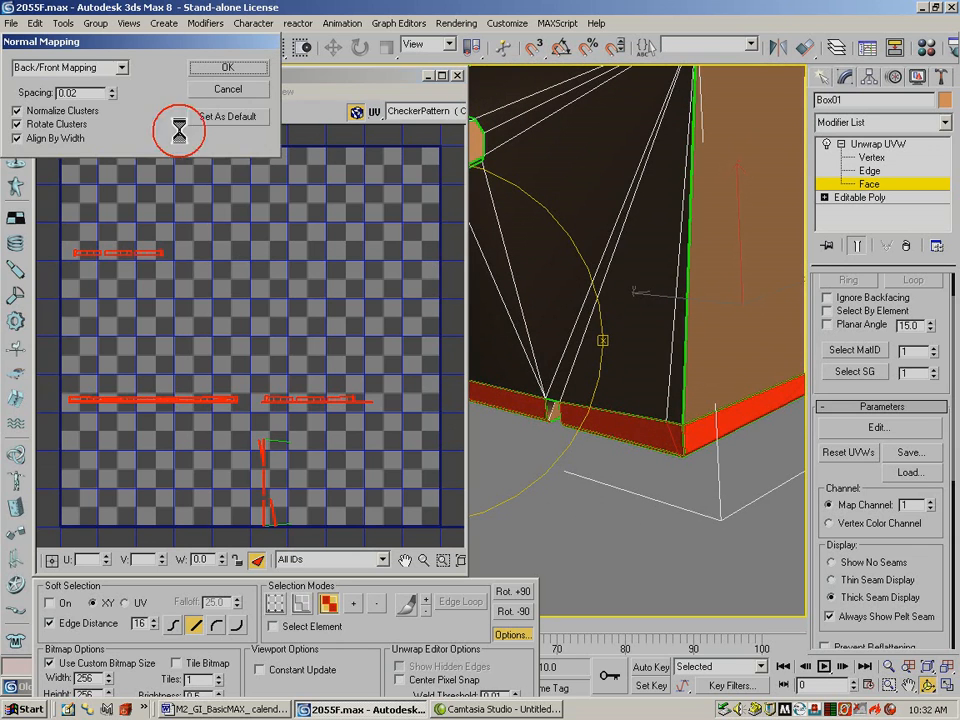
click(122, 67)
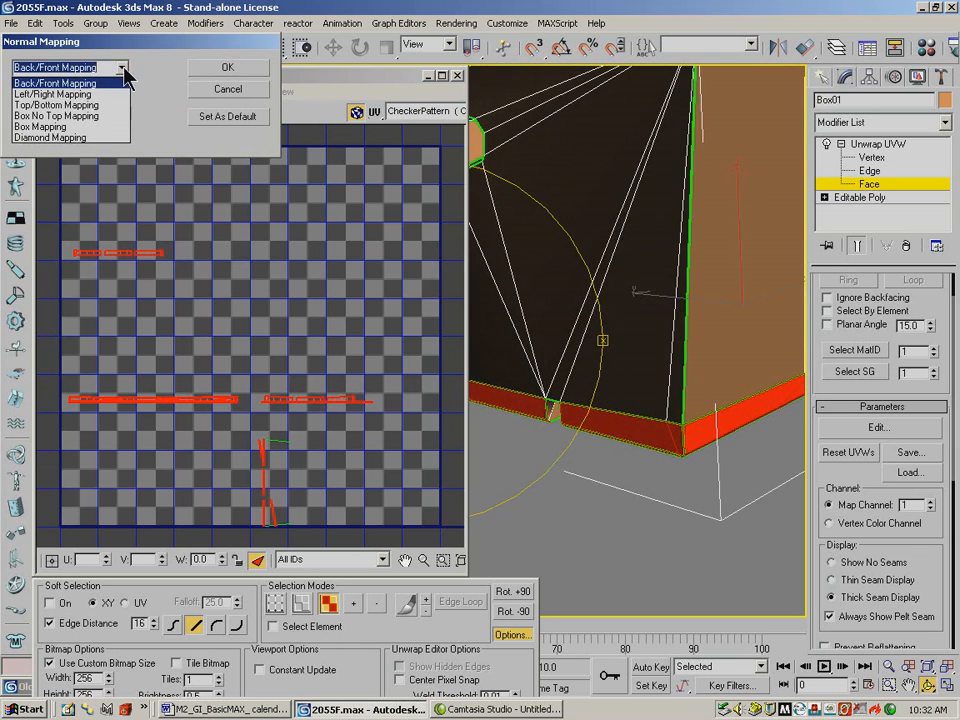
click(60, 131)
click(234, 70)
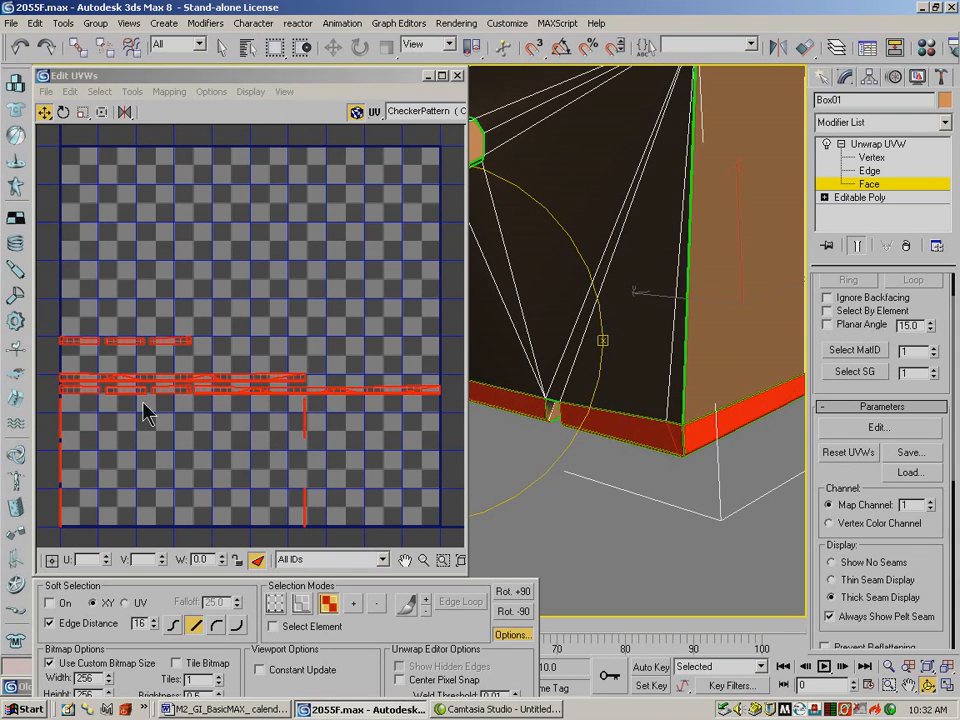
click(96, 409)
drag(89, 408, 161, 386)
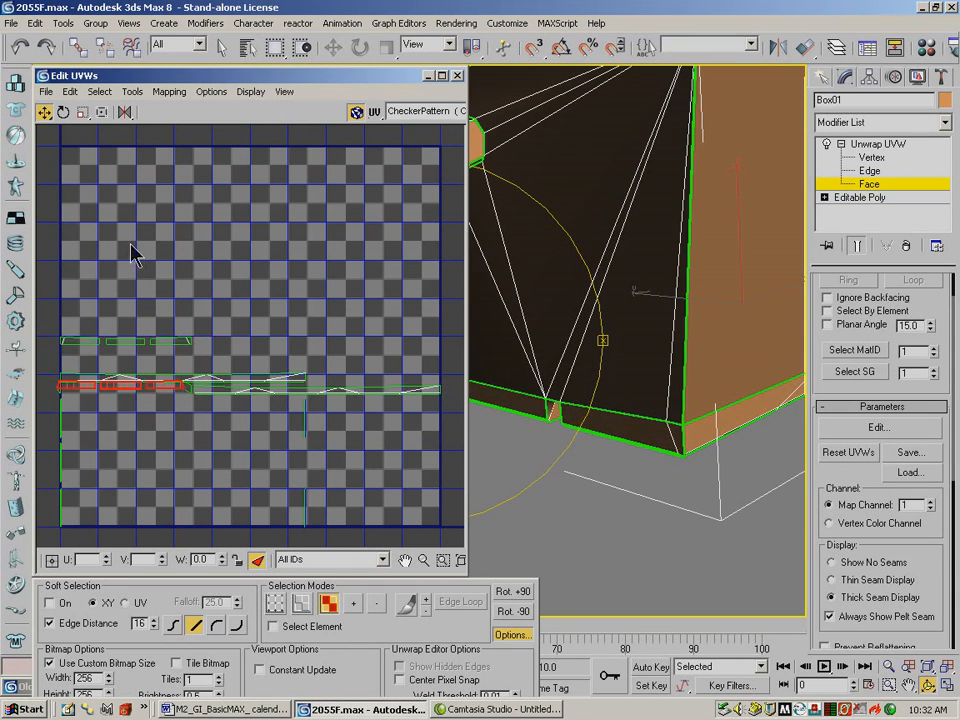
click(16, 49)
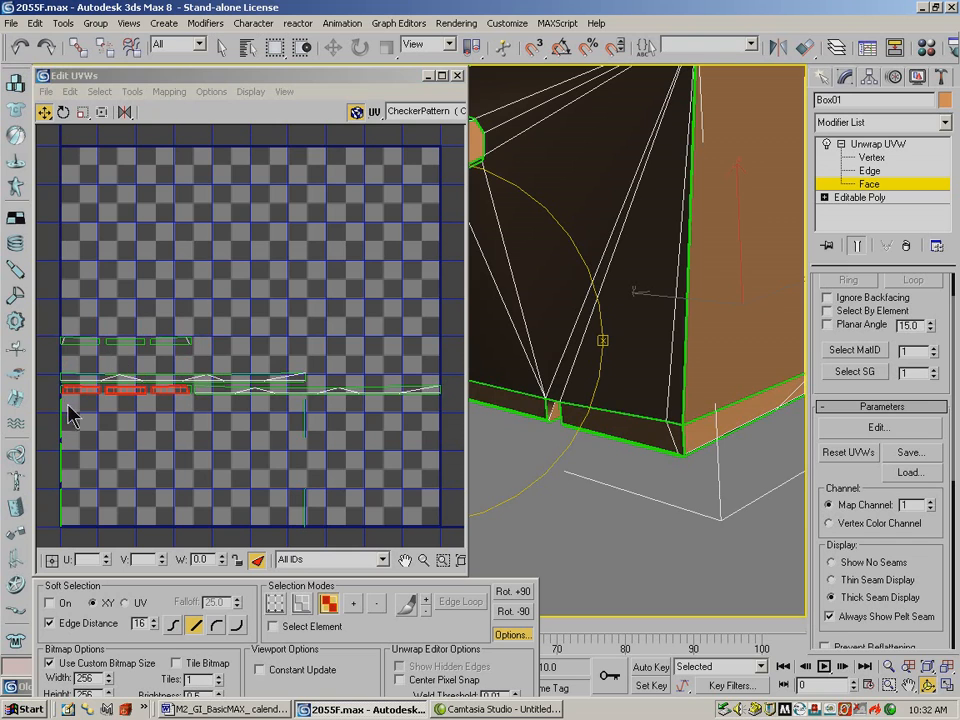
Move the lower row of three short strips above its matching row, and stack the other long strip directly above the lower long strip
drag(51, 389, 193, 394)
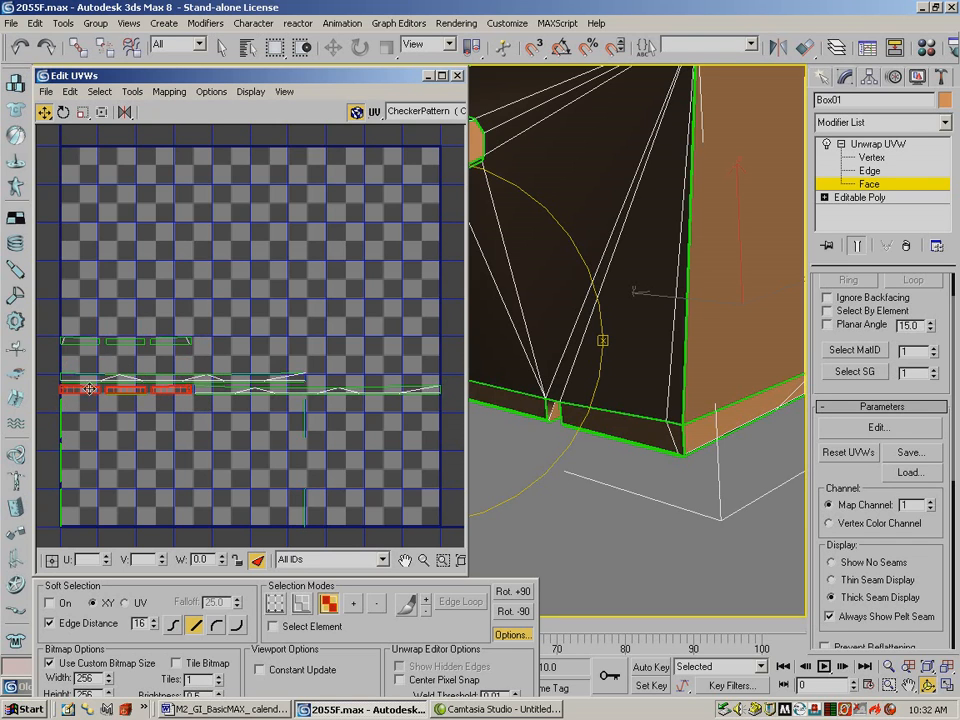
drag(192, 399, 134, 328)
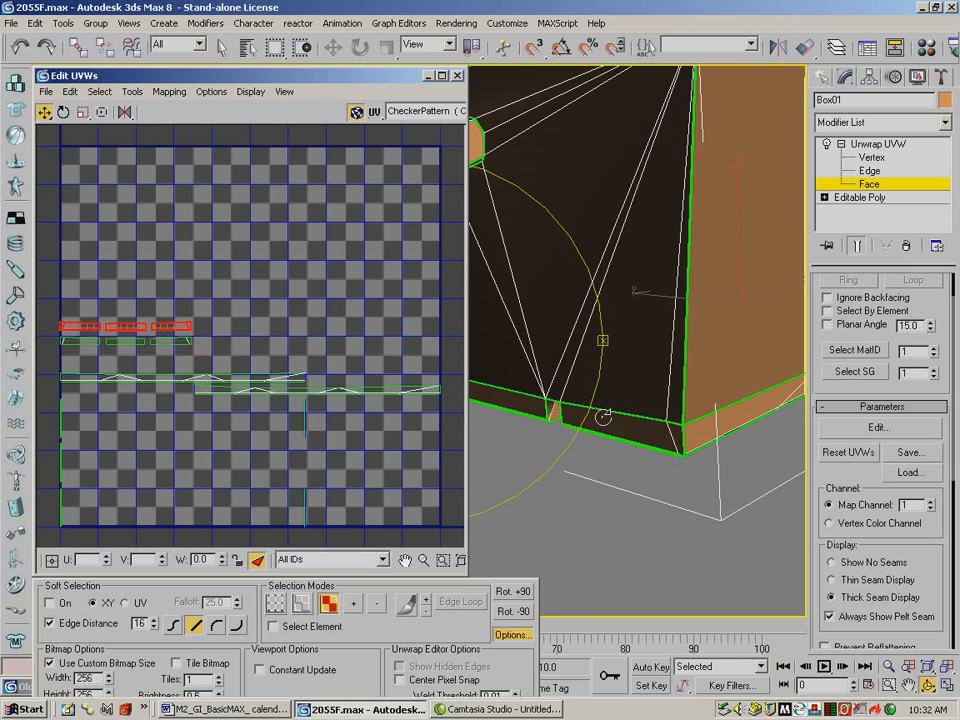
drag(60, 364, 317, 390)
drag(252, 379, 370, 357)
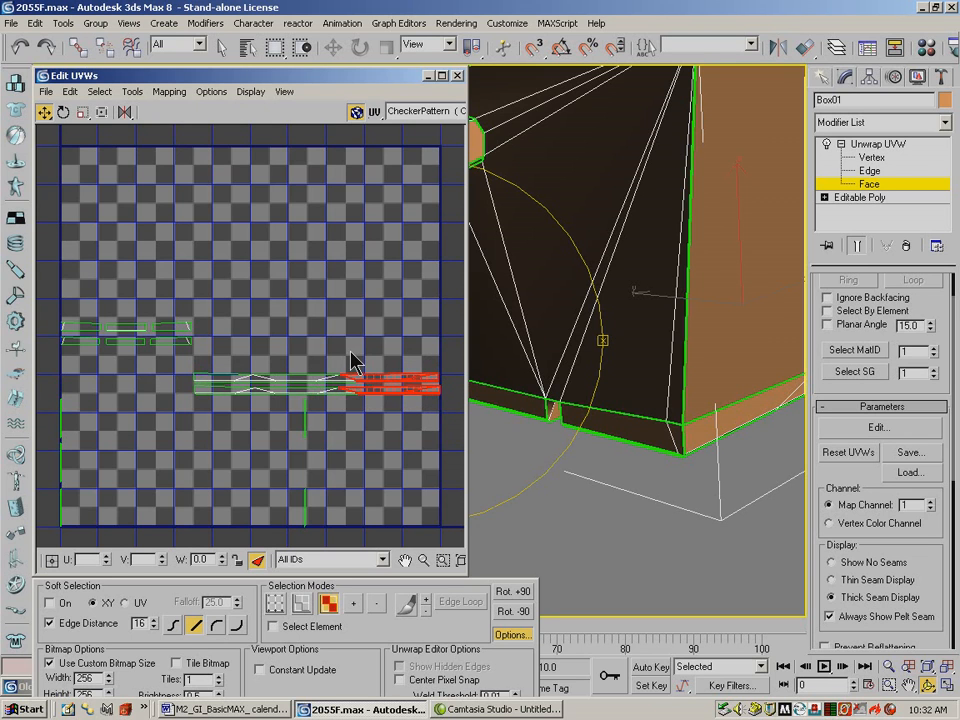
click(266, 418)
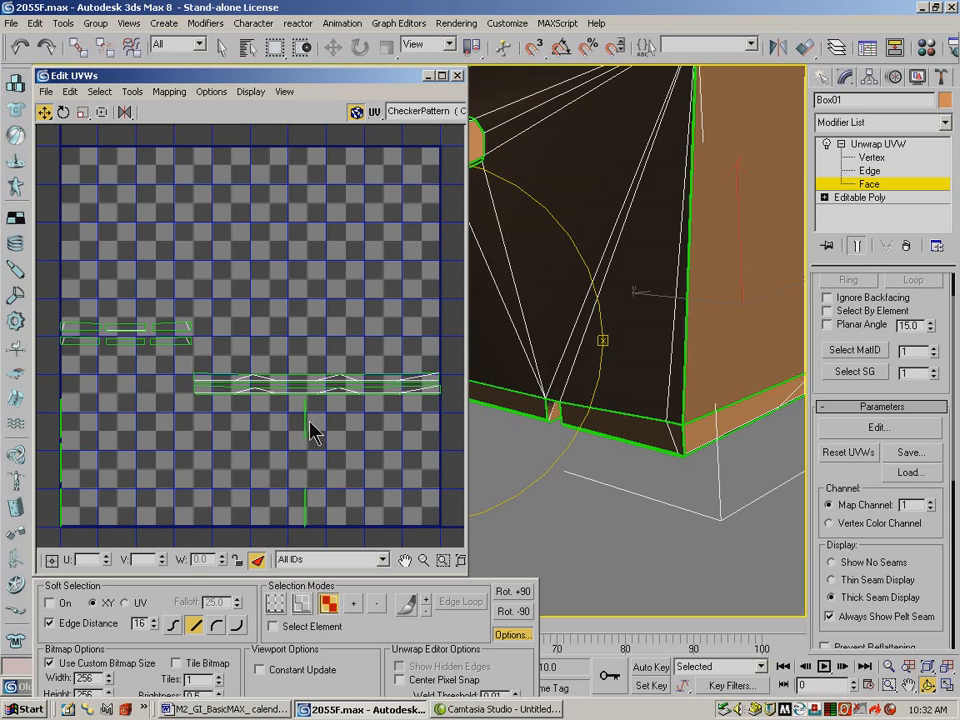
Select the upper thin vertical strip below the long strips and examine the crate to find where its faces belong
drag(293, 418, 334, 455)
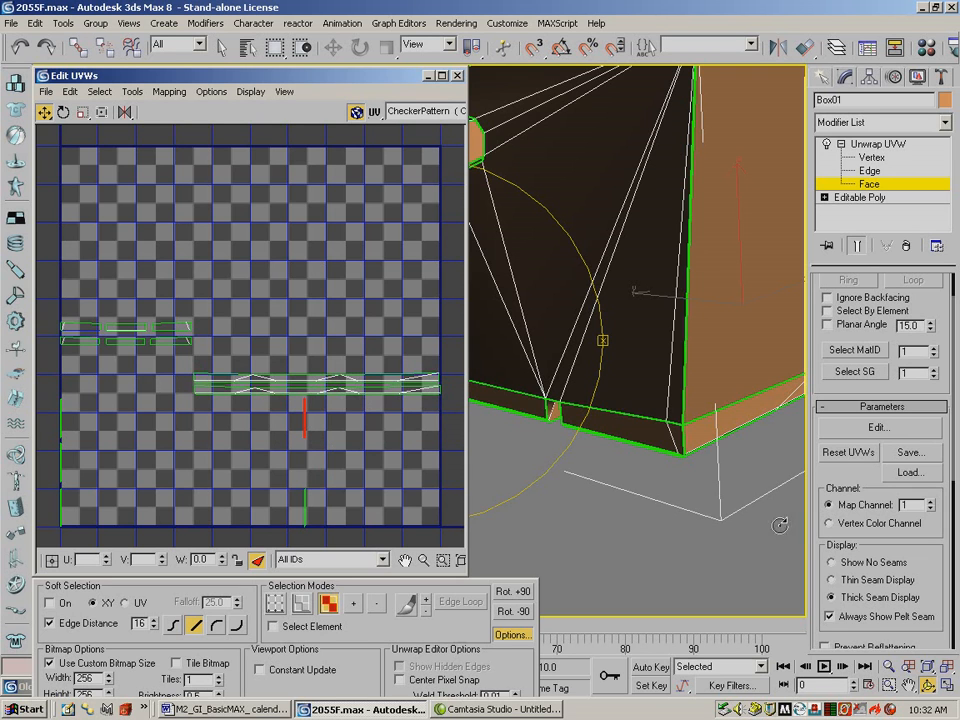
click(887, 664)
drag(592, 250, 639, 377)
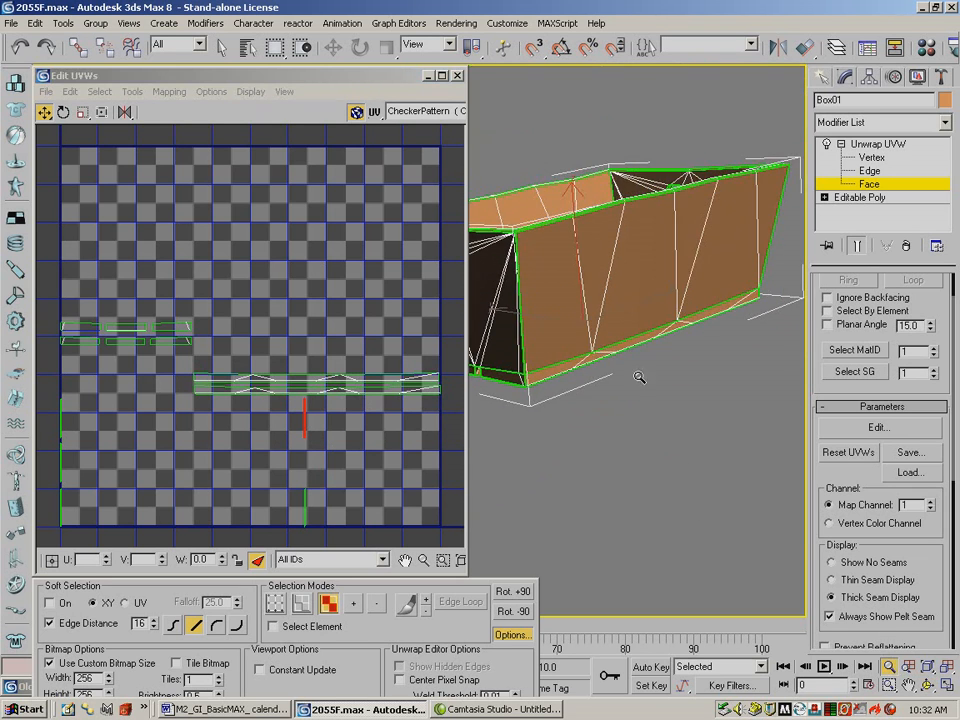
click(928, 686)
drag(579, 386, 470, 150)
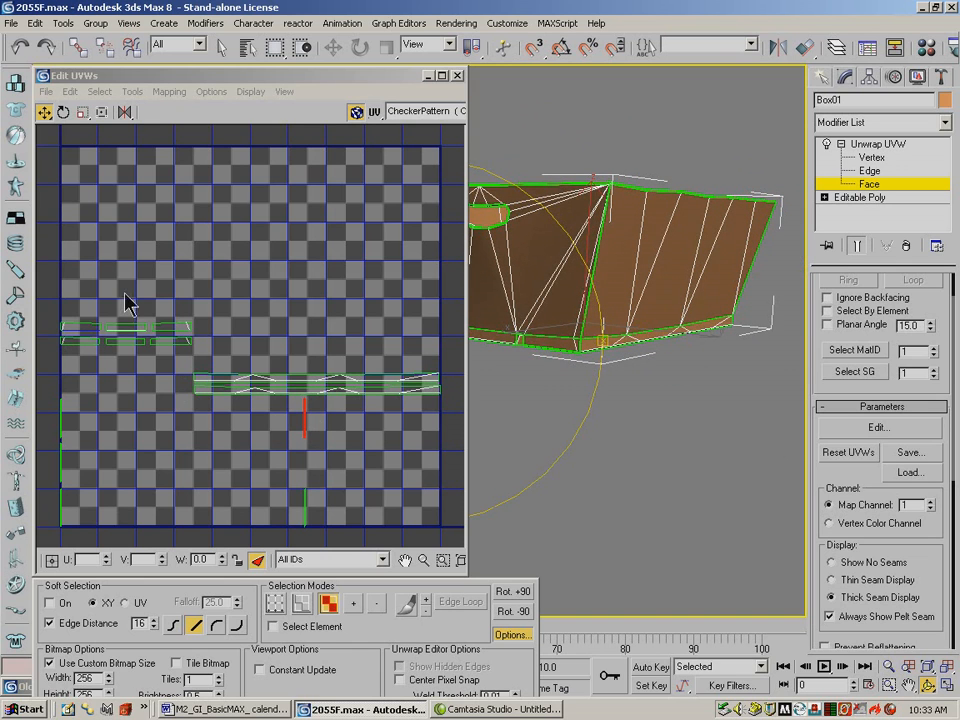
Raise the upper row of three short strips clear of its match, and place the two thin vertical strips from below the long strips beneath it
click(36, 293)
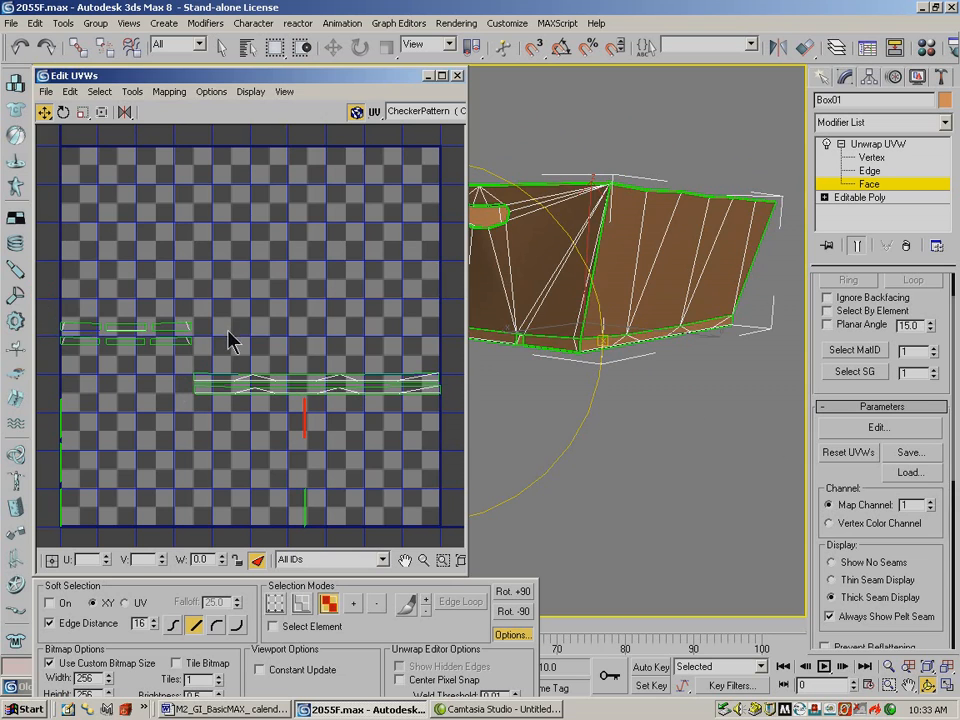
drag(47, 280, 267, 265)
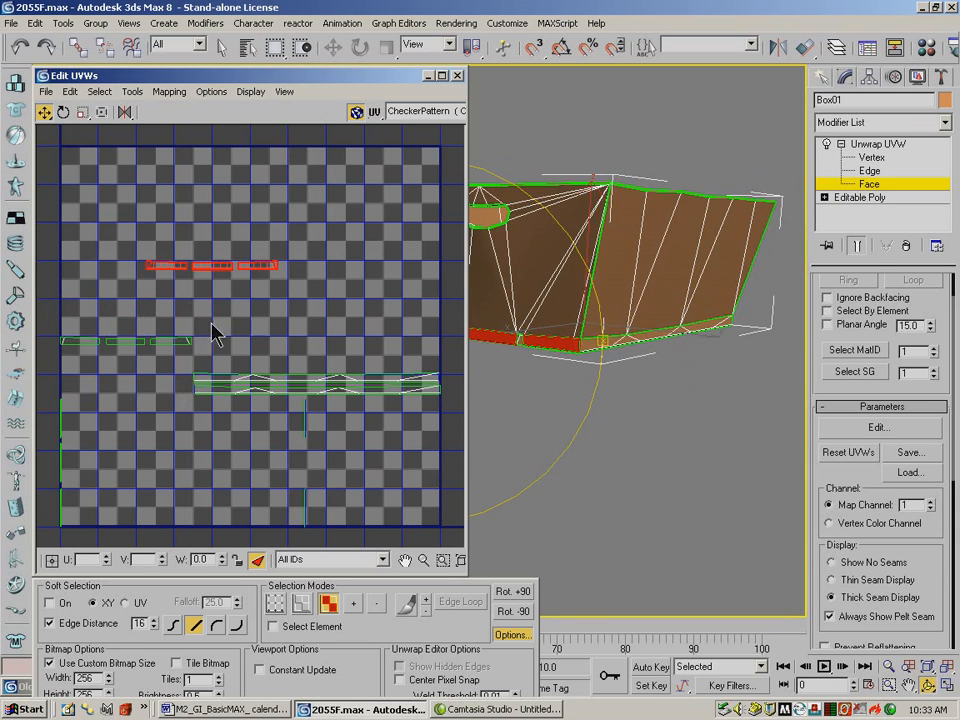
click(322, 424)
click(305, 420)
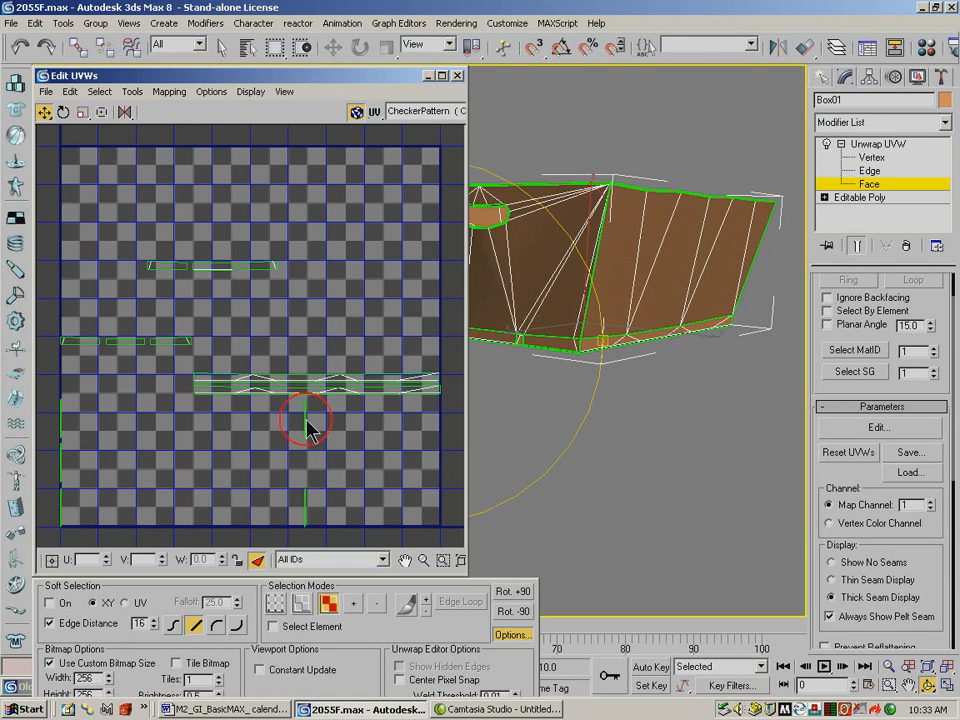
click(305, 422)
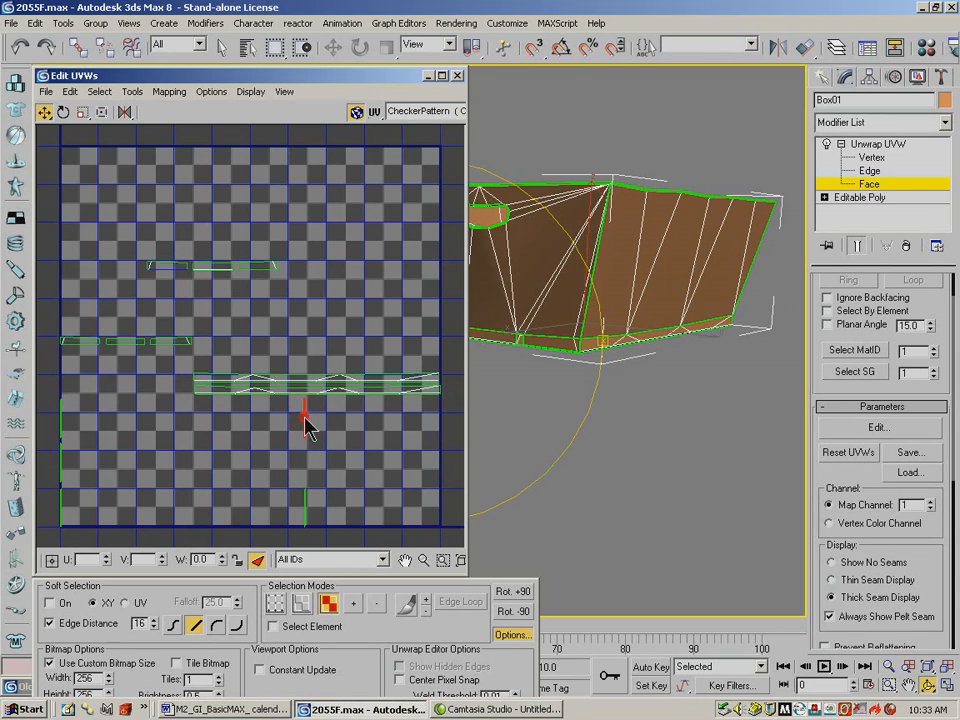
click(252, 382)
click(285, 418)
click(305, 422)
drag(304, 419, 187, 314)
click(296, 514)
drag(305, 507, 311, 471)
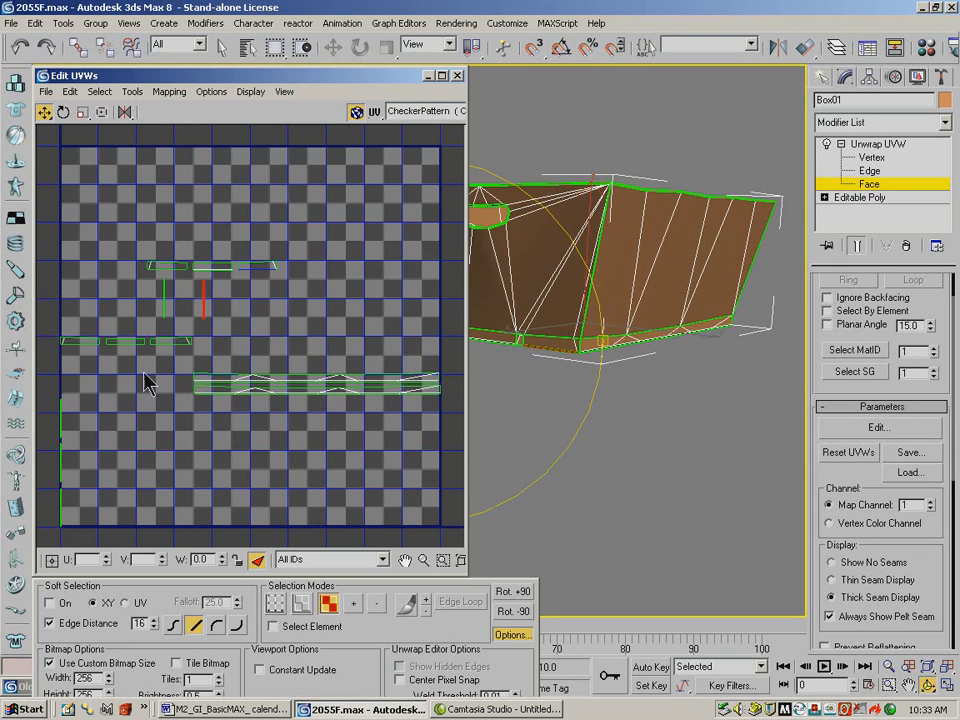
Move the three thin vertical strips from the tile's left edge beneath the lower row of short strips, one under each board piece
click(72, 412)
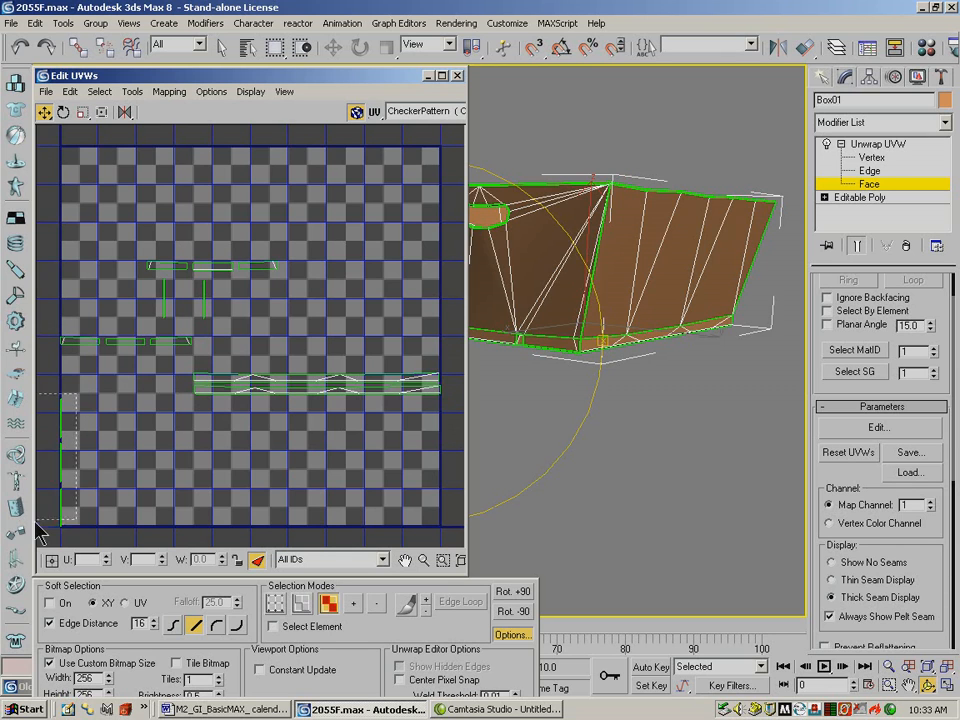
click(72, 420)
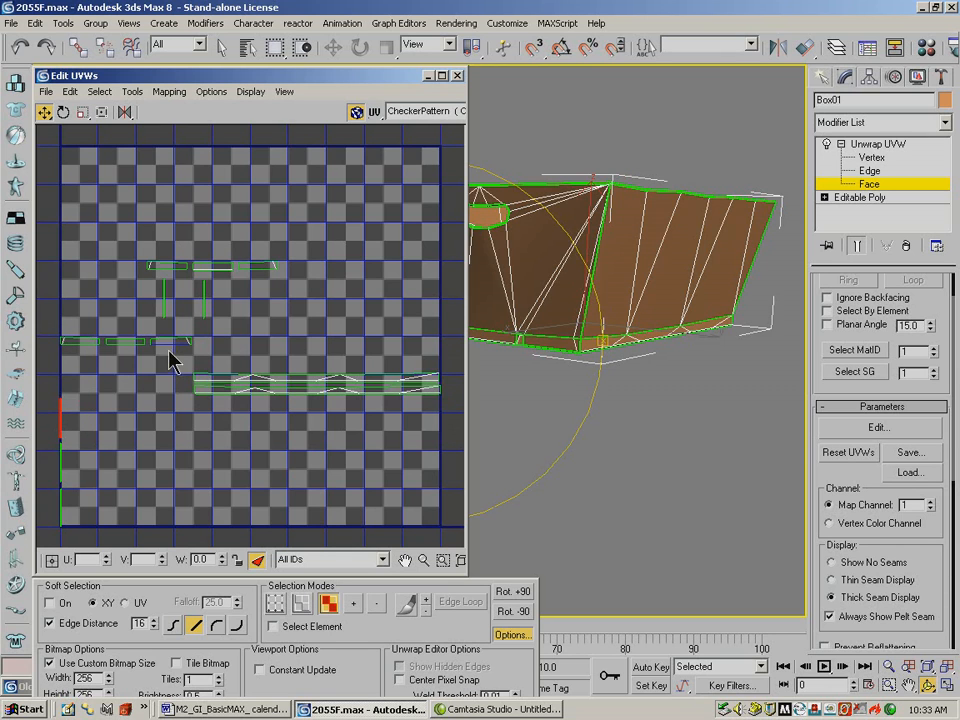
drag(63, 412, 70, 412)
click(52, 463)
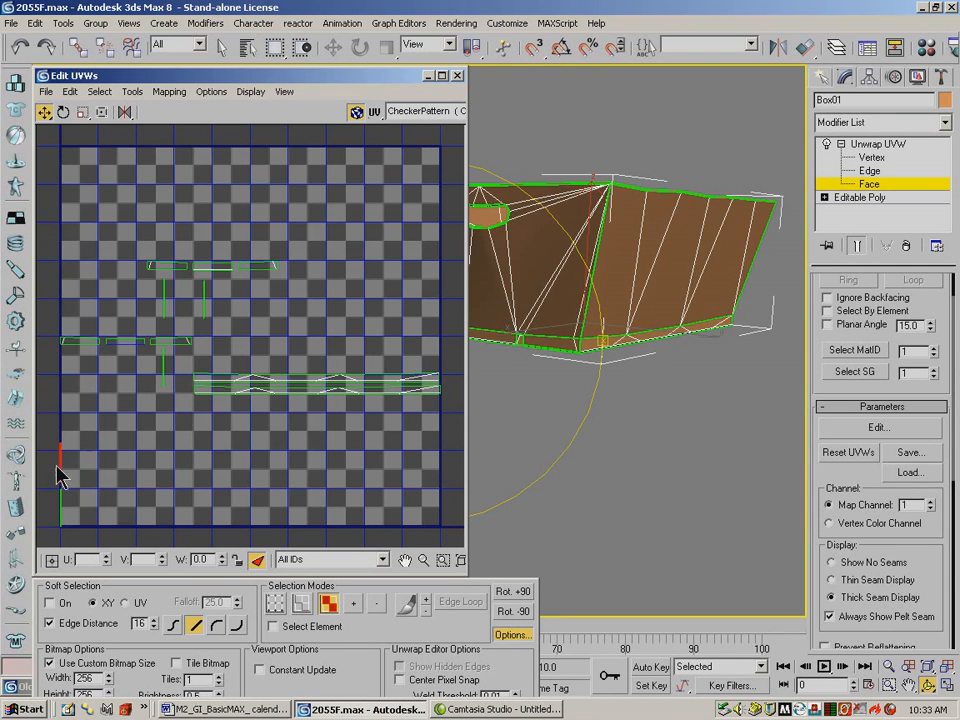
drag(61, 458, 118, 393)
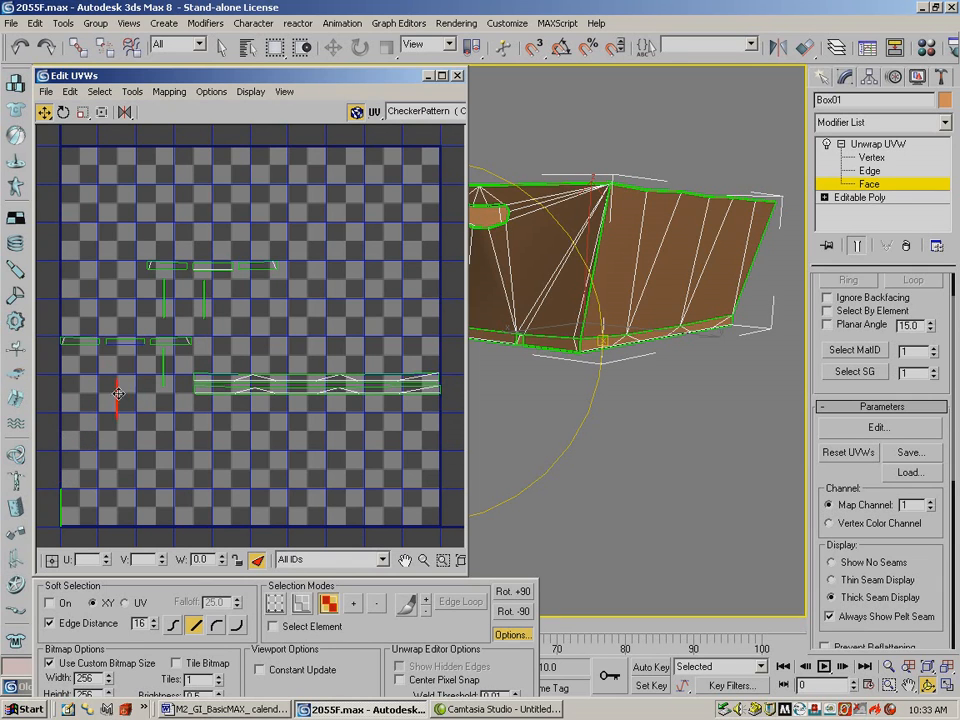
drag(77, 464, 46, 527)
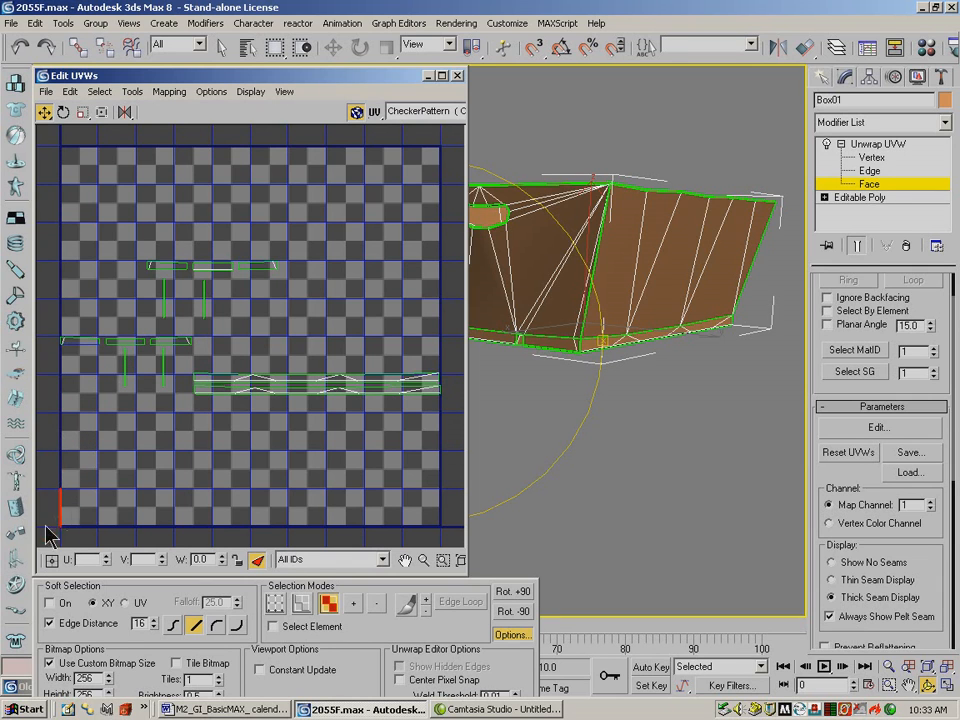
click(70, 491)
drag(83, 467, 40, 528)
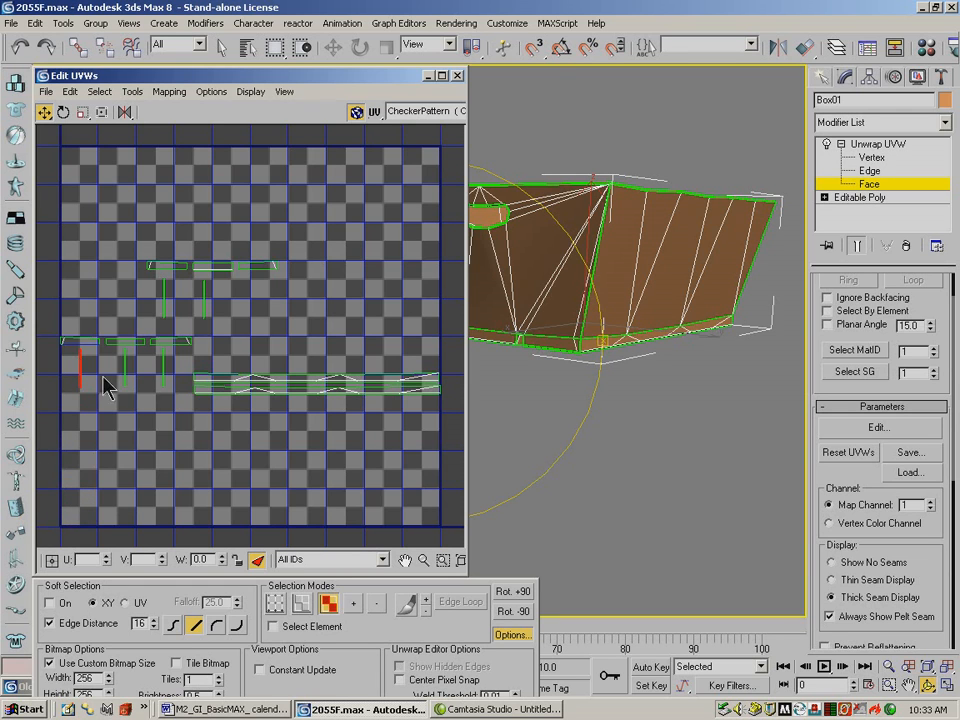
Rotate each of the two thin vertical strips beneath the upper row by +90 degrees so they lie horizontally
click(179, 294)
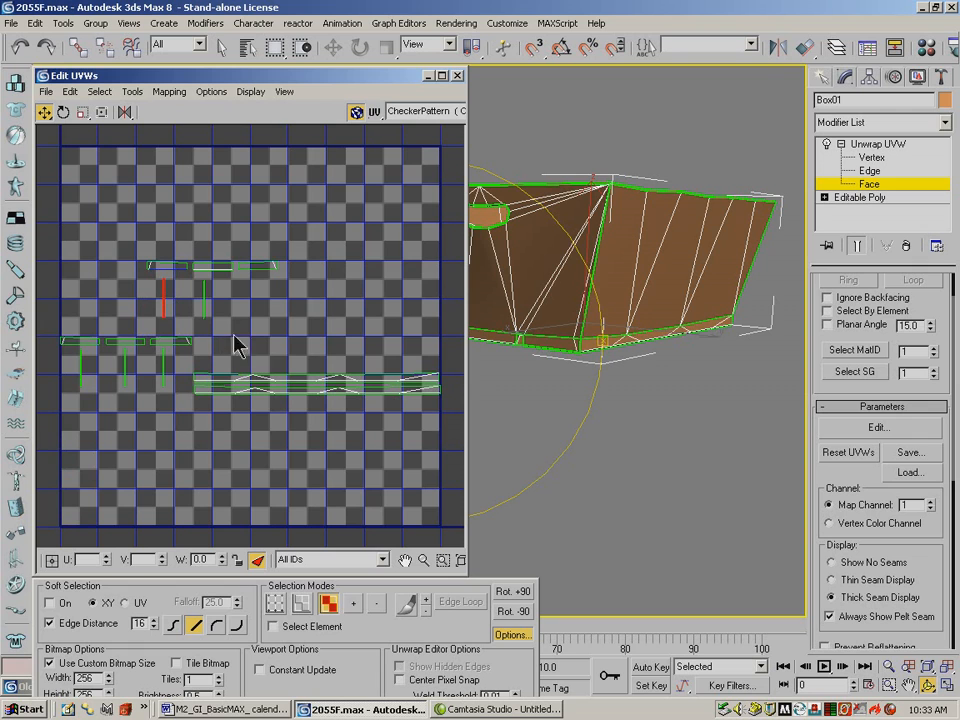
click(518, 592)
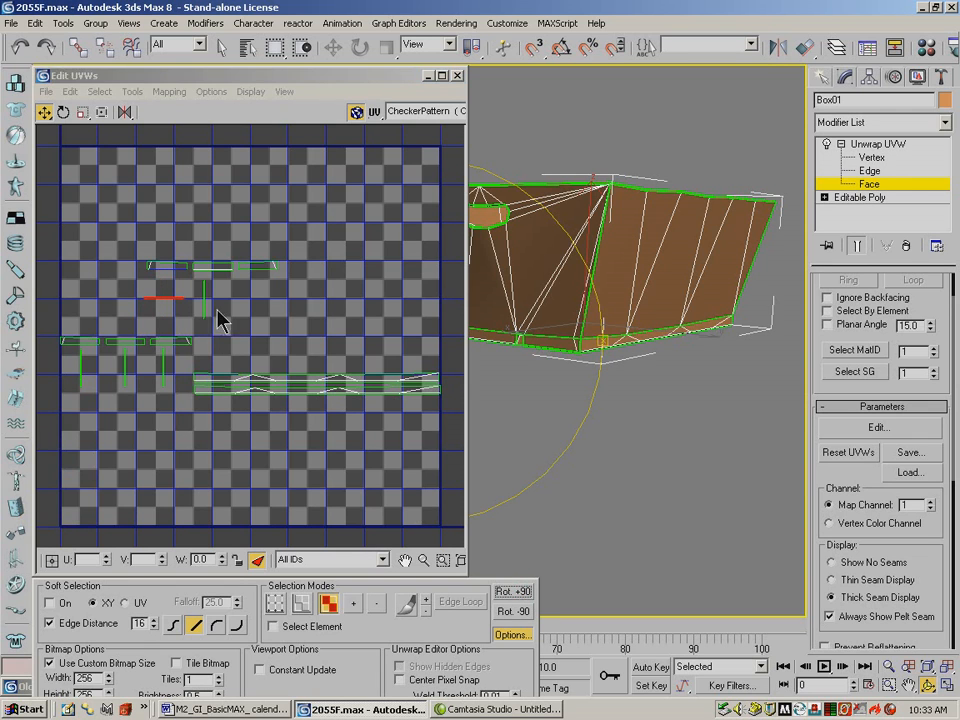
click(204, 312)
click(520, 596)
click(245, 304)
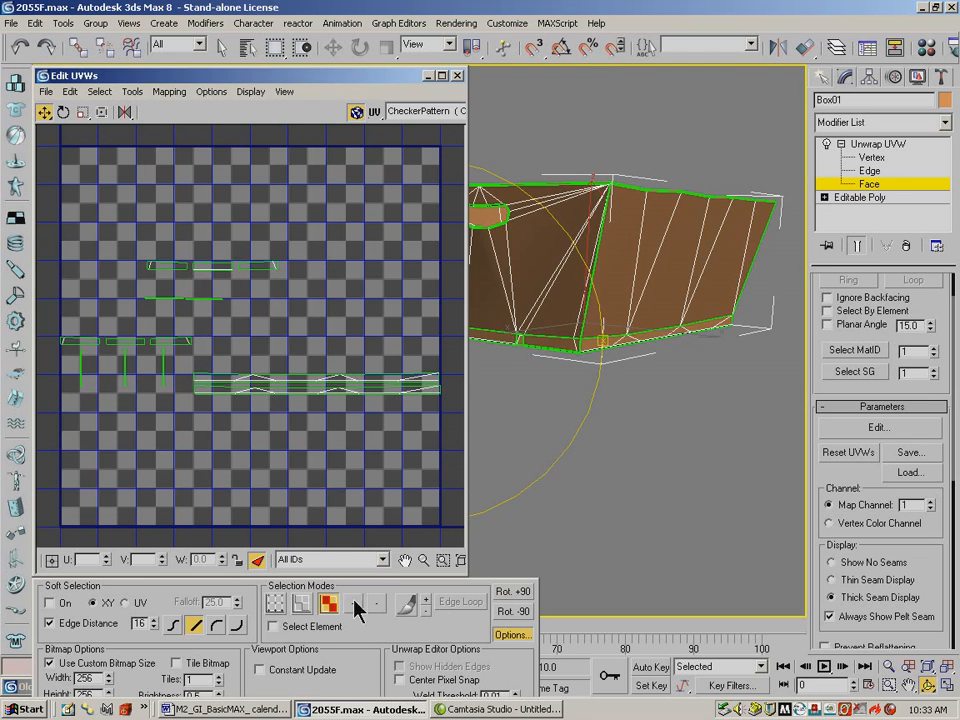
Switch to edge selection and examine the edges of the two rotated thin strips beneath the upper row up close
click(298, 603)
click(206, 298)
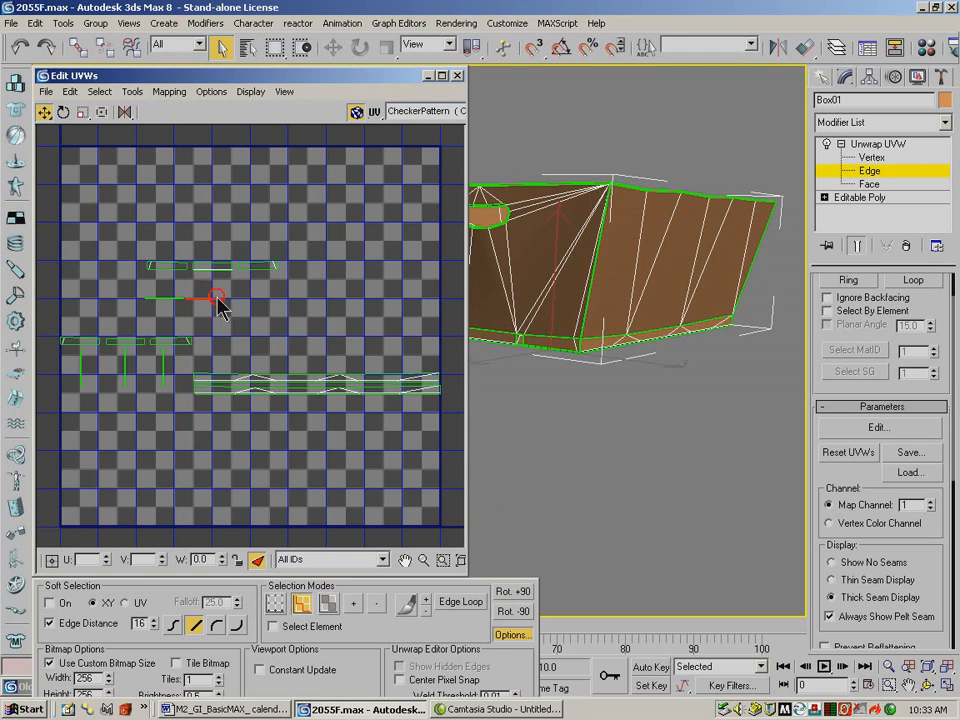
click(235, 303)
drag(226, 291, 204, 320)
click(250, 322)
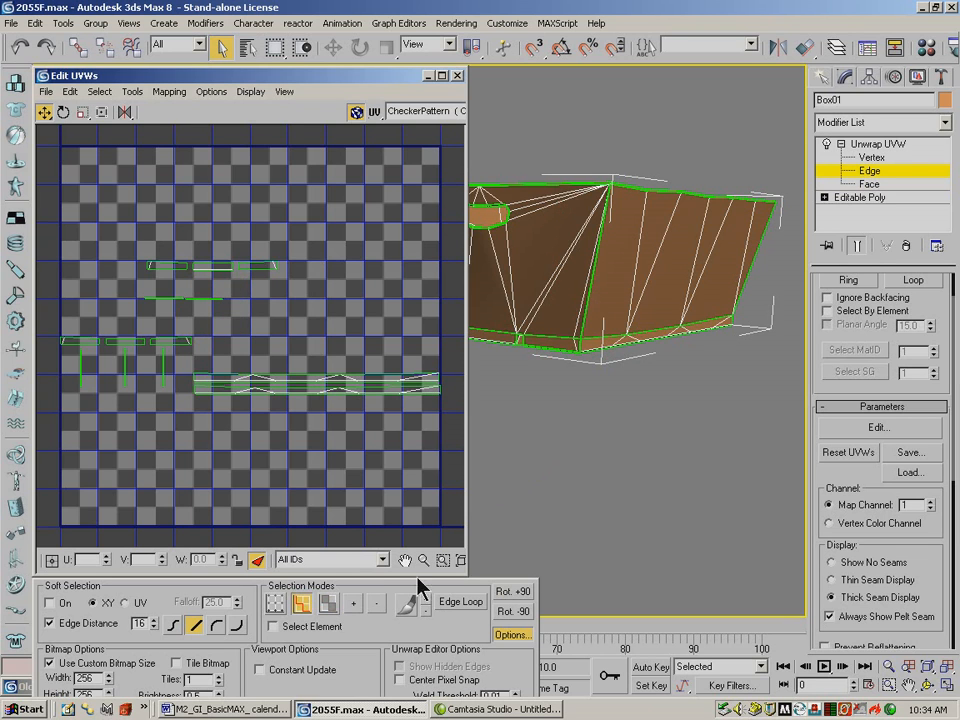
click(446, 562)
drag(121, 232, 320, 323)
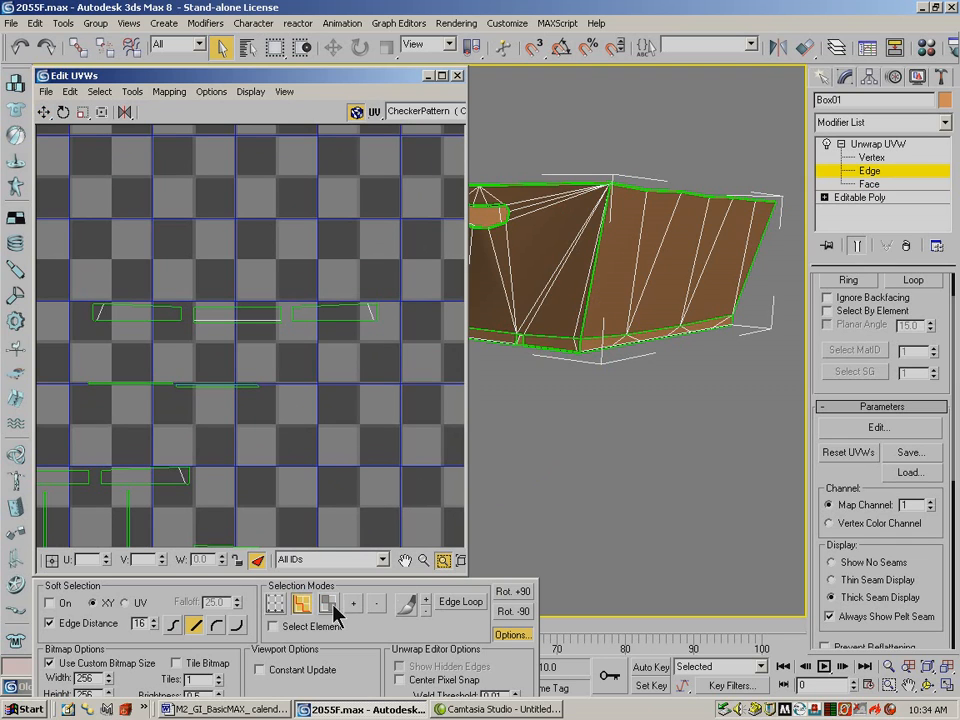
Move the two rotated thin strips against the bottom edges of the outer board pieces in the upper row
click(44, 112)
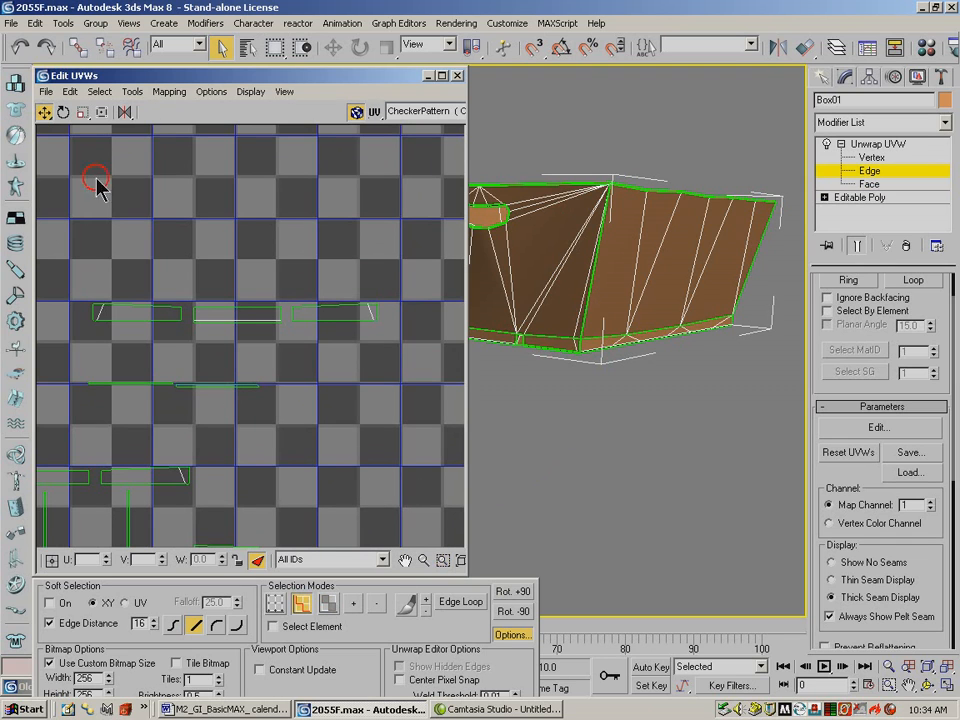
click(231, 384)
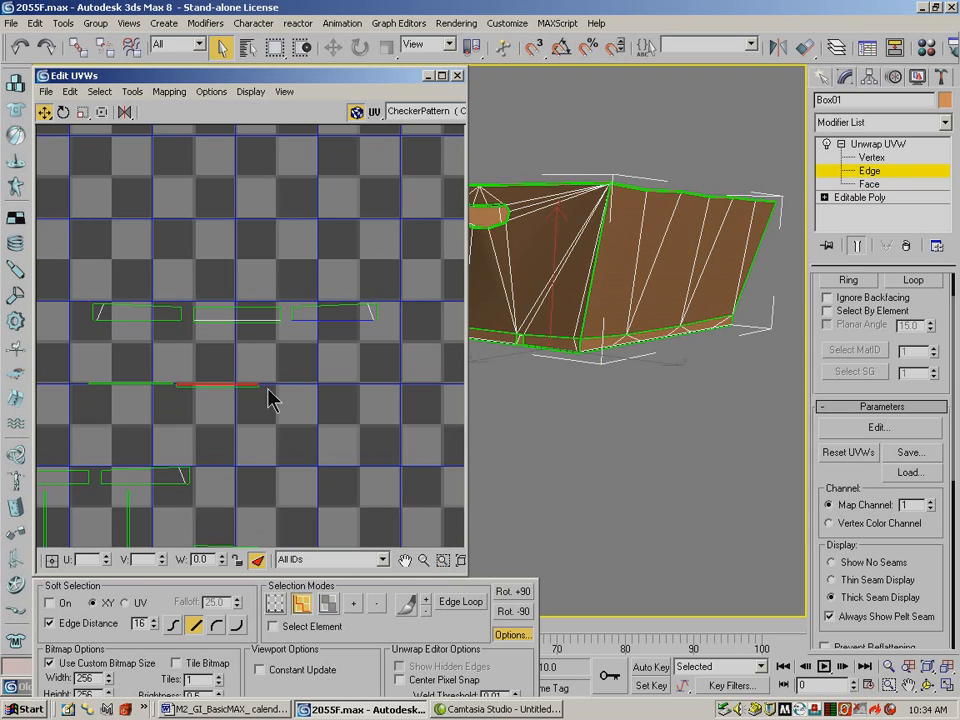
drag(280, 378, 317, 323)
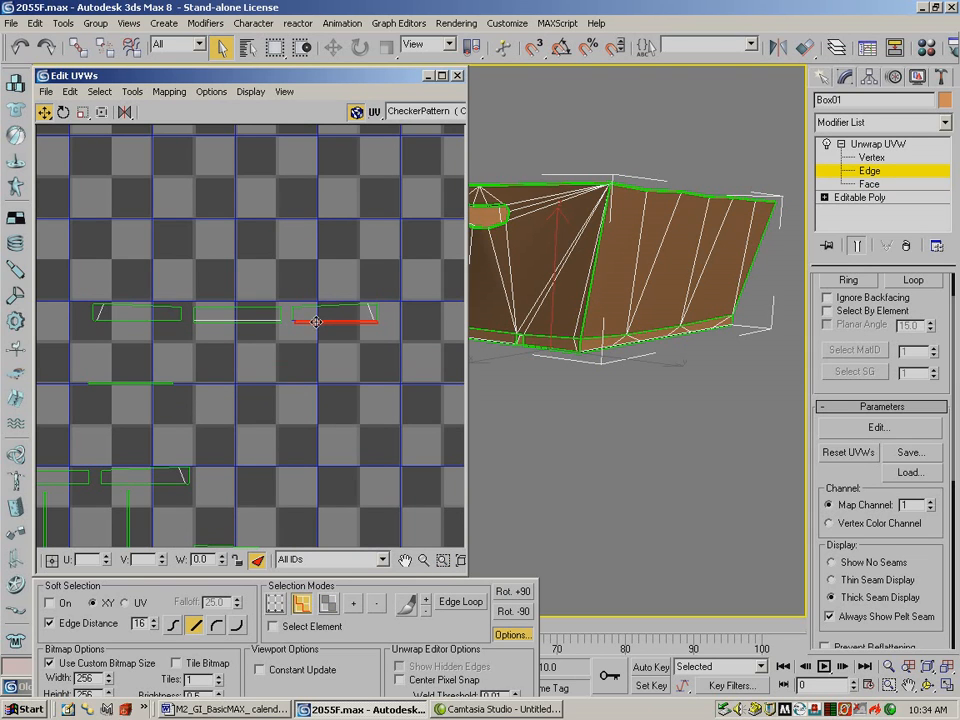
drag(218, 370, 136, 326)
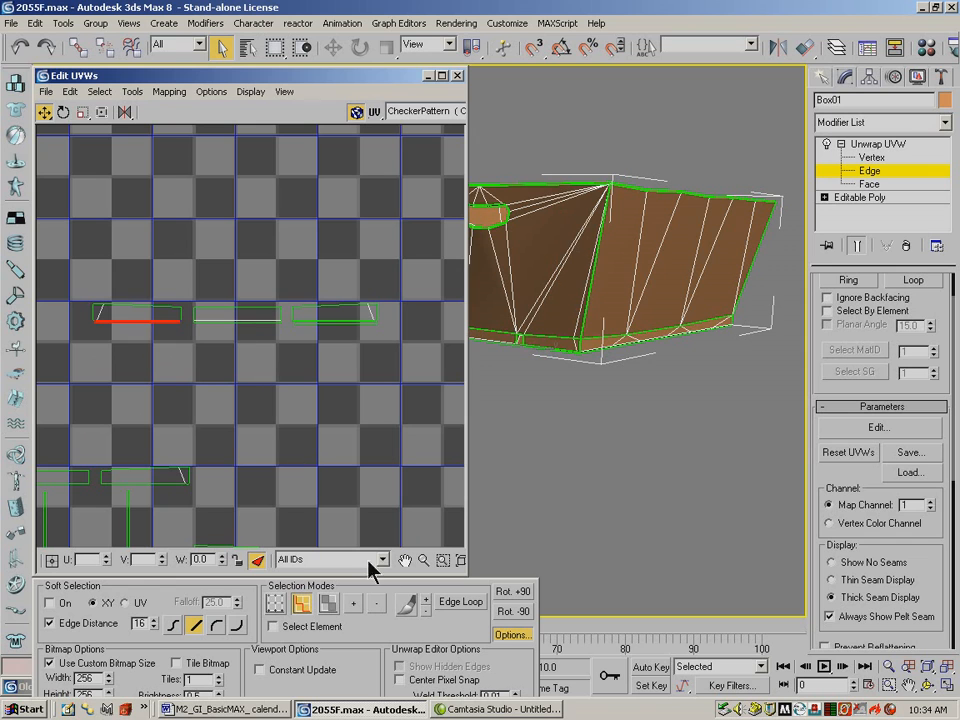
Rotate each of the three thin vertical strips beneath the lower row of boards by +90 degrees
click(405, 561)
drag(248, 448, 357, 305)
click(44, 112)
click(258, 350)
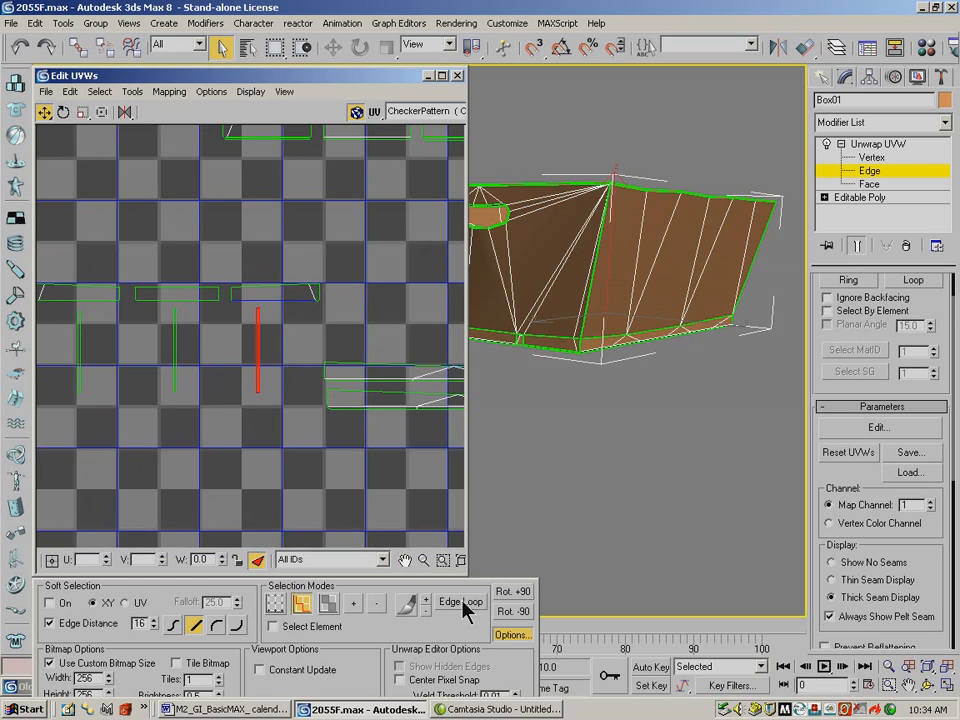
click(513, 591)
click(176, 350)
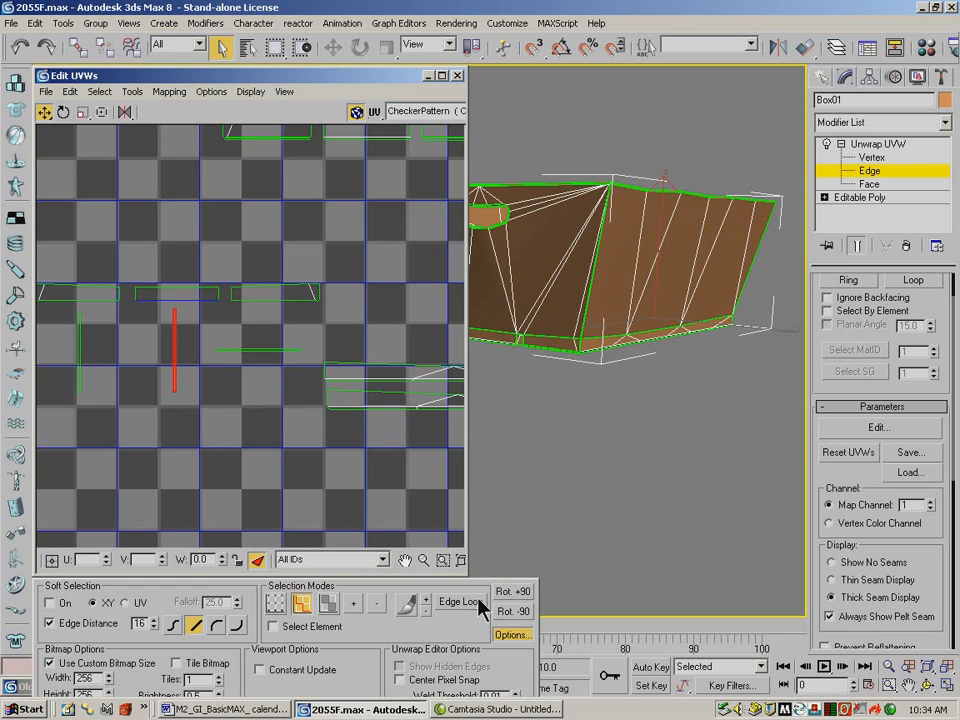
click(512, 592)
click(72, 376)
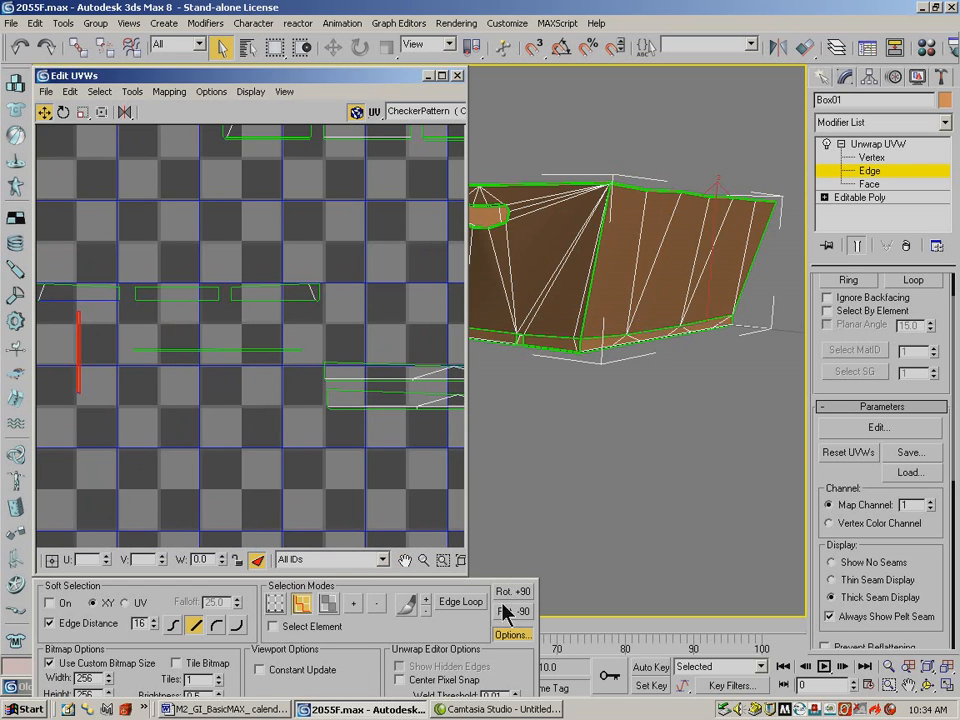
click(513, 592)
Move the three rotated thin strips against the bottom edges of their matching board pieces in the lower row
drag(103, 352, 105, 304)
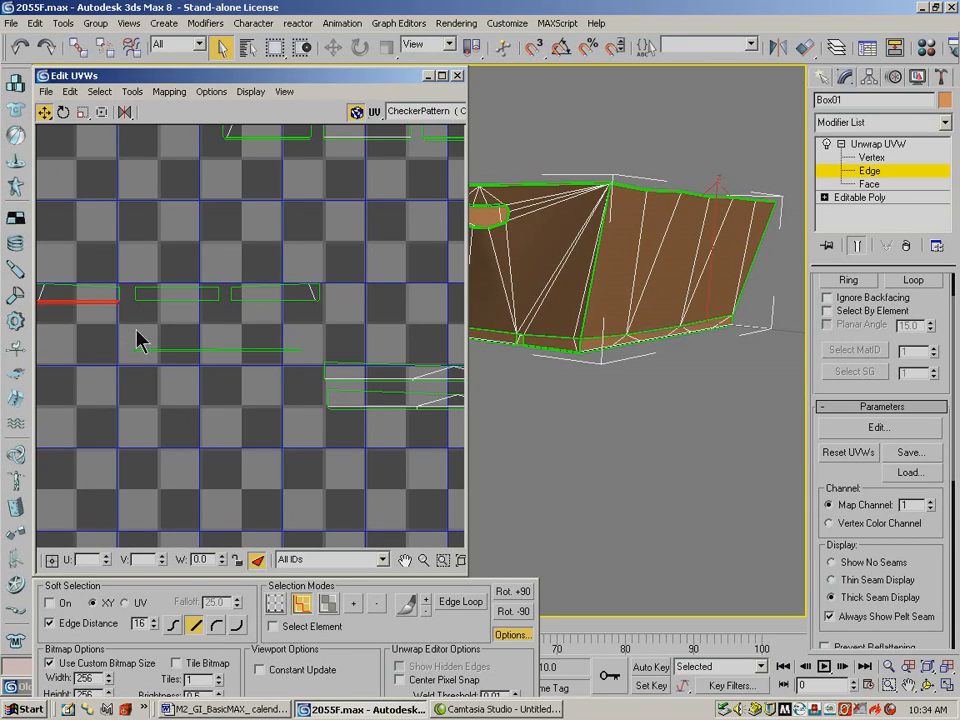
click(207, 350)
drag(207, 350, 205, 304)
click(288, 352)
drag(288, 352, 295, 303)
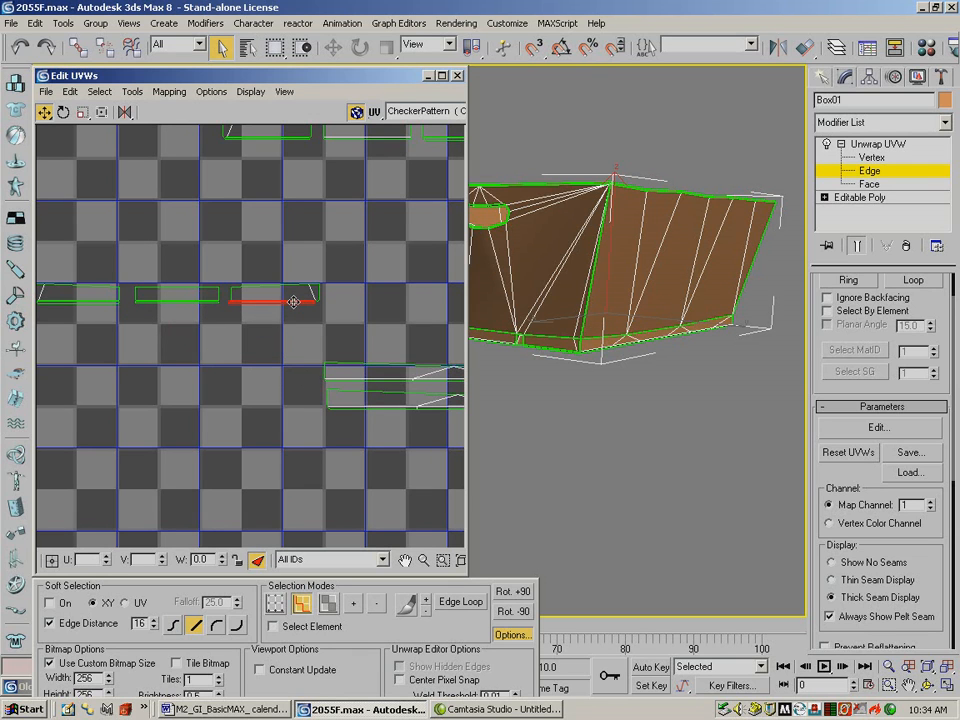
click(349, 300)
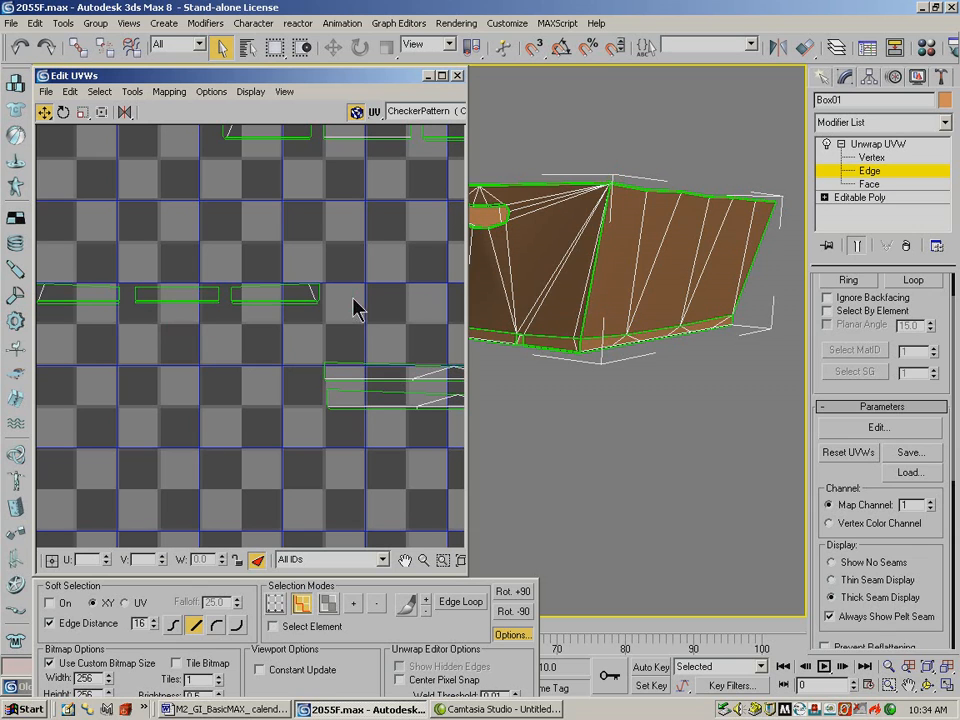
Switch to vertex selection and weld the inner bottom corner of the lower row's first board to its thin strip
click(442, 560)
drag(361, 259, 3, 322)
drag(77, 289, 435, 379)
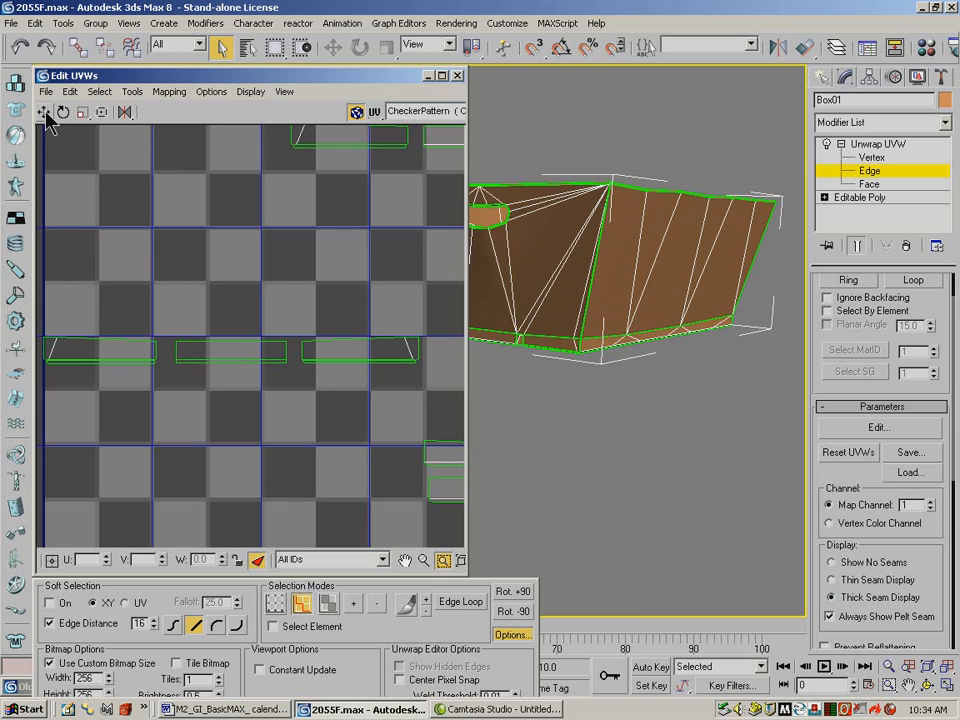
click(275, 602)
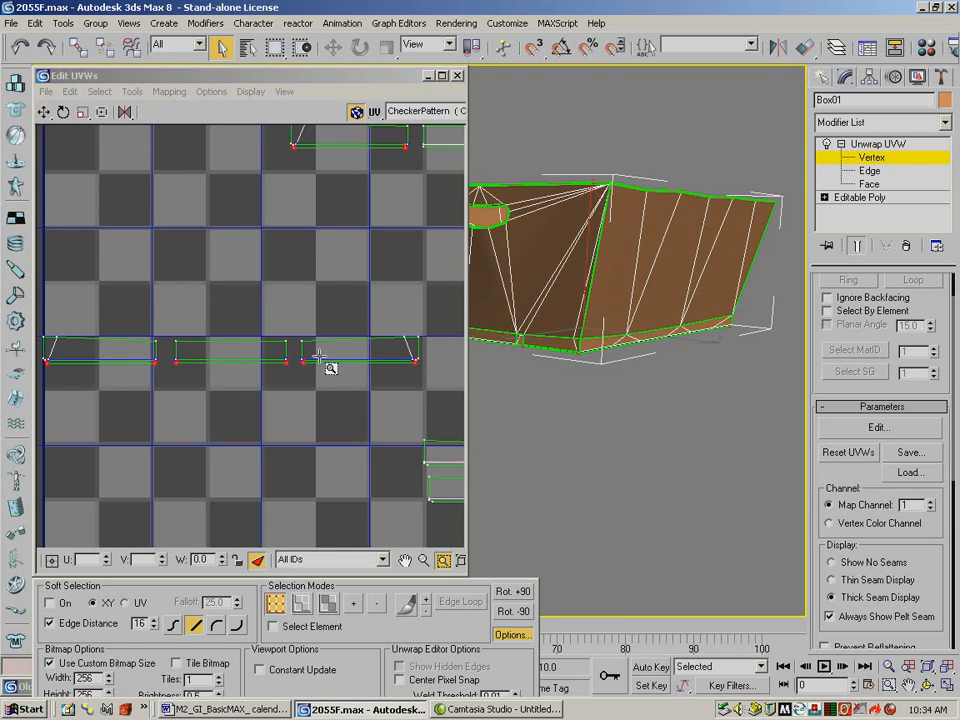
click(44, 112)
drag(180, 253, 169, 378)
ctrl+click(158, 357)
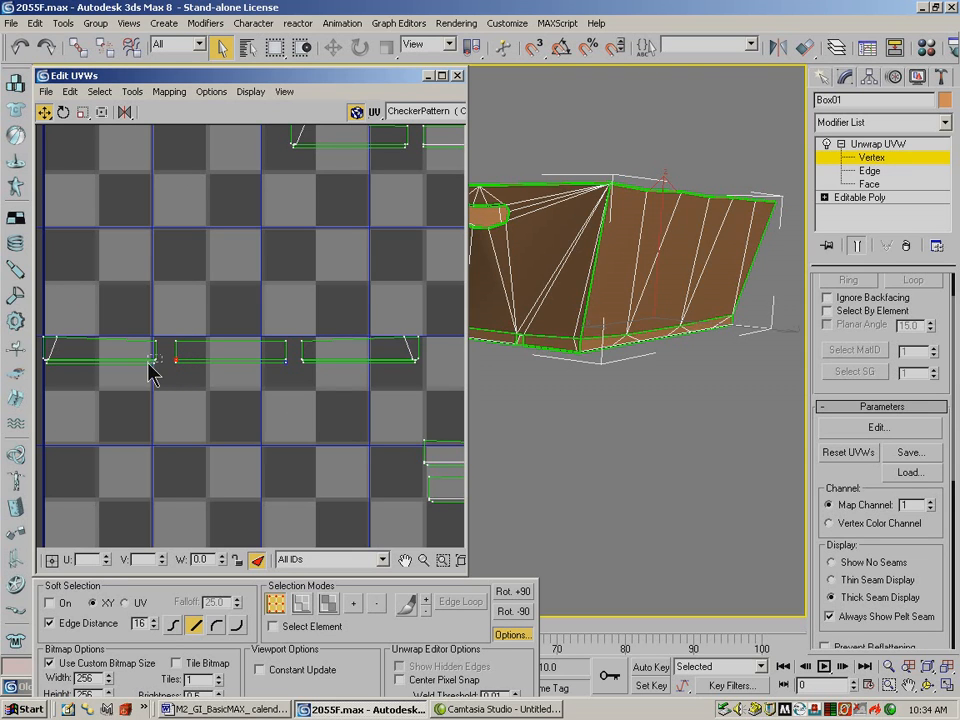
ctrl+drag(65, 355, 38, 366)
click(115, 354)
drag(143, 354, 150, 362)
click(130, 91)
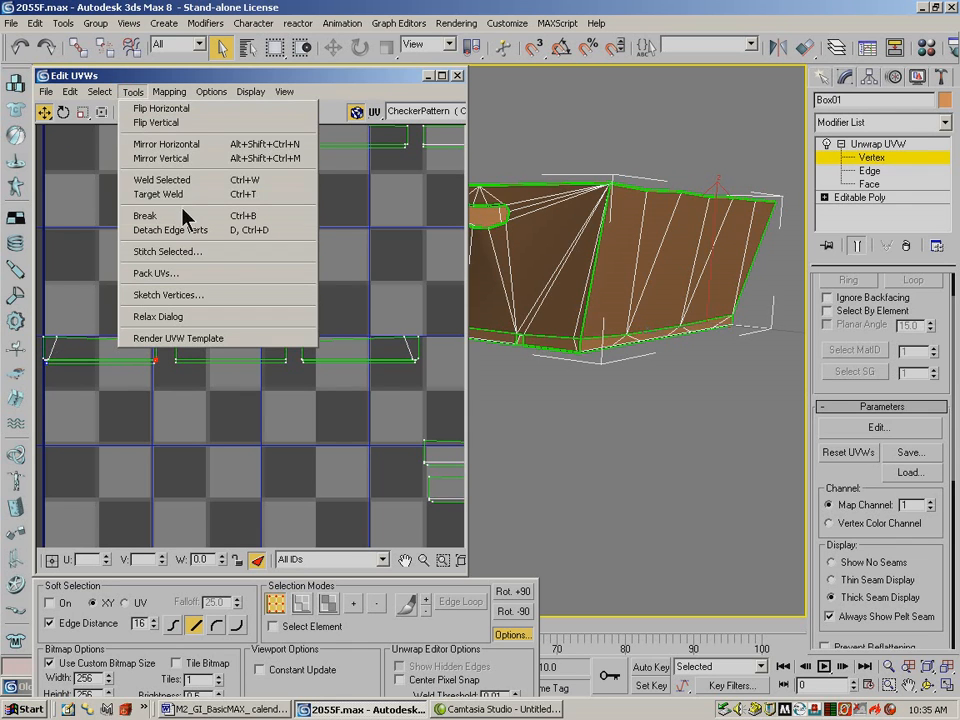
click(181, 180)
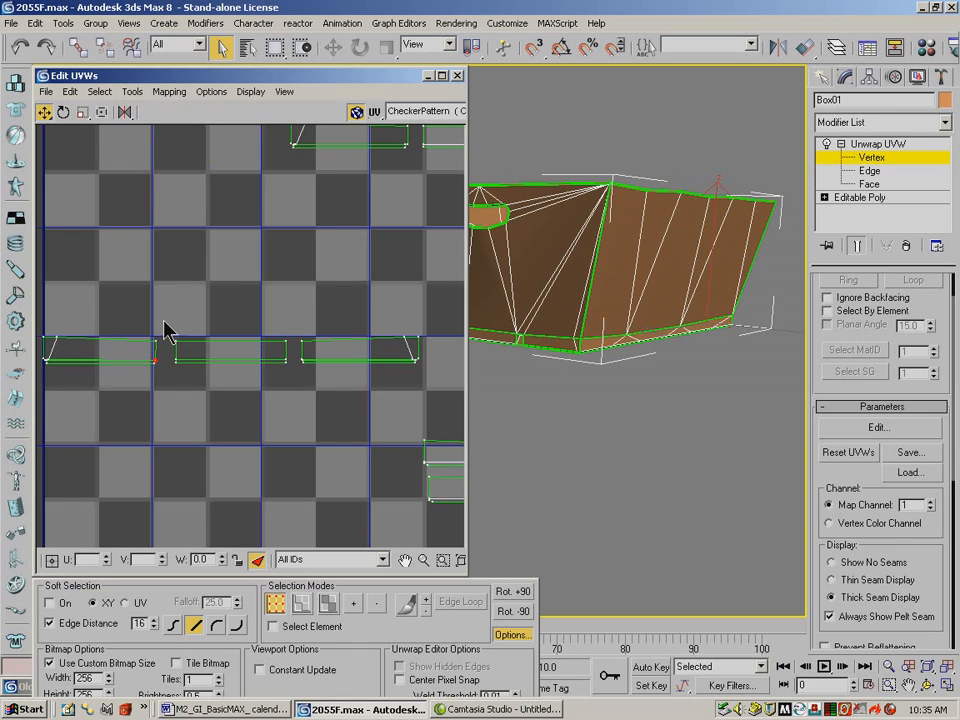
Weld both bottom corners of the lower row's middle board to the thin strip beneath it
drag(173, 353, 186, 363)
click(132, 91)
click(152, 182)
click(286, 360)
click(132, 91)
click(156, 182)
Weld both bottom corners of the lower row's third board to the thin strip beneath it
click(303, 360)
click(133, 92)
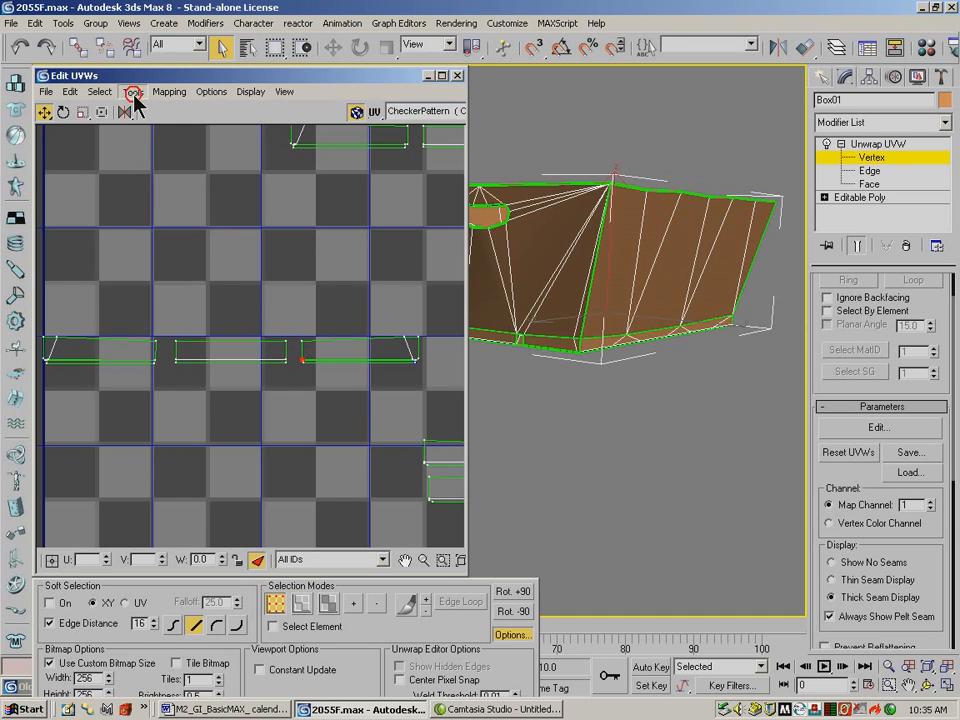
click(158, 182)
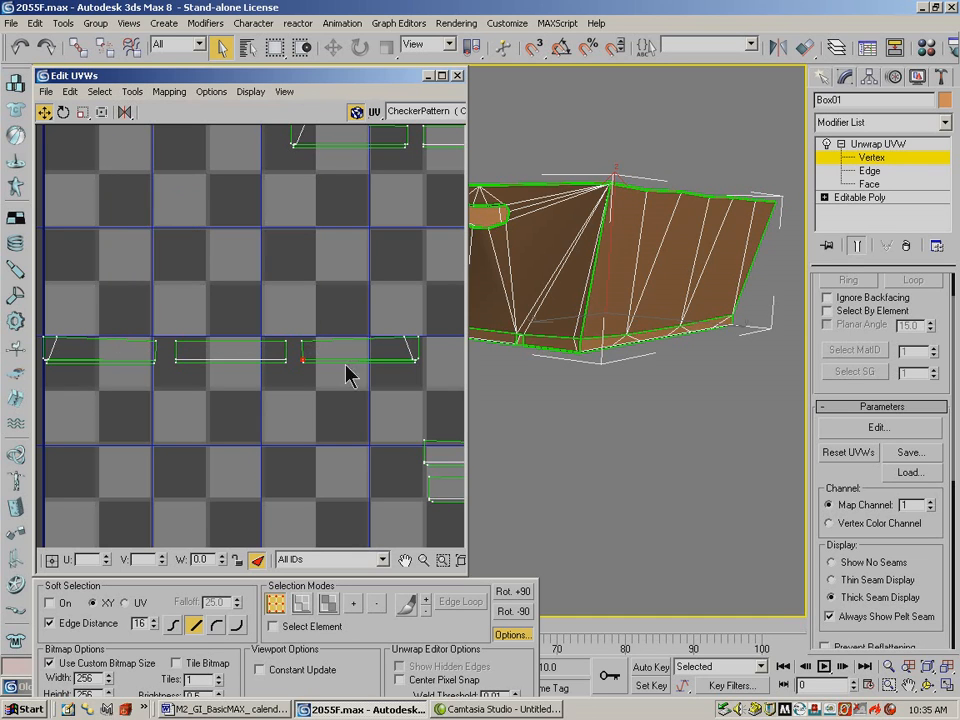
drag(398, 349, 417, 366)
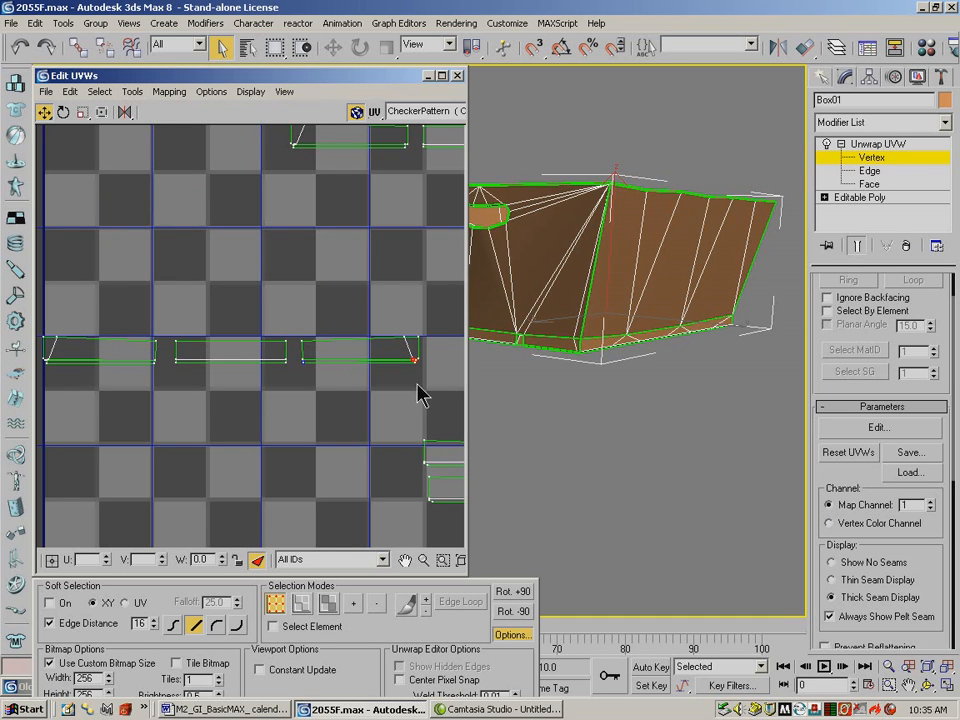
click(132, 92)
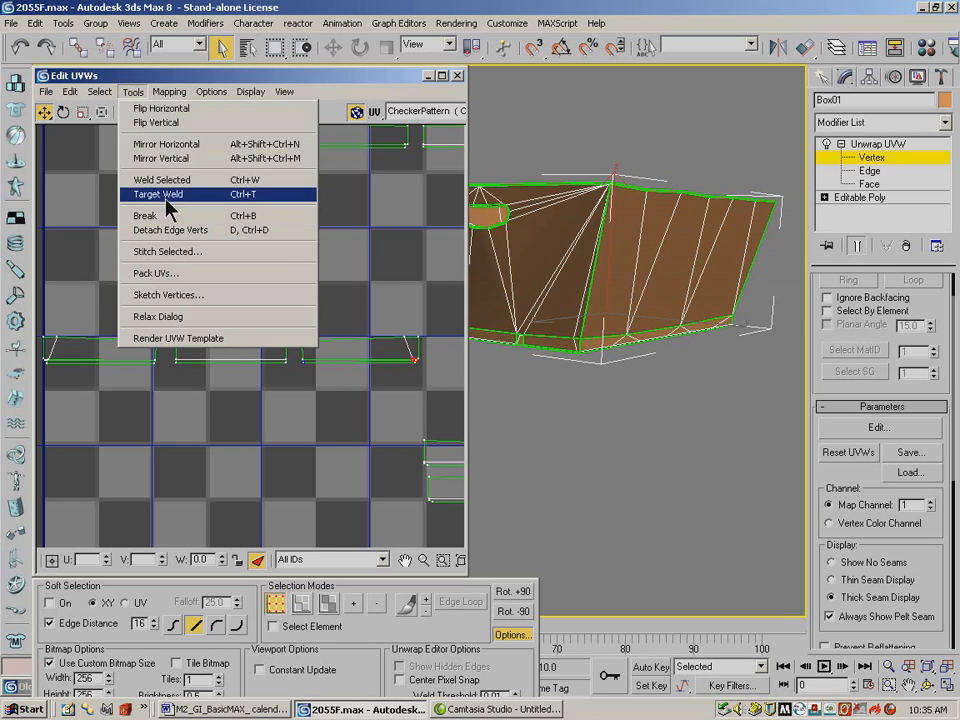
click(162, 181)
Weld the outer bottom corner of the lower row's first board to its thin strip
drag(71, 354, 48, 366)
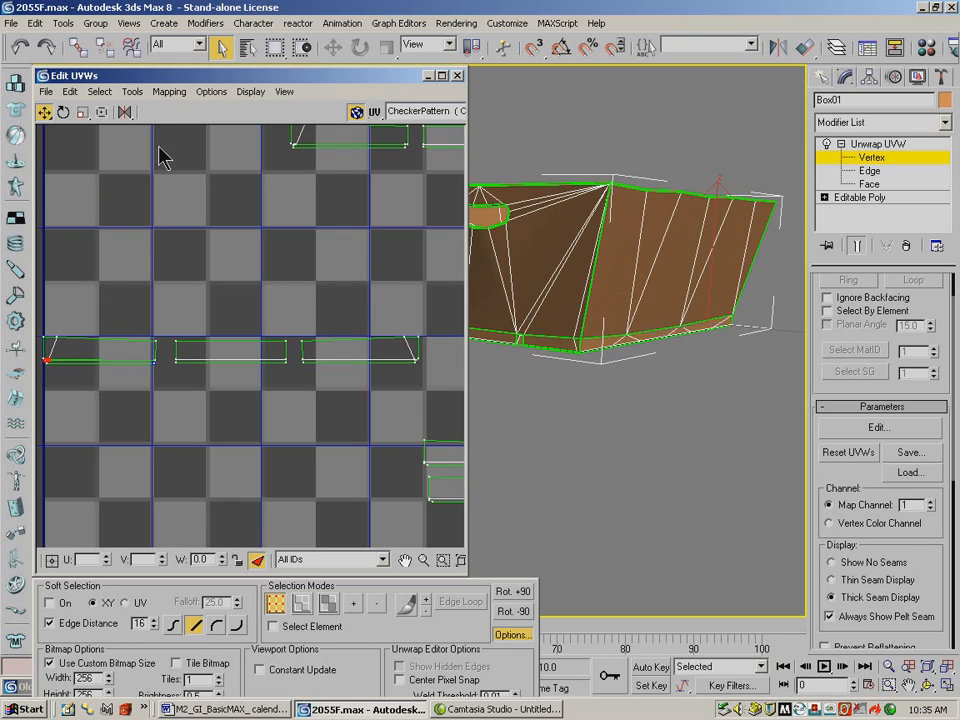
click(132, 92)
click(158, 181)
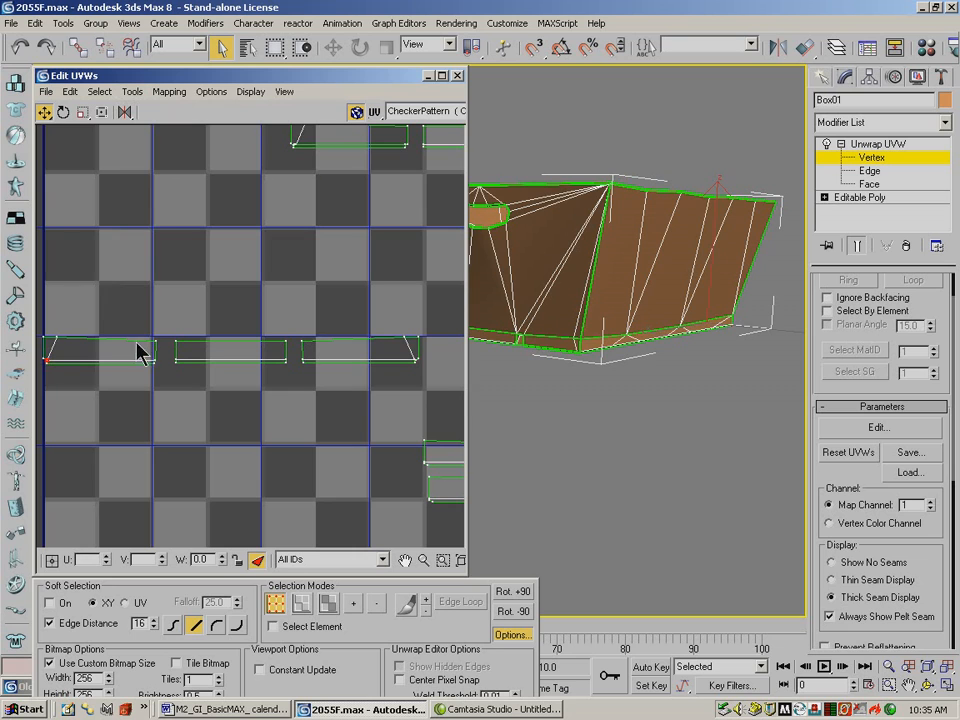
Weld both bottom corners of the upper row's first board to the thin strip beneath it
click(298, 146)
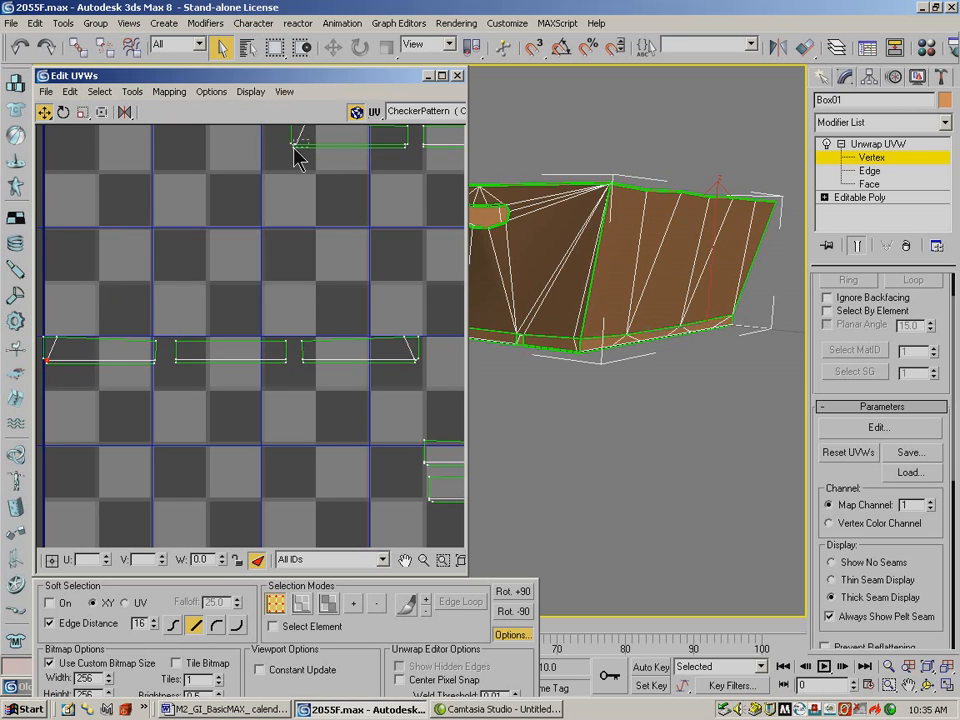
click(132, 92)
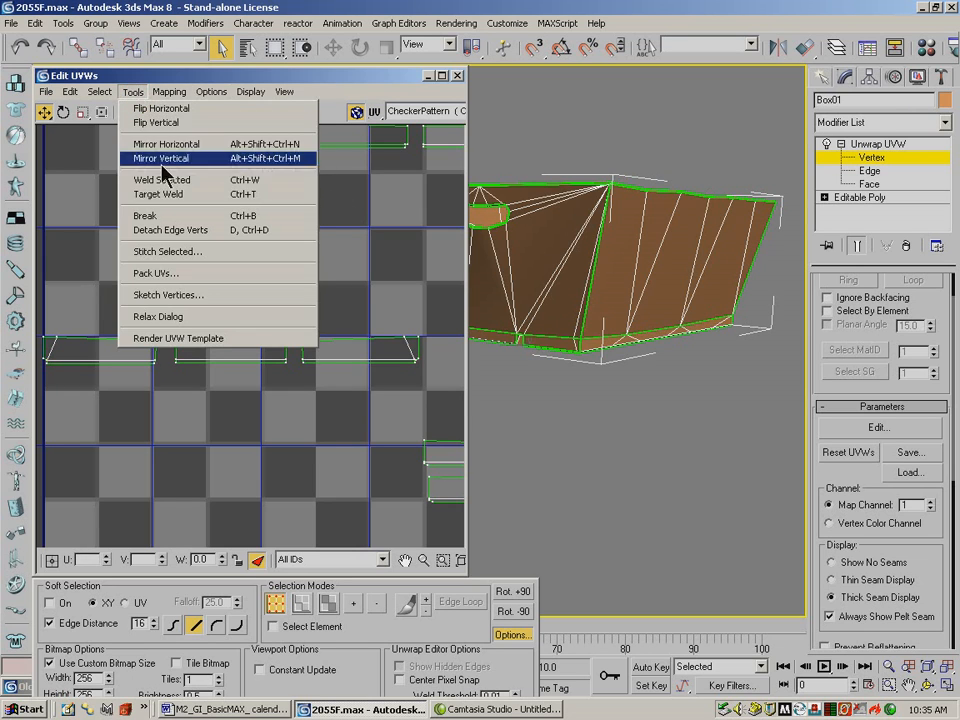
click(190, 197)
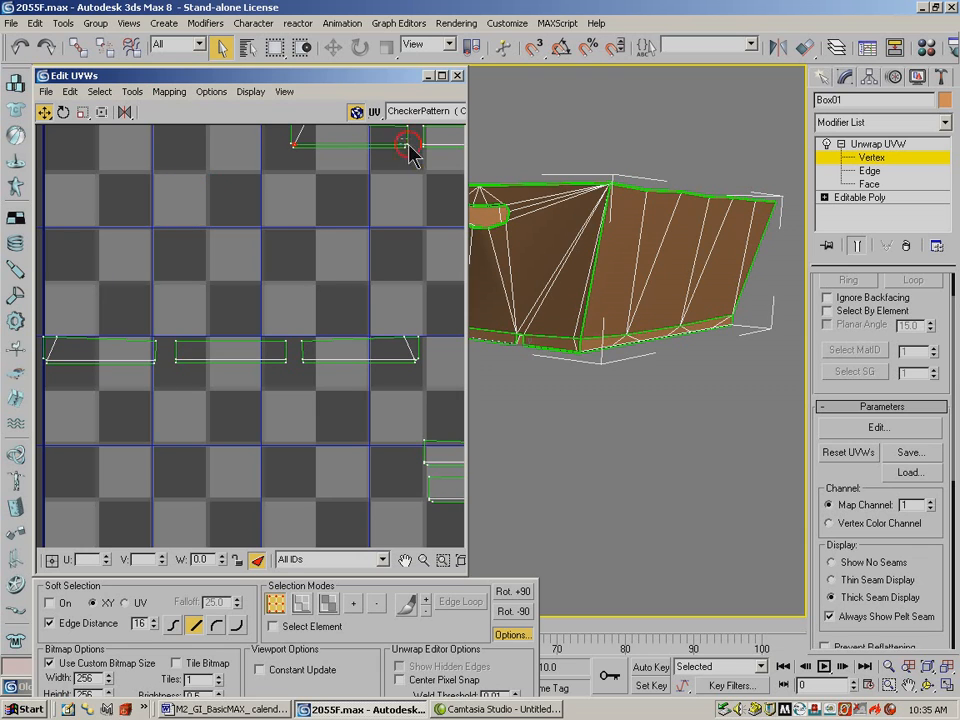
drag(411, 146, 412, 147)
click(132, 92)
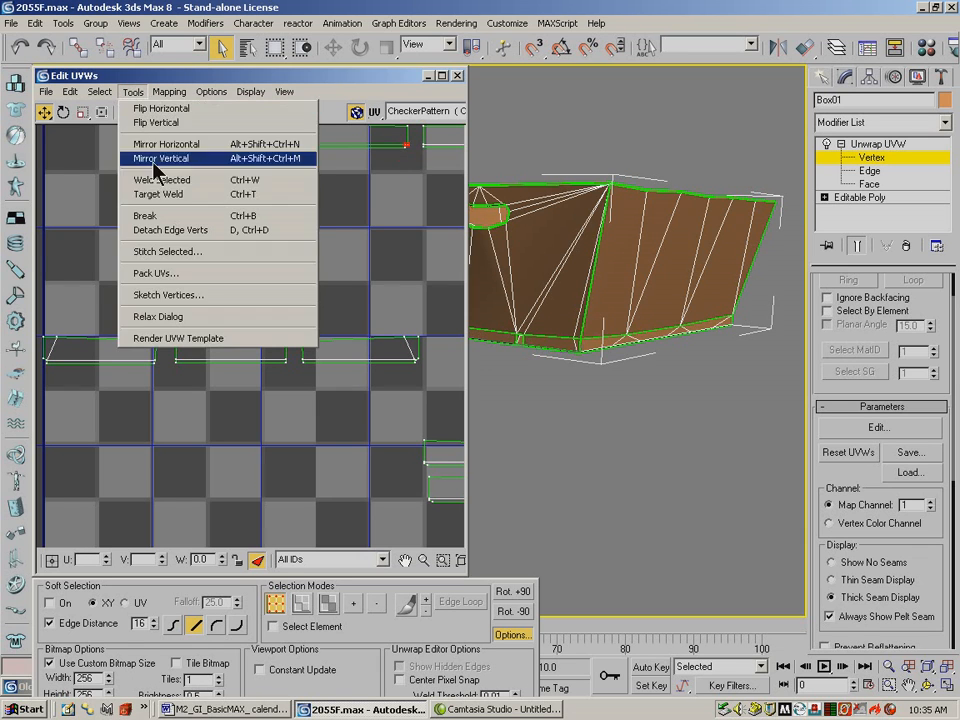
click(157, 181)
Weld both bottom corners of the upper row's third board to its thin strip, then clear the selection
click(405, 560)
drag(371, 259, 171, 276)
click(128, 91)
click(228, 79)
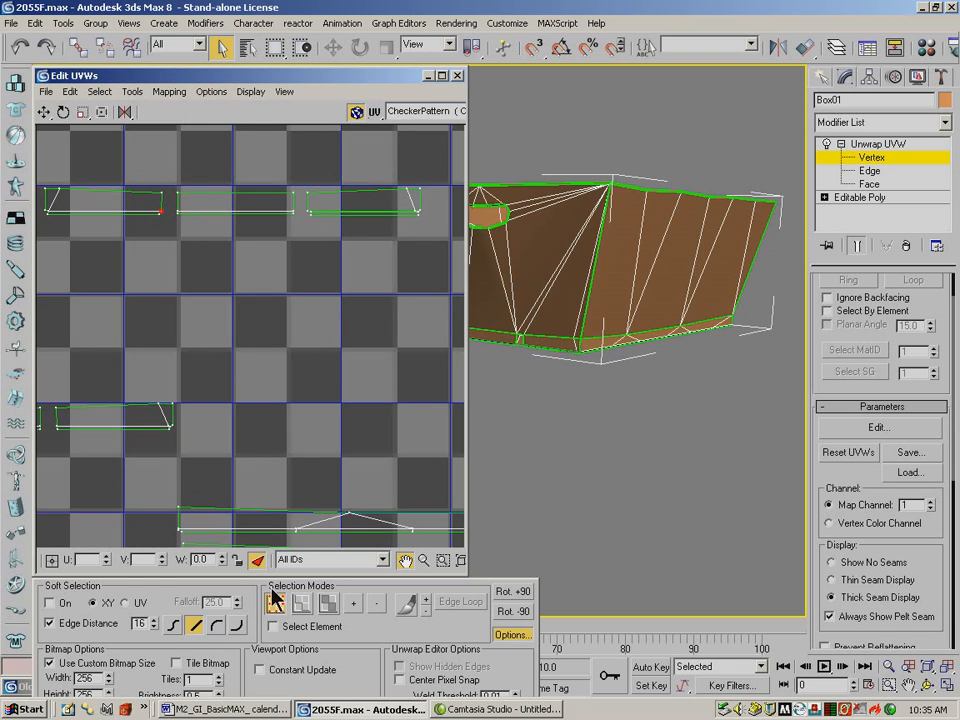
click(45, 114)
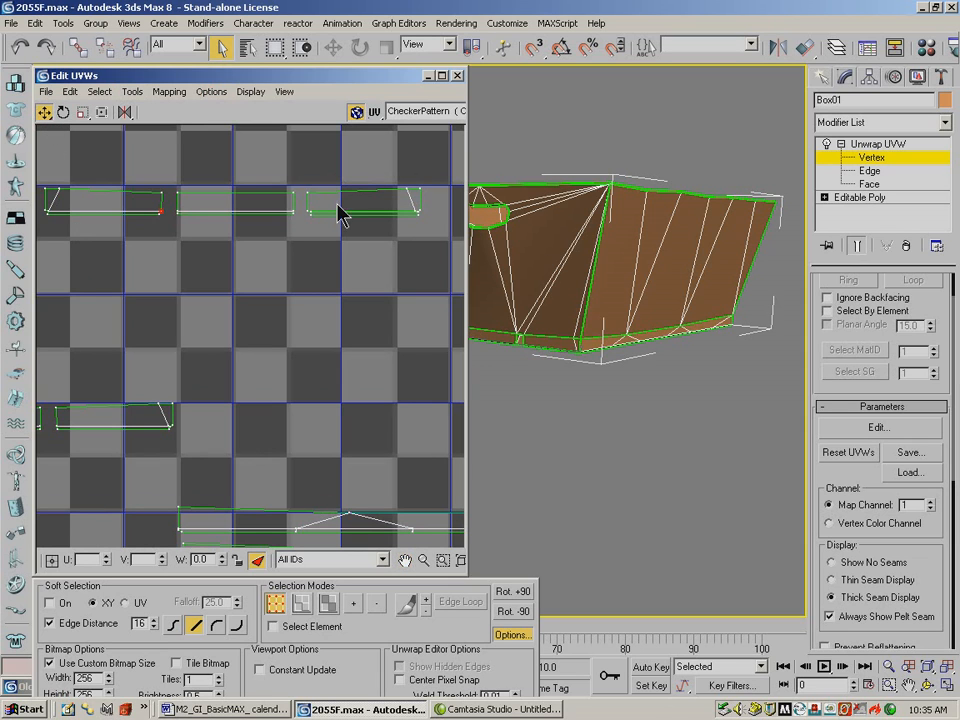
click(310, 213)
click(128, 92)
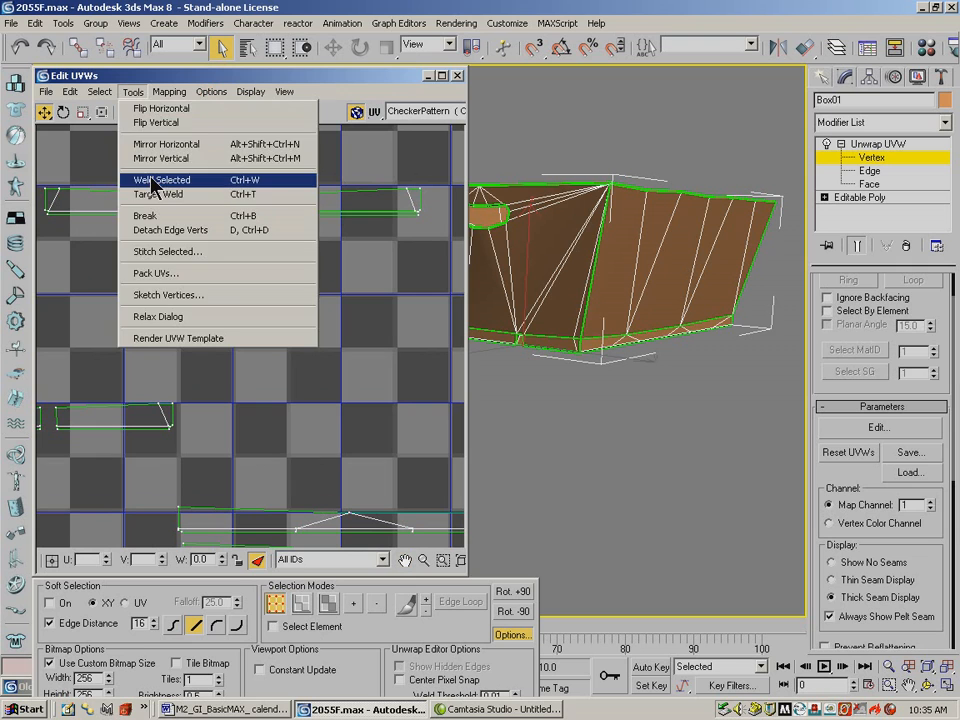
click(156, 181)
drag(417, 214, 418, 216)
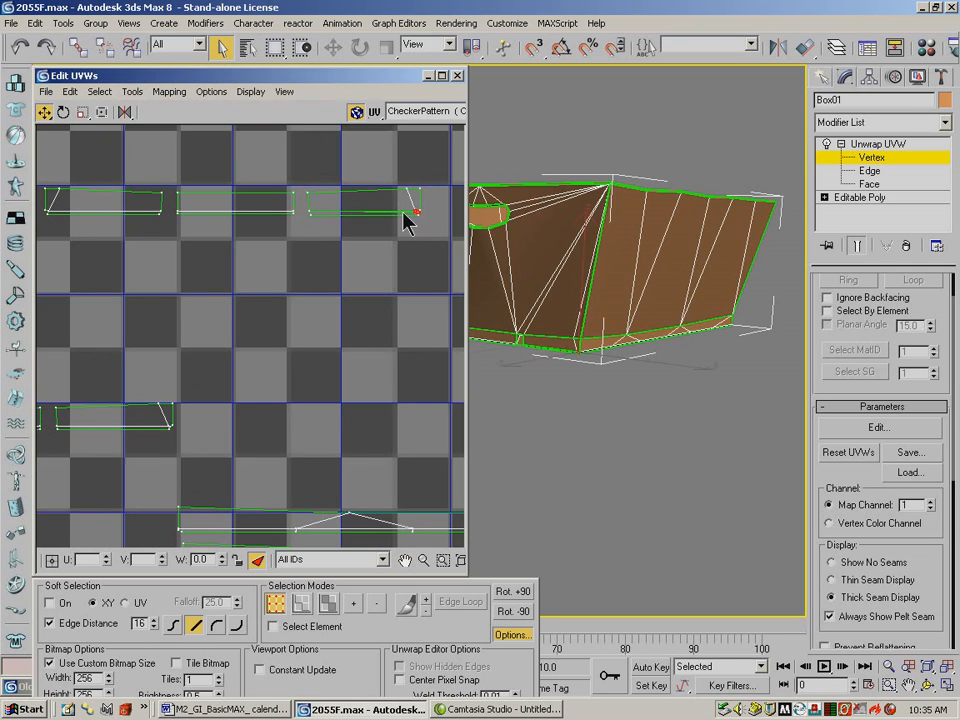
click(133, 91)
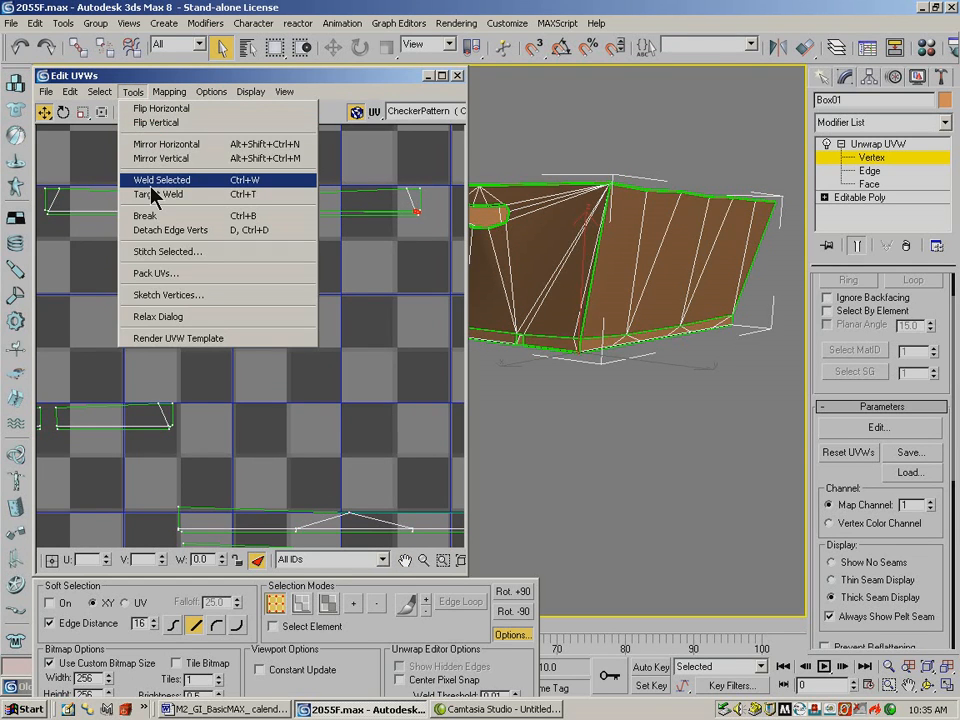
click(150, 183)
click(451, 281)
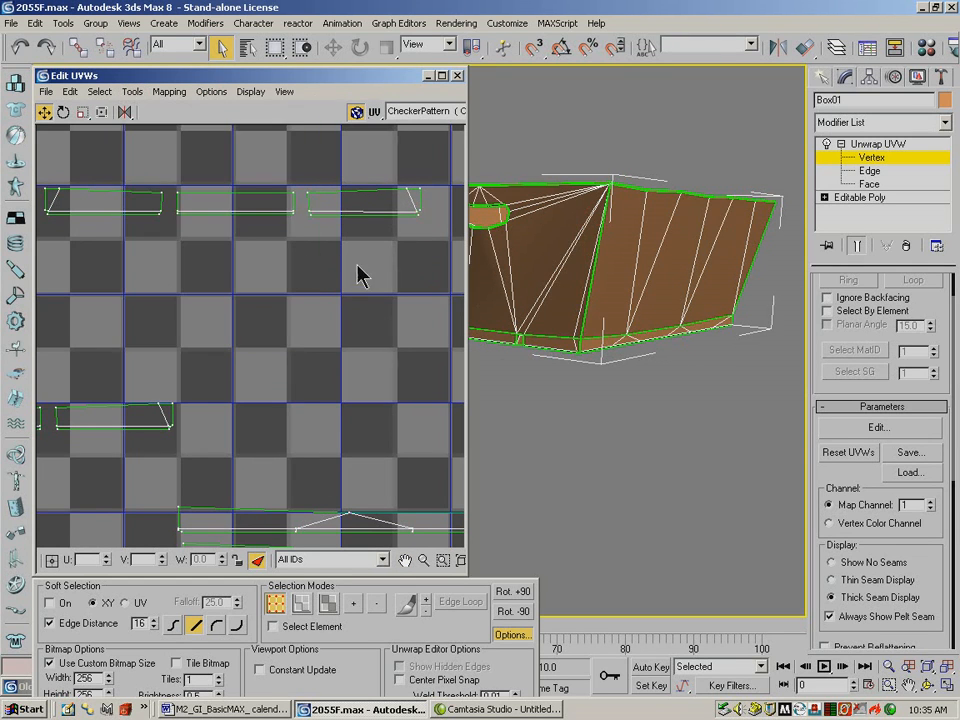
Switch to face selection and move the upper row of three boards directly beneath the lower row at the tile's edge
click(423, 560)
drag(312, 362, 344, 498)
click(45, 113)
drag(209, 268, 375, 317)
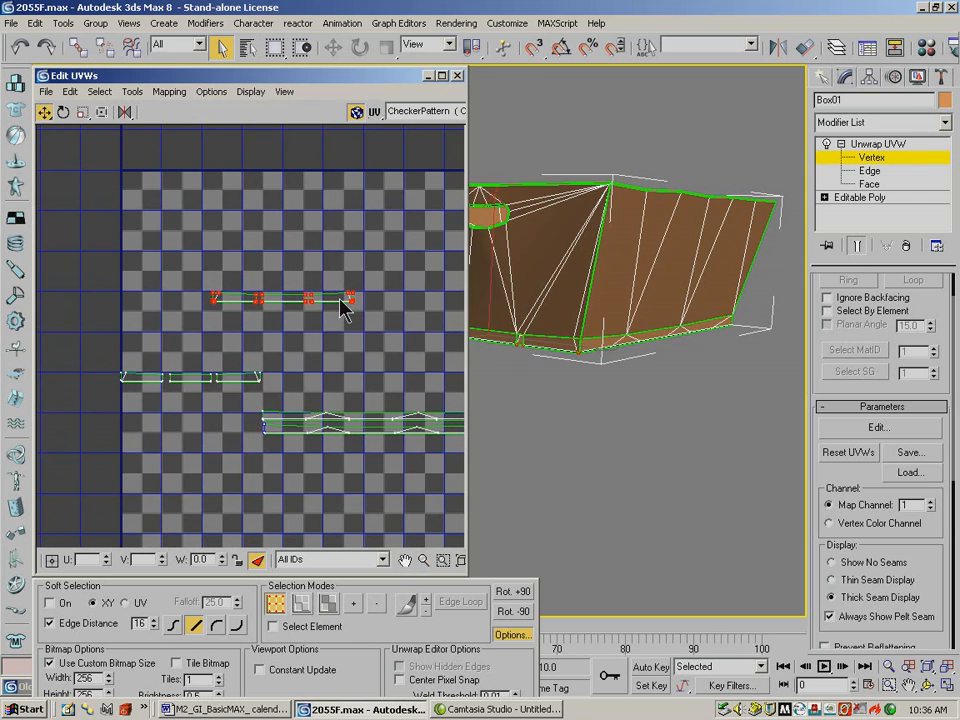
click(328, 603)
drag(208, 274, 414, 326)
drag(347, 296, 100, 396)
Select both rows of short board strips and move them together below the texture tile
drag(358, 367, 359, 380)
click(44, 112)
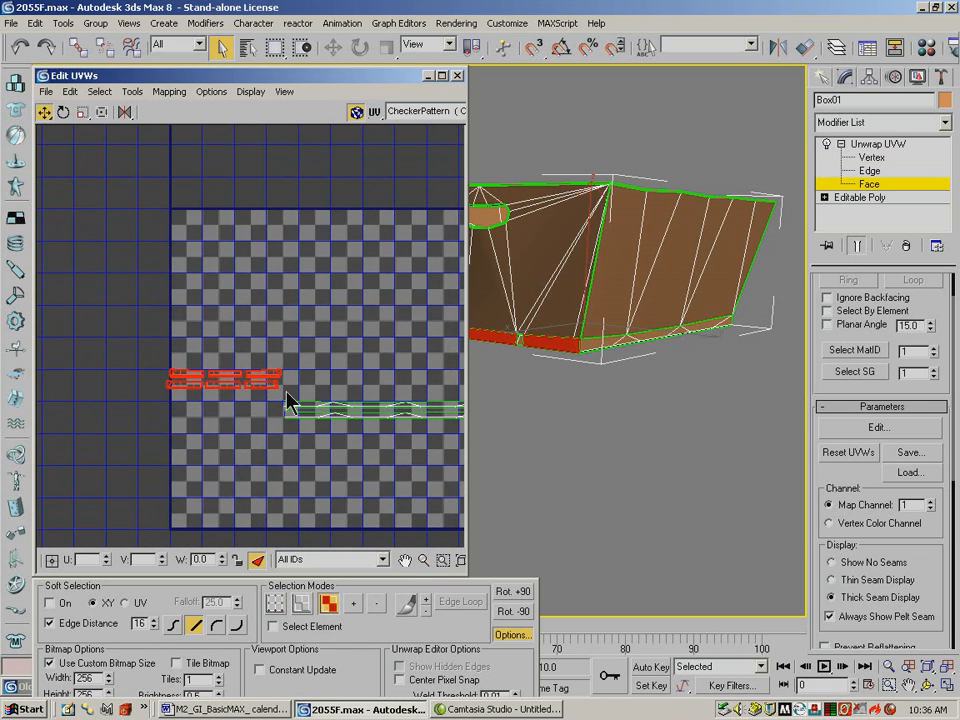
drag(298, 358, 141, 392)
drag(258, 377, 256, 540)
Select the long strips and move them out of the tile to just beneath the short board rows
drag(258, 349, 474, 497)
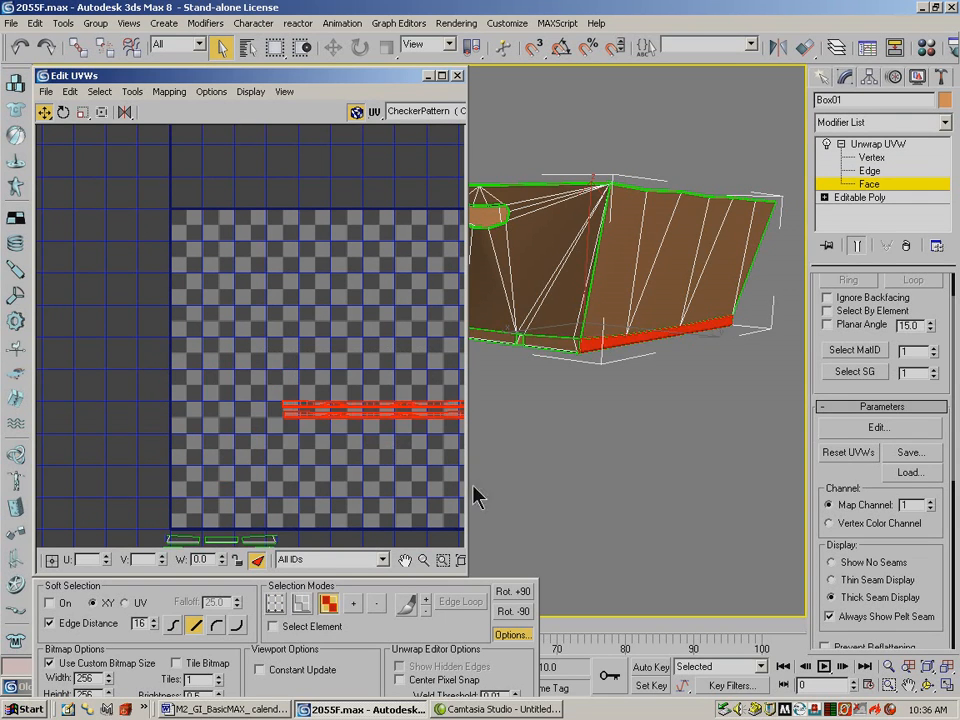
click(405, 561)
drag(318, 399, 84, 535)
click(44, 112)
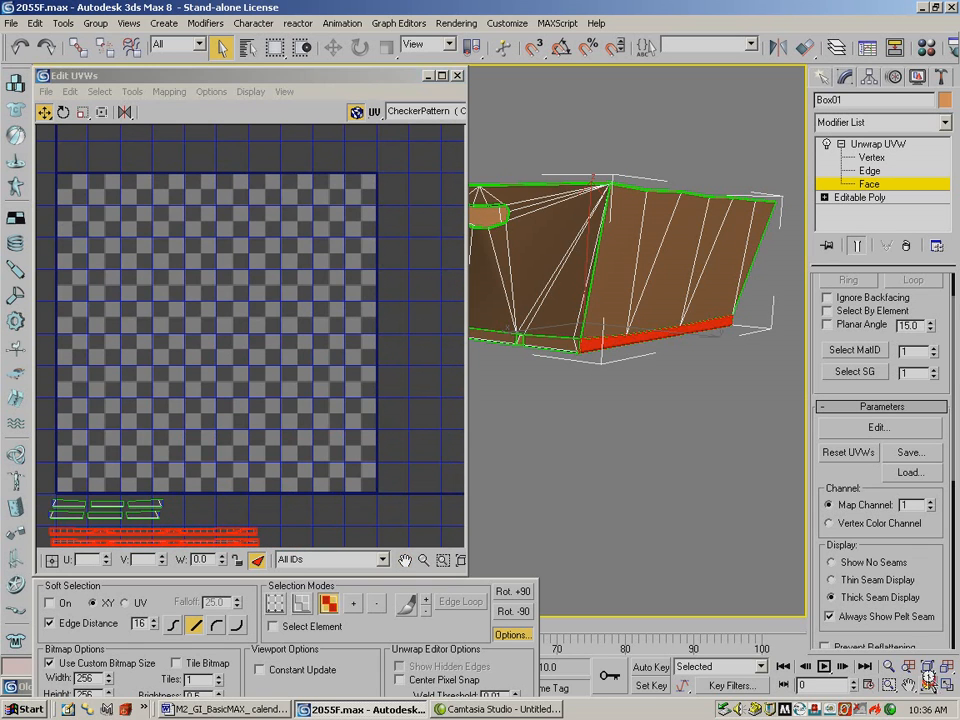
Minimize the UV editor and switch to the four-viewport layout with the crate visible from all sides
alt+middle_drag(542, 291, 700, 282)
click(457, 75)
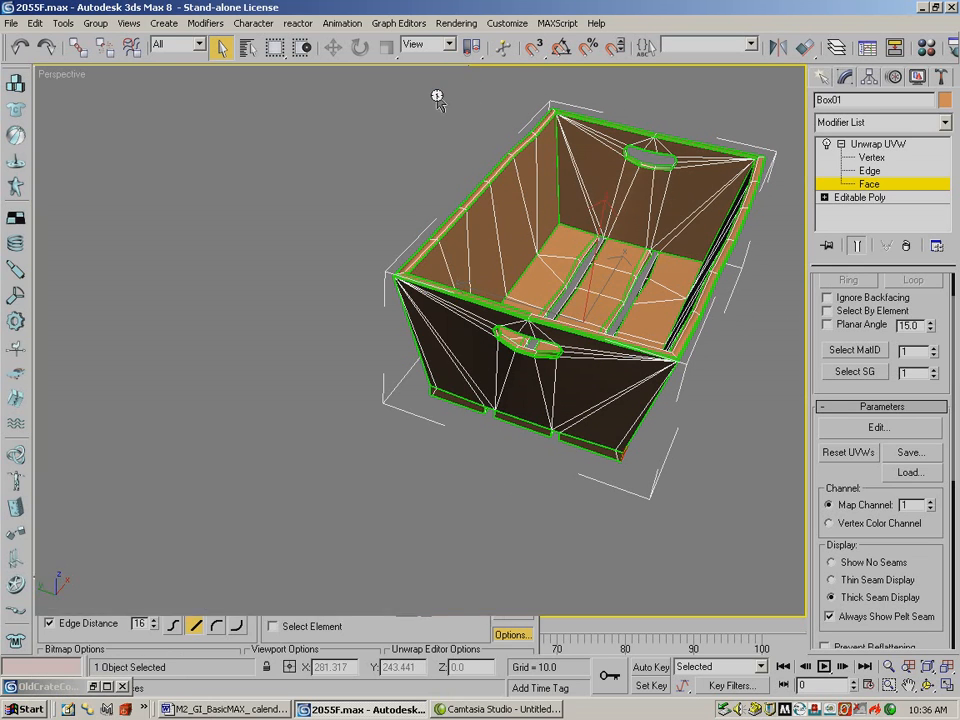
click(909, 425)
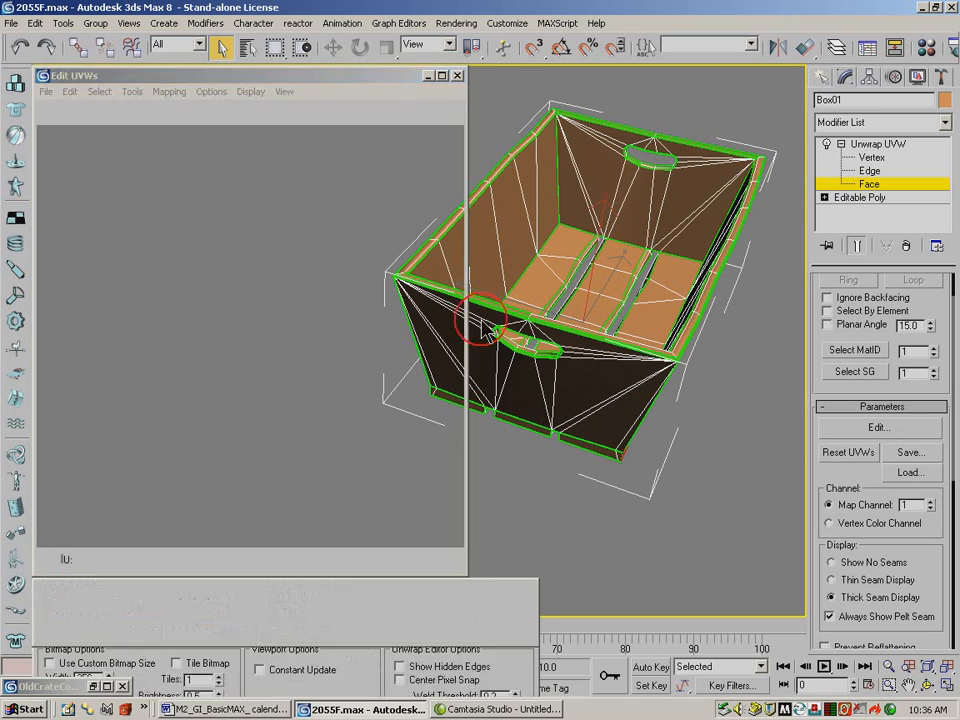
click(424, 79)
click(252, 180)
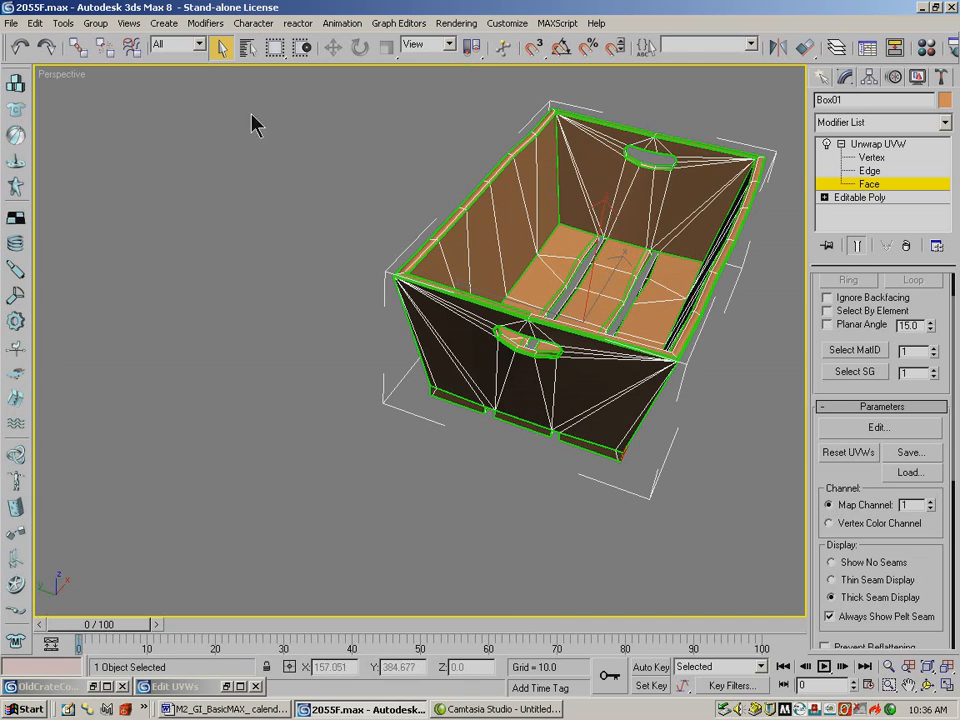
click(948, 685)
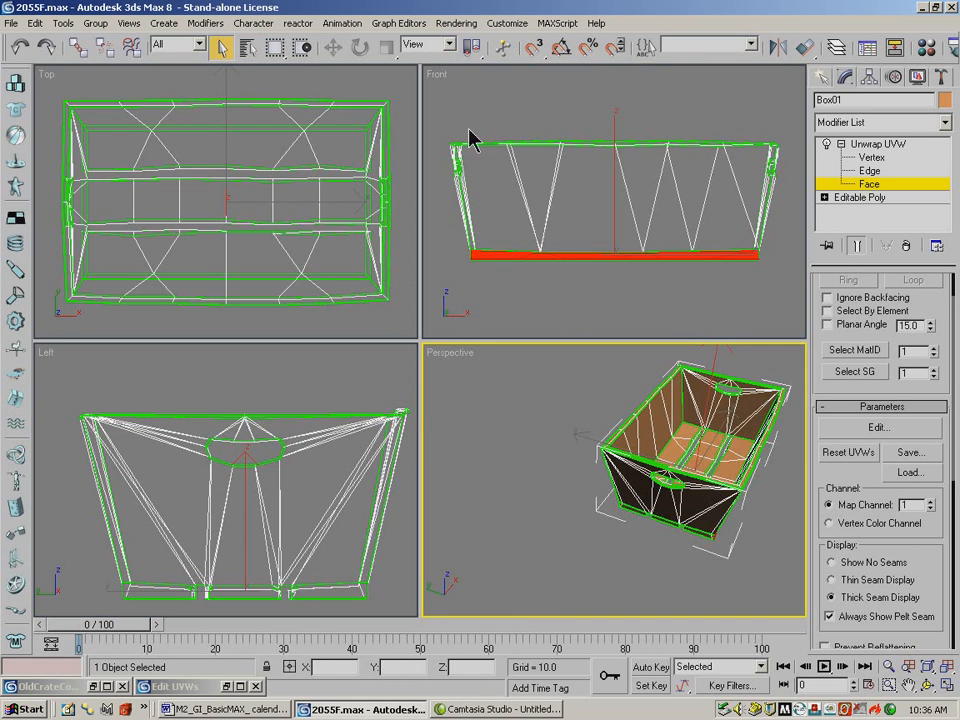
Select the faces of both handled end panels in the Top view and exclude the floor boards between them
drag(404, 167, 356, 236)
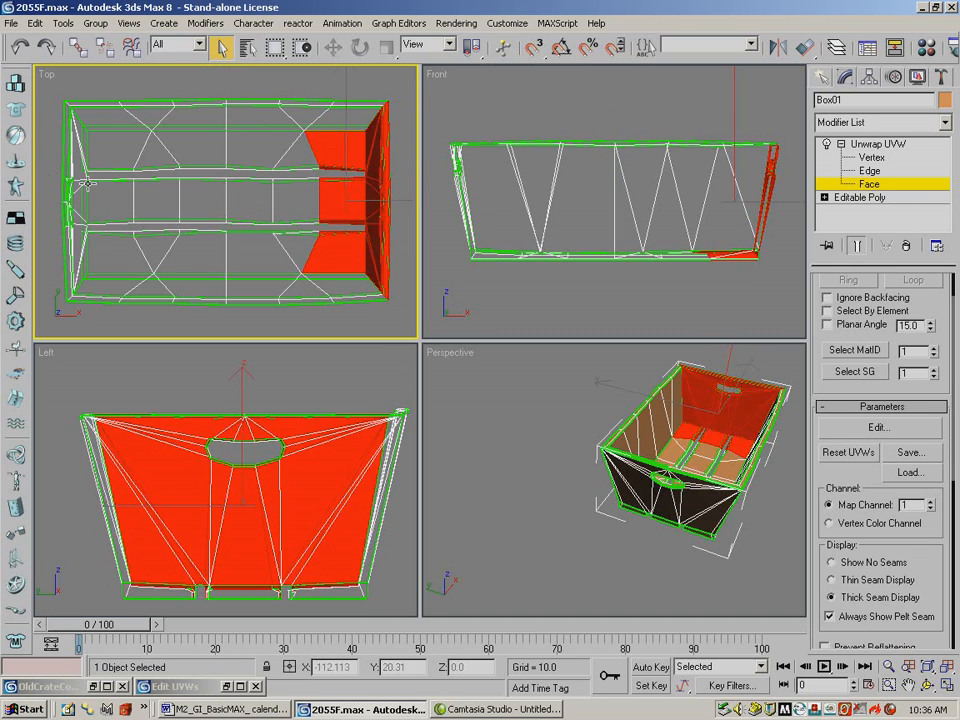
ctrl+drag(41, 166, 122, 243)
alt+drag(186, 89, 109, 362)
alt+drag(281, 105, 326, 350)
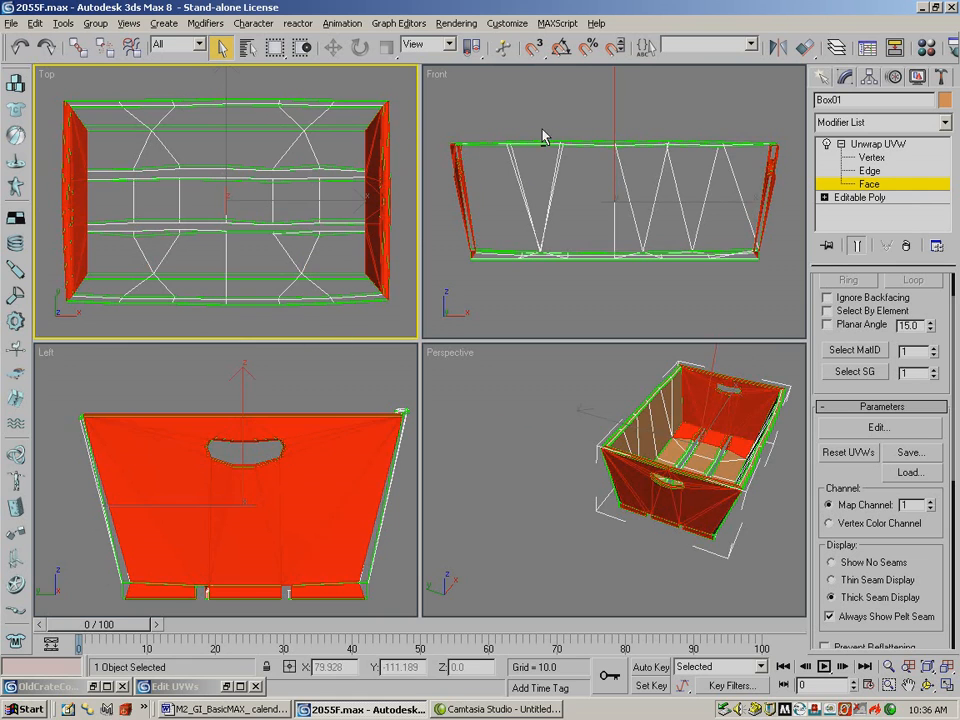
Reduce the selection to the inner rim faces of the two handle holes and restore the UV editor
right_click(540, 207)
alt+drag(437, 208, 508, 262)
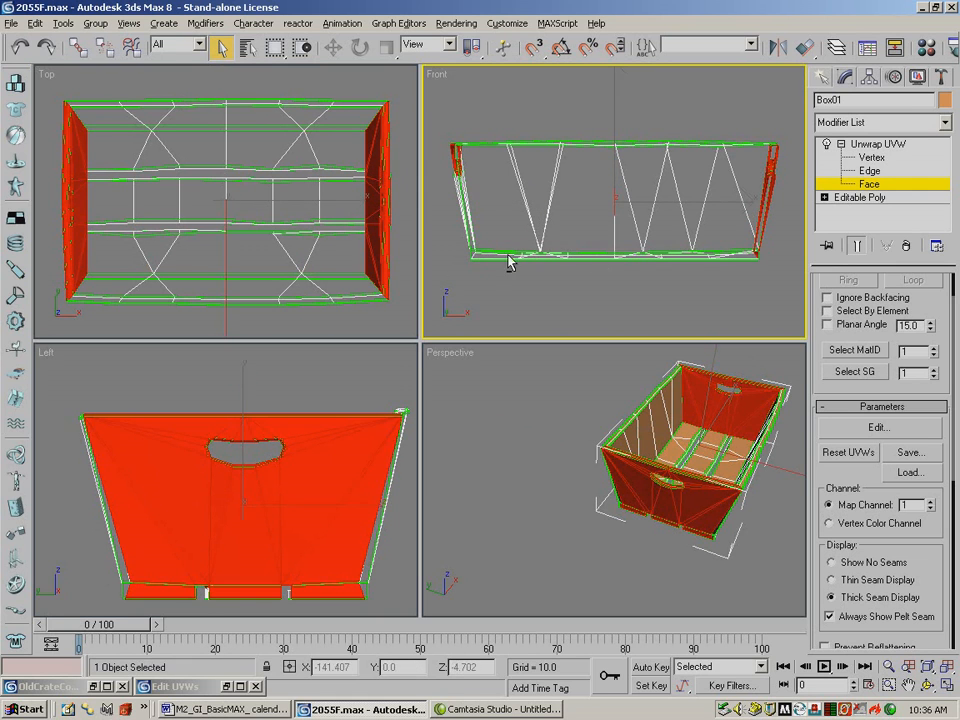
alt+drag(690, 293, 811, 211)
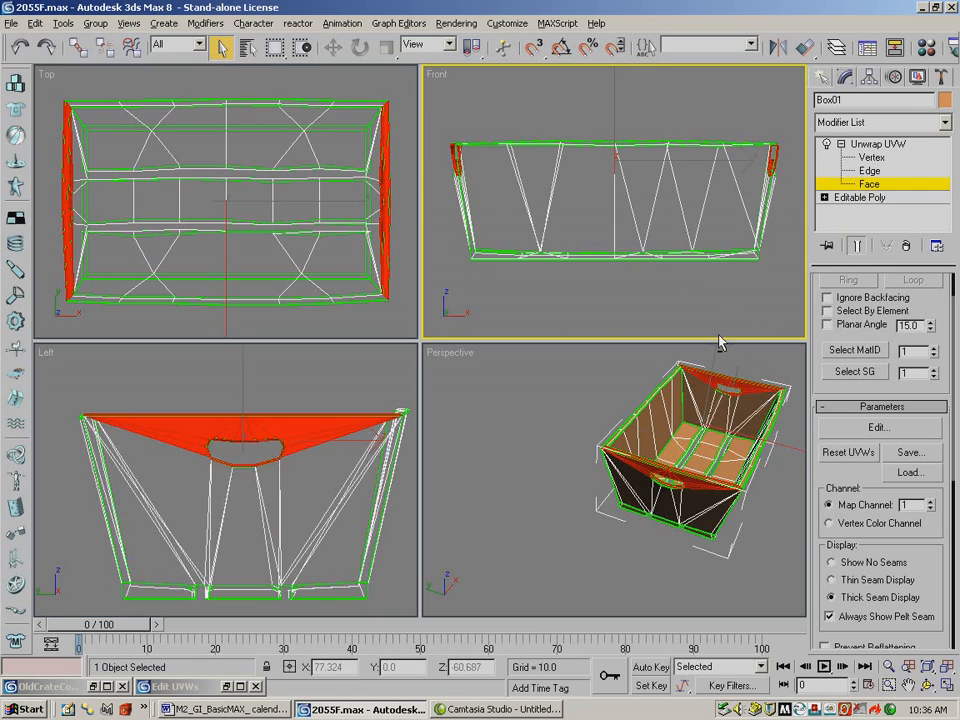
right_click(391, 483)
alt+drag(358, 426, 268, 392)
alt+drag(131, 380, 358, 427)
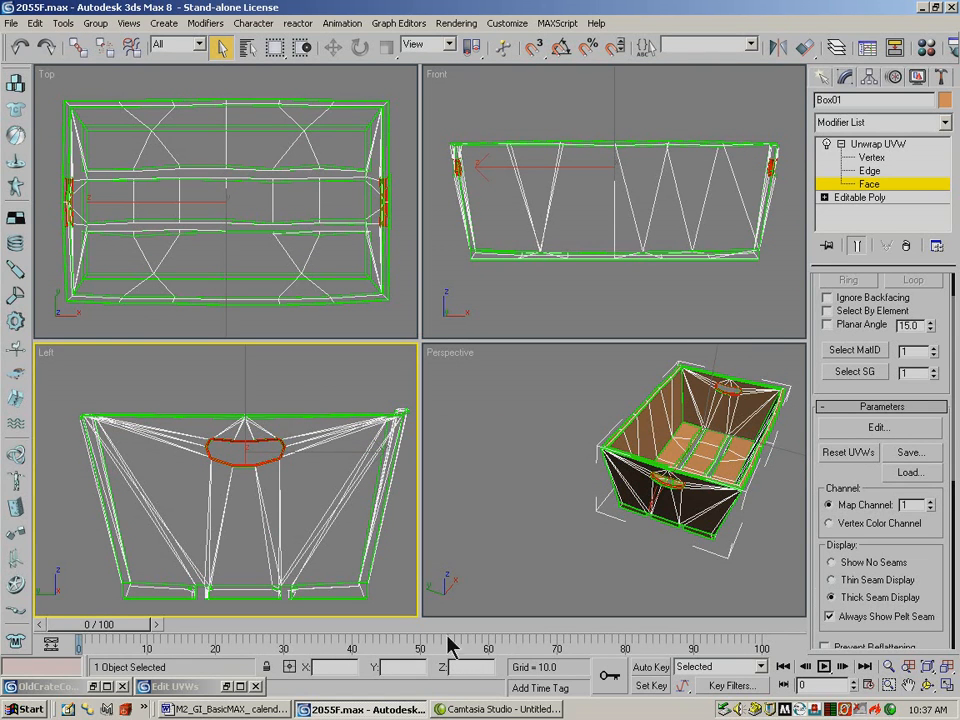
click(226, 687)
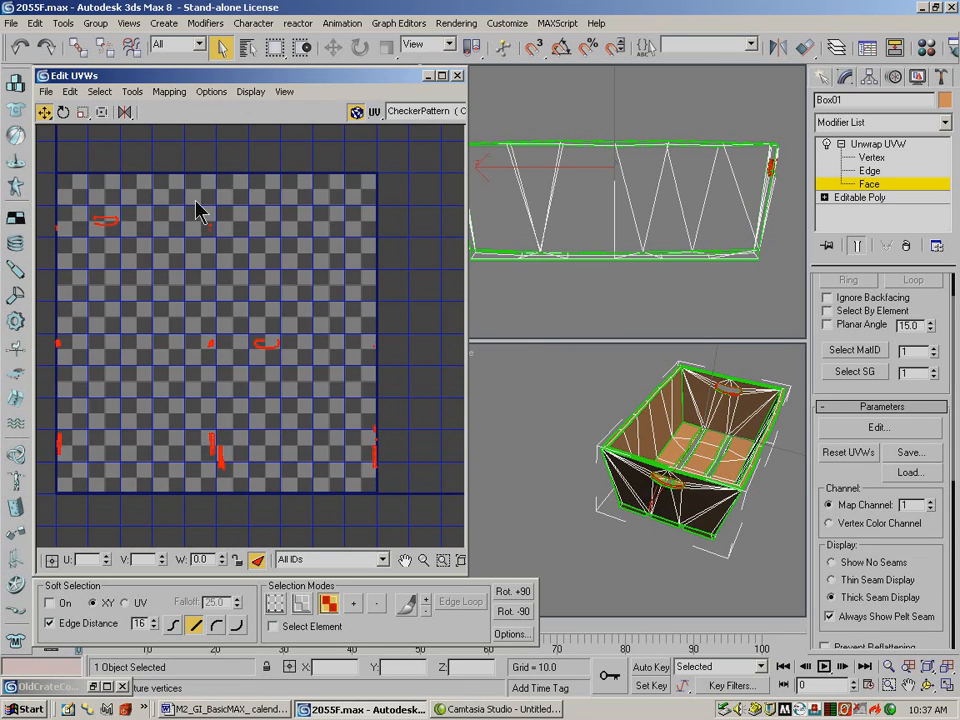
Try normal mapping the handle-hole rim faces with Box Mapping
click(130, 91)
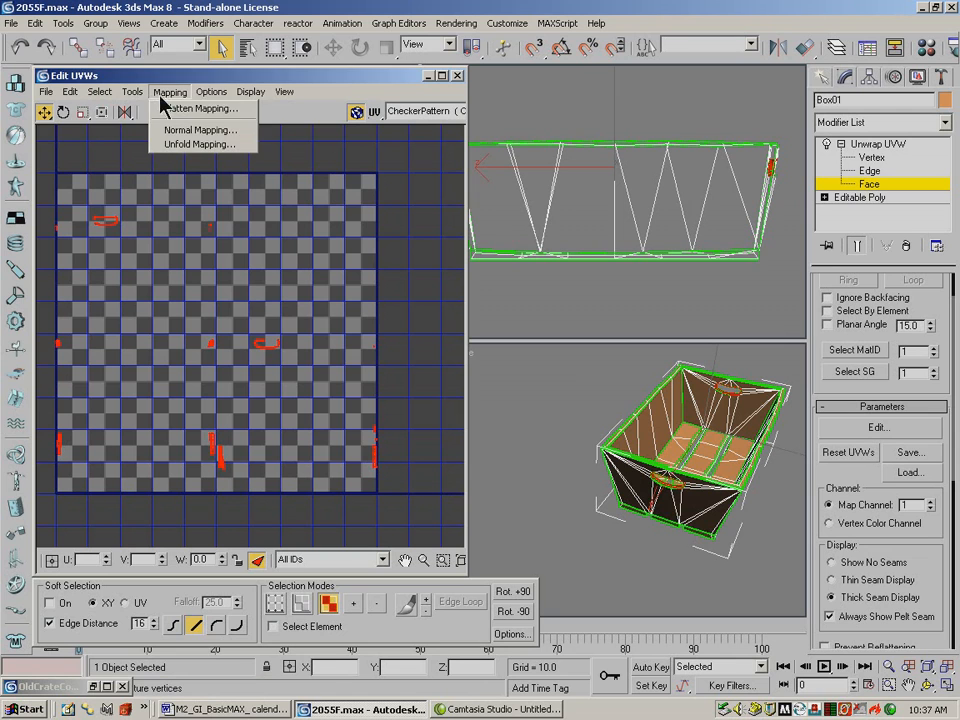
click(173, 133)
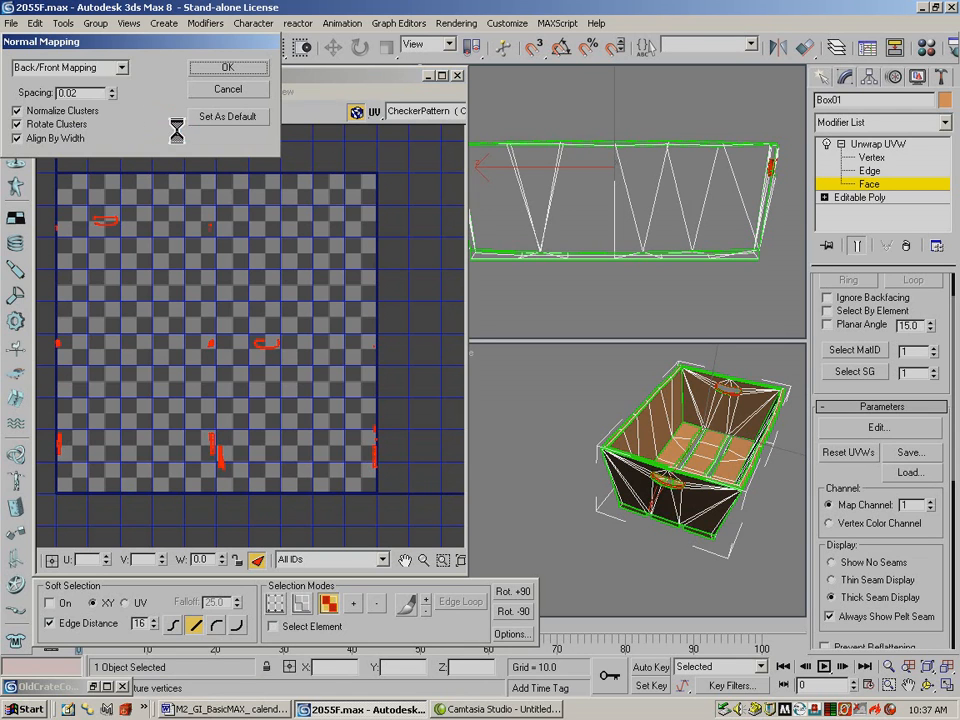
click(121, 67)
click(62, 127)
click(218, 66)
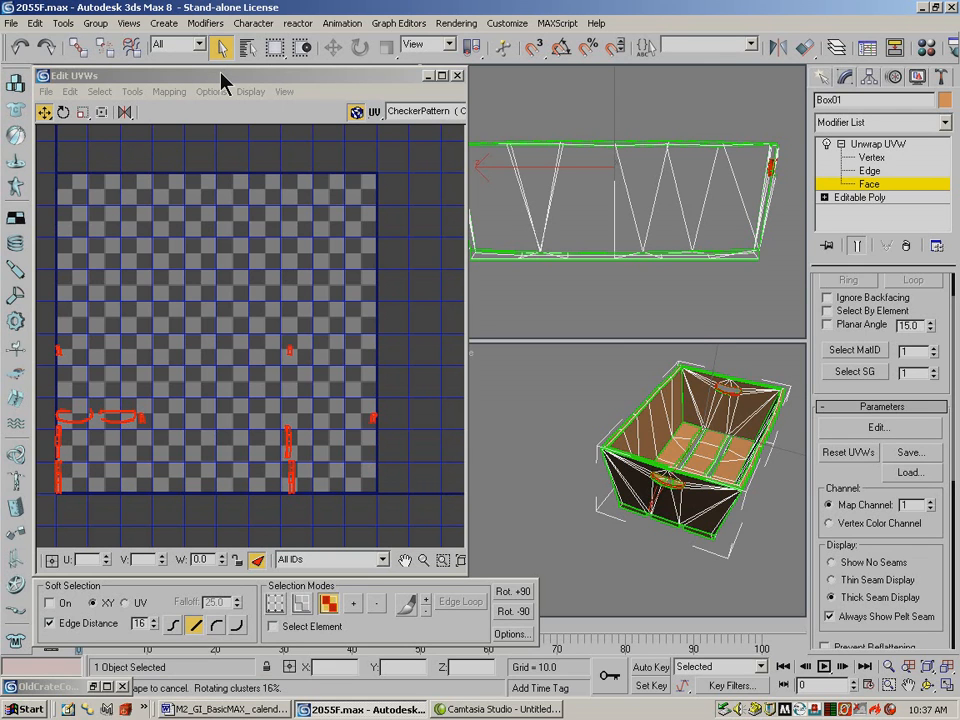
Try normal mapping the handle-hole rim faces with Left/Right Mapping
click(130, 92)
mouse_move(99, 93)
mouse_move(168, 92)
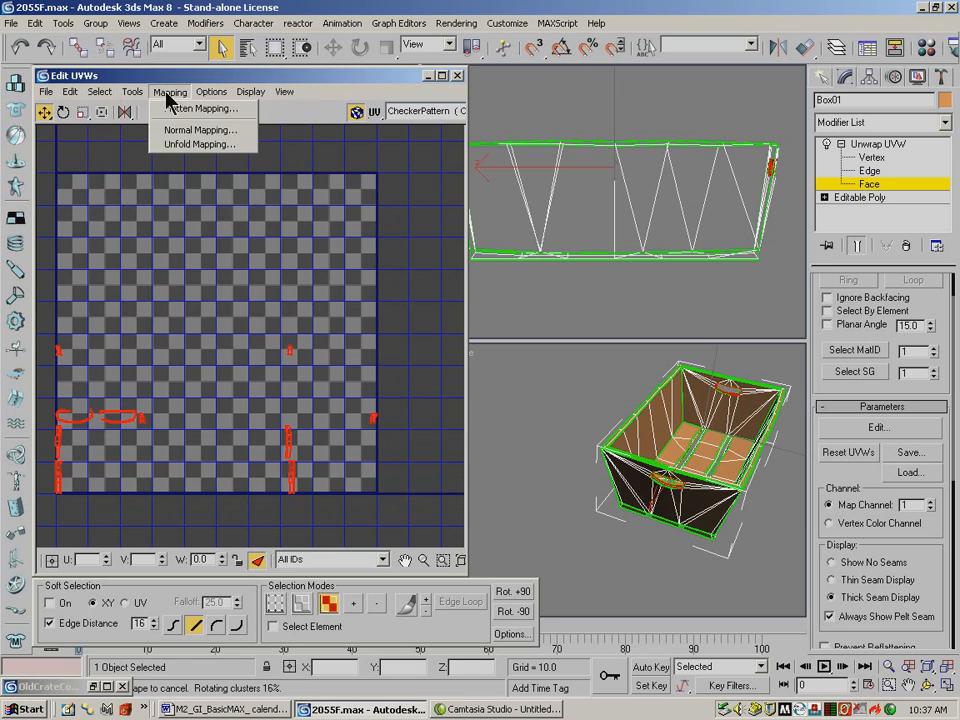
click(175, 128)
click(121, 68)
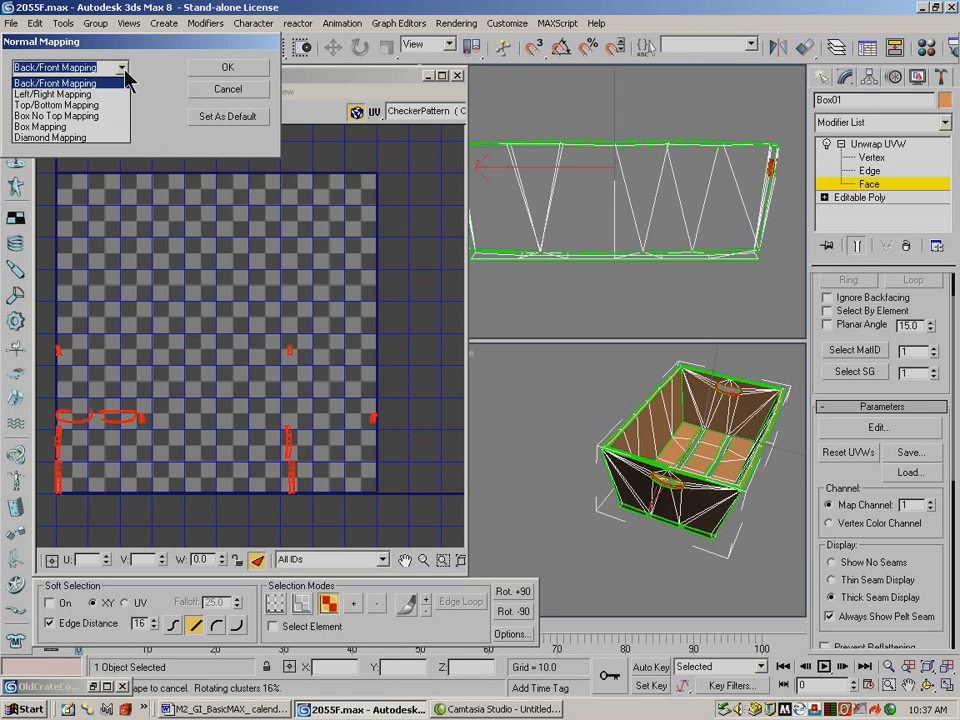
click(80, 93)
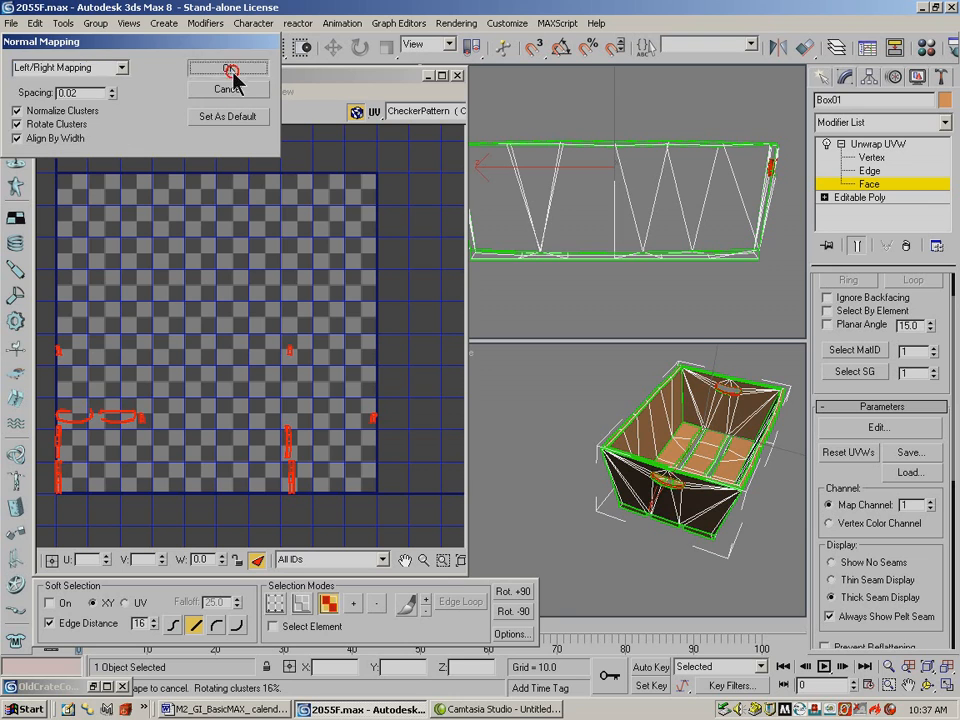
click(228, 67)
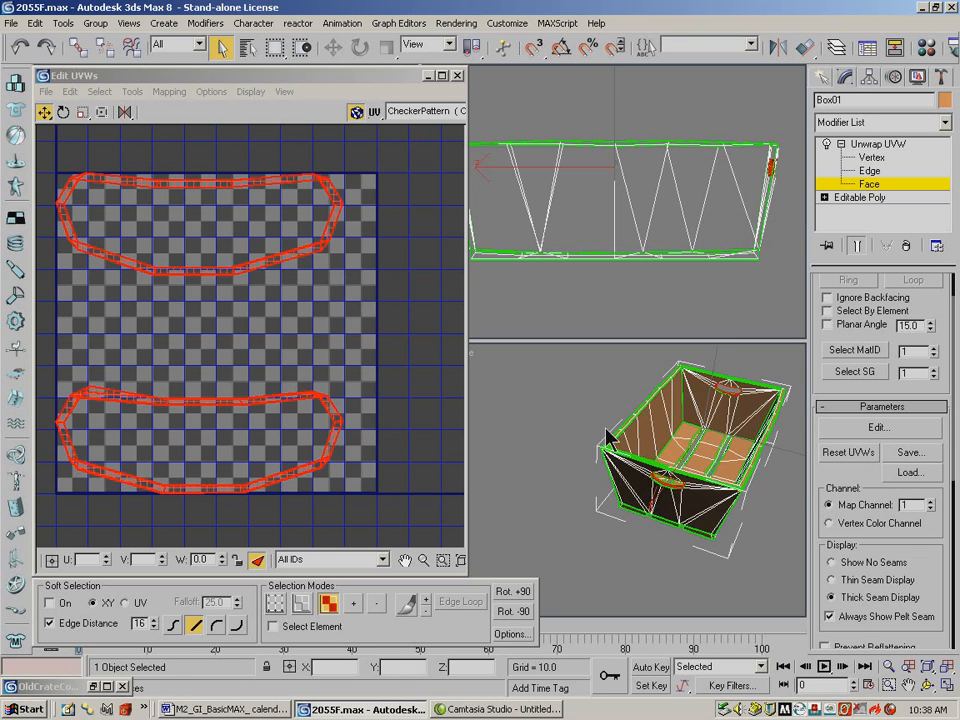
Normal map the handle-hole rim faces with Top/Bottom Mapping at 0.02 spacing
click(130, 91)
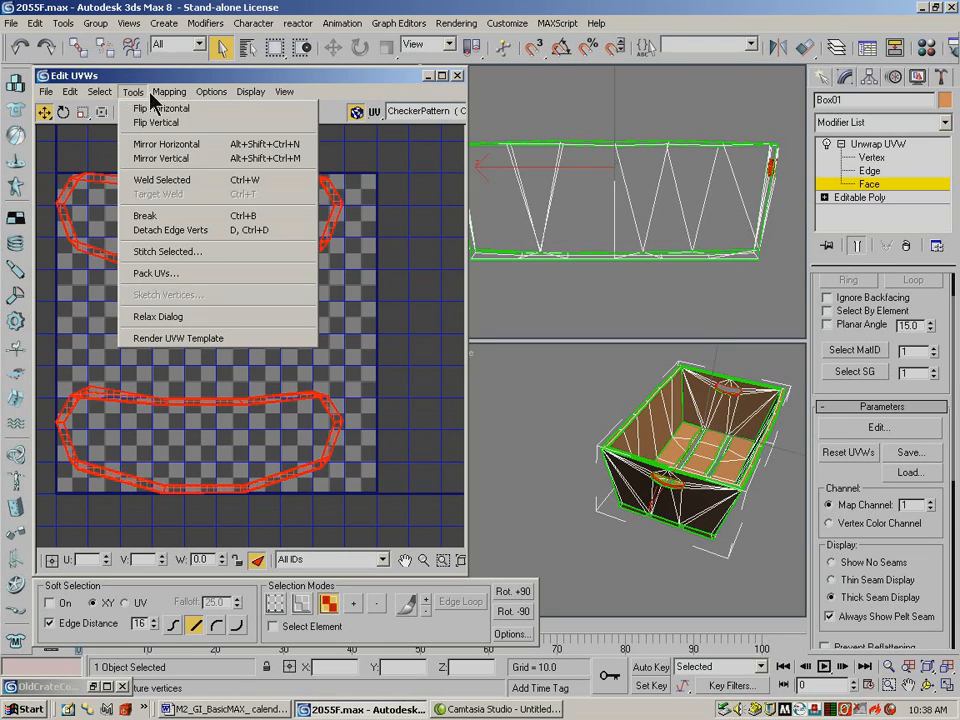
mouse_move(169, 91)
click(162, 126)
click(121, 67)
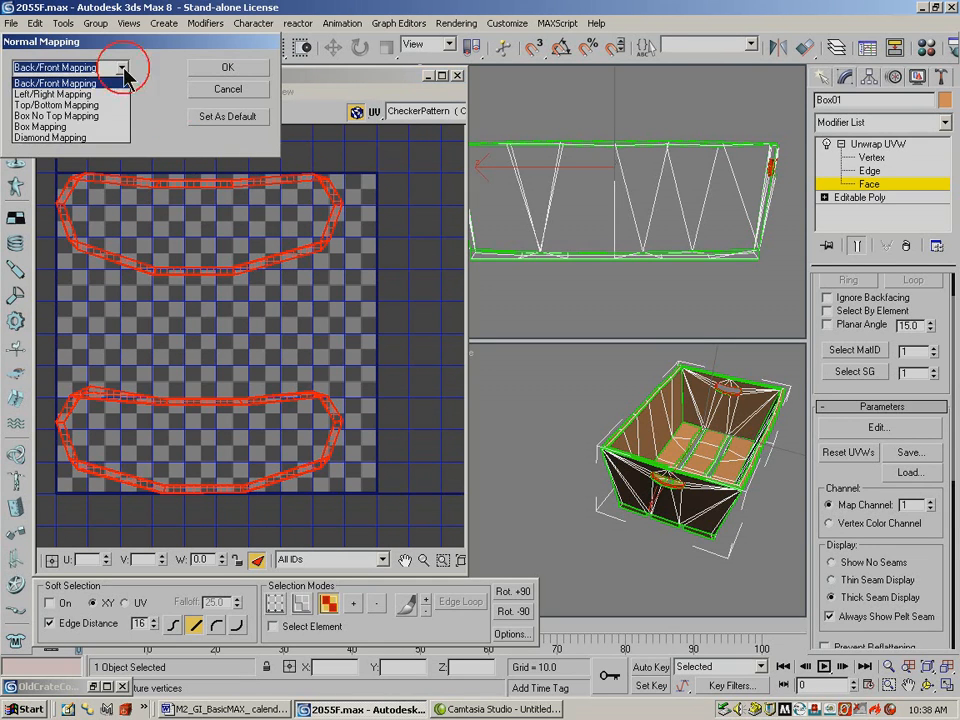
click(60, 104)
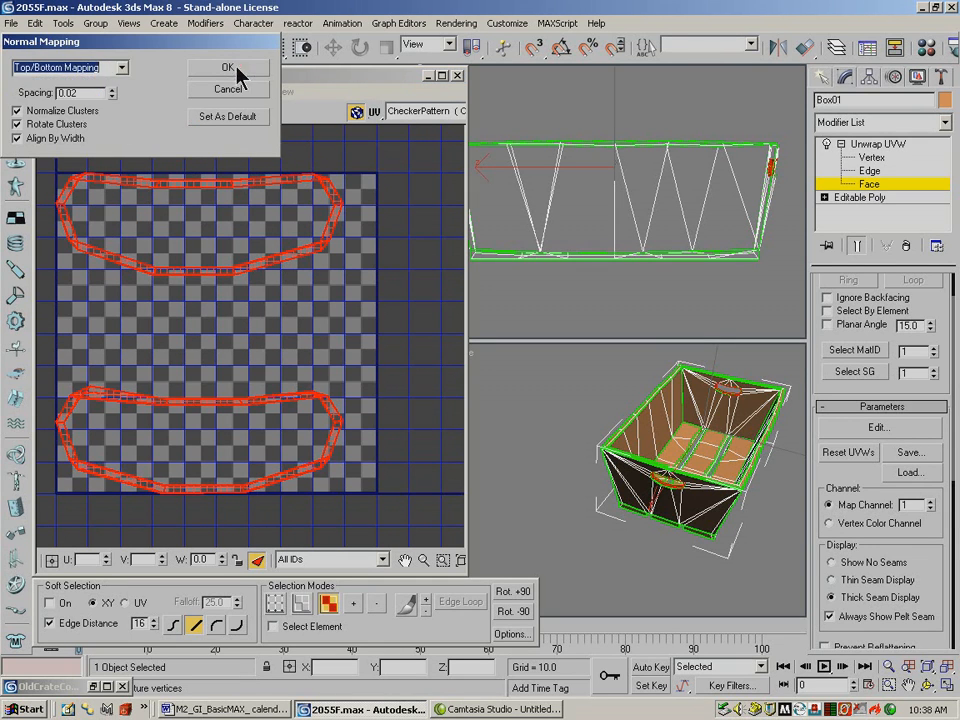
click(180, 62)
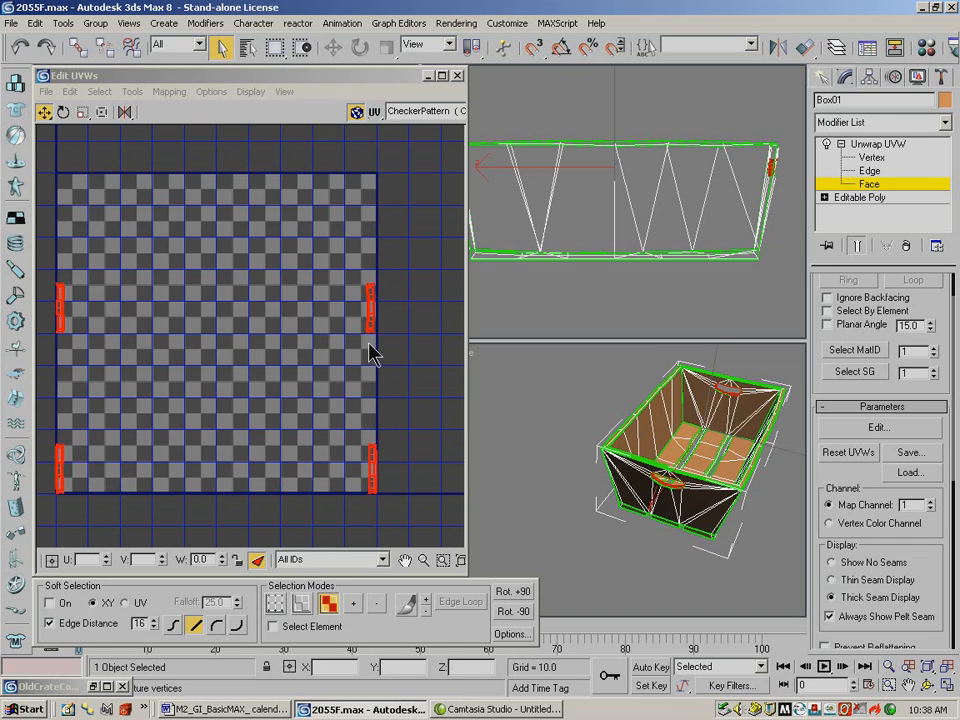
Move three of the rim strips beside the fourth to form a row in the tile's lower-right corner
click(374, 330)
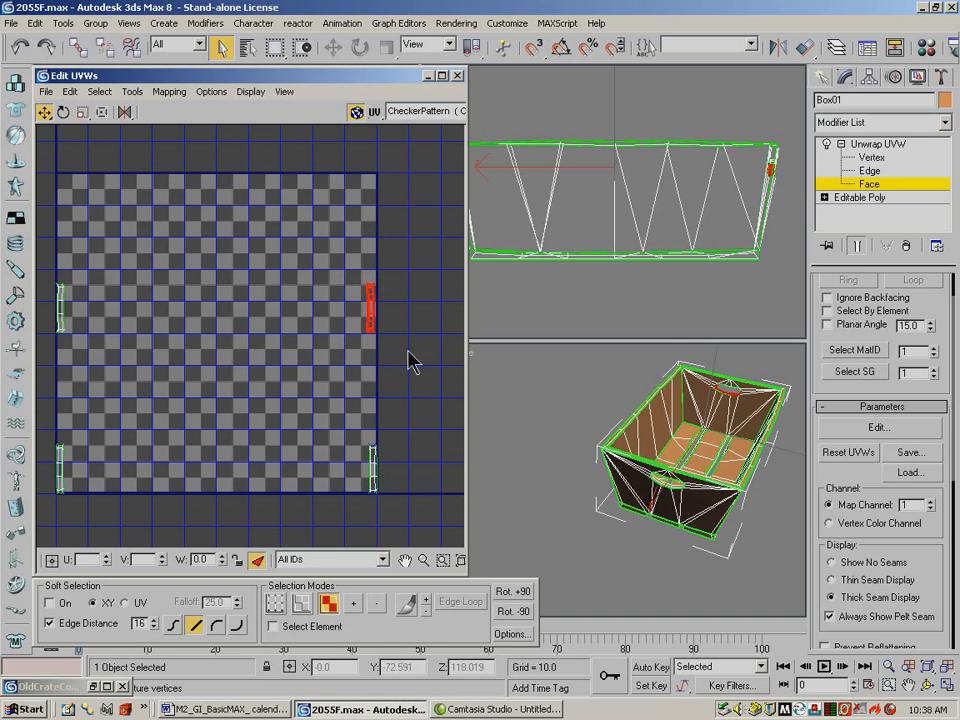
drag(371, 310, 356, 470)
click(60, 305)
drag(60, 305, 334, 465)
click(60, 466)
drag(60, 466, 314, 468)
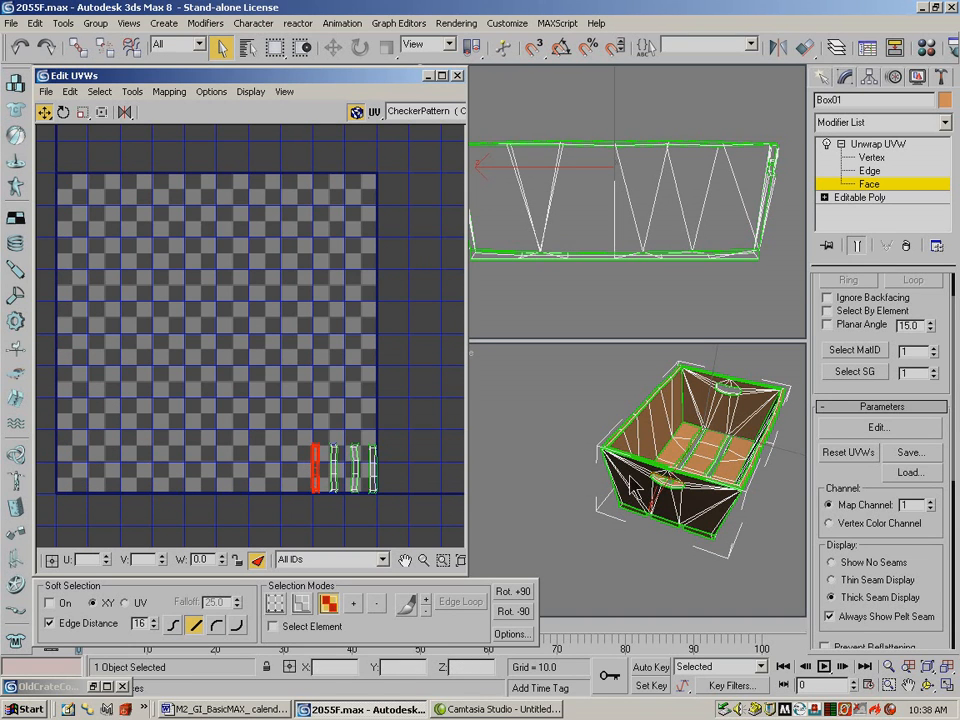
Examine the front handle hole on the crate and the row of four rim strips up close
right_click(790, 516)
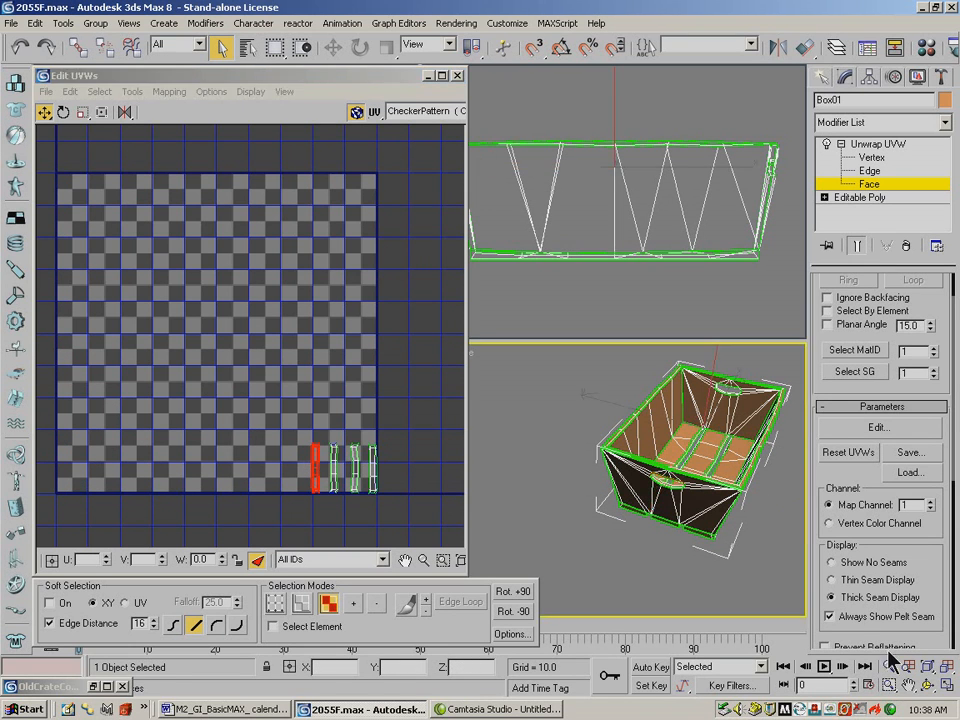
key(alt+w)
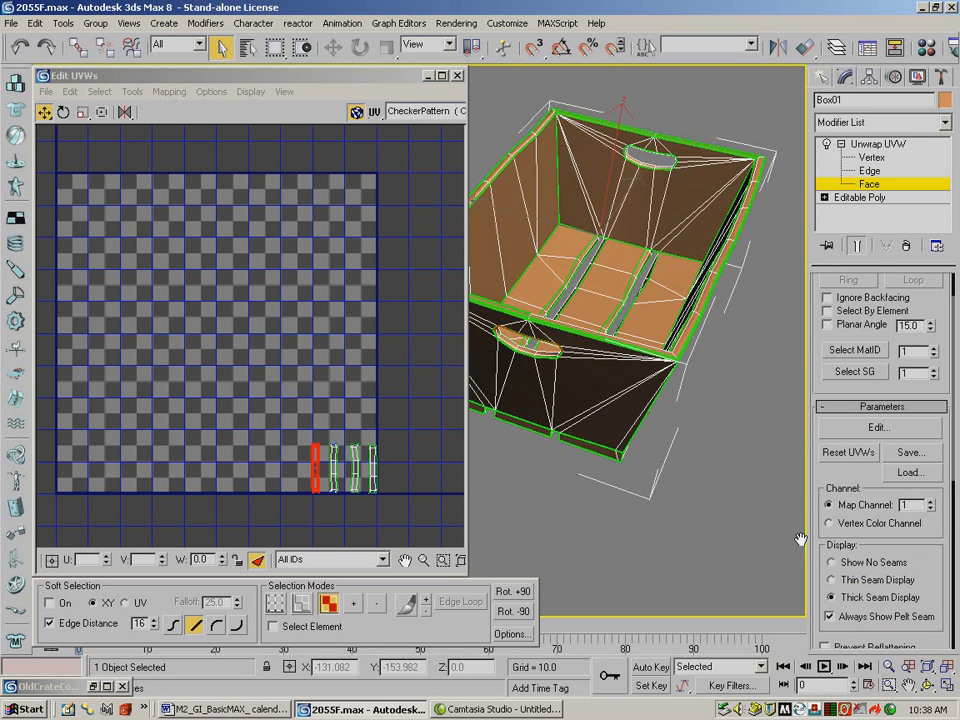
click(889, 668)
drag(640, 510, 626, 405)
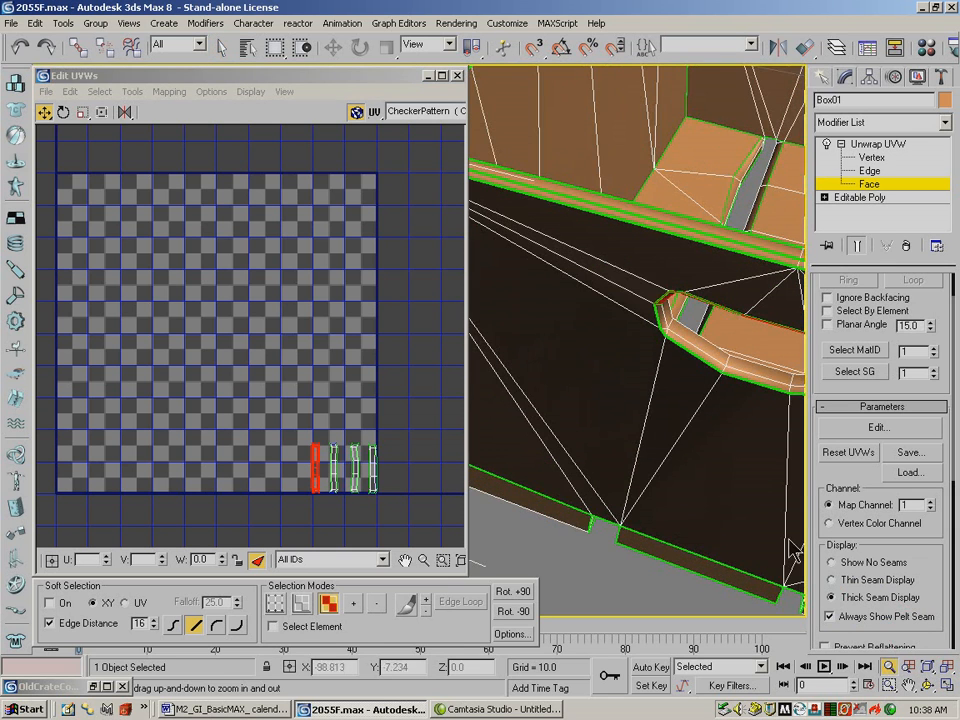
click(927, 686)
drag(649, 294, 615, 218)
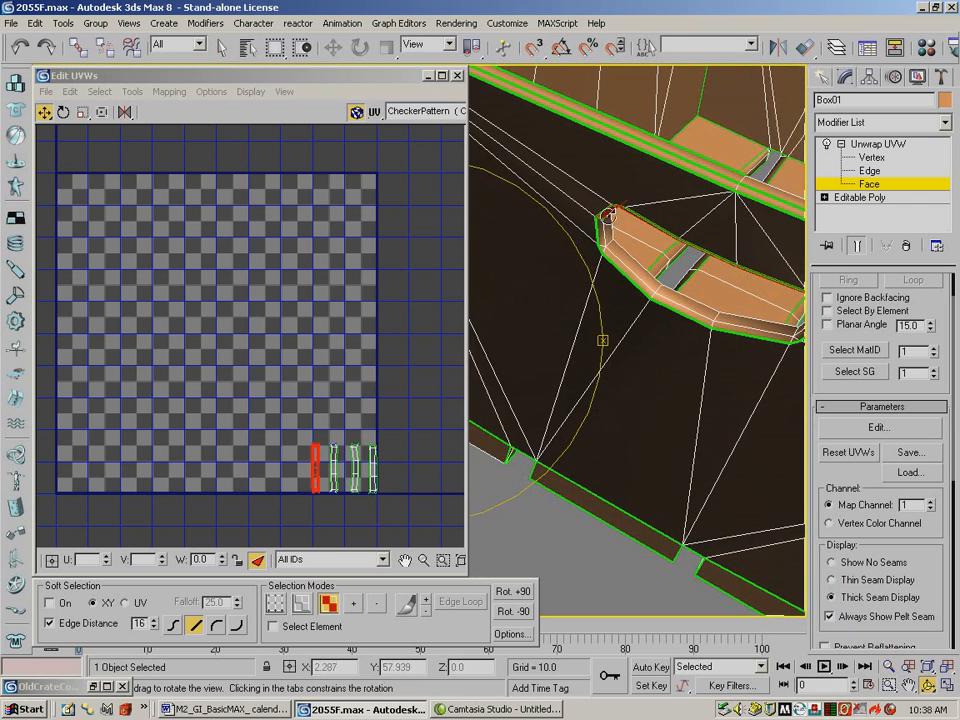
click(443, 560)
drag(294, 447, 406, 516)
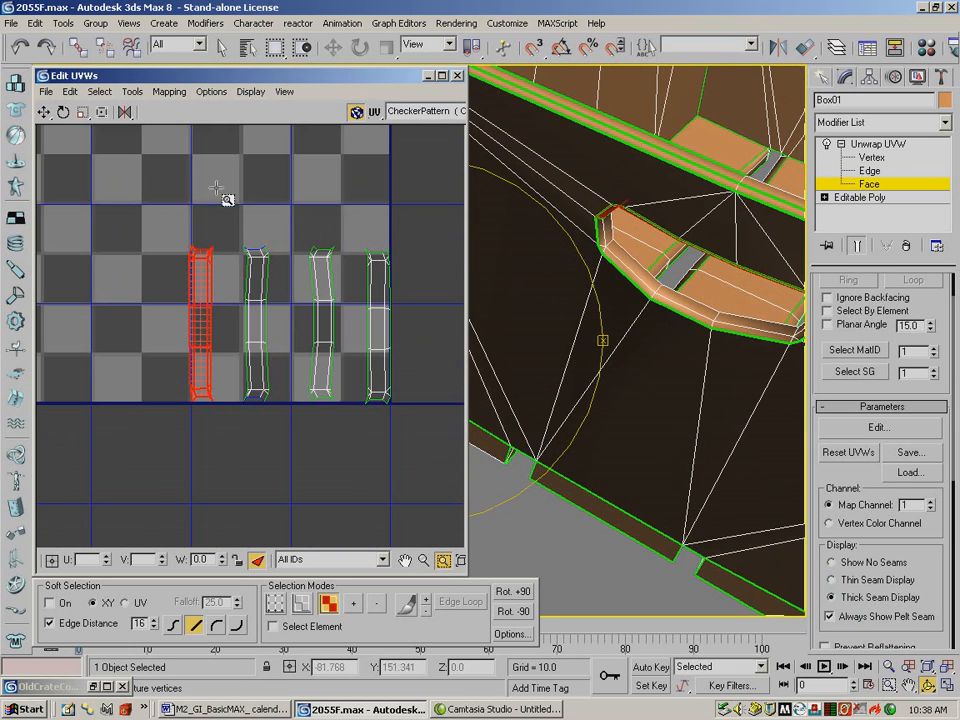
Switch to vertex selection and move the upper end vertices of all four rim strips upward to lengthen their end faces
click(275, 603)
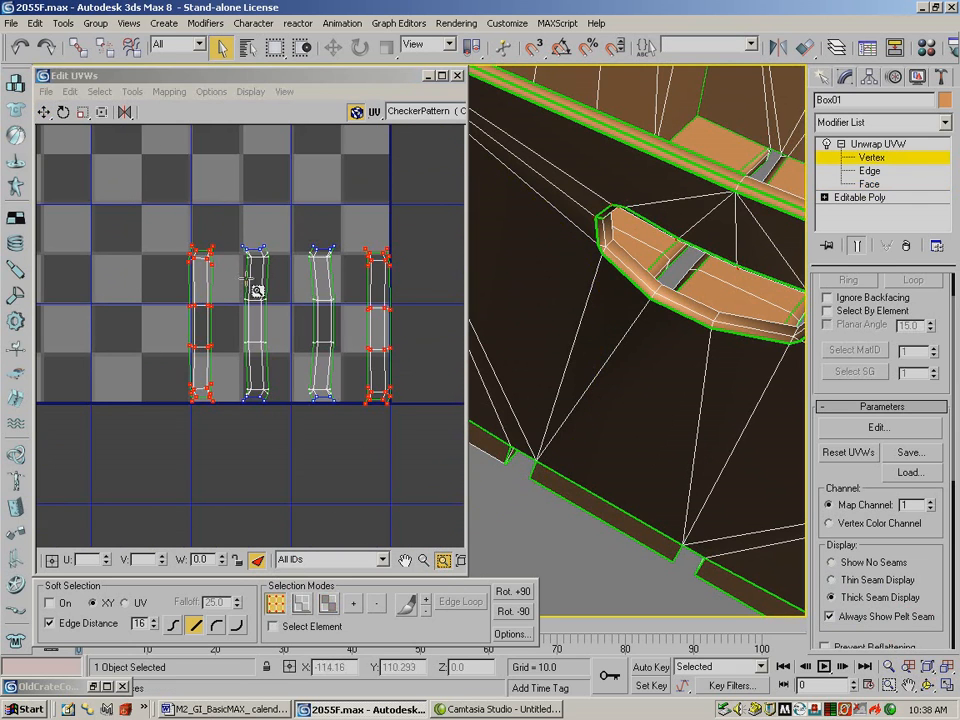
click(44, 113)
drag(231, 226, 270, 250)
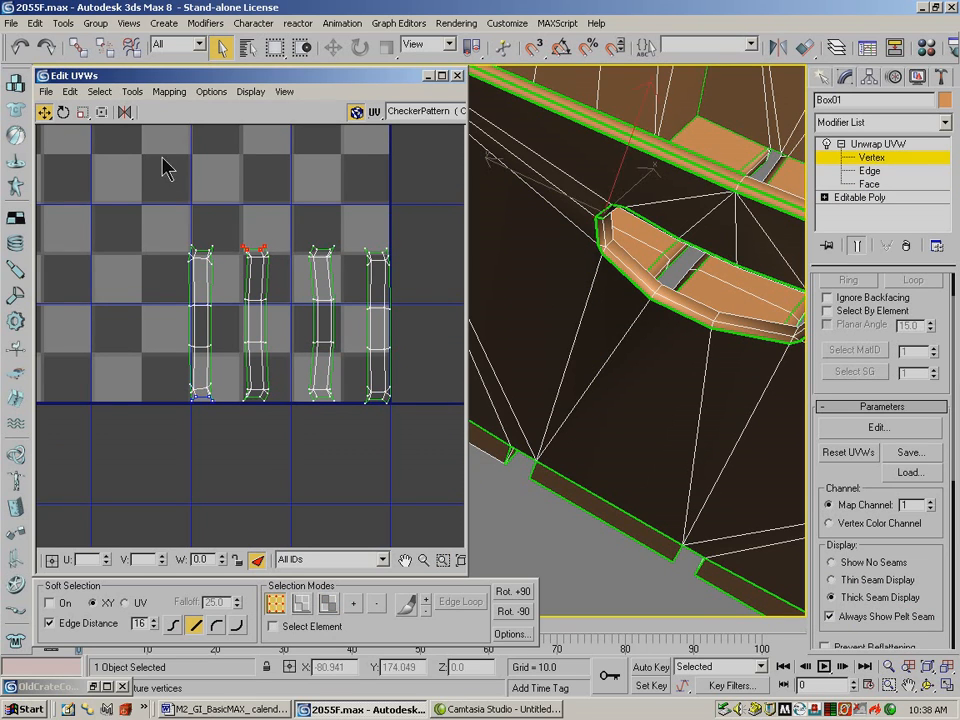
ctrl+drag(188, 224, 236, 262)
ctrl+drag(303, 234, 406, 261)
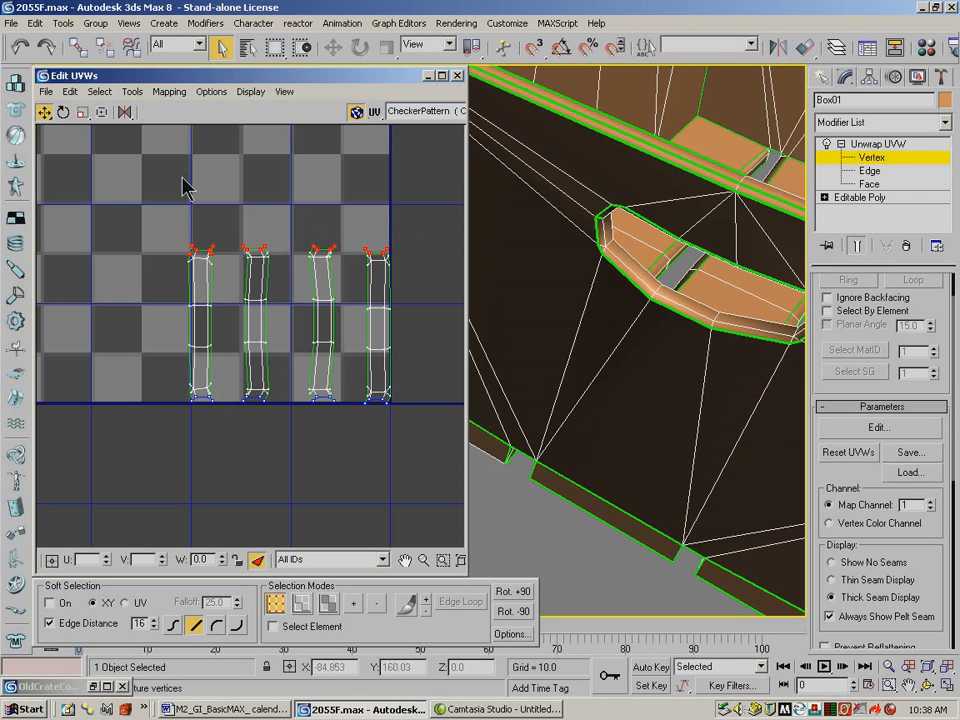
drag(265, 250, 265, 238)
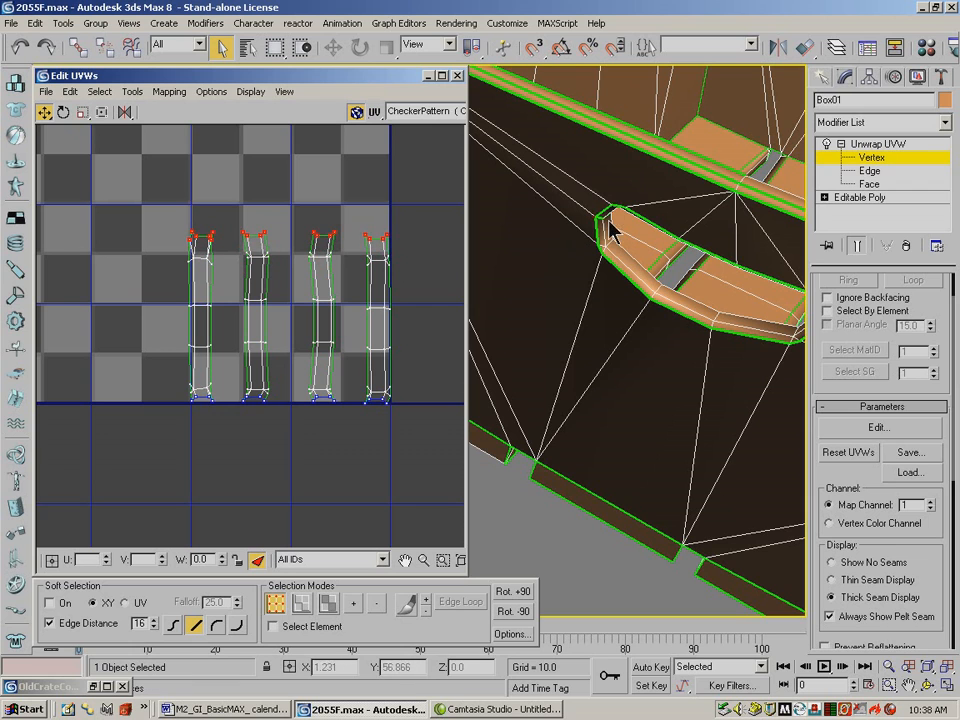
Move the lower end vertices of all four rim strips slightly down past the tile edge, then clear the selection
drag(361, 422, 402, 399)
ctrl+drag(303, 423, 349, 401)
ctrl+drag(228, 424, 276, 399)
ctrl+drag(176, 423, 345, 409)
click(251, 444)
Adjust the end vertices of the rim strips one strip at a time to square up their end faces
drag(354, 434, 389, 421)
drag(397, 226, 362, 246)
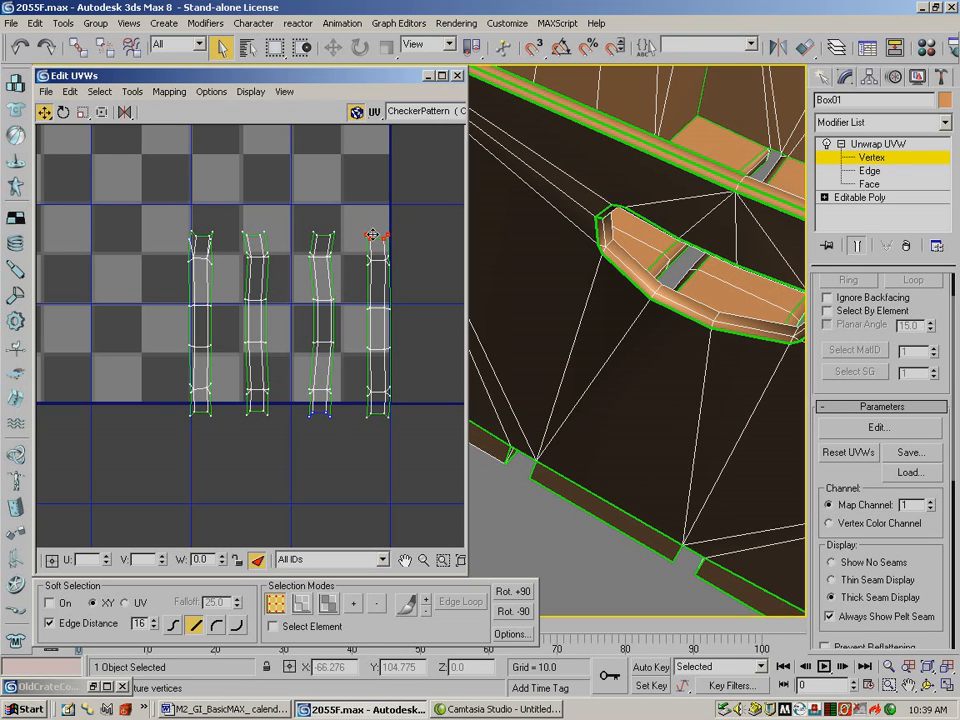
drag(306, 246, 340, 226)
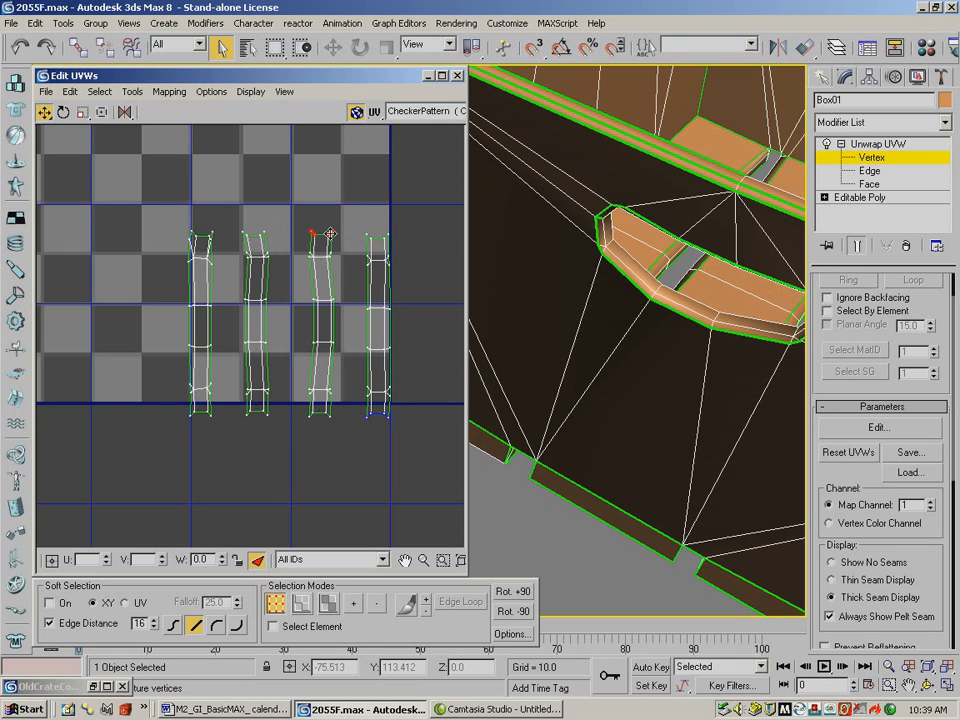
drag(278, 222, 211, 239)
click(228, 239)
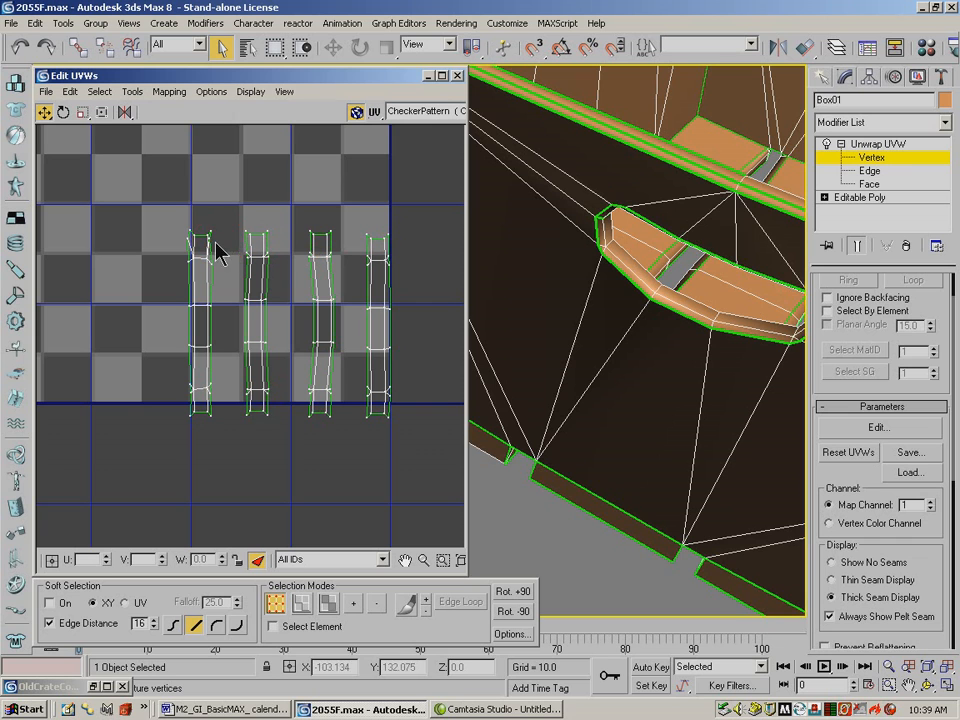
Select all four straightened rim strips, move them below the texture tile, and clear the selection
drag(148, 225, 449, 541)
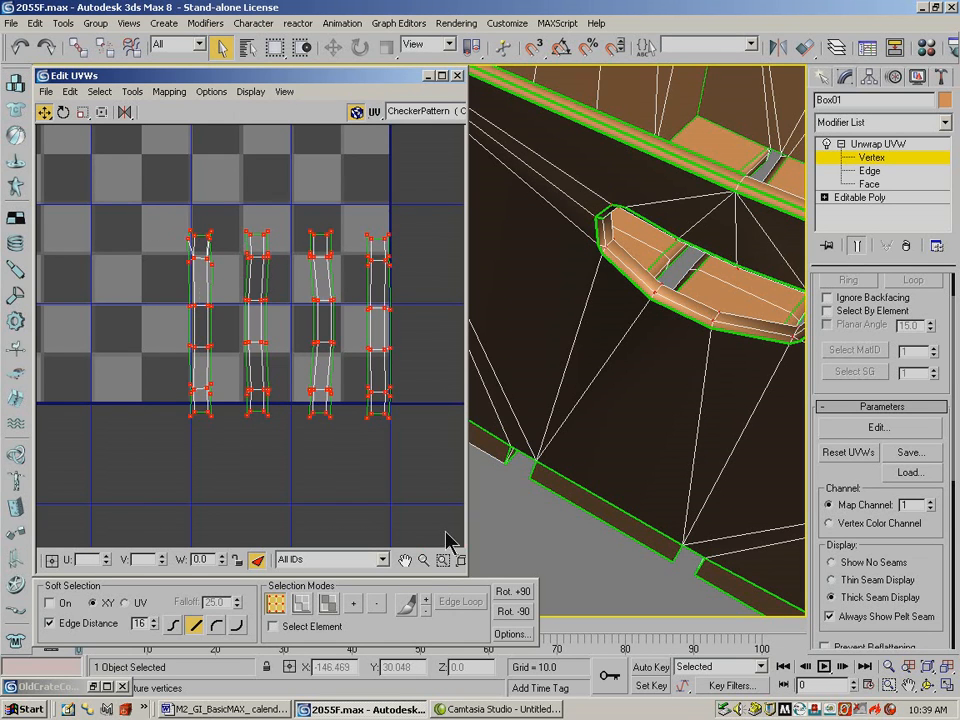
click(422, 560)
scroll(279, 296, down, 4)
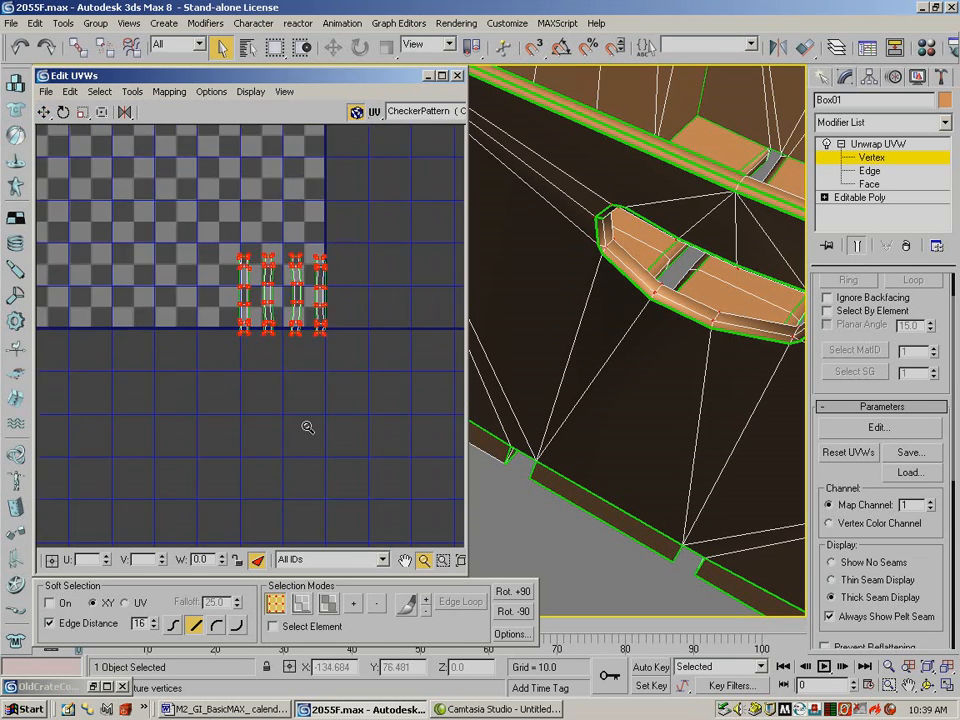
drag(141, 263, 80, 146)
click(45, 113)
drag(257, 262, 228, 394)
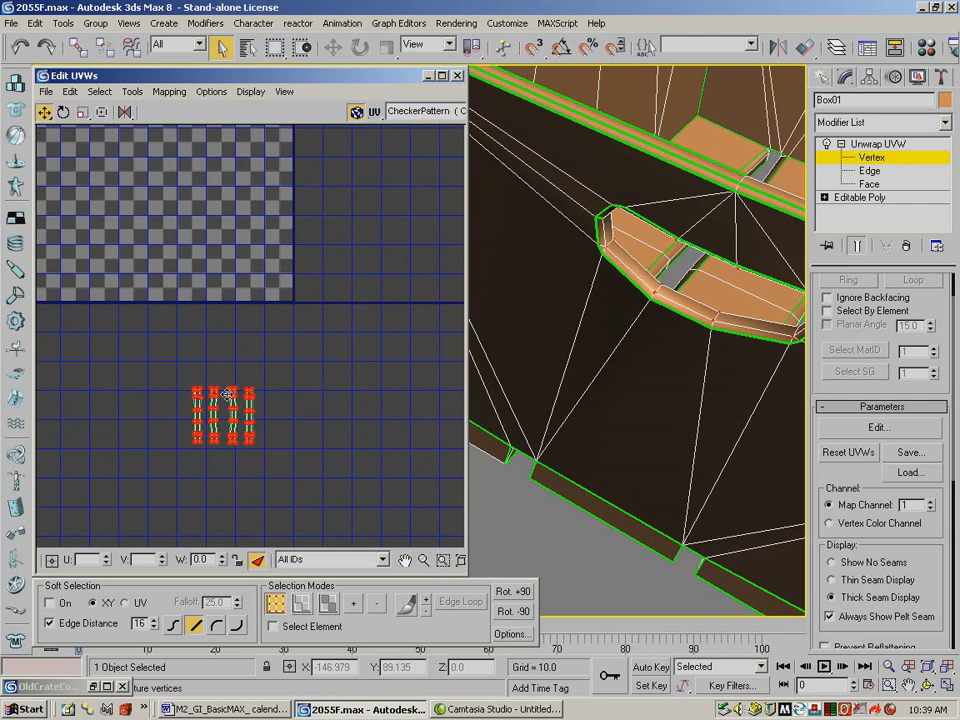
click(355, 368)
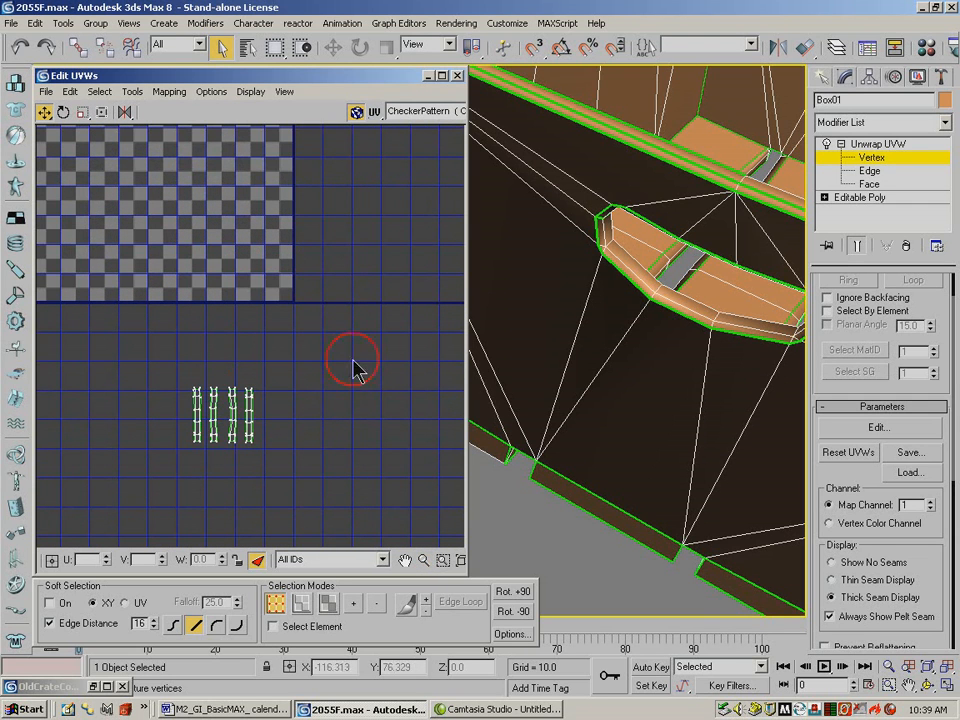
Reopen the UV editor and fit the four rim strips in its view
click(457, 75)
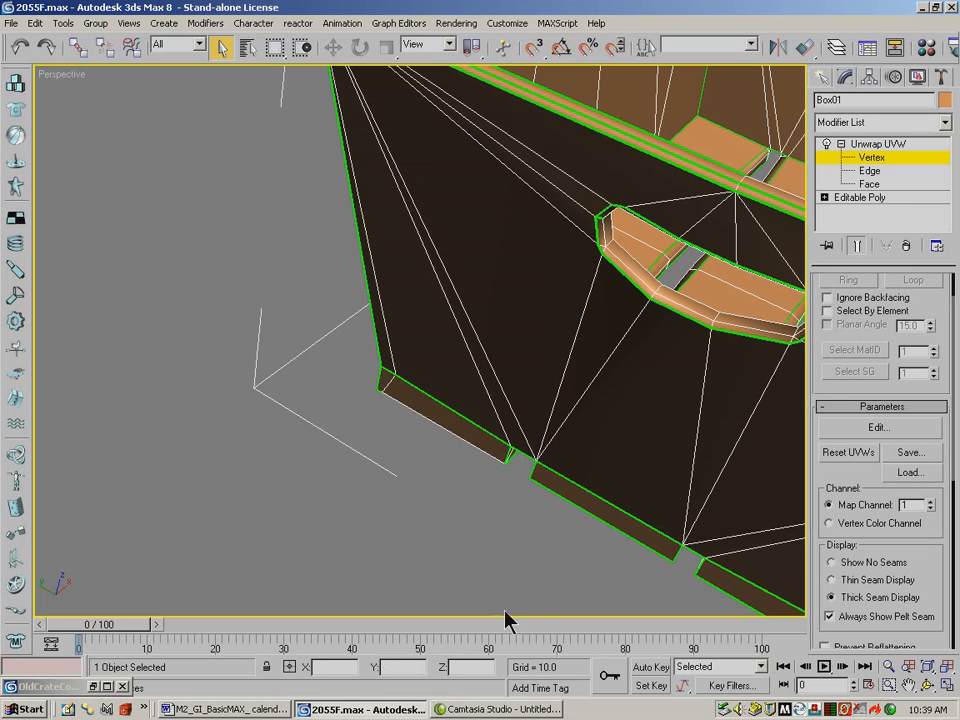
click(877, 427)
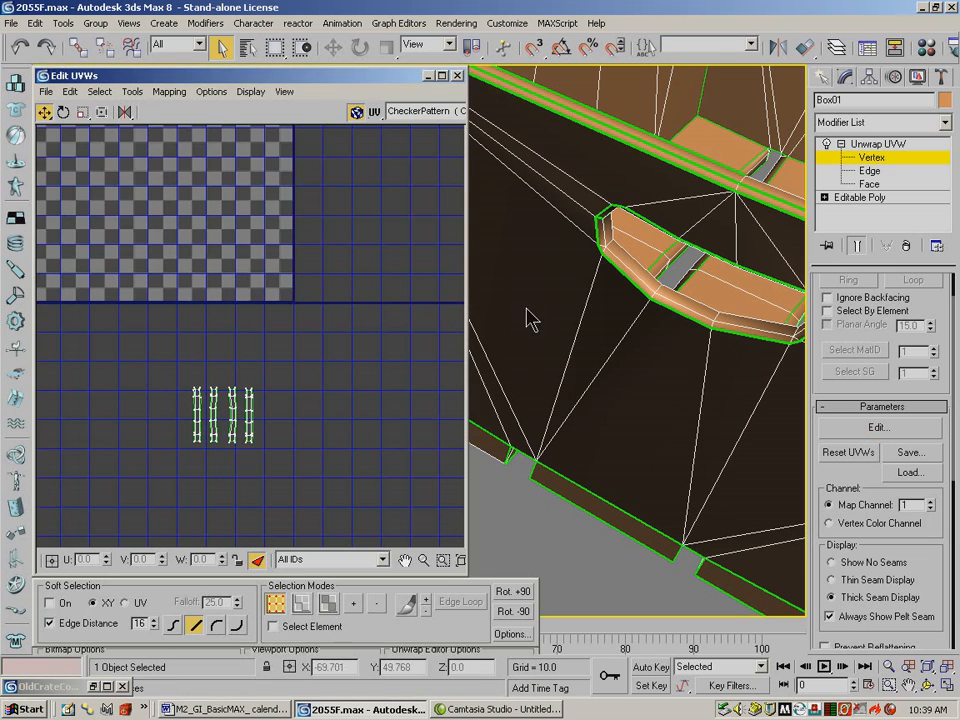
click(461, 562)
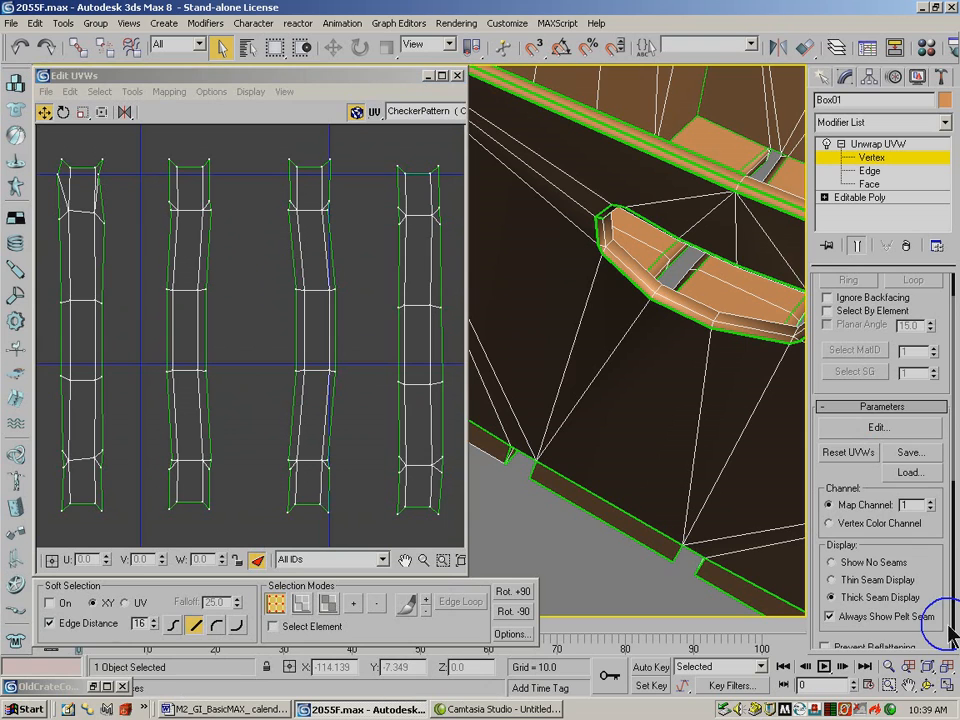
right_click(843, 542)
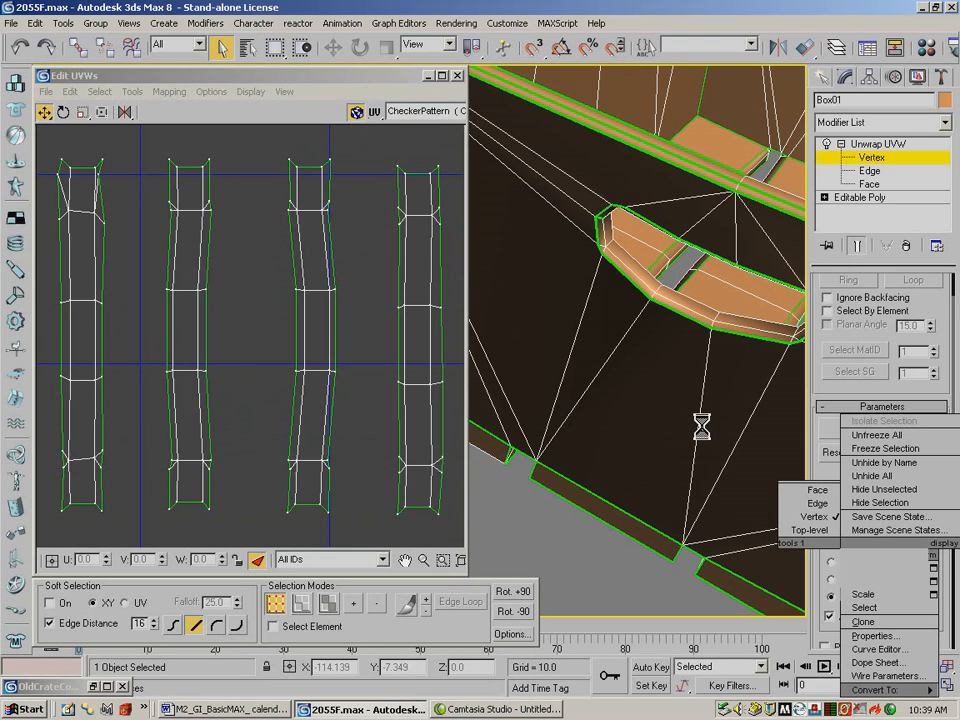
click(803, 557)
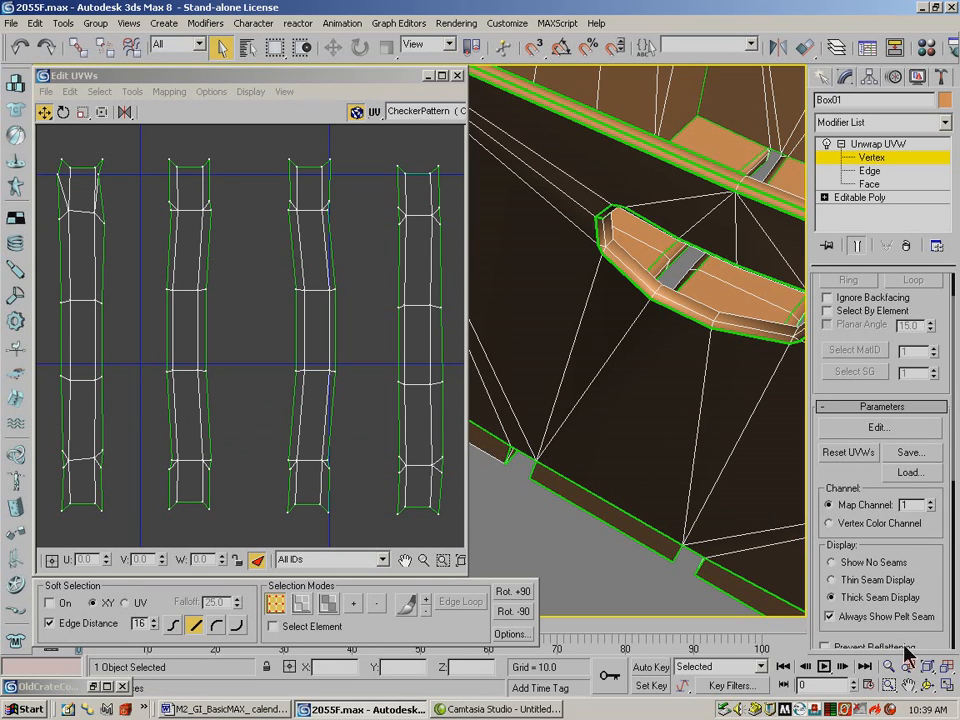
Bring the whole crate into view, switch to face selection, and select all its faces to review the complete UV layout
click(888, 666)
drag(735, 521, 790, 596)
click(909, 686)
drag(517, 406, 632, 438)
click(227, 48)
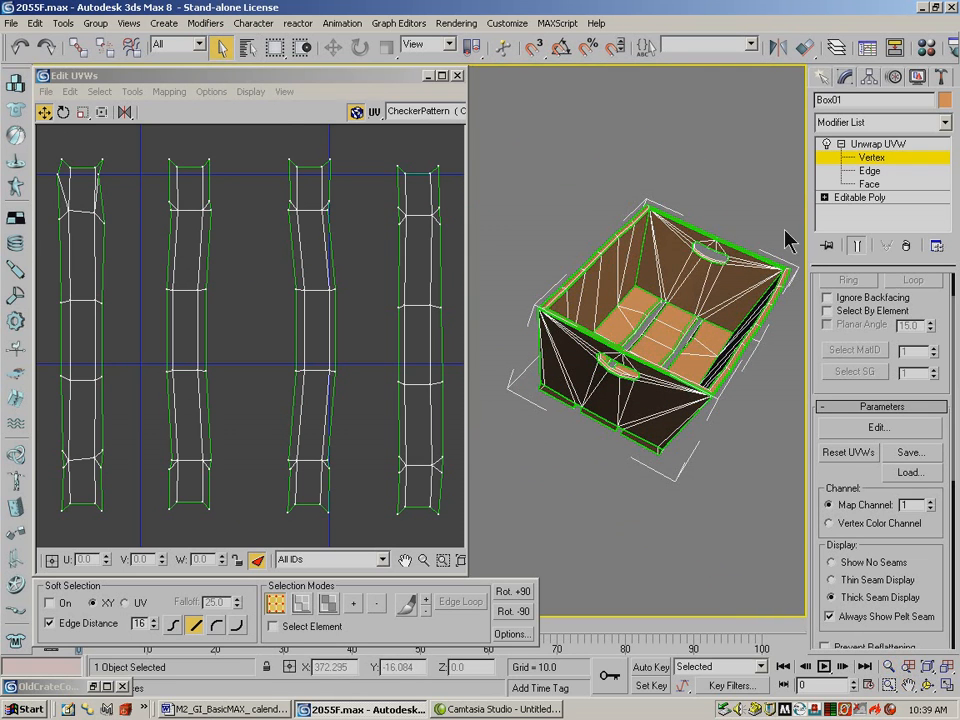
drag(536, 210, 752, 518)
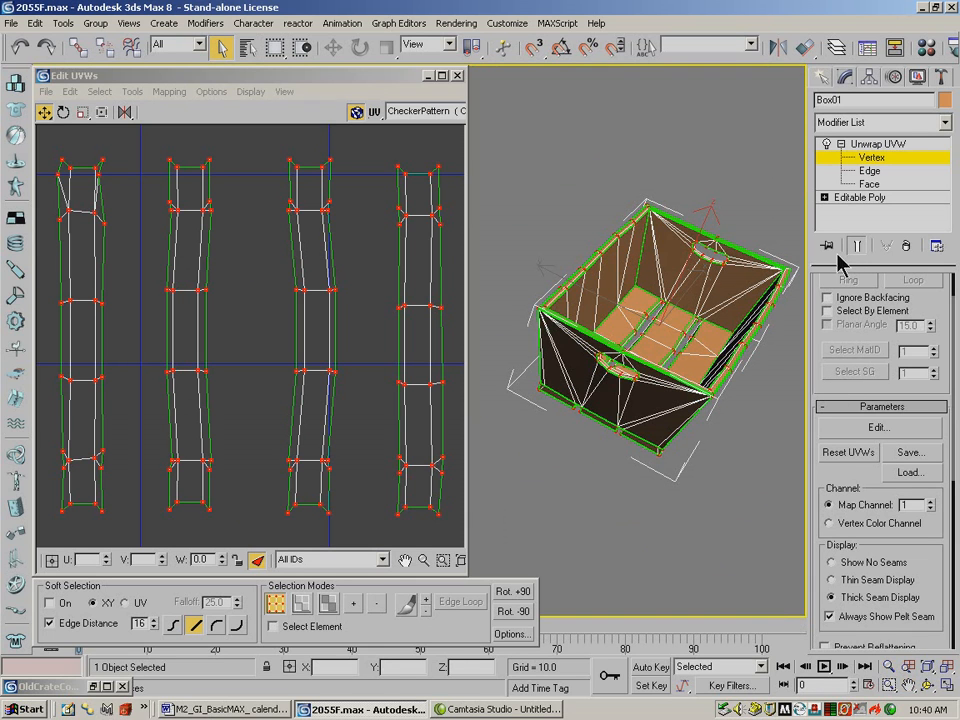
click(869, 183)
drag(510, 146, 785, 530)
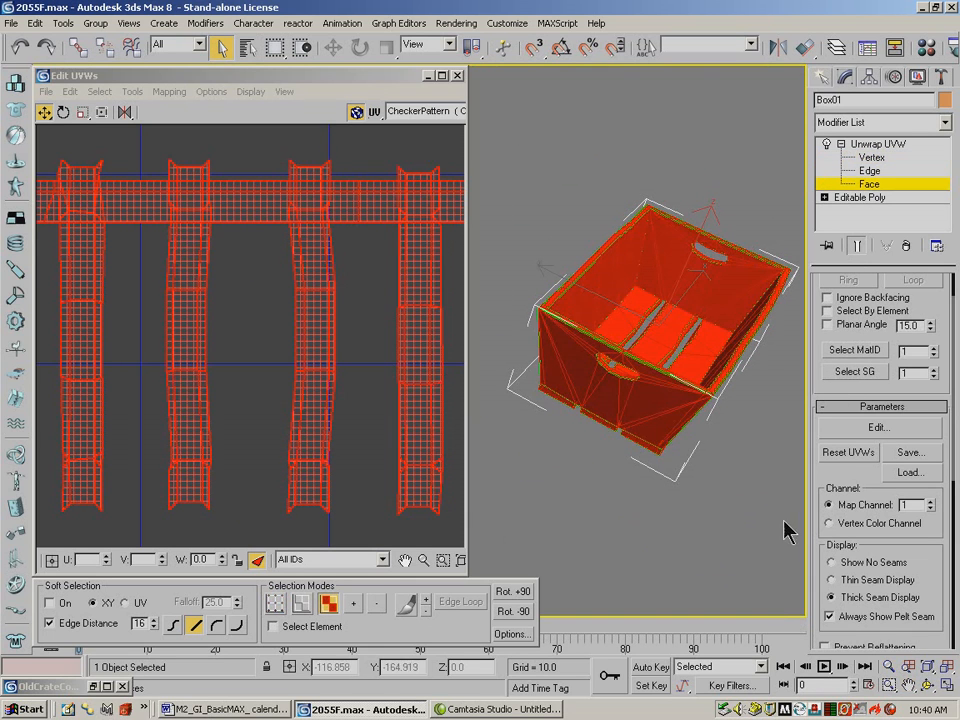
click(462, 564)
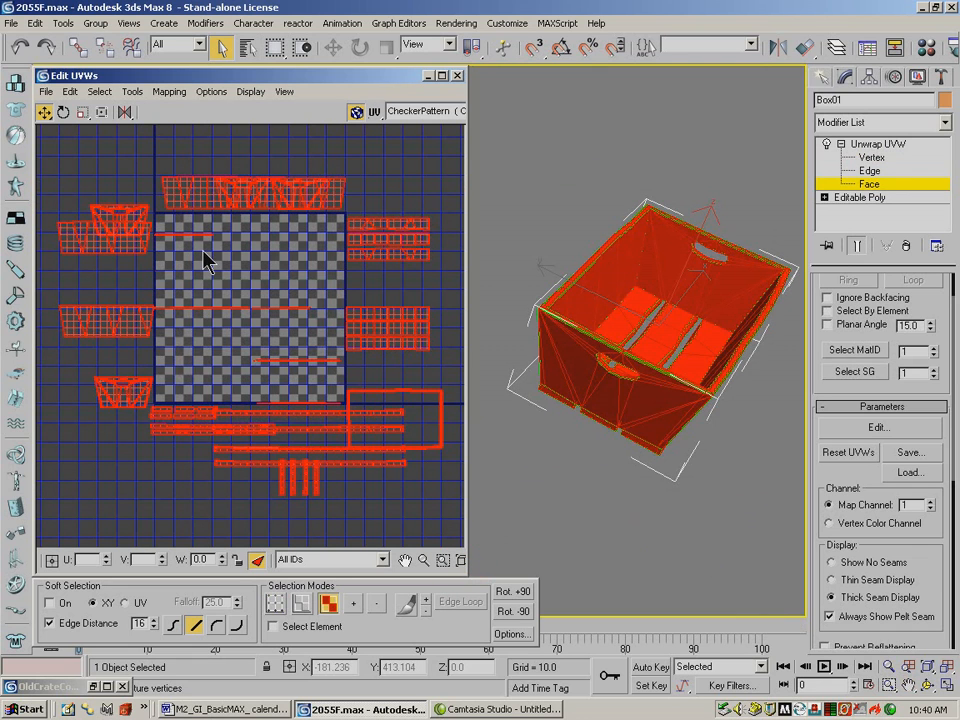
Select the long thin UV strip across the middle of the tile and inspect the crate to locate its faces
click(165, 333)
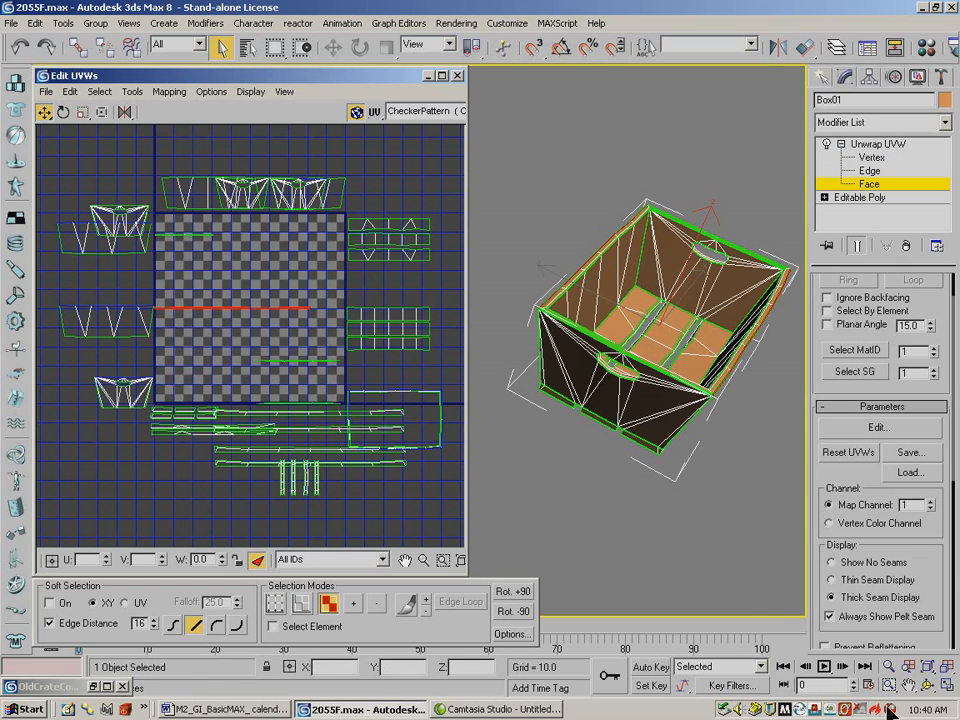
click(928, 685)
drag(658, 326, 767, 307)
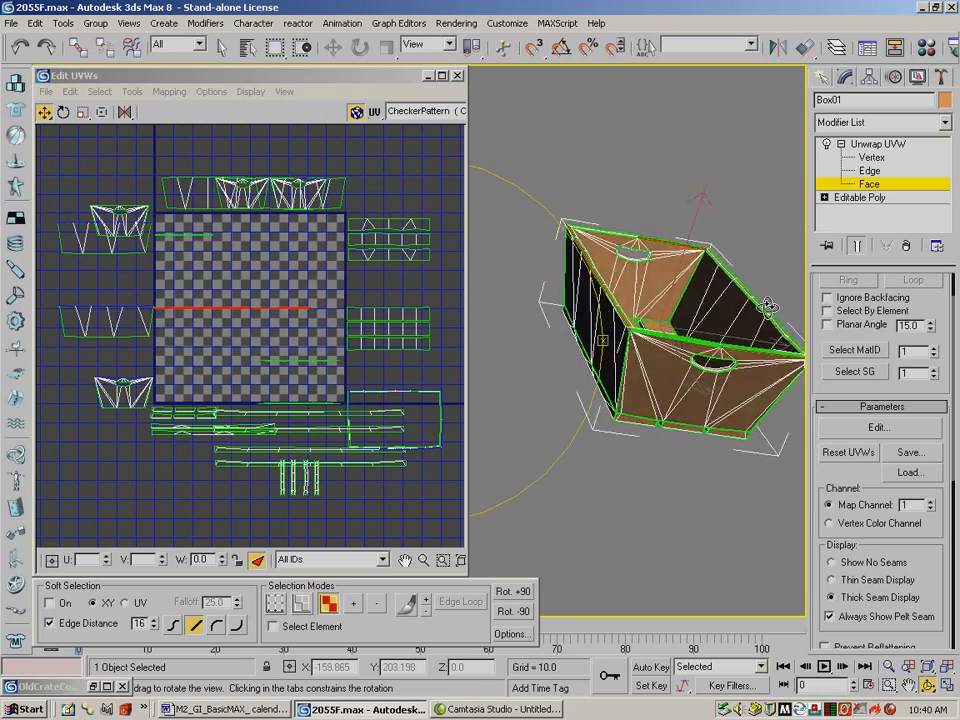
drag(741, 226, 632, 262)
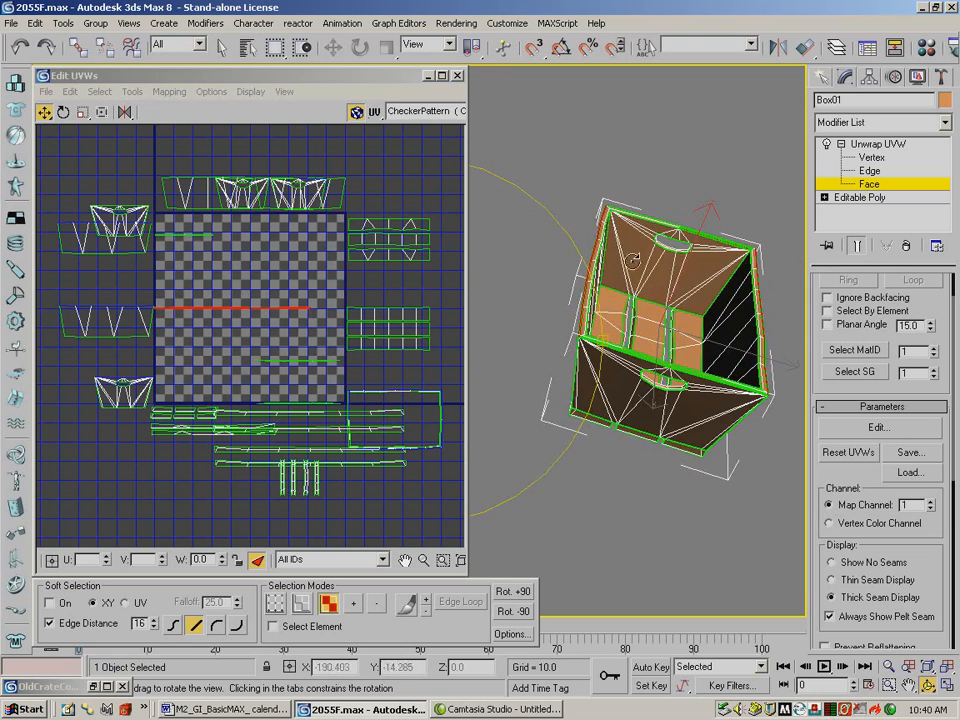
drag(745, 374, 613, 396)
click(889, 667)
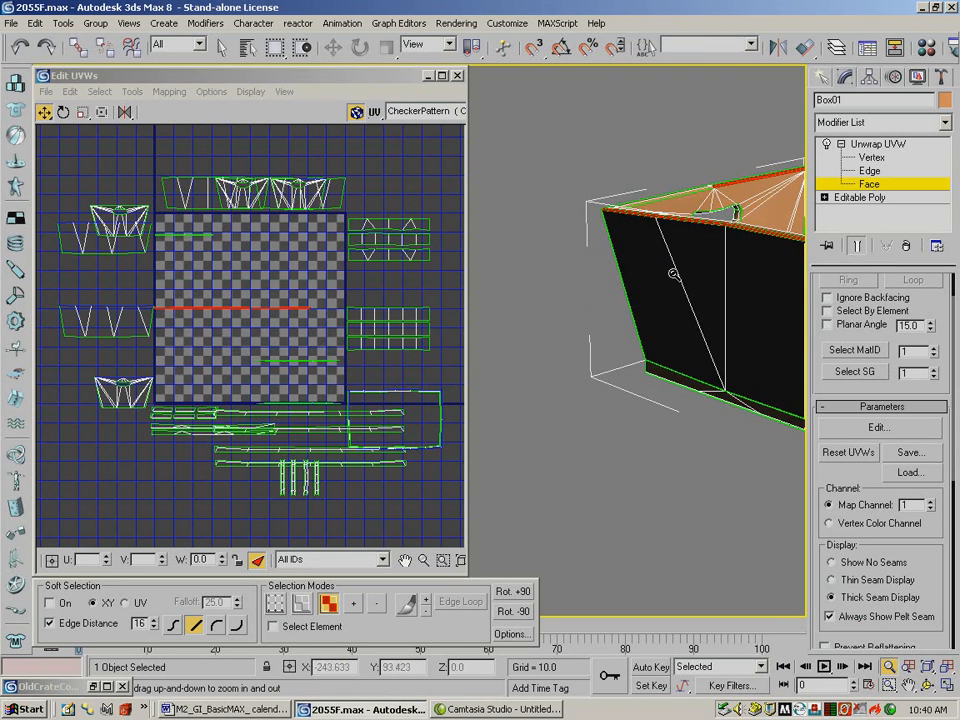
scroll(660, 268, down, 5)
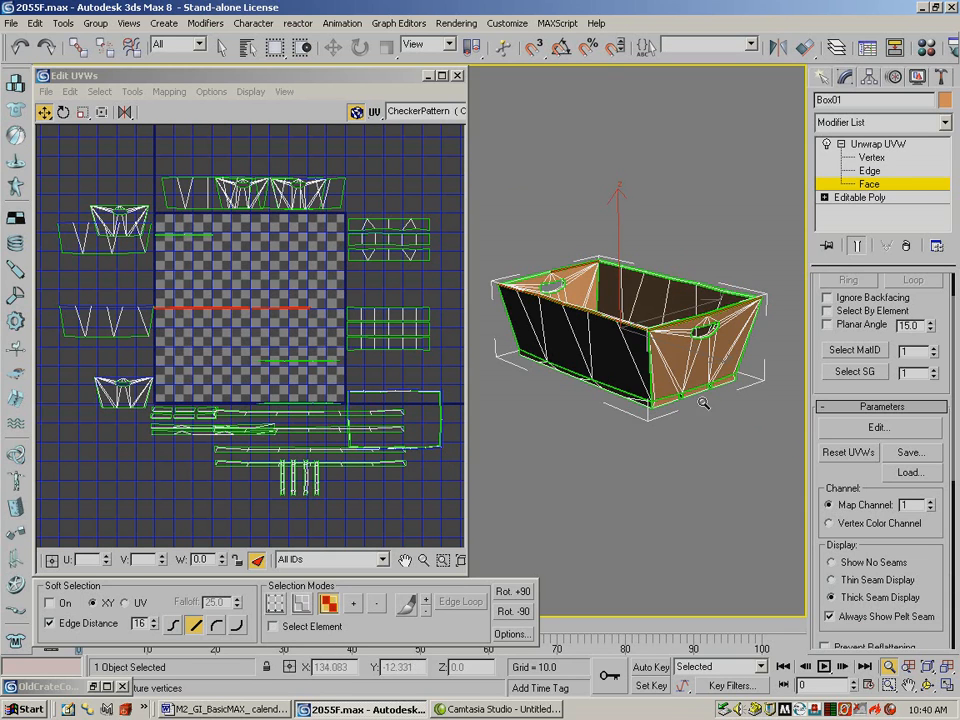
Select only the crate's top rim faces in the Front view, excluding the side walls, and reopen the UV editor
click(947, 686)
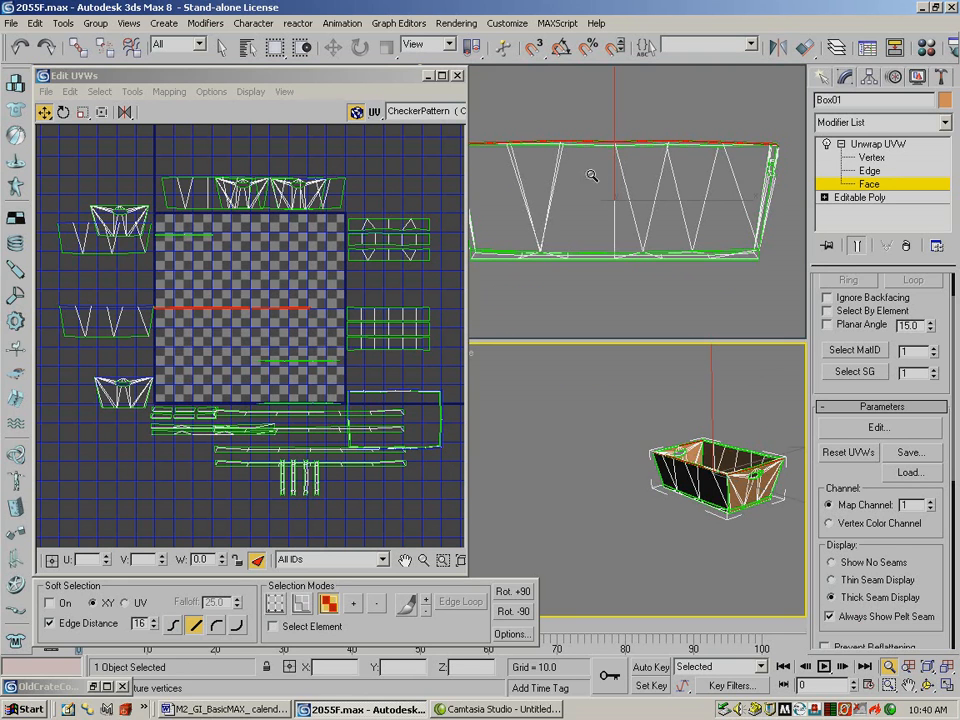
click(457, 76)
drag(433, 128, 786, 166)
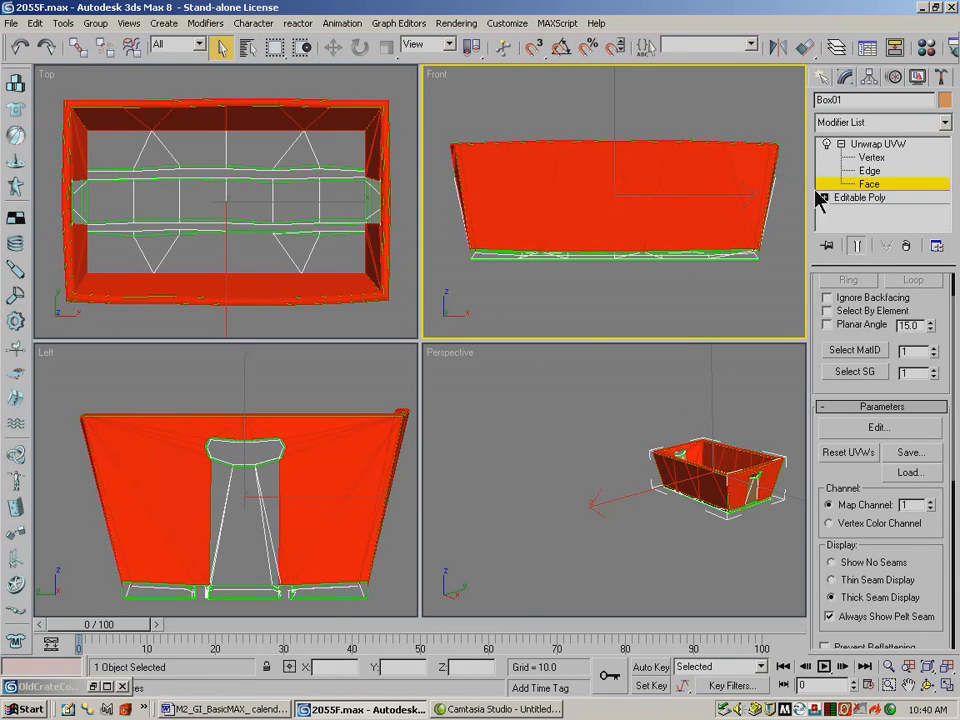
alt+drag(785, 157, 445, 295)
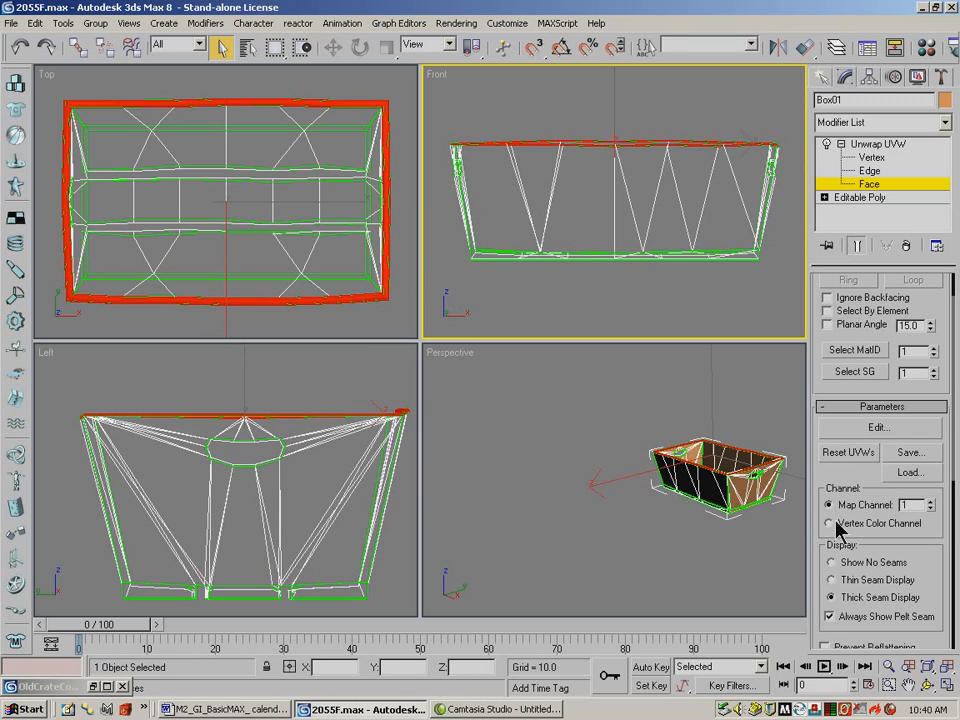
click(878, 427)
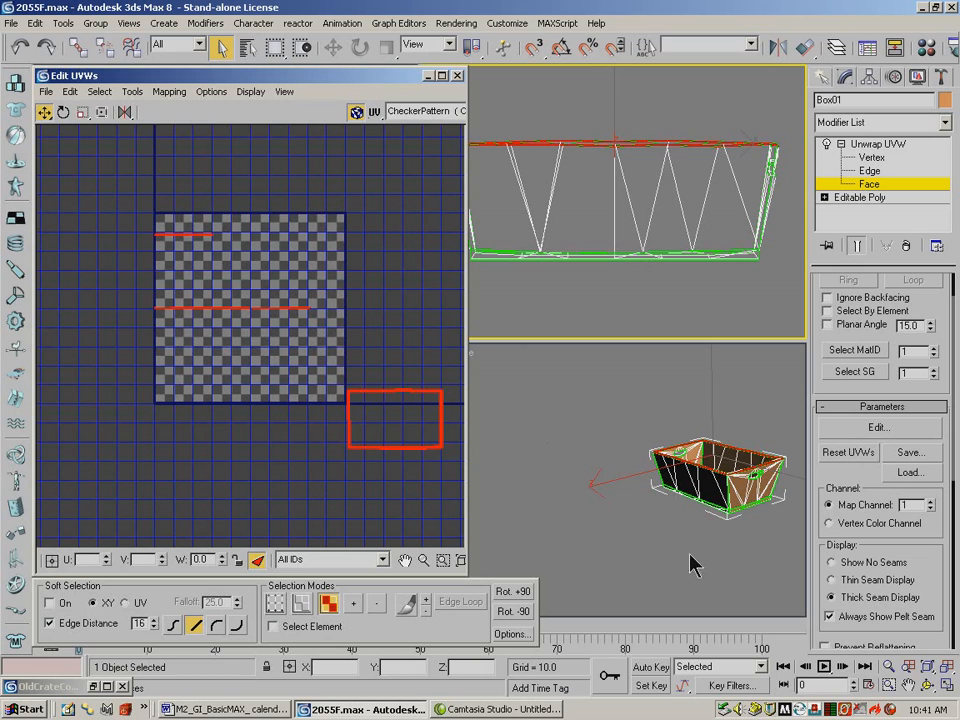
Apply Normal Mapping to the selected rim faces using Top/Bottom Mapping
click(131, 92)
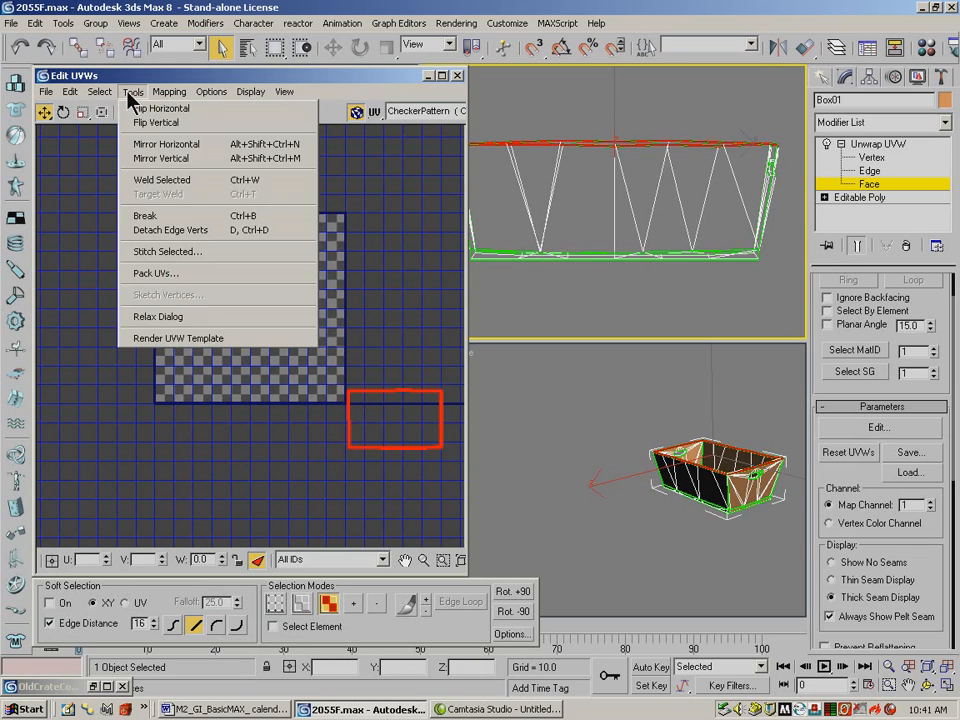
mouse_move(102, 97)
mouse_move(158, 97)
click(173, 131)
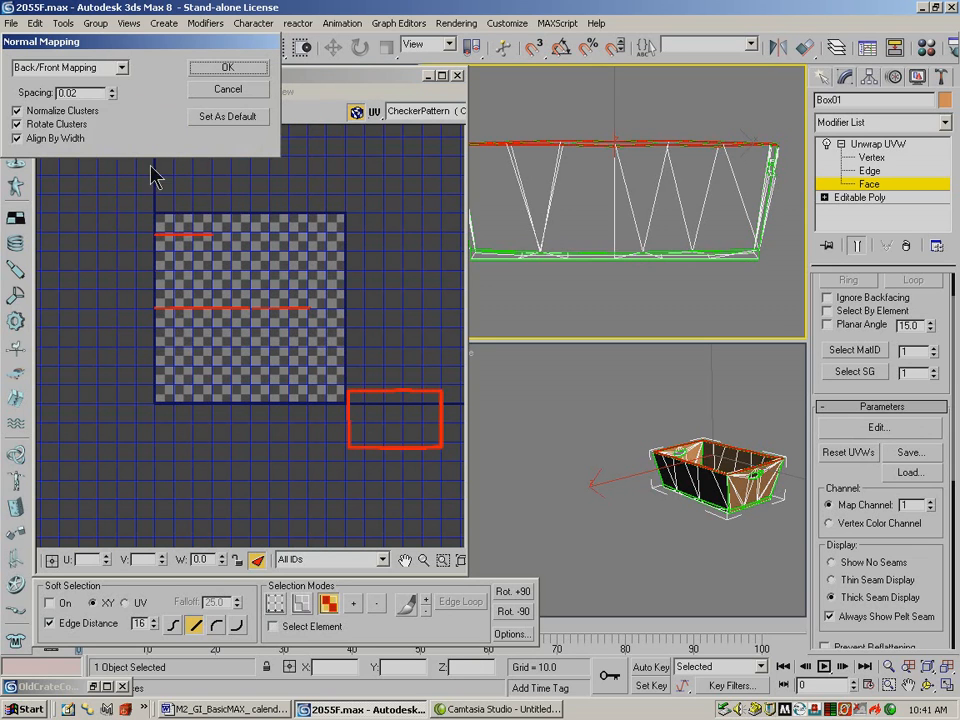
click(121, 68)
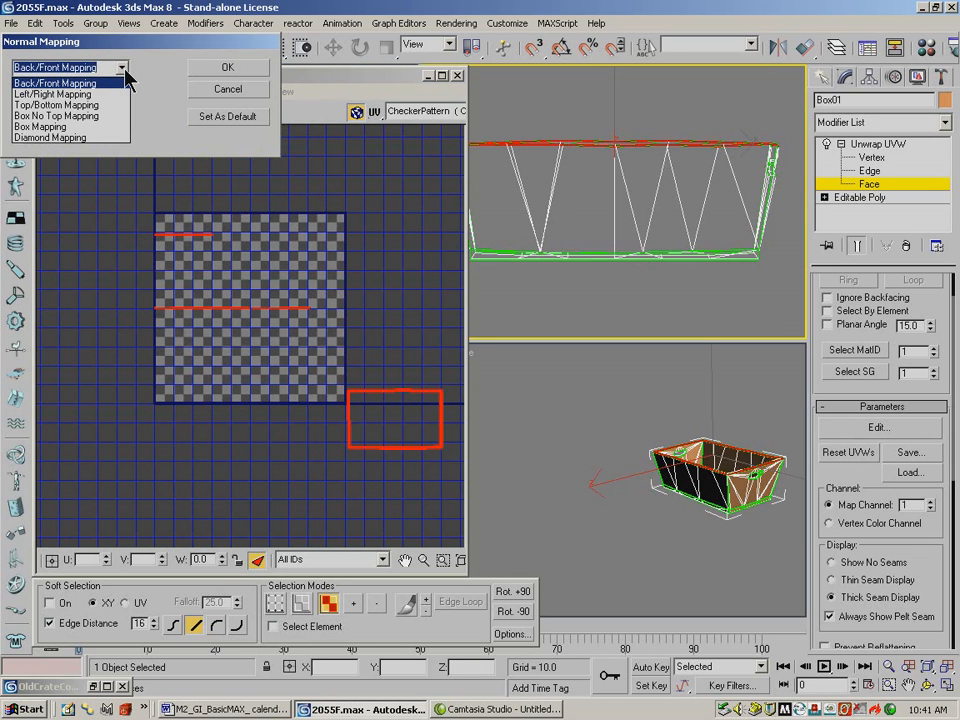
click(100, 127)
click(121, 68)
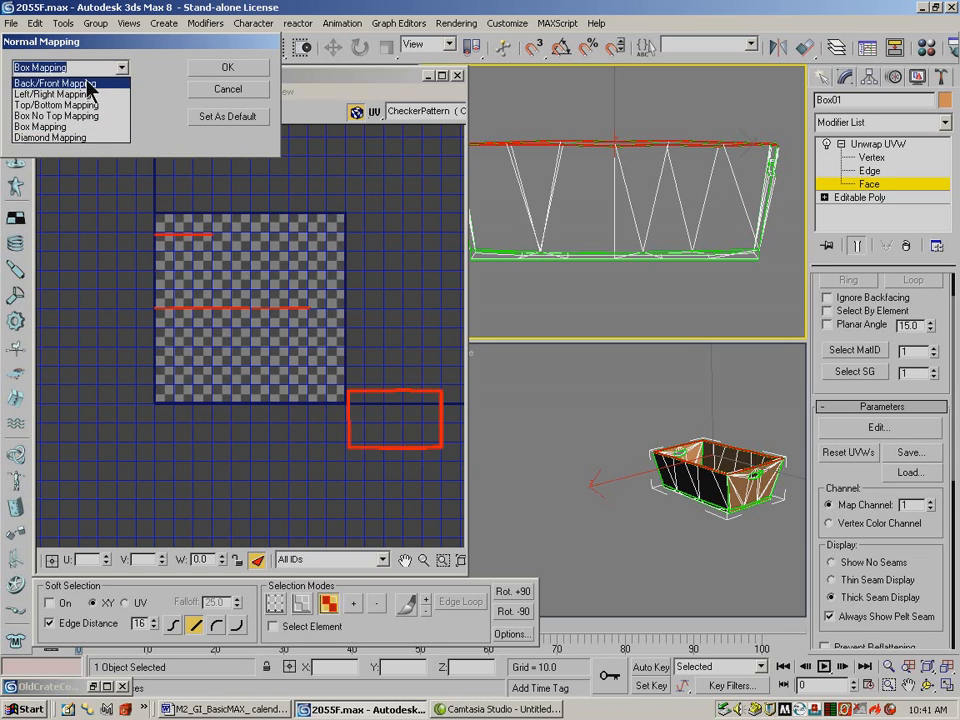
click(78, 105)
click(229, 72)
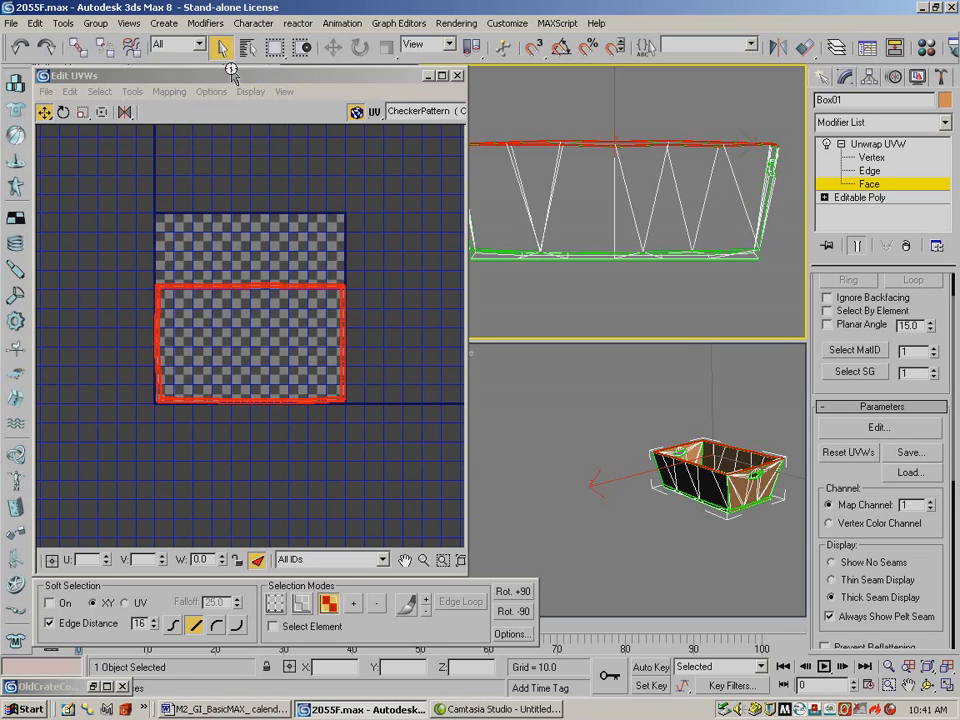
Scale the rectangular rim UVs down uniformly and park them outside the tile, beyond its lower-right corner
drag(146, 256, 377, 428)
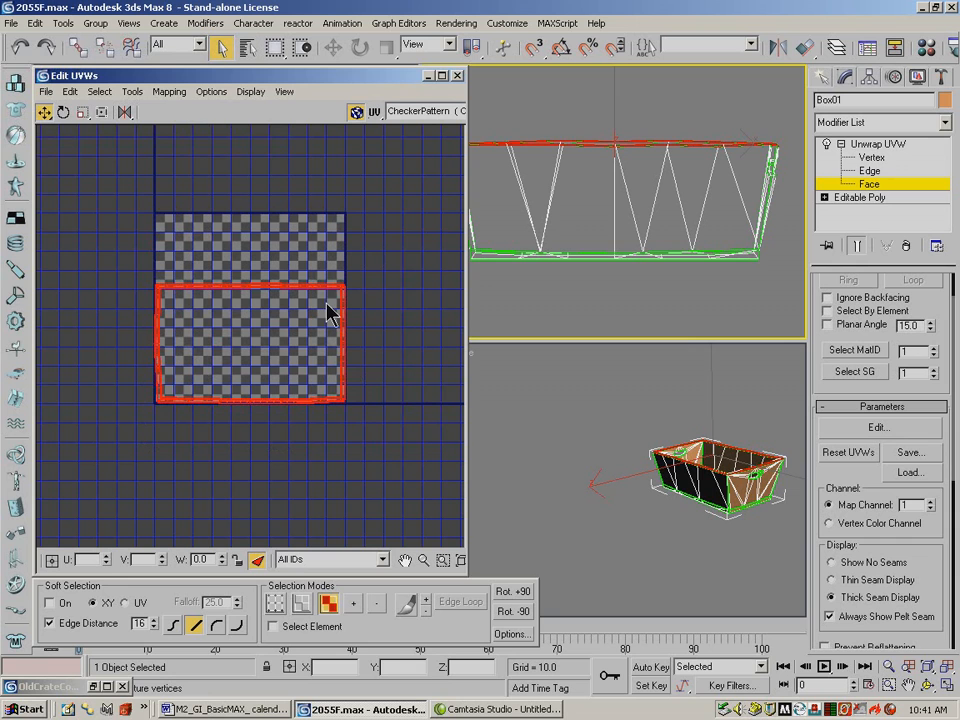
click(82, 112)
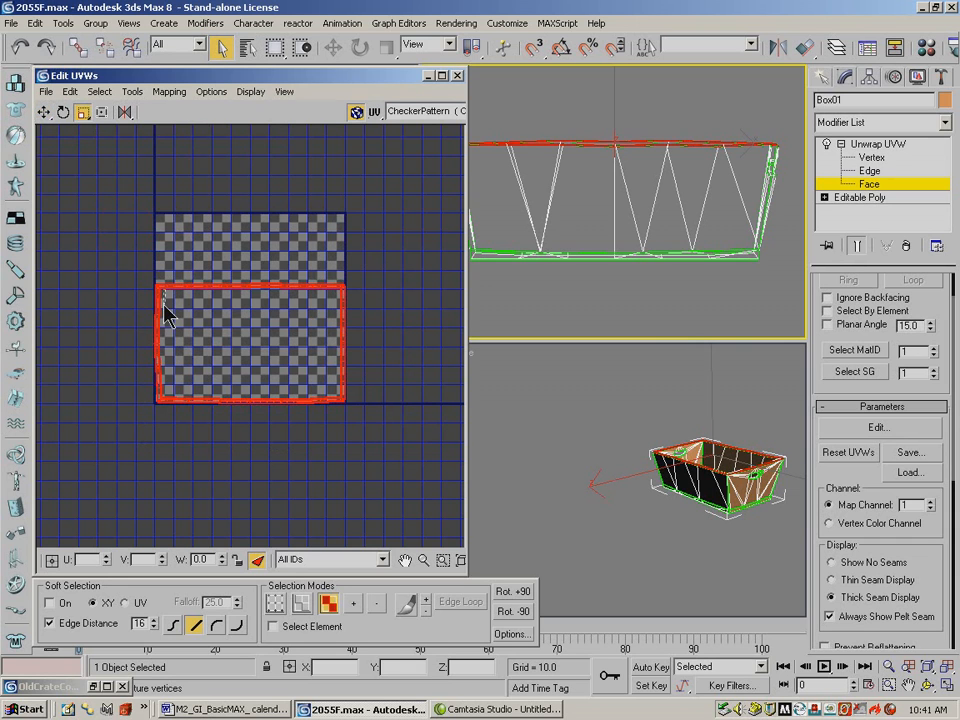
click(144, 279)
click(338, 296)
drag(338, 296, 332, 340)
click(44, 112)
click(195, 293)
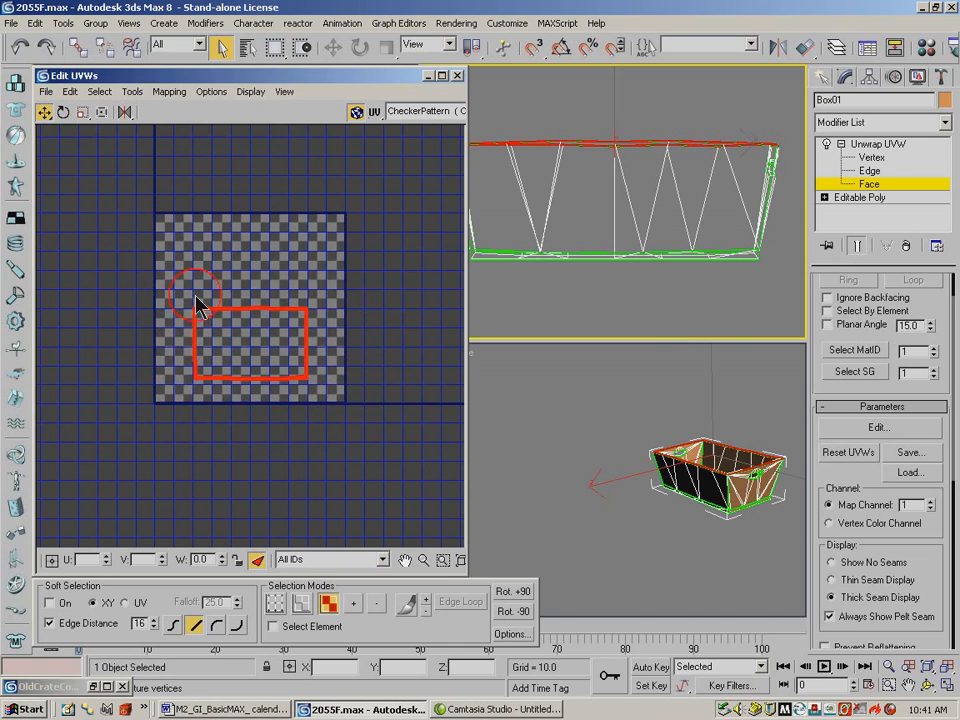
drag(196, 309, 347, 406)
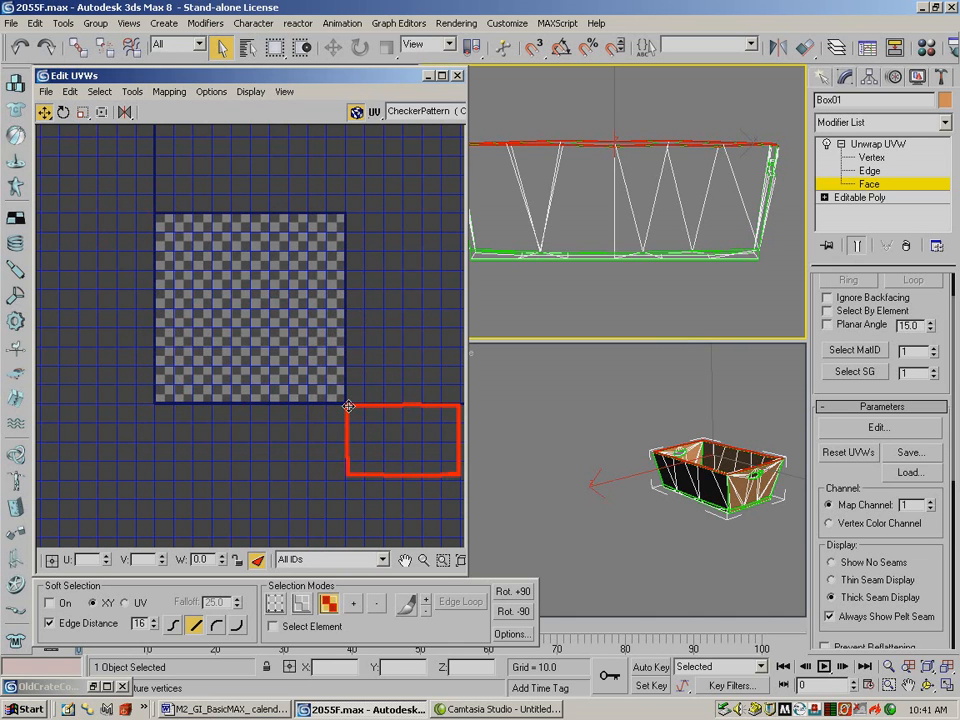
Select all of the crate's faces and reopen the UV editor to display every mapped piece together
click(476, 108)
click(559, 265)
key(ctrl+a)
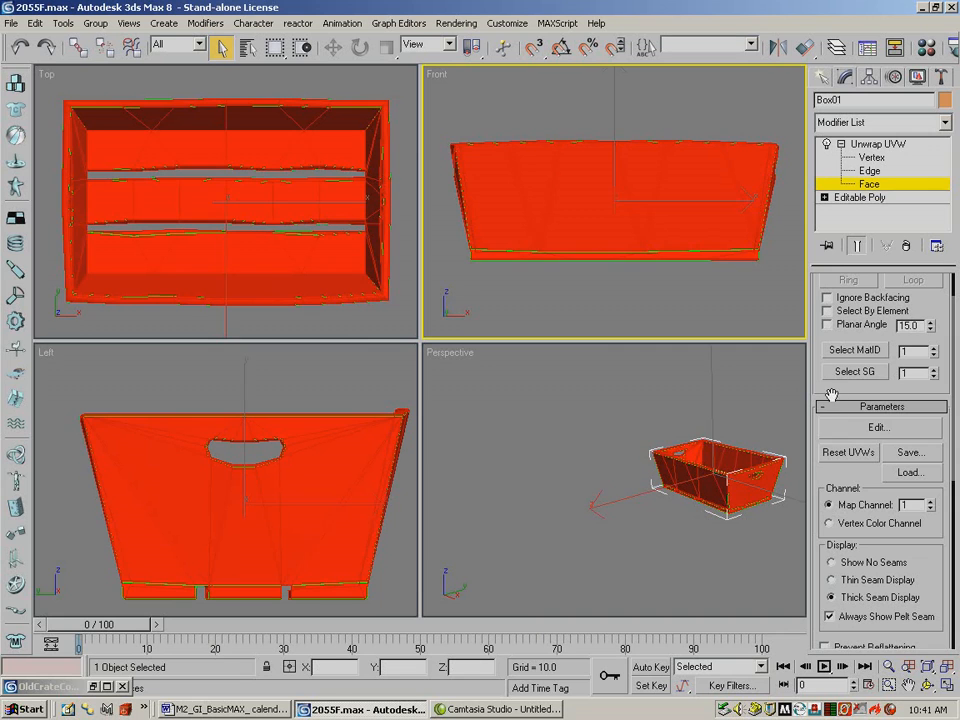
click(876, 428)
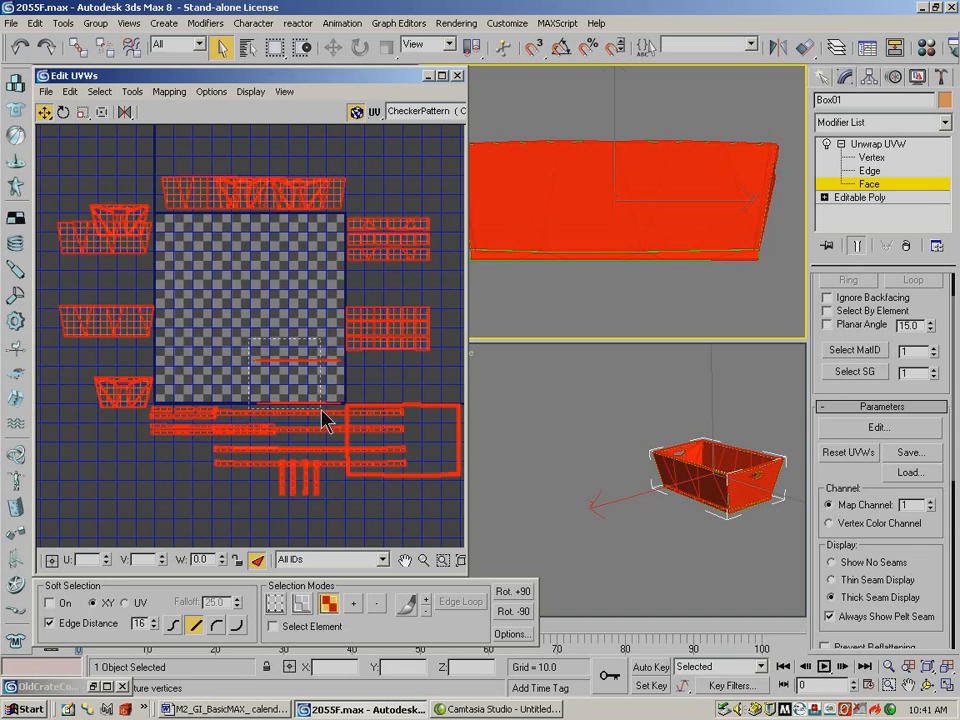
Move the two thin strips left inside the tile out past its right edge, one above and one below the lower plank grid
click(403, 393)
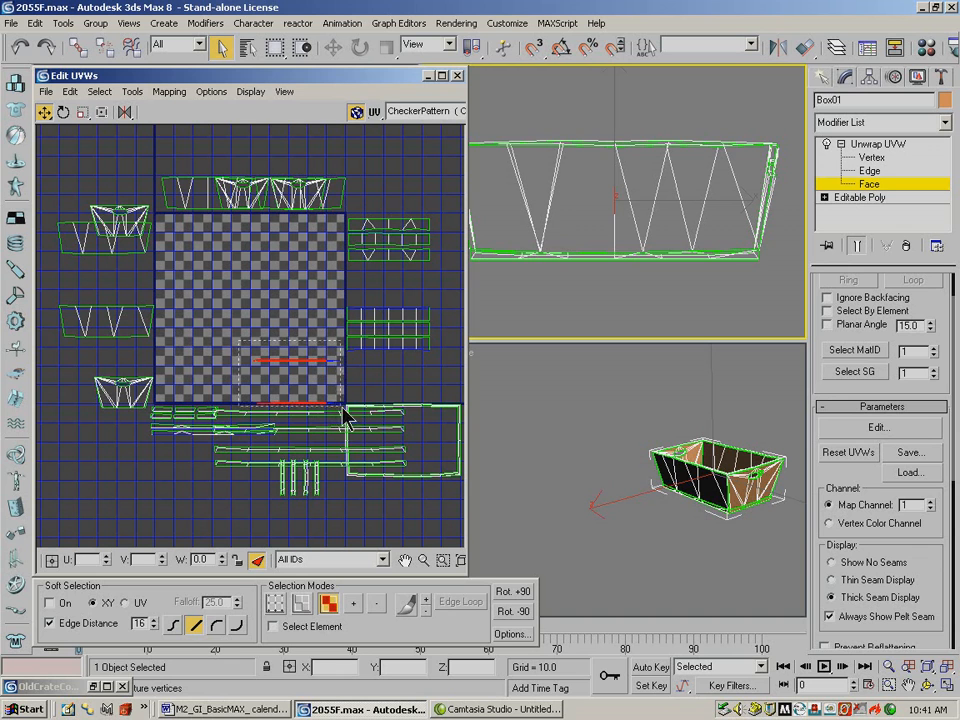
click(928, 685)
drag(681, 475, 671, 369)
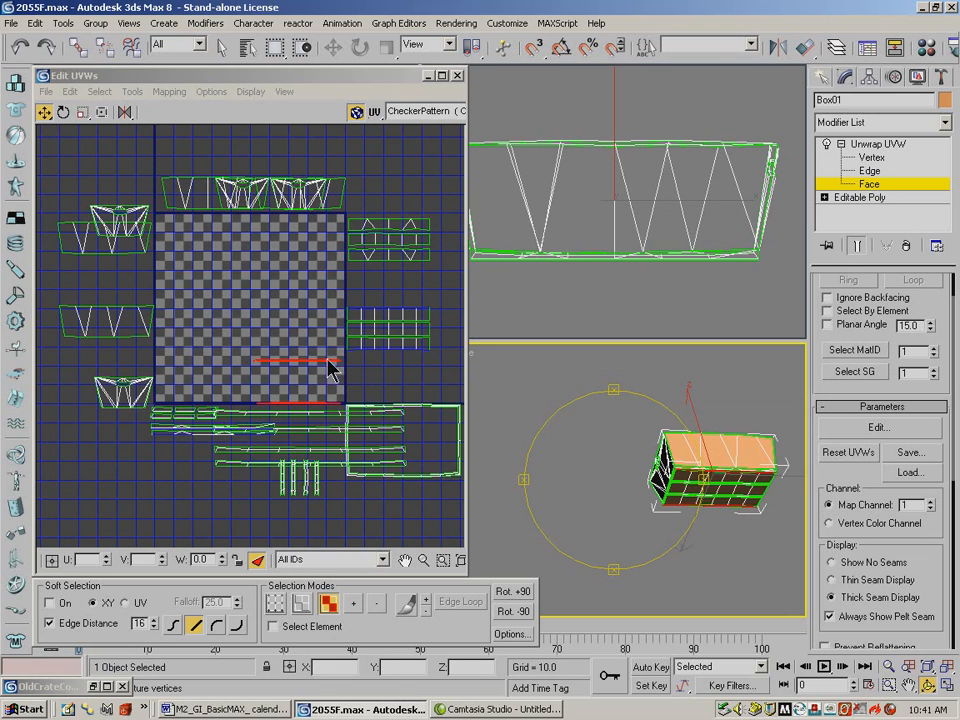
right_click(315, 330)
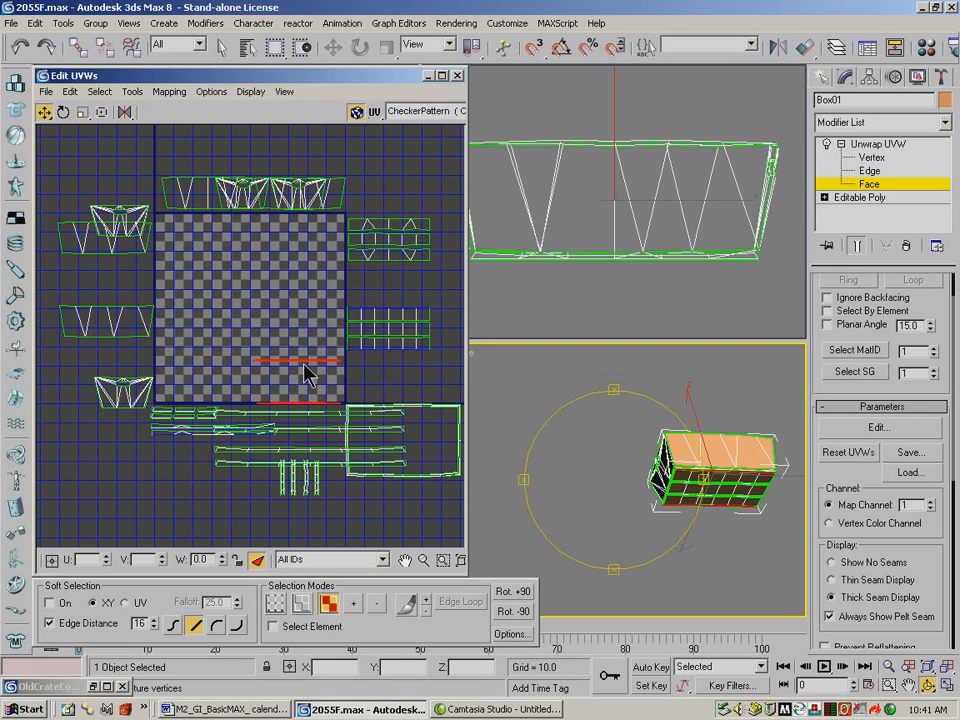
drag(247, 350, 409, 297)
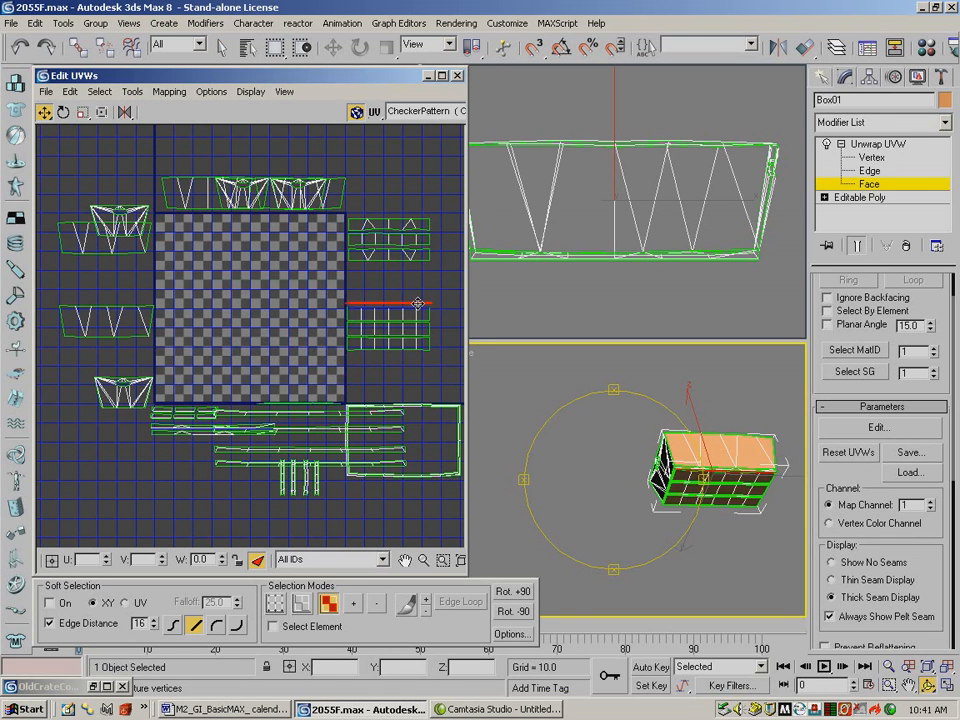
drag(266, 392, 414, 356)
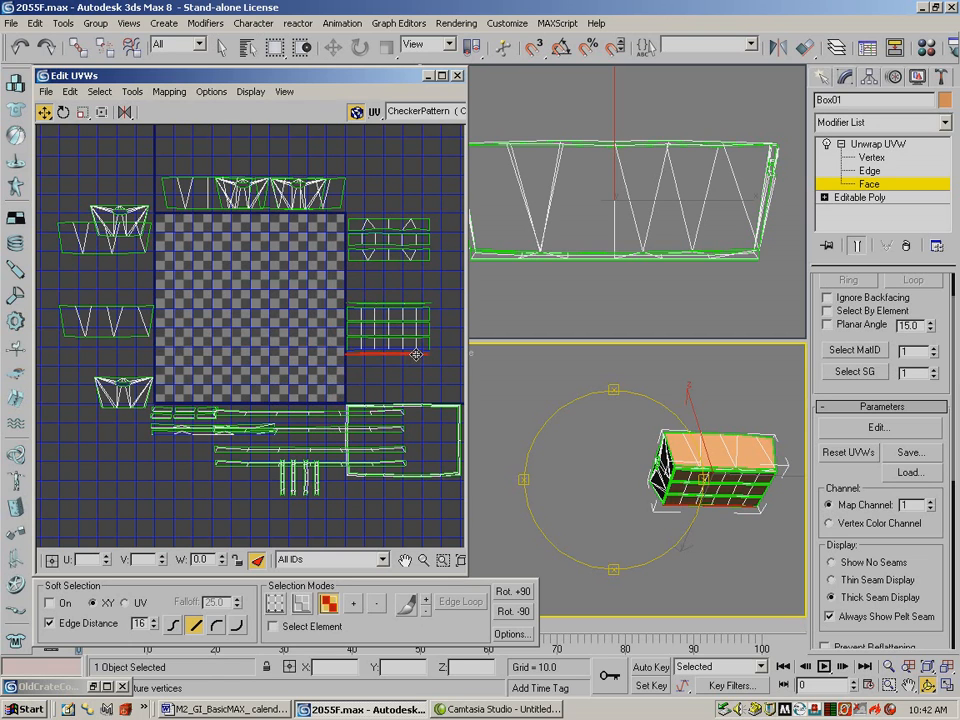
click(447, 340)
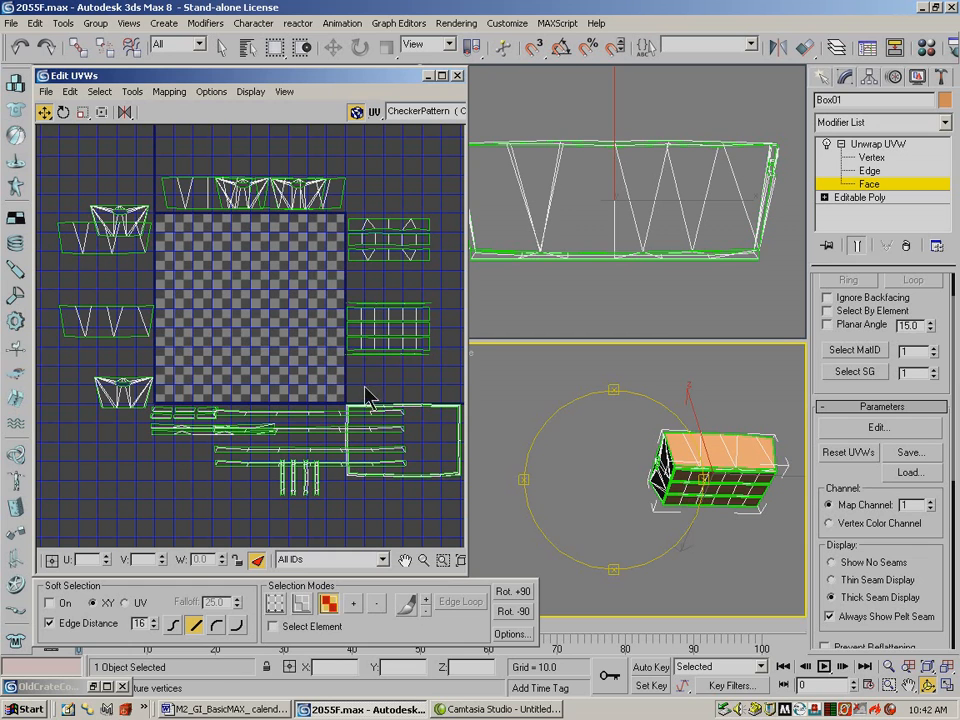
Close the UV editor, orbit the crate upright to look down into it, and maximize the Perspective view
click(459, 75)
click(907, 686)
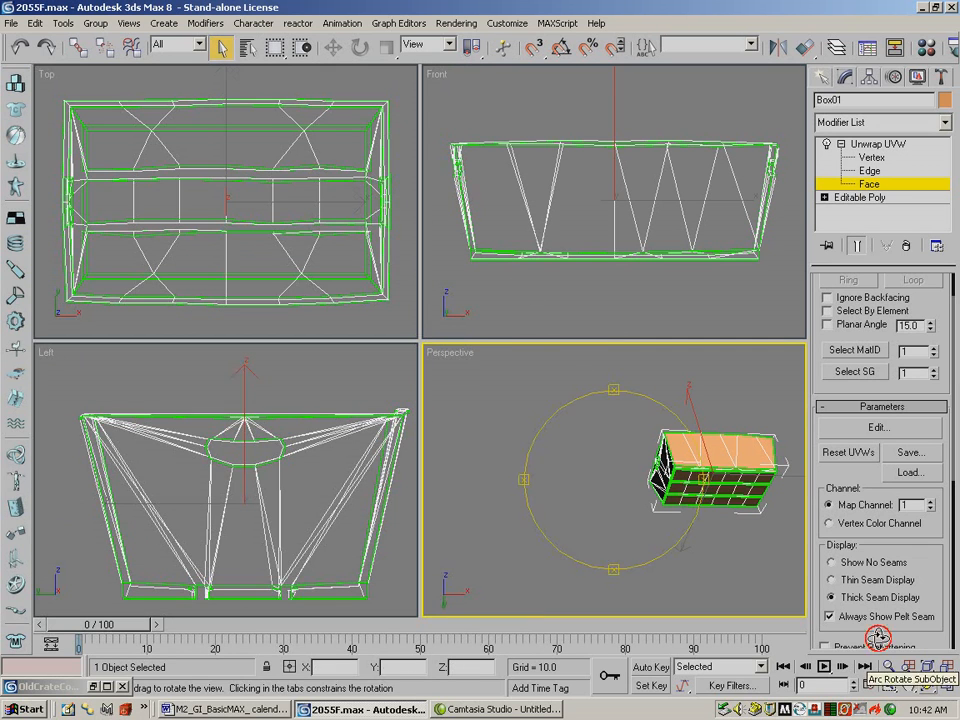
drag(663, 464, 722, 568)
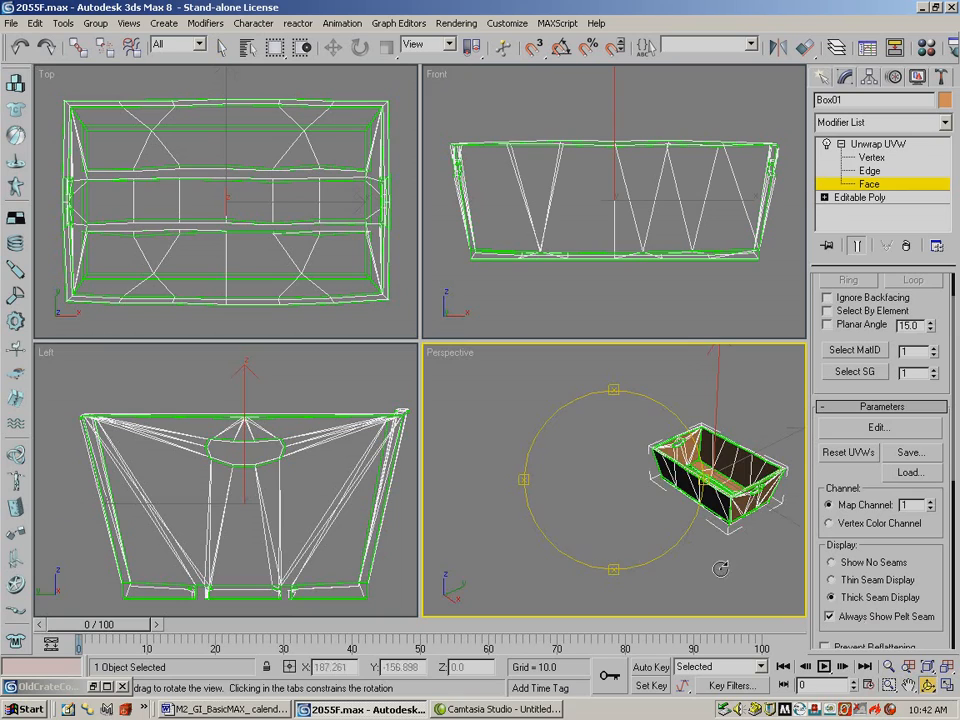
click(947, 687)
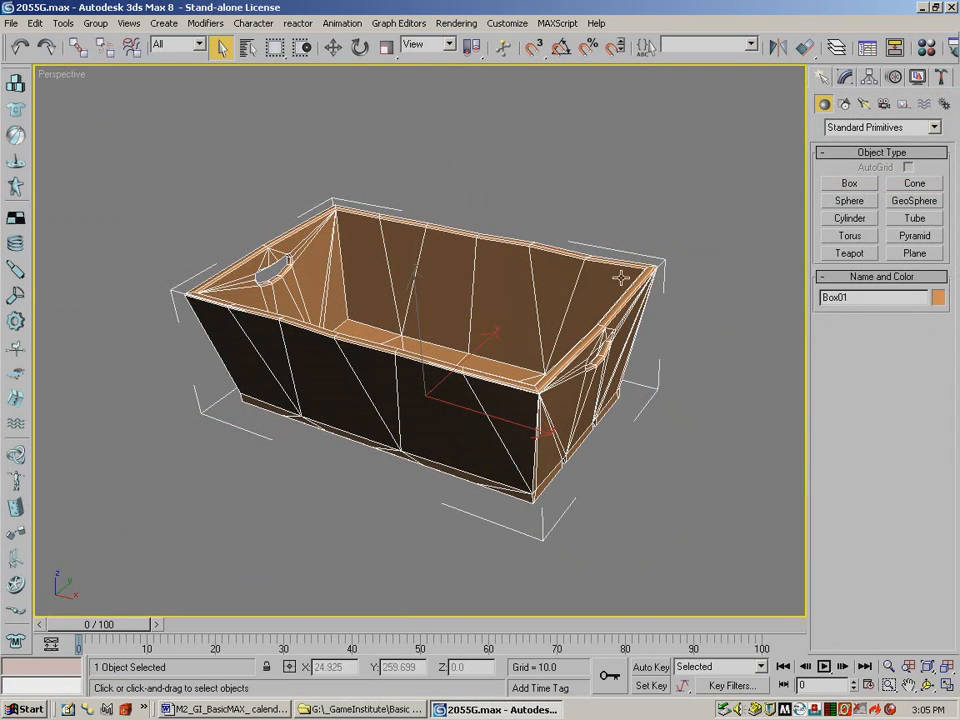
Reopen the crate's UV layout for editing from its Unwrap UVW modifier
click(847, 78)
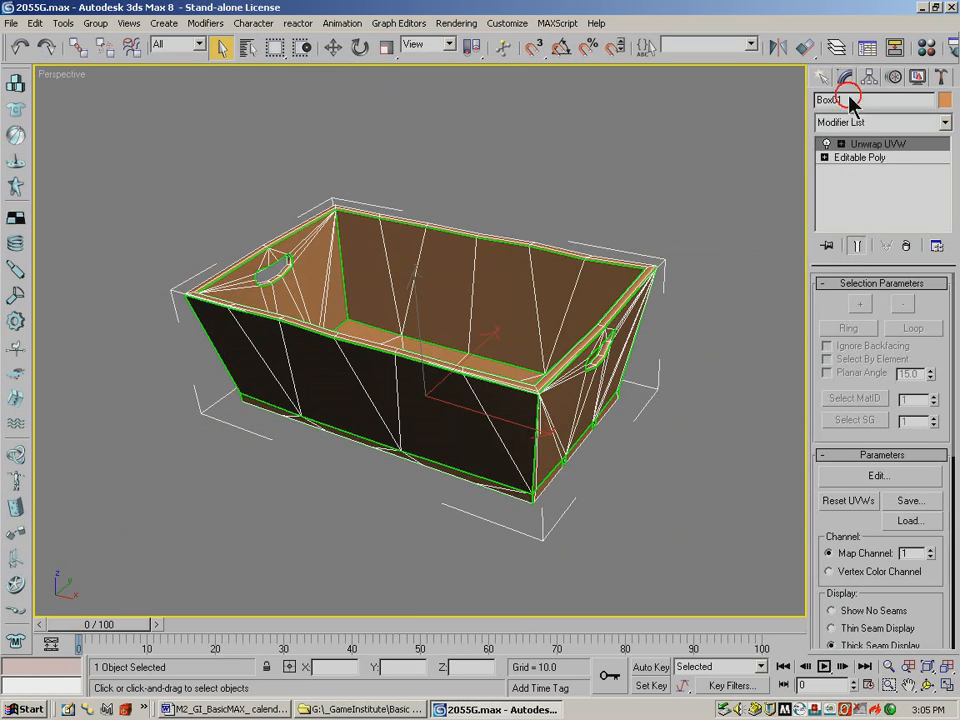
drag(828, 314, 840, 190)
click(876, 352)
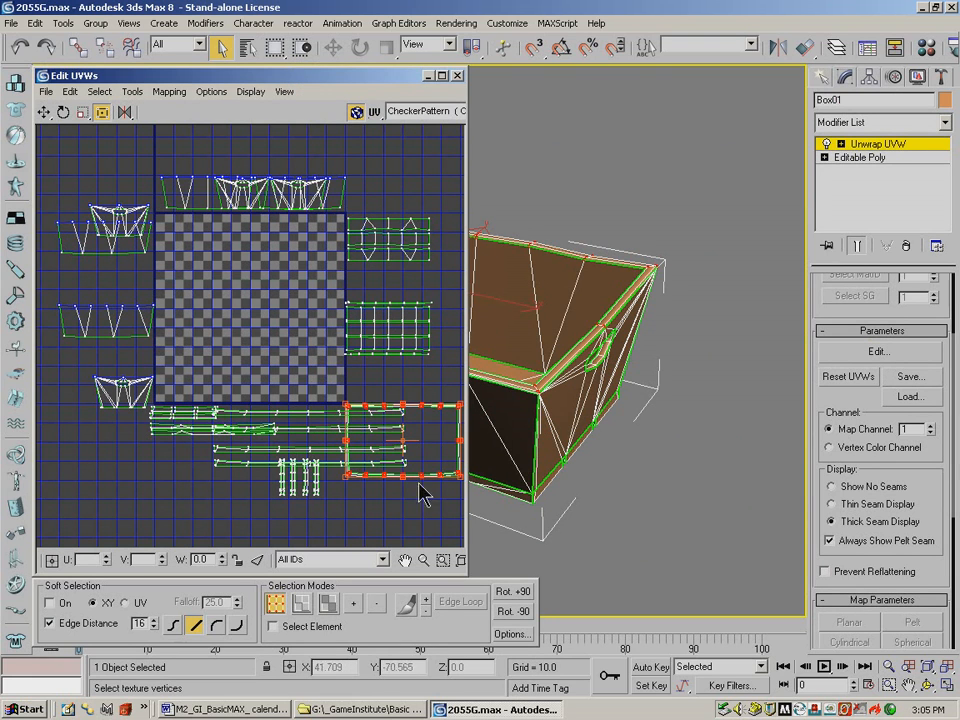
click(424, 560)
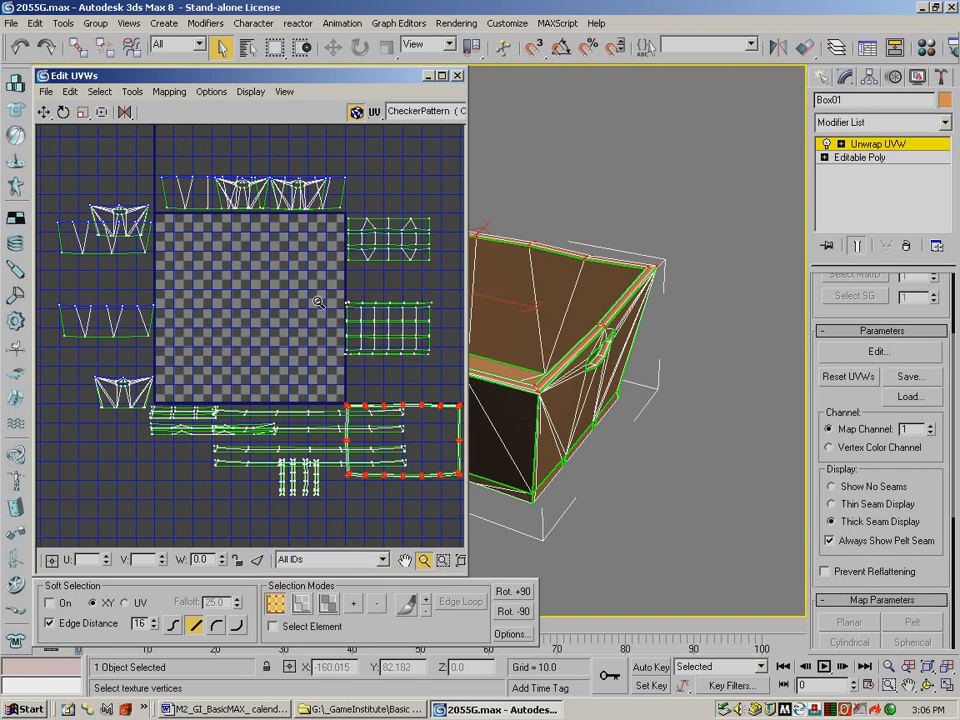
Scale the rectangular rim UVs down to about the long side panels' width and park them beyond the tile's upper-left corner
click(45, 112)
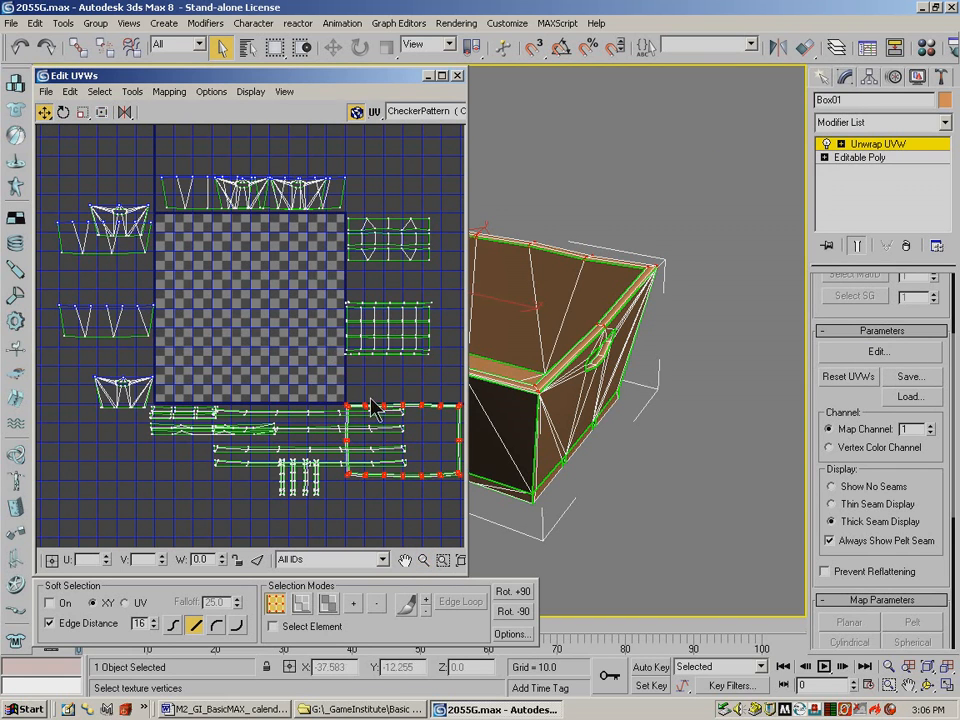
click(83, 112)
drag(387, 403, 95, 305)
click(44, 112)
click(82, 112)
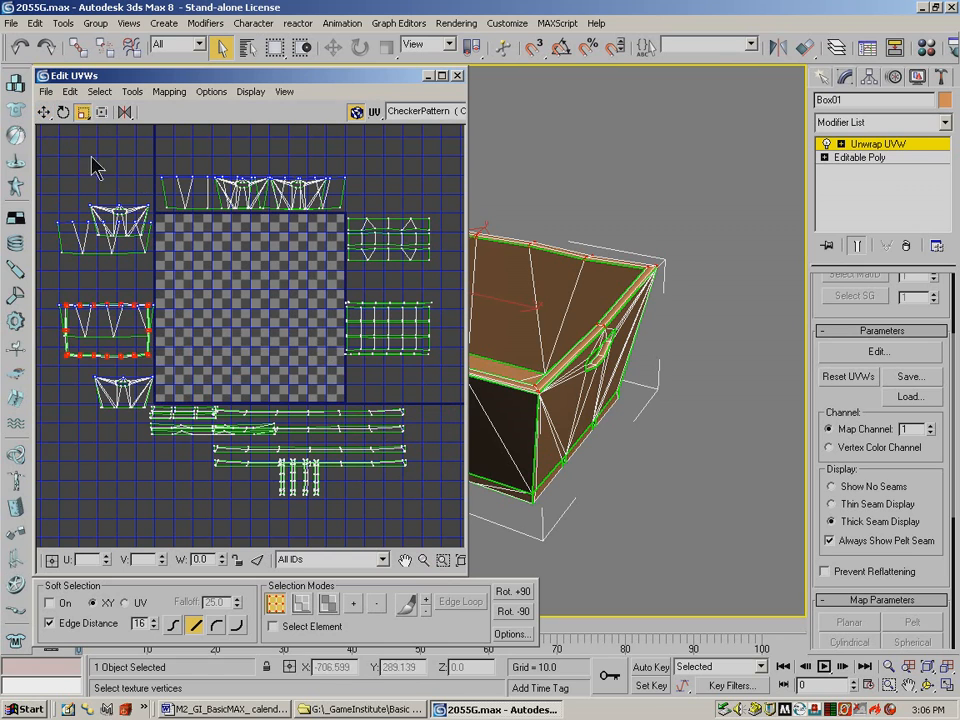
drag(135, 307, 154, 147)
click(44, 112)
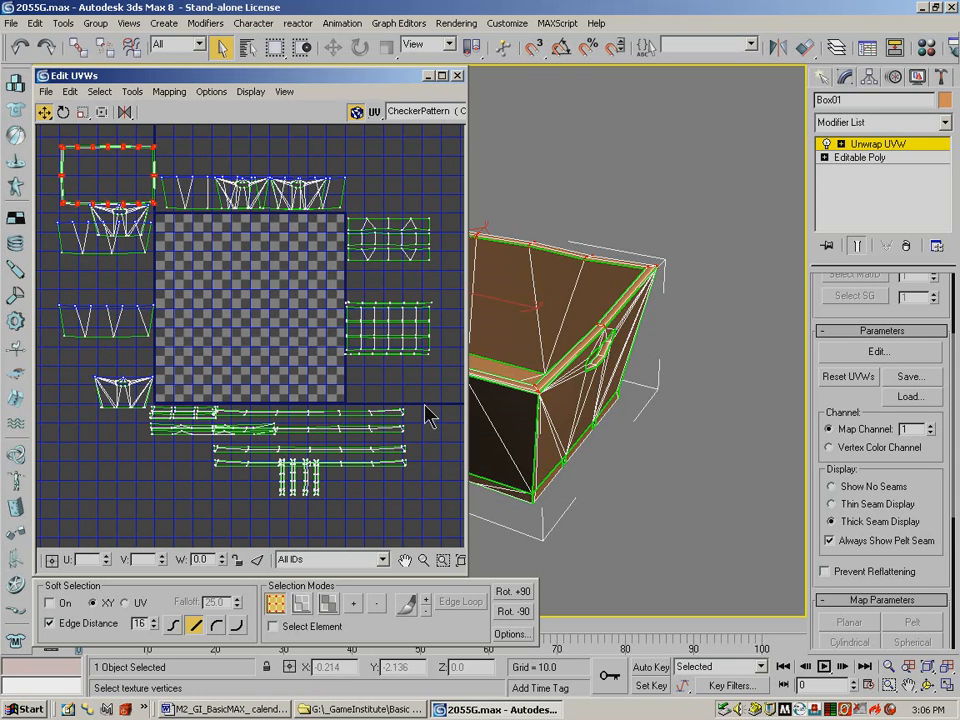
Select all faces of the four long thin strips below the tile by growing a face selection from their right ends
drag(425, 410, 369, 499)
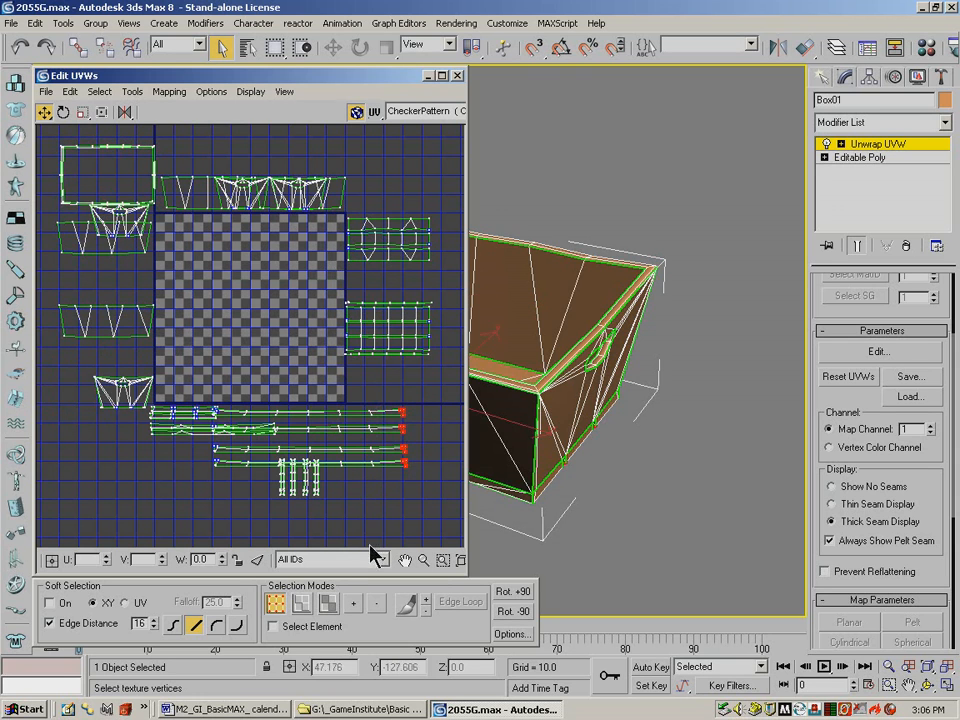
click(329, 603)
drag(421, 397, 371, 492)
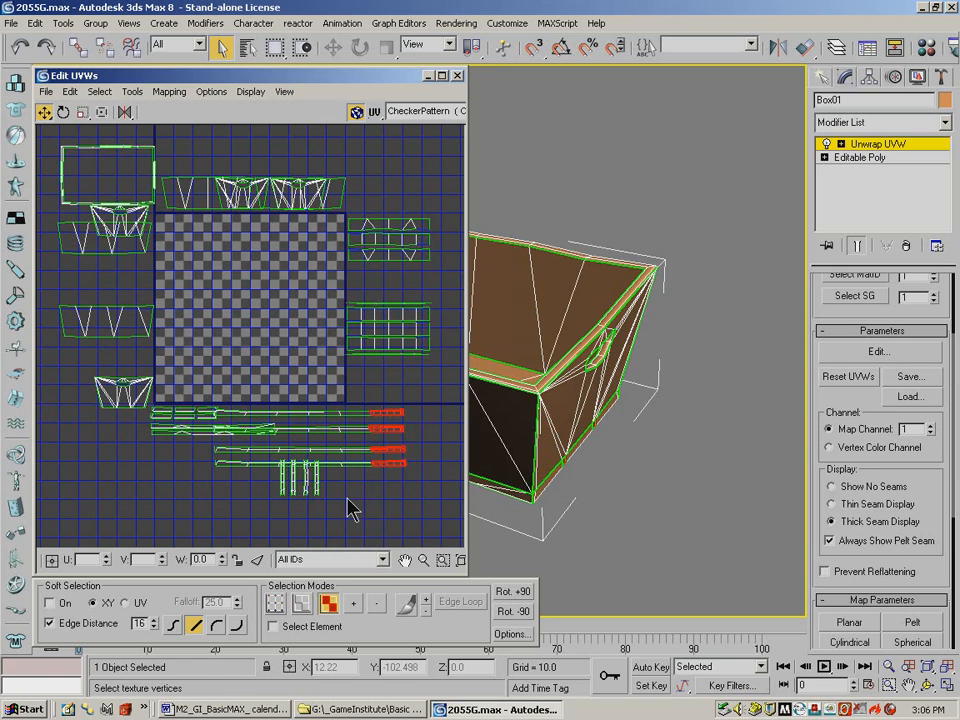
click(355, 605)
click(355, 605)
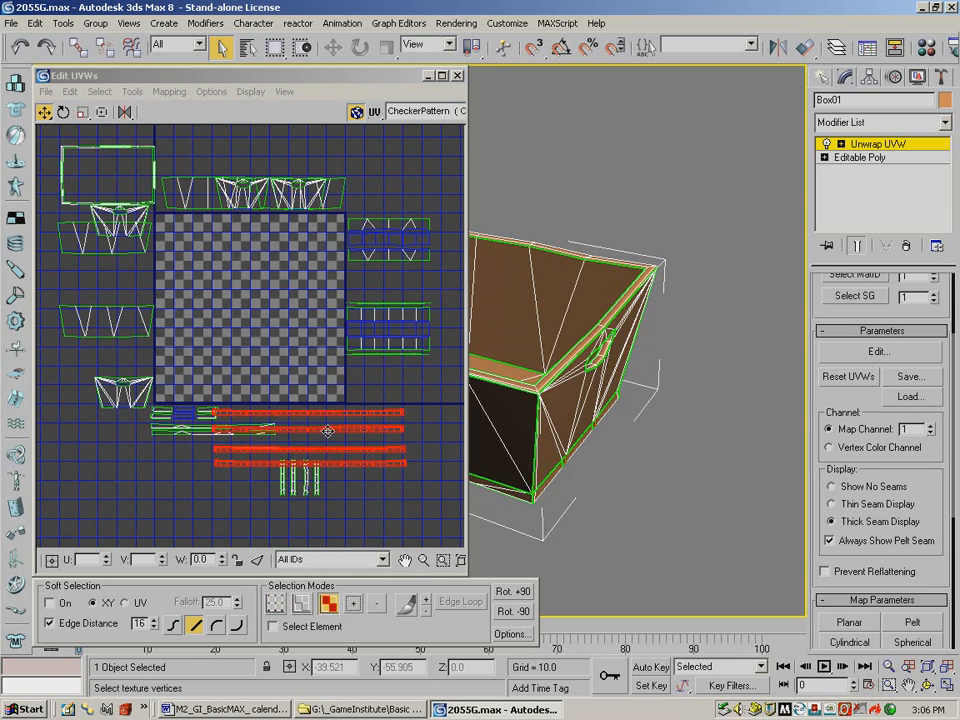
Scale the four long strips down to about the floor planks' length and park them directly beneath the lower plank grid
drag(328, 406, 353, 333)
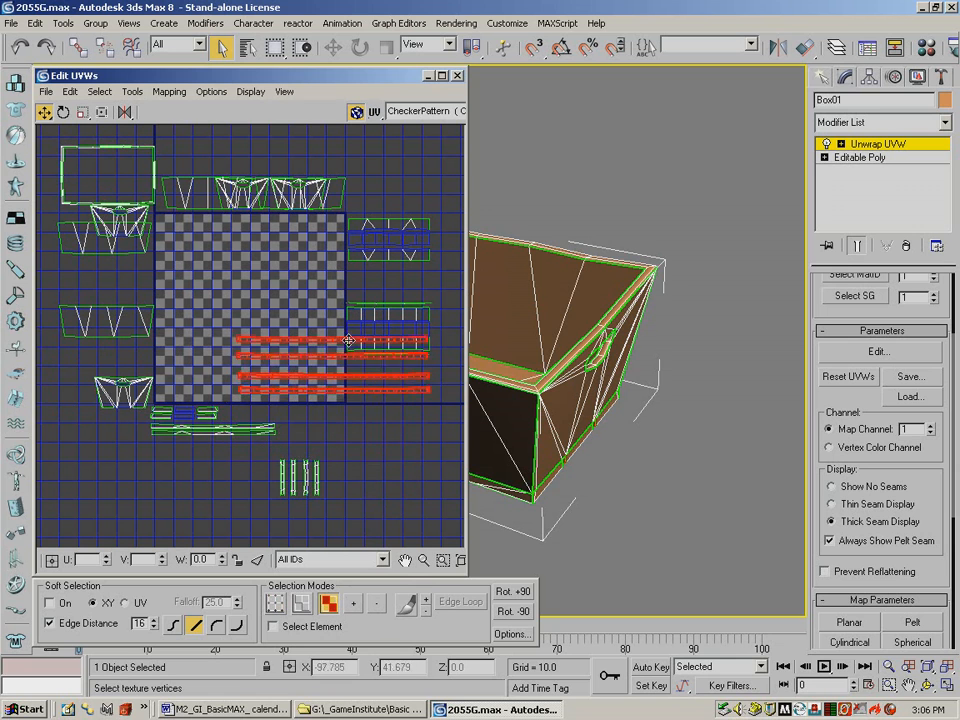
click(83, 112)
drag(343, 349, 228, 320)
click(44, 112)
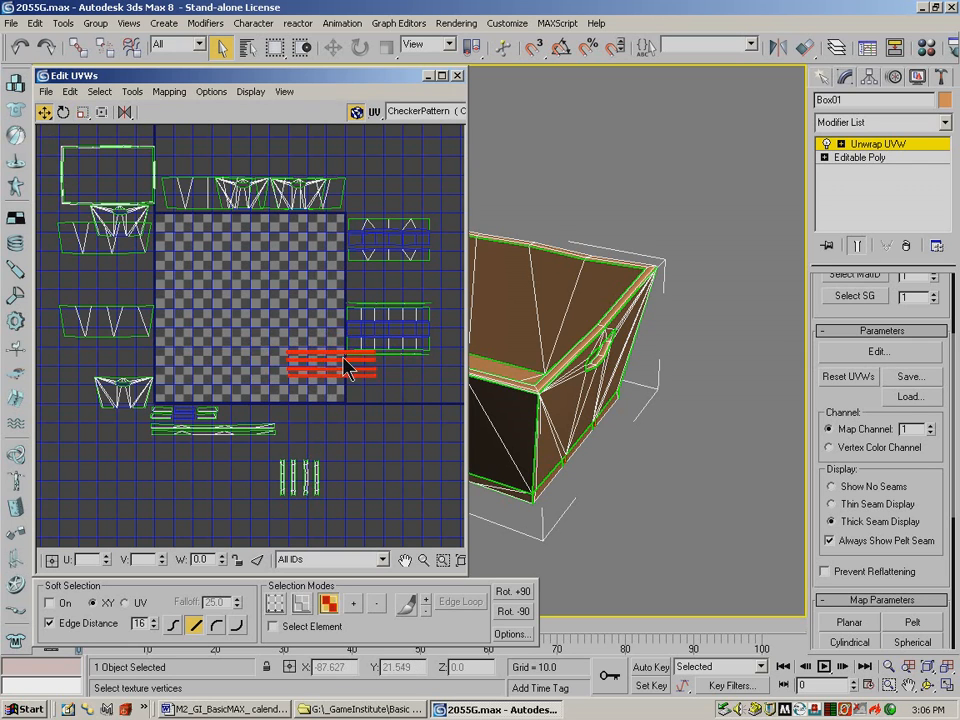
drag(343, 364, 392, 357)
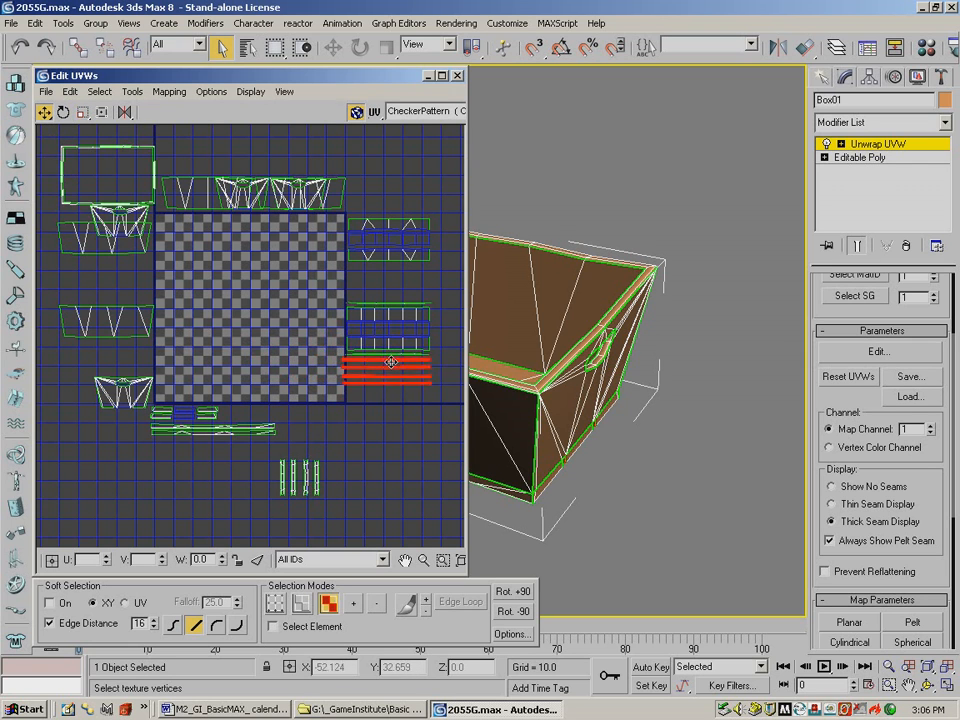
Scale the four short handle-hole strips down uniformly and park them above the tile's upper-right corner
drag(343, 454, 258, 503)
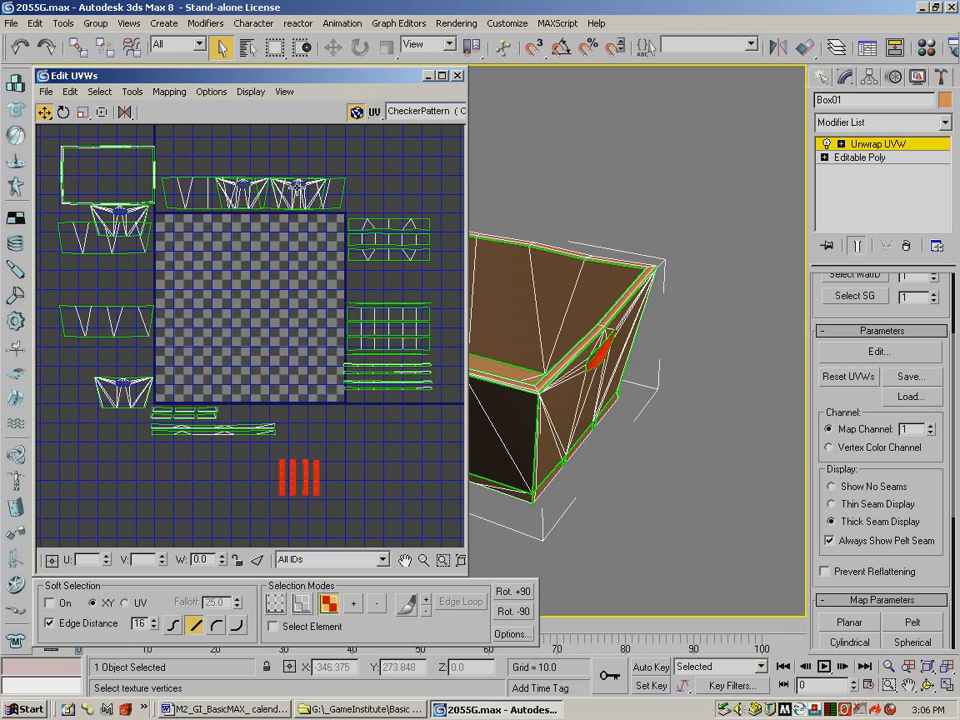
click(82, 112)
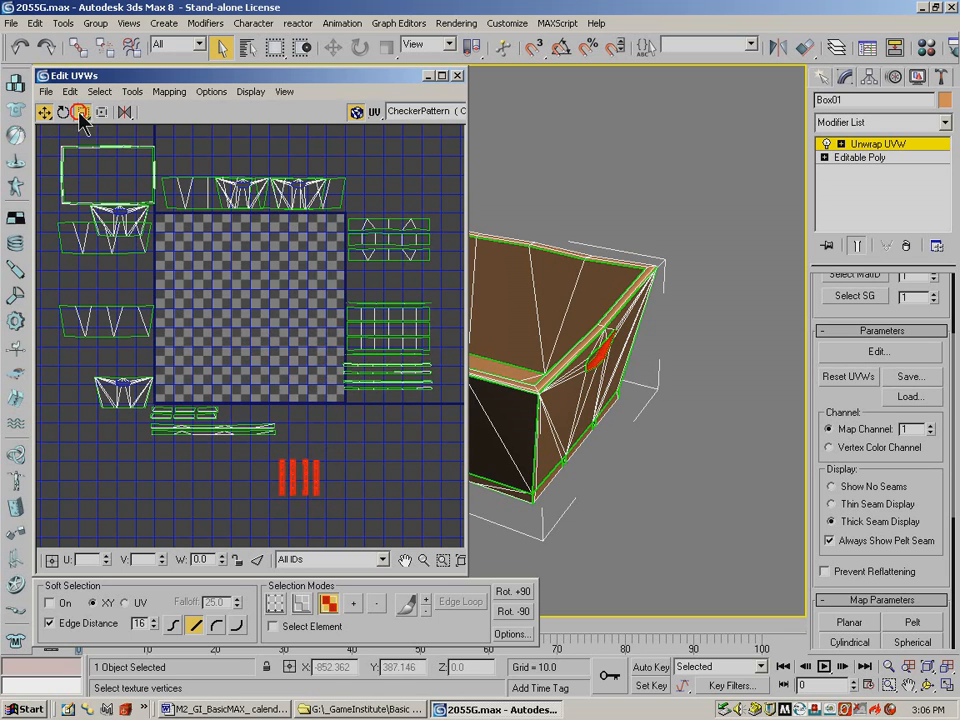
drag(307, 466, 304, 521)
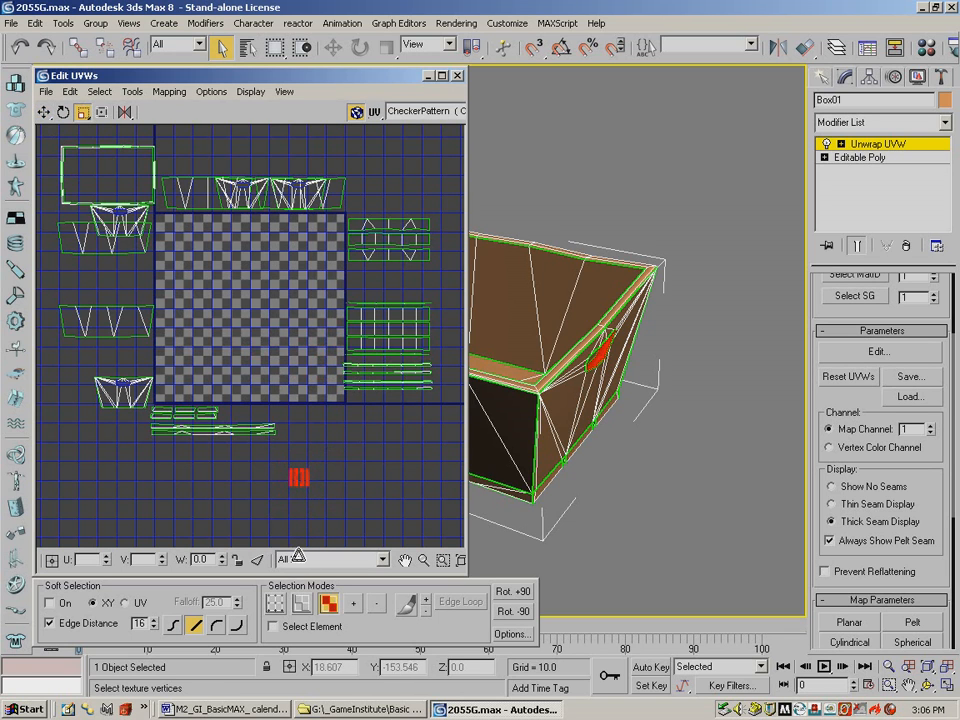
click(44, 112)
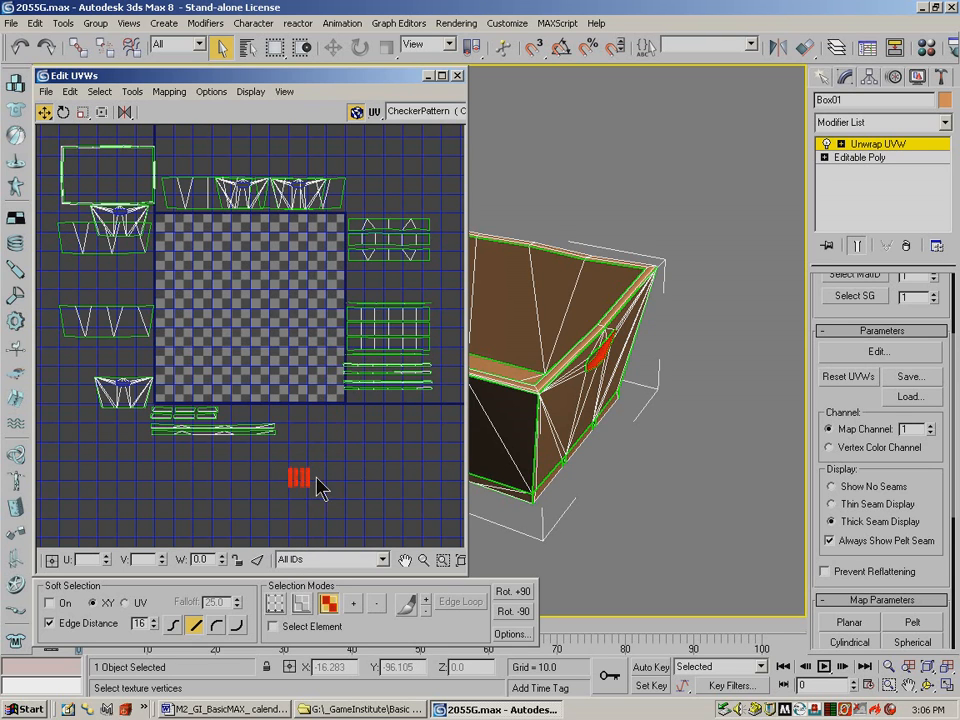
drag(307, 478, 375, 188)
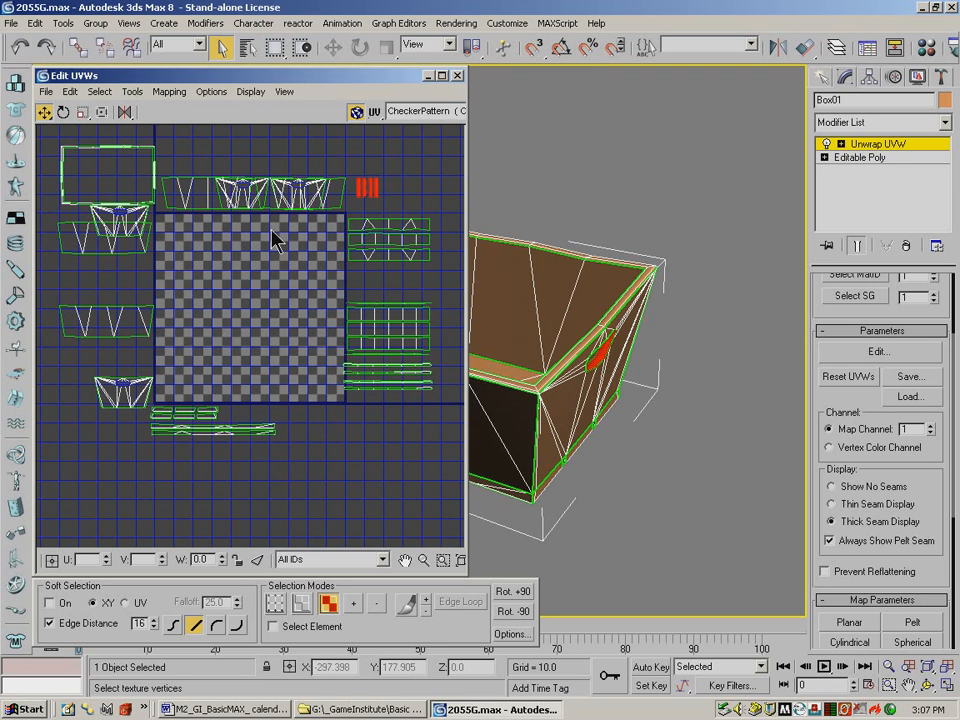
Shift the three inner floor plank UVs slightly up and farther from the tile's right edge
drag(325, 269, 482, 224)
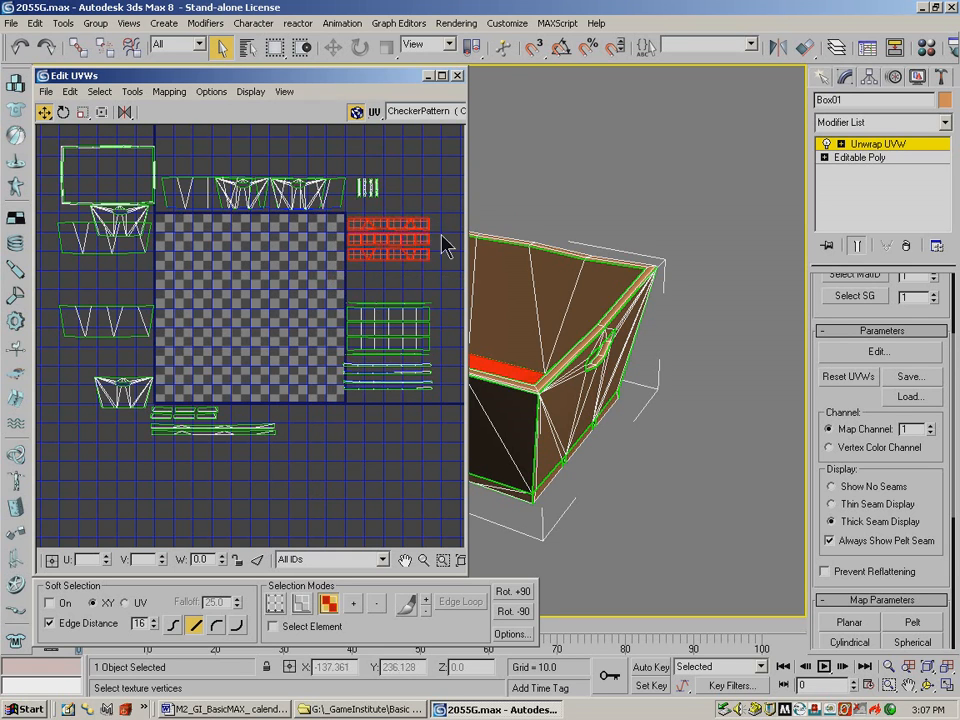
mouse_move(409, 228)
mouse_down()
mouse_move(129, 347)
mouse_move(385, 190)
mouse_move(414, 225)
mouse_up()
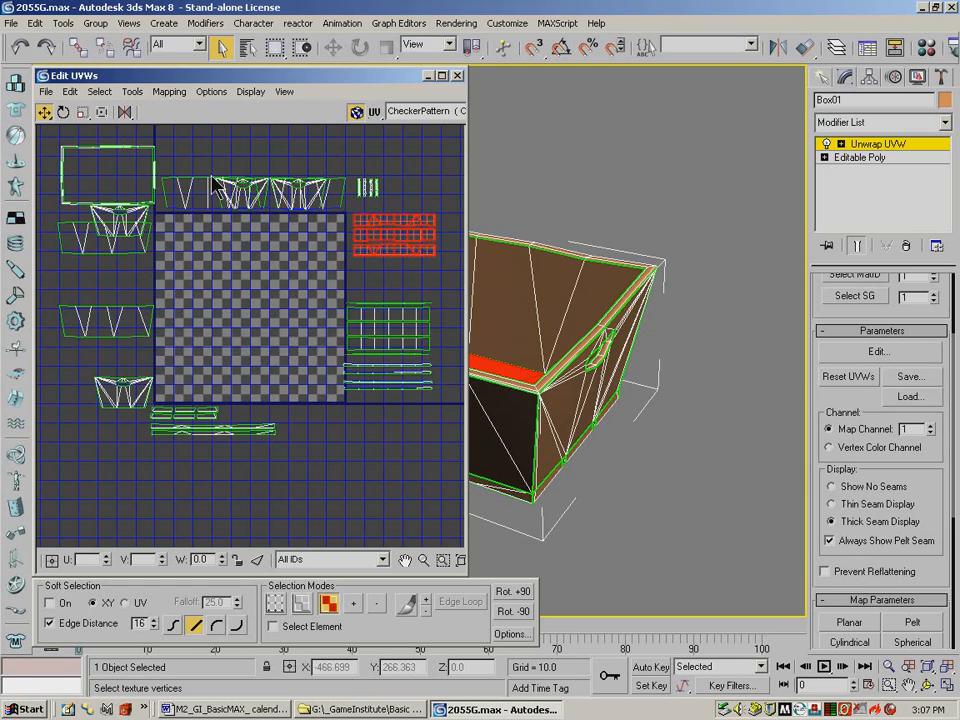
Select the whole left long side panel above the tile and place it in the tile's upper-left corner
drag(190, 165, 205, 222)
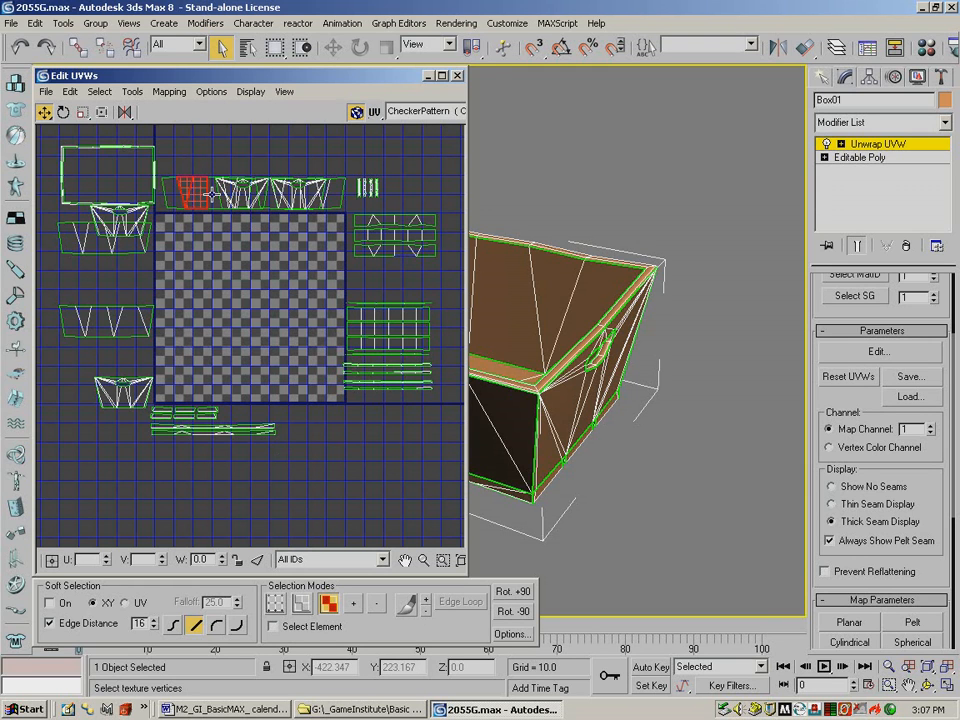
ctrl+click(170, 193)
ctrl+click(217, 202)
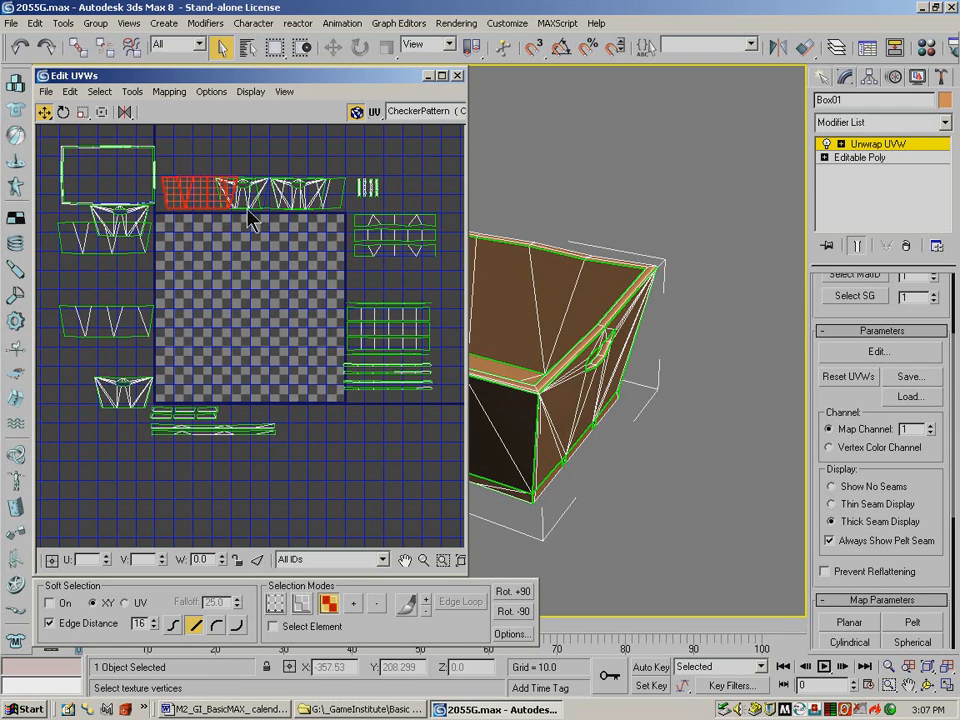
click(354, 602)
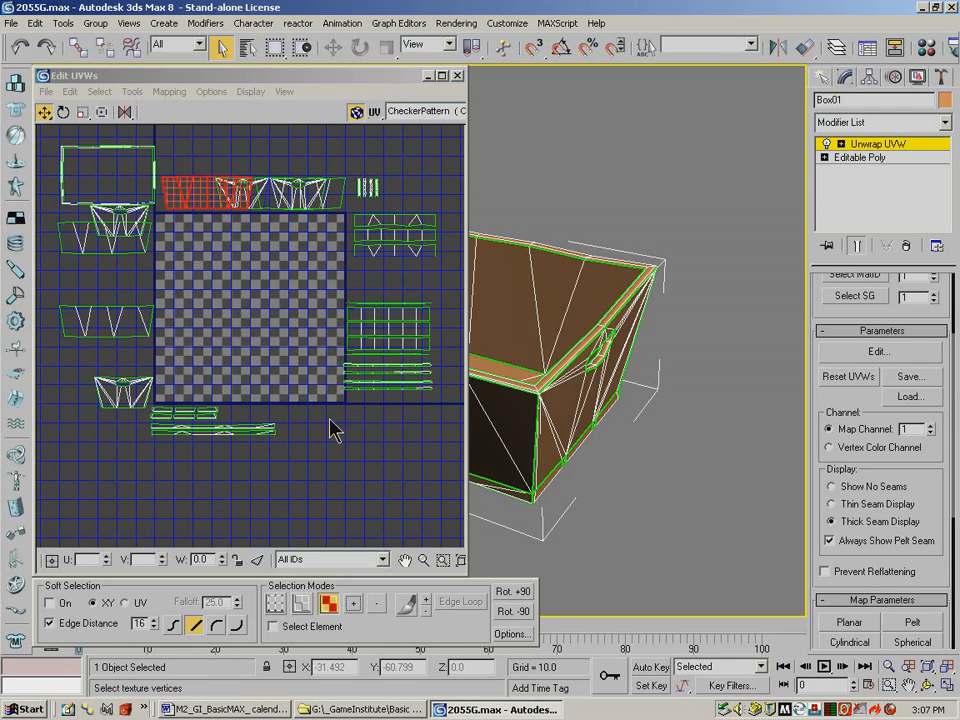
drag(208, 192, 203, 232)
Select the other long side panel above the tile and place it directly beneath the first panel inside the tile
click(334, 186)
click(350, 604)
click(350, 604)
click(350, 604)
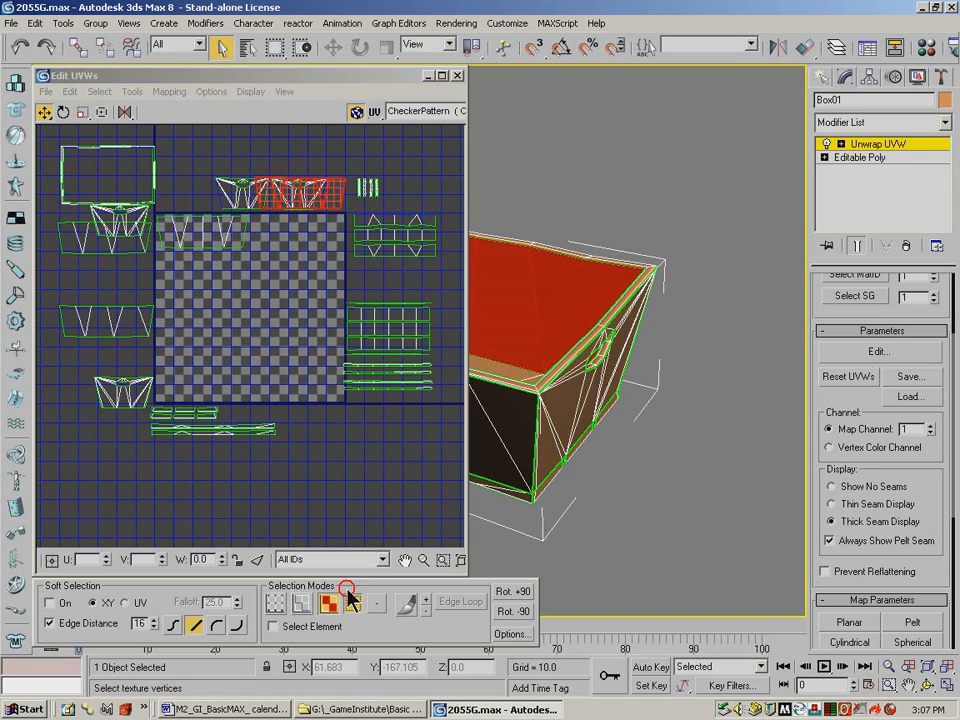
drag(293, 189, 192, 262)
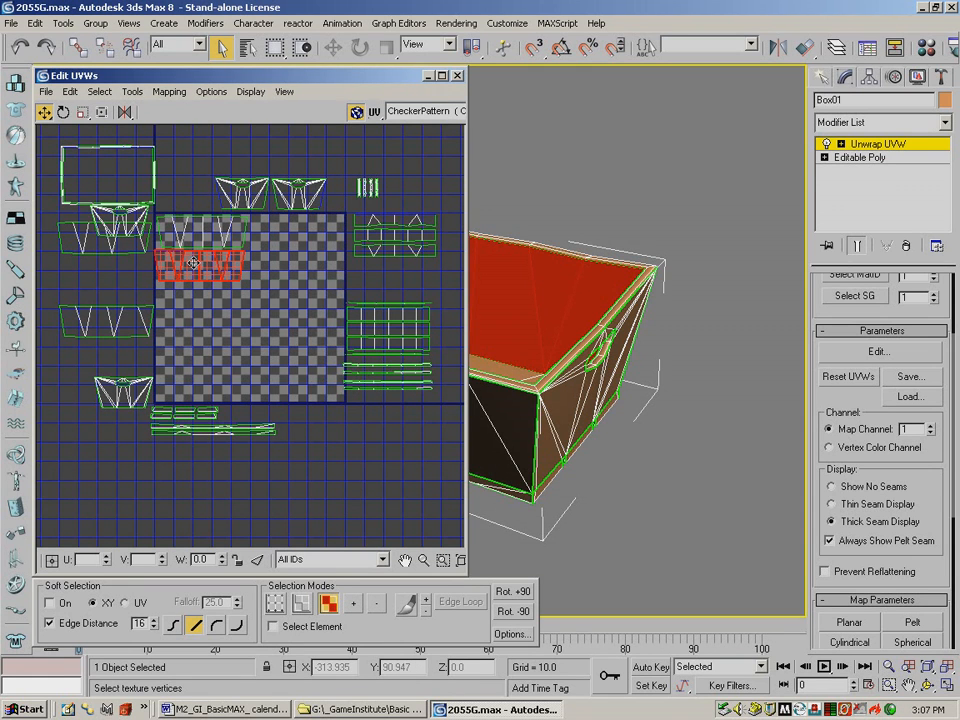
Select the whole upper long side panel beside the tile's left edge and place it beneath the second panel inside the tile
click(86, 245)
click(350, 606)
click(350, 606)
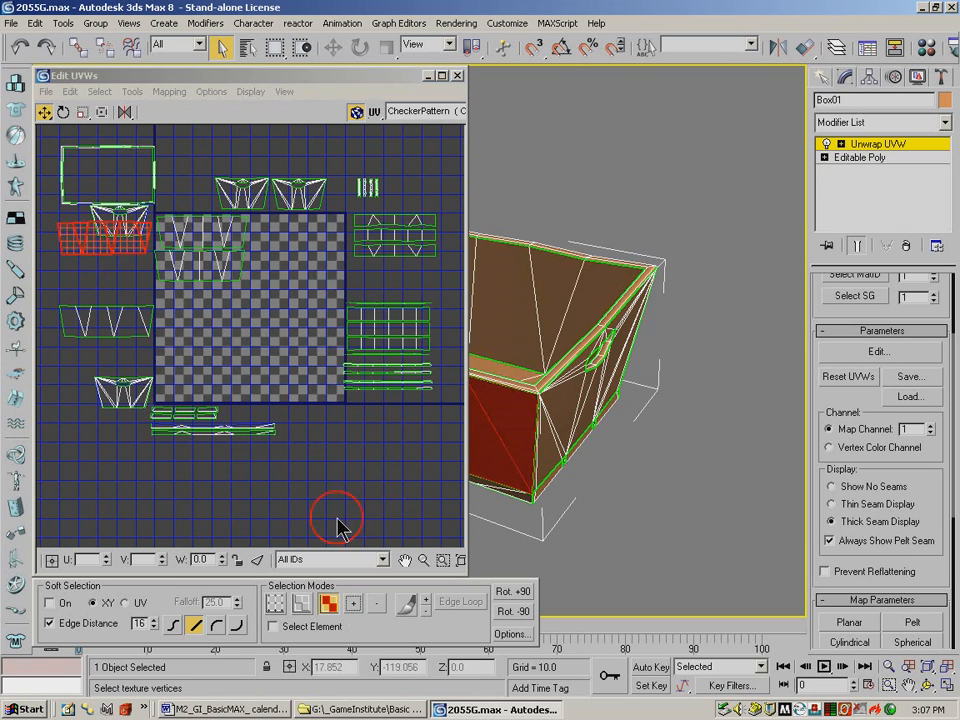
drag(125, 248, 222, 313)
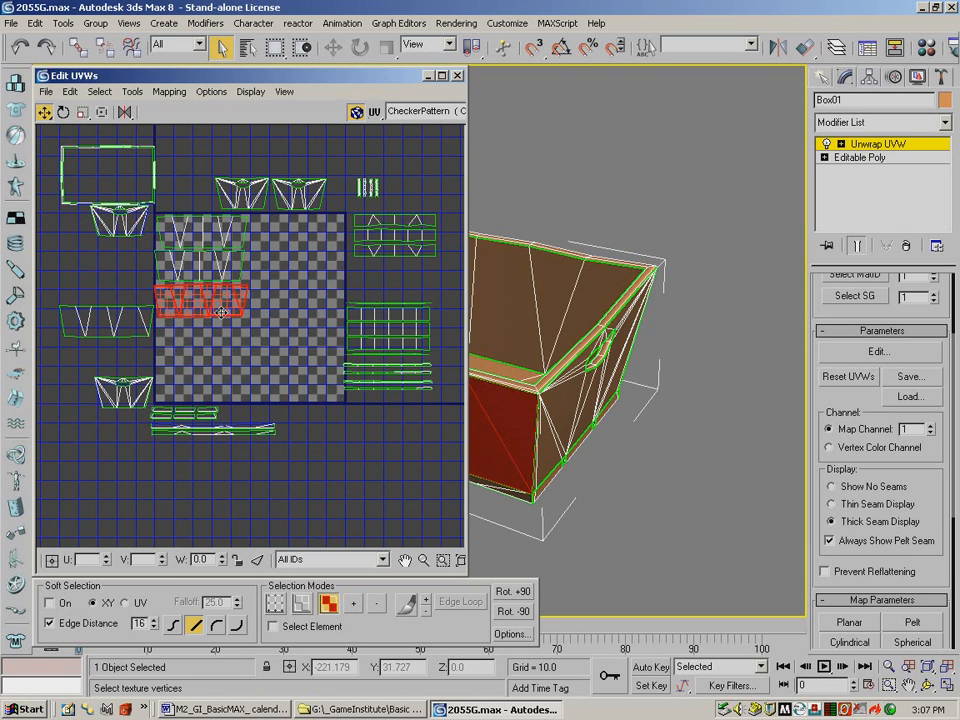
Select the whole remaining long side panel beside the tile's left edge and place it beneath the third panel inside the tile
click(140, 318)
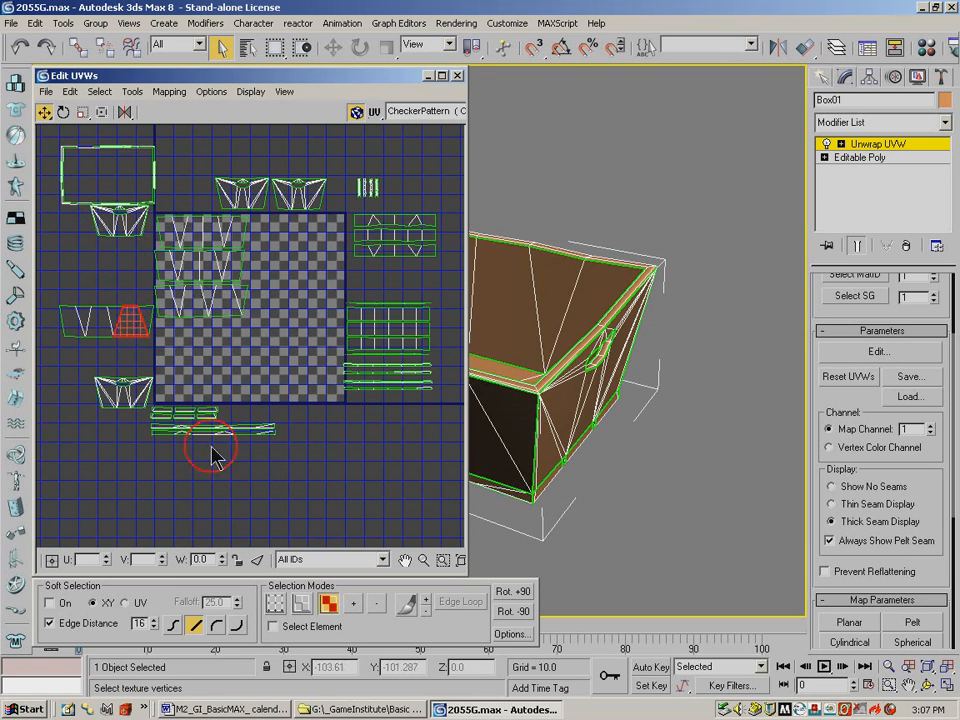
click(352, 603)
click(352, 603)
drag(104, 312, 200, 325)
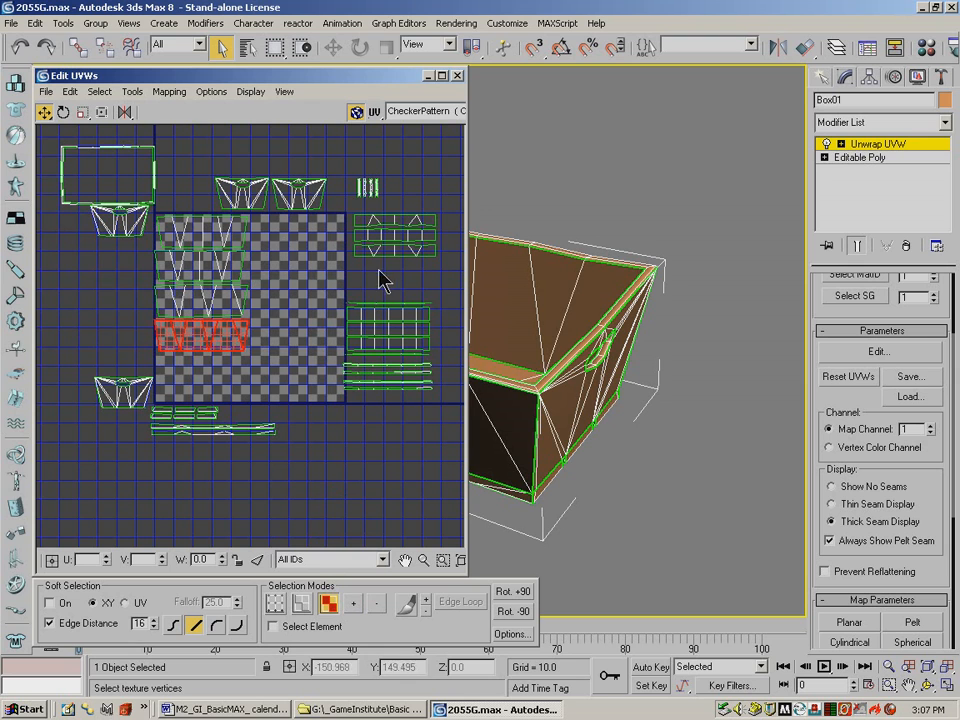
Rotate the right-hand end panel above the tile by +90 degrees and place it in the tile's lower-left corner
click(305, 200)
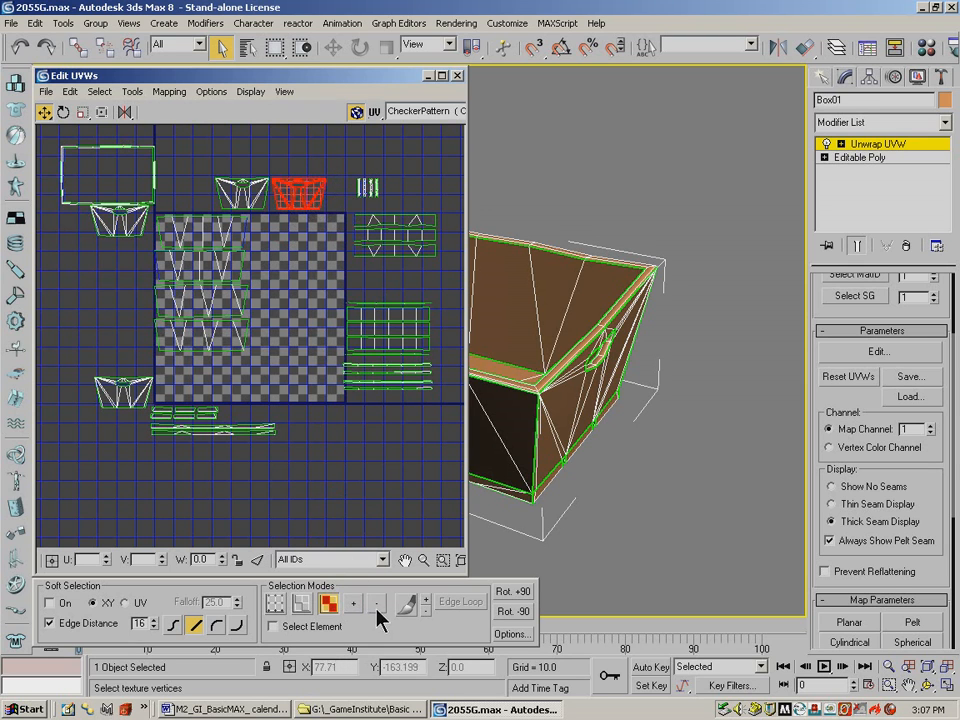
drag(298, 192, 186, 372)
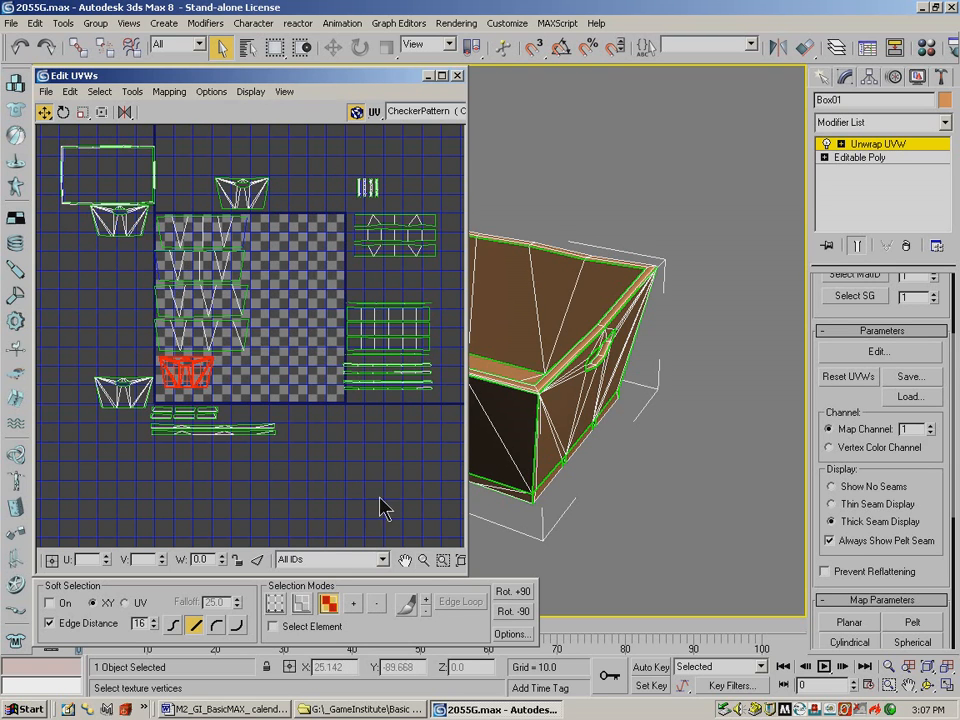
click(517, 592)
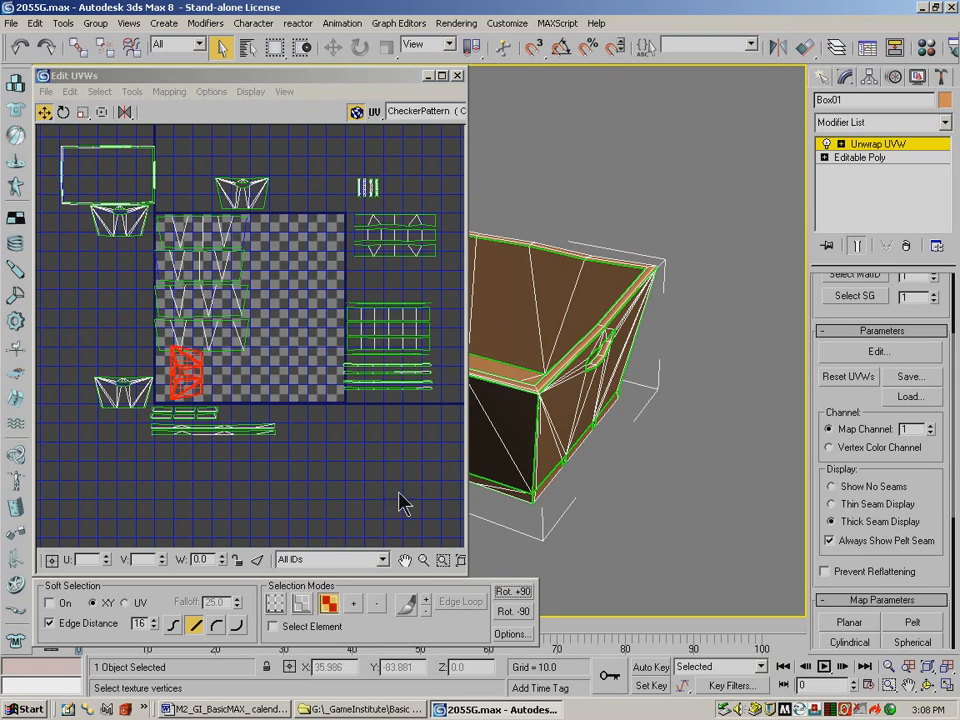
drag(188, 363, 176, 366)
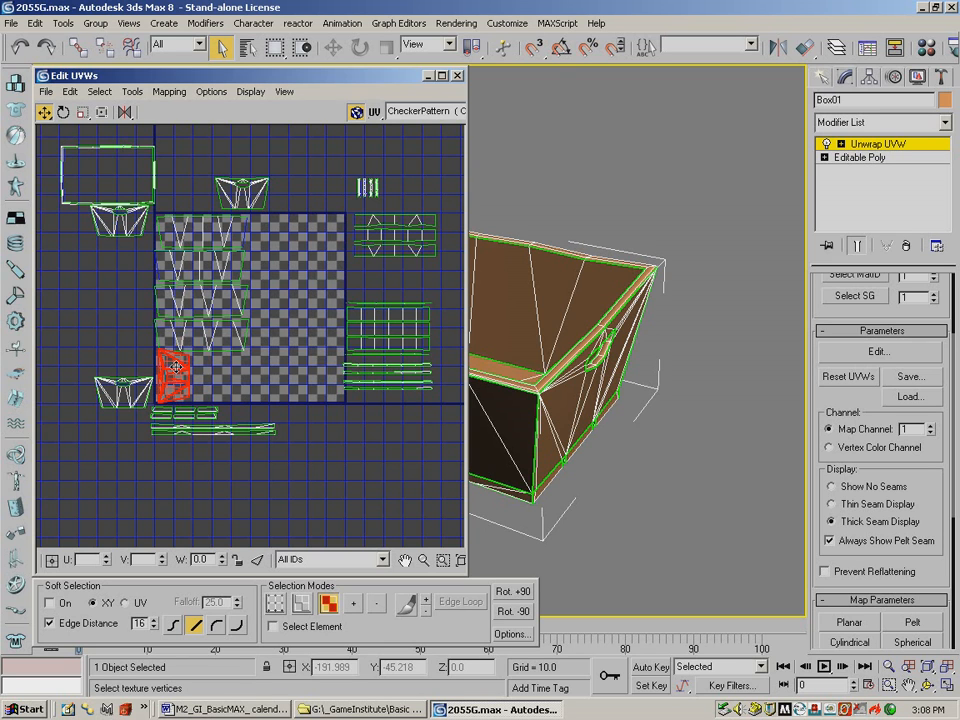
Rotate the end panel near the tile's lower-left corner by +90 degrees and place it right beside the first end panel
drag(80, 353, 236, 393)
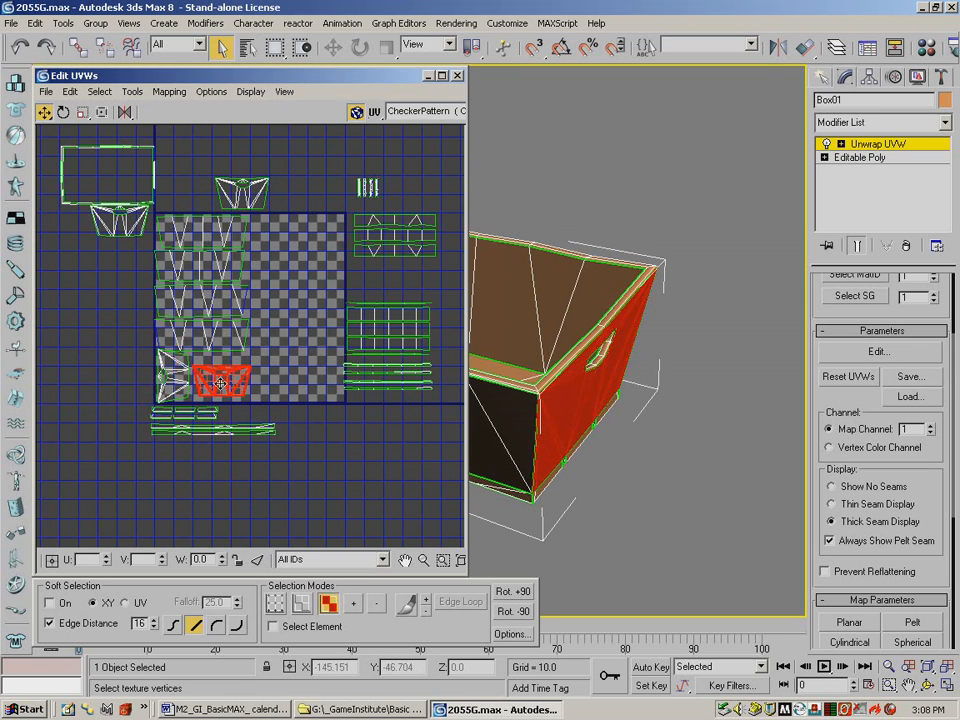
click(513, 591)
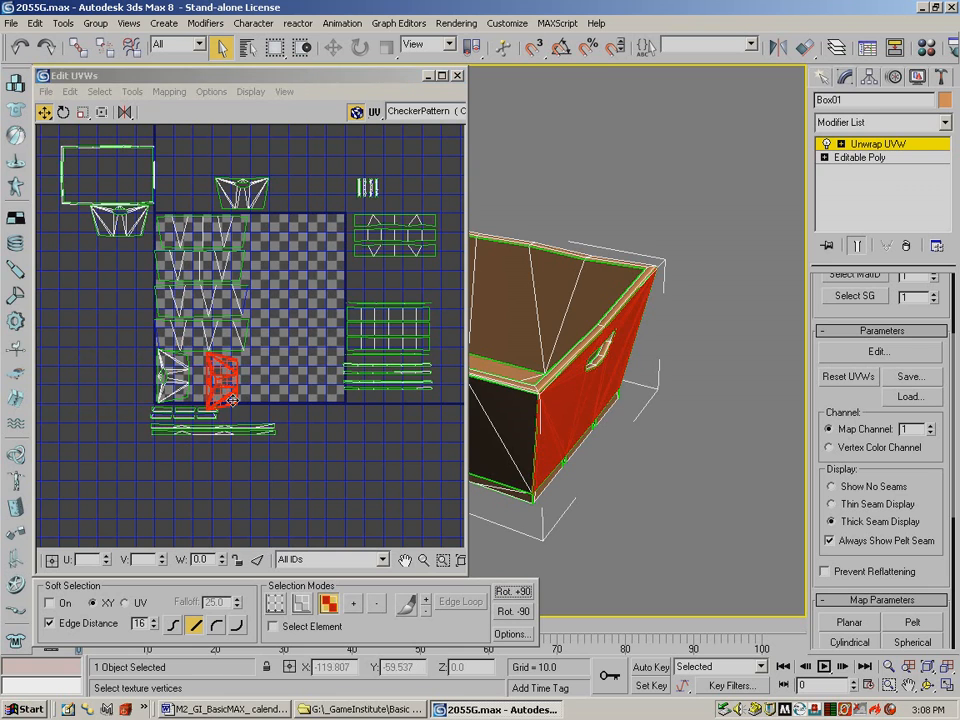
drag(216, 388, 212, 384)
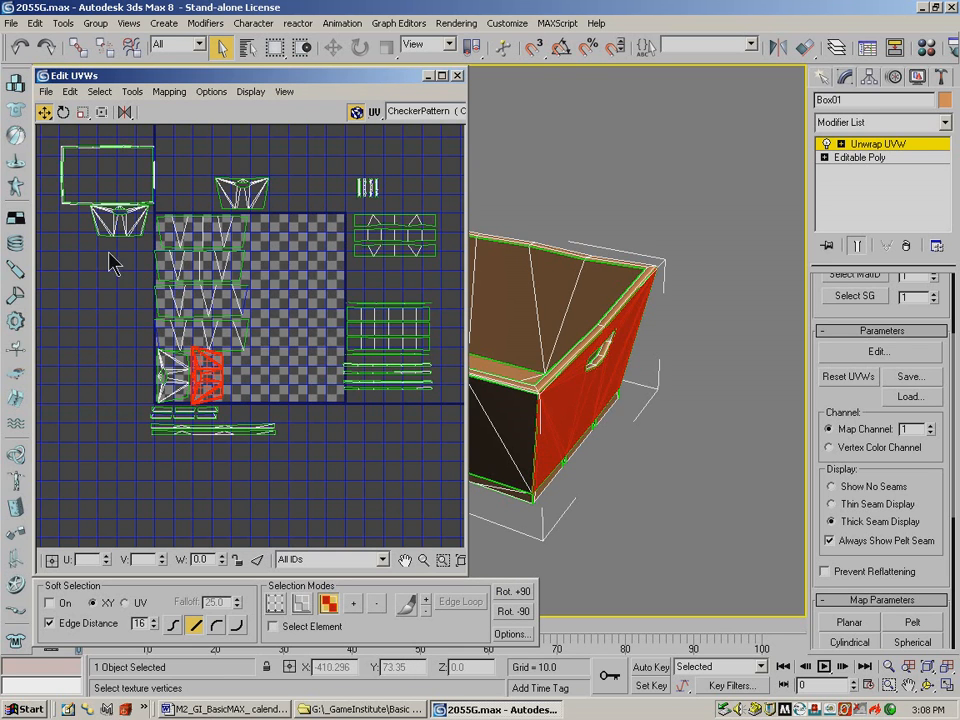
Rotate the end panel near the tile's upper-left corner by +90 degrees and place it third in the end-panel row
click(112, 218)
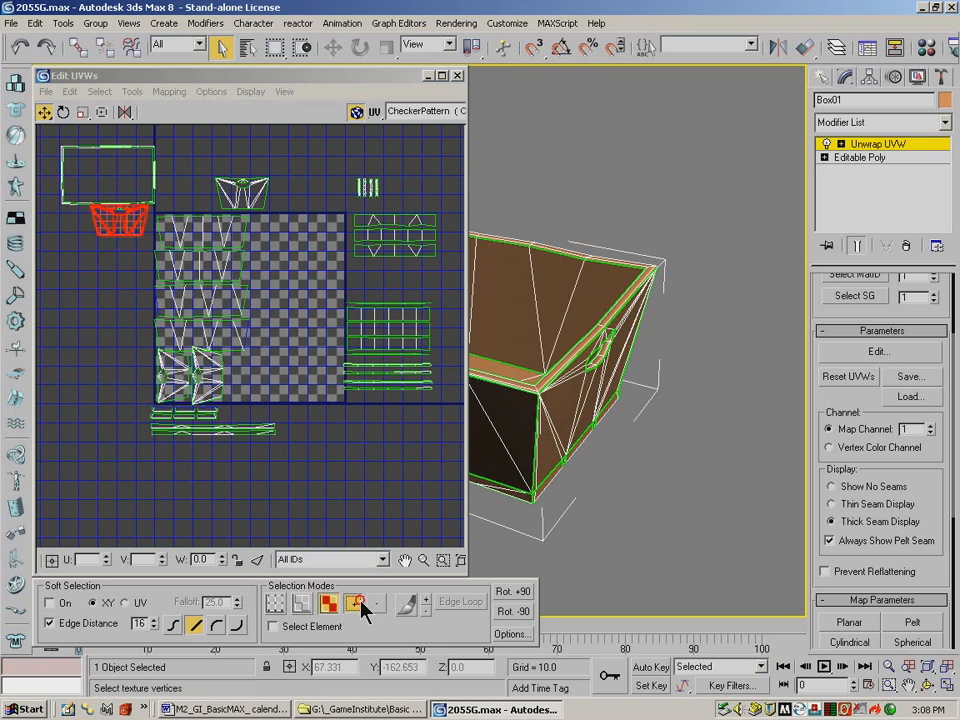
drag(124, 233, 248, 389)
click(514, 591)
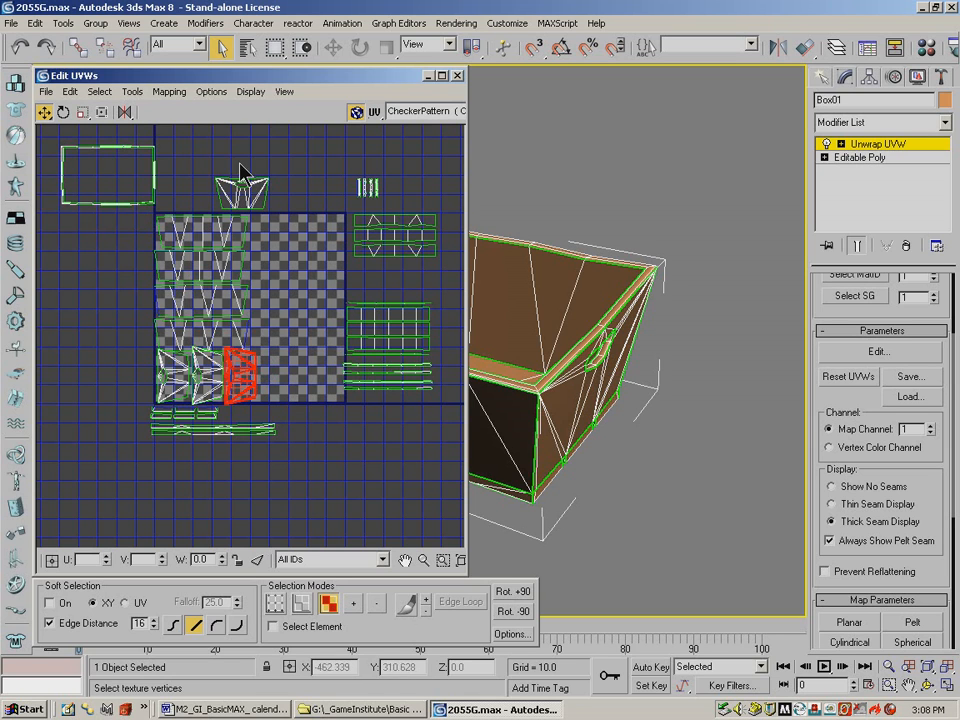
Turn the last end panel above the tile by 90 degrees to match the others and place it fourth in the end-panel row
drag(210, 154, 287, 221)
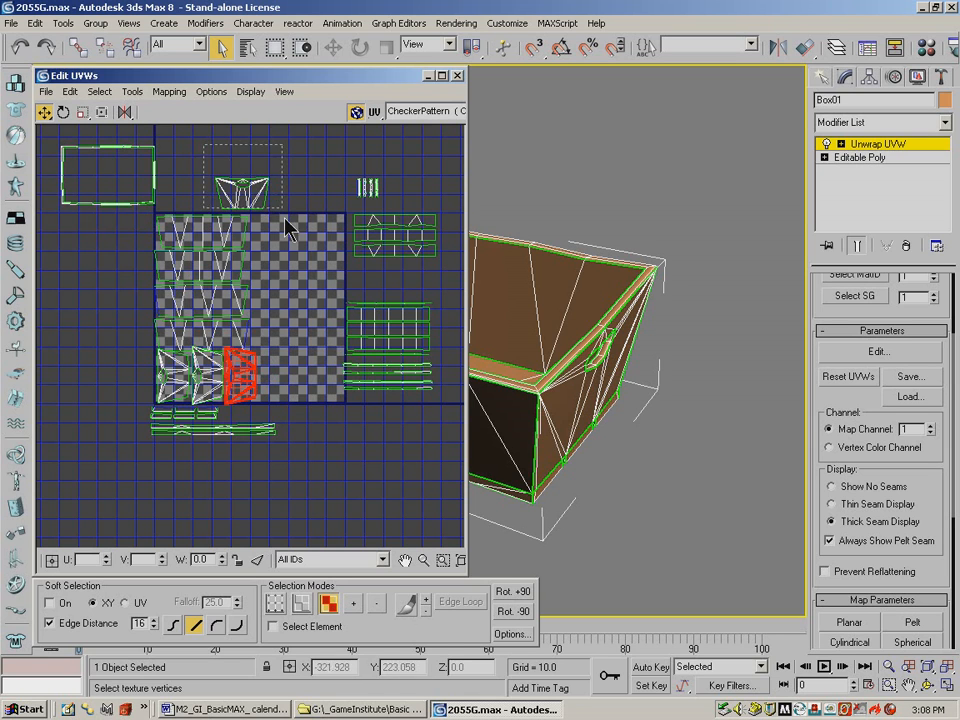
click(512, 611)
drag(244, 193, 277, 383)
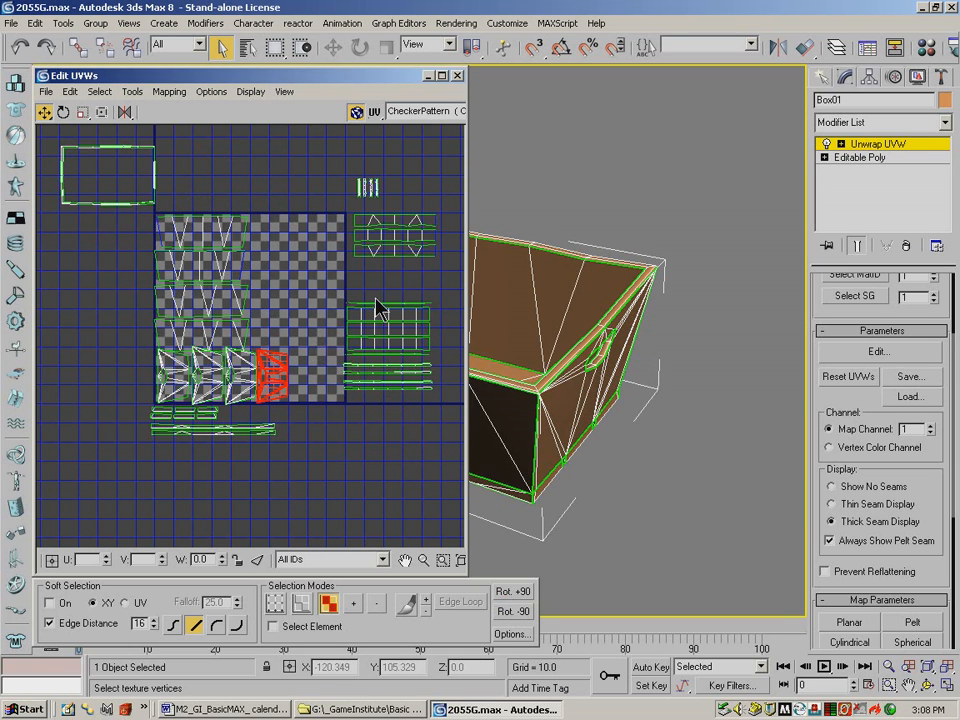
Stack both plank sets and the four thin horizontal strips inside the tile beside the long side panels, from the tile's top edge downward
click(411, 221)
drag(411, 221, 308, 220)
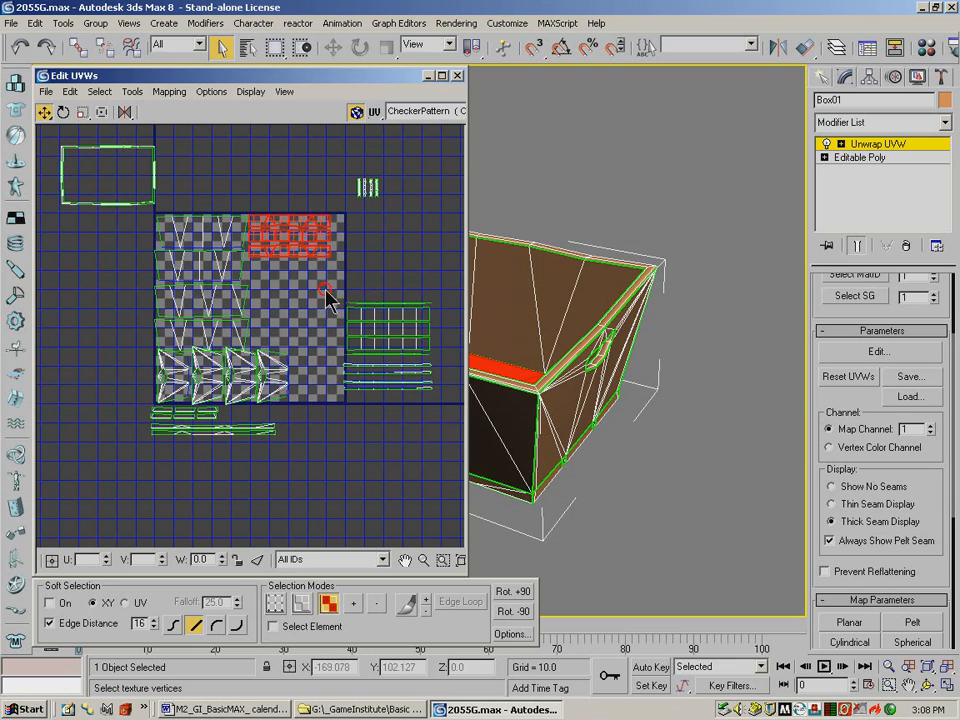
click(422, 343)
drag(422, 343, 322, 288)
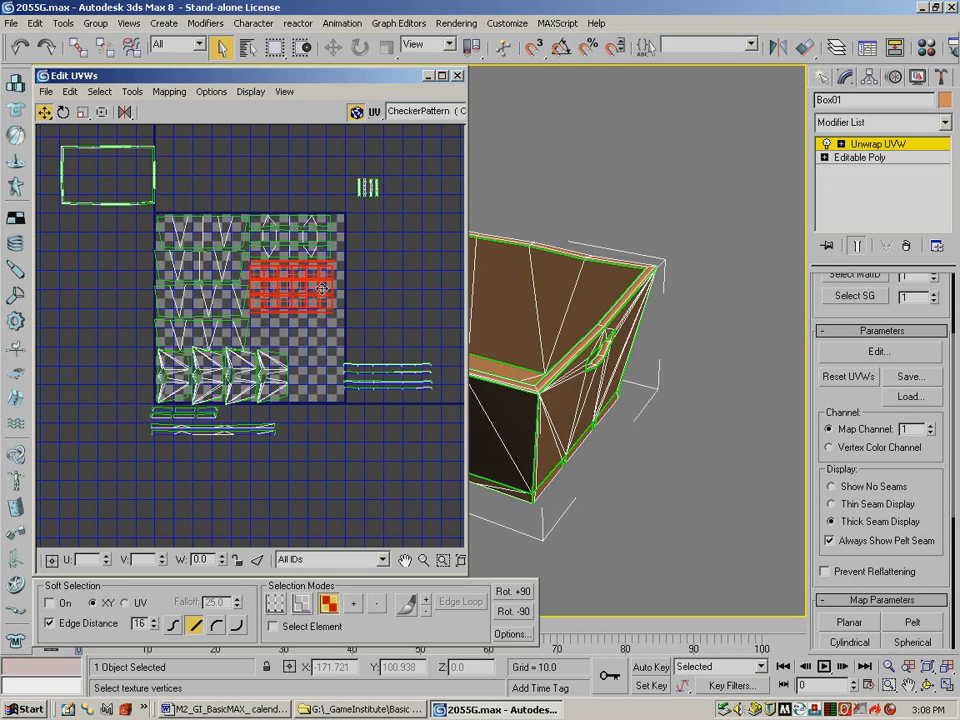
click(379, 276)
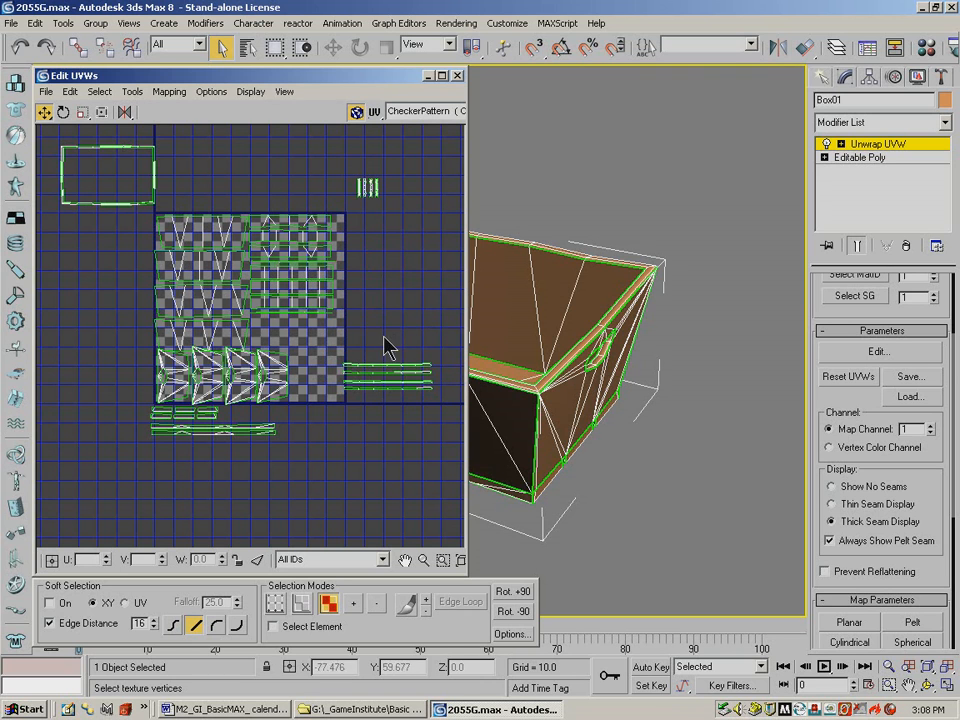
mouse_move(339, 345)
mouse_down()
mouse_move(441, 409)
mouse_move(327, 328)
mouse_up()
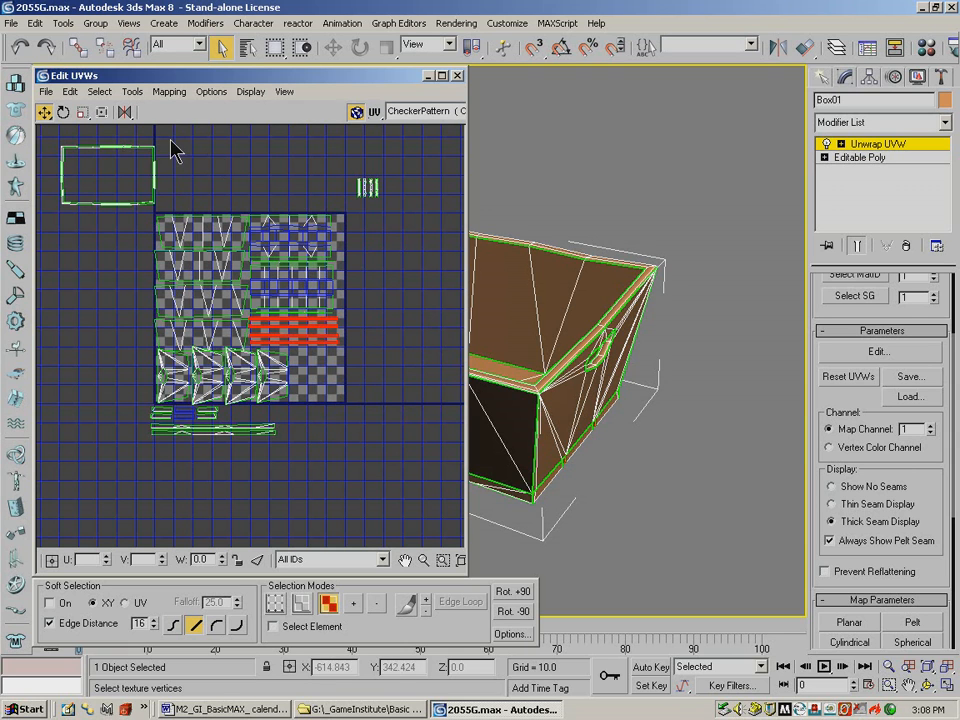
Place the four short handle-hole strips beside the fourth end panel, directly under the thin horizontal strips
click(370, 188)
drag(370, 192, 309, 357)
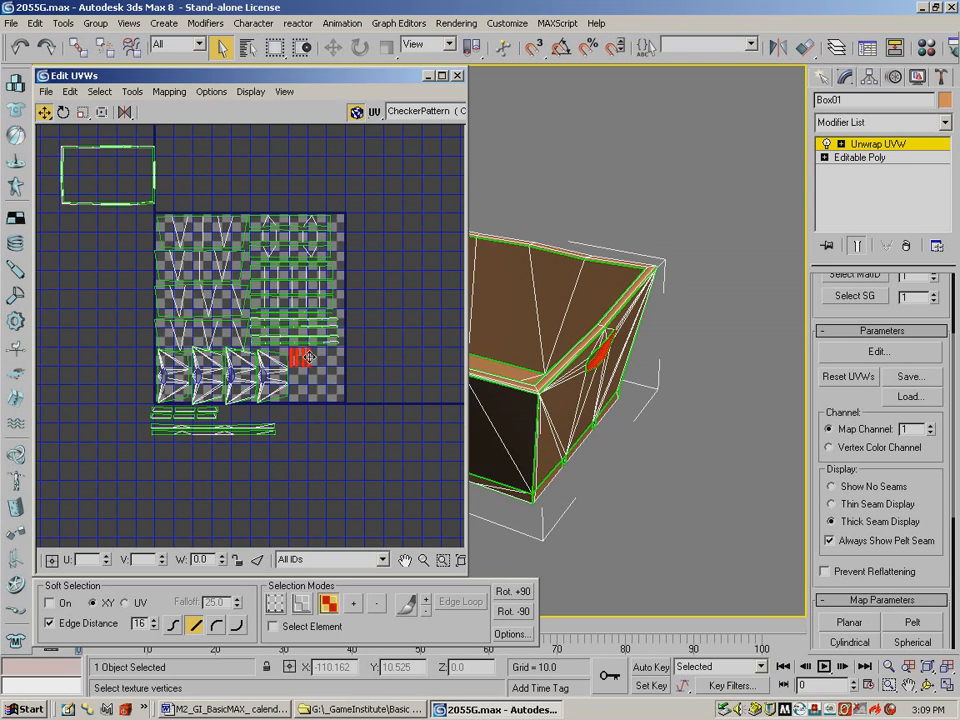
Rotate the long strips below the tile by +90 degrees onto its right edge, and stack the short pieces under the handle-hole strips
drag(136, 453, 338, 421)
click(515, 591)
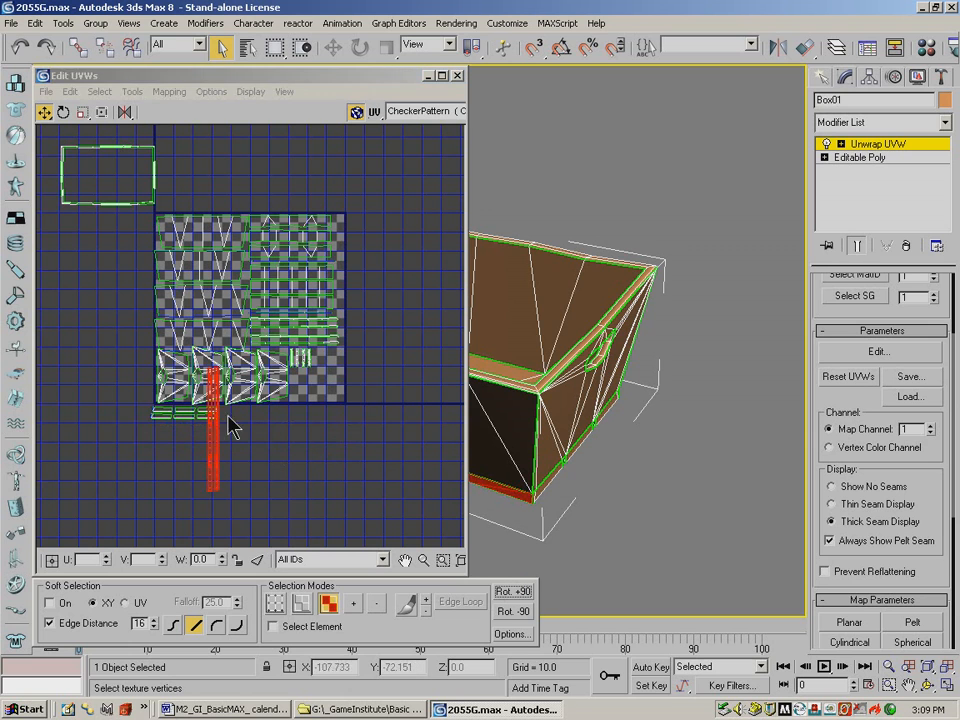
drag(216, 413, 343, 258)
mouse_move(151, 432)
mouse_down()
mouse_move(219, 409)
mouse_move(213, 414)
mouse_move(333, 392)
mouse_move(346, 373)
mouse_move(321, 388)
mouse_move(332, 392)
mouse_move(326, 382)
mouse_move(320, 393)
mouse_move(306, 387)
mouse_move(312, 409)
mouse_move(322, 398)
mouse_up()
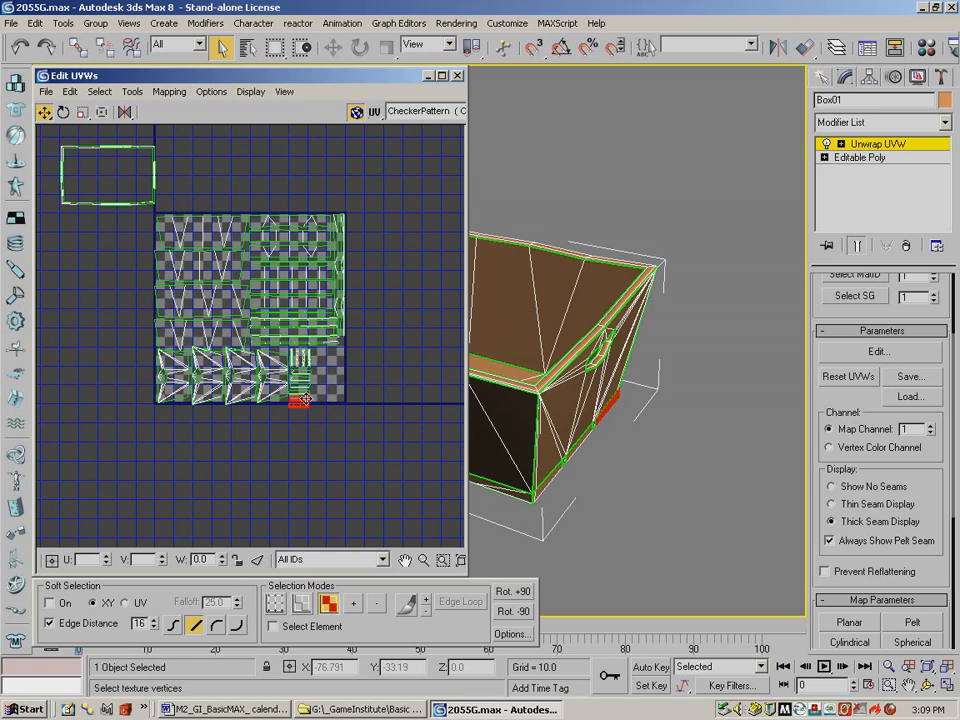
Detach the two short sides of the rectangular rim piece and place them together beside the stack of short pieces
drag(179, 158, 52, 197)
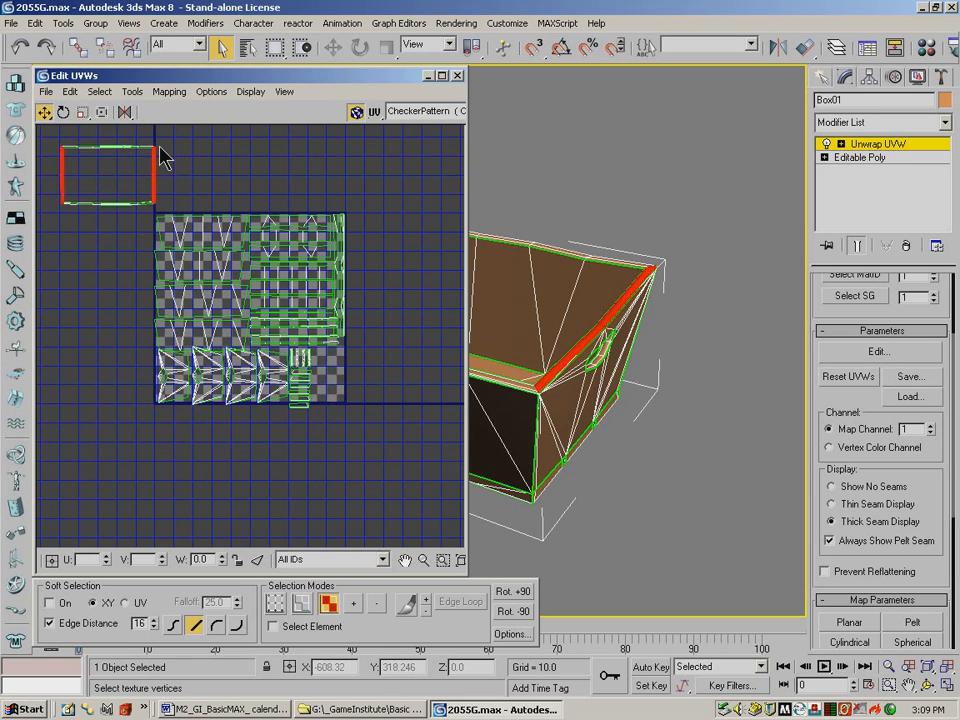
click(131, 91)
click(146, 216)
drag(154, 172, 320, 375)
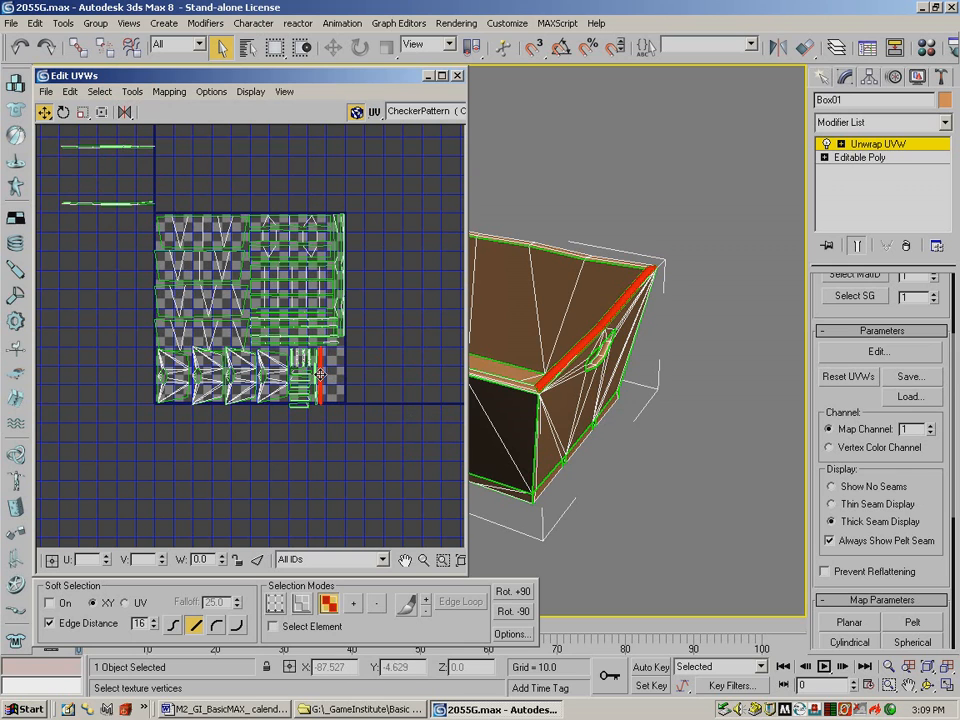
Rotate the two long rim strips by +90 degrees and line them up end to end along the tile's left edge
drag(60, 137, 181, 164)
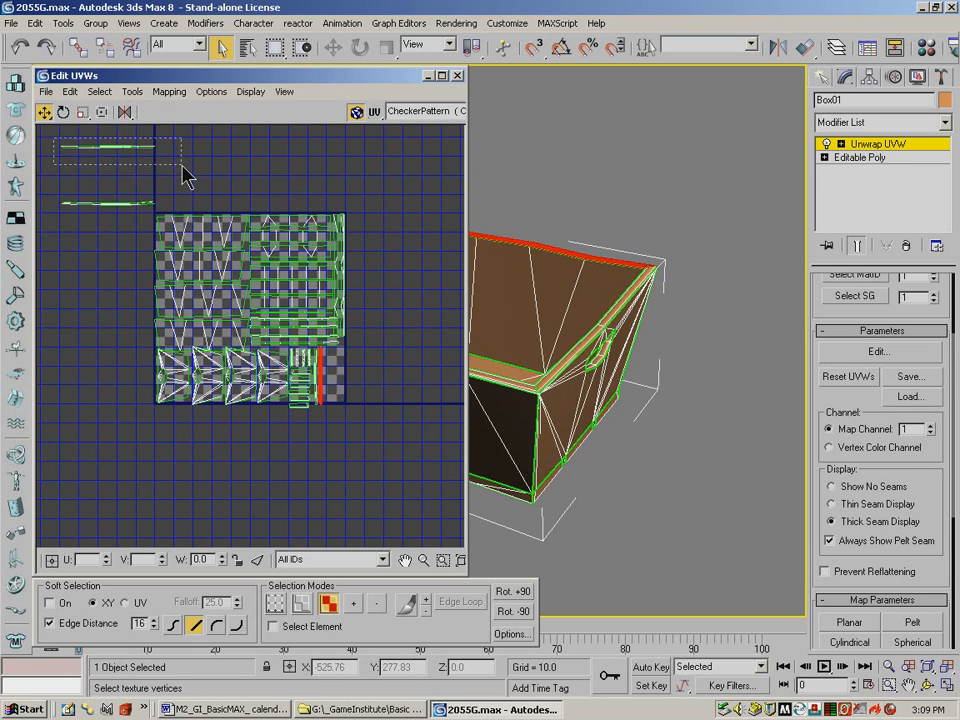
drag(62, 142, 165, 210)
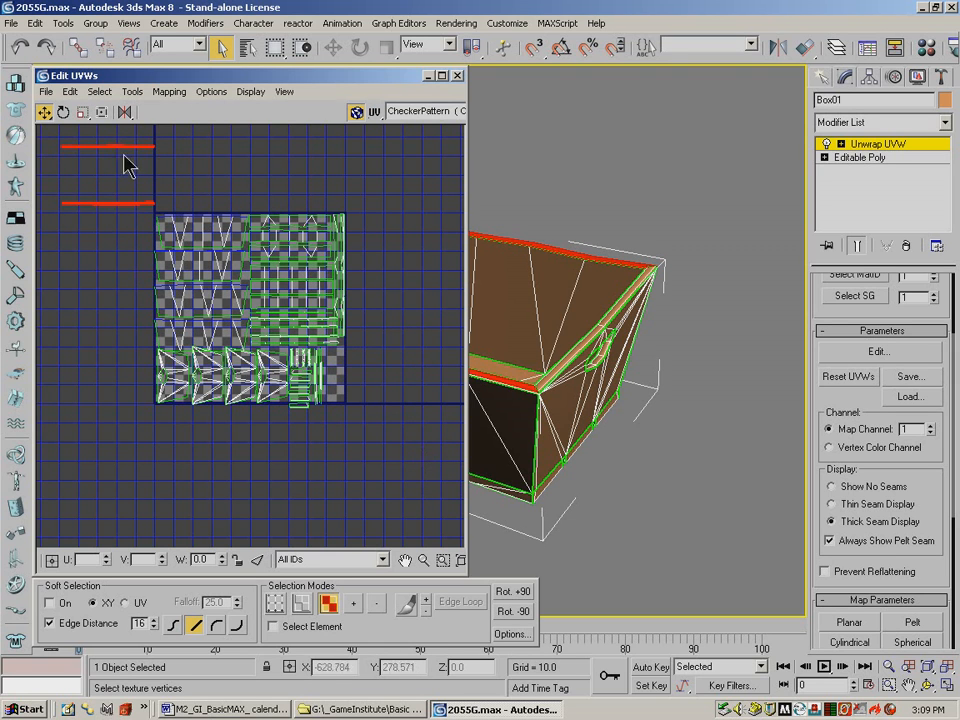
drag(58, 132, 230, 204)
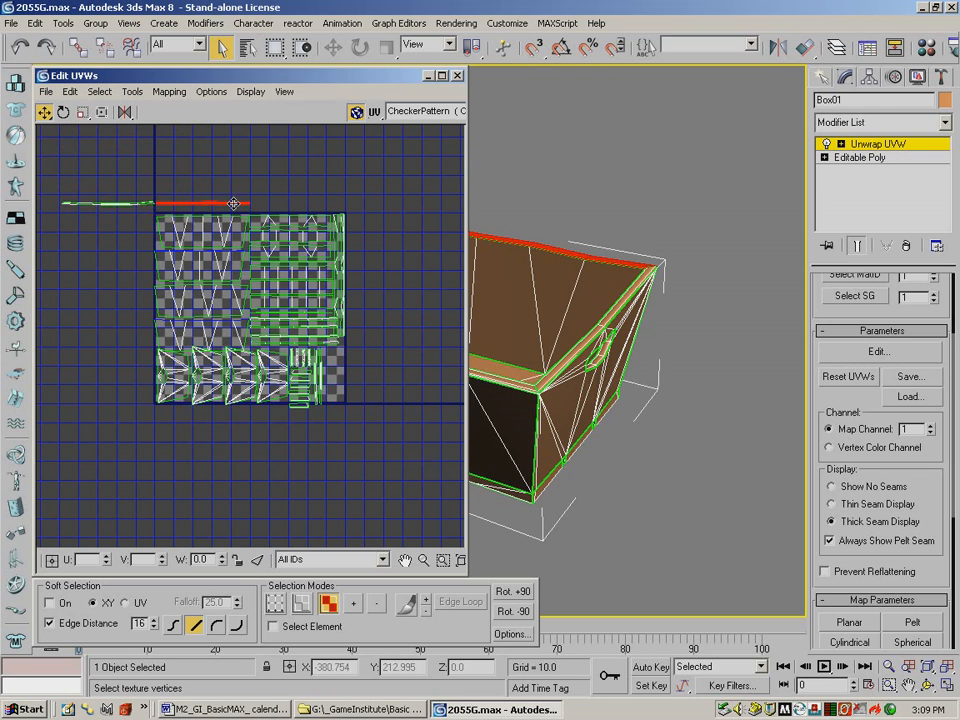
drag(58, 186, 153, 286)
click(507, 593)
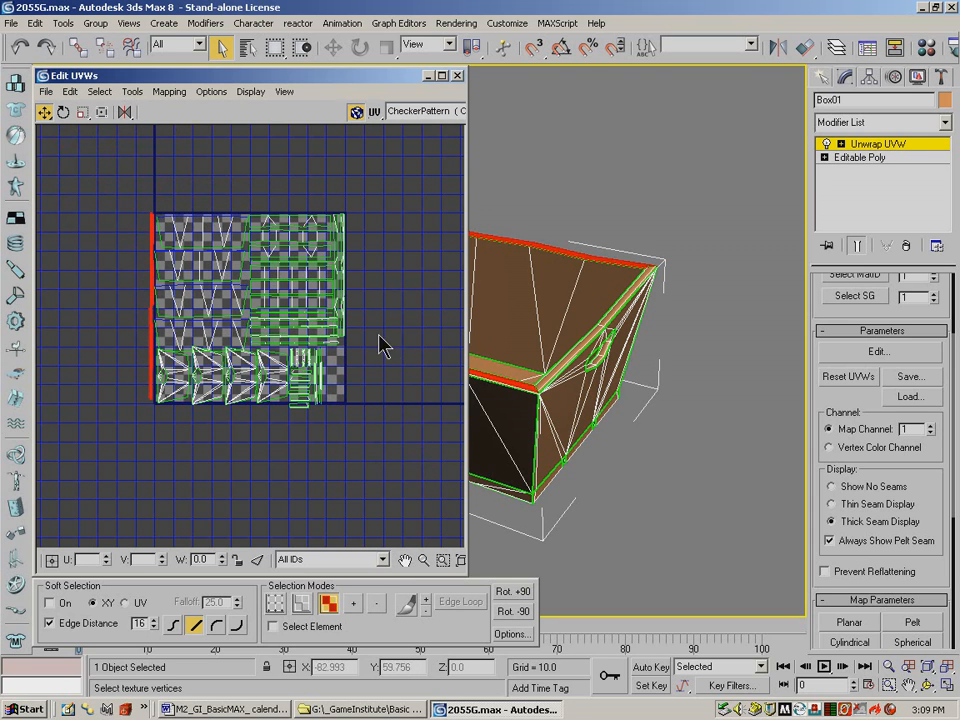
Move the thin edge strip above the lower plank set down against the top plank
click(422, 560)
drag(244, 330, 247, 303)
click(405, 560)
drag(338, 365, 351, 443)
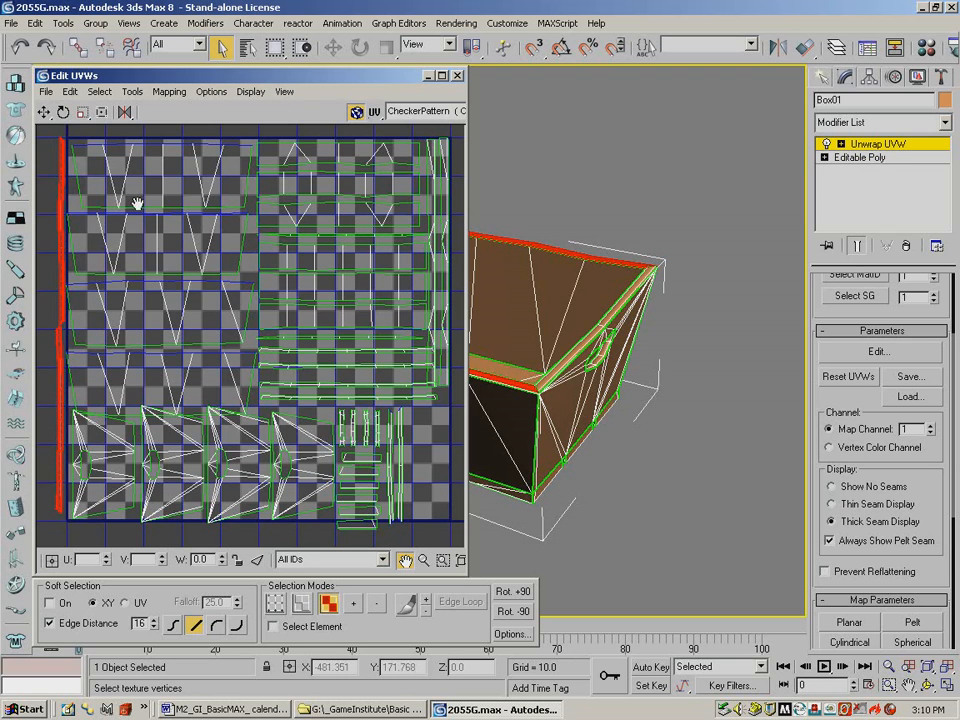
click(44, 111)
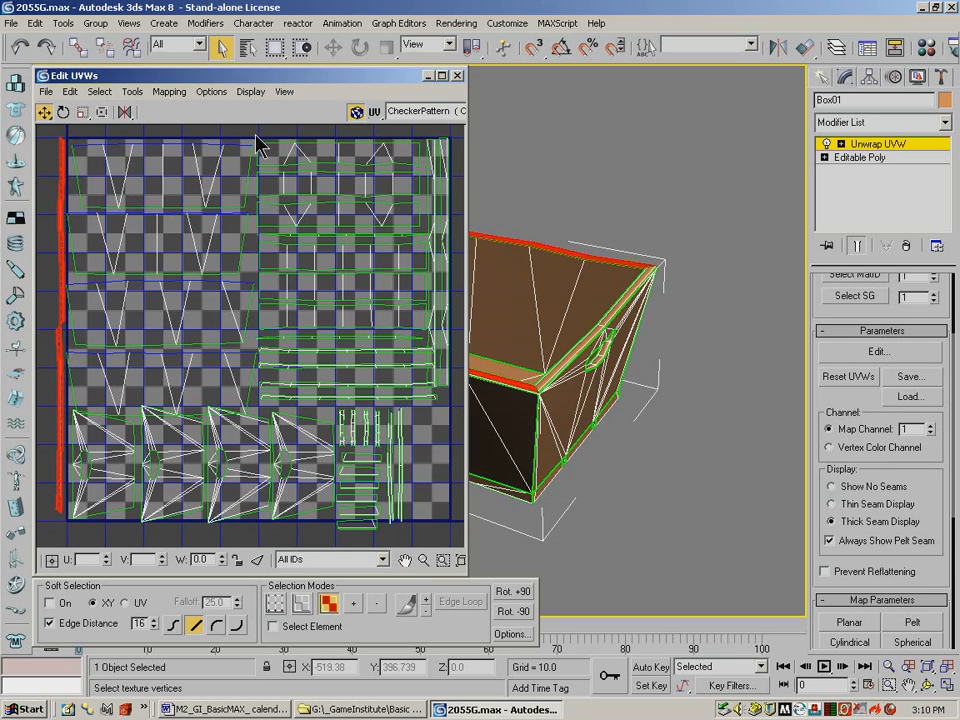
drag(257, 231, 415, 242)
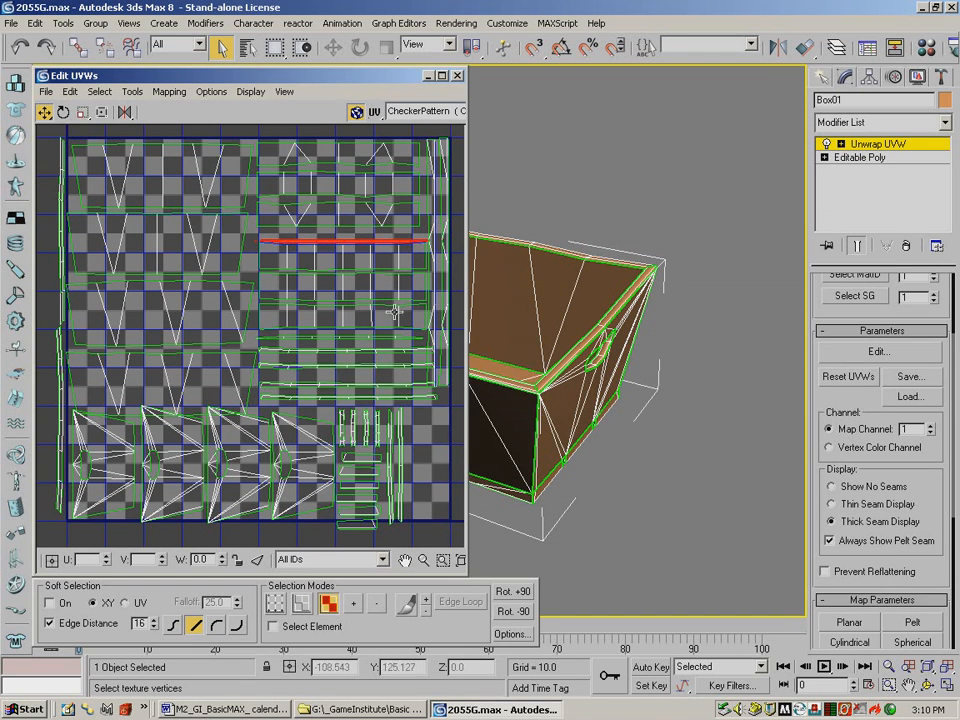
Move the thin edge strip beneath the lower plank set up against the bottom plank
drag(257, 346, 422, 339)
click(424, 346)
click(257, 339)
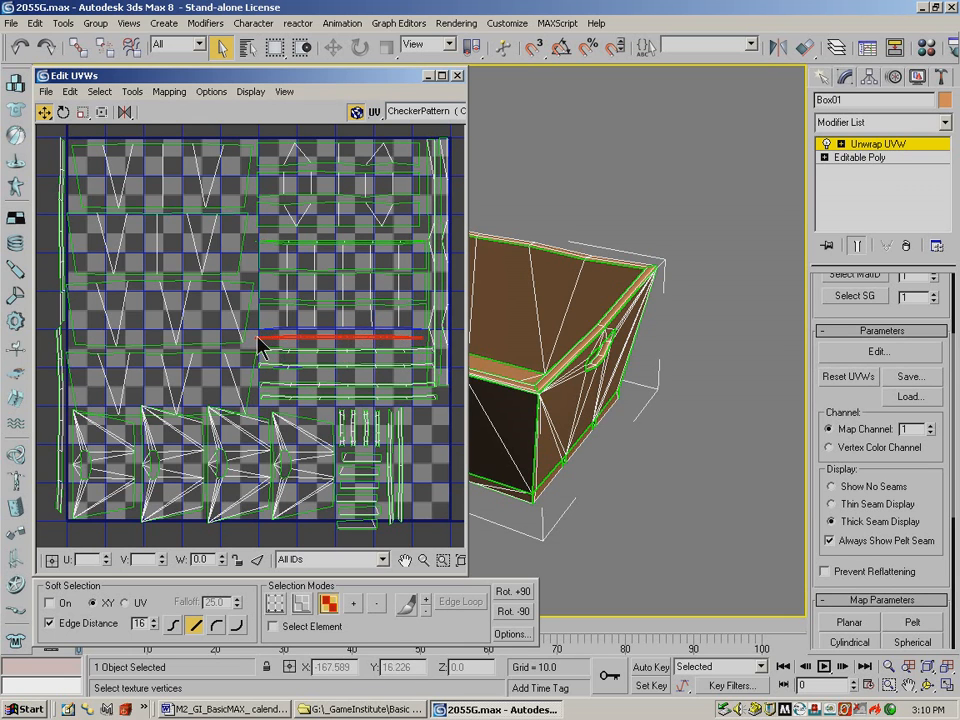
drag(306, 338, 306, 330)
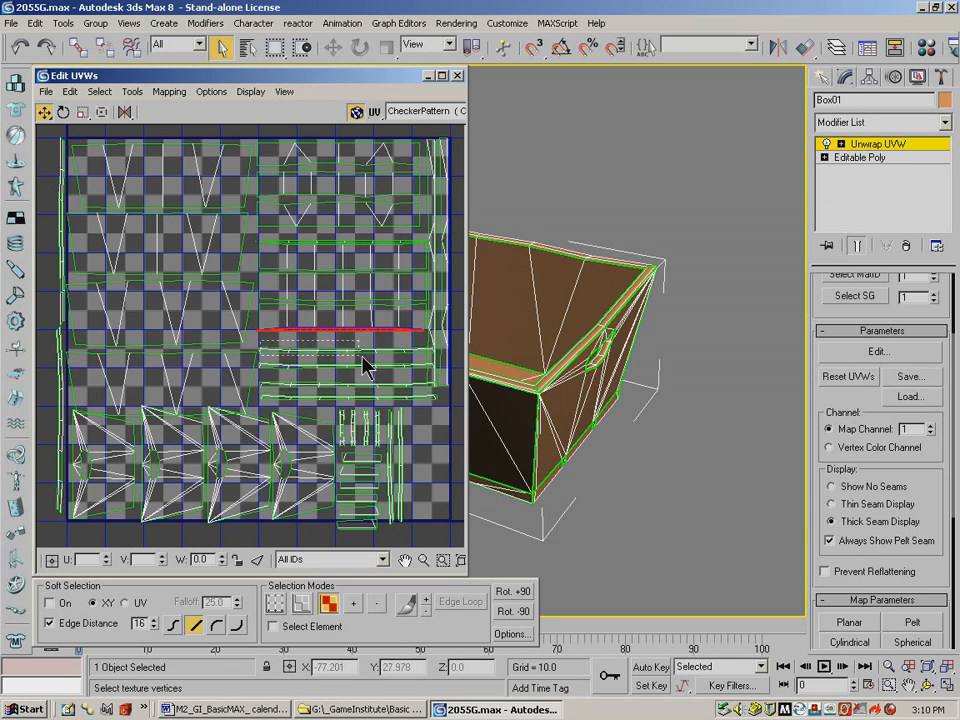
Stack the thin horizontal strips closely together below the planks, closing the gaps between them
click(408, 352)
drag(408, 352, 408, 361)
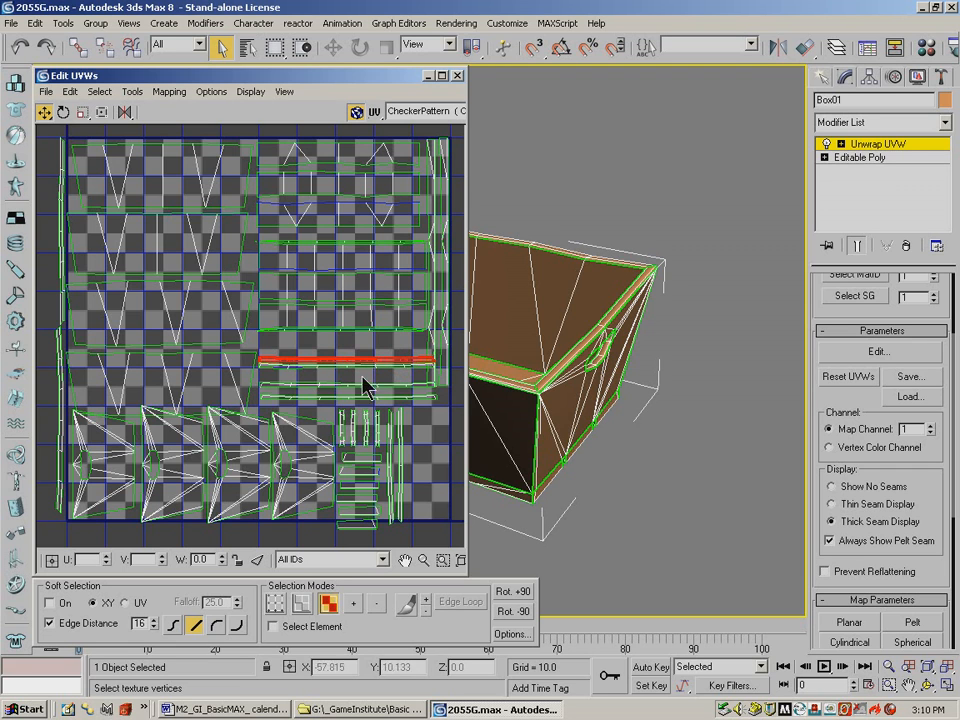
mouse_move(410, 361)
mouse_down()
mouse_move(414, 386)
mouse_move(416, 373)
mouse_up()
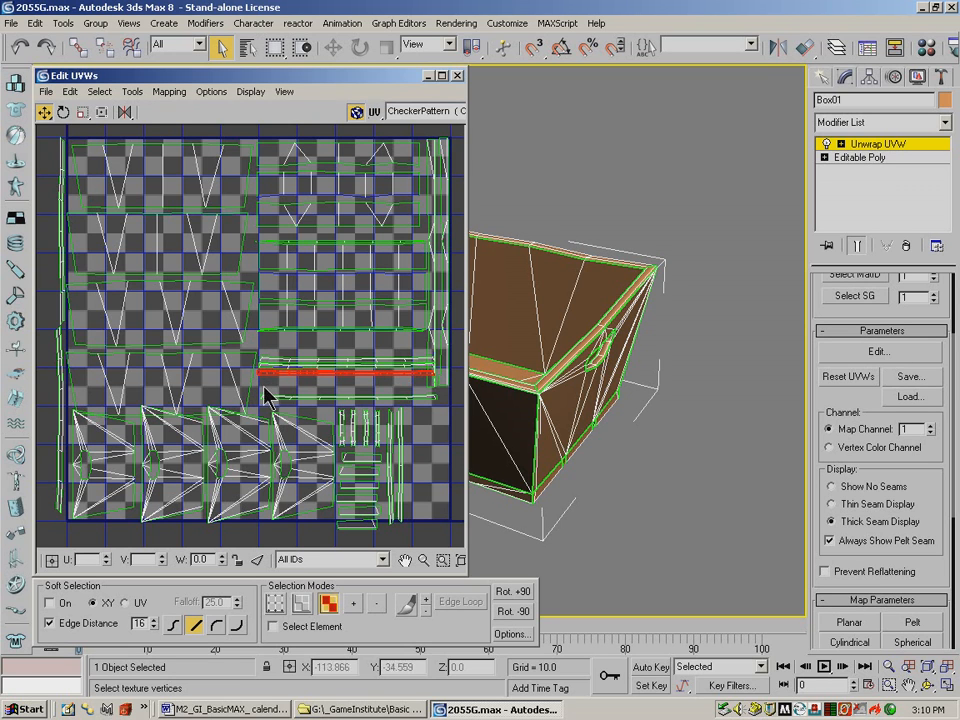
mouse_move(431, 376)
mouse_down()
mouse_move(429, 392)
mouse_move(421, 382)
mouse_up()
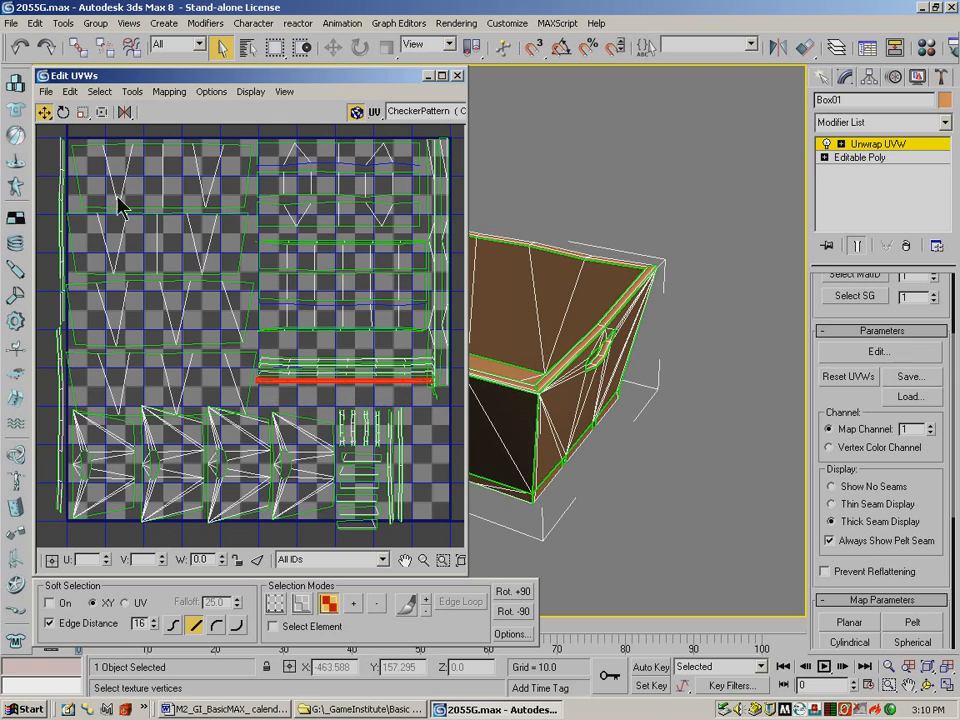
click(19, 46)
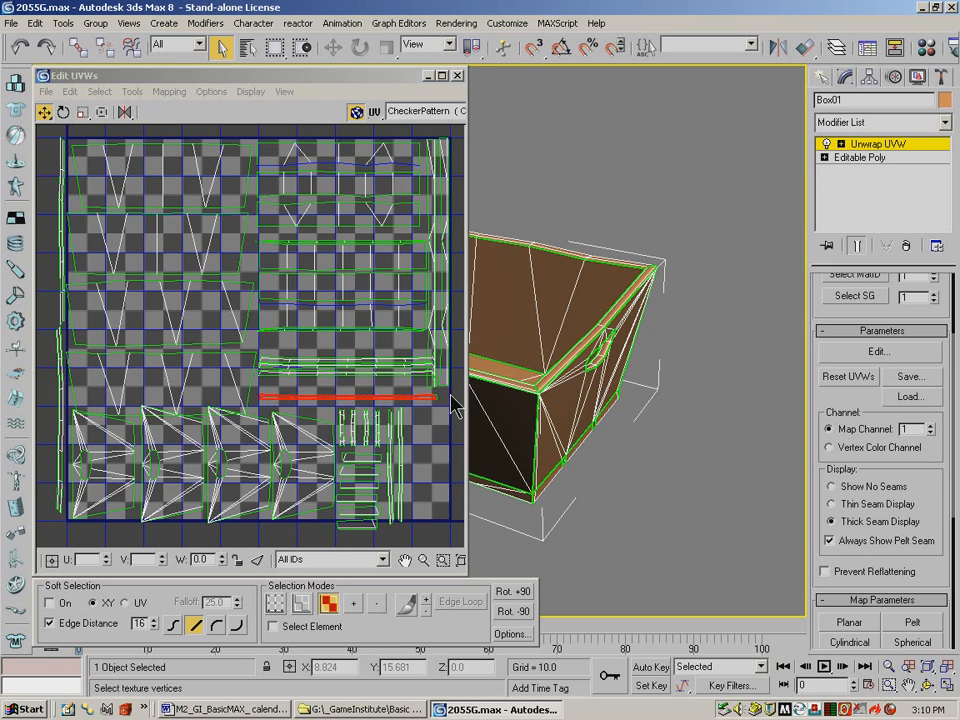
drag(292, 398, 289, 382)
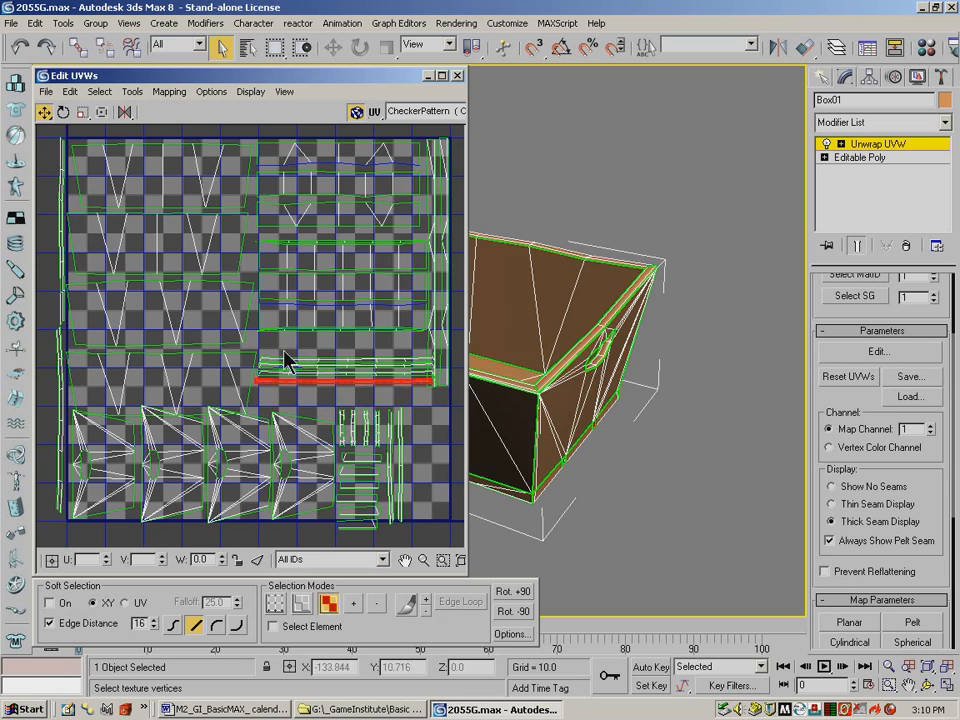
Select the whole topmost strip of the thin horizontal stack and nudge it slightly up, clear of the strip below
click(305, 359)
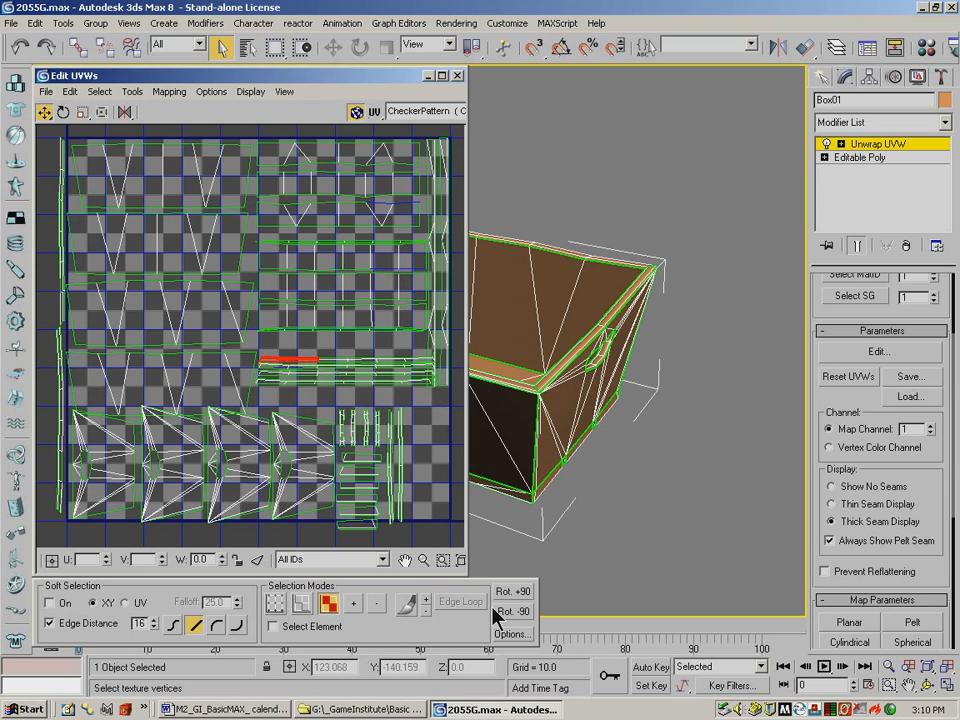
click(352, 603)
click(352, 603)
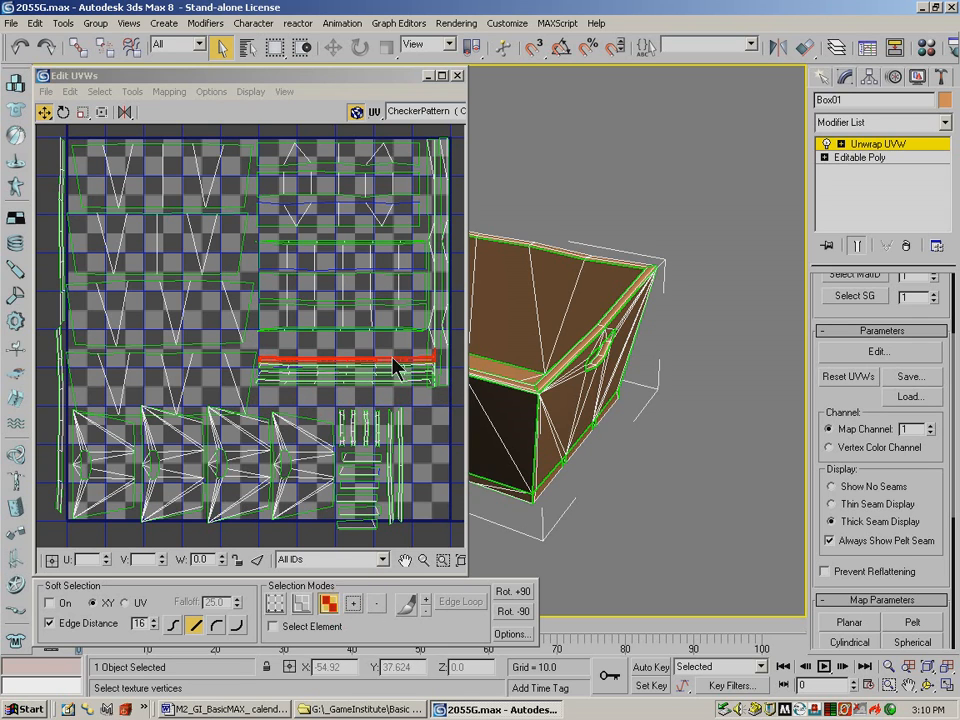
drag(398, 359, 397, 357)
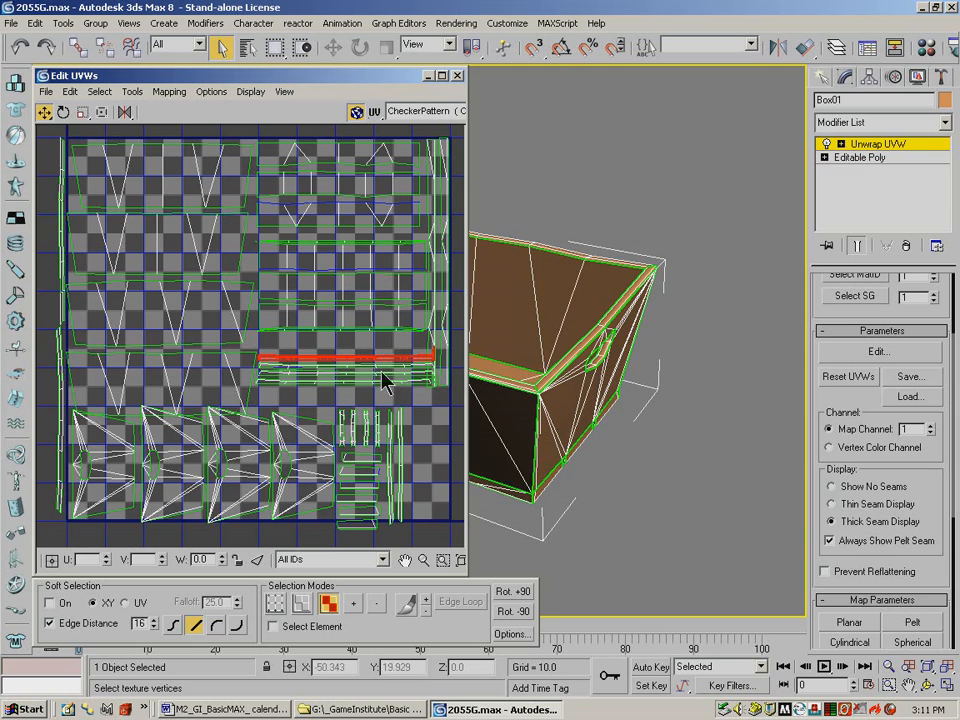
click(419, 406)
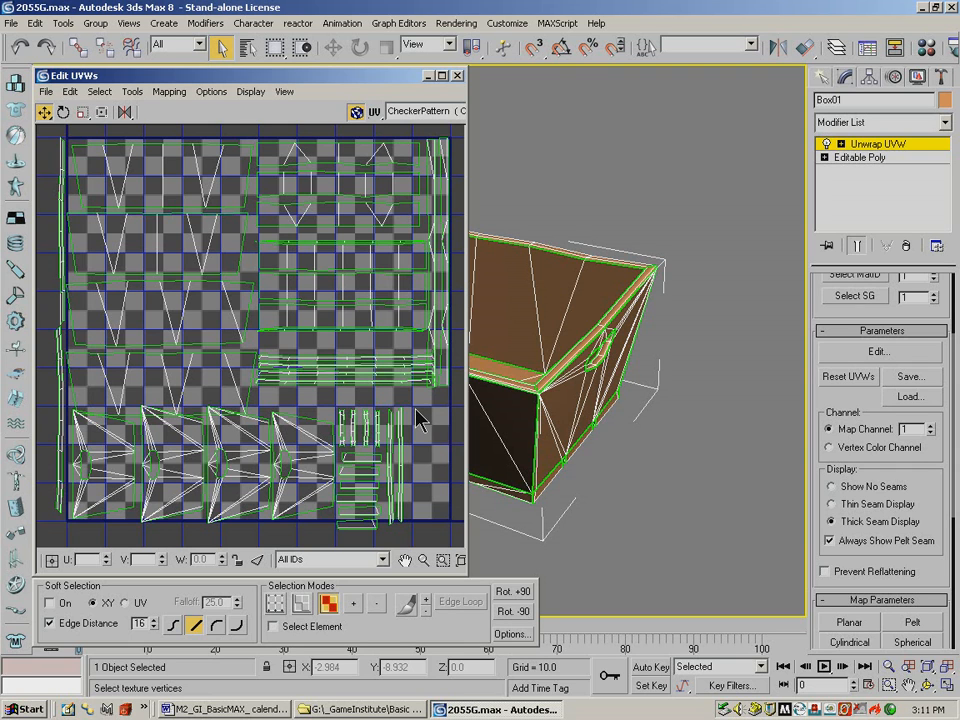
Move the small strip pieces into the tile's lower-right corner and pack the short ones tightly against the two vertical strips
drag(418, 405, 339, 535)
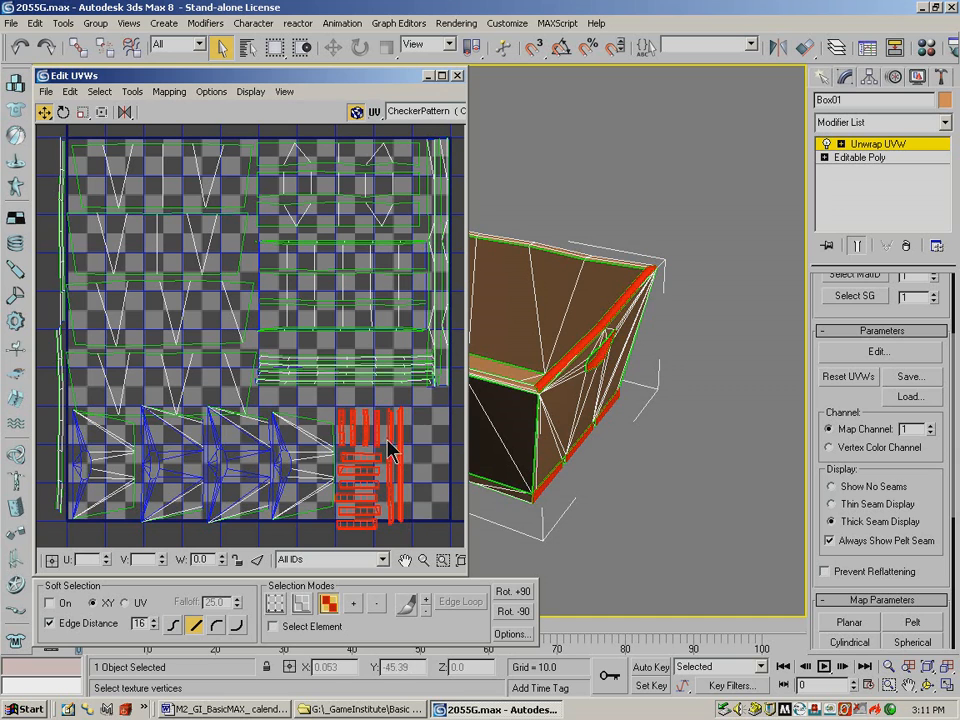
drag(390, 452, 430, 403)
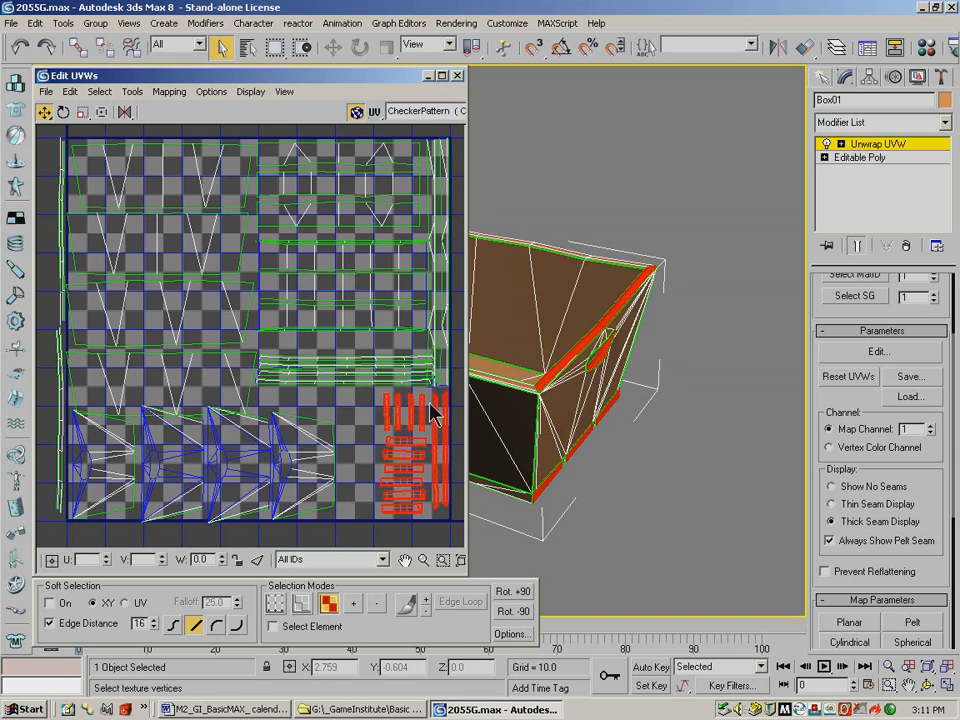
click(438, 490)
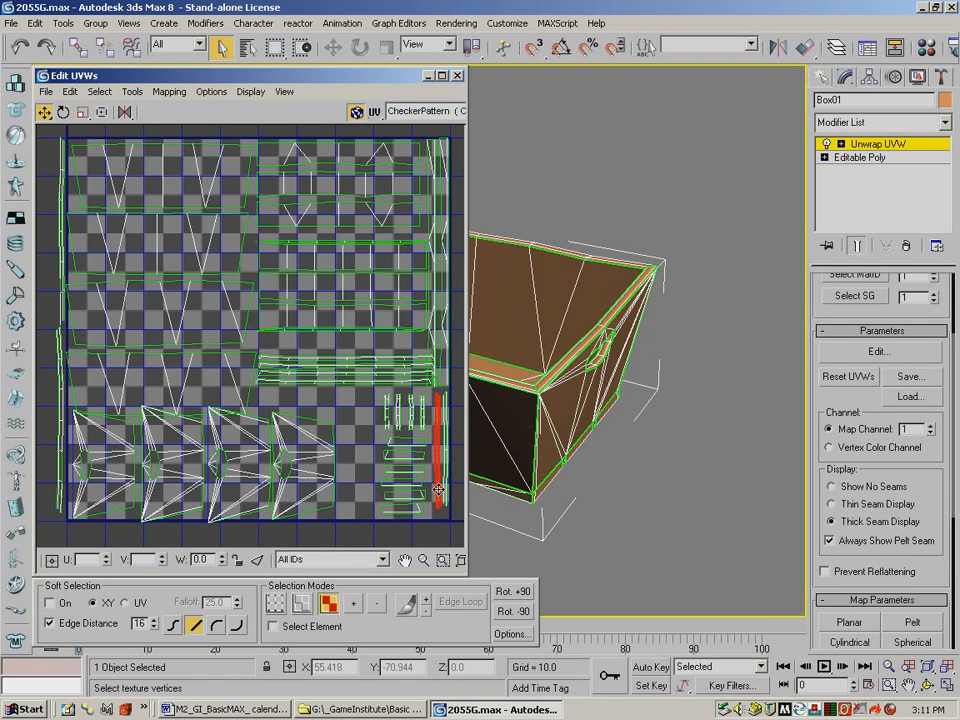
drag(376, 390, 429, 467)
drag(368, 474, 428, 501)
click(372, 446)
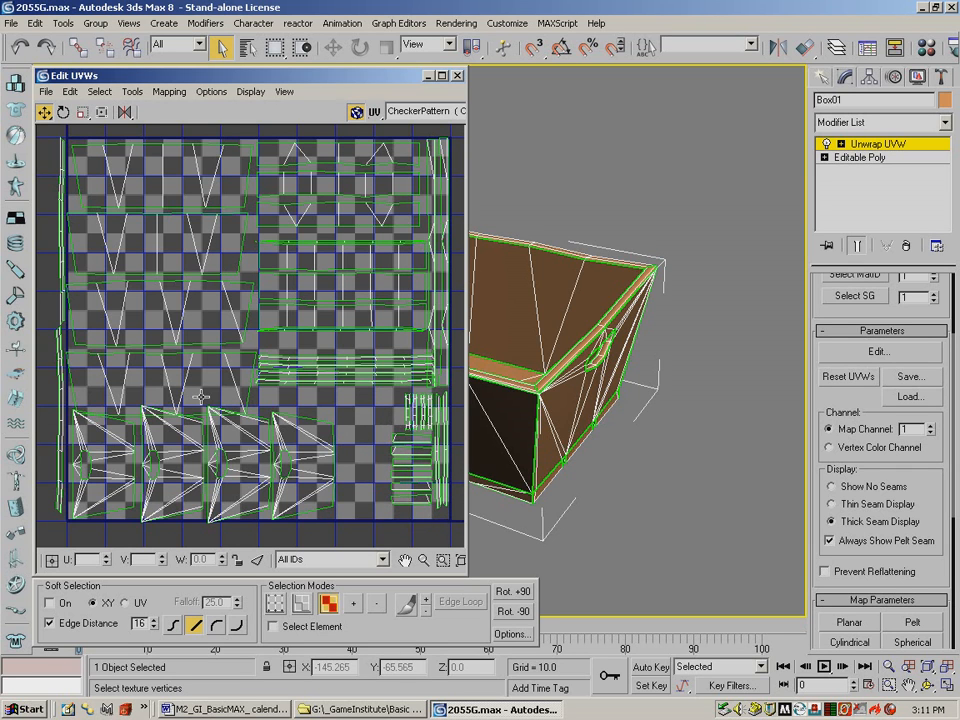
Close the gaps between the four long side panels and shift the row of four end panels right towards the short strips
drag(75, 135, 237, 184)
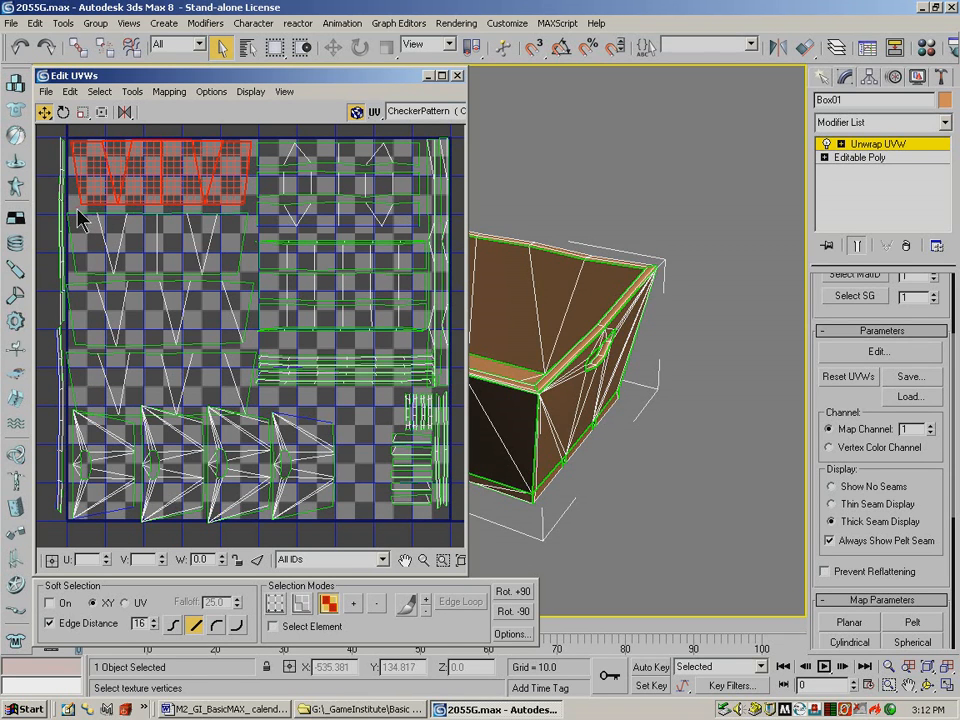
drag(228, 178, 231, 299)
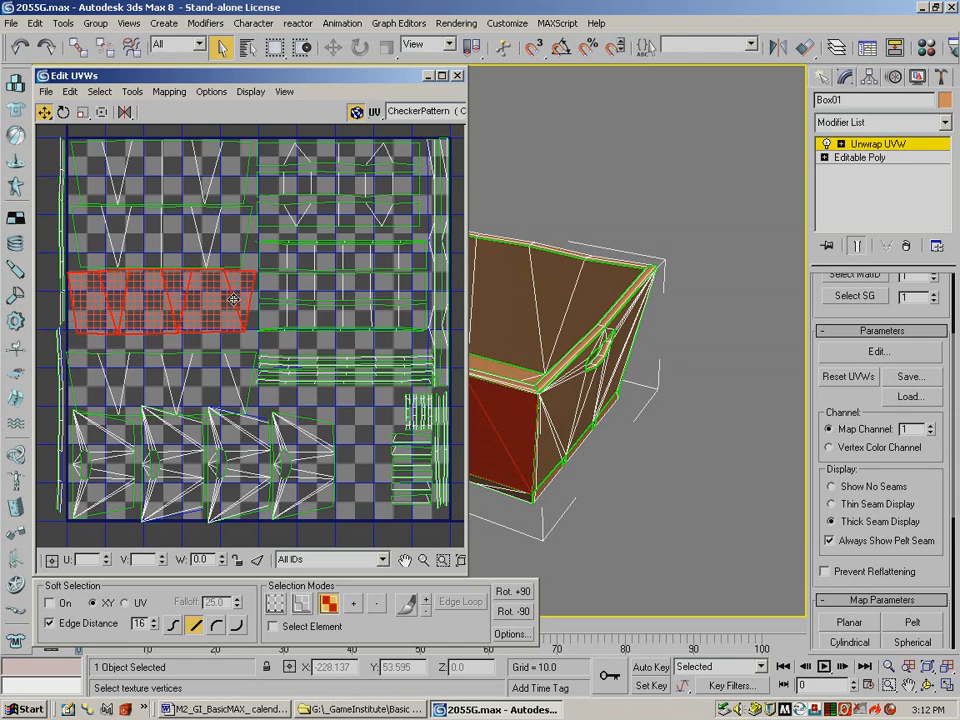
drag(85, 337, 236, 364)
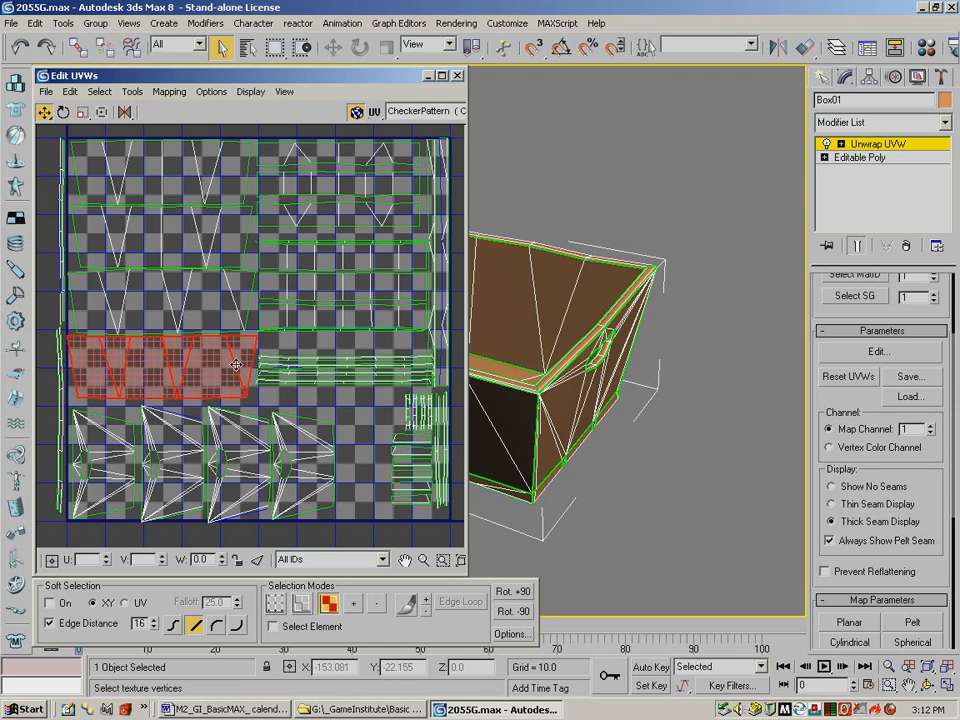
drag(340, 419, 68, 534)
drag(111, 475, 157, 472)
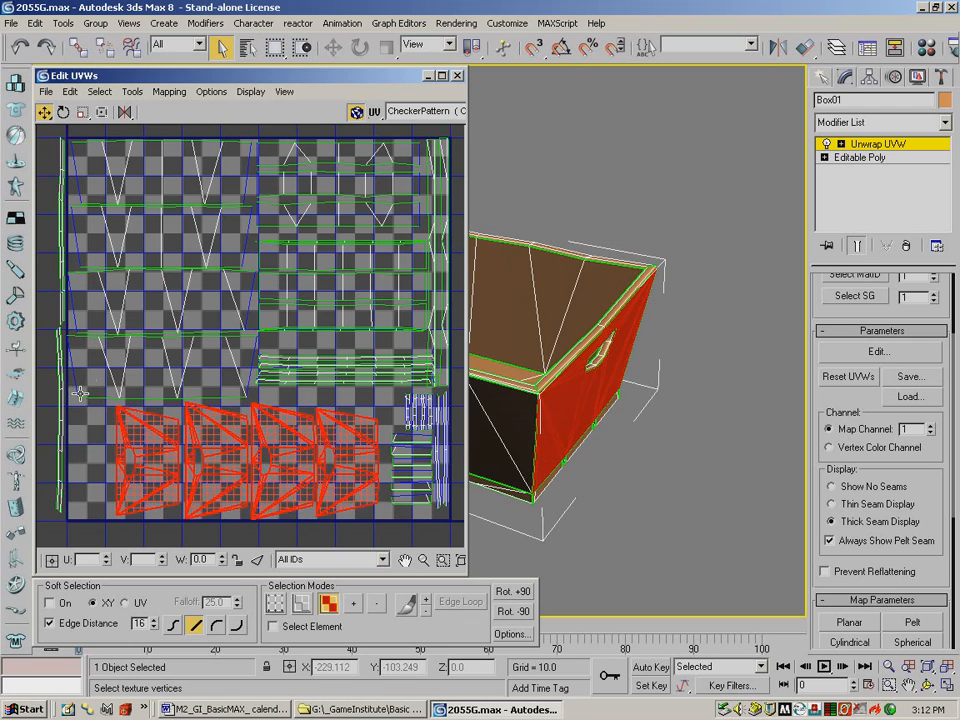
Shift the upper three planks slightly right, away from the long side panels
drag(258, 131, 424, 356)
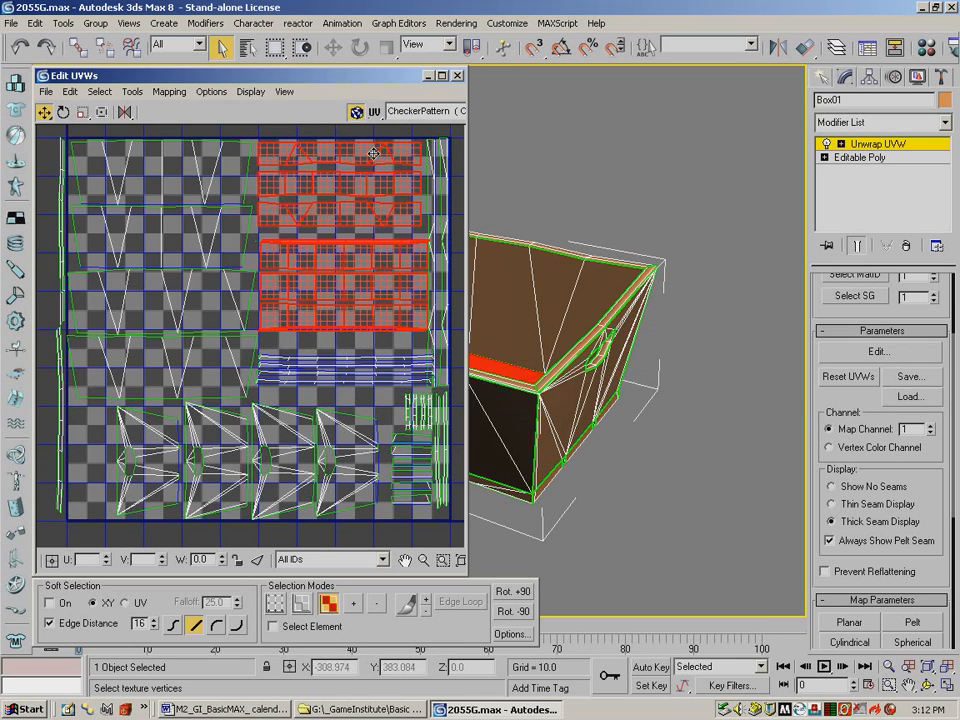
drag(261, 133, 390, 216)
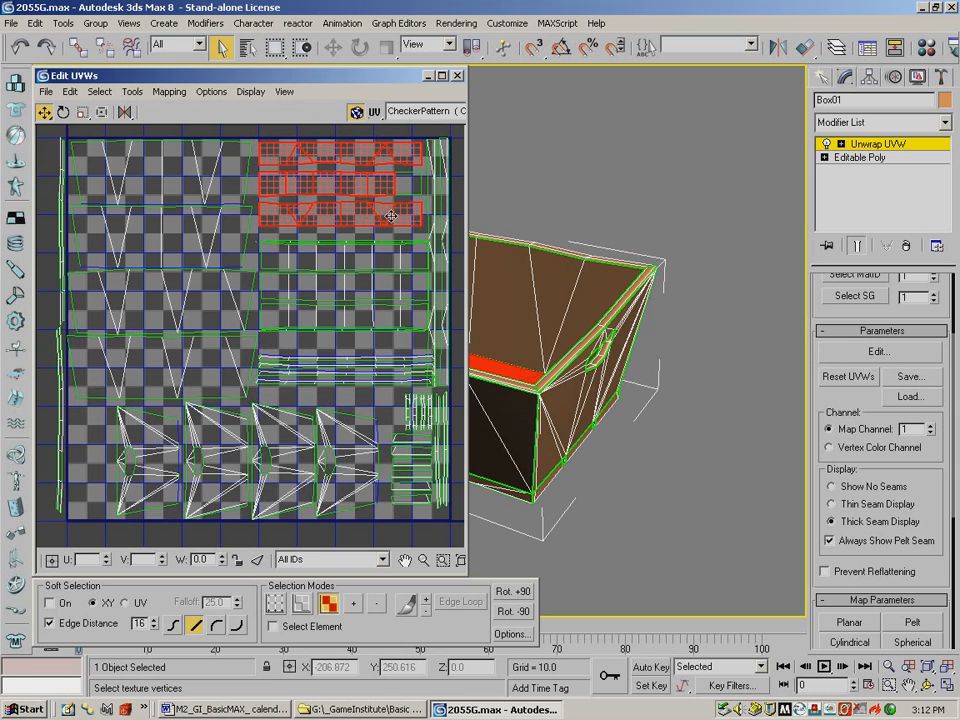
drag(261, 132, 413, 215)
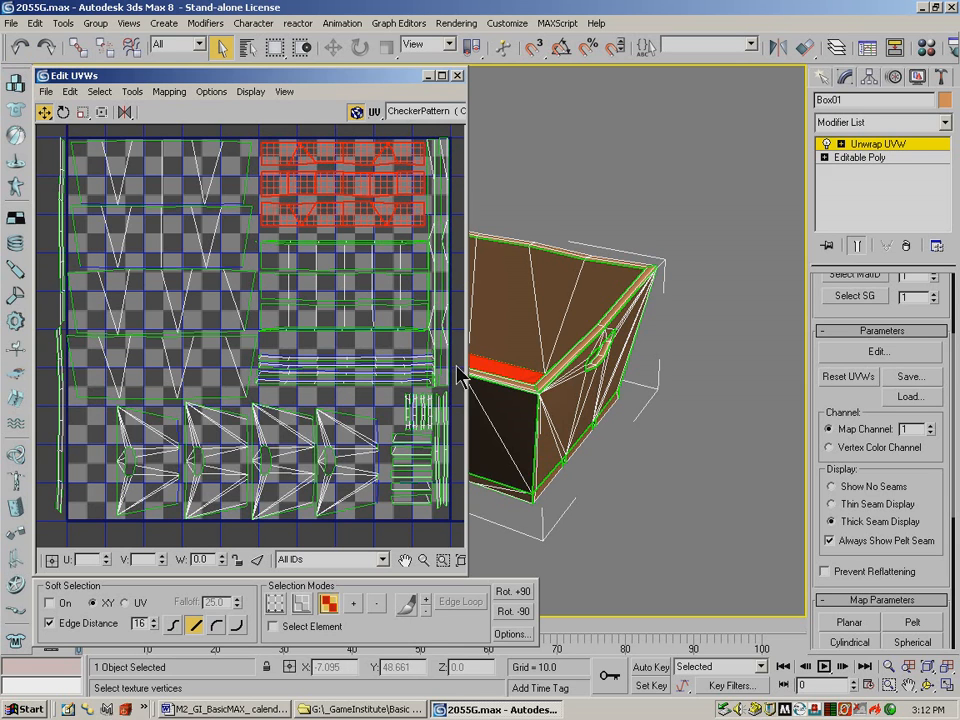
Move the whole stack of thin strips slightly down and scale it narrower horizontally so it fits between the side panel and the vertical strips
drag(416, 355, 326, 390)
drag(271, 398, 293, 403)
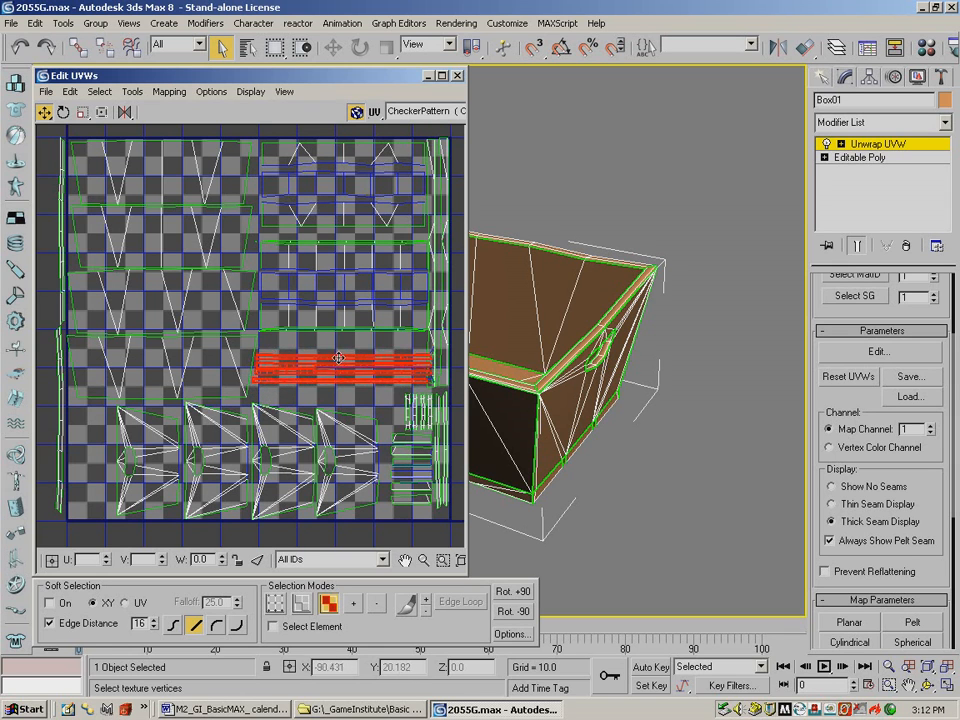
click(19, 49)
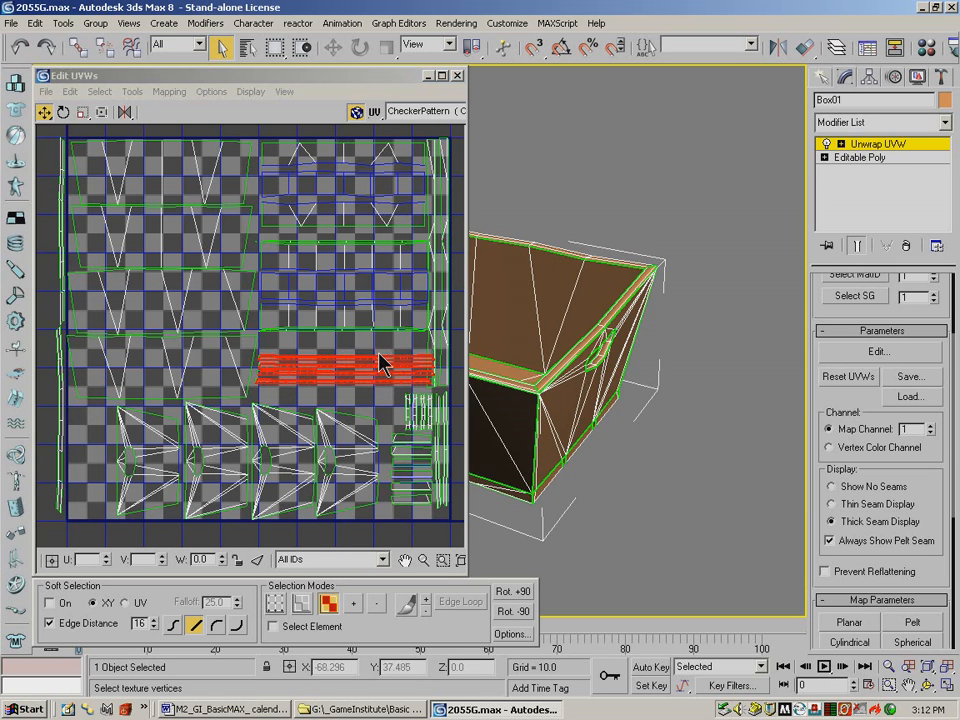
click(352, 603)
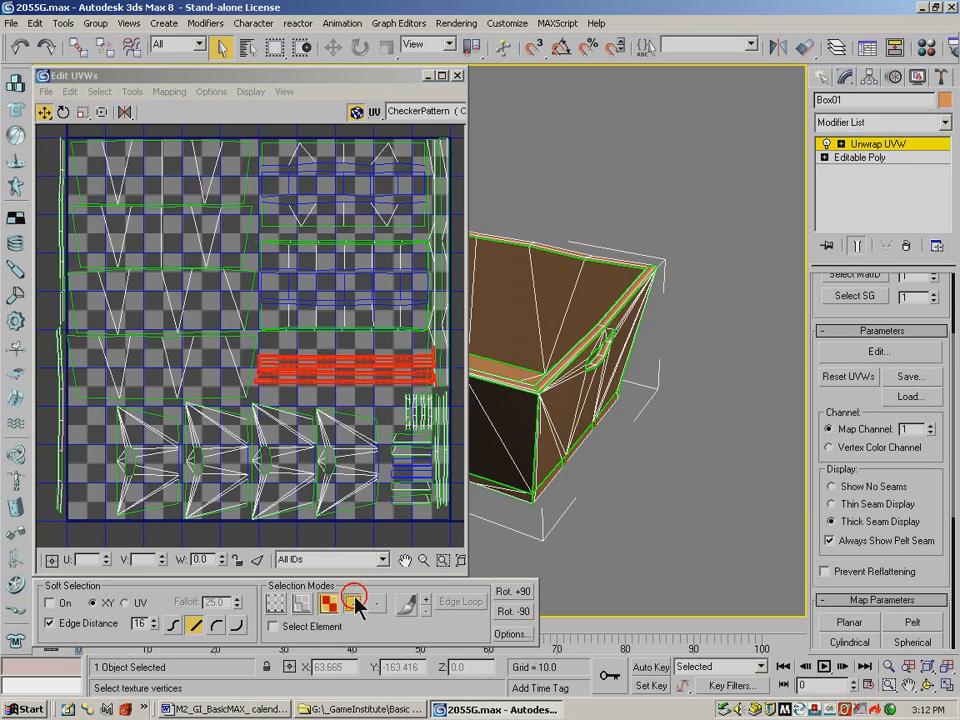
drag(406, 366, 395, 374)
click(81, 112)
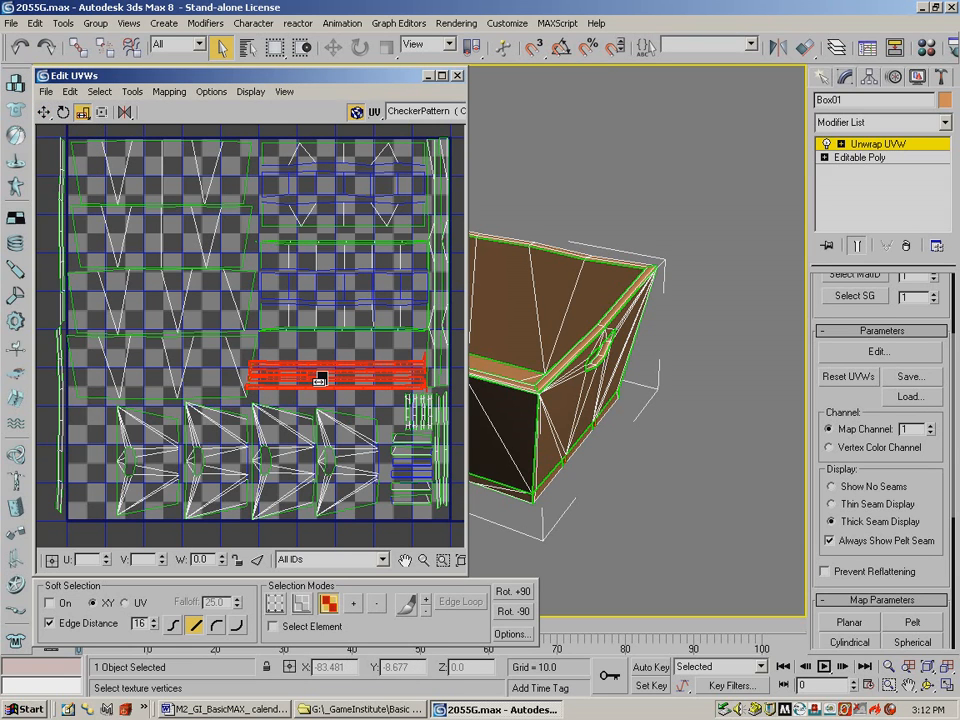
drag(322, 380, 325, 381)
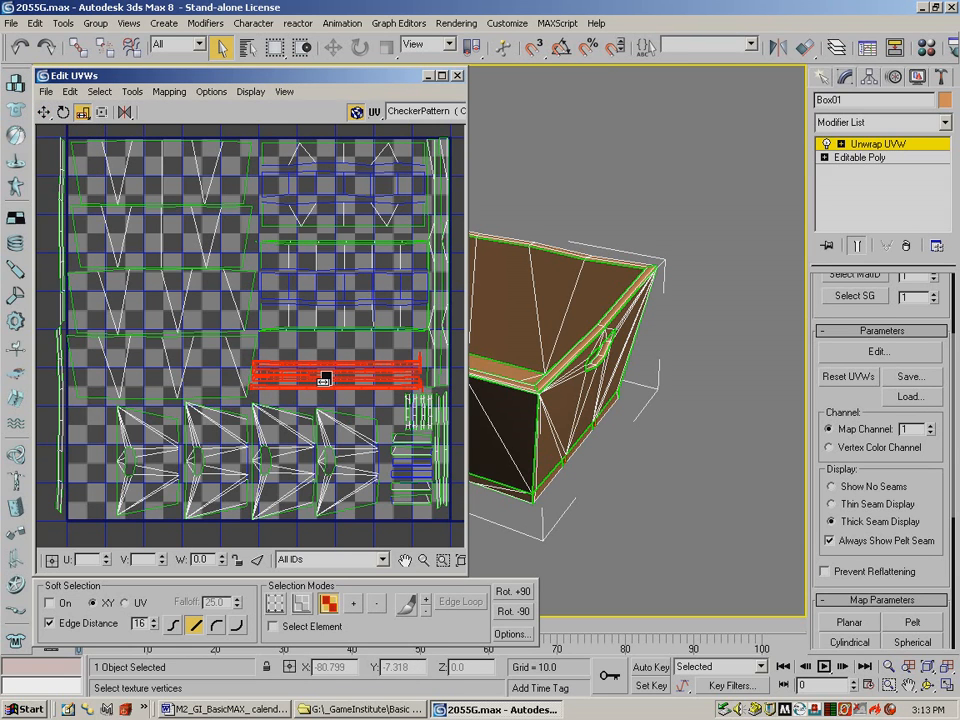
click(44, 112)
drag(326, 388, 329, 391)
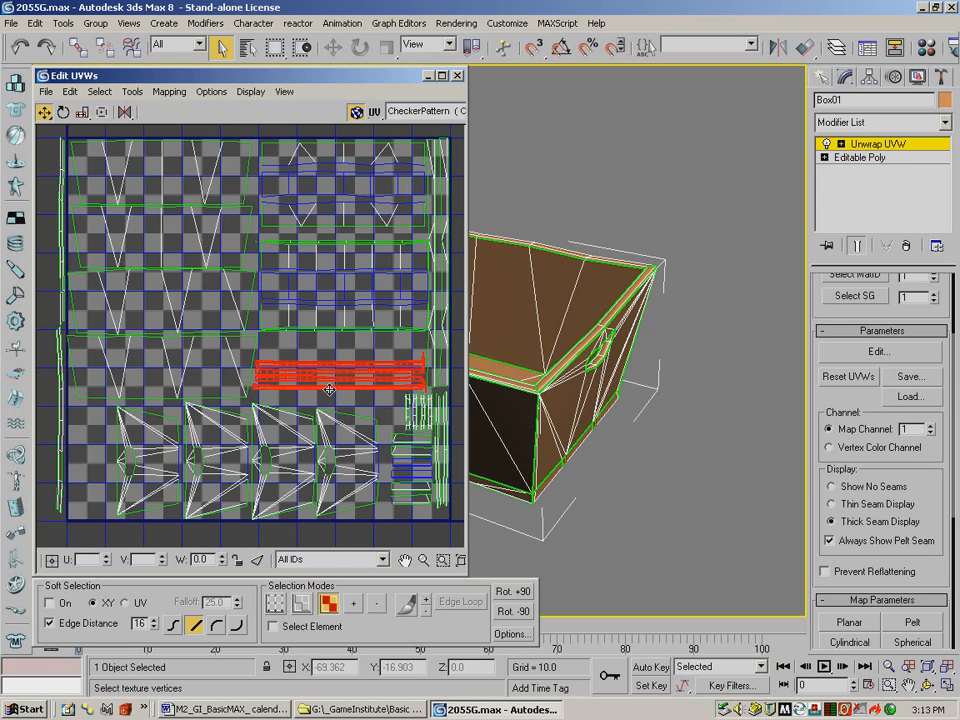
click(311, 349)
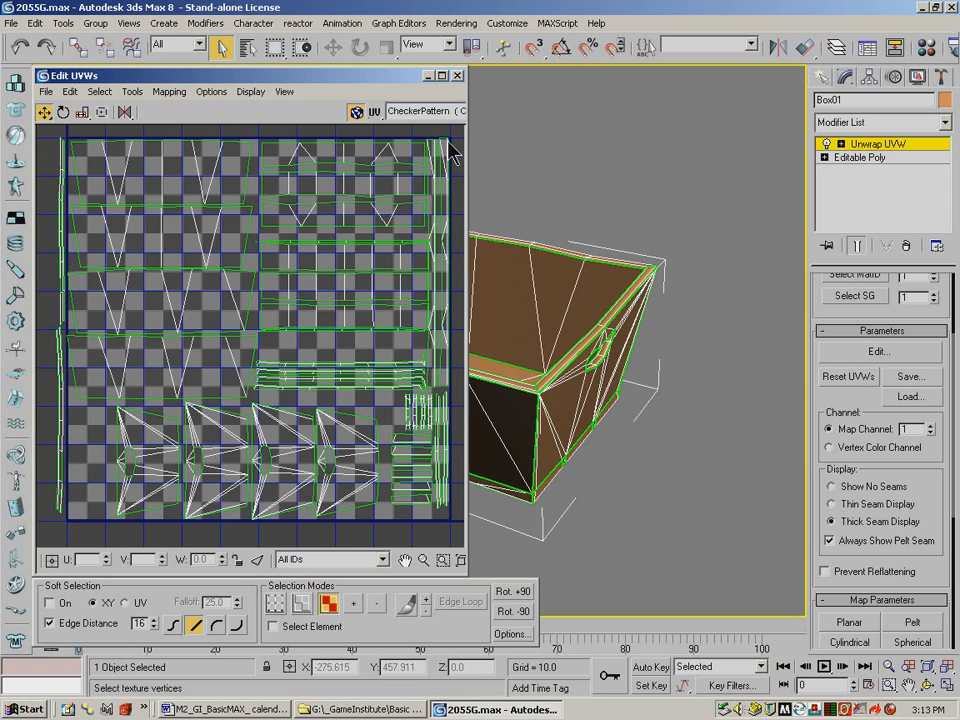
Move the upper three planks closer together, closing the gaps between them near the tile's top edge
drag(261, 134, 411, 211)
drag(452, 132, 441, 396)
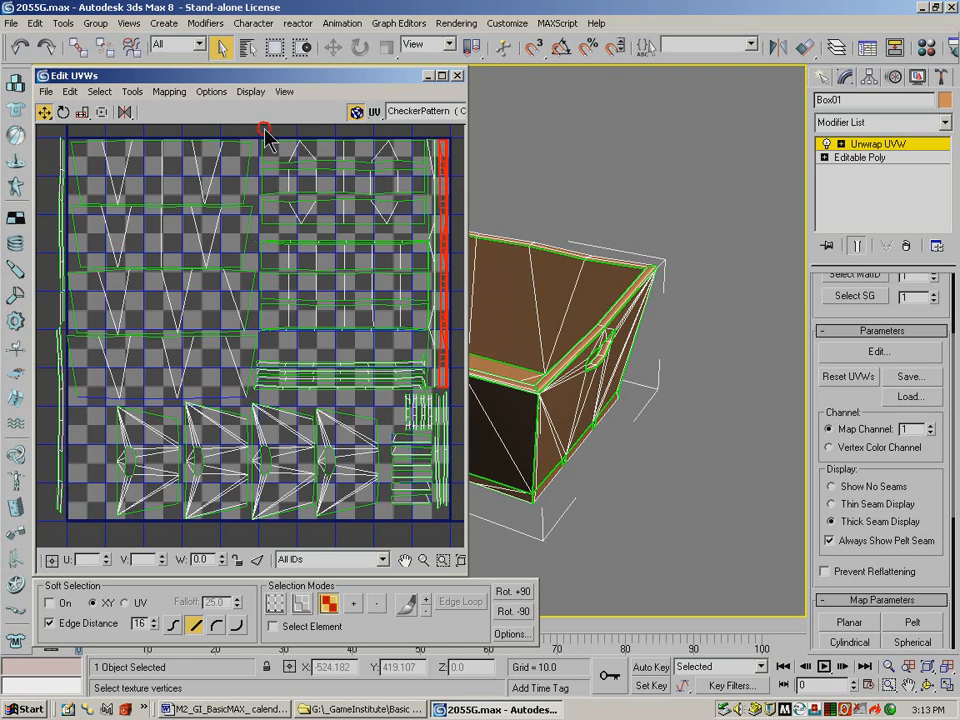
click(288, 205)
drag(258, 166, 426, 204)
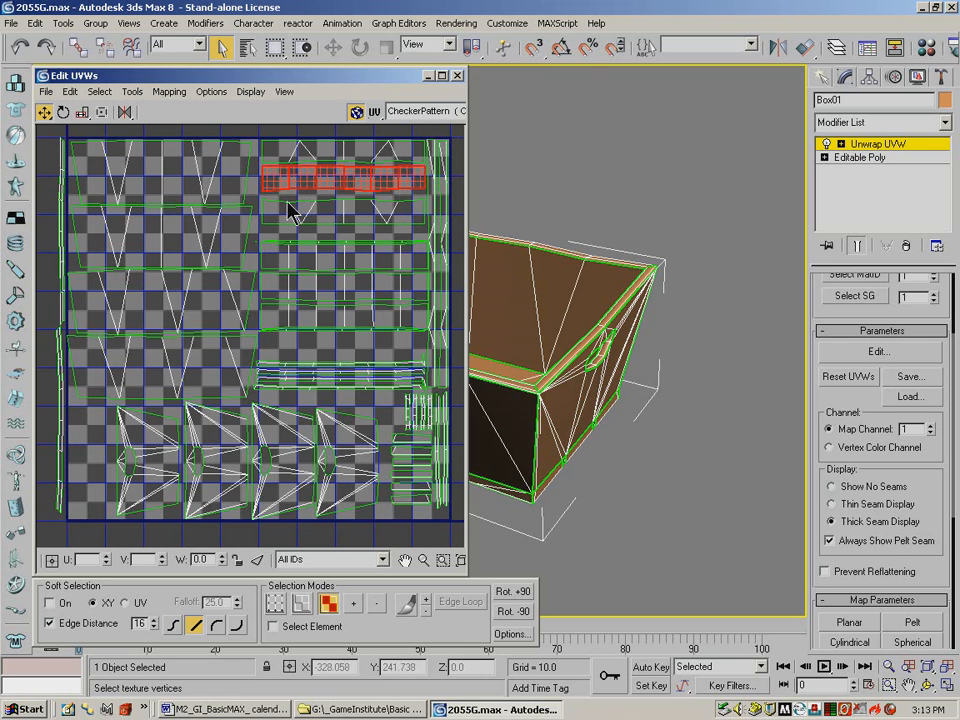
drag(262, 196, 428, 236)
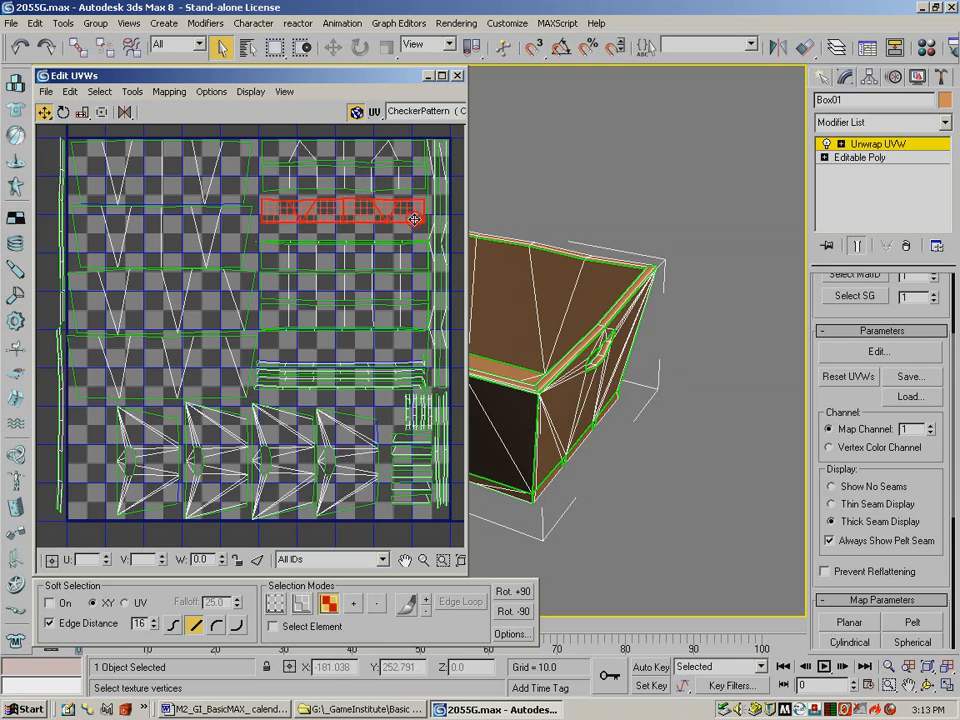
Select the complete lower three planks with their edge strips and move them up beneath the upper three planks
drag(261, 240, 412, 340)
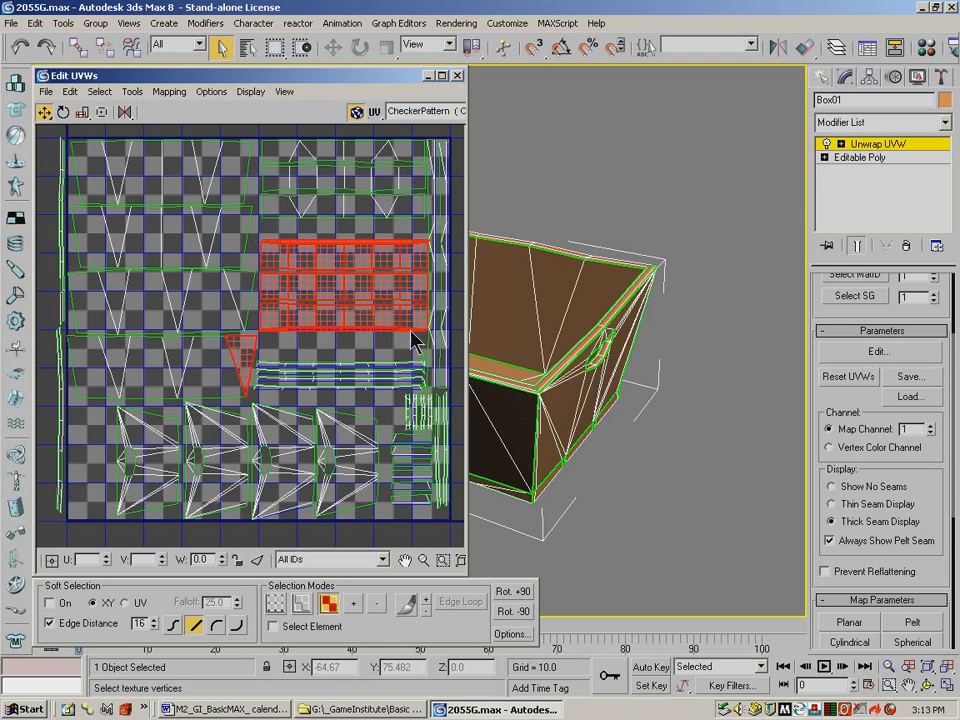
drag(272, 231, 284, 327)
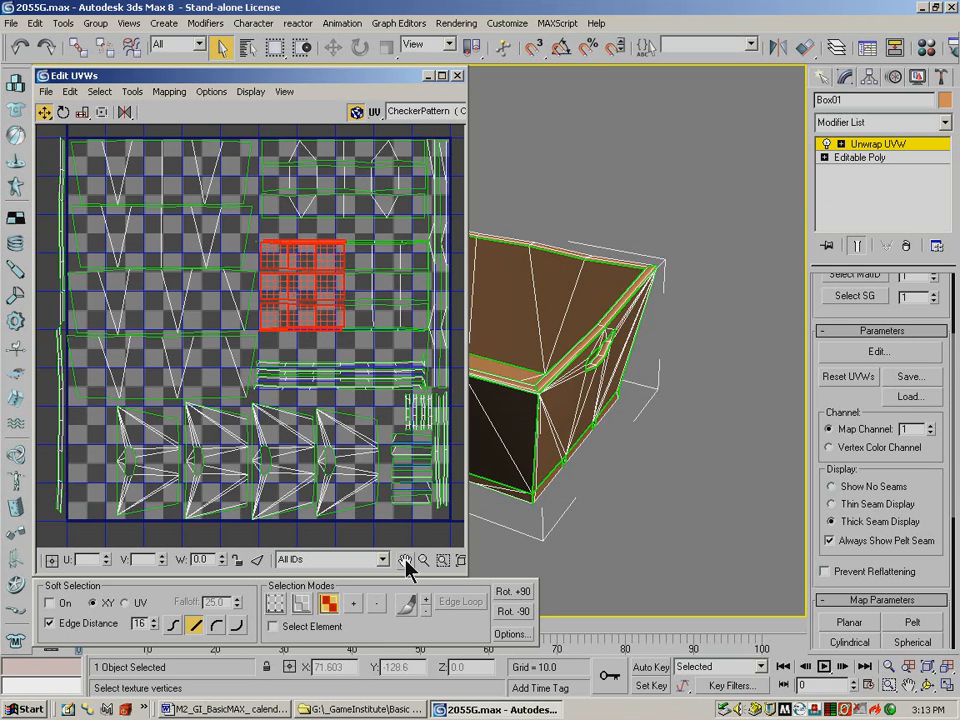
click(352, 603)
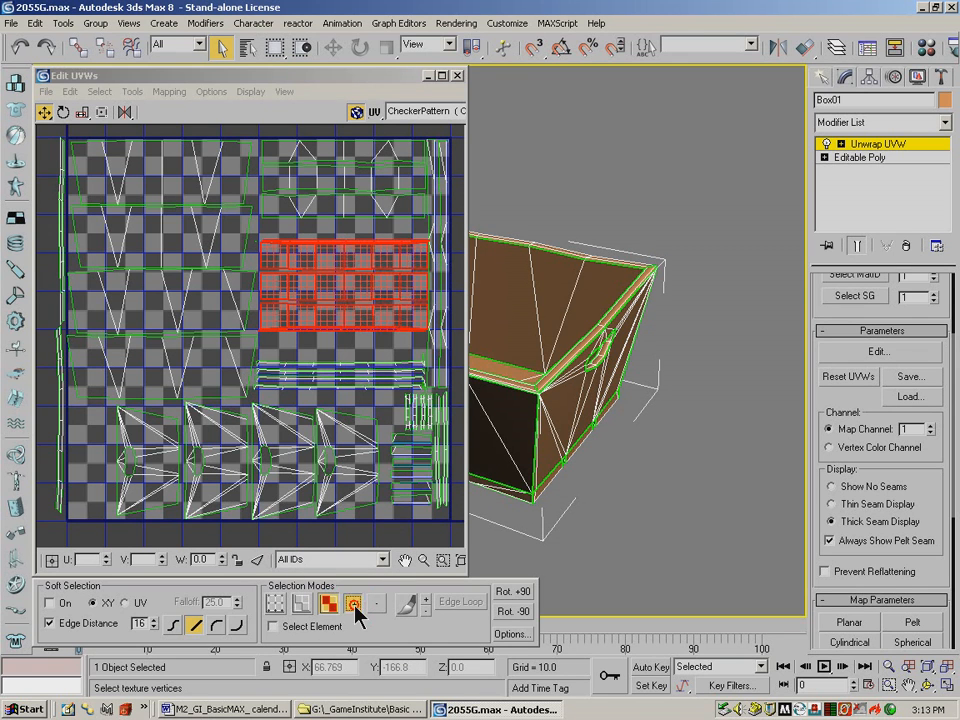
drag(404, 262, 402, 243)
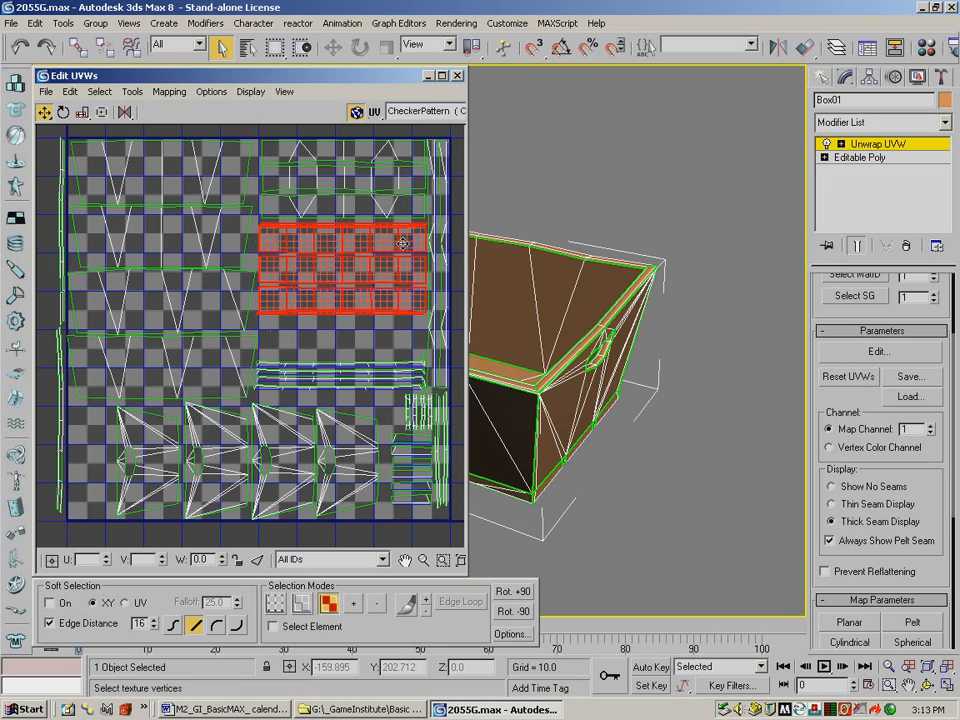
click(355, 348)
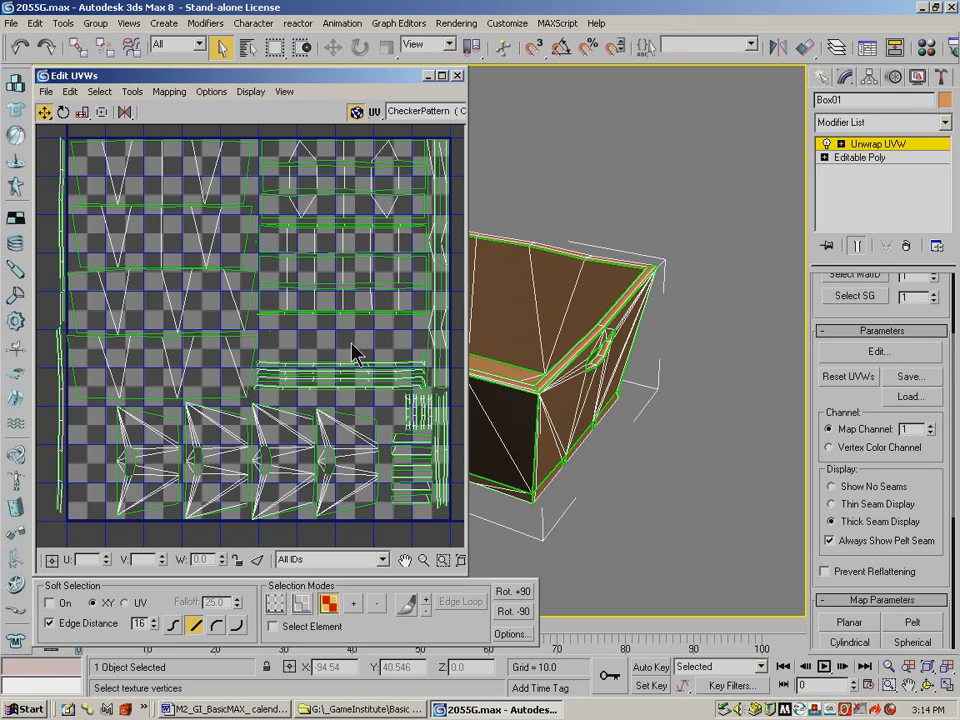
Move the rightmost end panel to the far end of the row and shift the two middle panels right, up to the small strips
drag(103, 412, 377, 515)
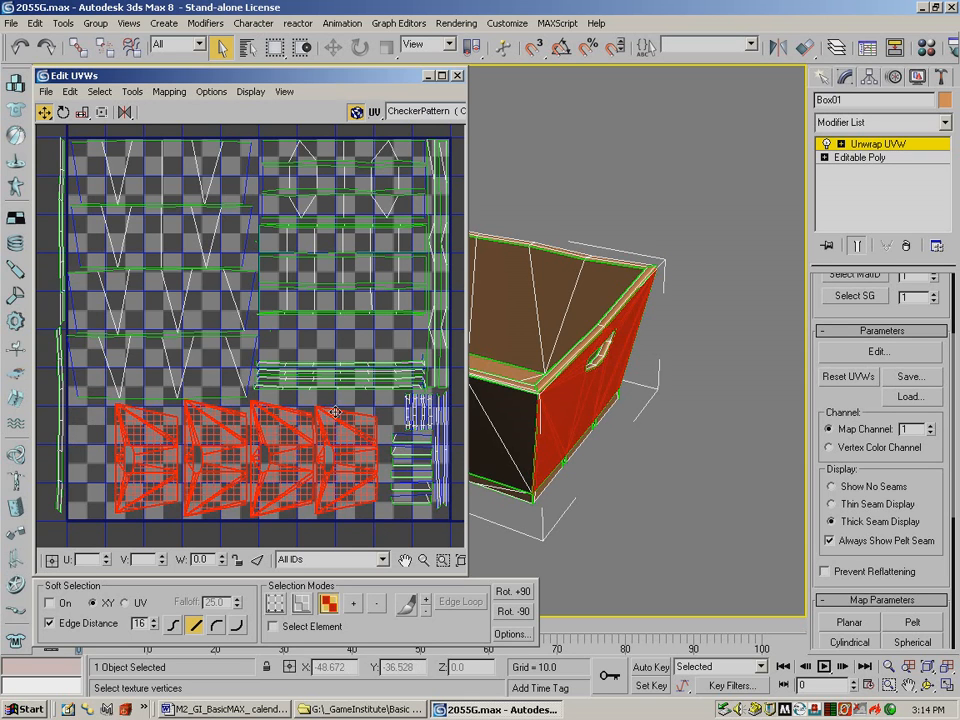
drag(376, 526, 88, 458)
drag(181, 405, 332, 540)
click(351, 603)
drag(292, 433, 365, 433)
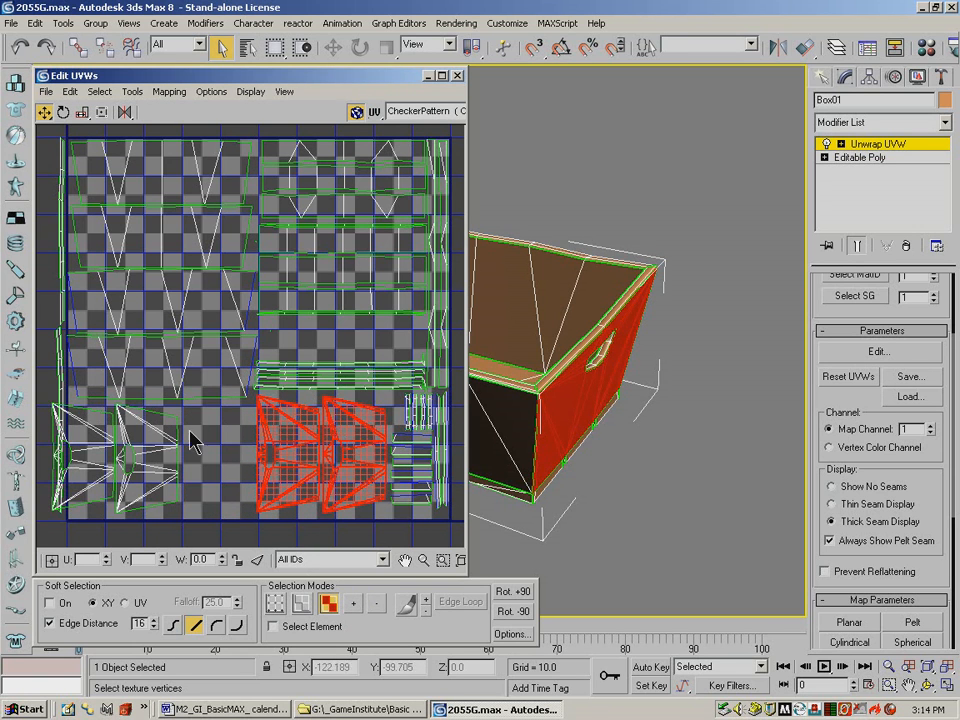
Select the two remaining end panels completely and move them right, next to the pair beside the small strips
click(81, 481)
click(352, 603)
drag(142, 430, 216, 433)
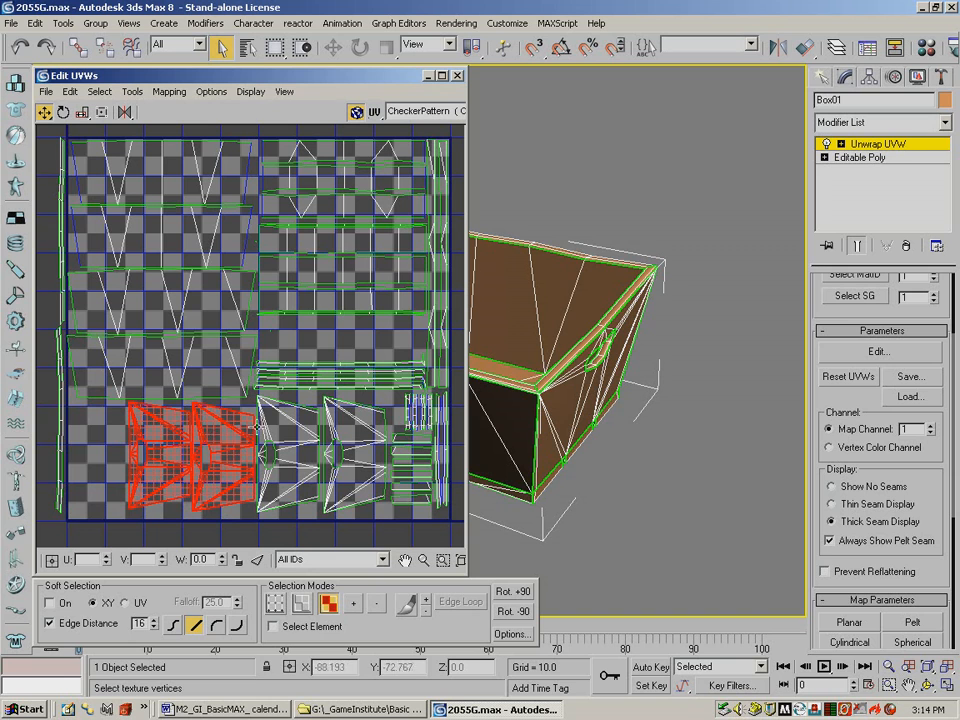
Shift all four end panels slightly right and up together, and nudge the two right-hand ones a little higher
drag(120, 406, 321, 506)
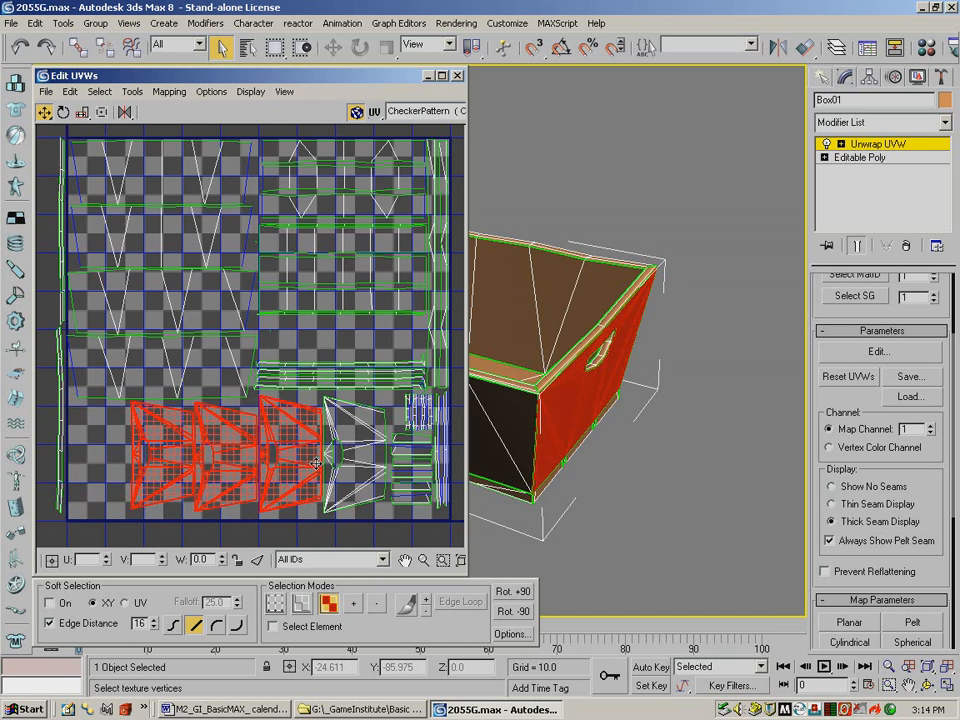
drag(297, 467, 389, 497)
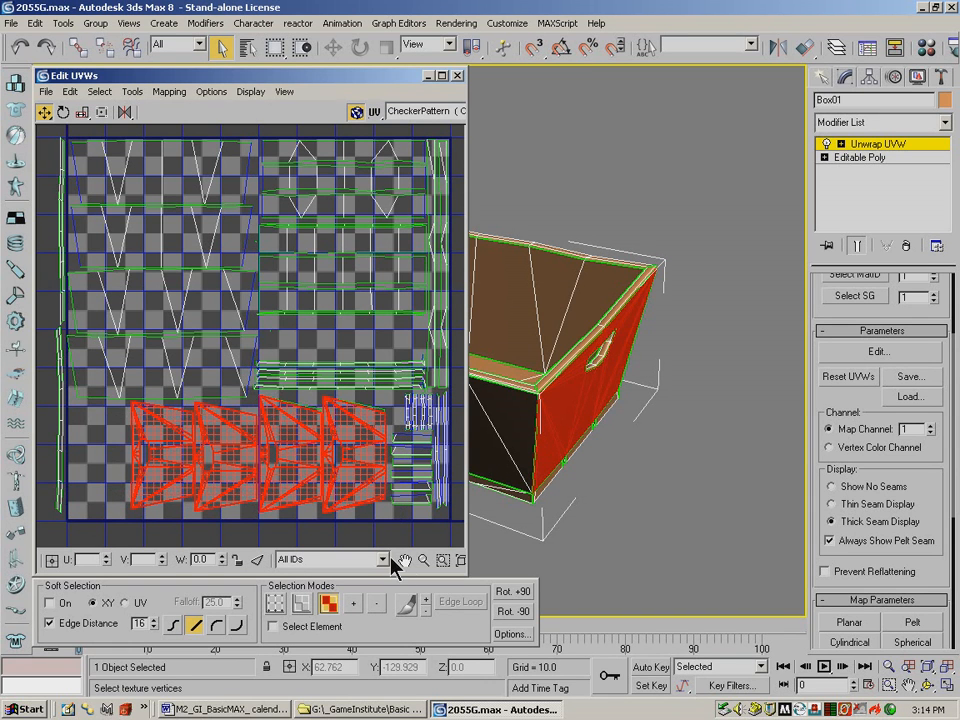
click(353, 603)
drag(360, 455, 350, 445)
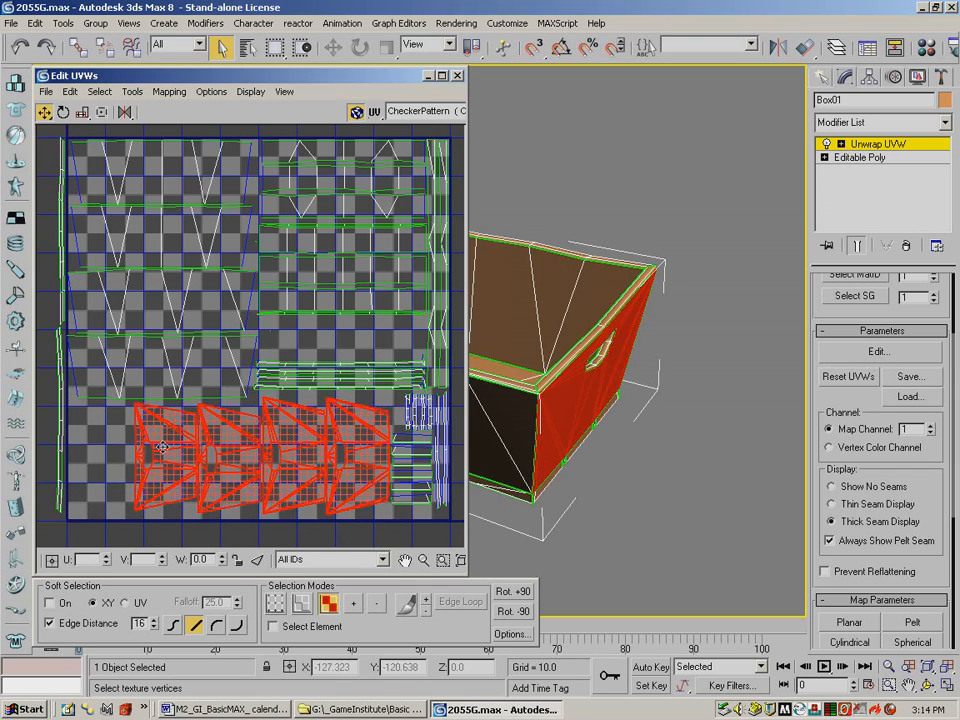
drag(270, 436, 271, 434)
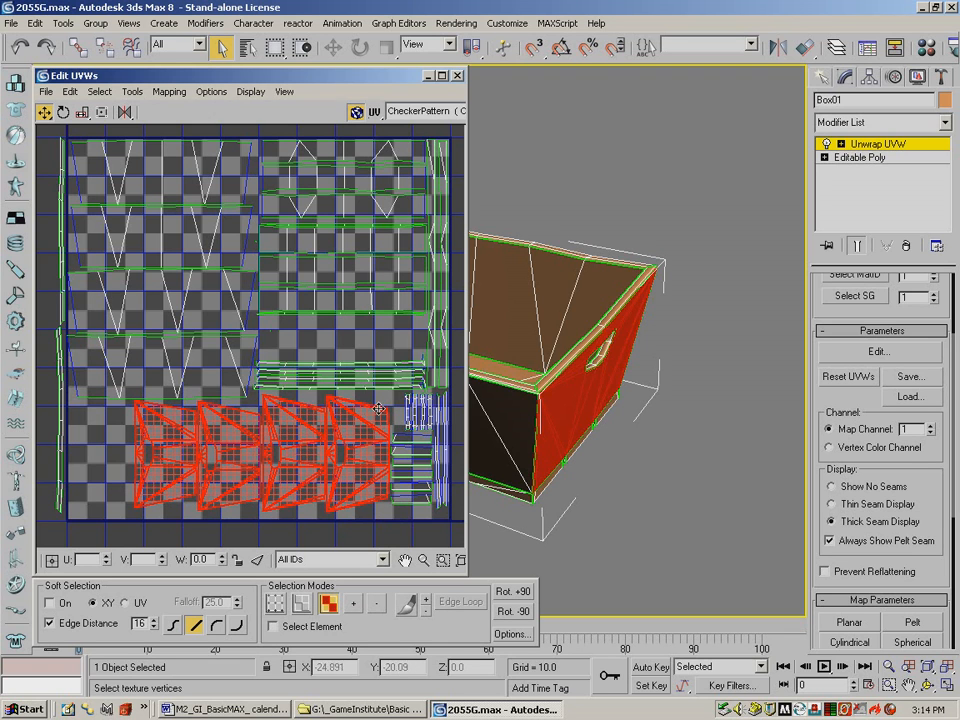
drag(361, 514, 300, 476)
click(358, 605)
click(356, 605)
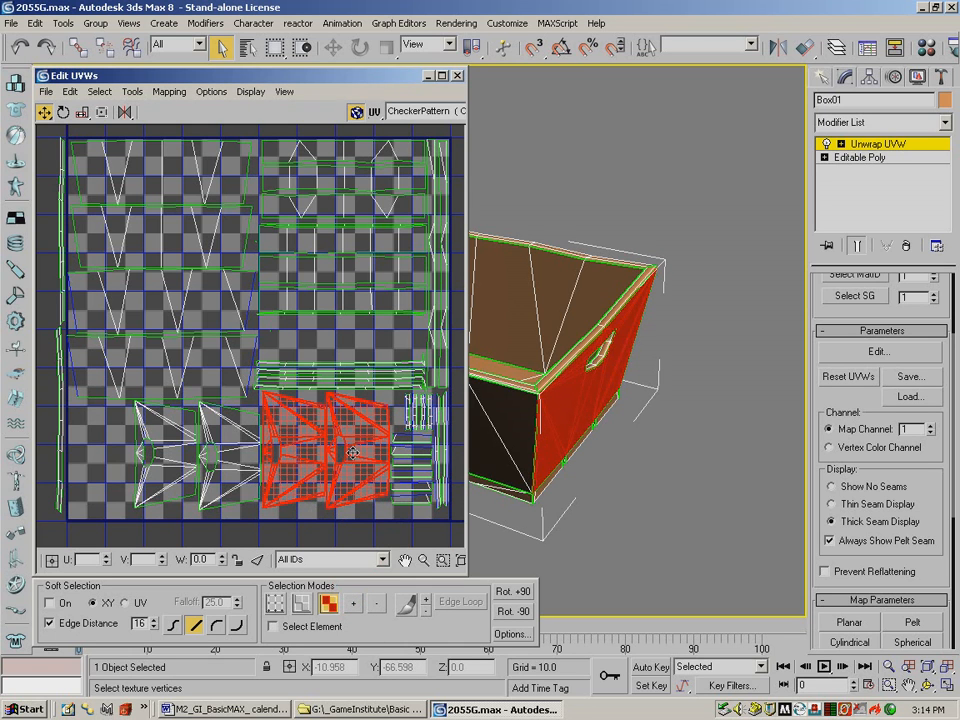
Rotate the upper long strip outside the tile by +90 degrees and place it along the tile's lower edge, in the right half
click(62, 250)
click(353, 602)
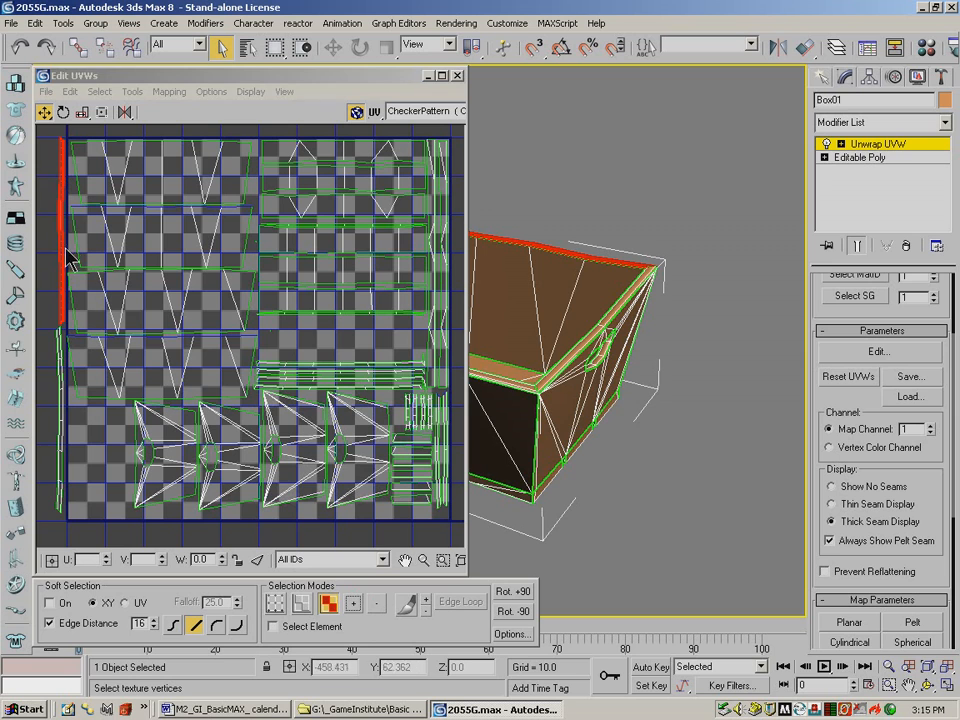
click(90, 320)
click(245, 460)
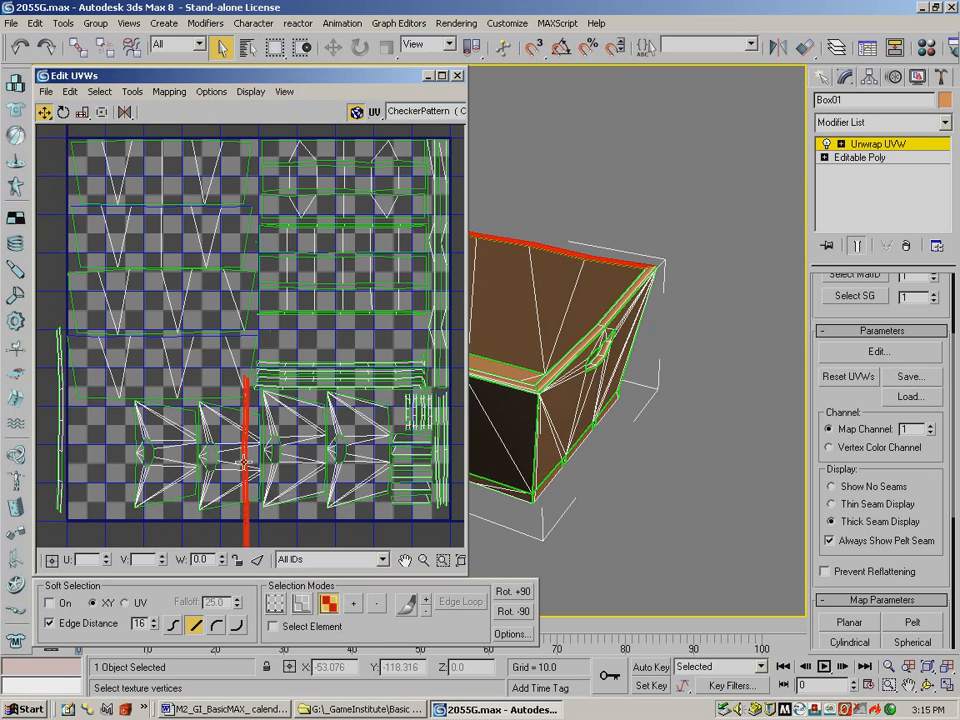
click(514, 591)
drag(269, 470, 378, 516)
Rotate the other long strip outside the tile by -90 degrees and place it along the tile's lower edge, in the left half
drag(45, 352, 69, 530)
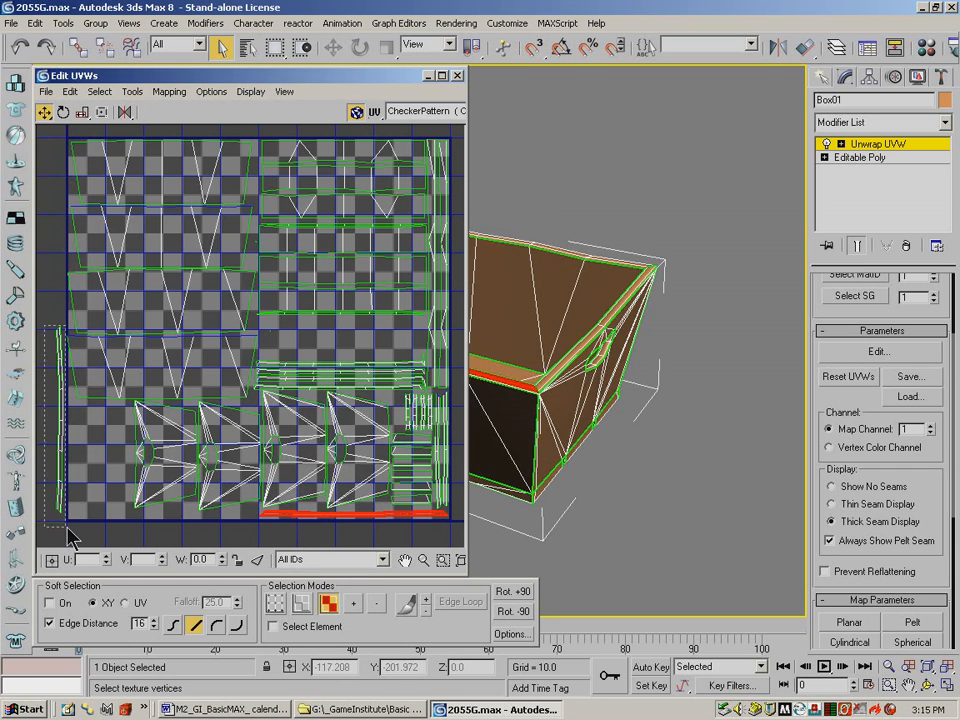
click(497, 612)
drag(77, 418, 184, 514)
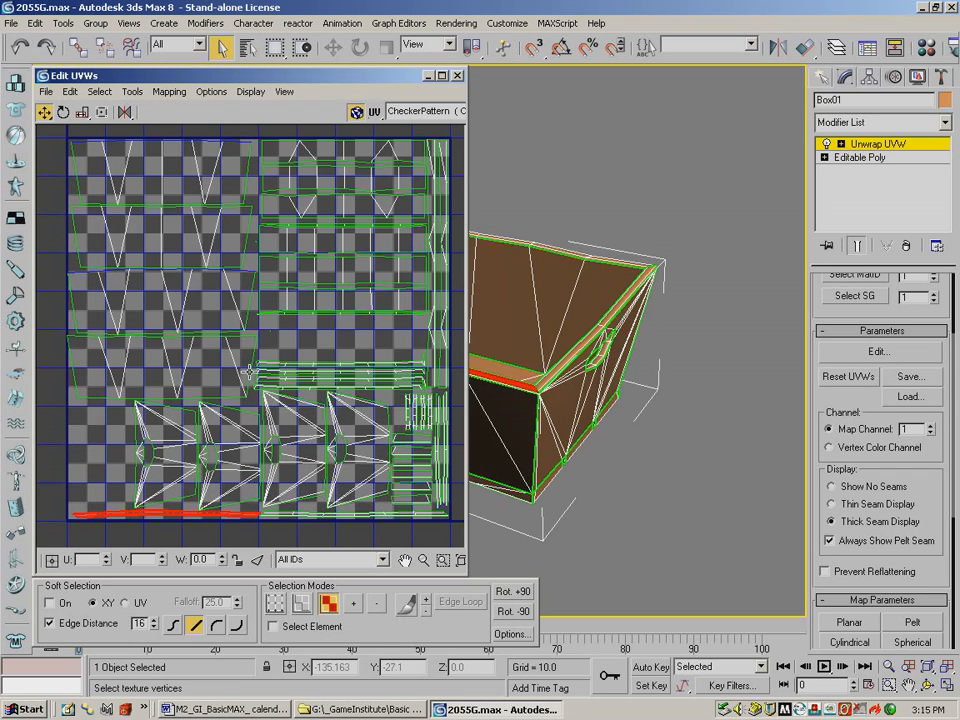
click(284, 352)
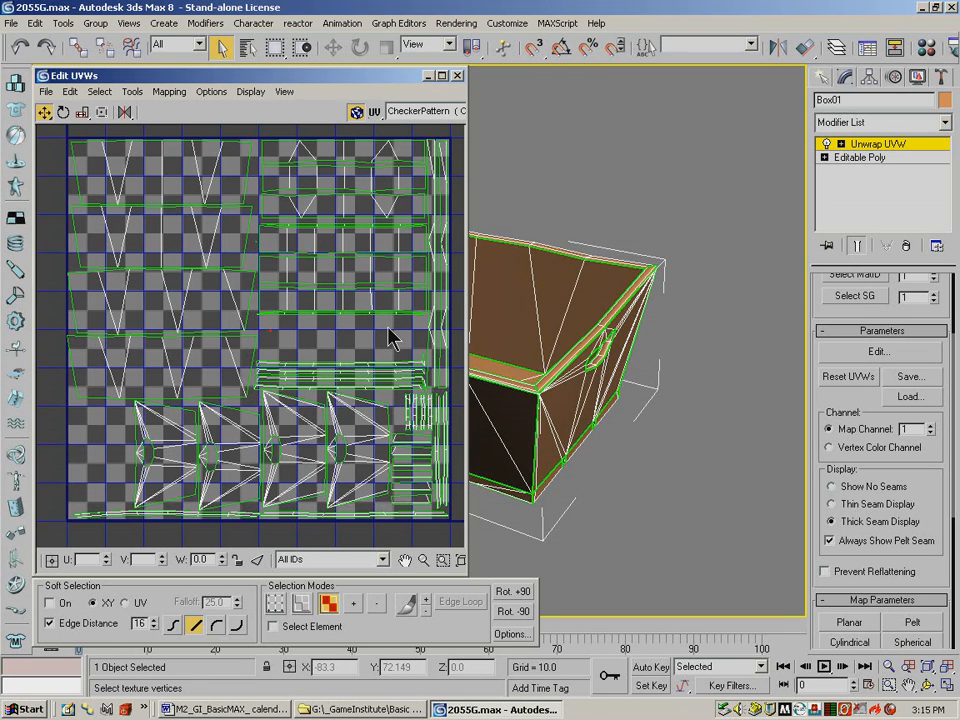
Select the complete stack of thin horizontal strips and move it below the texture tile, out of the way
drag(388, 327, 299, 390)
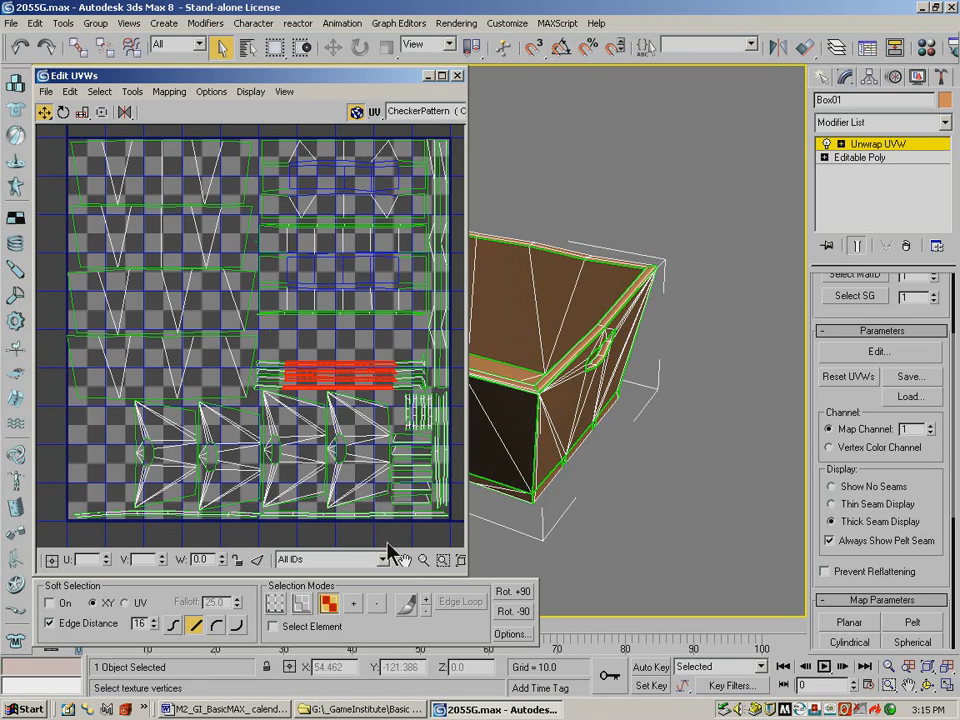
click(352, 603)
drag(355, 373, 190, 535)
Place the second end panel beneath the planks, rotated with its wide edge up, and move the third end panel up beside it
drag(111, 424, 227, 481)
drag(245, 405, 214, 493)
click(356, 604)
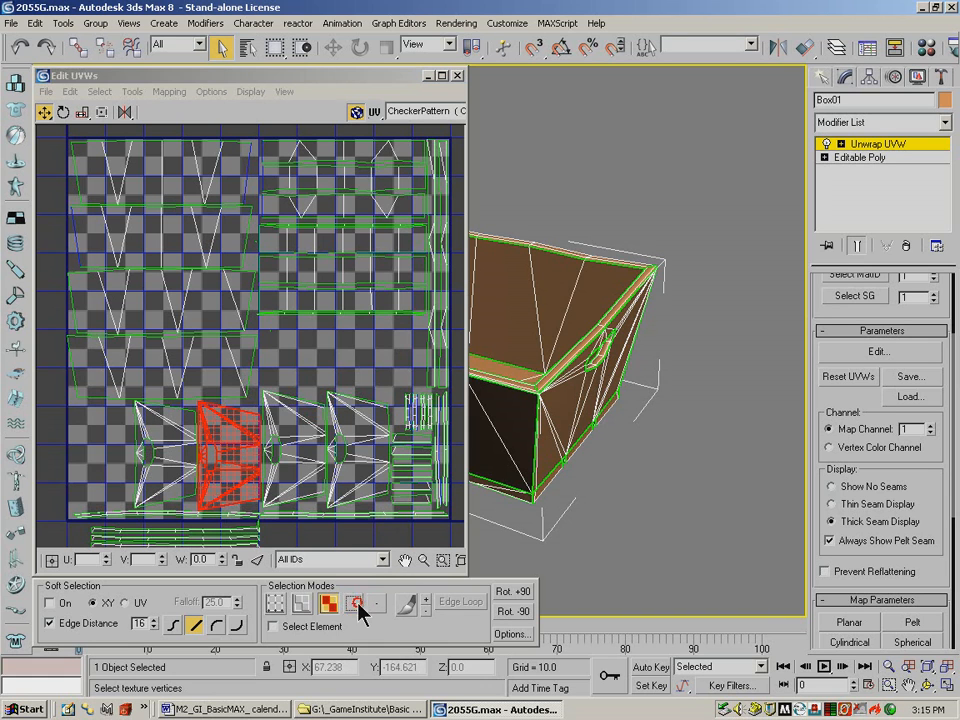
drag(237, 444, 375, 354)
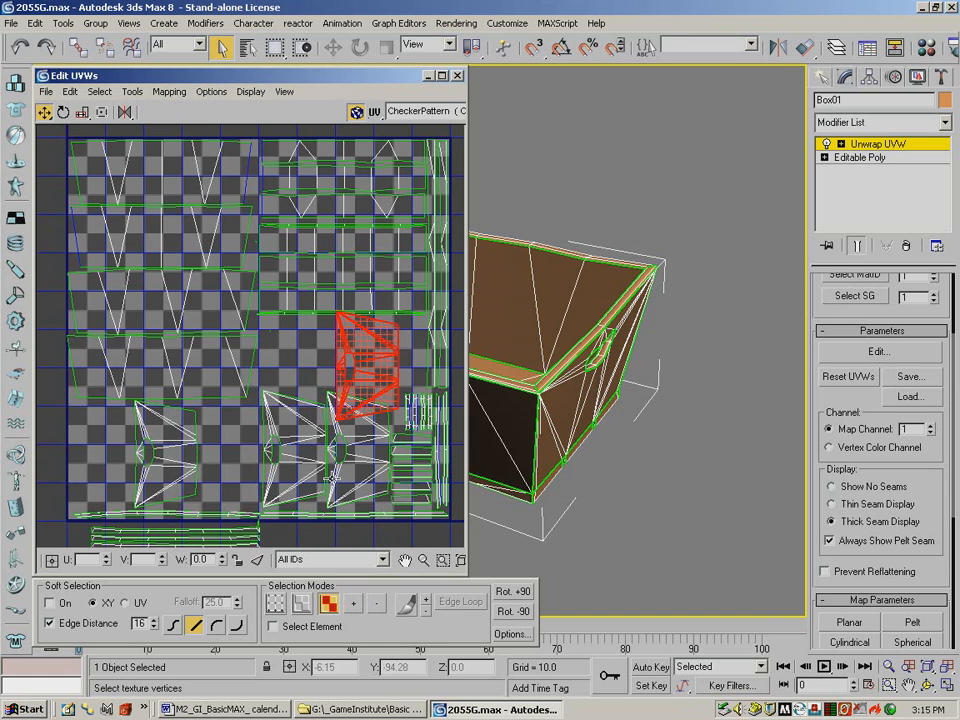
click(510, 593)
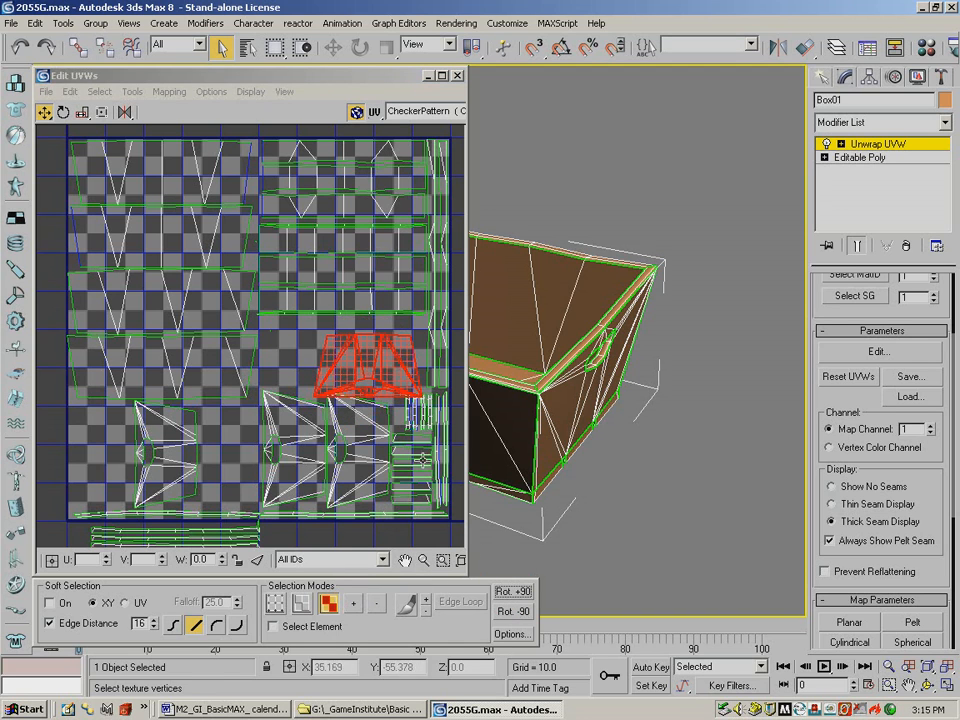
double_click(510, 592)
drag(375, 358, 380, 346)
drag(380, 346, 381, 348)
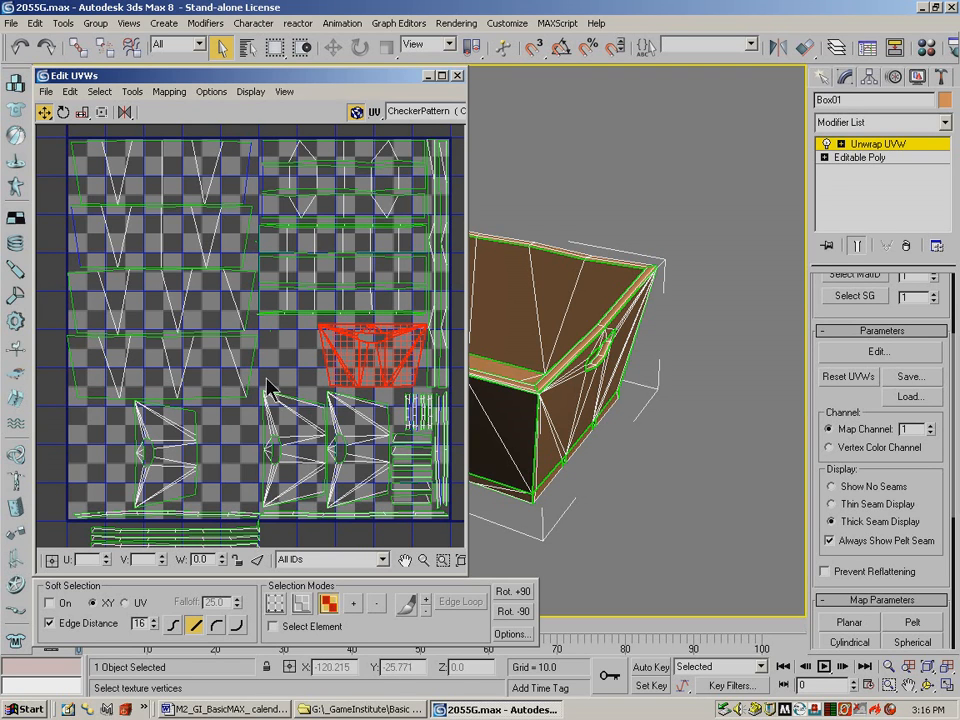
drag(262, 384, 317, 514)
drag(300, 444, 300, 375)
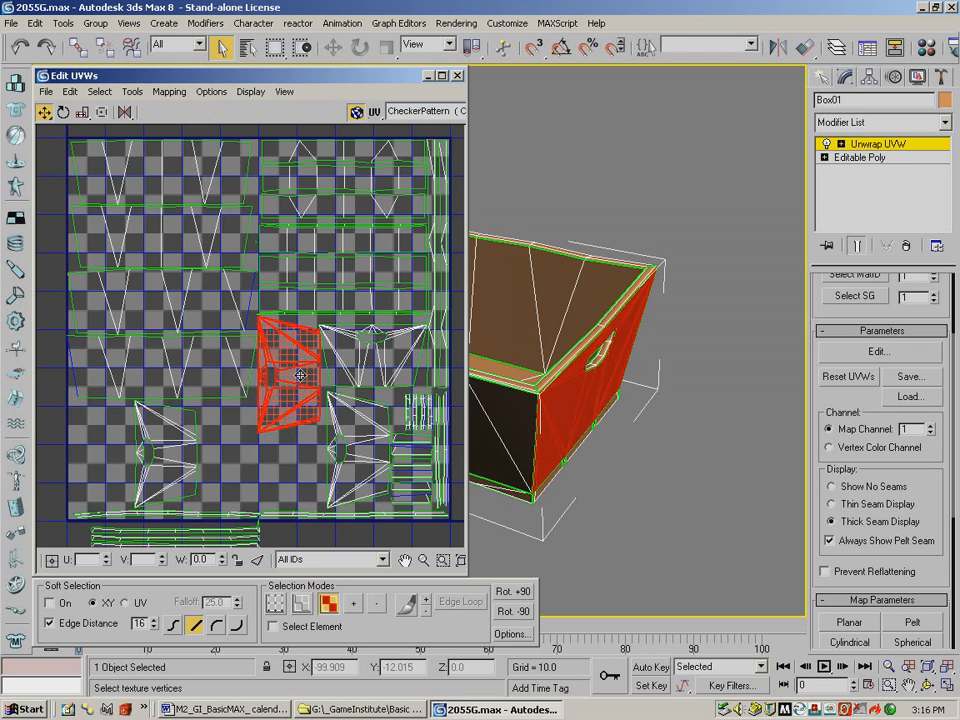
Move the first end panel into the space below the third one and rotate it so its wide edge faces down
drag(216, 421, 101, 486)
click(353, 600)
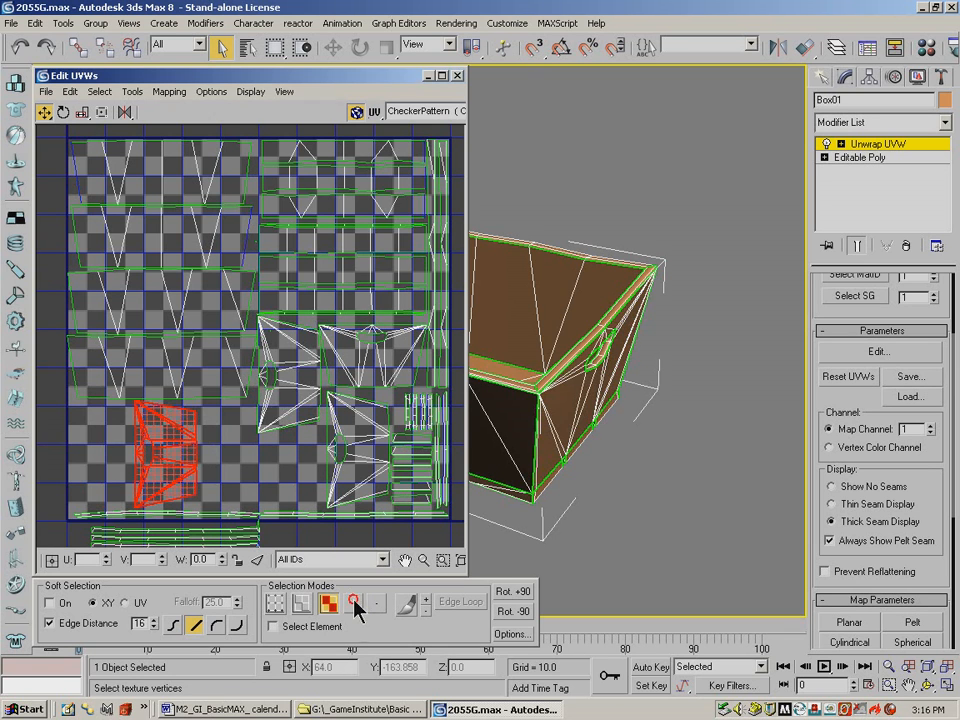
drag(167, 447, 294, 469)
click(513, 591)
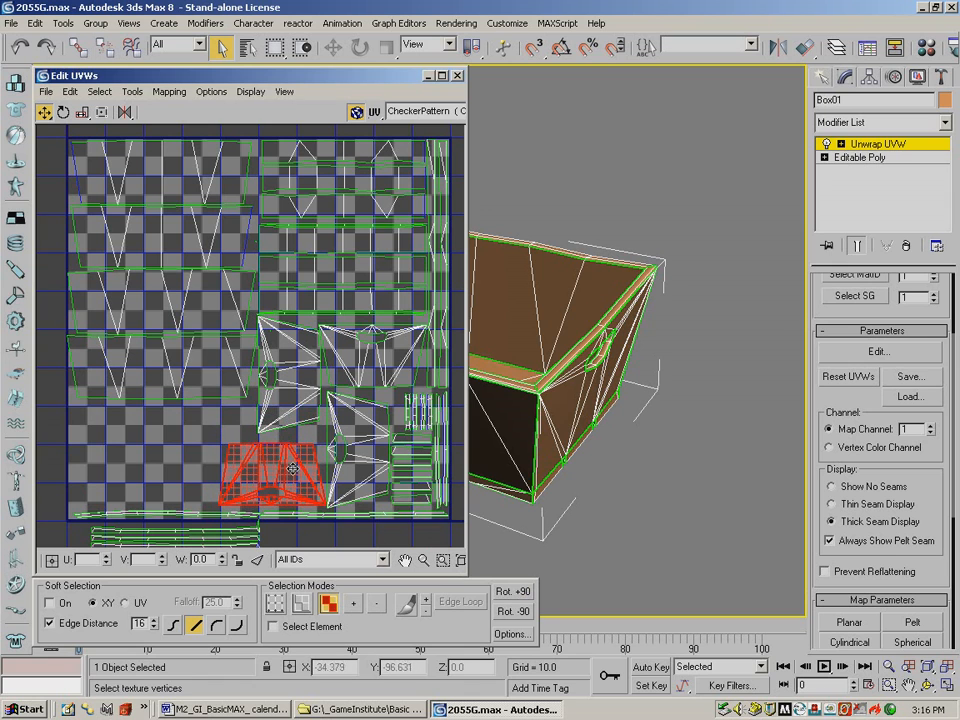
click(515, 594)
click(515, 594)
click(515, 594)
click(515, 594)
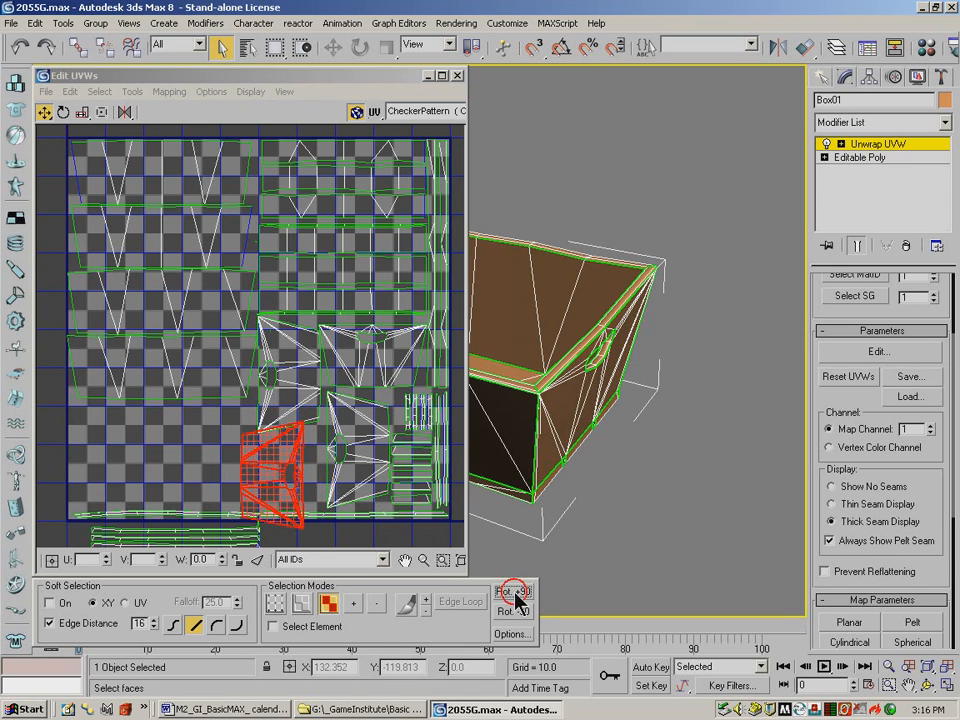
click(502, 588)
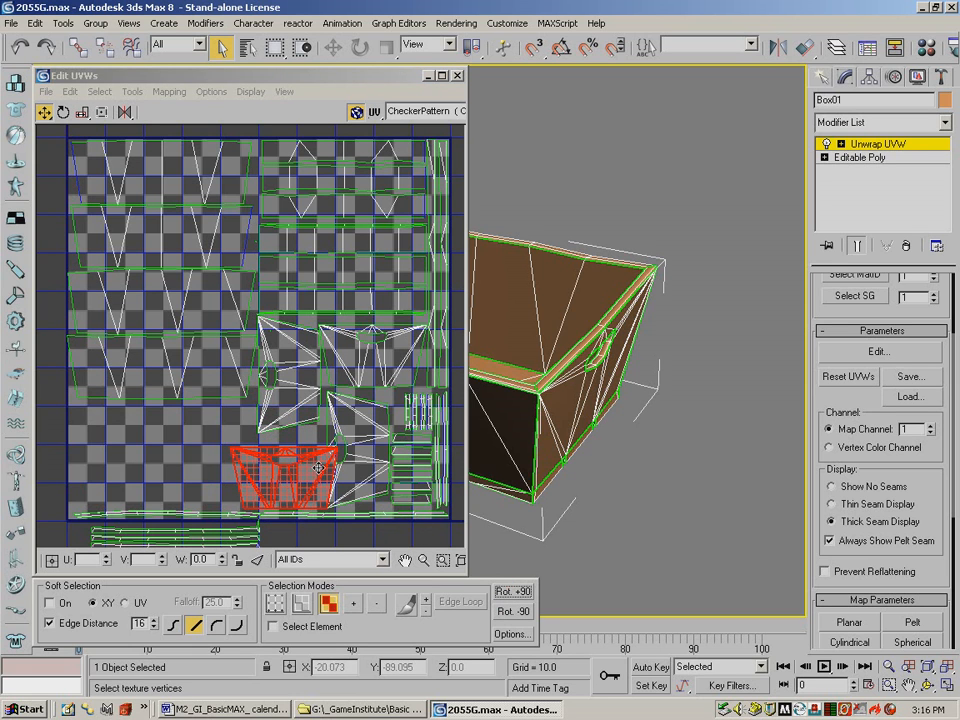
click(515, 591)
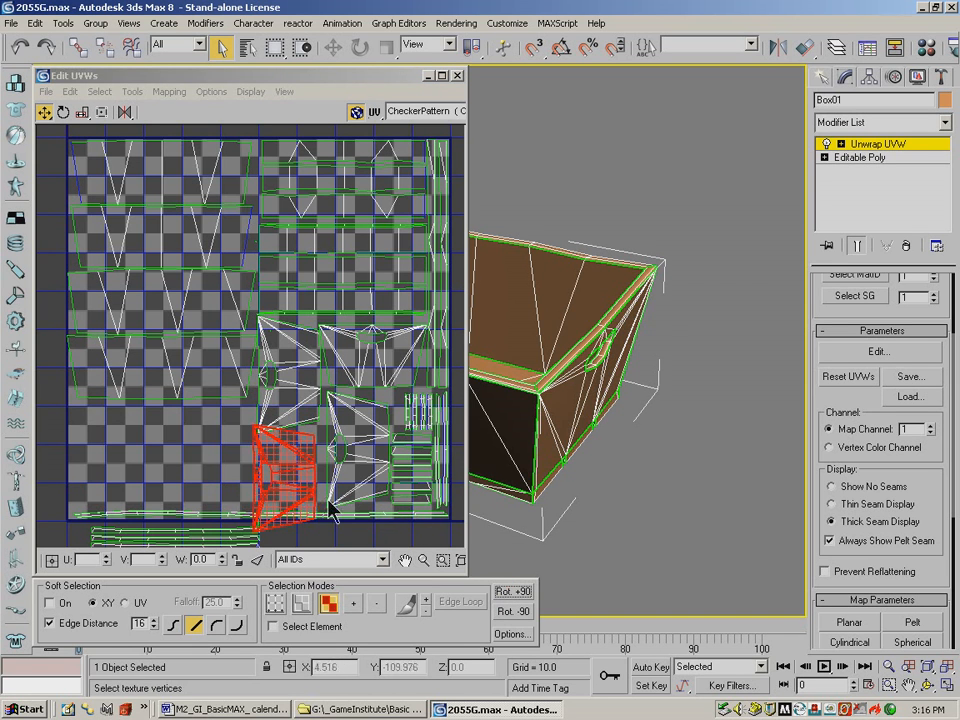
click(512, 591)
drag(297, 470, 285, 463)
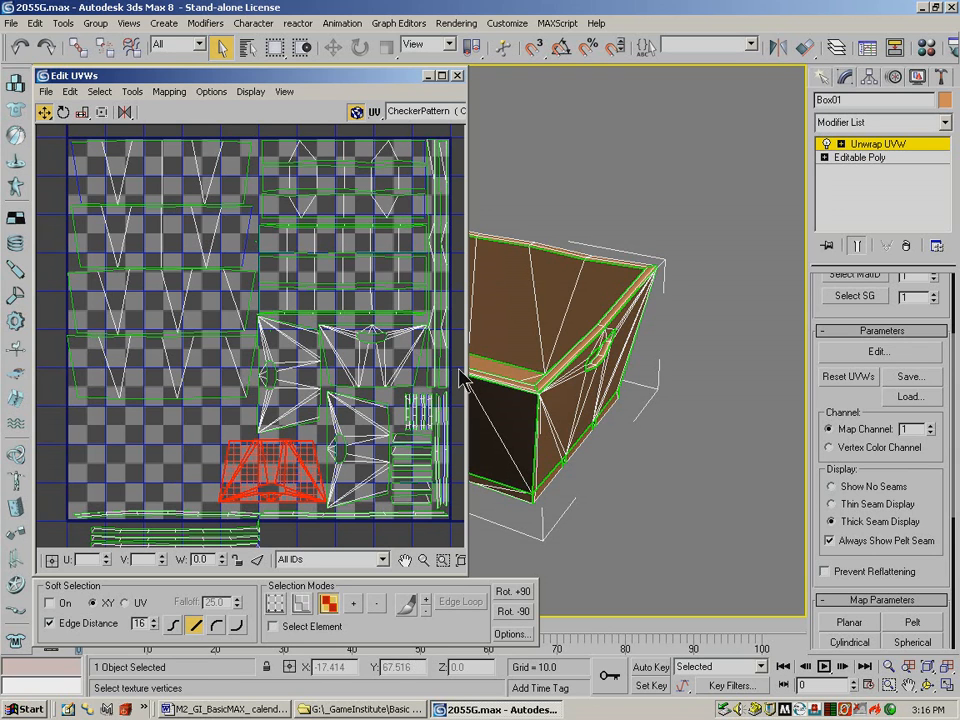
Move the stack of thin strips from below the tile to directly beneath the lowest long side panel
click(424, 561)
scroll(313, 341, down, 1)
drag(313, 341, 315, 347)
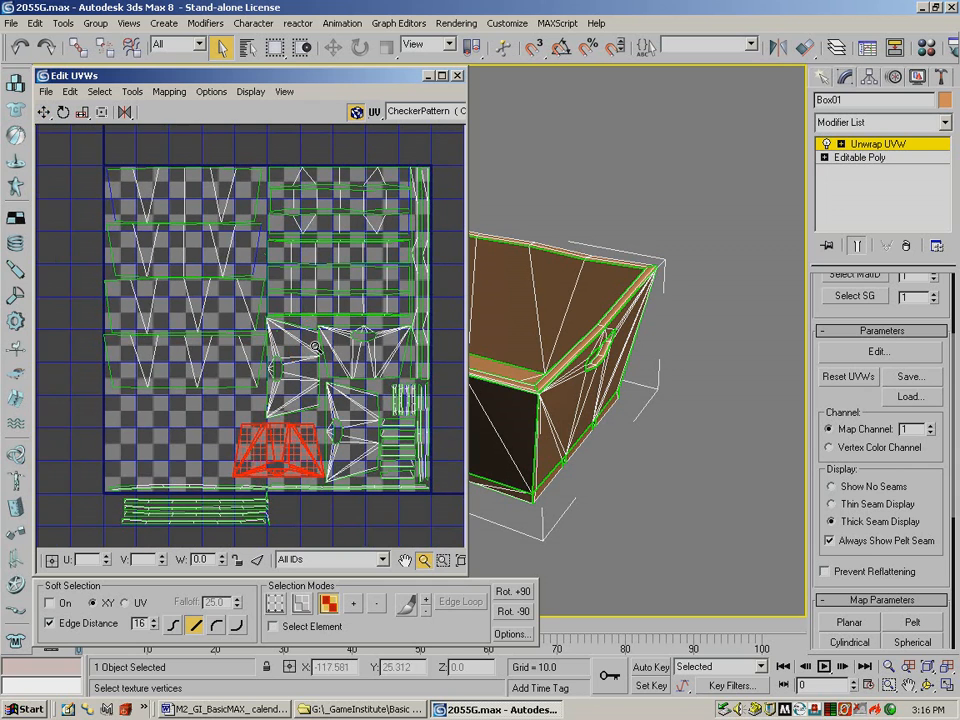
click(44, 112)
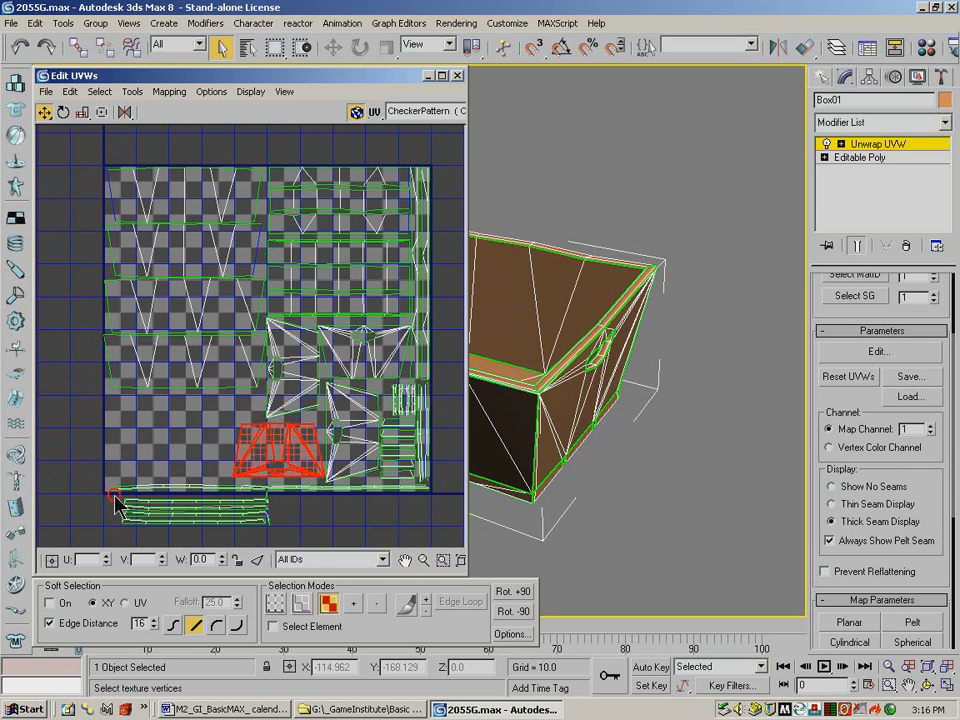
drag(113, 493, 259, 406)
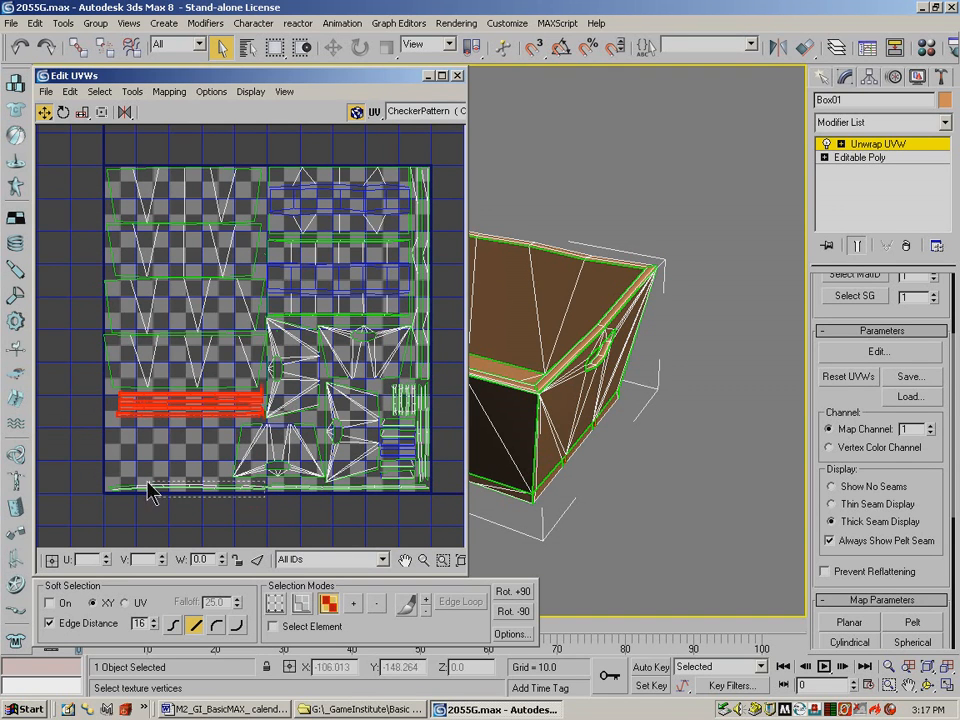
Move the complete long strip from the tile's lower left edge onto the right half, stacked with the other long strip
drag(149, 485, 296, 502)
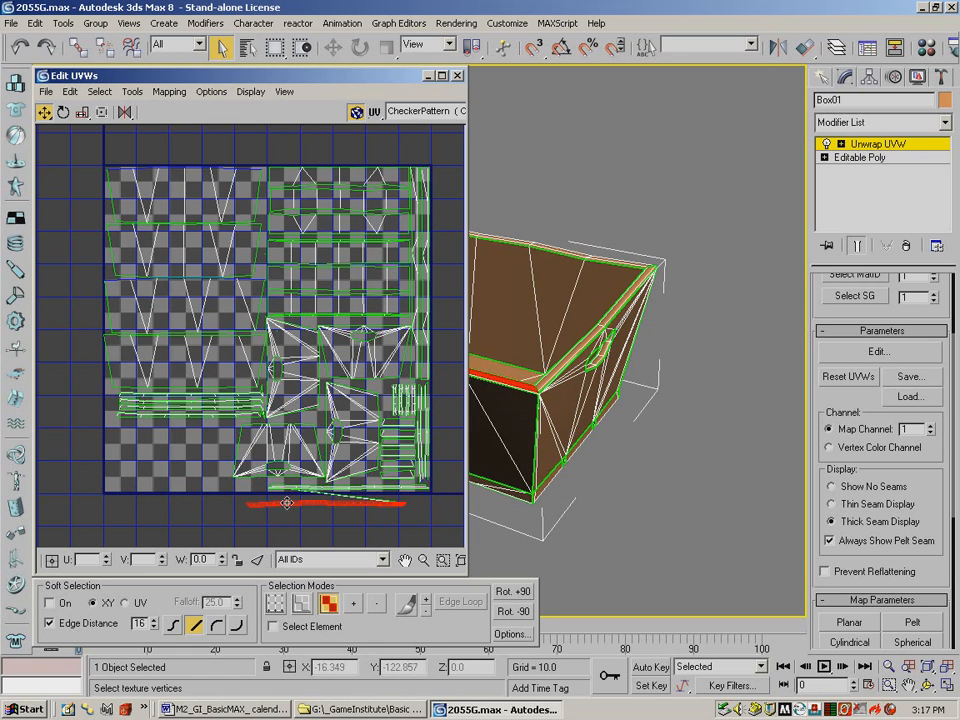
click(16, 47)
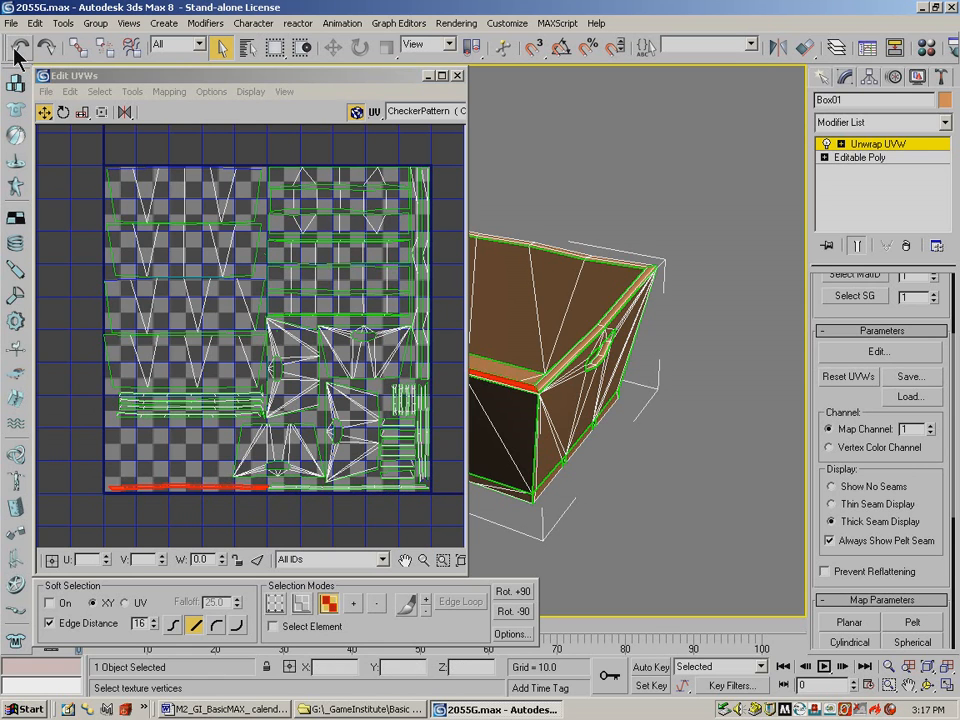
drag(254, 507, 150, 478)
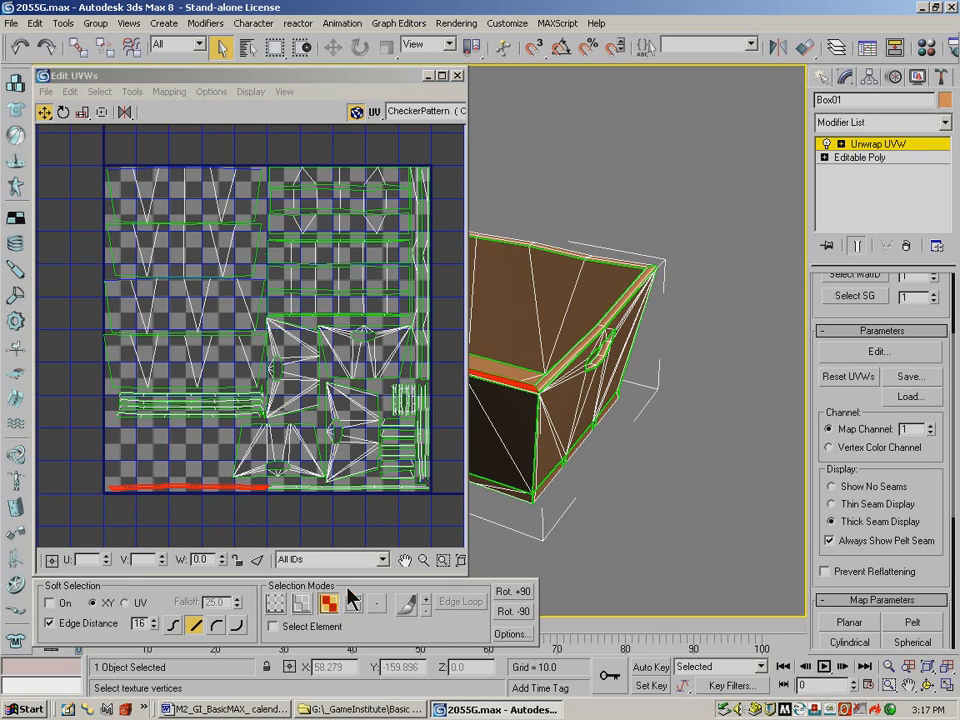
drag(265, 487, 416, 491)
drag(265, 503, 437, 494)
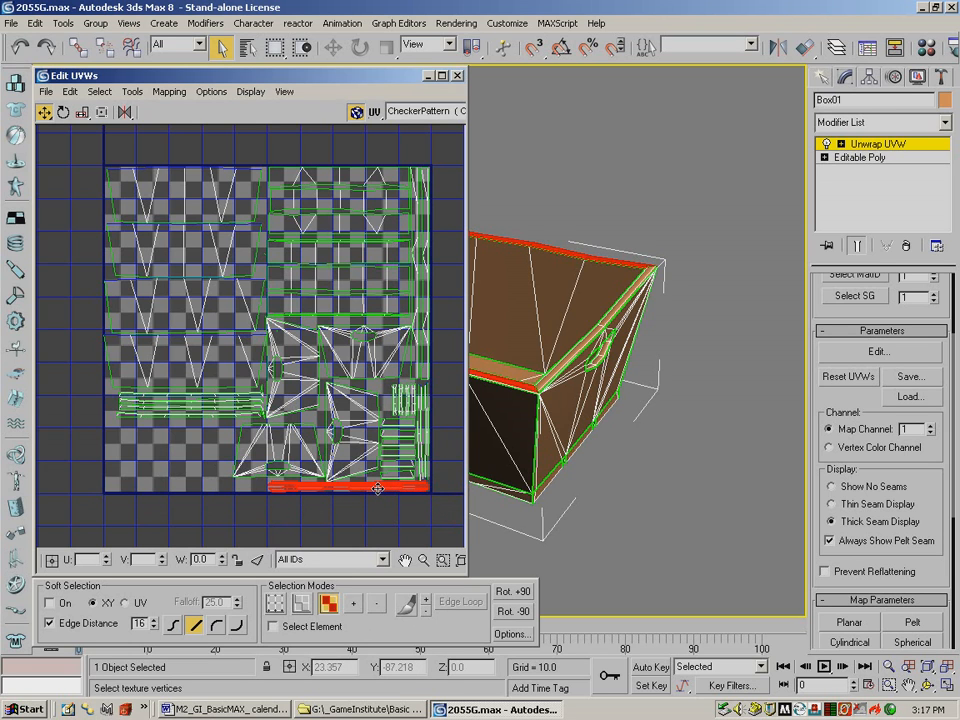
click(375, 514)
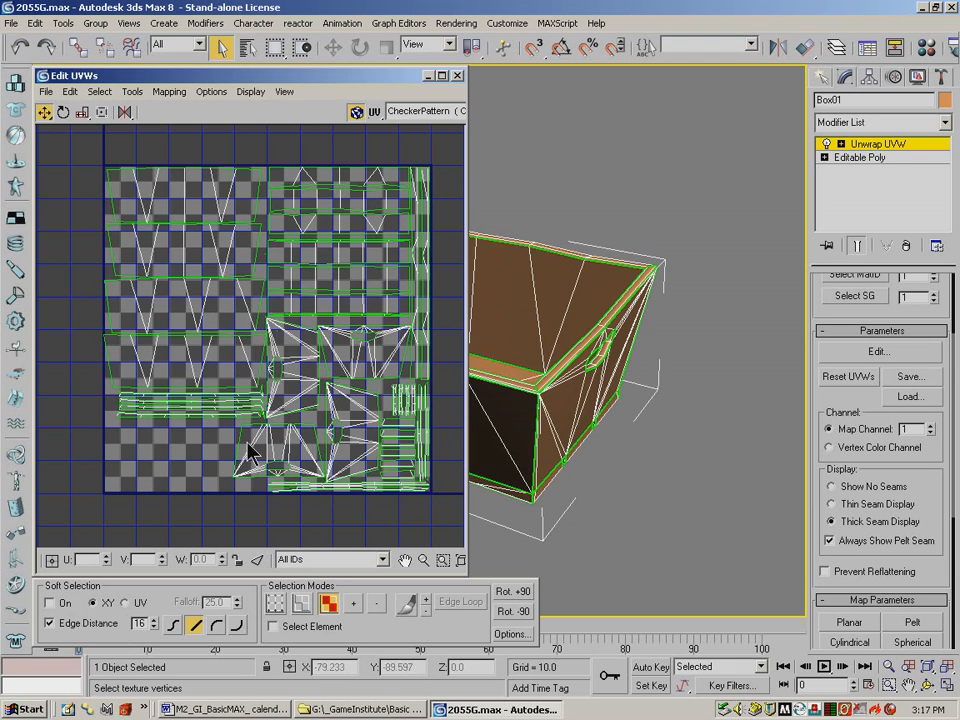
Select the entire UV layout and stretch it slightly in the horizontal direction to span the full width of the texture tile
drag(88, 150, 432, 415)
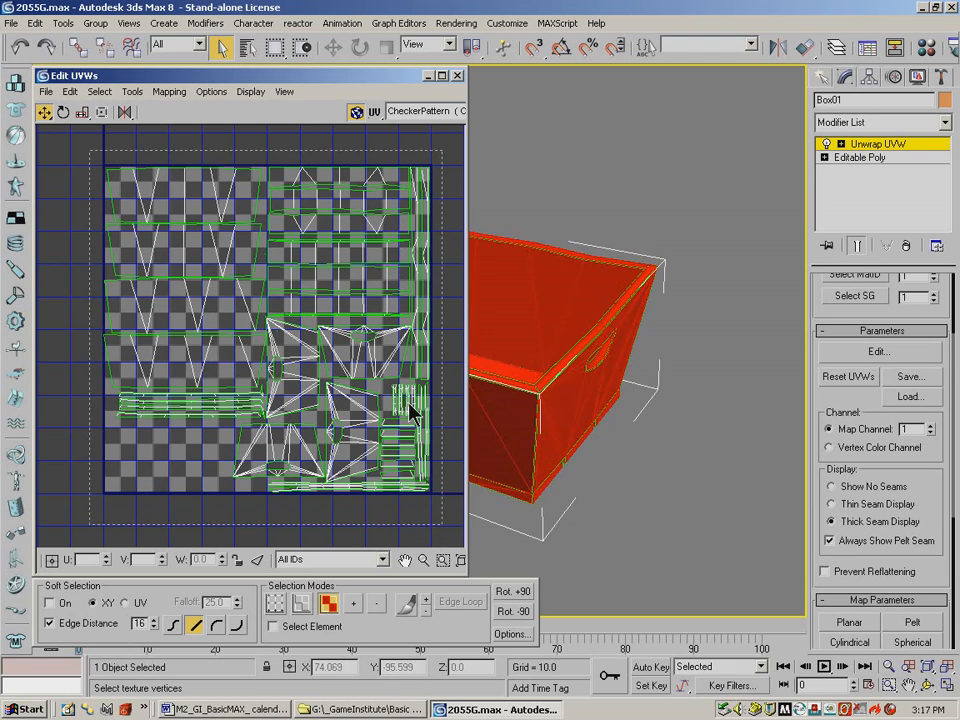
click(82, 112)
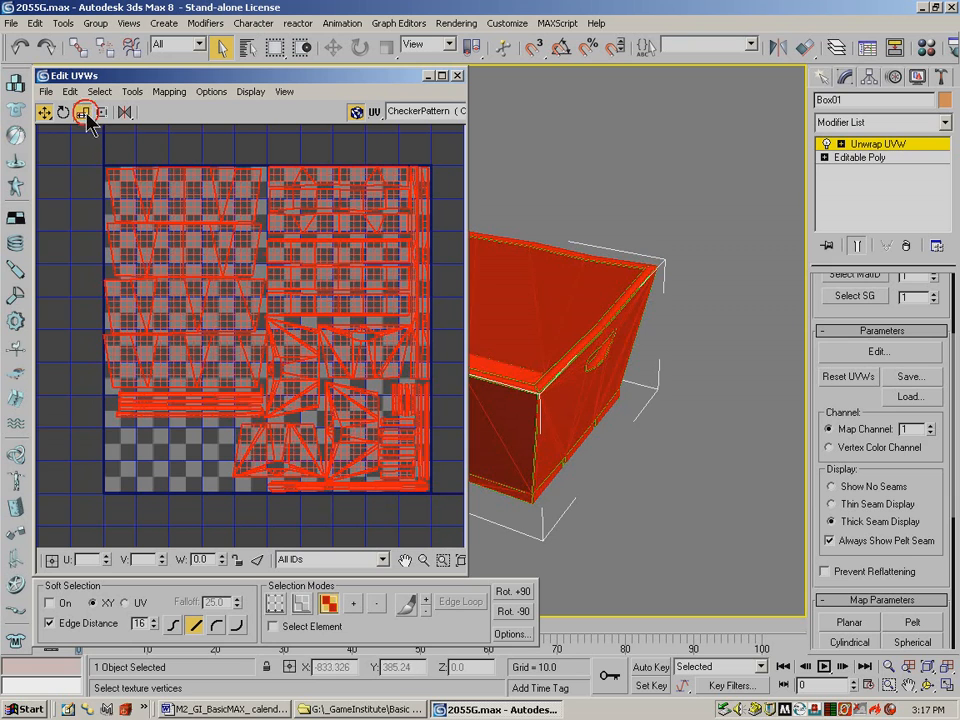
drag(82, 112, 86, 155)
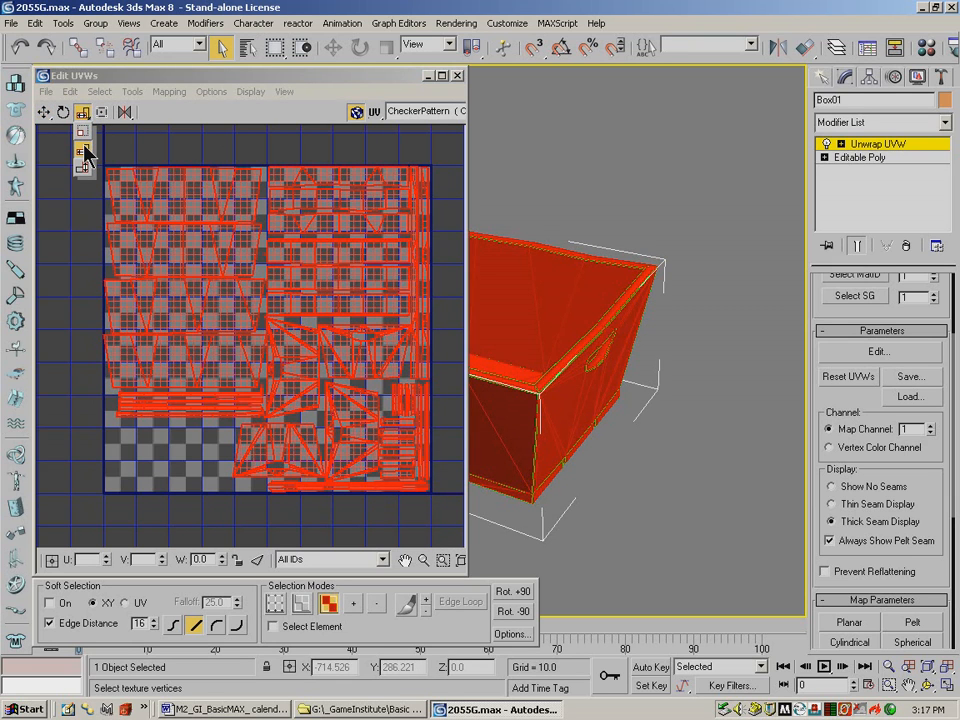
drag(84, 147, 85, 150)
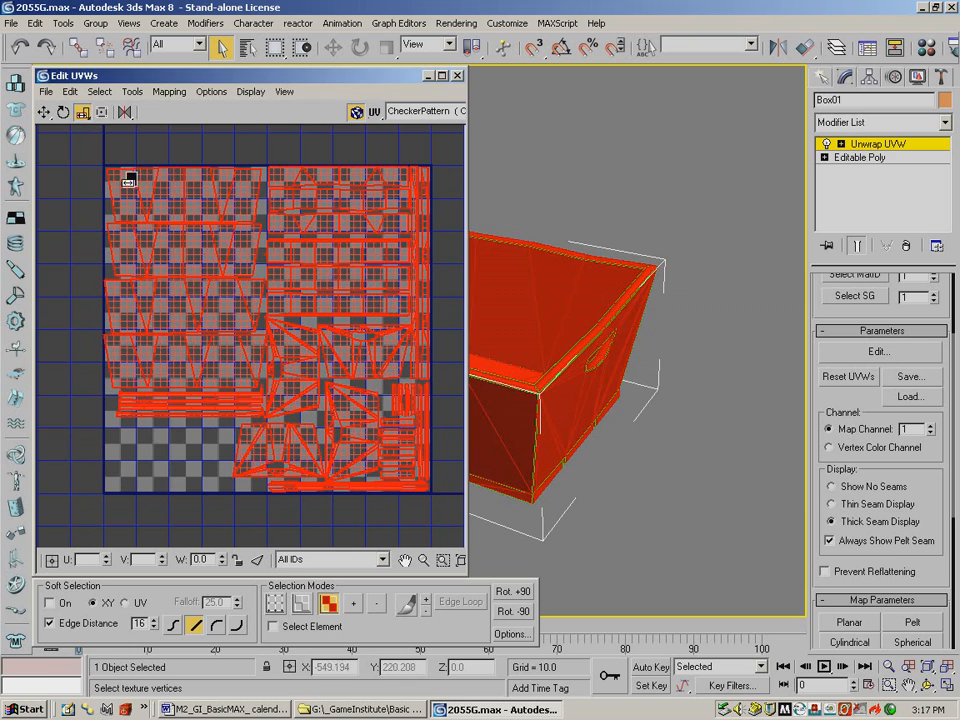
drag(146, 186, 146, 186)
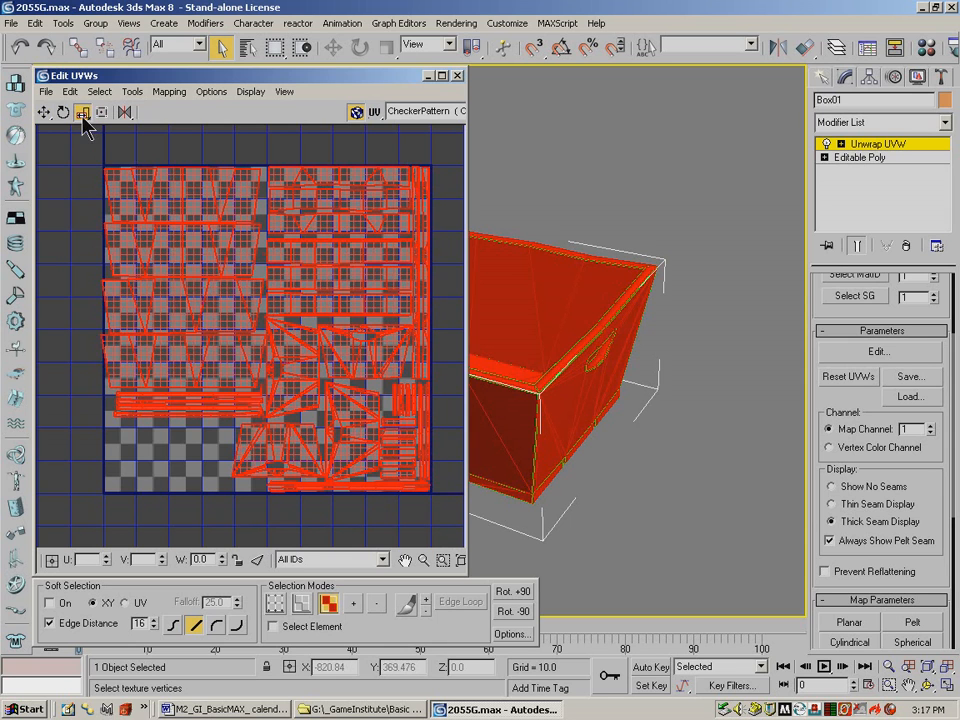
Narrow the two lower long side panels horizontally so they fit inside the tile edge and clear the end panels
click(45, 113)
drag(78, 297, 254, 362)
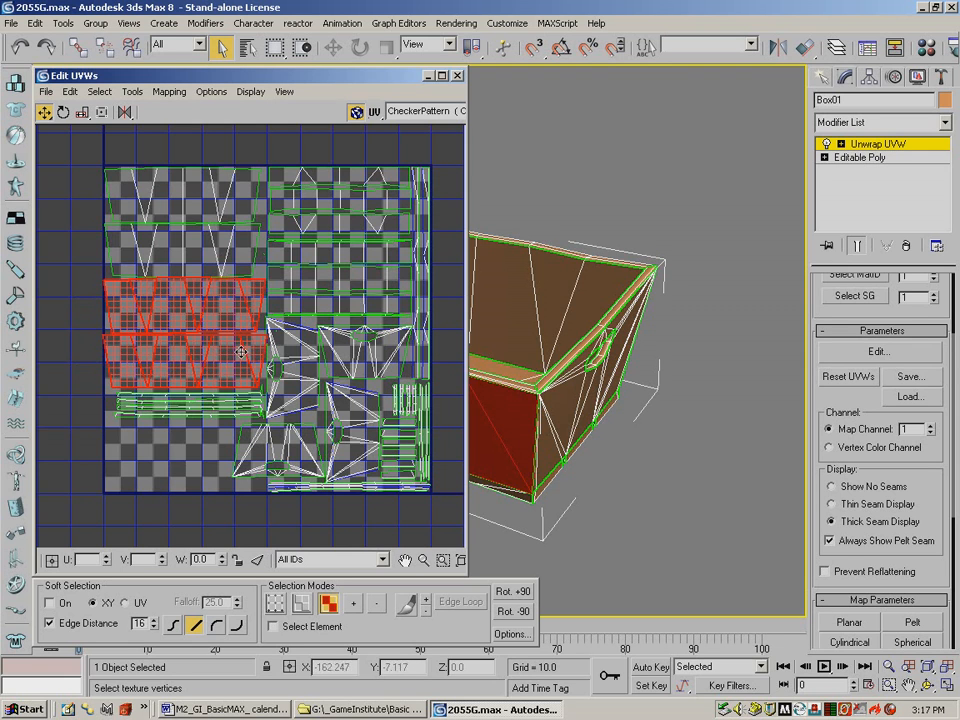
click(82, 114)
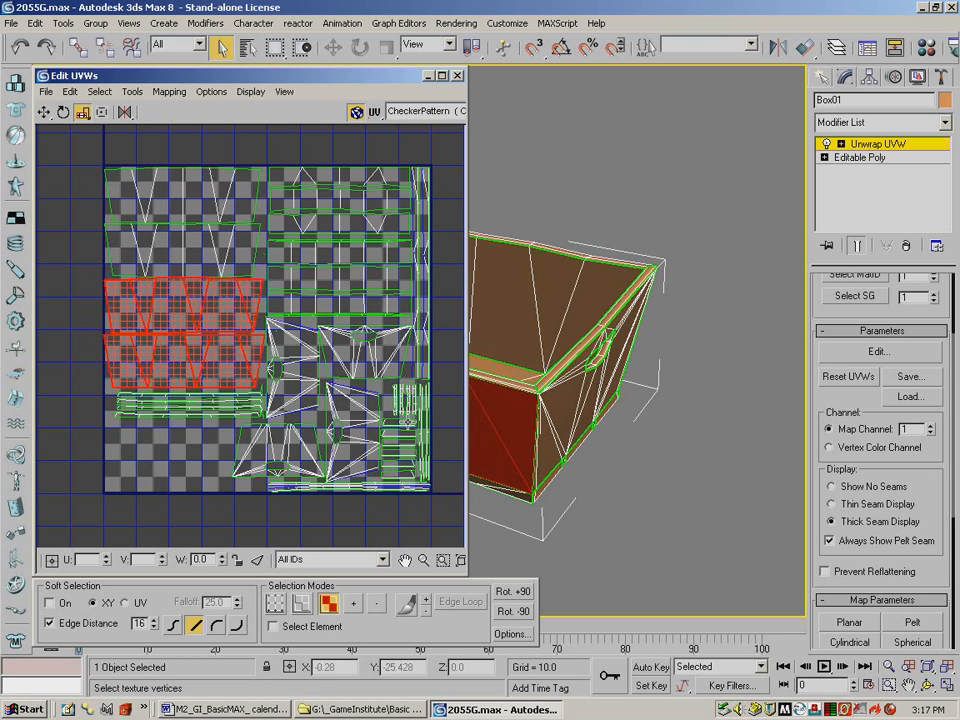
click(447, 370)
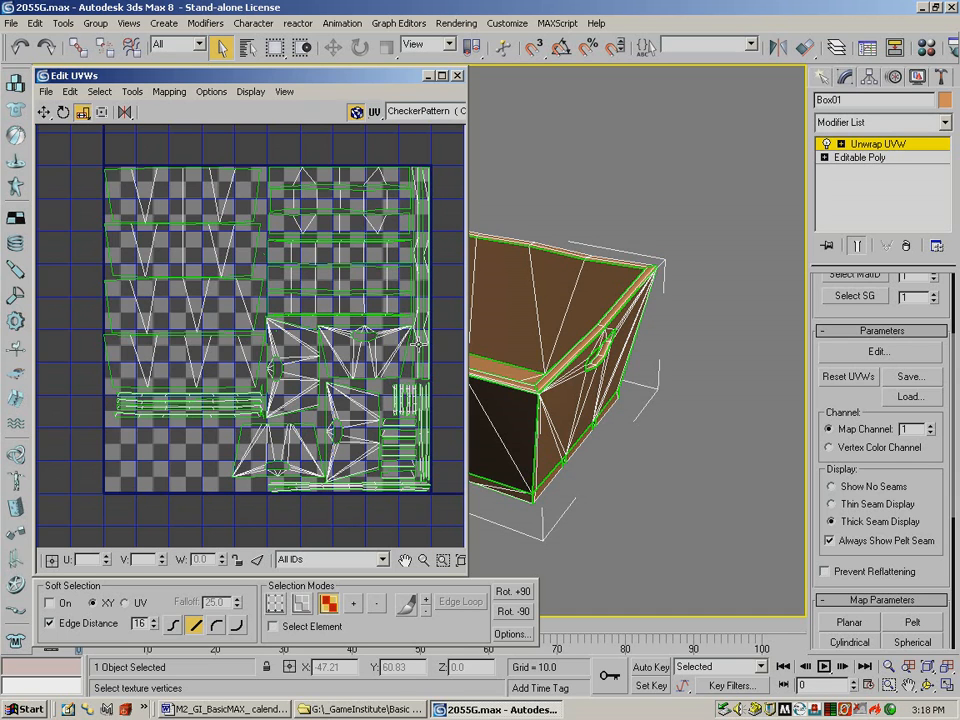
Move the group of small upright handle strips slightly left, closer to the adjacent end panel
drag(386, 381, 402, 404)
click(44, 112)
drag(416, 396, 409, 397)
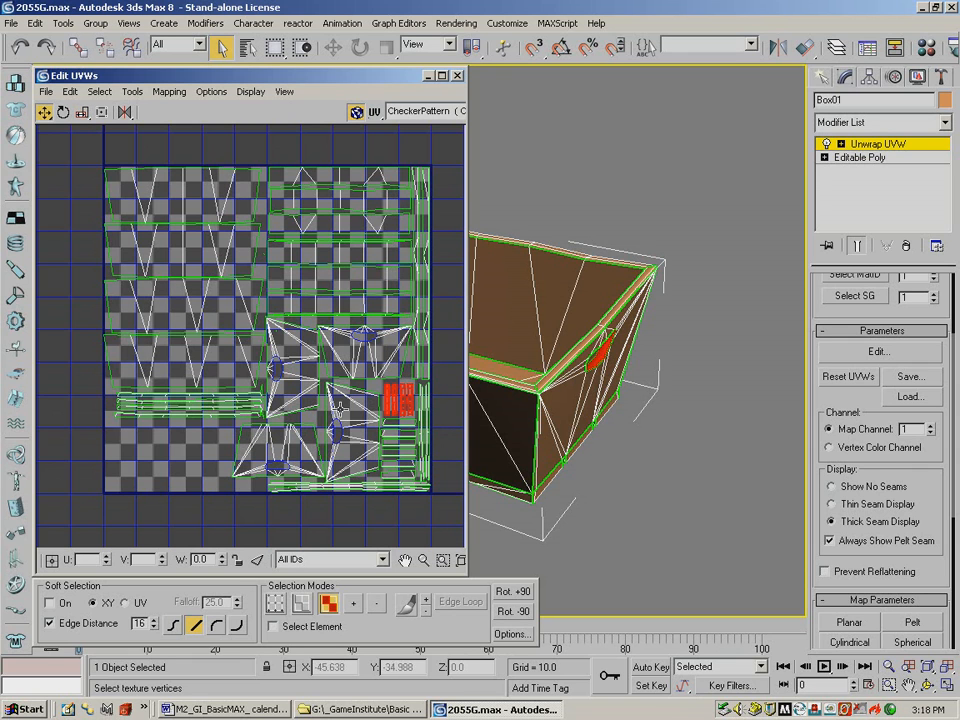
click(360, 458)
click(338, 420)
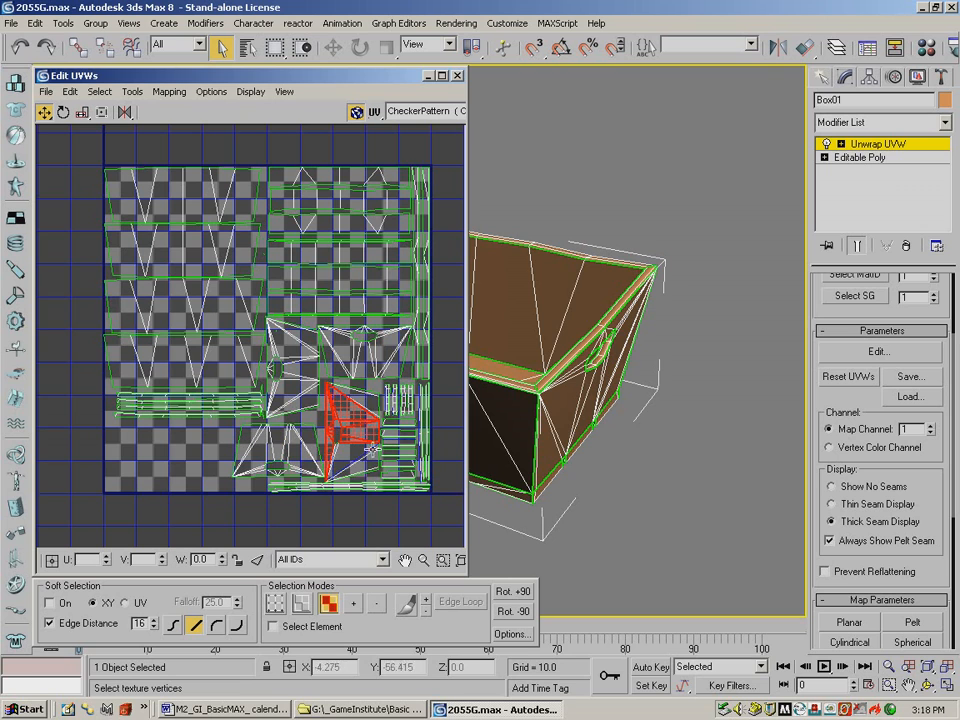
click(353, 607)
click(353, 607)
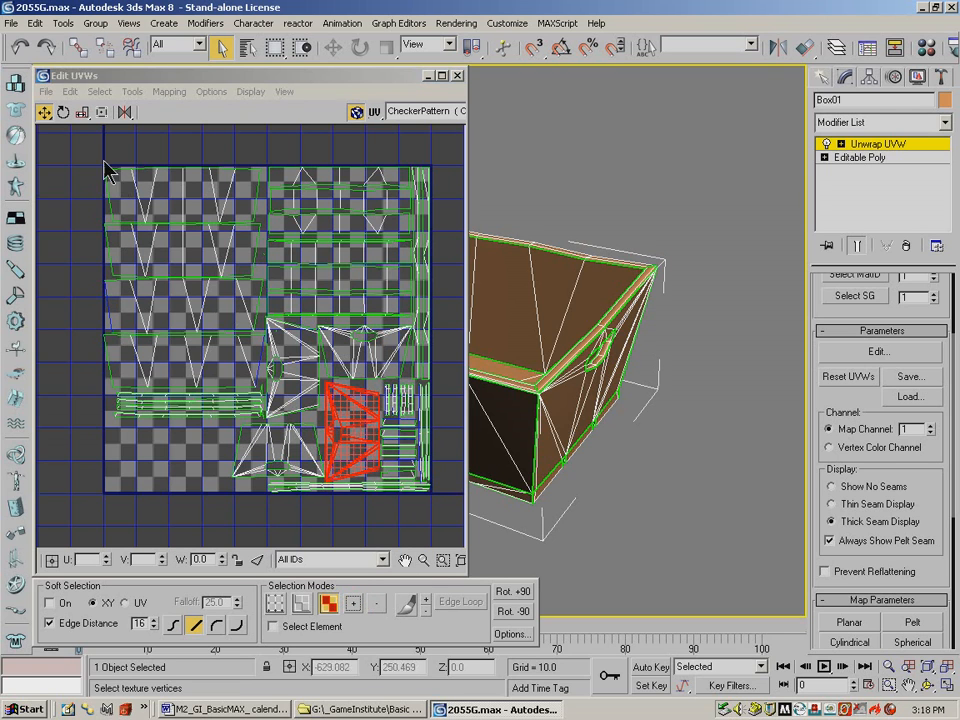
click(81, 113)
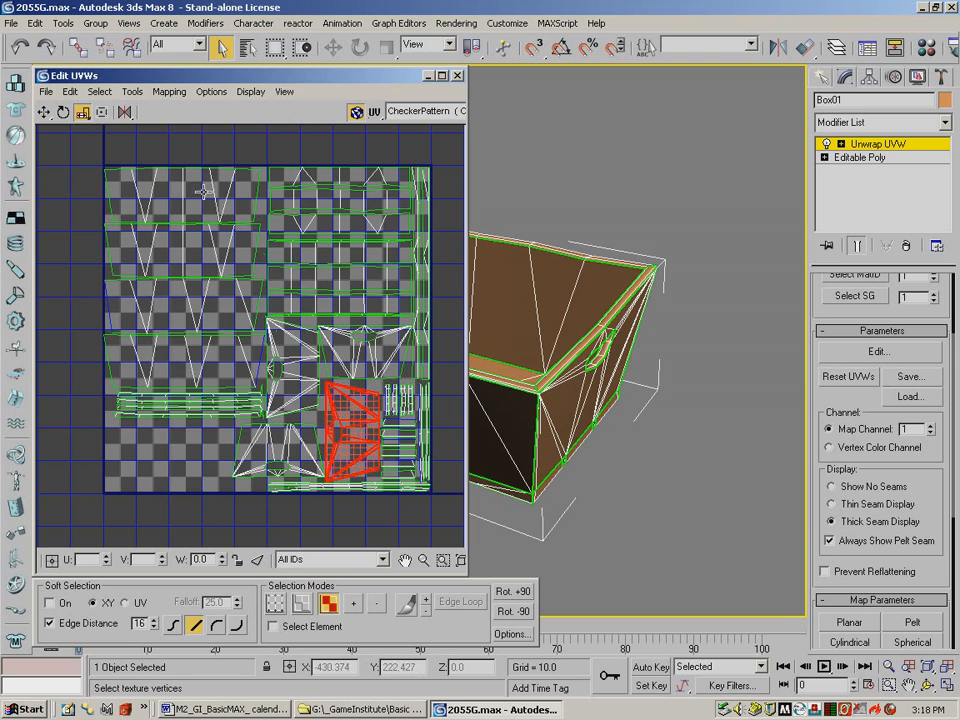
click(45, 113)
Widen the complete block of three planks above the end panels slightly in the horizontal direction, and nudge it left
drag(265, 241, 351, 311)
click(352, 603)
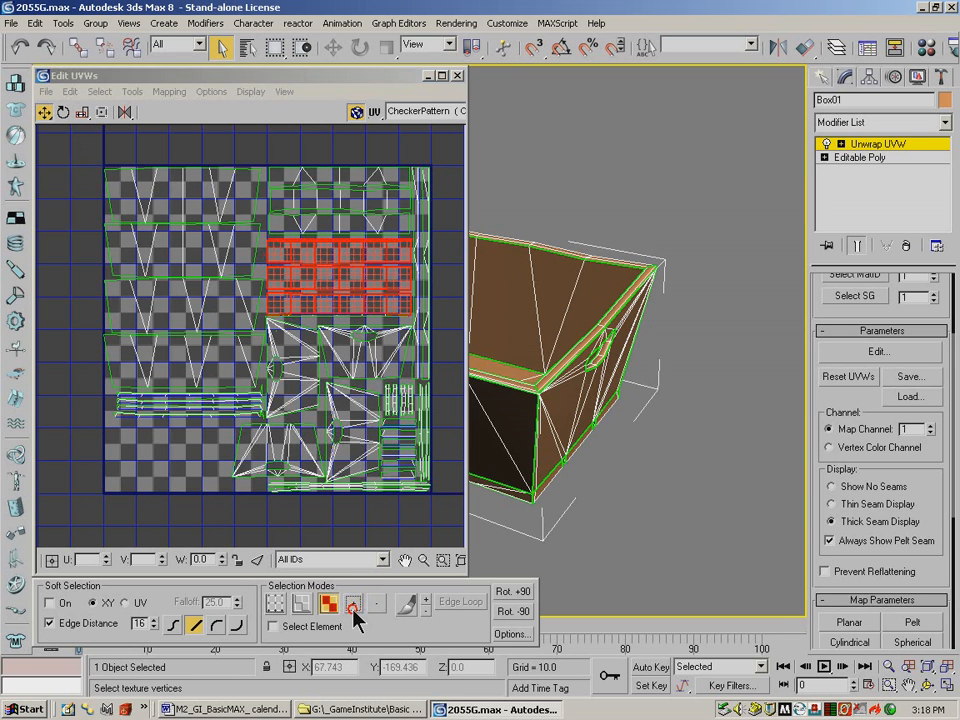
click(86, 112)
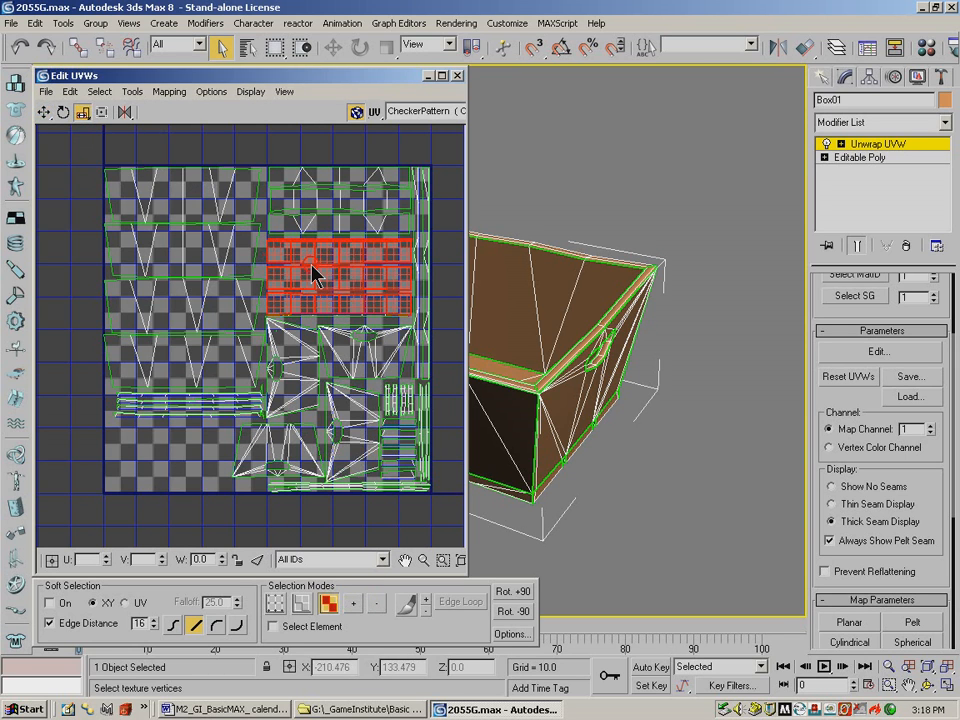
drag(312, 275, 250, 210)
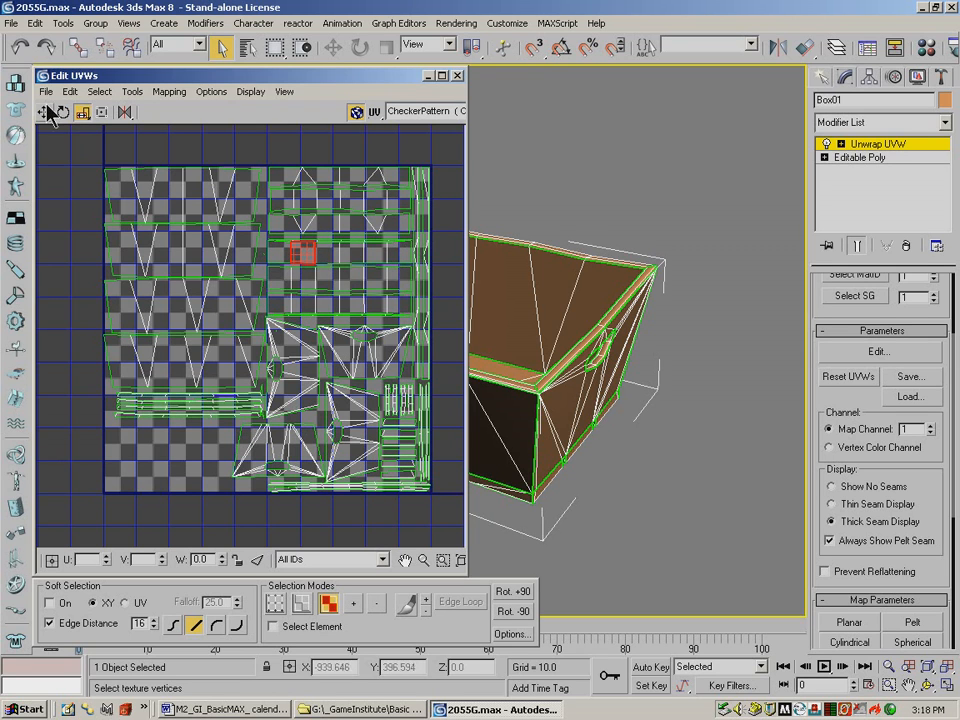
drag(336, 258, 336, 257)
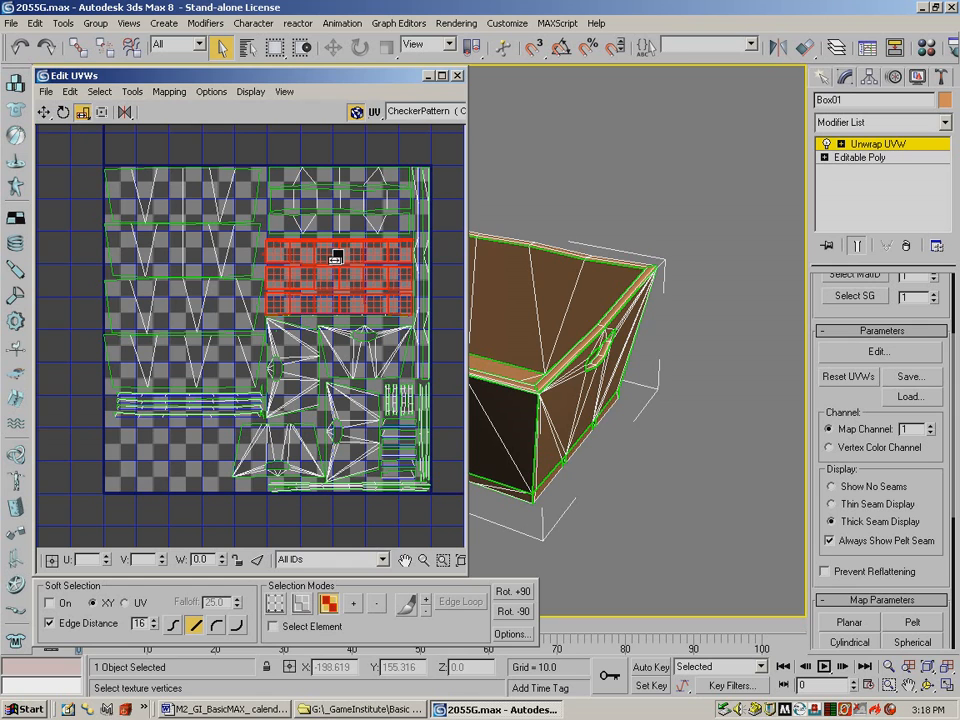
click(44, 112)
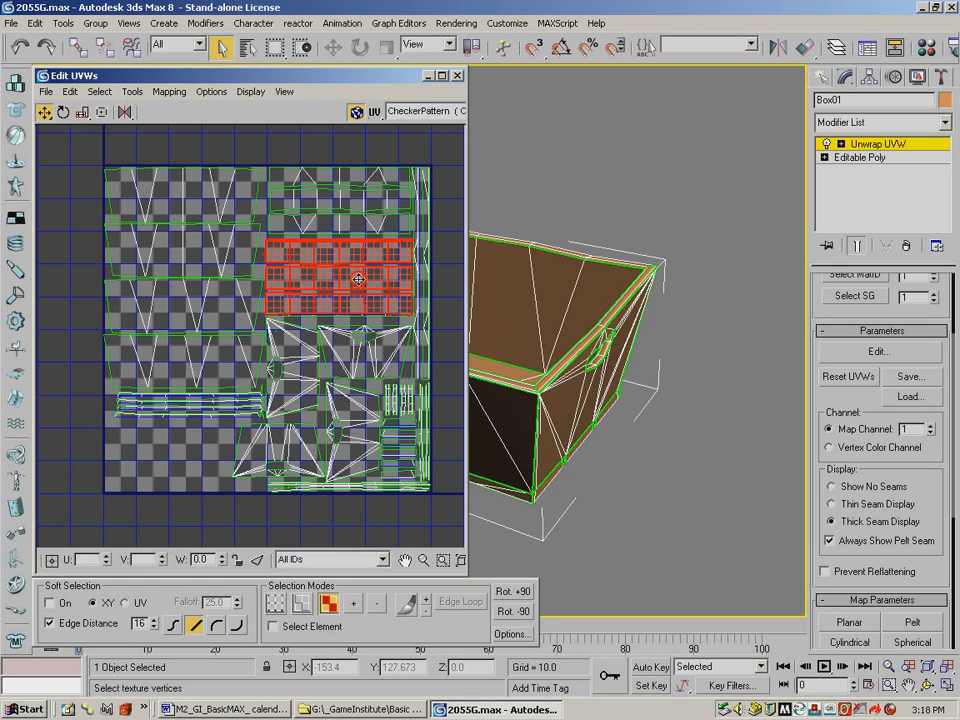
drag(357, 281, 358, 280)
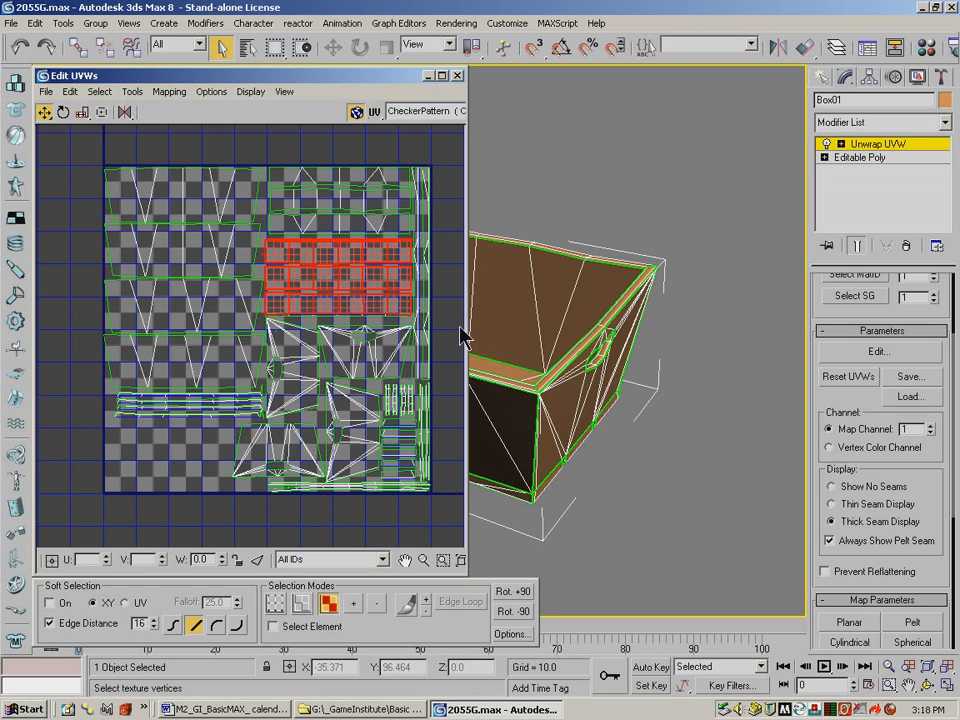
click(454, 270)
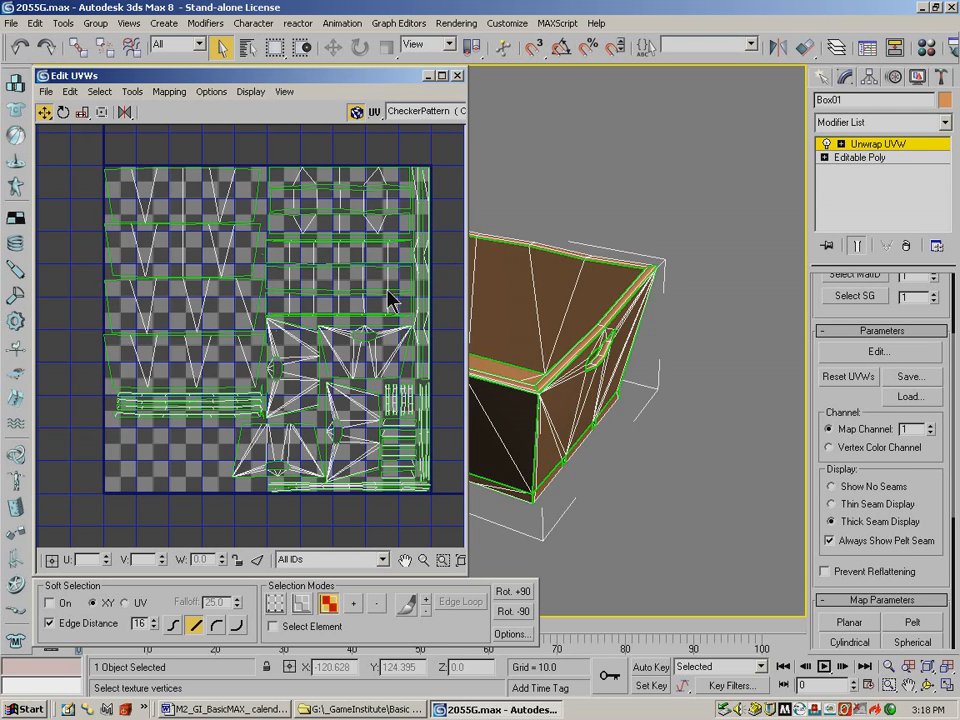
Close the UV editor and open the Material Editor
click(457, 76)
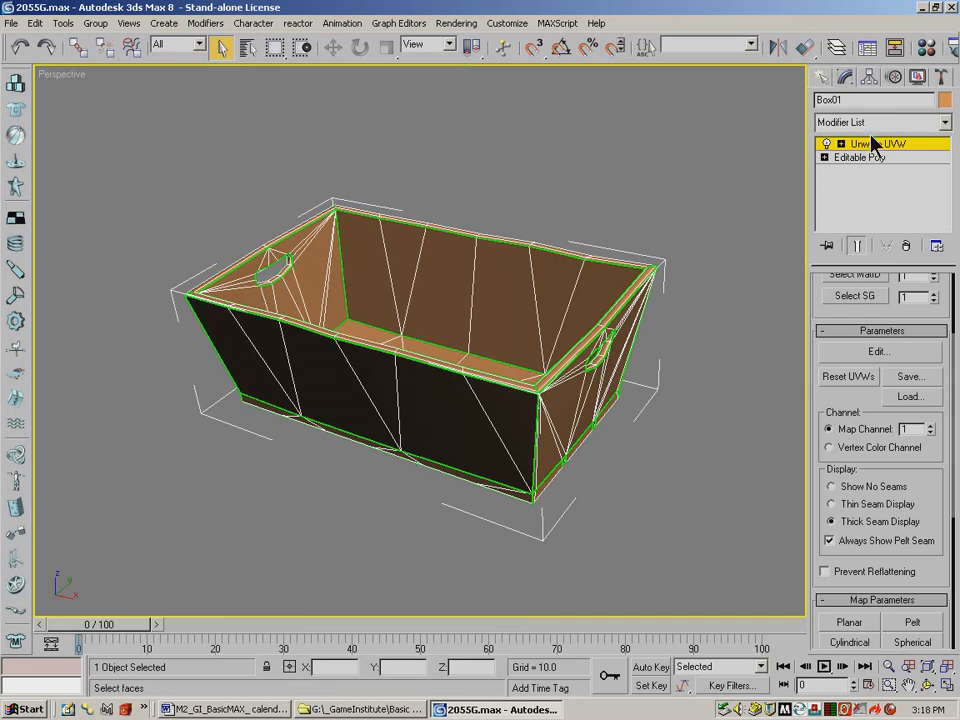
click(927, 48)
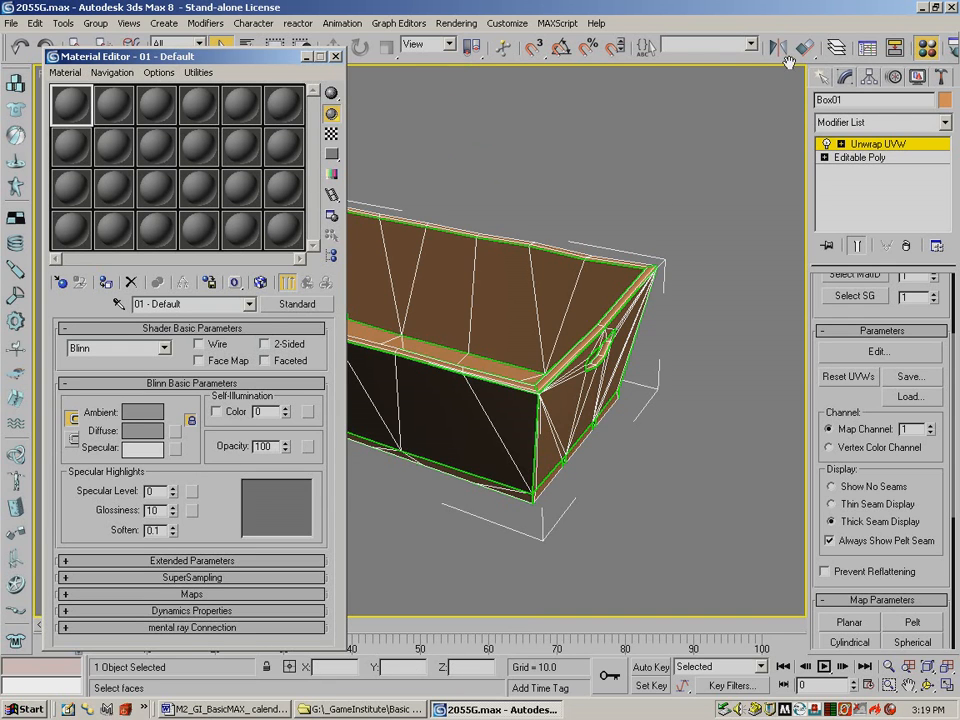
drag(750, 62, 643, 62)
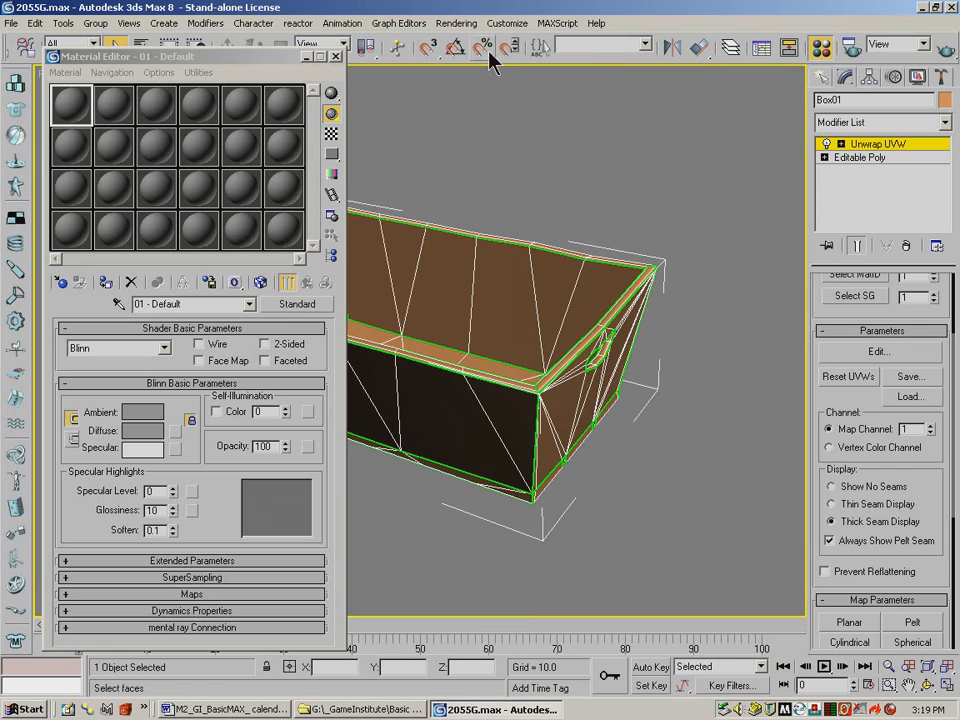
Open the Asset Browser utility and accept its notice about downloaded content
click(942, 77)
click(880, 168)
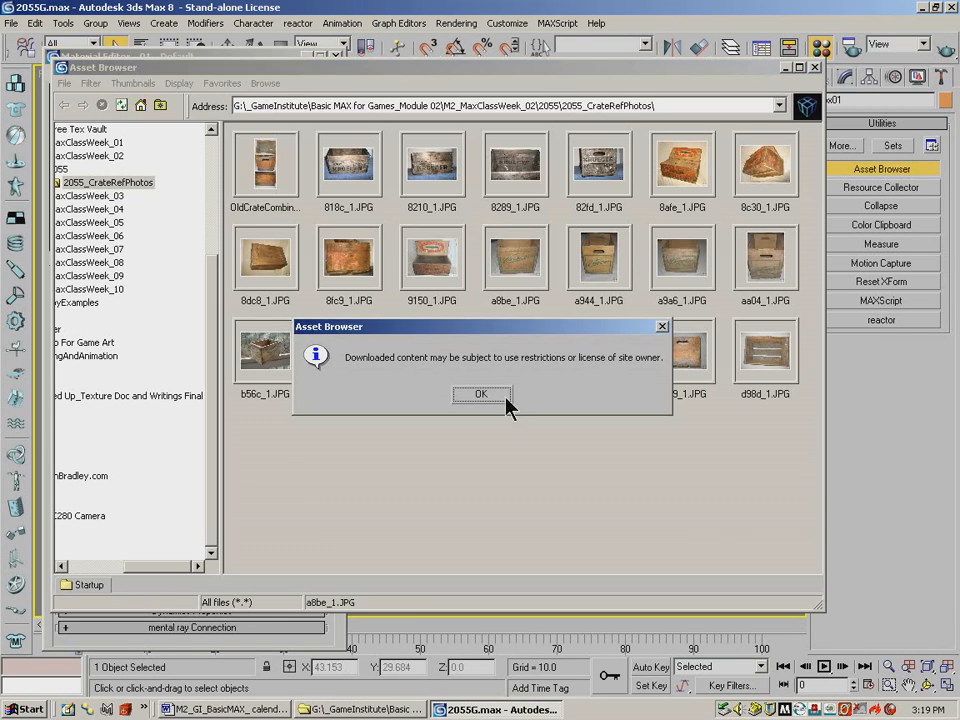
click(503, 393)
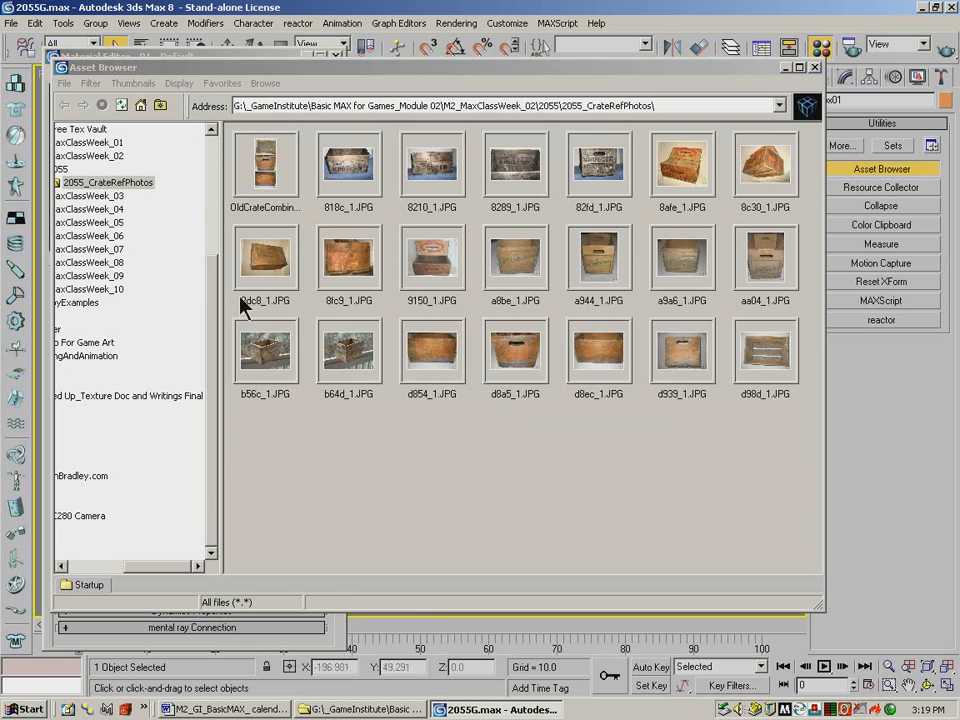
Browse to the TextureCDs folder on the SEAGATE (H:) drive and look through its texture subfolders
drag(162, 567, 118, 567)
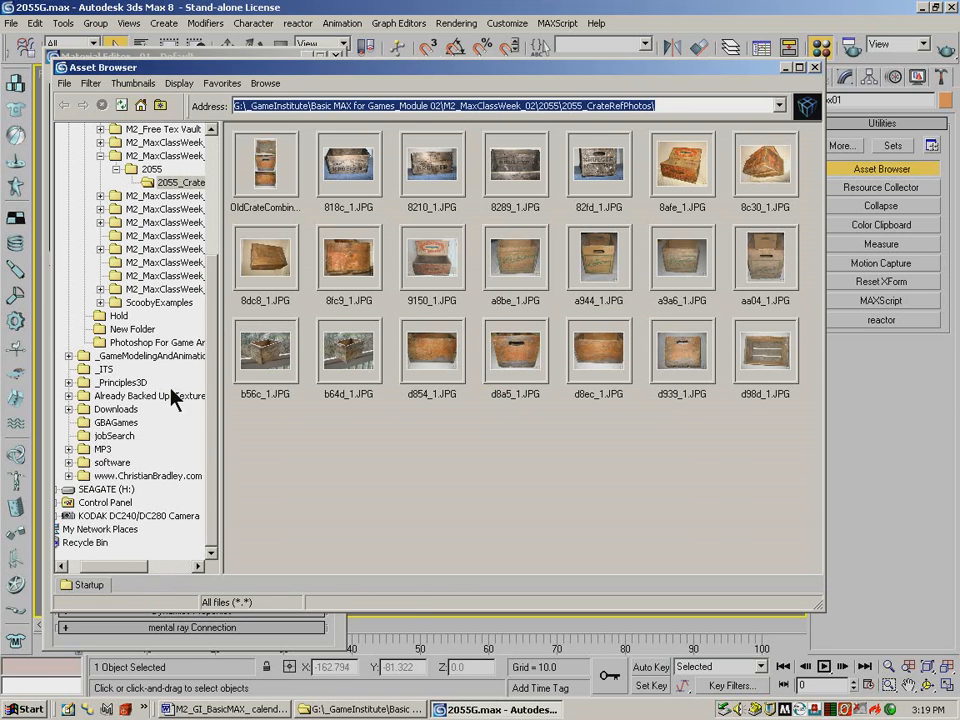
click(120, 489)
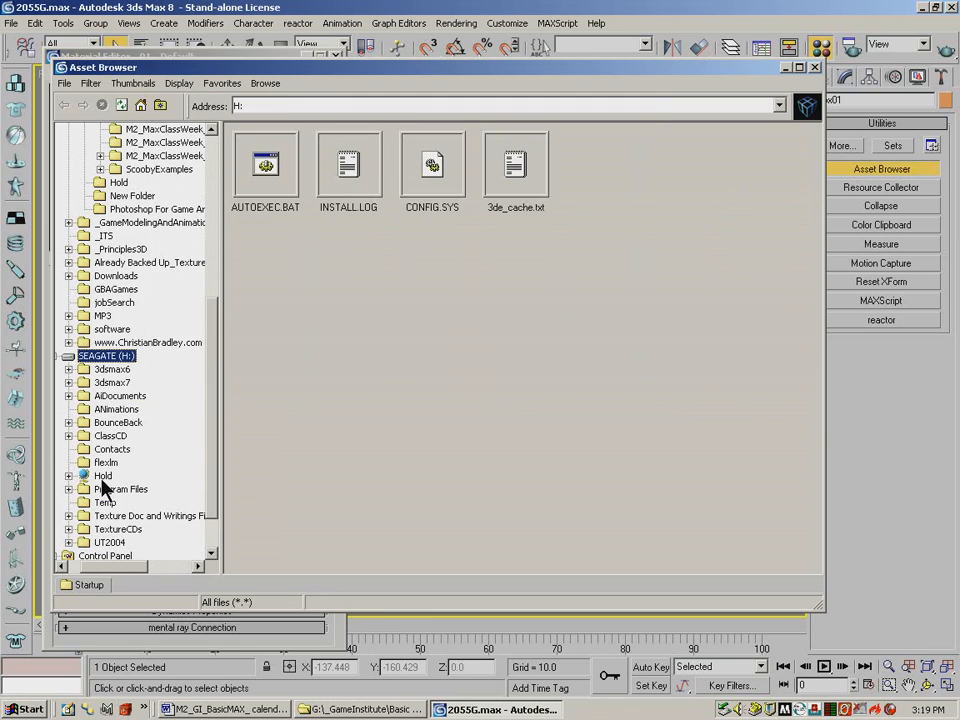
click(118, 529)
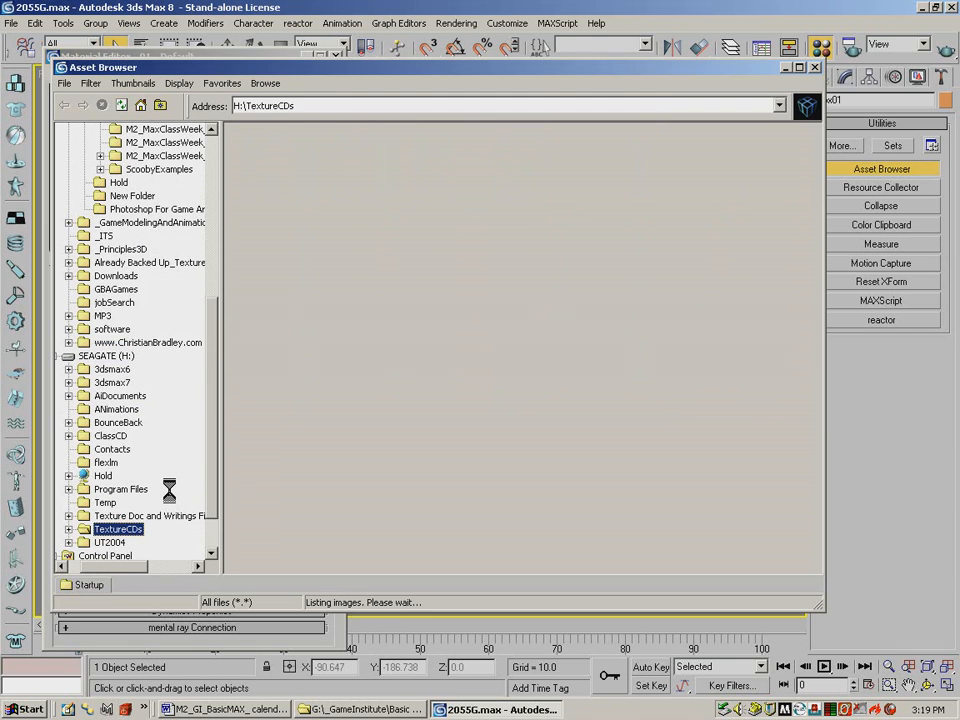
drag(208, 387, 219, 479)
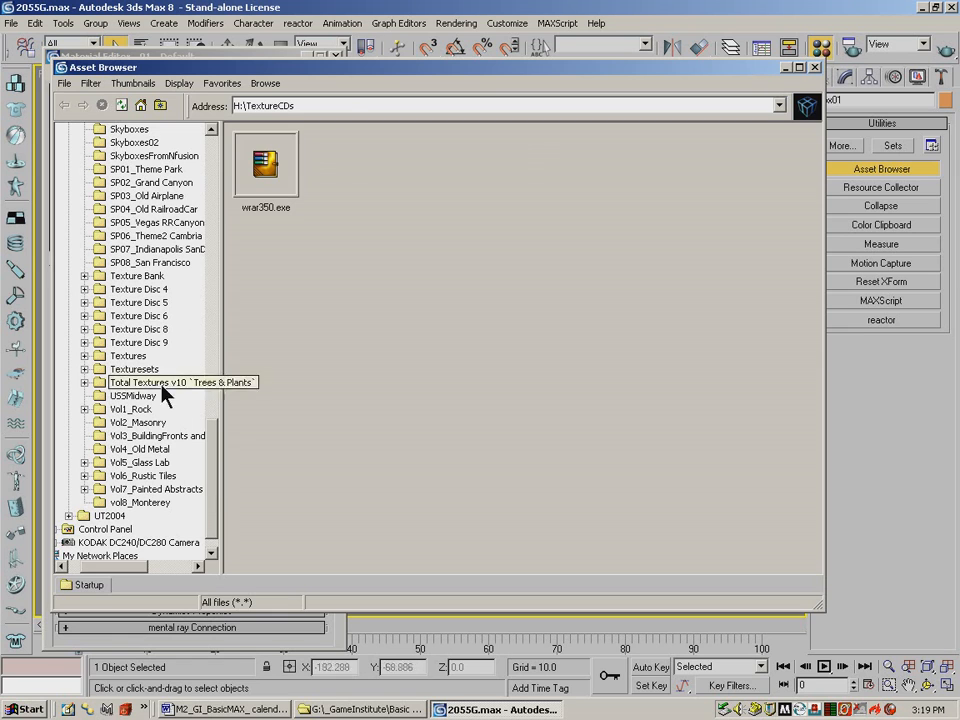
Browse the texture disc folders in the Asset Browser and open the maps_hi folder of Texture Disc 6
click(141, 342)
double_click(141, 342)
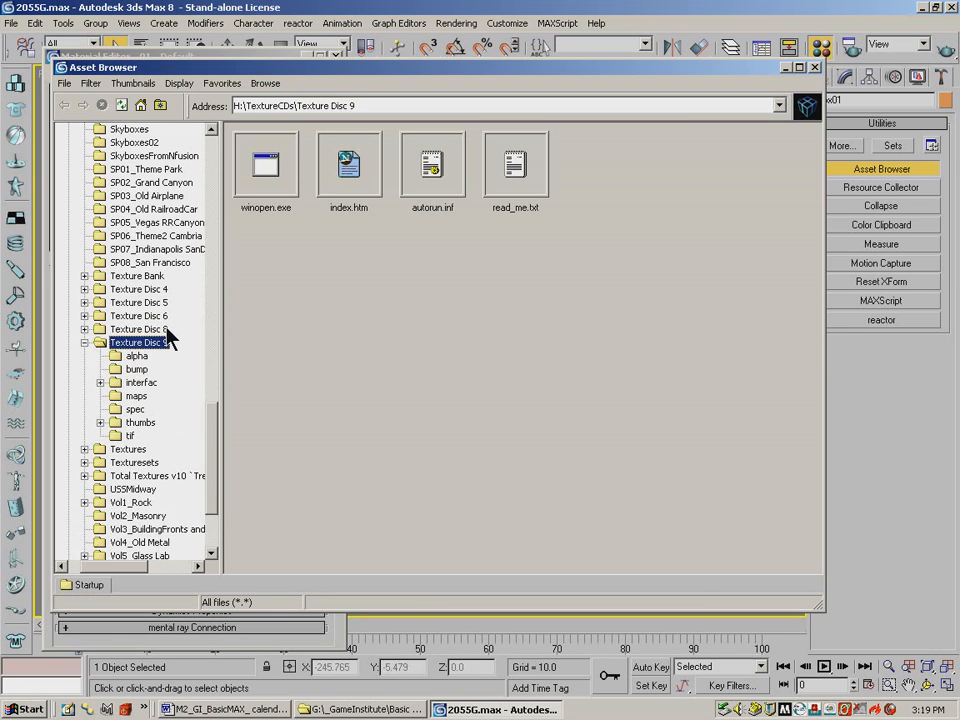
click(148, 330)
double_click(100, 331)
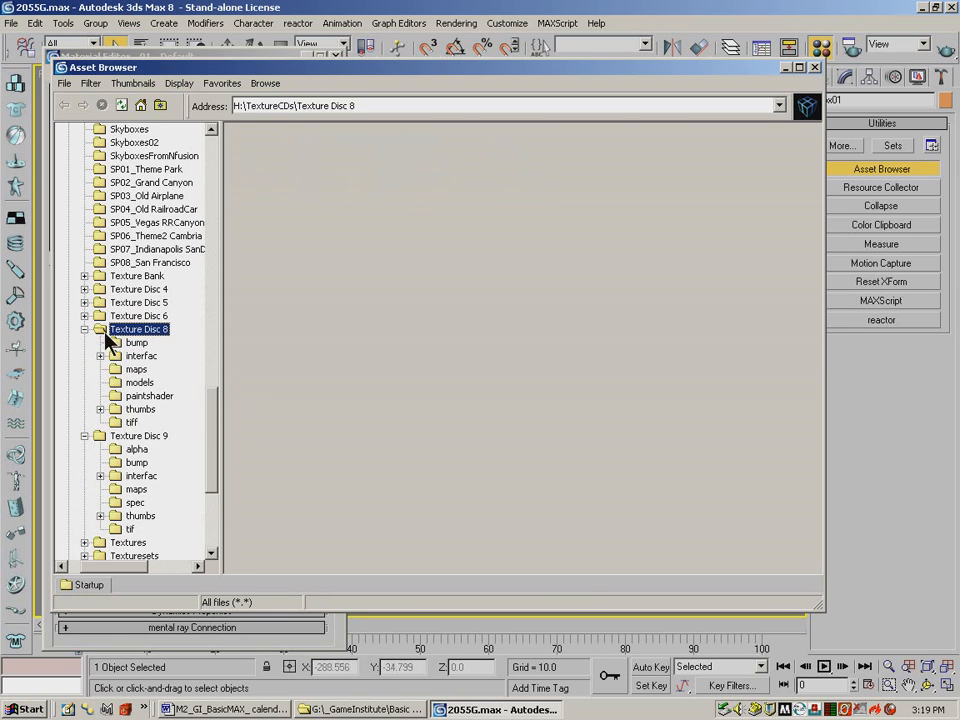
click(136, 369)
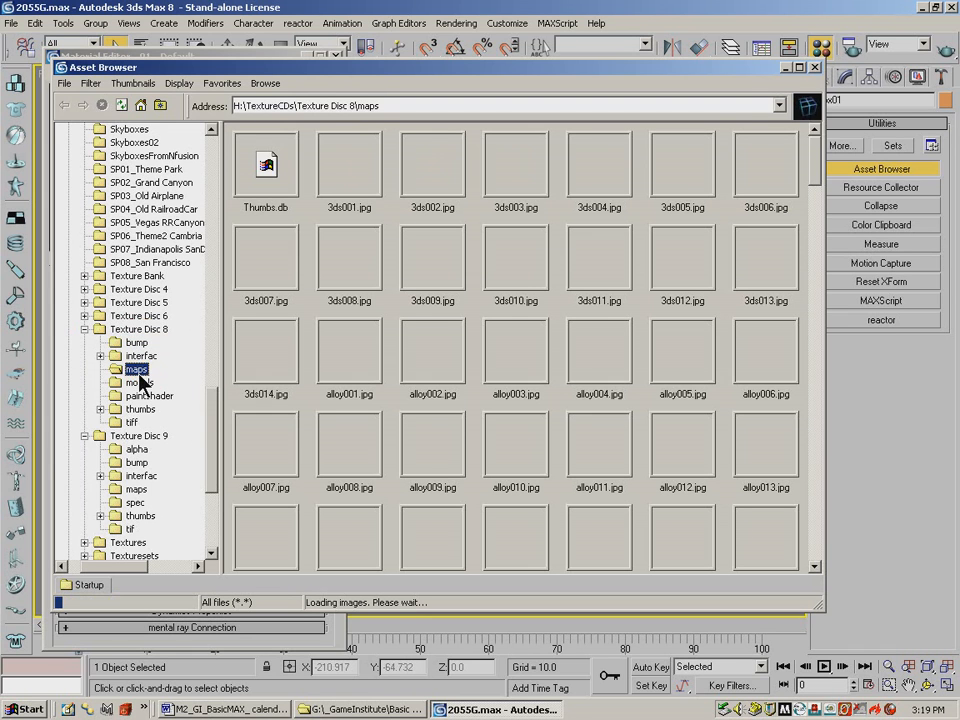
double_click(100, 330)
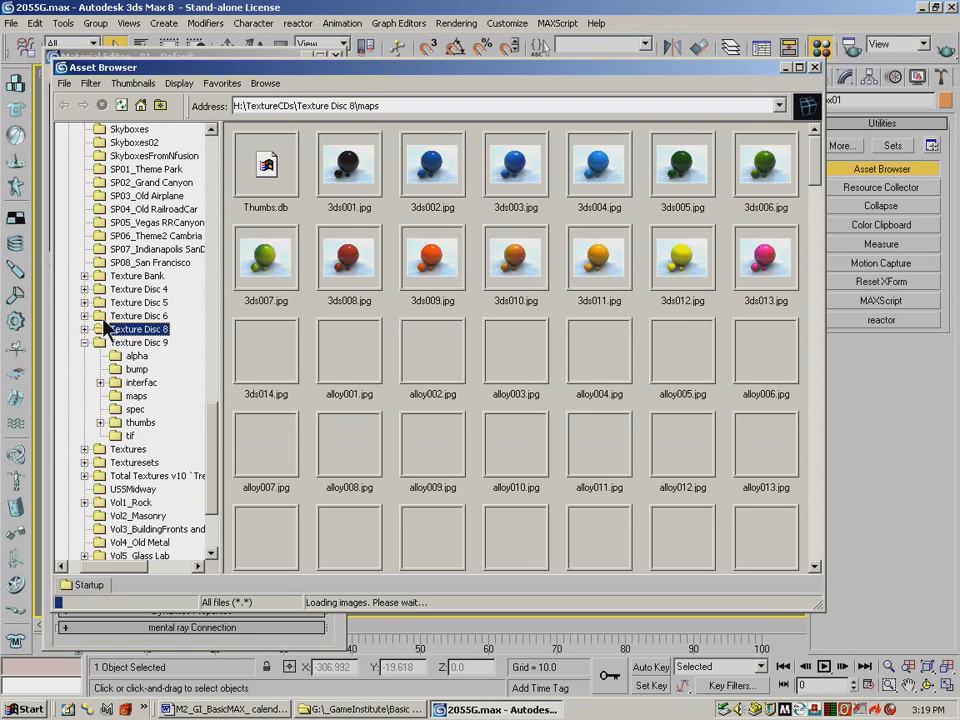
click(85, 316)
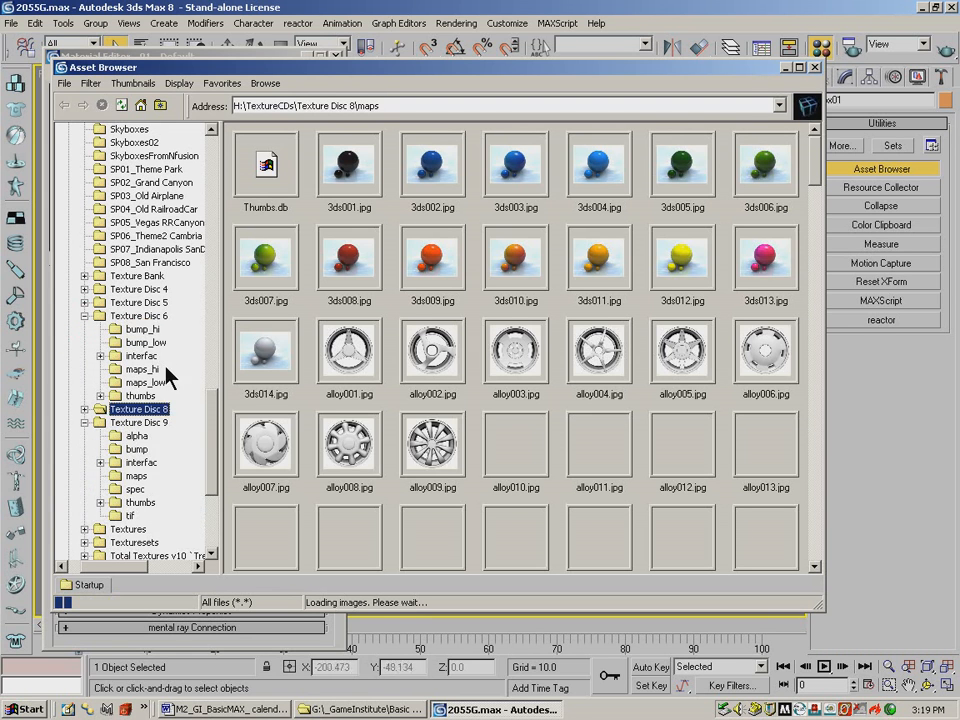
click(150, 371)
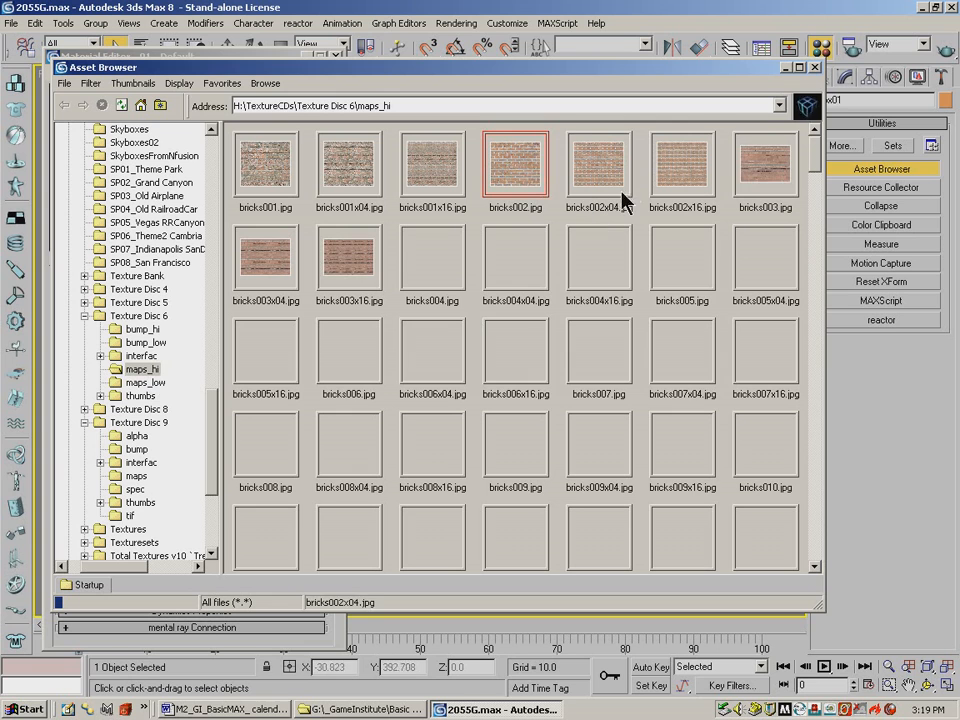
Assign bricks002.jpg from the Asset Browser as the Diffuse Color map of material 01 - Default
drag(540, 66, 743, 279)
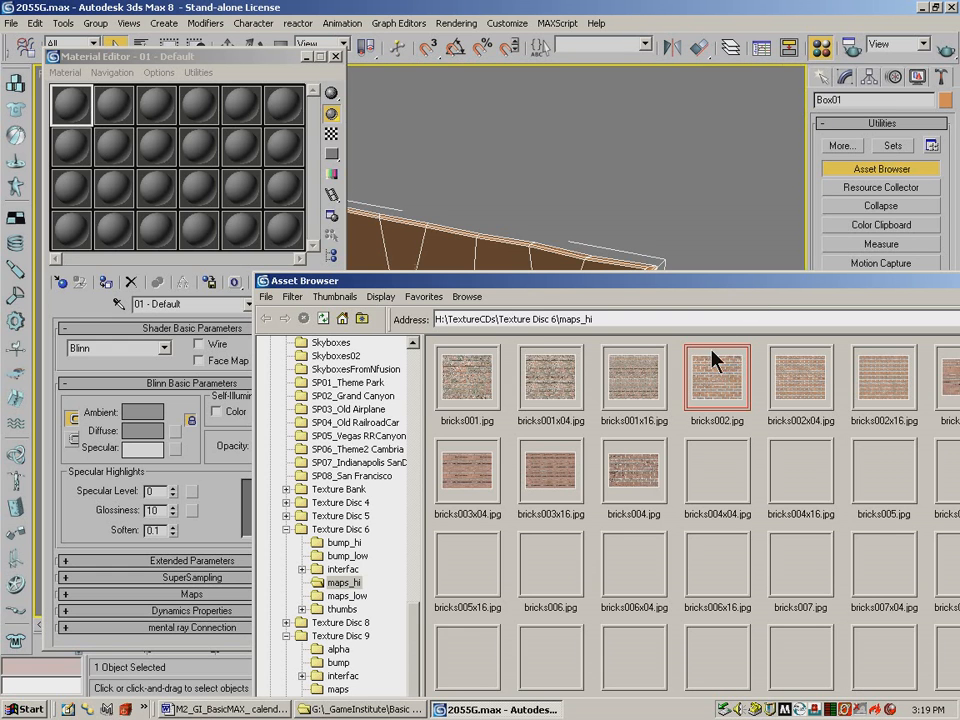
drag(664, 366, 236, 232)
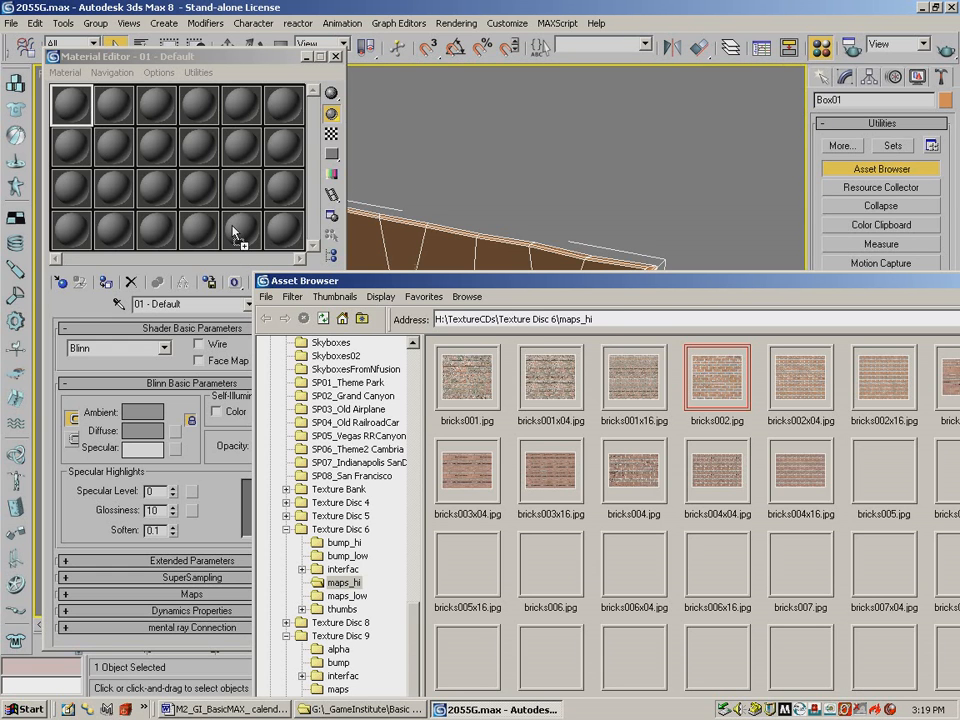
drag(201, 548, 175, 595)
click(175, 595)
drag(718, 378, 222, 378)
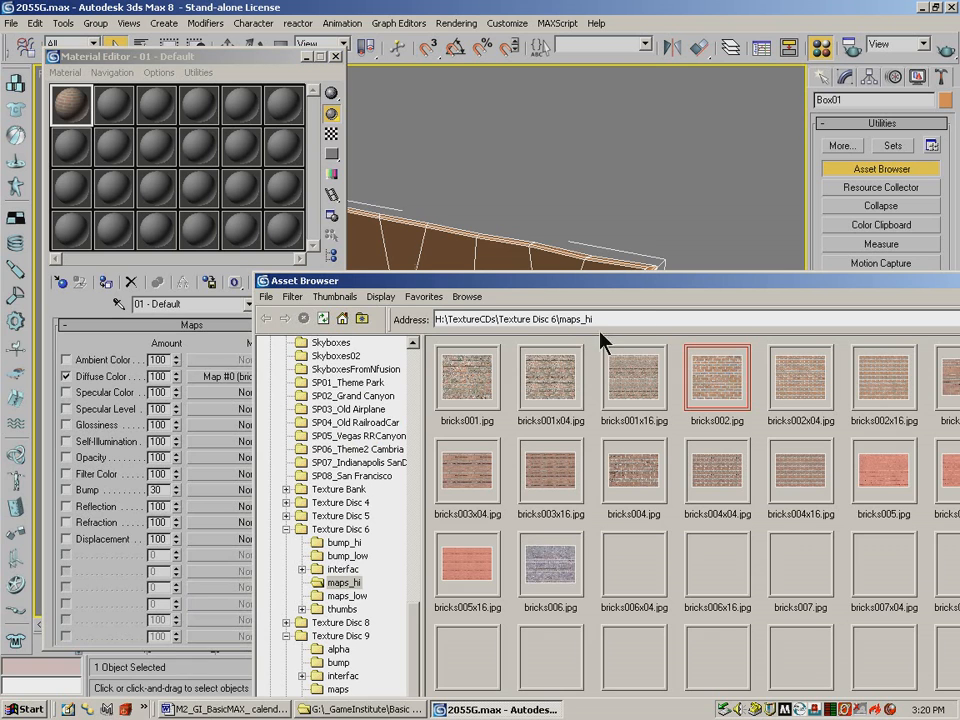
Close the Asset Browser, then apply the brick material to the box and show its map in the viewport
drag(649, 285, 393, 260)
click(762, 256)
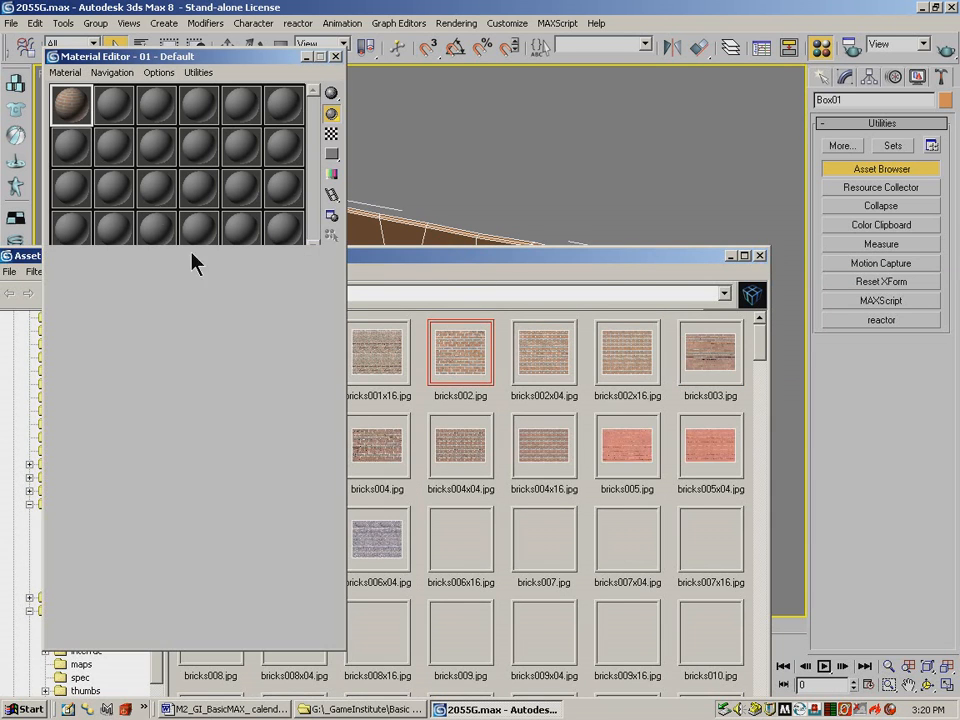
drag(82, 112, 501, 294)
click(261, 283)
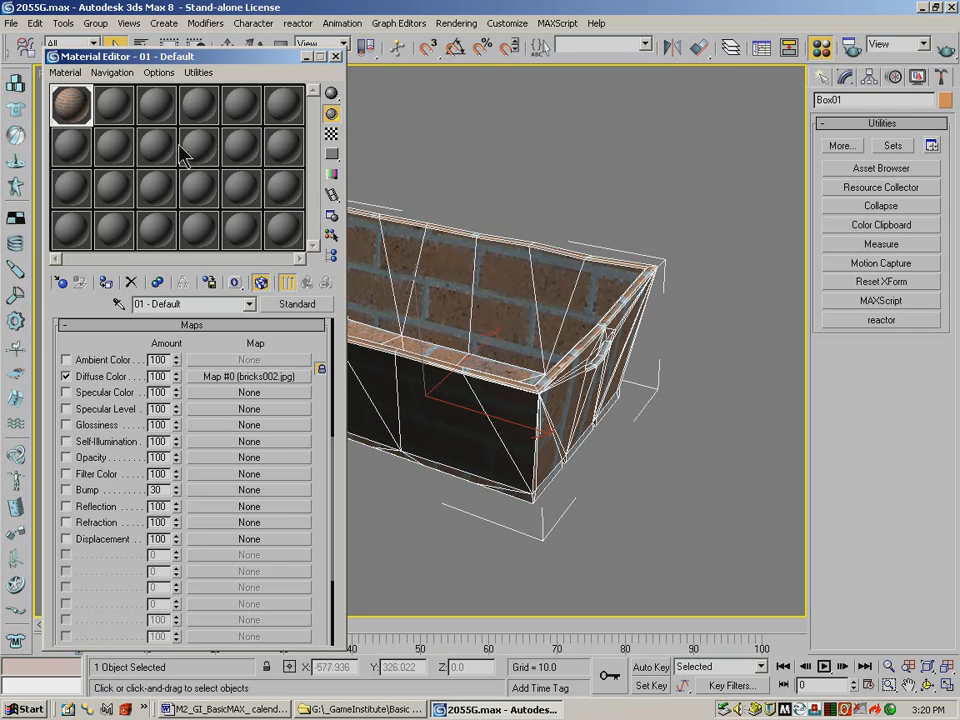
Add a Checker map to the Diffuse Color of the second material, 02 - Default
click(106, 96)
click(224, 594)
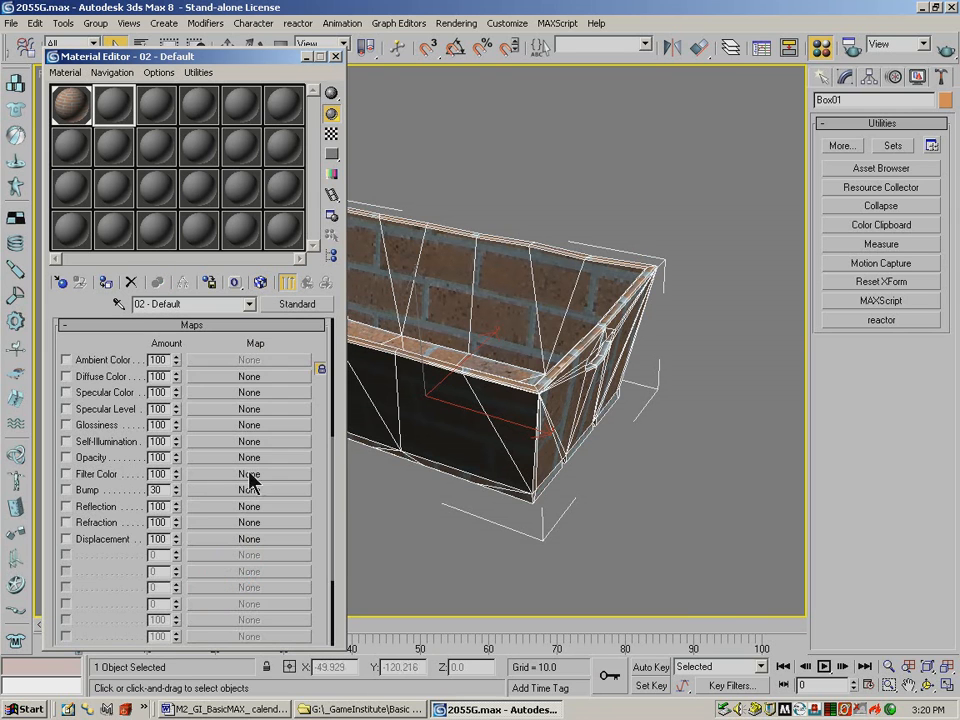
click(238, 377)
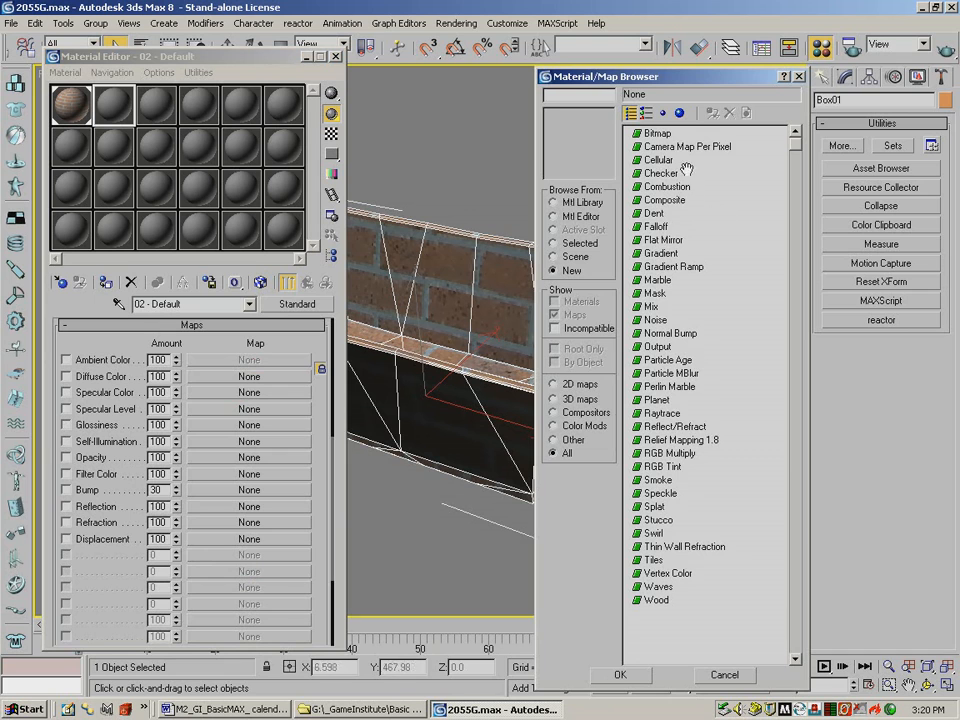
double_click(659, 173)
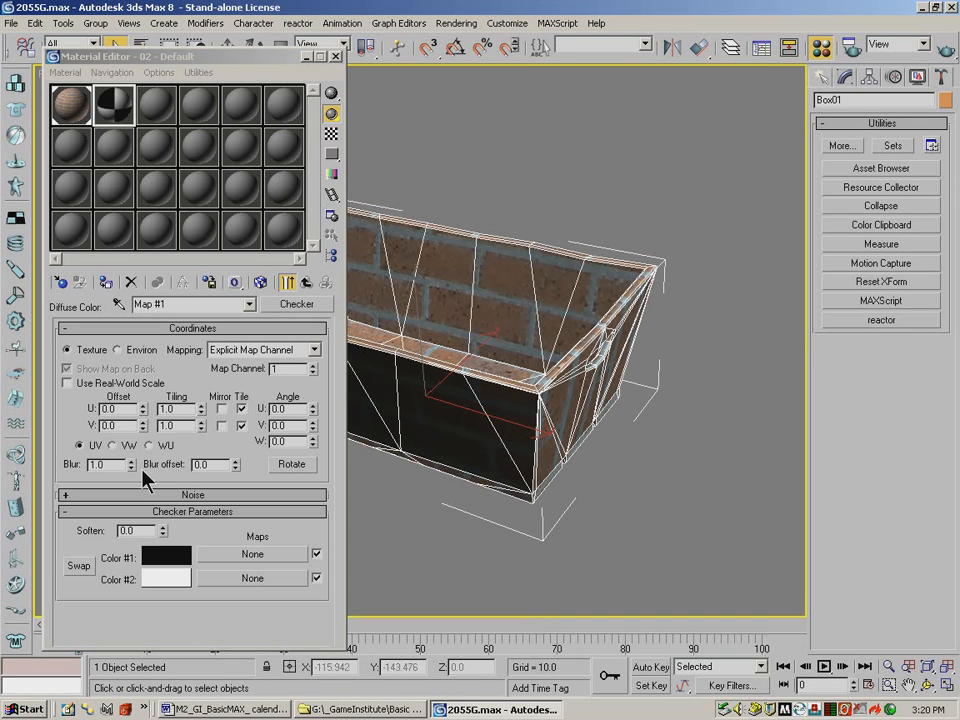
Set the Checker map's U and V tiling to 9
drag(181, 409, 122, 418)
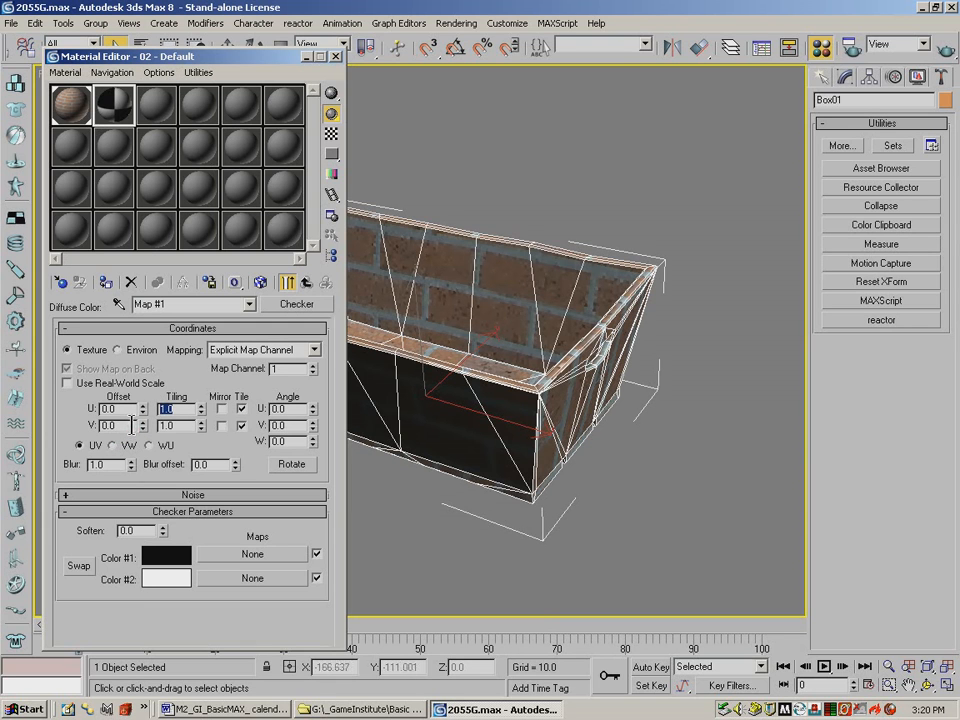
text(9)
double_click(169, 424)
text(9)
click(179, 409)
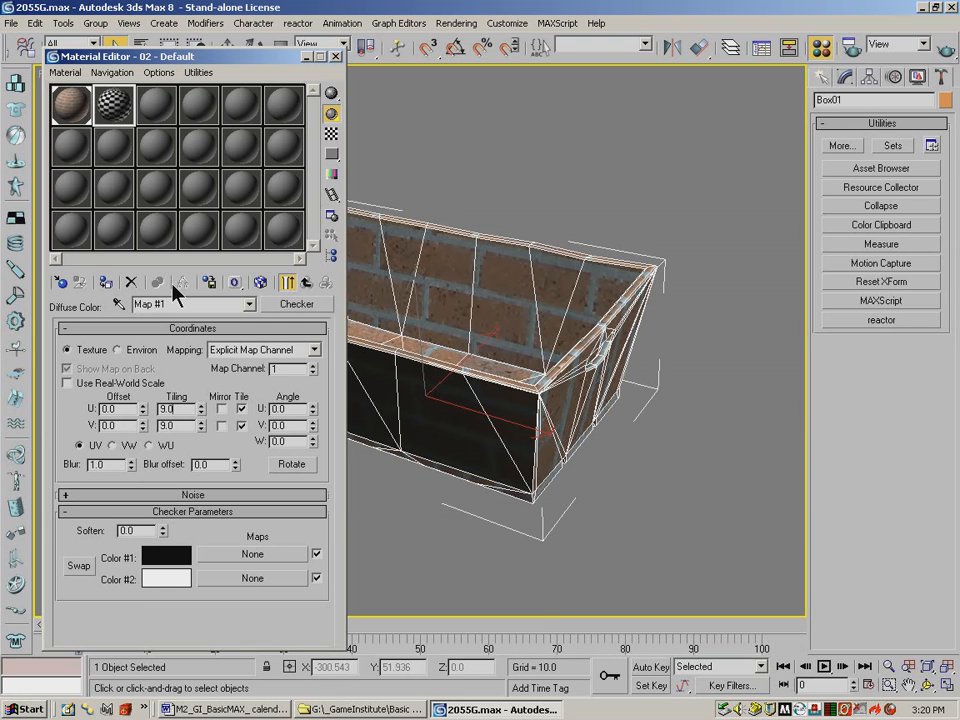
Apply the checker material to the box and show its map in the viewport
drag(108, 117, 506, 306)
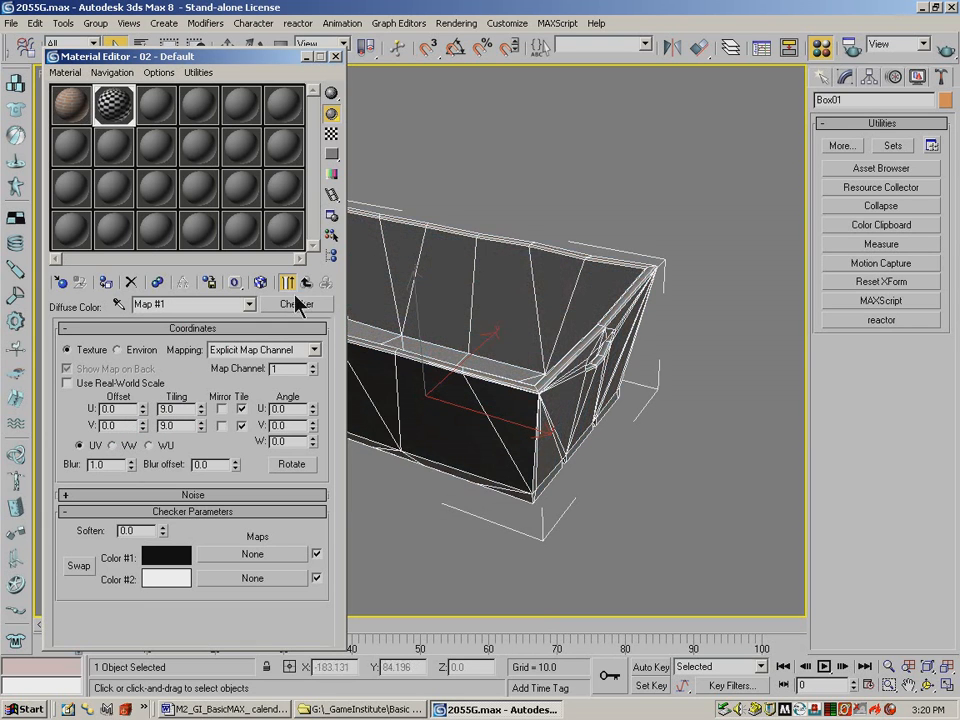
click(259, 283)
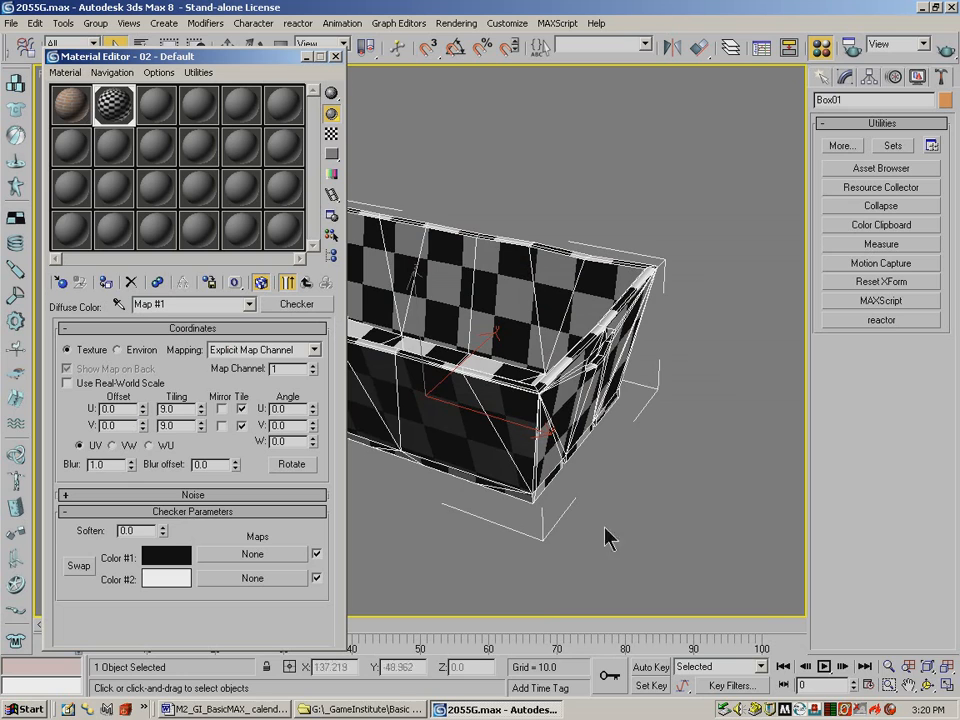
click(928, 685)
drag(471, 369, 645, 360)
Set the Checker map's U and V tiling to 12
drag(181, 409, 125, 408)
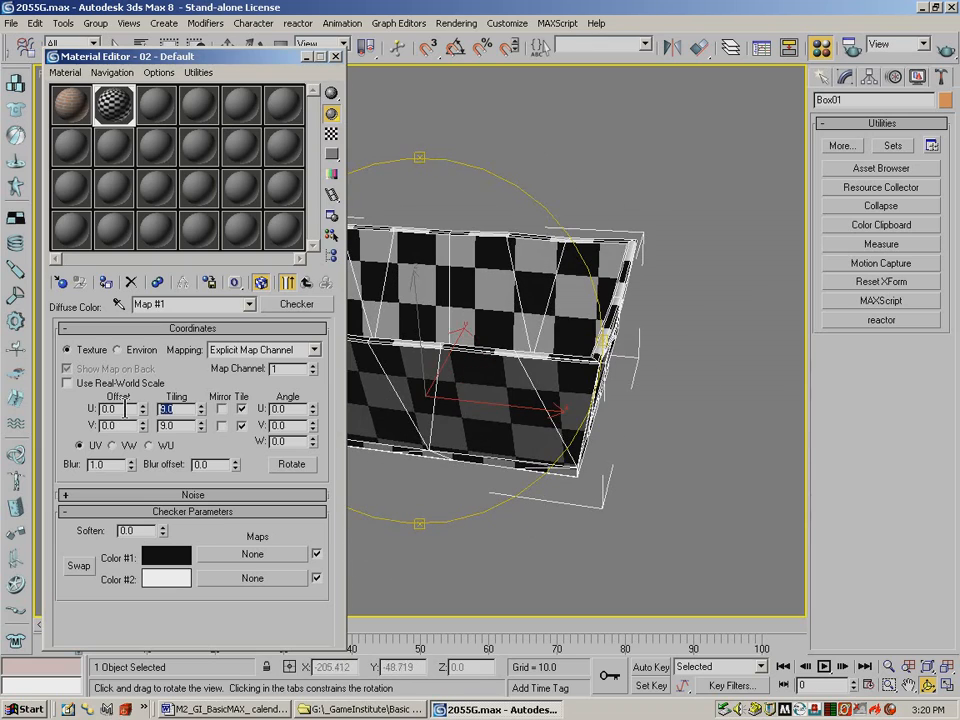
text(12)
drag(181, 426, 125, 428)
text(12)
click(183, 410)
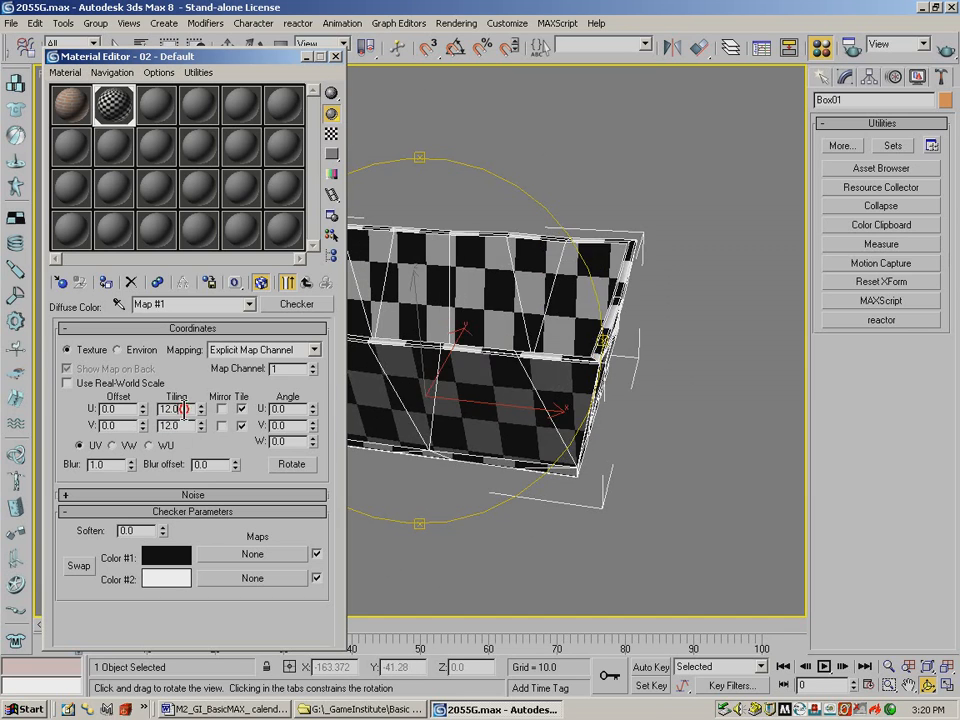
Set the Checker map's U and V tiling to 25, close the Material Editor and inspect the pattern on the box
drag(150, 408, 179, 410)
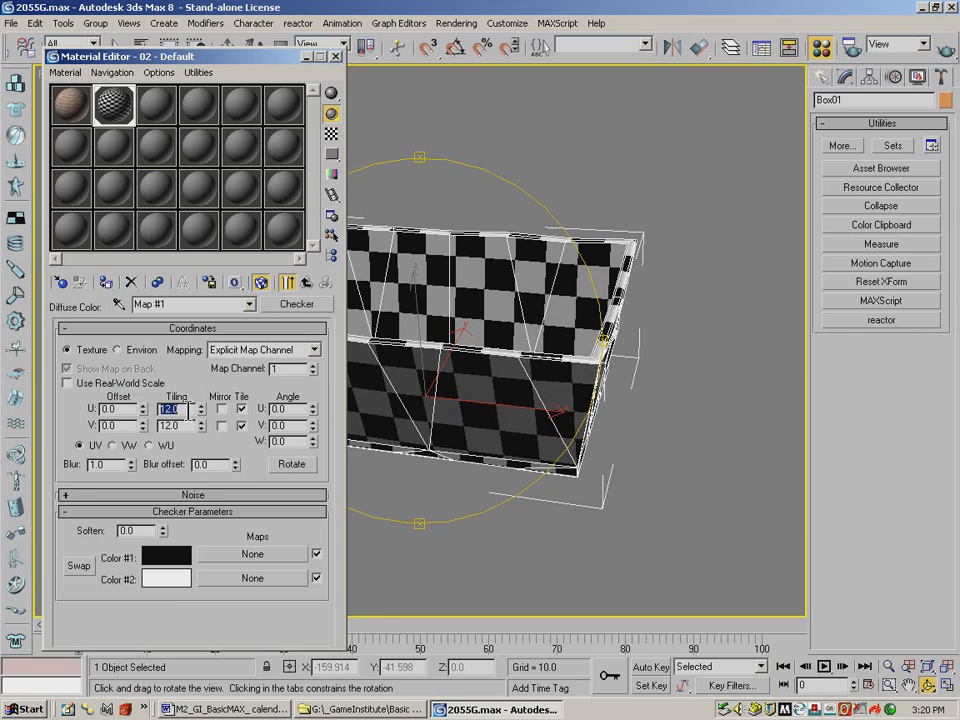
text(.25)
drag(185, 425, 143, 427)
text(25)
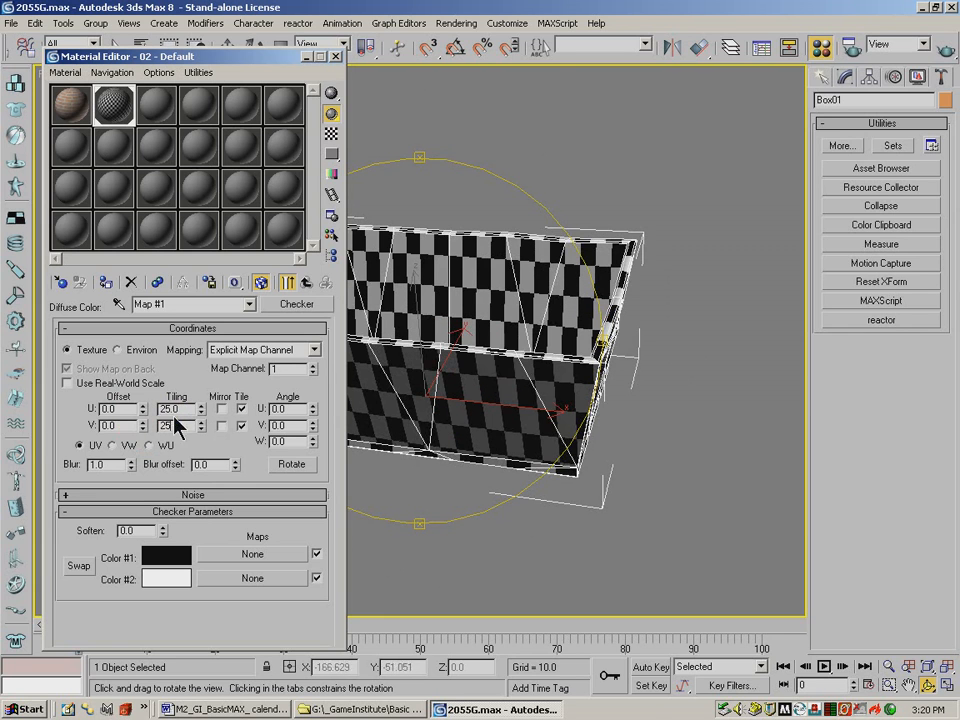
click(189, 407)
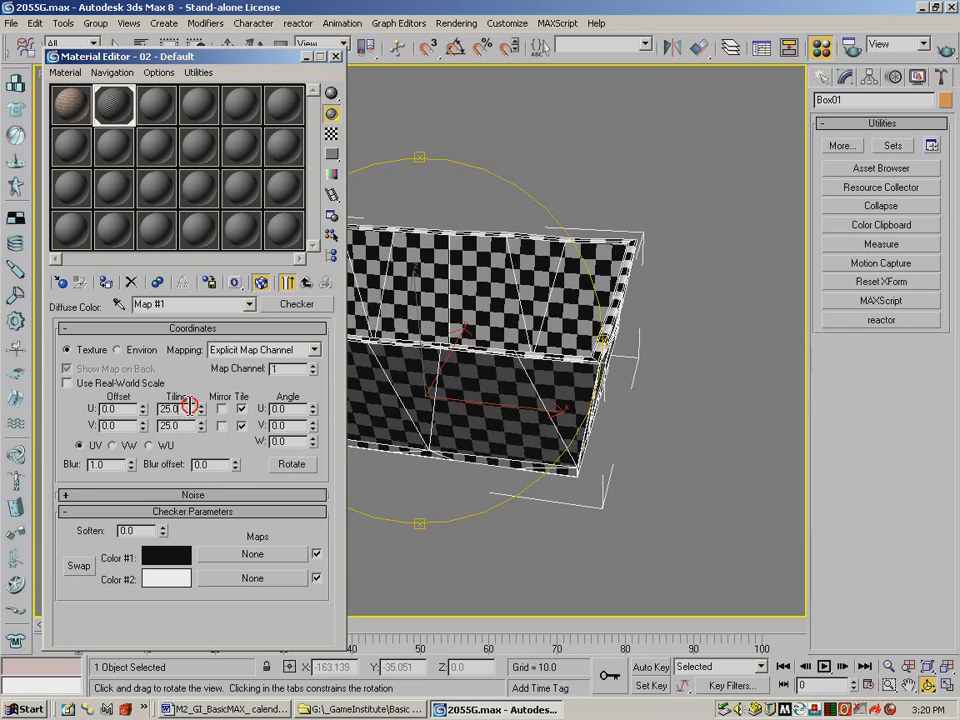
click(336, 57)
drag(360, 330, 617, 277)
Reopen the Material Editor and reapply the brick material 01 - Default to the box
key(m)
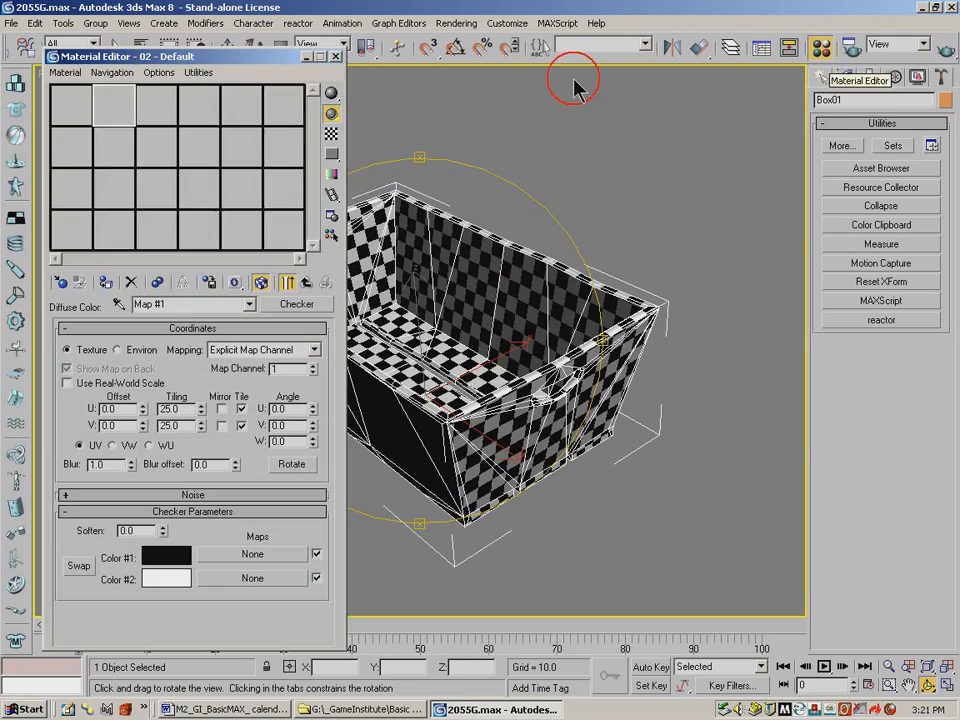
click(69, 107)
drag(69, 107, 328, 186)
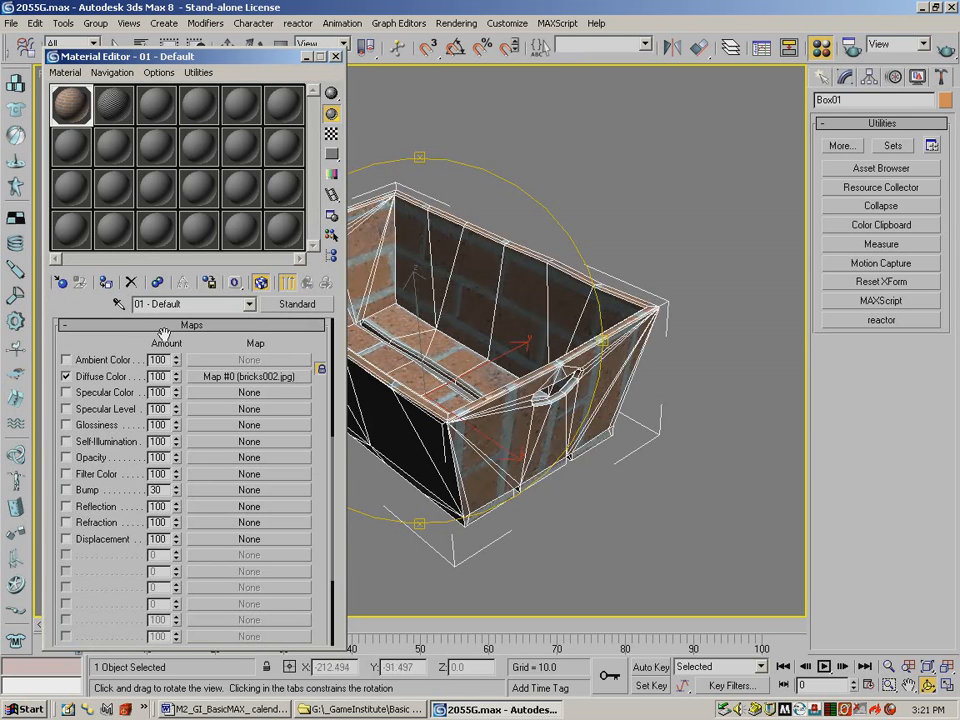
Set the brick bitmap's U and V tiling to 12, then close the Material Editor and inspect the box
drag(160, 339, 150, 507)
drag(104, 396, 104, 342)
click(229, 528)
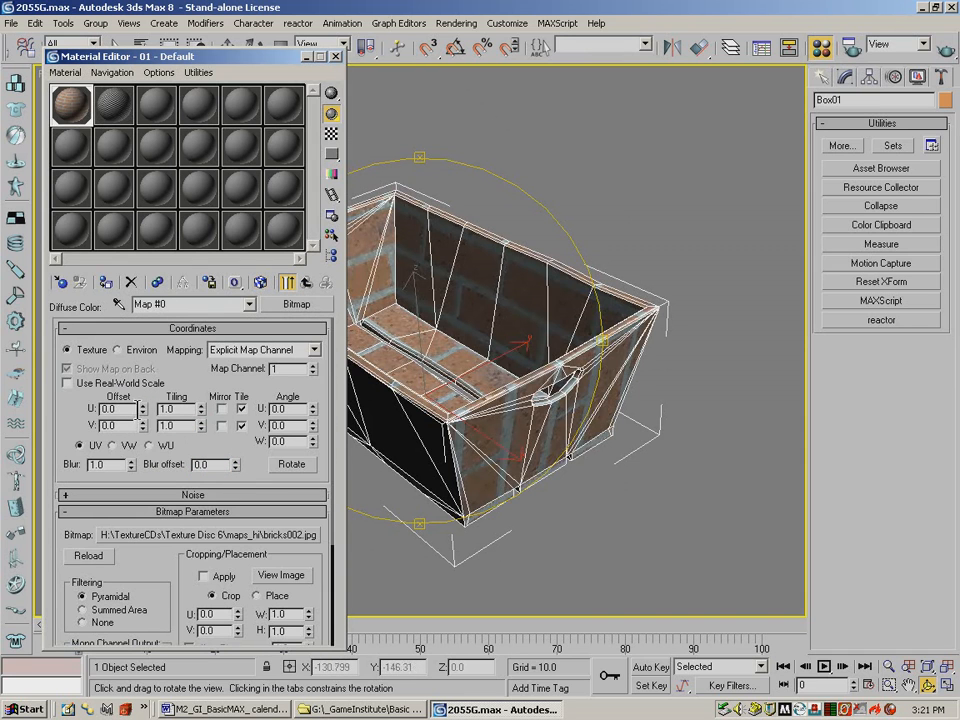
double_click(160, 409)
text(12)
double_click(161, 426)
text(12)
click(181, 412)
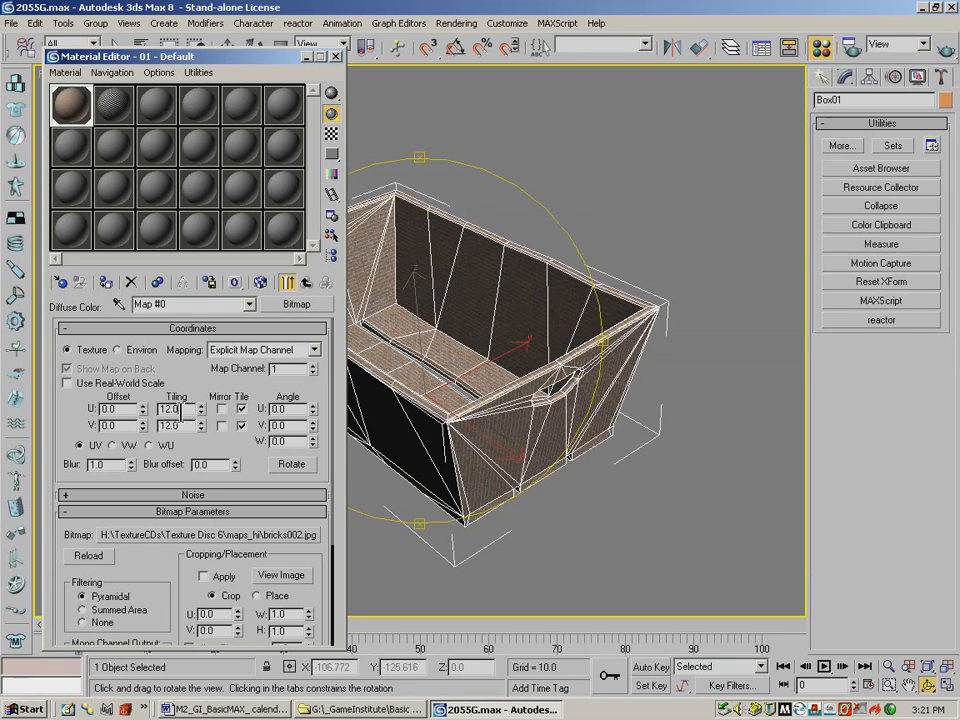
click(337, 56)
drag(400, 364, 700, 300)
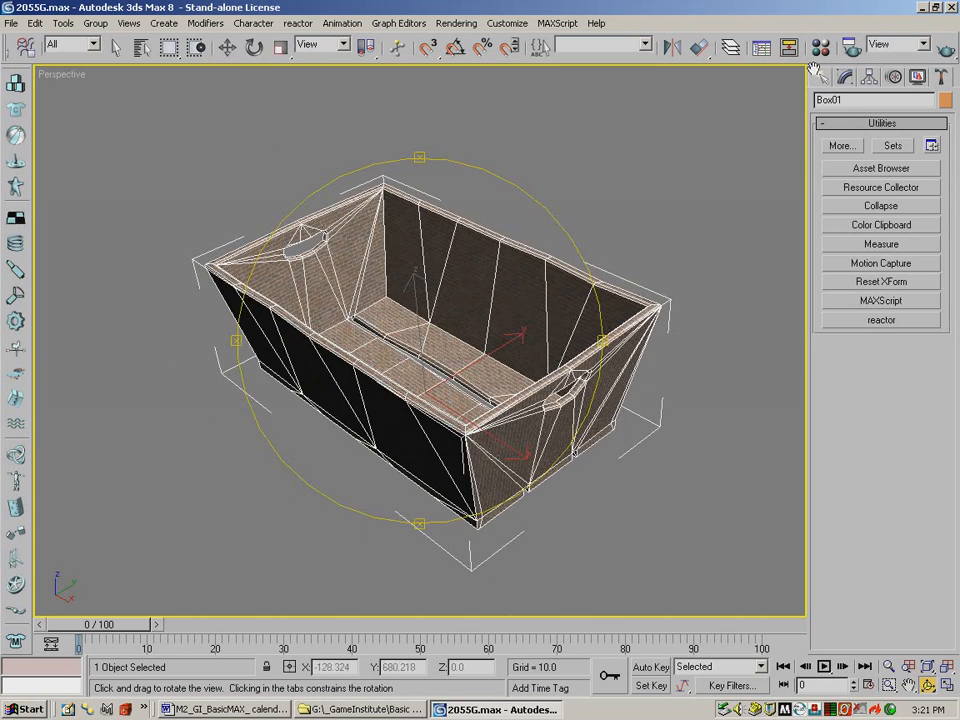
click(843, 77)
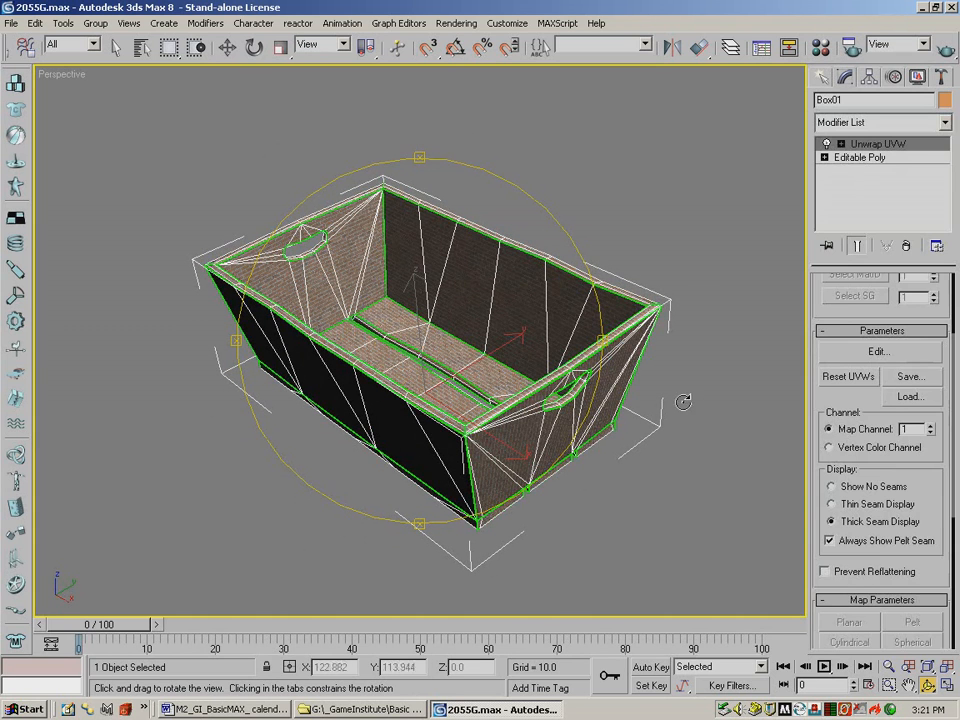
click(823, 78)
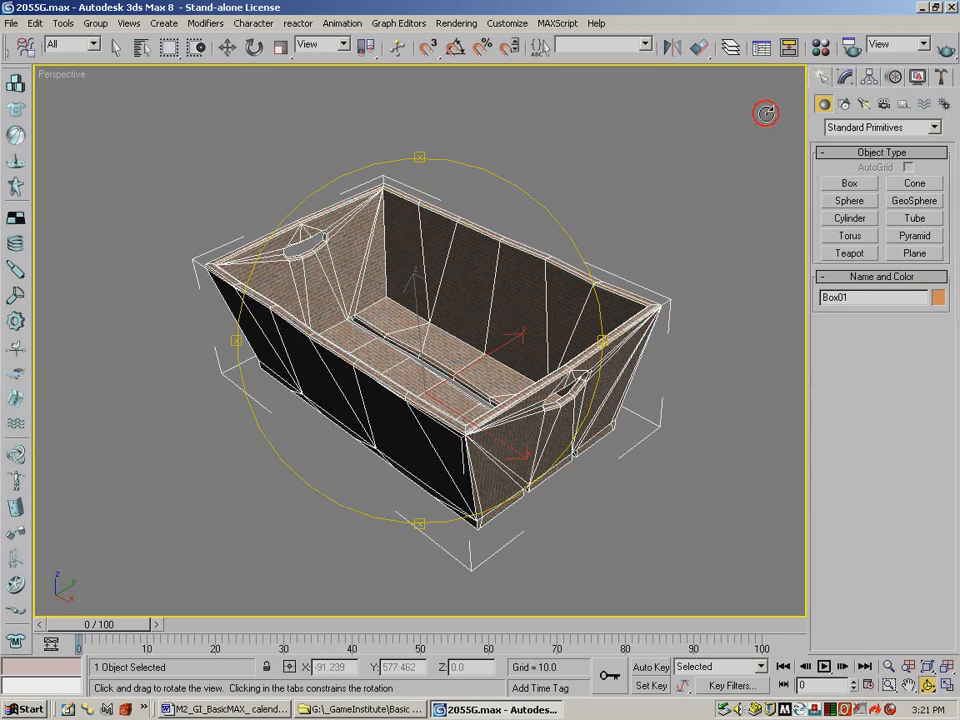
drag(397, 315, 524, 315)
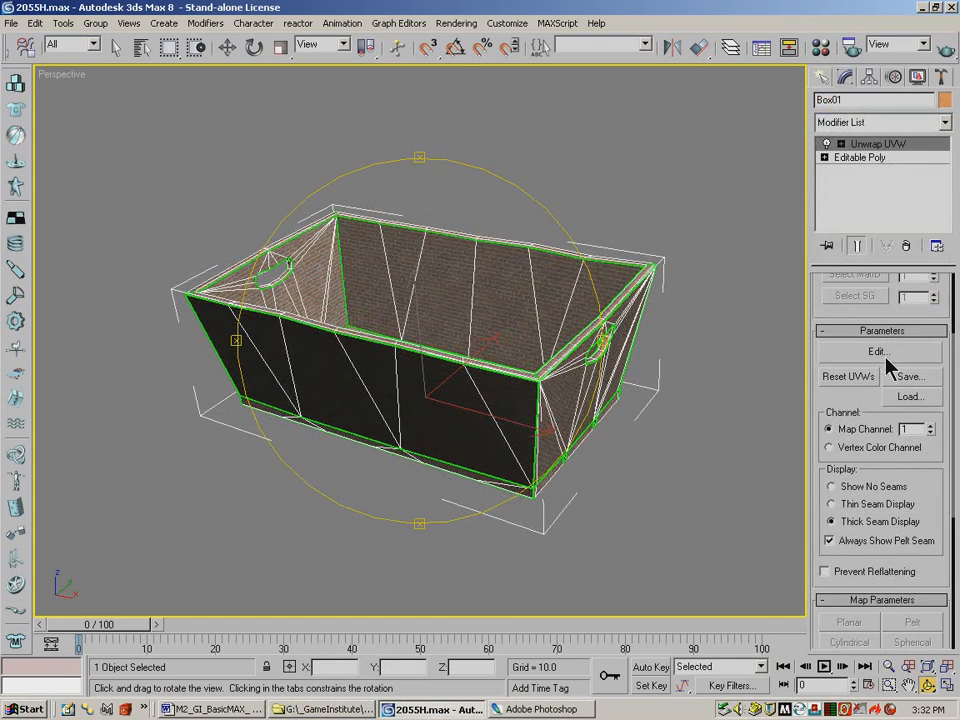
Open the box's Unwrap UVW layout in the Edit UVWs window and bring up the Render UVW Template settings
click(880, 352)
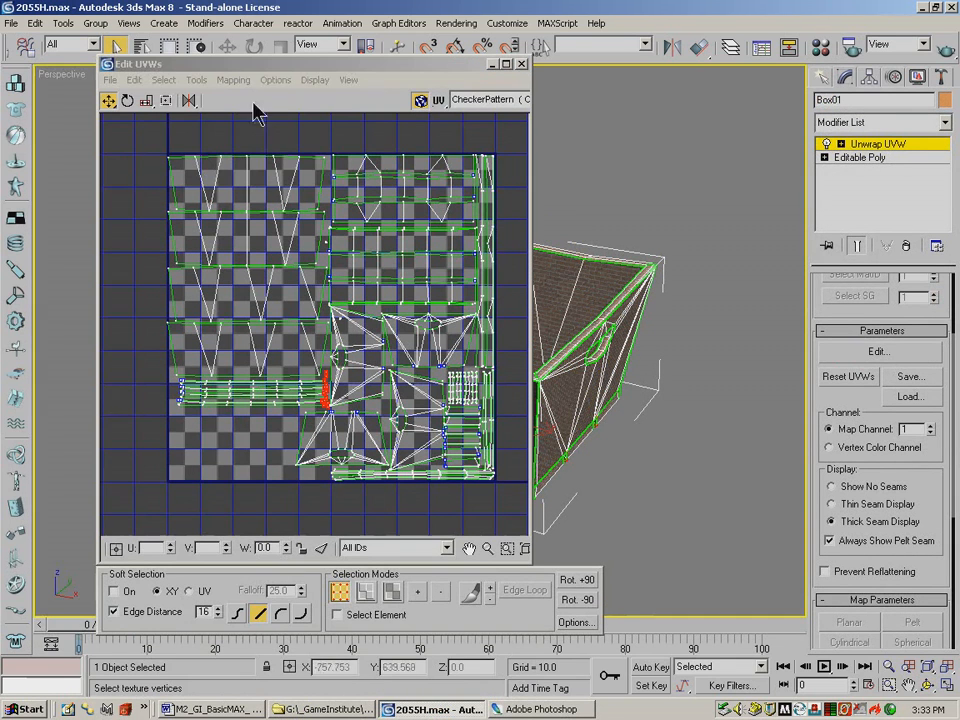
drag(279, 62, 283, 46)
click(200, 64)
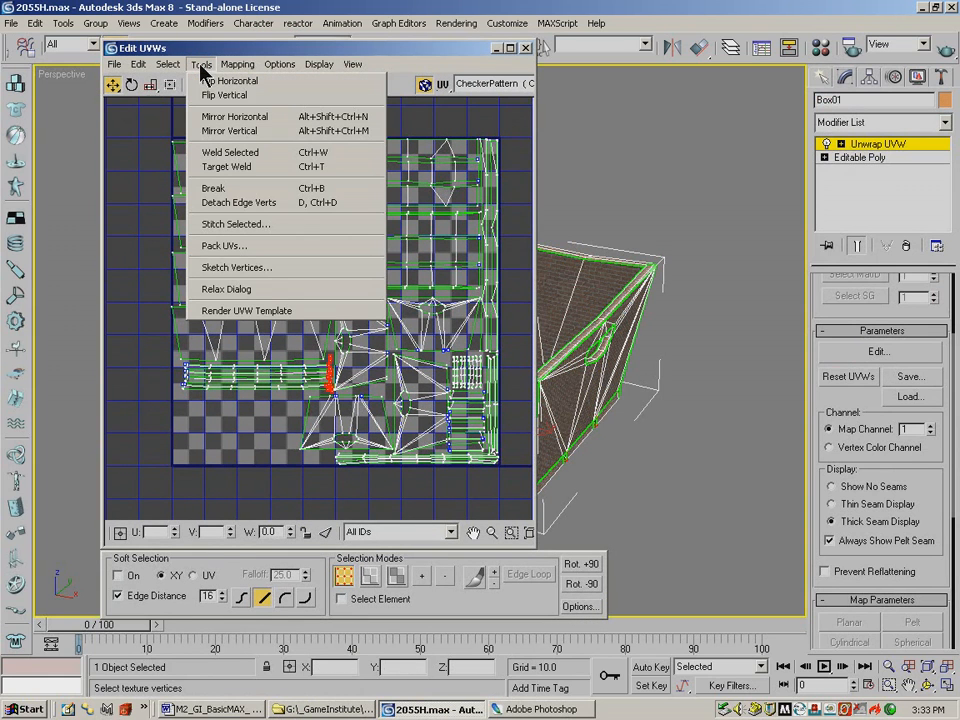
click(244, 311)
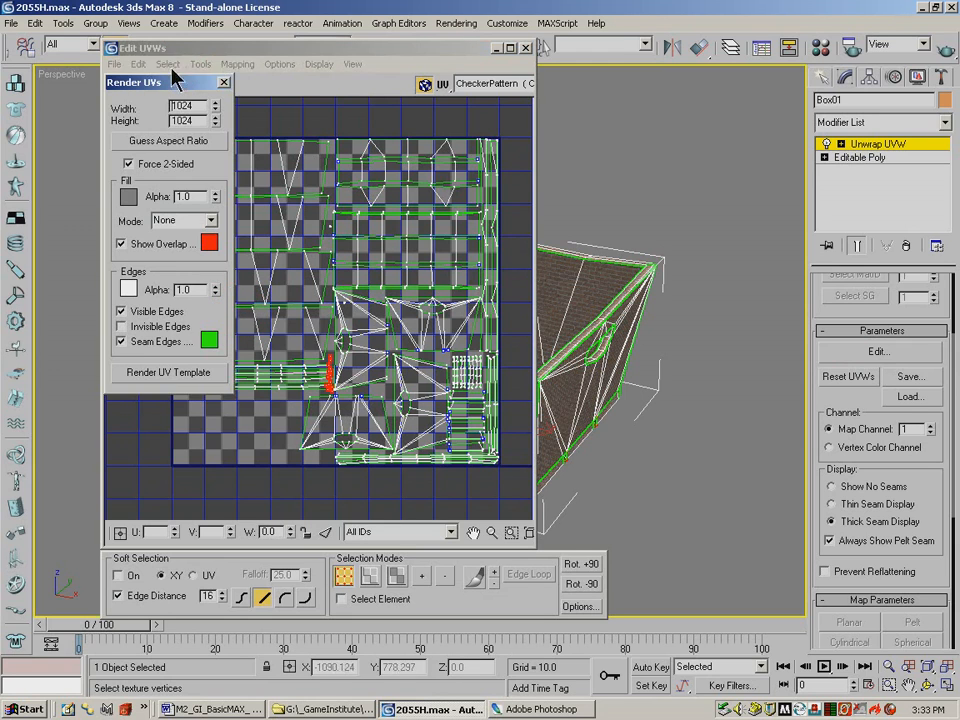
drag(175, 80, 174, 64)
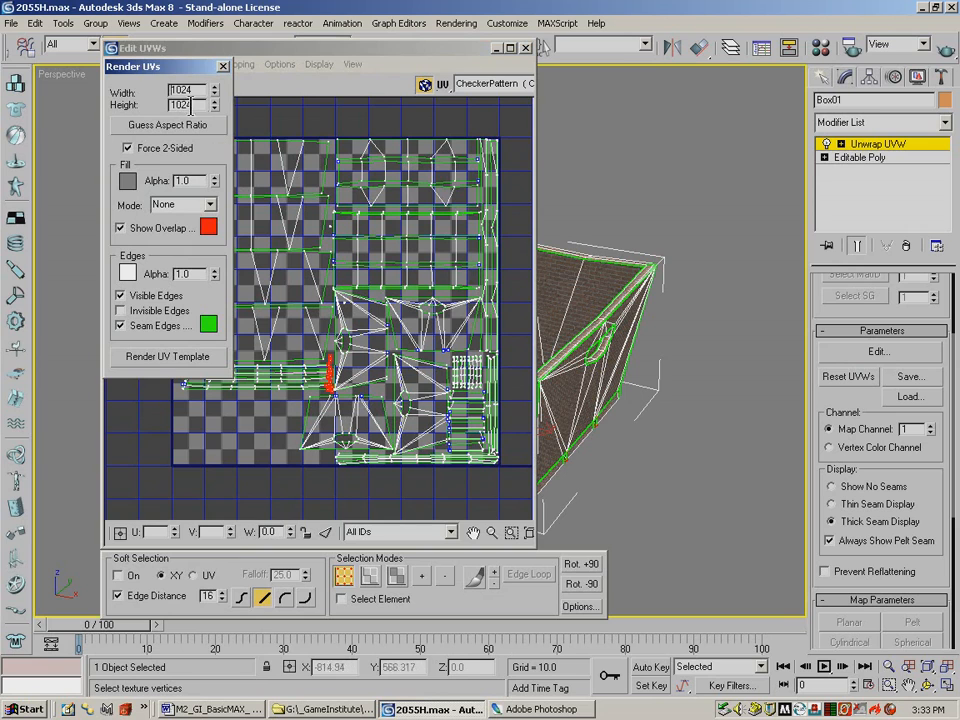
Set the UV template's width and height to 512 and render it
drag(199, 90, 171, 106)
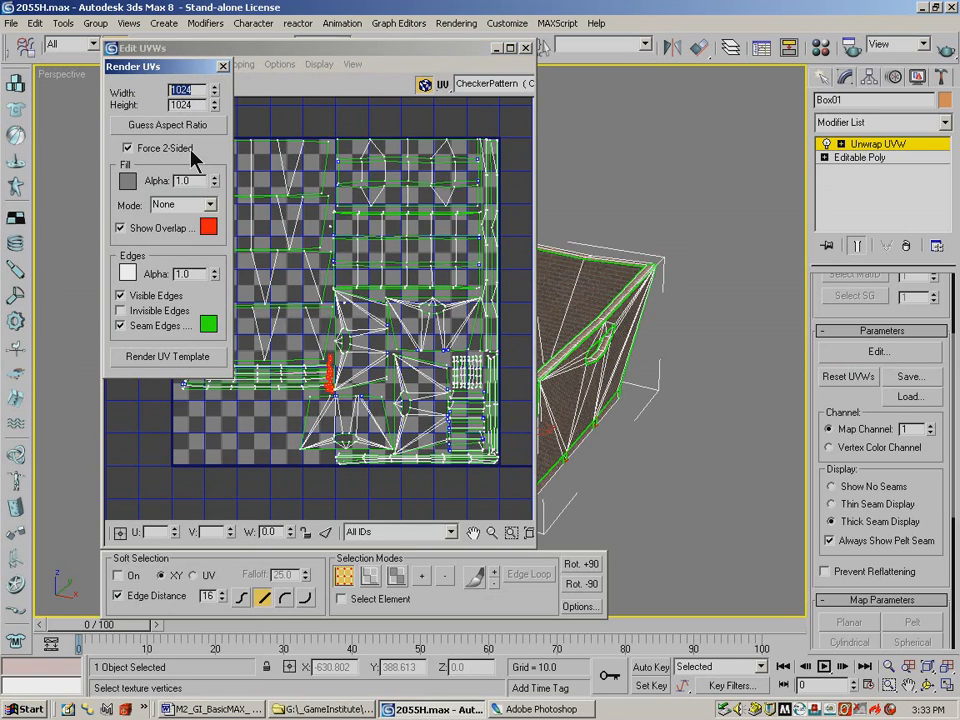
text(5)
key(Tab)
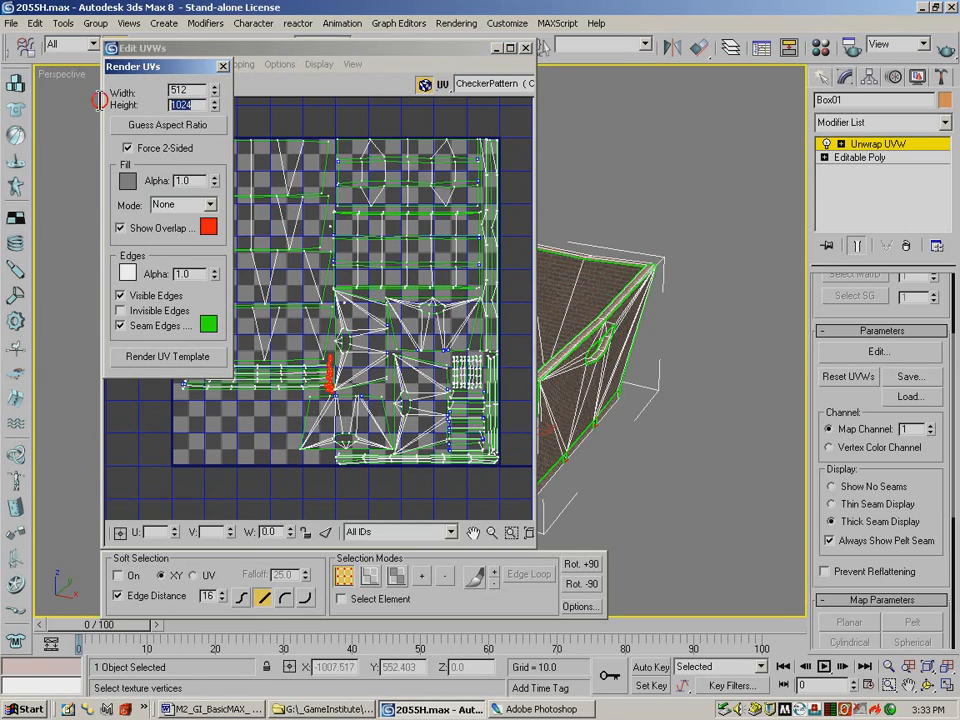
text(512)
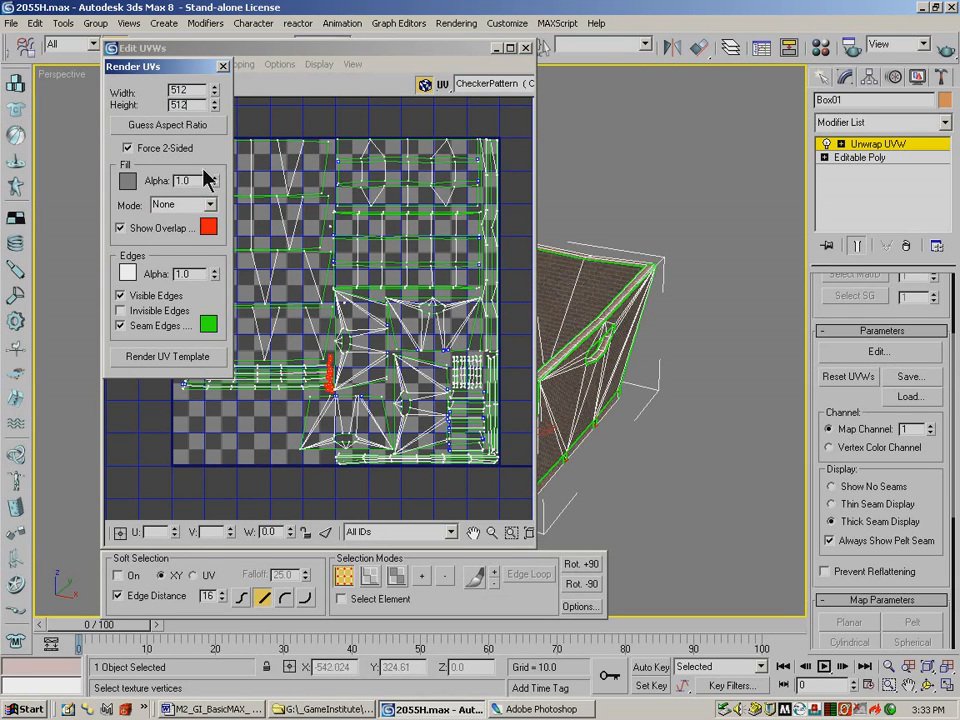
click(160, 358)
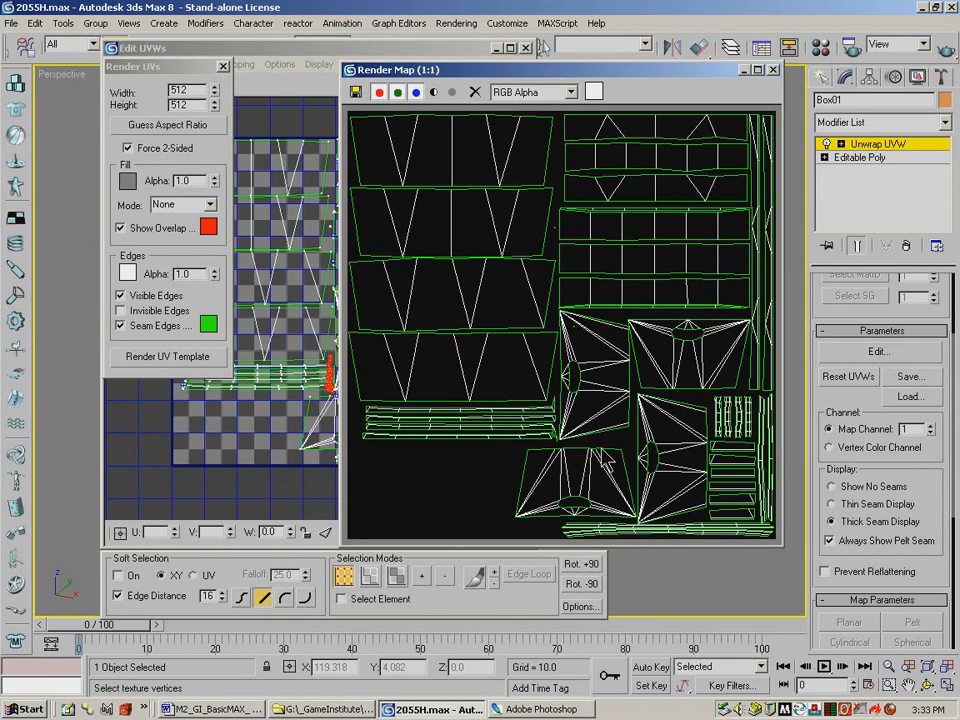
Save the rendered template in the 2055 folder as a Targa image named Crate Template, with 24 bits per pixel
click(356, 93)
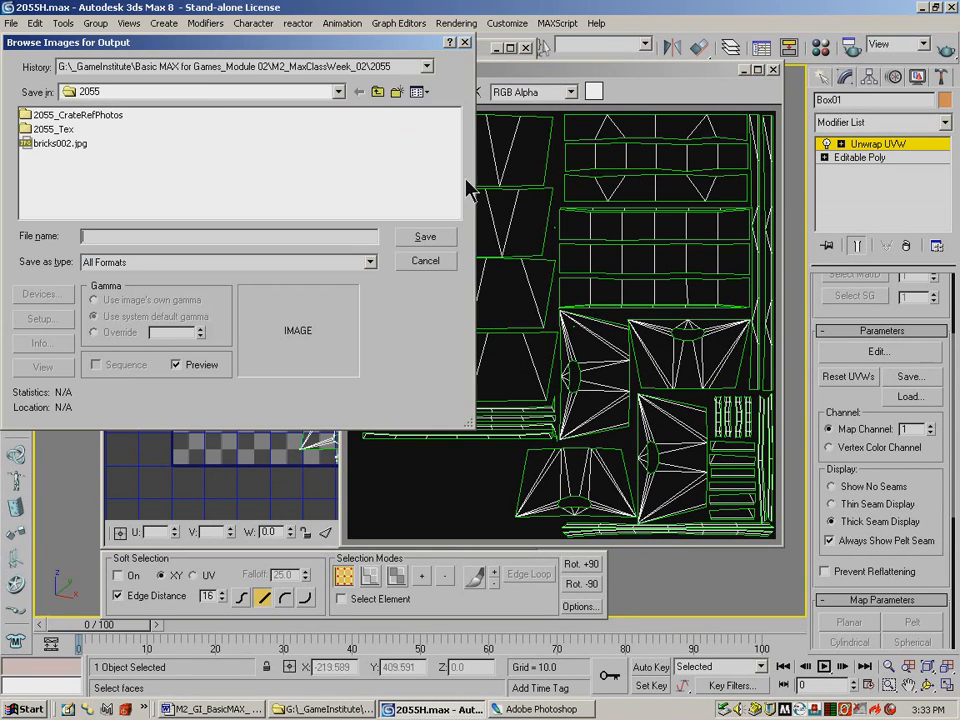
drag(251, 45, 326, 75)
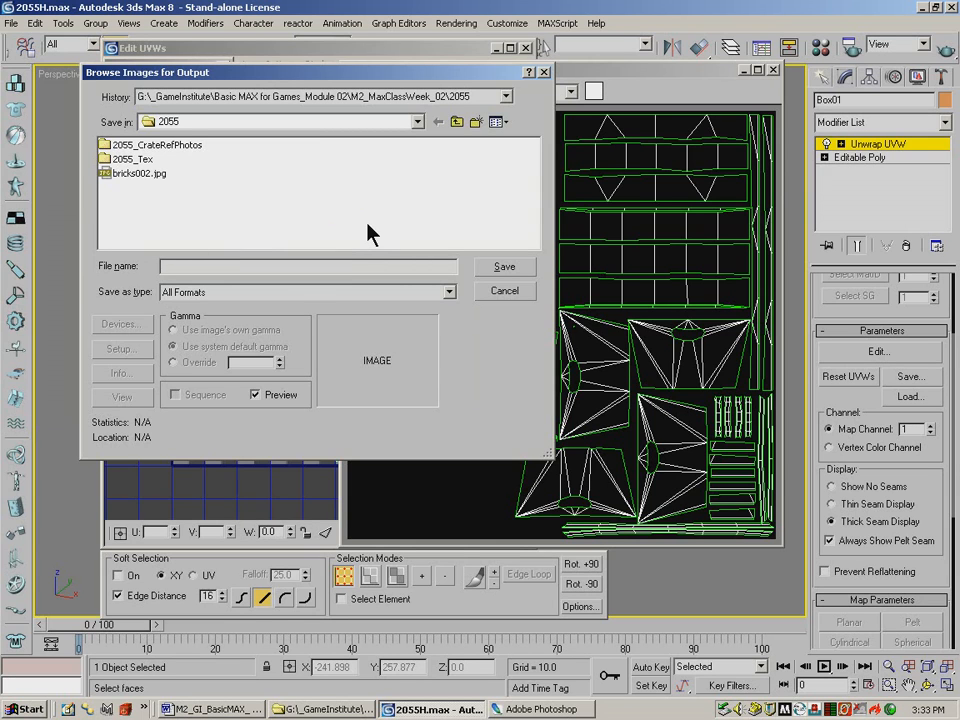
text(Crate Template)
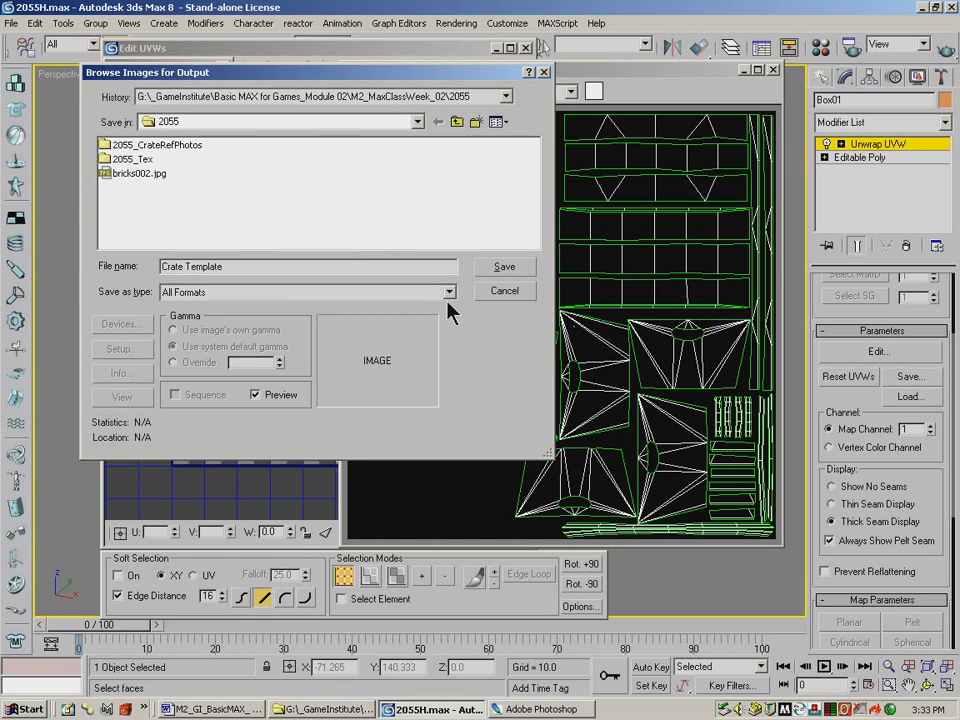
click(448, 292)
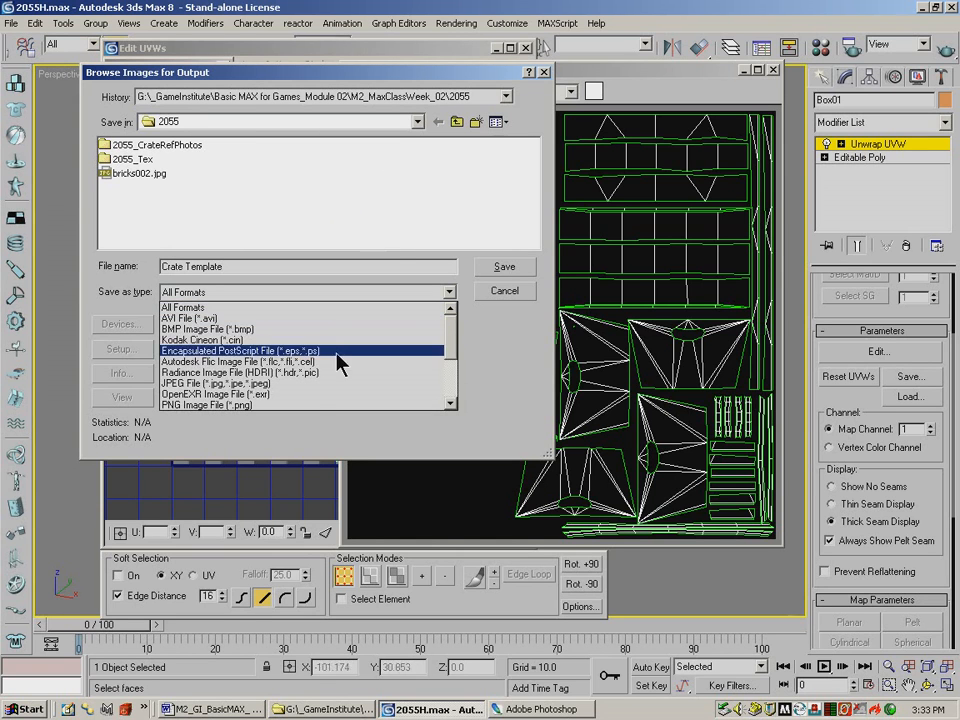
drag(455, 348, 454, 381)
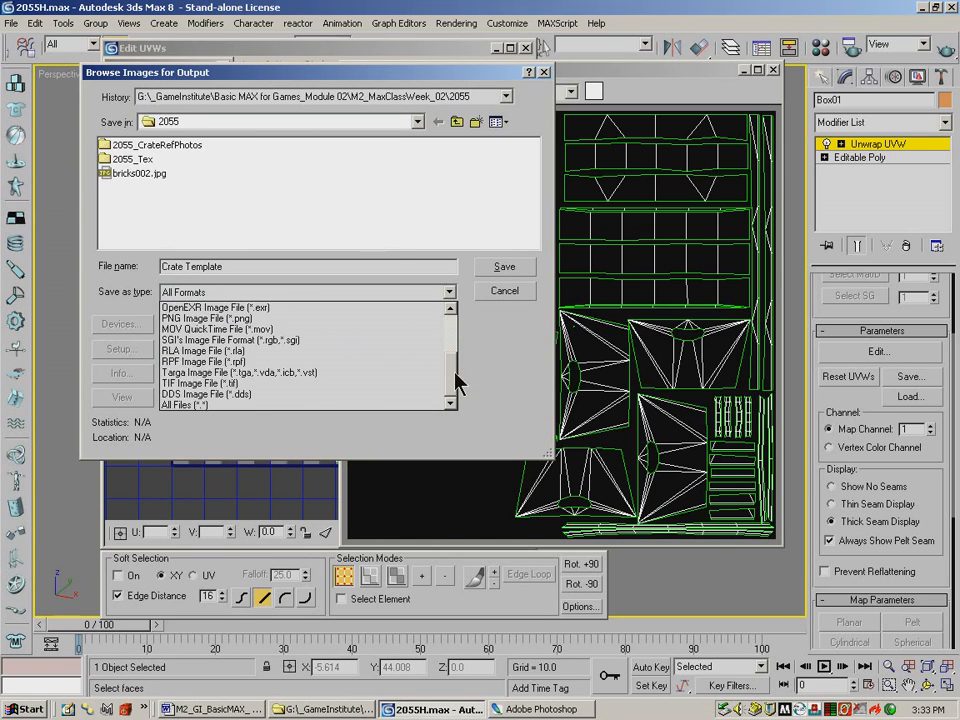
click(338, 373)
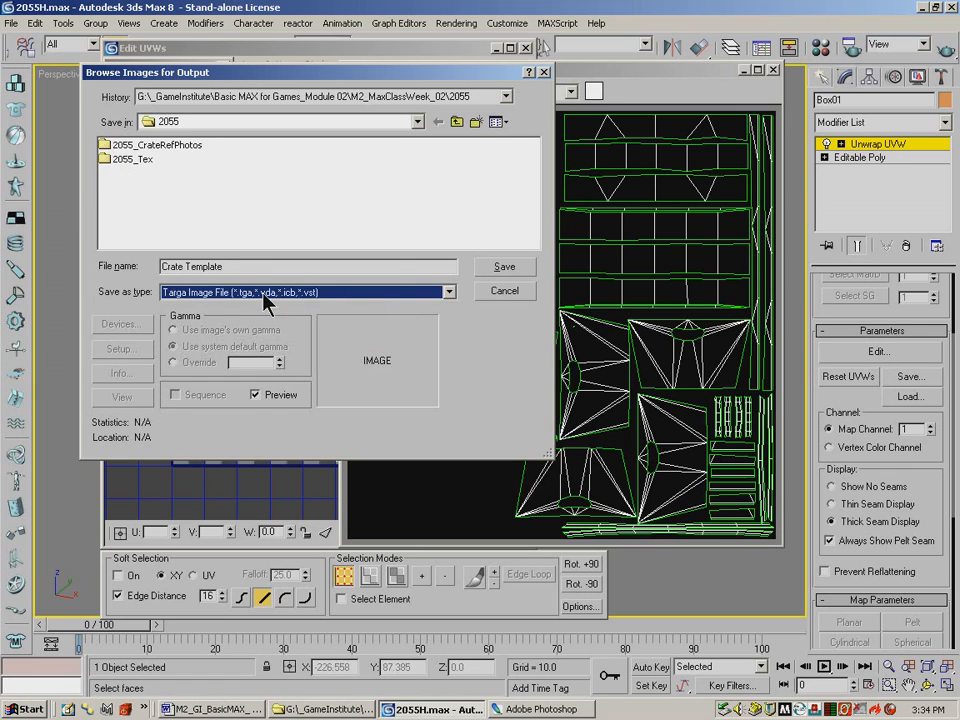
click(505, 270)
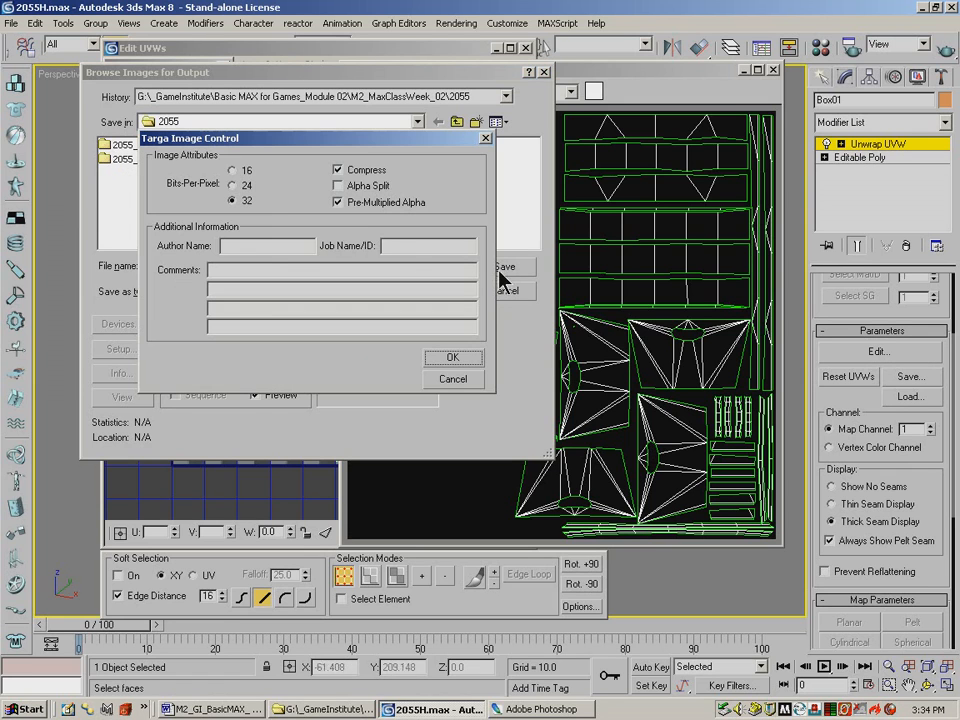
click(232, 185)
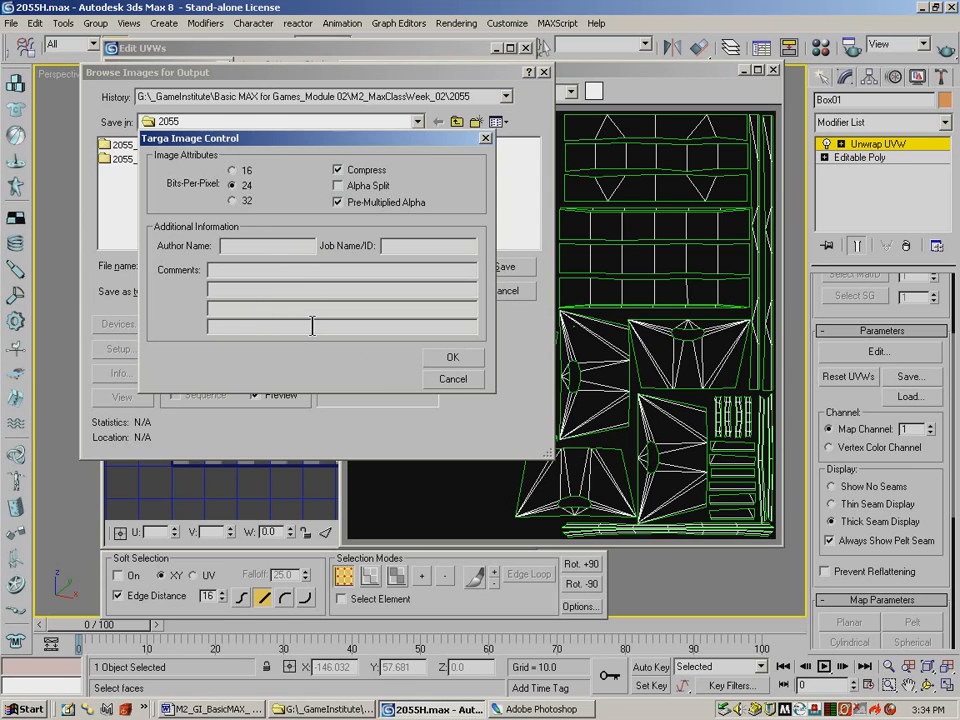
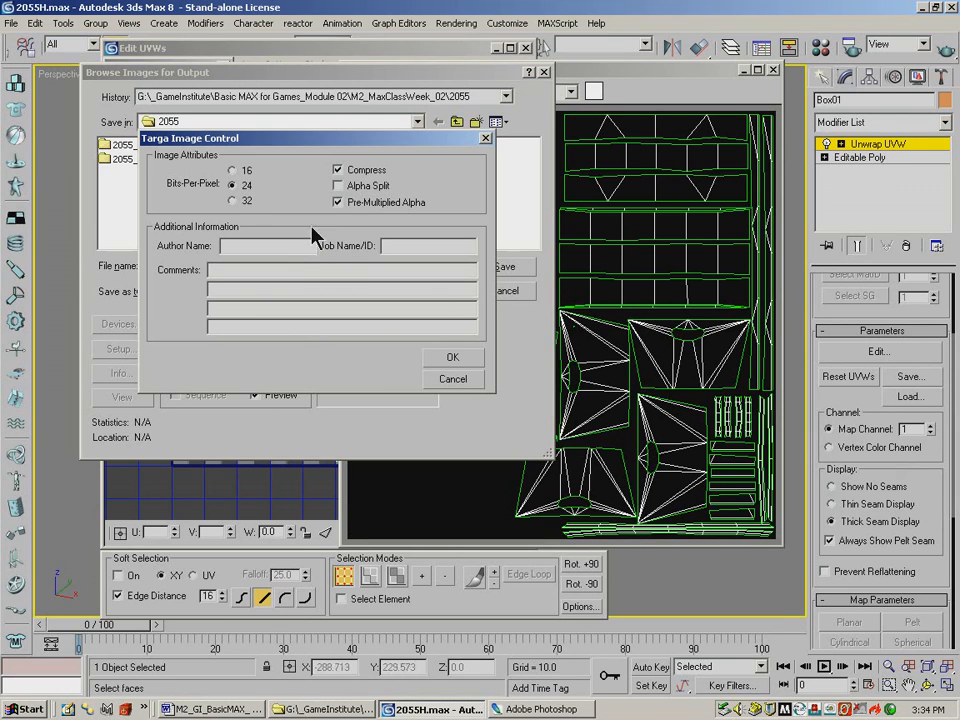
click(451, 358)
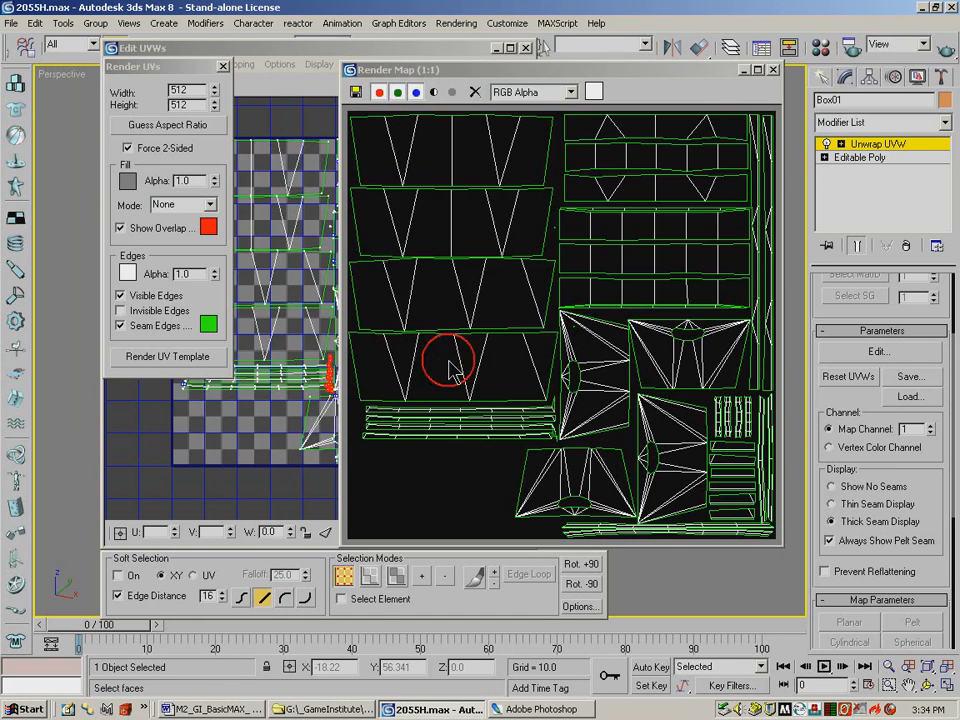
Close the rendered map, the Render UVs settings and the Edit UVWs window, and minimize 3ds Max
click(776, 70)
click(223, 67)
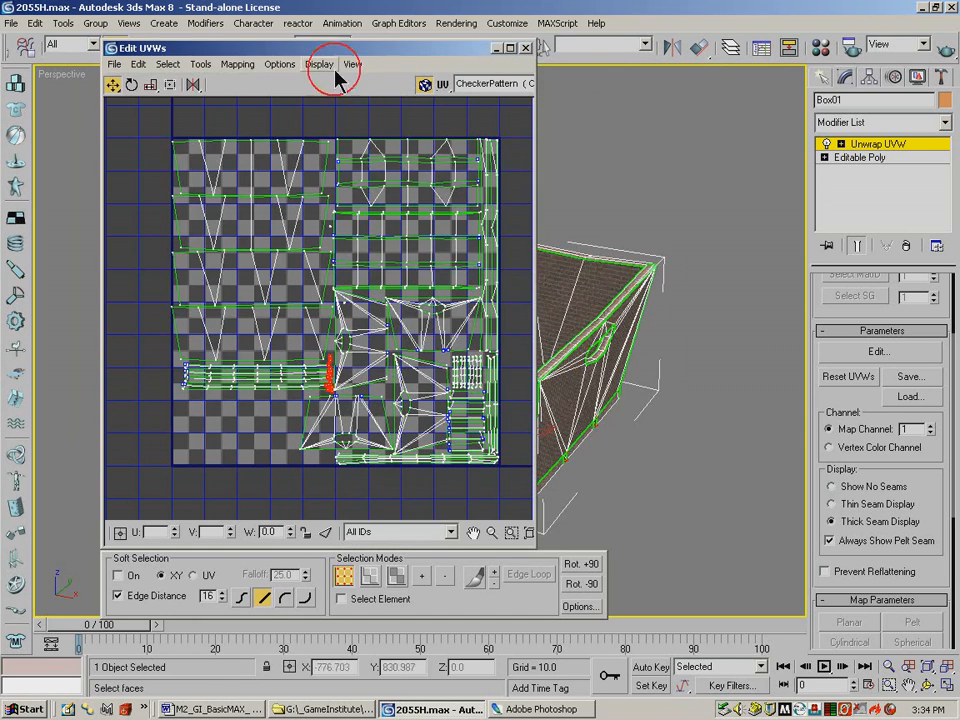
click(526, 48)
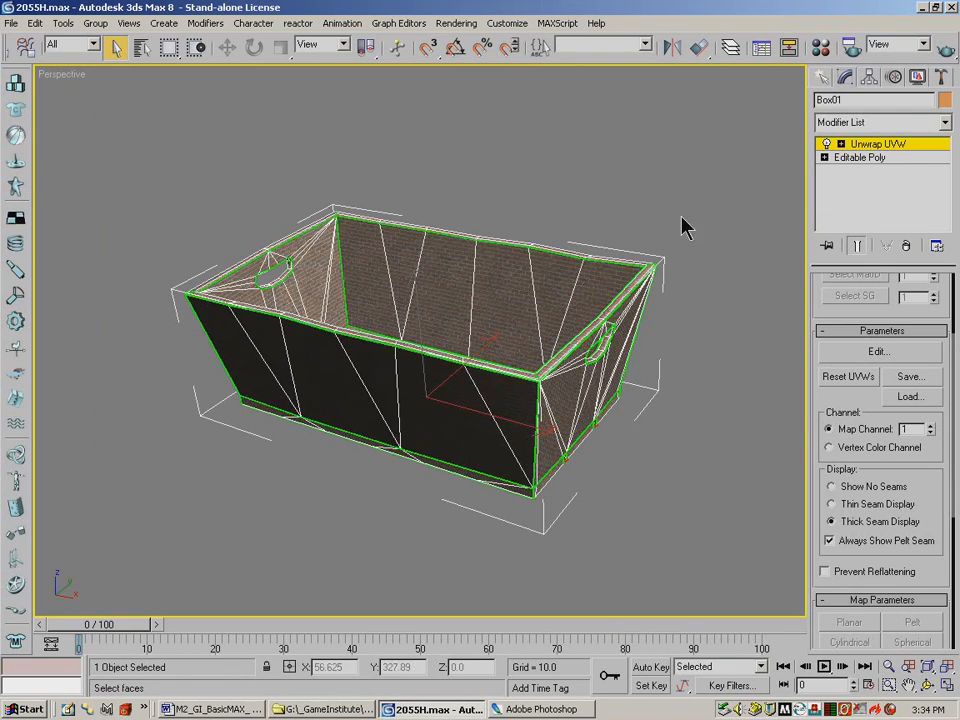
click(921, 7)
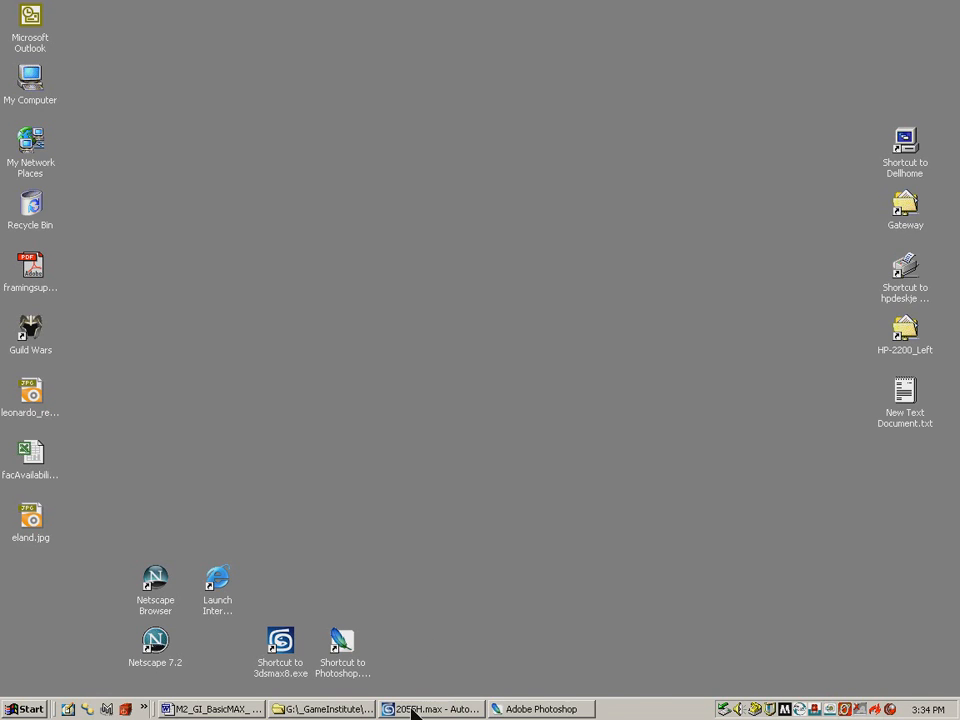
Switch to Photoshop and open Crate Template.tga from the 2055 folder, leaving its color profile as is
click(552, 709)
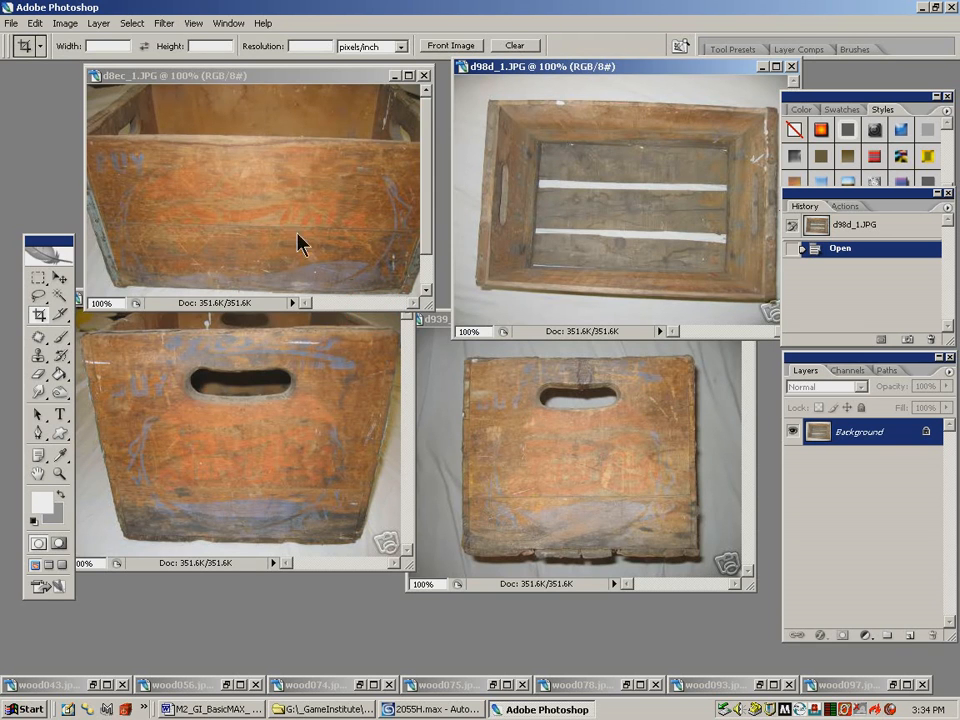
click(11, 22)
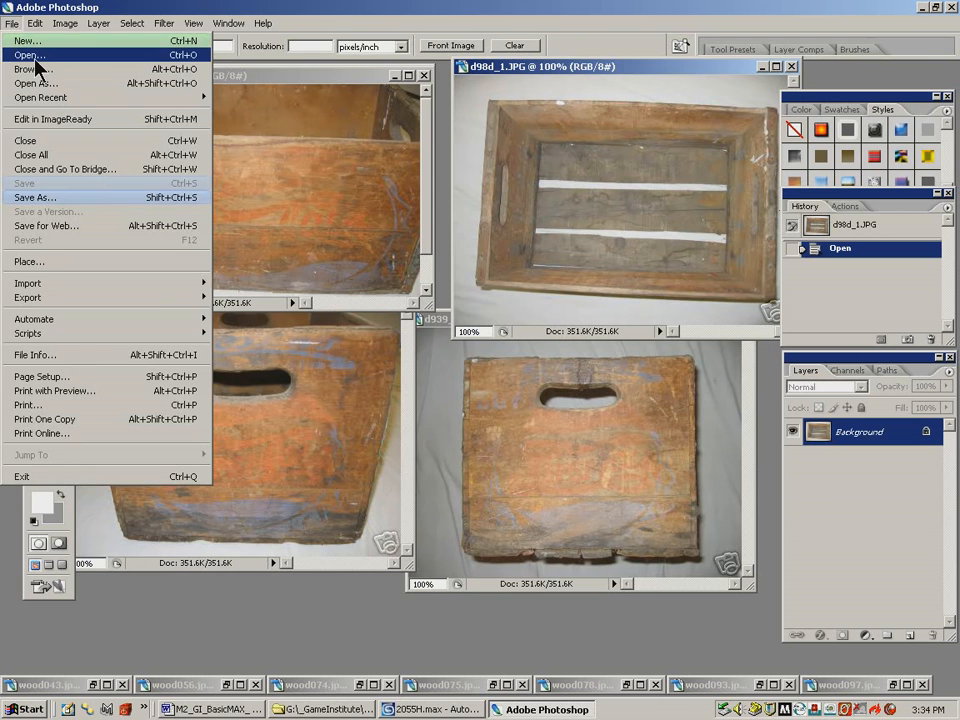
click(36, 56)
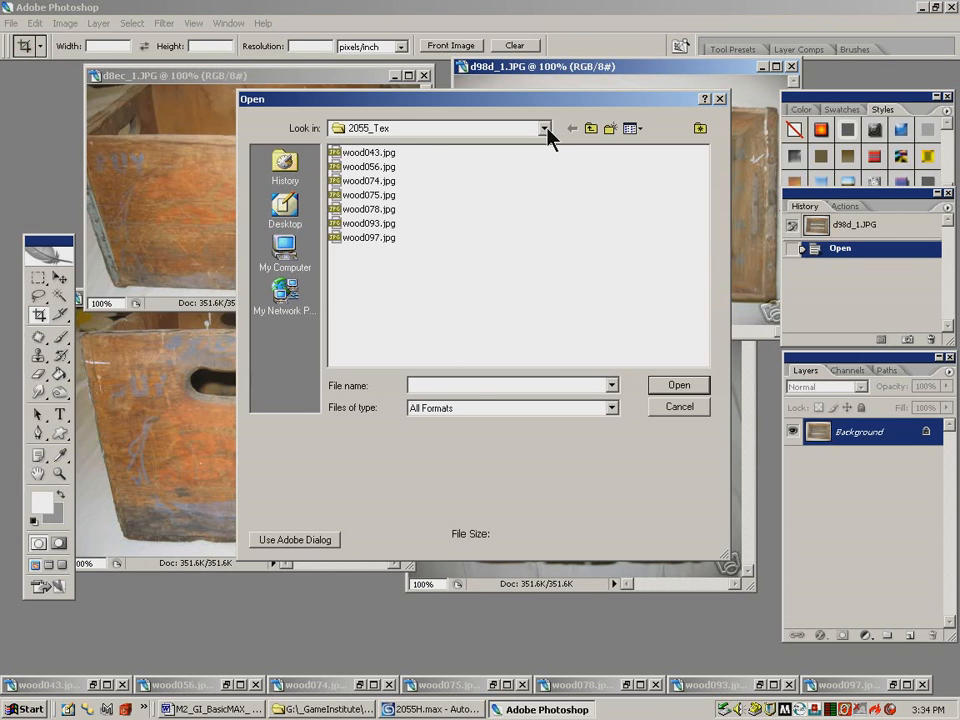
click(590, 130)
double_click(382, 308)
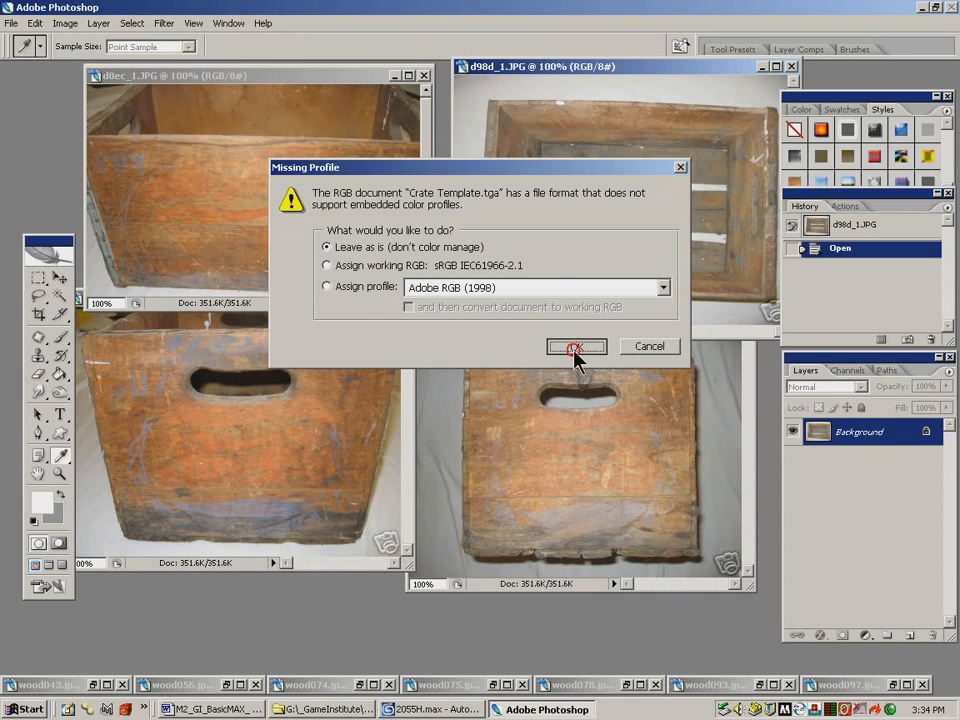
click(575, 349)
Reposition the Crate Template.tga window over the crate photos and enlarge it beyond the image's edges
key(c)
drag(377, 193, 351, 119)
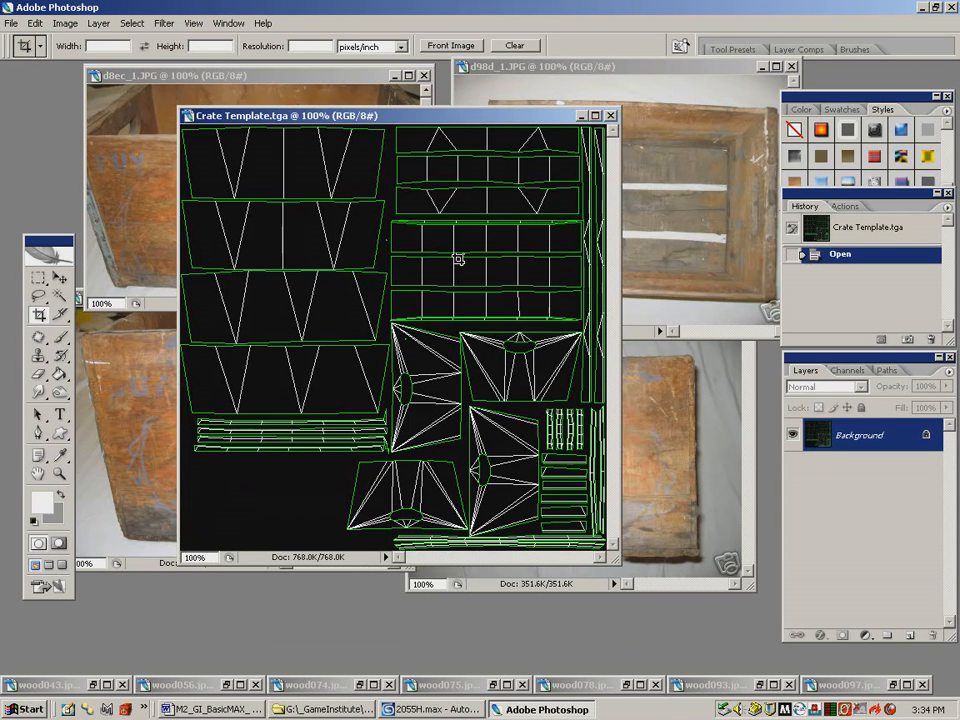
drag(451, 123, 435, 130)
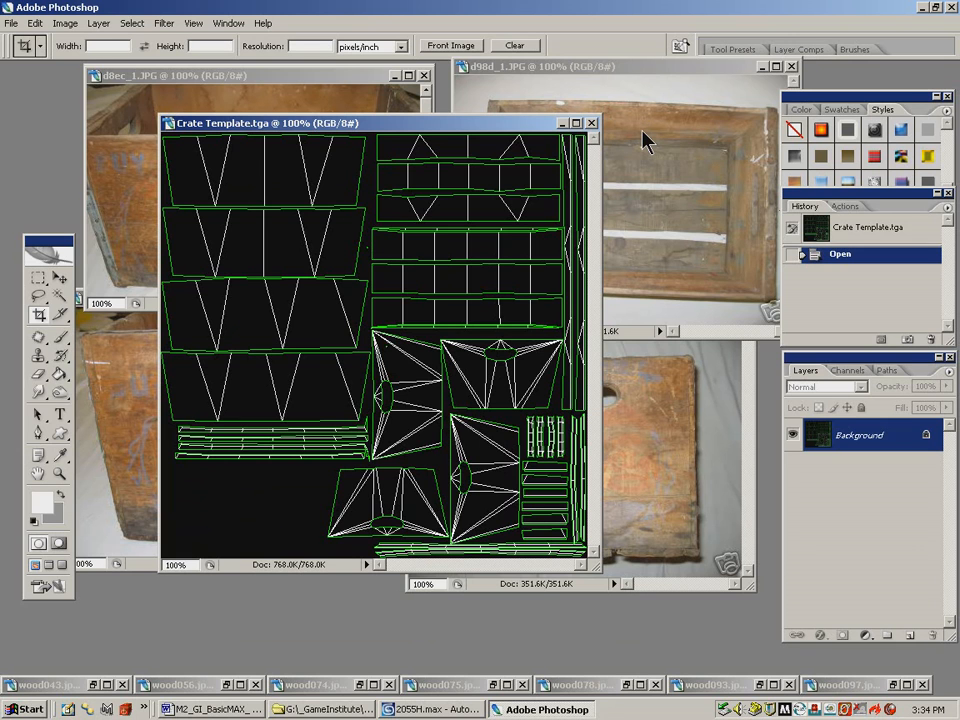
drag(509, 124, 483, 124)
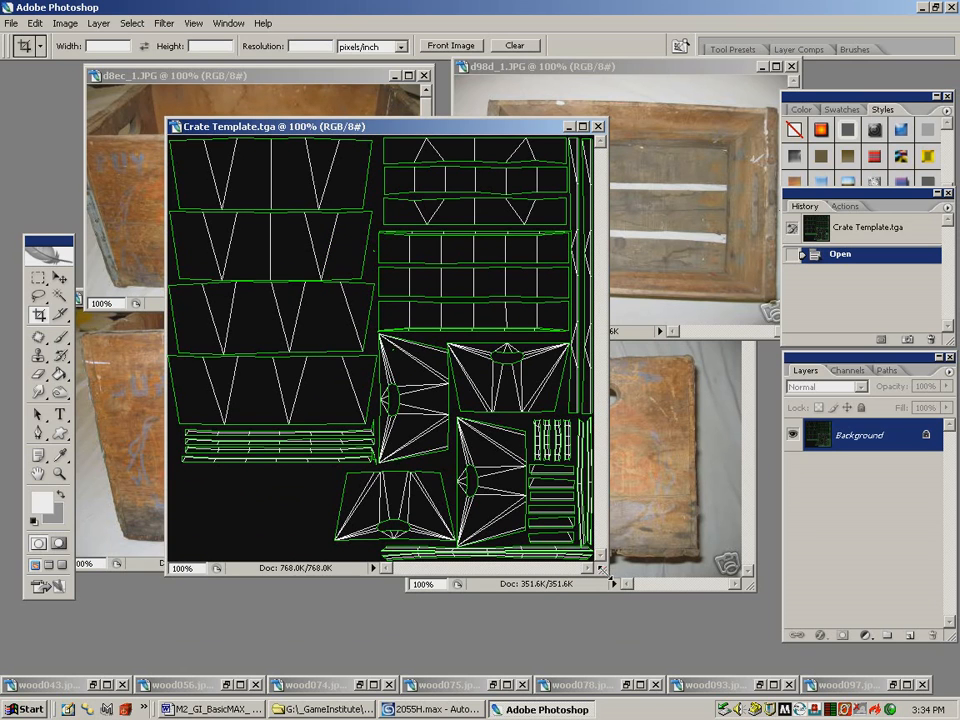
drag(603, 570, 667, 613)
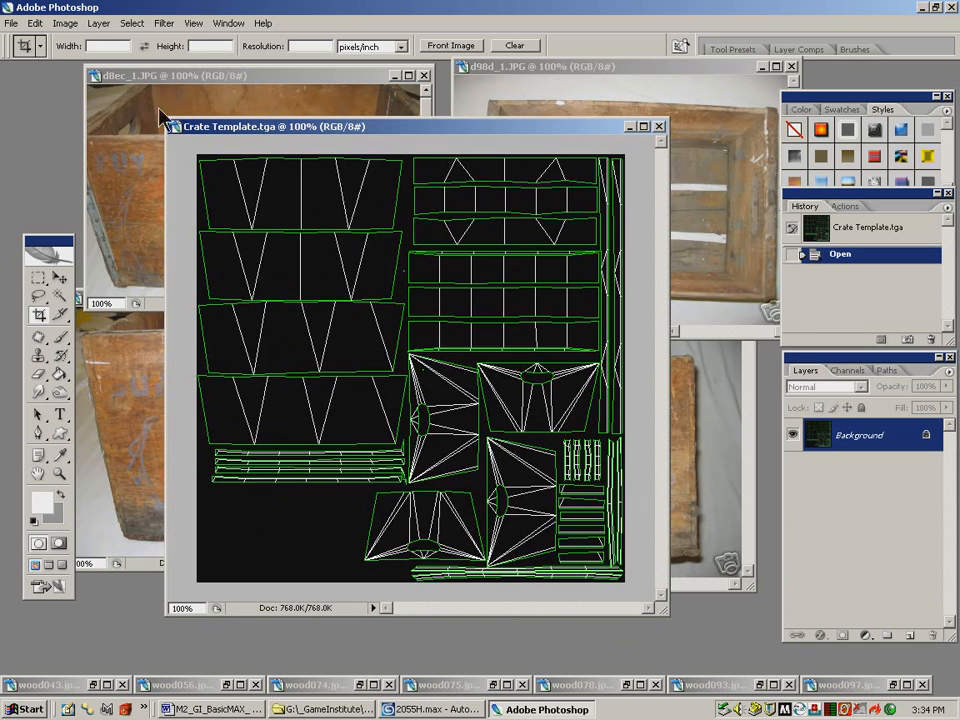
Invert the colors of the Crate Template.tga image
click(64, 23)
mouse_move(100, 70)
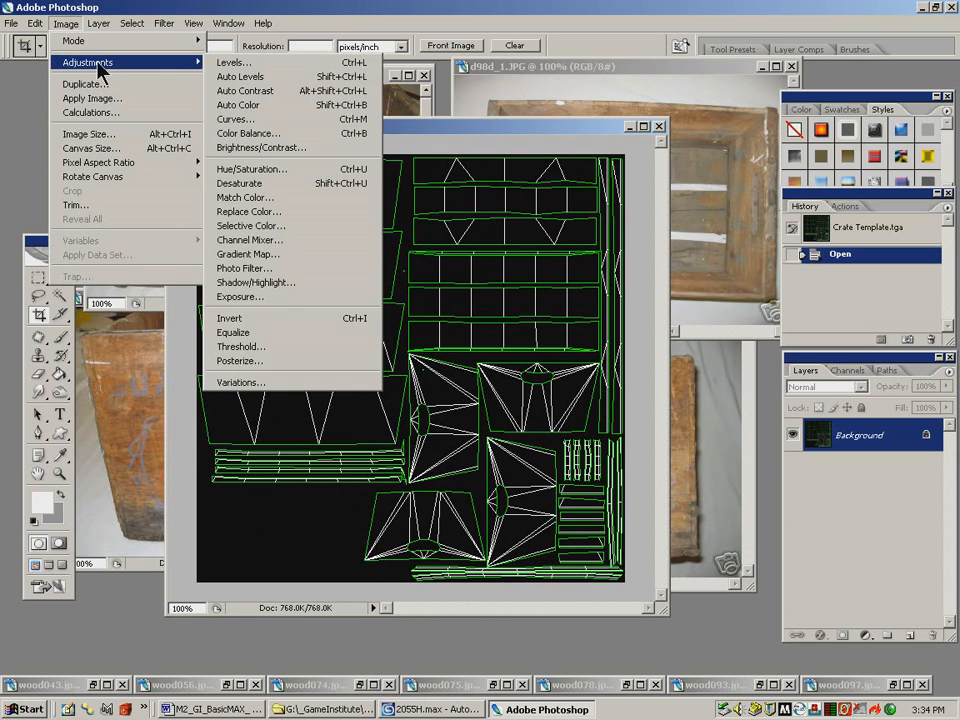
click(232, 318)
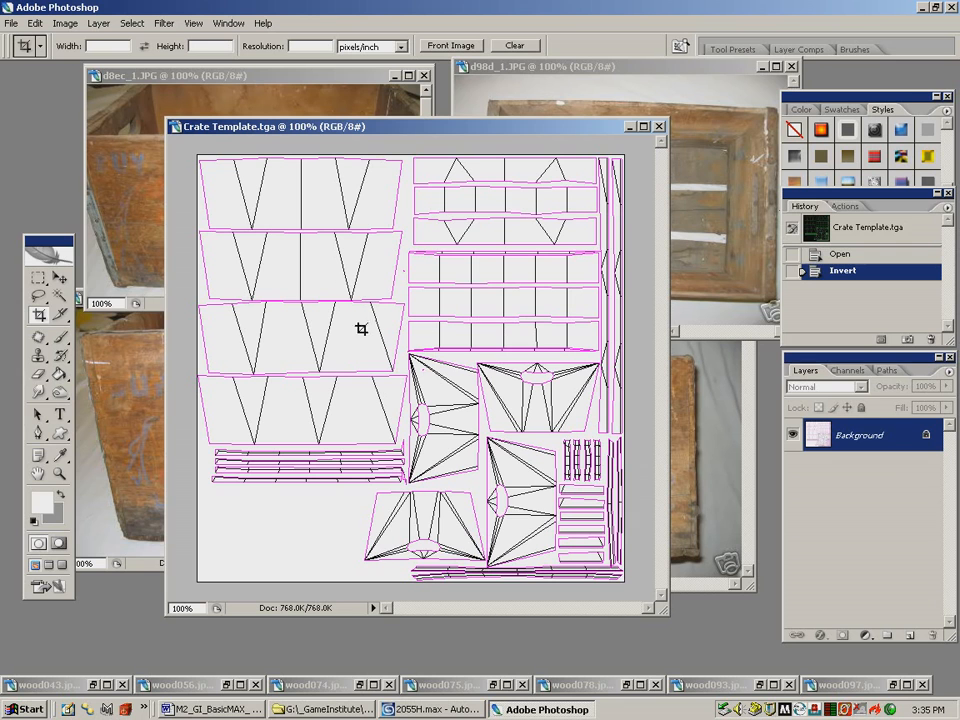
Restore the minimized textures wood056, wood043, wood074, wood075, wood078, wood093 and wood097 to examine them, moving wood056 and wood097 aside
click(227, 686)
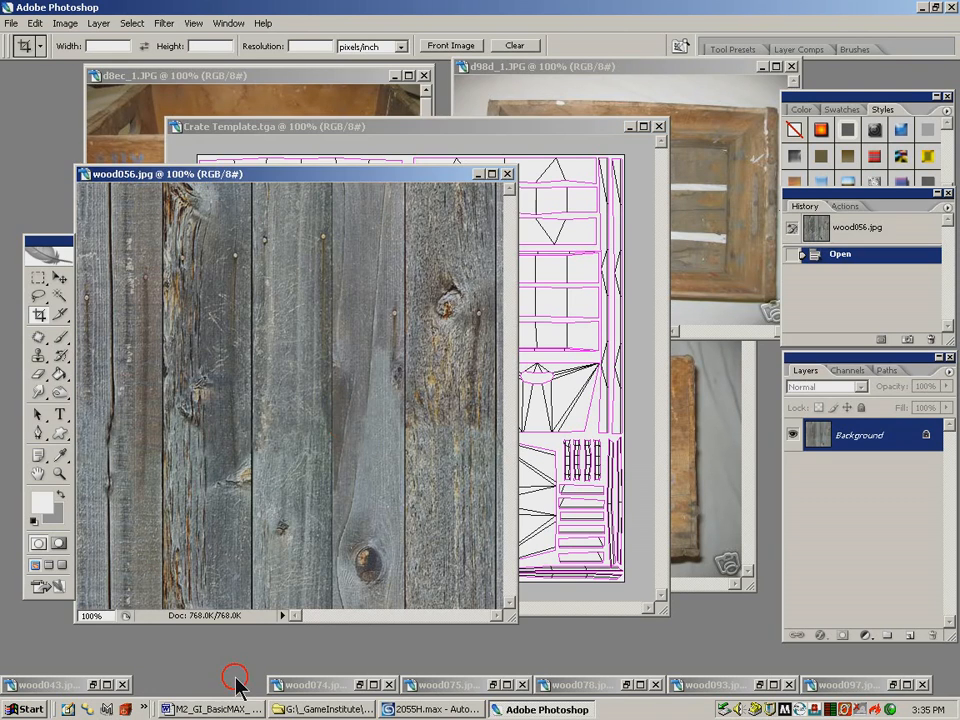
drag(484, 178, 723, 148)
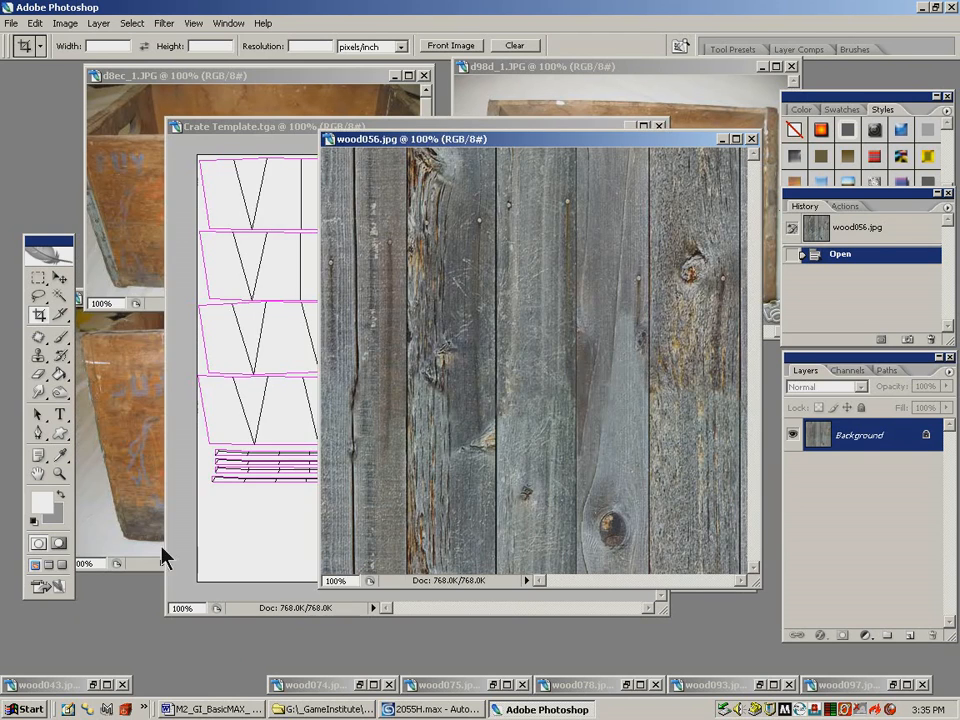
click(93, 685)
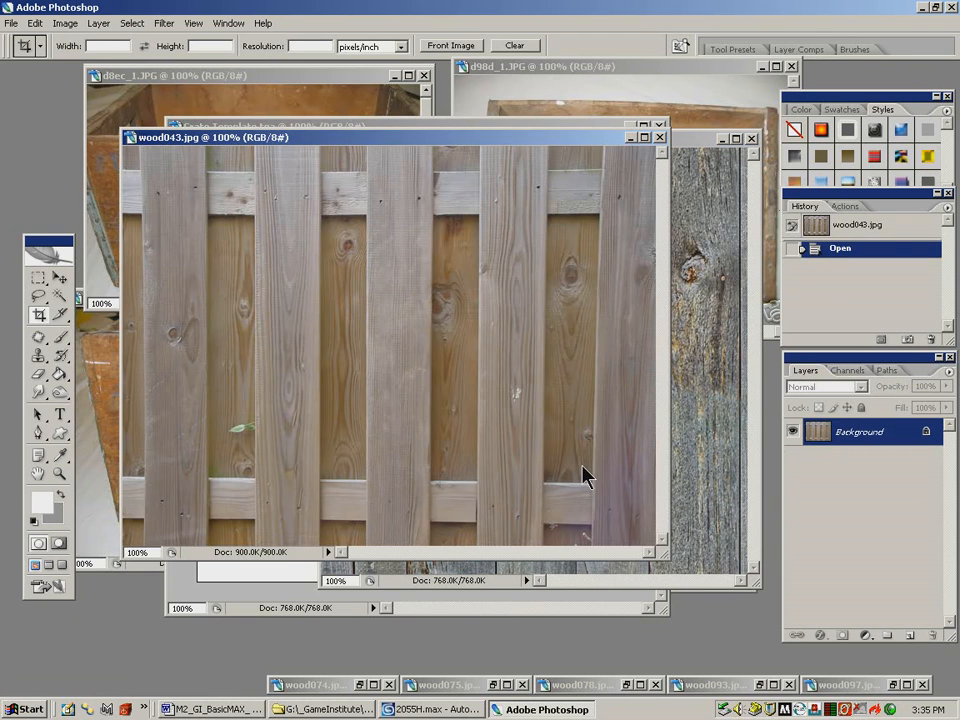
click(325, 686)
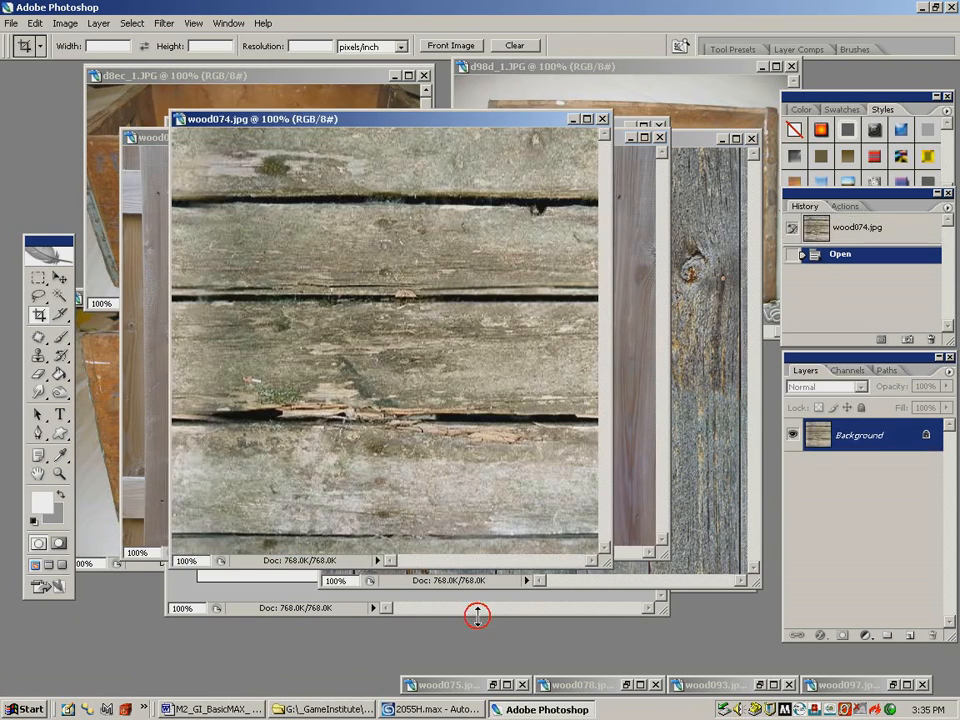
click(491, 688)
click(628, 688)
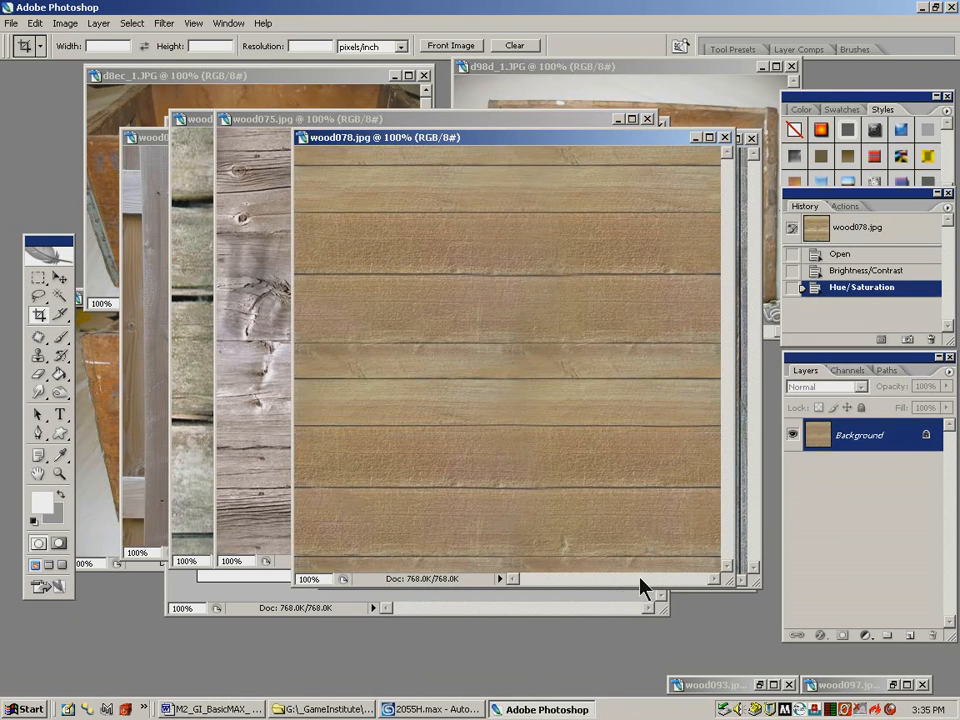
click(712, 685)
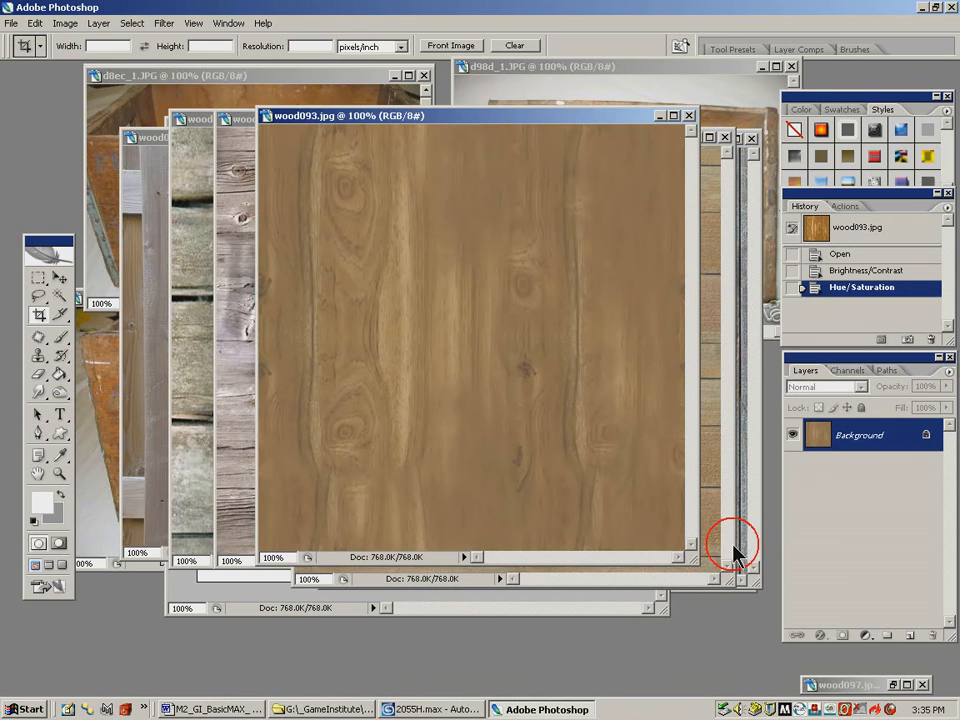
click(900, 686)
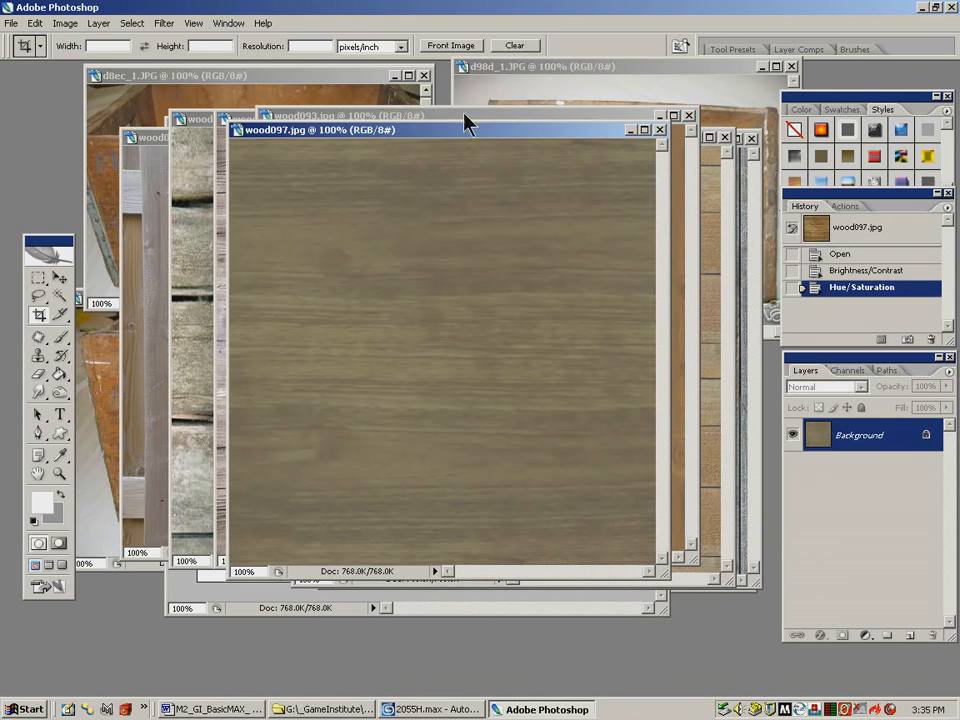
drag(296, 130, 92, 191)
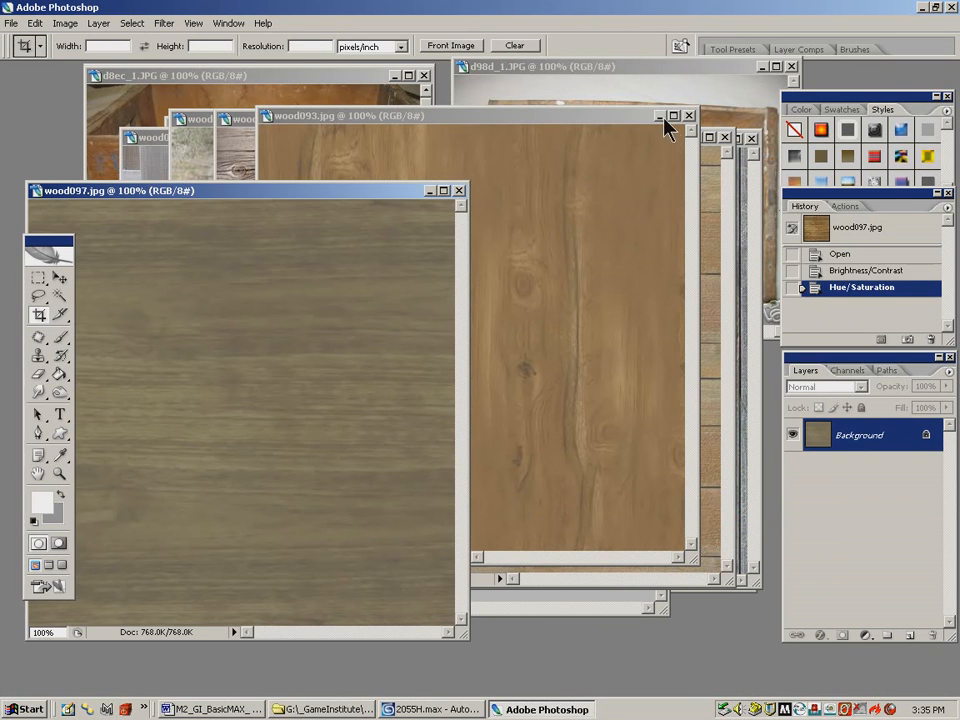
Minimize the wood093, wood078, wood075, wood043, wood074 and wood056 textures, leaving wood097.jpg open
click(660, 115)
click(696, 137)
click(618, 119)
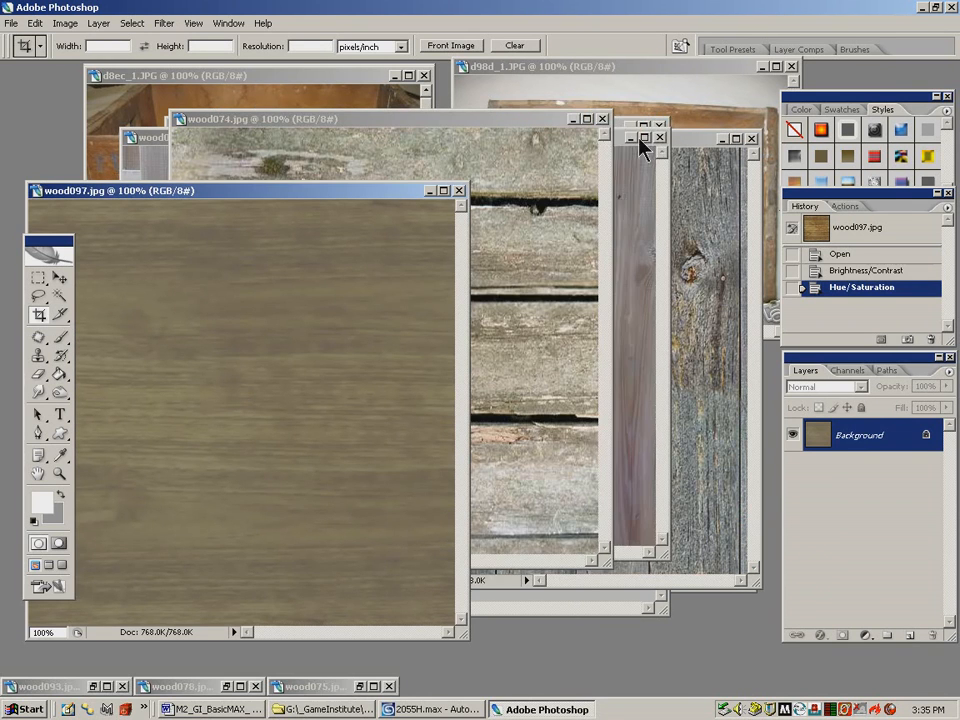
click(634, 138)
click(572, 120)
click(720, 138)
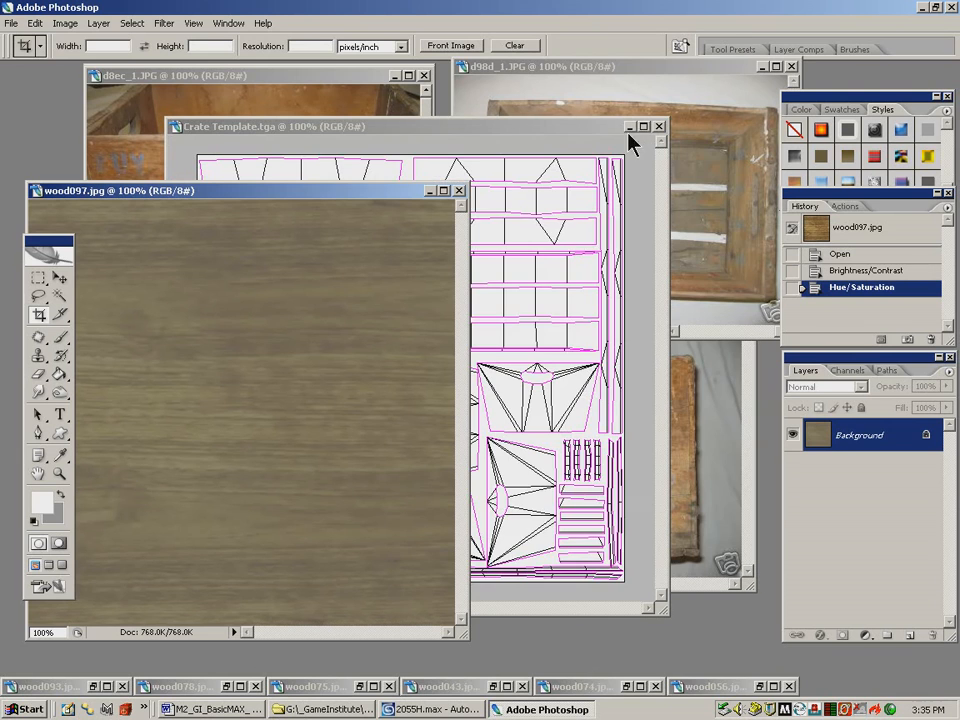
Copy the wood097.jpg texture into Crate Template.tga as a new layer and scale it to cover the whole canvas
drag(457, 185, 664, 156)
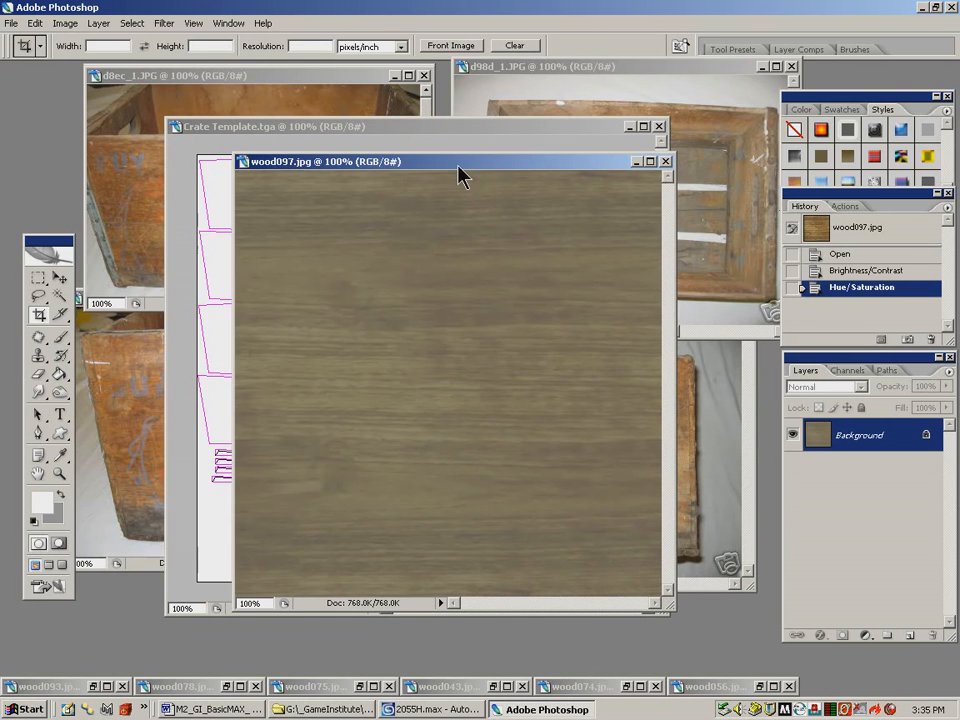
key(v)
drag(447, 251, 462, 268)
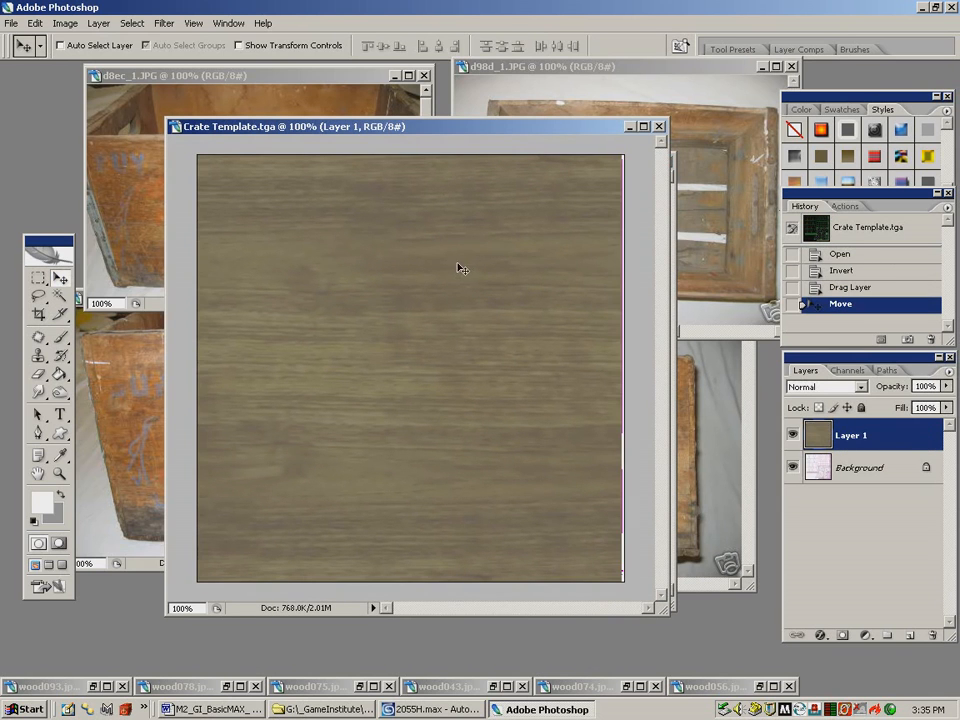
click(37, 22)
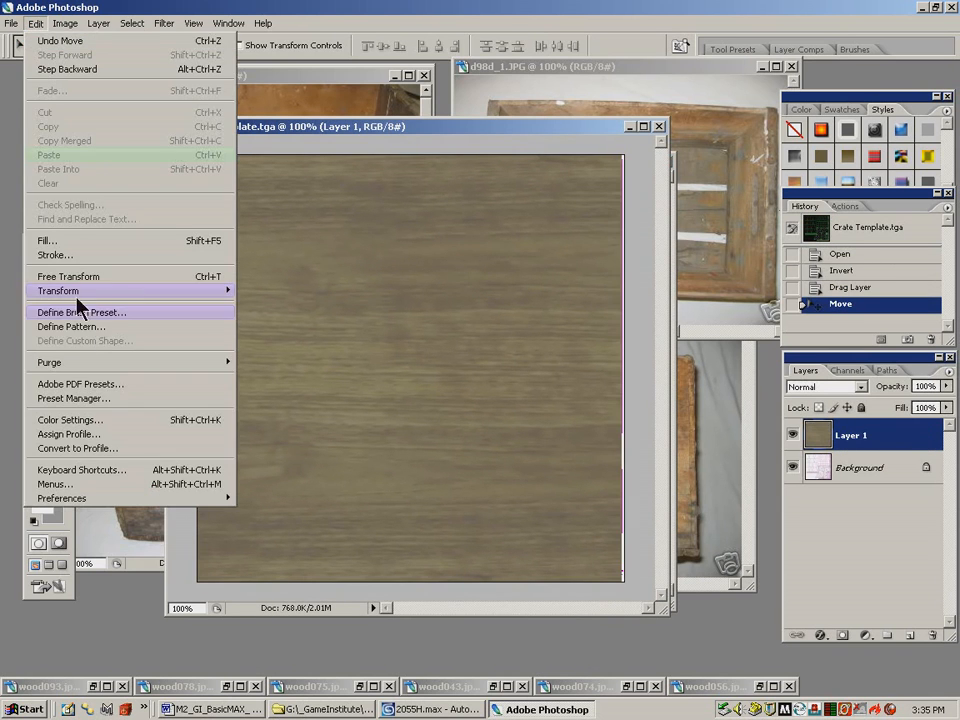
mouse_move(189, 291)
click(300, 313)
drag(618, 573, 631, 587)
key(Return)
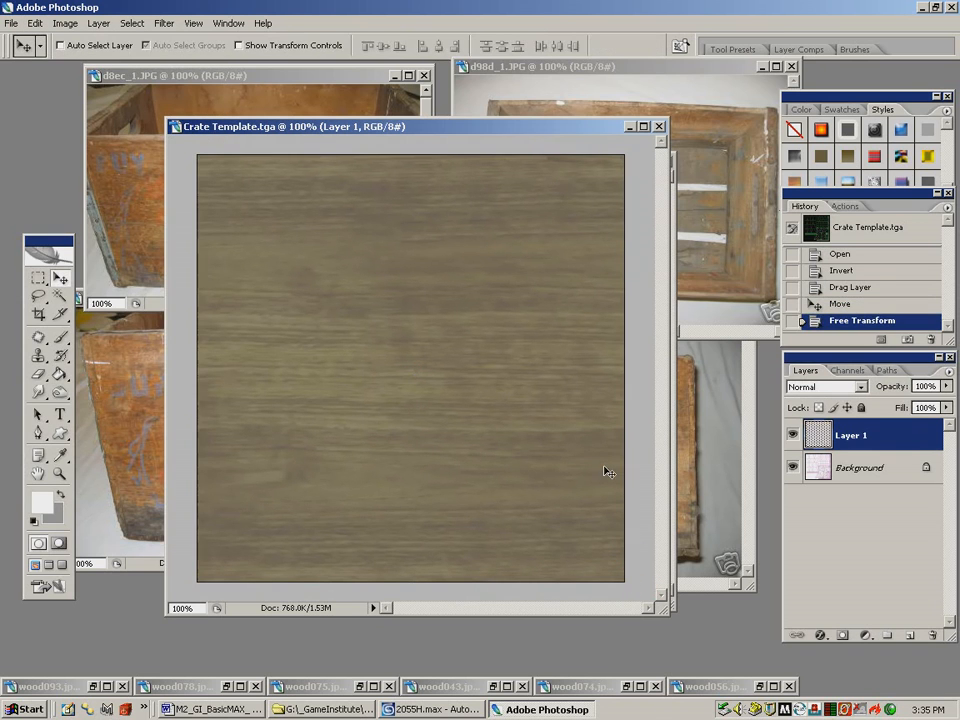
Set the wood layer's blending mode to Multiply and move the Crate Template.tga window to uncover the crate photos beside it
click(860, 386)
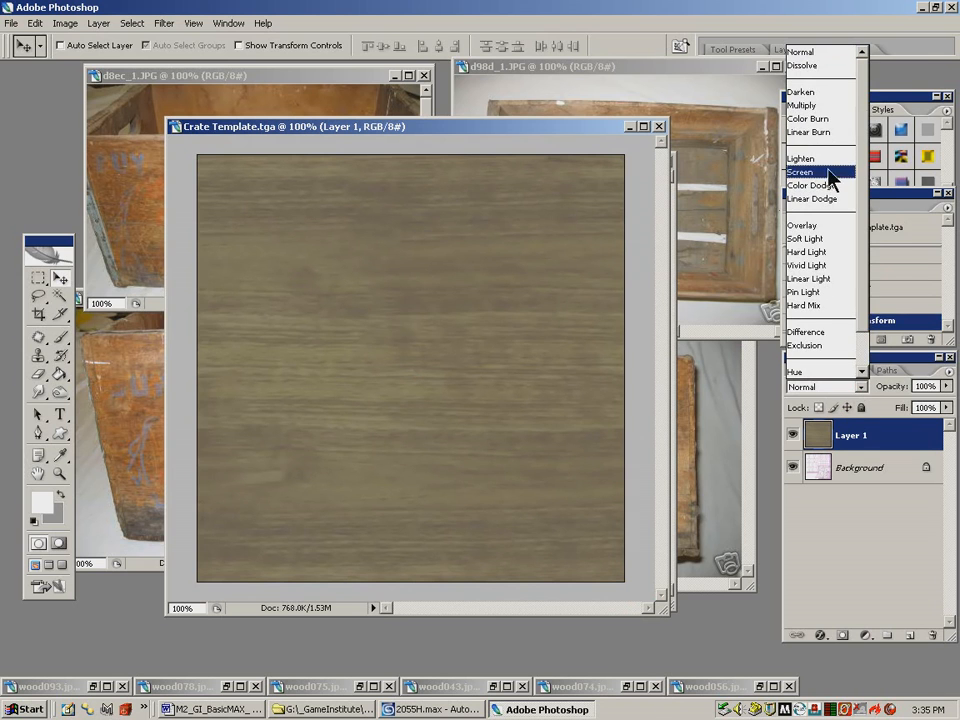
click(815, 105)
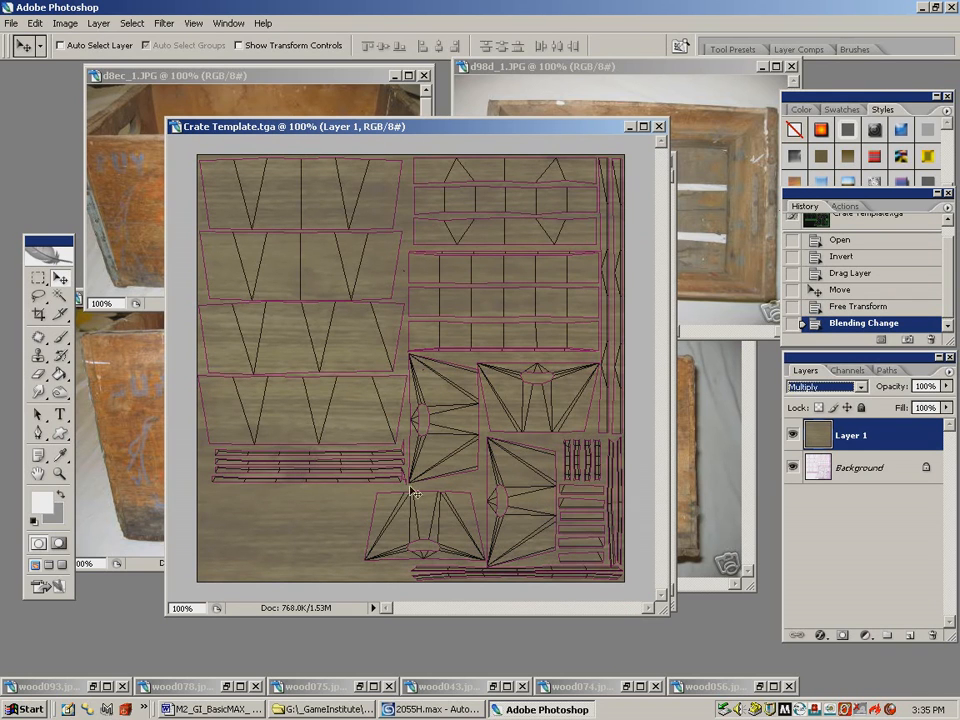
click(453, 127)
drag(533, 121, 590, 88)
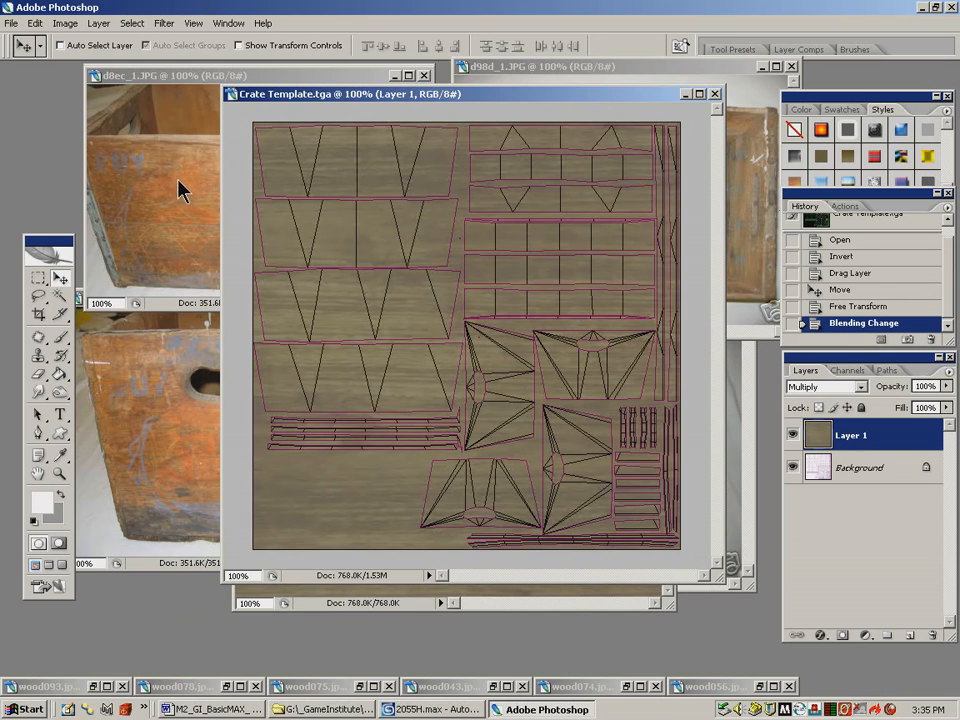
Adjust the wood layer's Hue/Saturation to hue -10, saturation +40 and lightness +7
click(65, 23)
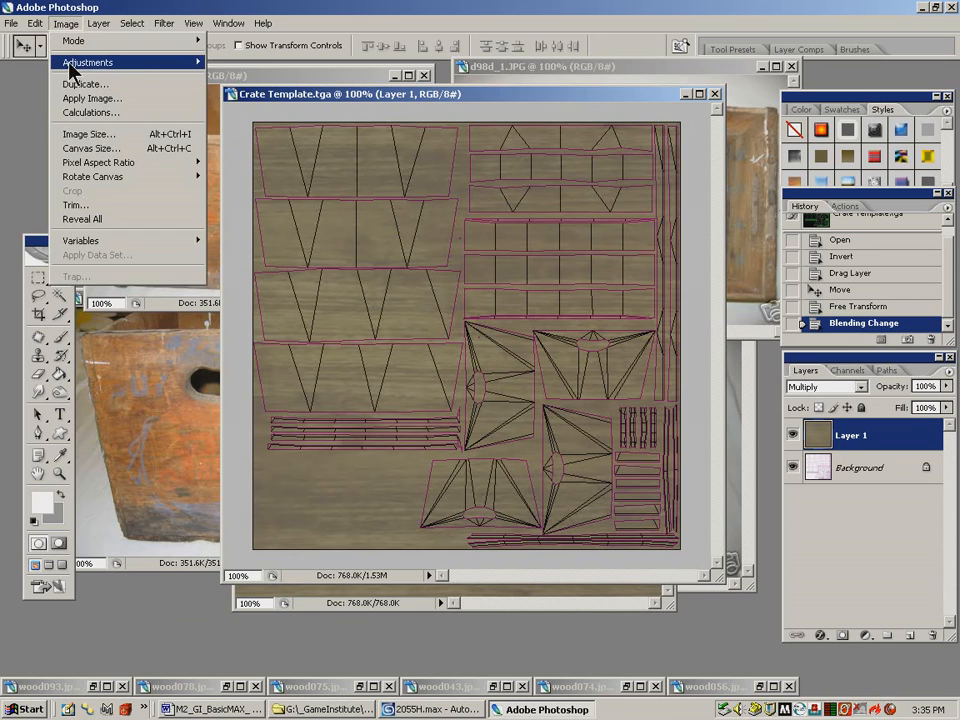
mouse_move(70, 62)
click(272, 166)
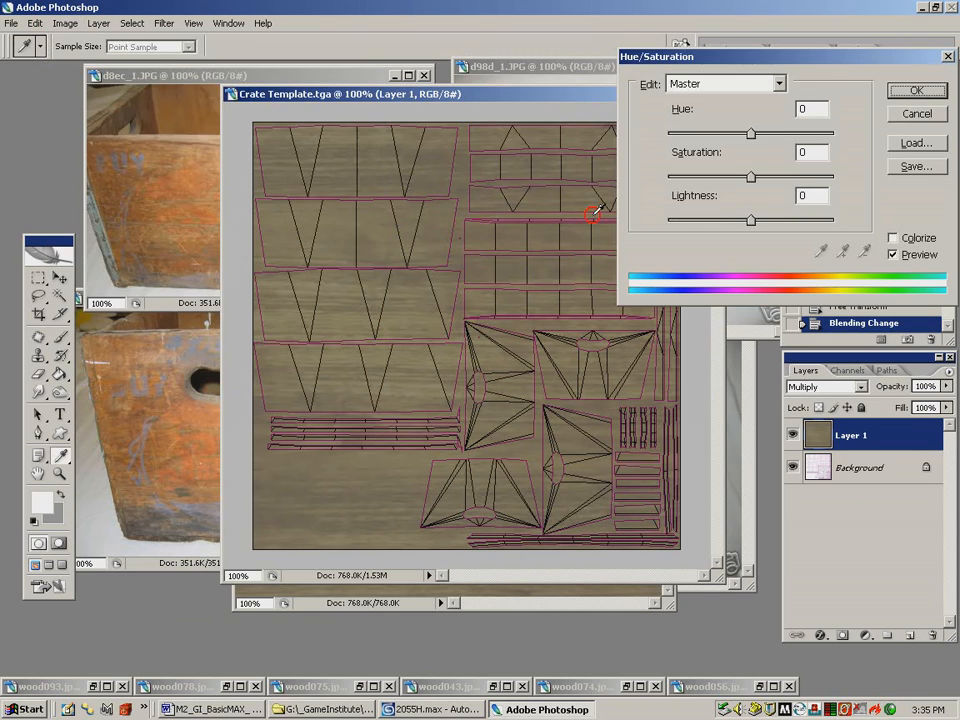
mouse_move(751, 132)
mouse_down()
mouse_move(759, 138)
mouse_move(737, 146)
mouse_move(780, 190)
mouse_move(741, 137)
mouse_move(808, 143)
mouse_move(688, 133)
mouse_move(740, 136)
mouse_up()
click(753, 220)
drag(754, 216, 757, 217)
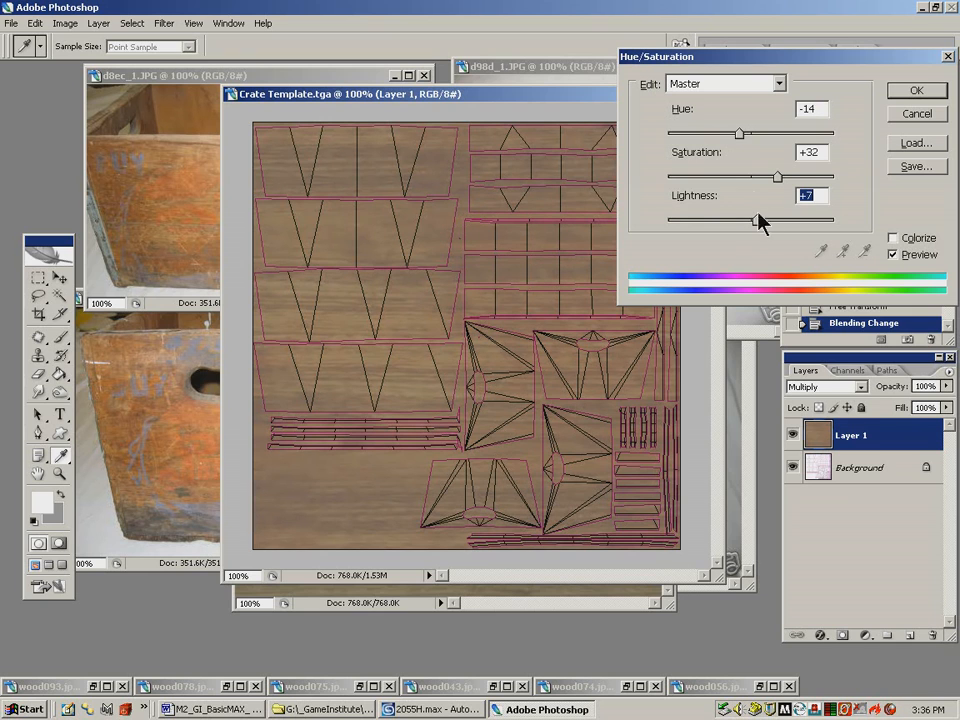
drag(739, 135, 746, 133)
drag(778, 176, 781, 176)
drag(787, 181, 781, 178)
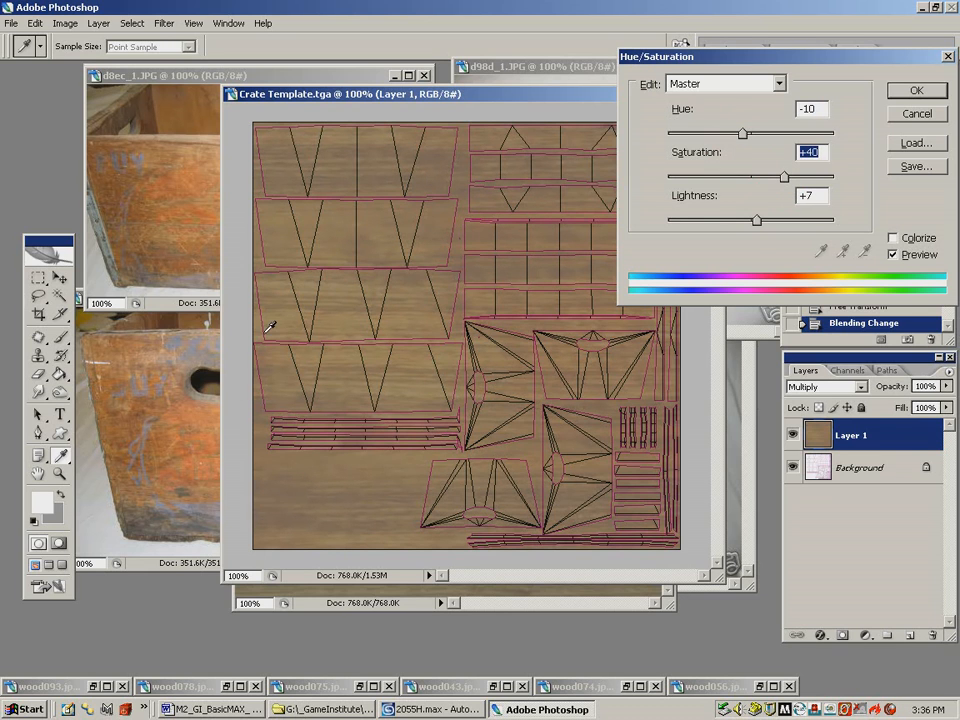
click(915, 90)
Sample a light orange-brown wood tone from the crate photo with the handle hole as the foreground color
key(v)
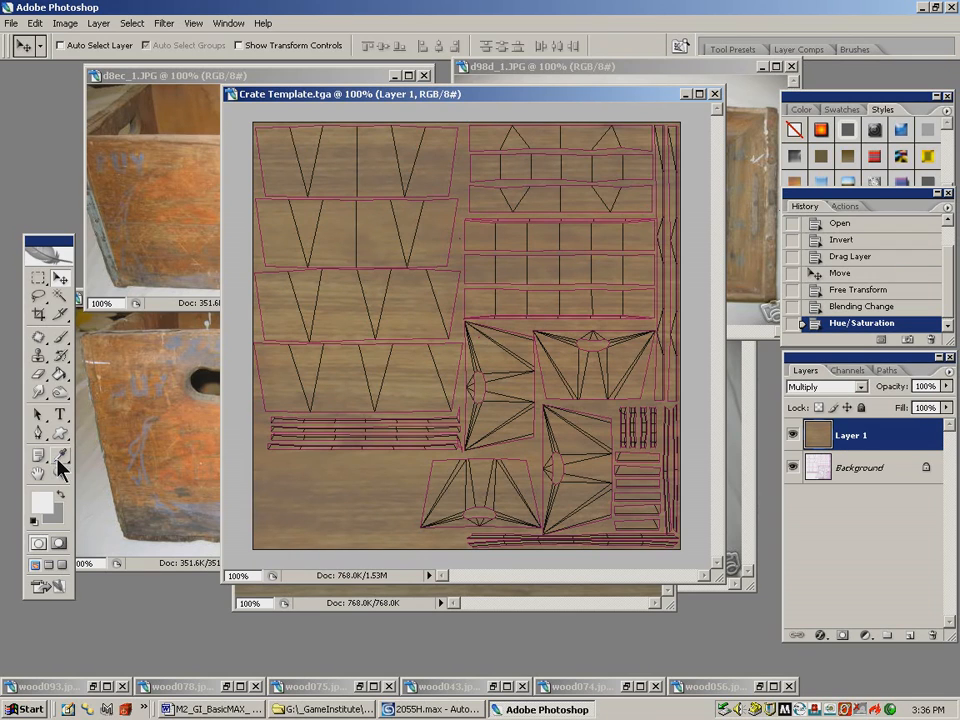
click(60, 457)
click(201, 337)
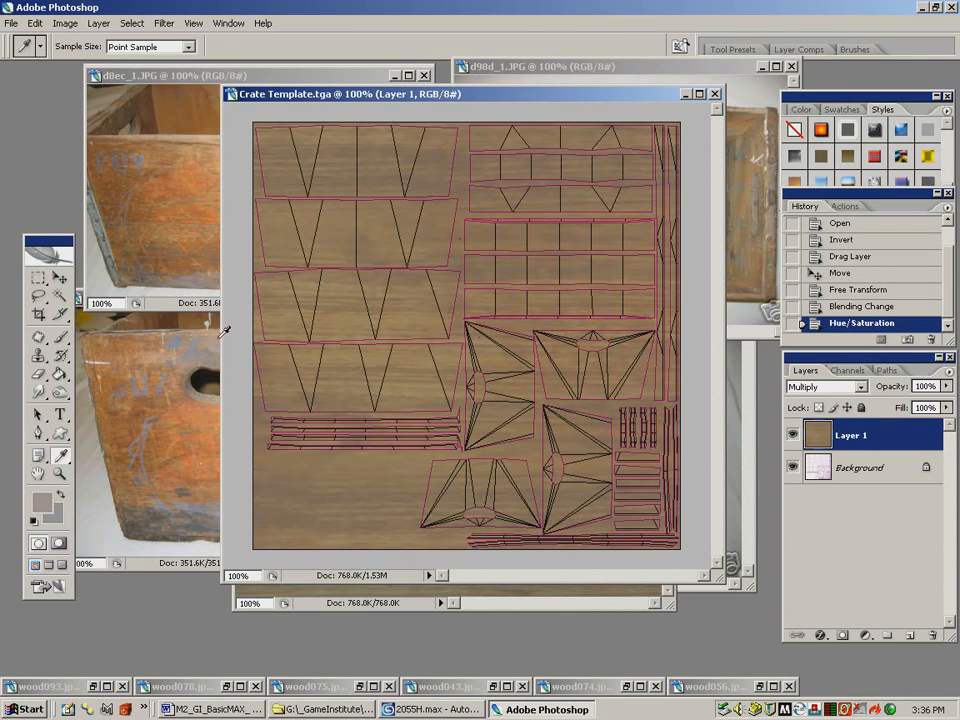
click(251, 360)
click(143, 358)
Add a new layer above the wood layer and fill it with the sampled foreground color
click(945, 370)
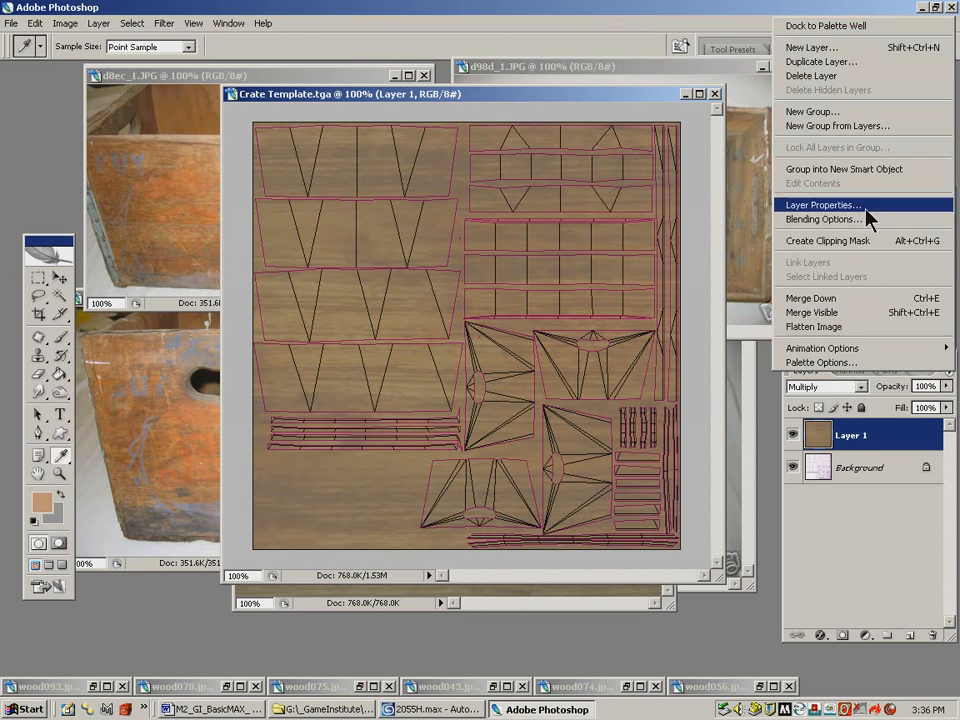
click(829, 49)
click(728, 126)
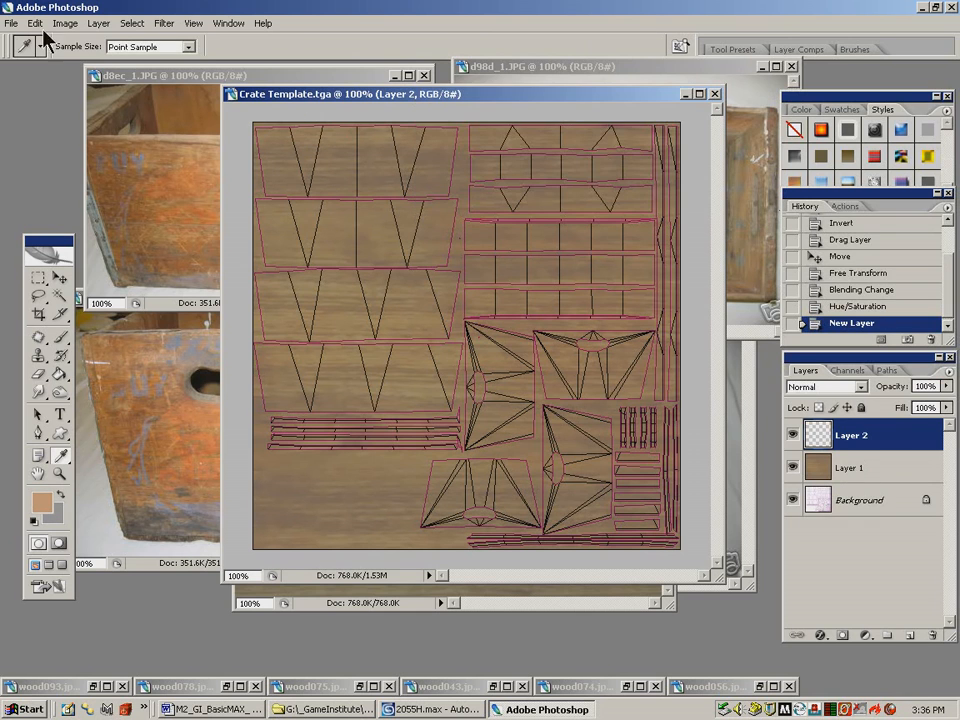
click(59, 375)
click(399, 285)
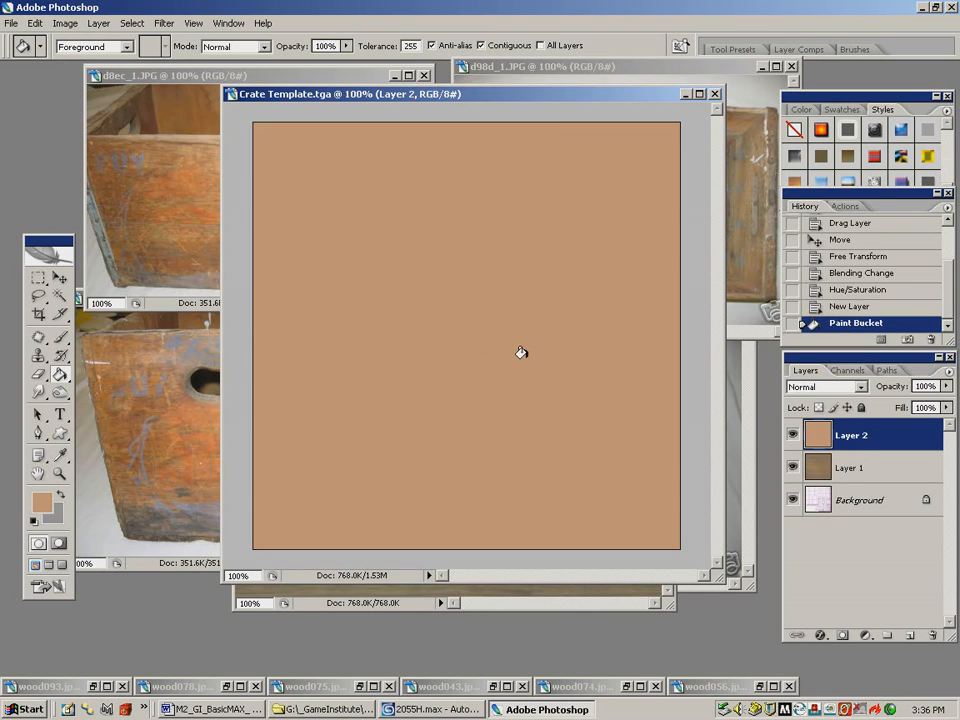
Try successive blending modes on the color-filled Layer 2, starting from Darken, and settle on Overlay
click(823, 386)
click(826, 98)
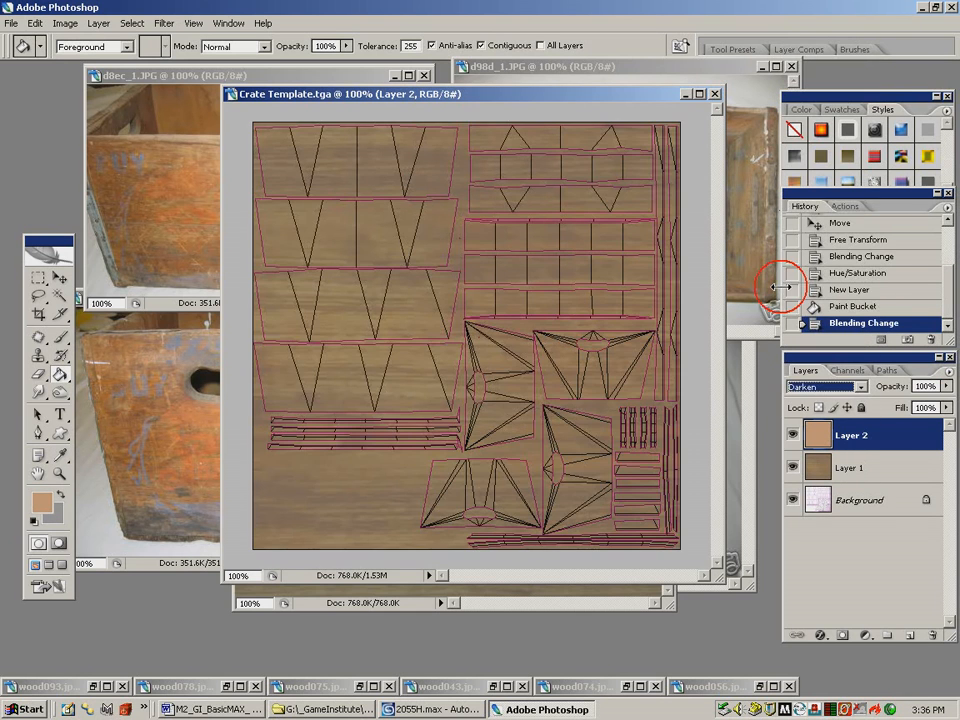
key(Down)
key(Down)
key(Down)
key(Down)
key(Down)
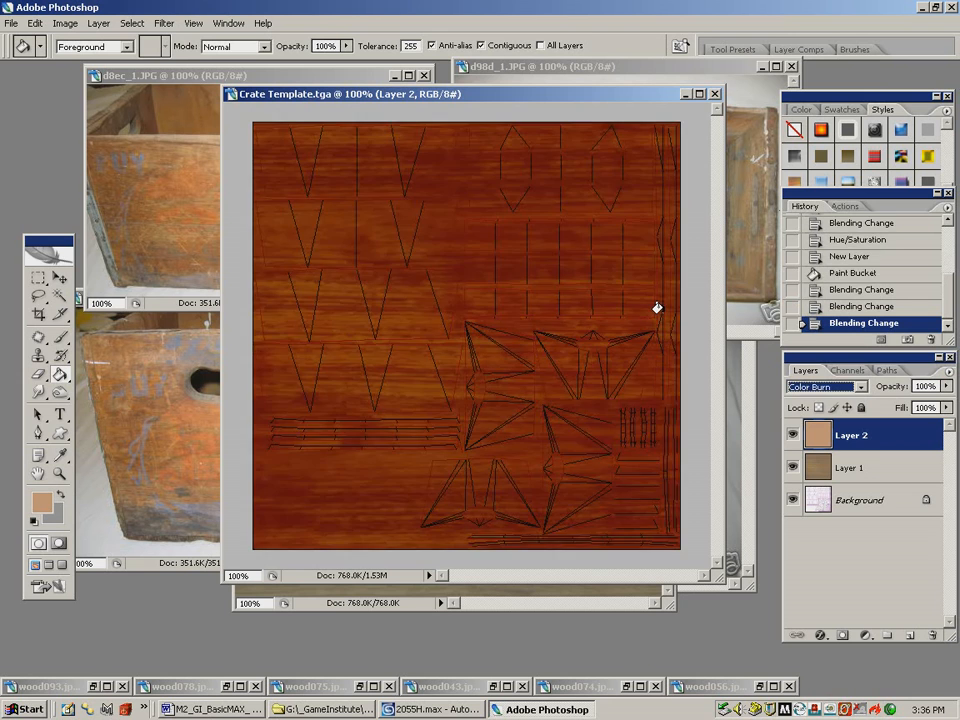
key(Down)
key(Down)
key(Down)
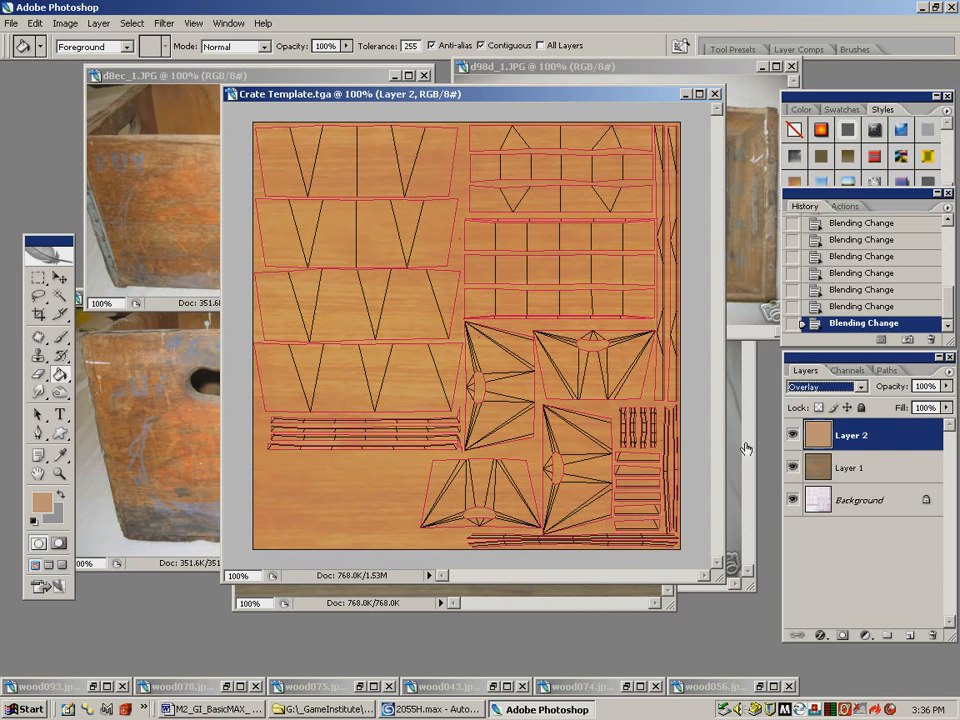
Strongly reduce the saturation of Layer 1, the wood texture, with Hue/Saturation
click(875, 468)
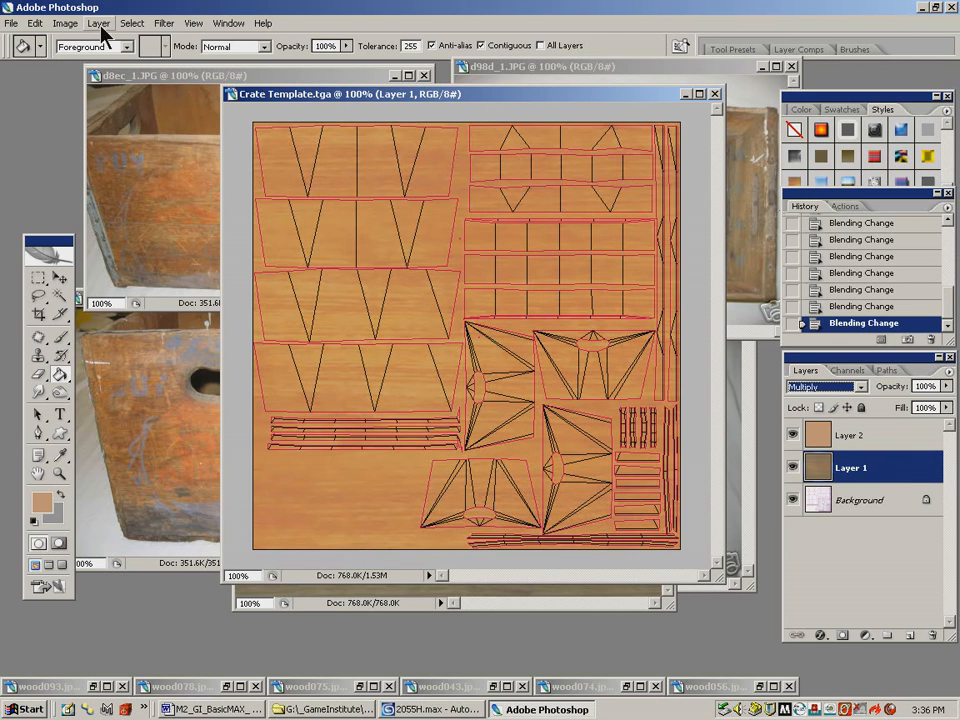
click(65, 23)
mouse_move(122, 62)
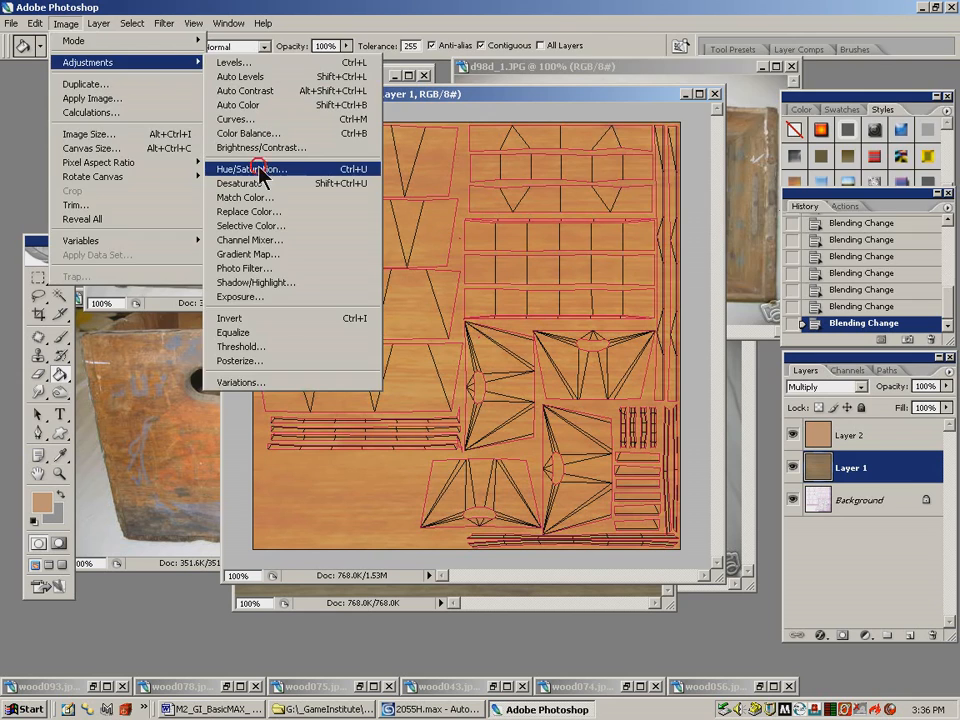
click(252, 169)
drag(750, 176, 681, 177)
click(912, 92)
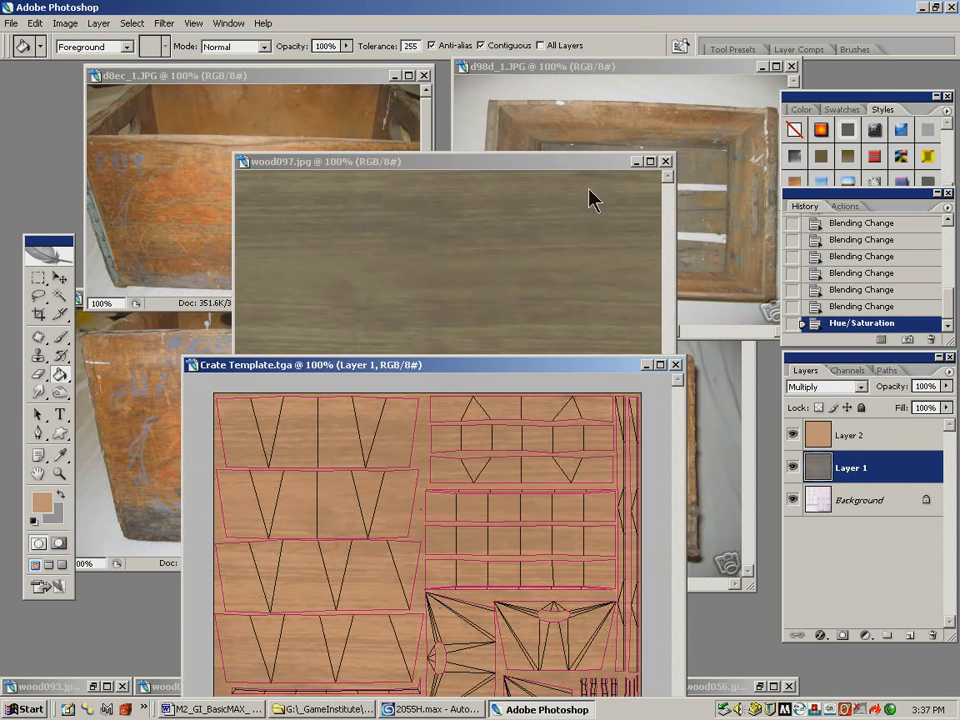
Close wood097.jpg and merge Layer 2 down into Layer 1 in Crate Template.tga
click(667, 161)
drag(556, 373, 634, 93)
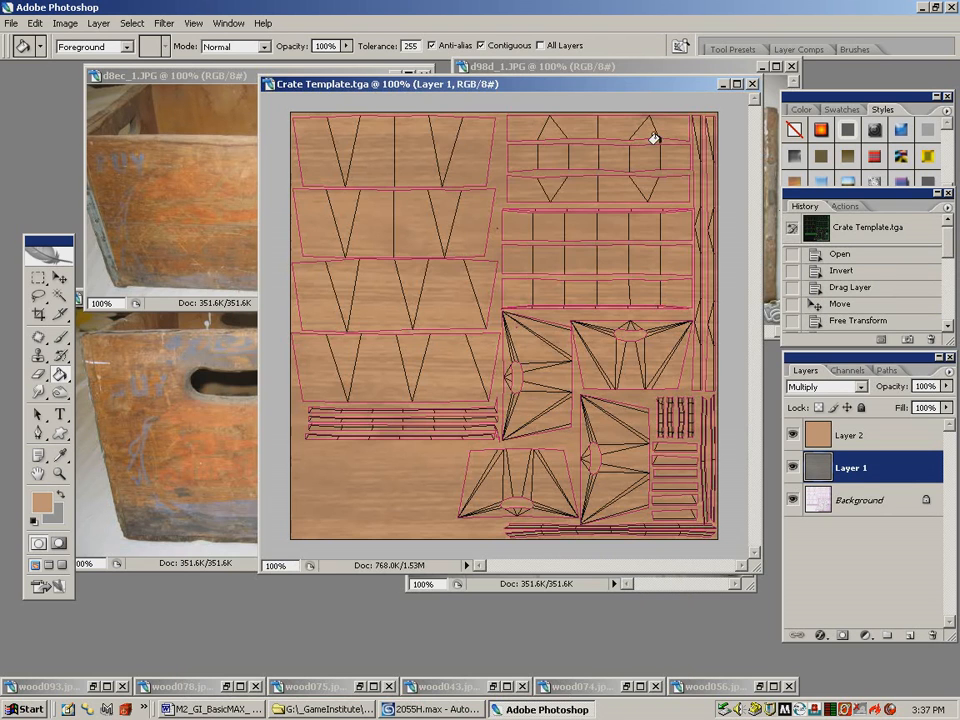
click(852, 440)
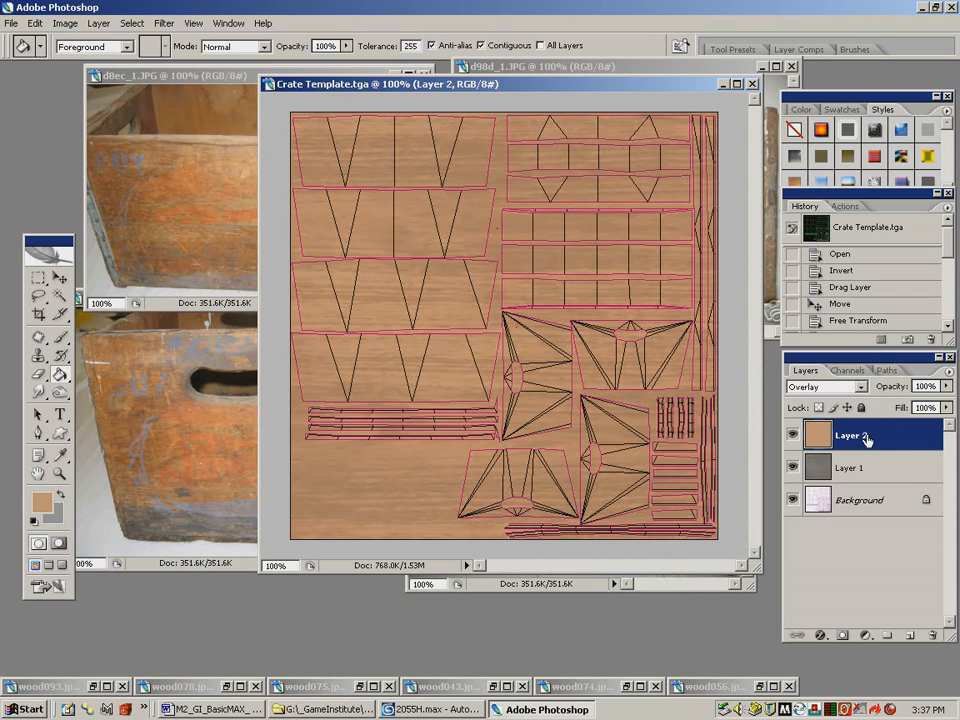
click(950, 372)
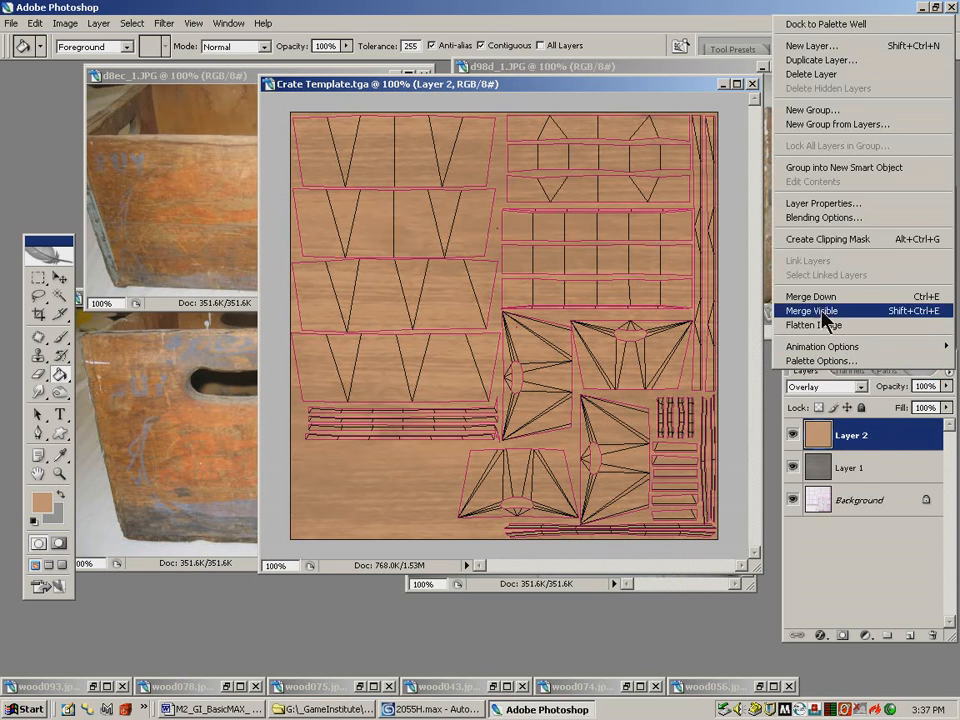
click(760, 295)
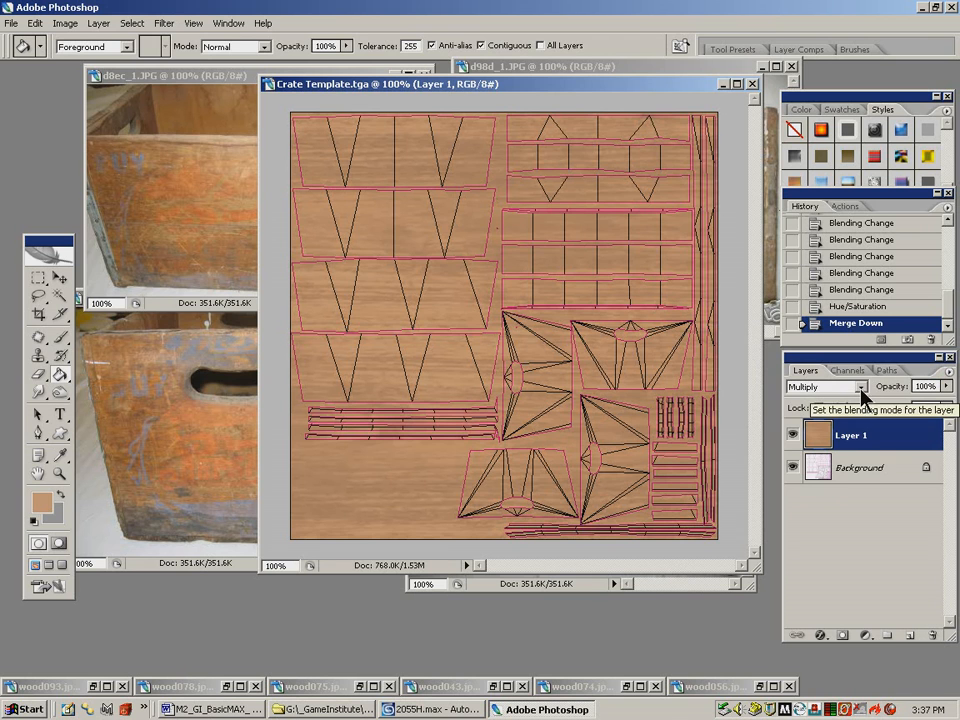
Adjust the merged wood layer's Hue/Saturation to hue +4 and saturation -13
drag(396, 86, 356, 123)
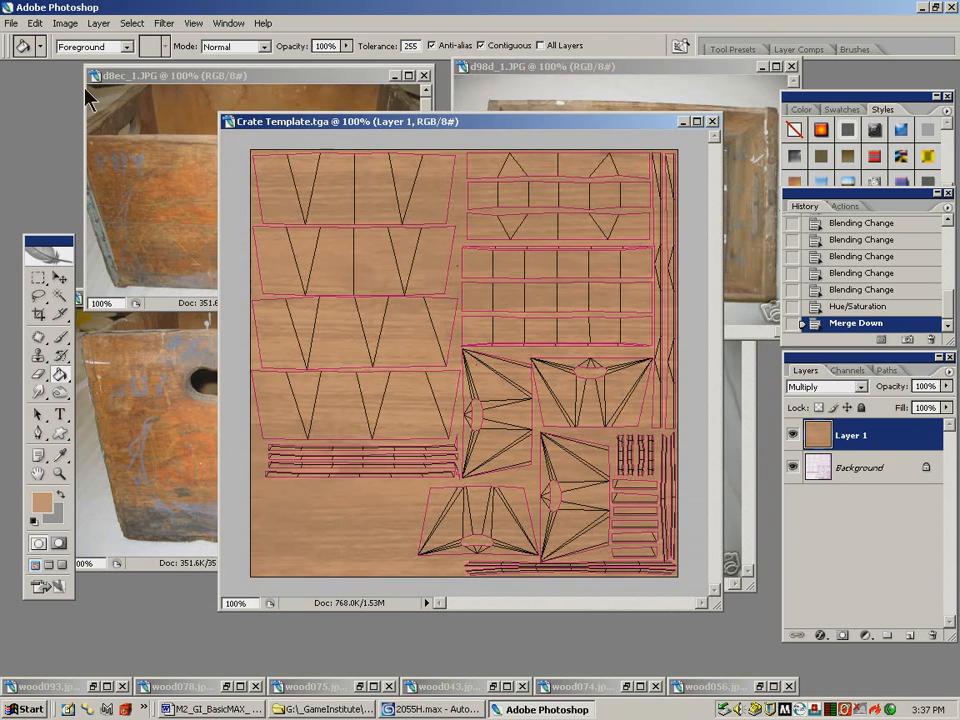
click(66, 23)
mouse_move(180, 62)
click(268, 176)
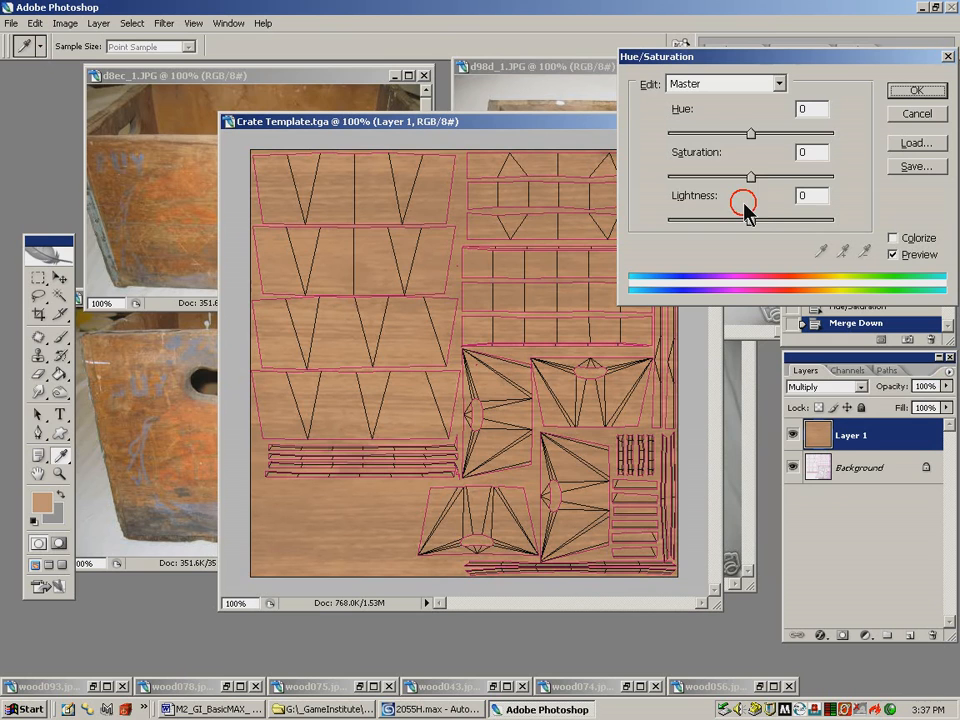
drag(751, 177, 741, 180)
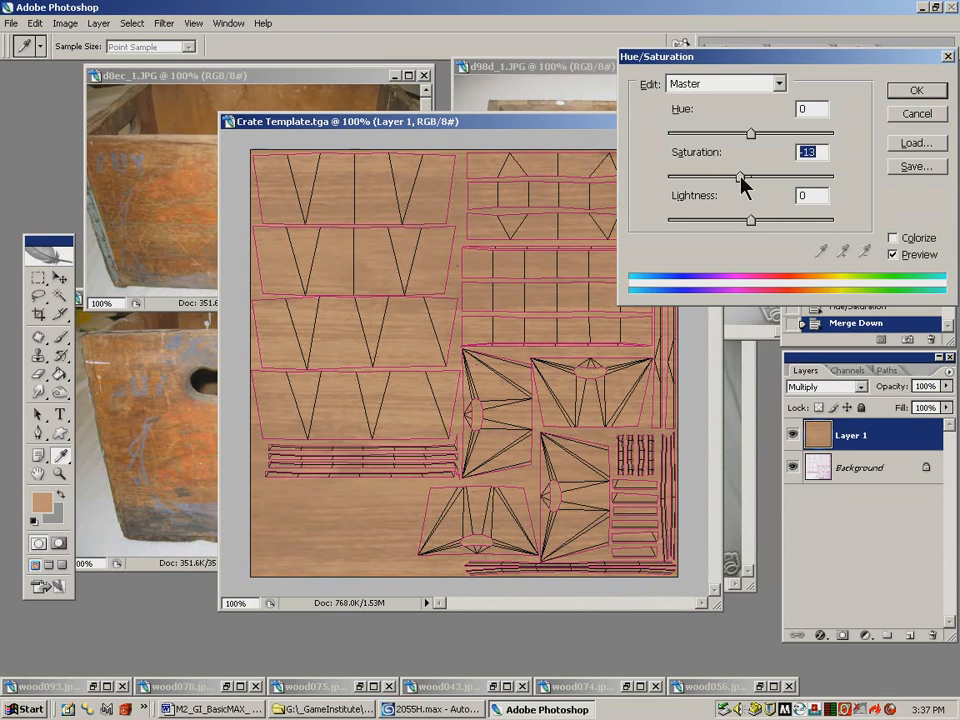
drag(749, 131, 755, 134)
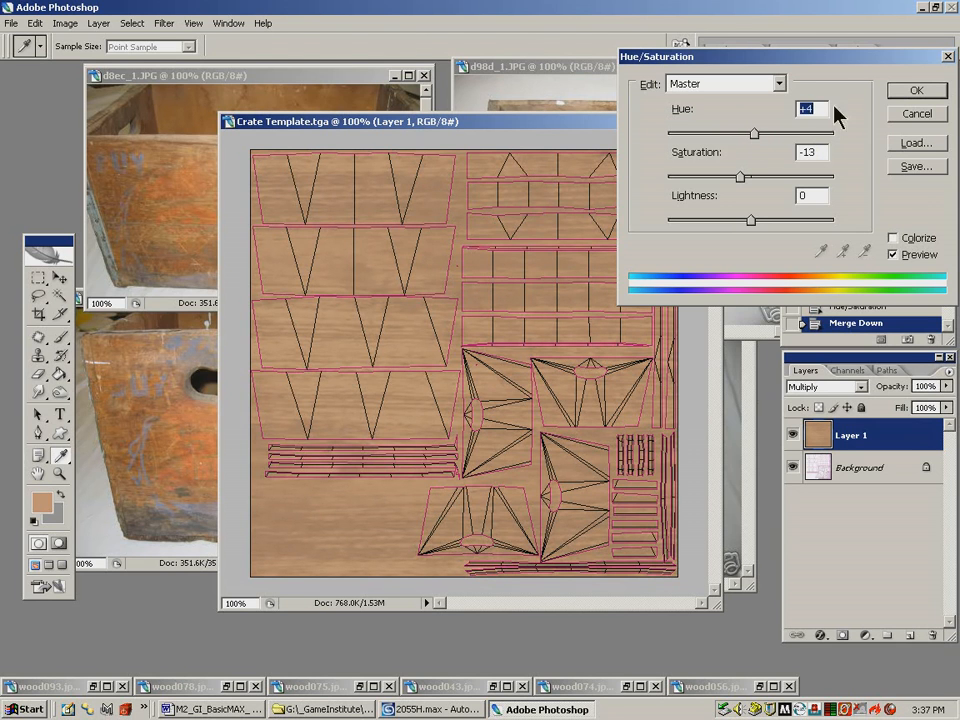
click(903, 92)
Move the Crate Template.tga window down to uncover the crate photos and bring d8ec_1.JPG to the front
drag(530, 127, 550, 208)
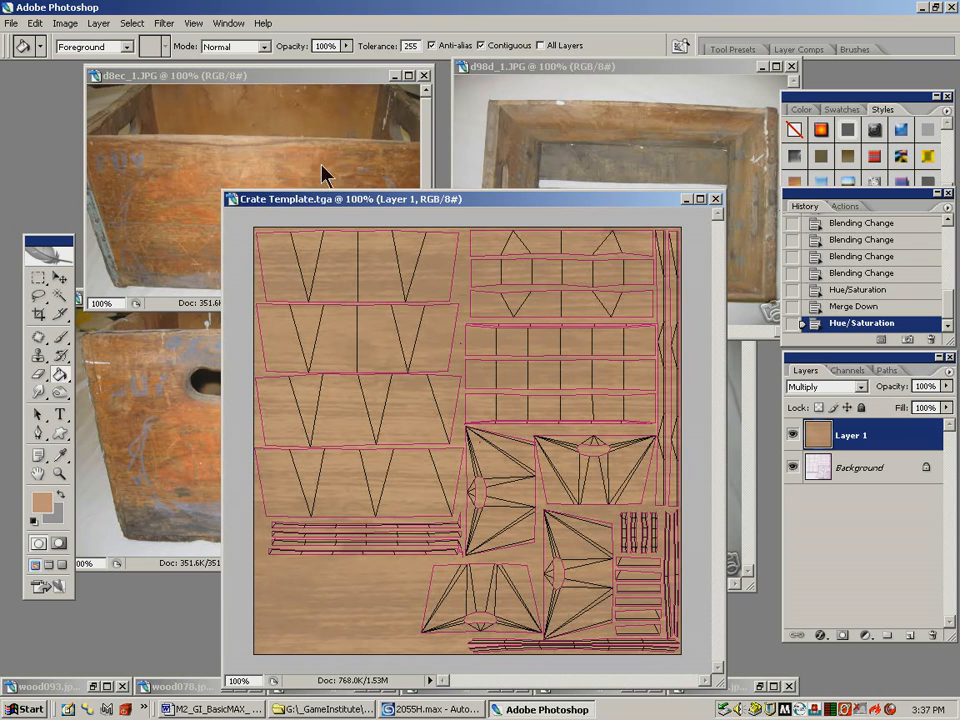
drag(299, 202, 264, 228)
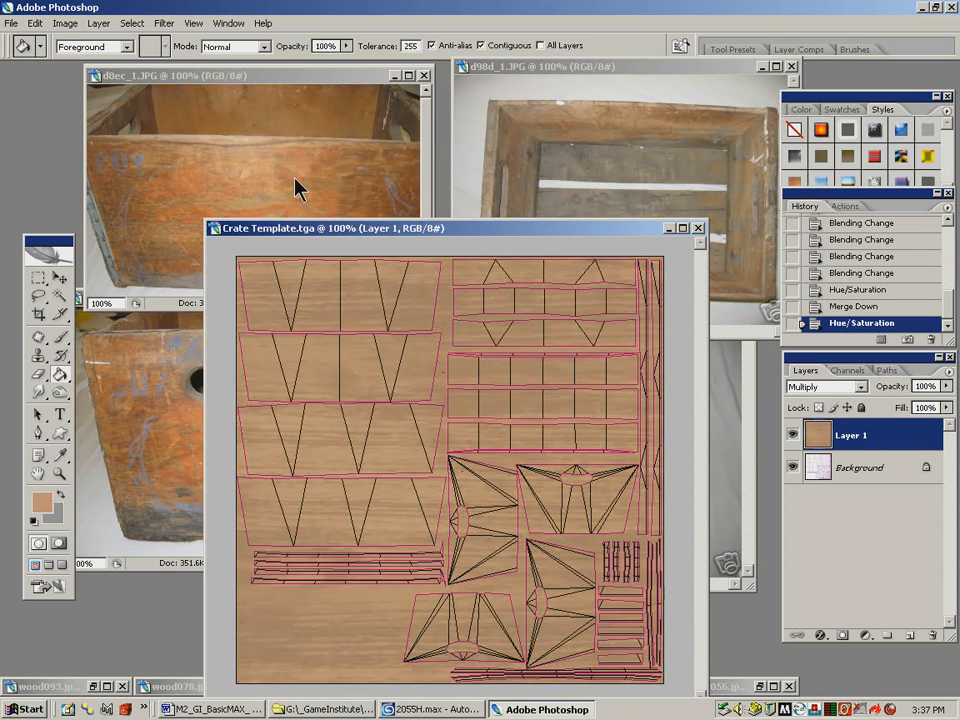
click(294, 161)
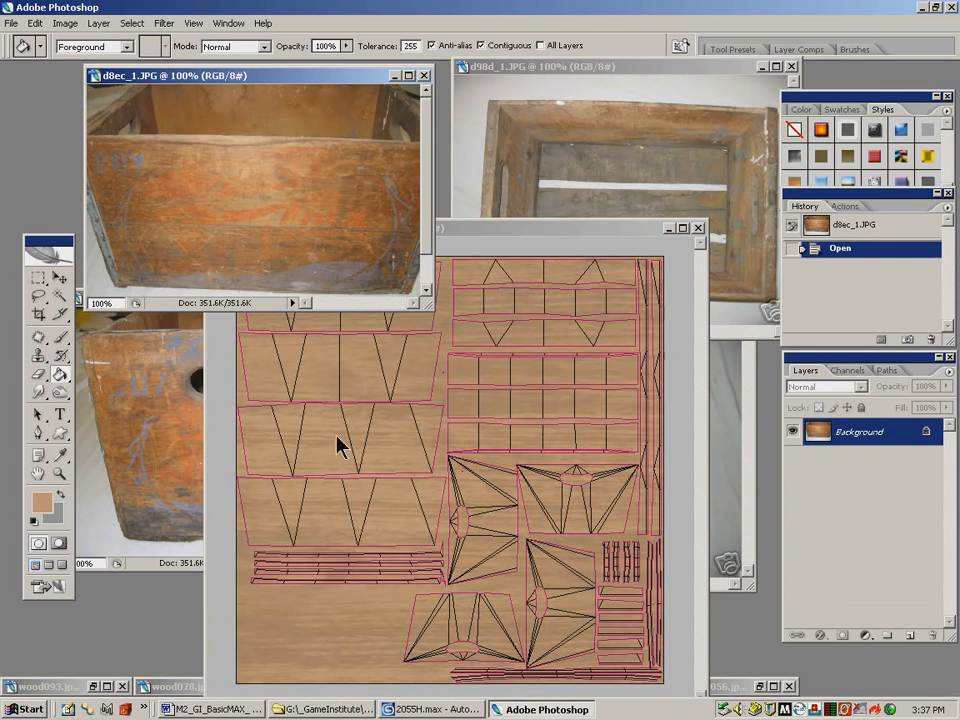
Outline the crate's end face in d8a5_1.JPG with the Polygonal Lasso, following its four corners
click(476, 231)
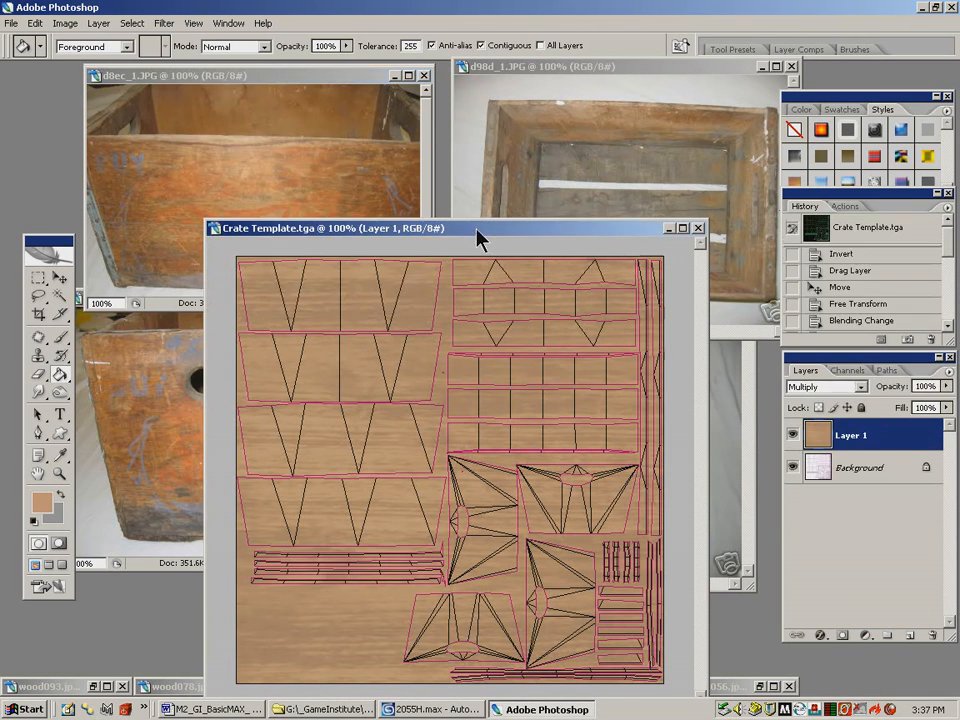
click(313, 78)
click(193, 370)
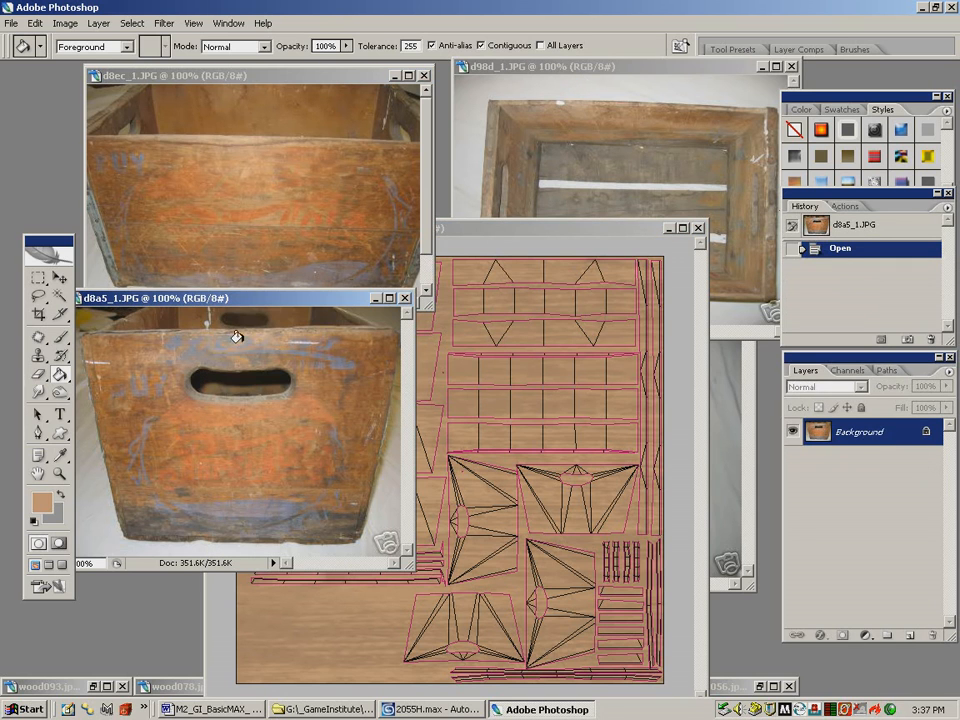
drag(40, 294, 85, 313)
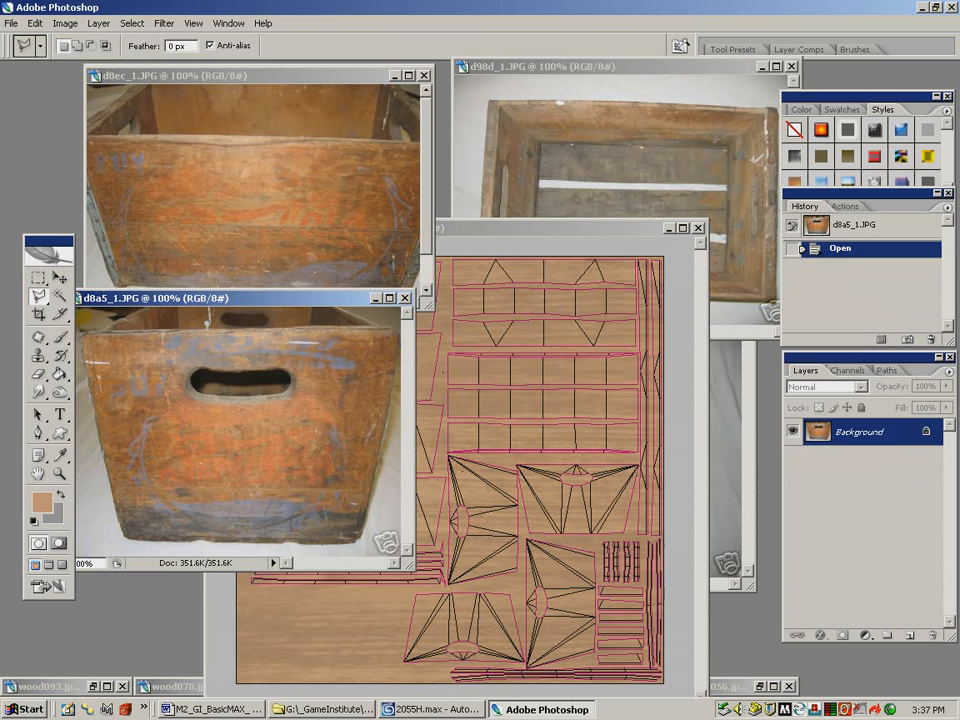
click(80, 327)
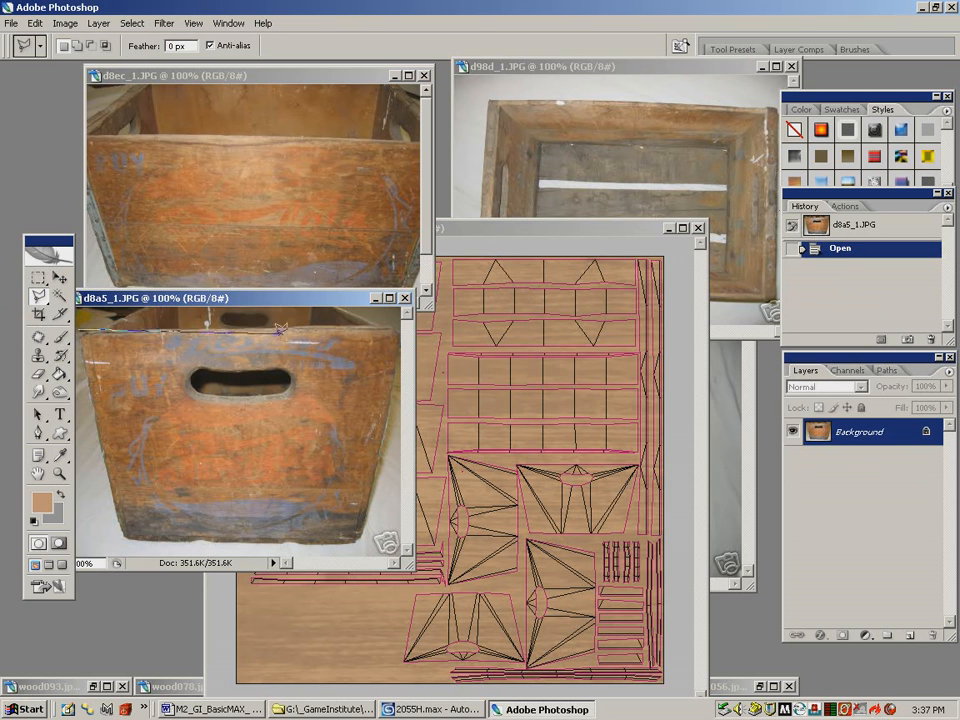
click(400, 323)
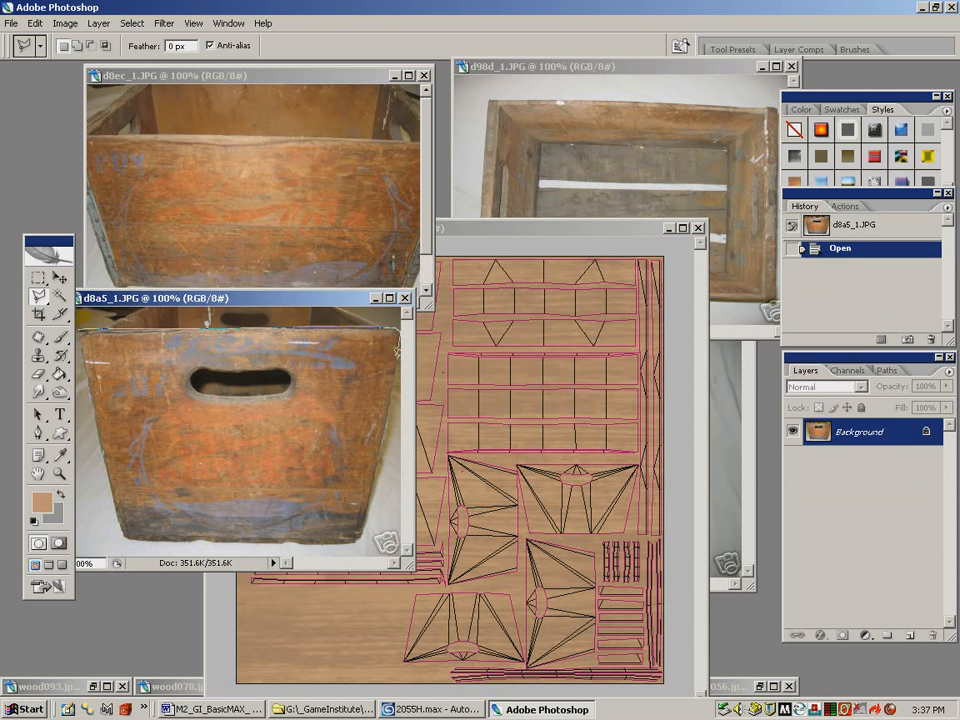
click(363, 528)
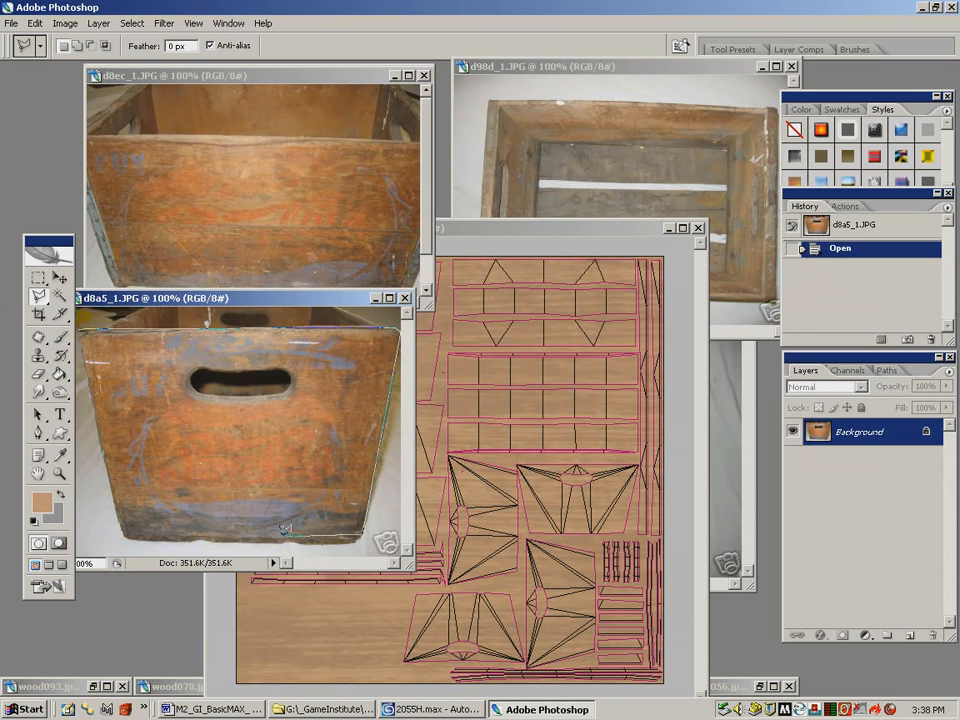
click(122, 536)
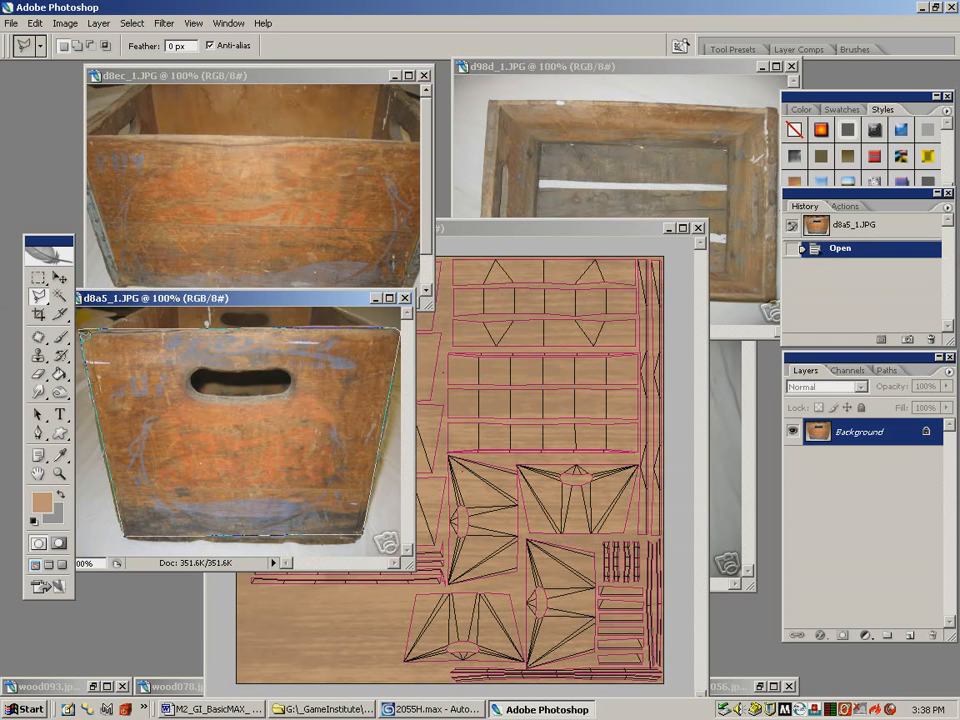
click(81, 320)
Copy the selected end face into Crate Template.tga as a new layer and move the template window up
click(35, 22)
click(57, 128)
click(520, 228)
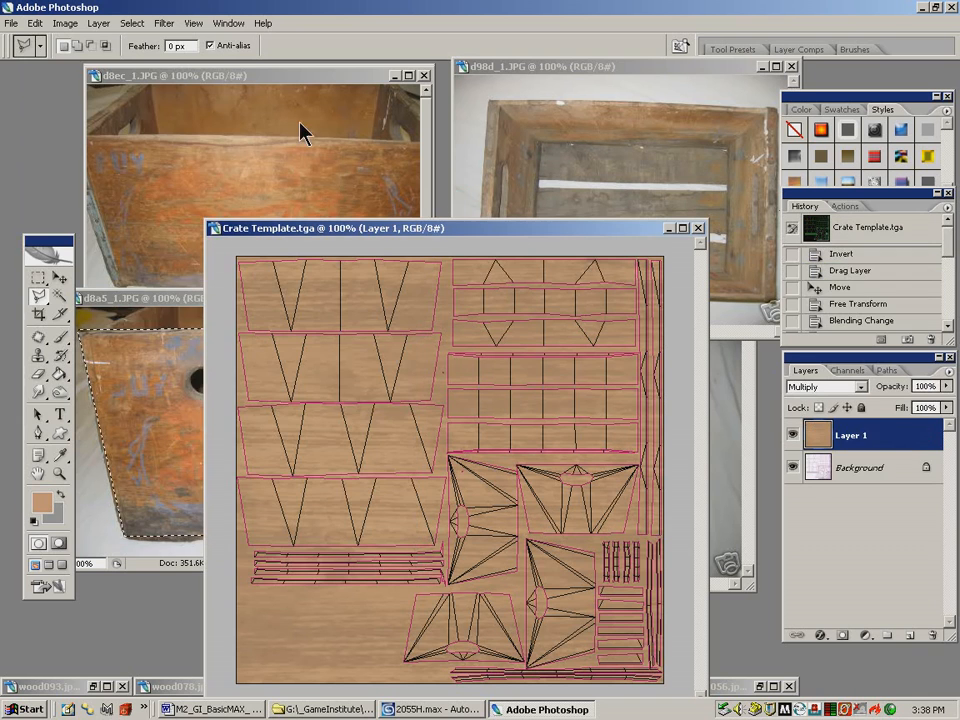
click(35, 22)
click(64, 155)
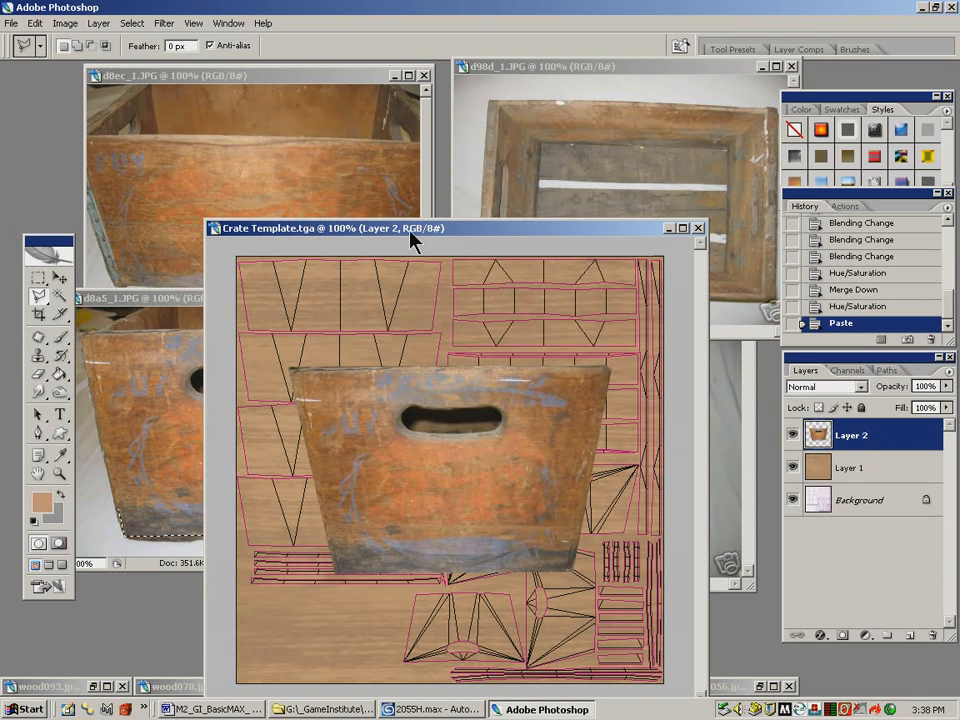
drag(412, 230, 405, 138)
Scale Layer 2 to about 39.2% width and 33.8% height over the upright end-panel UV piece with the handle hole
click(35, 22)
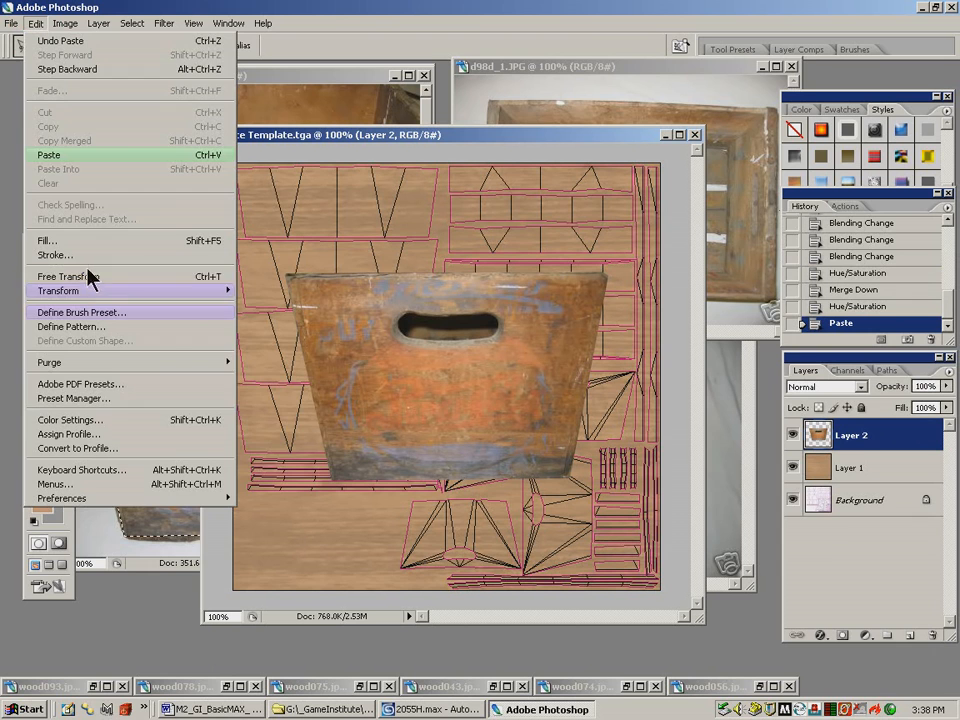
mouse_move(110, 290)
click(280, 316)
drag(289, 271, 543, 412)
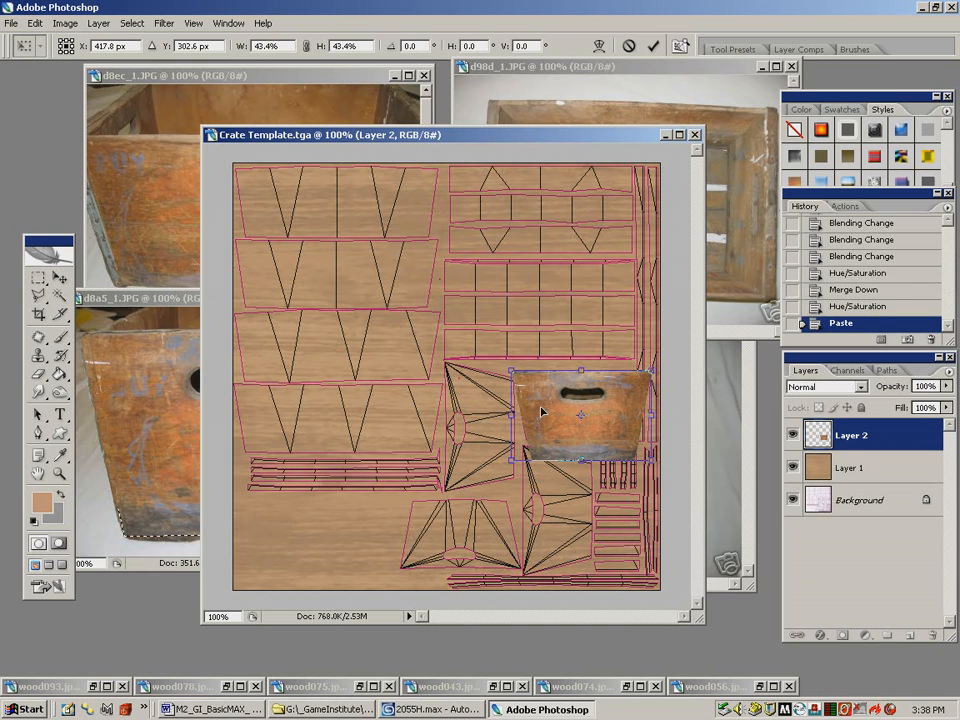
shift+drag(654, 461, 635, 407)
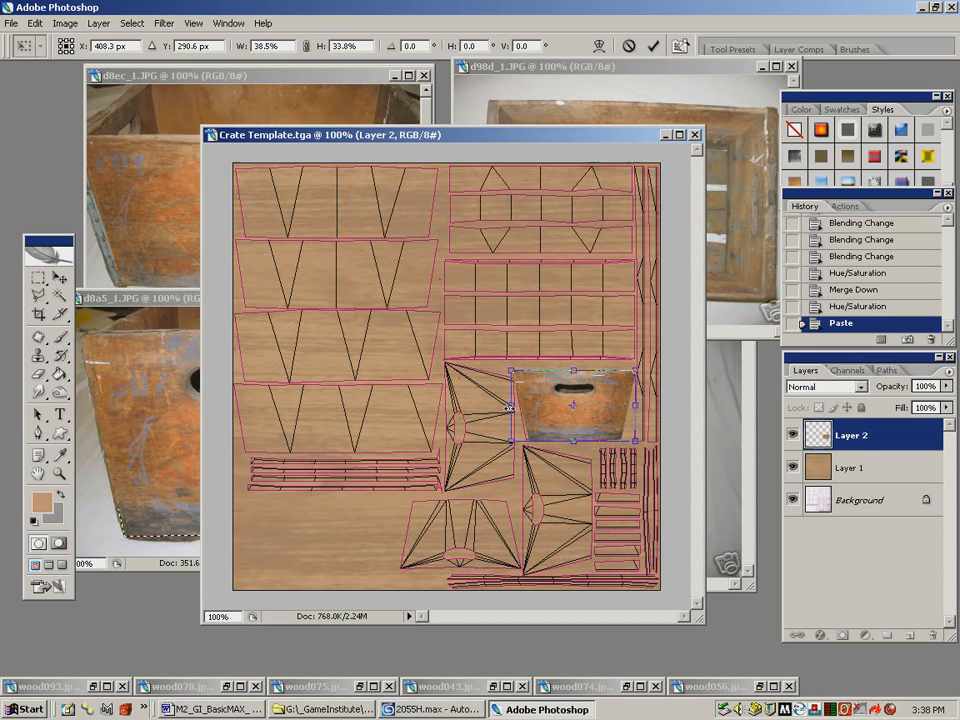
drag(510, 408, 507, 408)
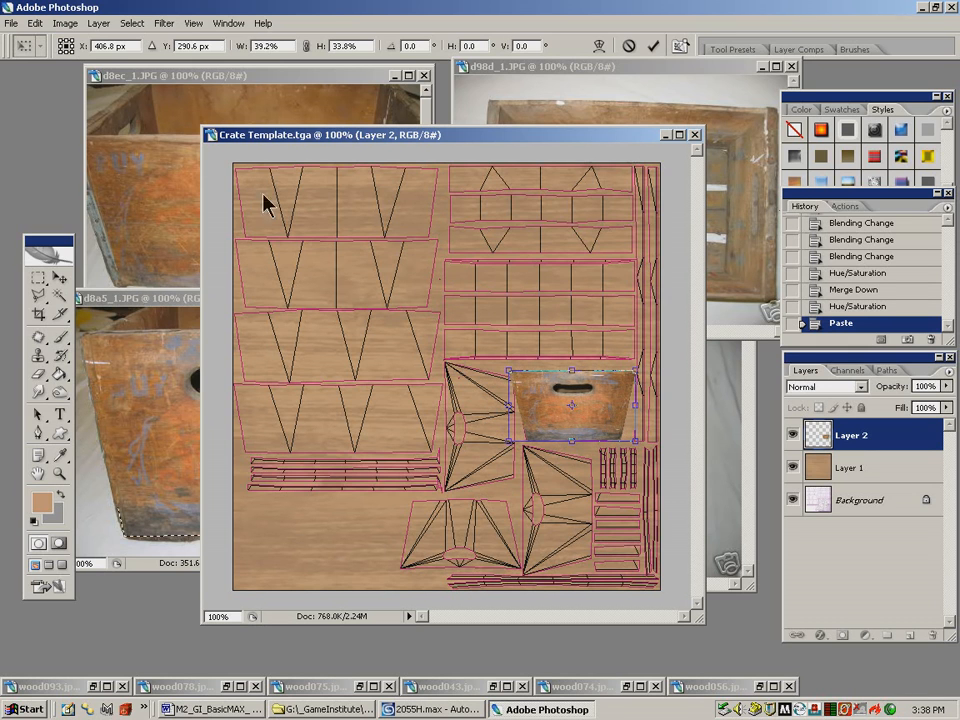
Distort Layer 2's left corners slightly to fit the end-panel UV outline and apply the transform
click(35, 22)
mouse_move(89, 292)
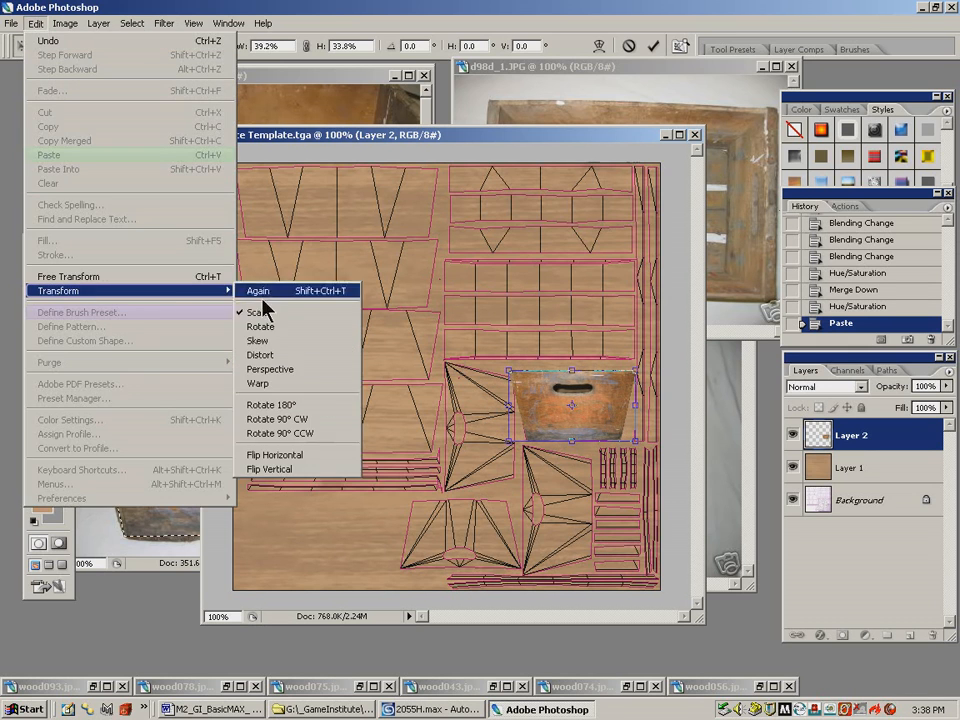
click(300, 356)
drag(510, 372, 511, 371)
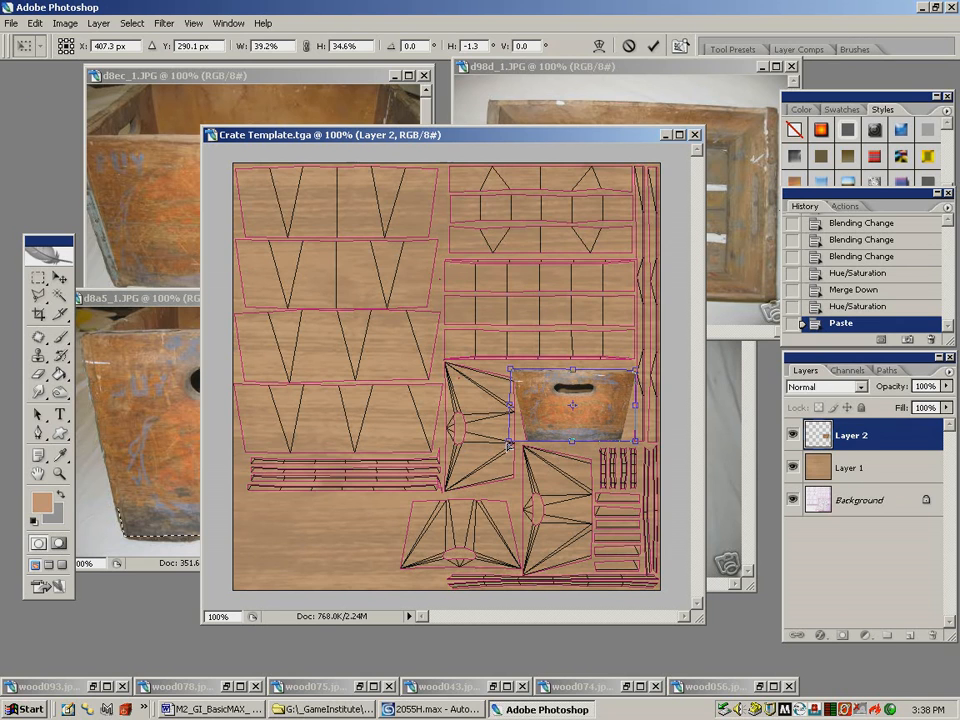
drag(508, 443, 507, 444)
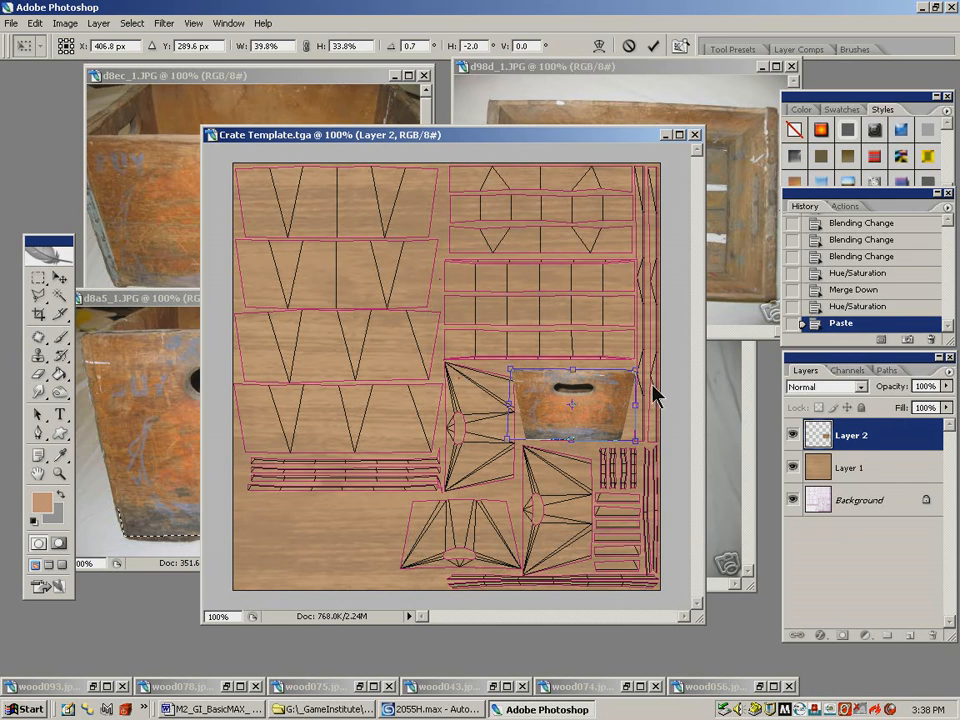
key(Return)
Move the Crate Template.tga window down and bring d939_1.JPG forward, placing it above the template
key(l)
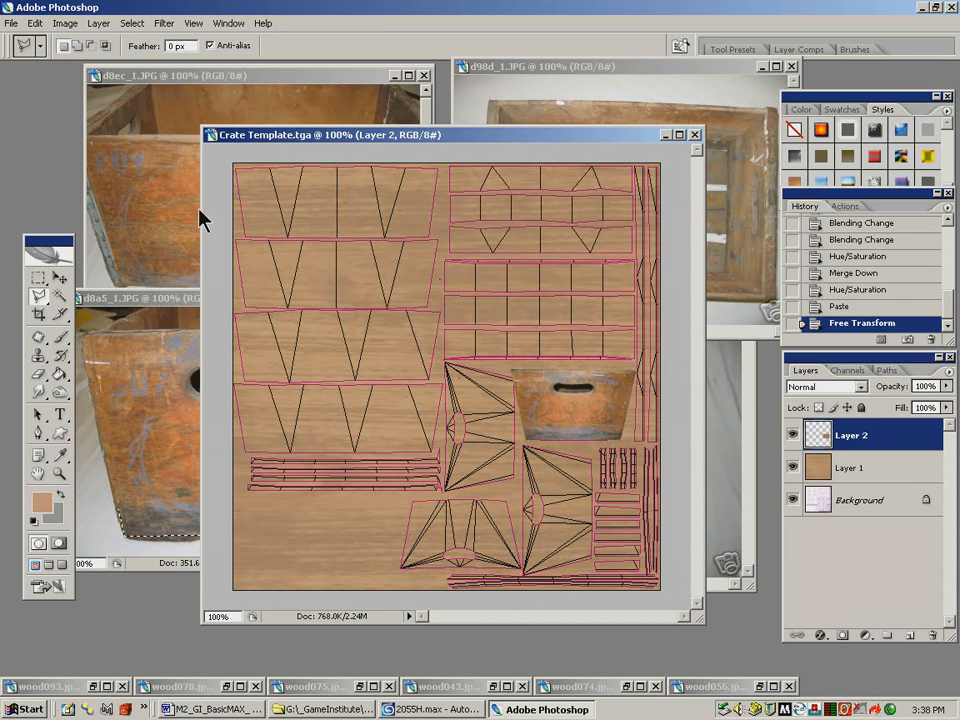
click(165, 183)
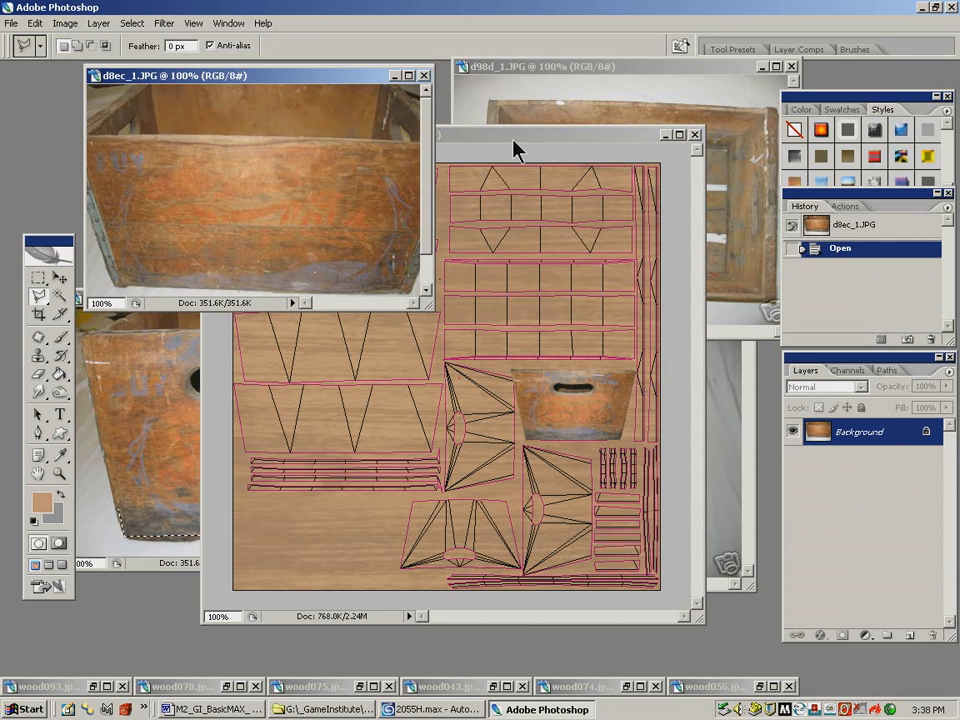
click(443, 133)
drag(430, 128, 423, 467)
click(664, 396)
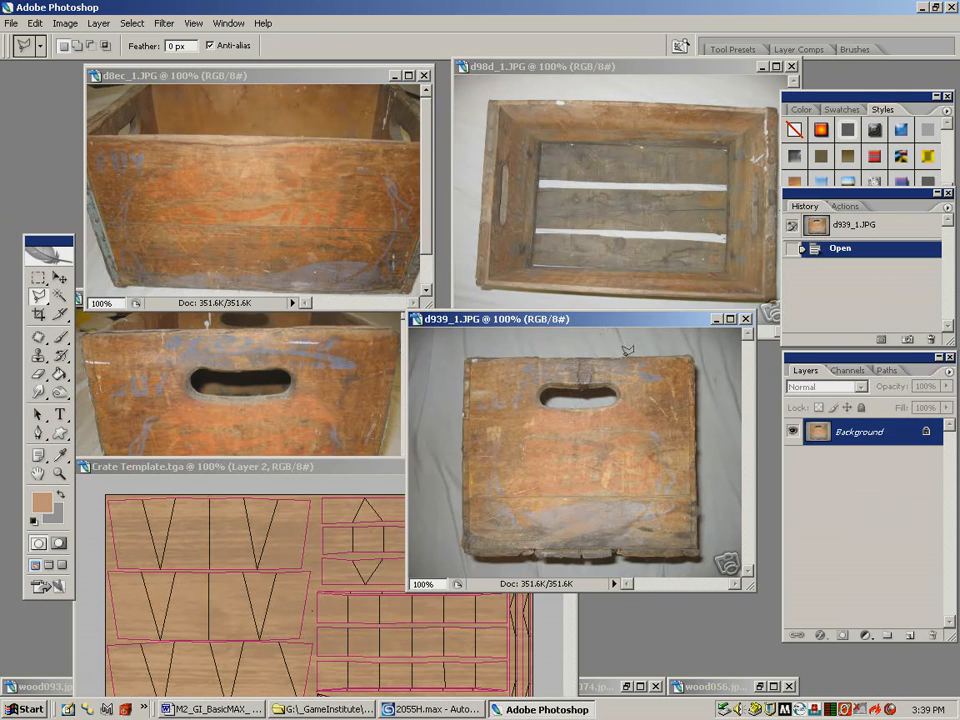
drag(579, 320, 512, 125)
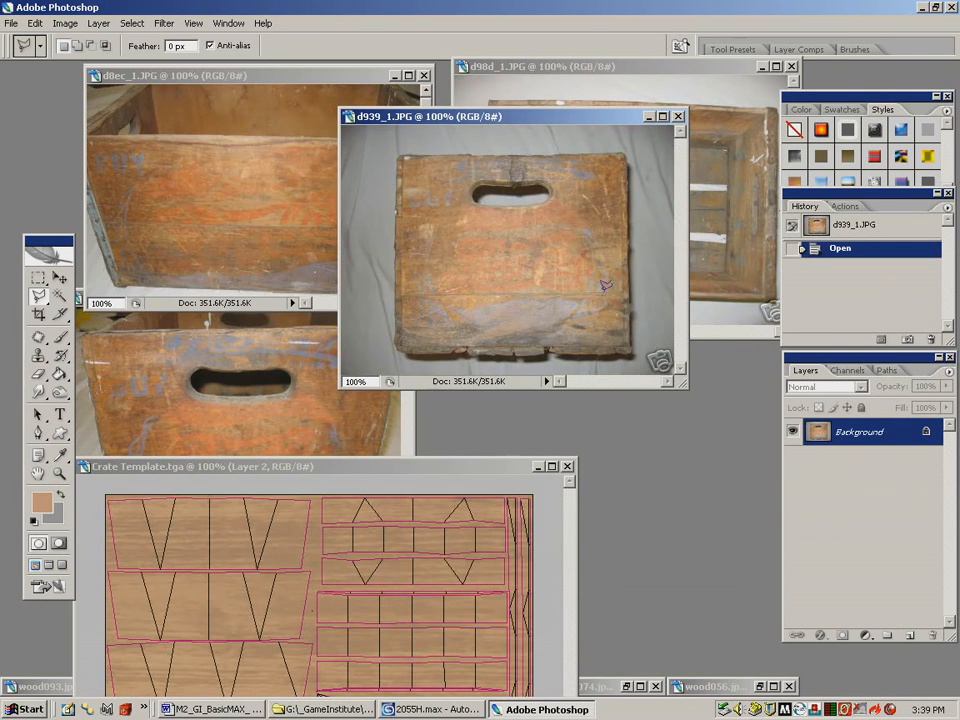
Outline the crate's end face in d939_1.JPG with the Polygonal Lasso, leaving out the ragged bottom edge
click(405, 338)
click(401, 155)
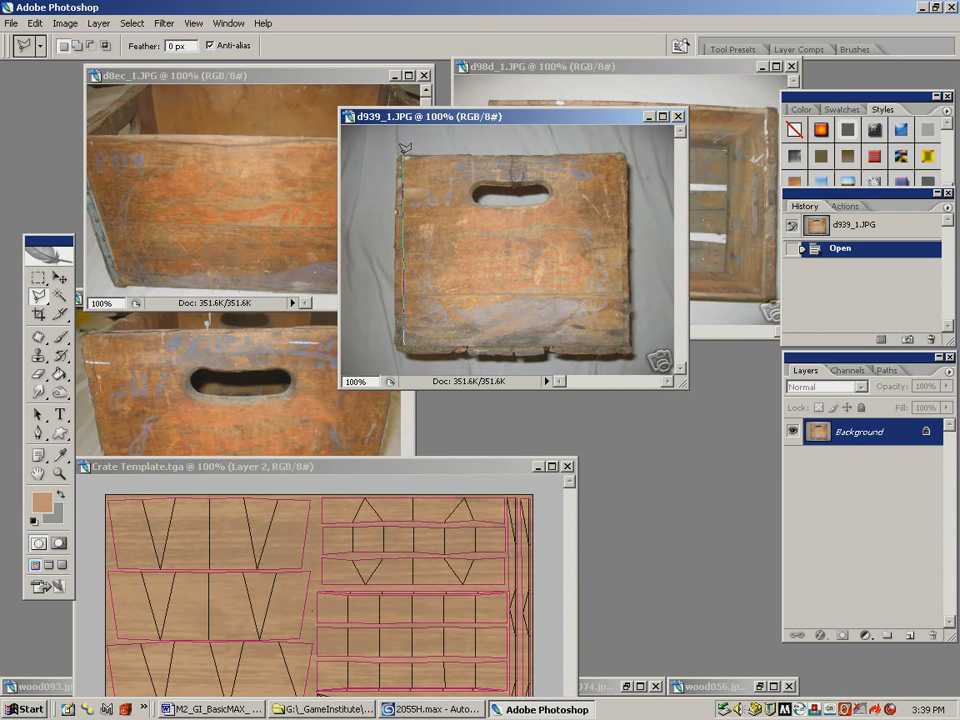
click(627, 153)
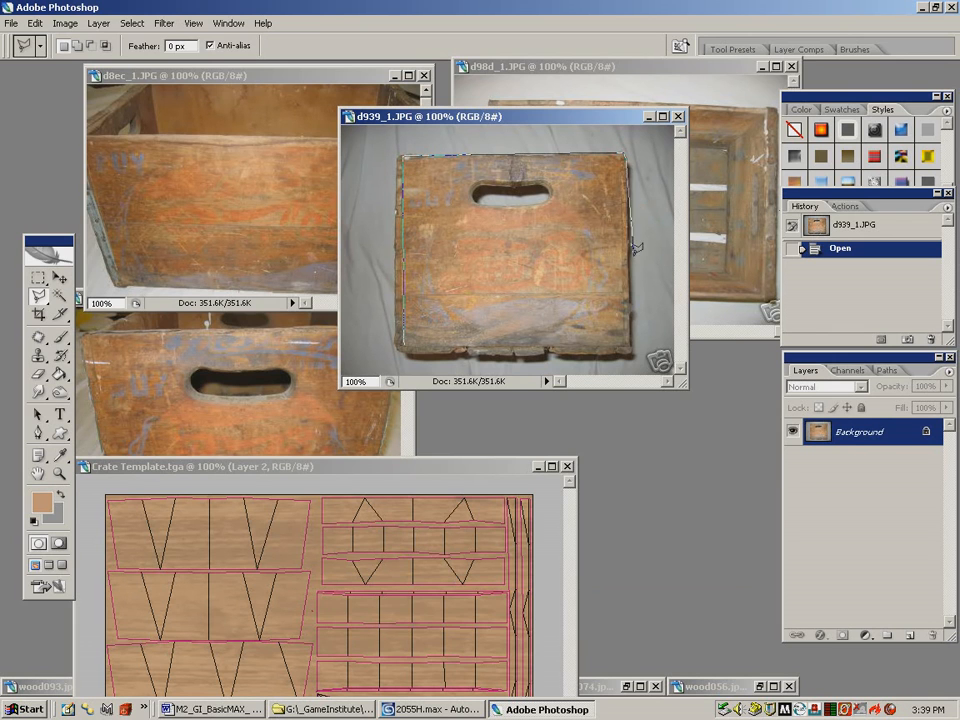
click(630, 347)
click(404, 344)
Copy the selected d939_1.JPG face, move the Crate Template.tga window back up and paste the face as a new layer
click(30, 23)
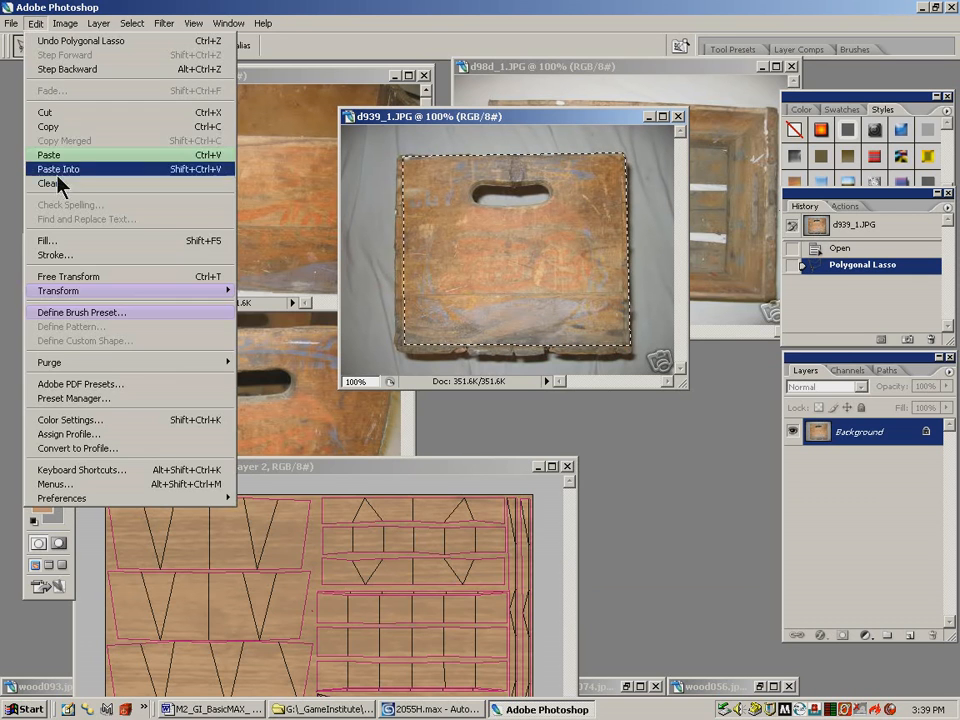
click(30, 126)
drag(333, 475, 411, 138)
click(34, 23)
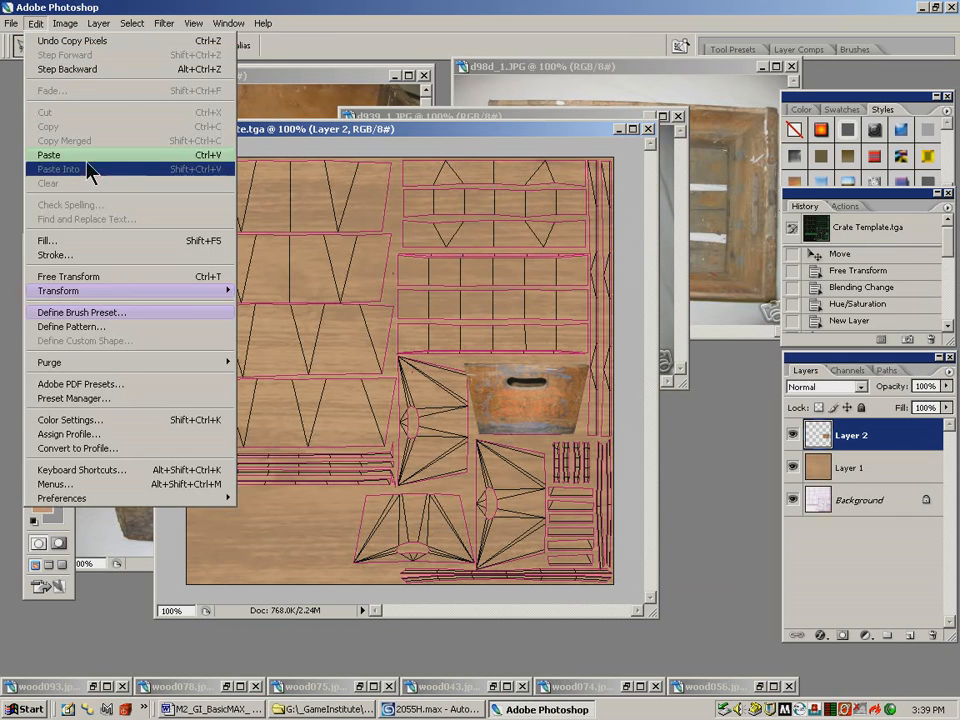
click(75, 144)
Scale Layer 3 proportionally to less than half size near the template's lowest end-panel UV piece and apply it
click(35, 23)
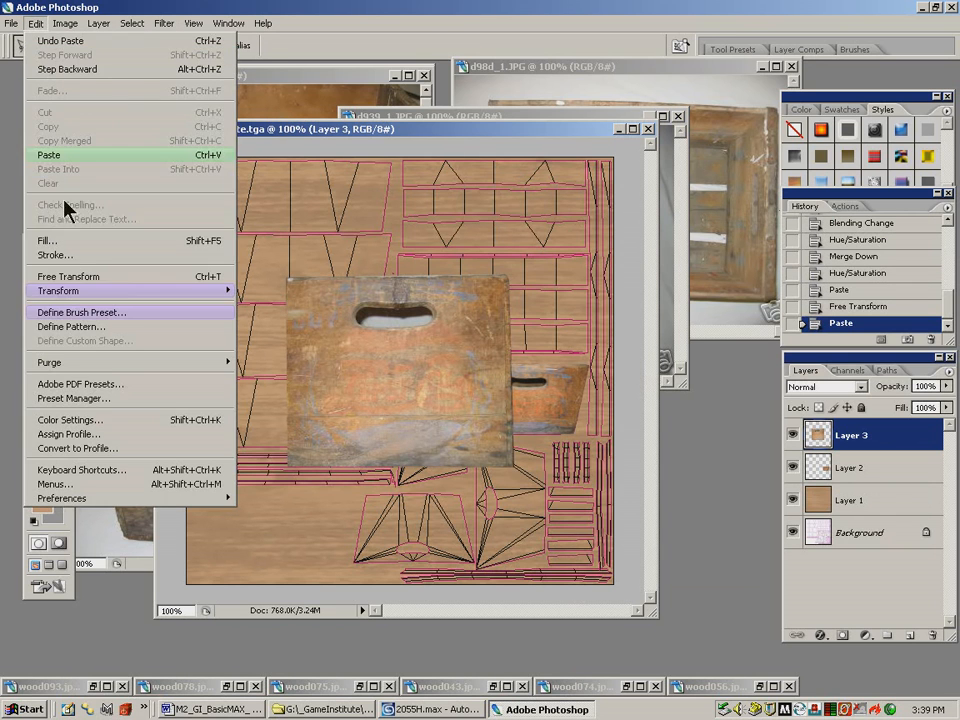
mouse_move(150, 290)
click(258, 312)
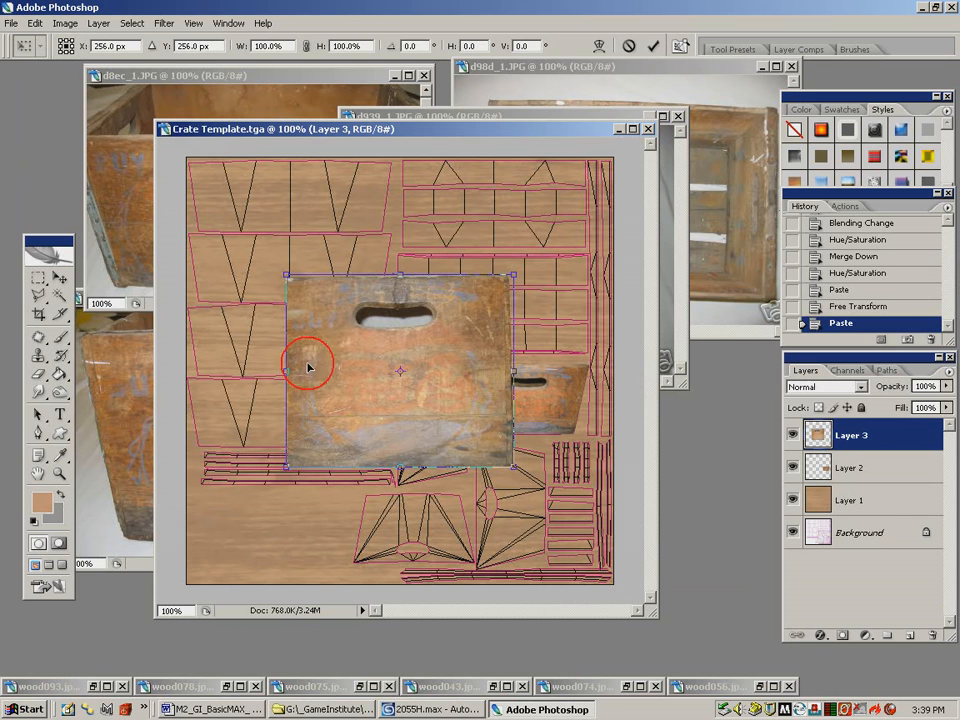
shift+drag(295, 282, 396, 488)
key(Return)
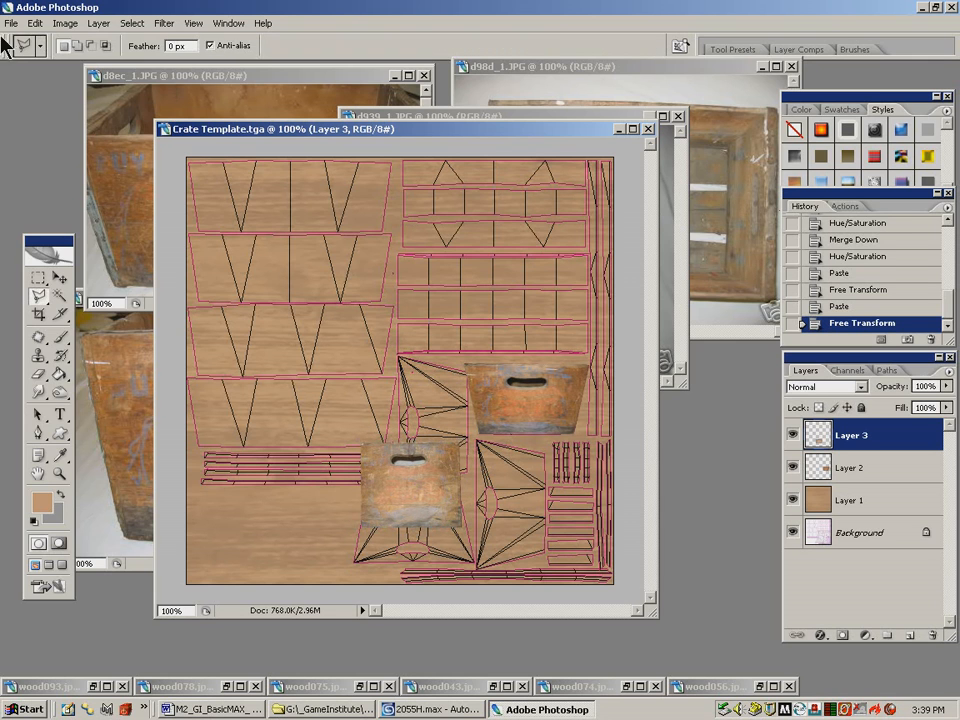
Rotate Layer 3 by 180° and move it down over the lowest end-panel UV piece
click(35, 23)
mouse_move(89, 299)
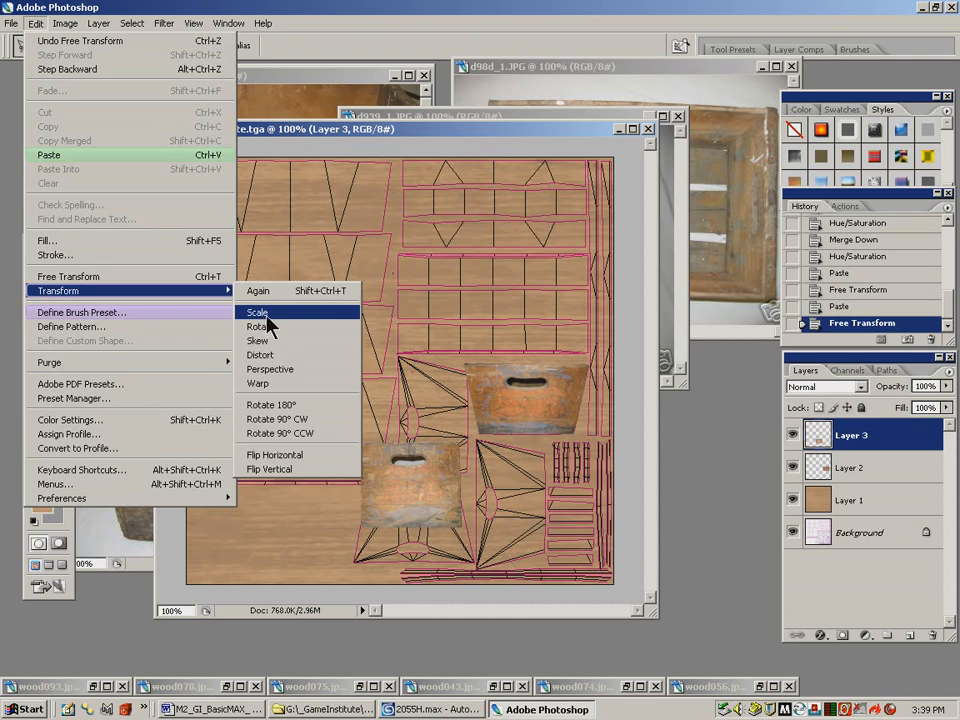
click(296, 405)
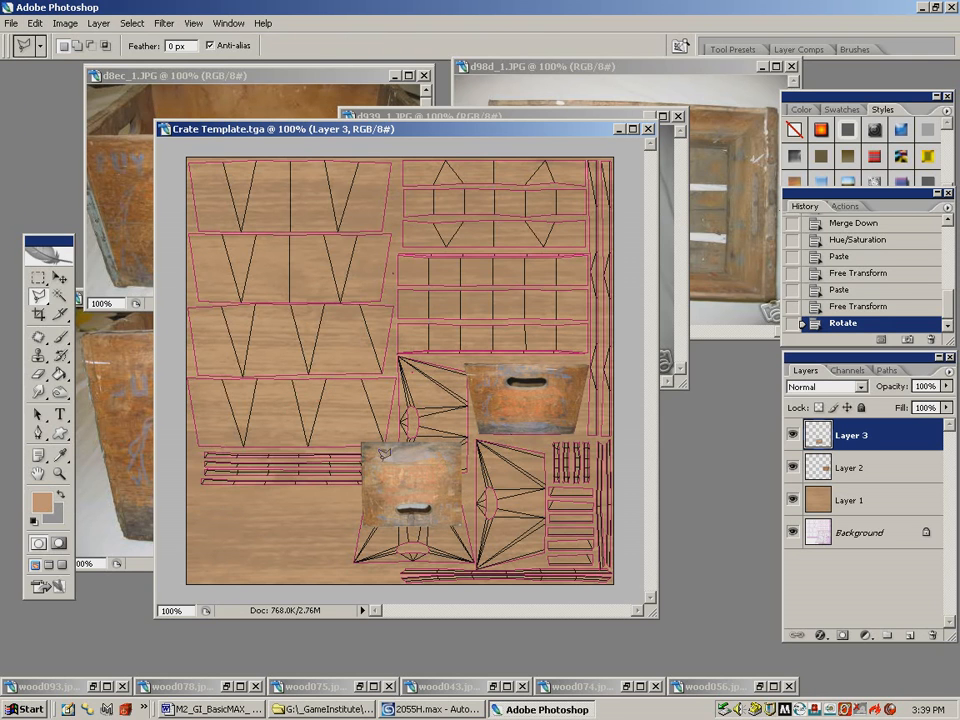
click(60, 278)
drag(428, 494, 433, 530)
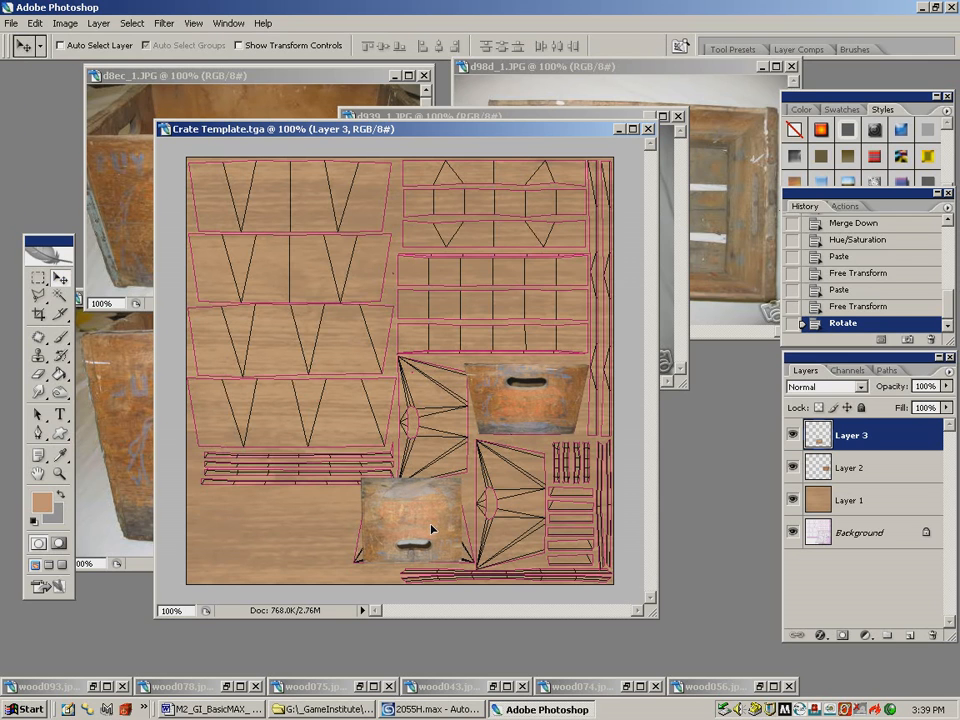
Skew Layer 3 by its corners, lowering the upper edge and widening the lower edge to fit the lowest end-panel UV piece, and apply it
click(33, 24)
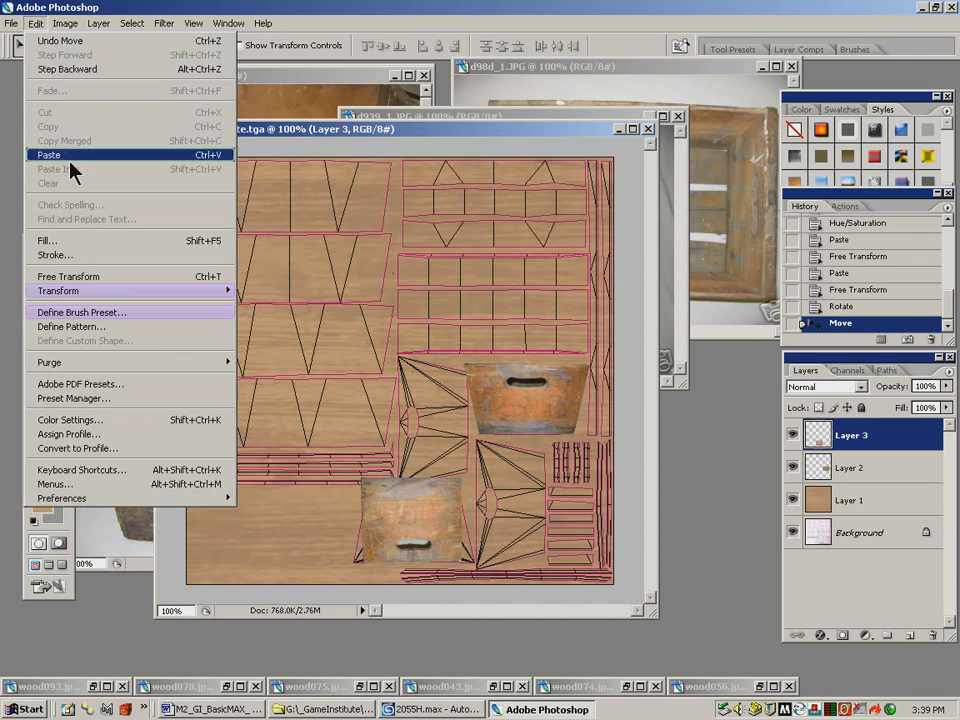
mouse_move(60, 290)
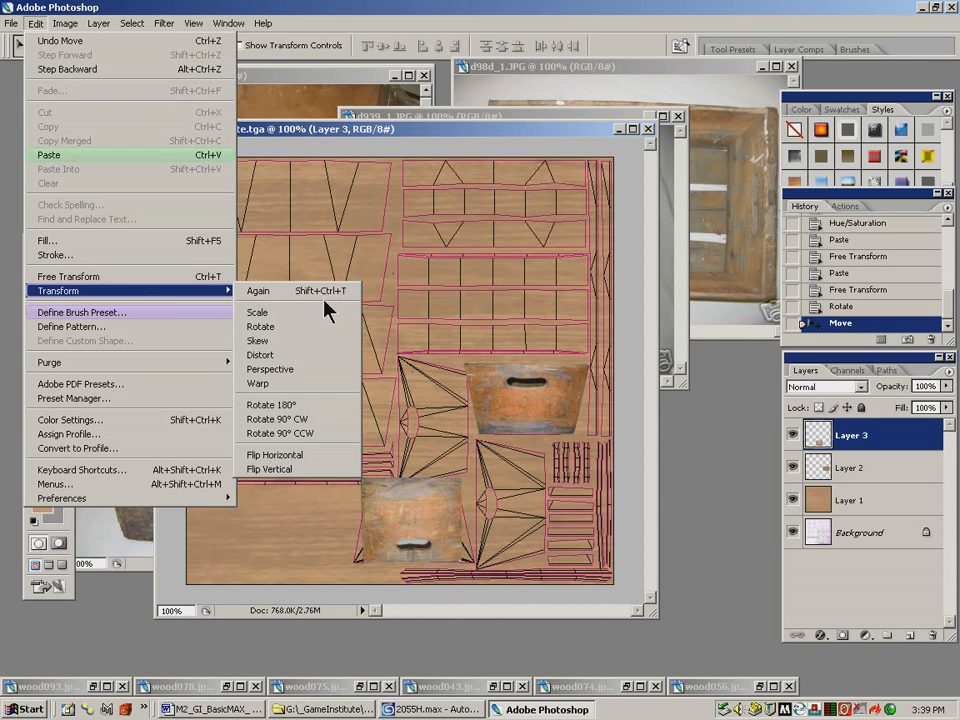
click(280, 340)
drag(364, 486, 370, 498)
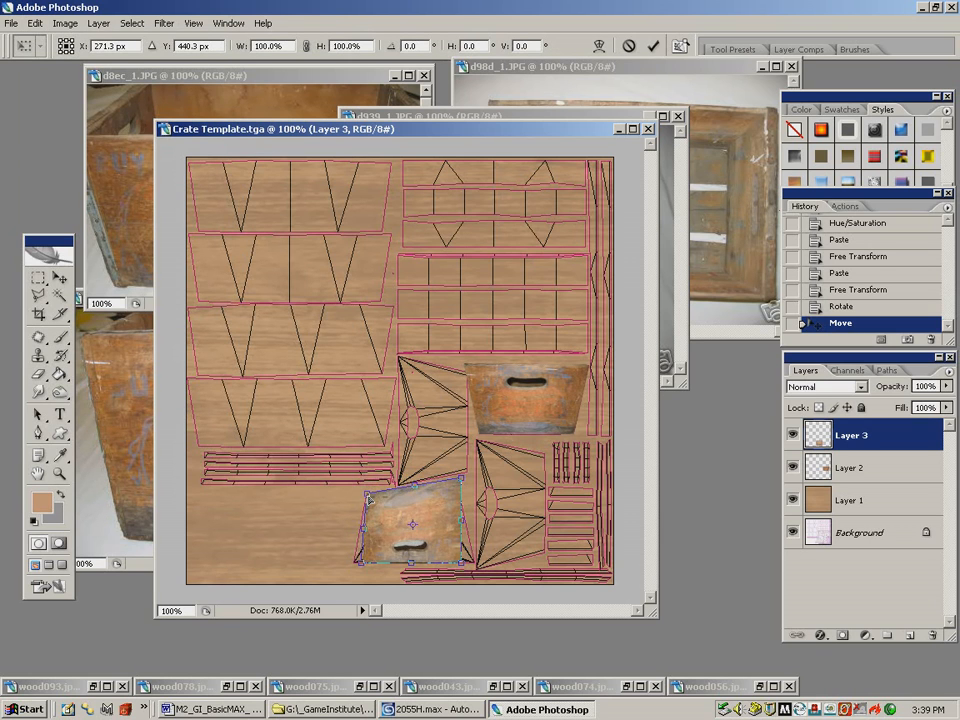
drag(461, 479, 462, 498)
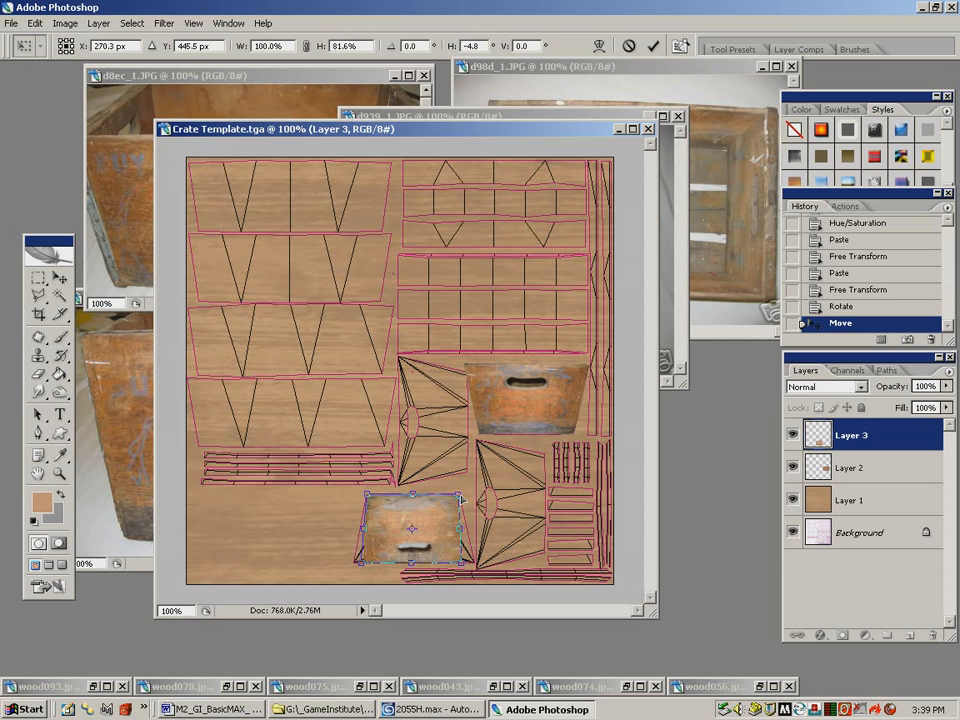
mouse_move(461, 562)
mouse_down()
mouse_move(476, 567)
mouse_move(455, 566)
mouse_move(464, 561)
mouse_up()
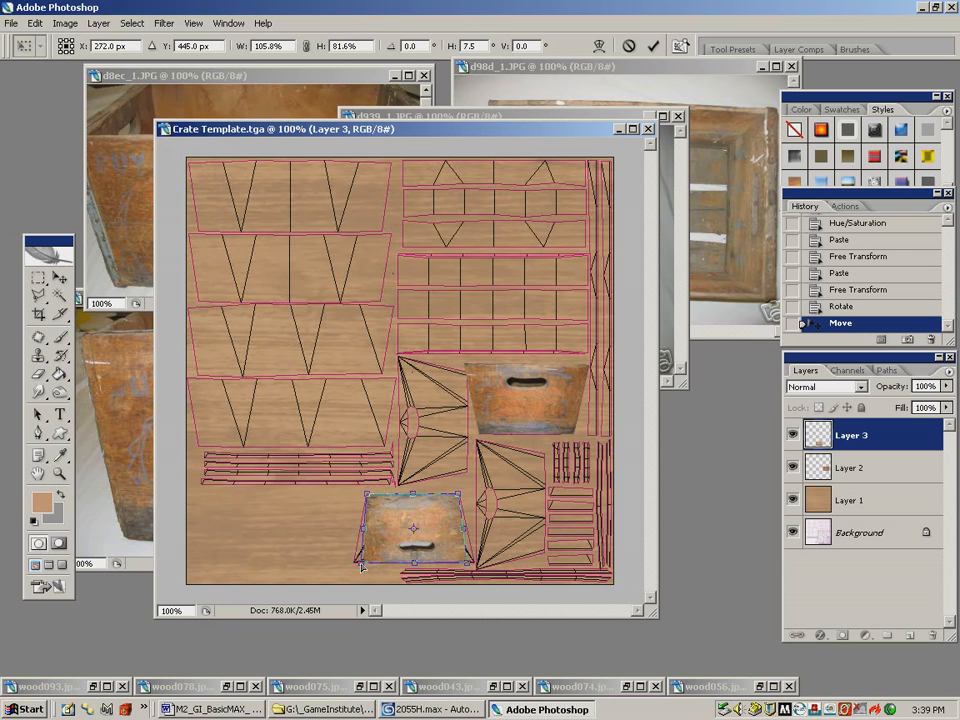
drag(361, 567, 352, 566)
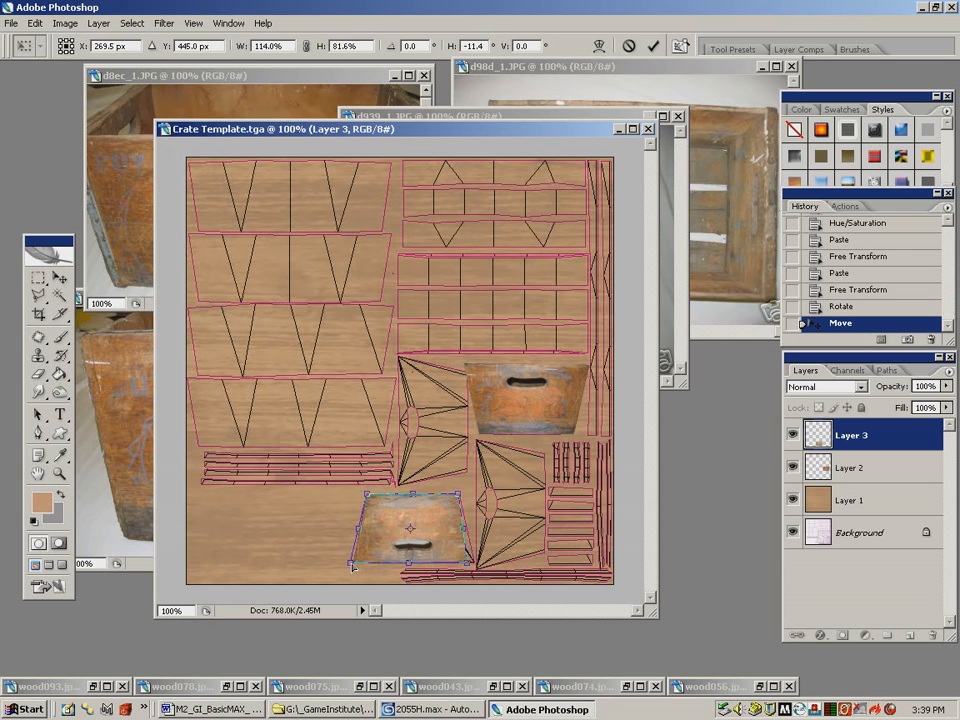
drag(467, 565, 476, 567)
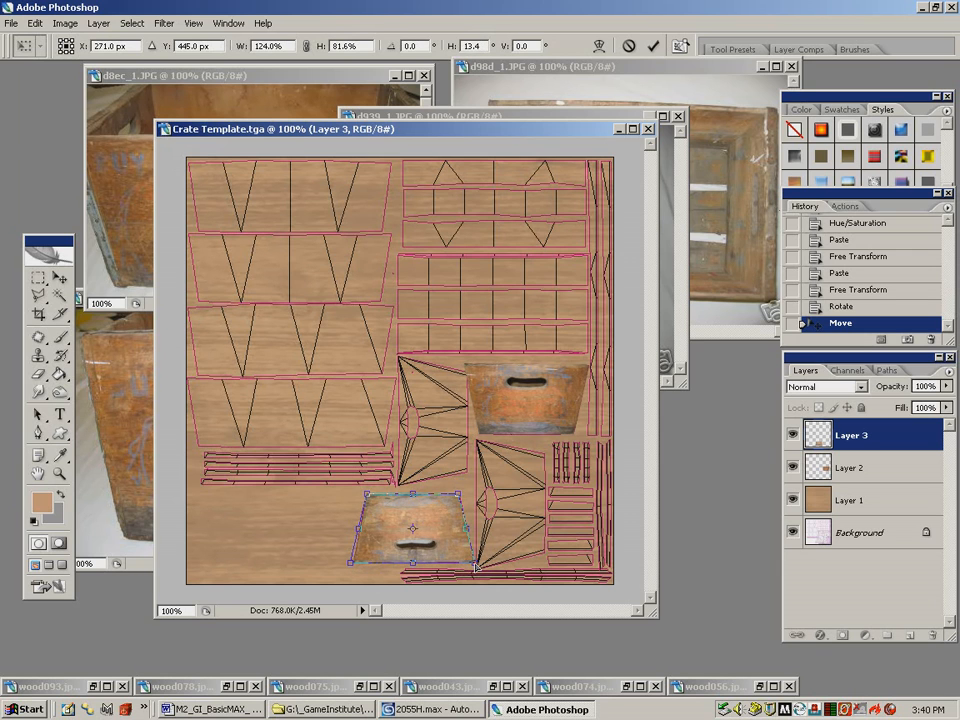
key(Return)
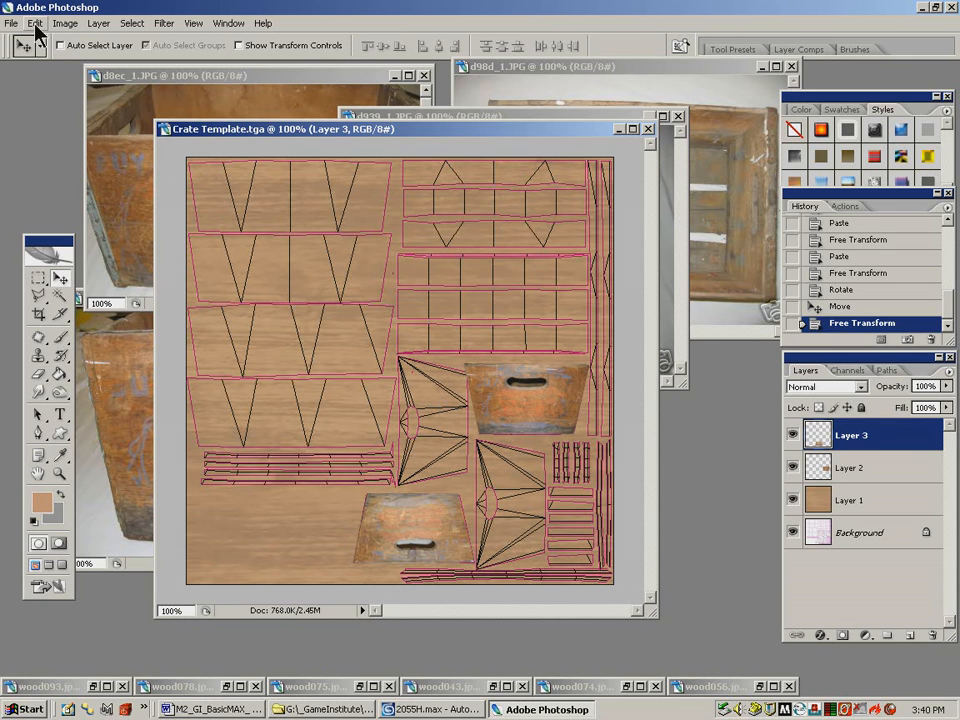
Duplicate Layer 2's end face beside the original, select the copy with a rectangular marquee and rotate it 90° counterclockwise
click(856, 470)
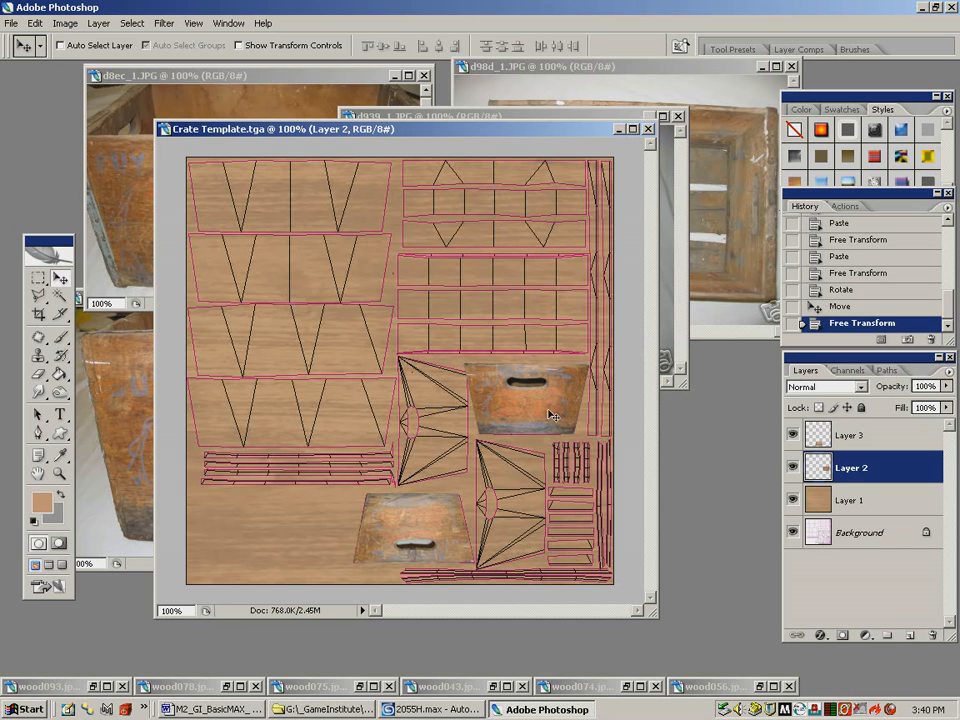
alt+drag(537, 410, 402, 416)
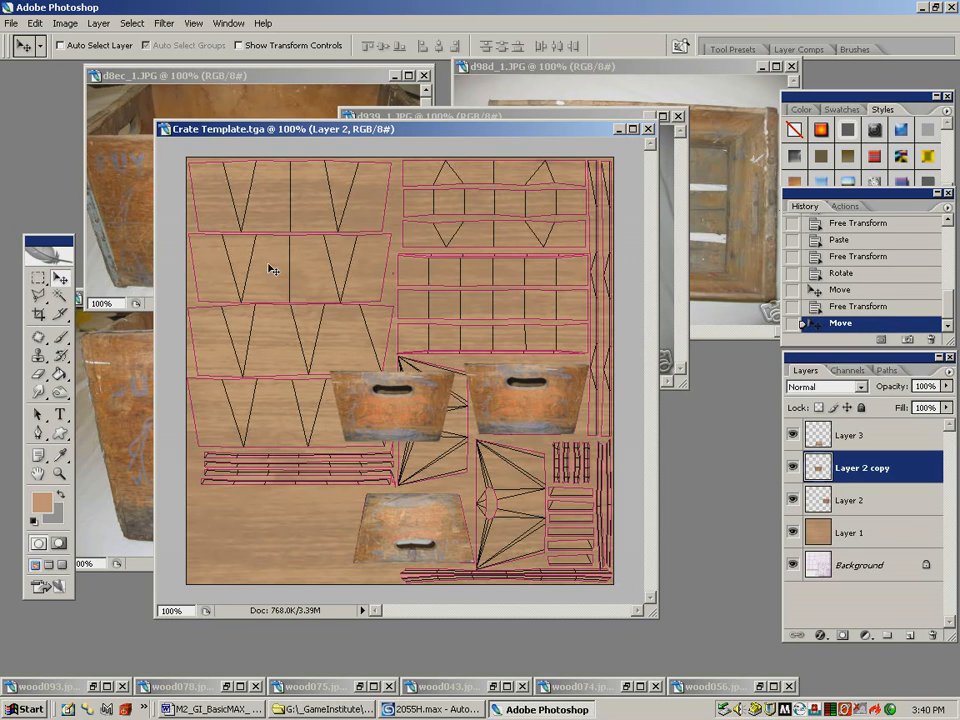
click(38, 277)
drag(467, 463, 462, 454)
click(35, 24)
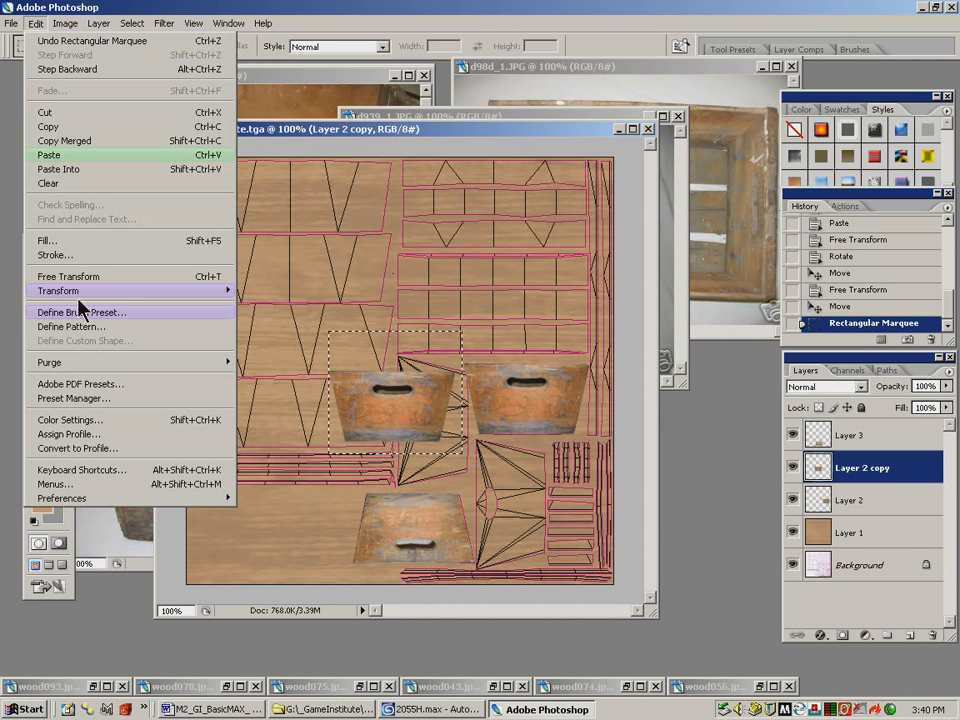
mouse_move(68, 292)
click(300, 418)
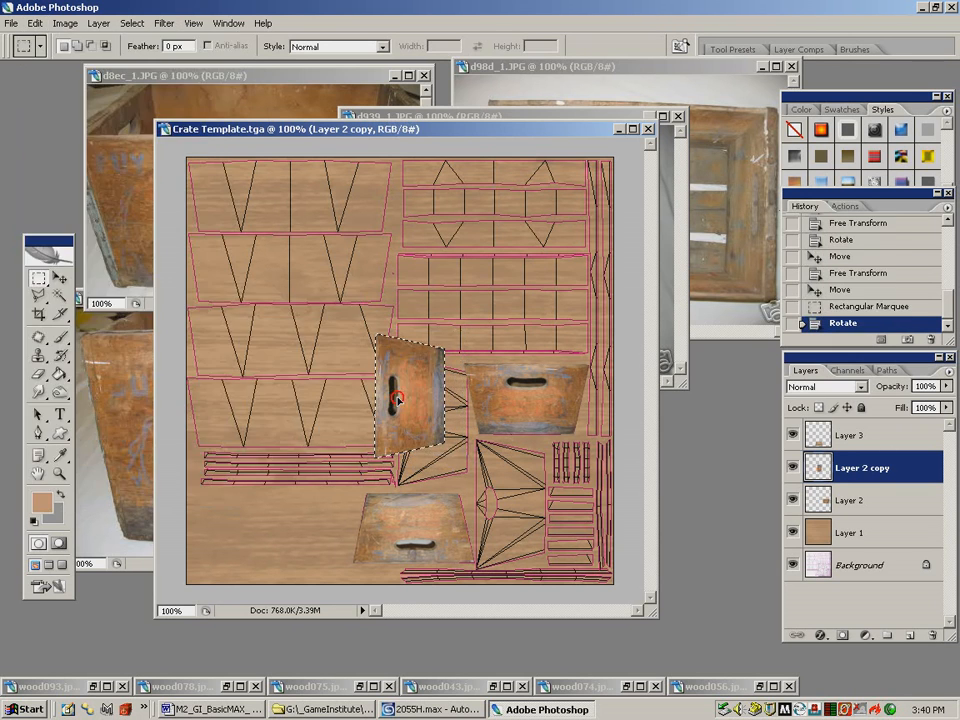
Move the rotated Layer 2 copy onto the upper sideways end-panel UV piece and clear the selection
ctrl+drag(398, 397, 435, 420)
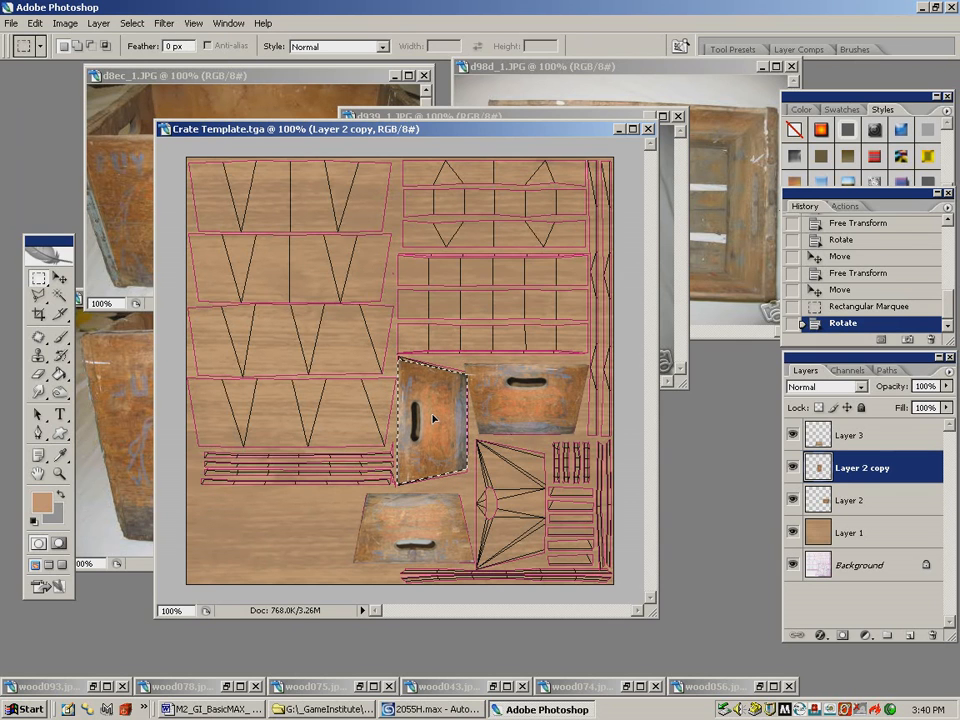
ctrl+drag(434, 420, 435, 420)
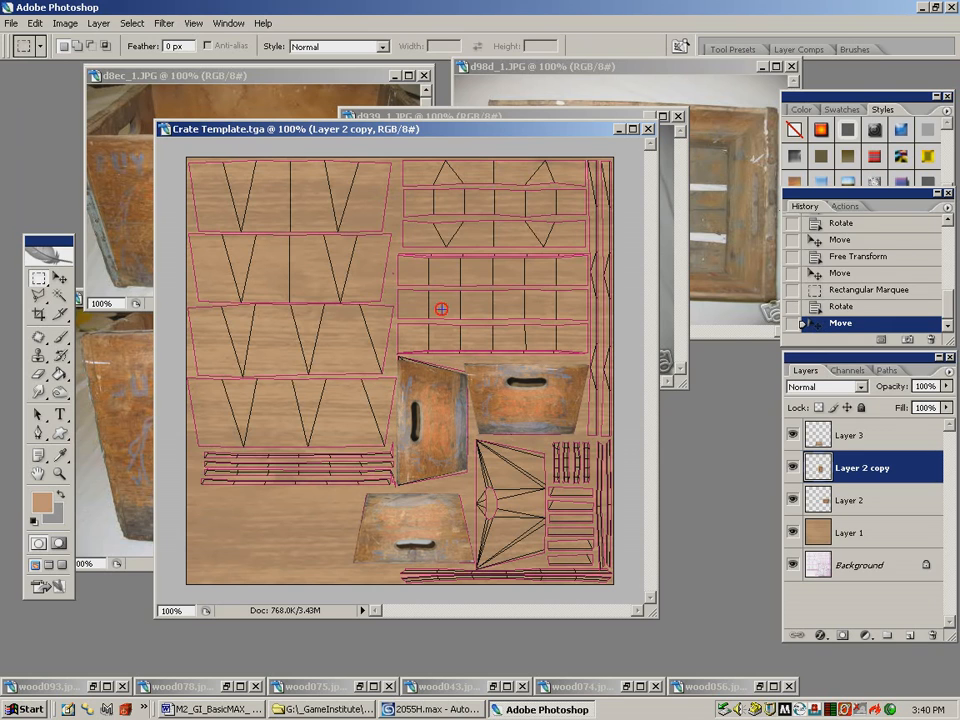
key(ctrl+d)
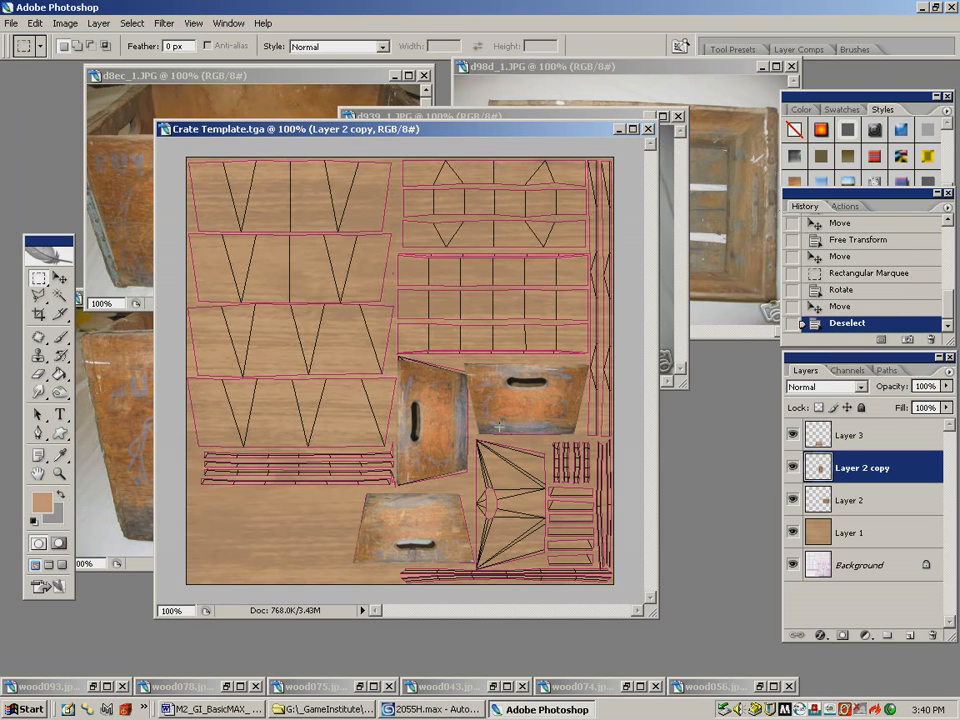
Marquee-select the lowest end face and duplicate it within Layer 3 over toward the remaining sideways end-panel UV piece
drag(360, 490, 476, 578)
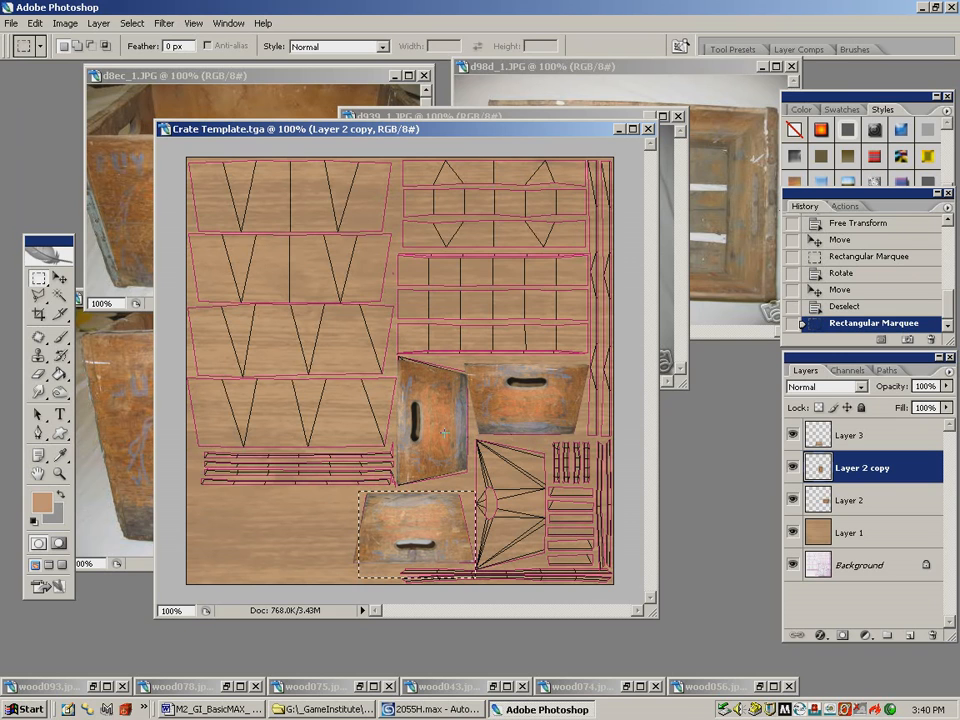
drag(340, 488, 476, 578)
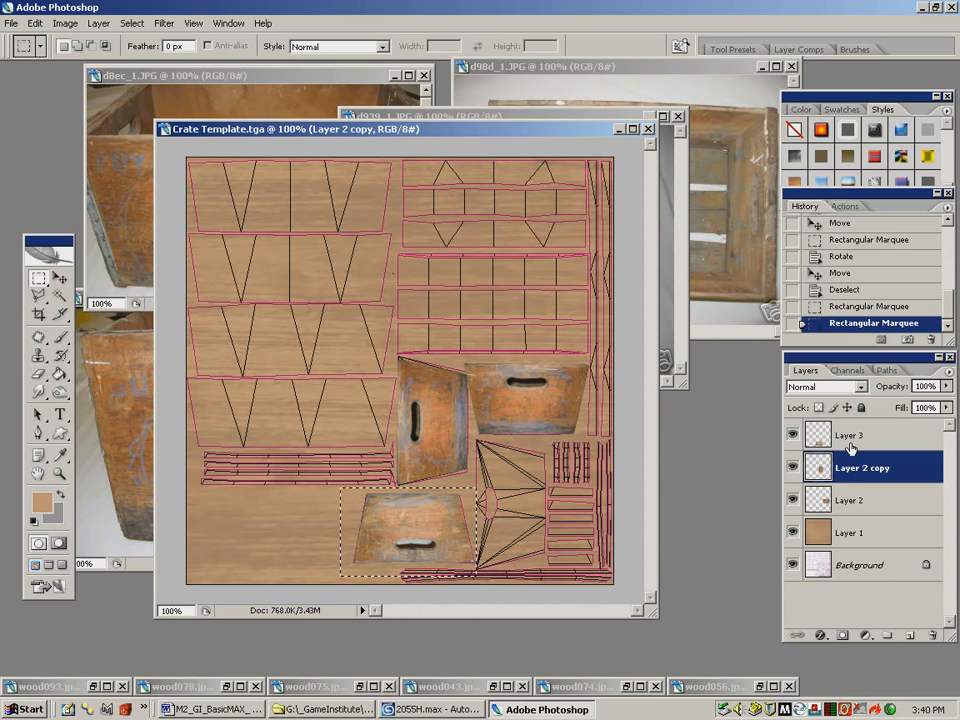
click(846, 433)
ctrl+alt+drag(412, 534, 552, 514)
Rotate the duplicated Layer 3 face 90° clockwise, fit it over the remaining sideways end-panel UV piece and deselect
click(35, 23)
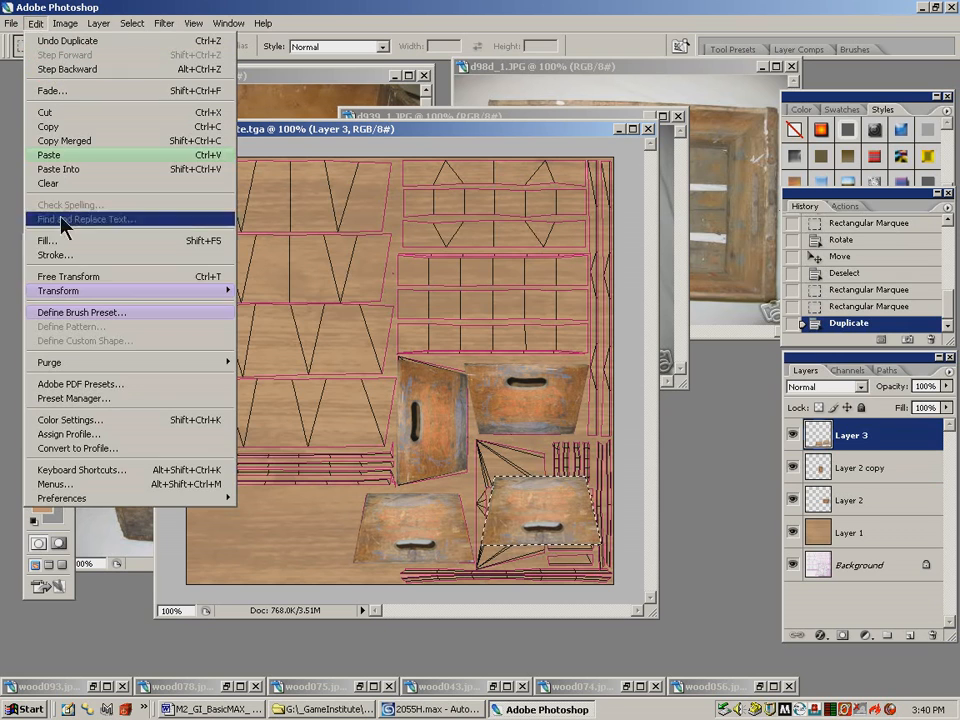
mouse_move(178, 292)
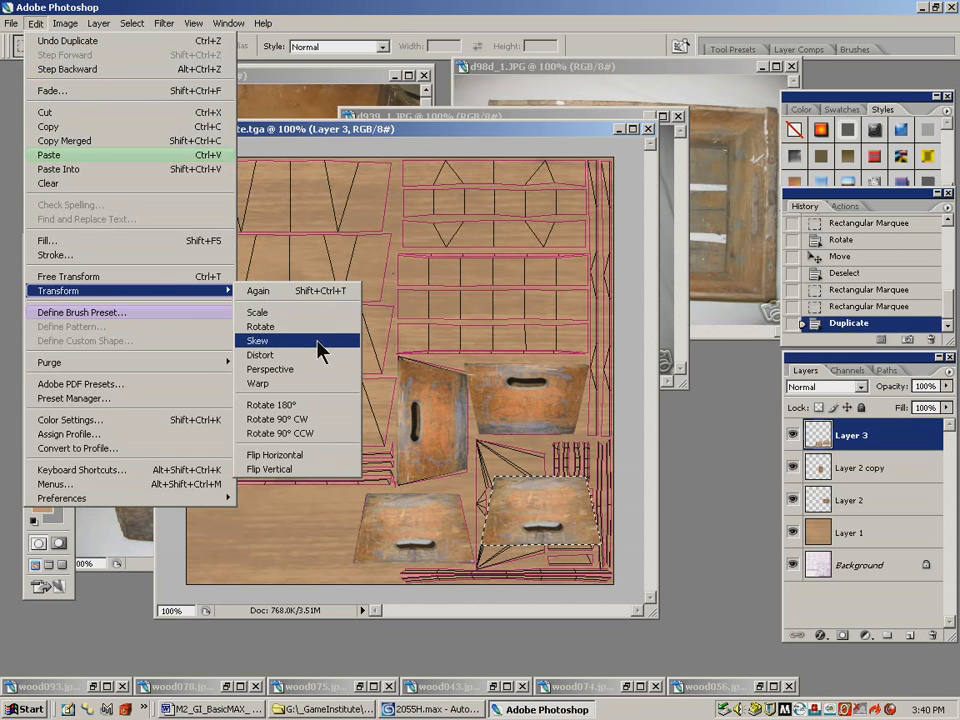
click(321, 419)
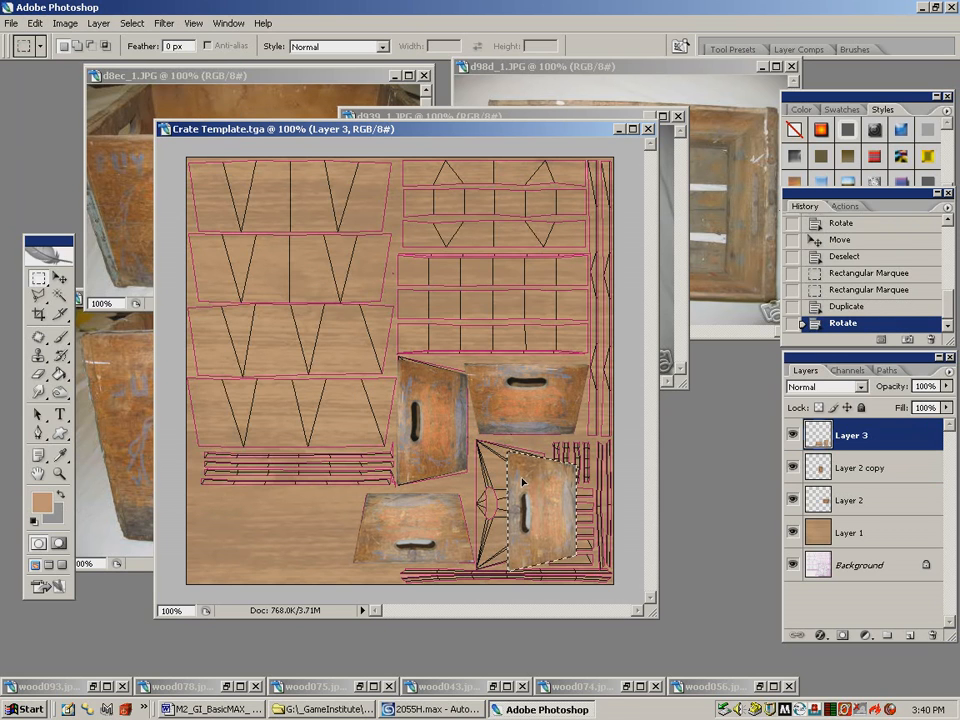
ctrl+drag(498, 472, 494, 472)
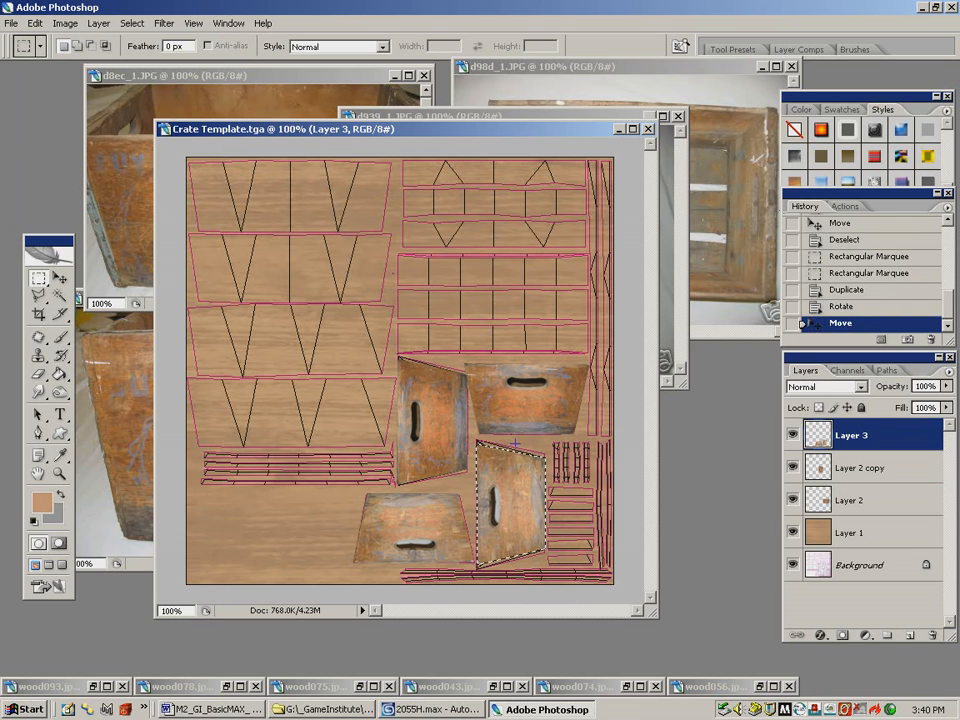
key(ctrl+d)
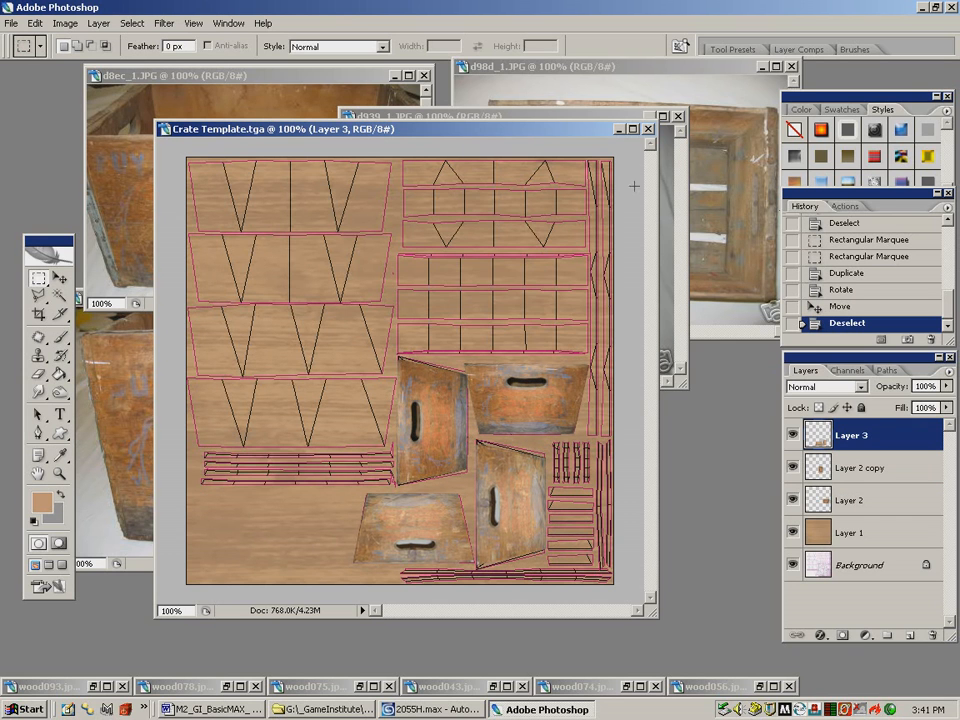
Shift the Crate Template.tga window lower, minimise the d939_1.JPG photo and bring d98d_1.JPG to the front
drag(580, 135, 590, 157)
click(572, 118)
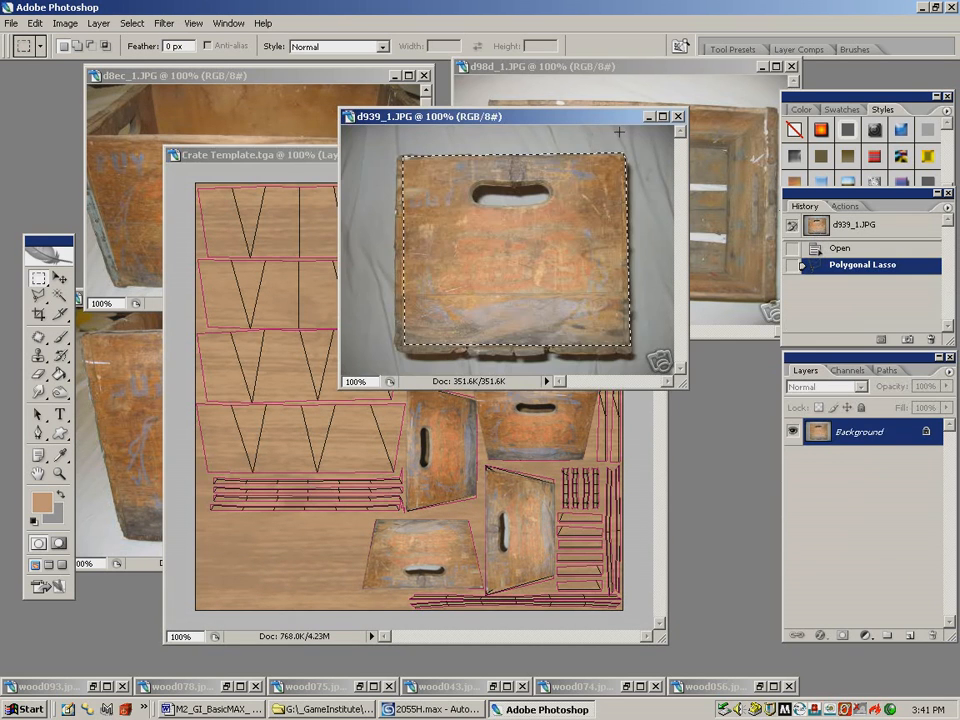
click(648, 116)
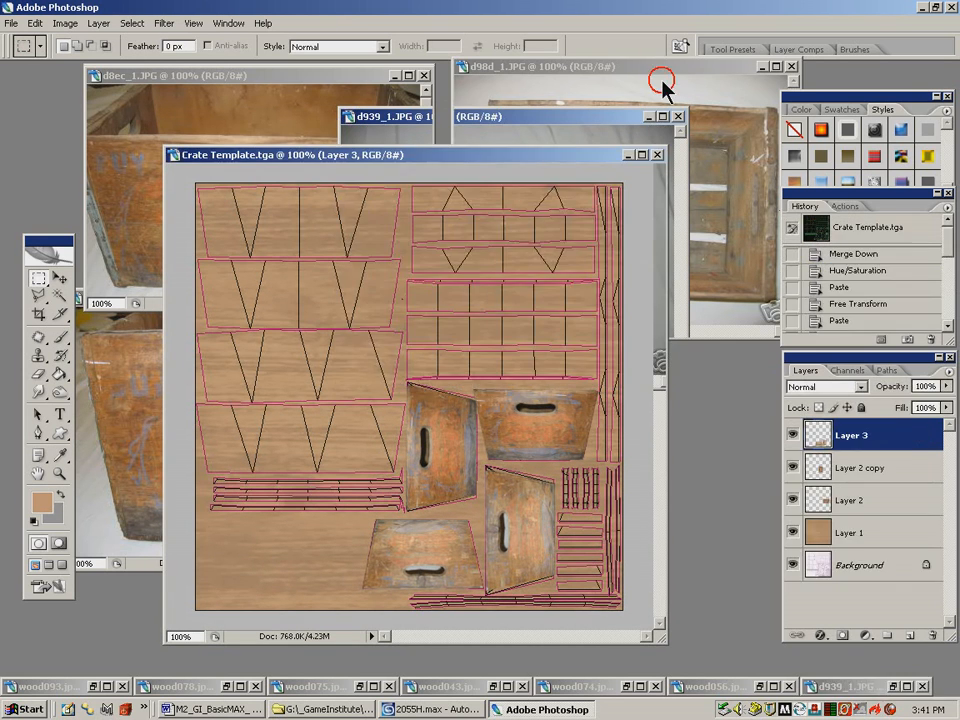
click(657, 70)
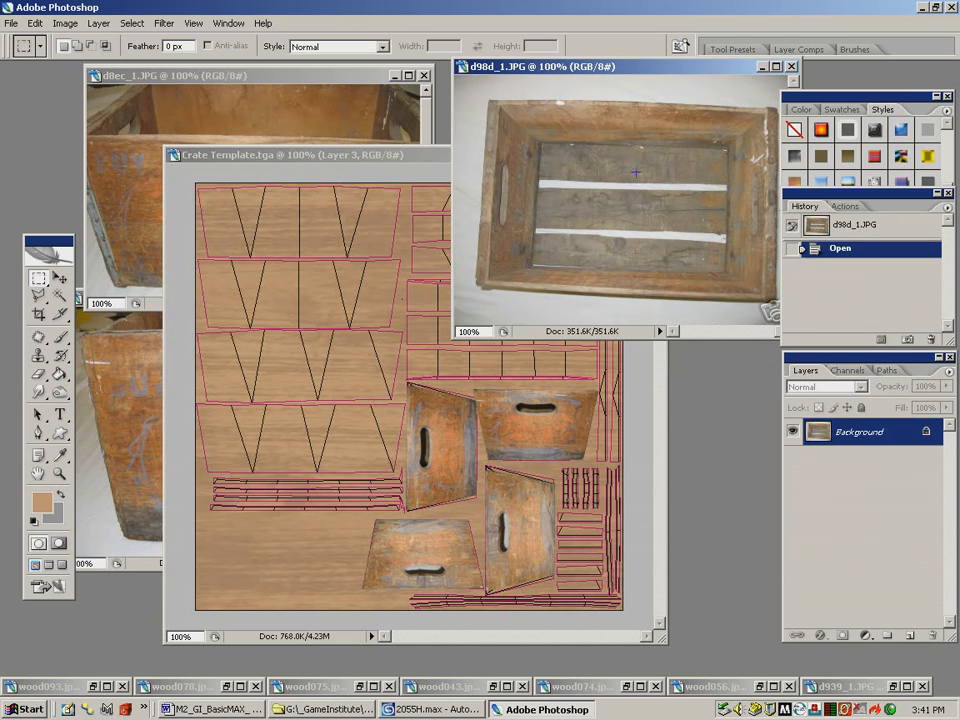
Copy the middle bottom slat of the crate in d98d_1.JPG and paste it into Crate Template.tga as a new layer
drag(535, 187, 734, 236)
click(35, 22)
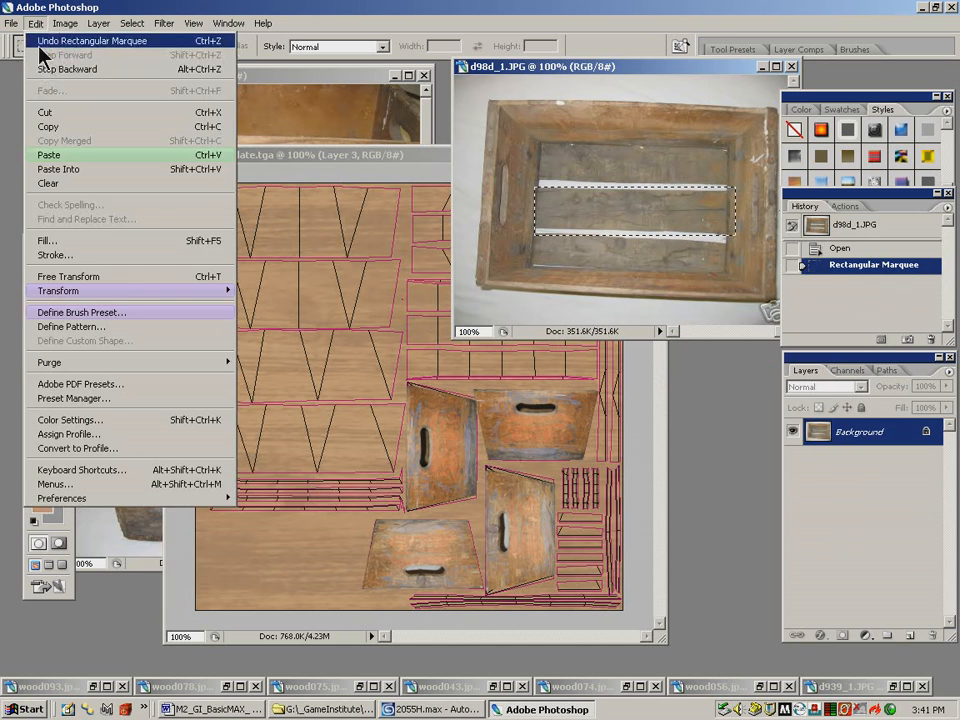
click(50, 127)
click(190, 155)
click(35, 22)
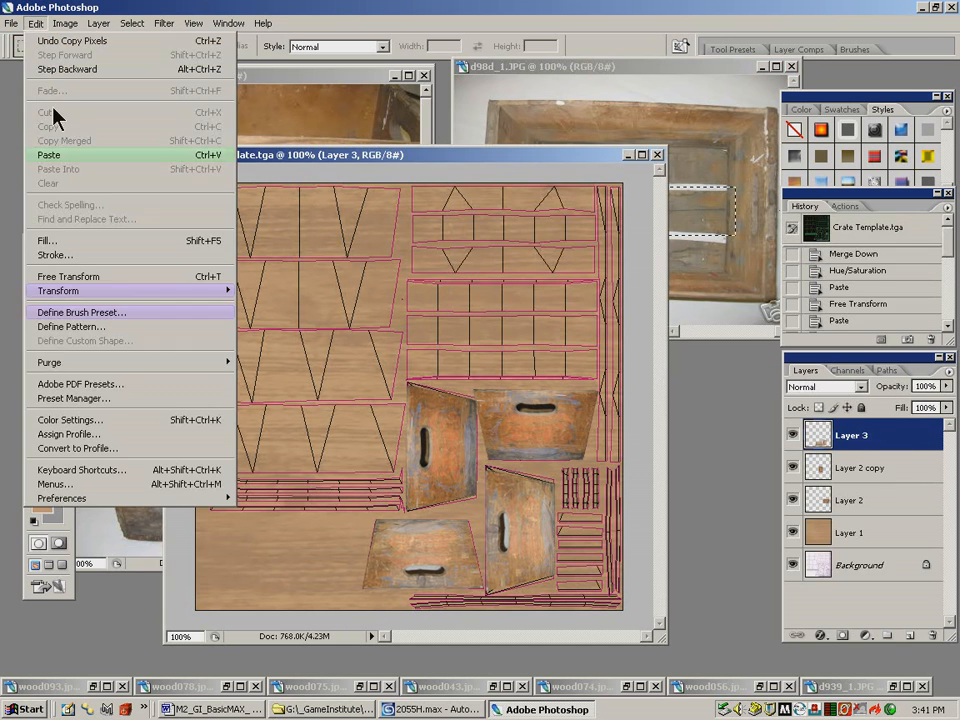
click(62, 156)
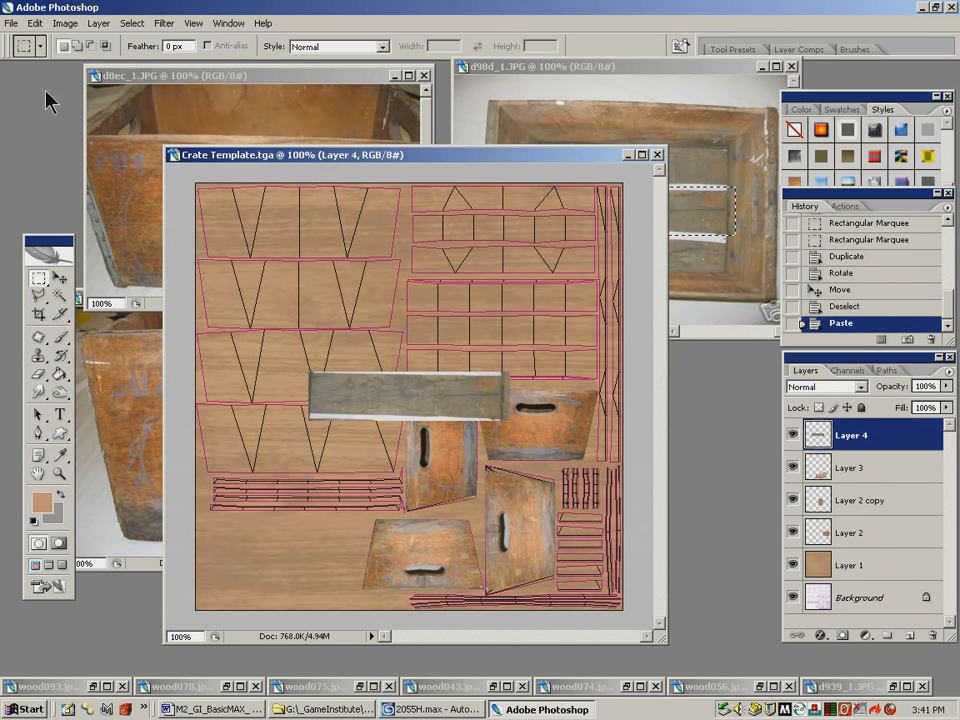
Erase the white gap strips along the slat's long edges and the excess at its far end on Layer 4 with the 9 px Eraser
click(38, 373)
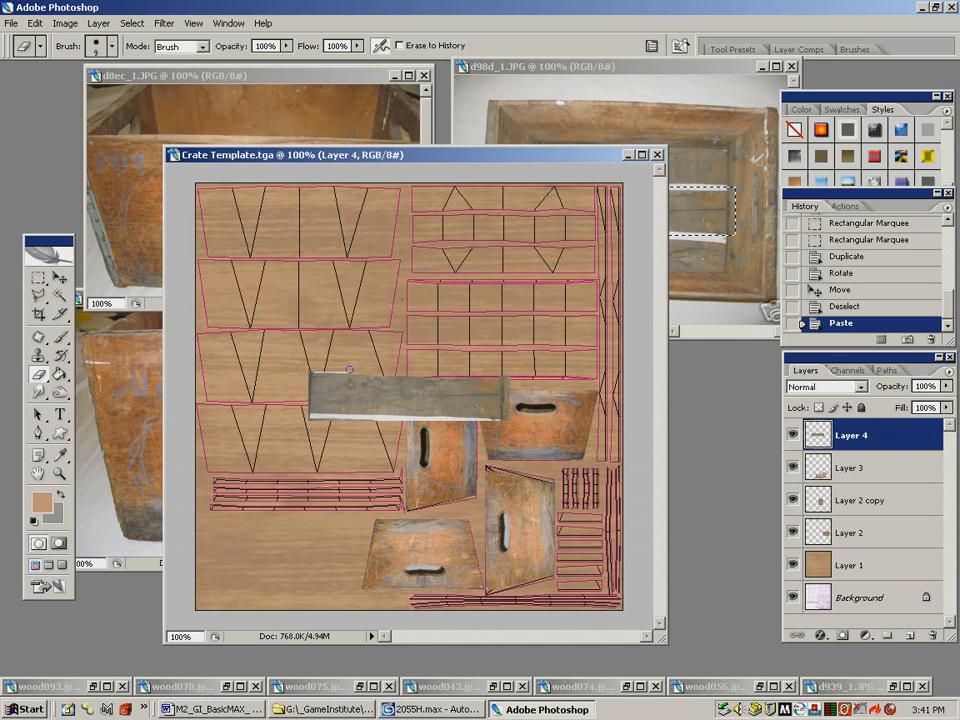
click(297, 368)
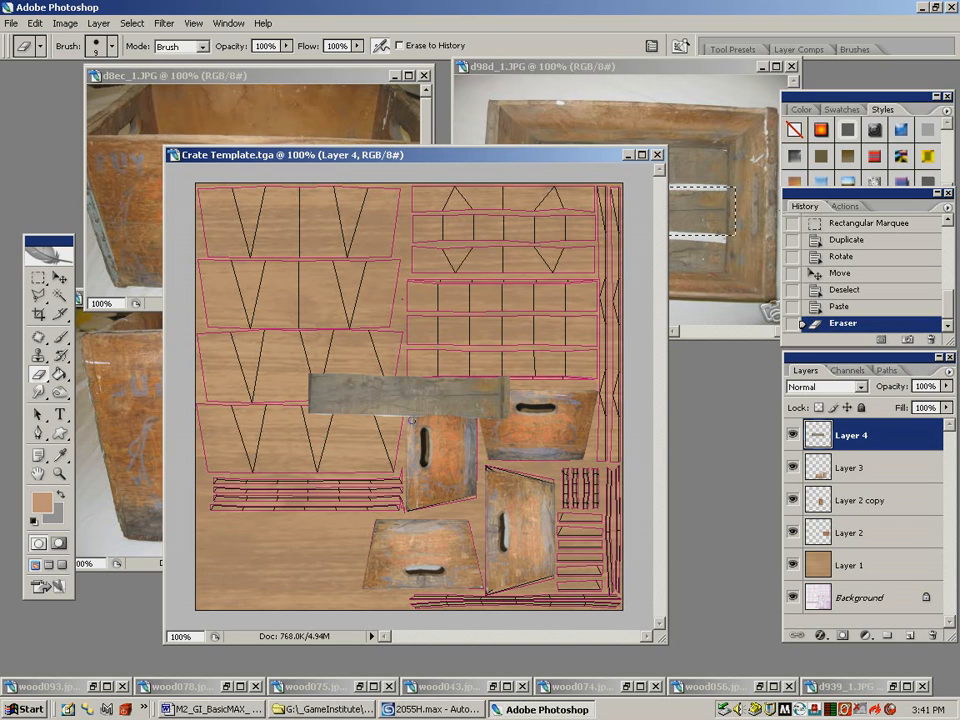
click(477, 408)
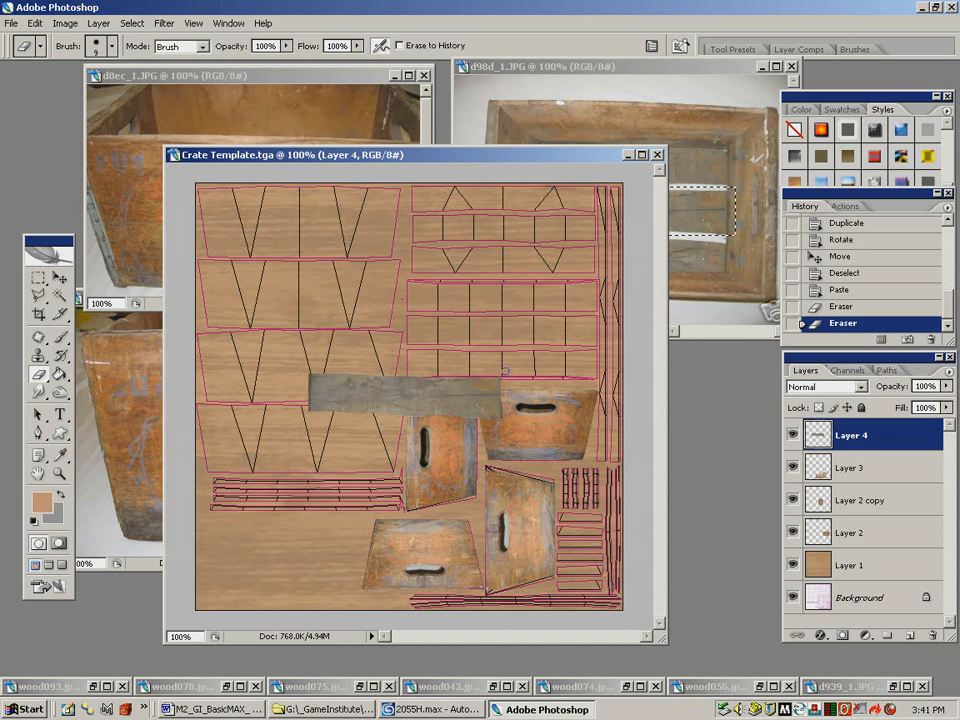
drag(505, 371, 503, 366)
Move Layer 4 onto the uppermost bottom-slat UV piece and scale it to about 101% width and 83% height to fit
click(60, 278)
drag(428, 397, 525, 296)
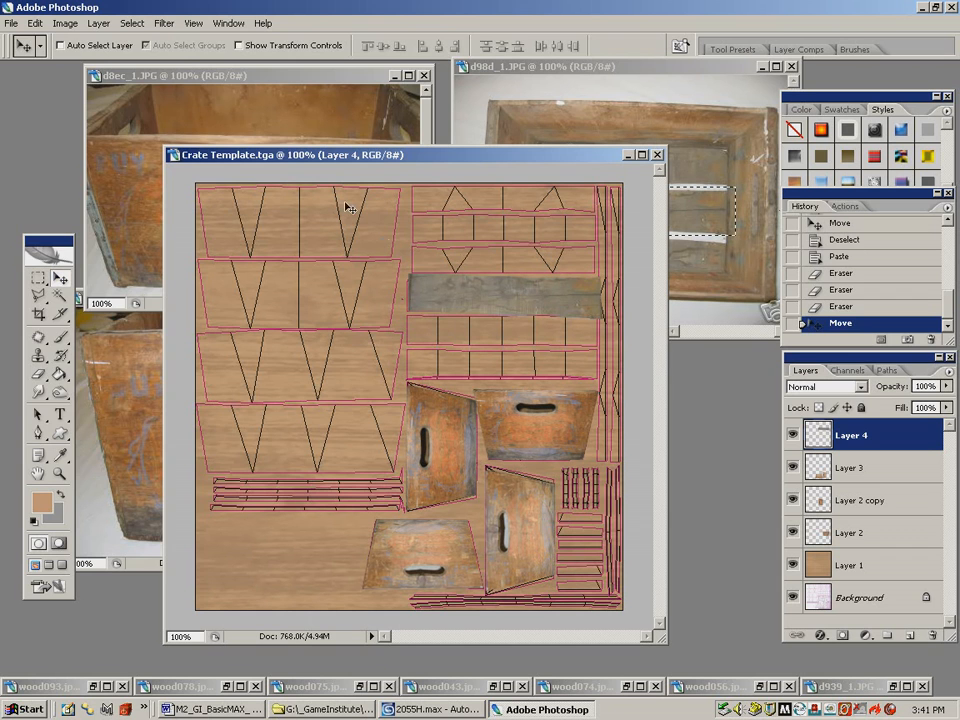
click(35, 23)
mouse_move(60, 289)
click(306, 313)
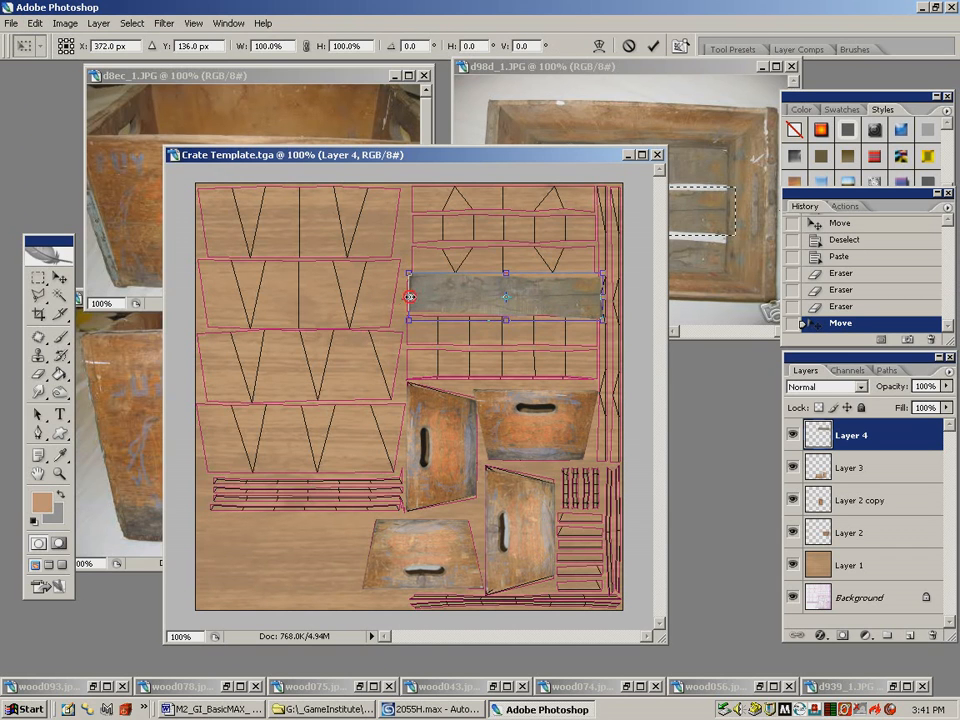
drag(408, 297, 406, 297)
drag(505, 320, 507, 319)
drag(506, 273, 505, 280)
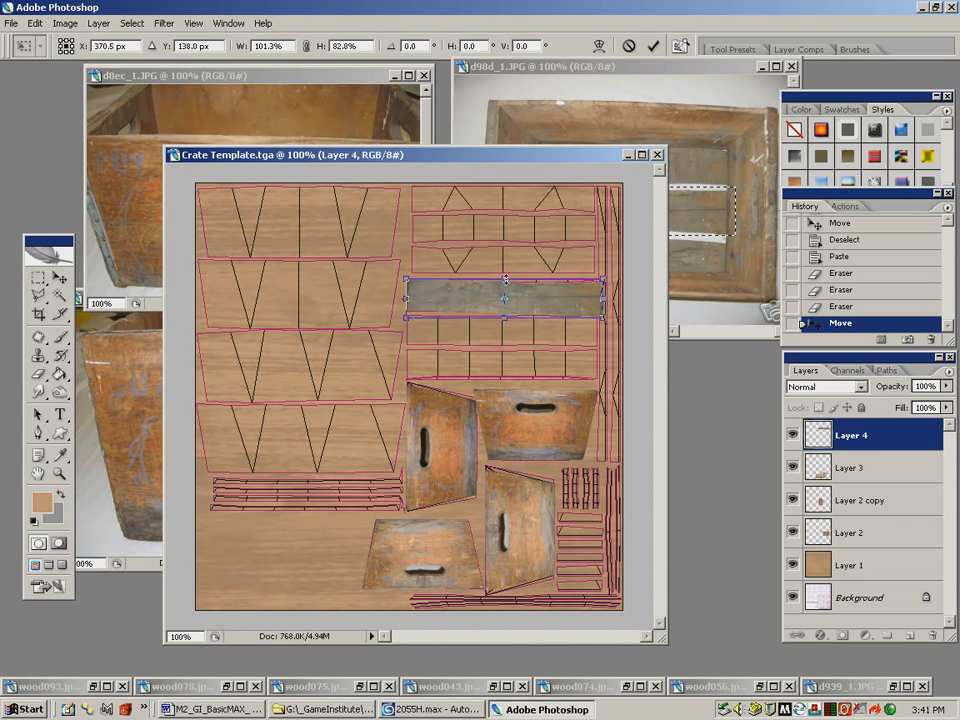
key(Return)
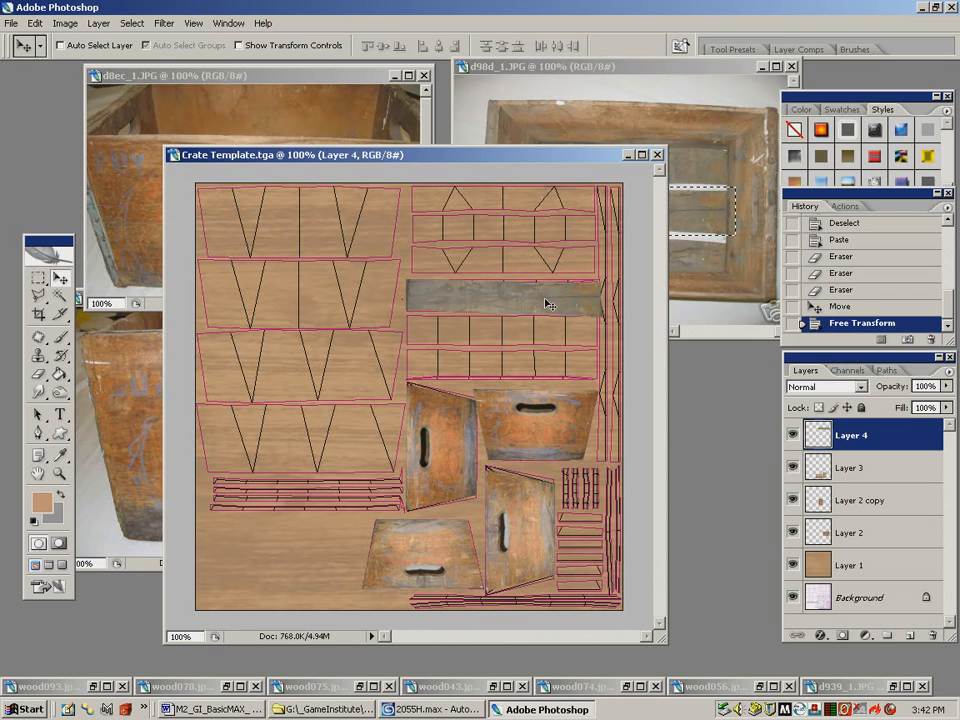
Duplicate Layer 4 onto the two bottom-slat UV pieces below it, shift the template window aside and bring d98d_1.JPG to the front
alt+drag(548, 304, 561, 345)
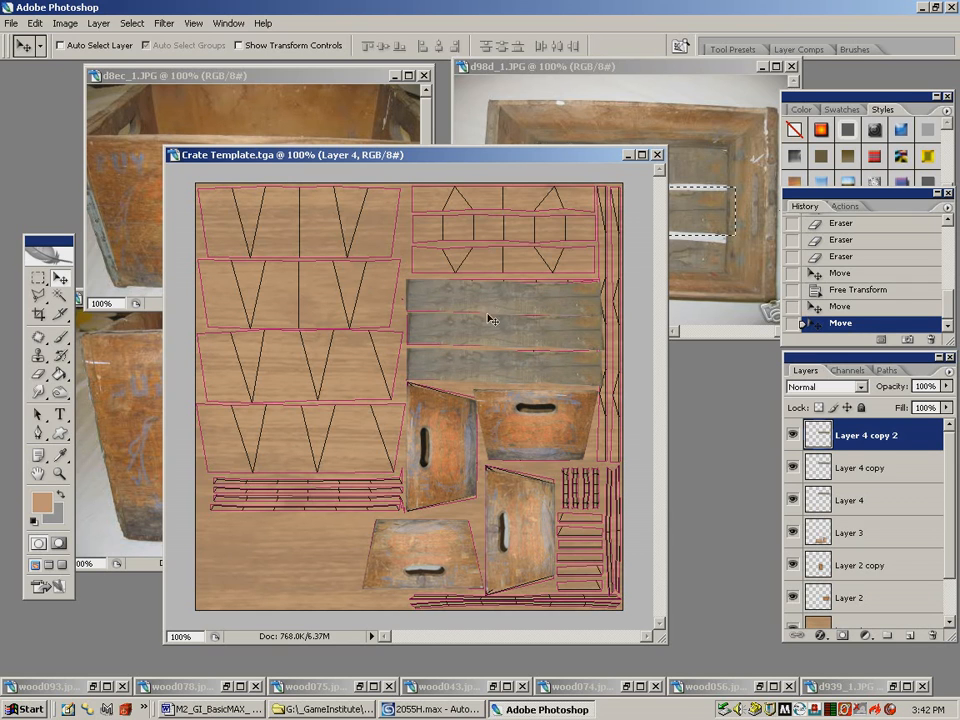
click(652, 72)
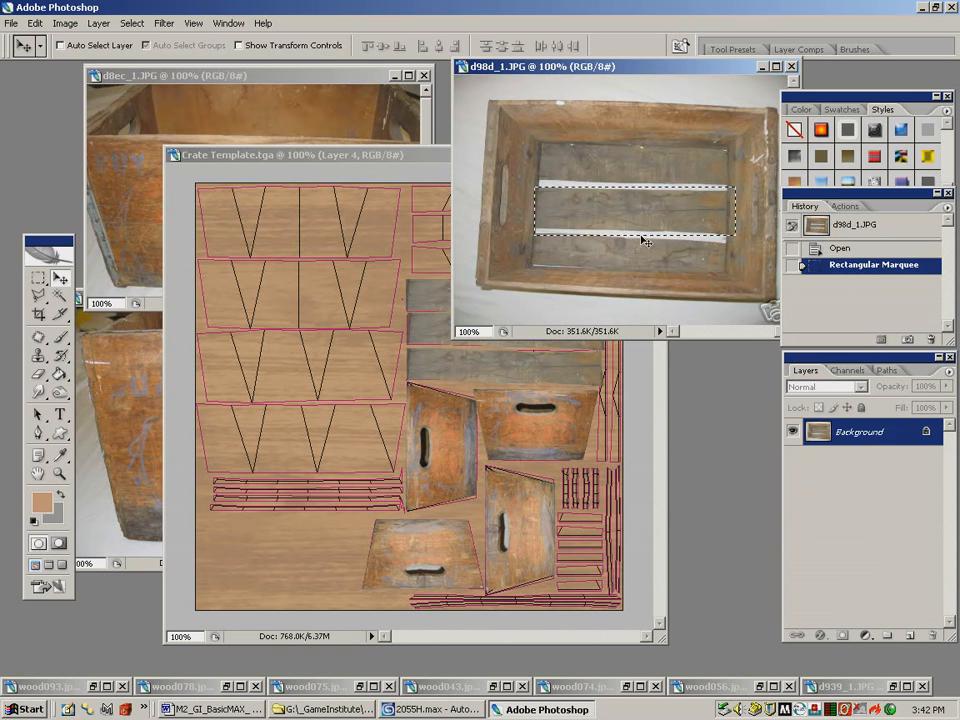
click(412, 190)
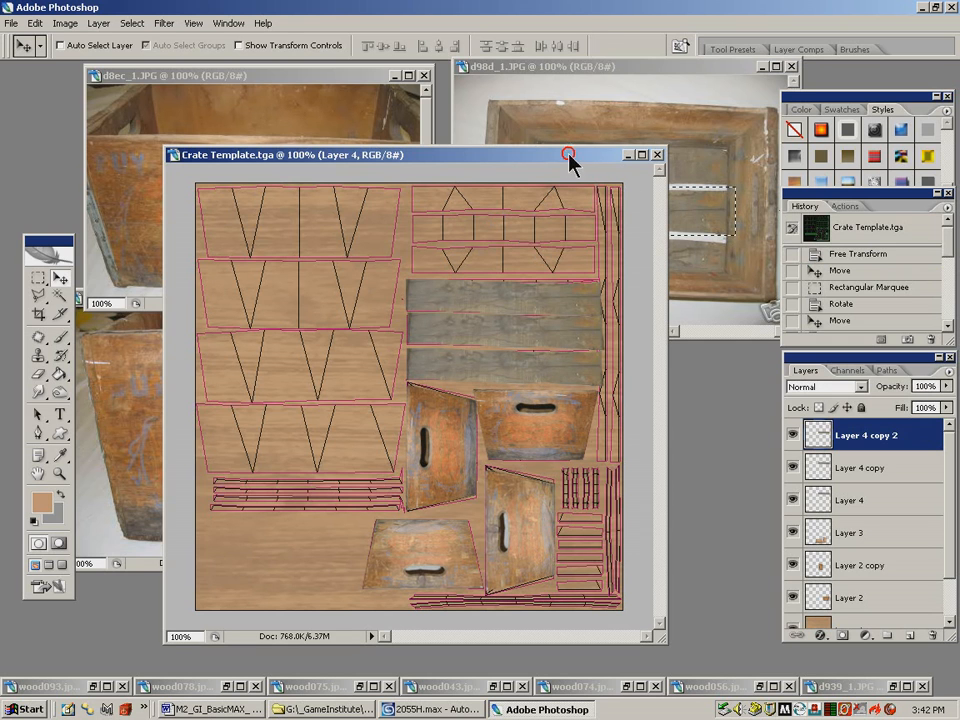
drag(568, 154, 546, 154)
click(580, 65)
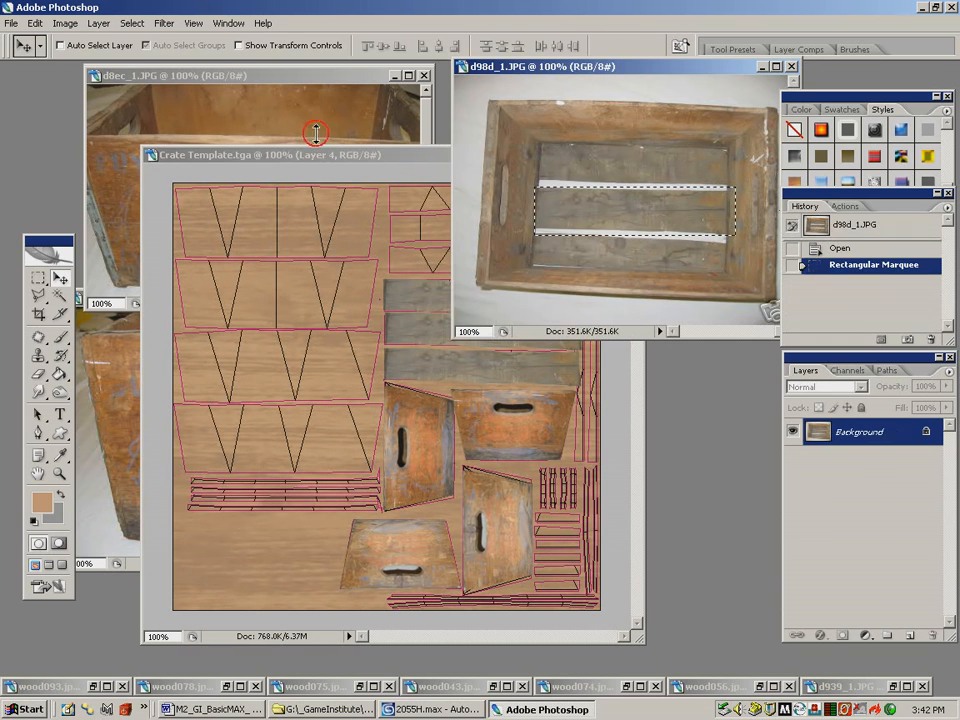
Copy the uppermost bottom slat in d98d_1.JPG, paste it into Crate Template.tga as a new layer and move it over the topmost slat UV pieces
click(38, 278)
click(538, 135)
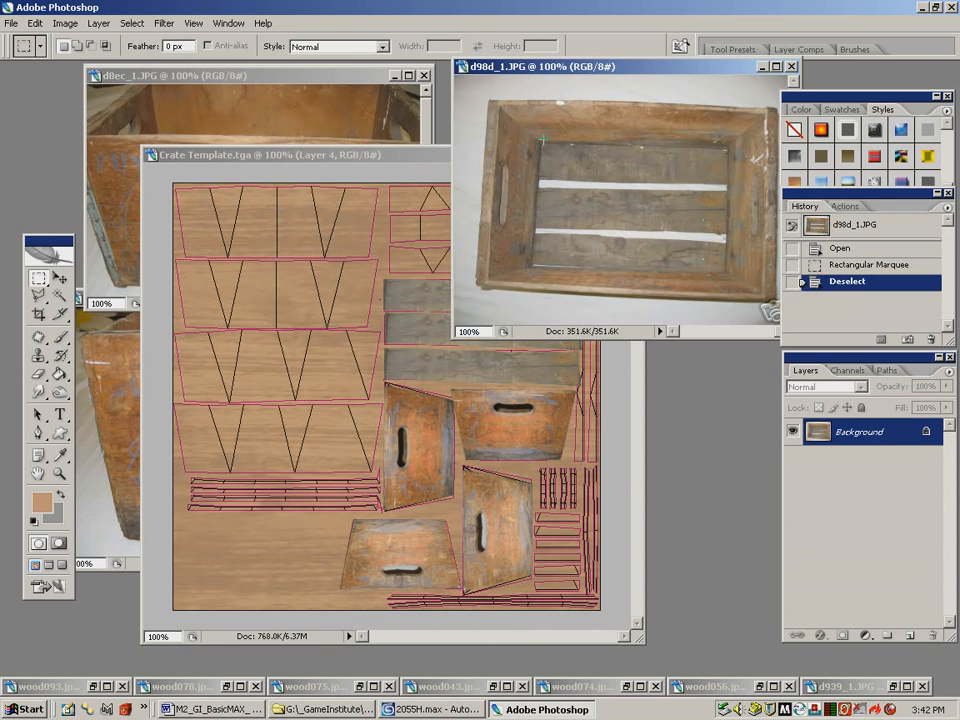
drag(700, 186, 732, 187)
click(36, 22)
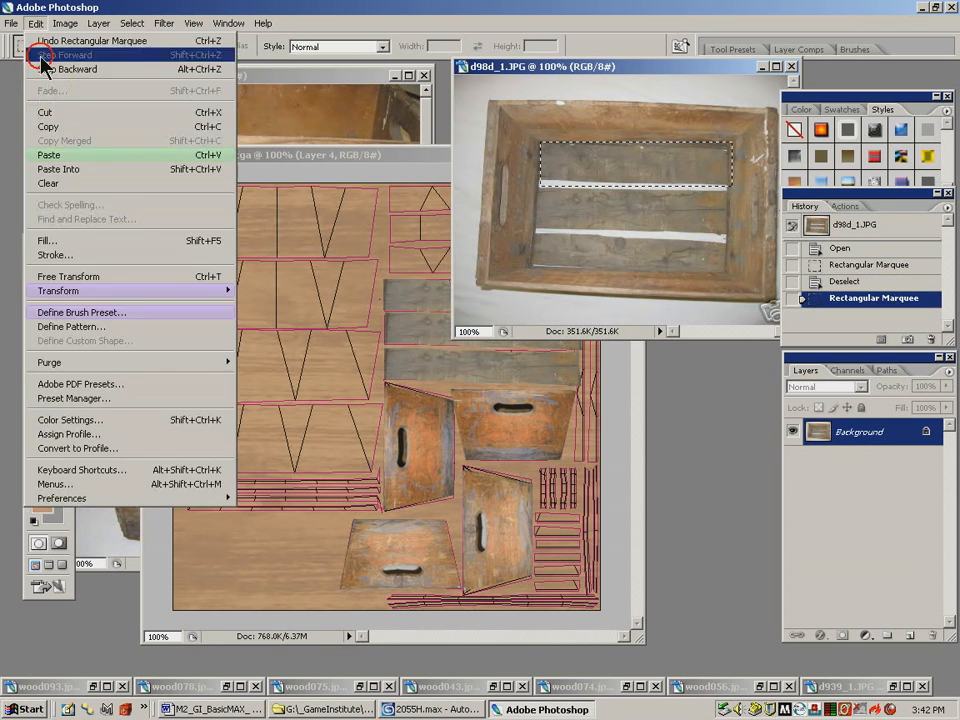
click(55, 127)
click(306, 155)
click(36, 22)
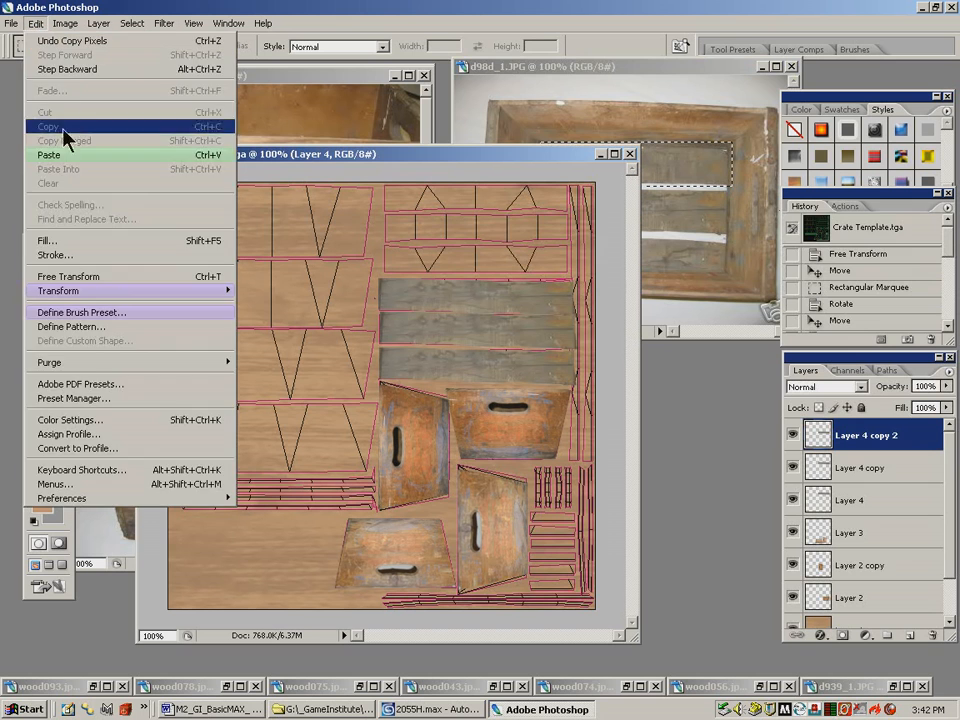
click(80, 155)
key(v)
drag(366, 385, 454, 199)
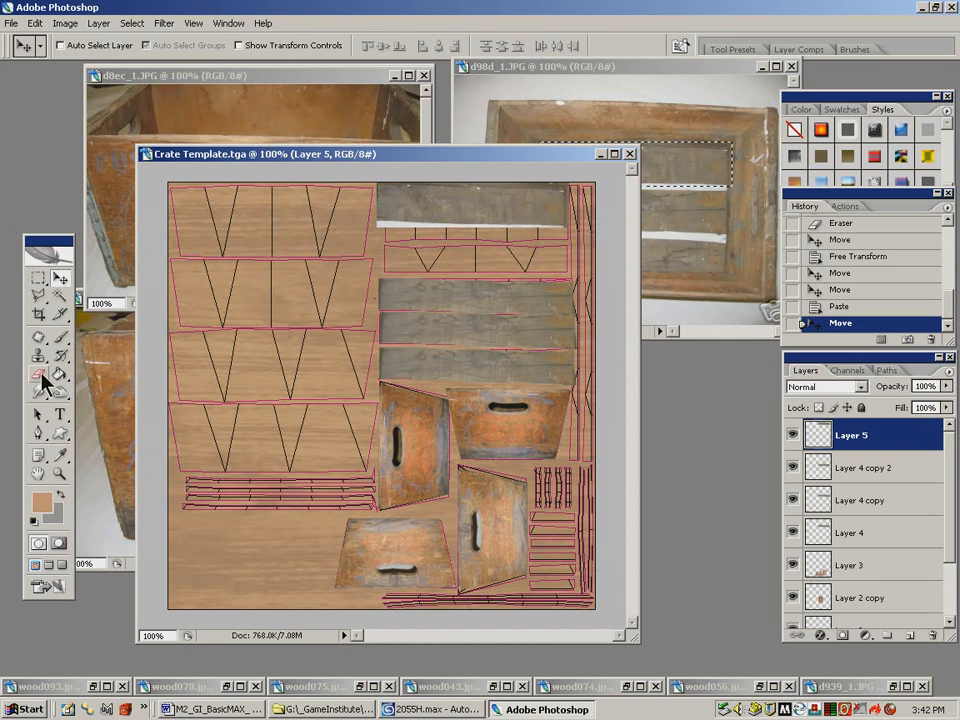
Erase the excess along the upper edge and the white gap strip along the lower edge of Layer 5's slat with the 9 px Eraser
click(37, 374)
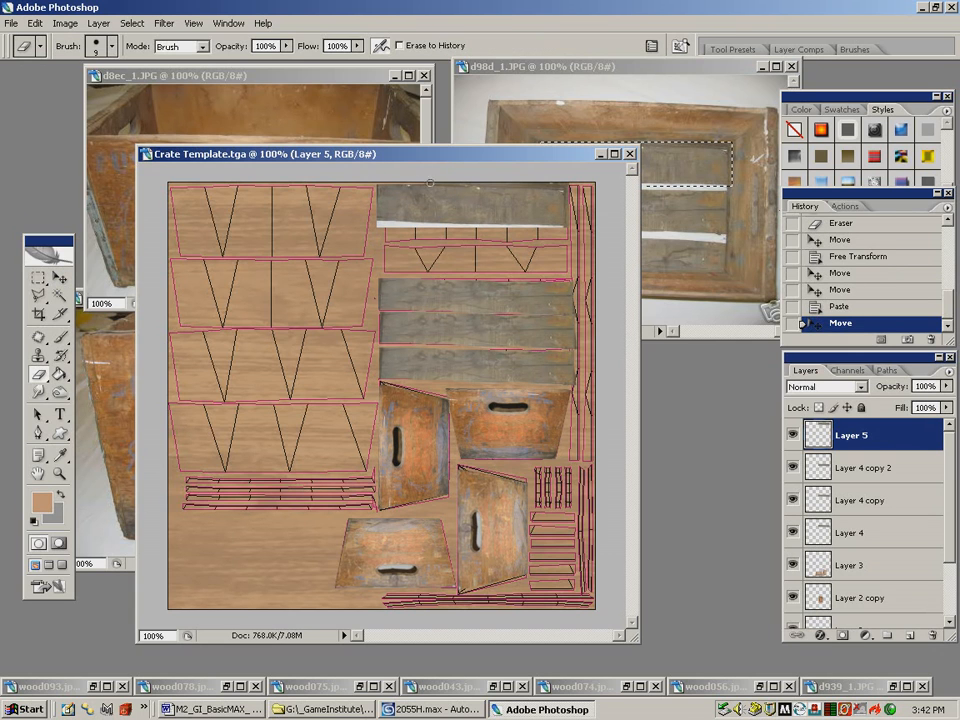
click(582, 183)
shift+drag(575, 184, 372, 175)
shift+drag(372, 227, 573, 232)
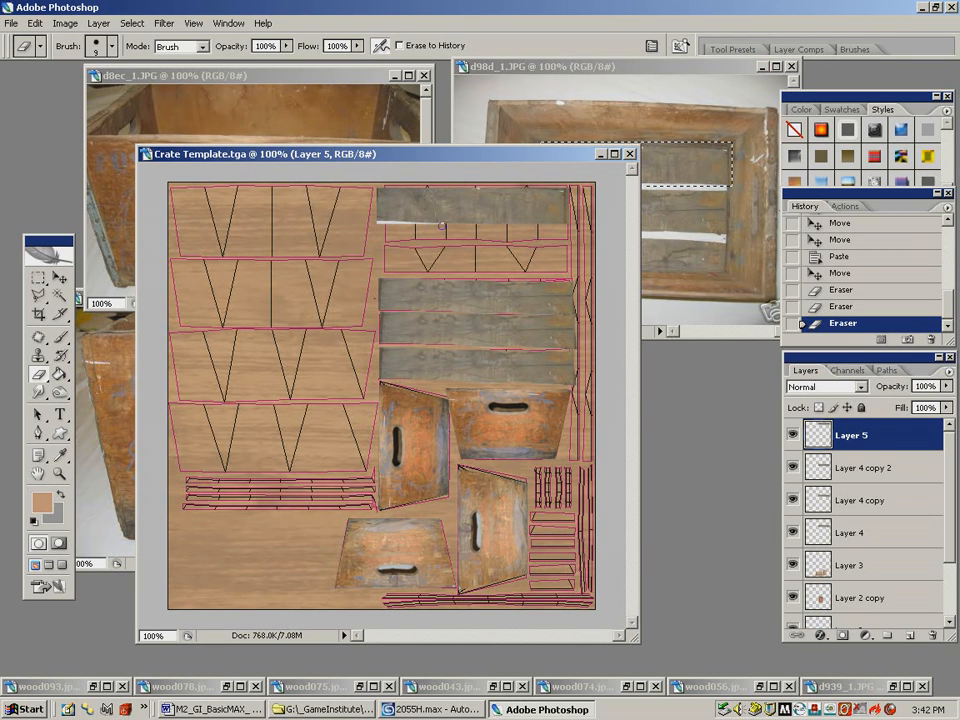
mouse_move(367, 224)
mouse_down()
mouse_move(407, 224)
mouse_move(418, 204)
mouse_up()
Fit Layer 5 to the topmost slat UV piece, scaling it to about 94% width and 75% height
click(60, 278)
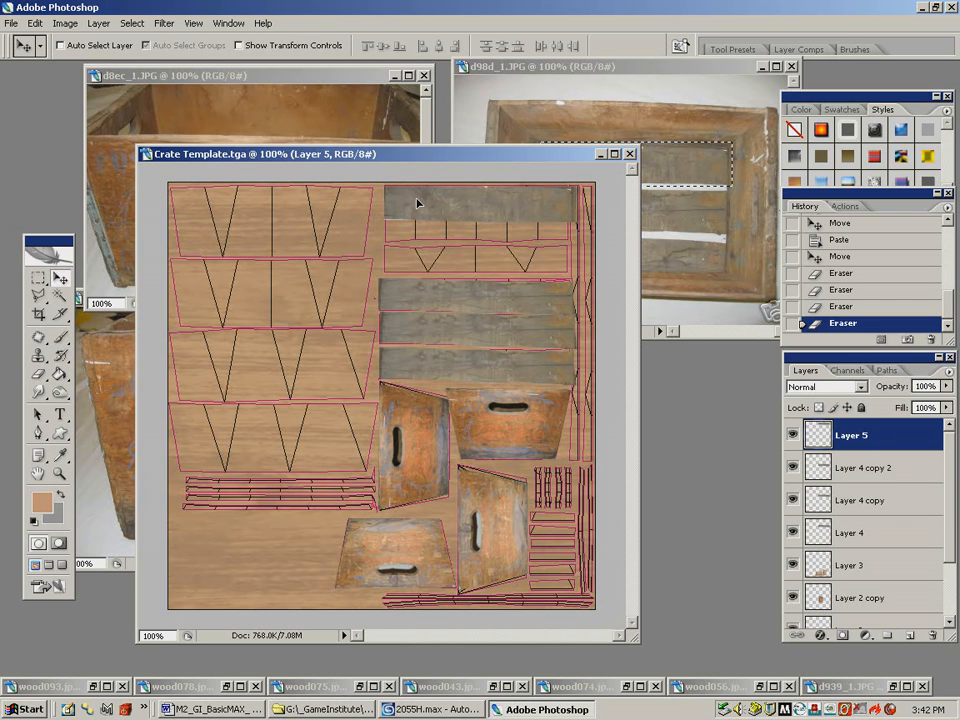
click(35, 22)
click(262, 290)
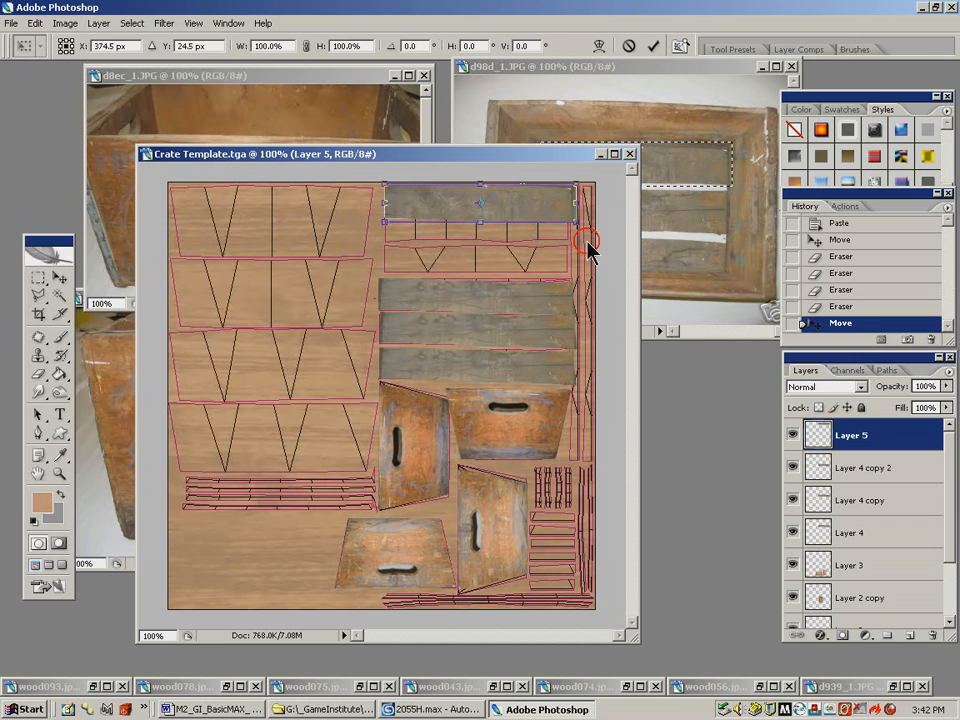
drag(550, 215, 566, 210)
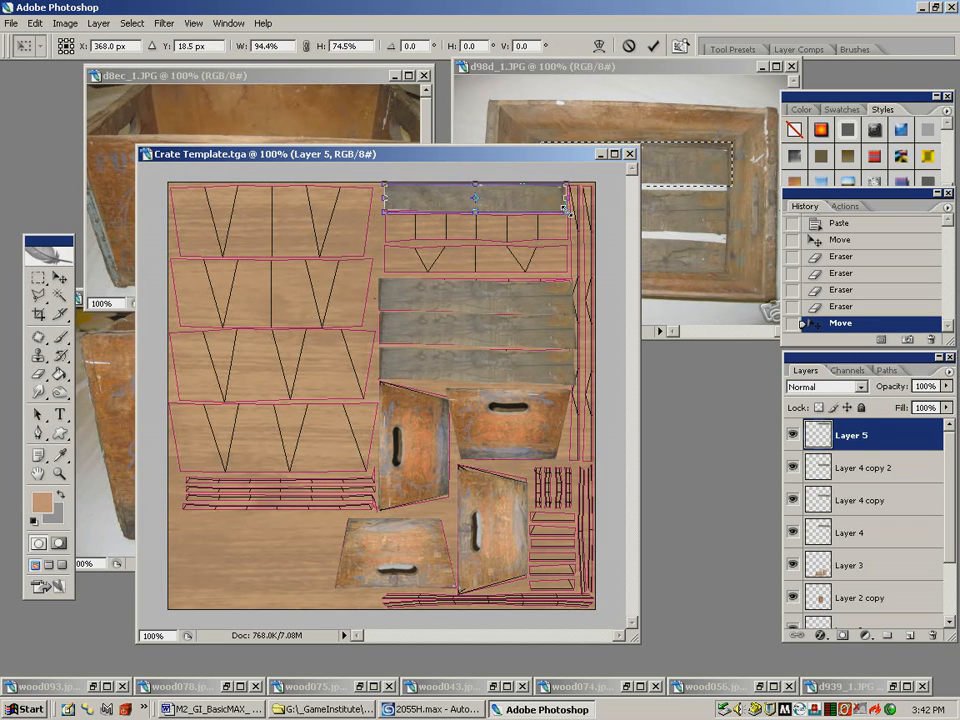
key(Return)
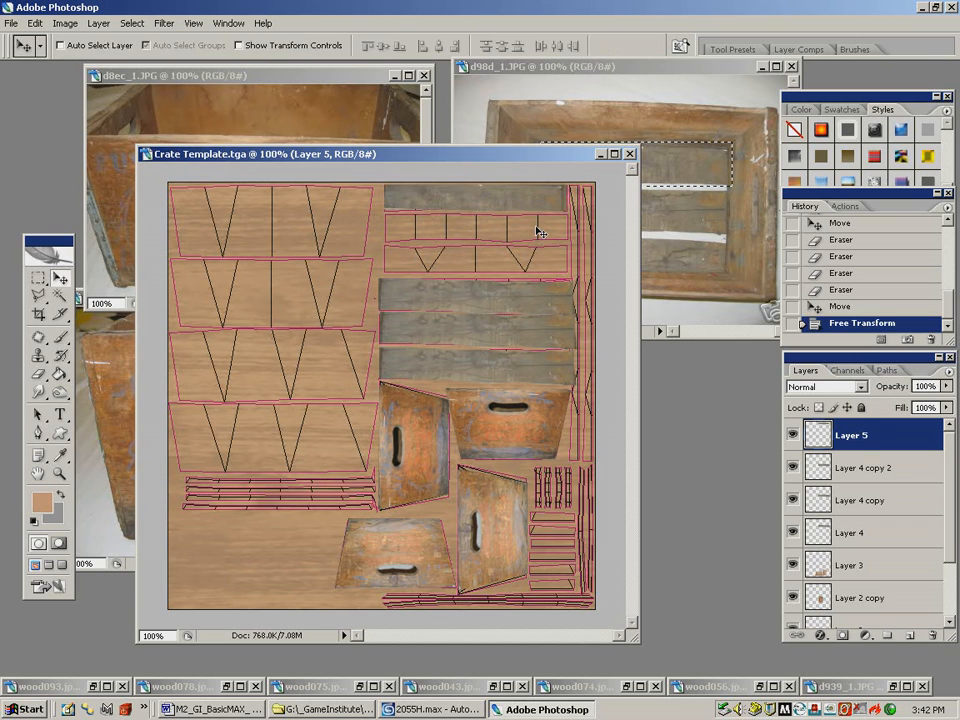
Duplicate Layer 5 onto the two slat UV pieces directly below it and merge both copies down into Layer 5
drag(527, 204, 529, 261)
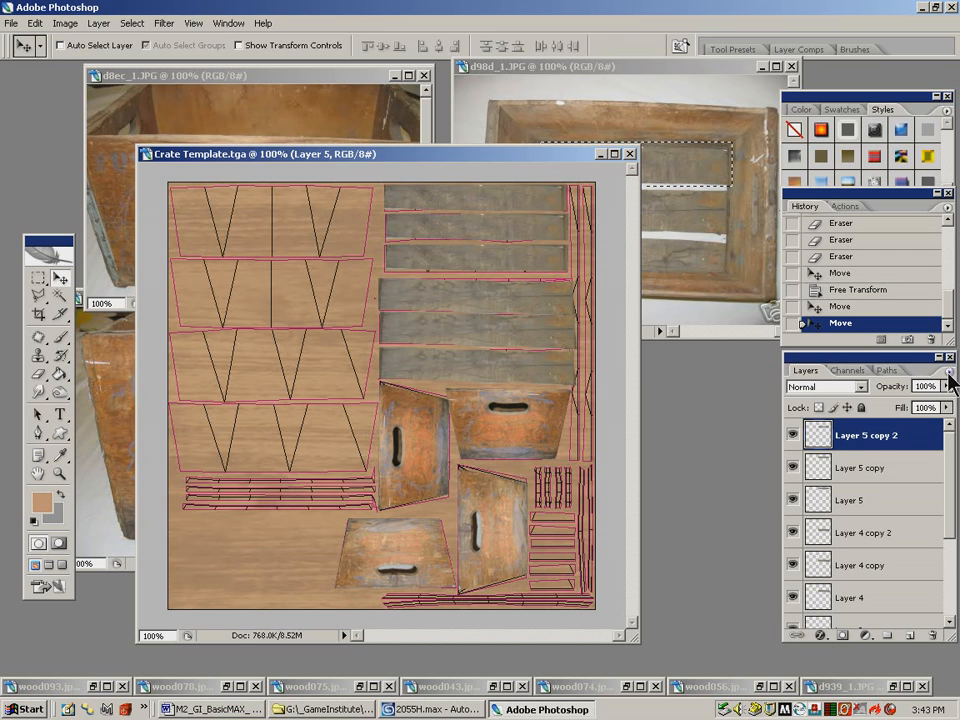
click(948, 372)
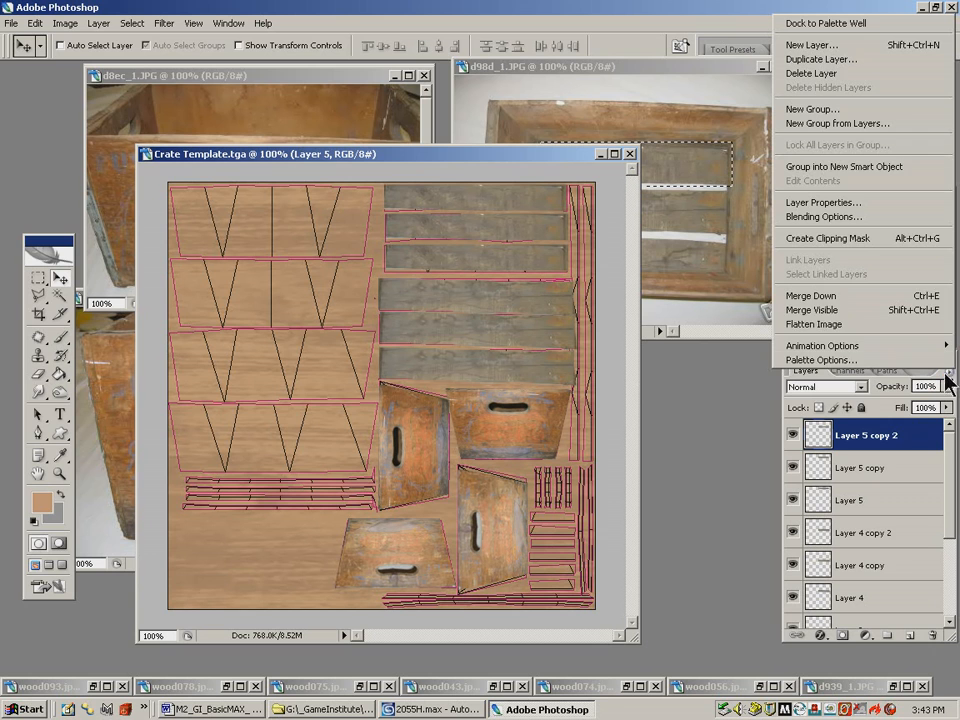
click(838, 298)
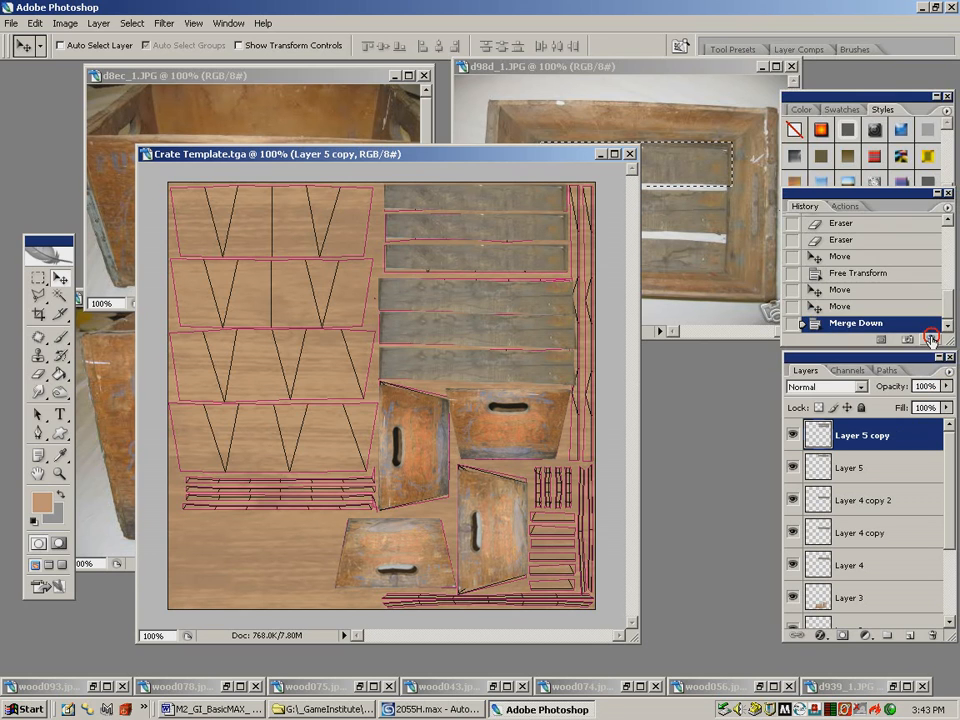
click(948, 372)
click(838, 296)
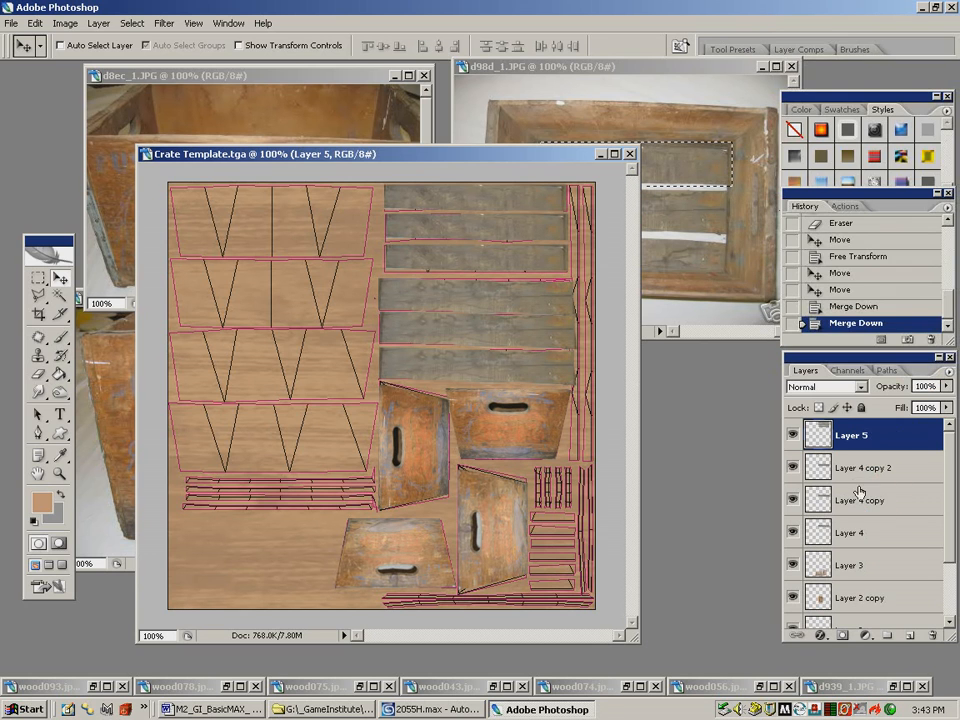
Merge Layer 4 copy 2 and Layer 4 copy down into Layer 4
click(880, 467)
click(948, 372)
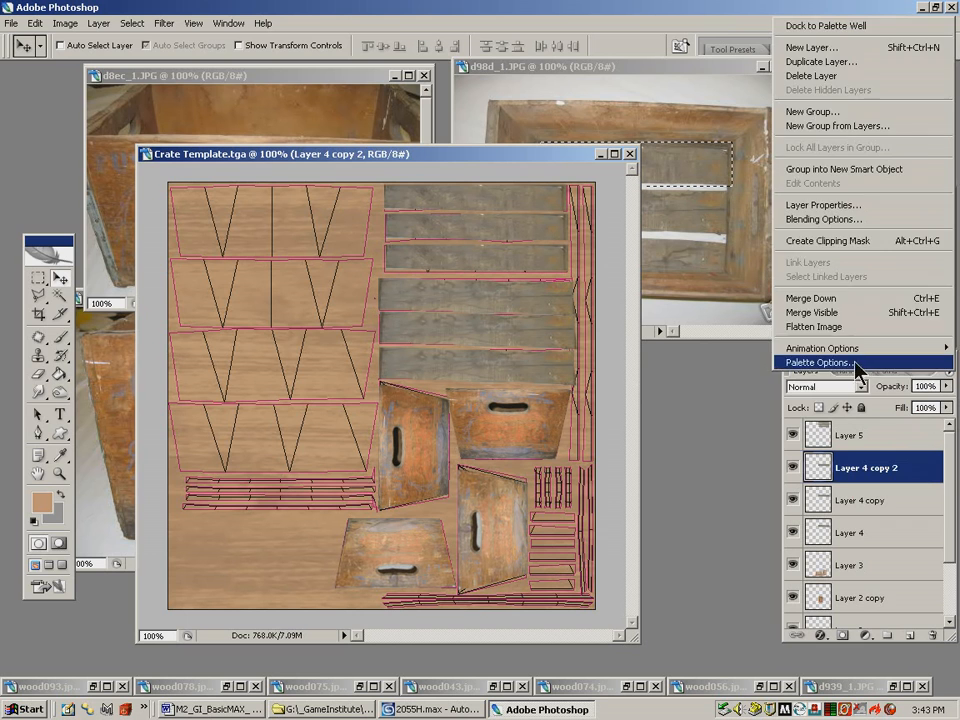
click(805, 299)
click(945, 374)
click(812, 300)
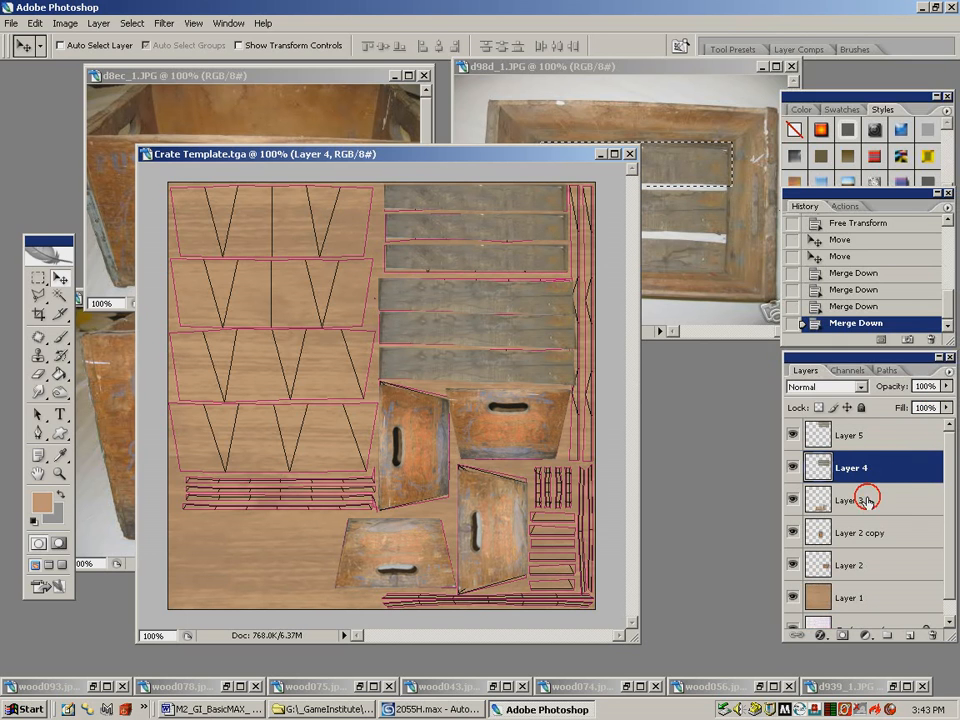
Merge Layer 3 and Layer 2 copy down into Layer 2 to combine the crate end faces
click(857, 500)
click(948, 374)
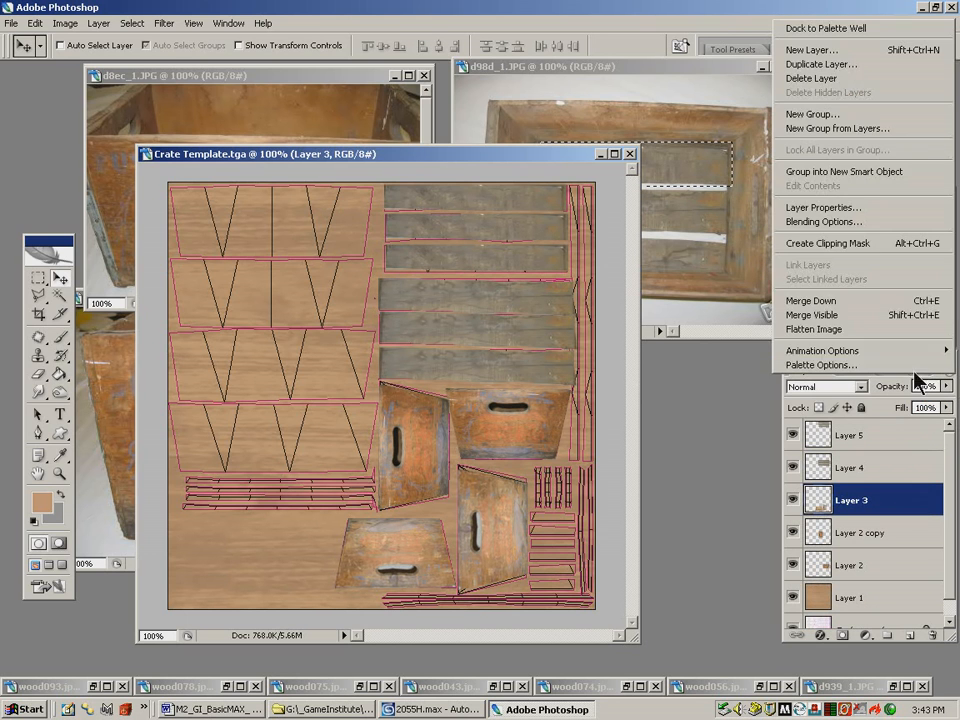
click(812, 298)
click(948, 374)
click(812, 297)
click(844, 512)
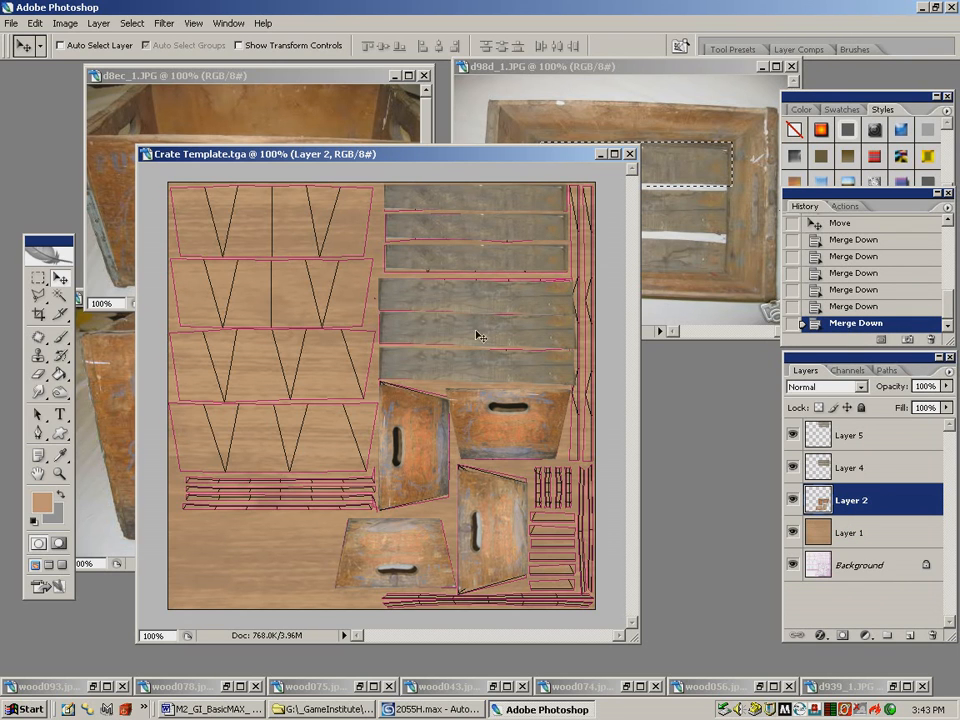
Move the Crate Template.tga and d8ec_1.JPG windows lower and bring the d854_1.JPG photo to the front
drag(307, 163, 427, 168)
click(294, 140)
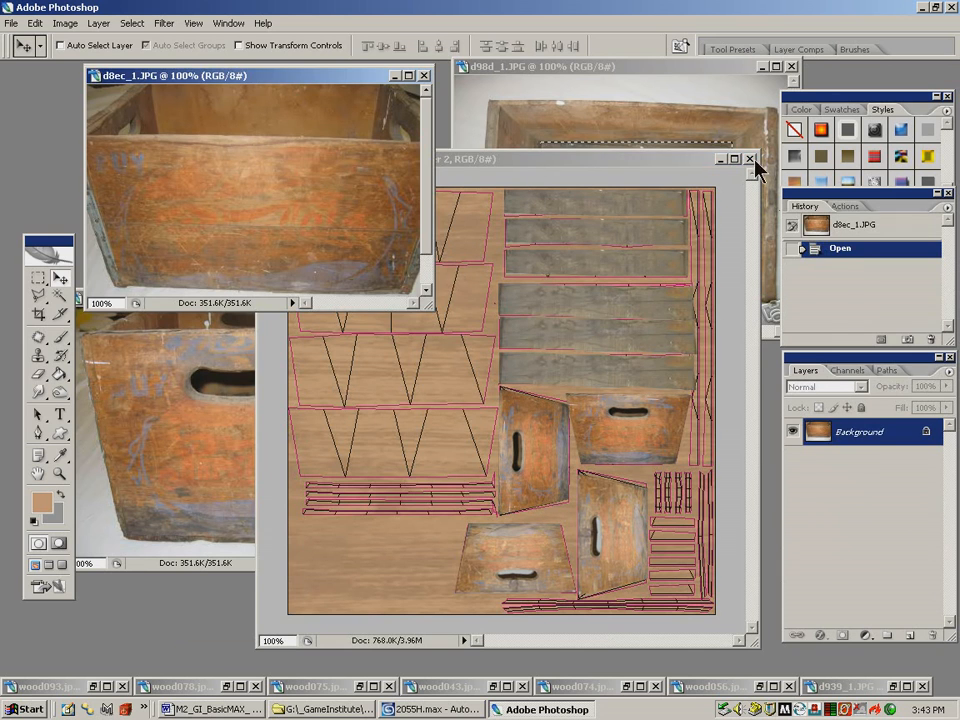
click(696, 332)
drag(585, 166, 714, 335)
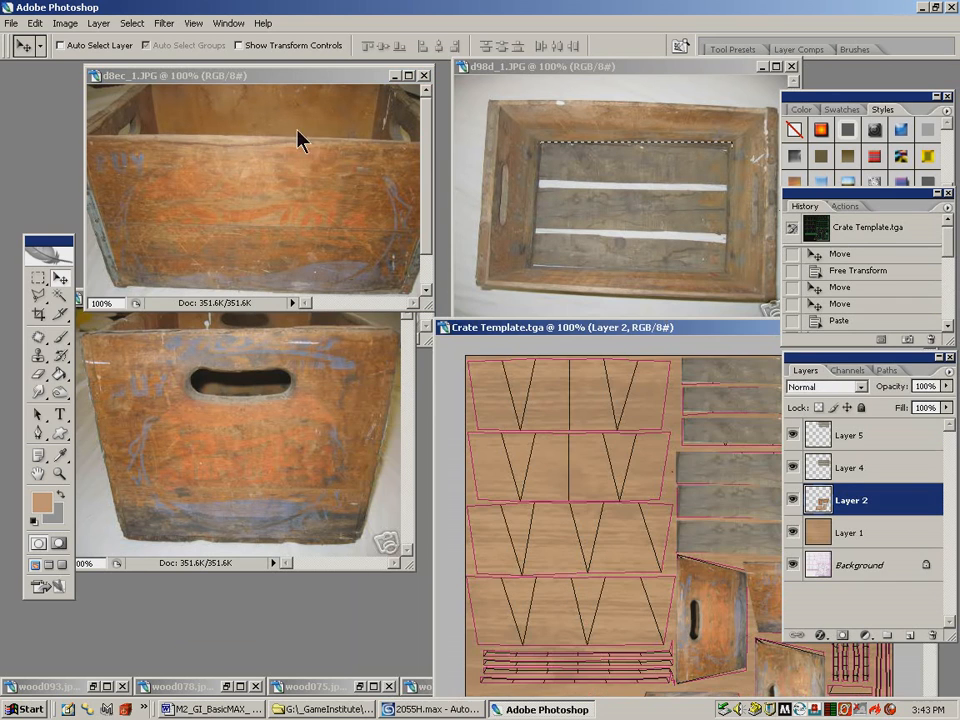
drag(349, 76, 304, 327)
click(310, 93)
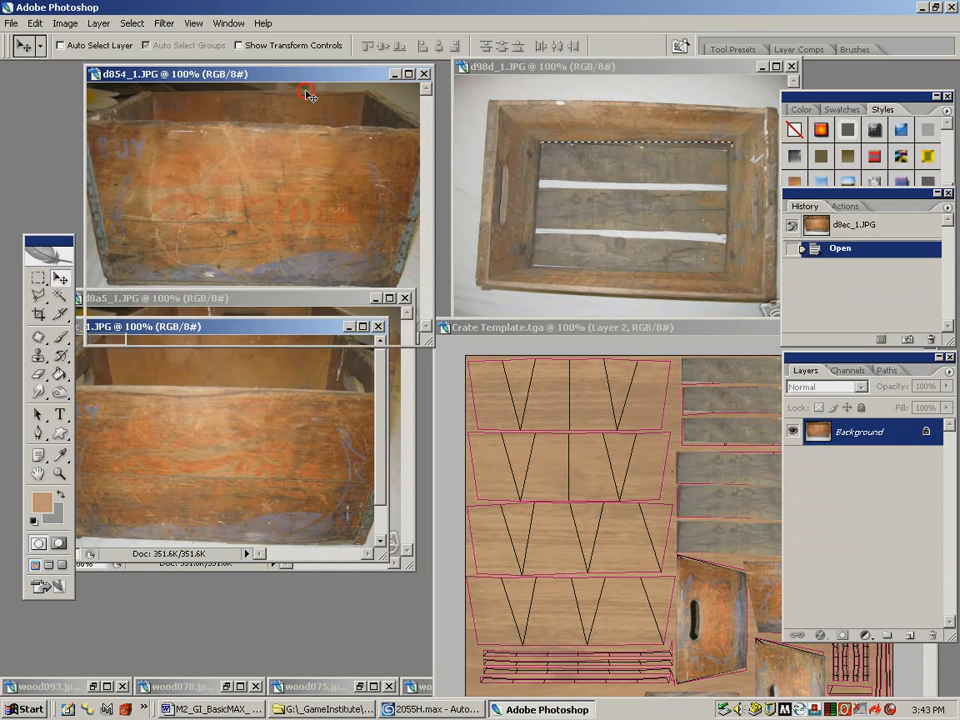
Outline the crate's long side face in d854_1.JPG with a Polygonal Lasso selection
click(38, 297)
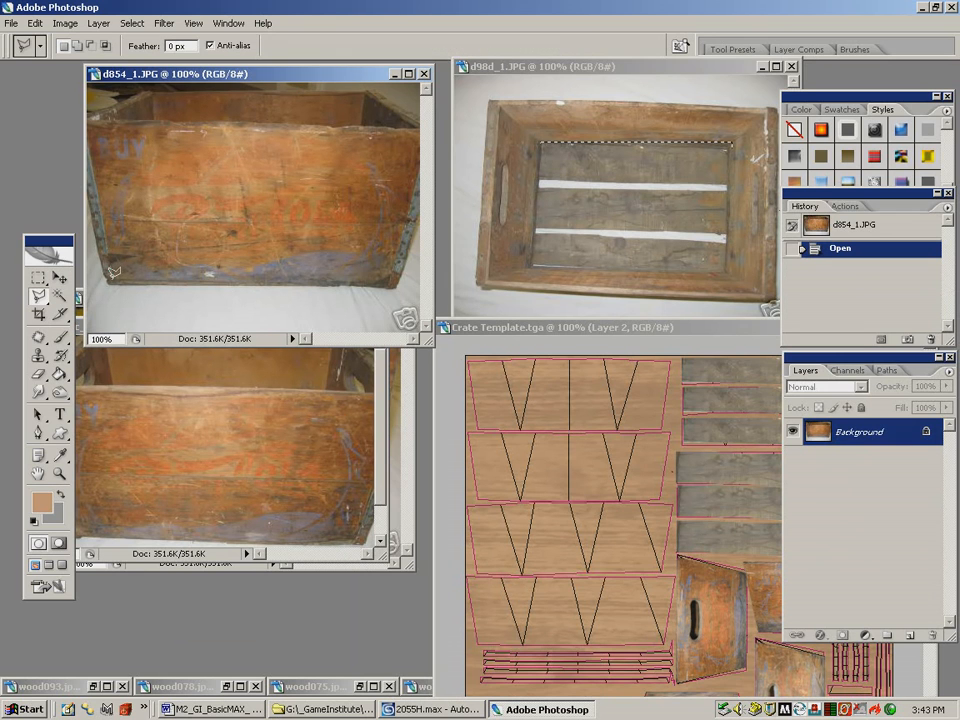
click(107, 280)
click(90, 135)
click(141, 119)
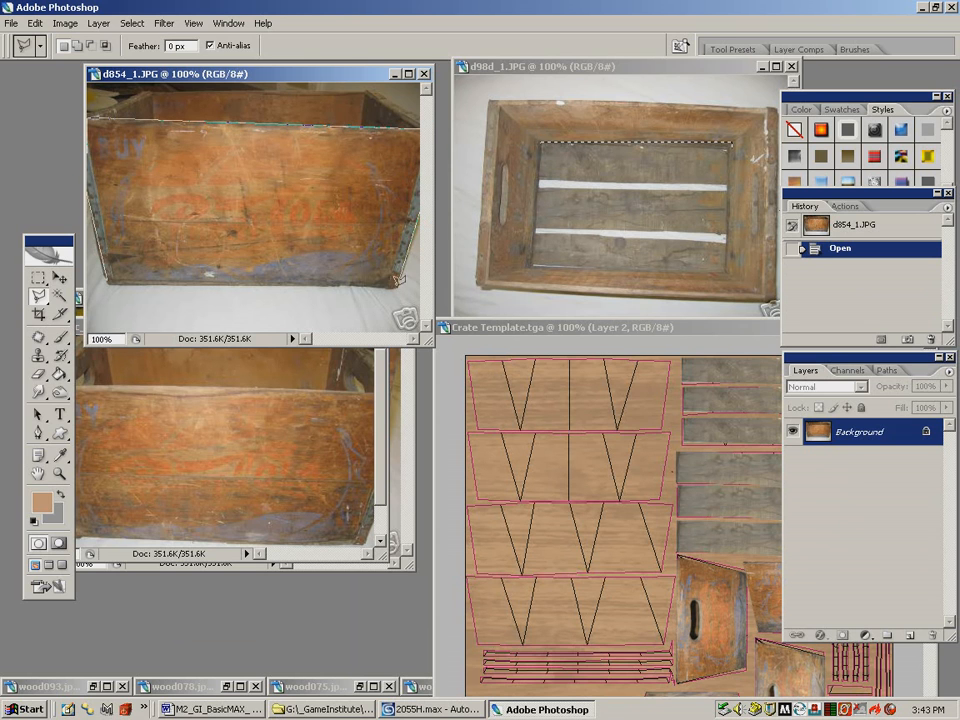
click(397, 281)
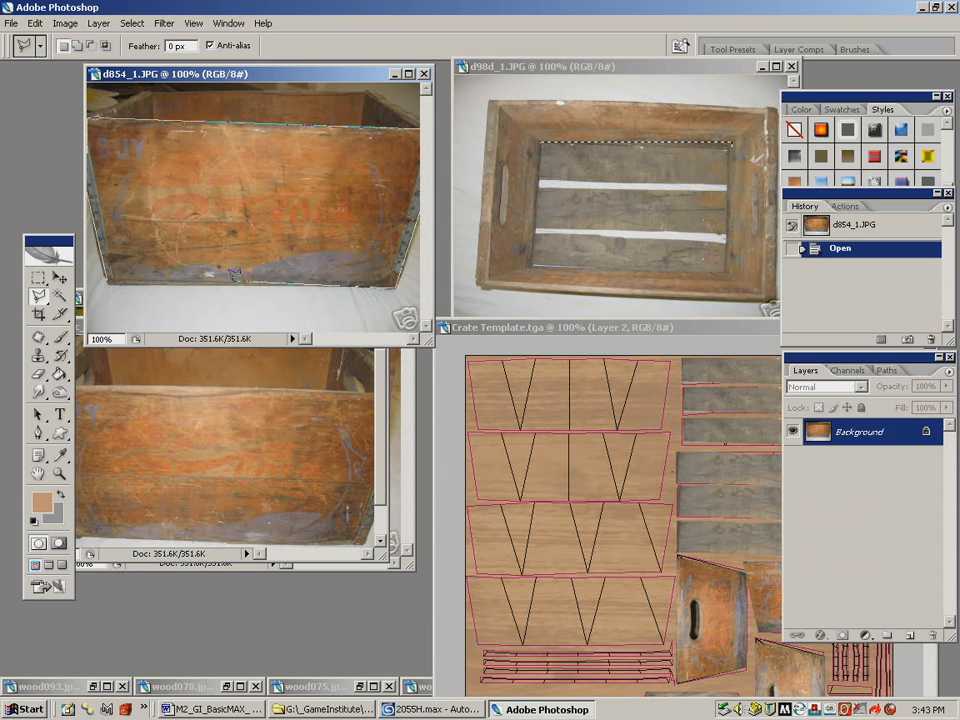
click(106, 279)
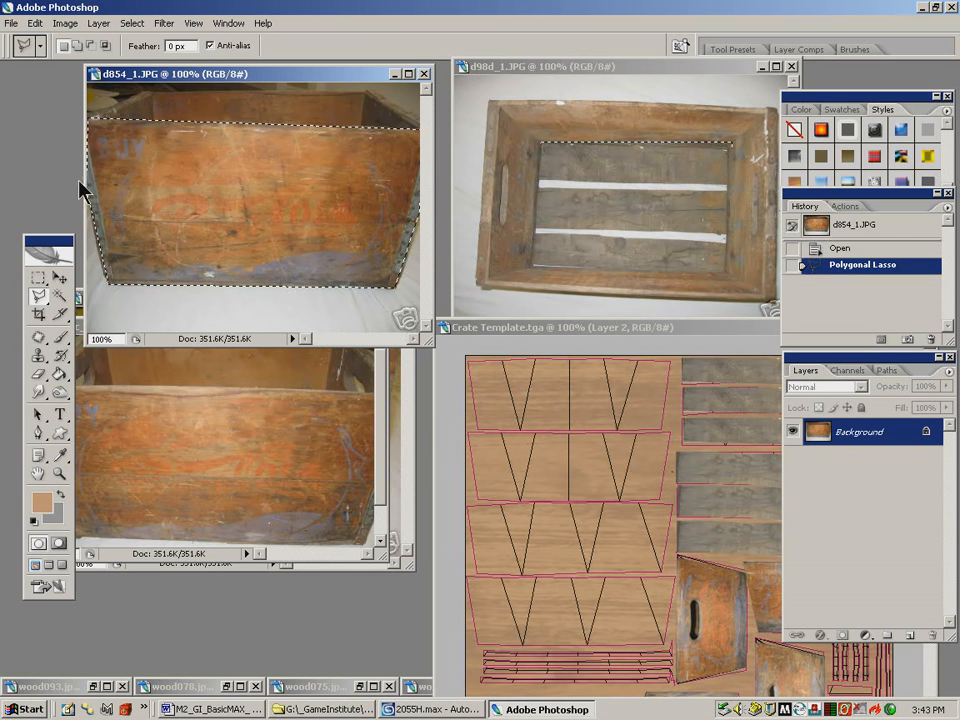
Copy the selected side face and paste it into Crate Template.tga as a new layer, moving the template window up over the photos
click(33, 23)
click(43, 126)
drag(544, 332, 203, 112)
click(36, 23)
click(58, 142)
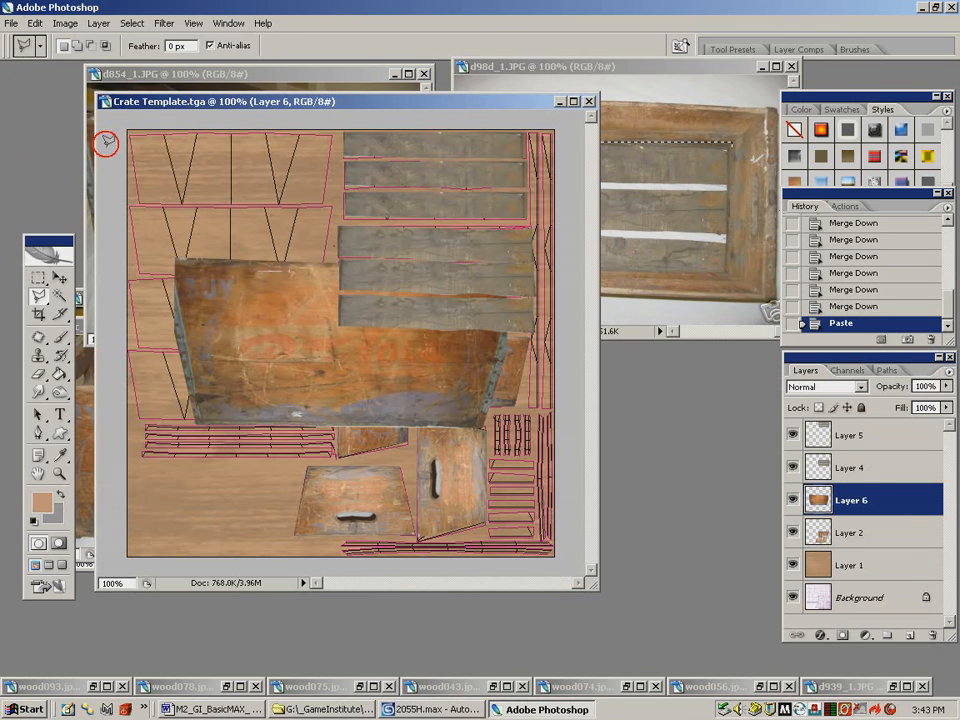
Distort the pasted side face on Layer 6, pulling its corners roughly onto the uppermost long side UV piece
click(36, 23)
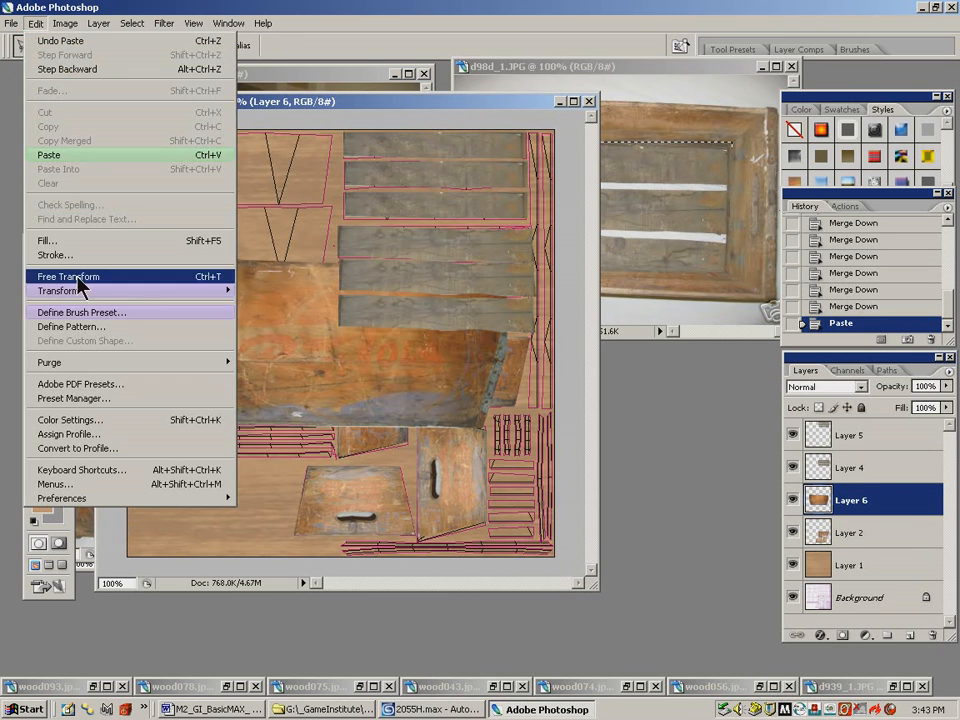
mouse_move(158, 291)
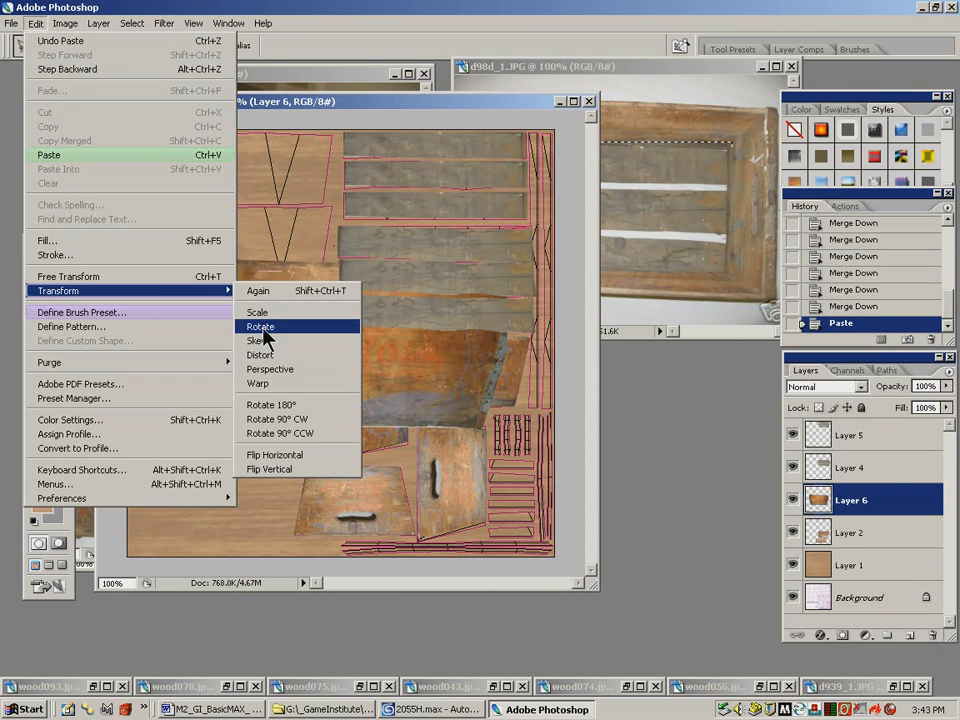
click(261, 354)
drag(291, 232, 292, 233)
ctrl+drag(464, 305, 356, 237)
ctrl+drag(137, 302, 136, 207)
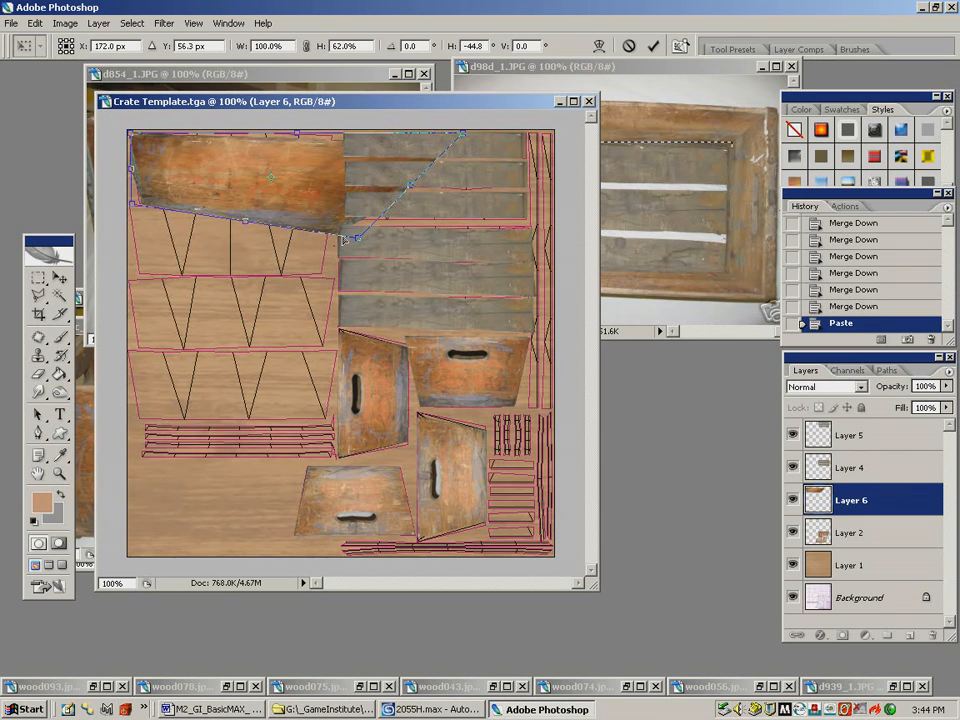
ctrl+drag(356, 237, 327, 201)
ctrl+drag(462, 133, 336, 129)
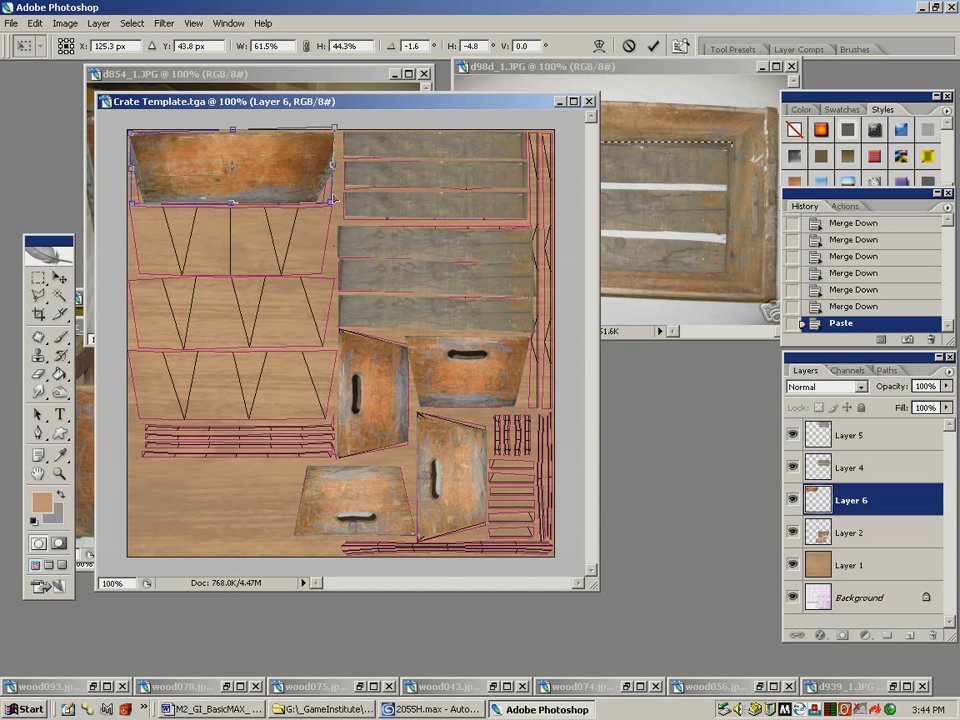
Refine the corners of Layer 6's distortion to square up the face within the uppermost side UV piece, and apply the transform
ctrl+drag(332, 205, 345, 207)
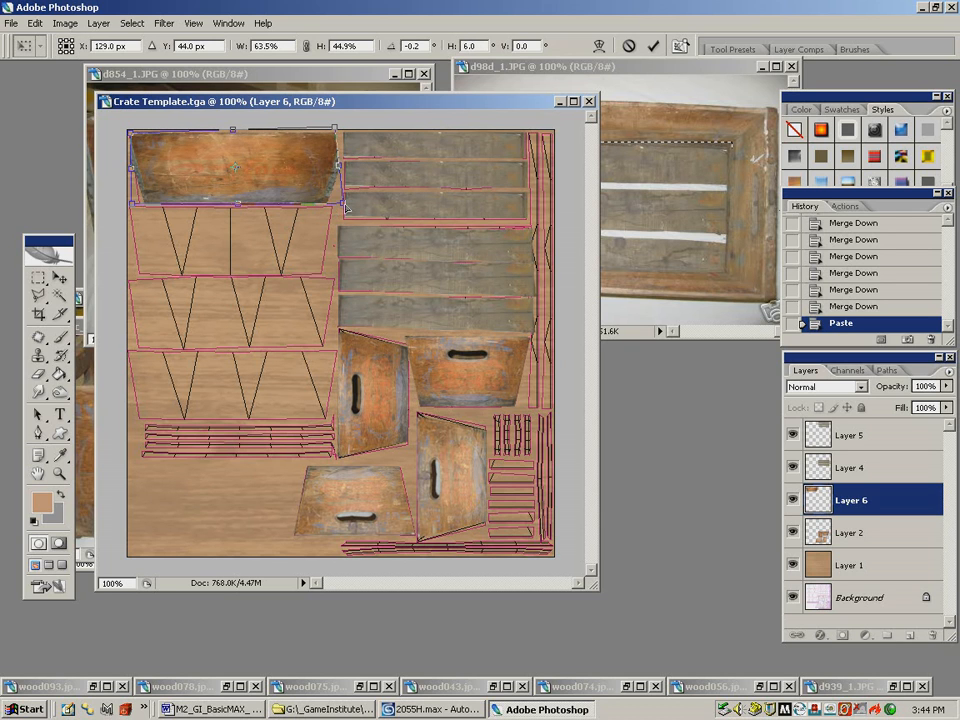
ctrl+drag(335, 129, 316, 128)
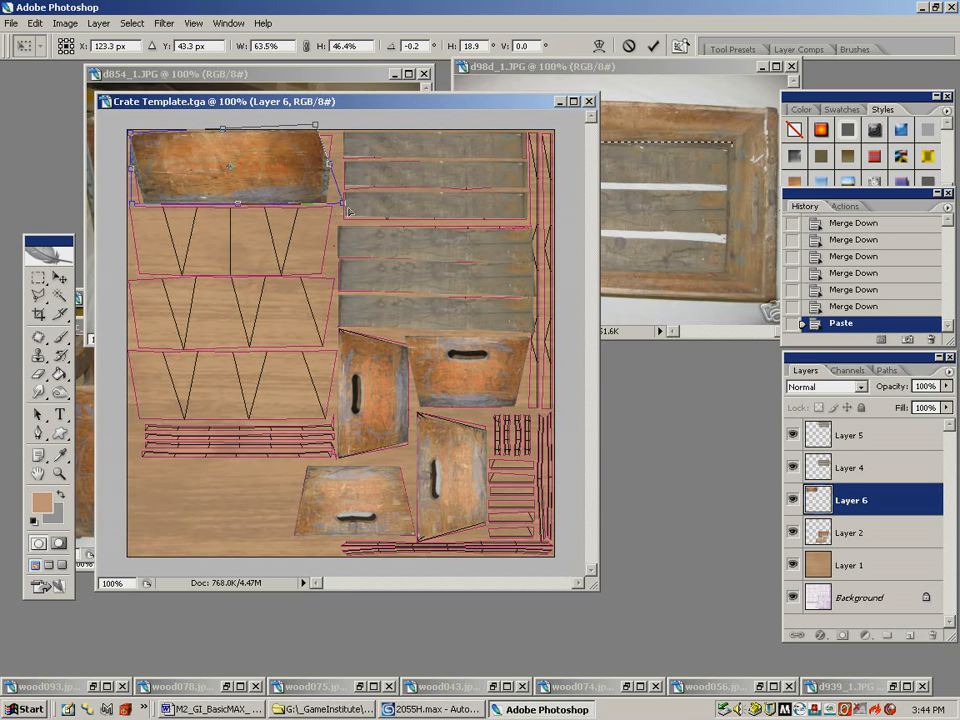
ctrl+drag(343, 204, 340, 203)
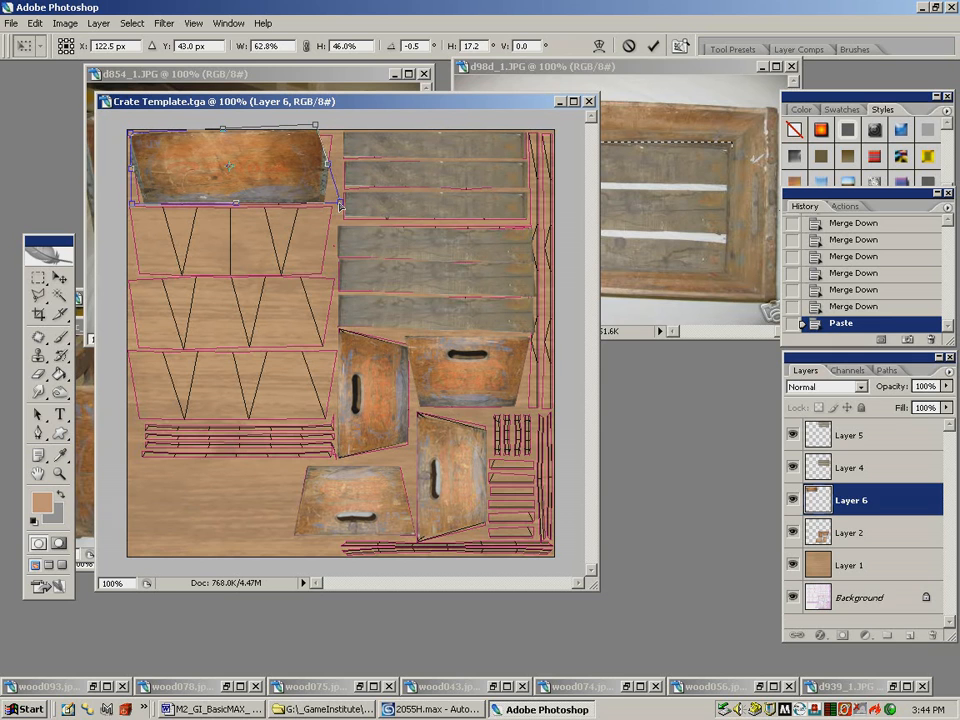
ctrl+drag(316, 125, 315, 130)
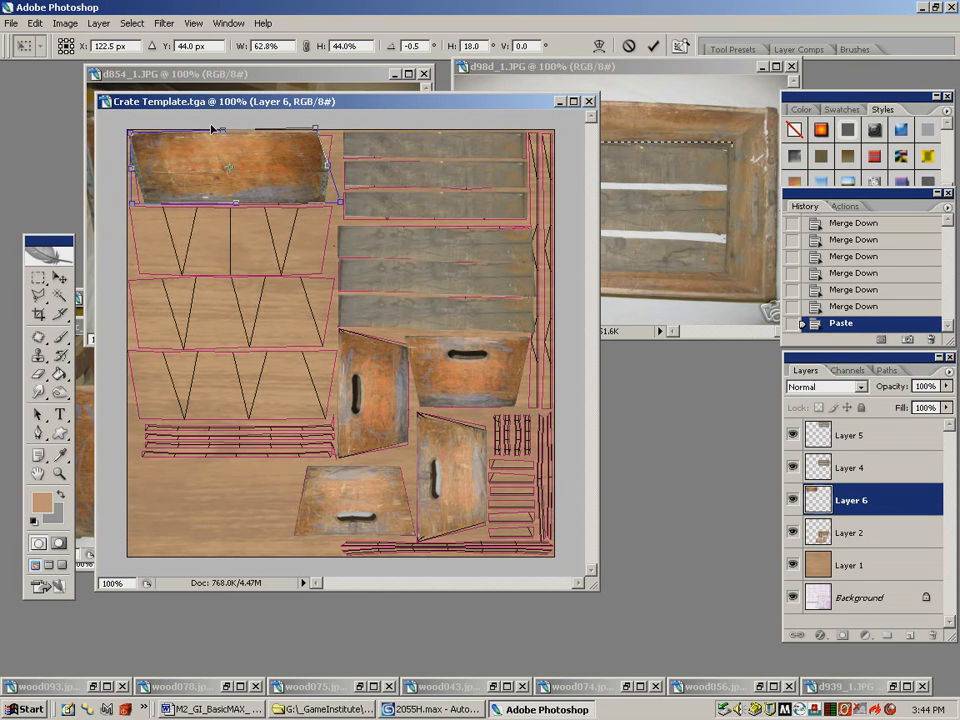
ctrl+drag(131, 204, 120, 204)
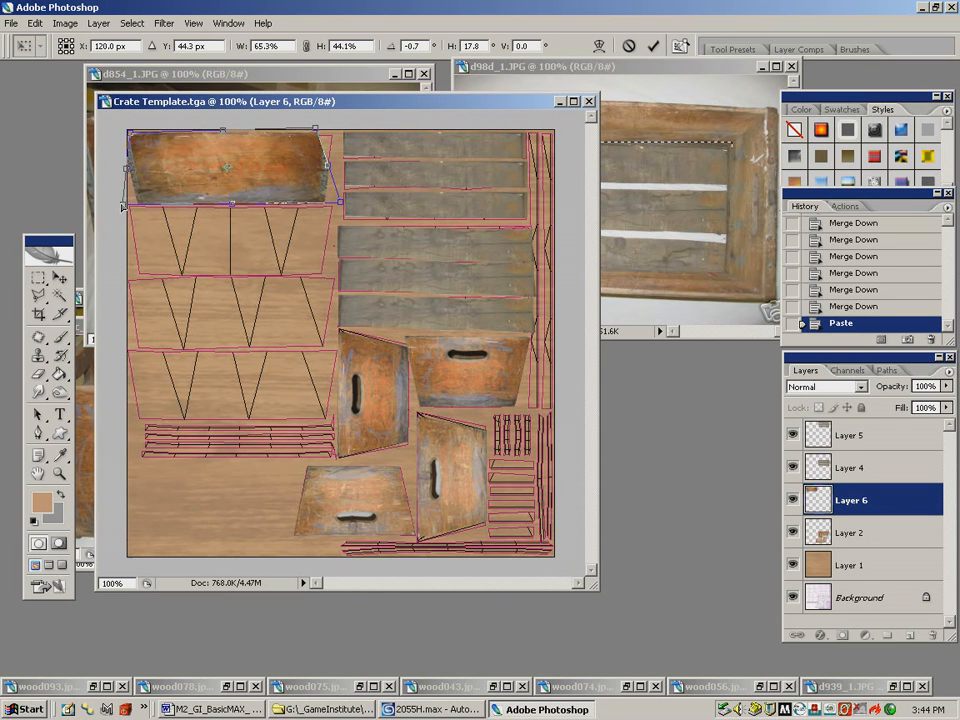
ctrl+drag(135, 137, 141, 136)
ctrl+drag(120, 204, 125, 204)
key(Return)
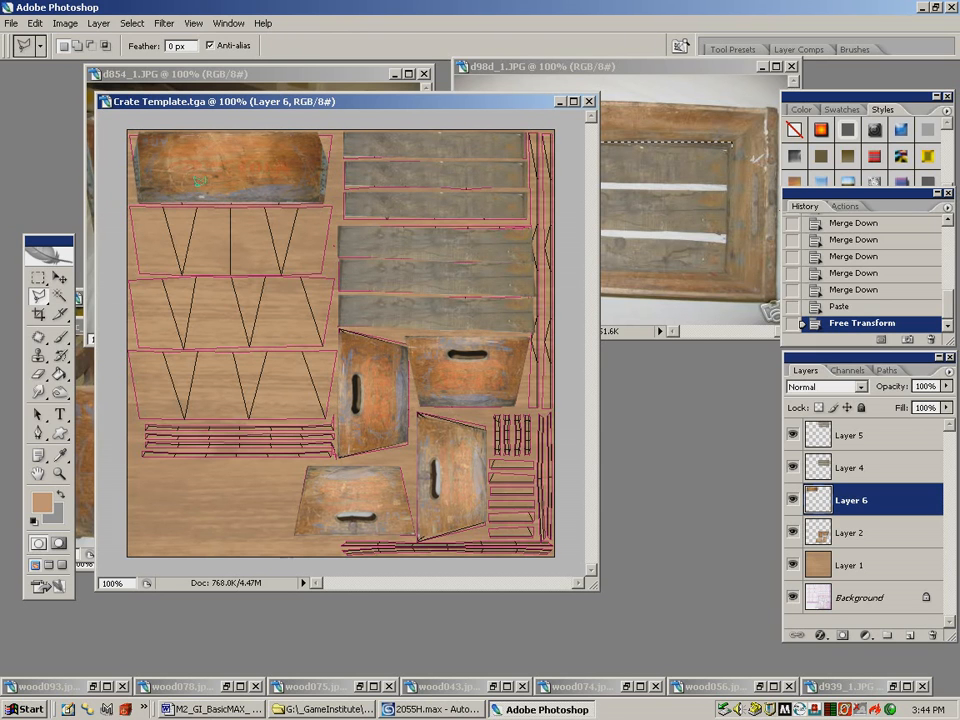
Duplicate the fitted side face from Layer 6 and place the copy on the second long side UV piece directly below
click(60, 278)
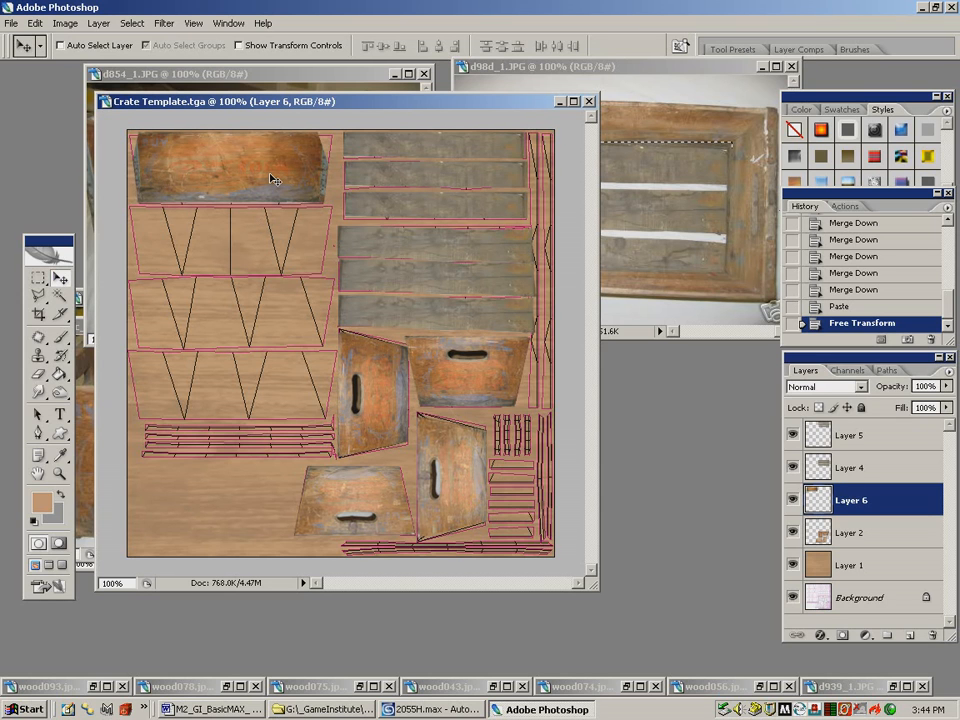
drag(272, 176, 273, 248)
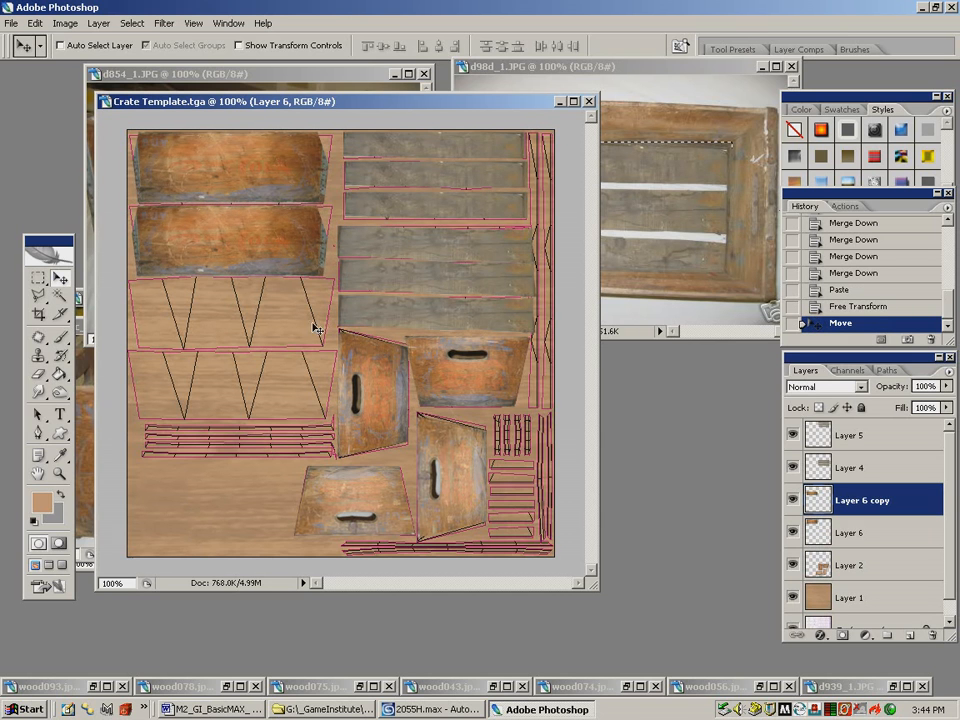
Move the Crate Template.tga window aside and bring the d8ec_1.JPG photo to the front, fully in view
drag(224, 103, 428, 104)
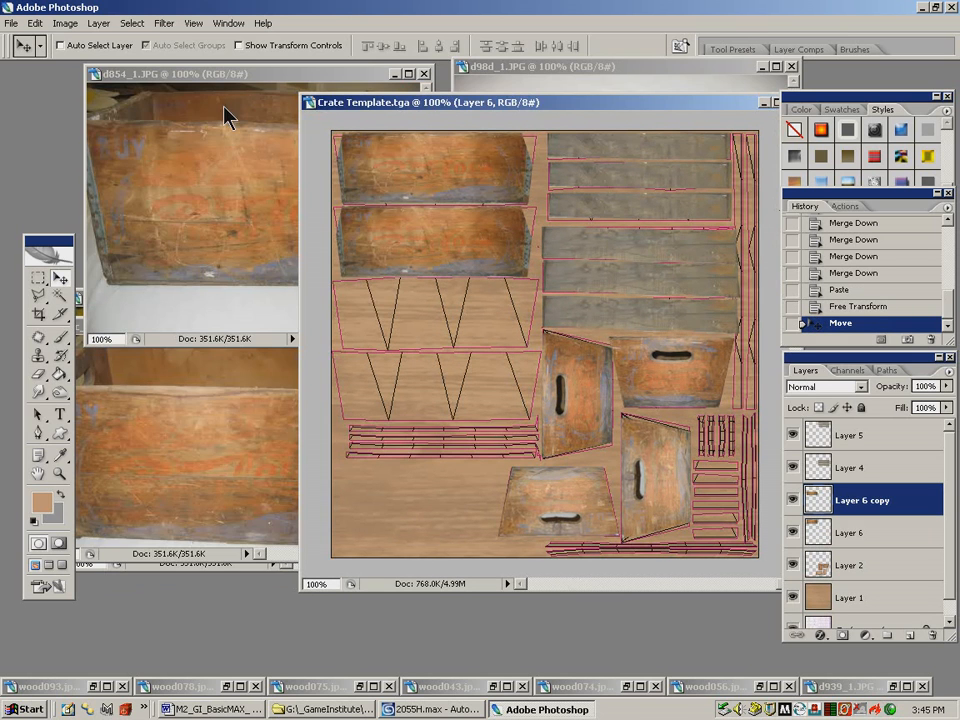
click(199, 369)
drag(195, 332, 325, 196)
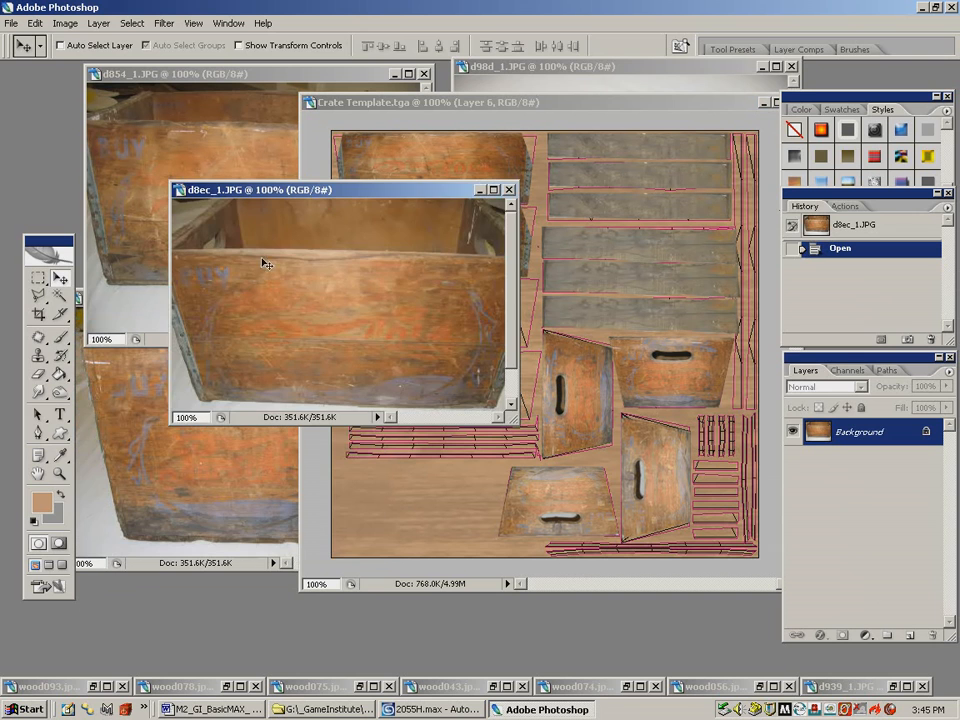
Outline the crate's long side face in d8ec_1.JPG with a Polygonal Lasso selection
click(39, 296)
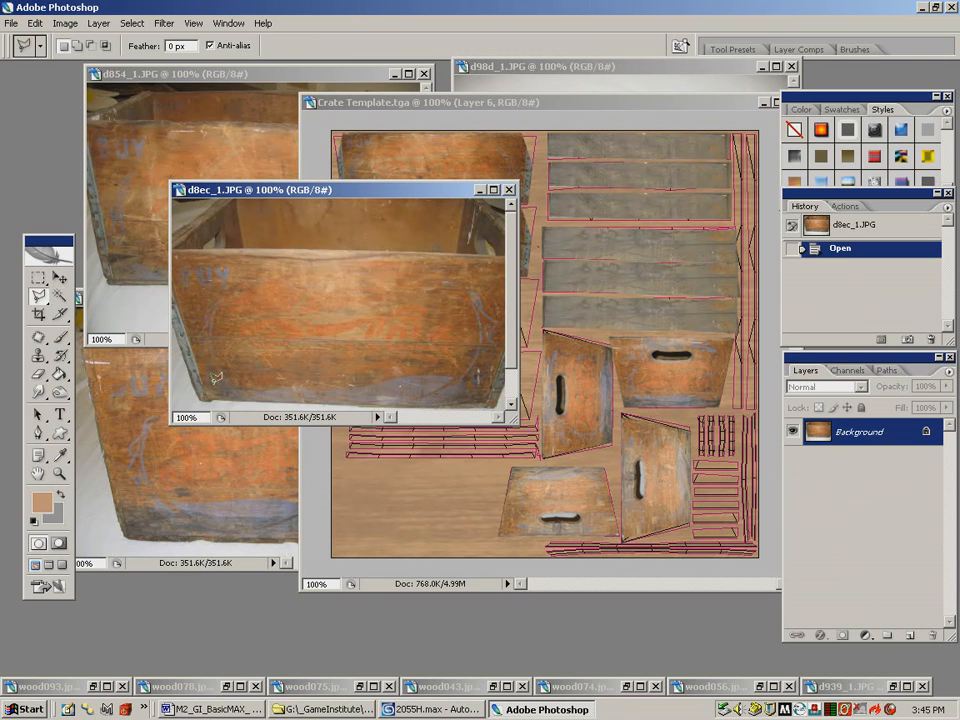
click(200, 402)
click(174, 318)
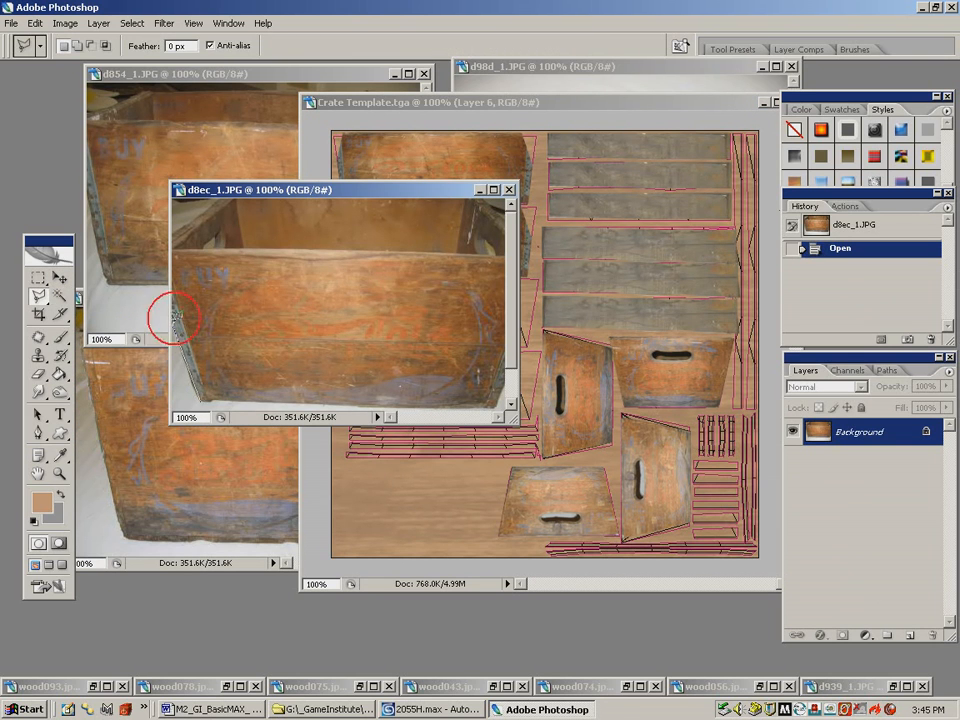
click(176, 250)
click(503, 256)
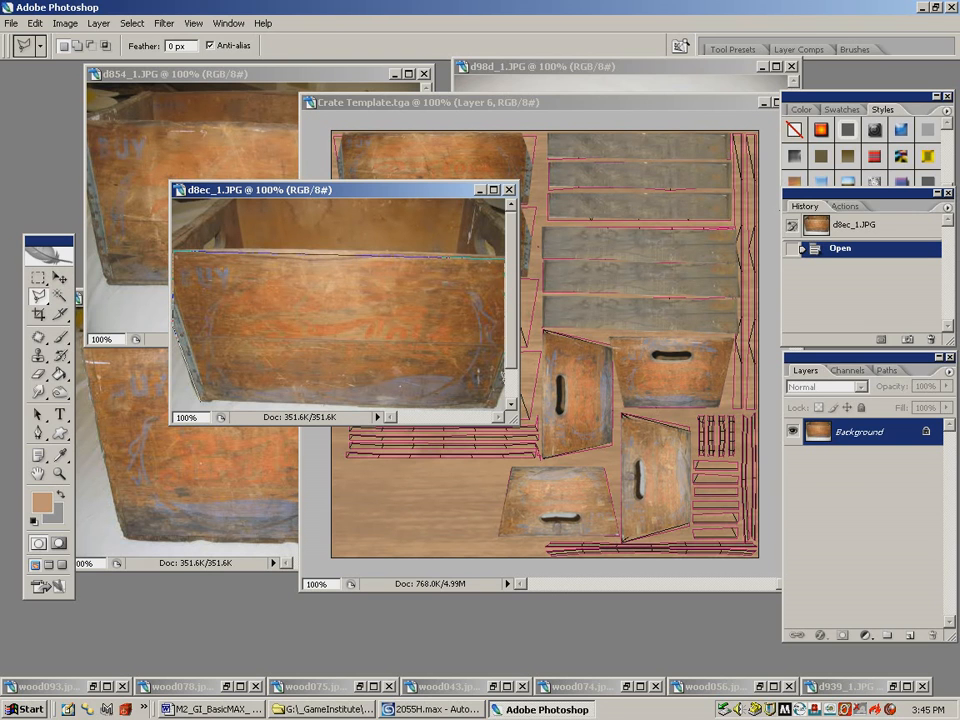
click(498, 405)
click(197, 396)
click(175, 251)
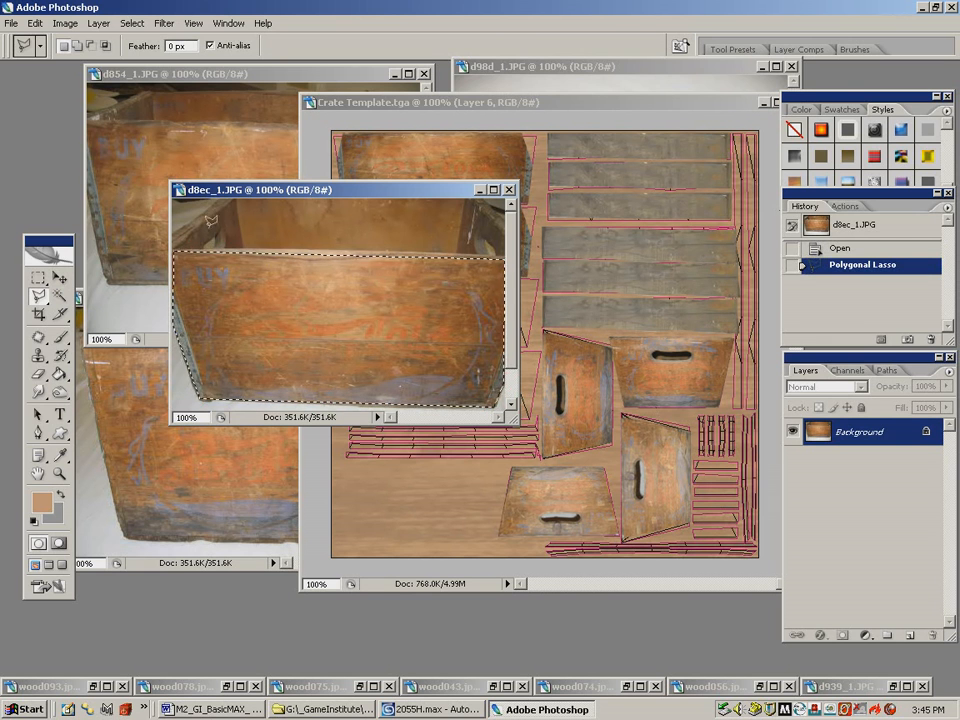
Copy the selected side face from d8ec_1.JPG and paste it into Crate Template.tga as a new layer
click(35, 22)
click(47, 127)
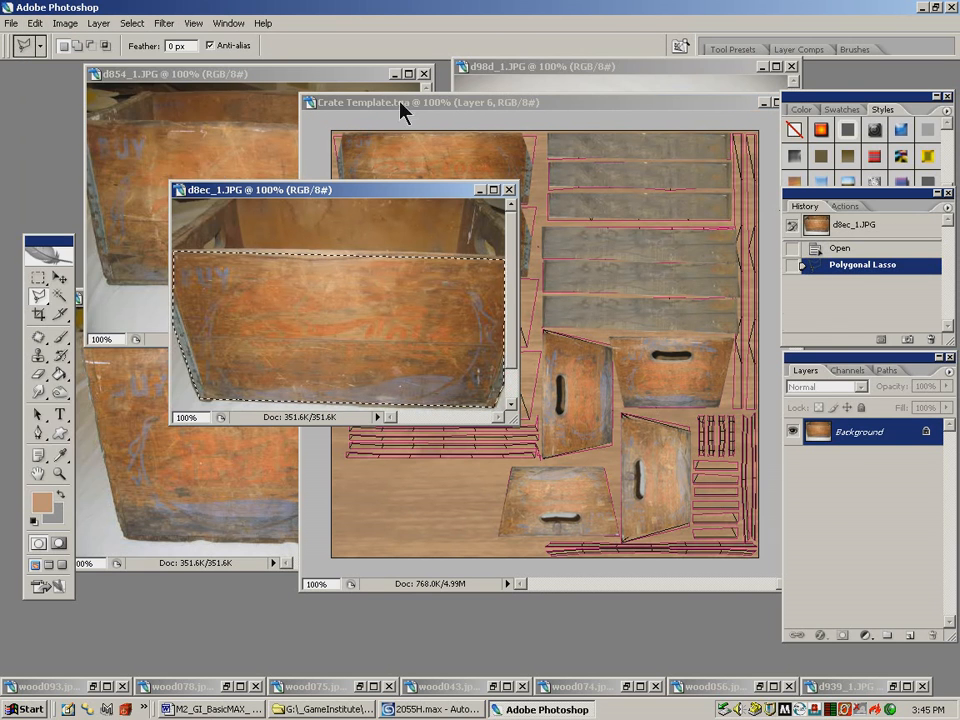
click(399, 104)
click(33, 22)
click(72, 158)
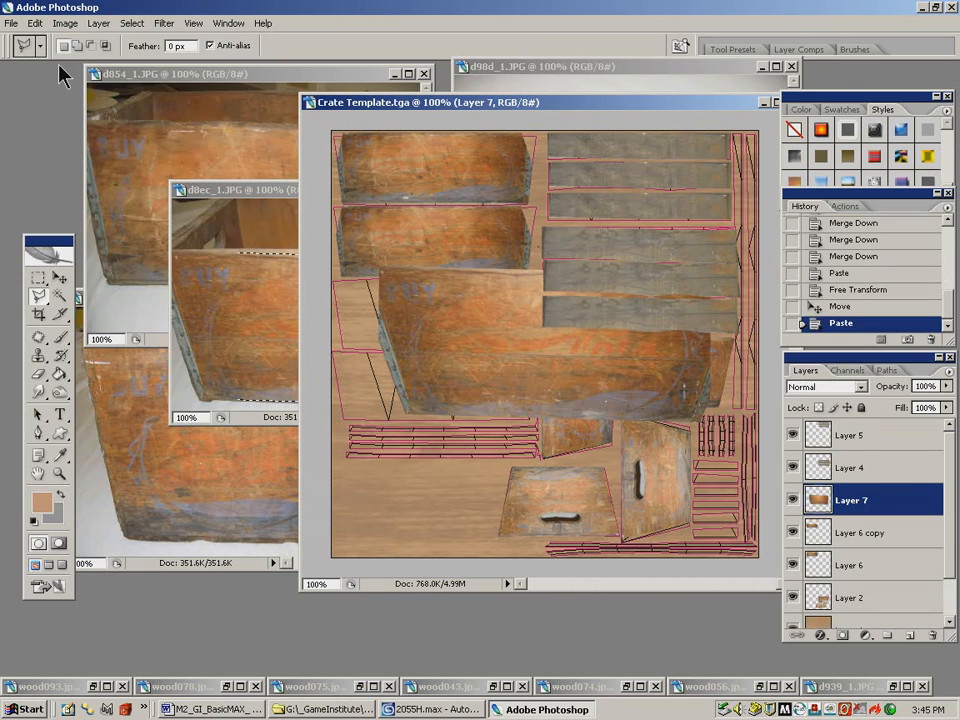
Scale the pasted side face on Layer 7 proportionally to 57.5% and position it over the third long side UV piece
click(35, 22)
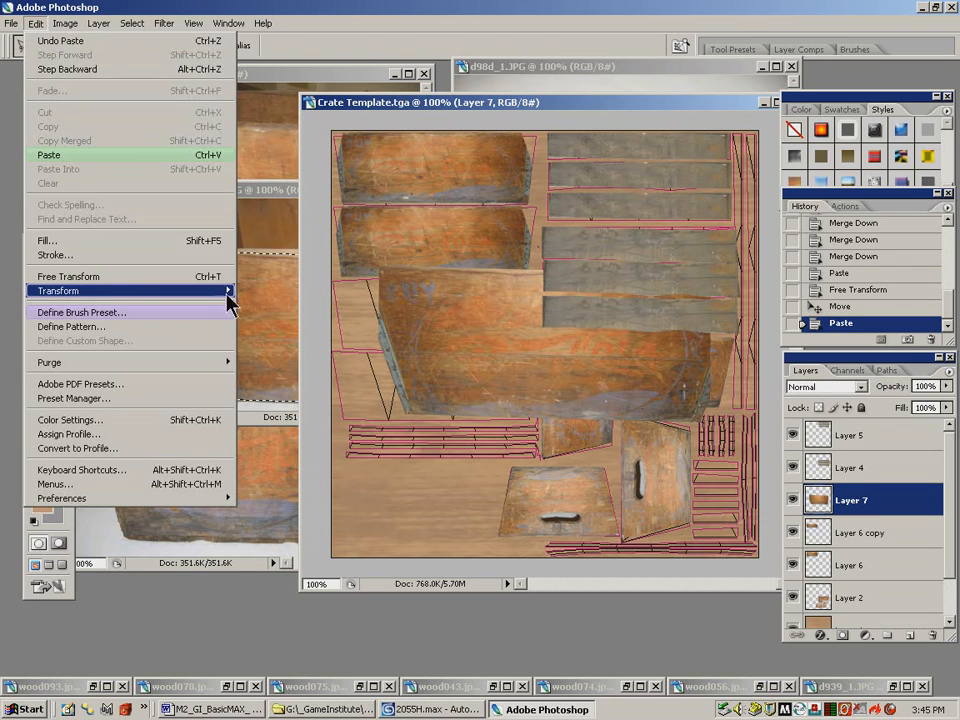
click(262, 309)
shift+drag(351, 281, 394, 315)
mouse_move(533, 371)
shift+mouse_down()
mouse_move(494, 348)
mouse_move(528, 362)
shift+mouse_up()
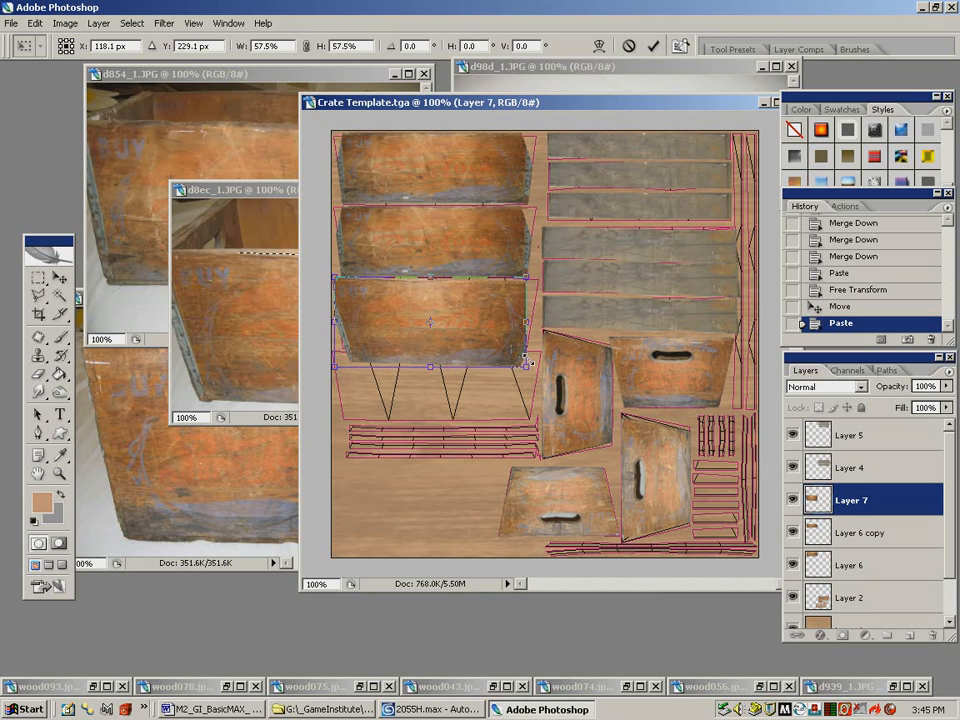
key(Return)
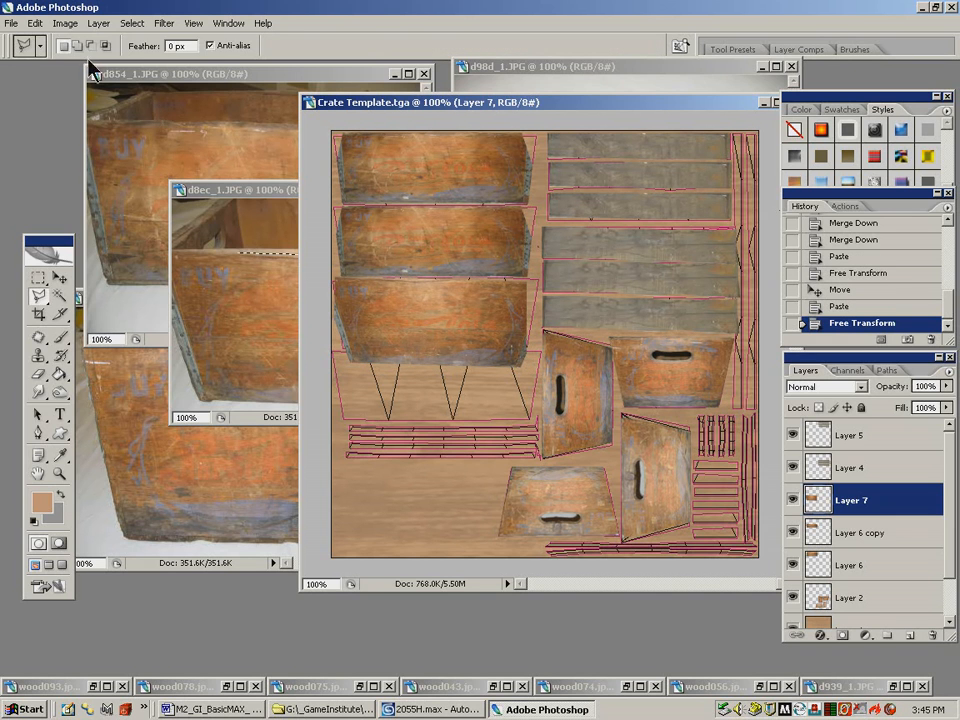
Distort Layer 7, widening the face and raising its lower edge to match the height of the third side UV piece
click(36, 22)
mouse_move(233, 292)
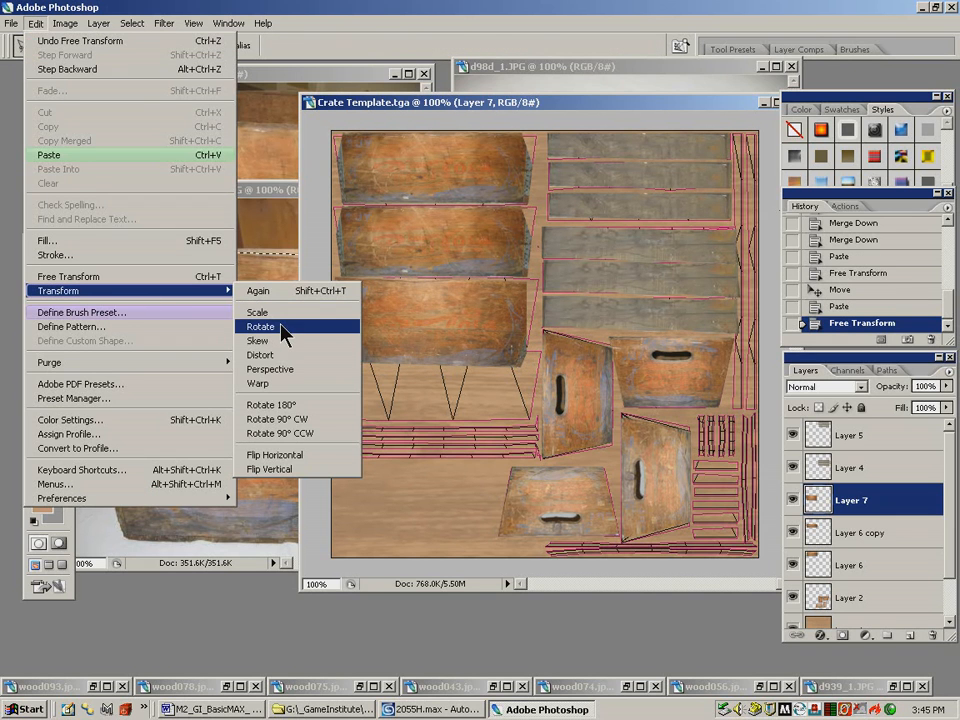
click(278, 355)
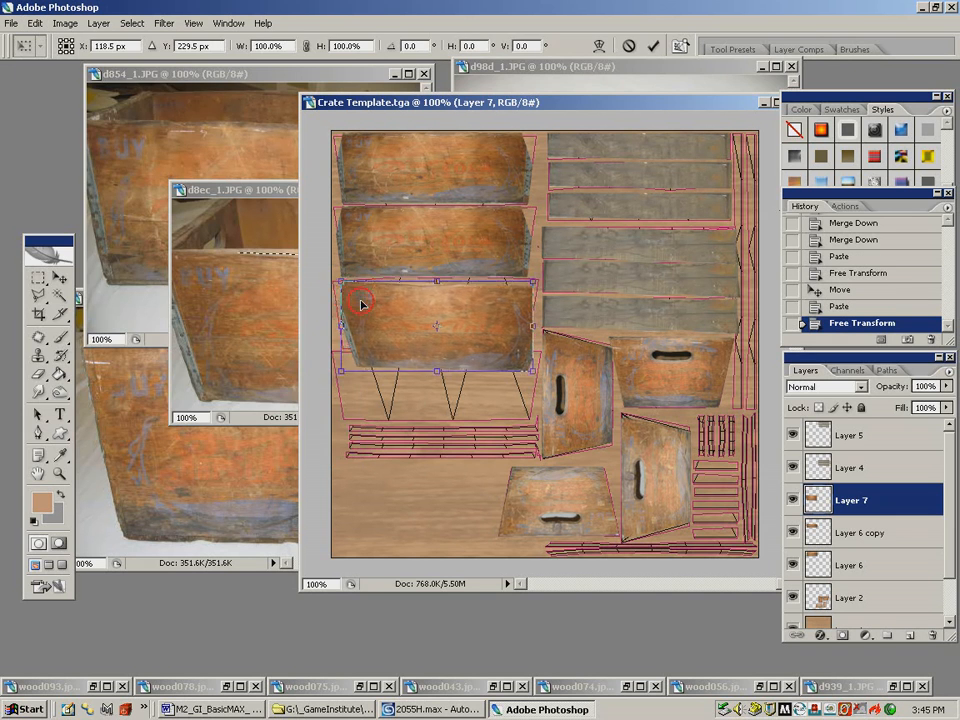
drag(343, 292, 343, 290)
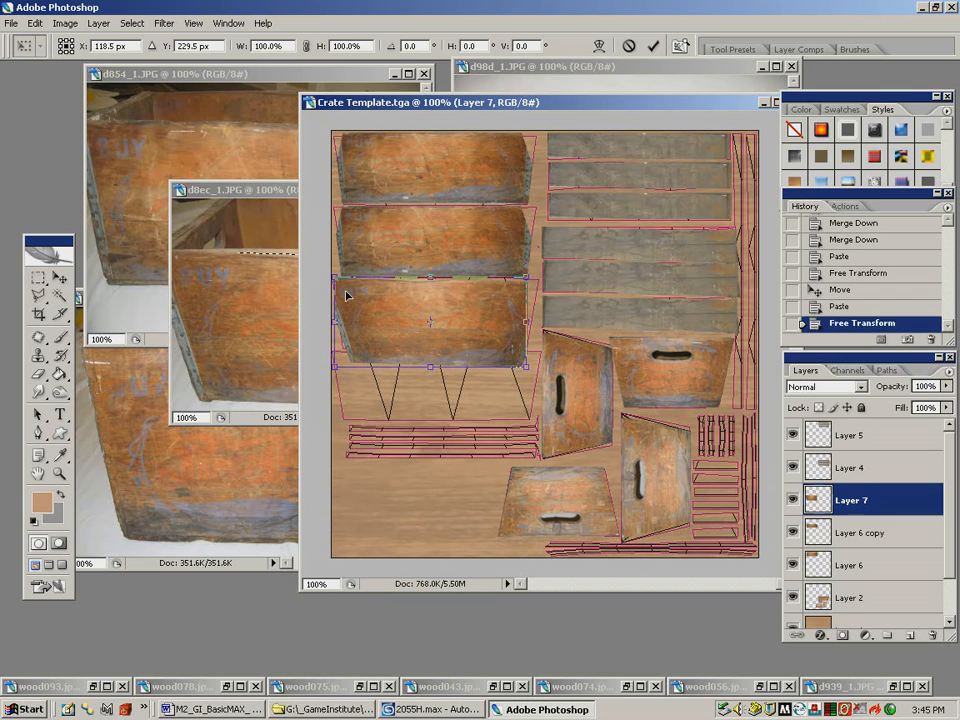
drag(526, 276, 531, 277)
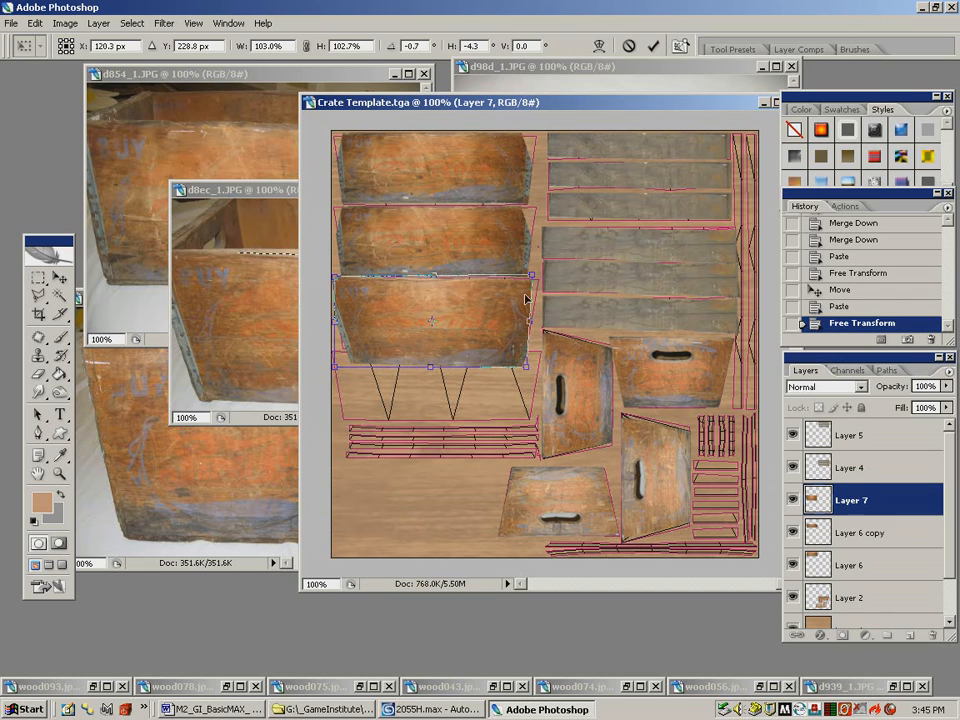
drag(522, 340, 529, 347)
mouse_move(435, 370)
mouse_down()
mouse_move(437, 347)
mouse_move(438, 355)
mouse_up()
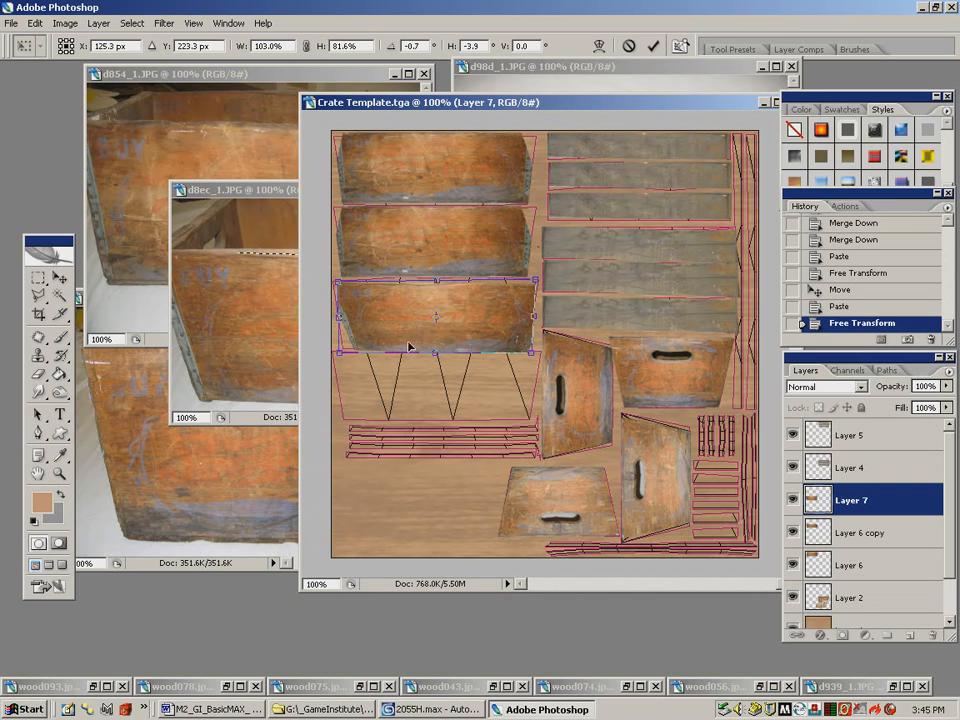
Adjust the corners of Layer 7's distortion to square the face's slanted ends and align its edges, and apply the transform
drag(340, 354, 328, 352)
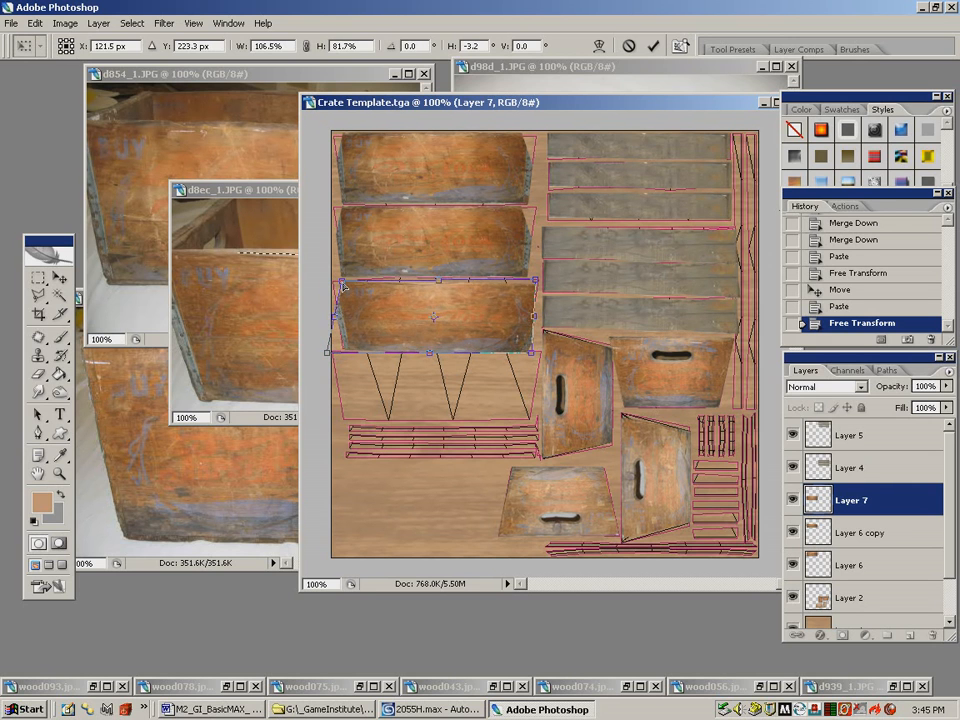
drag(345, 283, 346, 283)
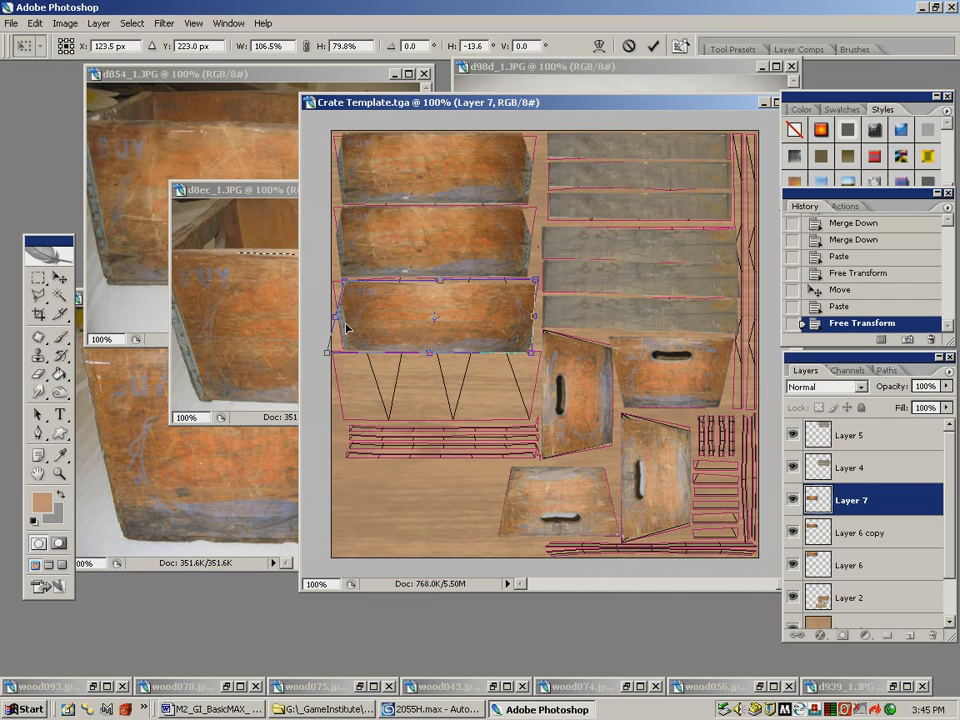
drag(327, 355, 323, 354)
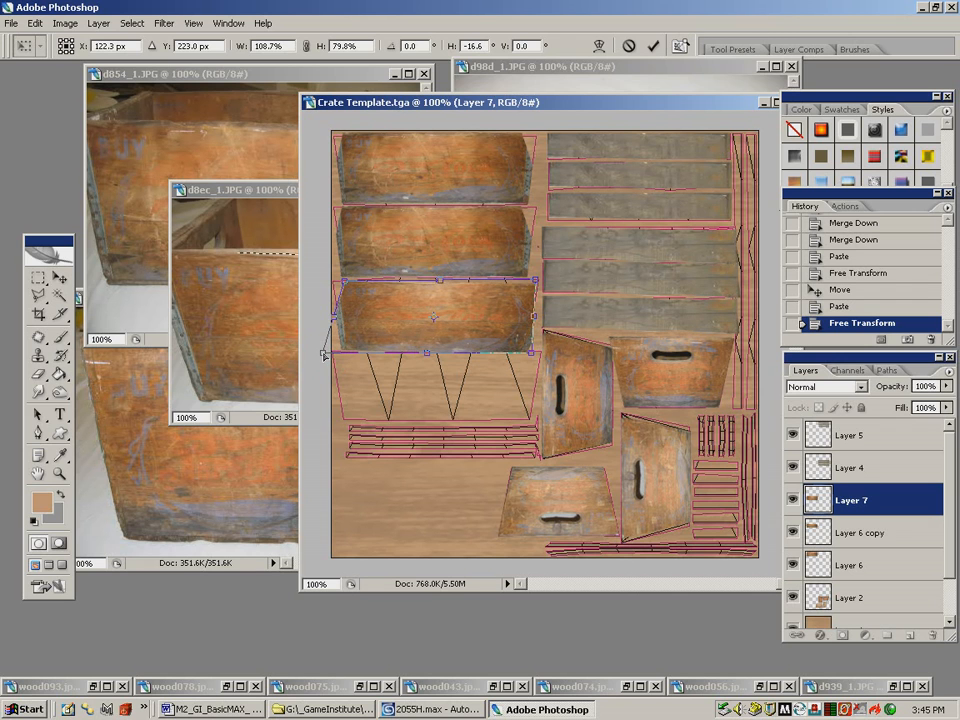
ctrl+drag(538, 290, 530, 279)
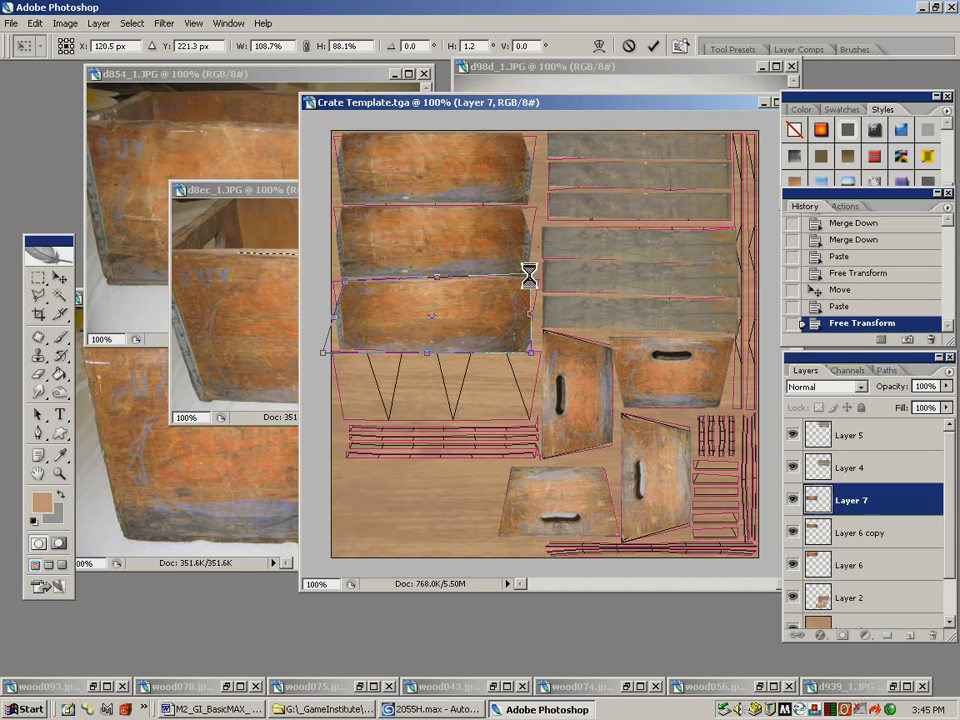
ctrl+drag(531, 352, 532, 351)
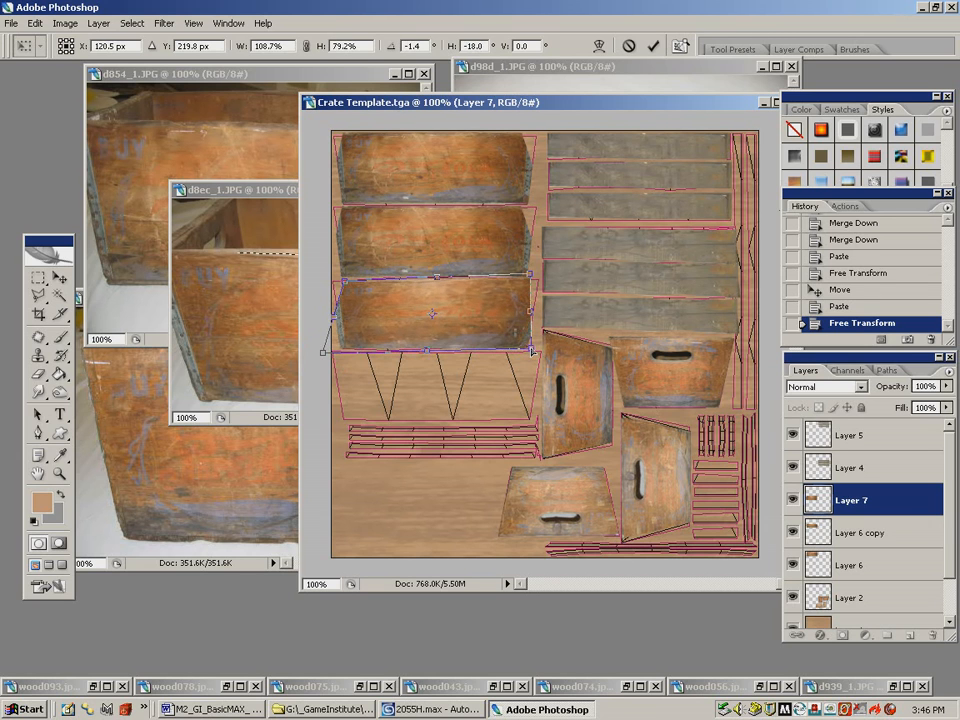
ctrl+drag(532, 282, 524, 282)
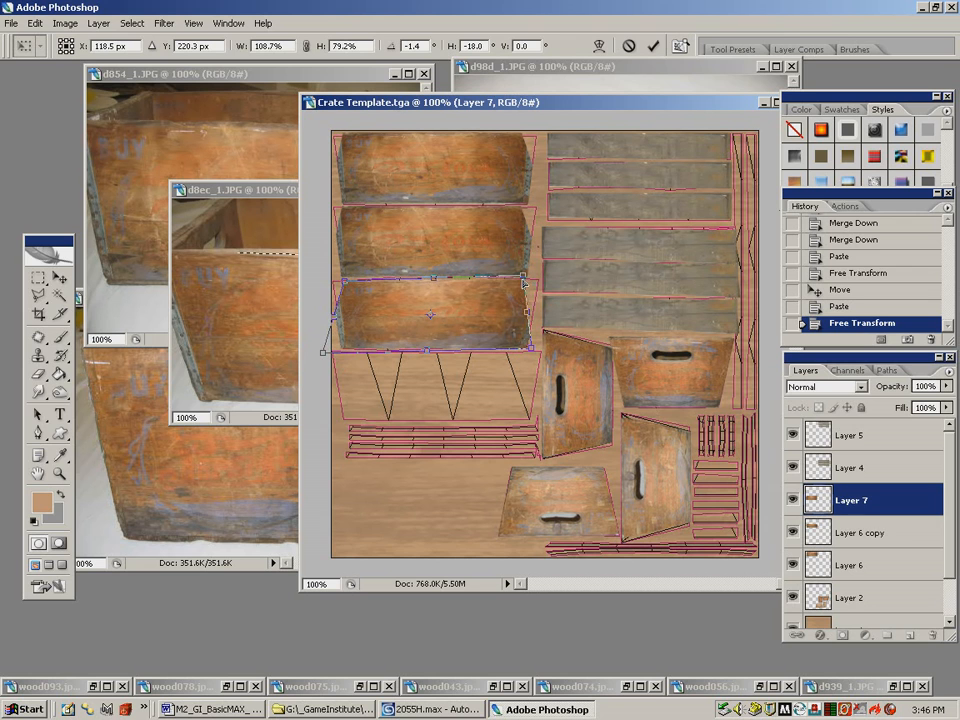
key(Return)
key(l)
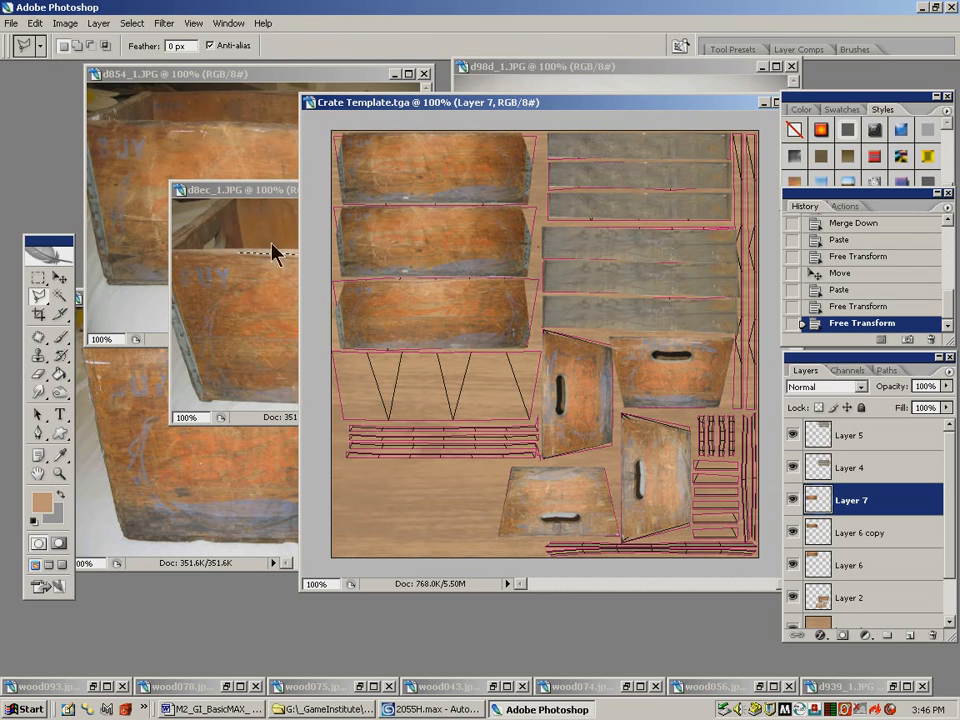
Duplicate the side face on Layer 7 and place the copy over the fourth long side UV piece
key(v)
drag(448, 340, 458, 387)
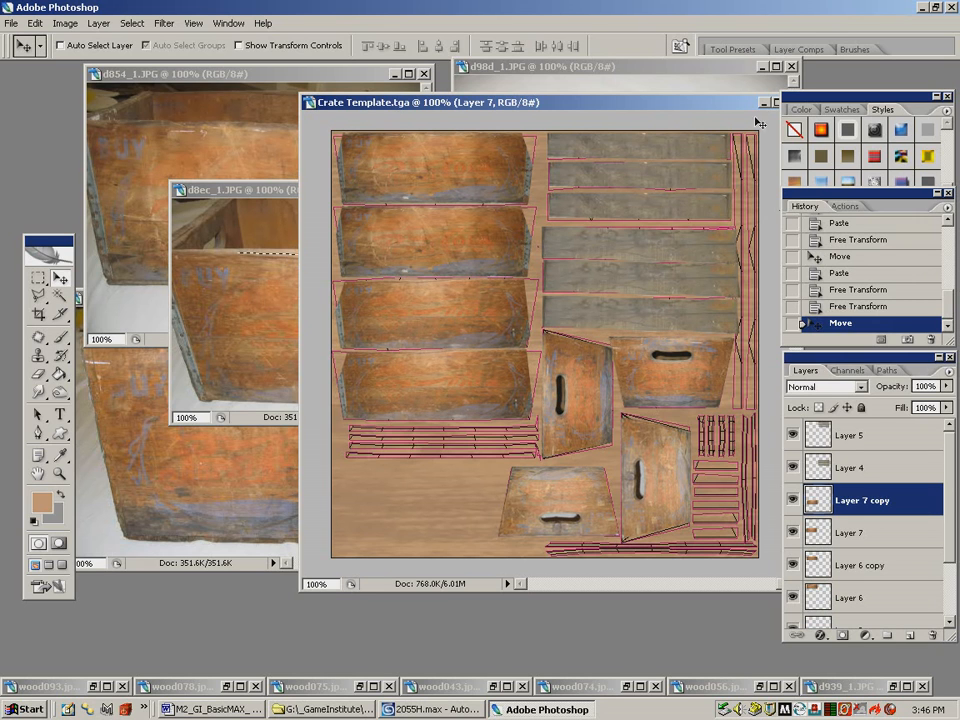
Copy a thin horizontal strip along the upper edge of the side face in d854_1.JPG and paste it into Crate Template.tga
click(253, 90)
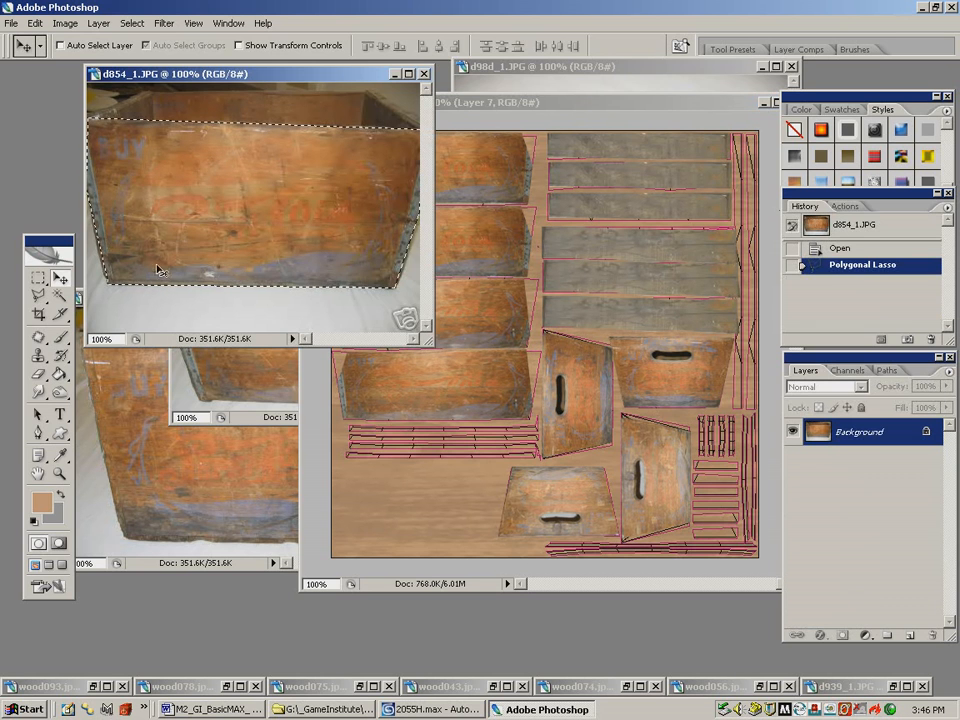
click(38, 279)
click(116, 130)
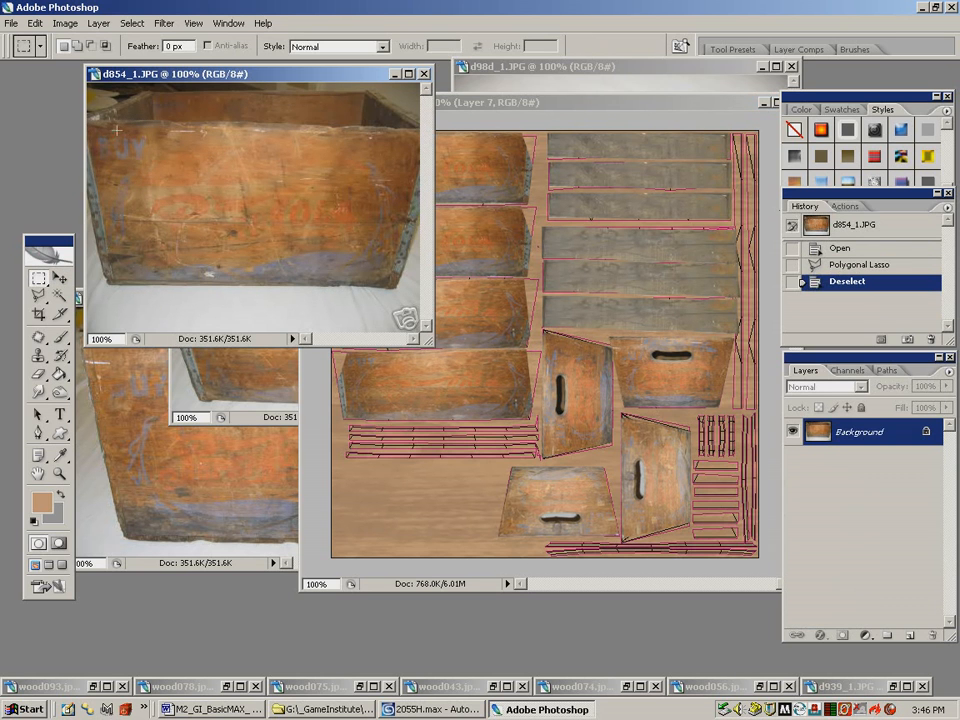
drag(120, 132, 412, 151)
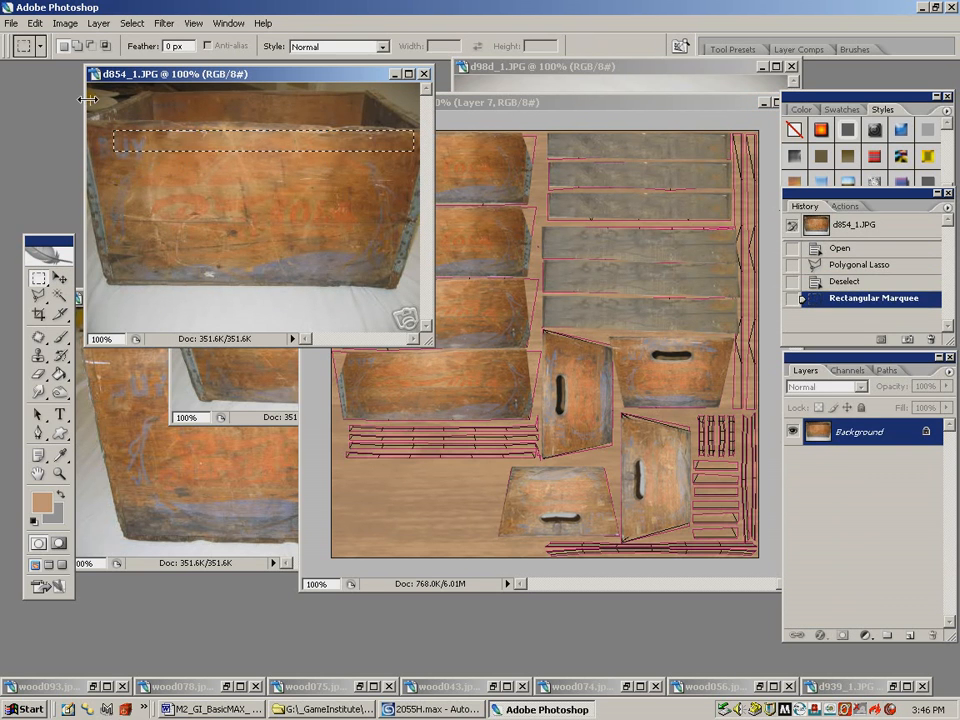
click(35, 22)
click(55, 127)
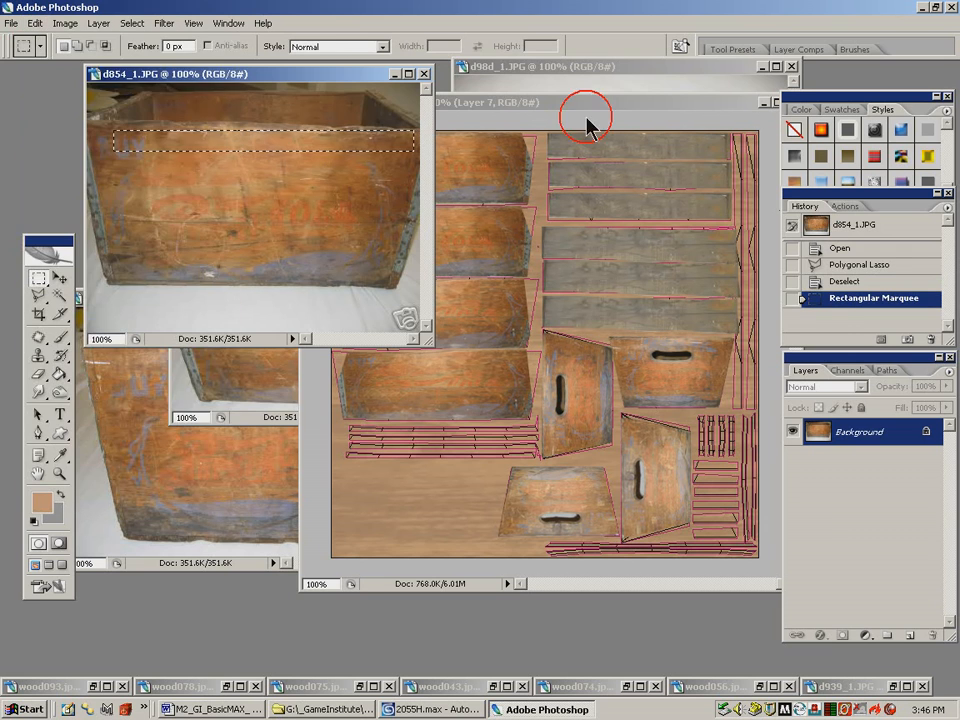
click(585, 116)
click(35, 22)
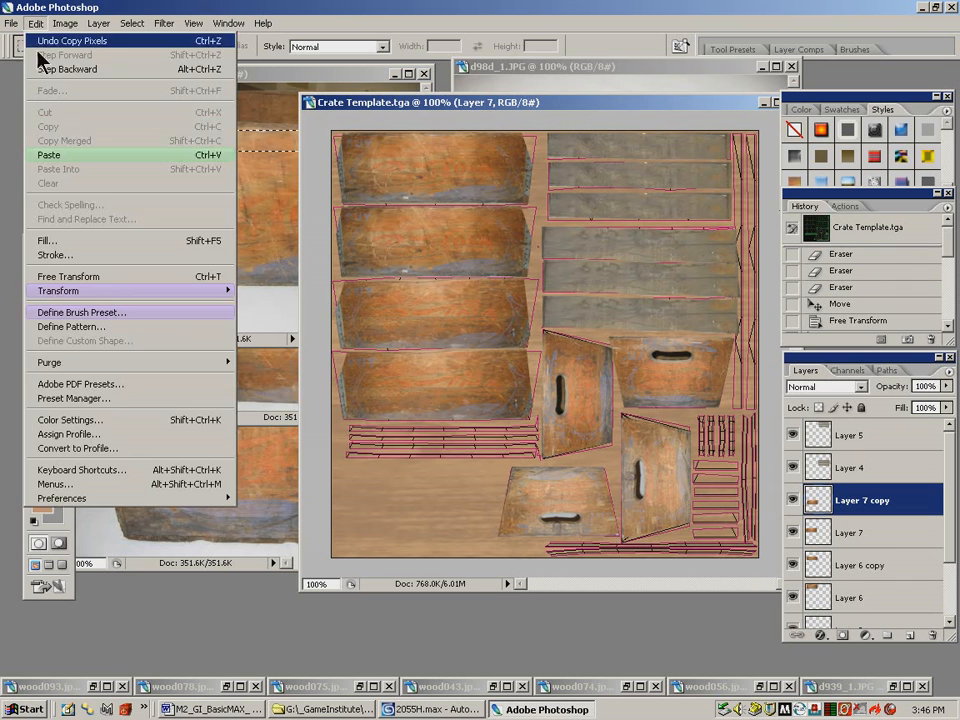
click(52, 151)
Rotate the pasted strip on Layer 8 by 90° clockwise and position it over the vertical slat pieces along the template's upper right edge
click(37, 25)
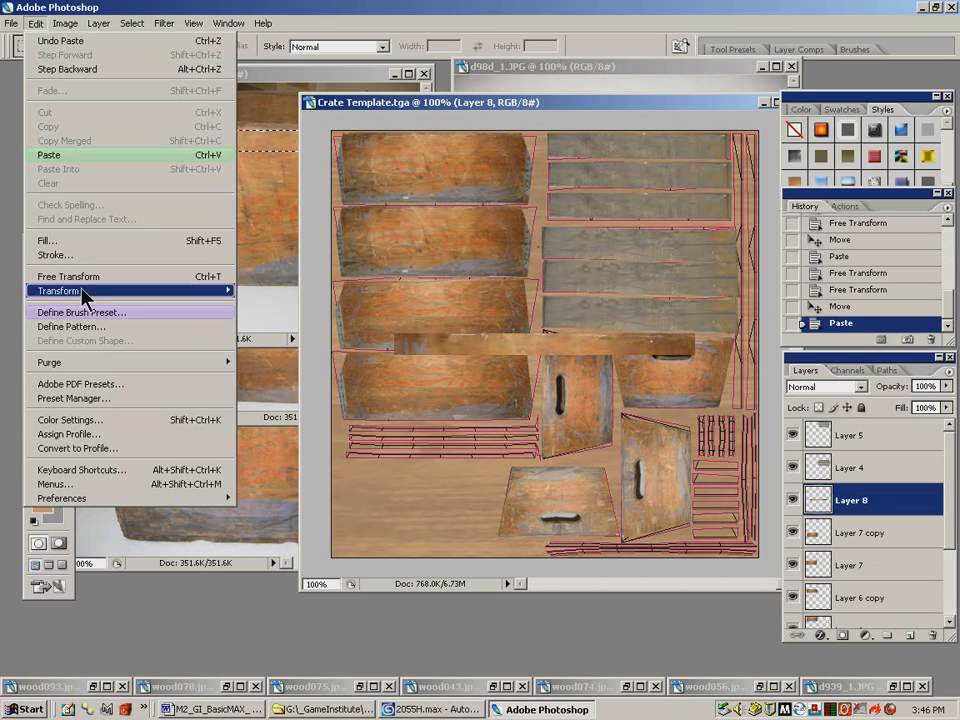
mouse_move(110, 229)
click(300, 414)
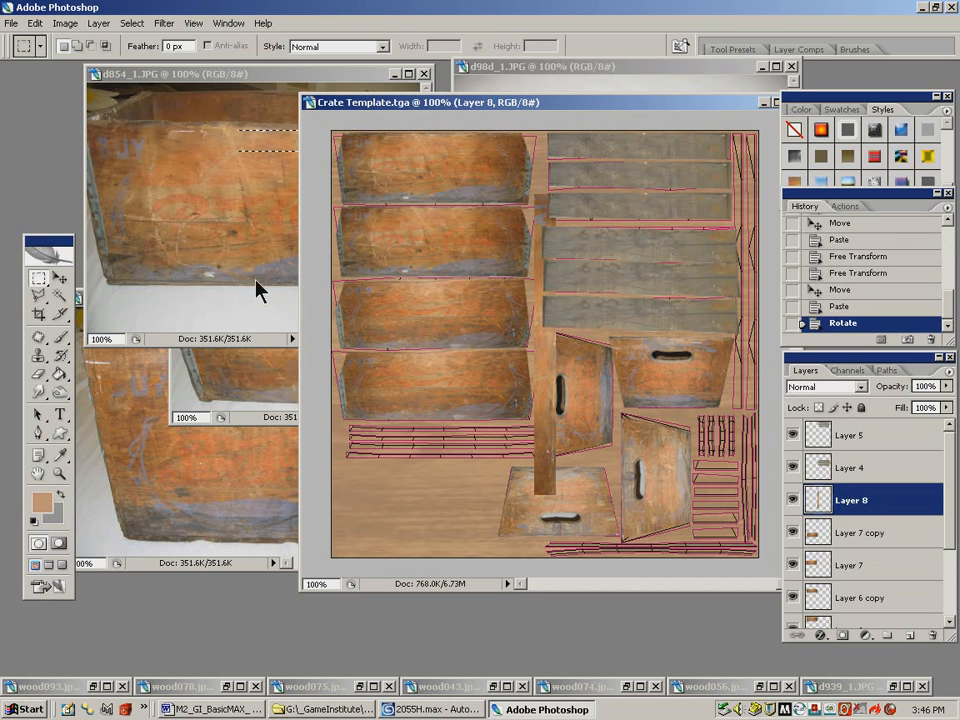
click(60, 278)
drag(609, 298, 844, 221)
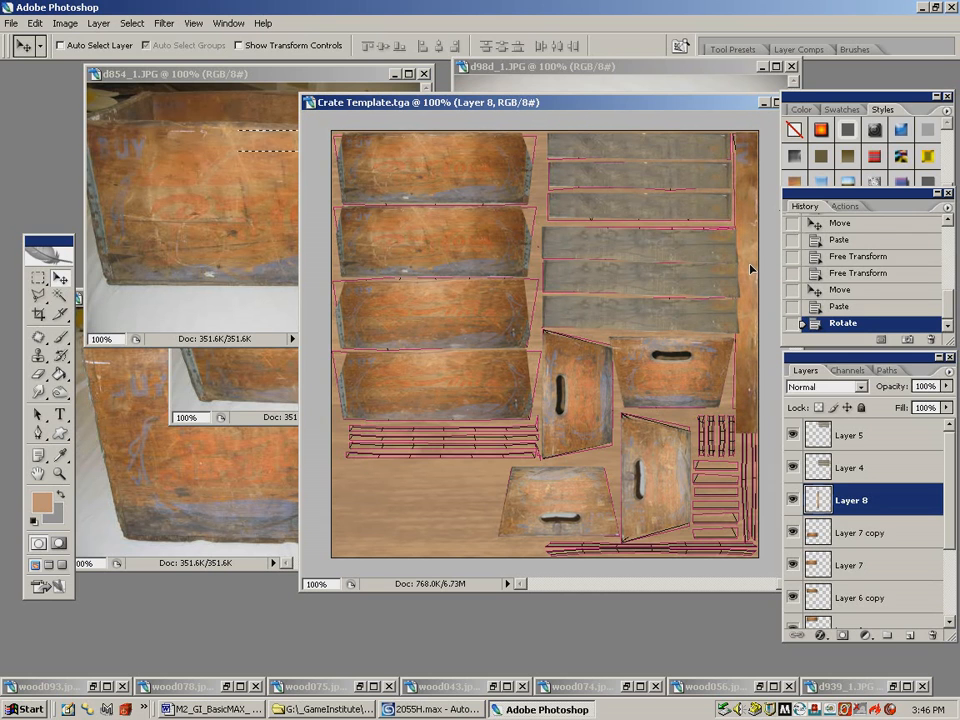
Scale Layer 8 to 111.5% width and 92.2% height to cover the vertical slat pieces, and apply the transform
click(36, 23)
mouse_move(140, 290)
click(272, 311)
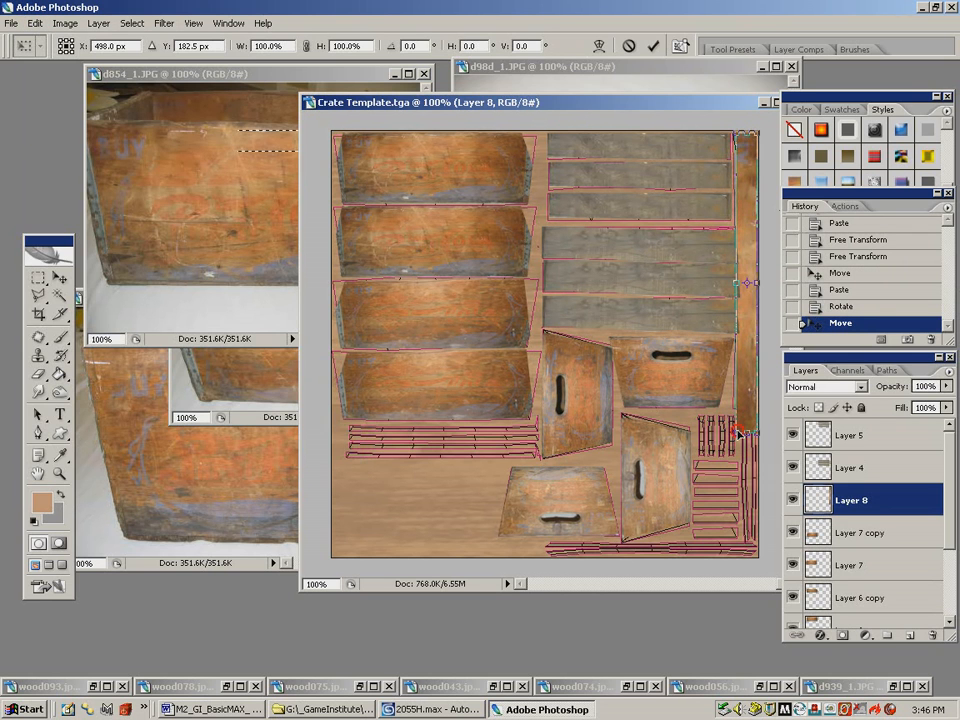
drag(738, 433, 734, 410)
mouse_move(729, 271)
mouse_down()
mouse_move(745, 270)
mouse_move(733, 273)
mouse_up()
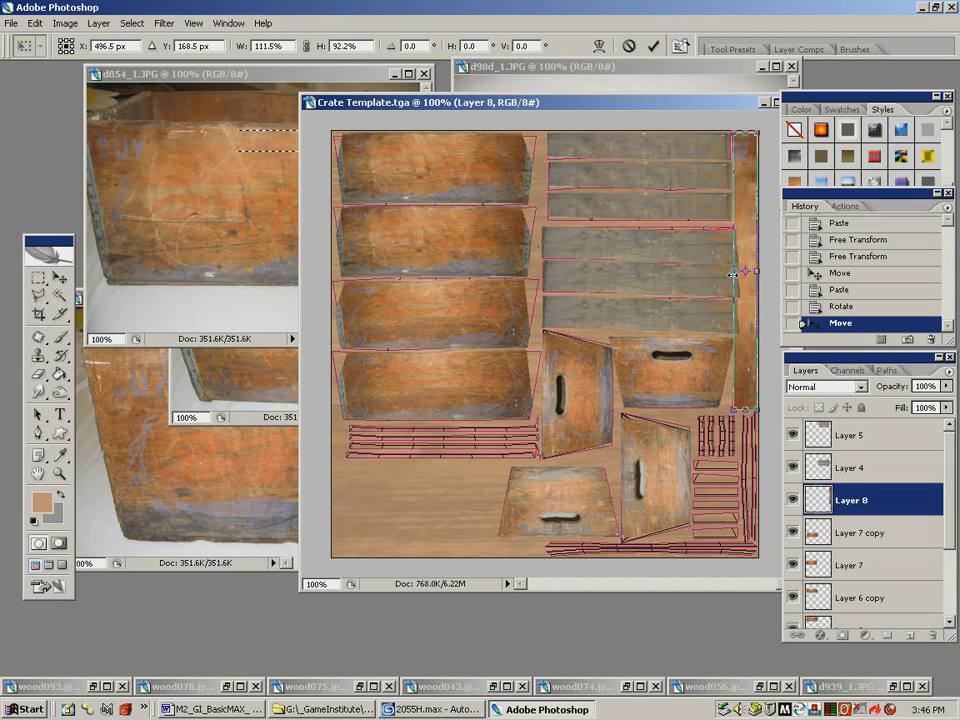
key(Return)
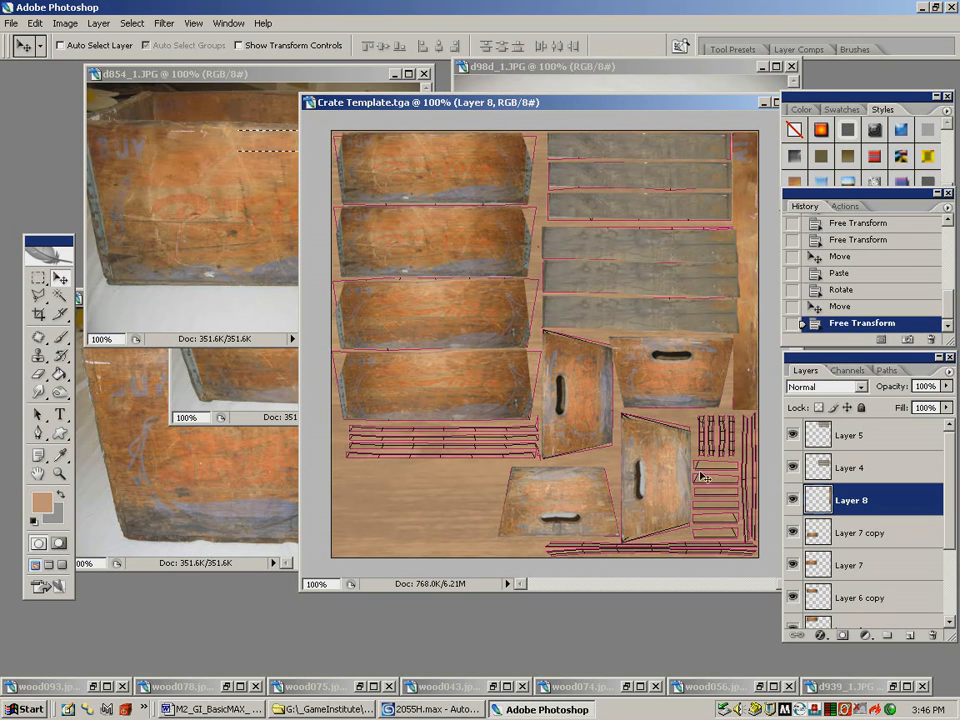
Copy a rectangular wood patch to the lower right of the handle hole in d8a5_1.JPG and paste it into Crate Template.tga
click(186, 363)
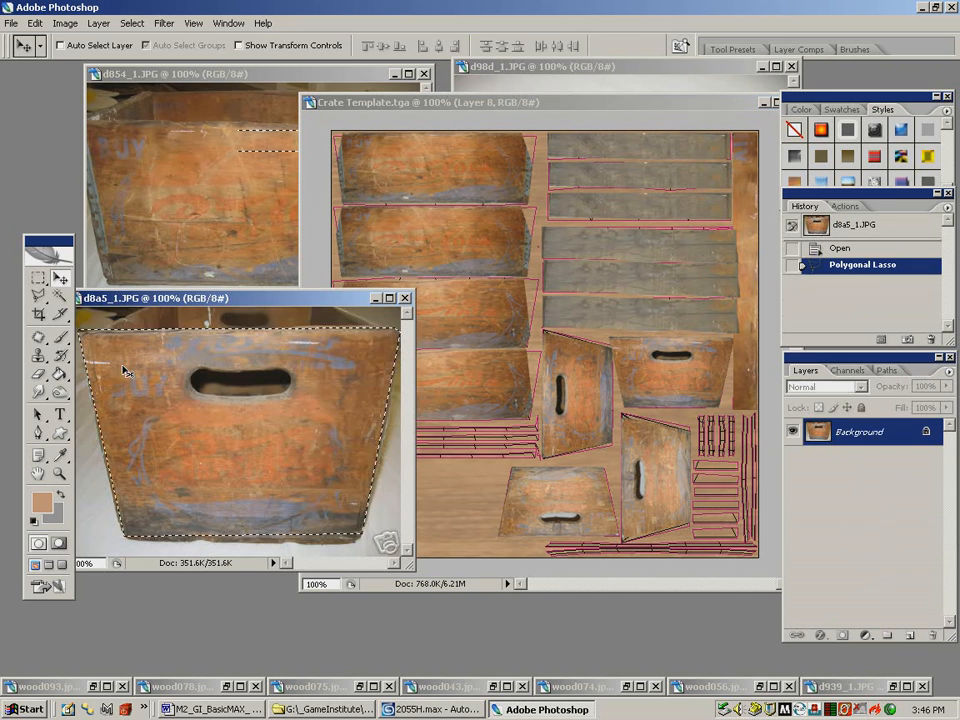
click(38, 278)
click(278, 421)
click(349, 350)
click(333, 427)
drag(304, 383, 381, 439)
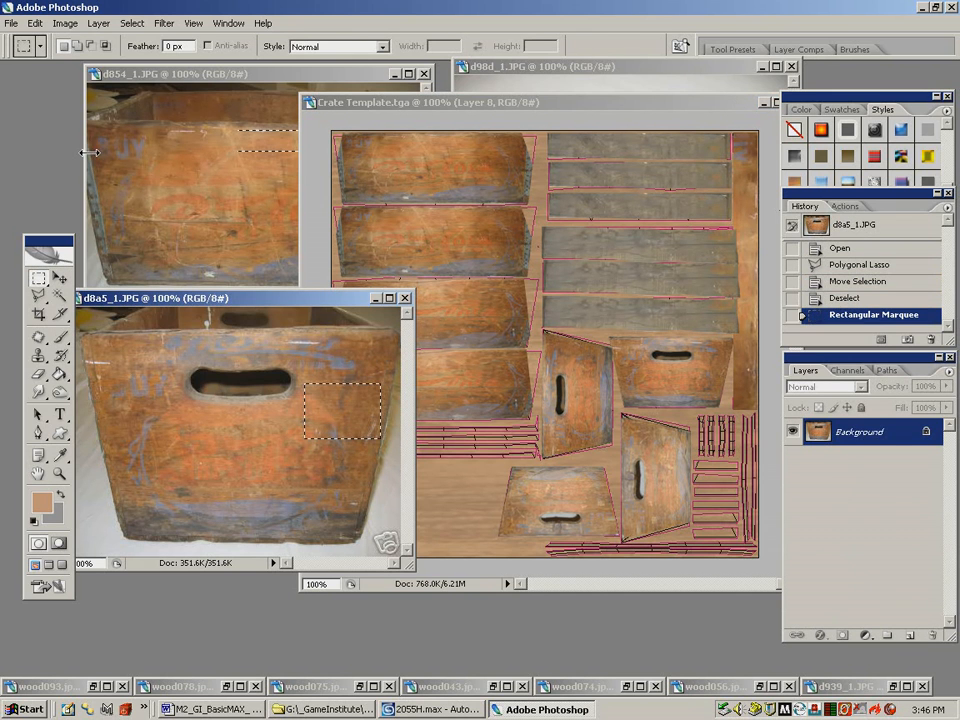
click(35, 22)
click(52, 138)
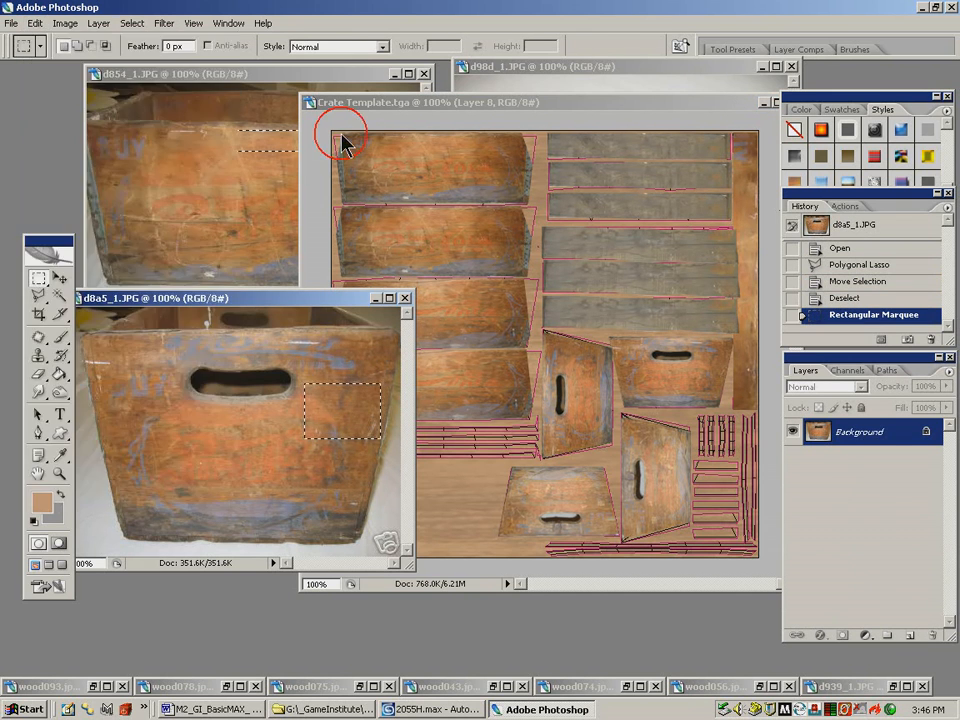
click(343, 133)
click(35, 22)
click(48, 155)
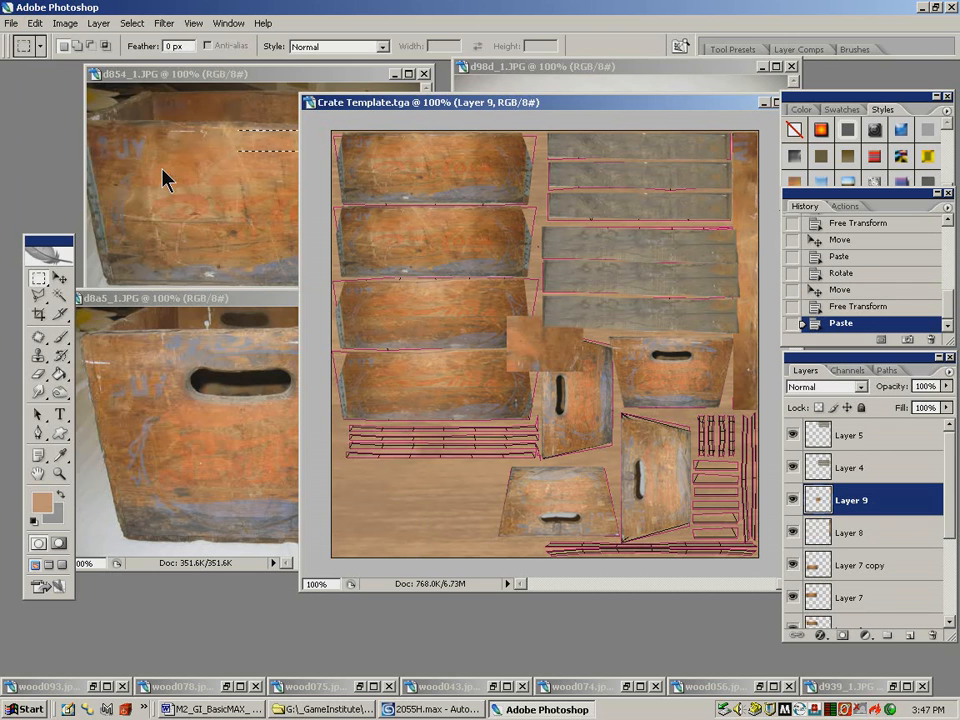
Move the pasted patch on Layer 9 over the stack of short horizontal slat pieces and rotate it 90° counterclockwise
key(v)
drag(548, 346, 703, 491)
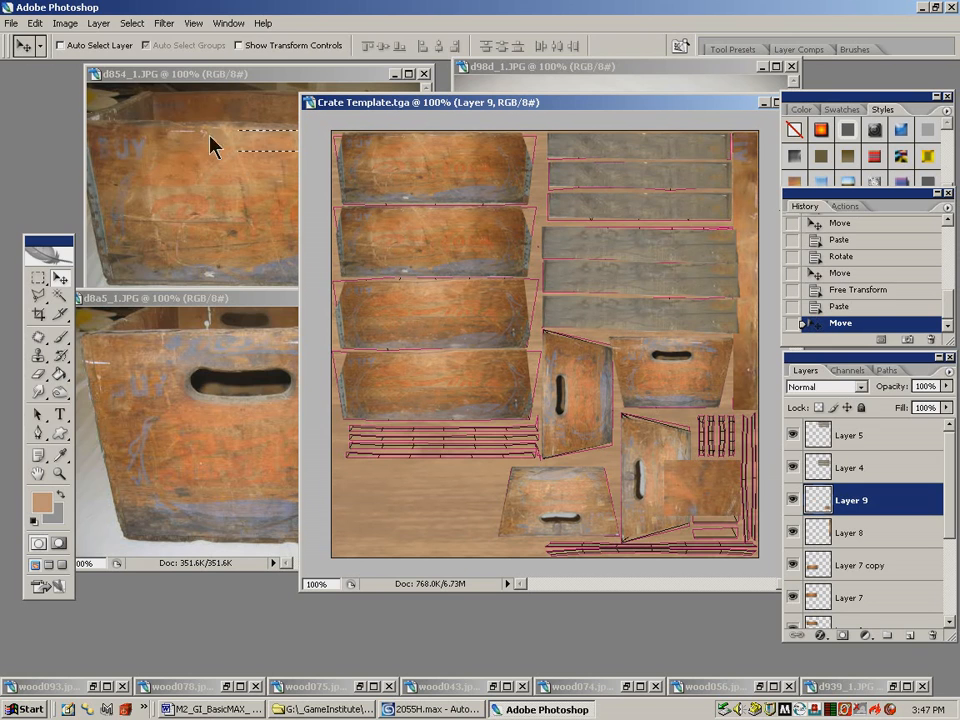
click(34, 22)
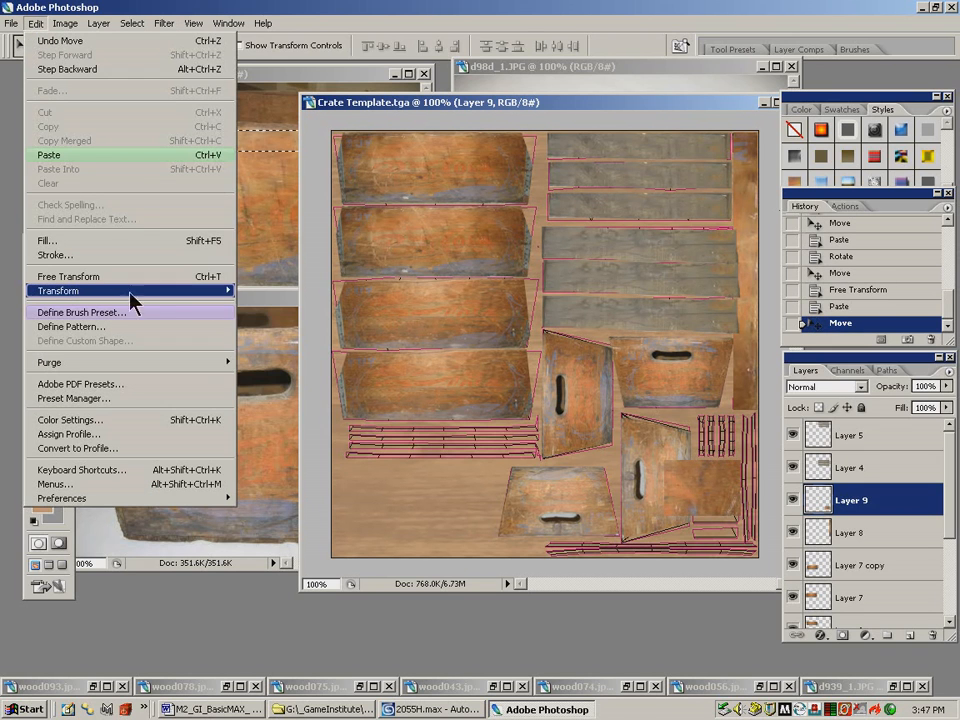
mouse_move(130, 291)
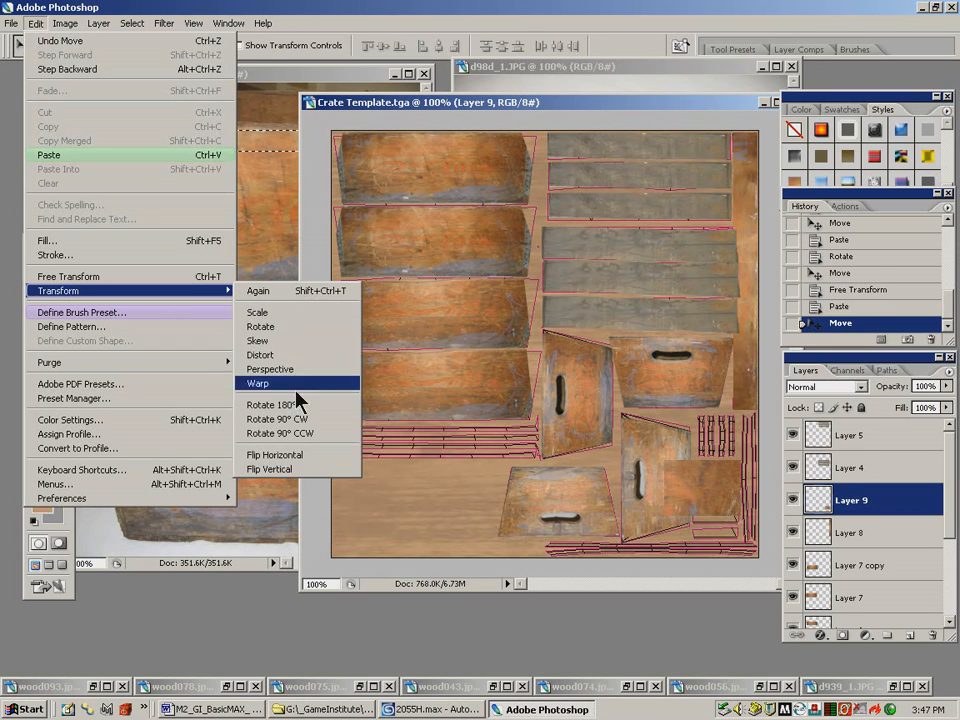
click(303, 436)
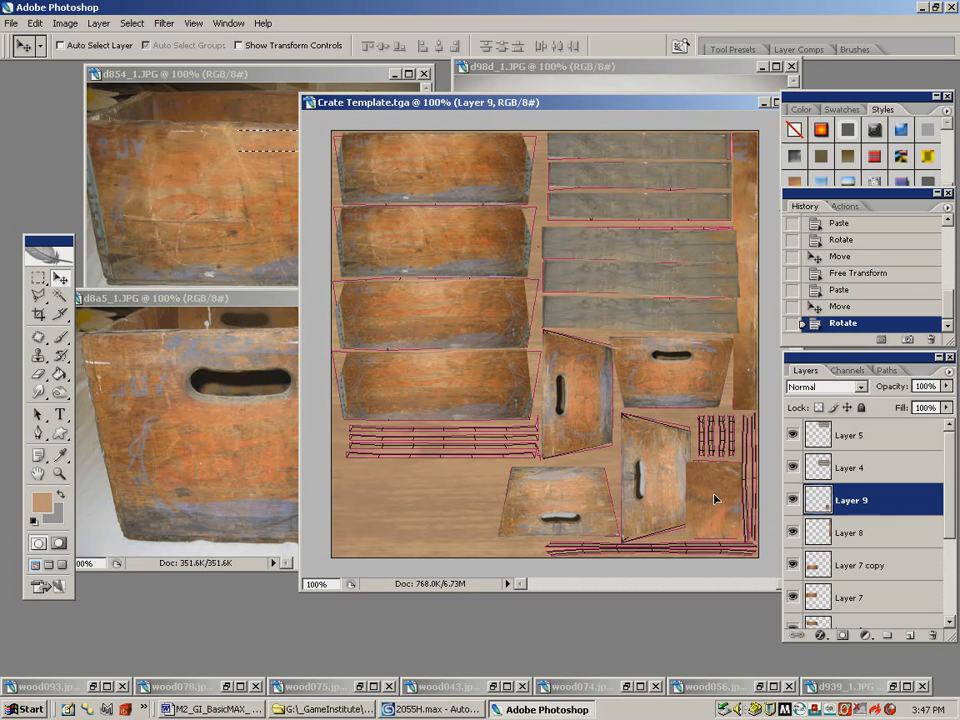
drag(714, 492, 713, 491)
Scale Layer 9 to 89.6% width and 105.4% height to fit the short slat pieces, and apply the transform
click(36, 24)
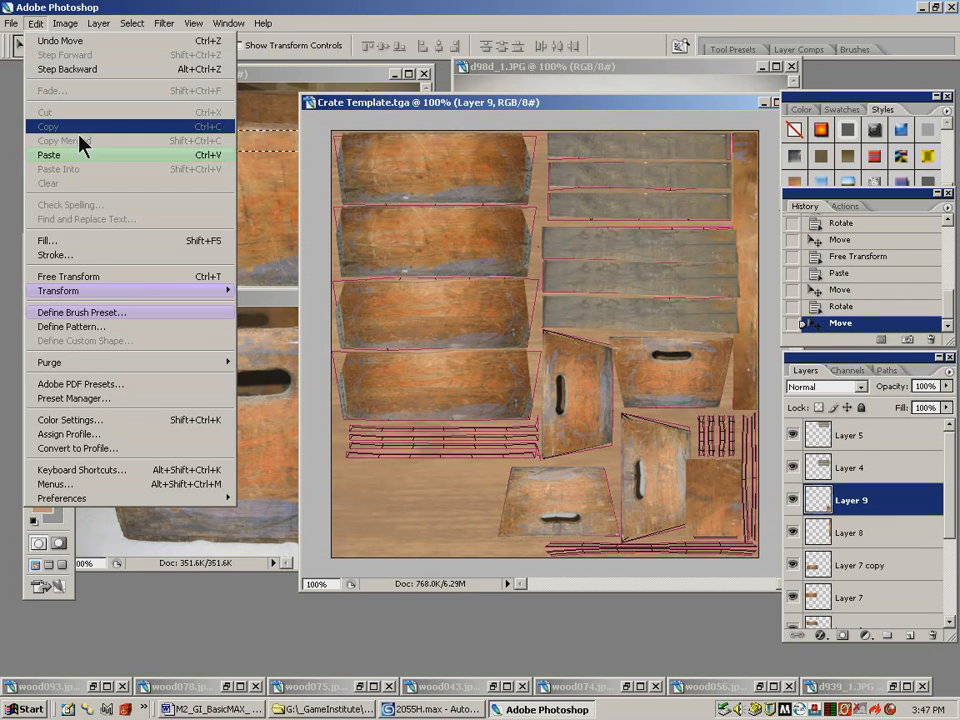
mouse_move(128, 291)
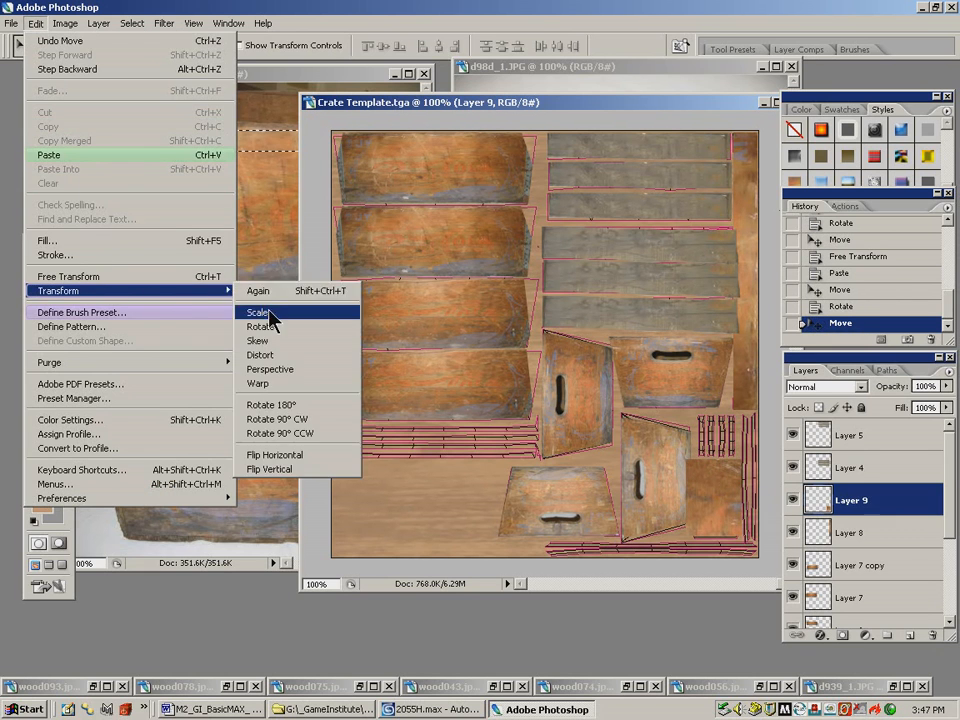
click(254, 312)
drag(689, 499, 720, 538)
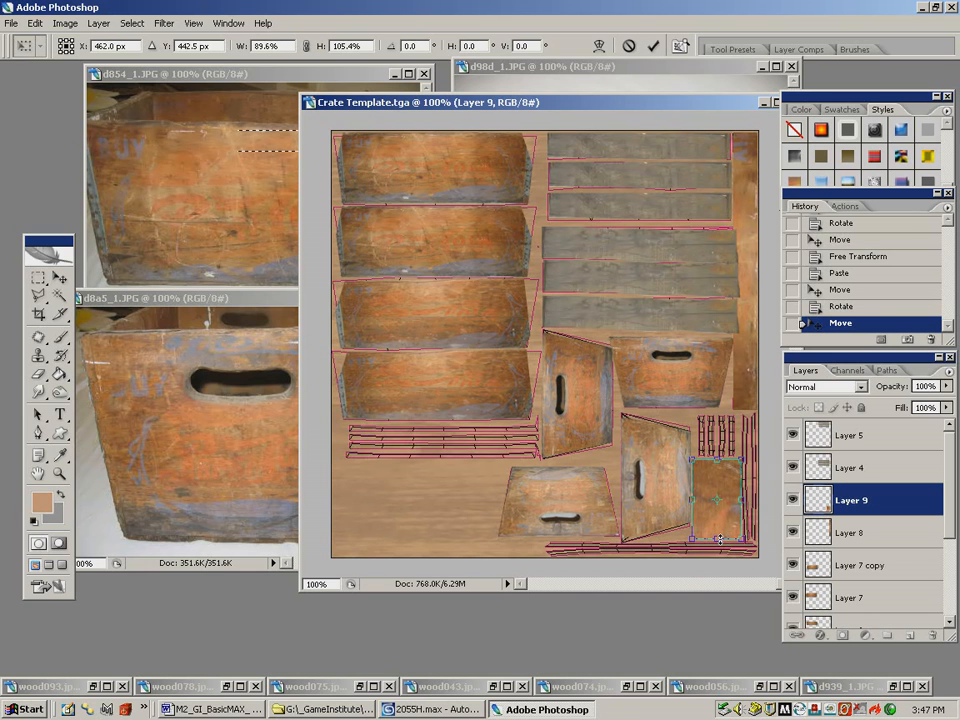
key(Return)
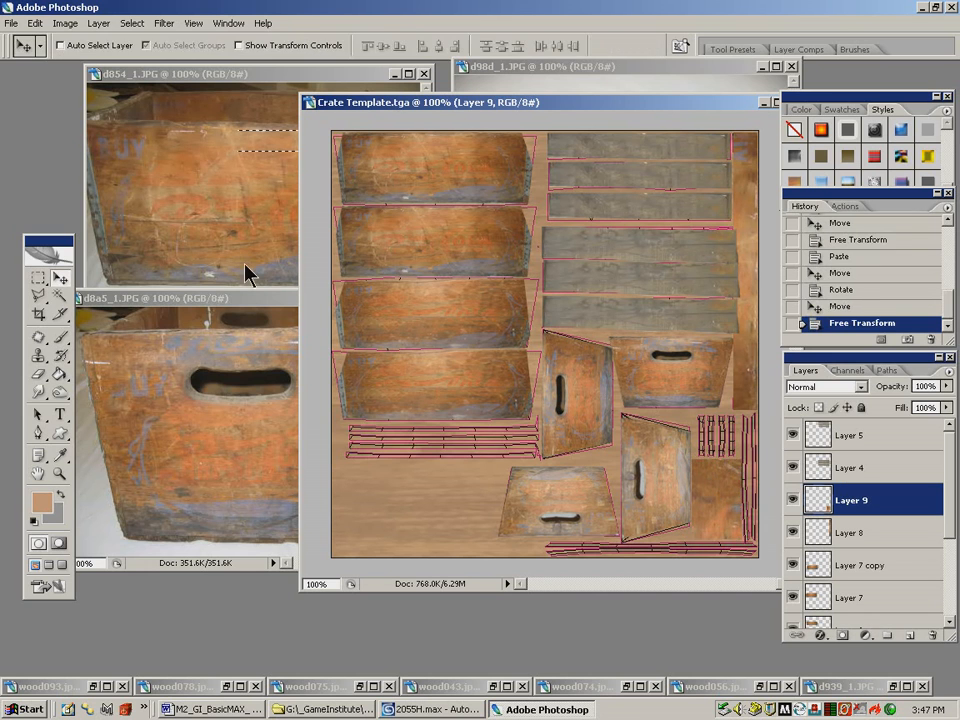
Select and copy a thin horizontal strip from the lower half of the side face in d854_1.JPG
click(180, 225)
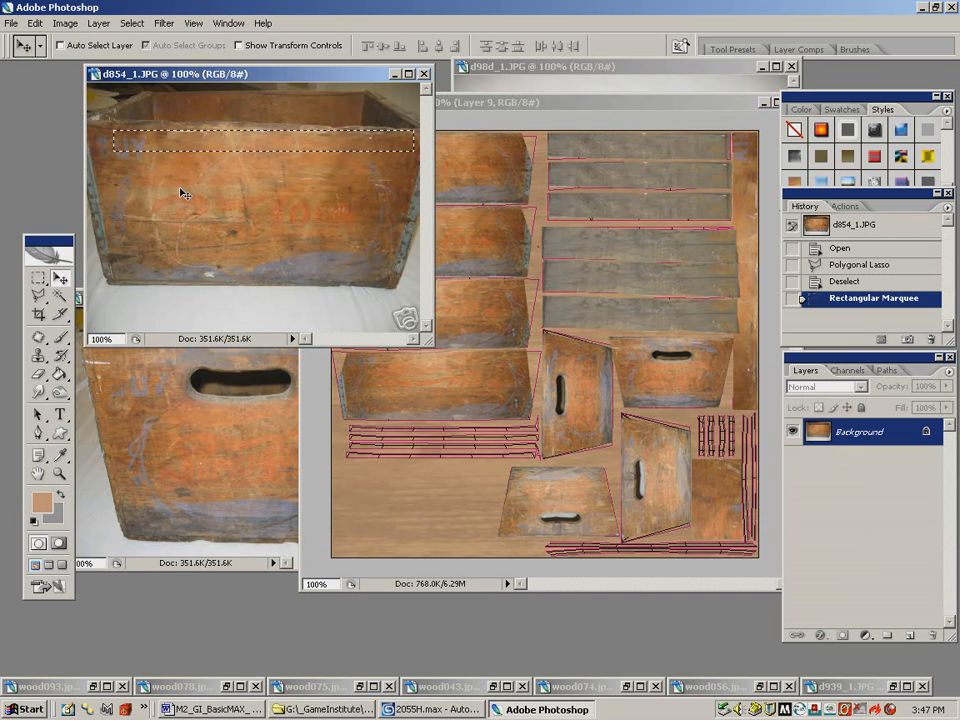
click(37, 277)
click(151, 231)
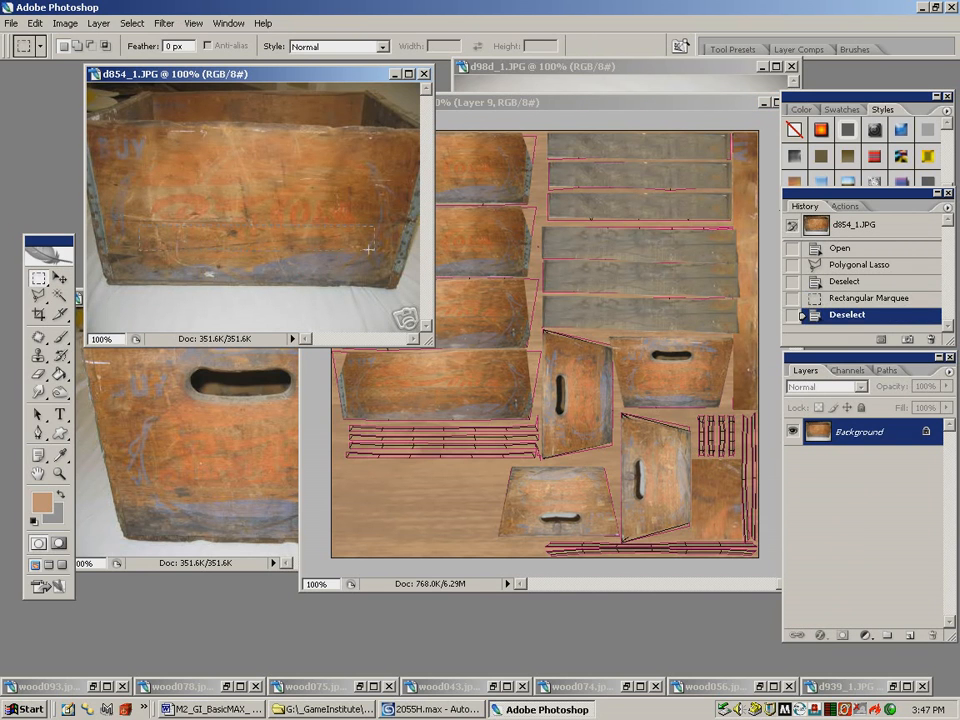
drag(383, 250, 383, 250)
click(32, 22)
click(110, 125)
Paste the copied strip into Crate Template.tga and place it over the long slat pieces along the template's bottom edge
click(470, 102)
click(35, 22)
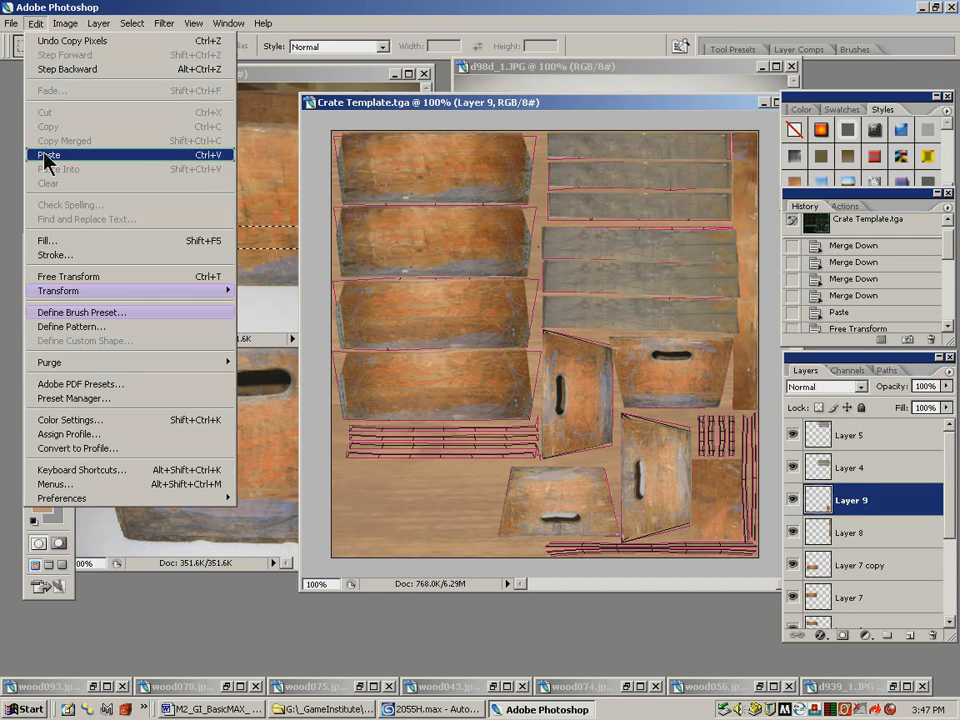
click(60, 155)
click(60, 278)
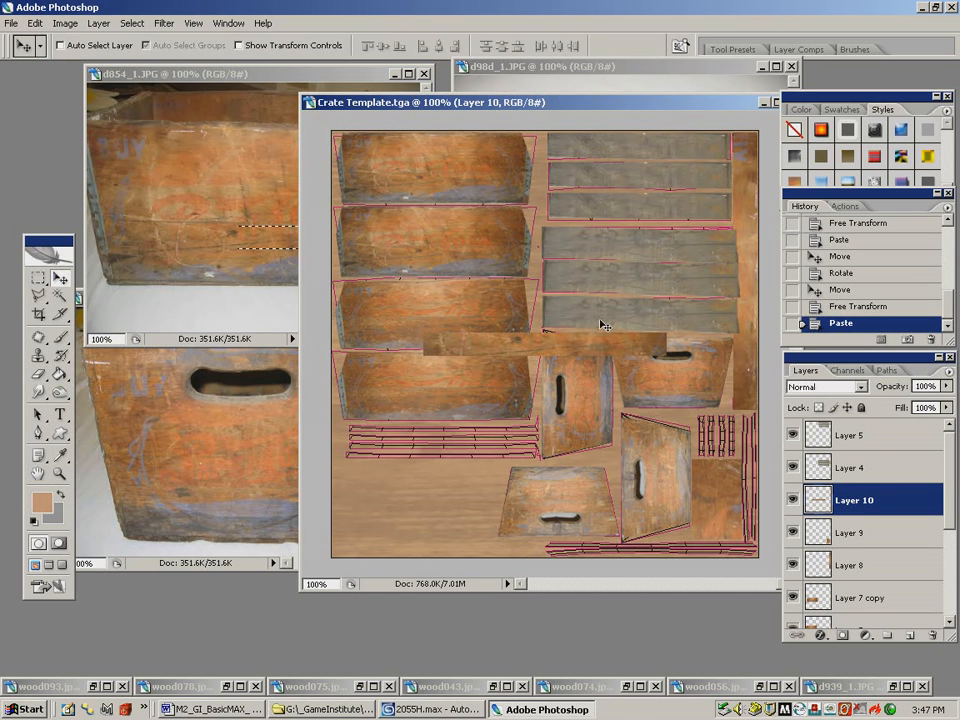
drag(607, 350, 690, 560)
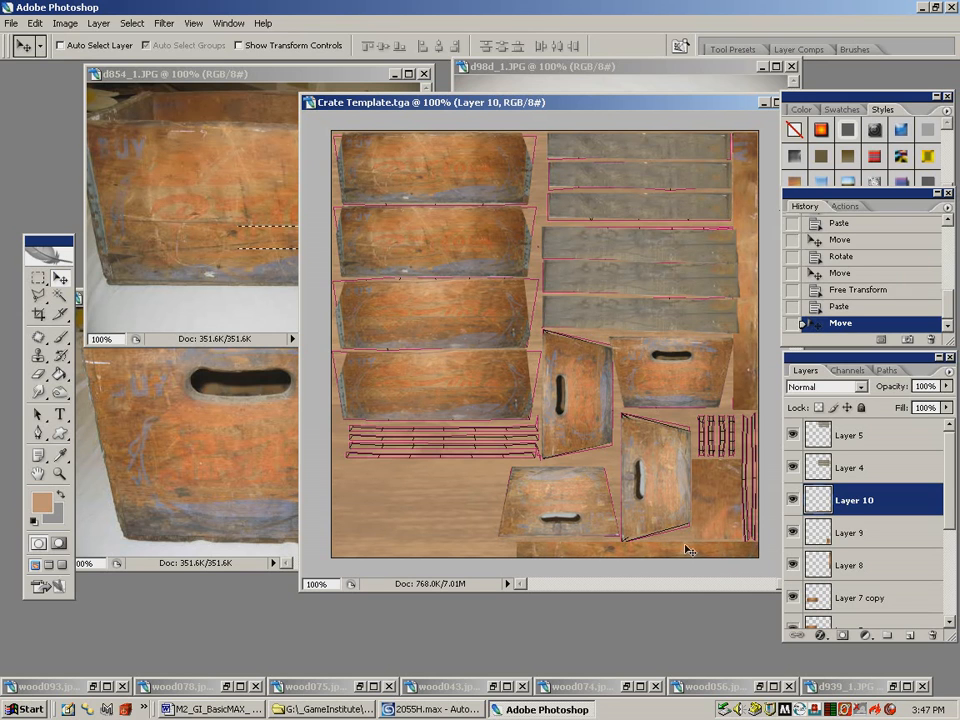
Select and copy a taller horizontal band from the upper part of the side face in d854_1.JPG
click(38, 278)
click(164, 208)
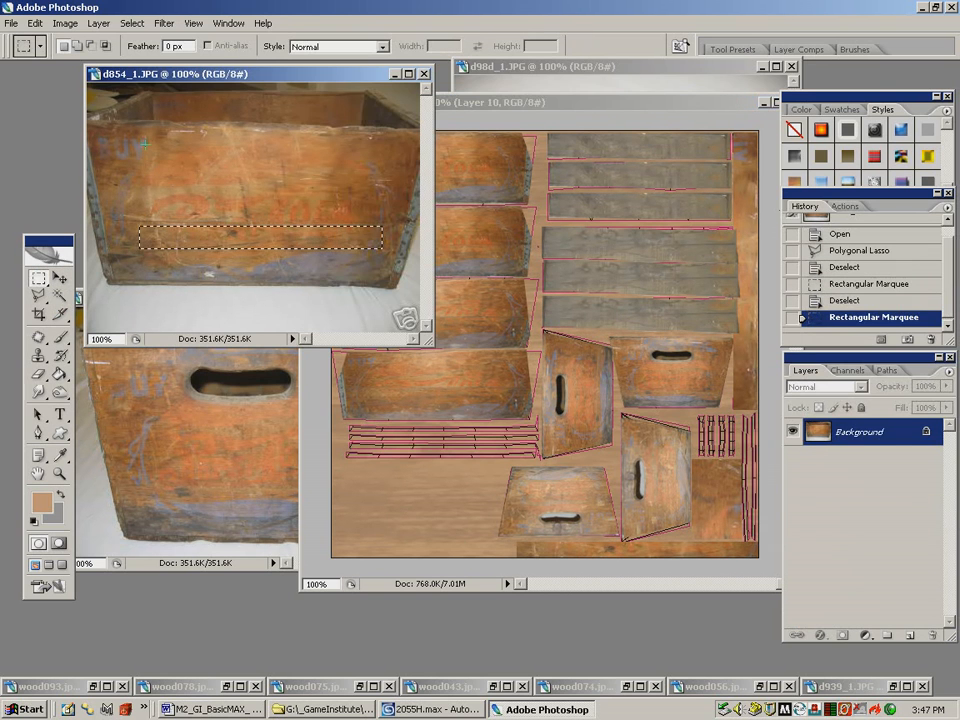
drag(164, 136, 390, 182)
click(35, 23)
click(43, 124)
Paste the copied band into Crate Template.tga and place it over the long slat pieces below the fourth side face
click(508, 175)
click(35, 23)
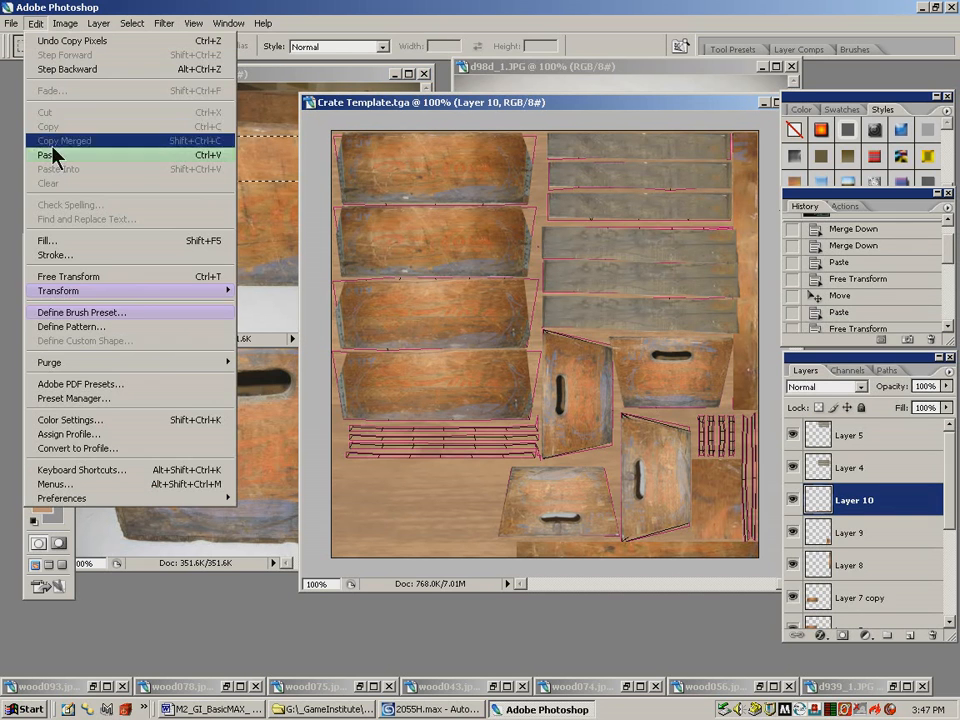
click(136, 152)
key(v)
drag(548, 350, 450, 451)
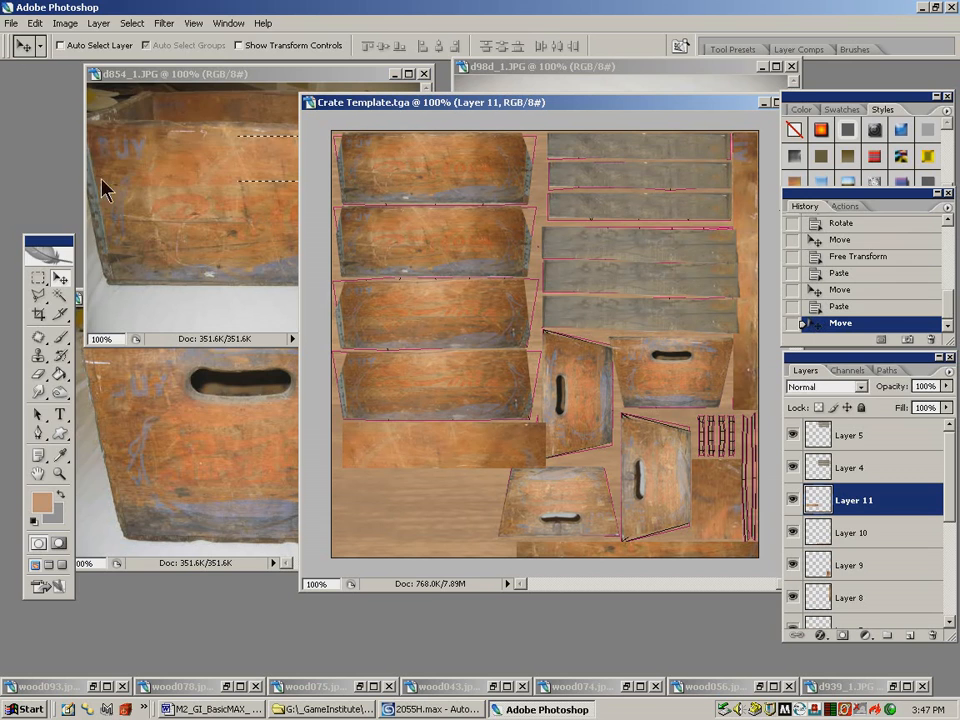
Scale Layer 11 to 97.5% width and 94.5% height to fit the long slat pieces, and apply the transform
click(35, 23)
mouse_move(128, 291)
click(266, 313)
drag(545, 444, 542, 451)
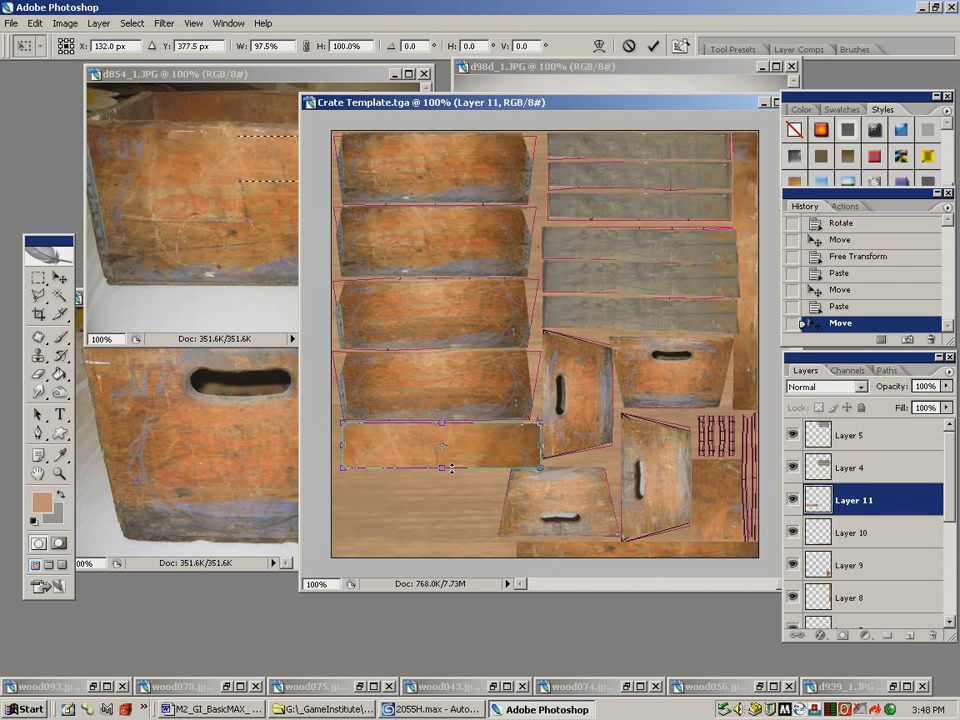
drag(451, 467, 451, 464)
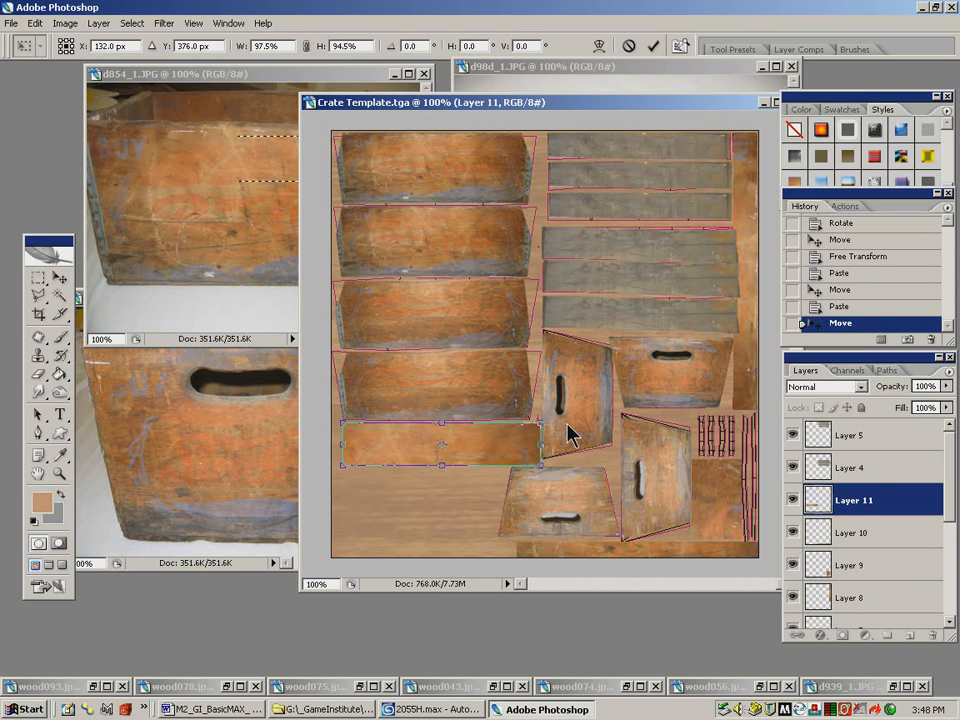
key(Return)
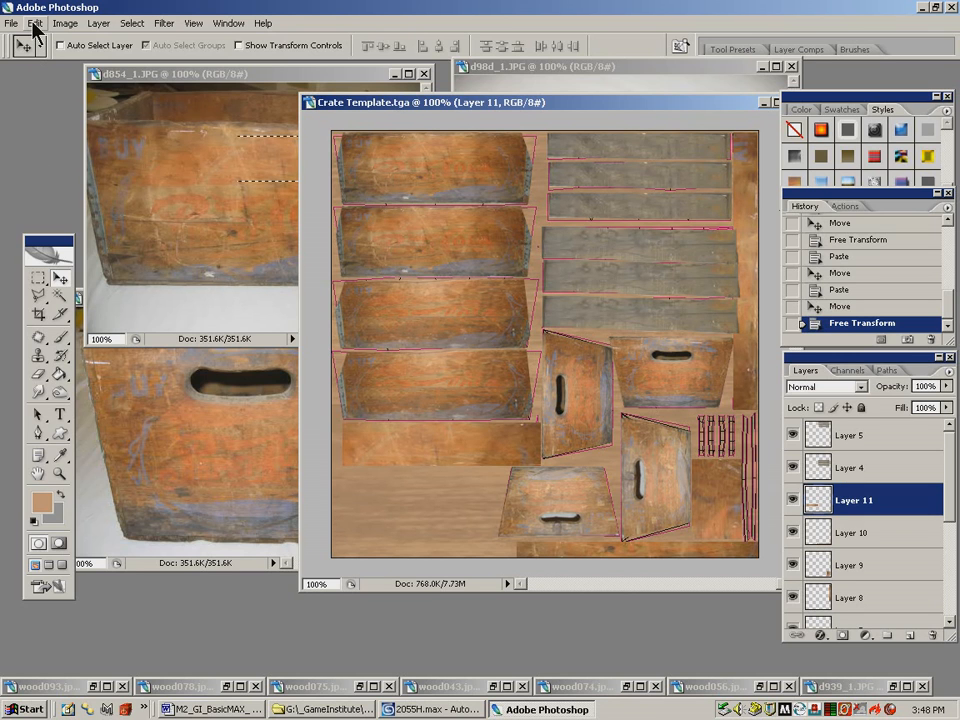
Select and copy a small rectangular wood patch from the end face in d8a5_1.JPG, below the hand hole
click(155, 408)
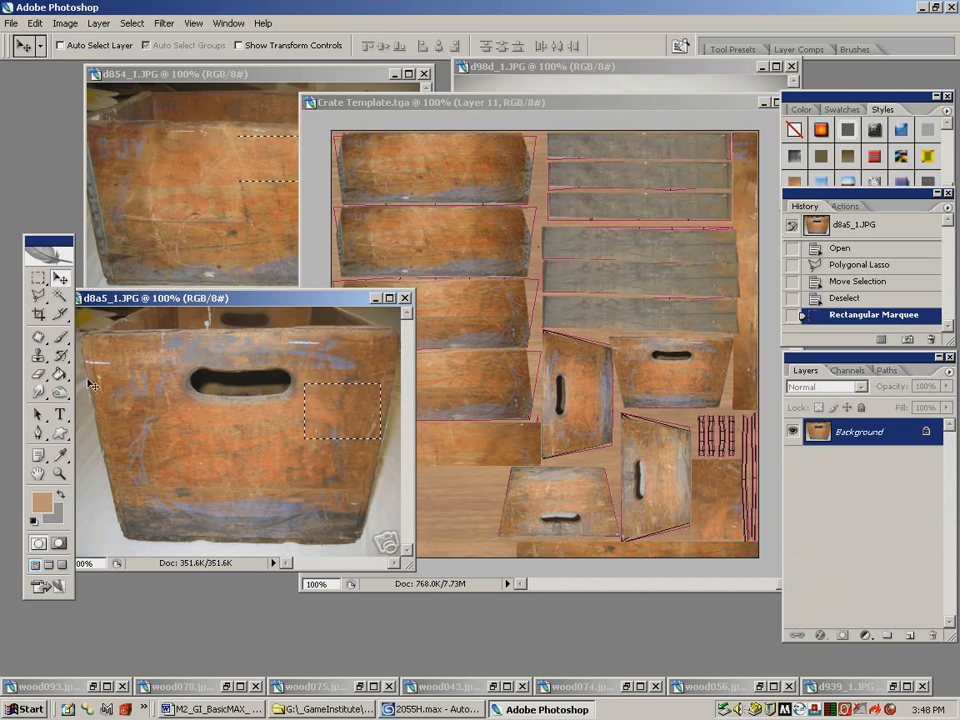
click(38, 281)
click(197, 424)
drag(238, 454, 236, 455)
click(35, 22)
click(50, 124)
Paste the copied patch into Crate Template.tga and place it over the group of small slat pieces near the template's right edge
click(393, 140)
click(35, 22)
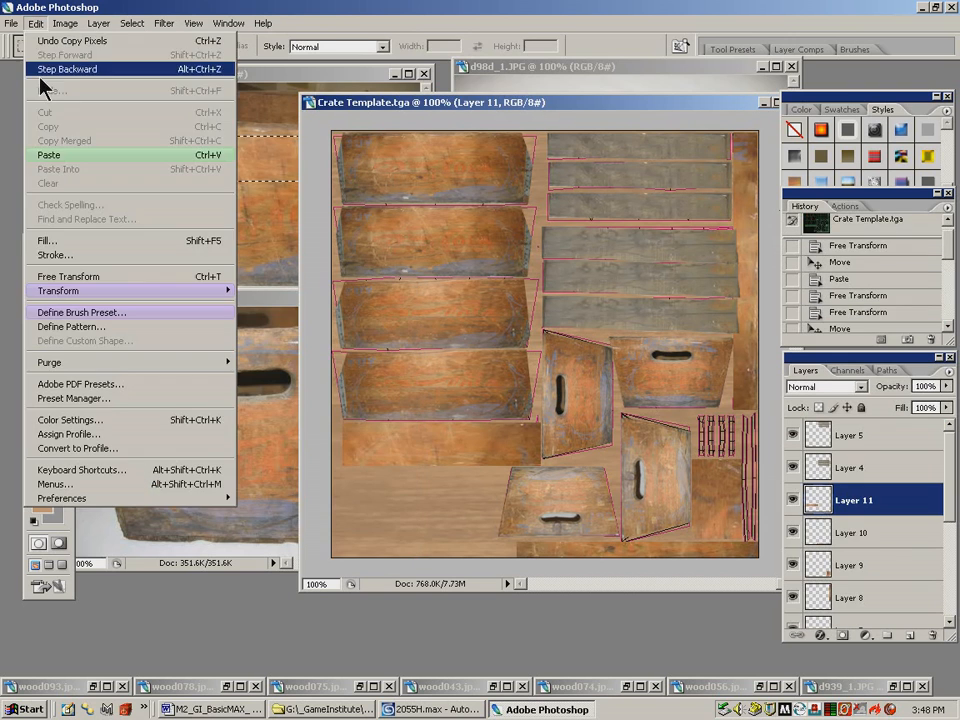
click(55, 150)
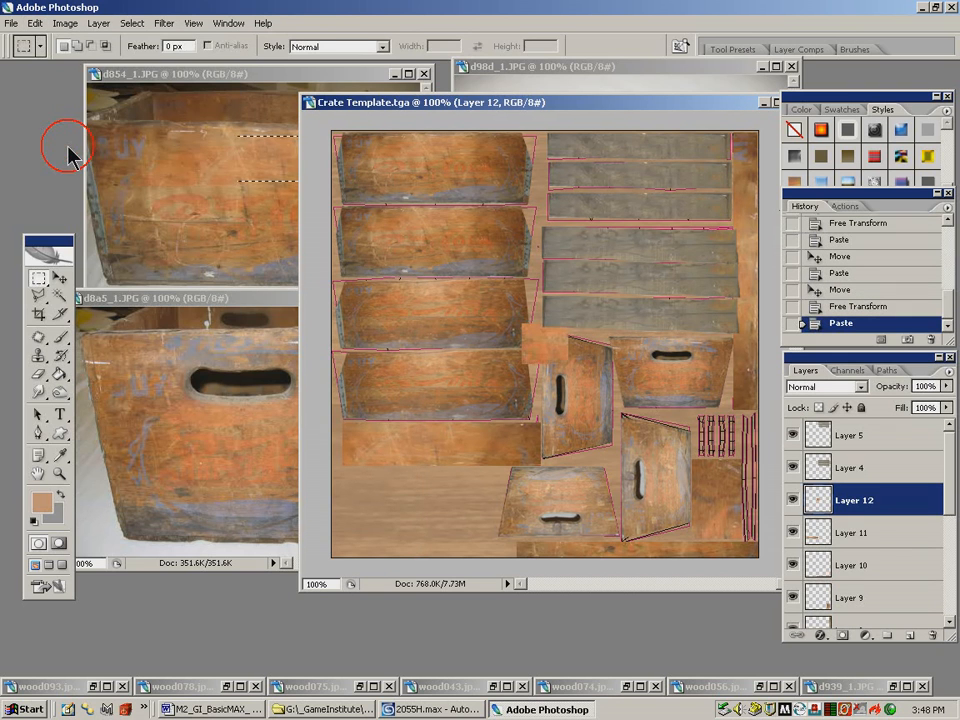
click(61, 279)
drag(545, 342, 725, 443)
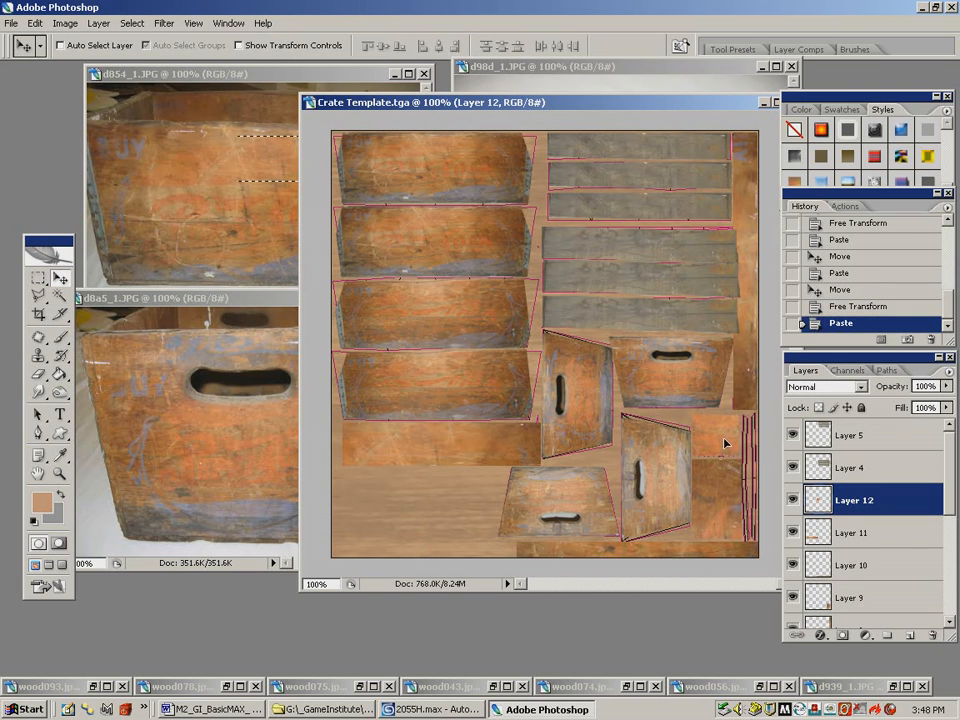
Scale Layer 12 to cover the group of small slat pieces, and apply the transform
click(35, 22)
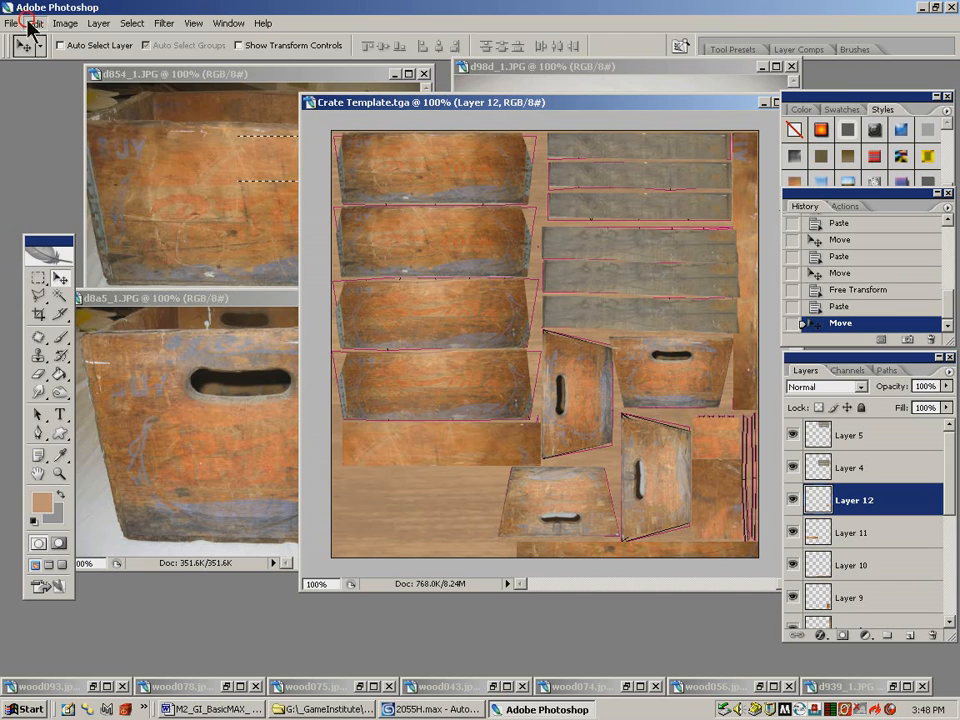
mouse_move(199, 291)
click(255, 311)
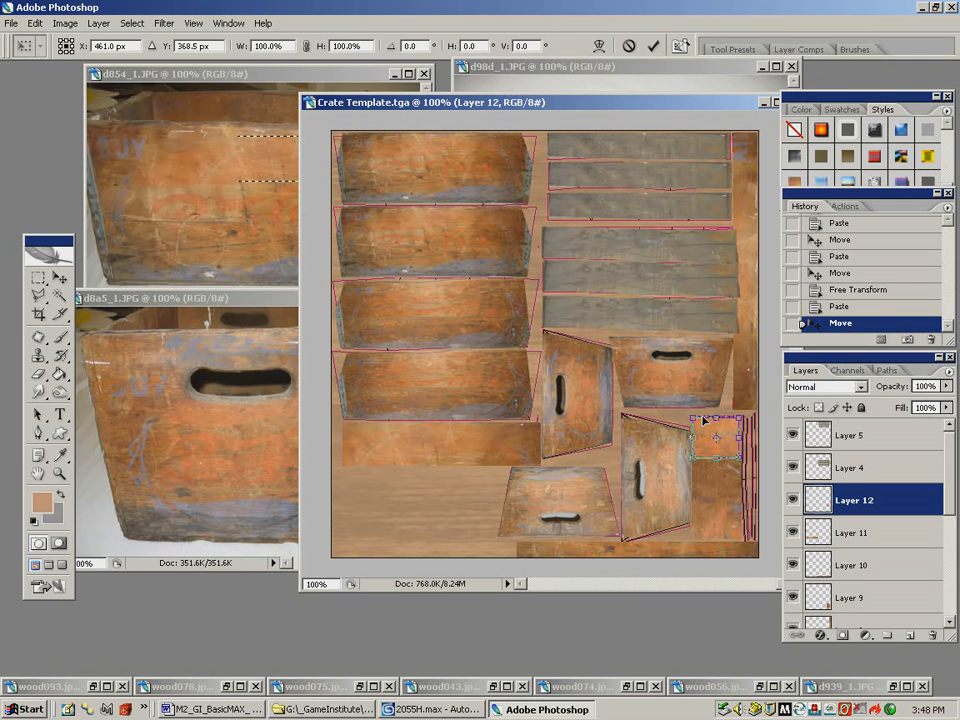
key(Return)
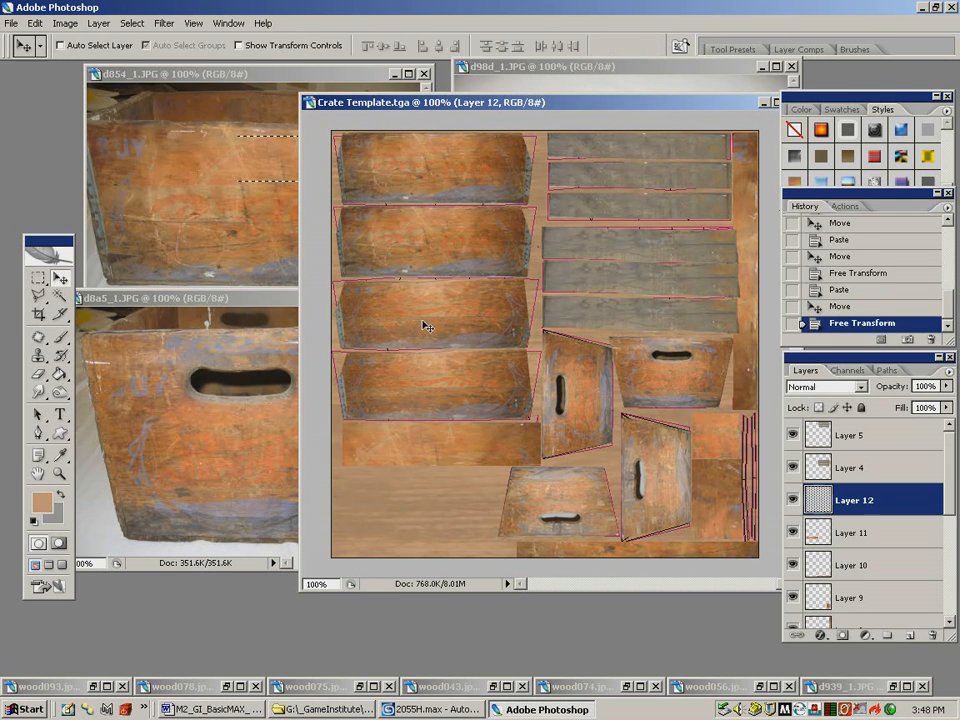
Select and copy a long, narrow horizontal strip from the lower part of the side face in d854_1.JPG
click(167, 108)
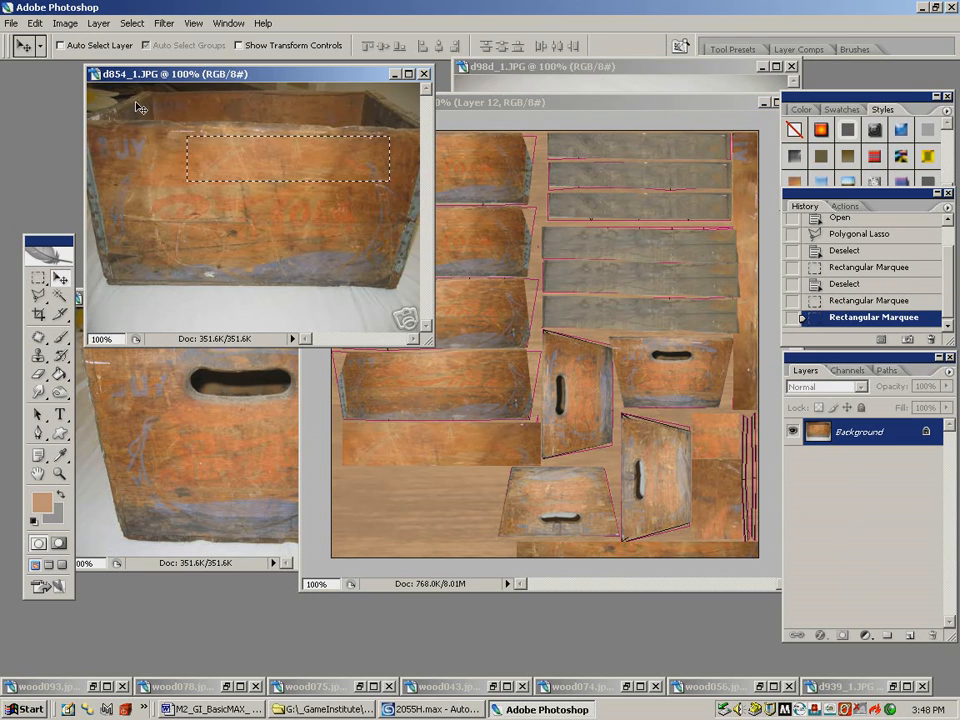
click(38, 278)
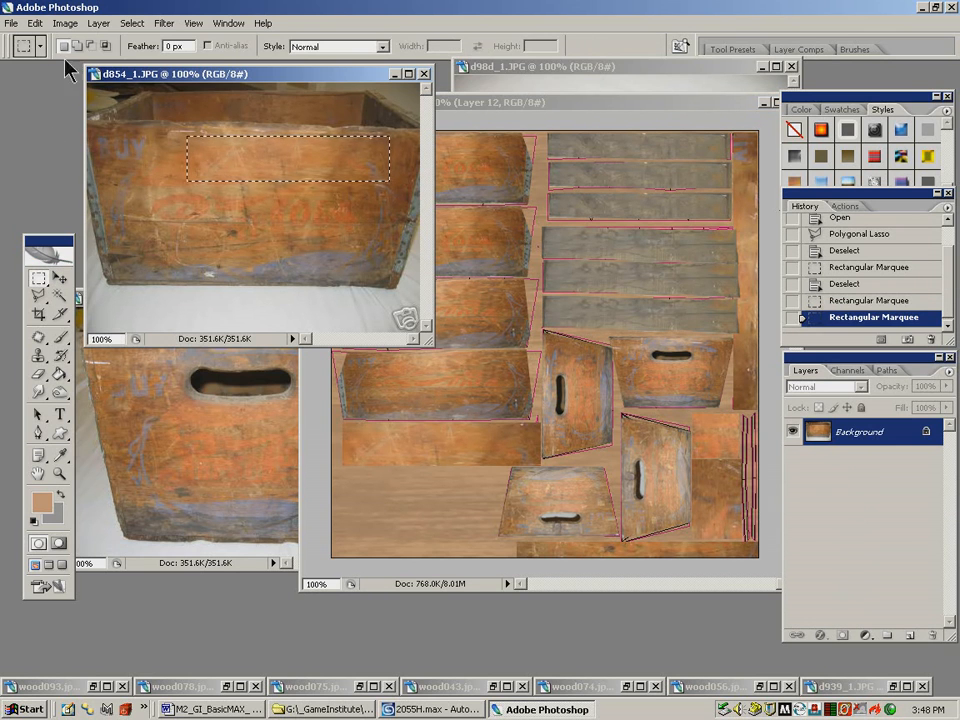
click(170, 158)
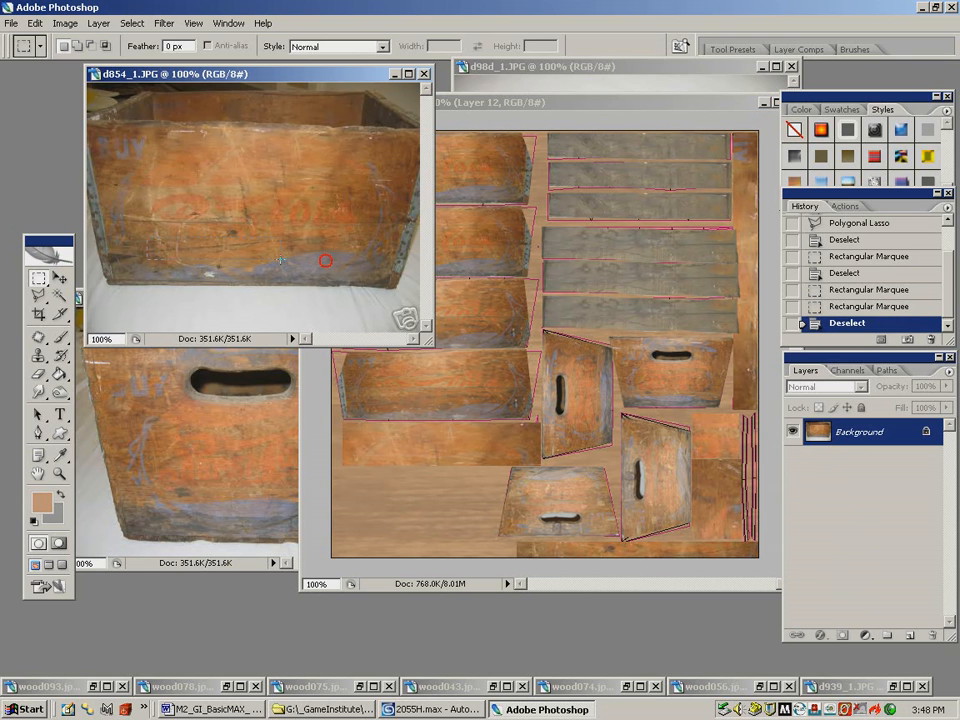
drag(369, 262, 147, 237)
click(33, 24)
click(60, 124)
Paste the copied strip into Crate Template.tga and rotate it 90° counterclockwise
click(546, 104)
click(33, 24)
click(20, 132)
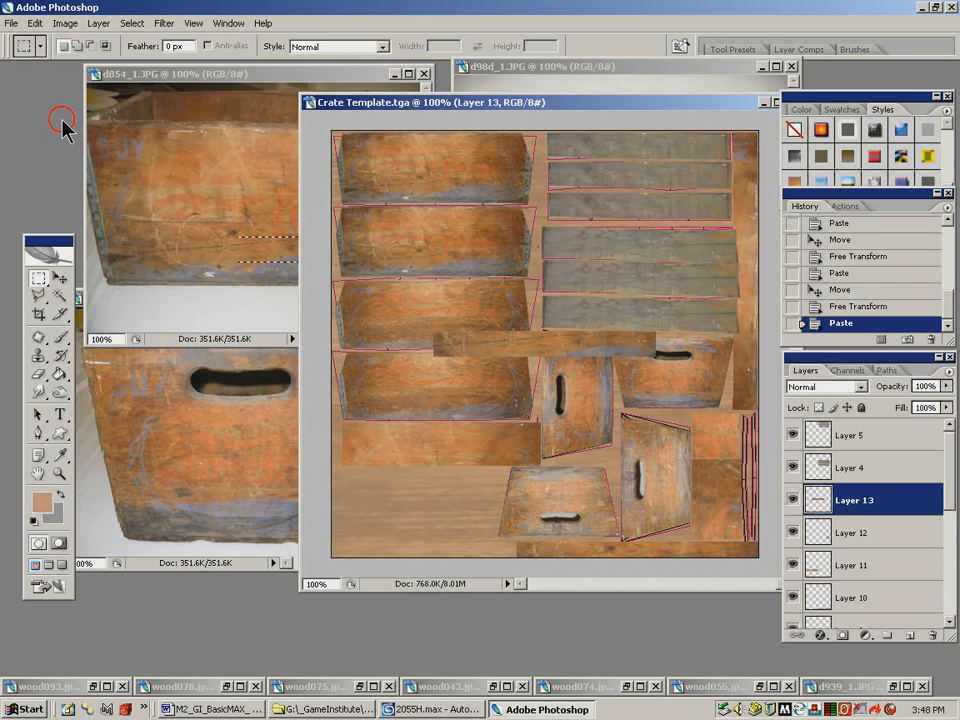
click(35, 24)
mouse_move(150, 290)
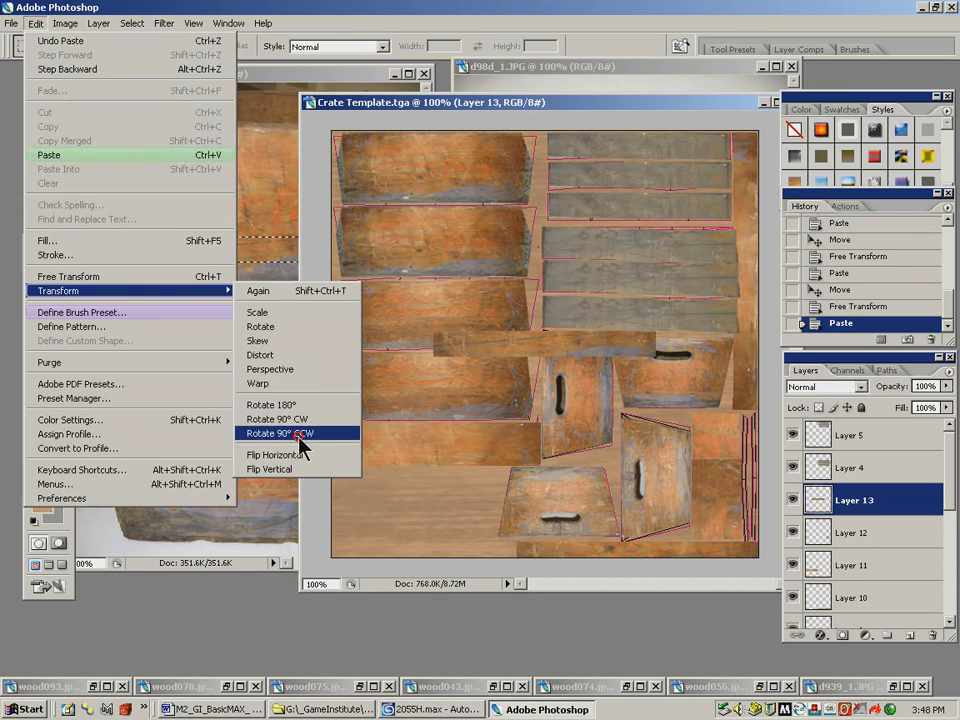
click(299, 434)
Move the rotated strip over the thin vertical pieces at the template's lower right and scale it to 67.7% width and 58.8% height
click(60, 278)
mouse_move(508, 343)
mouse_down()
mouse_move(687, 418)
mouse_move(731, 426)
mouse_up()
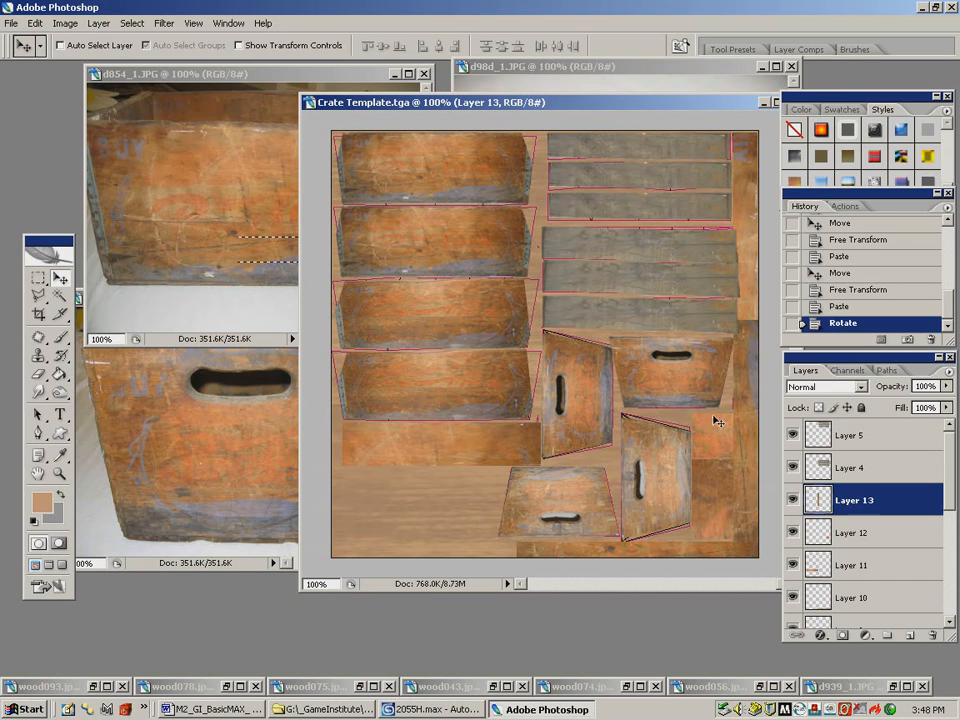
click(35, 22)
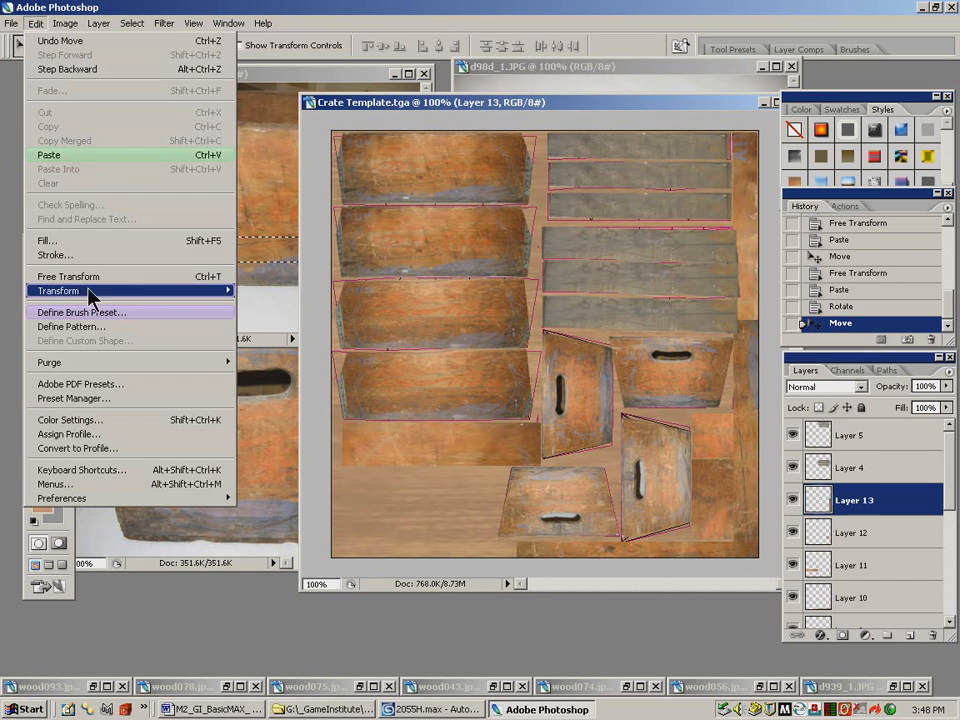
mouse_move(90, 292)
click(309, 311)
drag(744, 315, 748, 421)
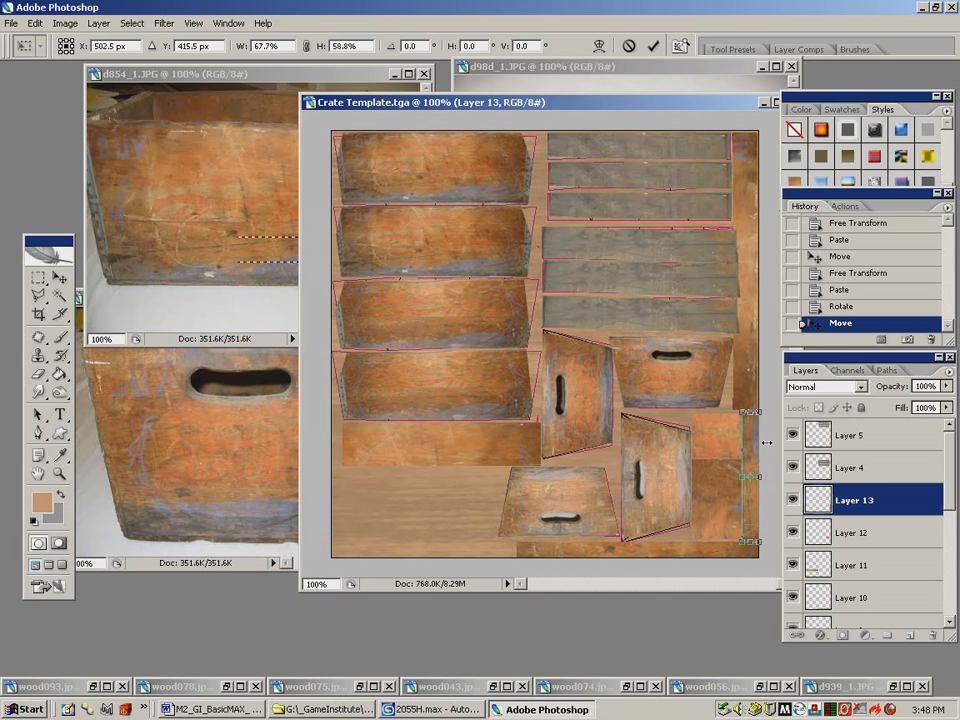
key(Return)
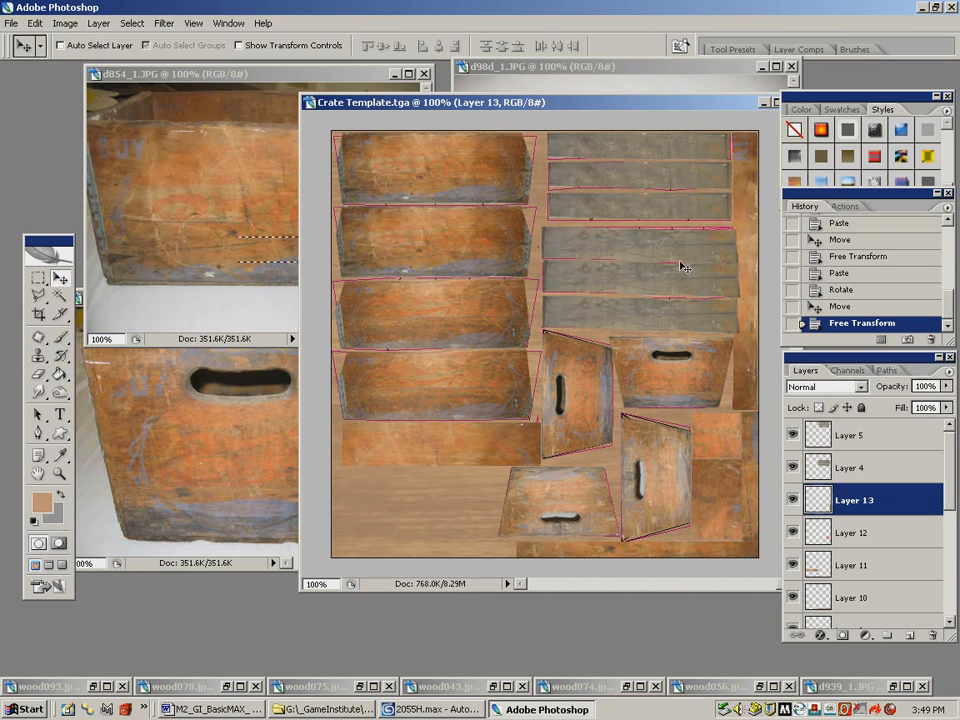
Merge Layer 13 down successively through Layers 12, 11, 10 and 9 into Layer 8
click(62, 484)
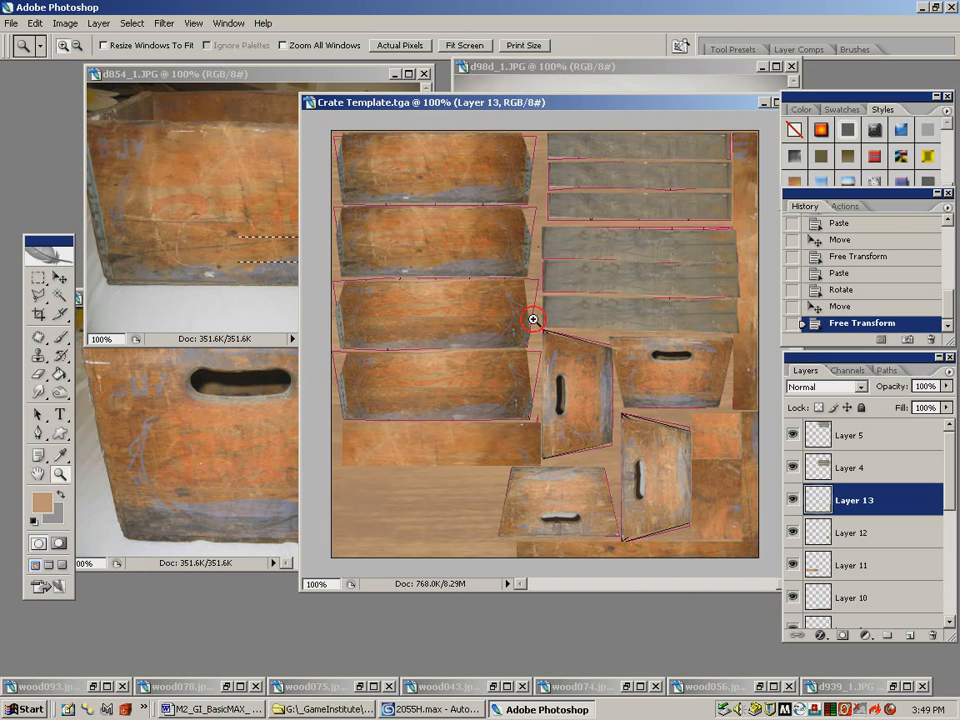
click(530, 320)
click(589, 326)
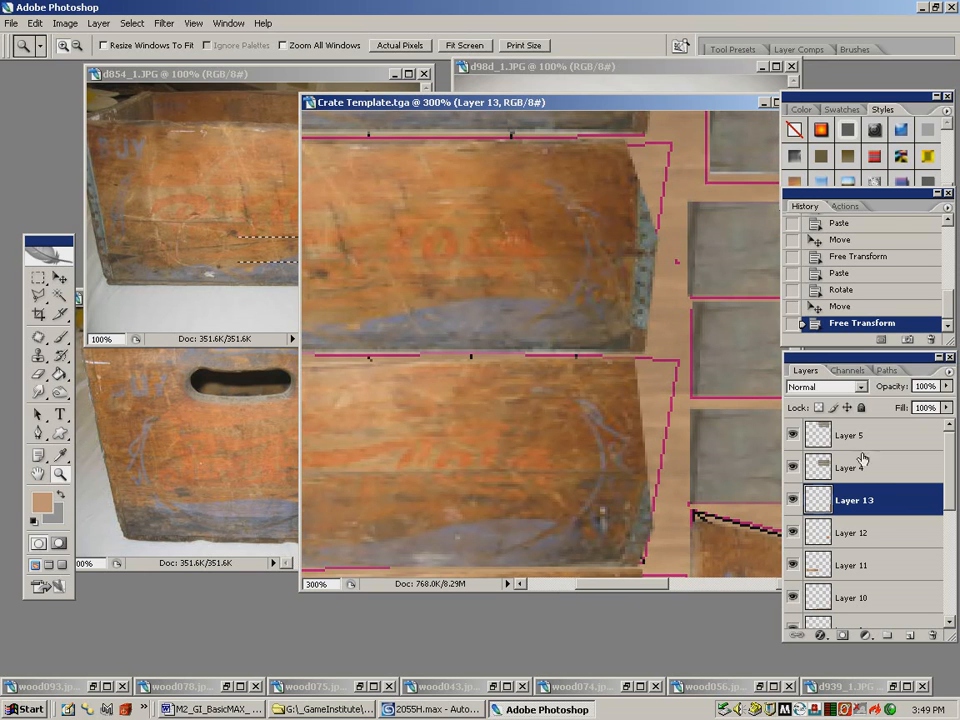
drag(951, 479, 957, 588)
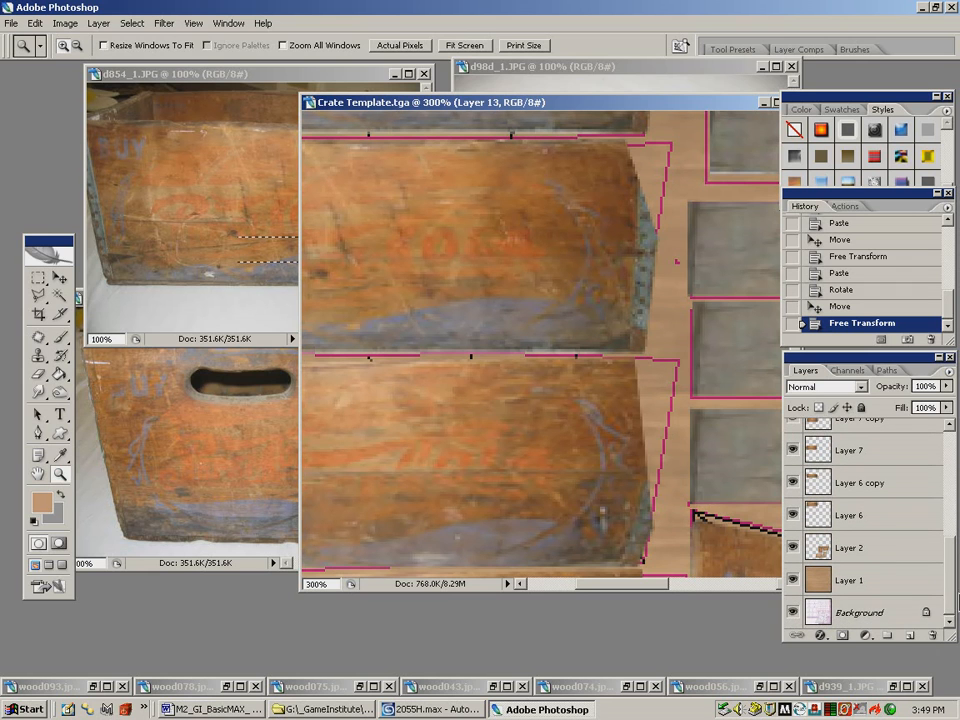
drag(958, 584, 958, 450)
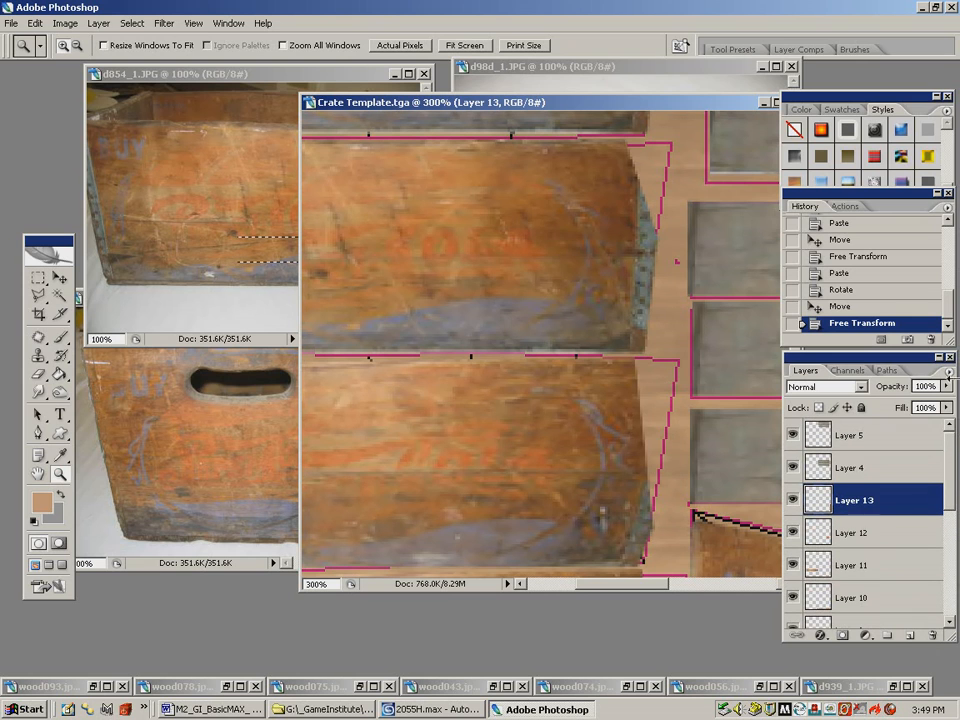
click(948, 372)
click(843, 299)
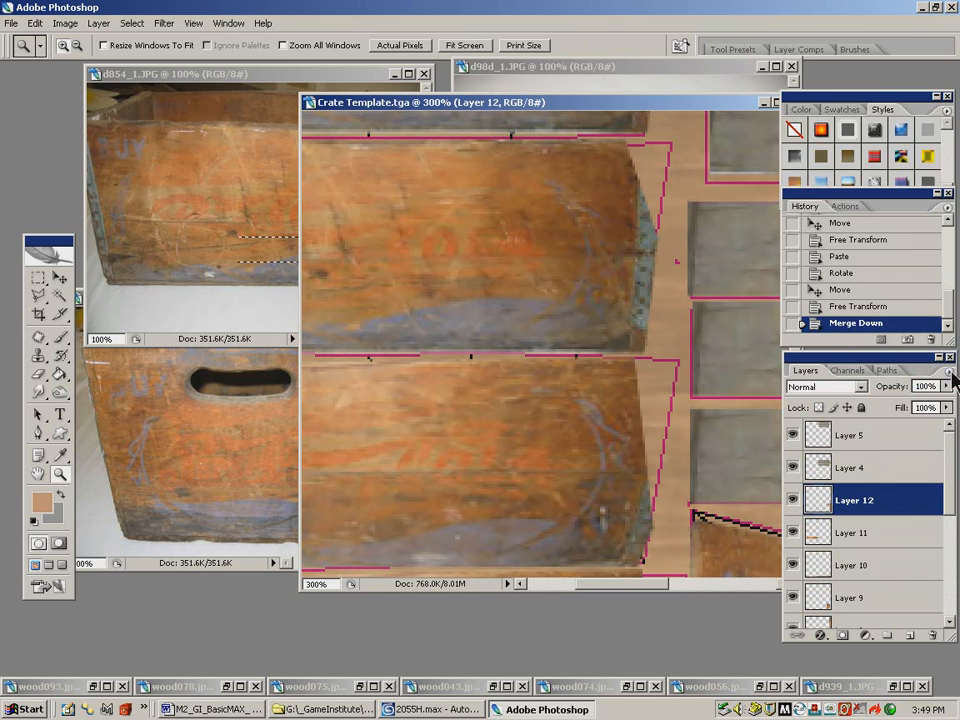
click(950, 374)
click(805, 297)
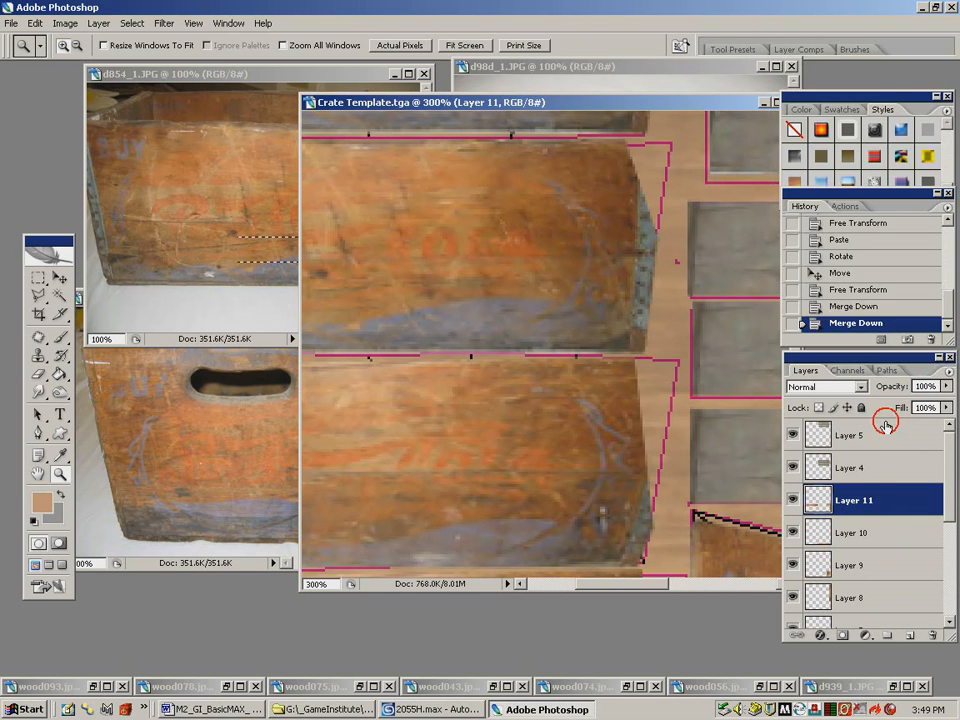
click(948, 372)
click(784, 302)
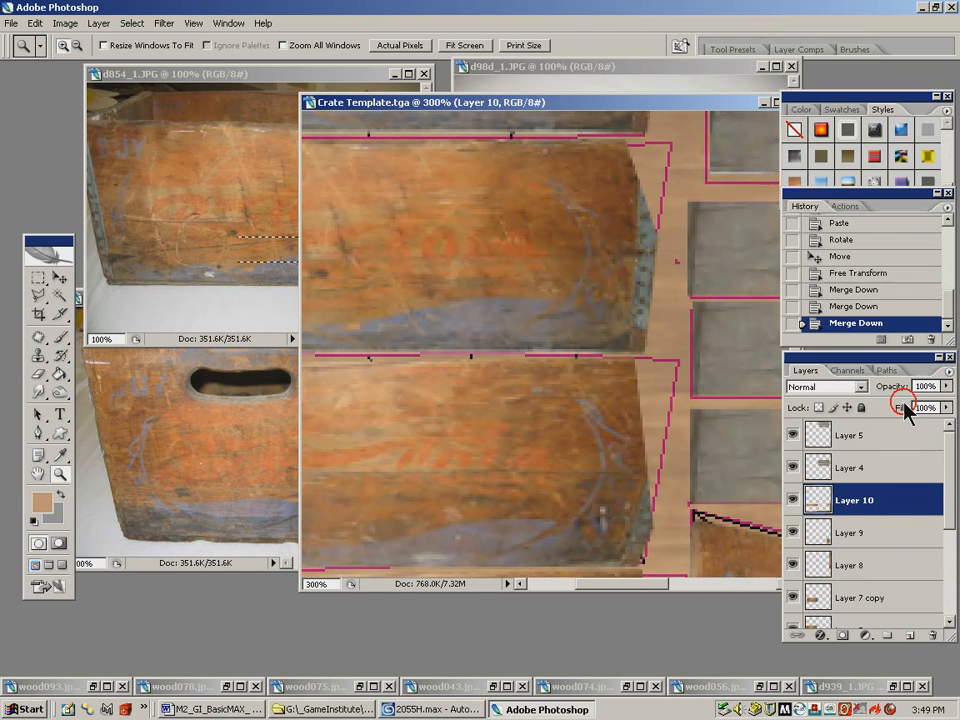
click(950, 374)
click(800, 292)
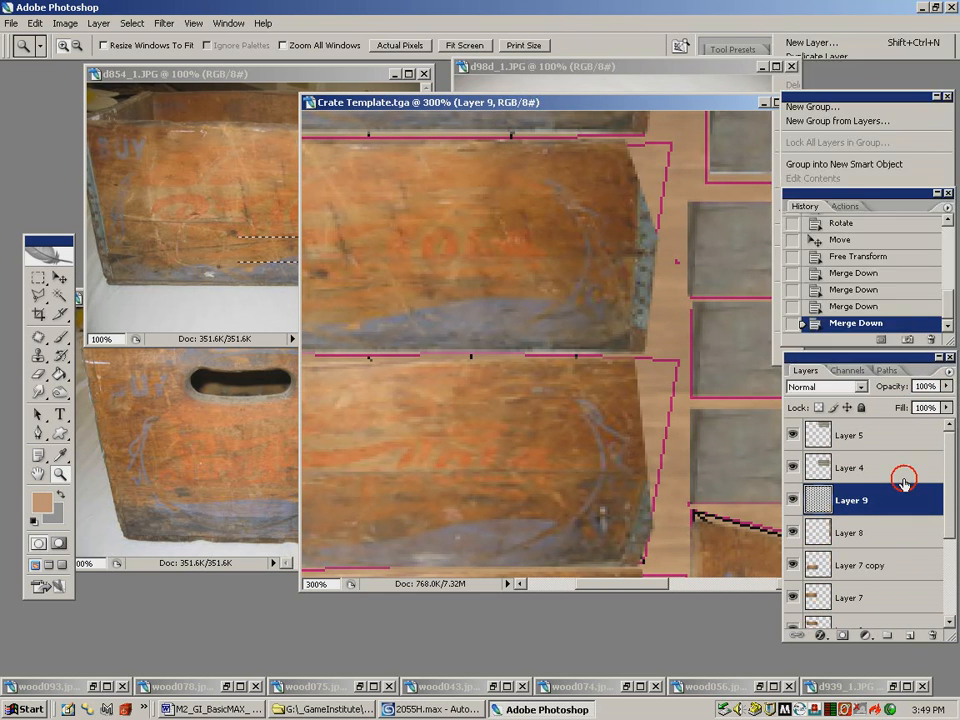
click(950, 374)
click(800, 354)
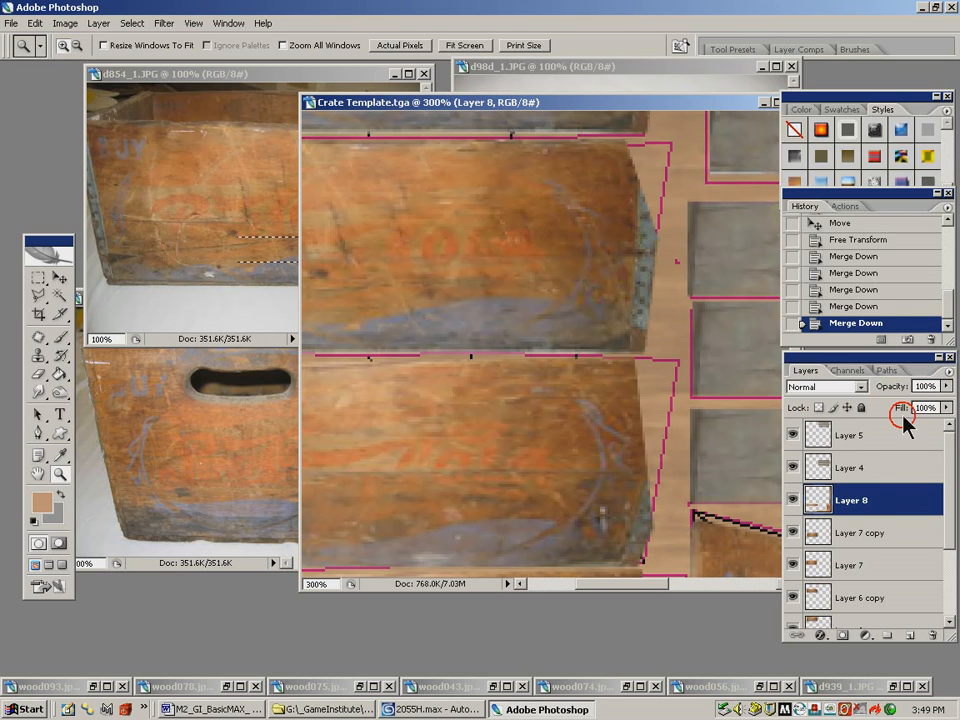
Merge Layer 8 down successively through Layer 7 copy, Layer 7 and Layer 6 copy into Layer 6
click(950, 374)
click(790, 294)
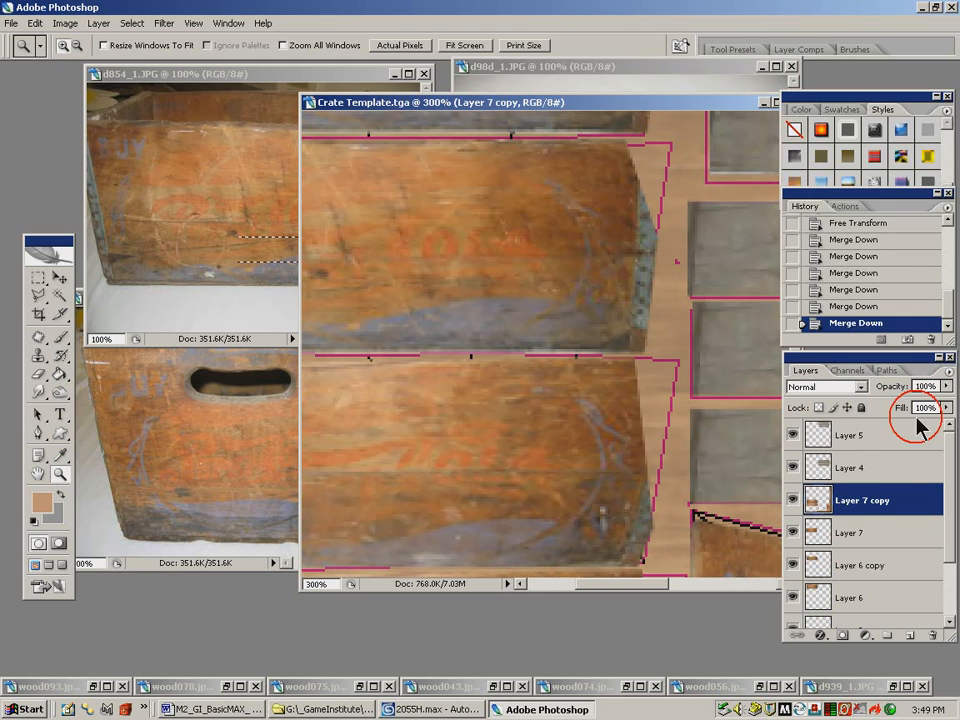
click(950, 374)
click(800, 294)
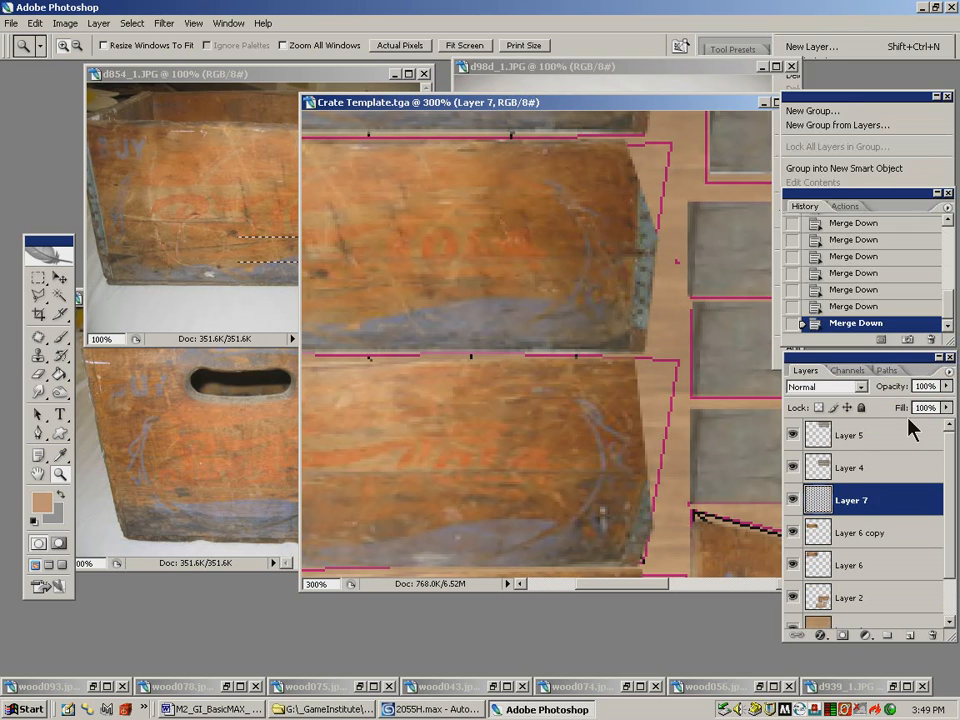
click(950, 374)
click(830, 296)
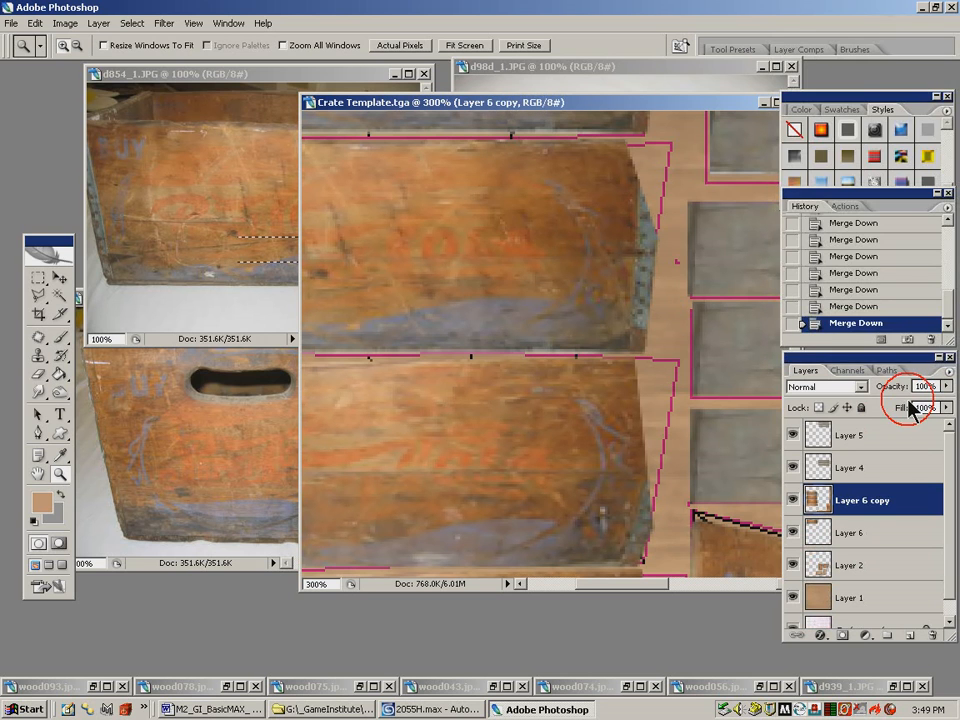
click(950, 374)
click(768, 295)
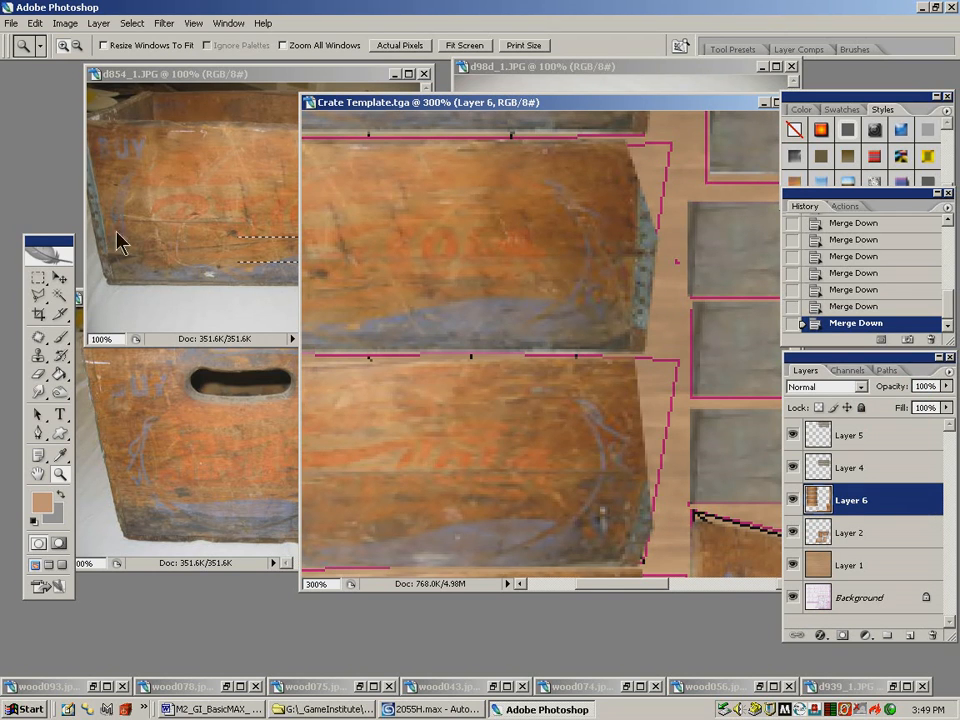
Clone Stamp nearby wood on Layer 6 into the gap between the third side face's right end and its UV outline
click(38, 355)
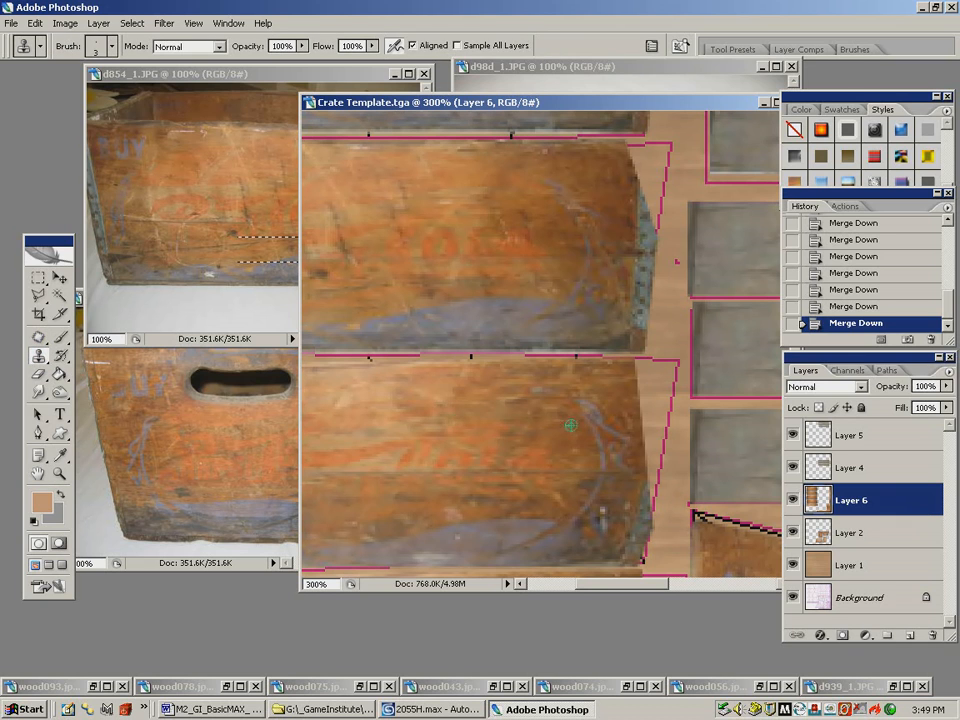
alt+click(566, 400)
mouse_move(653, 403)
mouse_down()
mouse_move(650, 490)
mouse_move(652, 409)
mouse_move(639, 383)
mouse_move(671, 377)
mouse_move(636, 367)
mouse_move(675, 365)
mouse_up()
alt+click(589, 386)
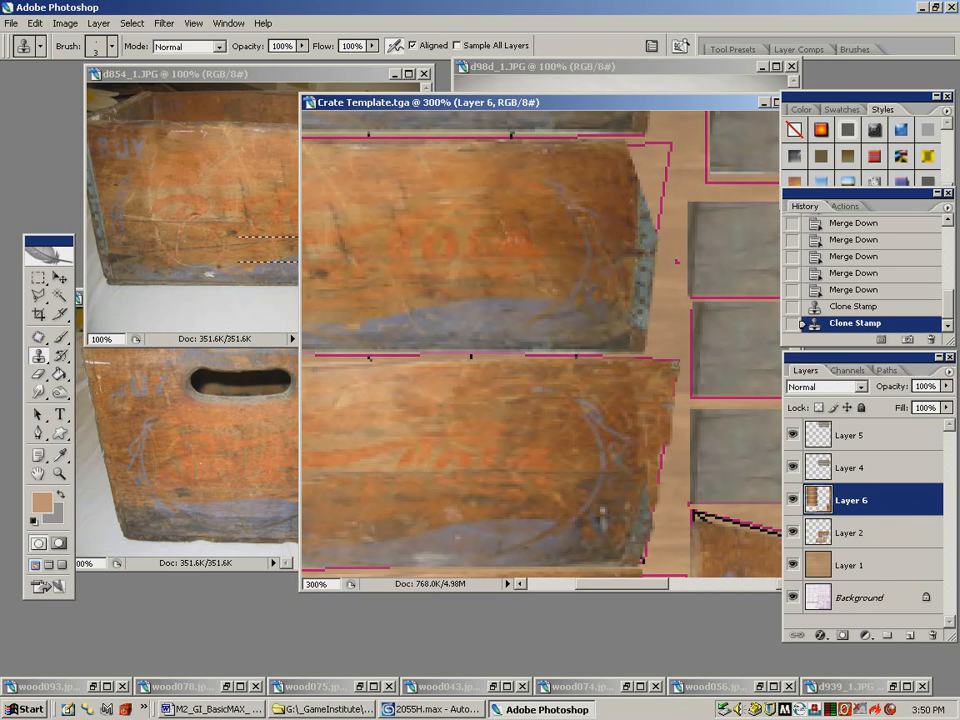
drag(648, 518, 641, 556)
Clone Stamp the second side face's metal edge band and wood outward to fill the gap up to the right end of its outline
mouse_move(585, 456)
mouse_down()
mouse_move(581, 480)
mouse_move(607, 538)
mouse_up()
alt+click(612, 280)
mouse_move(661, 236)
mouse_down()
mouse_move(665, 243)
mouse_move(652, 232)
mouse_up()
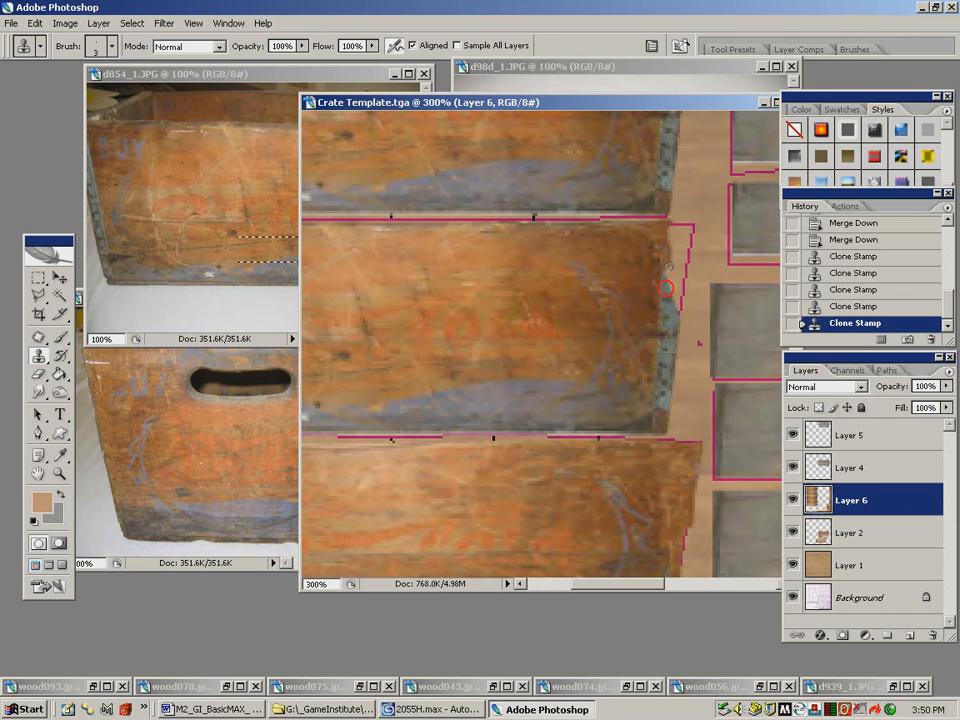
drag(676, 286, 674, 292)
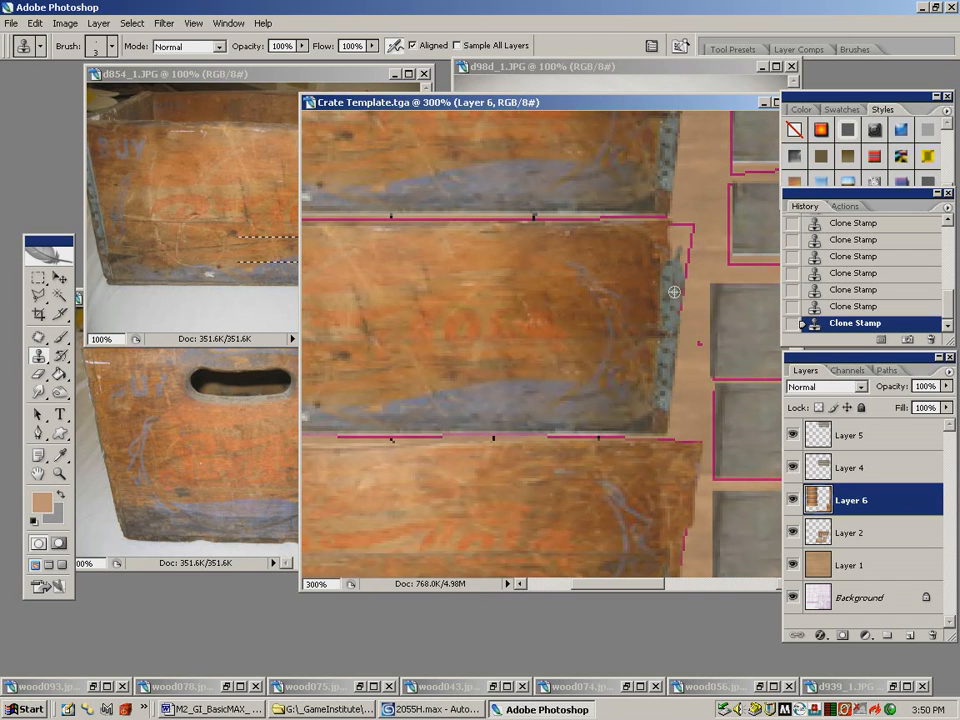
mouse_move(670, 241)
mouse_down()
mouse_move(678, 248)
mouse_move(688, 232)
mouse_up()
alt+click(670, 287)
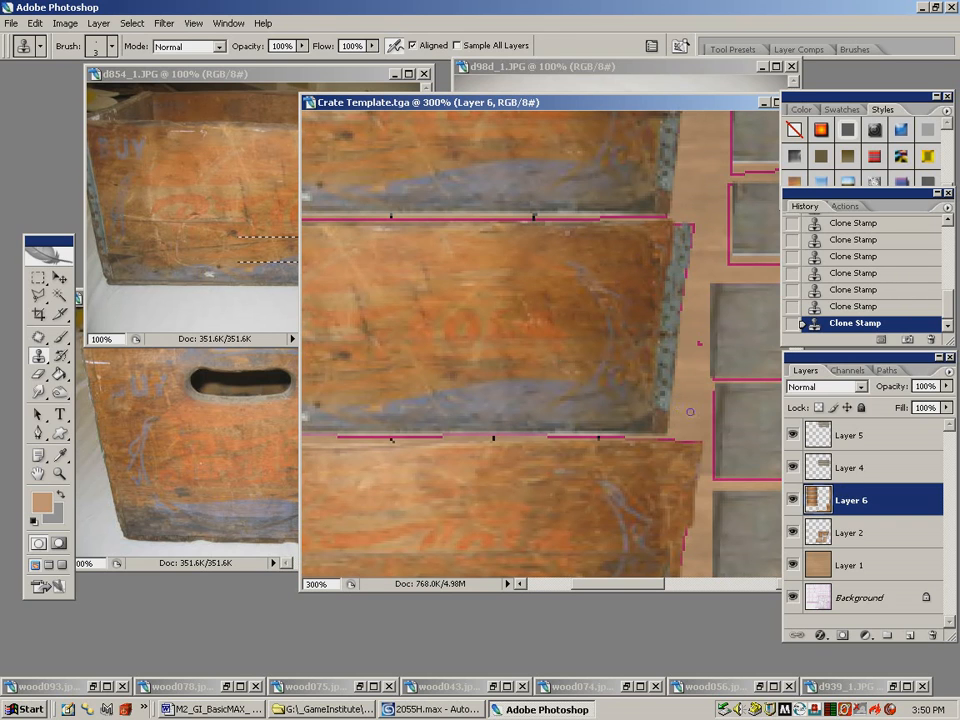
drag(662, 416, 660, 423)
Clone Stamp the metal edge band up to the UV outlines at the left ends of the first three side faces
drag(436, 349, 618, 350)
drag(468, 330, 503, 326)
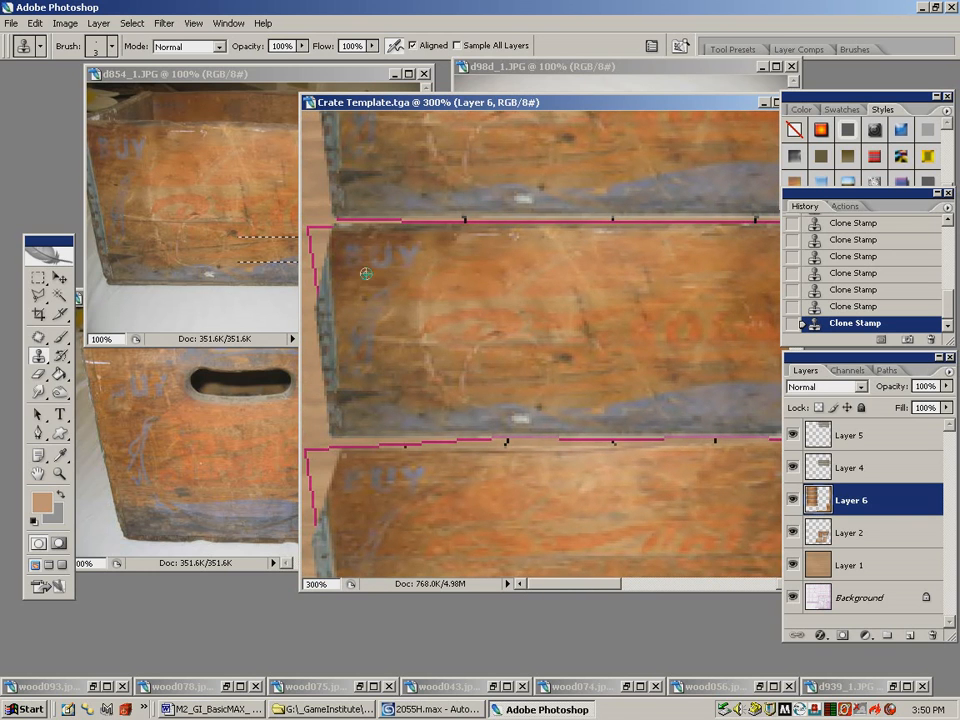
mouse_move(328, 247)
mouse_down()
mouse_move(331, 238)
mouse_move(333, 258)
mouse_up()
alt+click(326, 331)
alt+click(326, 291)
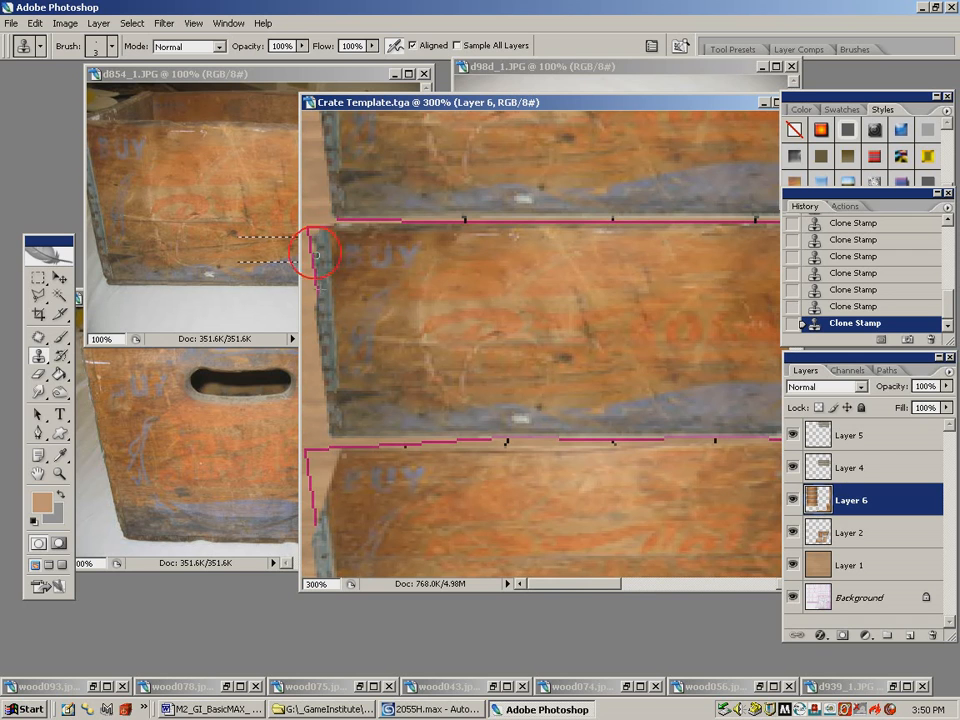
scroll(388, 379, down, 3)
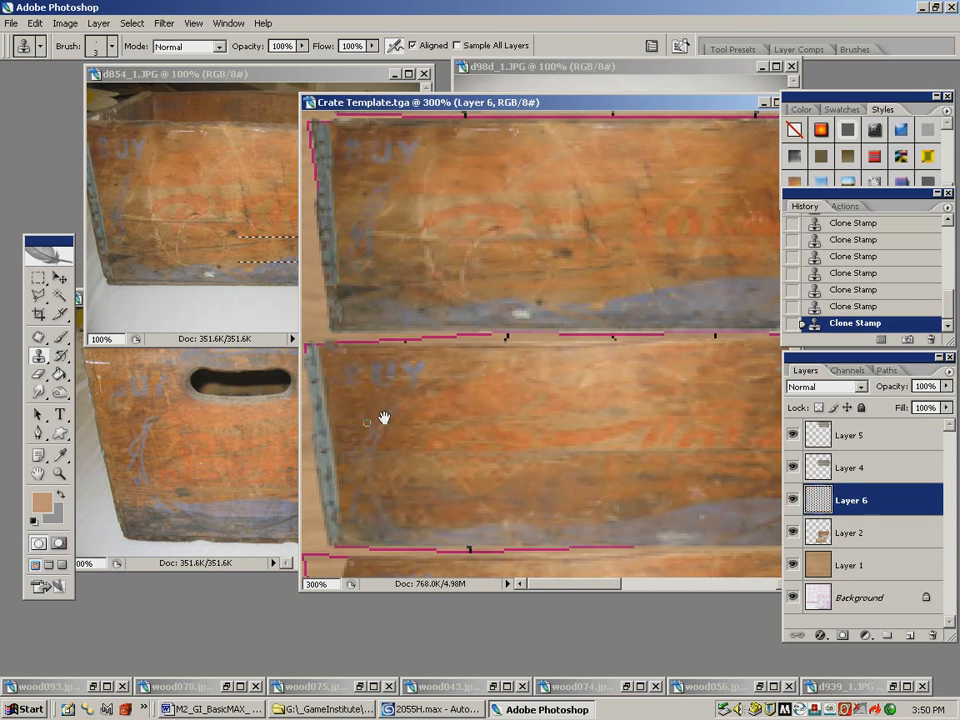
scroll(381, 418, up, 3)
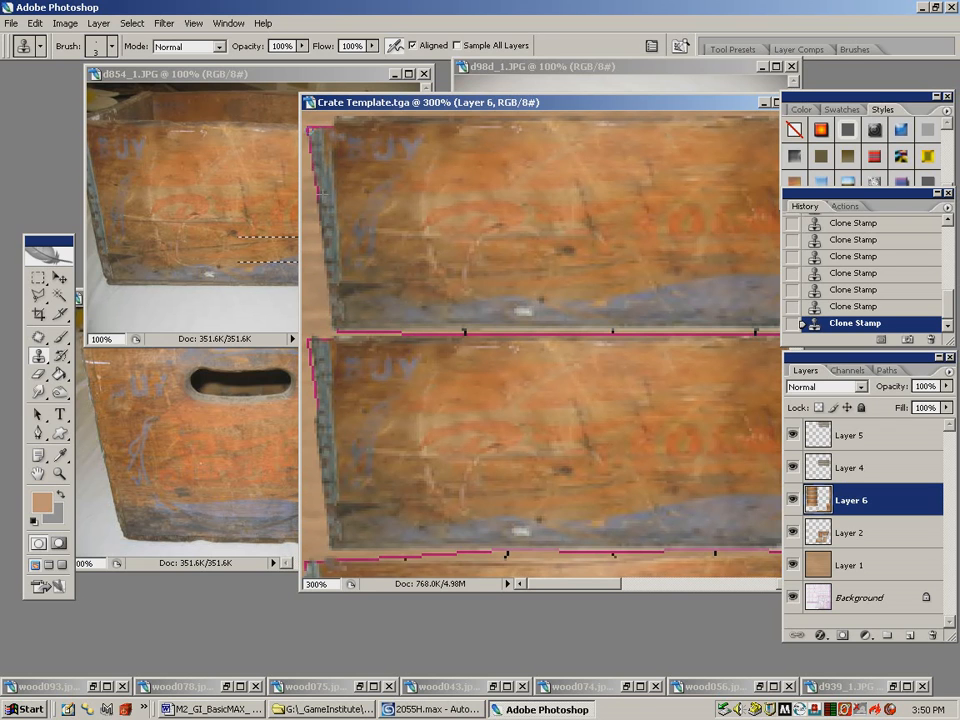
Clone Stamp the metal edge band outward to fill the gap at the right end of the first side face
drag(635, 192, 411, 210)
drag(590, 190, 467, 192)
alt+click(530, 166)
click(546, 153)
drag(550, 131, 562, 210)
alt+click(561, 209)
alt+click(560, 239)
drag(567, 160, 565, 189)
drag(567, 127, 562, 122)
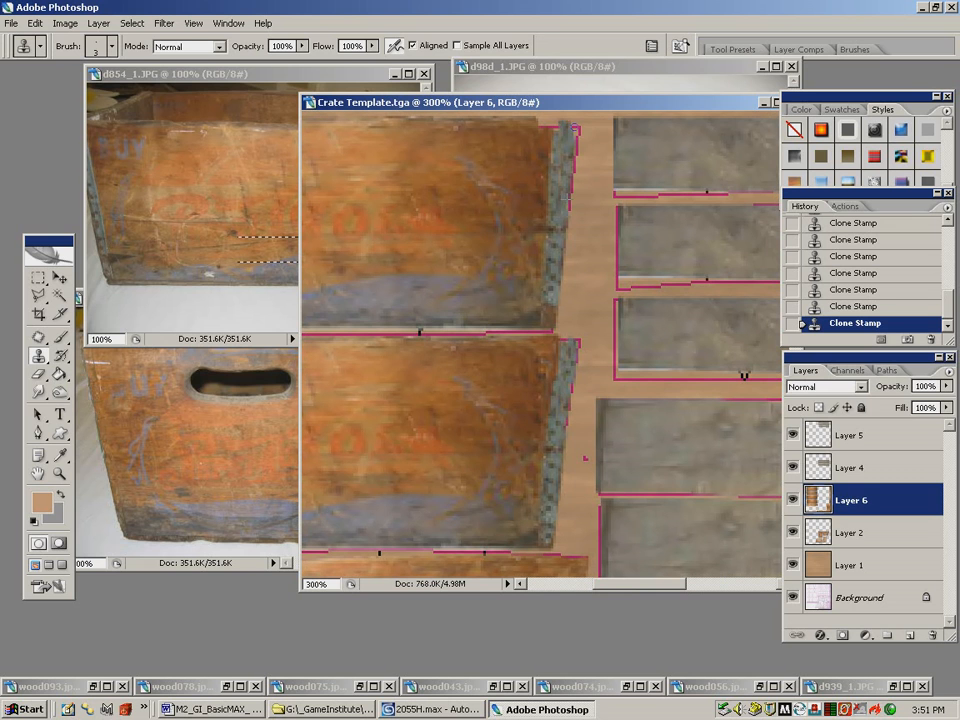
click(575, 126)
drag(475, 286, 504, 320)
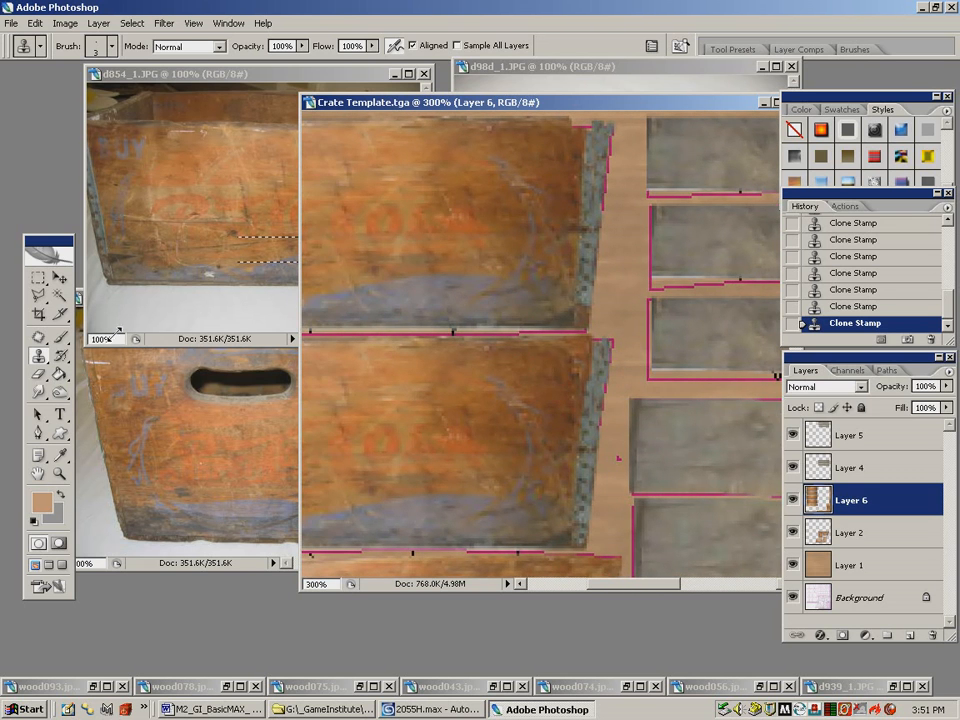
Clone Stamp wood on Layer 2 over the handle hole of the sideways end panel beside the fourth side face, enlarging the brush to 7
click(64, 472)
alt+click(543, 438)
alt+click(543, 438)
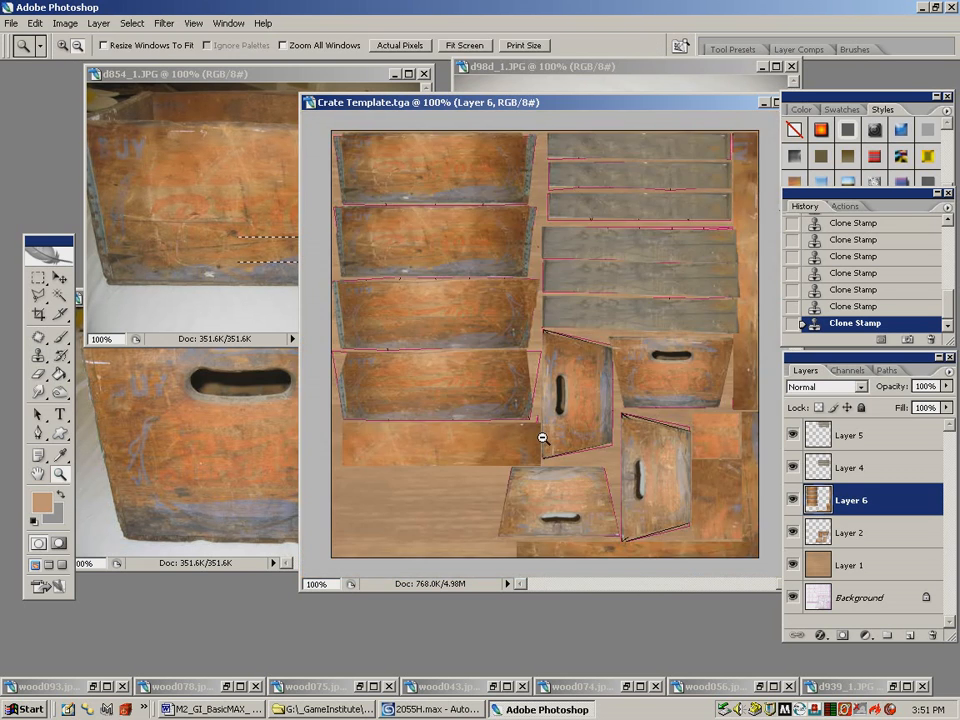
click(570, 400)
click(553, 381)
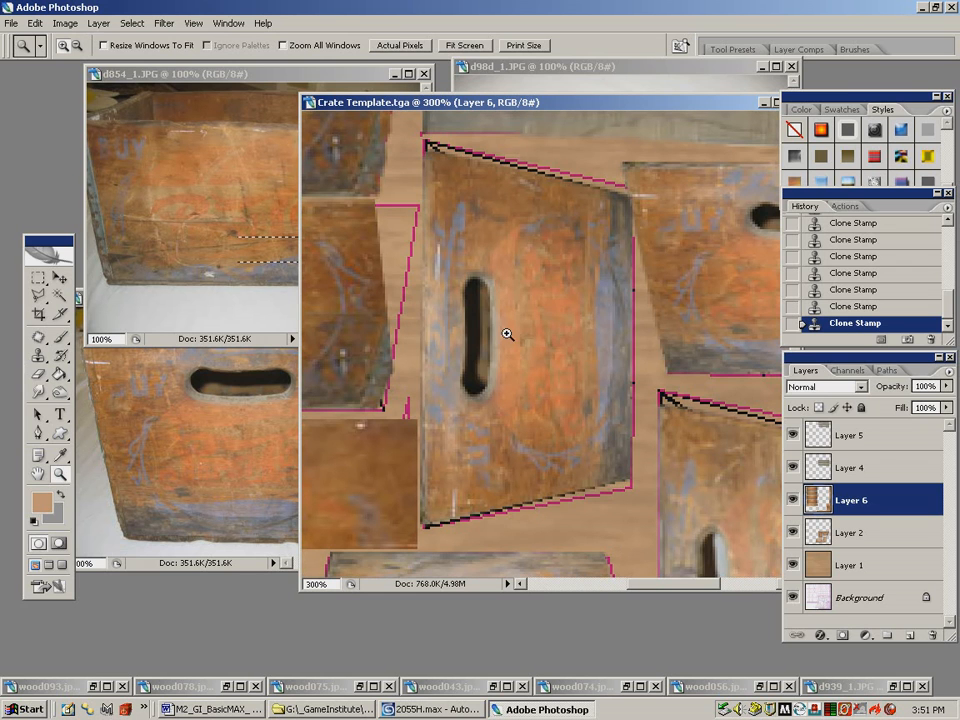
click(38, 355)
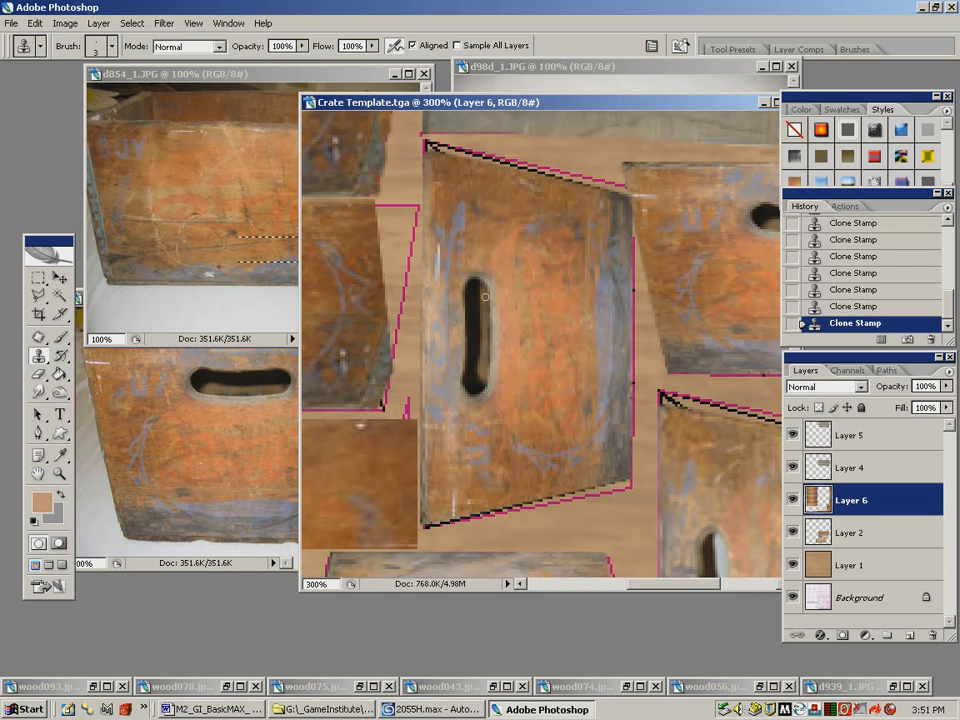
click(861, 531)
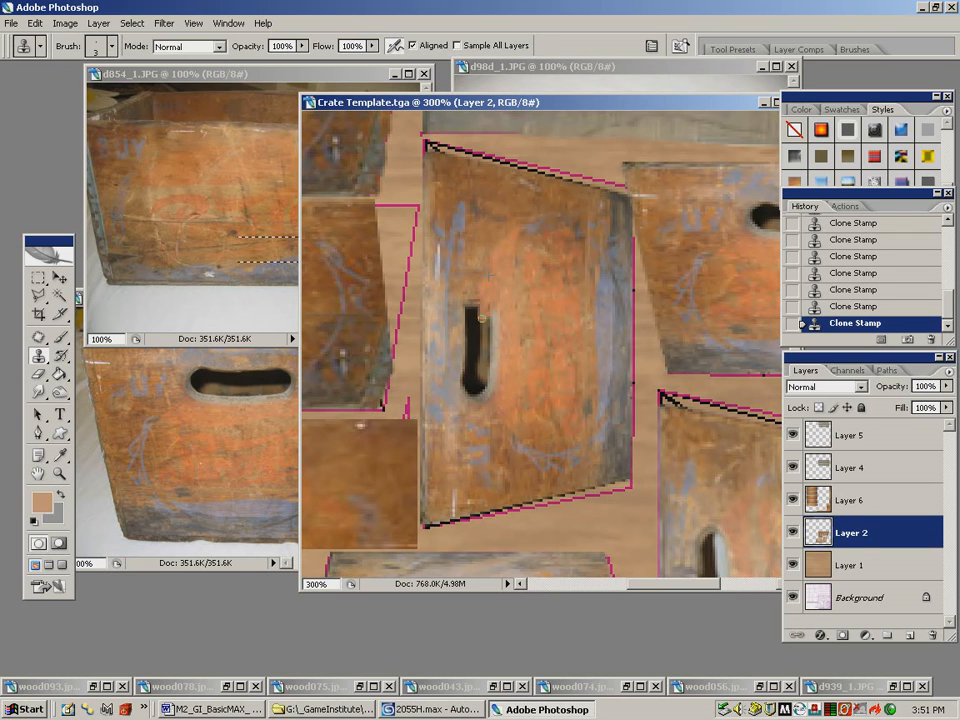
drag(480, 304, 493, 360)
alt+click(519, 357)
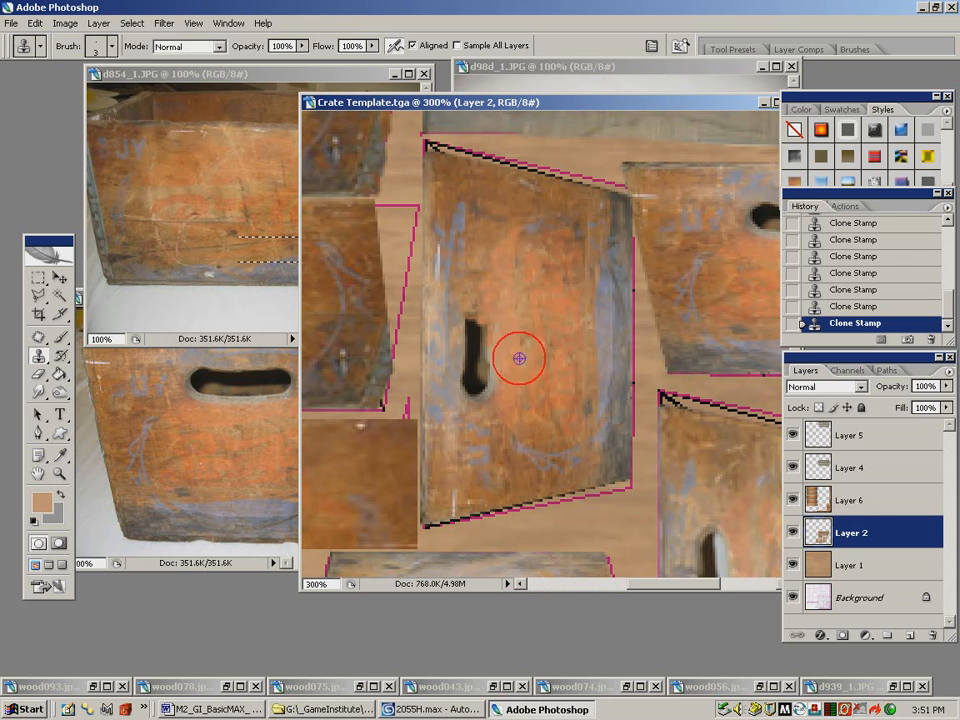
key(bracketright)
drag(480, 370, 476, 332)
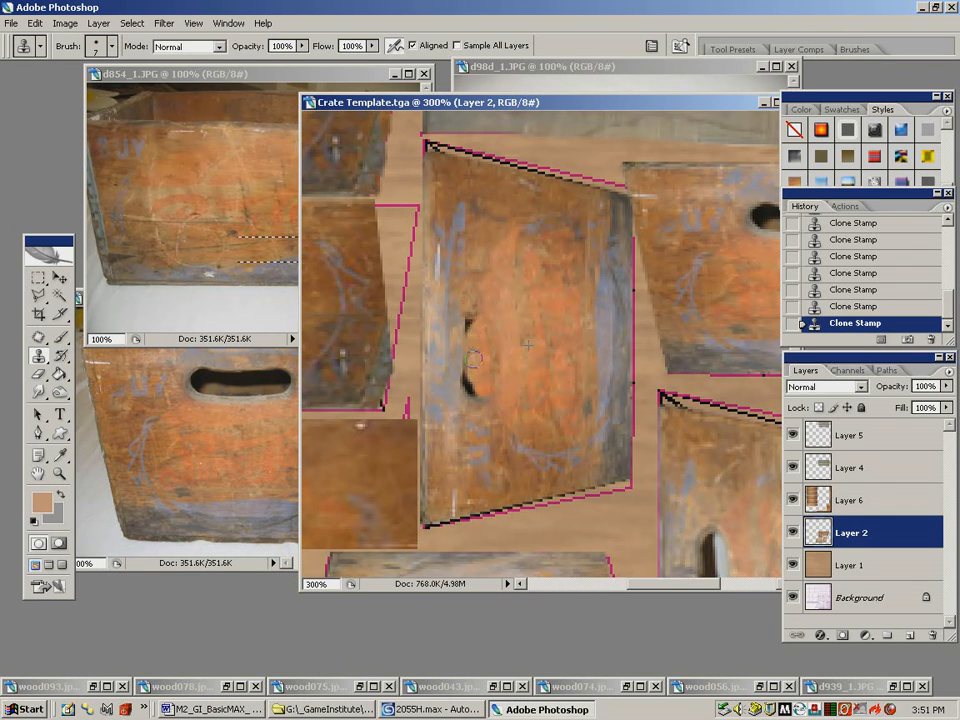
Clone Stamp surrounding wood over the handle hole of the upright end panel below the gray boards
drag(544, 353, 354, 338)
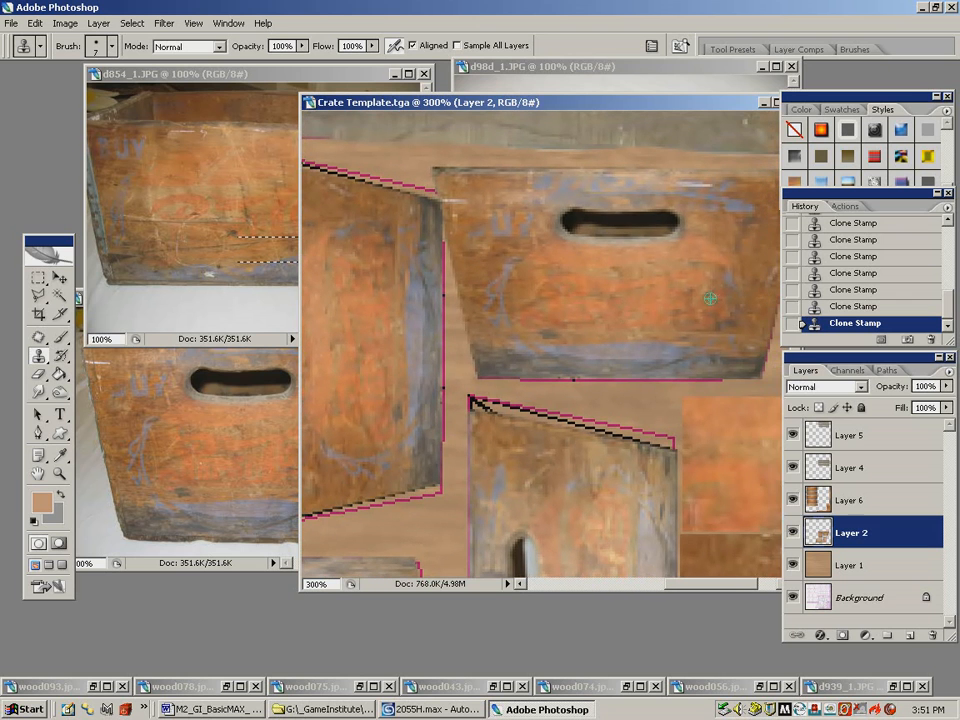
mouse_move(637, 234)
mouse_down()
mouse_move(655, 226)
mouse_move(567, 227)
mouse_move(649, 247)
mouse_up()
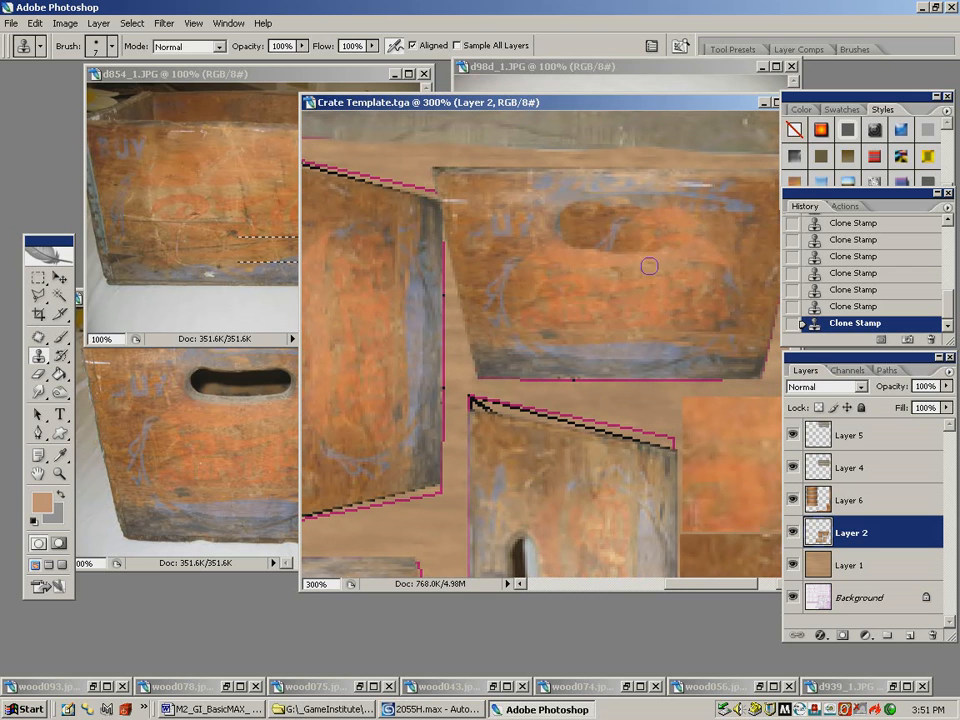
drag(567, 204, 589, 246)
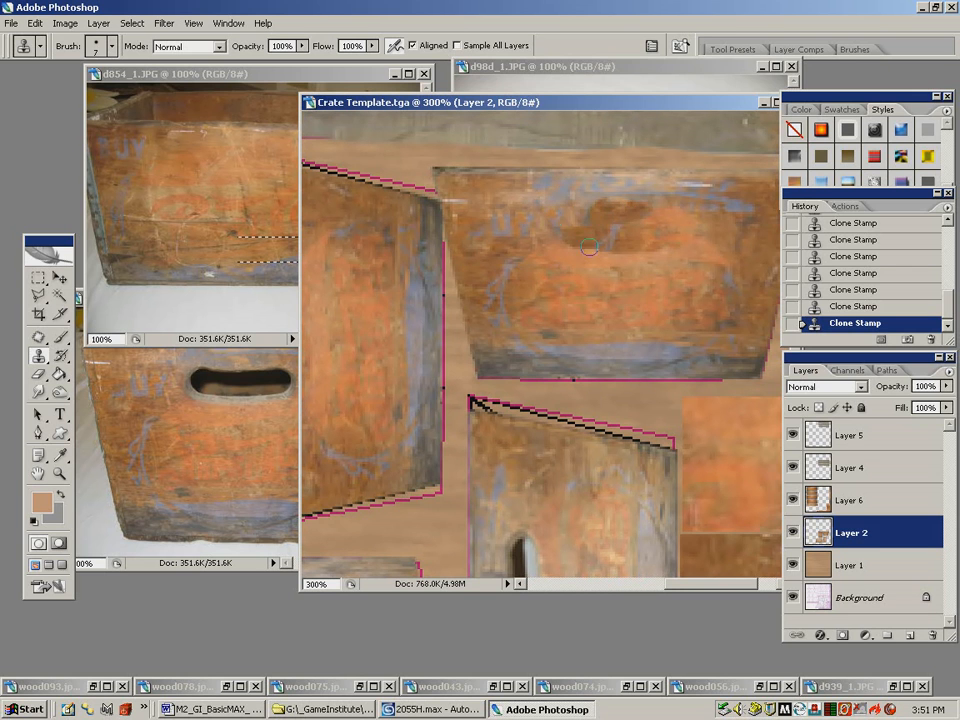
Clone Stamp wood over the handle holes of the lower sideways end panel and the upside-down end panel next to it
scroll(630, 200, down, 5)
mouse_move(555, 360)
mouse_down()
mouse_move(535, 360)
mouse_move(538, 422)
mouse_move(508, 452)
mouse_move(514, 347)
mouse_up()
alt+click(521, 468)
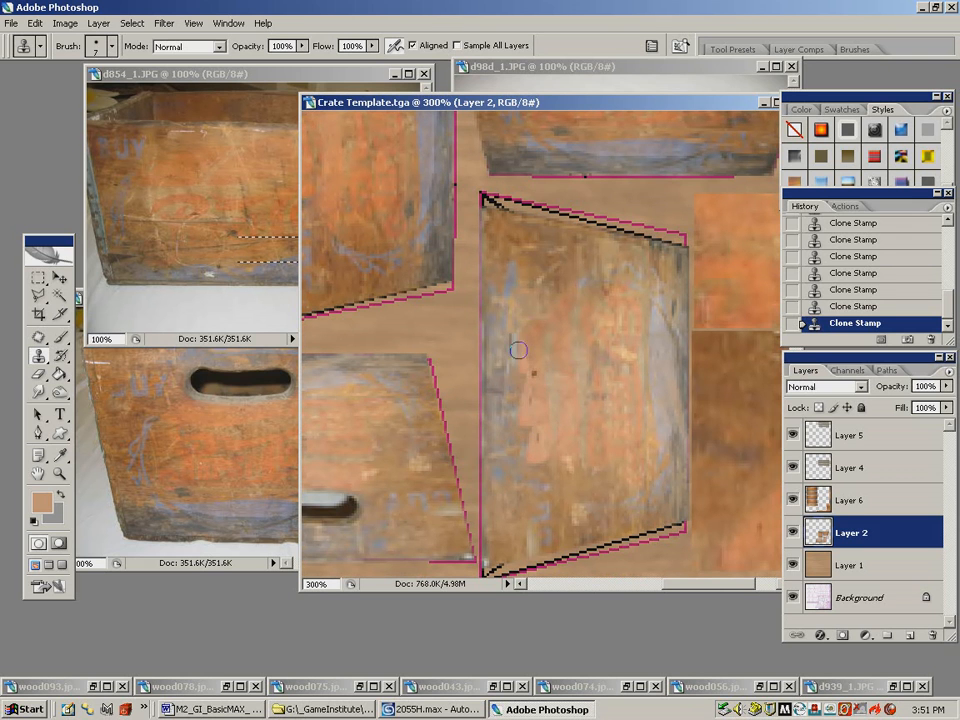
mouse_move(628, 296)
mouse_down()
mouse_move(471, 193)
mouse_move(760, 373)
mouse_up()
alt+click(598, 405)
drag(646, 458, 527, 461)
drag(646, 404, 413, 402)
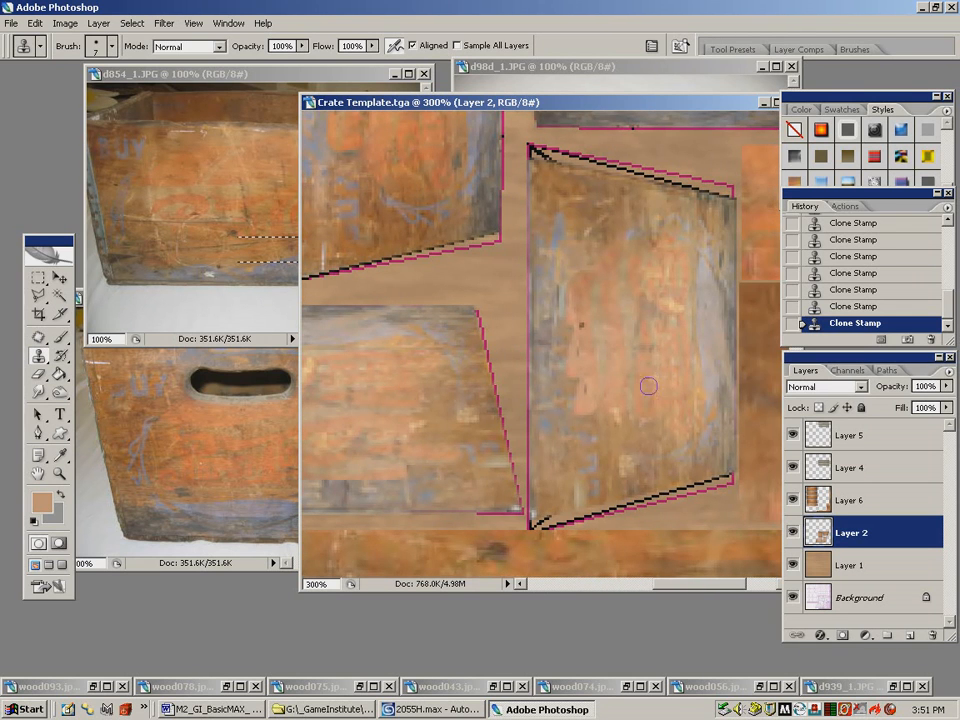
Clone Stamp wood over the gaps along both slanted edges of the lower sideways end panel
drag(723, 477, 545, 522)
alt+click(636, 425)
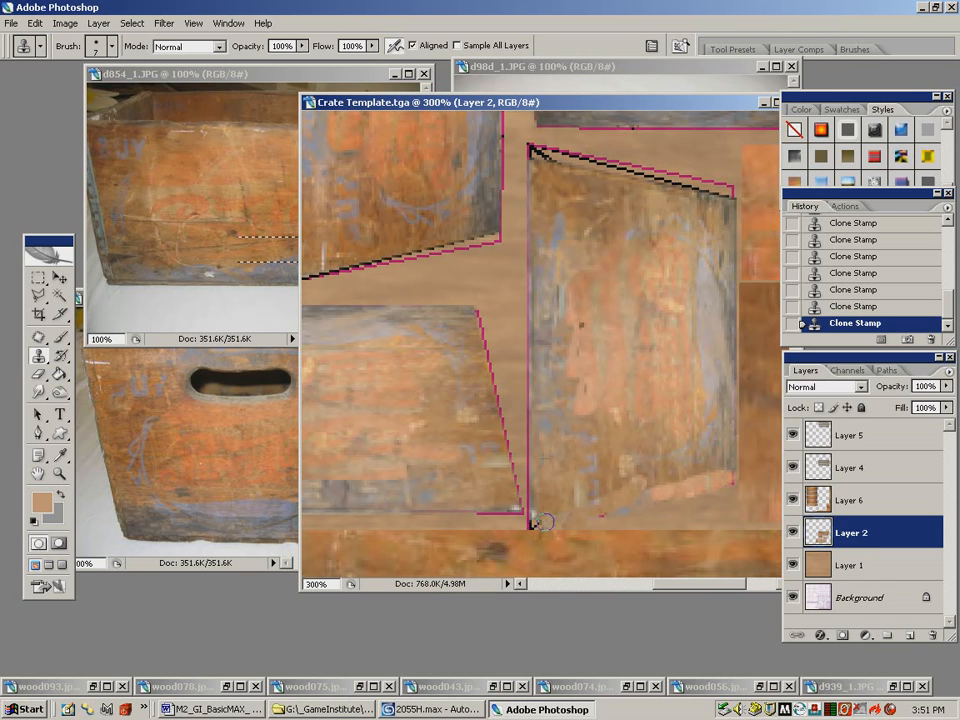
drag(656, 492, 697, 484)
alt+click(633, 316)
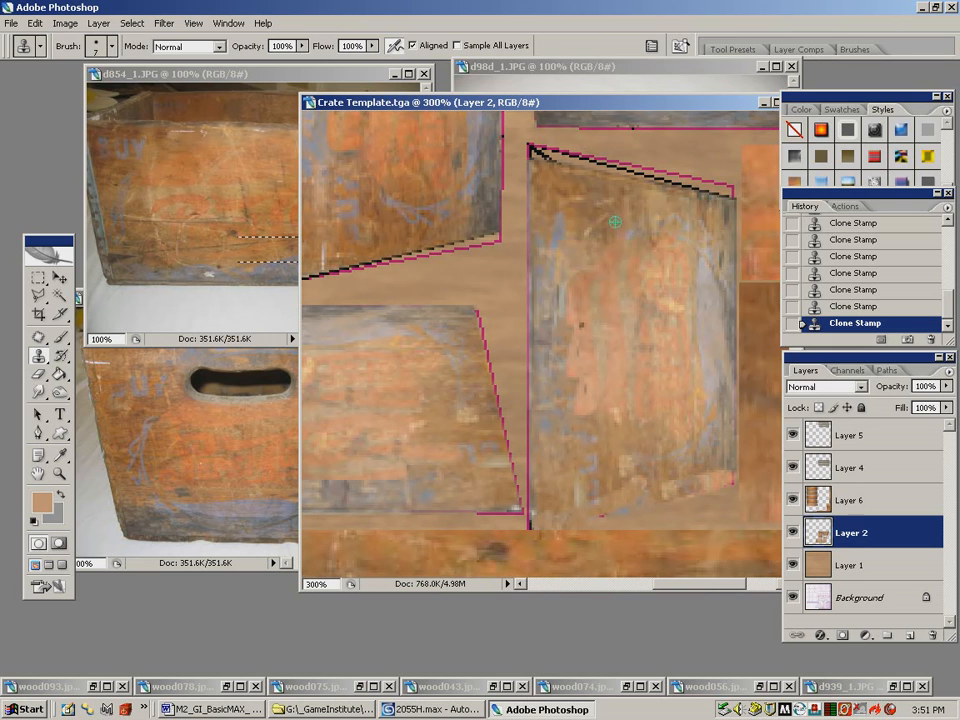
drag(726, 191, 532, 150)
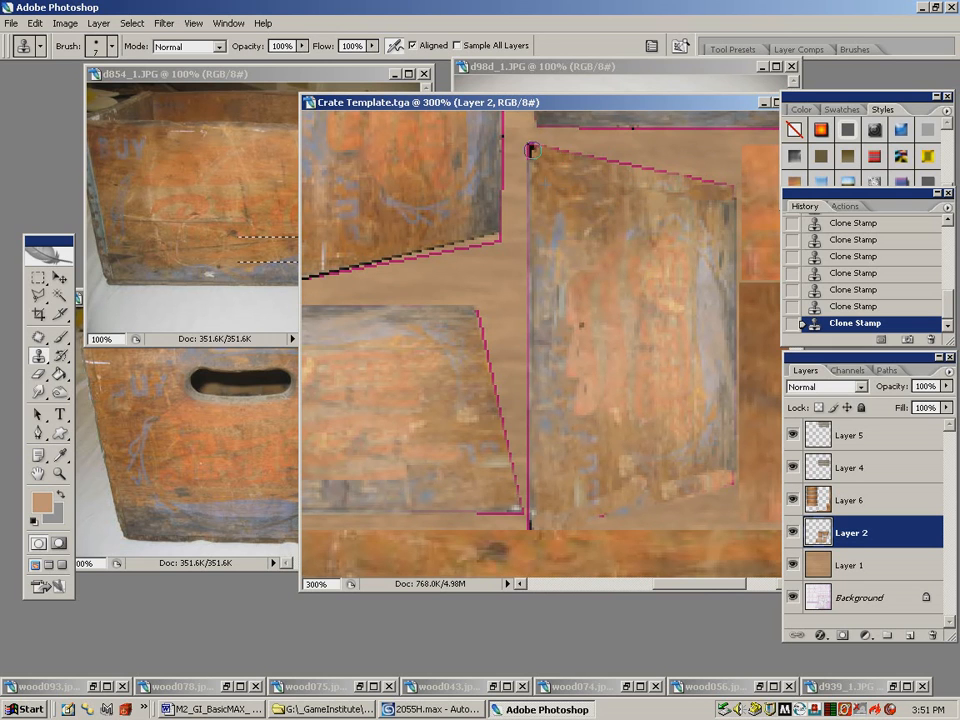
Clone Stamp wood over the gap along the upper slanted edge of the sideways end panel beside the fourth side face
drag(626, 268, 578, 576)
key(alt+space)
drag(384, 371, 549, 438)
drag(608, 320, 421, 277)
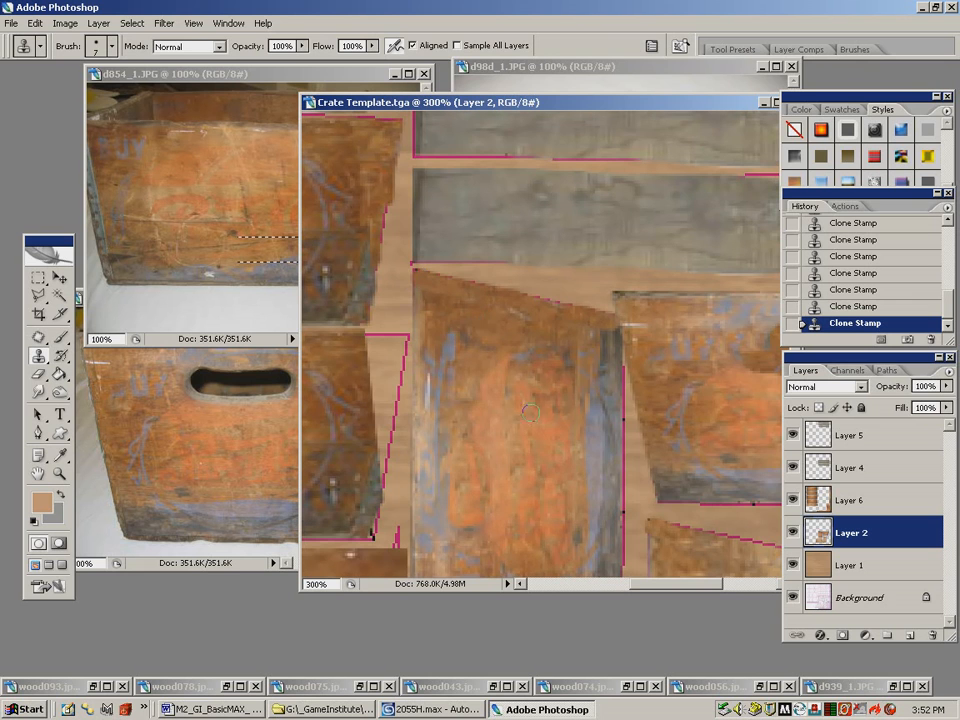
Clone Stamp wood and the metal edge band on Layer 6 into the gap at the fourth side face's right end
drag(515, 410, 608, 343)
alt+click(504, 321)
mouse_move(552, 285)
mouse_down()
mouse_move(556, 320)
mouse_move(550, 272)
mouse_move(562, 339)
mouse_move(577, 275)
mouse_move(550, 269)
mouse_move(580, 264)
mouse_up()
click(868, 505)
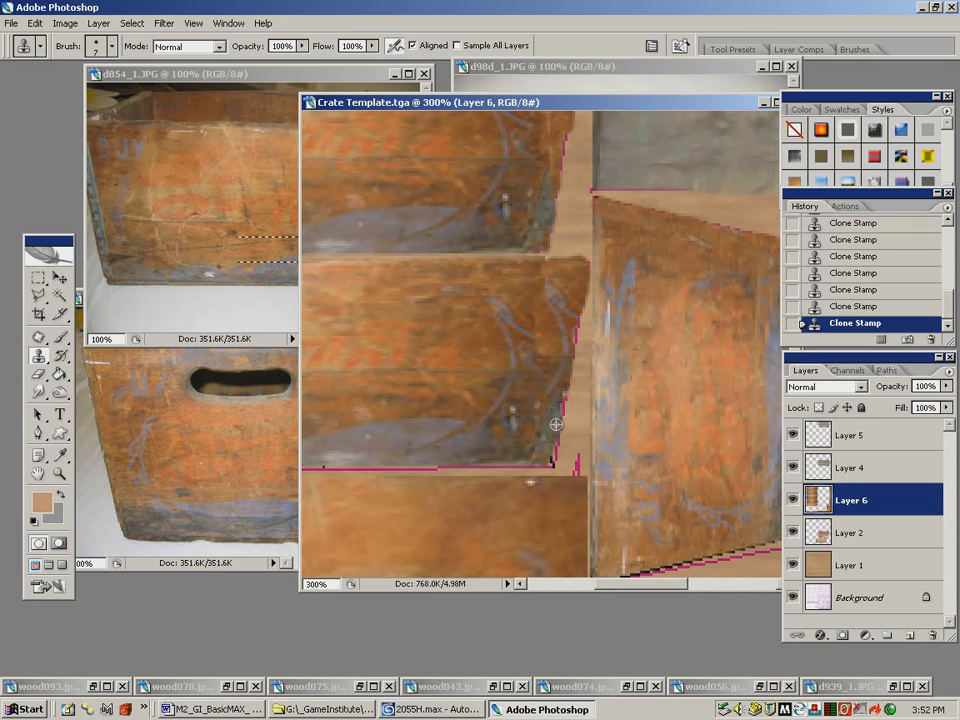
drag(558, 400, 574, 325)
alt+click(551, 410)
mouse_move(557, 393)
mouse_down()
mouse_move(577, 270)
mouse_move(581, 279)
mouse_up()
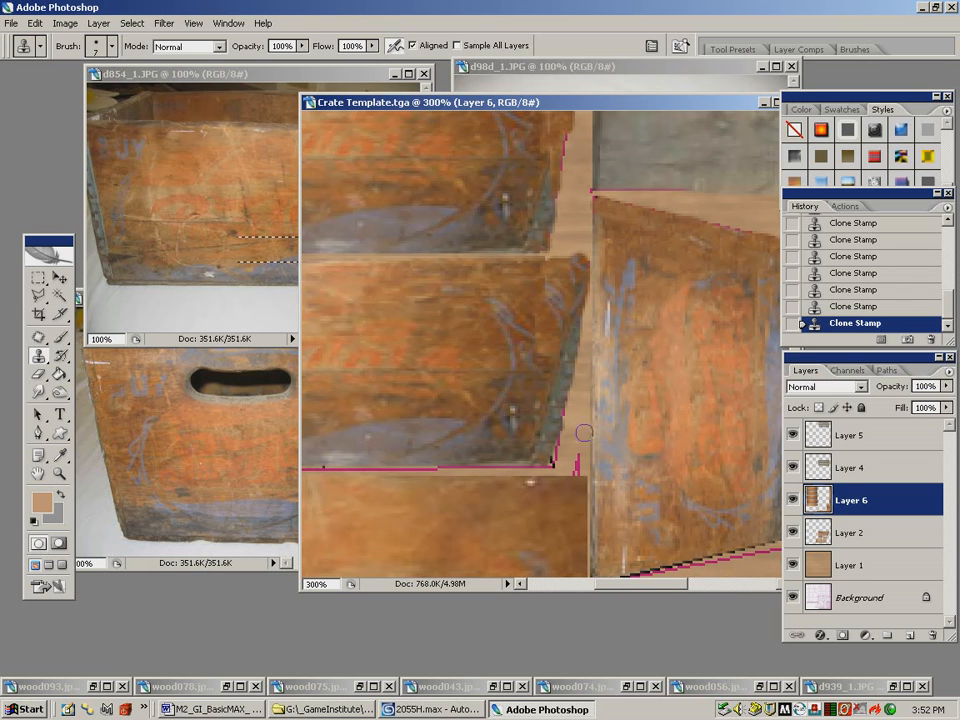
Clone Stamp wood on Layer 2 over the lower slanted edge gap of the sideways end panel beside the fourth side face
drag(530, 396, 392, 274)
drag(655, 289, 588, 280)
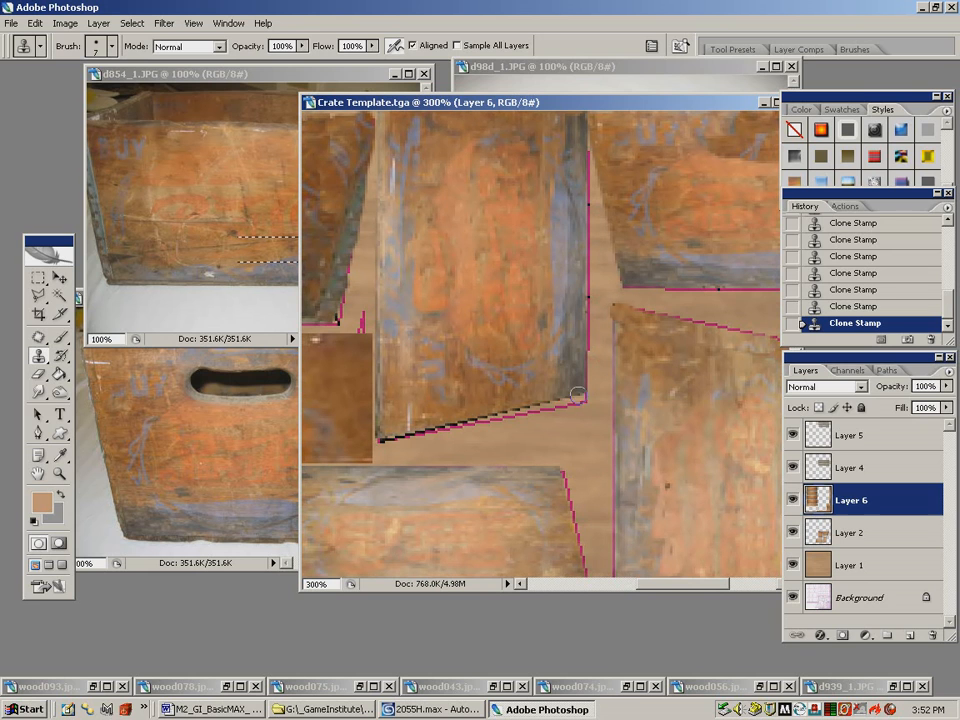
click(850, 534)
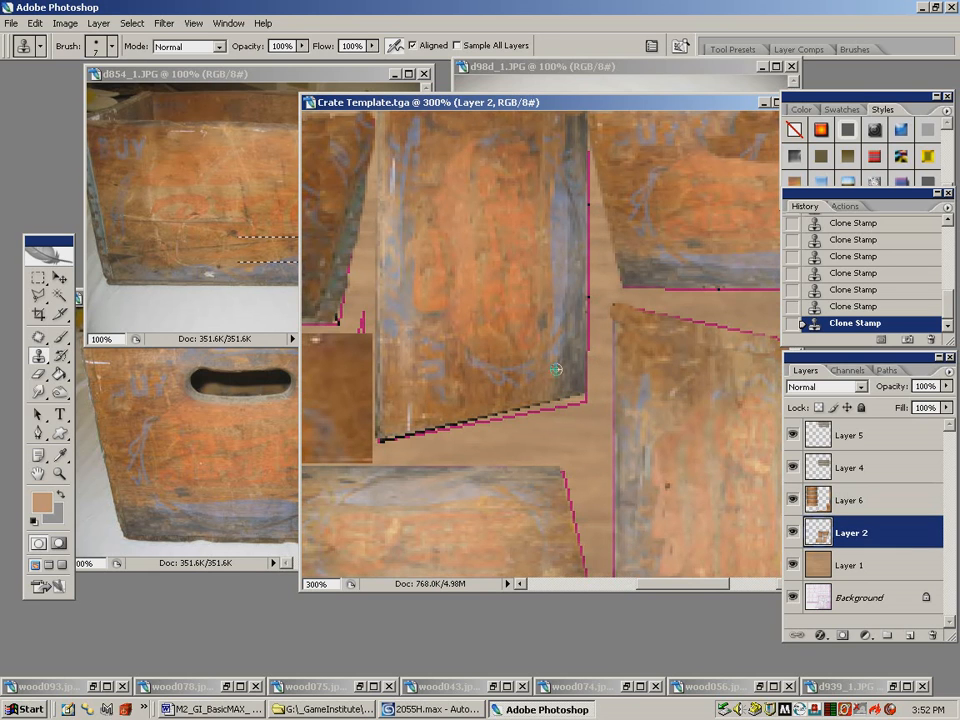
drag(578, 397, 385, 422)
Clone Stamp gray wood on Layer 4 up to the UV outline along the top edge of the uppermost wide gray board
double_click(57, 475)
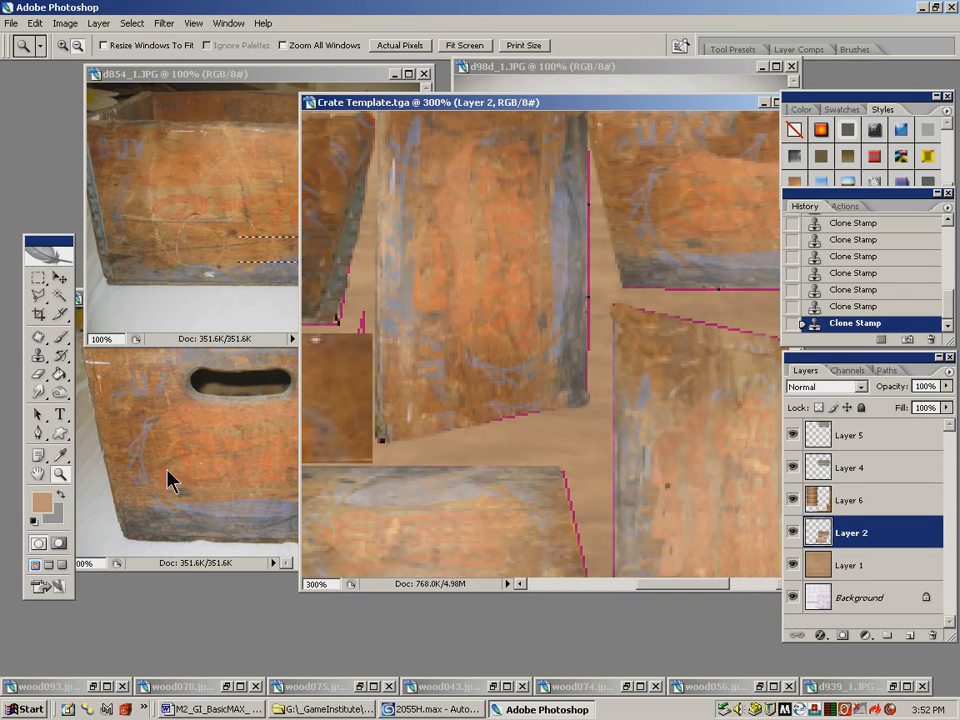
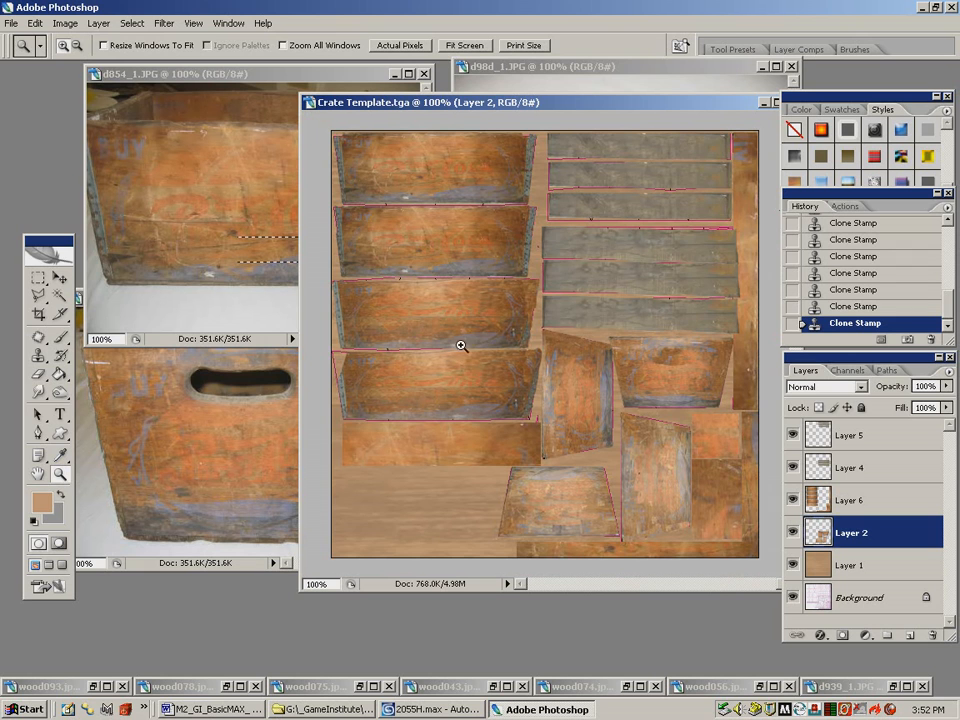
click(575, 300)
click(600, 347)
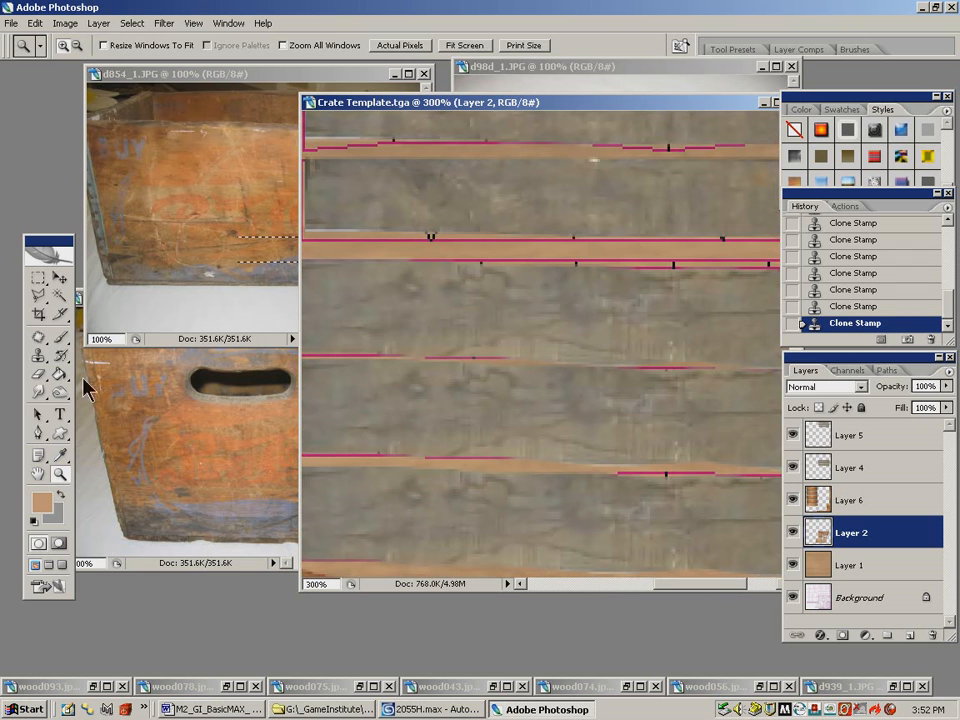
click(39, 355)
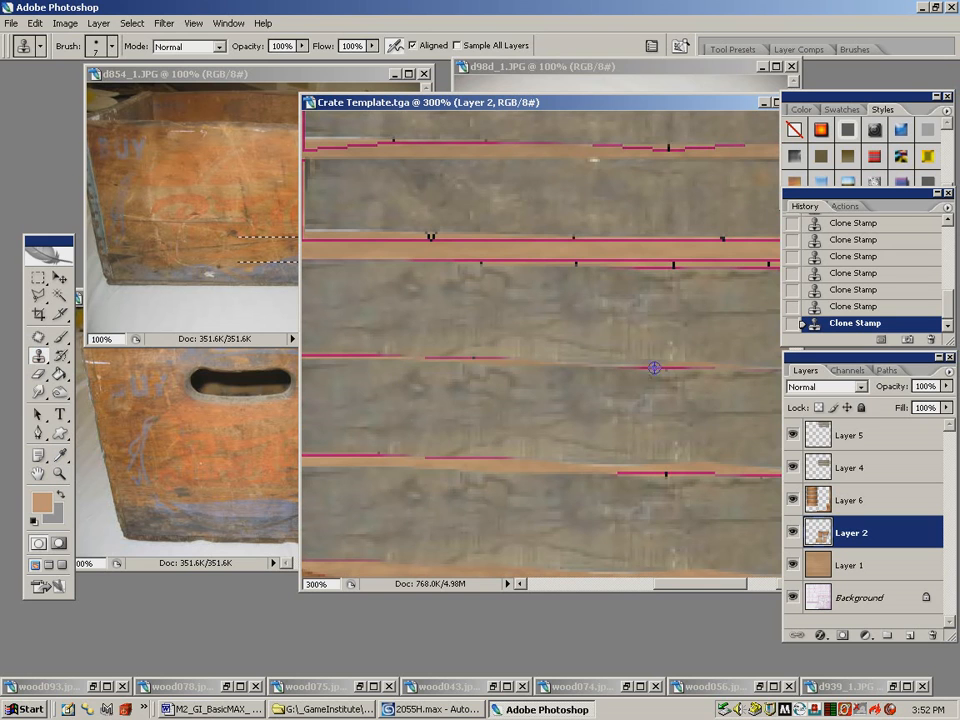
drag(733, 283, 589, 275)
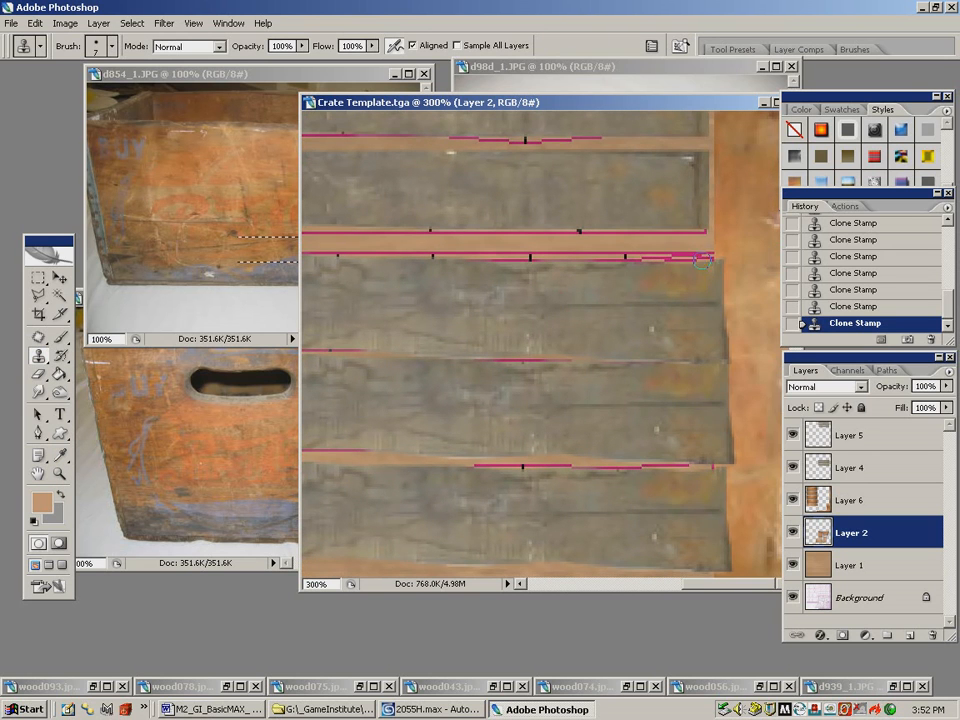
click(855, 468)
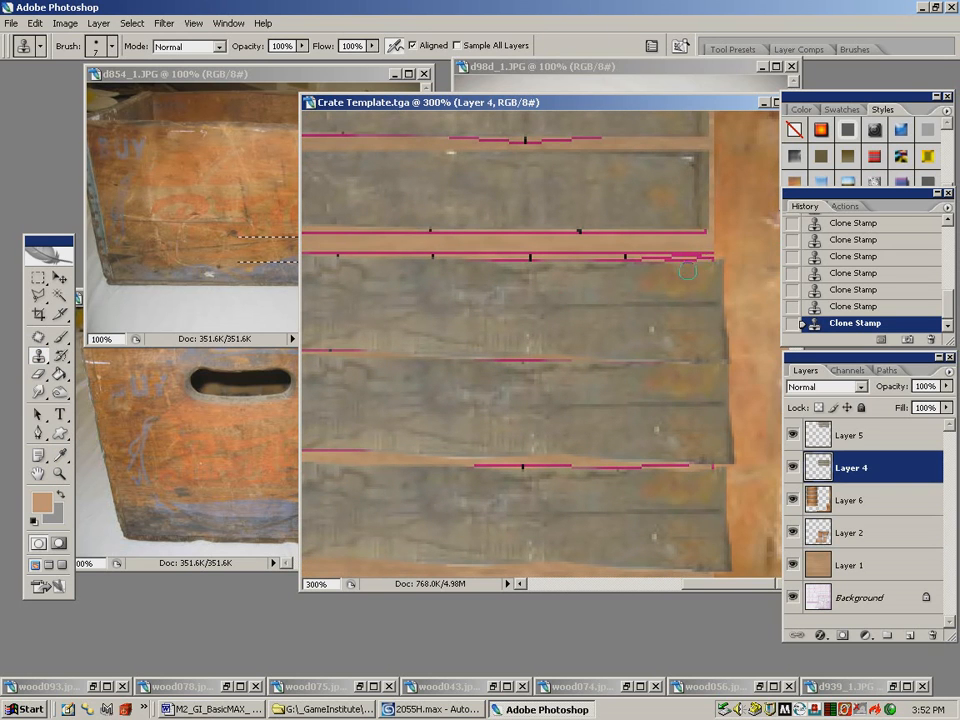
drag(707, 261, 376, 255)
drag(402, 307, 497, 306)
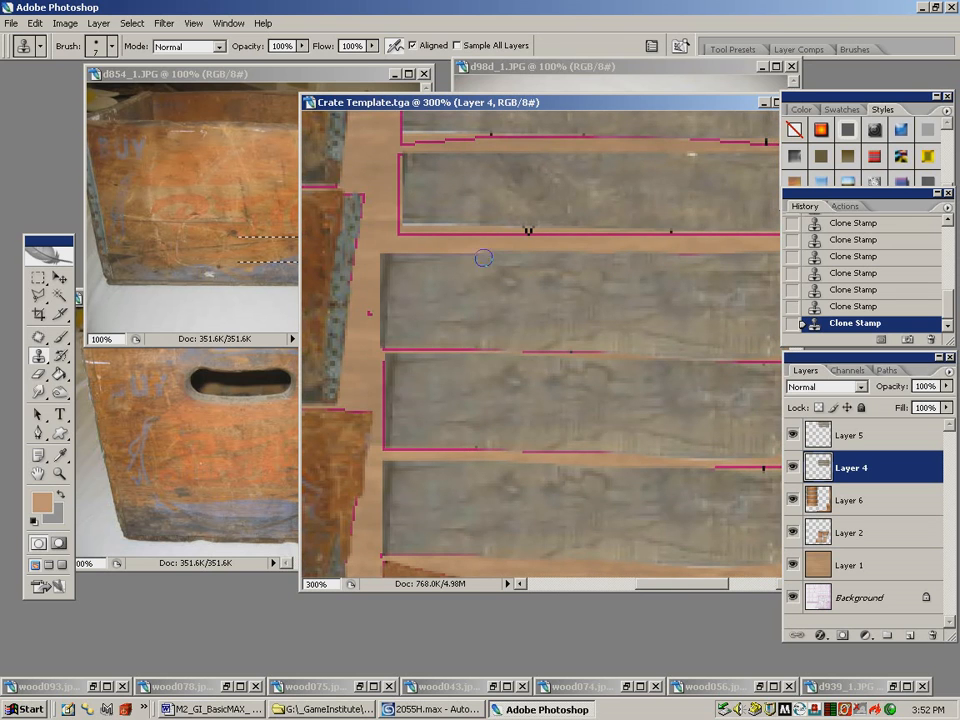
Clone Stamp gray wood over the outline gaps between the three wide gray boards on Layer 4
alt+click(458, 300)
drag(385, 350, 648, 350)
drag(692, 314, 445, 302)
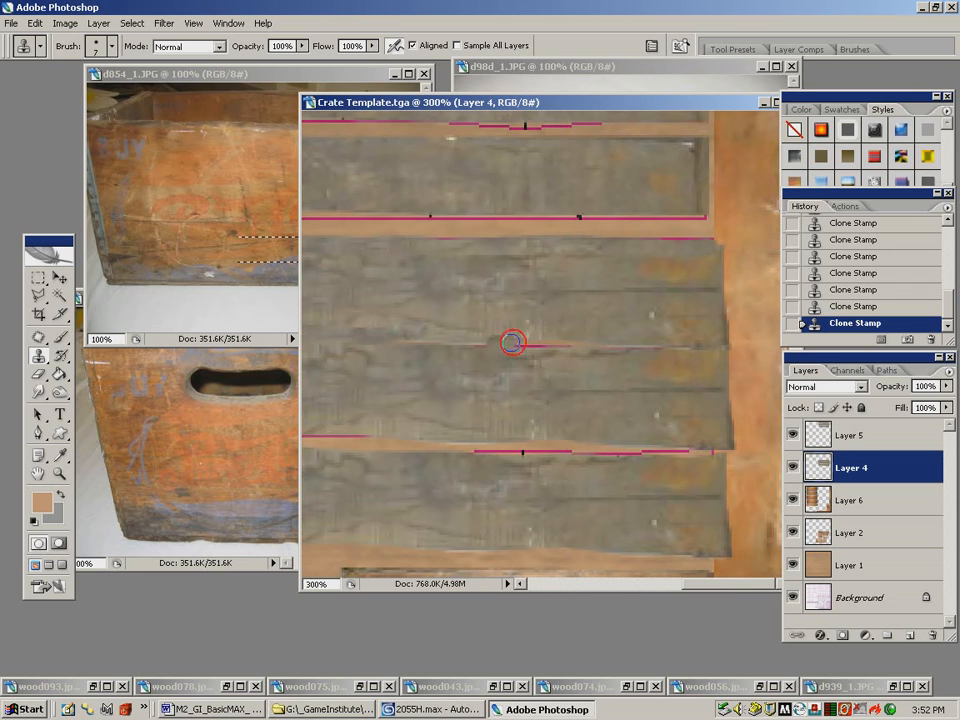
alt+click(701, 439)
drag(697, 451, 472, 451)
drag(425, 397, 548, 396)
alt+click(649, 414)
mouse_move(640, 431)
mouse_down()
mouse_move(412, 428)
mouse_move(421, 335)
mouse_up()
Clone Stamp gray wood on Layer 5 over the end and long-edge outline gaps of the lowest narrow gray board
drag(600, 213, 555, 330)
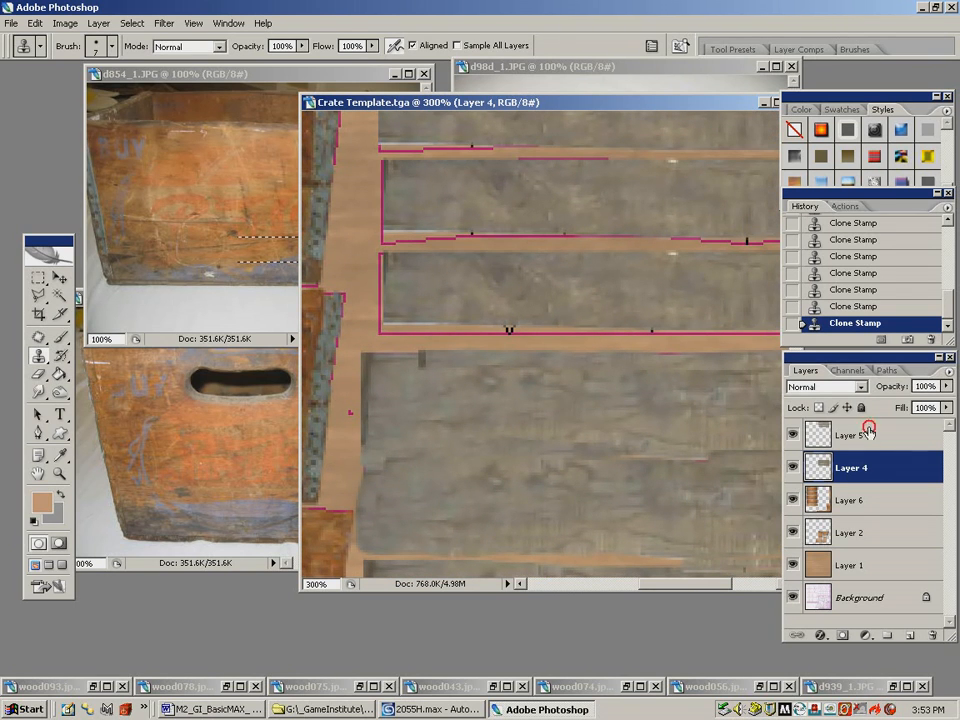
click(830, 435)
mouse_move(778, 330)
mouse_down()
mouse_move(462, 328)
mouse_move(468, 312)
mouse_move(414, 326)
mouse_move(381, 321)
mouse_move(387, 263)
mouse_up()
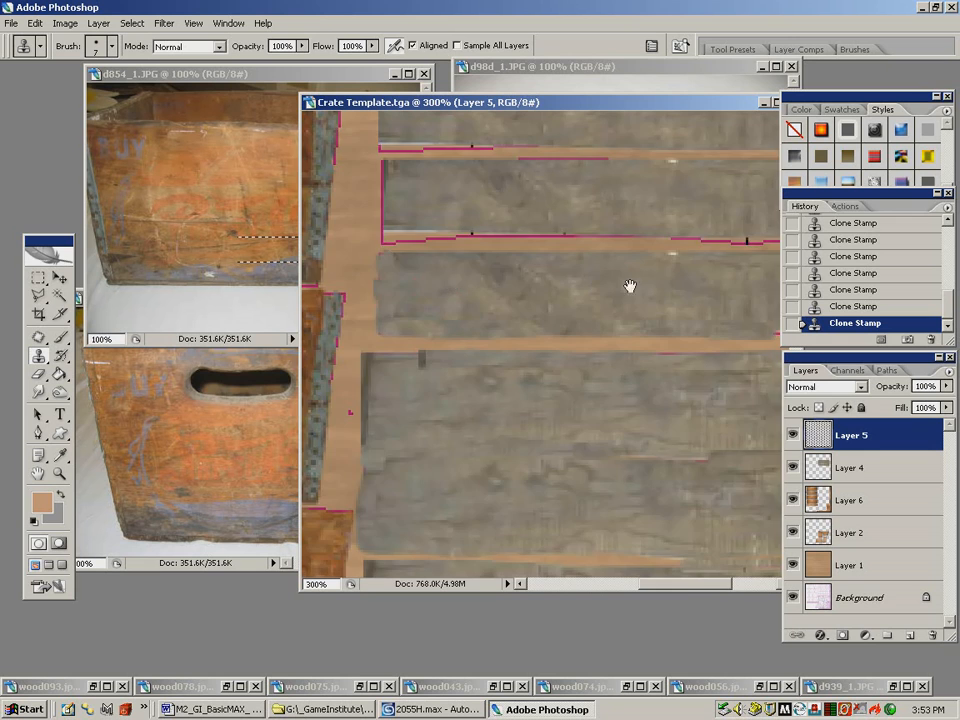
drag(628, 285, 431, 259)
mouse_move(549, 293)
mouse_down()
mouse_move(568, 268)
mouse_move(634, 294)
mouse_move(687, 290)
mouse_up()
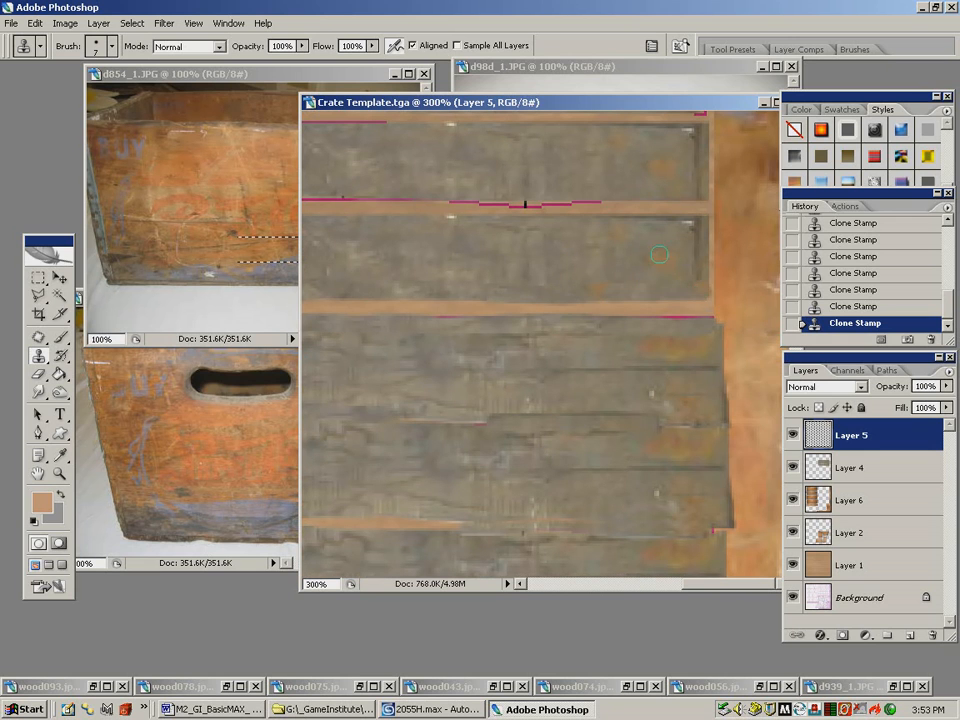
Clone Stamp gray wood on Layer 5 over the outline gaps along the edges between the upper narrow gray boards
drag(638, 246, 664, 313)
alt+click(643, 246)
mouse_move(624, 255)
mouse_down()
mouse_move(559, 270)
mouse_move(472, 264)
mouse_move(666, 273)
mouse_up()
drag(631, 210, 548, 210)
mouse_move(665, 284)
mouse_down()
mouse_move(414, 282)
mouse_move(417, 214)
mouse_move(414, 224)
mouse_up()
alt+click(490, 255)
drag(555, 211, 392, 193)
alt+click(557, 158)
drag(674, 183, 442, 183)
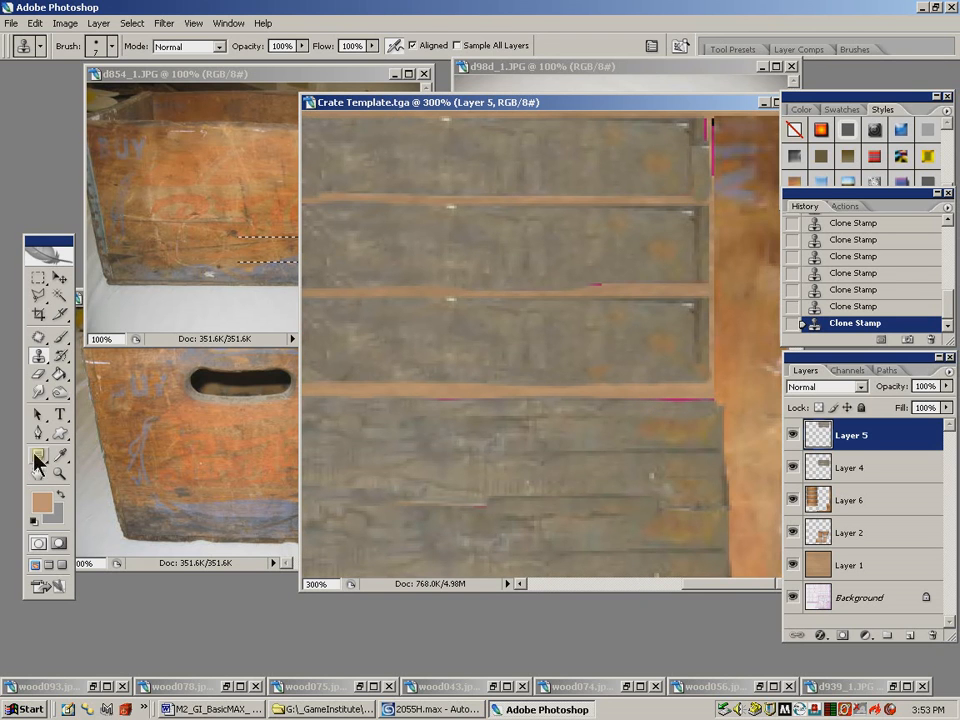
Save the layered texture as Crate Tex.psd in the 2055 folder
click(59, 474)
alt+click(501, 358)
alt+click(534, 369)
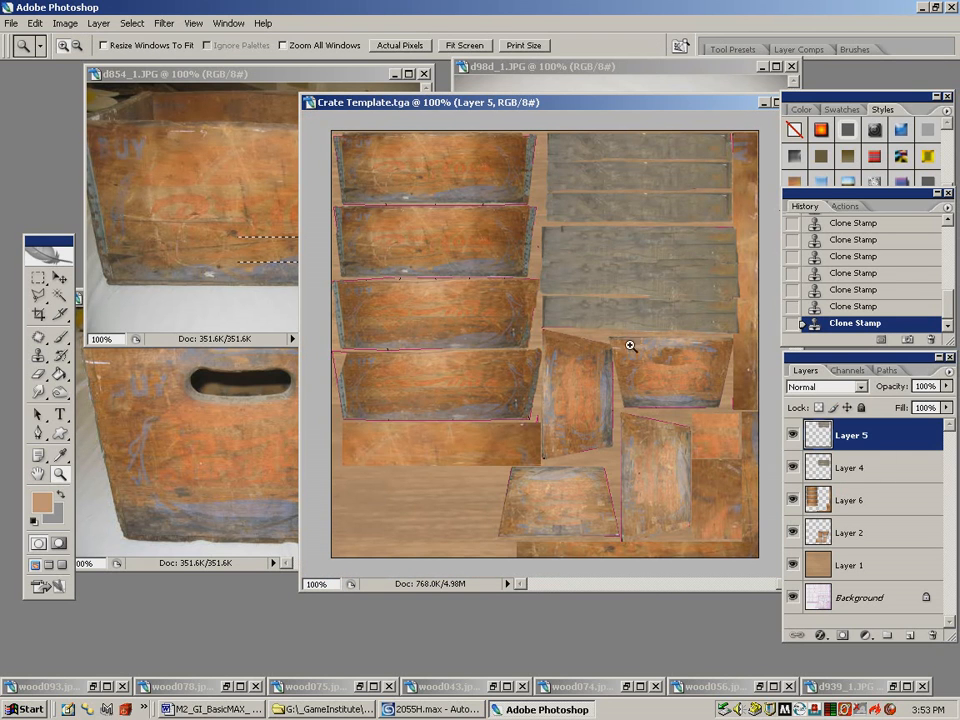
click(11, 23)
click(42, 212)
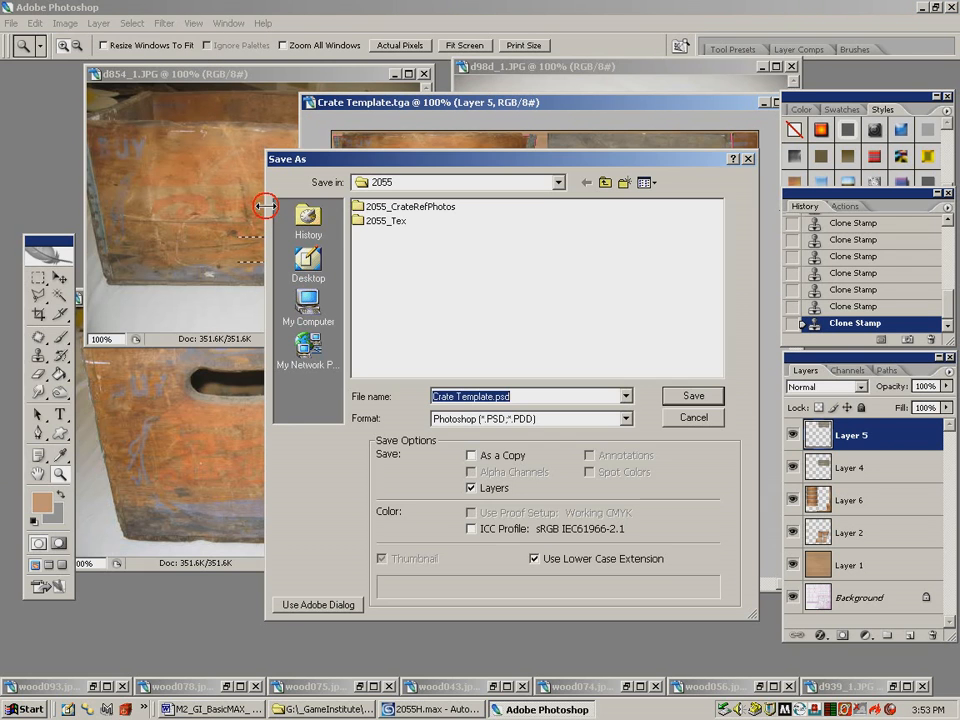
double_click(386, 221)
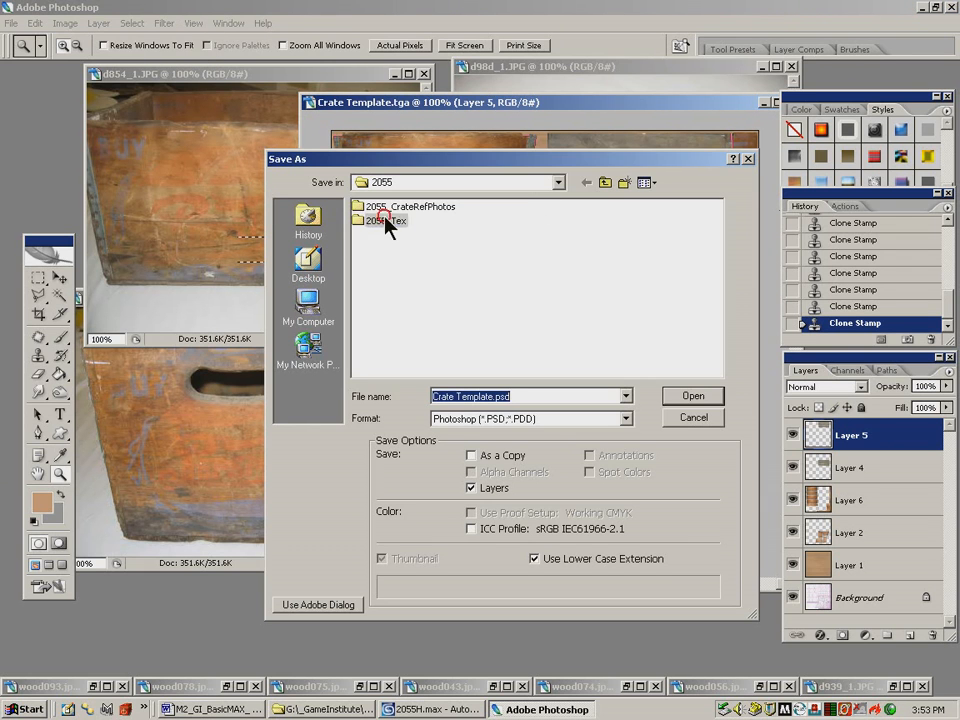
click(605, 182)
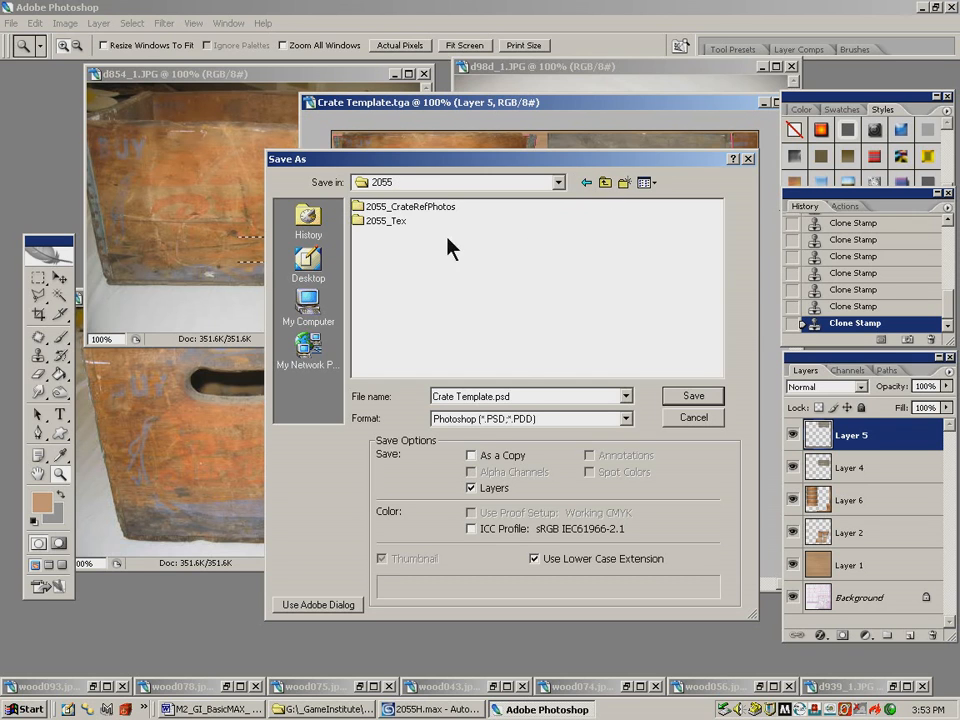
click(493, 398)
click(493, 398)
click(700, 399)
click(667, 227)
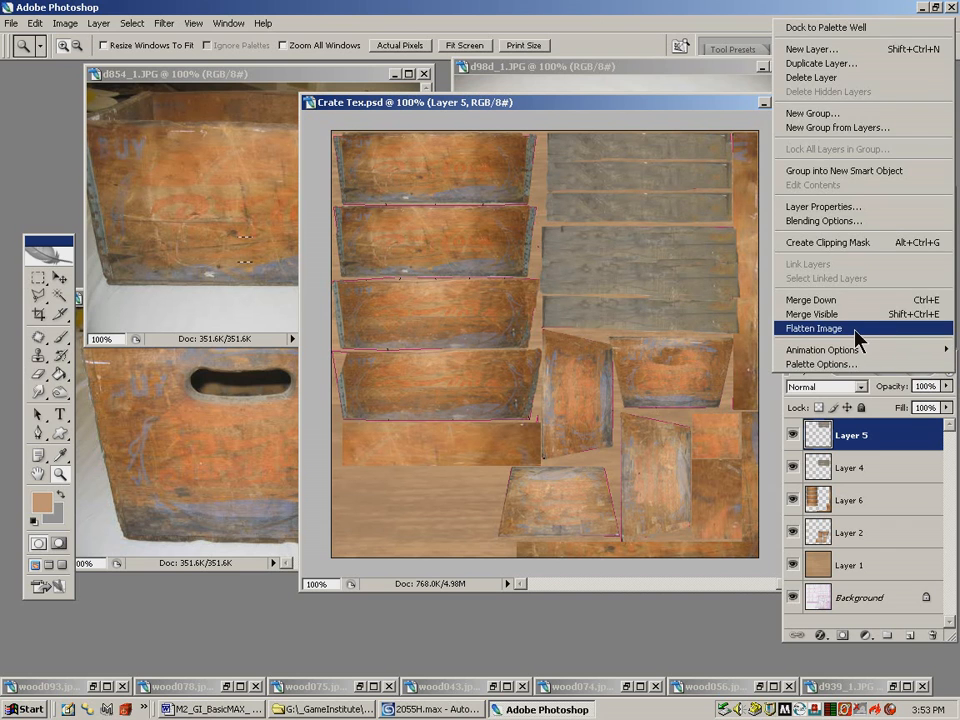
Start saving another version of the crate texture in the Targa format
click(15, 22)
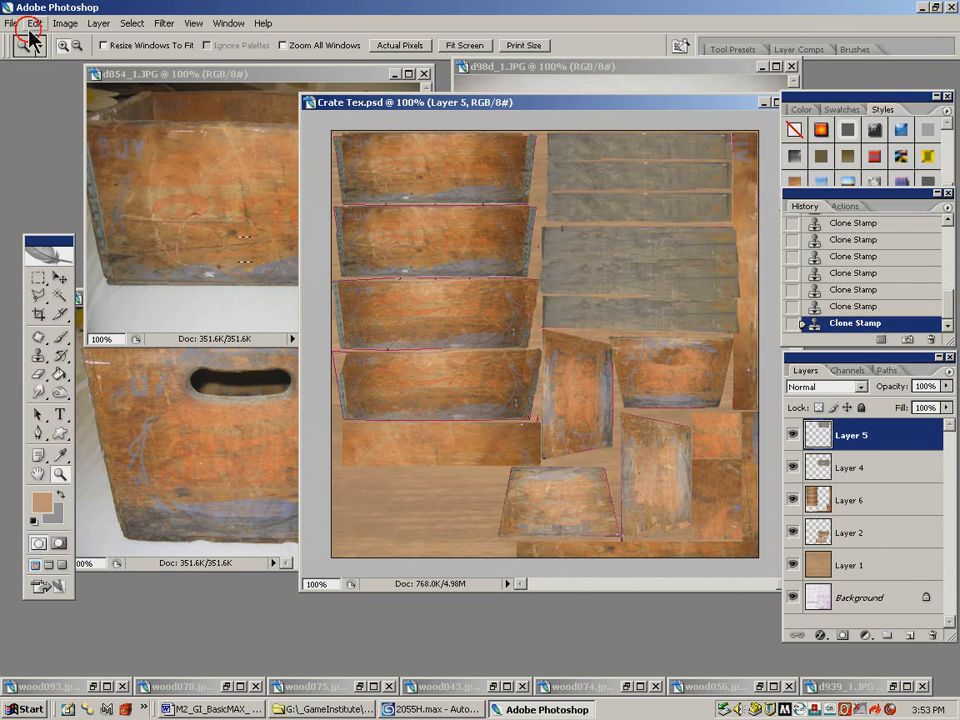
click(15, 22)
click(34, 148)
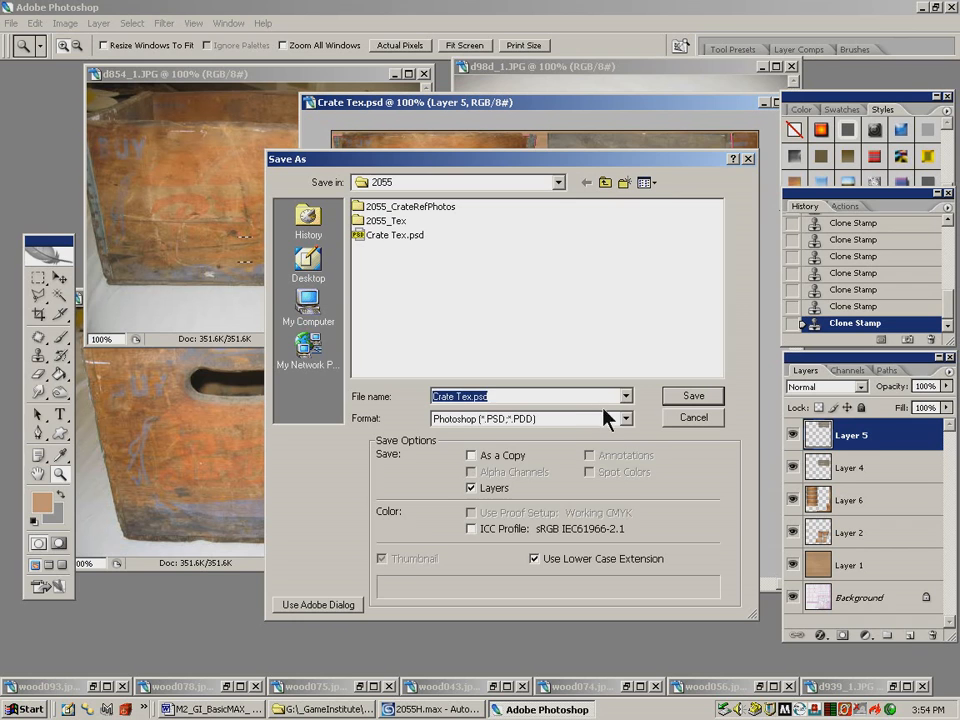
click(625, 418)
drag(627, 443, 626, 512)
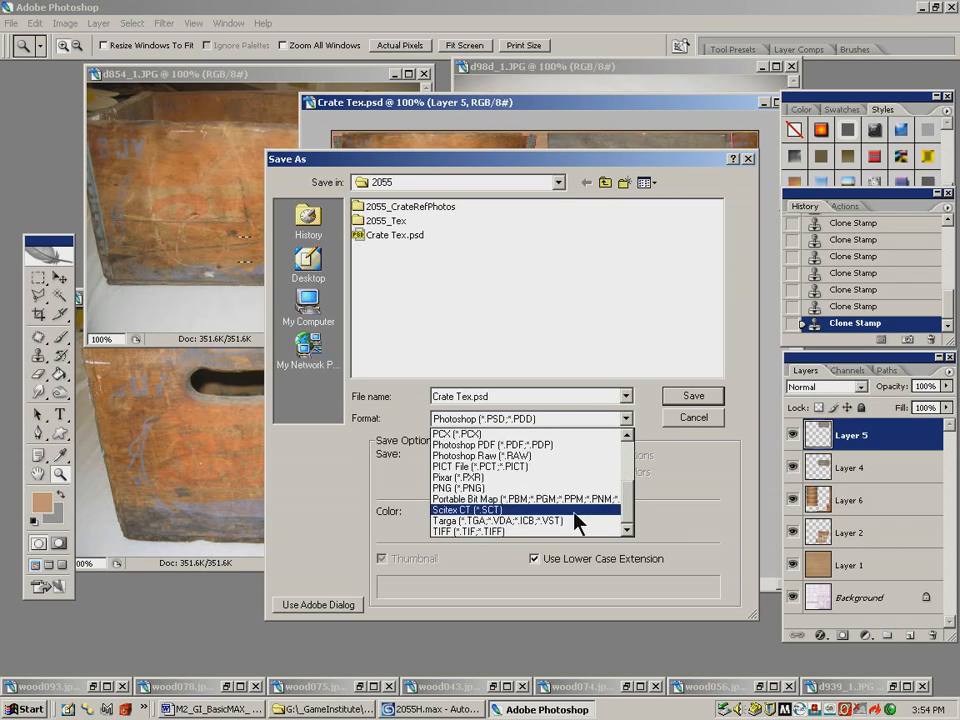
click(585, 520)
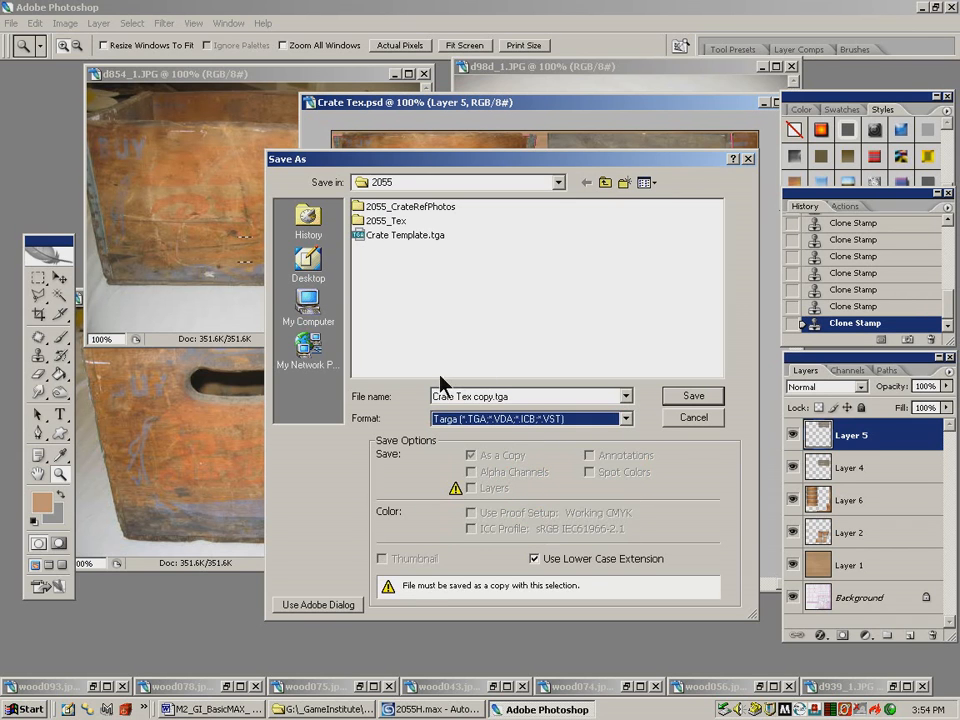
Name the Targa copy Crate Tex.tga and save it at 24 bits/pixel
click(482, 398)
click(482, 398)
key(BackSpace)
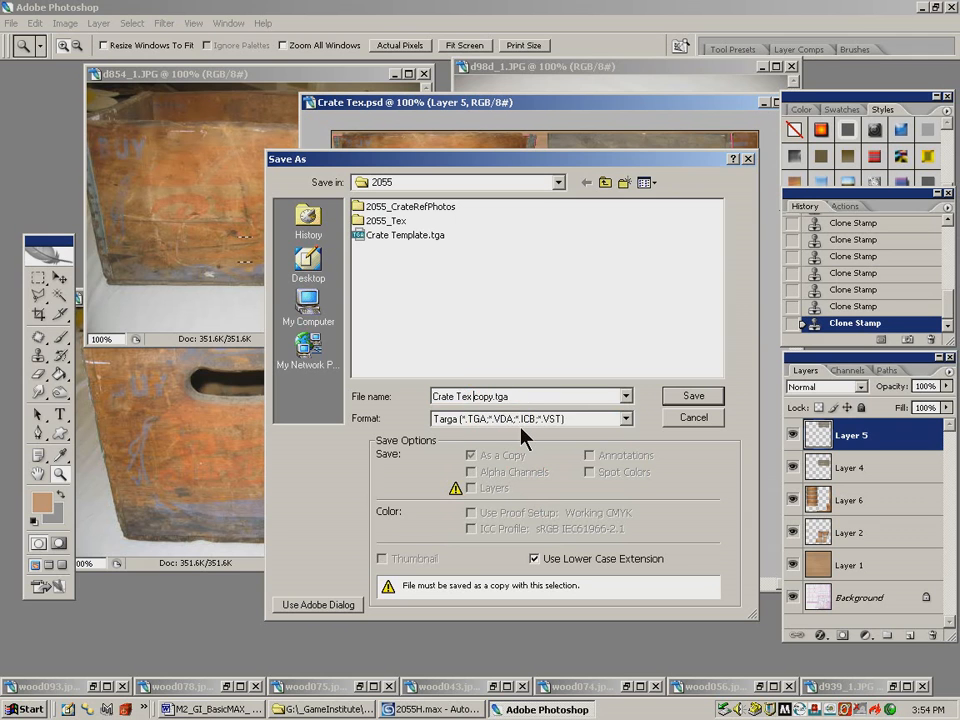
key(Delete)
key(Delete)
key(Delete)
key(Delete)
click(690, 397)
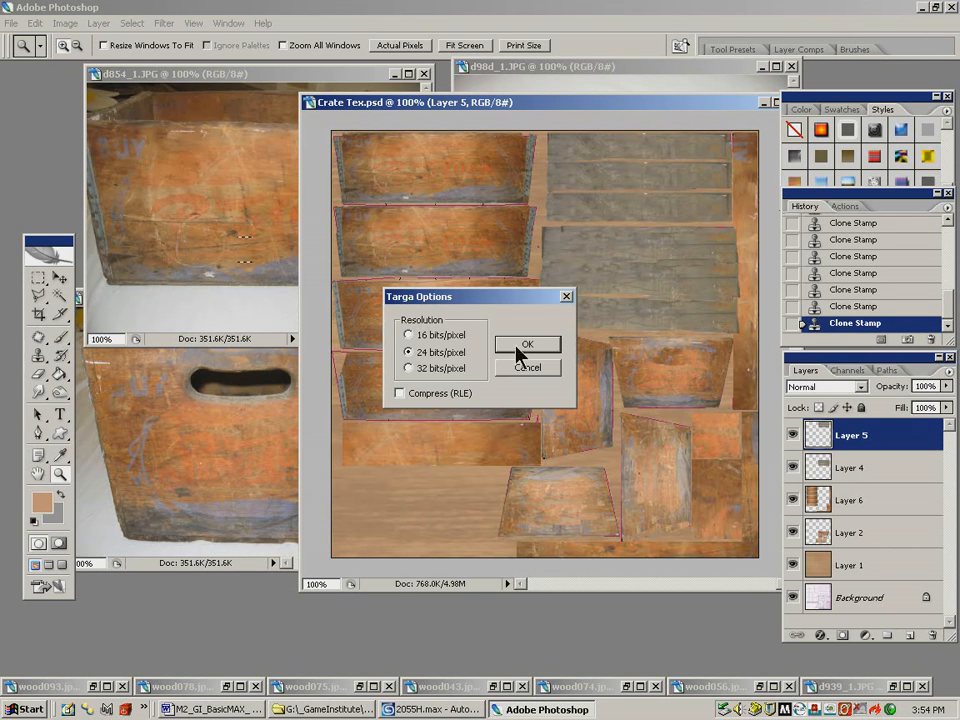
click(523, 343)
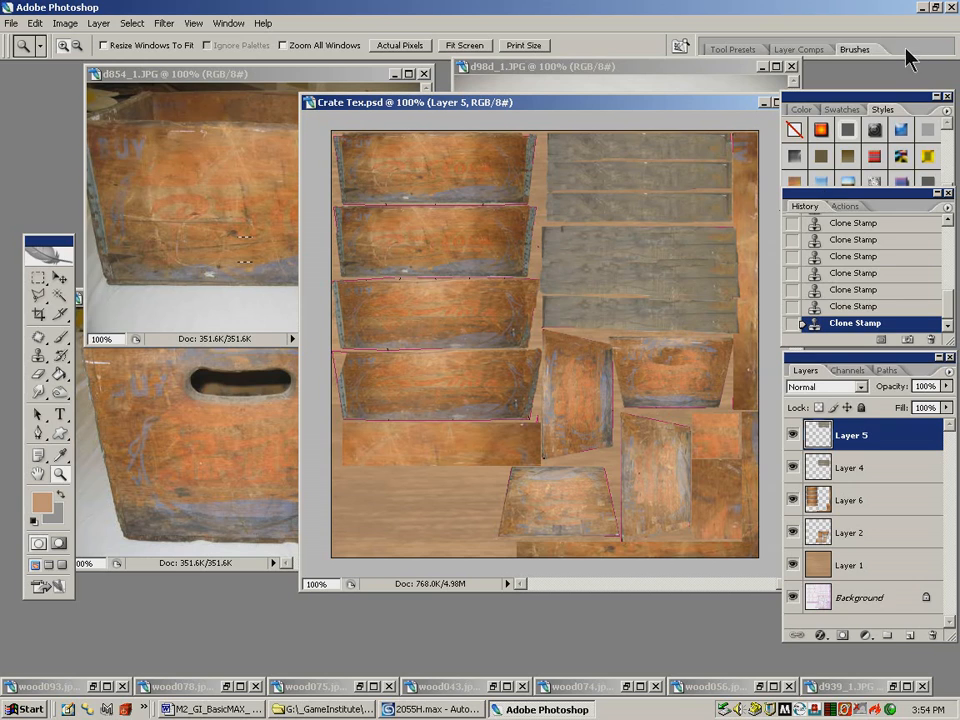
Switch to 3ds Max and add a Bitmap map to the Diffuse Color of the unused 03 - Default material
click(922, 8)
click(440, 709)
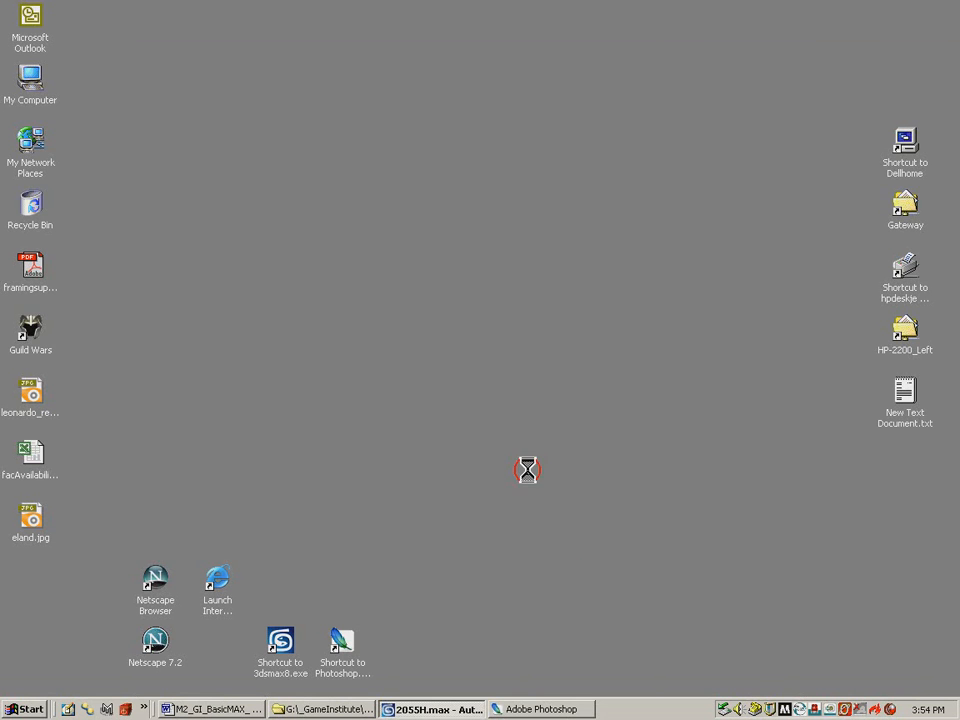
click(821, 47)
click(64, 100)
drag(96, 54, 94, 20)
click(152, 74)
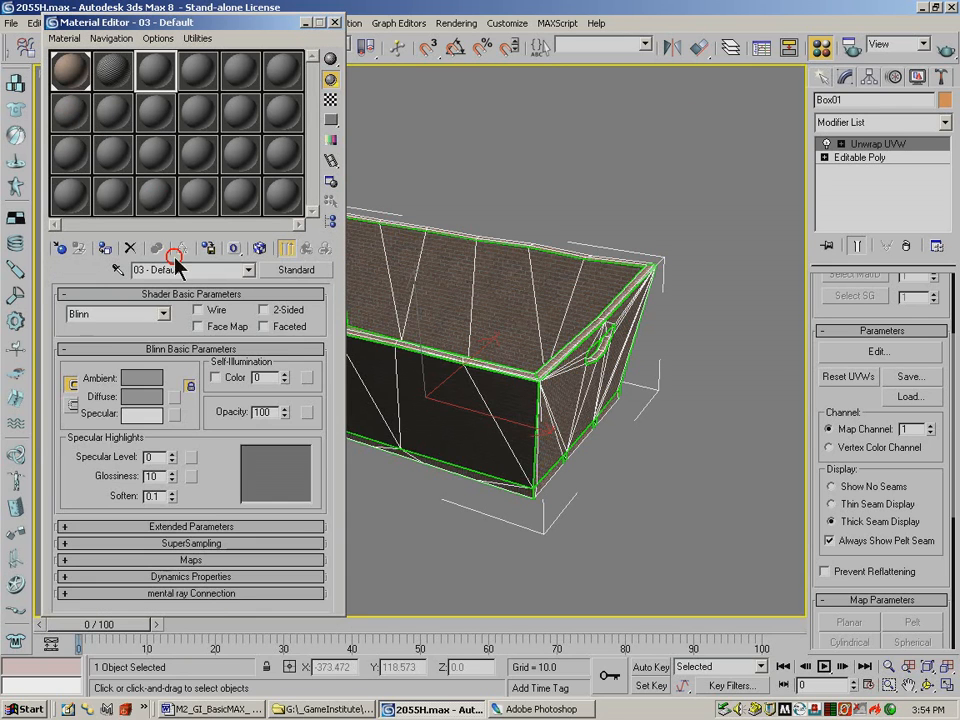
click(194, 560)
click(240, 342)
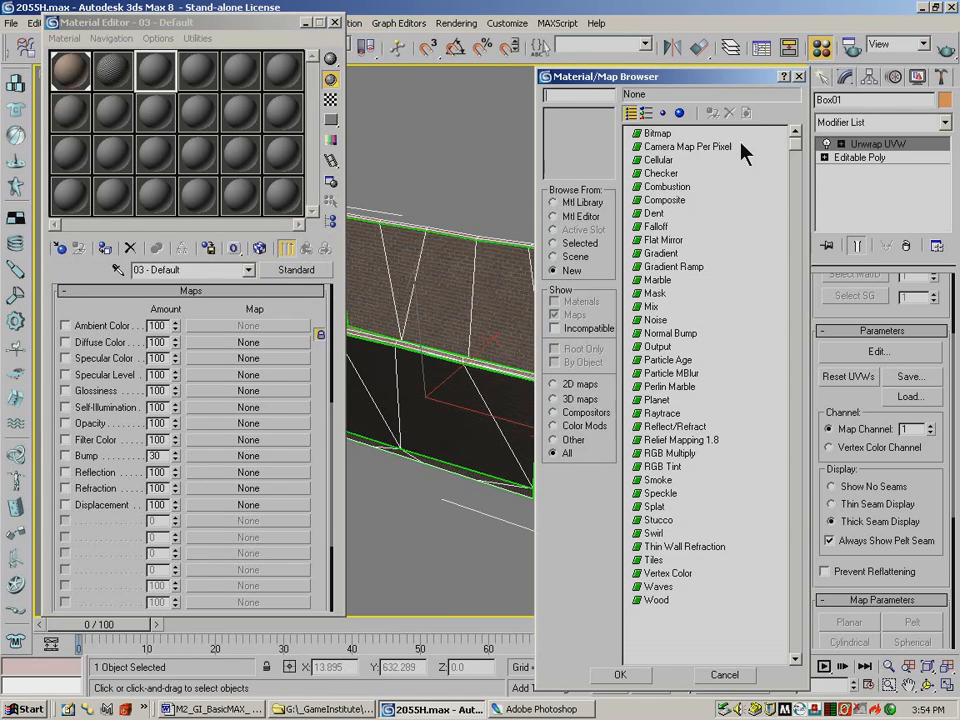
double_click(657, 133)
Load Crate Tex.tga from the 2055 folder as the bitmap, apply the material to the crate and show its map in the viewport
click(317, 92)
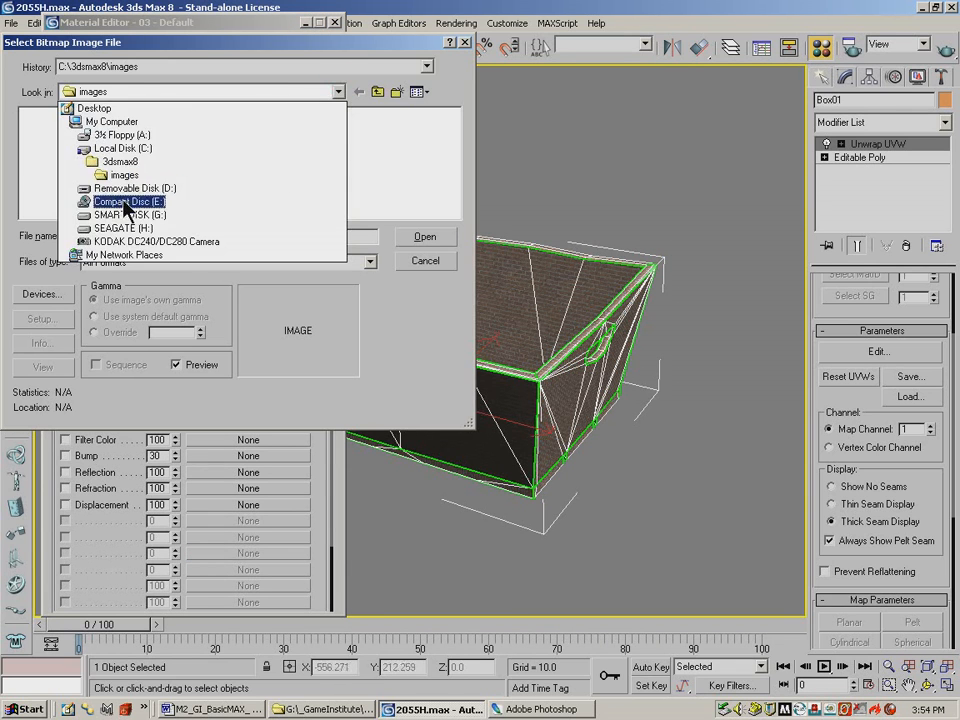
click(140, 227)
double_click(66, 130)
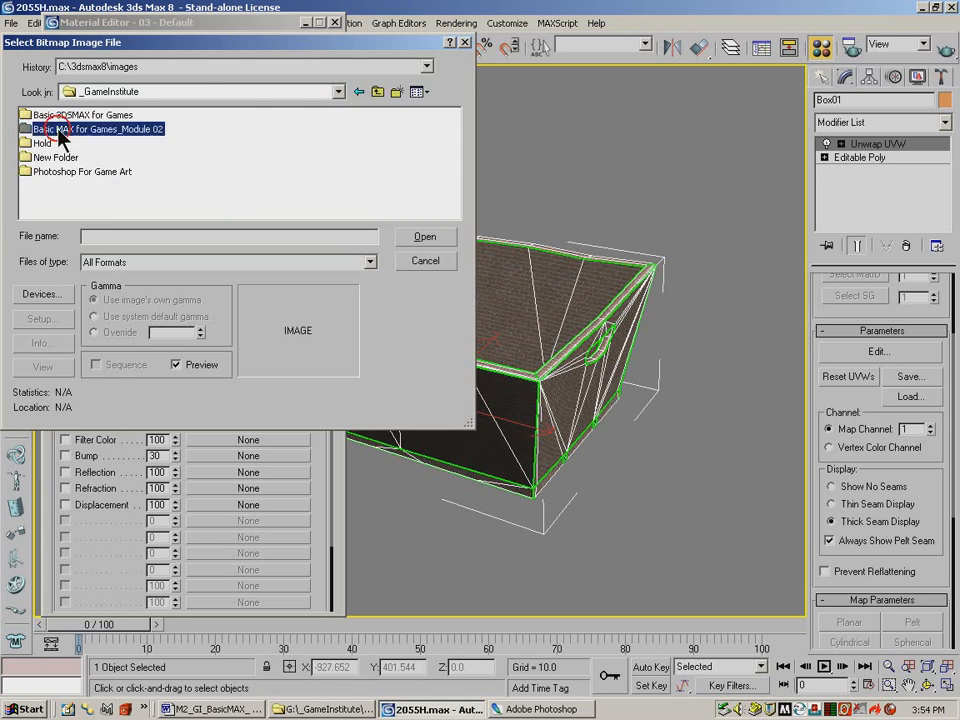
double_click(36, 129)
double_click(84, 172)
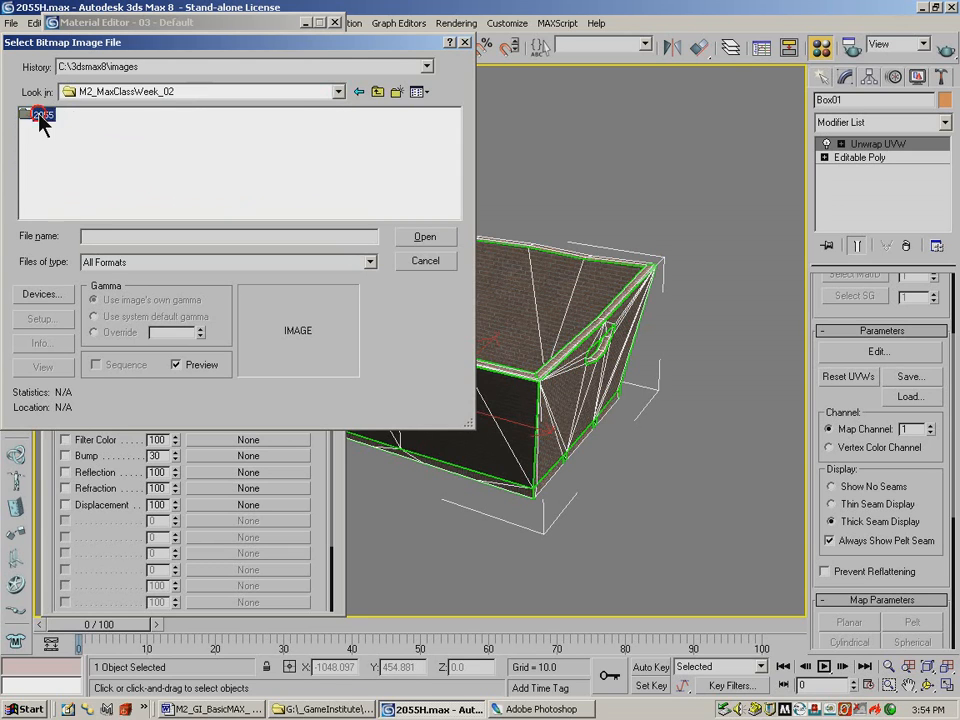
double_click(40, 116)
click(55, 187)
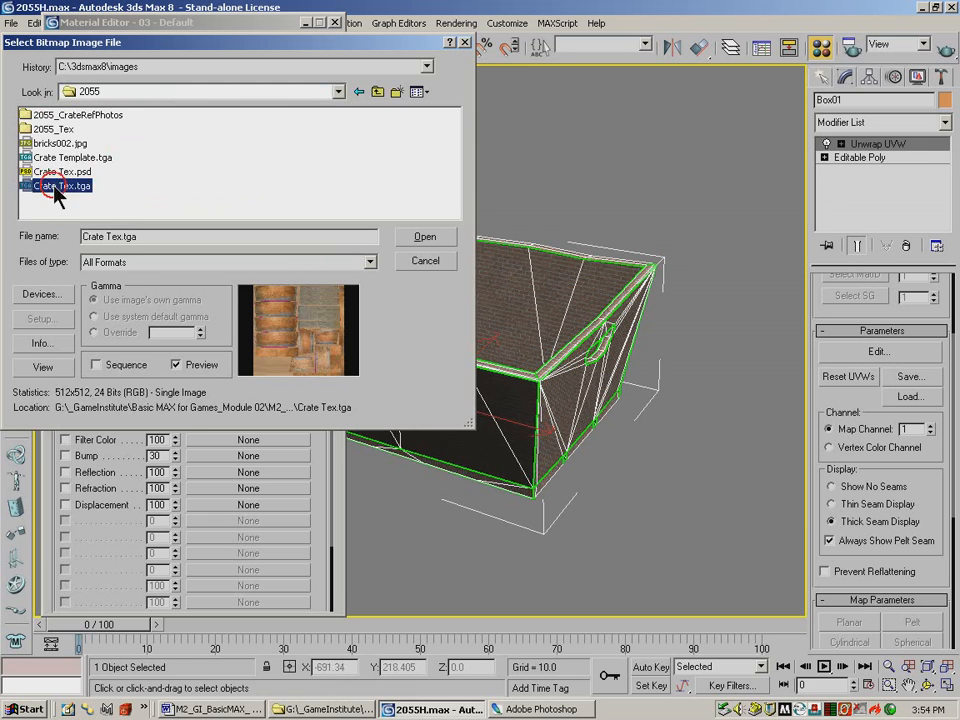
key(Return)
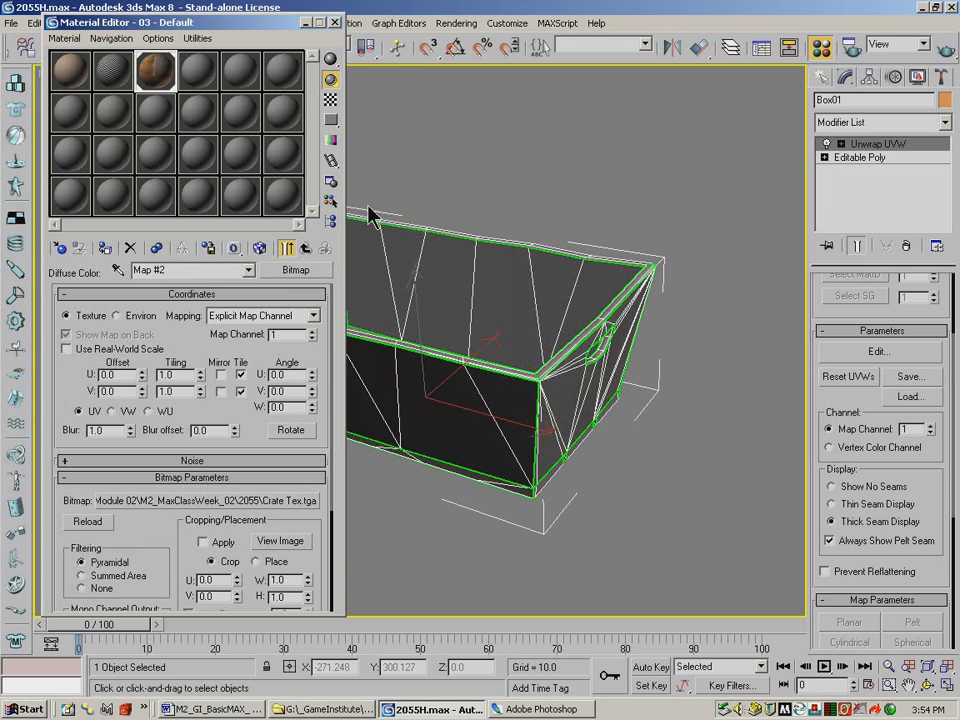
click(259, 248)
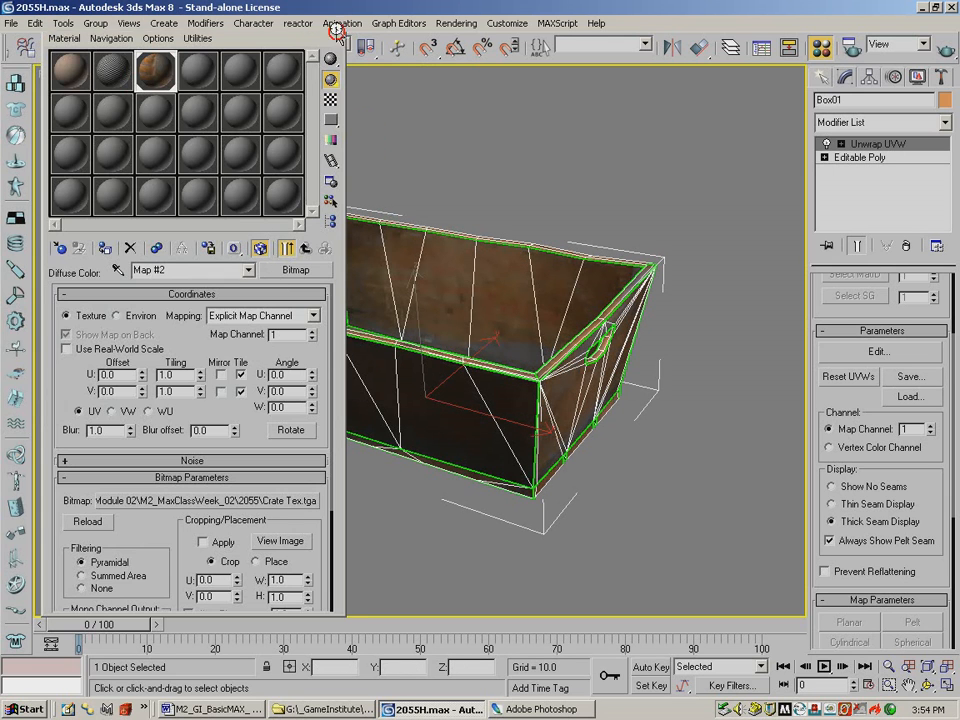
click(336, 21)
Render the textured crate from above and from a low corner view to check the inside and outside faces
click(929, 686)
drag(516, 379, 480, 386)
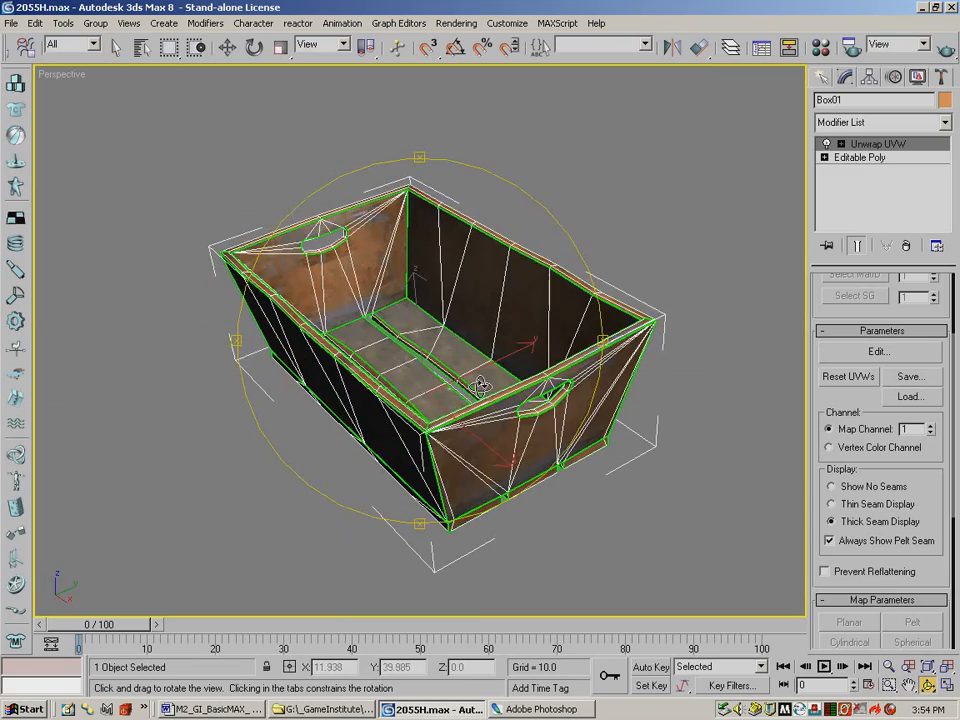
click(946, 49)
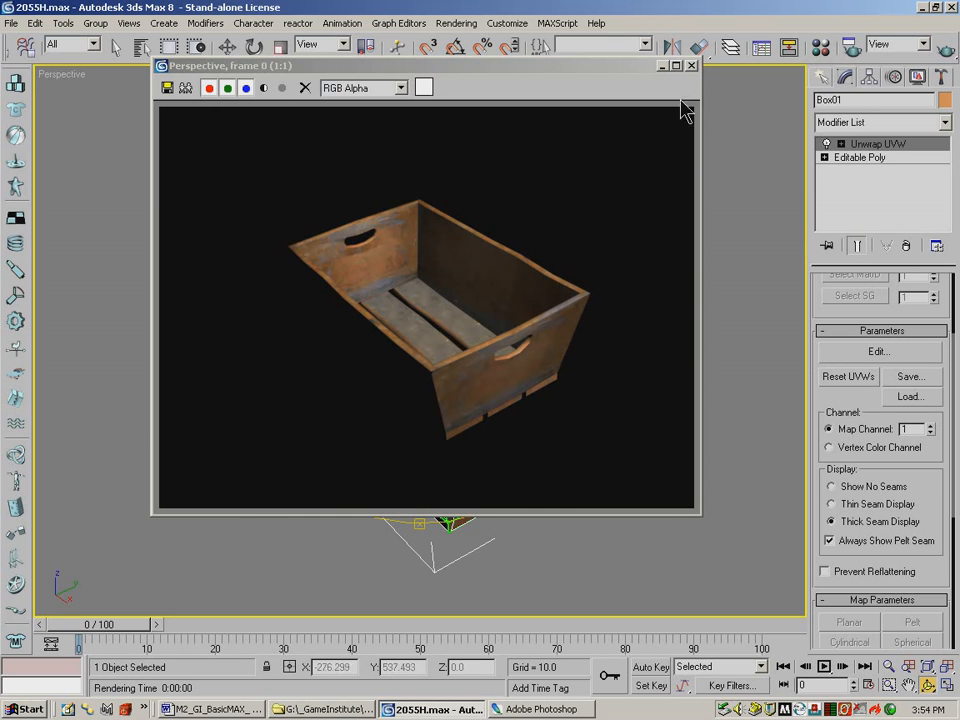
click(690, 65)
drag(350, 270, 598, 317)
click(945, 51)
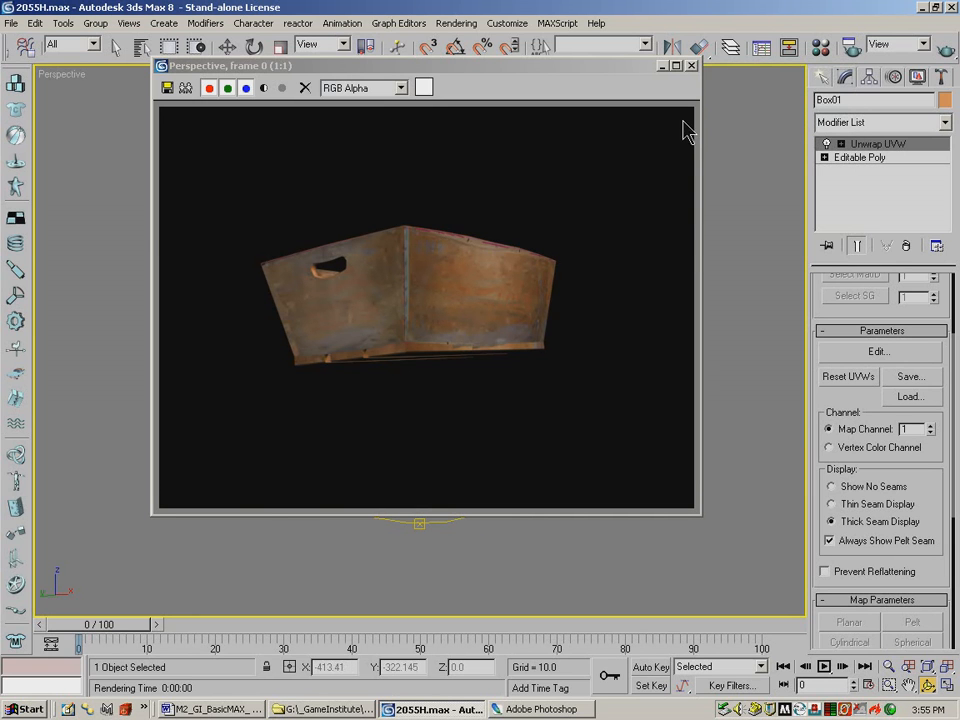
Render the crate facing a long side and from a raised angle to check for remaining outline seams
click(690, 65)
drag(565, 246, 647, 214)
key(shift+q)
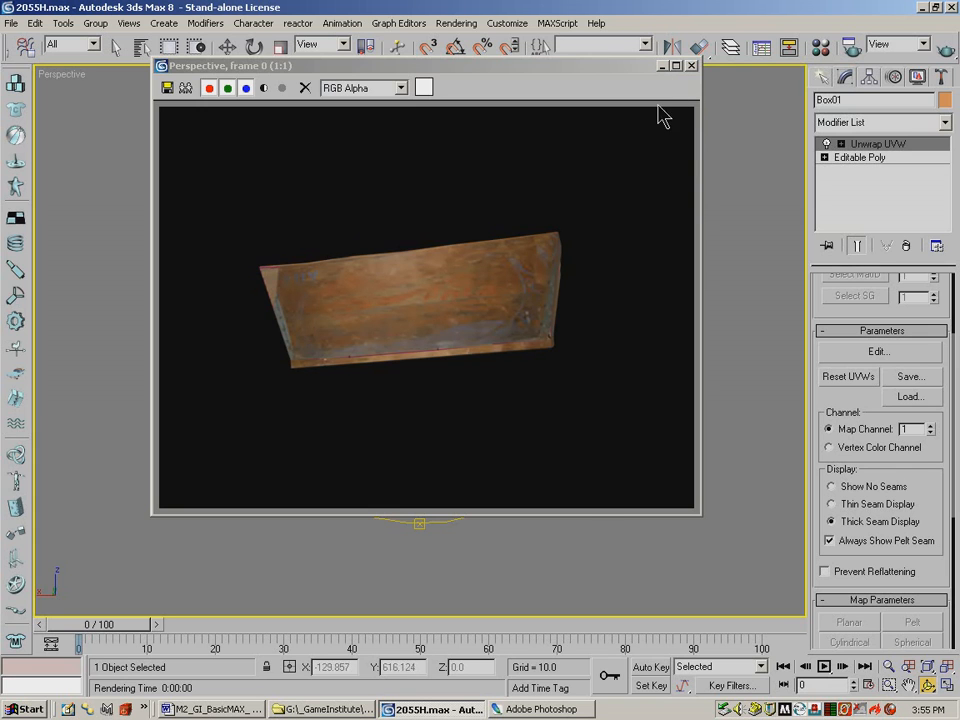
click(690, 65)
drag(332, 302, 400, 400)
click(941, 47)
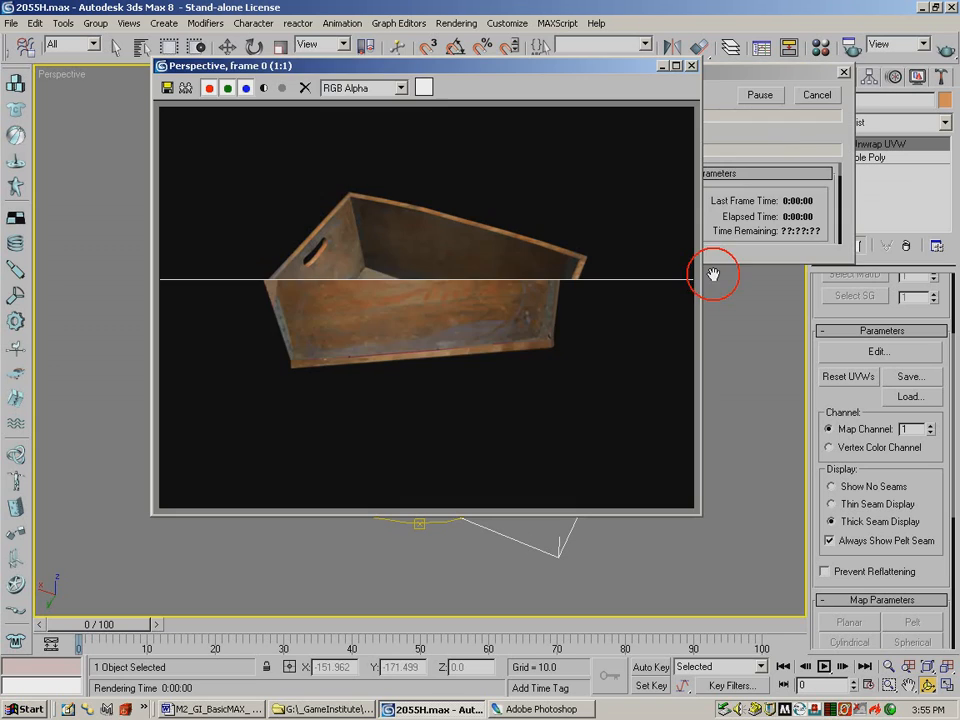